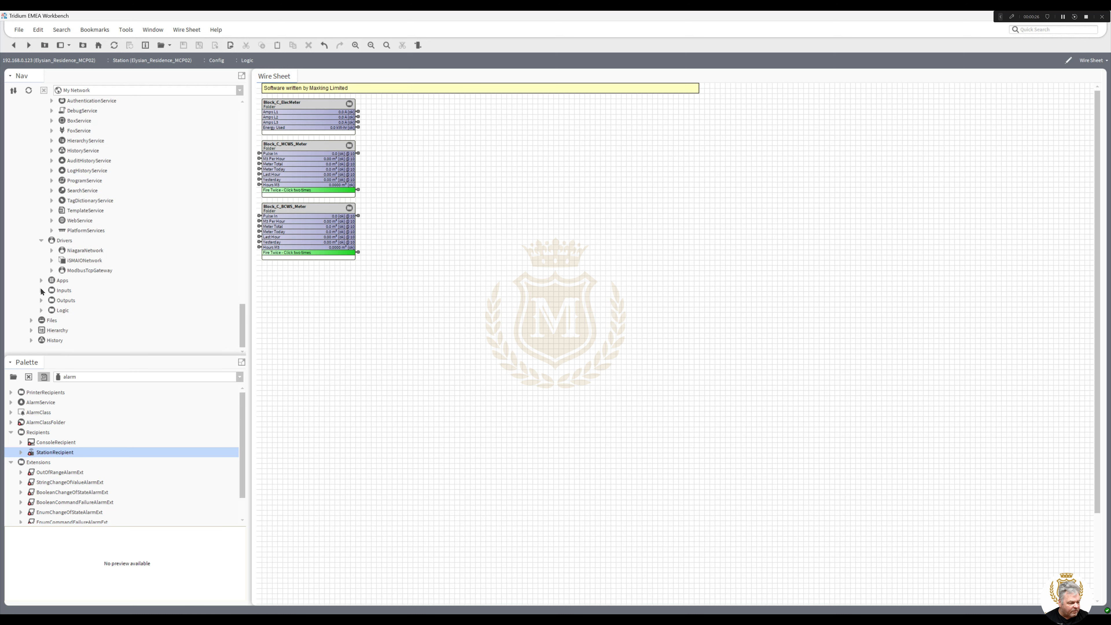
# Expand the station's Inputs and Outputs folders and review their points, including AO1_Block_C_LTHW_Heating_Lvl3.
pyautogui.click(42, 290)
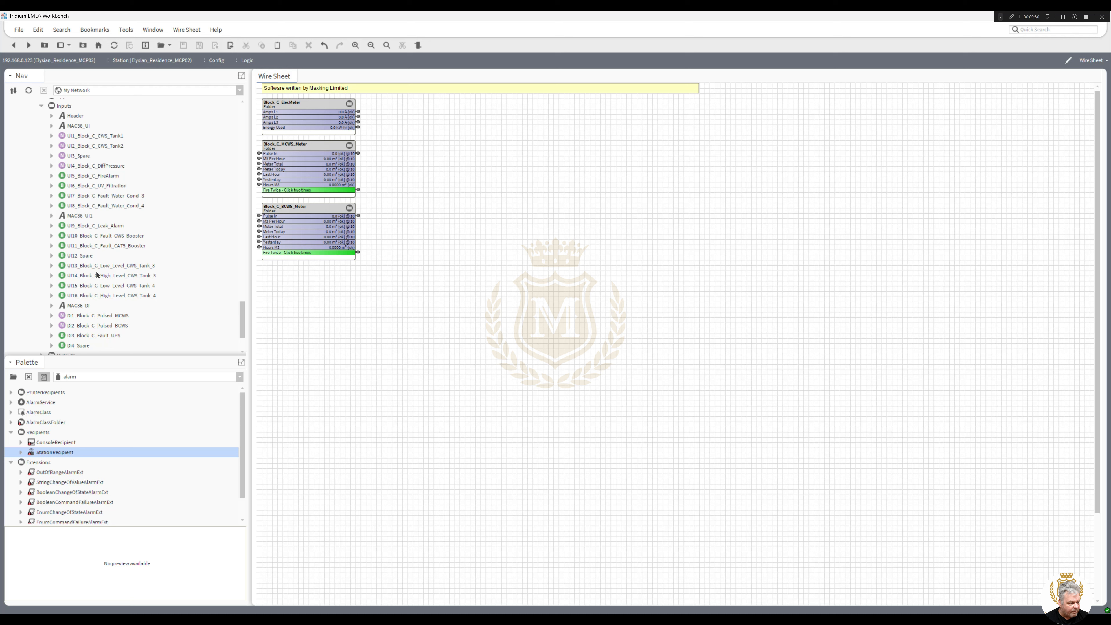
pyautogui.scroll(-2, 243, 318)
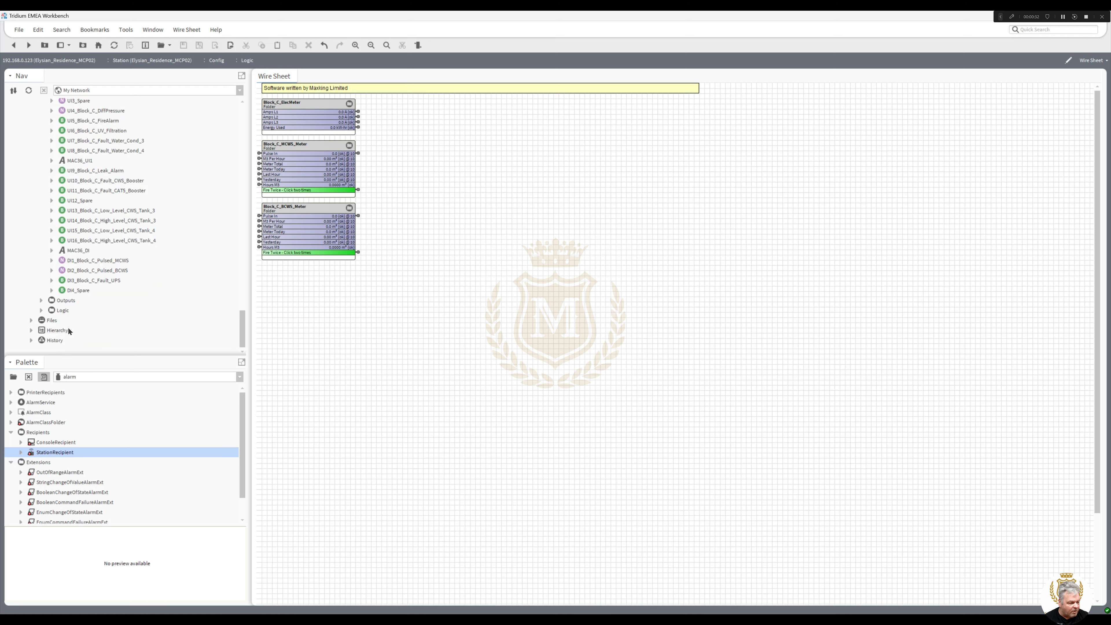
pyautogui.click(41, 300)
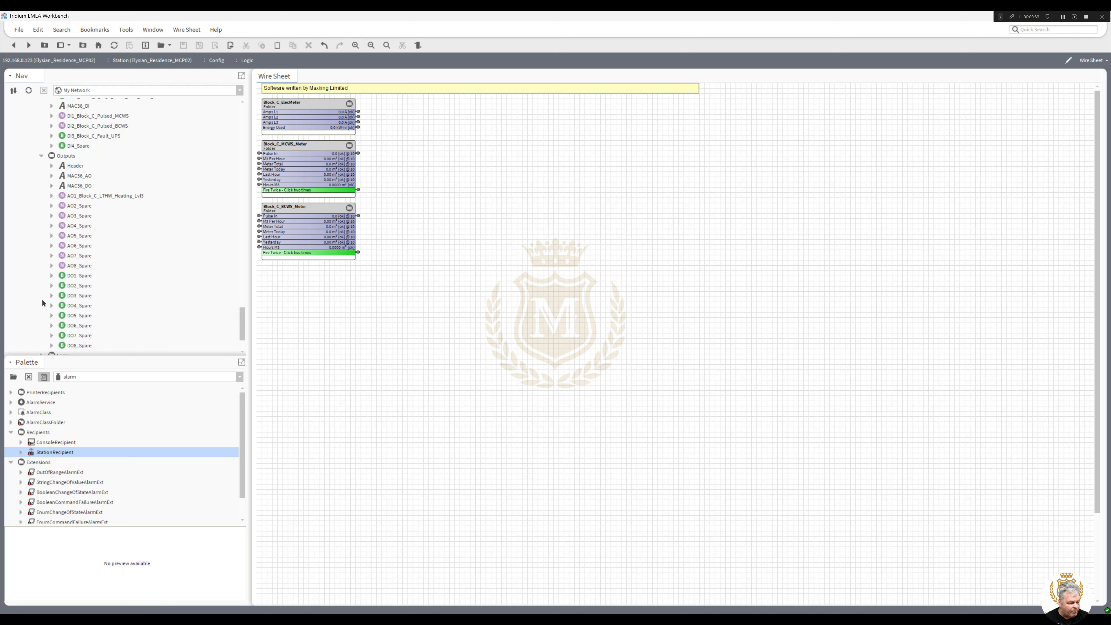
pyautogui.click(94, 197)
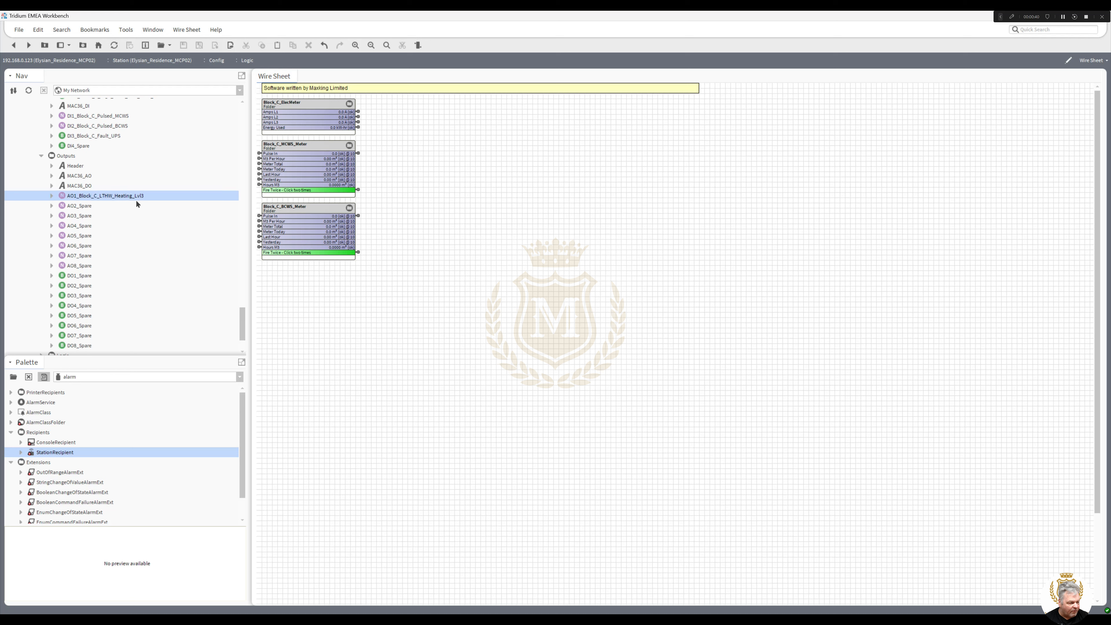
# Rename the UI6 UV filtration input point to UI6_Block_C_Fault_UV_Filtration.
pyautogui.moveTo(242, 329); pyautogui.dragTo(246, 312)
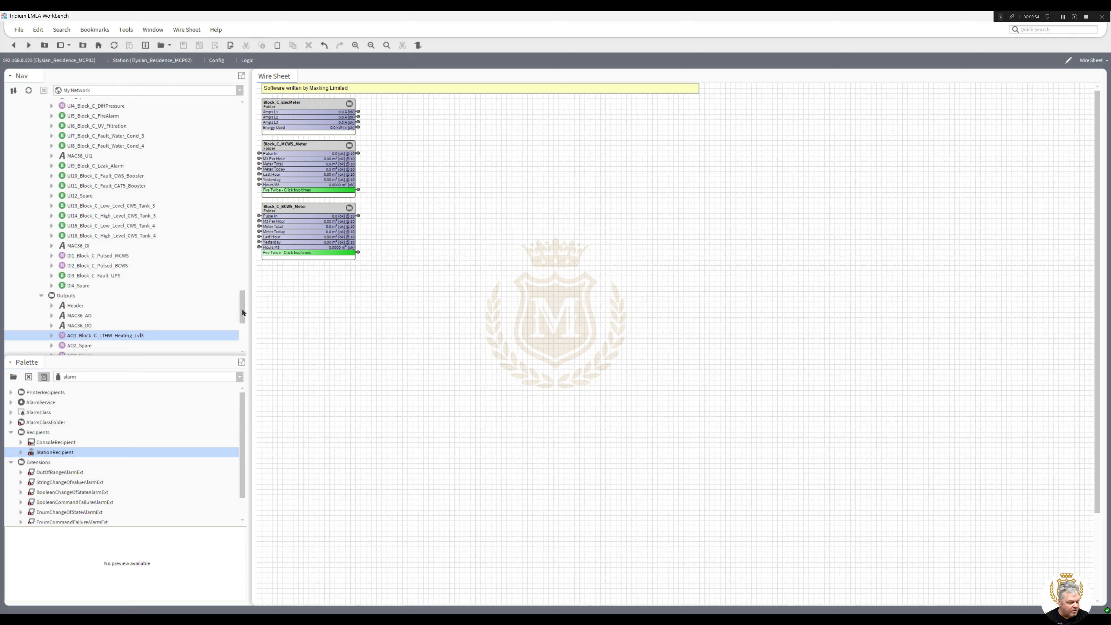
pyautogui.moveTo(243, 310); pyautogui.dragTo(243, 303)
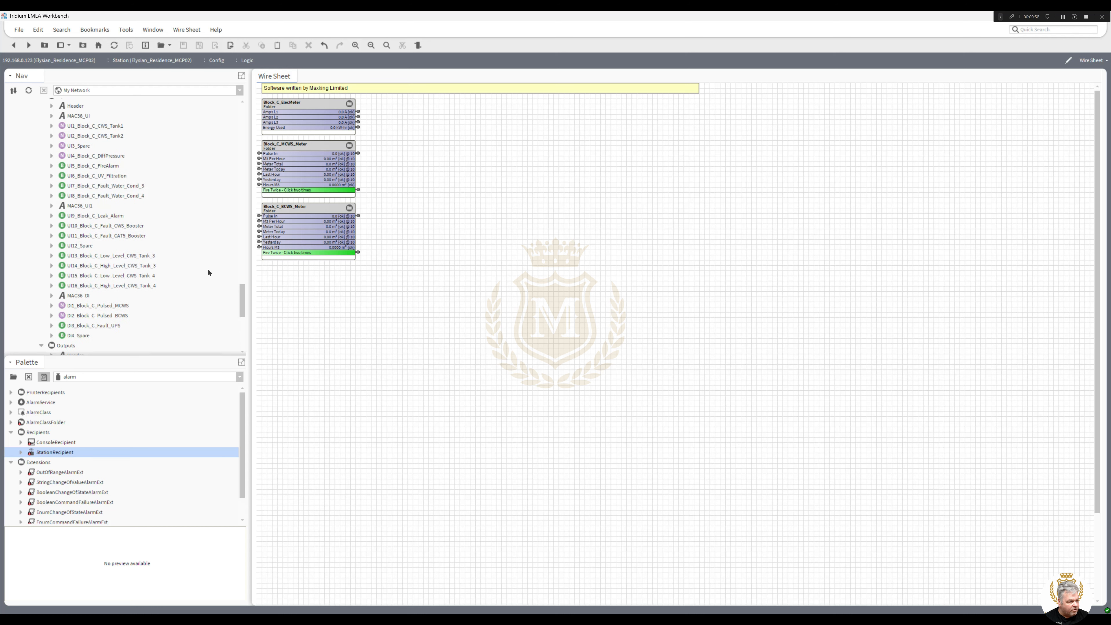
pyautogui.rightClick(115, 174)
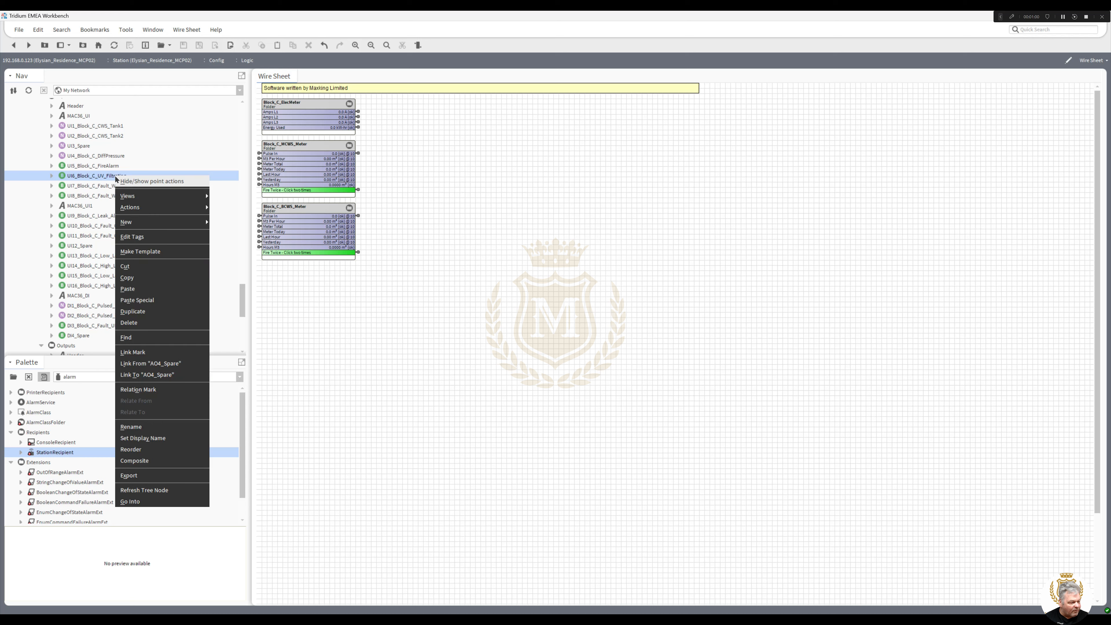
pyautogui.click(144, 427)
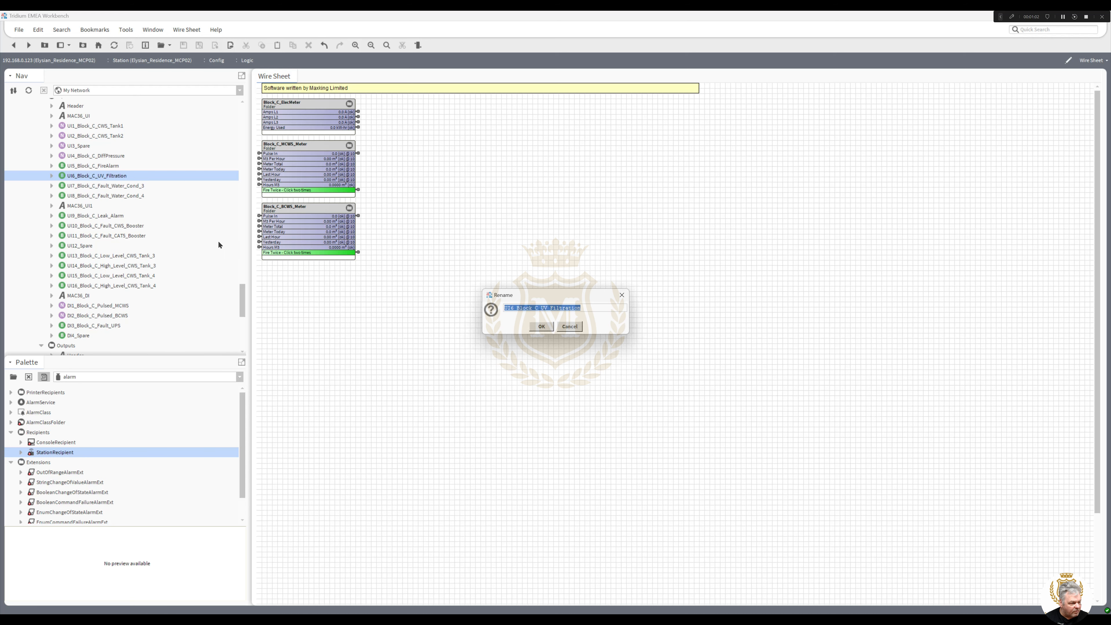
pyautogui.click(541, 308)
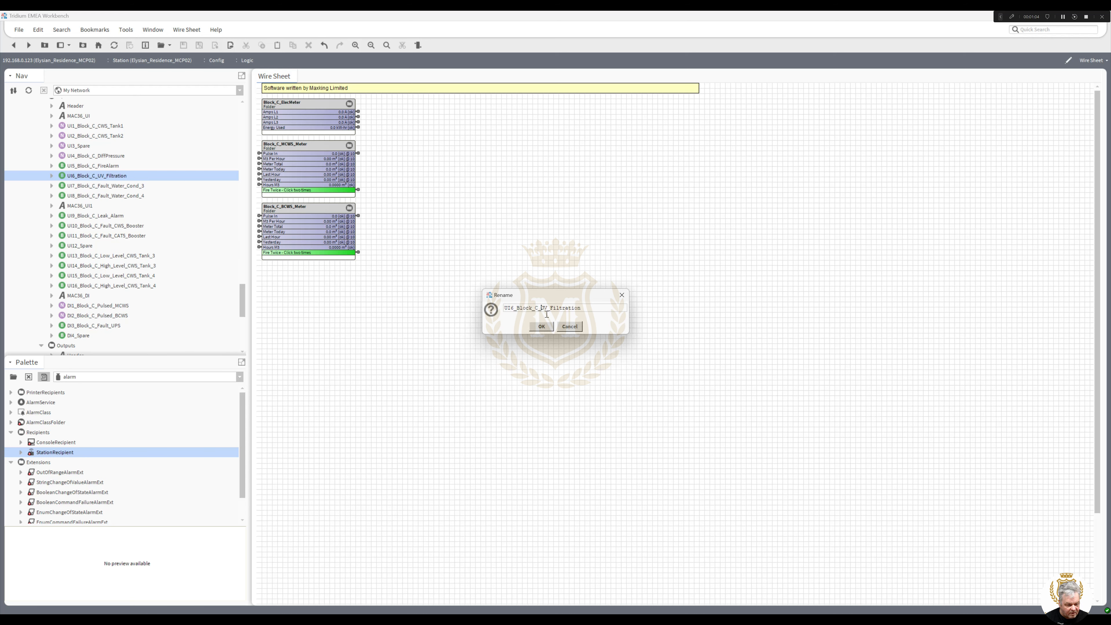
pyautogui.write('Fault')
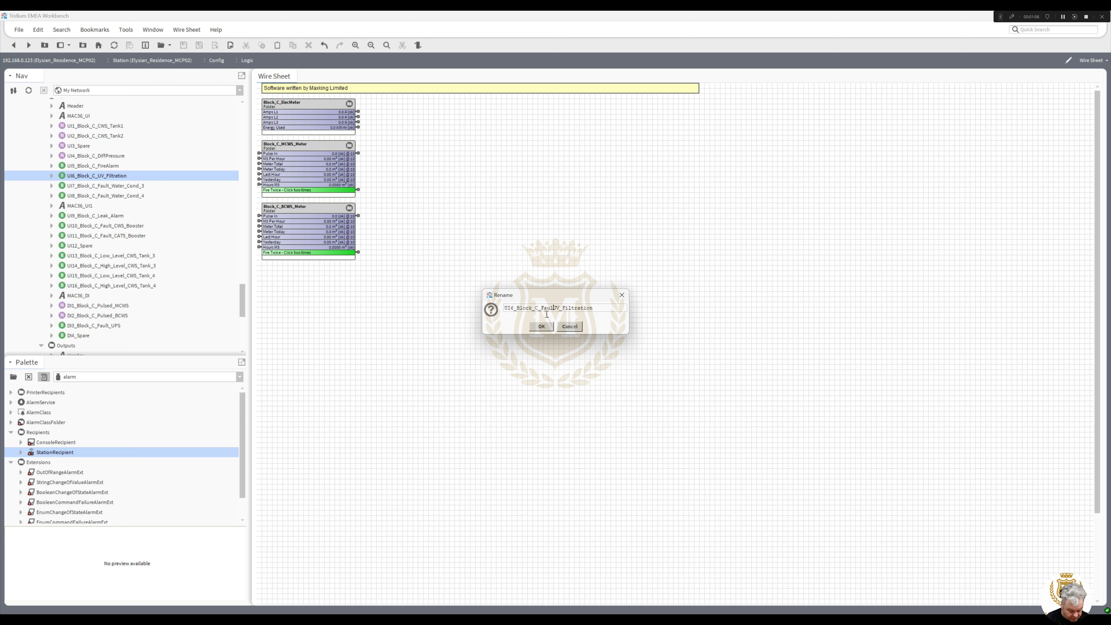
pyautogui.write('_')
pyautogui.click(543, 325)
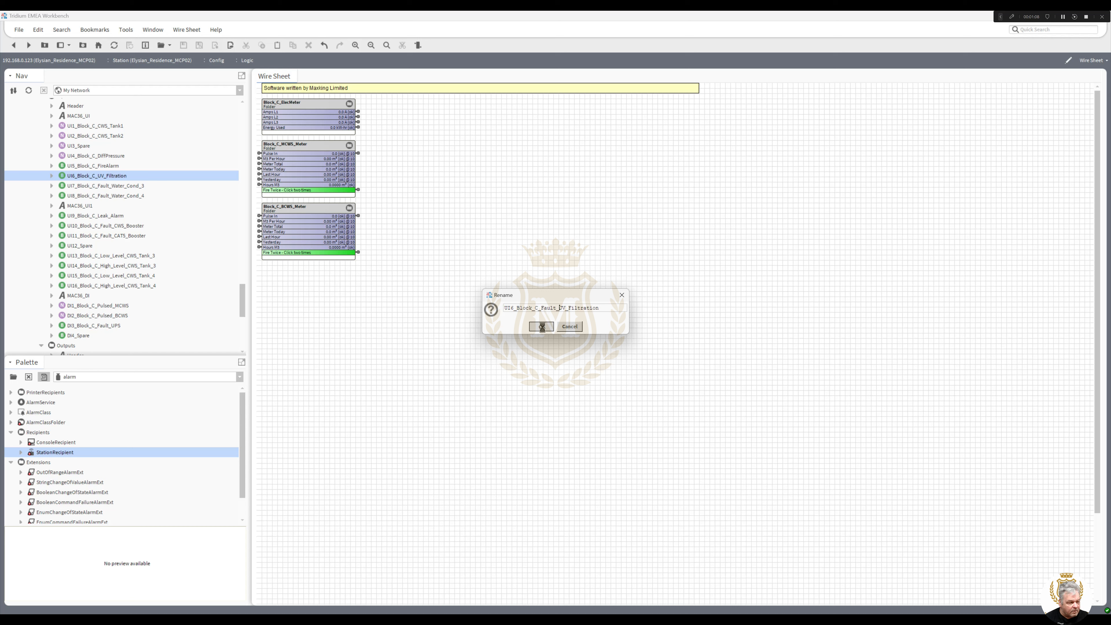
# Rename the UI5 fire alarm input point to UI5_Block_C_Fire_Alarm.
pyautogui.click(101, 167)
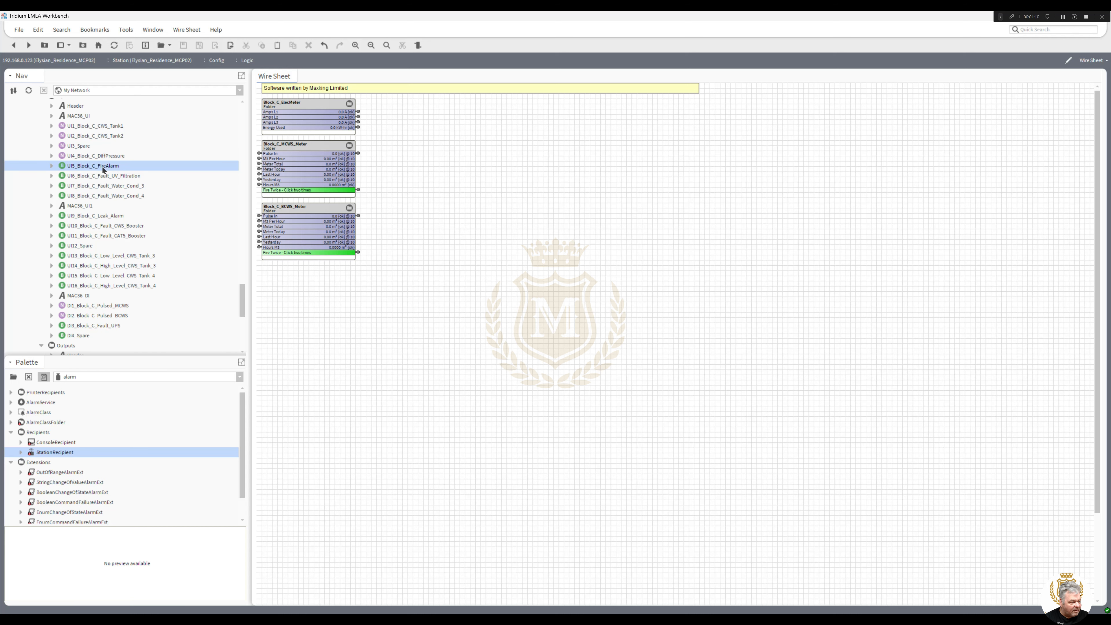
pyautogui.rightClick(104, 170)
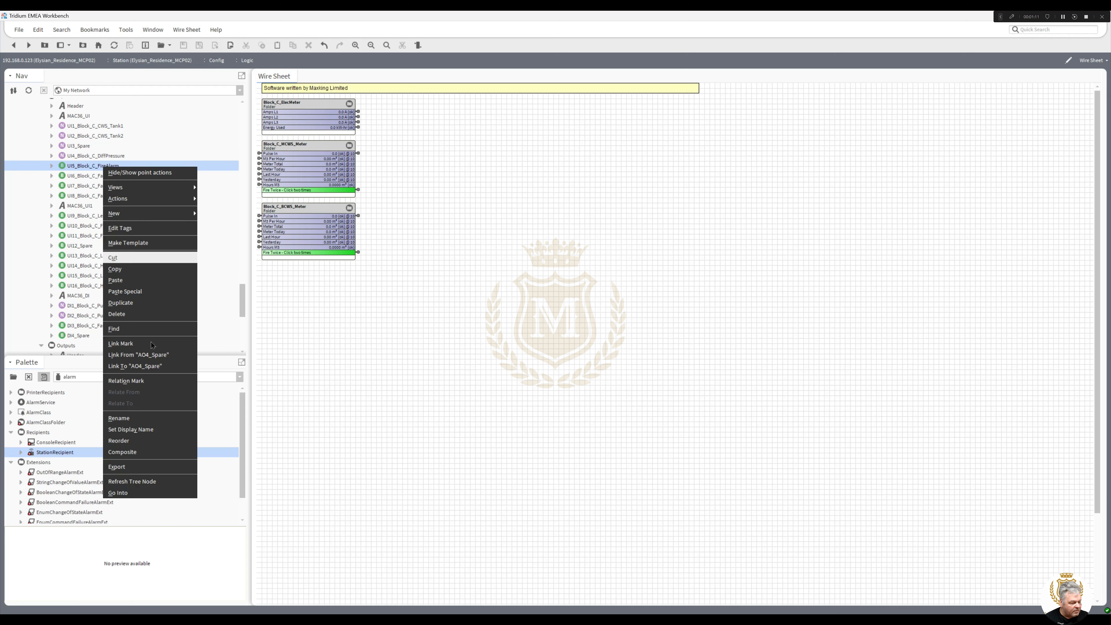
pyautogui.click(151, 421)
pyautogui.click(554, 308)
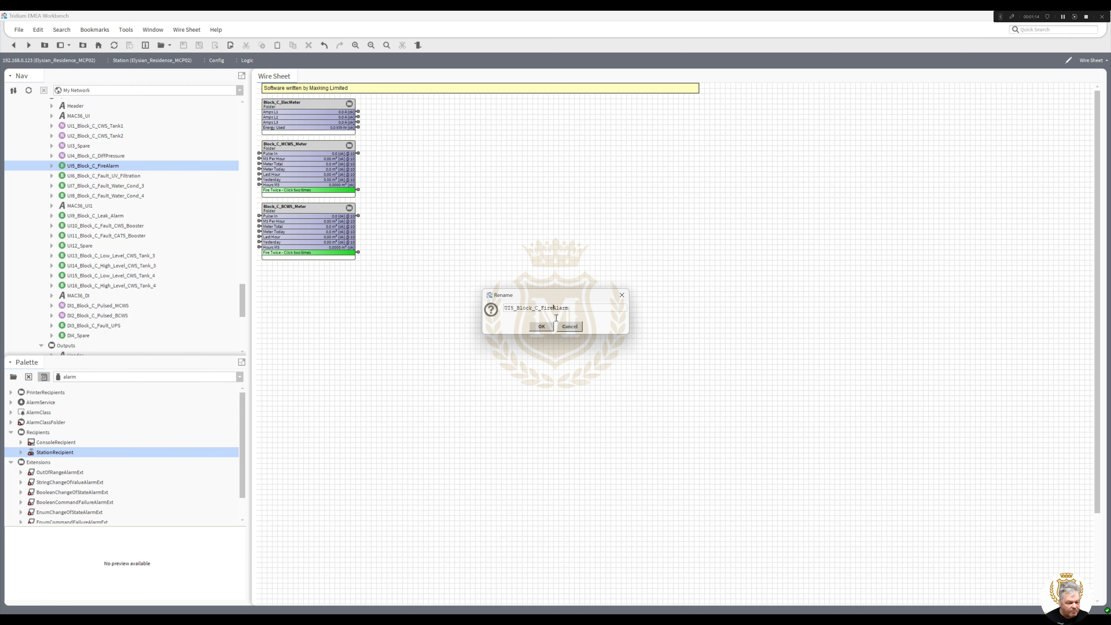
pyautogui.write('_')
pyautogui.click(541, 327)
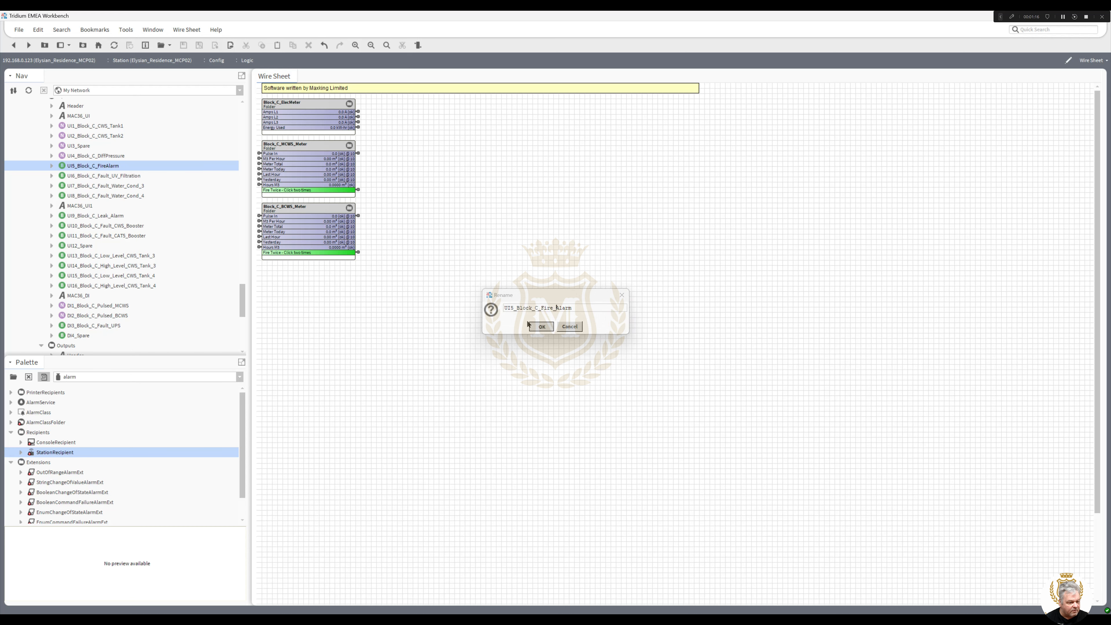
# Examine the UI1 and UI2 Block C CWS tank points in the Inputs folder.
pyautogui.click(103, 156)
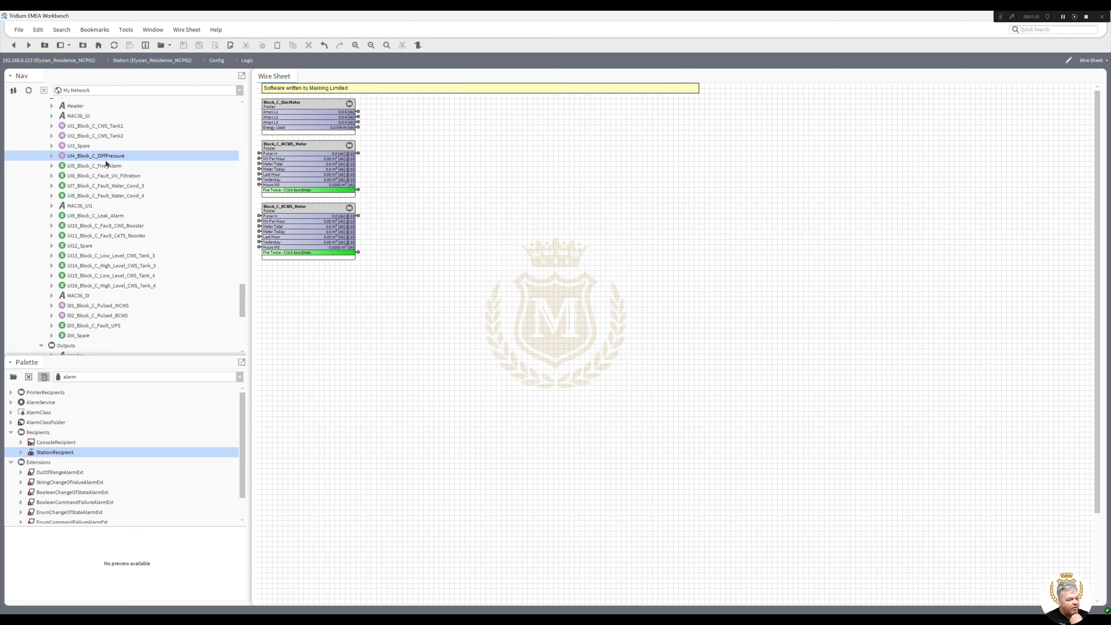
pyautogui.click(100, 135)
pyautogui.click(102, 126)
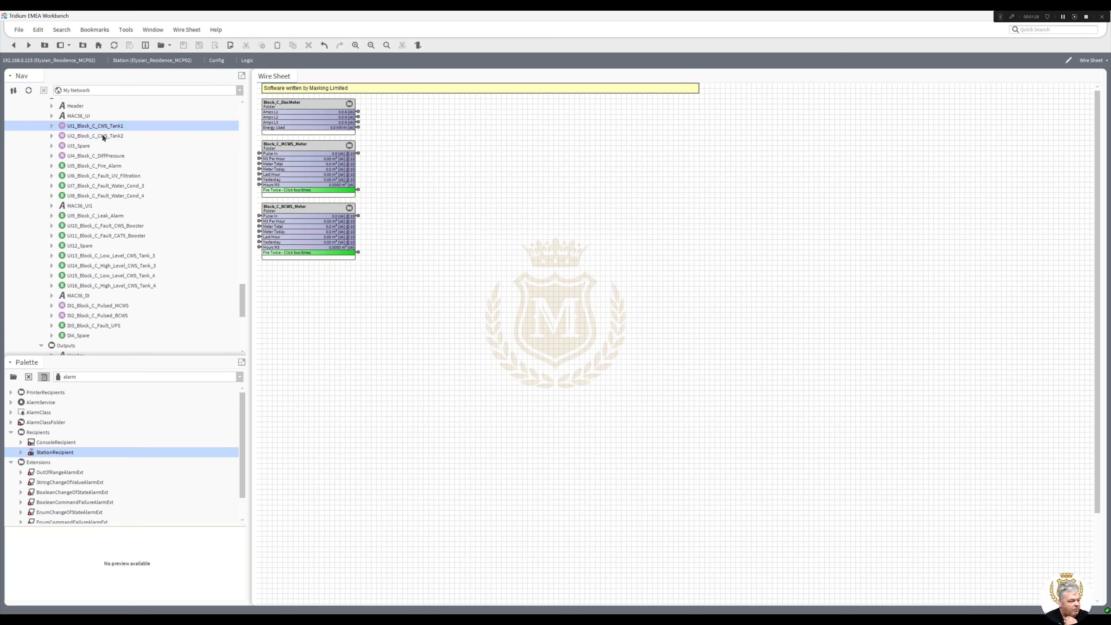
pyautogui.click(102, 134)
pyautogui.click(102, 124)
pyautogui.click(101, 133)
pyautogui.click(103, 125)
pyautogui.click(102, 134)
pyautogui.click(104, 127)
pyautogui.click(103, 135)
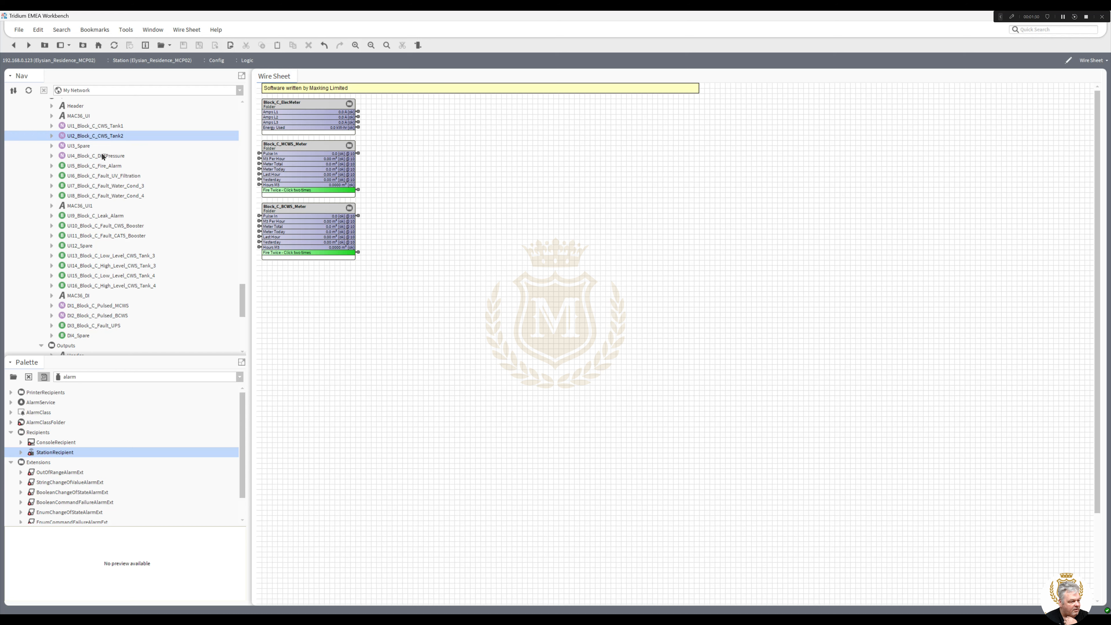
# Rename the UI4 differential pressure input point to UI4_Block_C_Diff_Pressure.
pyautogui.click(102, 154)
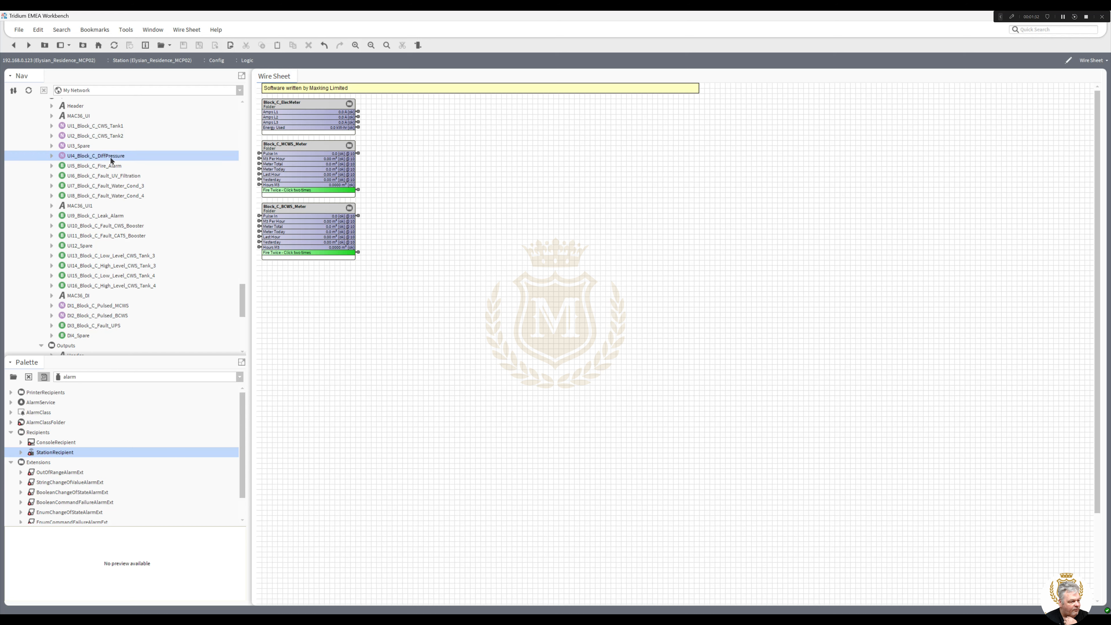
pyautogui.rightClick(112, 159)
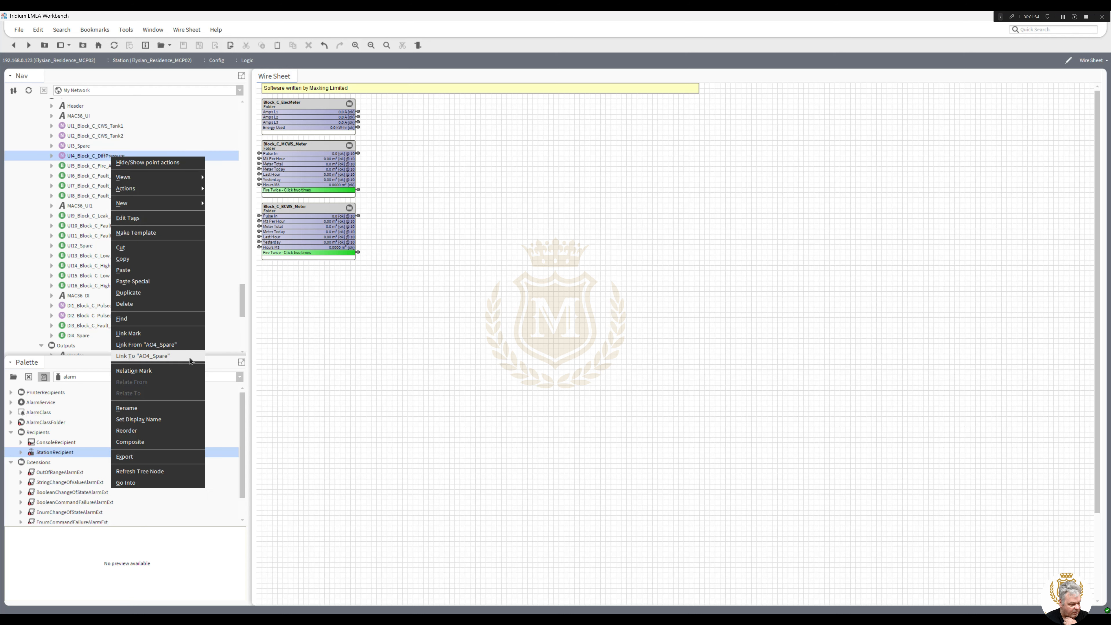
pyautogui.click(180, 412)
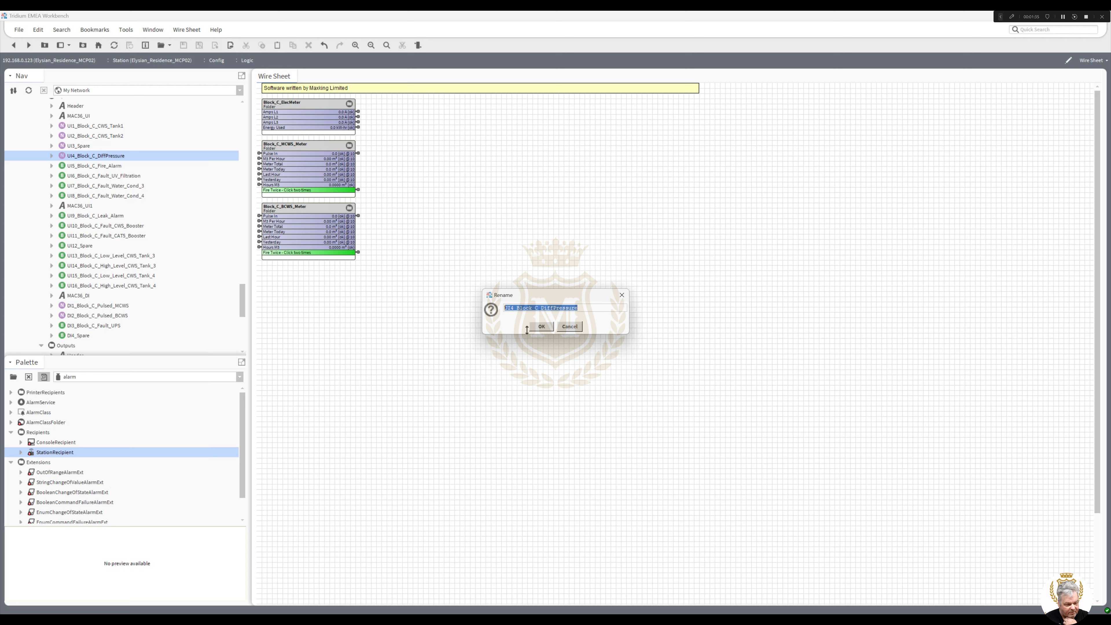
pyautogui.click(553, 308)
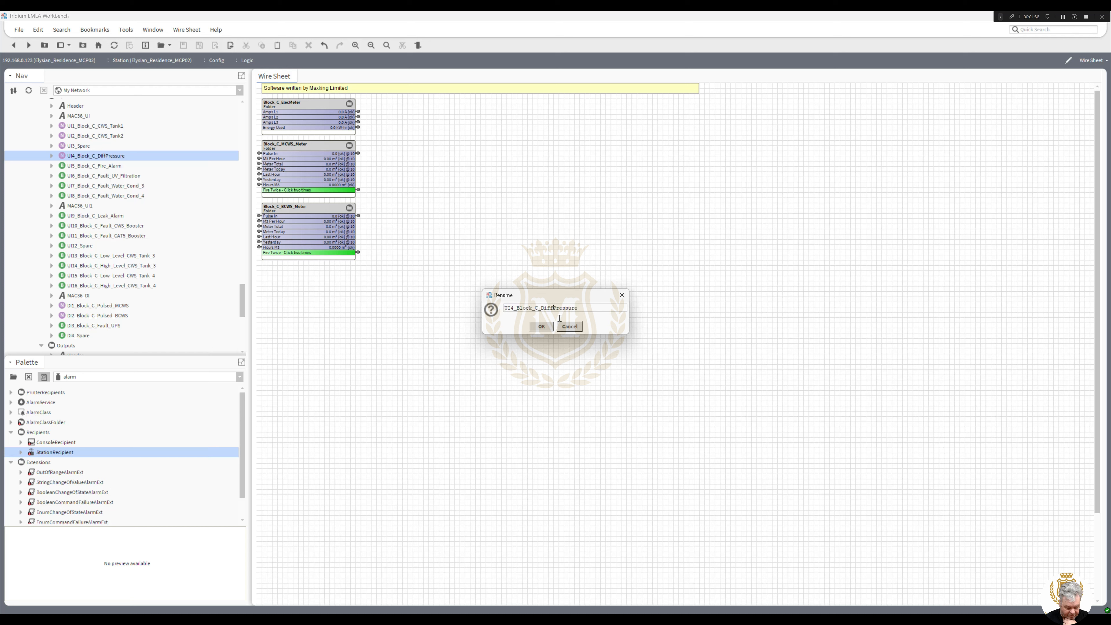
pyautogui.write('_')
pyautogui.click(542, 327)
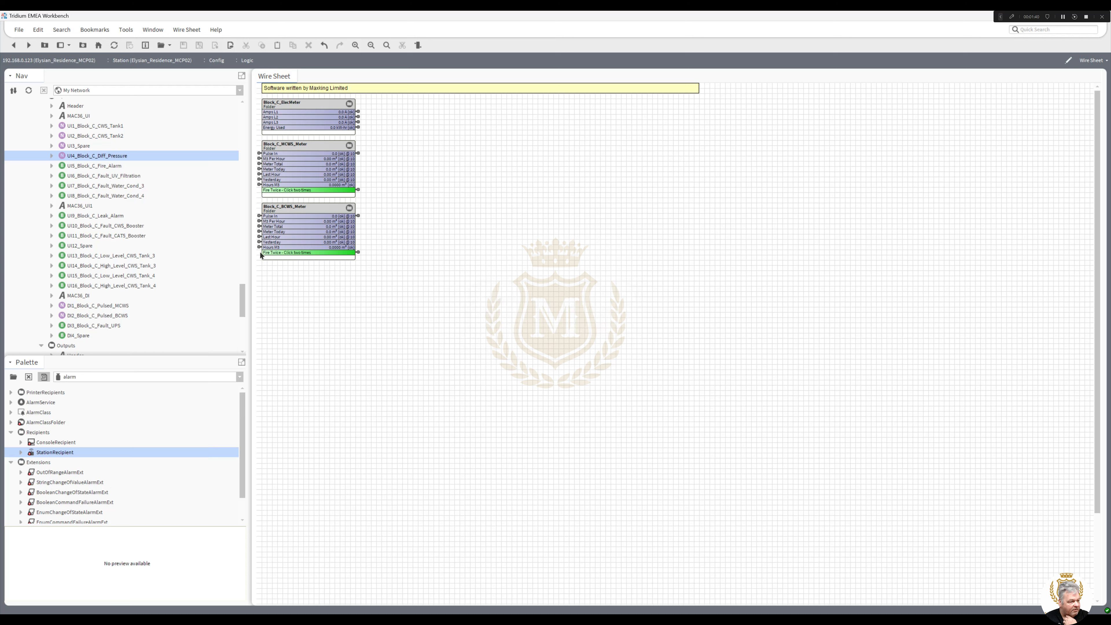
# Delete the OutOfRangeAlarmExt extension from the UI4_Block_C_Diff_Pressure point.
pyautogui.click(51, 156)
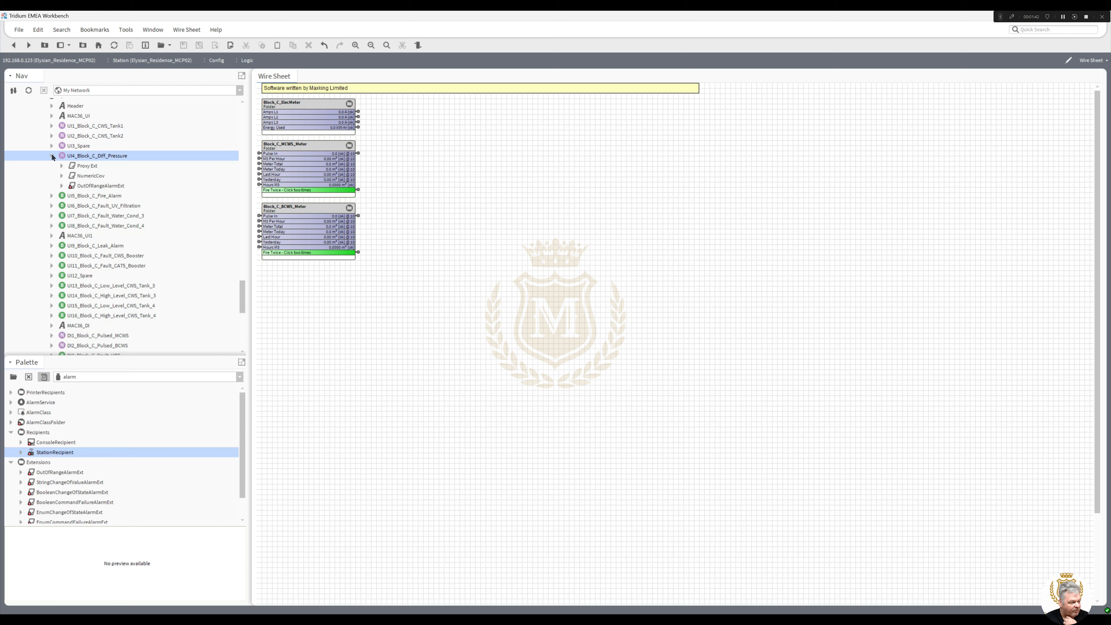
pyautogui.click(96, 187)
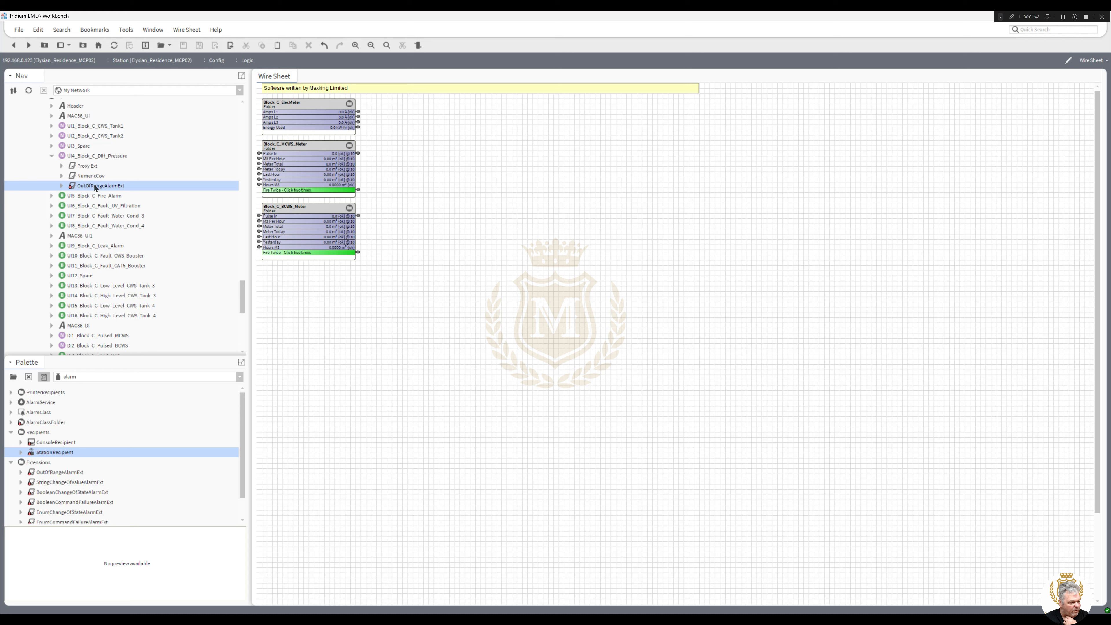
pyautogui.rightClick(95, 187)
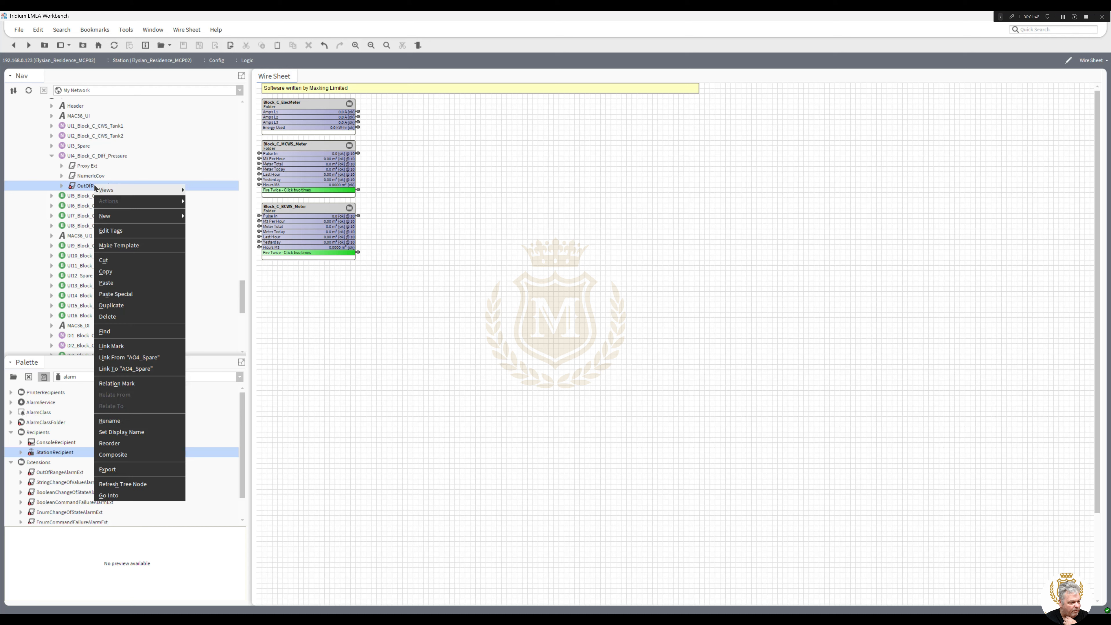
pyautogui.click(124, 316)
# Check which extensions the UI2 and UI1 CWS tank points contain, leaving all input points collapsed.
pyautogui.click(52, 136)
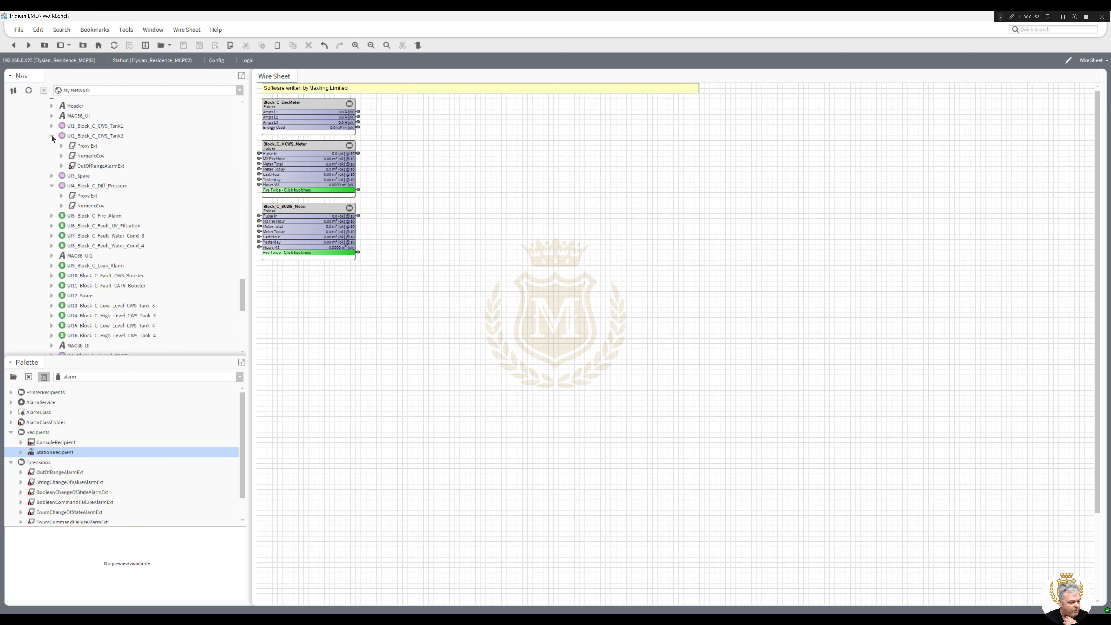
pyautogui.click(52, 136)
pyautogui.click(52, 126)
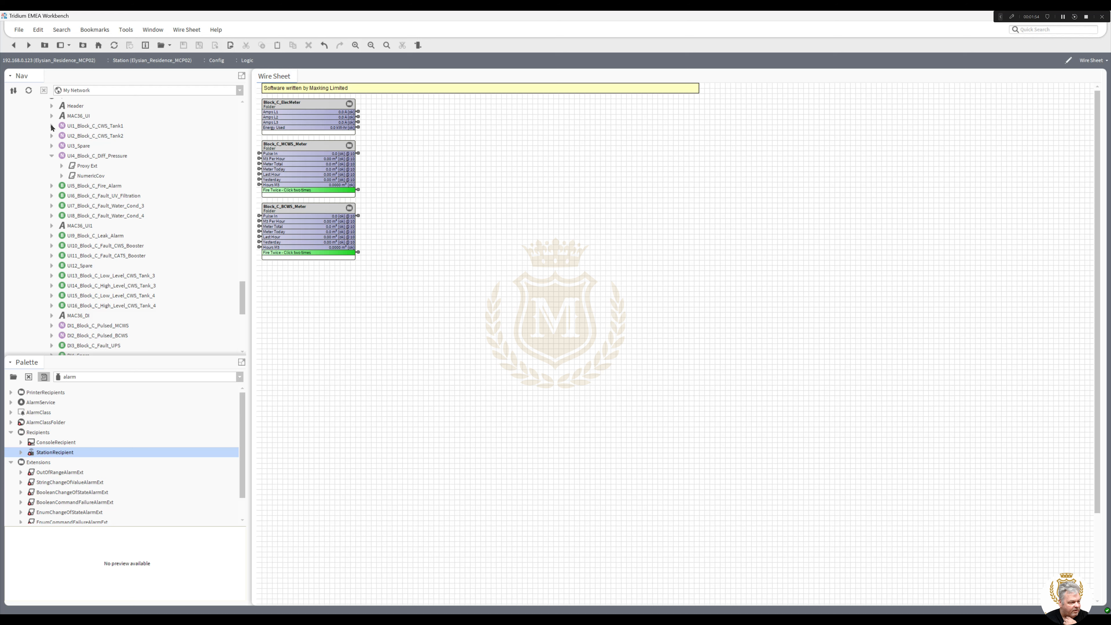
pyautogui.click(51, 126)
pyautogui.click(52, 156)
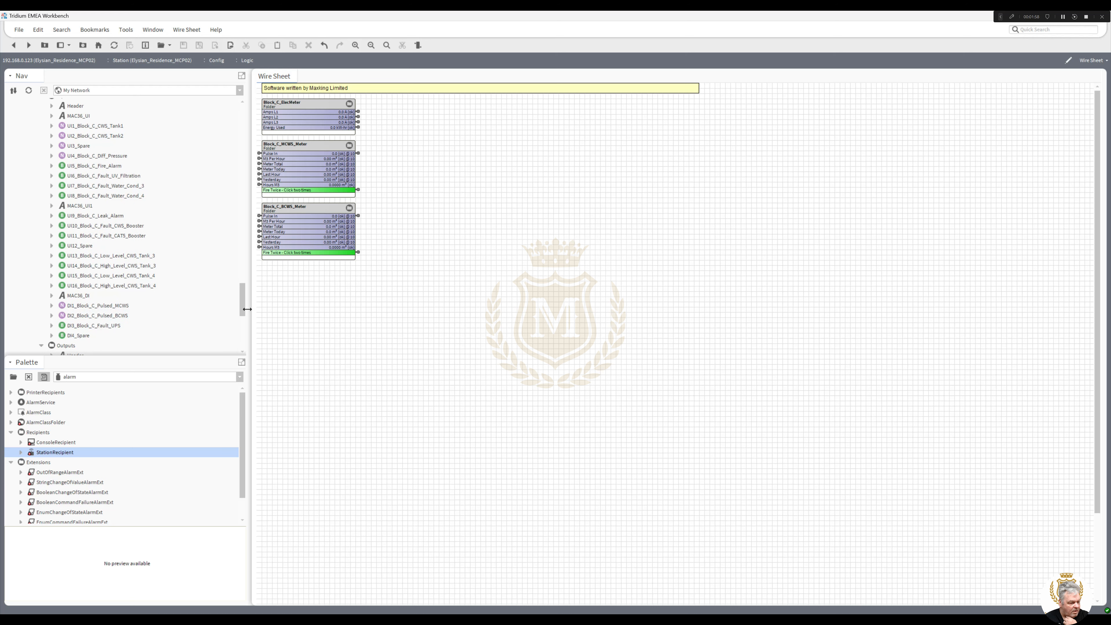
# Inspect the Block_C_MCWS_Meter folder's wire sheet, and return to the Logic wire sheet.
pyautogui.moveTo(244, 304); pyautogui.dragTo(245, 347)
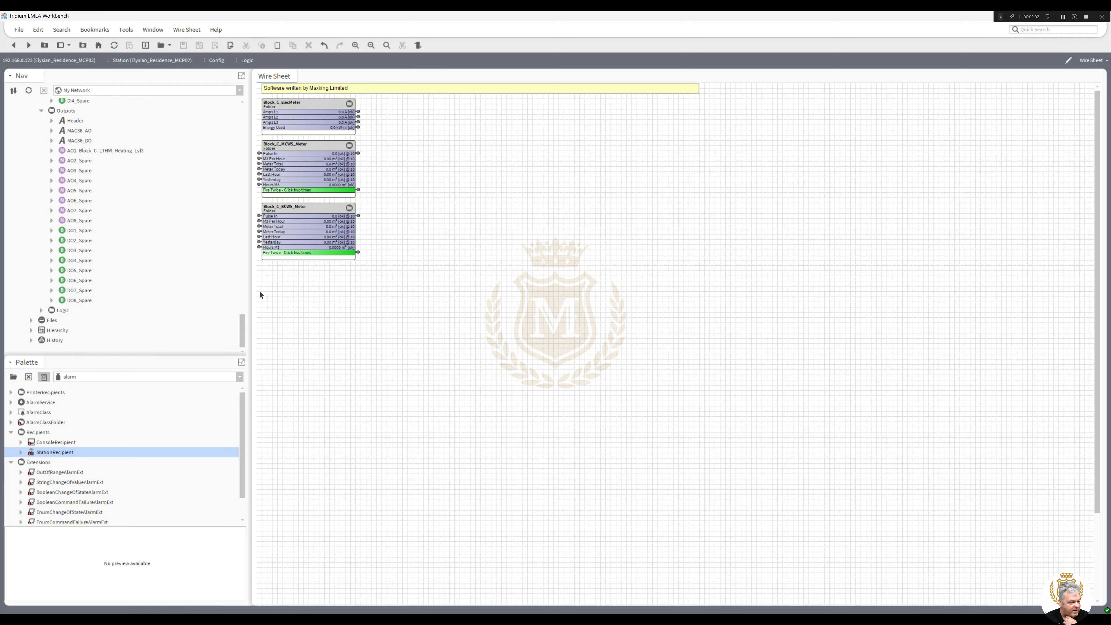
pyautogui.click(322, 110)
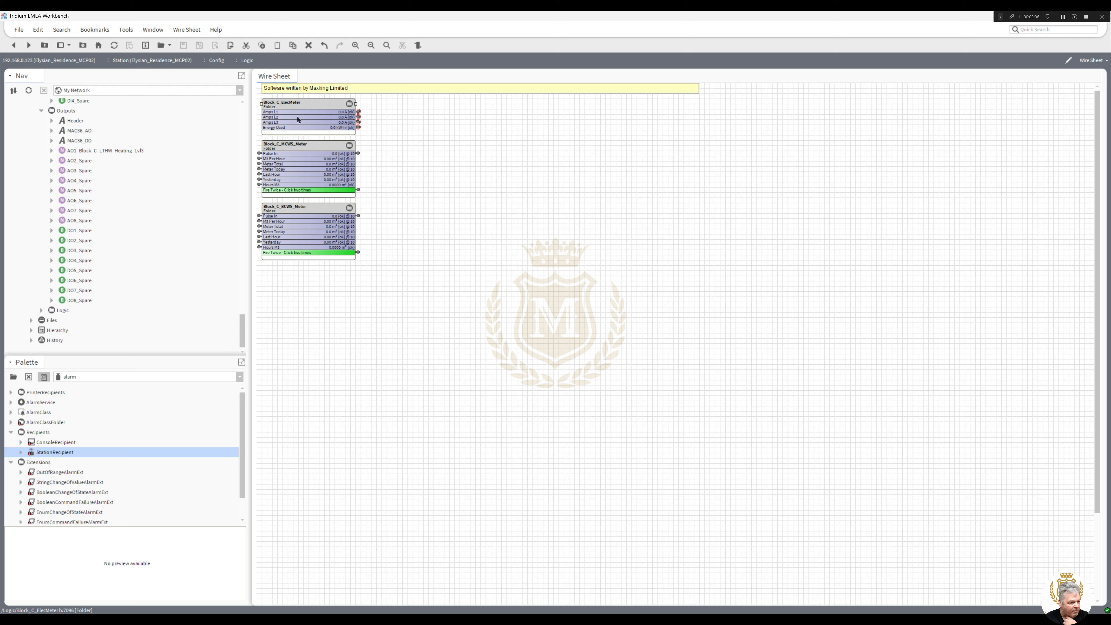
pyautogui.click(295, 145)
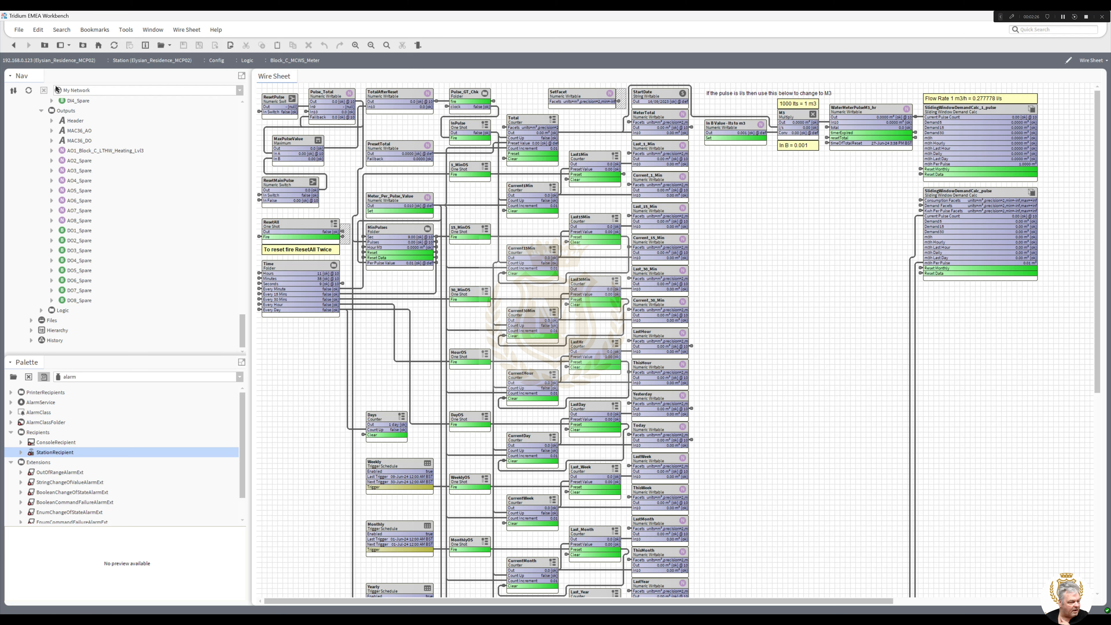
pyautogui.click(11, 46)
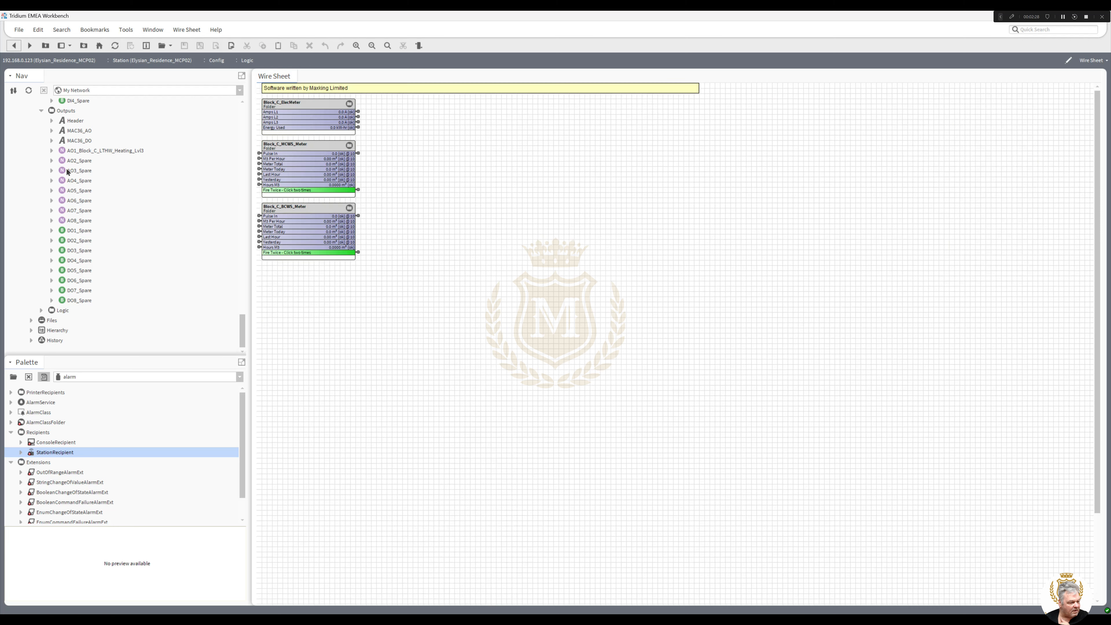
# Check the Remote Station set on the AlarmService's StationRecipient, and return to the AlarmService wire sheet.
pyautogui.click(31, 321)
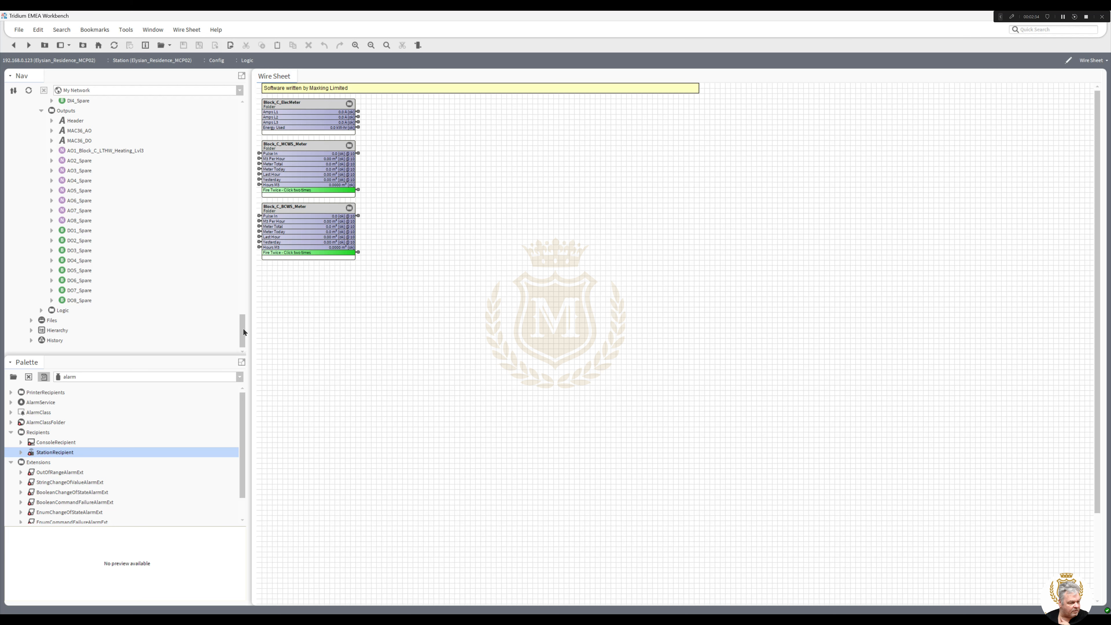
pyautogui.moveTo(244, 327); pyautogui.dragTo(248, 245)
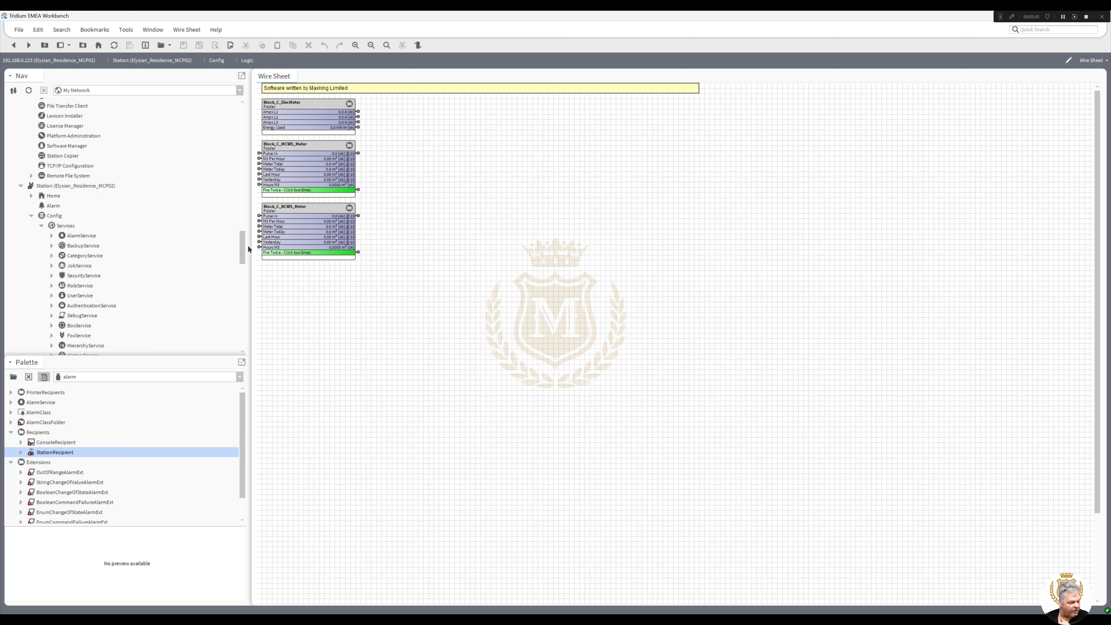
pyautogui.doubleClick(83, 236)
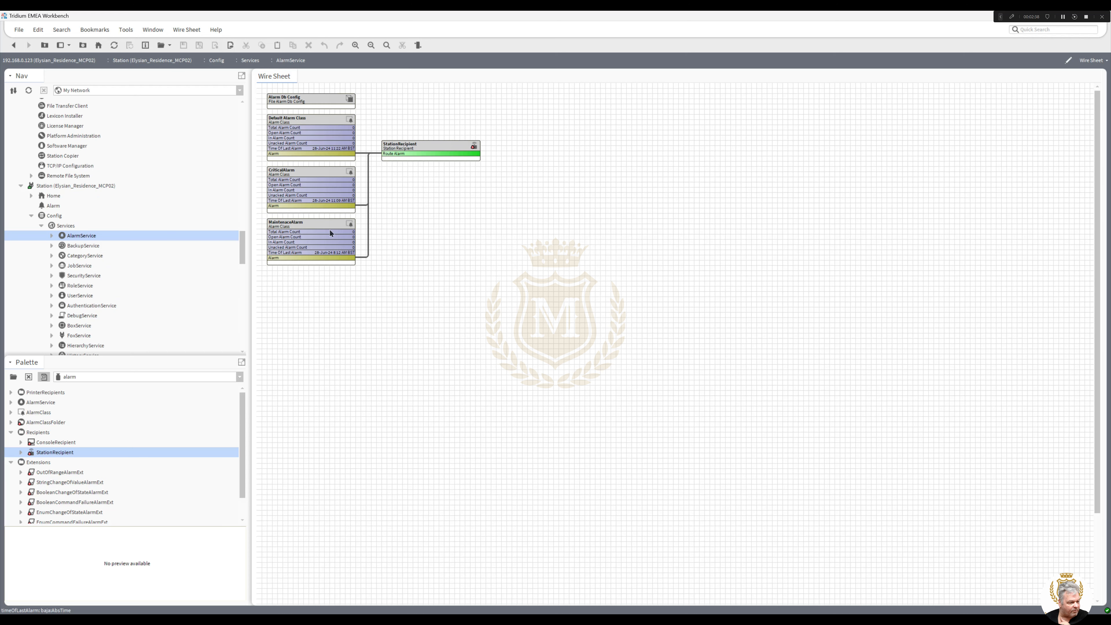
pyautogui.doubleClick(415, 150)
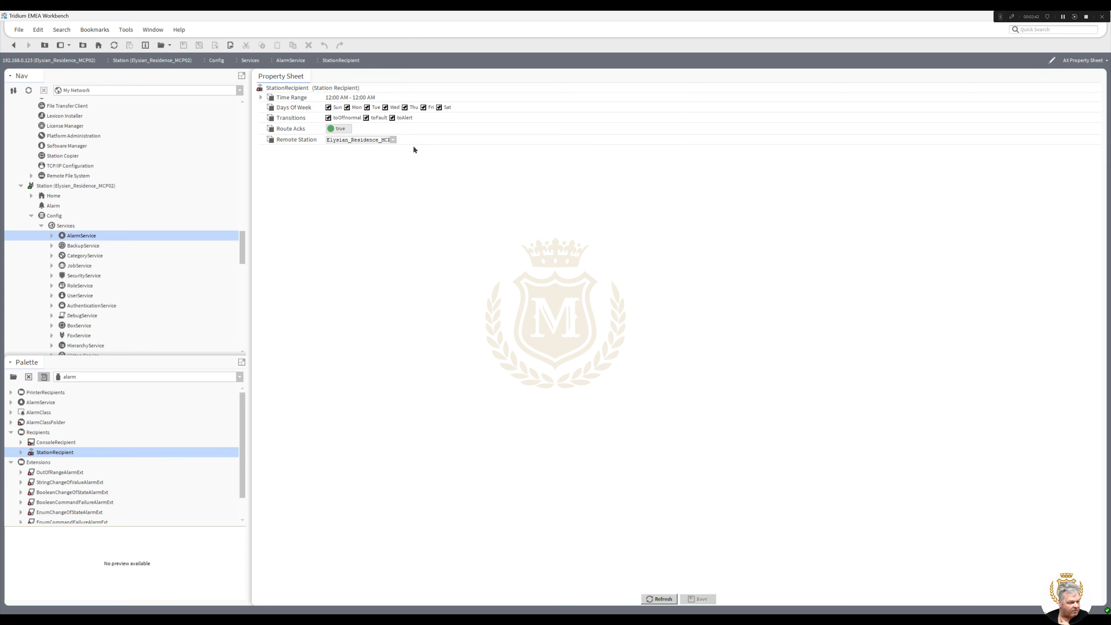
pyautogui.moveTo(326, 138); pyautogui.dragTo(414, 141)
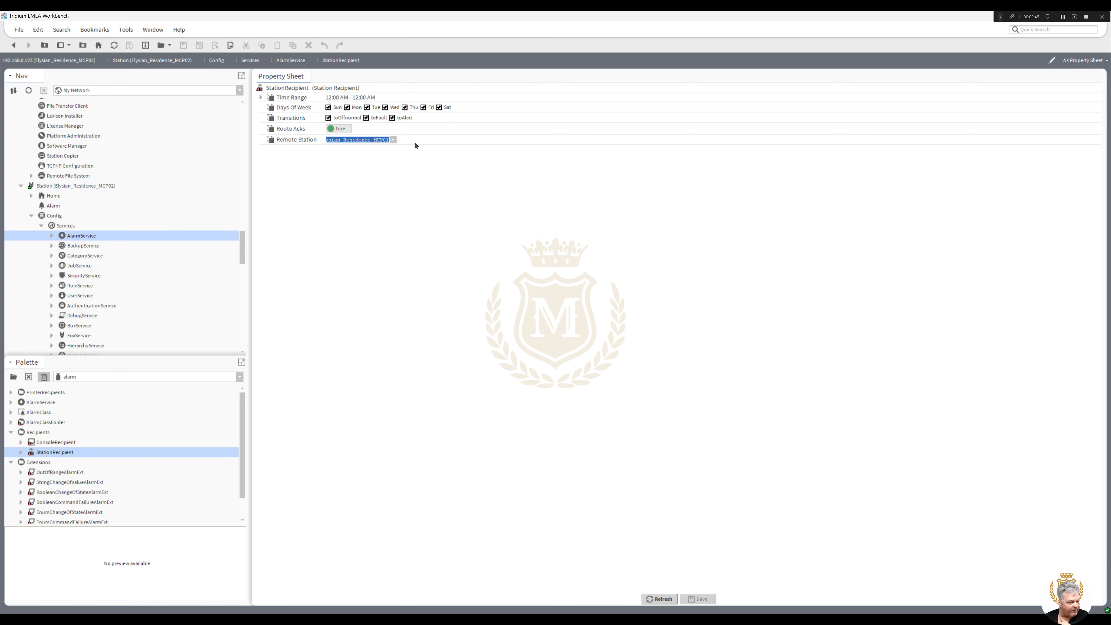
pyautogui.press('Home')
pyautogui.doubleClick(383, 137)
pyautogui.doubleClick(383, 138)
pyautogui.click(14, 45)
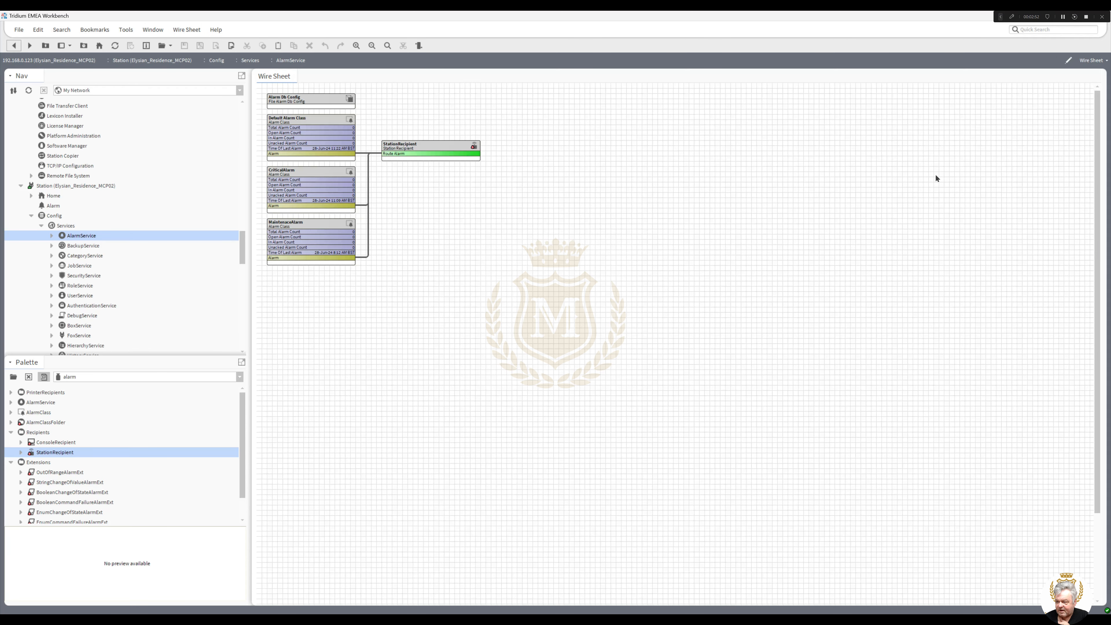
# Switch to the browser's MCP2 wiring diagram PDF in full-screen size and examine the electrical metering notes on page 6.
pyautogui.moveTo(1110, 219); pyautogui.dragTo(488, 127)
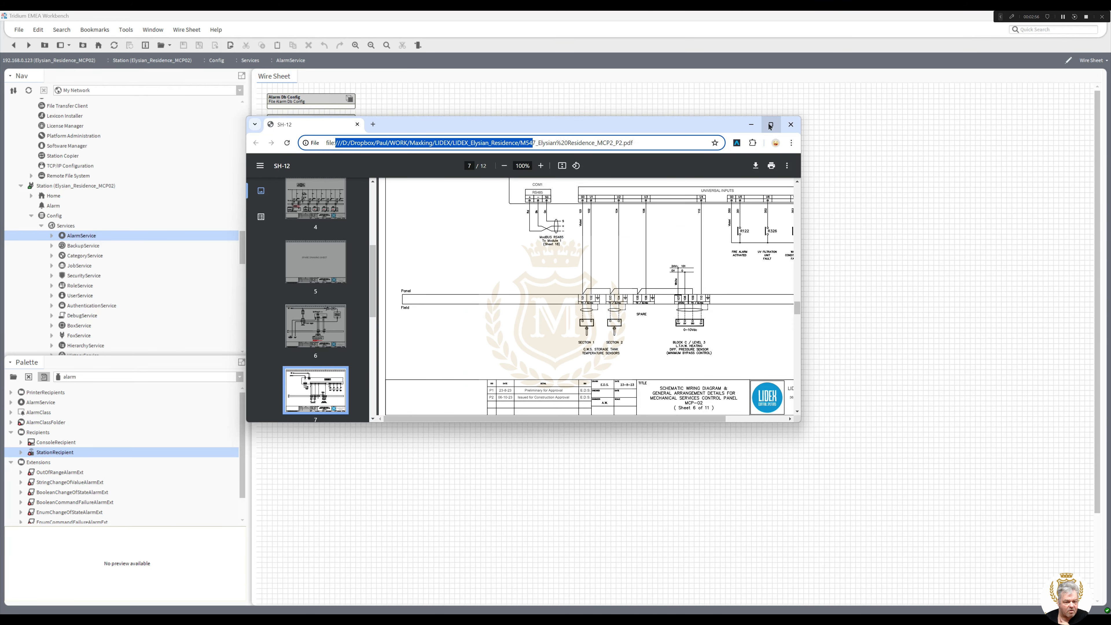
pyautogui.click(771, 125)
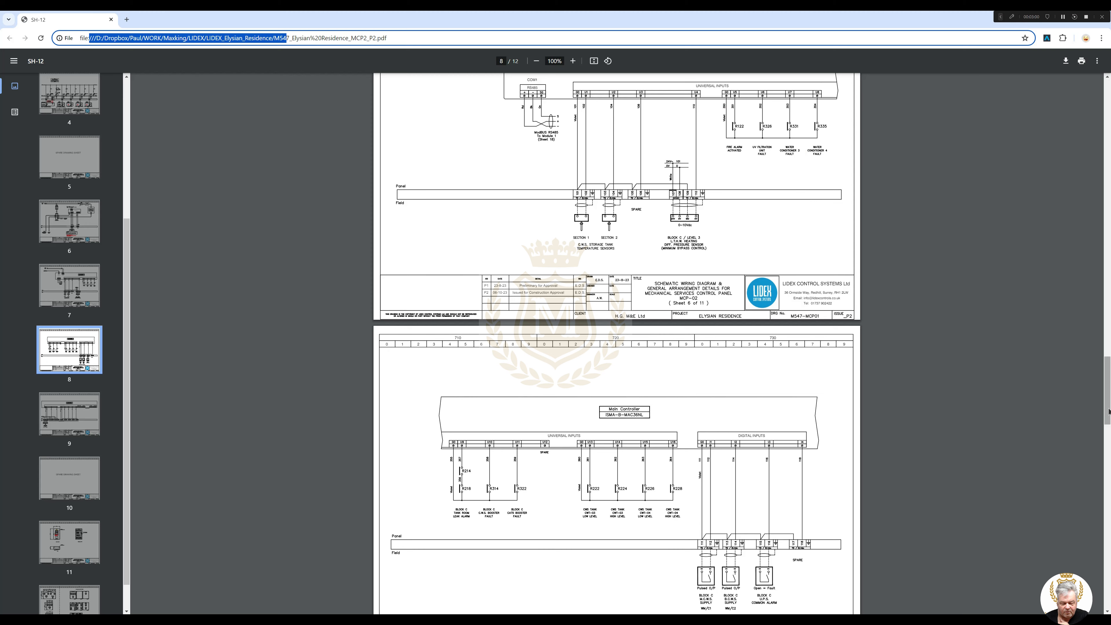
pyautogui.moveTo(1108, 413); pyautogui.dragTo(1107, 123)
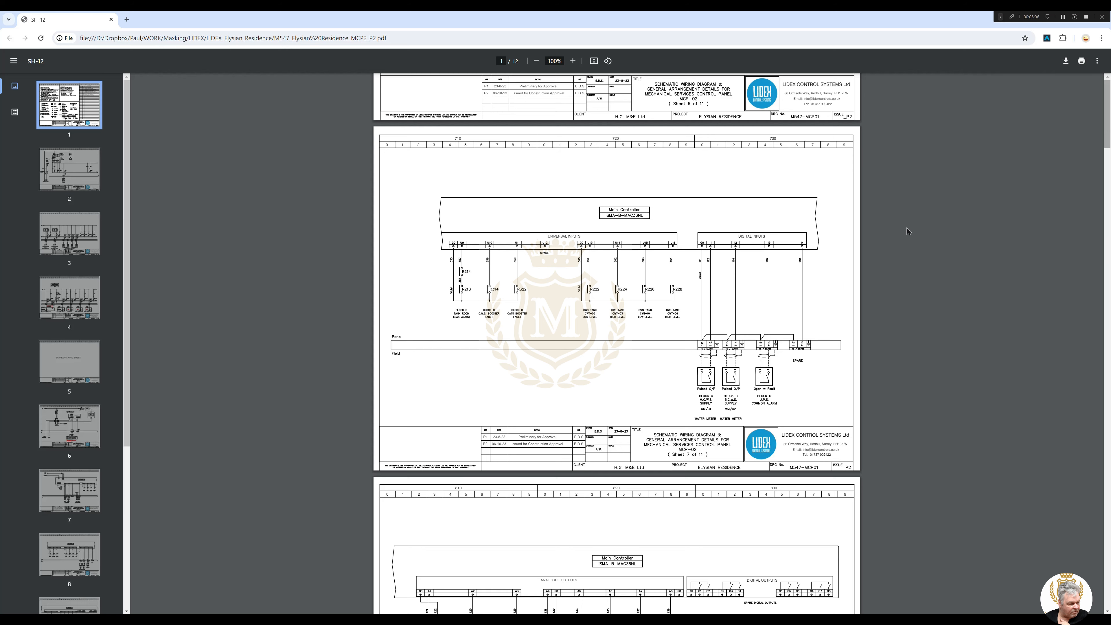
pyautogui.click(70, 426)
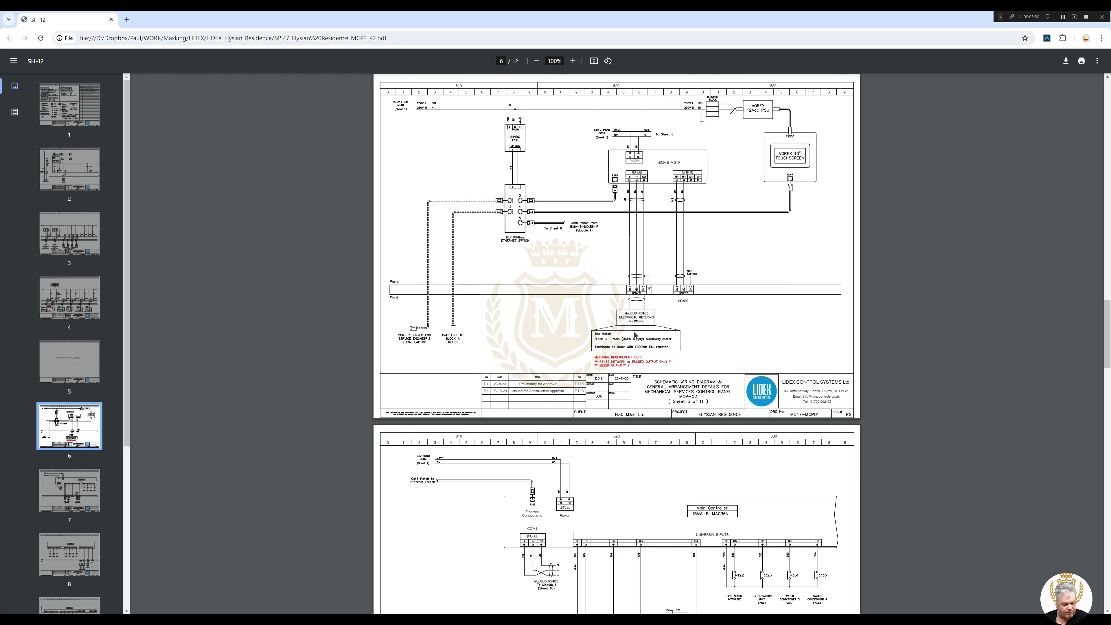
pyautogui.moveTo(629, 342)
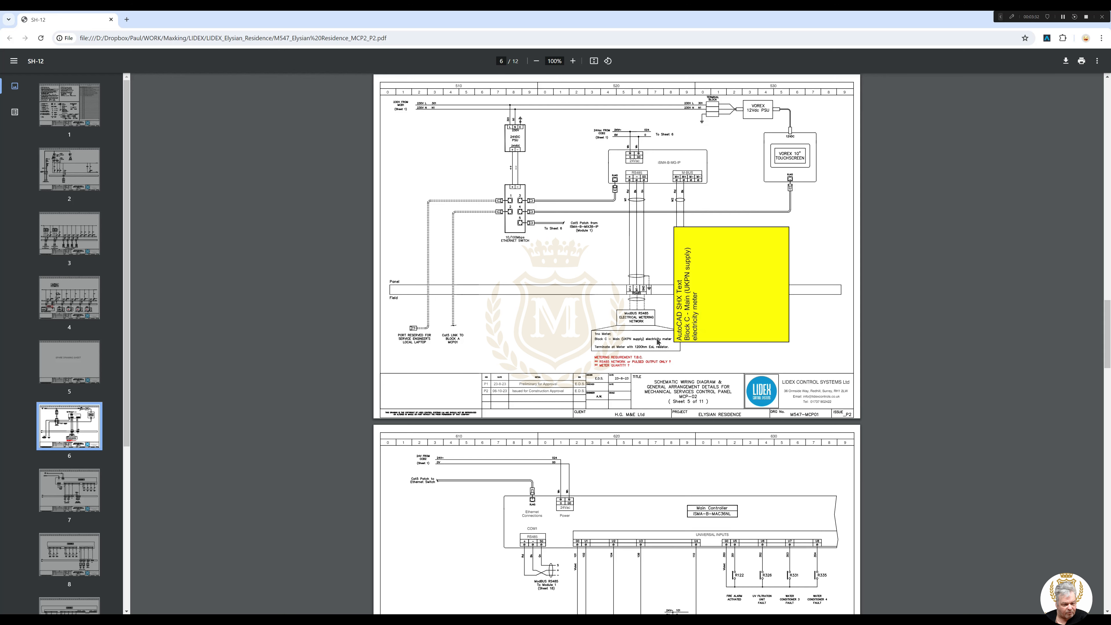
pyautogui.moveTo(610, 366)
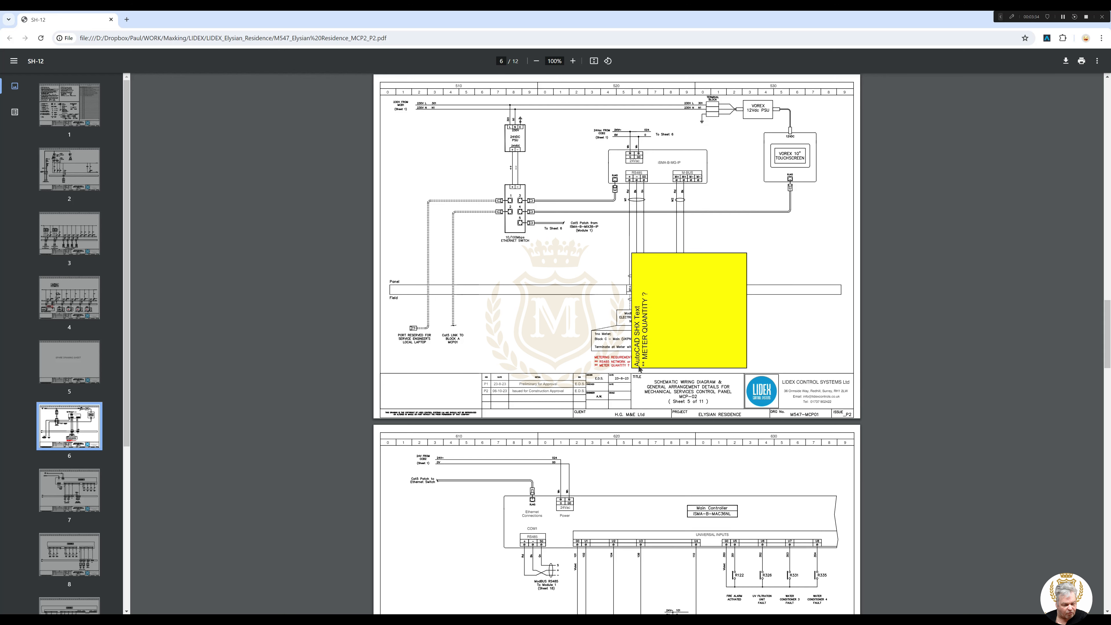
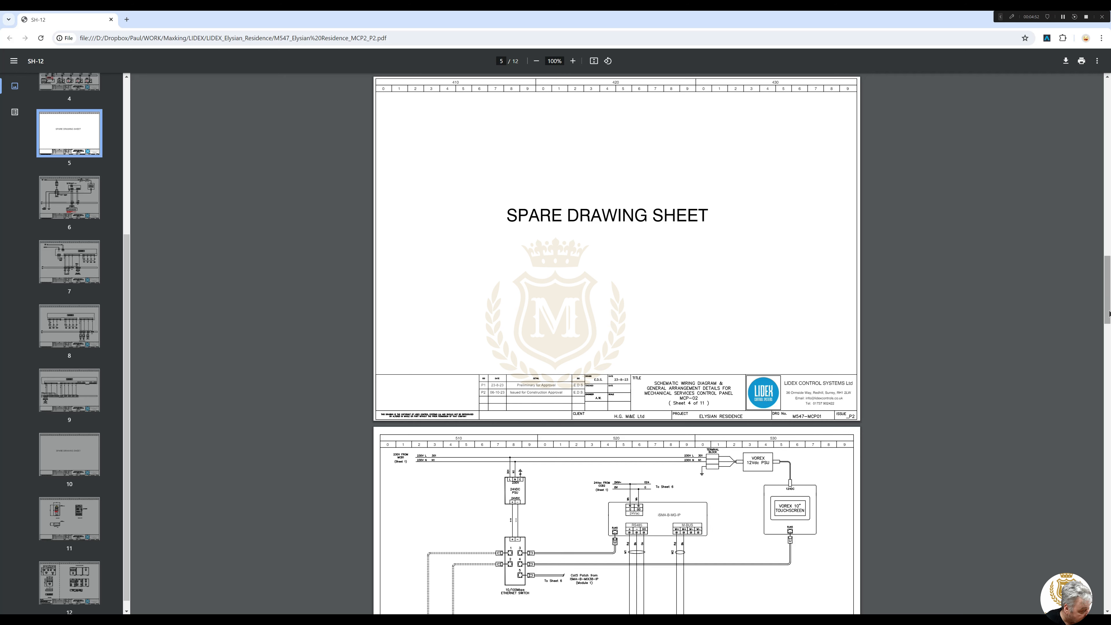
# Review the drawing index and the wiring sheets for main supply, leak detection, tank levels and booster faults.
pyautogui.moveTo(1109, 313); pyautogui.dragTo(1109, 138)
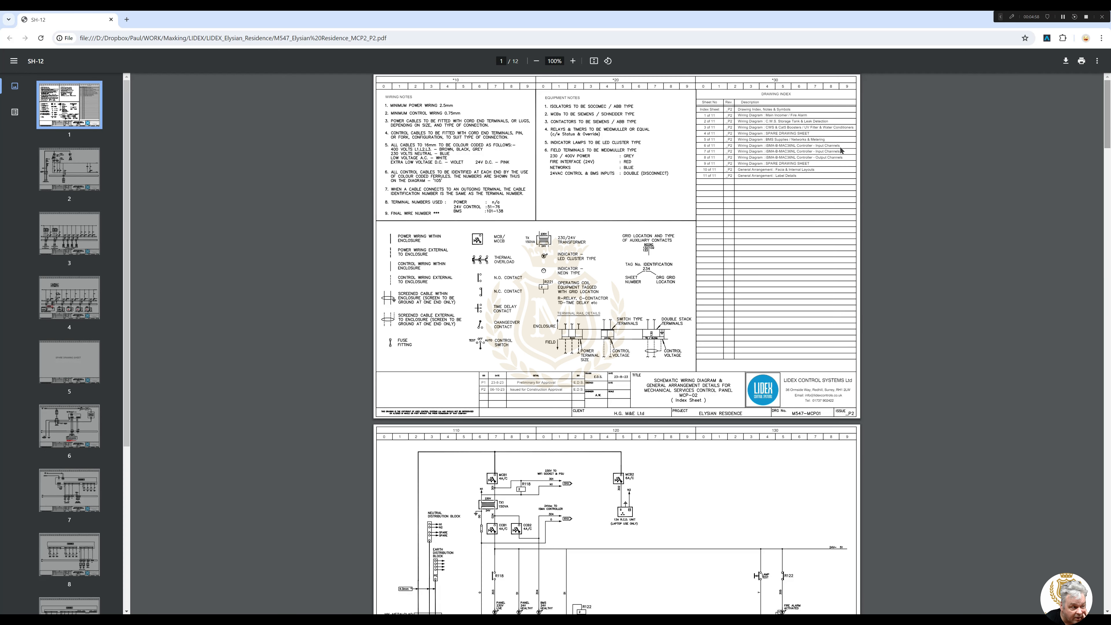
pyautogui.click(63, 172)
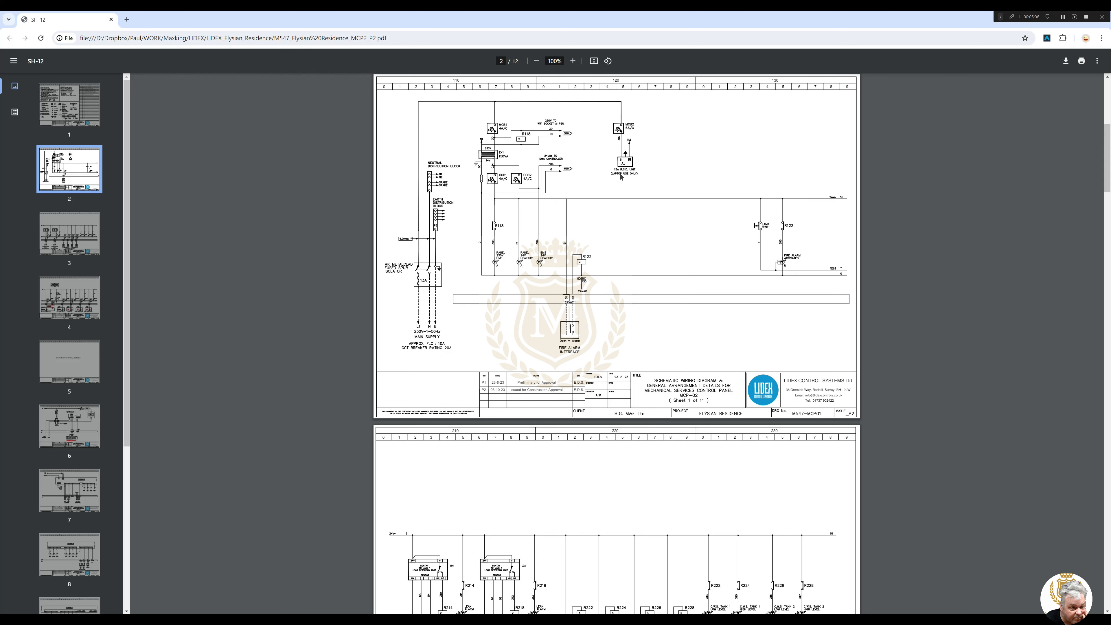
pyautogui.click(79, 238)
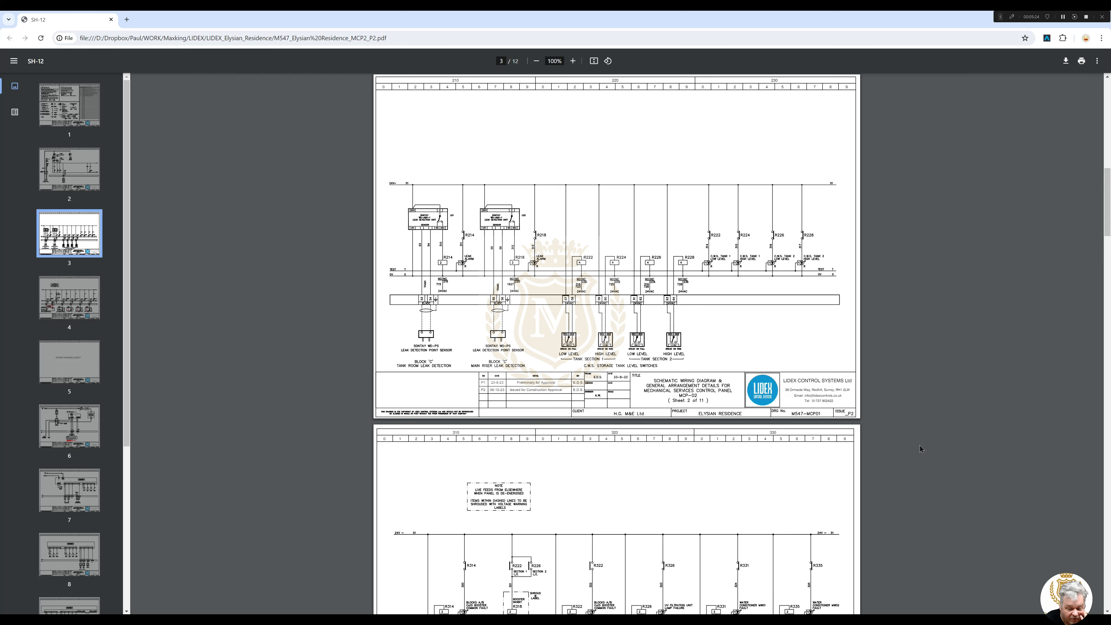
pyautogui.scroll(-3, 1109, 599)
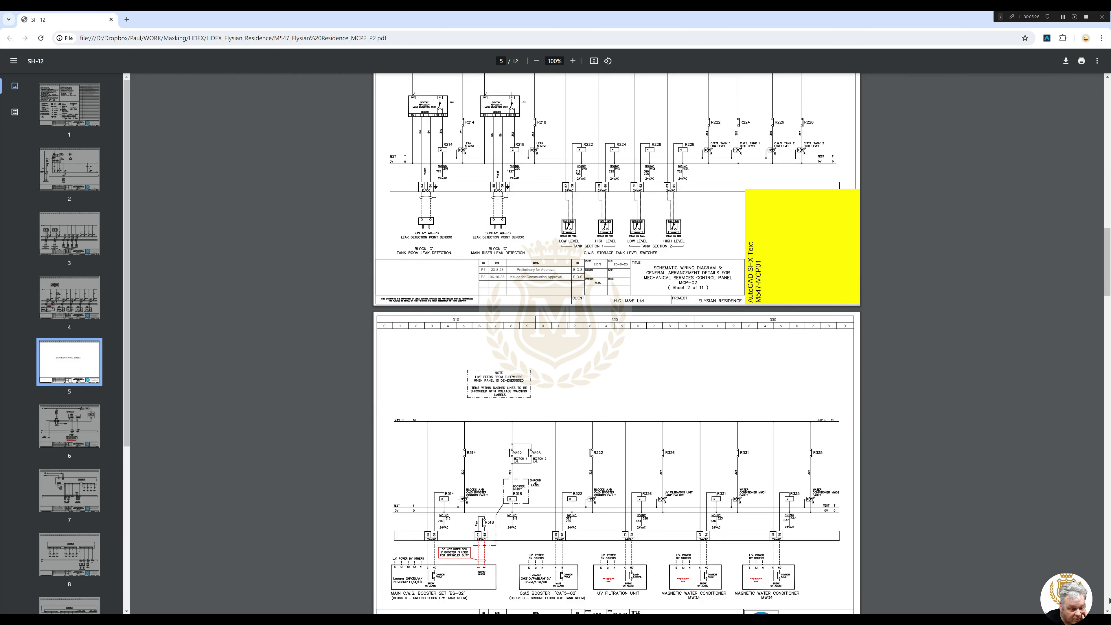
pyautogui.scroll(-10, 1108, 600)
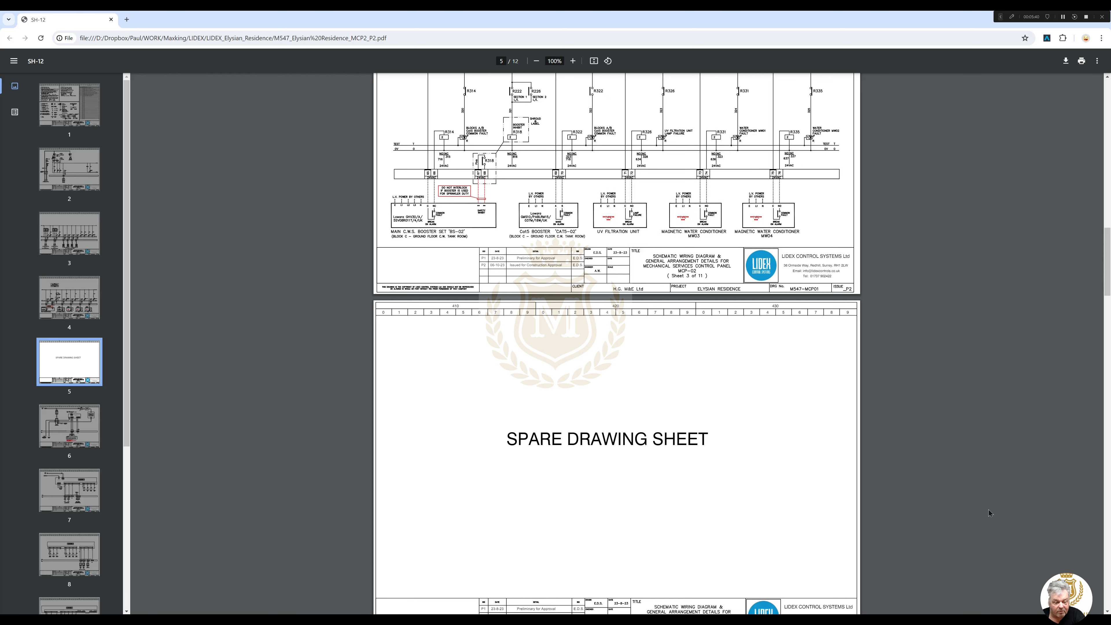
# Read through the main controller's input and output channel drawings, up to page 9 of the PDF.
pyautogui.scroll(-1, 1107, 602)
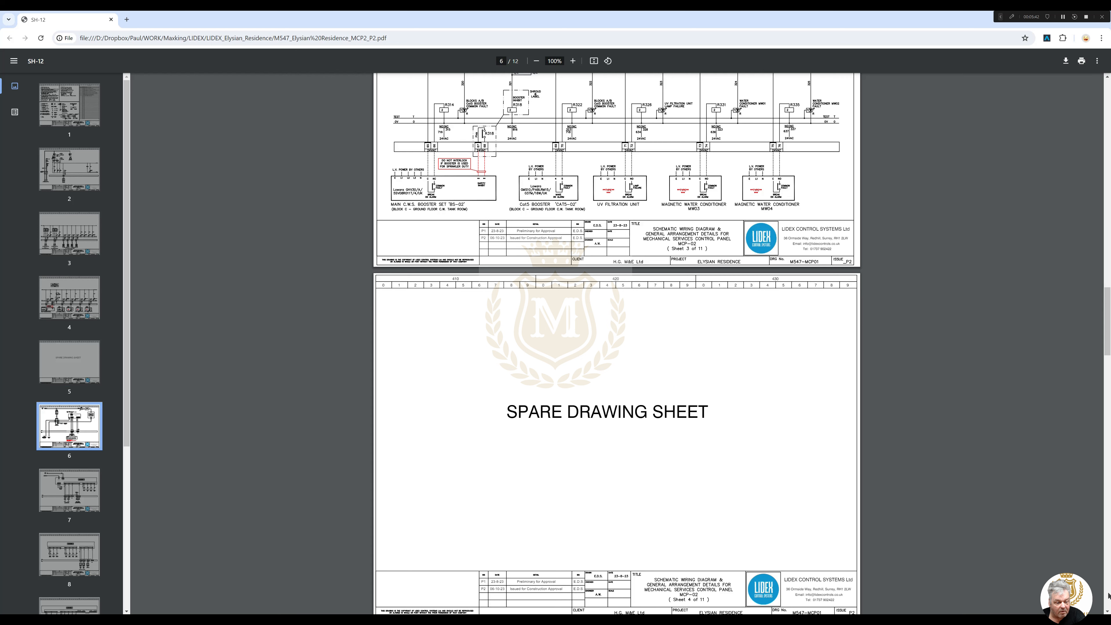
pyautogui.scroll(-1, 1108, 596)
pyautogui.scroll(-5, 1108, 596)
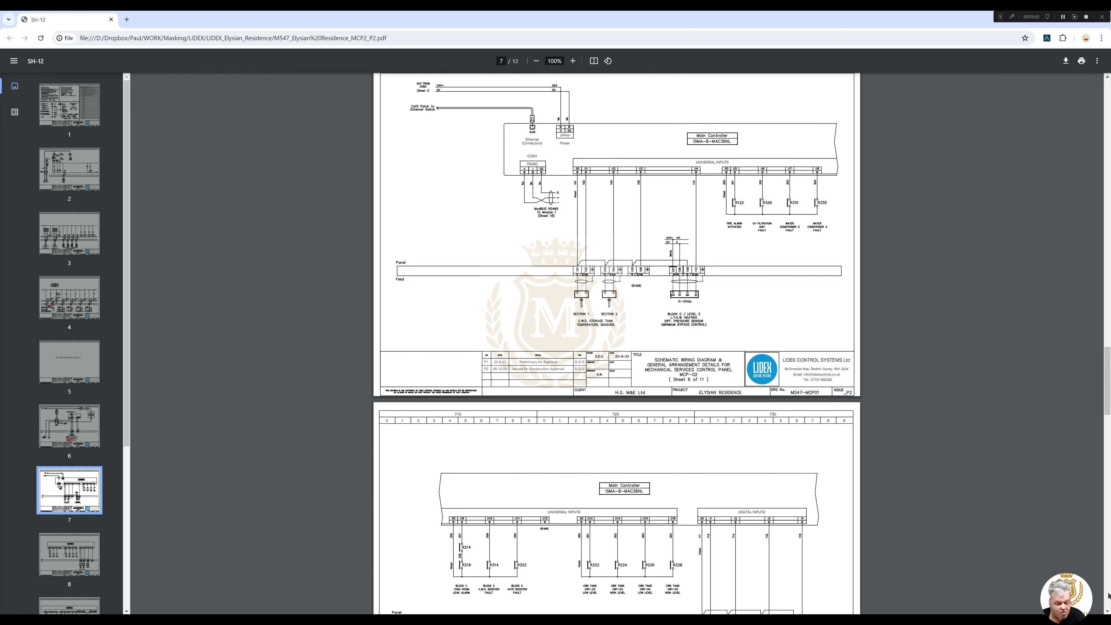
pyautogui.scroll(-3, 1108, 596)
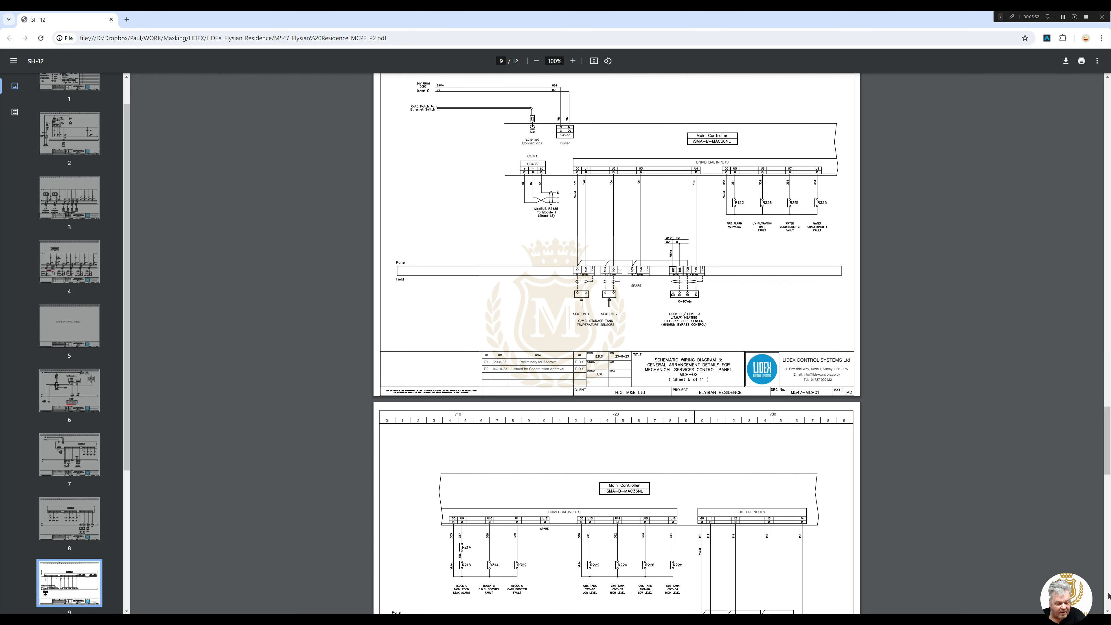
pyautogui.scroll(-5, 1108, 597)
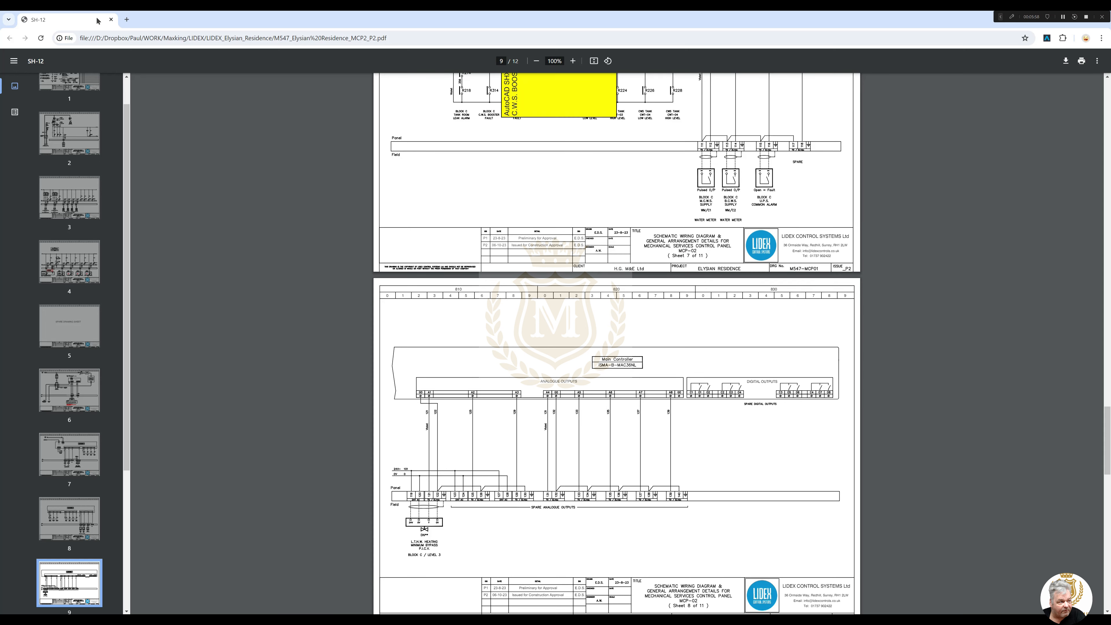
# Return to Workbench and inspect how the default, critical and maintenance alarm classes link to the StationRecipient.
pyautogui.moveTo(93, 19); pyautogui.dragTo(1110, 149)
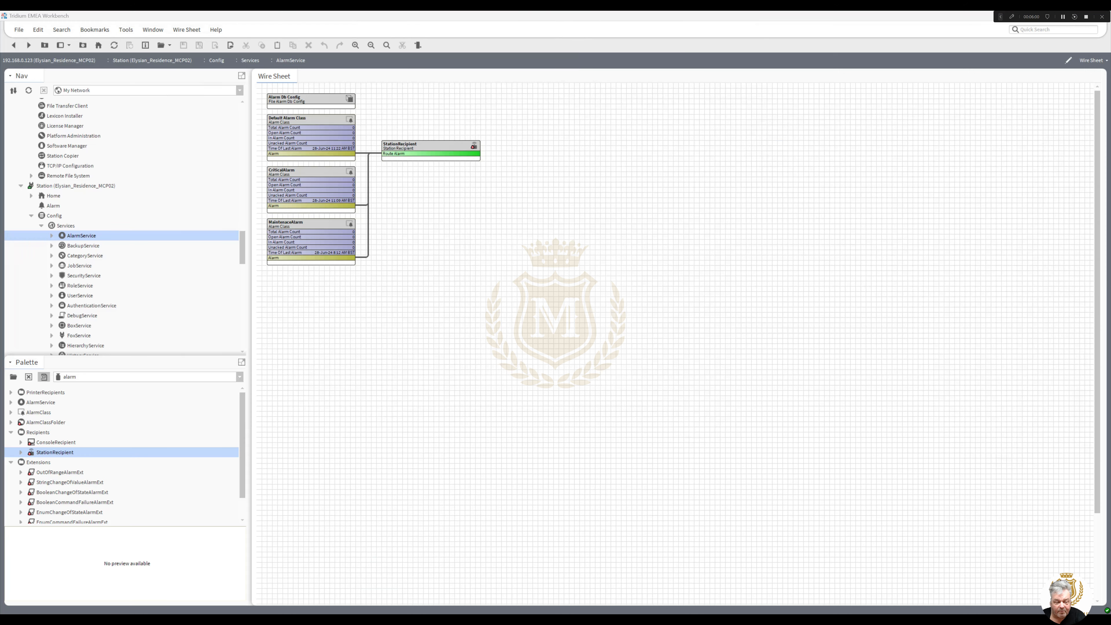
pyautogui.click(326, 232)
pyautogui.click(320, 183)
pyautogui.click(314, 134)
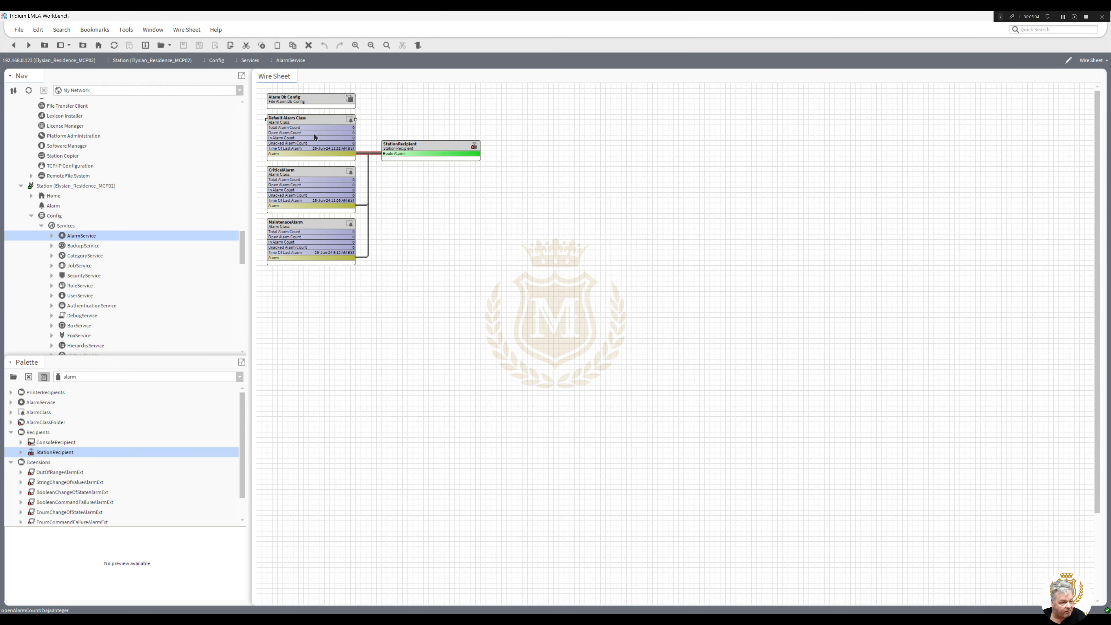
pyautogui.click(309, 175)
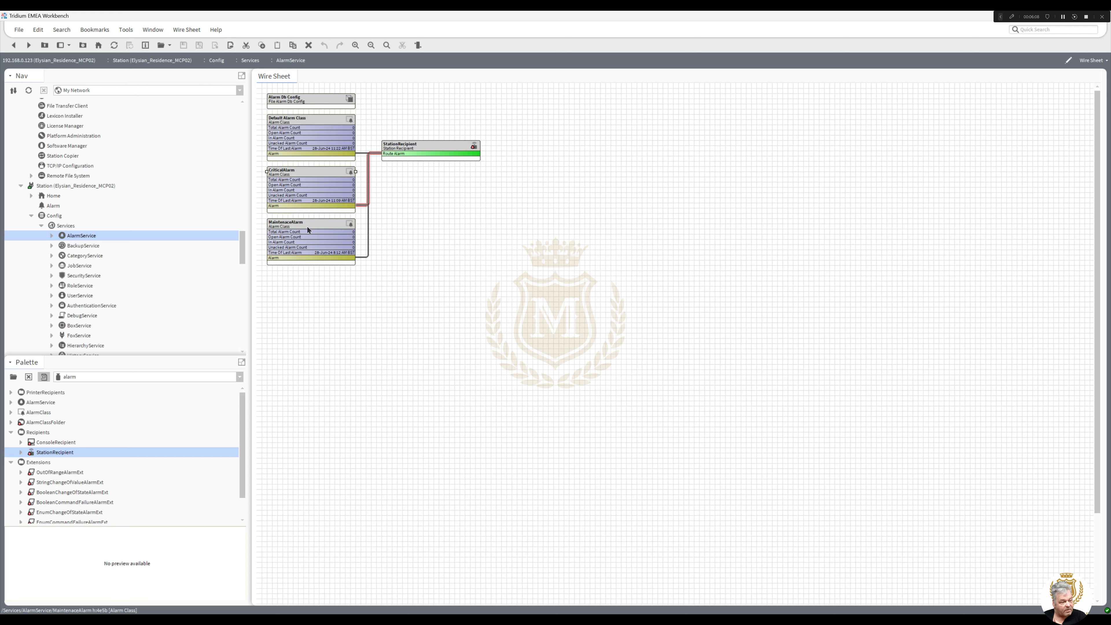
# Collapse the Inputs and Outputs folders and the Platform node of Elysian_Residence_MCP02 in the navigation tree.
pyautogui.moveTo(240, 246); pyautogui.dragTo(243, 290)
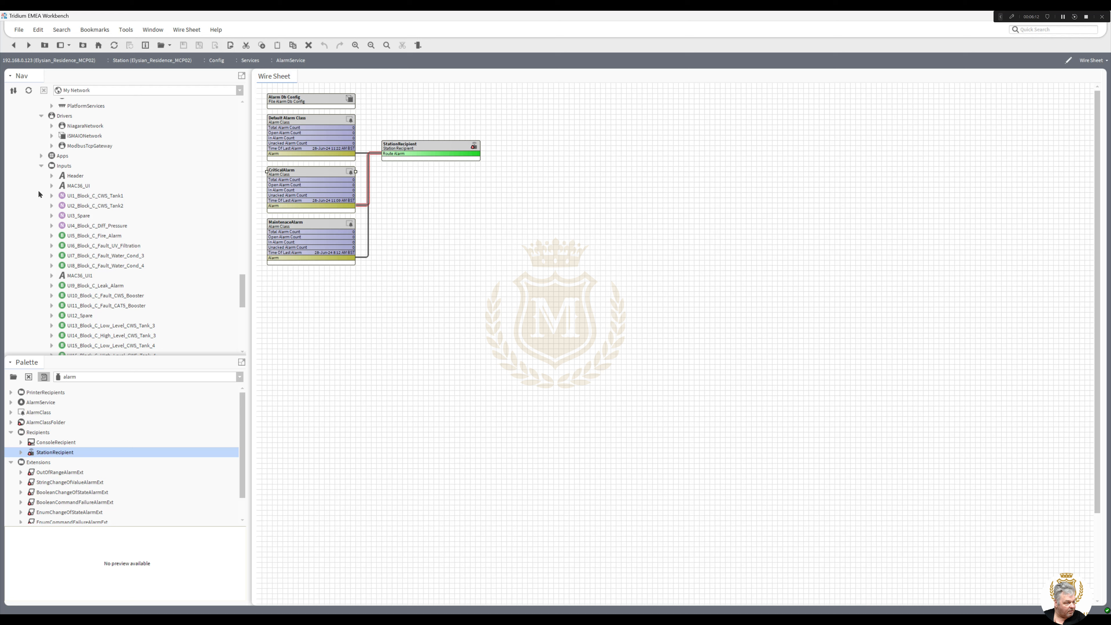
pyautogui.click(41, 167)
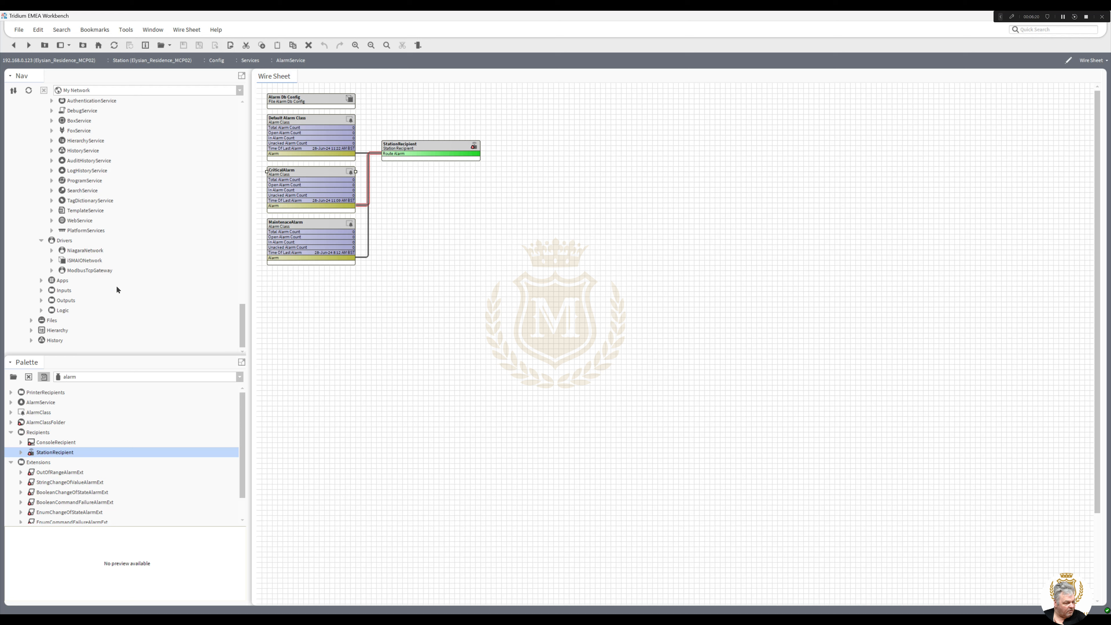
pyautogui.moveTo(242, 316); pyautogui.dragTo(248, 261)
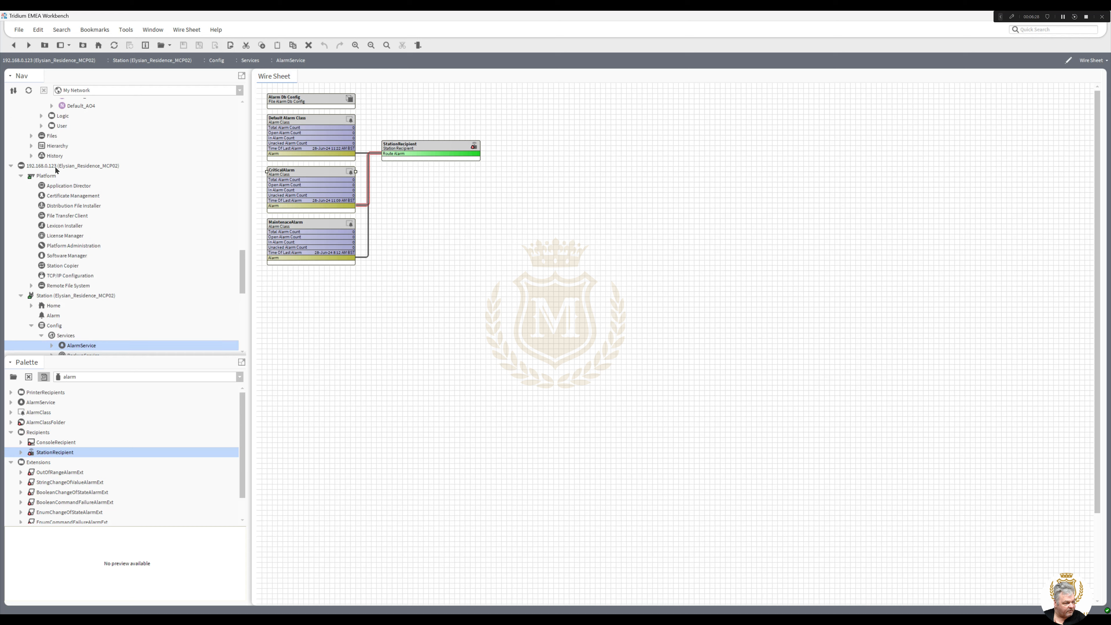
pyautogui.click(21, 176)
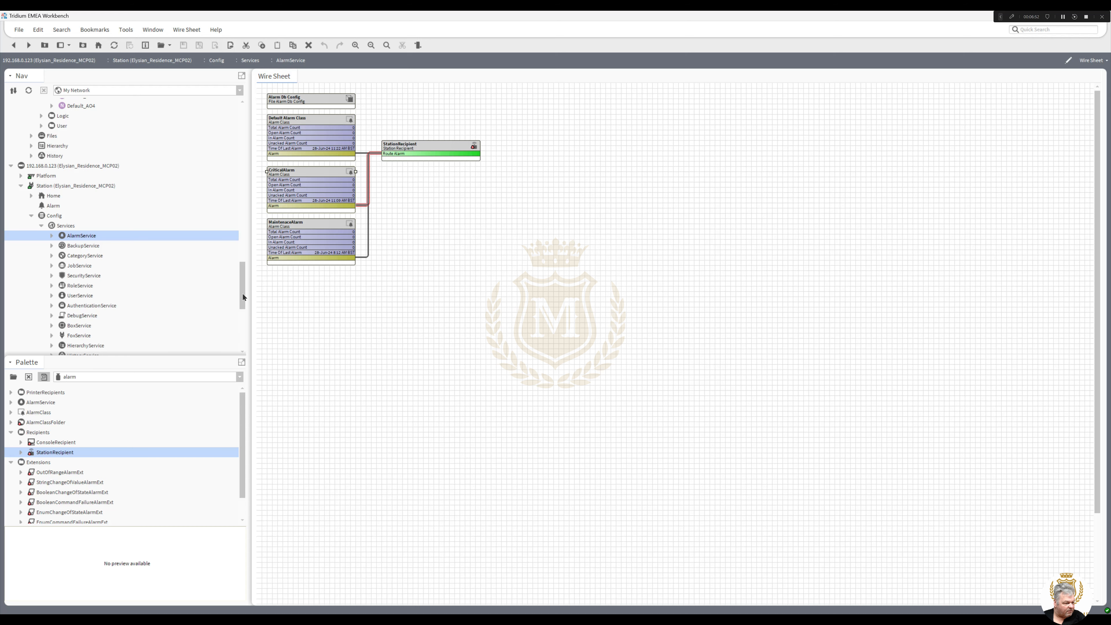
# Open the station's HistoryService and disable all of its history extensions, from UI1_Block_C_CWS_Tank1 to Block_C_ElecMeter_Energy.
pyautogui.scroll(-3, 244, 297)
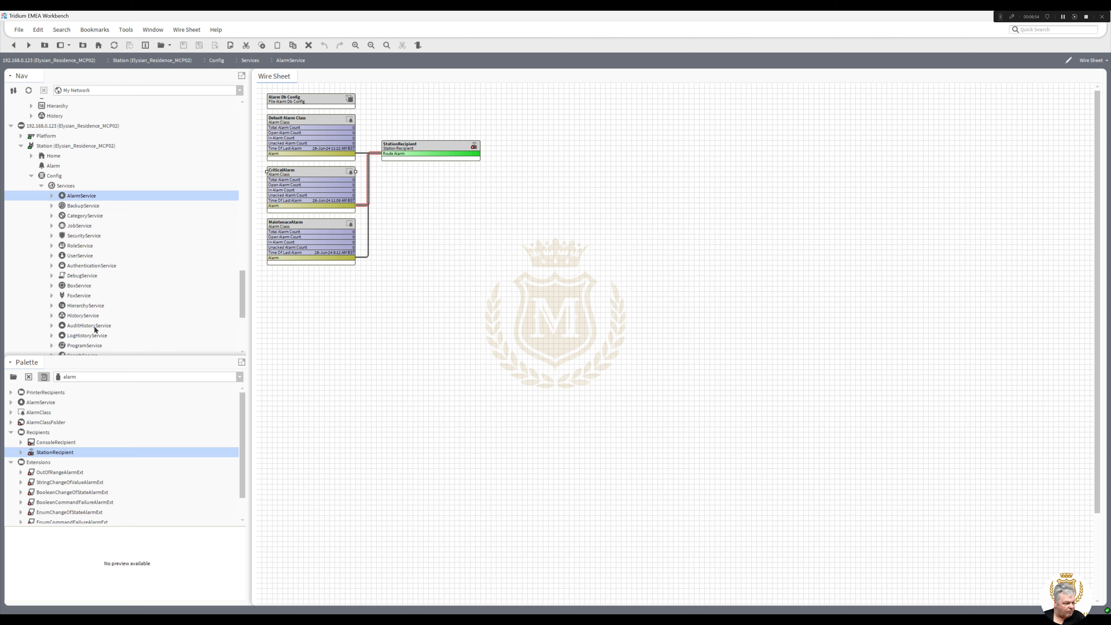
pyautogui.doubleClick(81, 316)
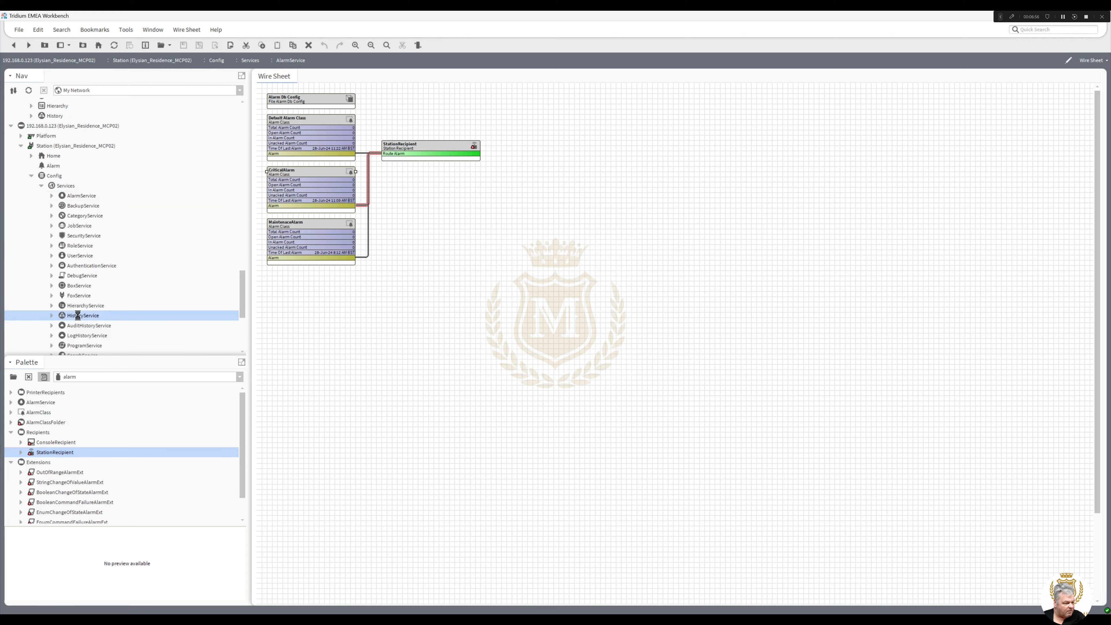
pyautogui.click(396, 102)
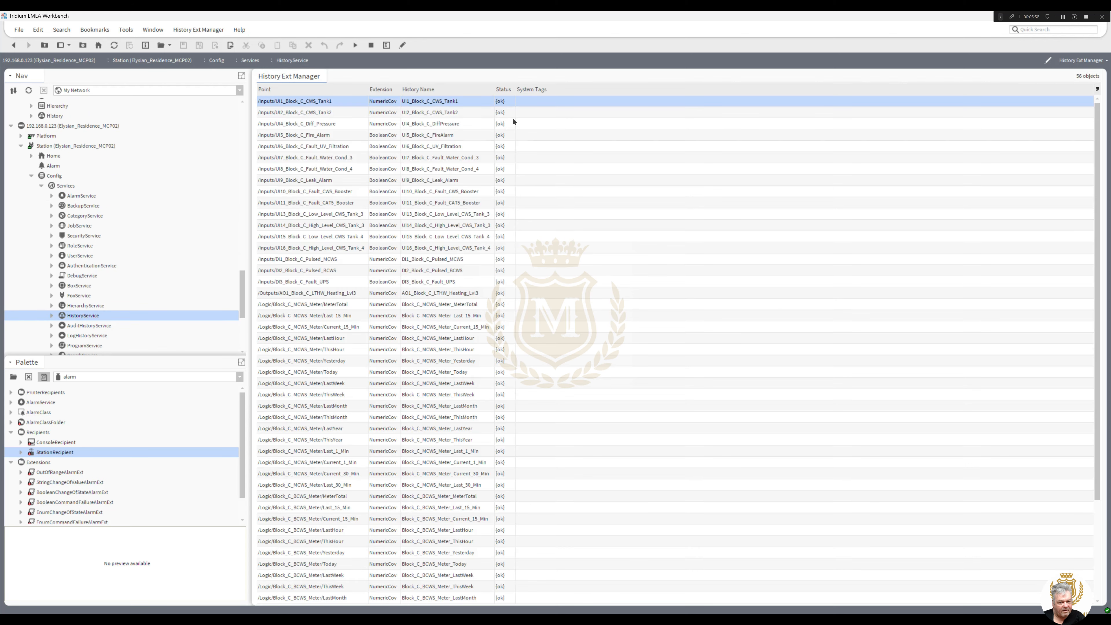
pyautogui.scroll(-4, 1094, 265)
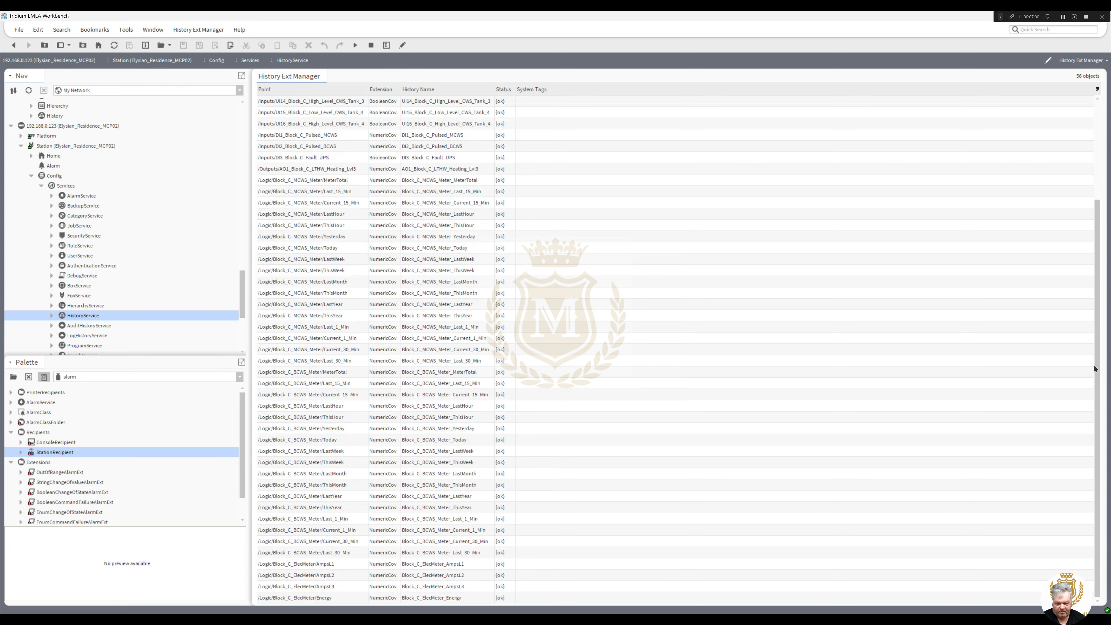
pyautogui.keyDown('shift'); pyautogui.click(437, 597); pyautogui.keyUp('shift')
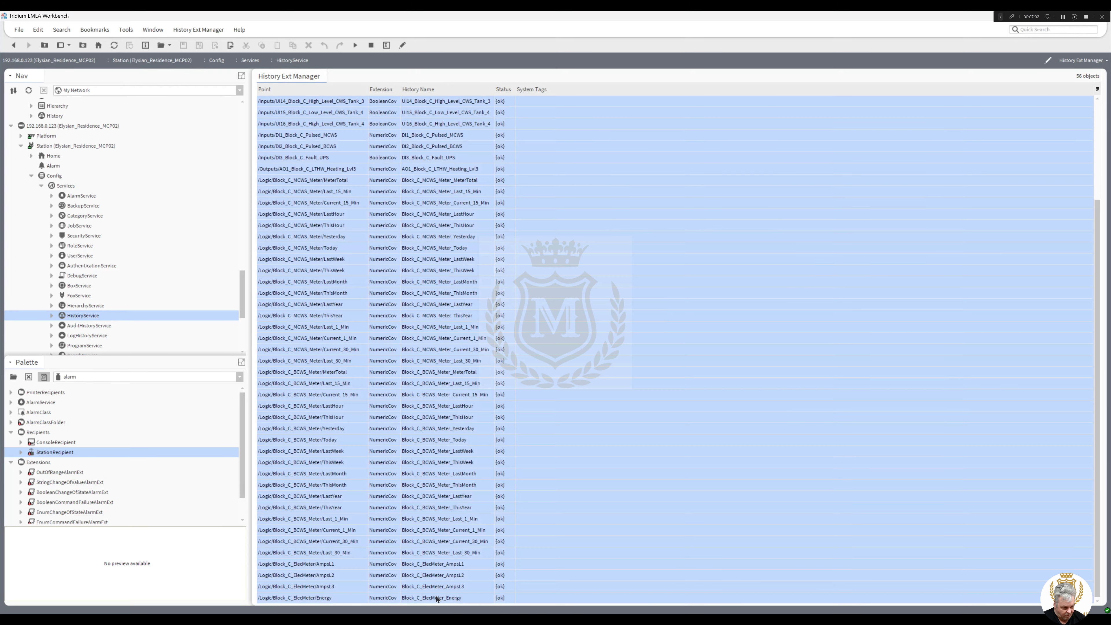
pyautogui.click(371, 46)
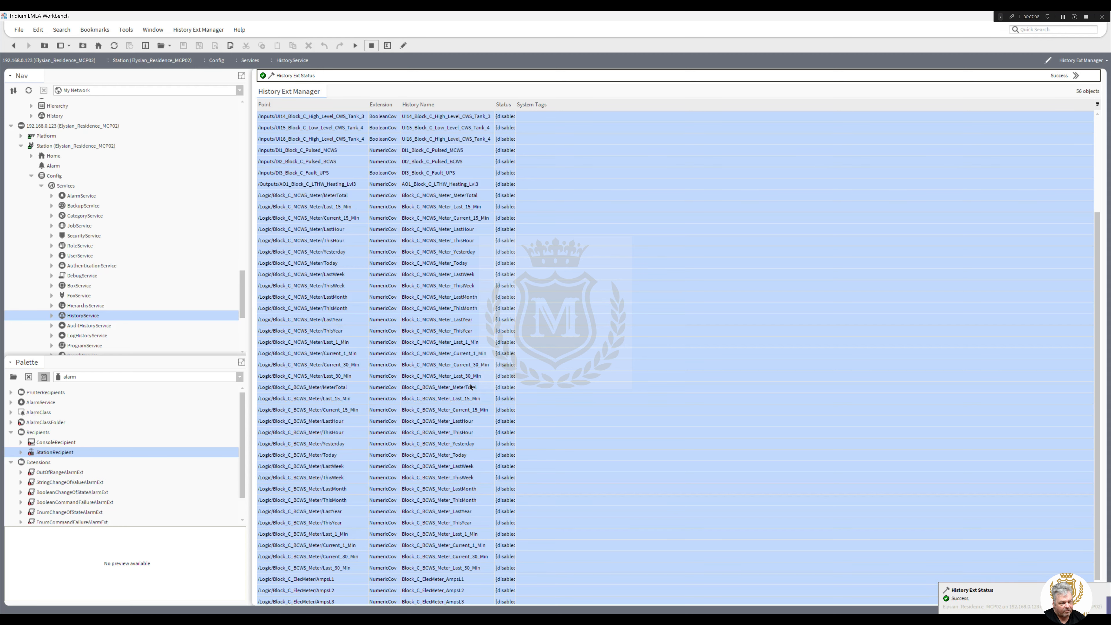
# Re-enable all the selected history extensions of the station, through to Block_C_ElecMeter_Energy.
pyautogui.click(355, 45)
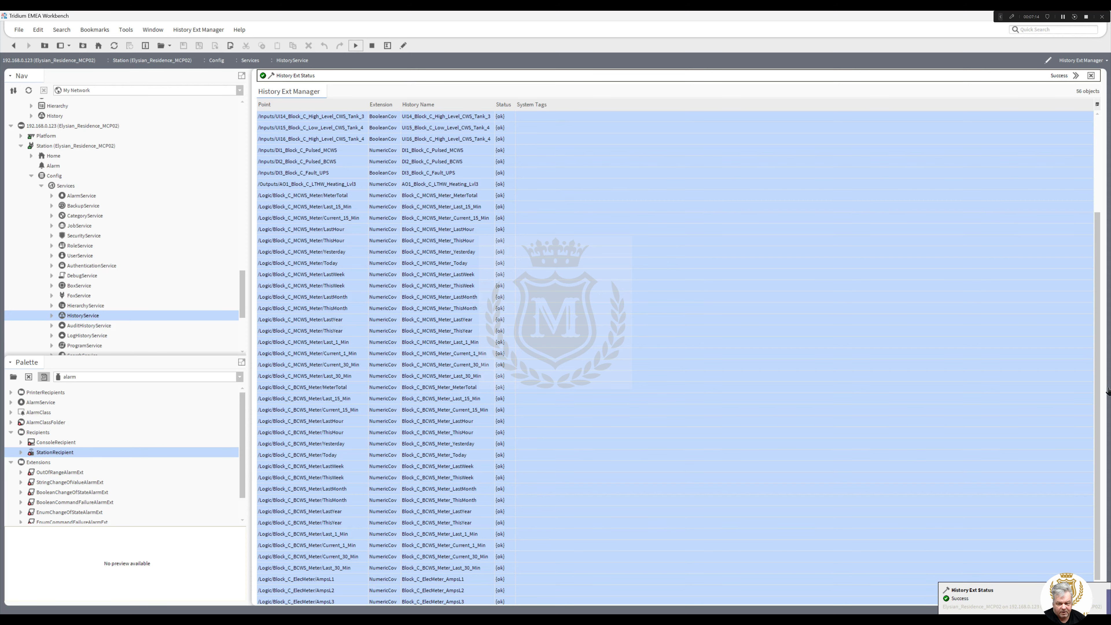
pyautogui.scroll(-1, 1090, 527)
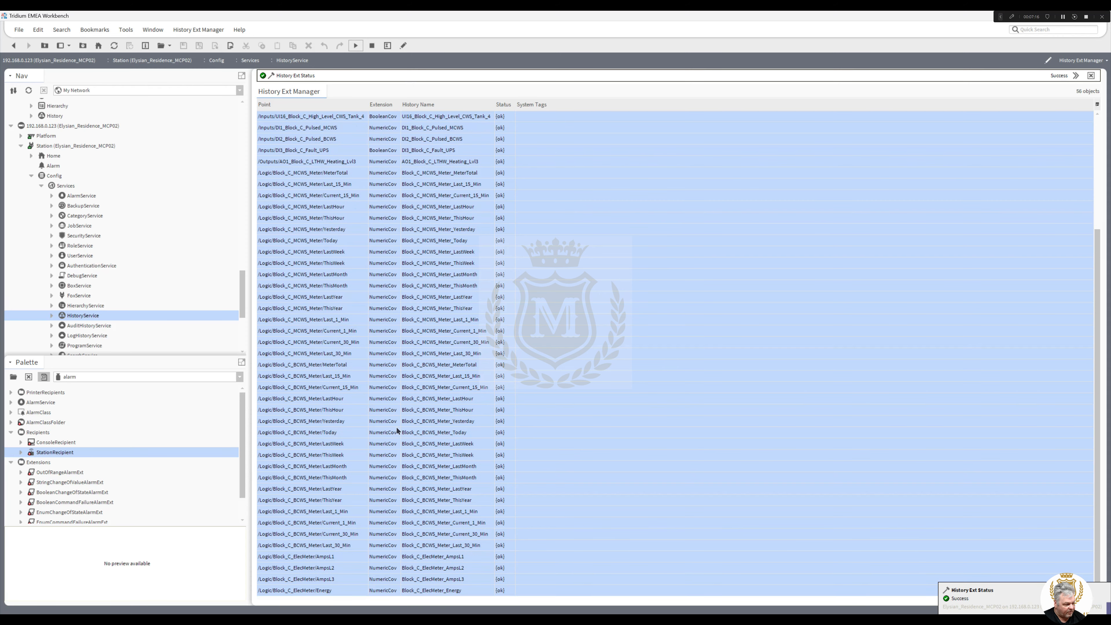
# Open the History space of Elysian_Residence_MCP02 in the AX Database Maintenance view.
pyautogui.moveTo(244, 294); pyautogui.dragTo(243, 323)
pyautogui.click(56, 342)
pyautogui.doubleClick(55, 342)
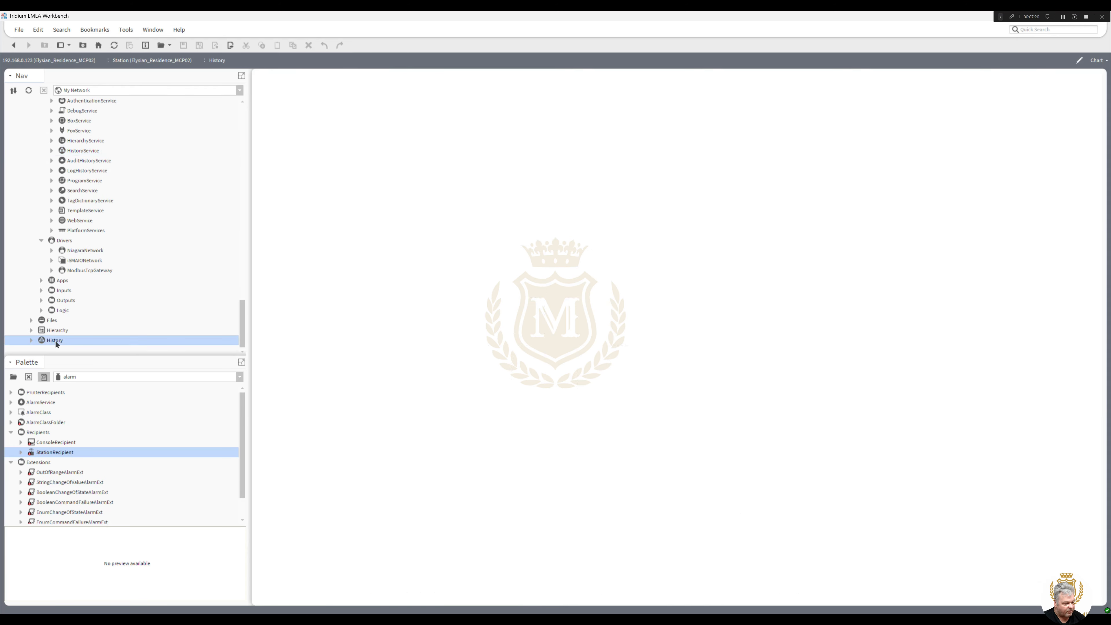
pyautogui.click(1102, 61)
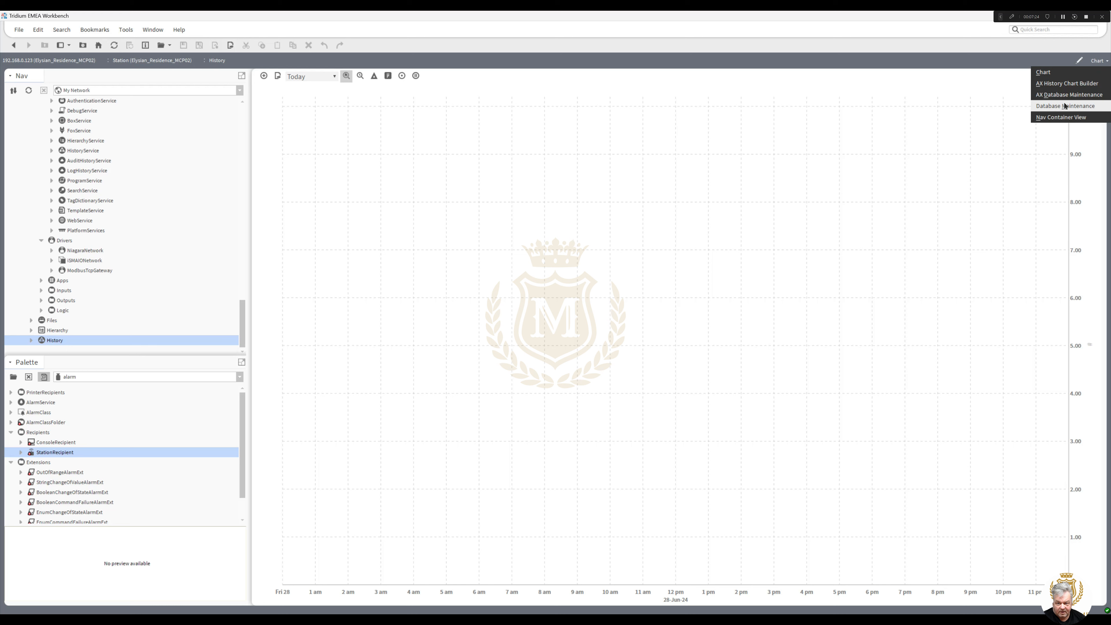
pyautogui.click(1067, 95)
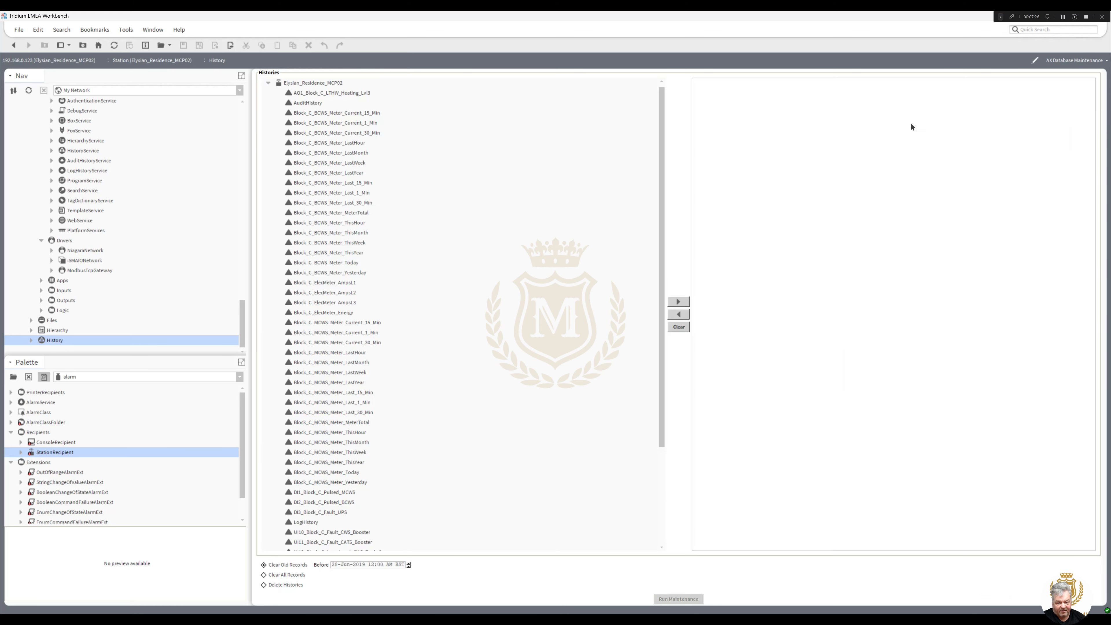
# Delete all histories of Elysian_Residence_MCP02, from AO1_Block_C_LTHW_Heating_Lvl3 to UI9_Block_C_Leak_Alarm, using the Delete Histories maintenance option.
pyautogui.click(326, 93)
pyautogui.moveTo(659, 234); pyautogui.dragTo(655, 342)
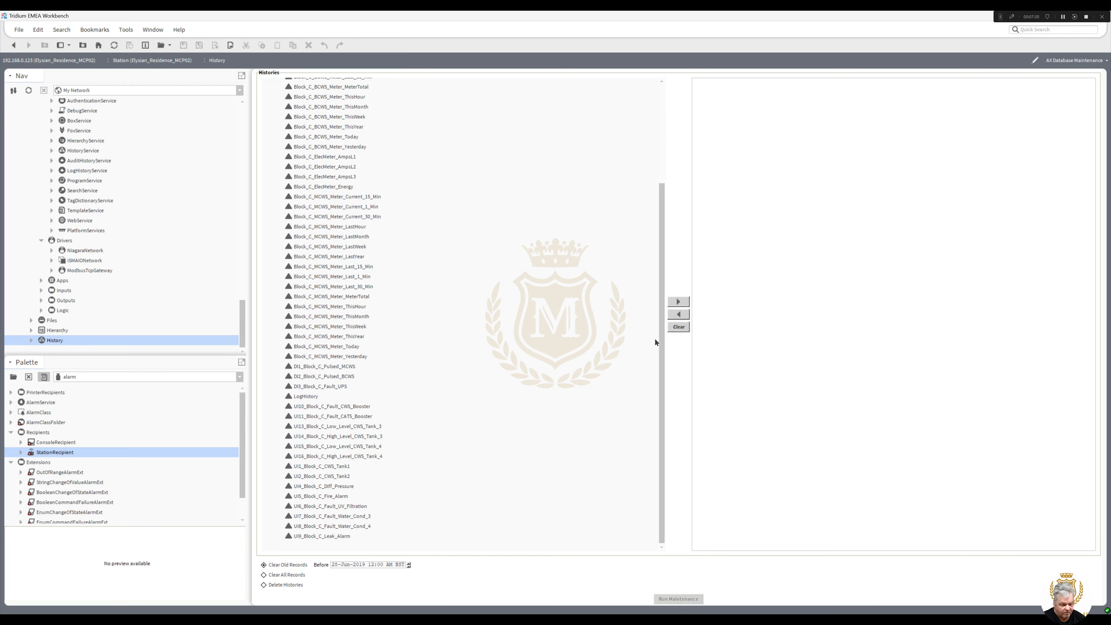
pyautogui.keyDown('shift'); pyautogui.click(326, 535); pyautogui.keyUp('shift')
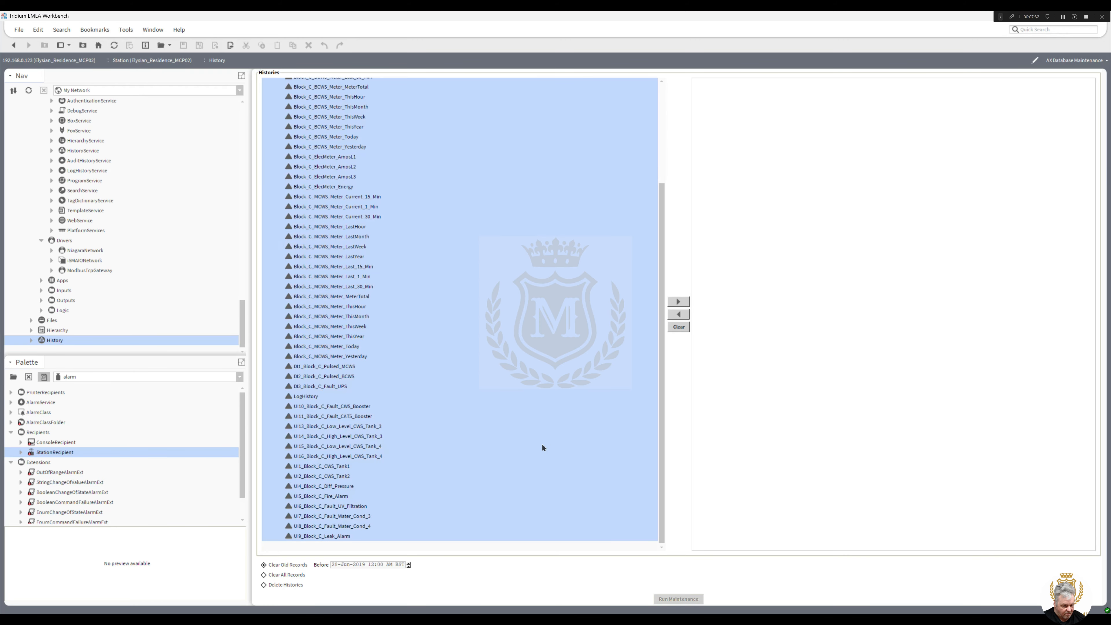
pyautogui.click(679, 301)
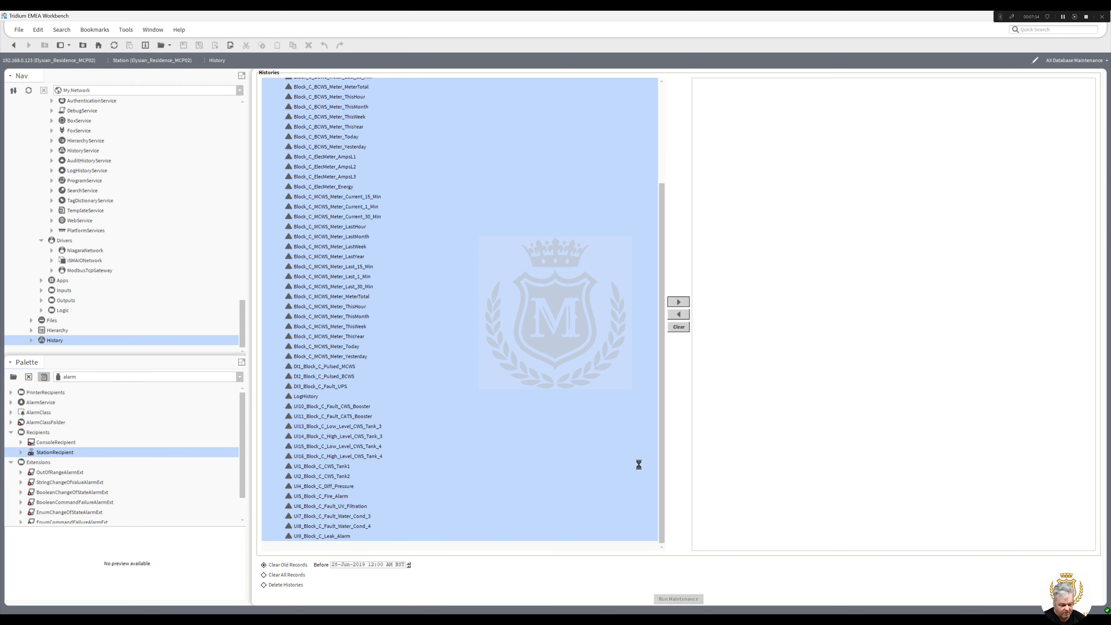
pyautogui.click(279, 585)
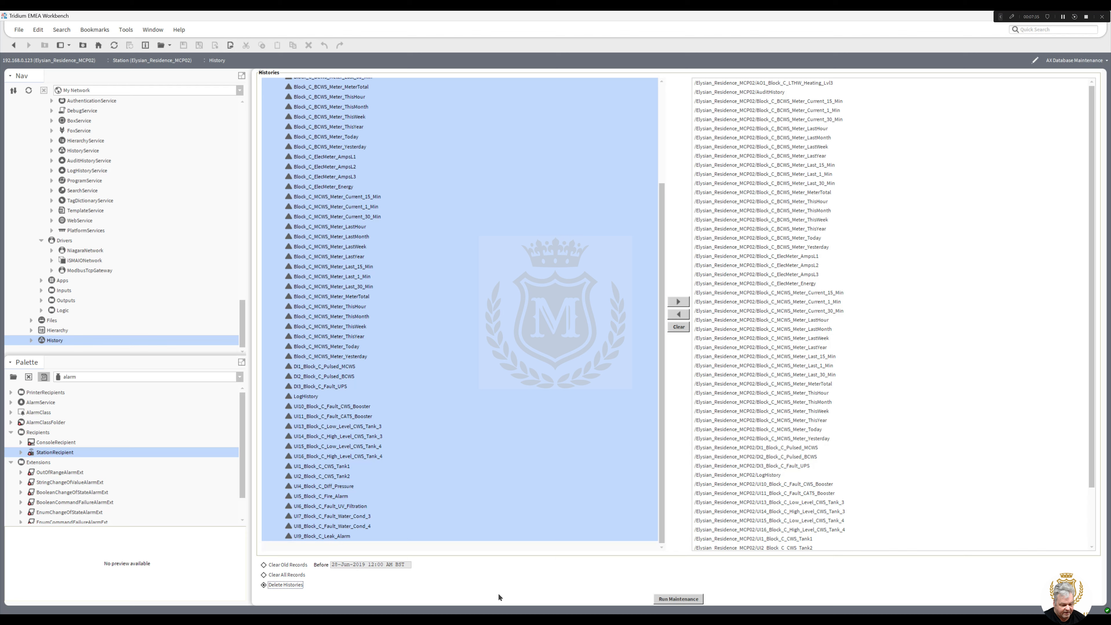
pyautogui.click(678, 599)
pyautogui.click(546, 331)
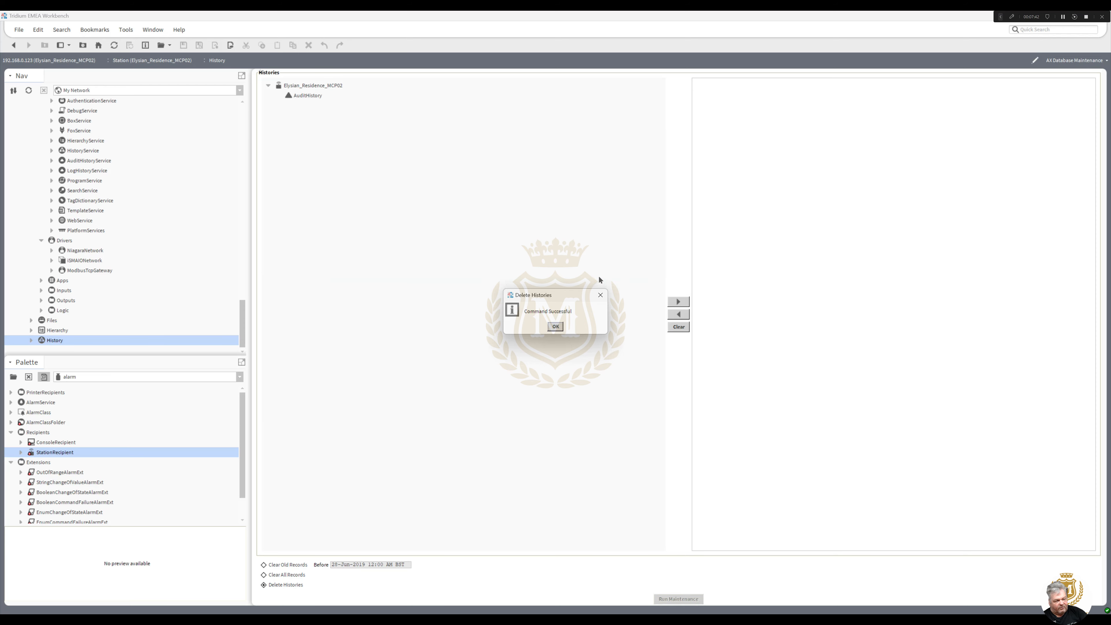
pyautogui.click(555, 327)
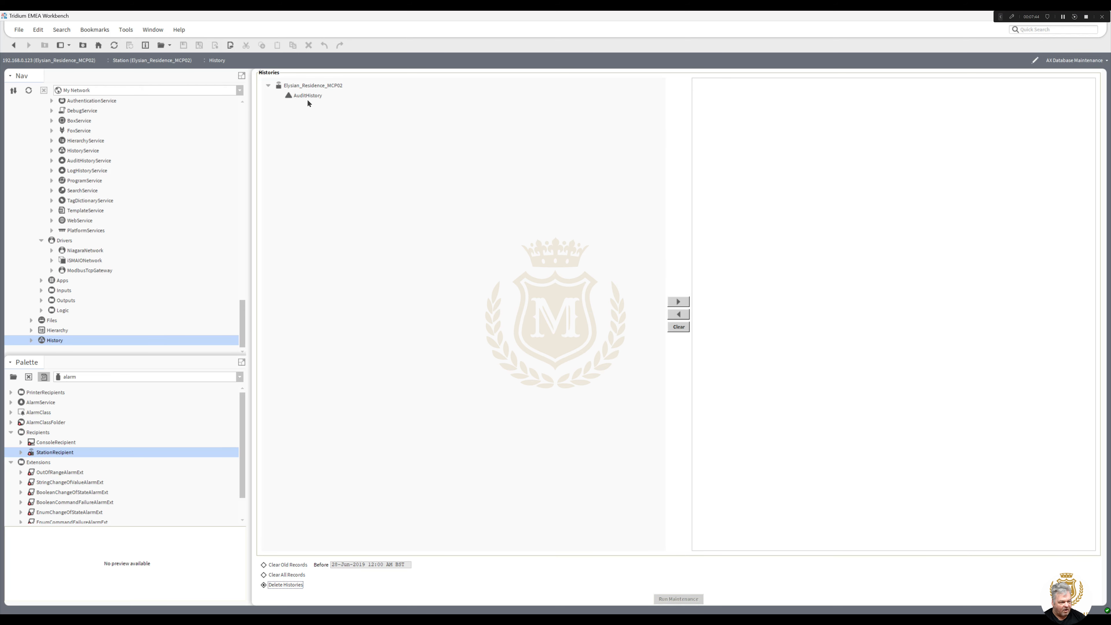
# View the wire sheet of the Logic folder and collapse the Services node of Elysian_Residence_MCP02.
pyautogui.moveTo(244, 332); pyautogui.dragTo(244, 329)
pyautogui.doubleClick(58, 336)
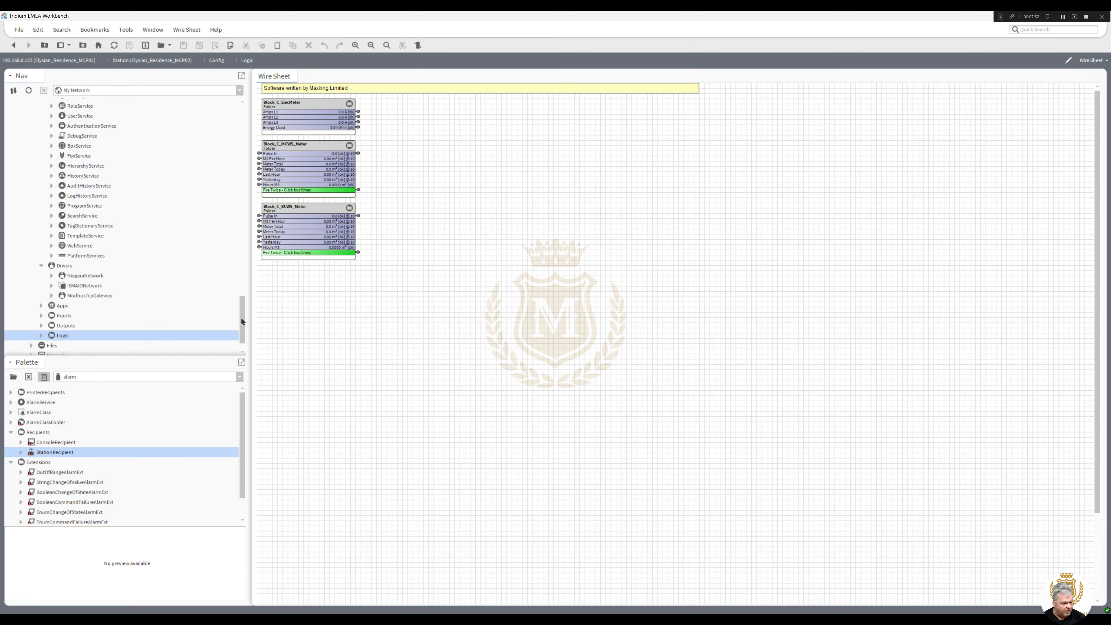
pyautogui.moveTo(240, 317); pyautogui.dragTo(243, 294)
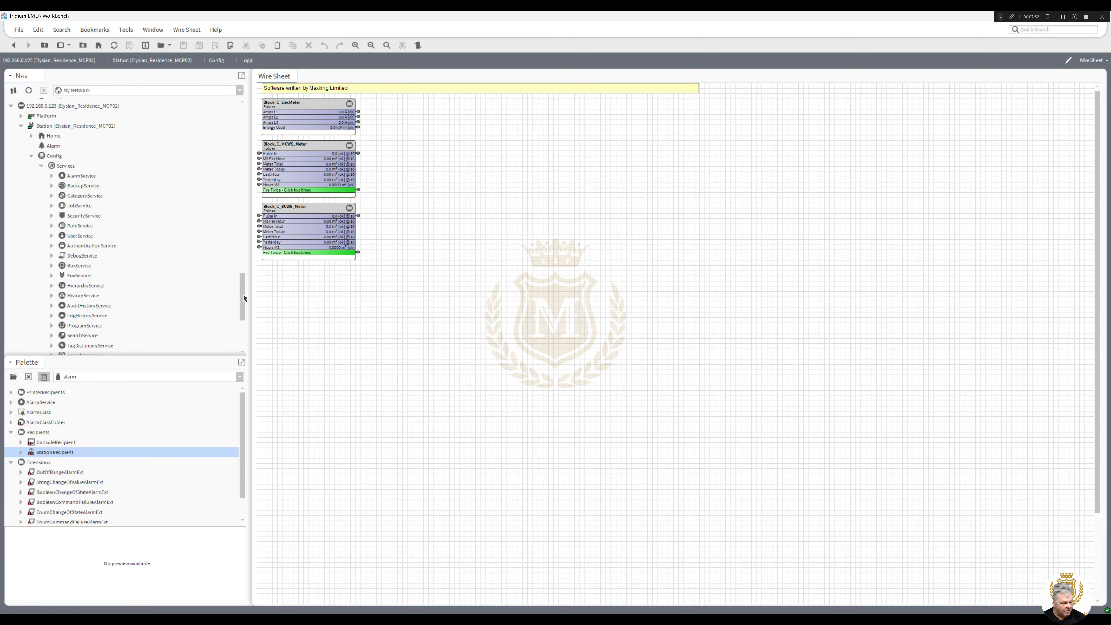
pyautogui.click(43, 166)
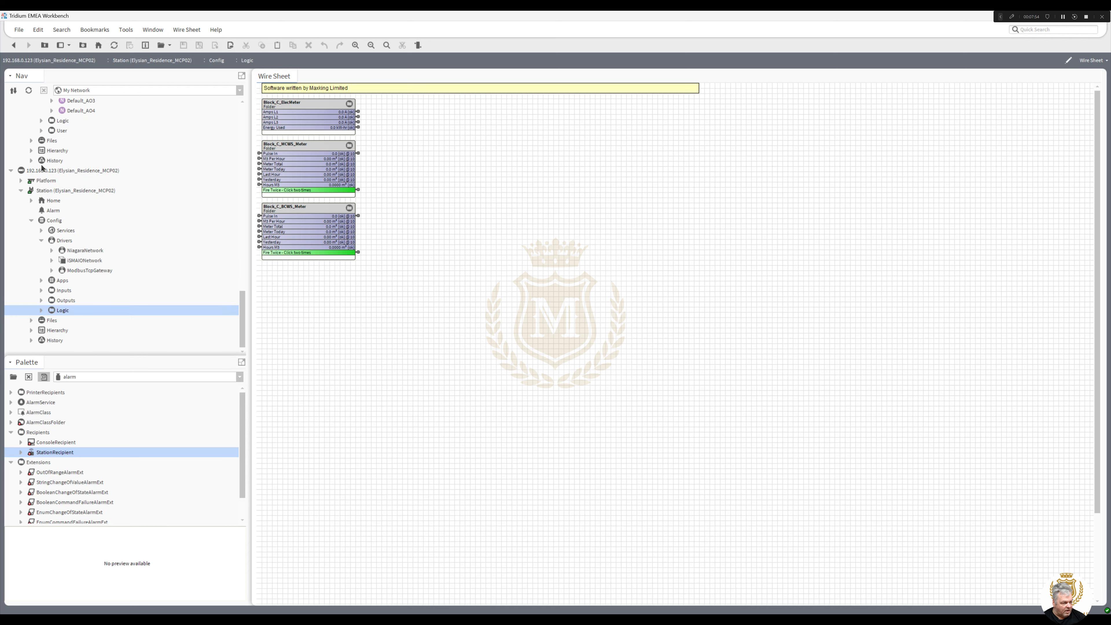
# Open the NiagaraNetwork of Elysian_Residence_MCP02 and check the health of its Elysian_Residence_MCP01 station entry.
pyautogui.doubleClick(76, 251)
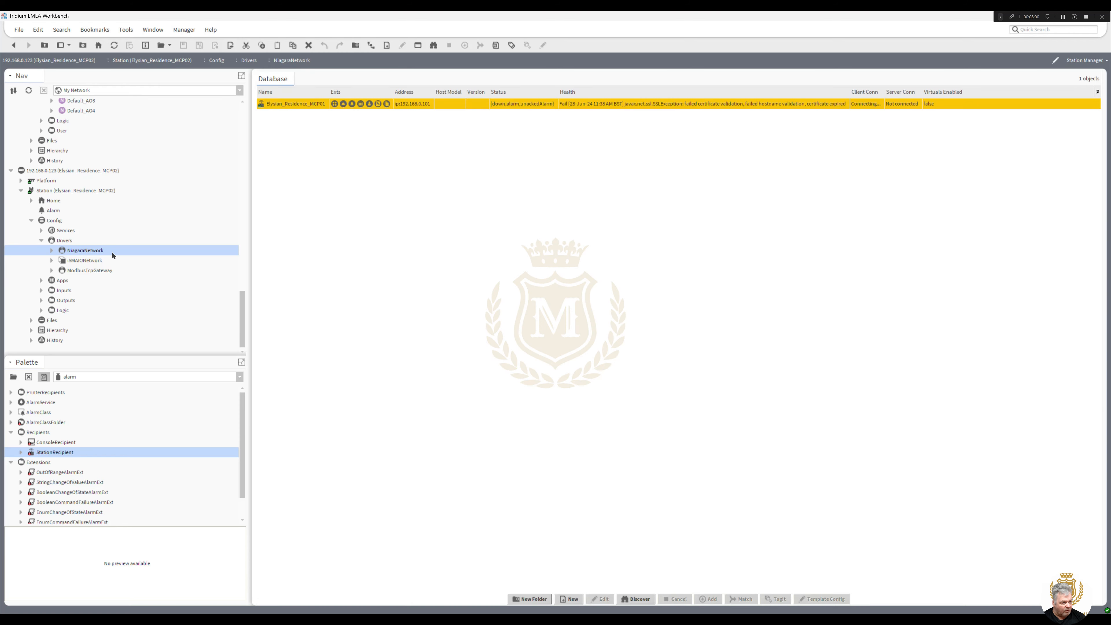
pyautogui.click(419, 107)
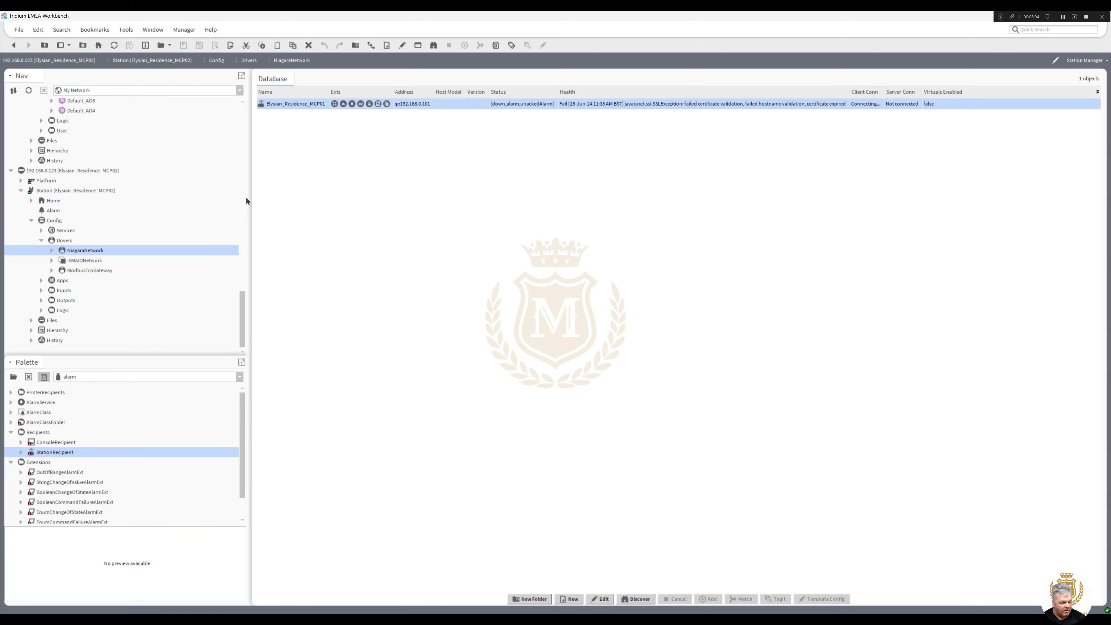
# Log on to My Host's platform with the remembered credentials and inspect its Station Copier and Application Director.
pyautogui.moveTo(241, 315); pyautogui.dragTo(257, 112)
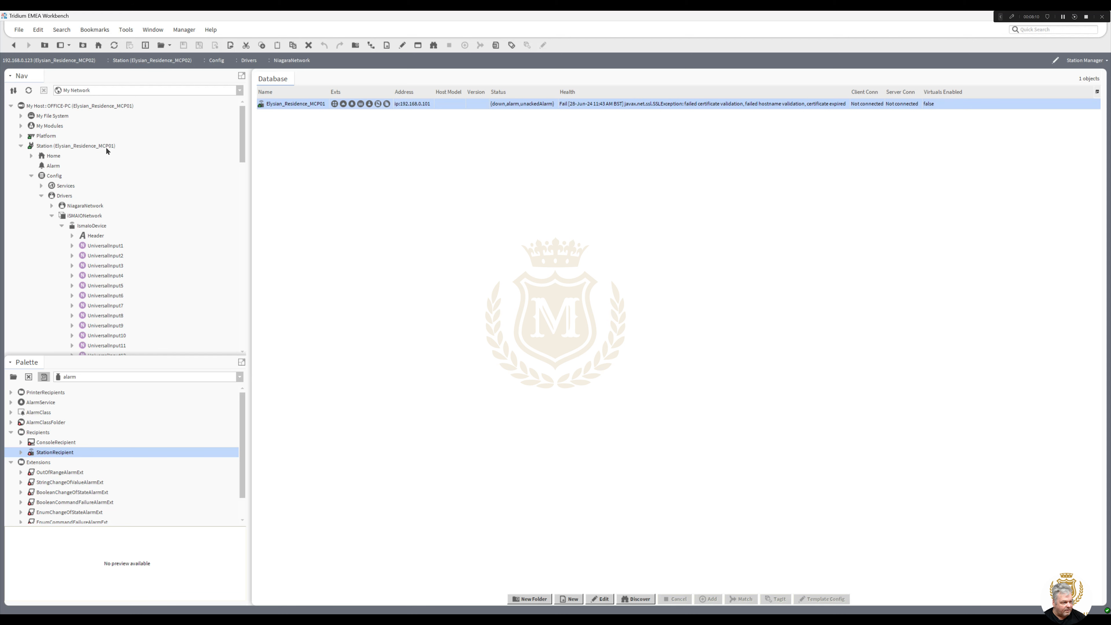
pyautogui.click(21, 137)
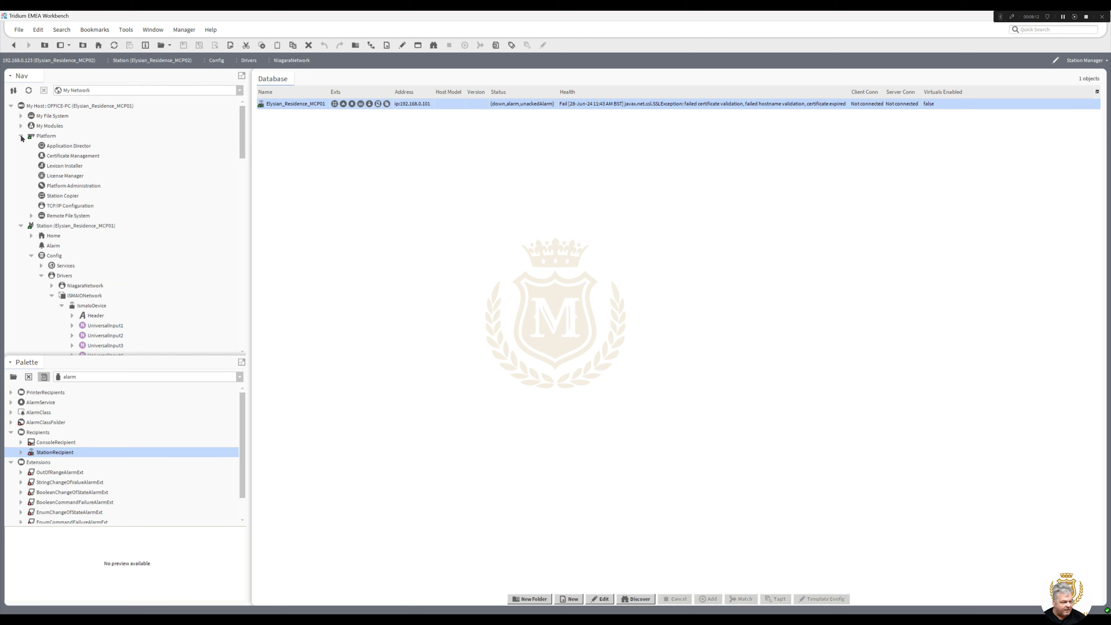
pyautogui.doubleClick(64, 197)
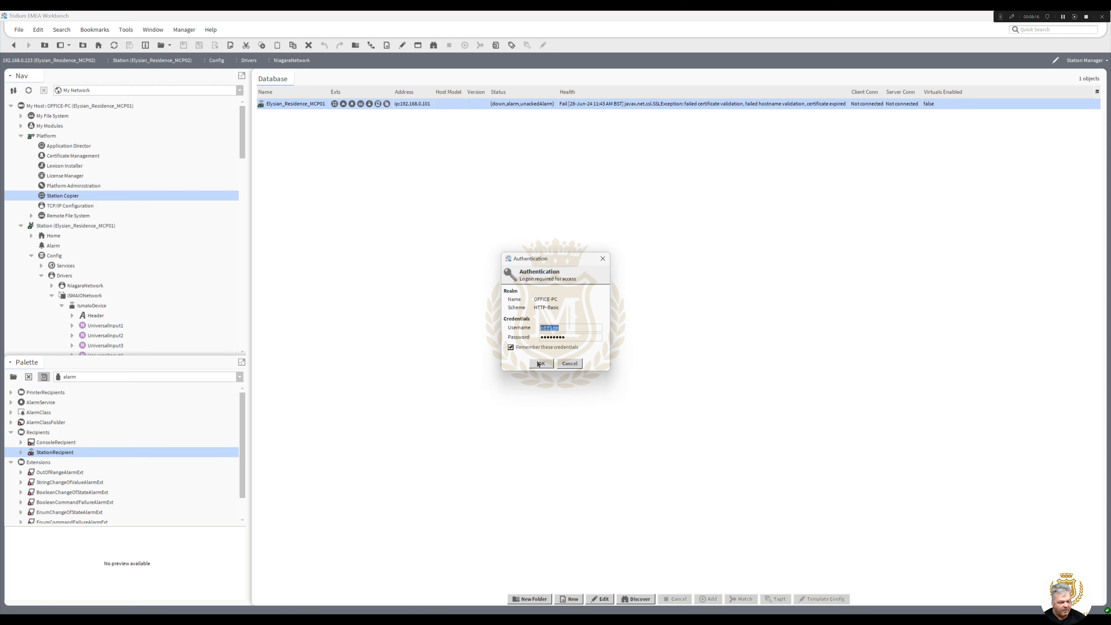
pyautogui.click(538, 363)
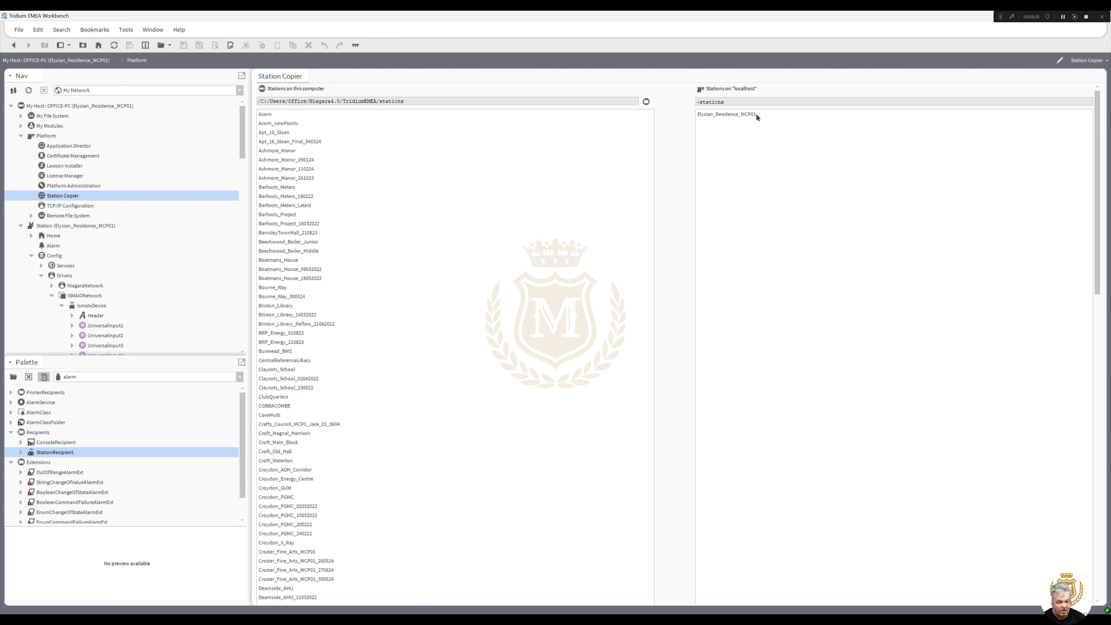
pyautogui.doubleClick(67, 147)
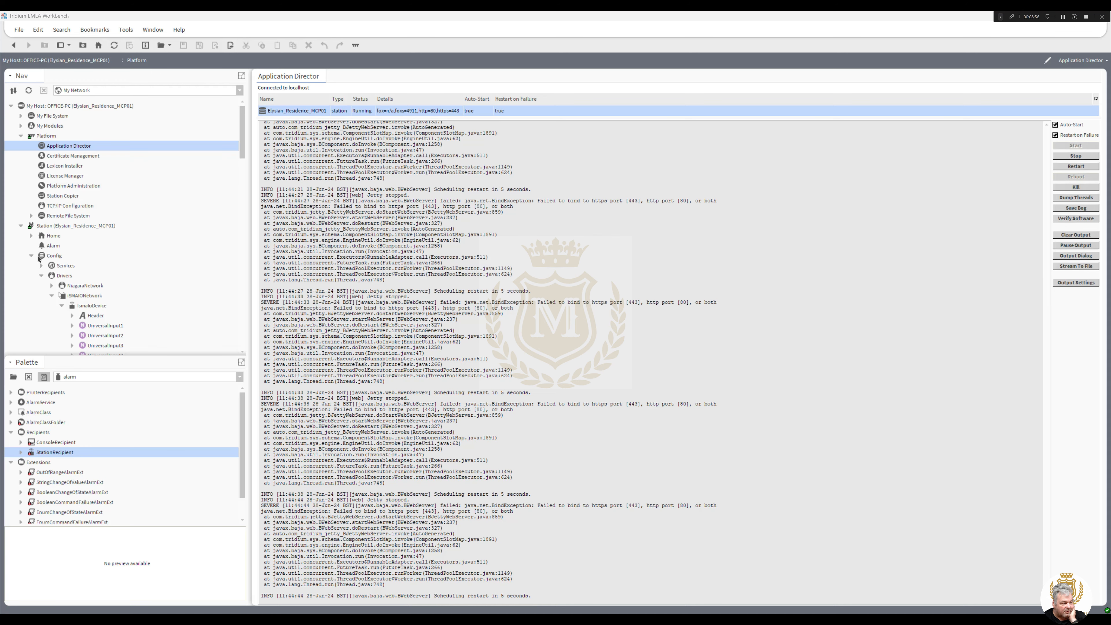
# Check the station database in the NiagaraNetwork of Elysian_Residence_MCP01, followed by the one in Elysian_Residence_MCP02.
pyautogui.click(78, 286)
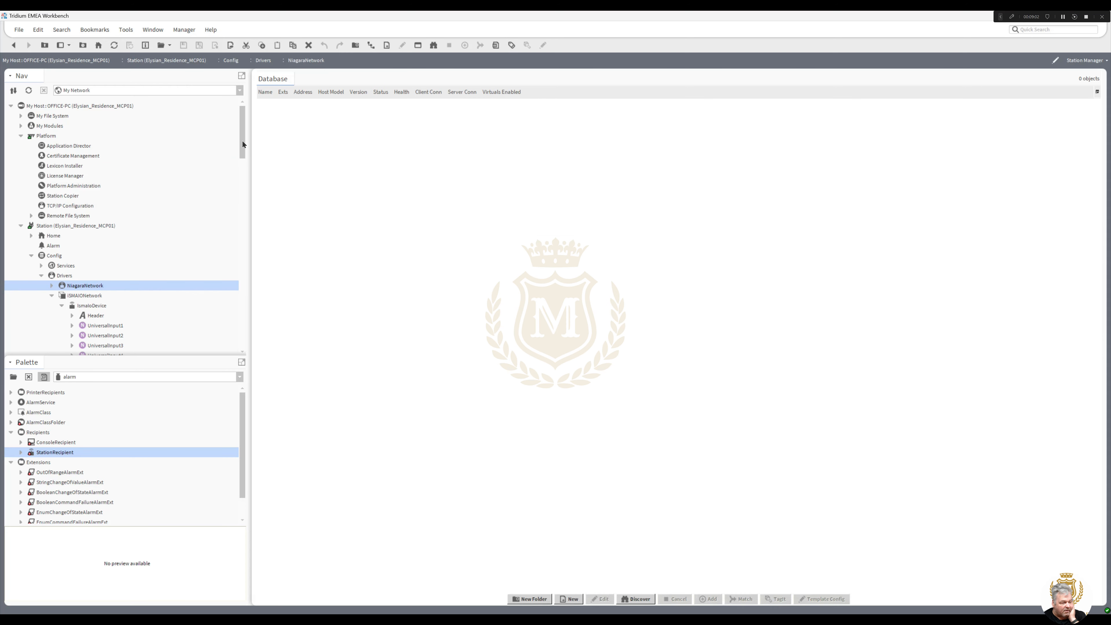
pyautogui.moveTo(242, 140); pyautogui.dragTo(229, 320)
pyautogui.scroll(-2, 230, 326)
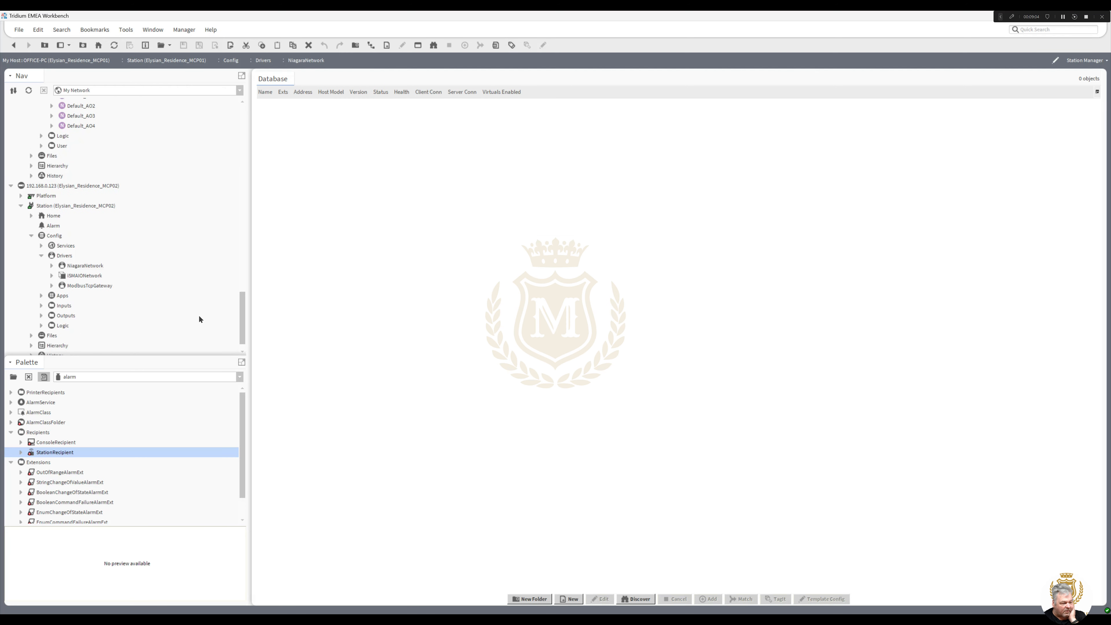
pyautogui.doubleClick(88, 265)
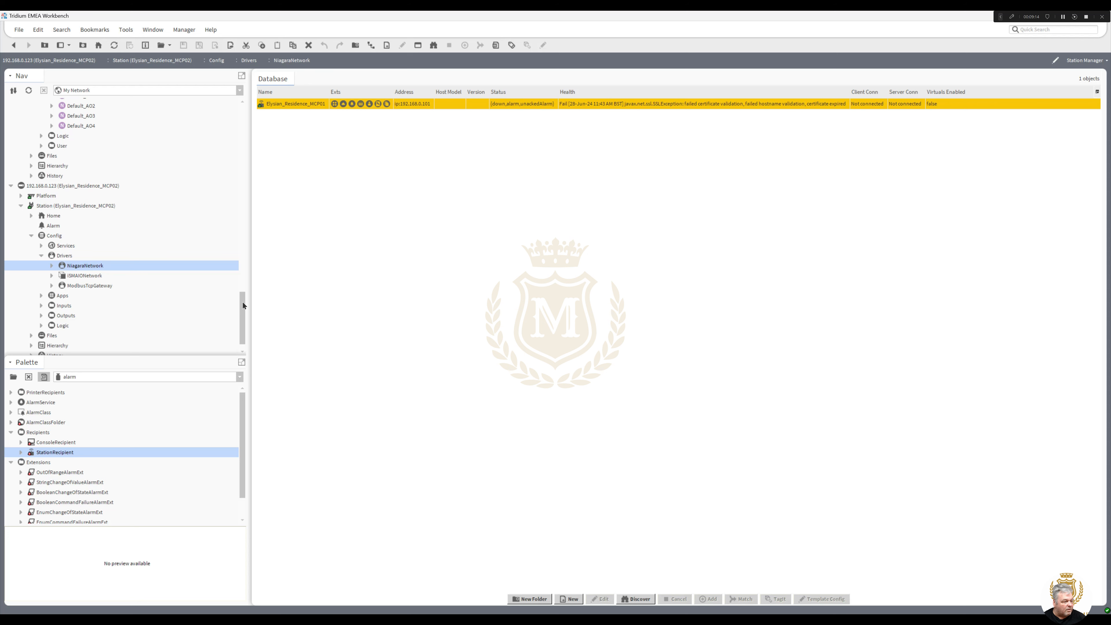
# In Certificate Management on the 192.168.0.123 platform, approve the allowed host 192.168.0.101:4911, logging on with the remembered credentials.
pyautogui.moveTo(243, 302); pyautogui.dragTo(246, 295)
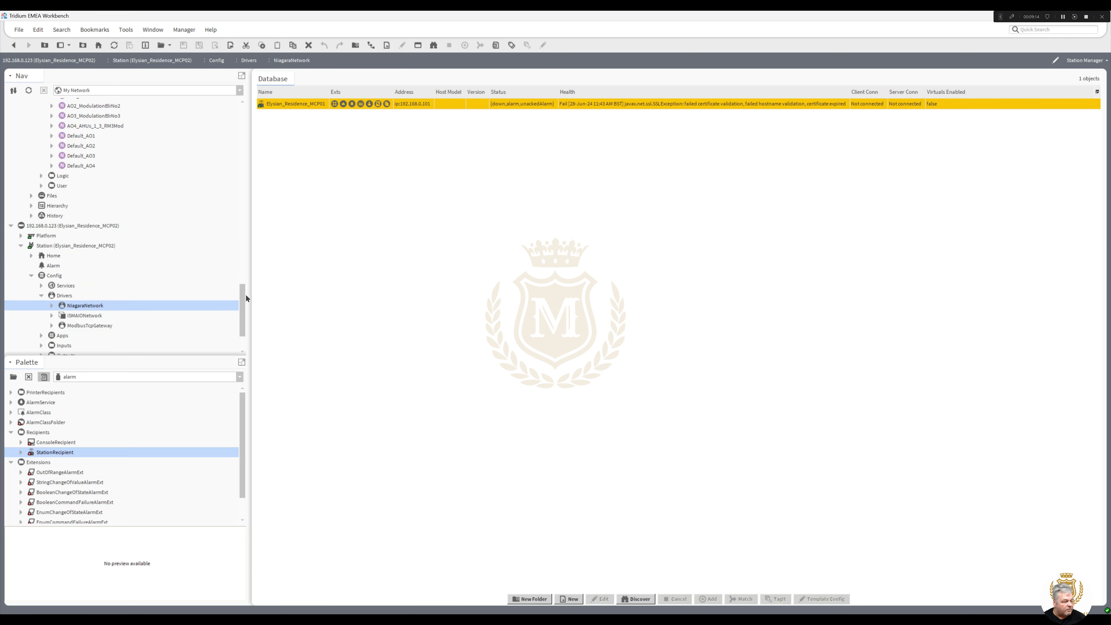
pyautogui.click(20, 236)
pyautogui.doubleClick(65, 257)
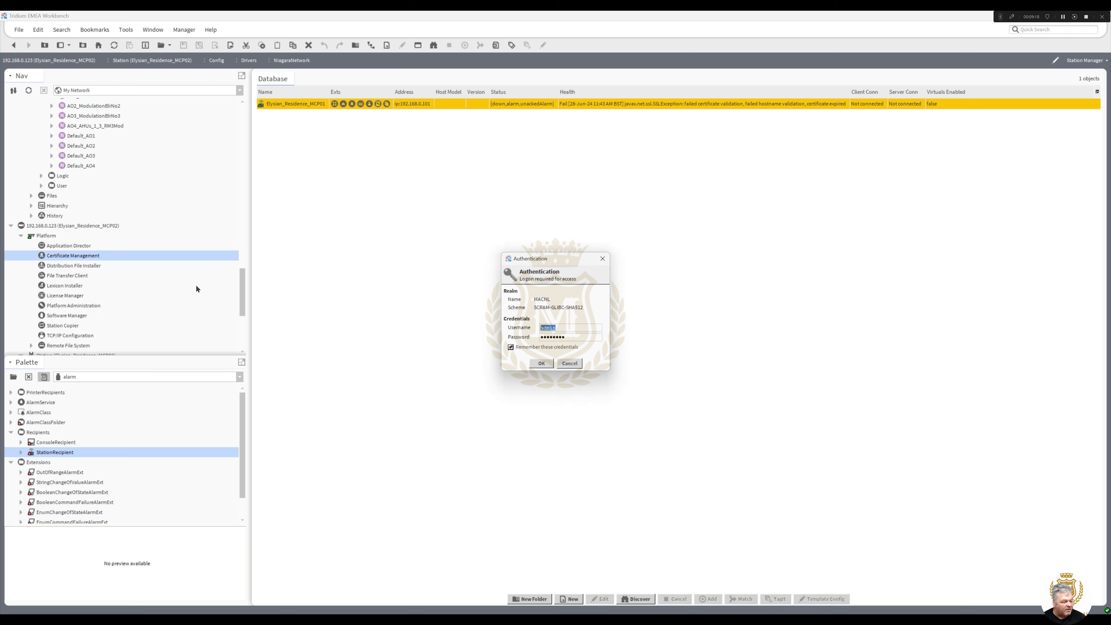
pyautogui.click(542, 364)
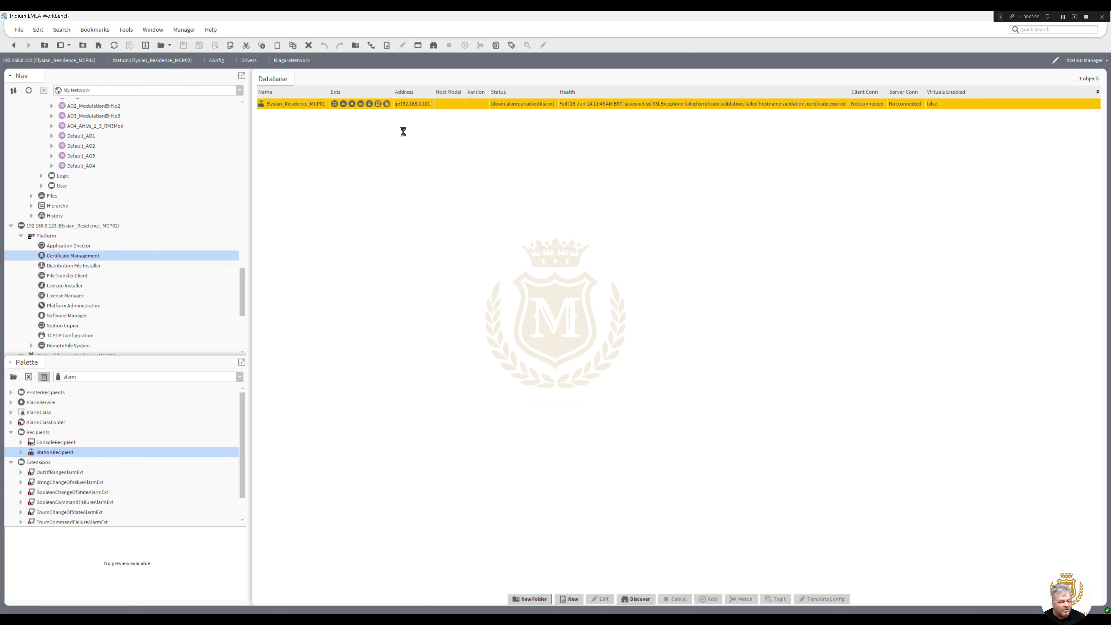
pyautogui.click(420, 107)
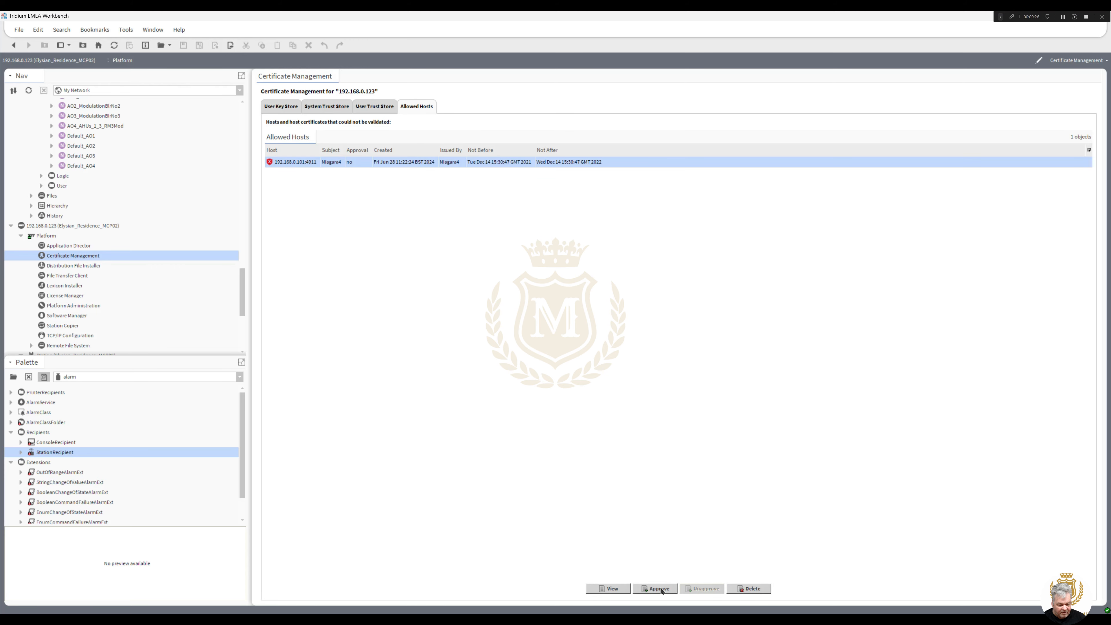
pyautogui.click(661, 591)
pyautogui.click(543, 326)
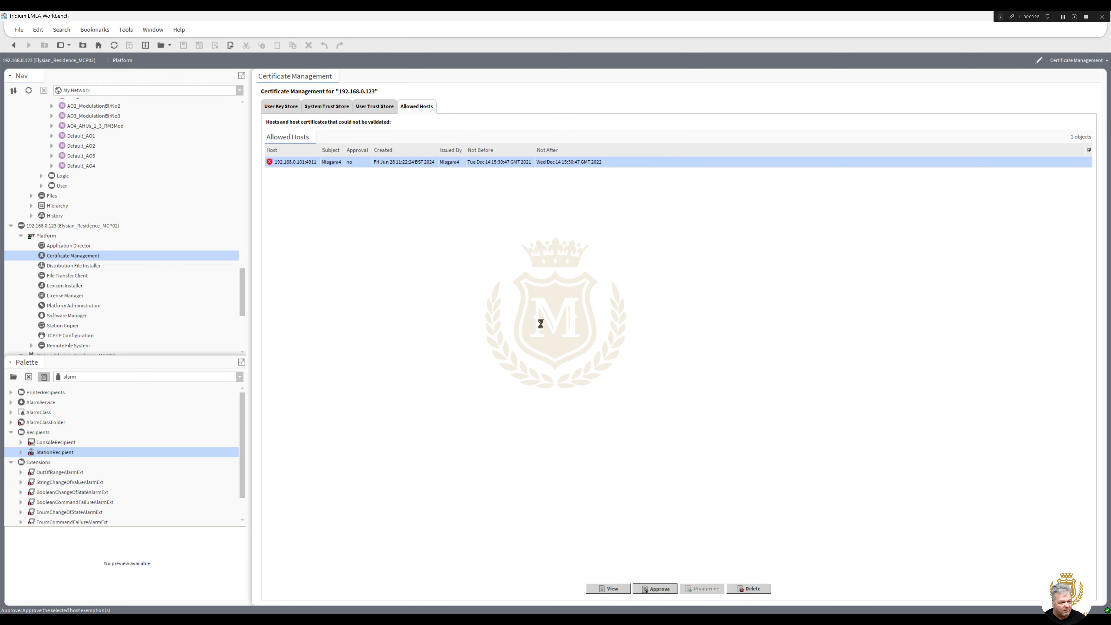
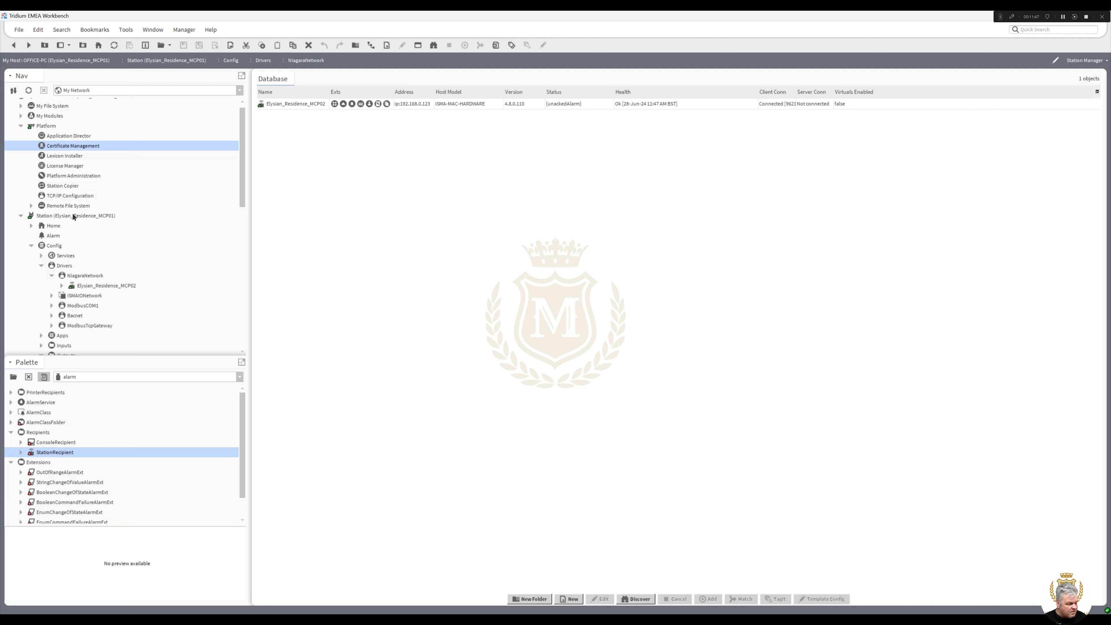
# Open the Histories of the Elysian_Residence_MCP02 station under the NiagaraNetwork of Elysian_Residence_MCP01.
pyautogui.scroll(-3, 243, 198)
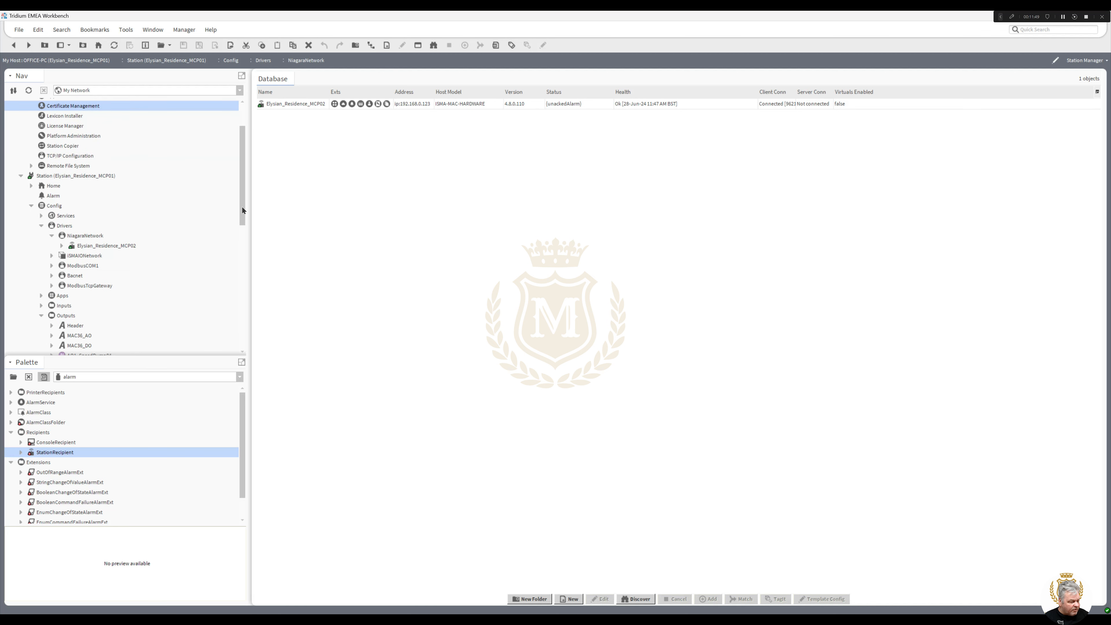
pyautogui.click(62, 206)
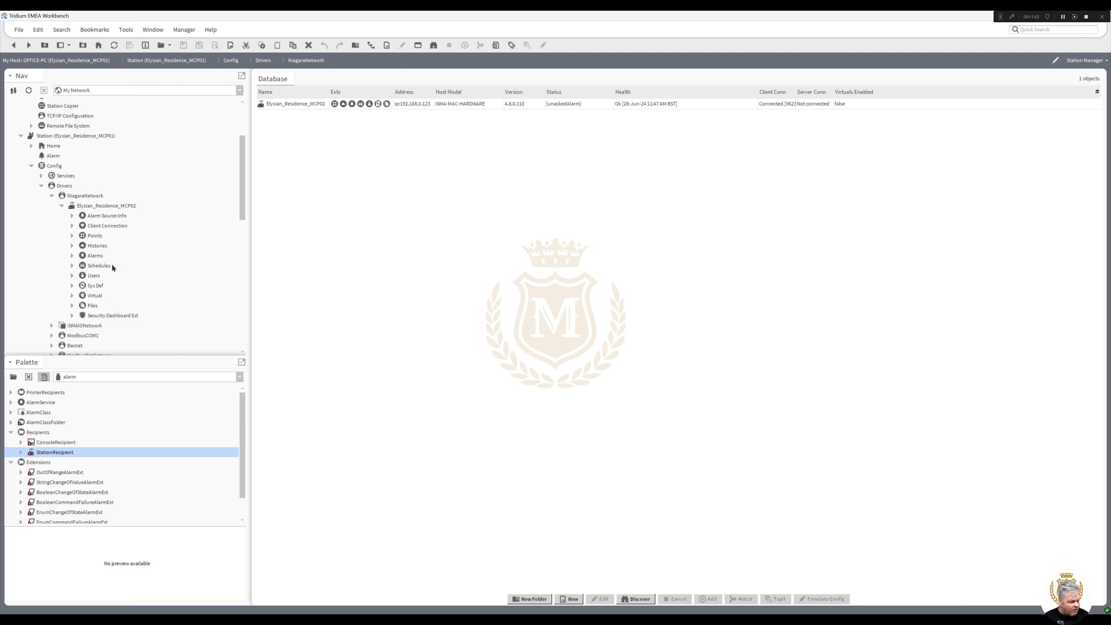
pyautogui.doubleClick(95, 246)
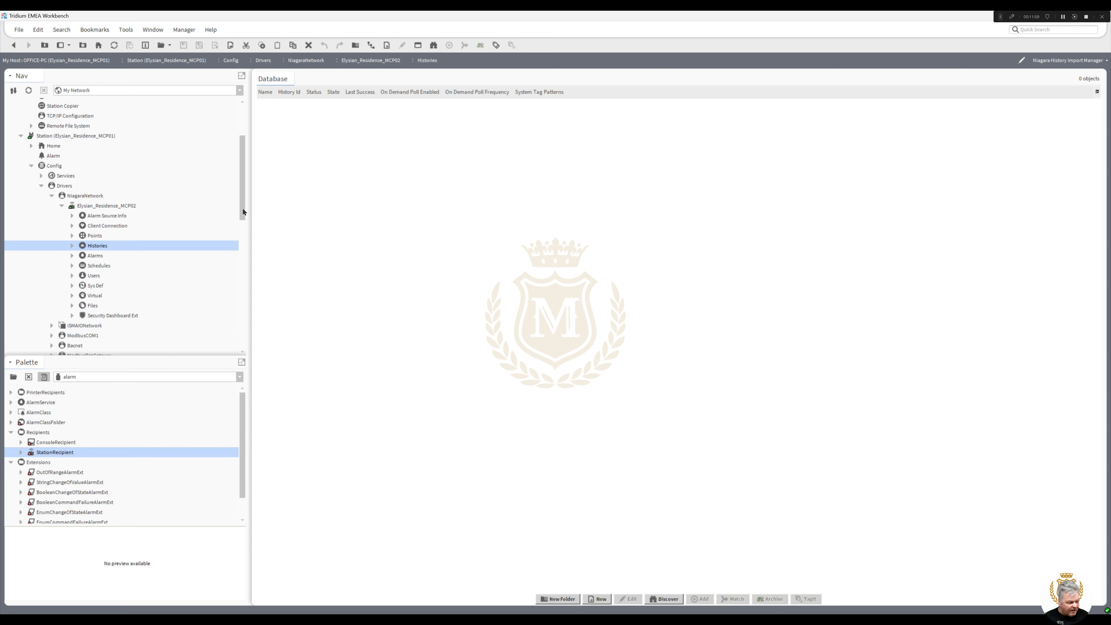
# Open the HistoryService of the Elysian_Residence_MCP02 station on 192.168.0.123 and review its history extensions.
pyautogui.moveTo(242, 208); pyautogui.dragTo(76, 355)
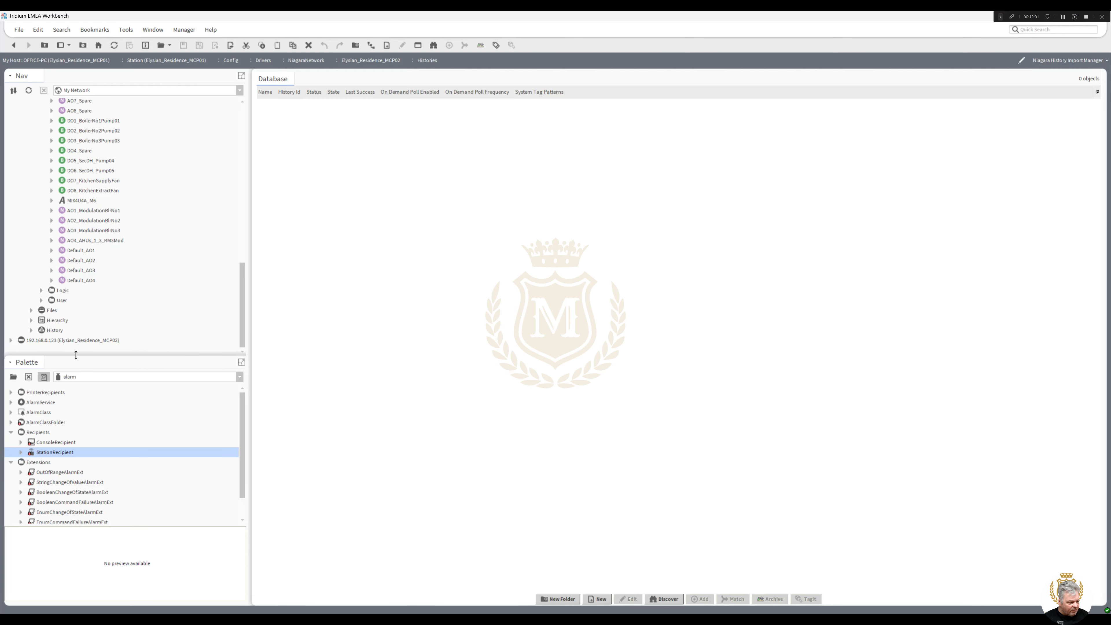
pyautogui.click(11, 341)
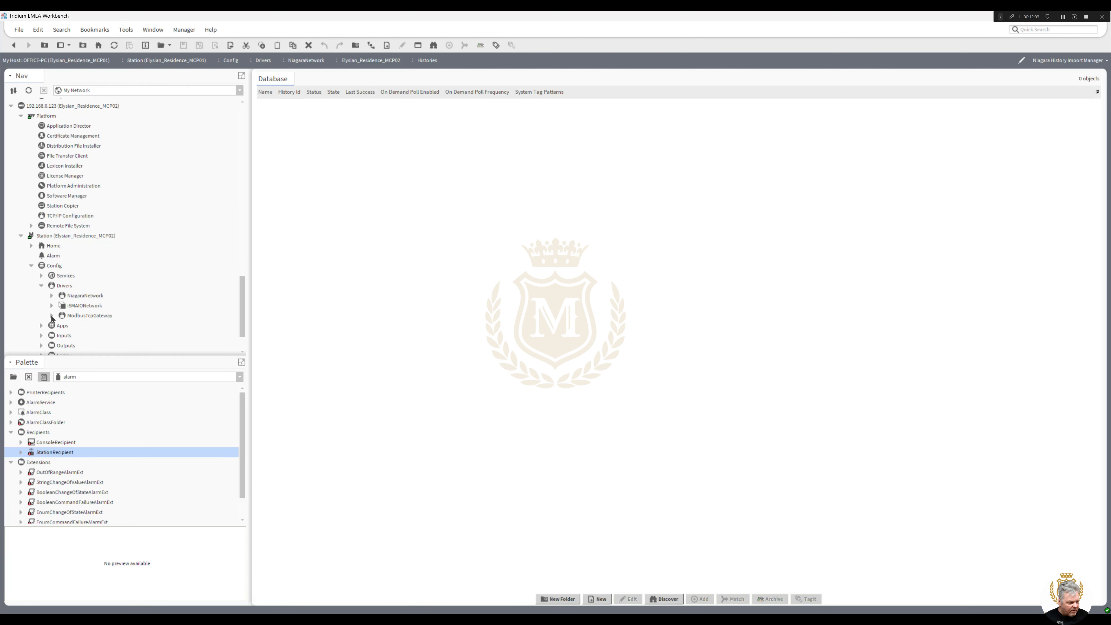
pyautogui.click(41, 276)
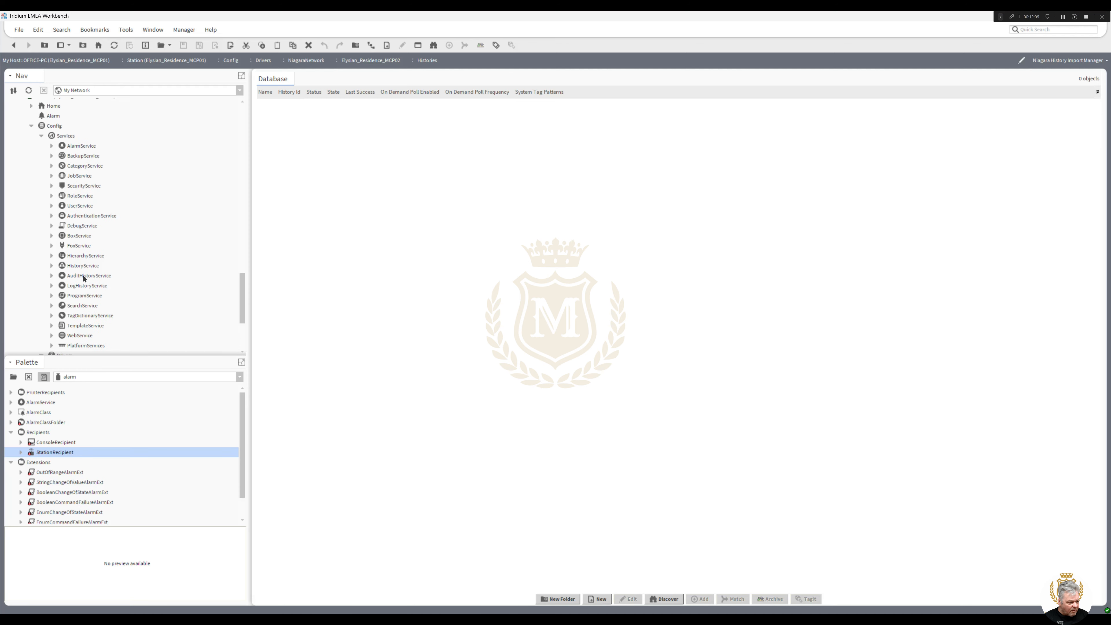
pyautogui.doubleClick(81, 266)
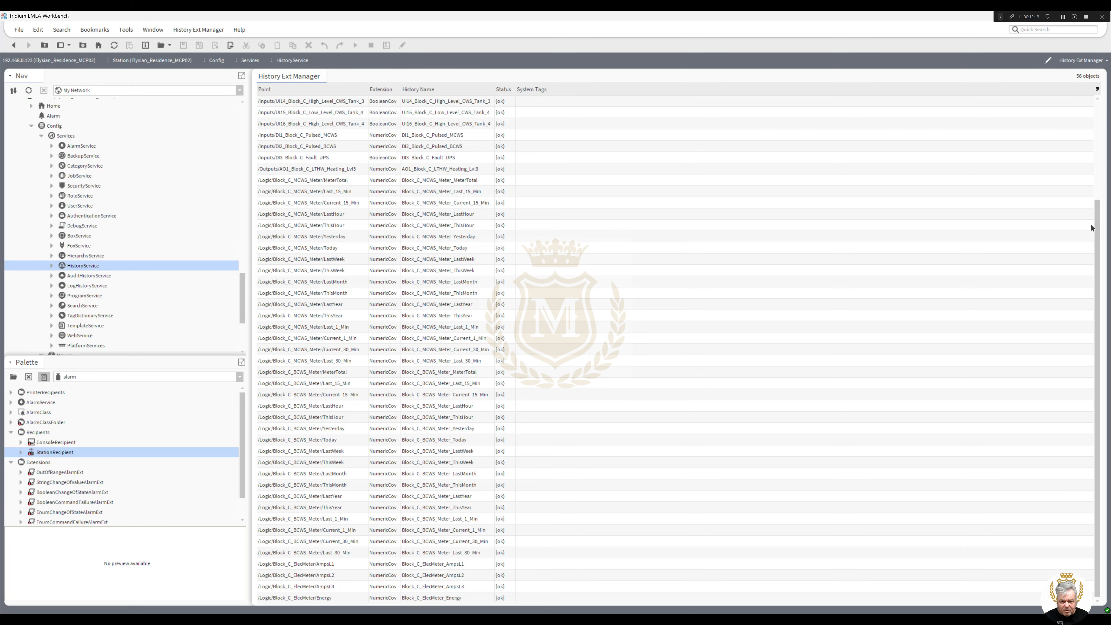
pyautogui.moveTo(1097, 240); pyautogui.dragTo(1108, 367)
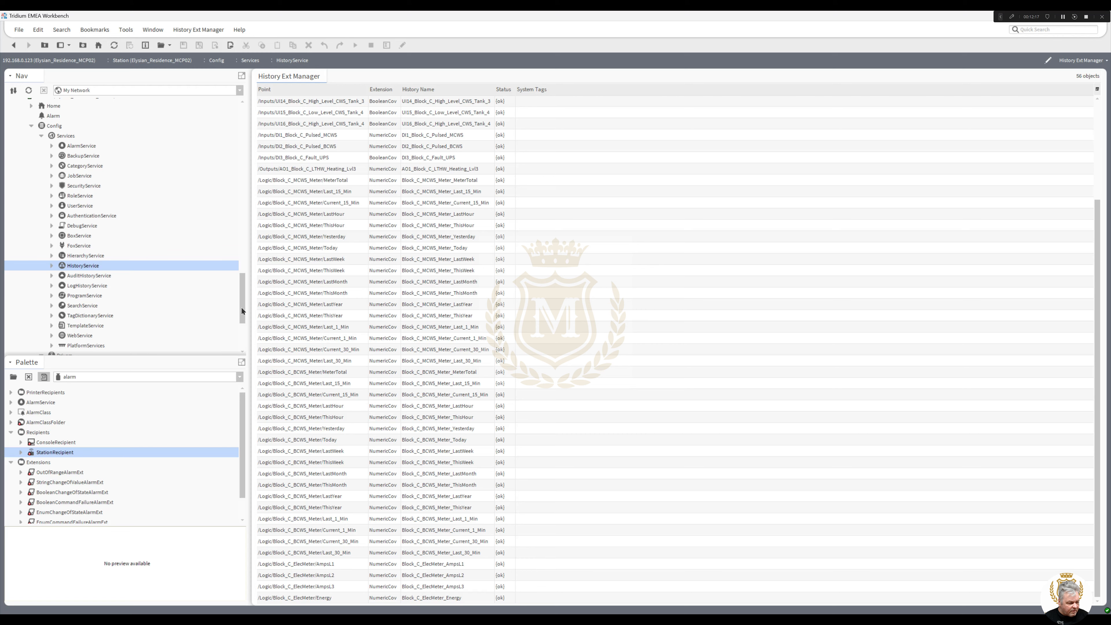
# Expand the History space of the Elysian_Residence_MCP02 station to check which histories it holds.
pyautogui.moveTo(242, 310); pyautogui.dragTo(236, 376)
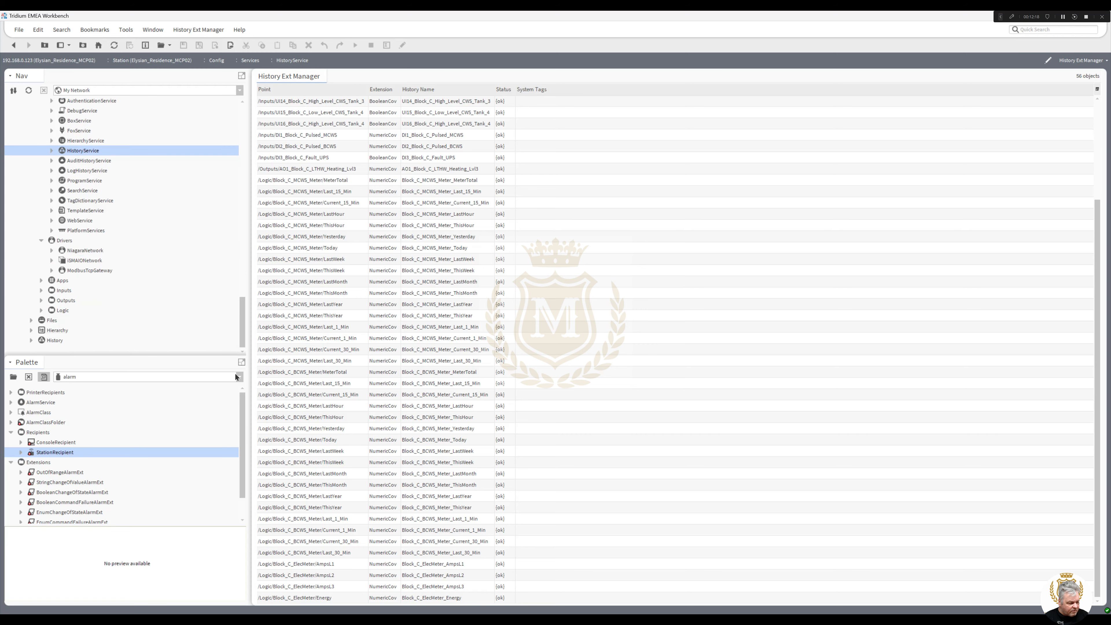
pyautogui.click(31, 341)
pyautogui.click(41, 346)
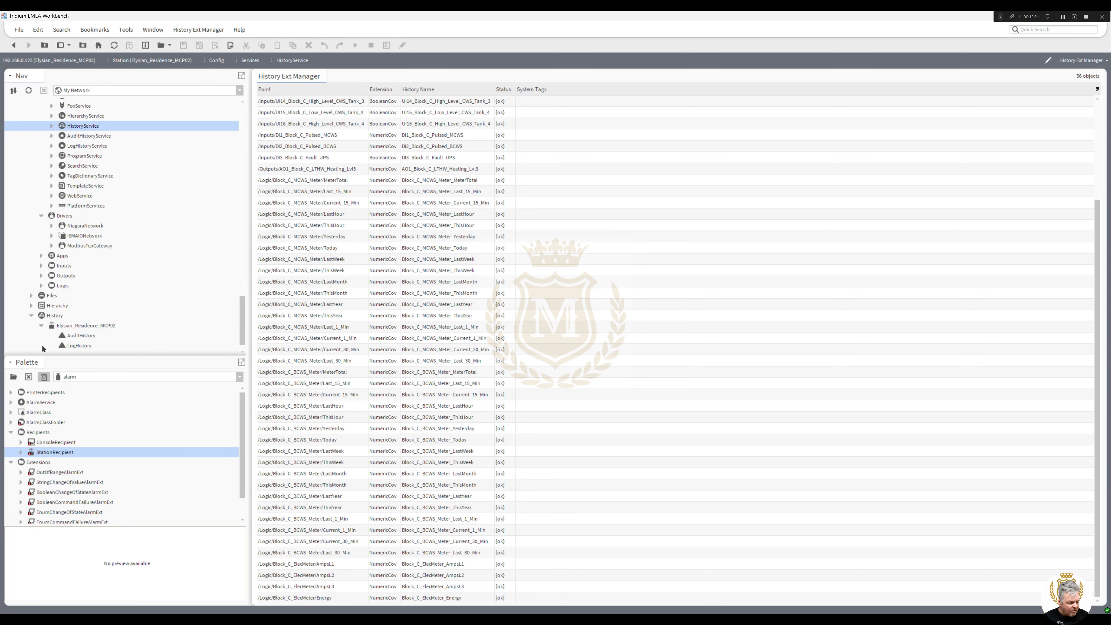
pyautogui.scroll(-1, 243, 327)
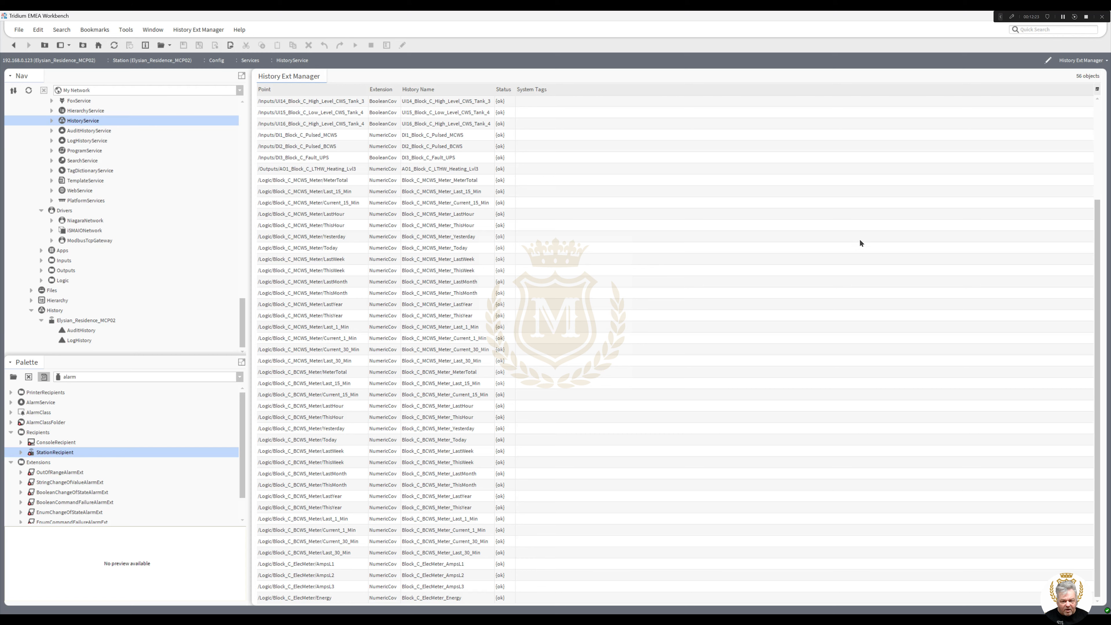
# Disable all history extensions in the Elysian_Residence_MCP02 HistoryService, from UI1_Block_C_CWS_Tank1 to Block_C_ElecMeter_Energy, and enable them again.
pyautogui.scroll(4, 1101, 270)
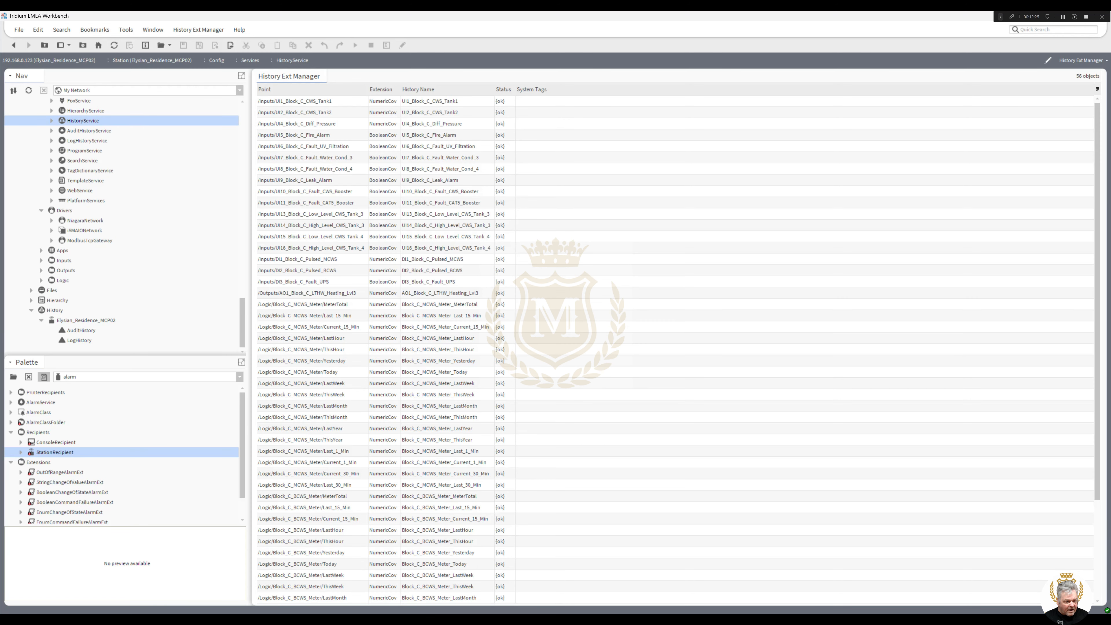
pyautogui.click(476, 104)
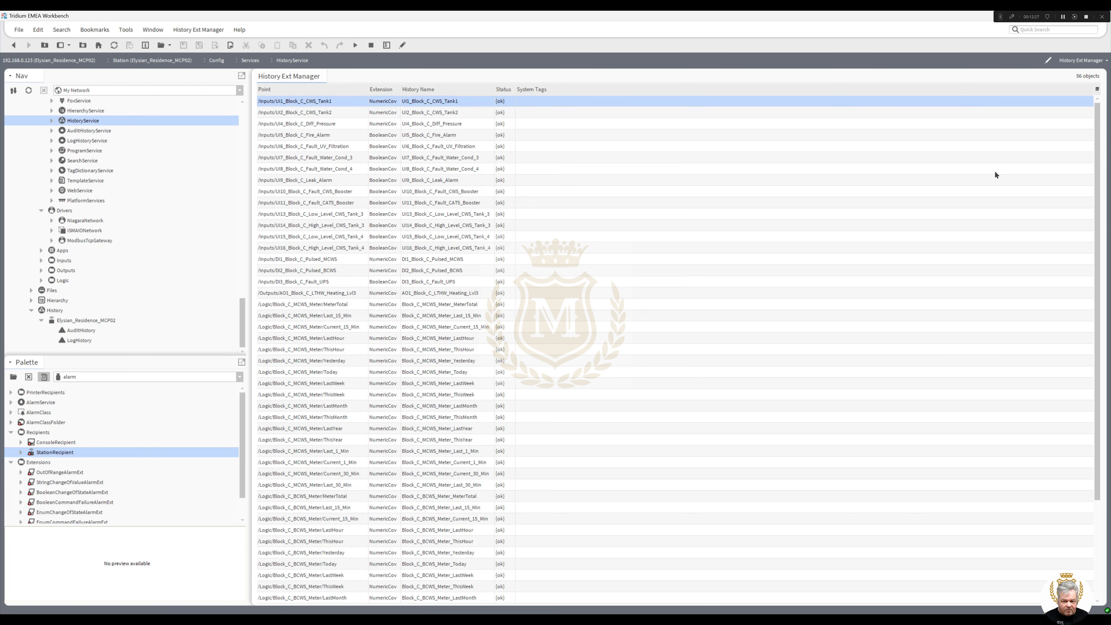
pyautogui.moveTo(1100, 211); pyautogui.dragTo(1108, 353)
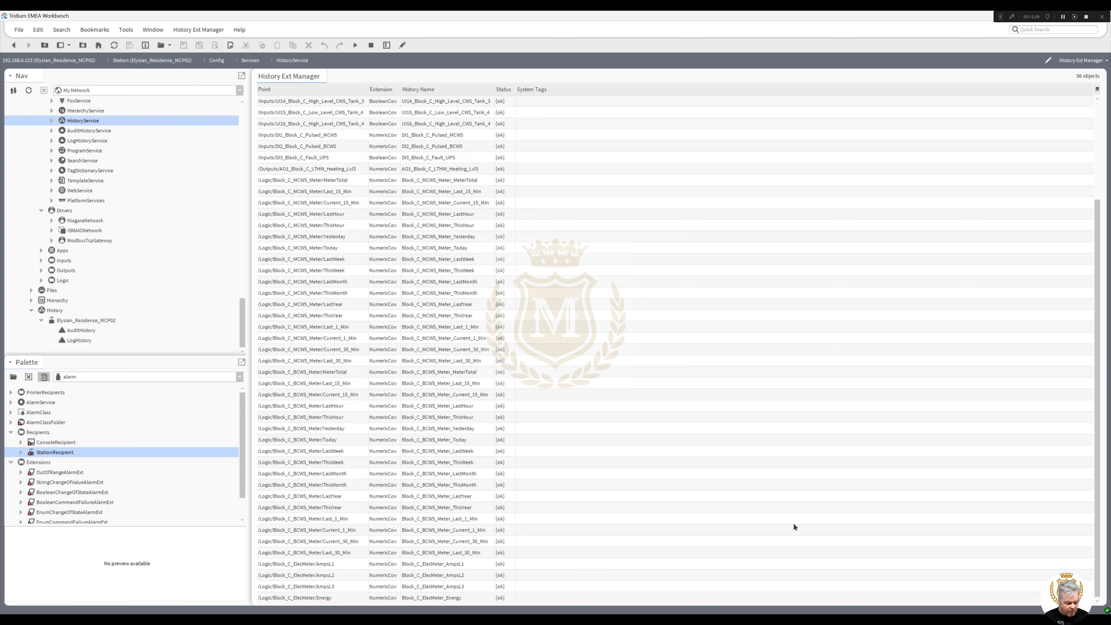
pyautogui.keyDown('shift'); pyautogui.click(440, 598); pyautogui.keyUp('shift')
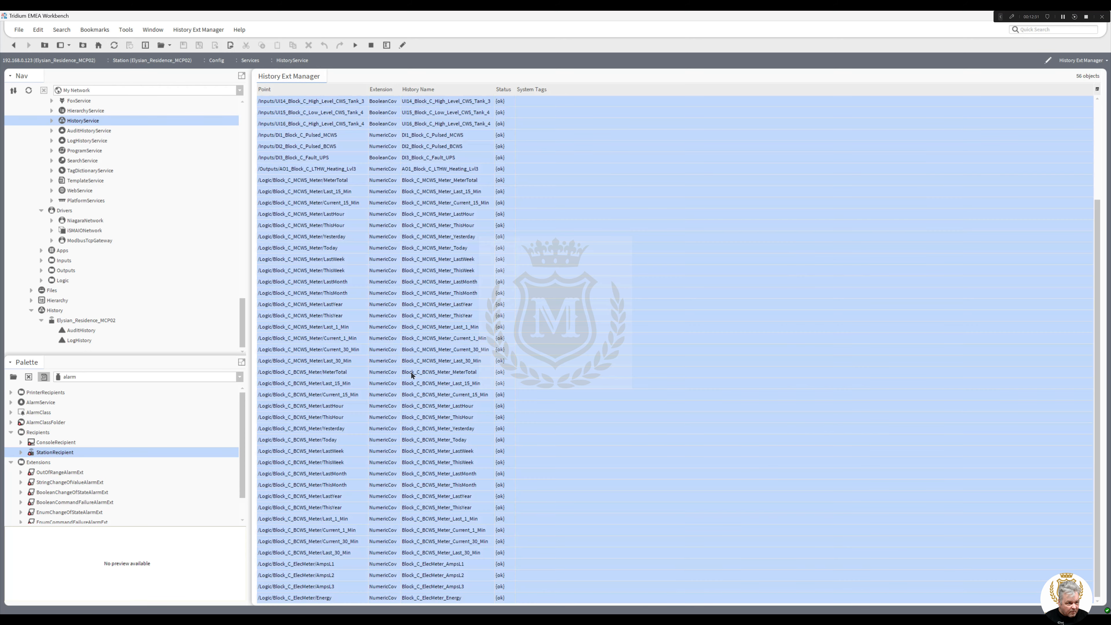
pyautogui.click(371, 46)
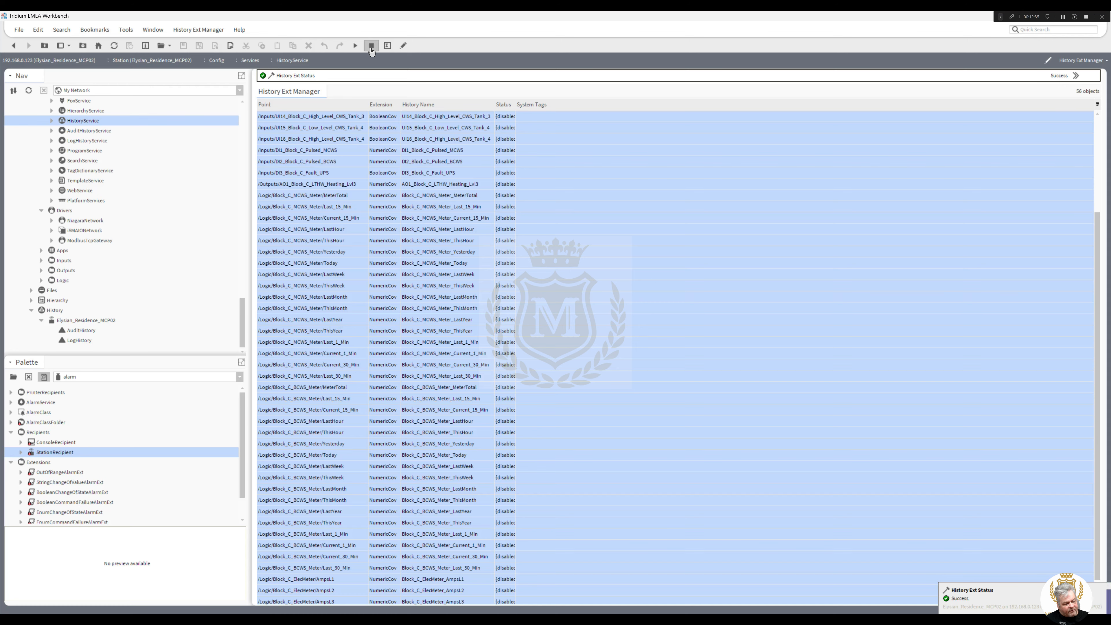
pyautogui.click(357, 47)
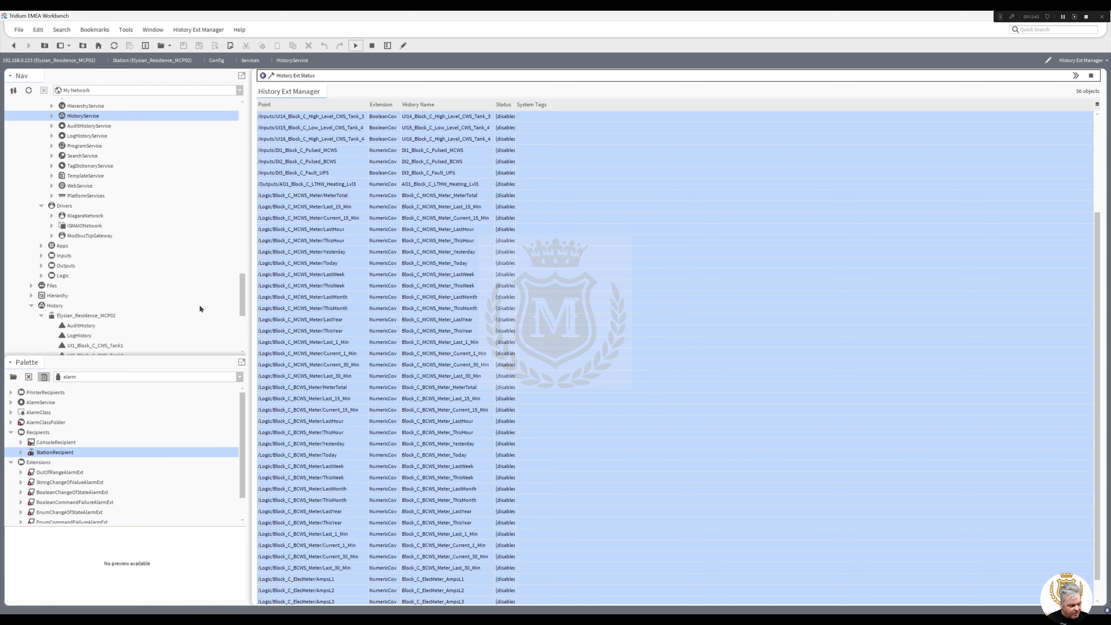
# Review the histories listed under Elysian_Residence_MCP02 in its station's History space.
pyautogui.moveTo(244, 287); pyautogui.dragTo(241, 348)
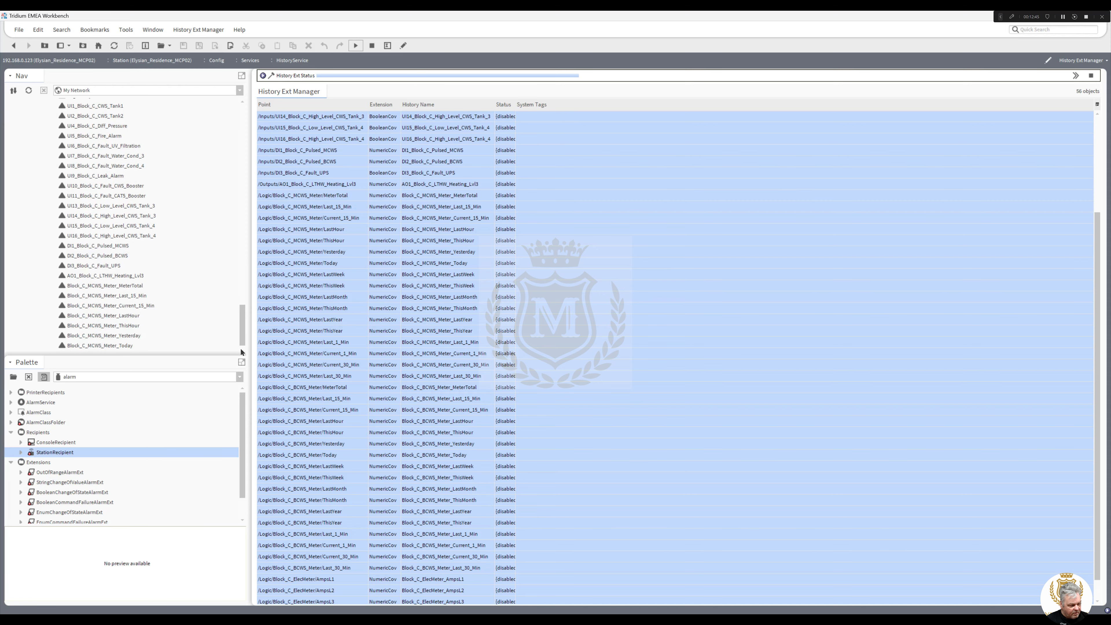
pyautogui.scroll(-3, 243, 333)
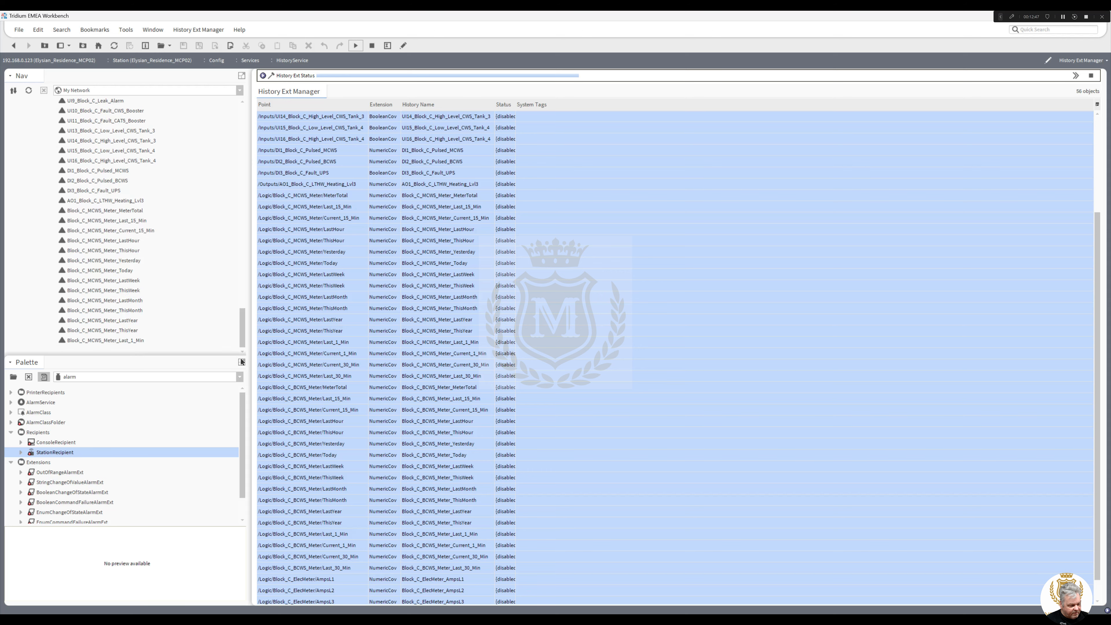
pyautogui.scroll(-3, 243, 331)
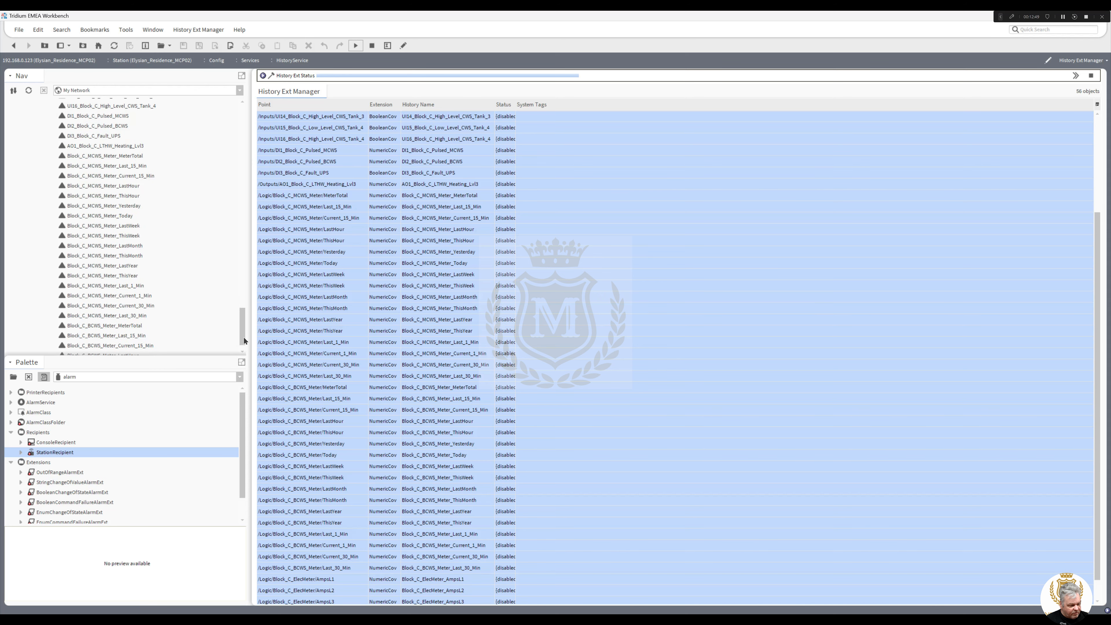
# Discover the histories of Elysian_Residence_MCP02 from its Histories in the Elysian_Residence_MCP01 NiagaraNetwork and expand the discovered station.
pyautogui.moveTo(243, 335); pyautogui.dragTo(257, 219)
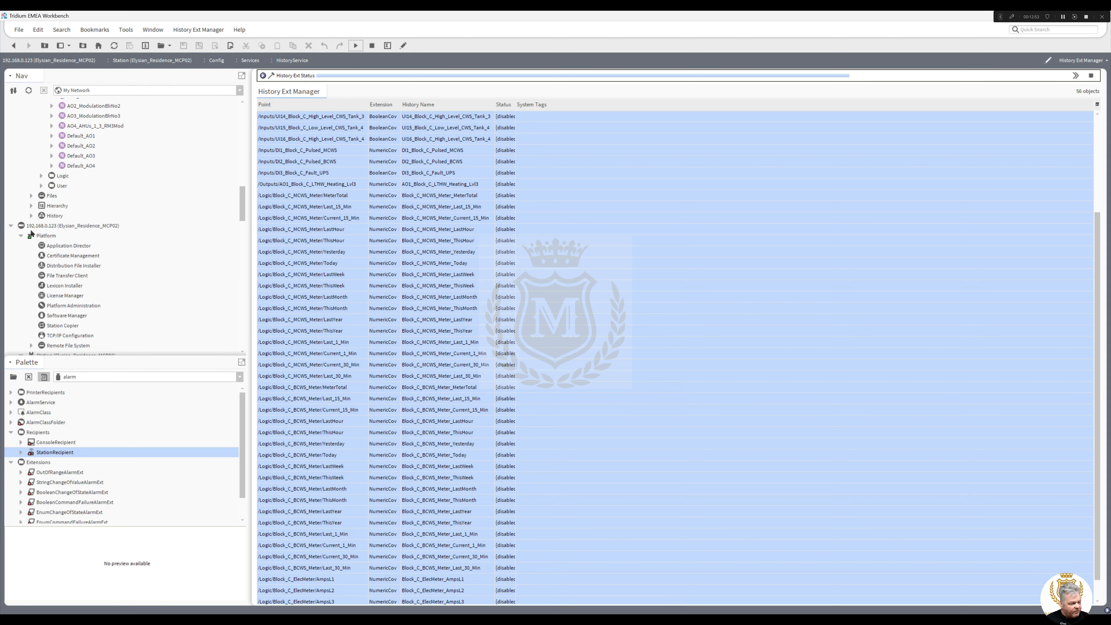
pyautogui.click(11, 226)
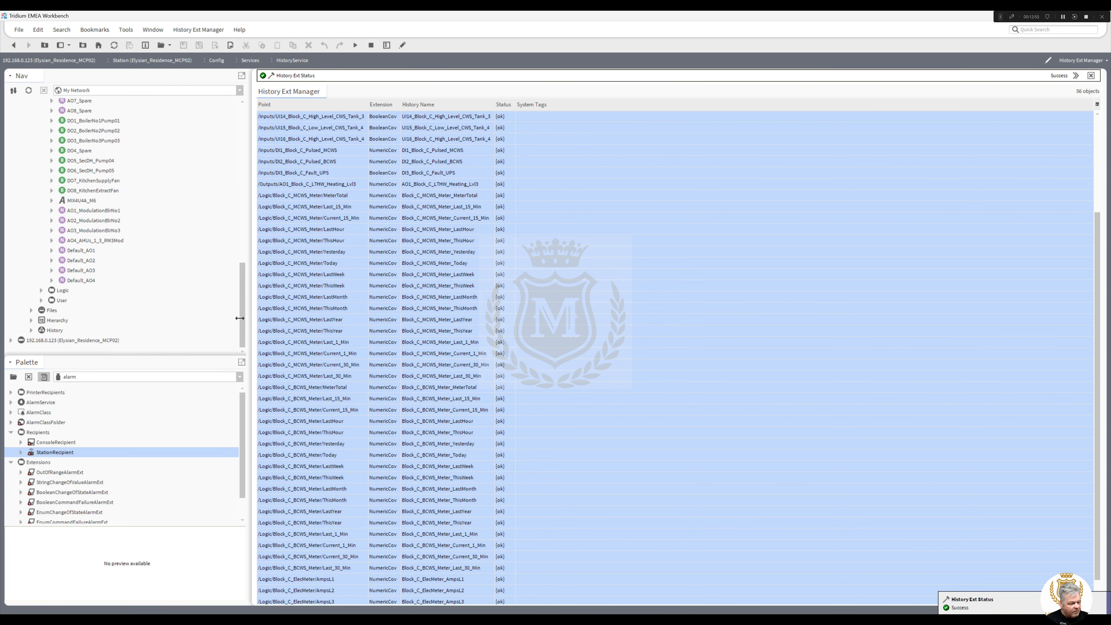
pyautogui.moveTo(242, 315); pyautogui.dragTo(255, 206)
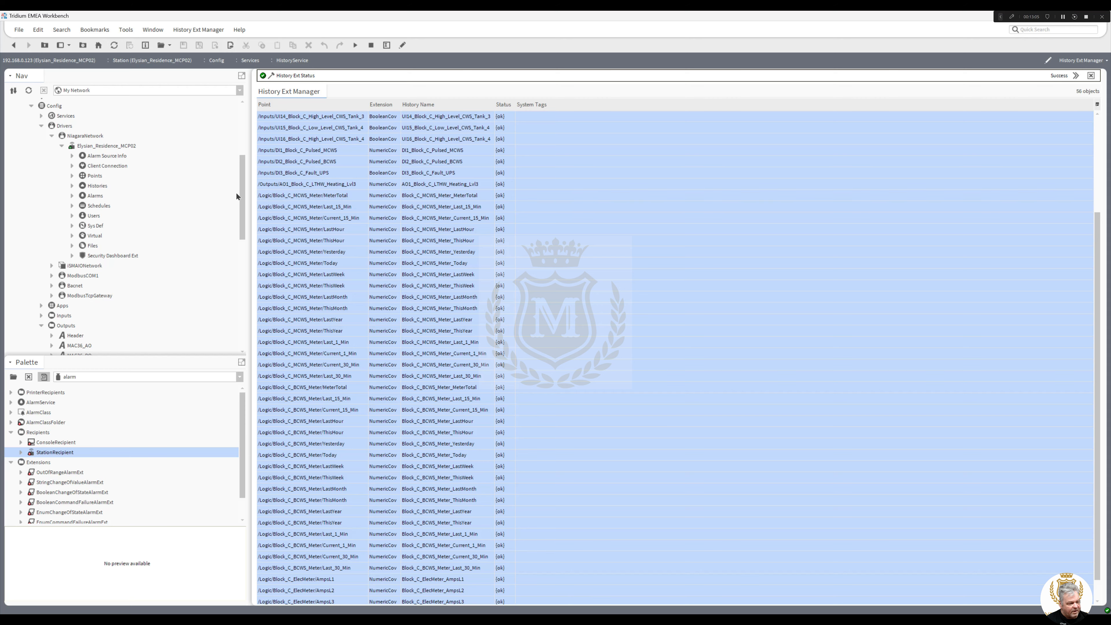
pyautogui.doubleClick(92, 185)
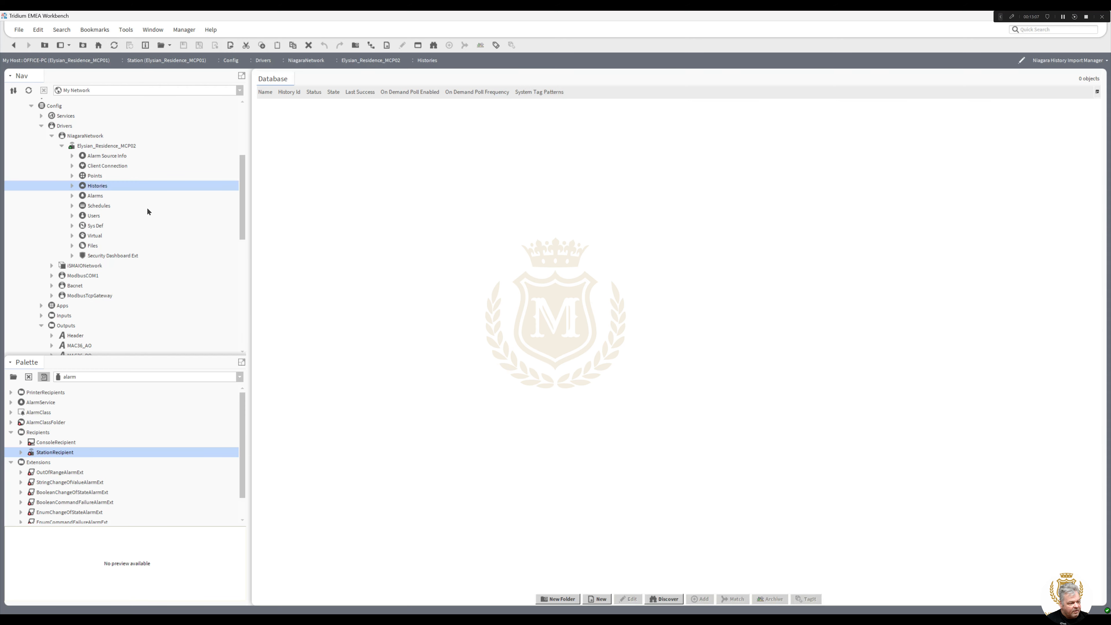
pyautogui.click(660, 597)
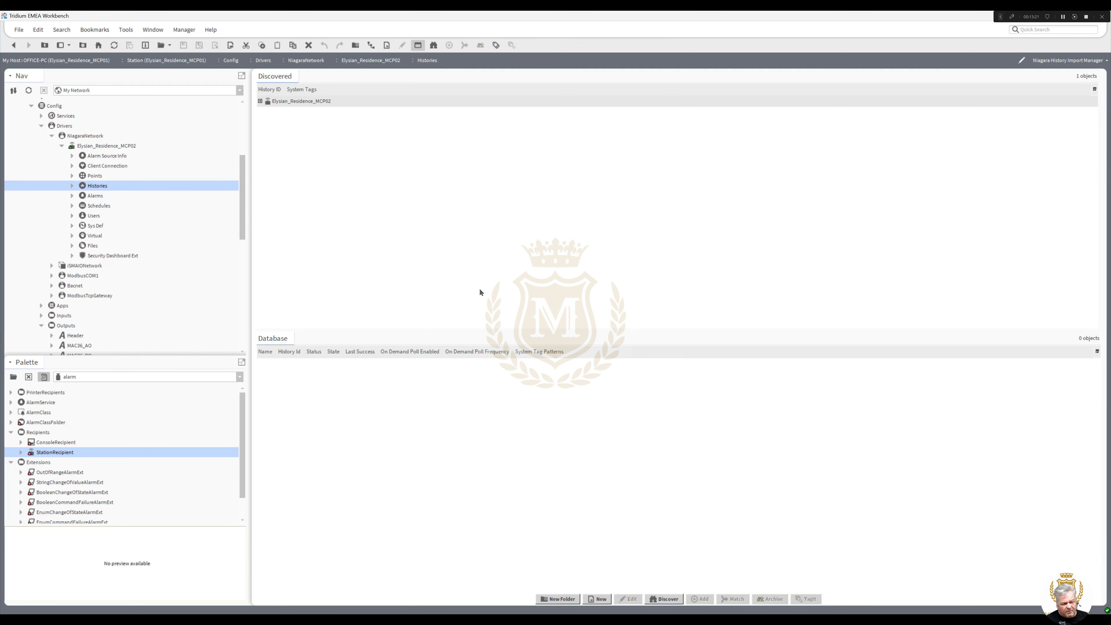
pyautogui.doubleClick(275, 101)
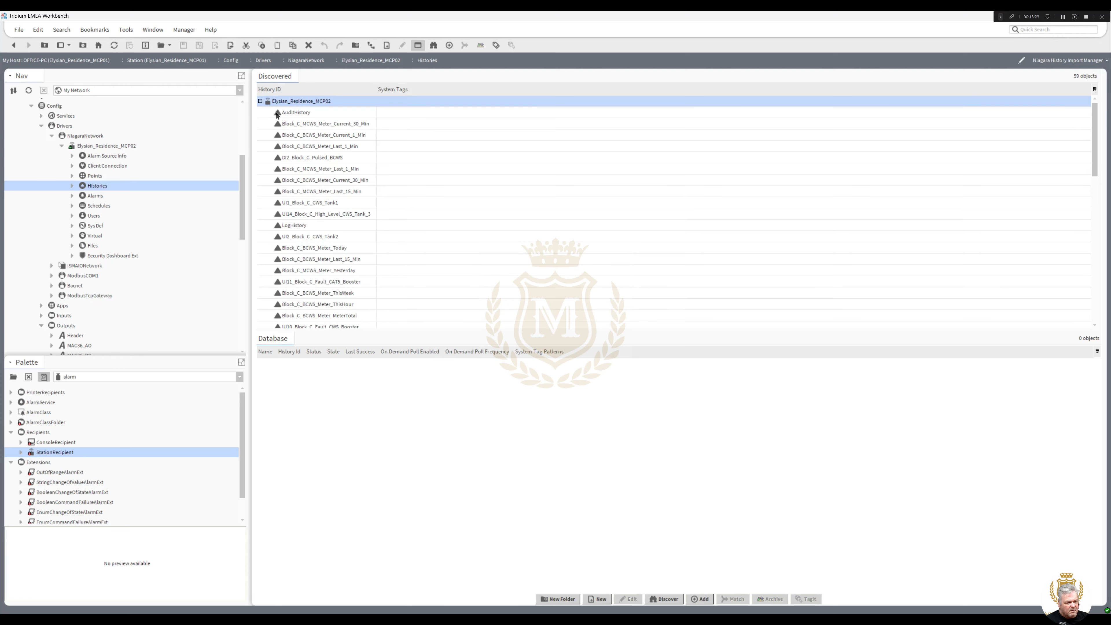
# Add all discovered histories, from AuditHistory to Block_C_MCWS_Meter_ThisHour, to the history import database, opening their import settings.
pyautogui.click(299, 112)
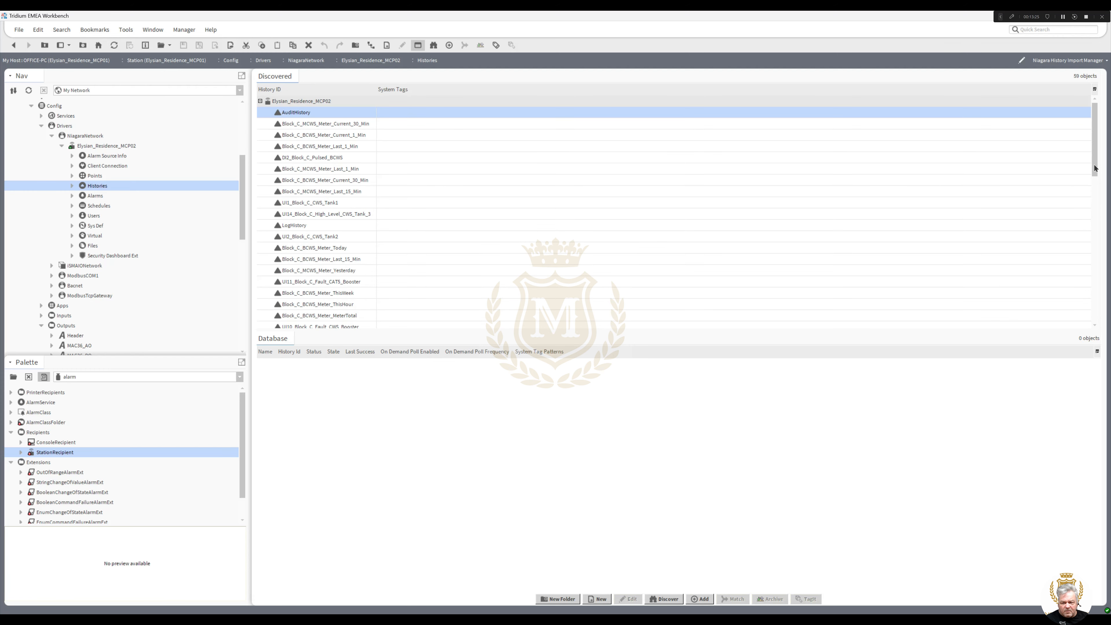
pyautogui.moveTo(1096, 171); pyautogui.dragTo(1101, 344)
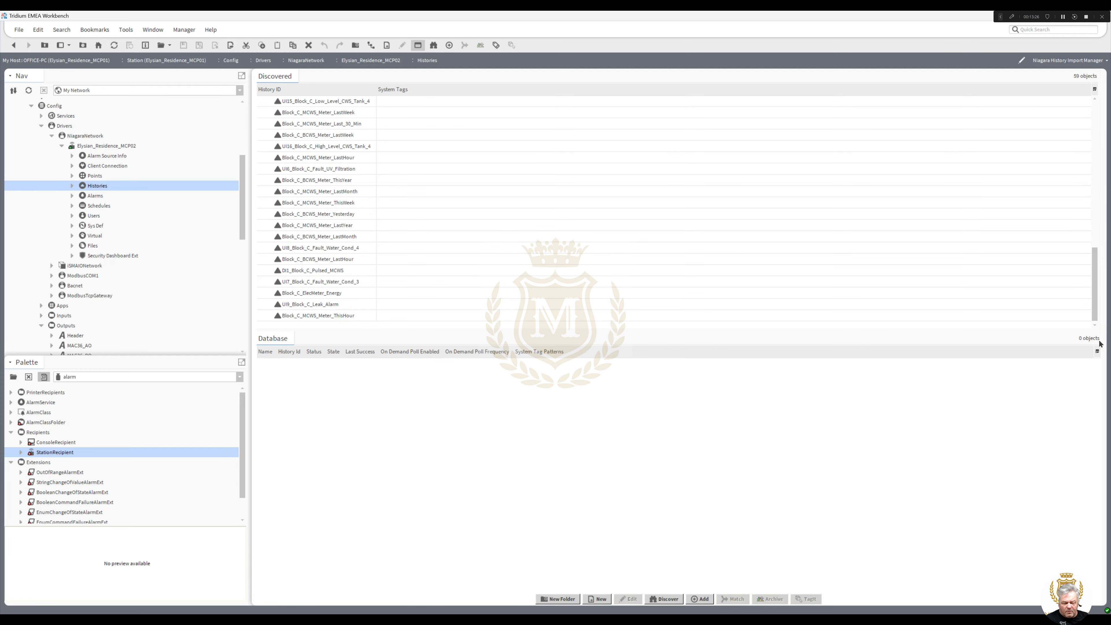
pyautogui.keyDown('shift'); pyautogui.click(330, 315); pyautogui.keyUp('shift')
pyautogui.moveTo(323, 239); pyautogui.dragTo(414, 387)
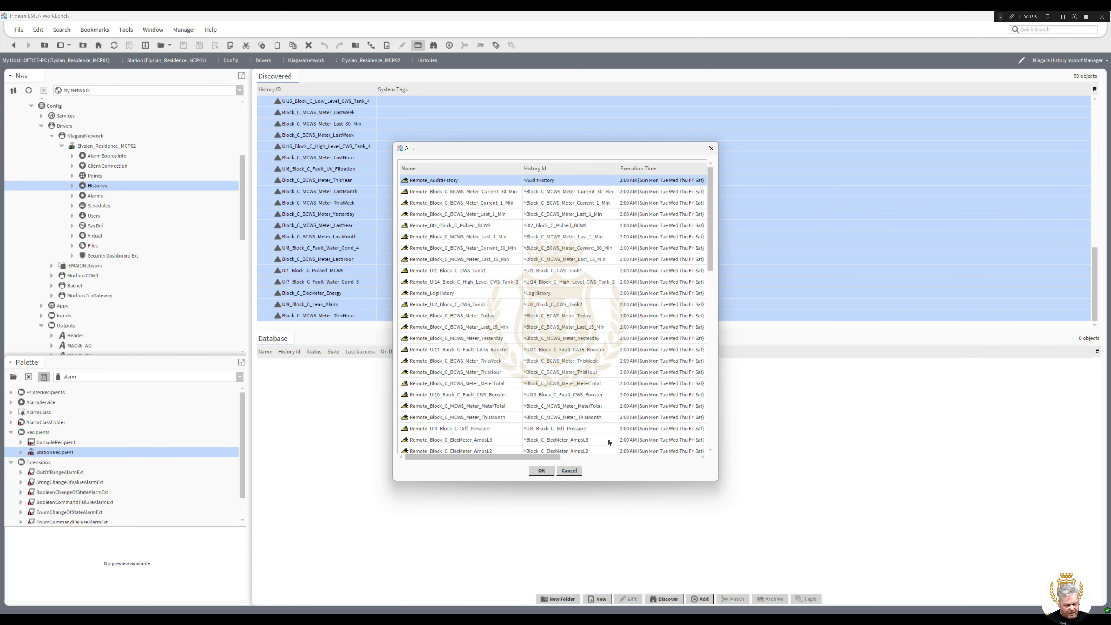
# Set the capacity of all the history imports being added to Record Count.
pyautogui.moveTo(709, 269); pyautogui.dragTo(707, 474)
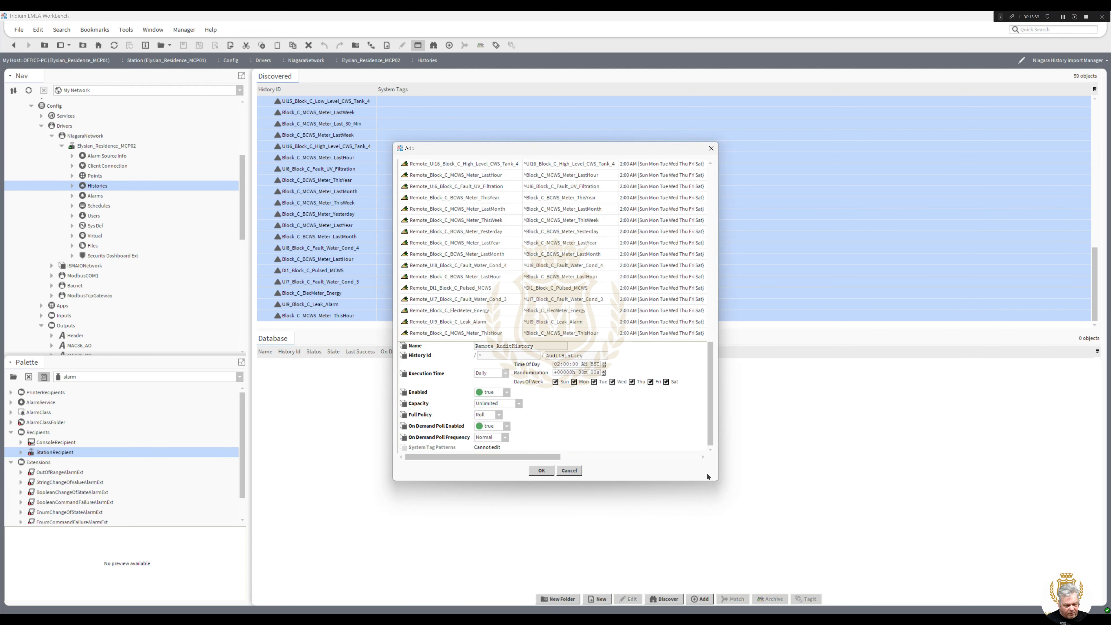
pyautogui.keyDown('shift'); pyautogui.click(563, 335); pyautogui.keyUp('shift')
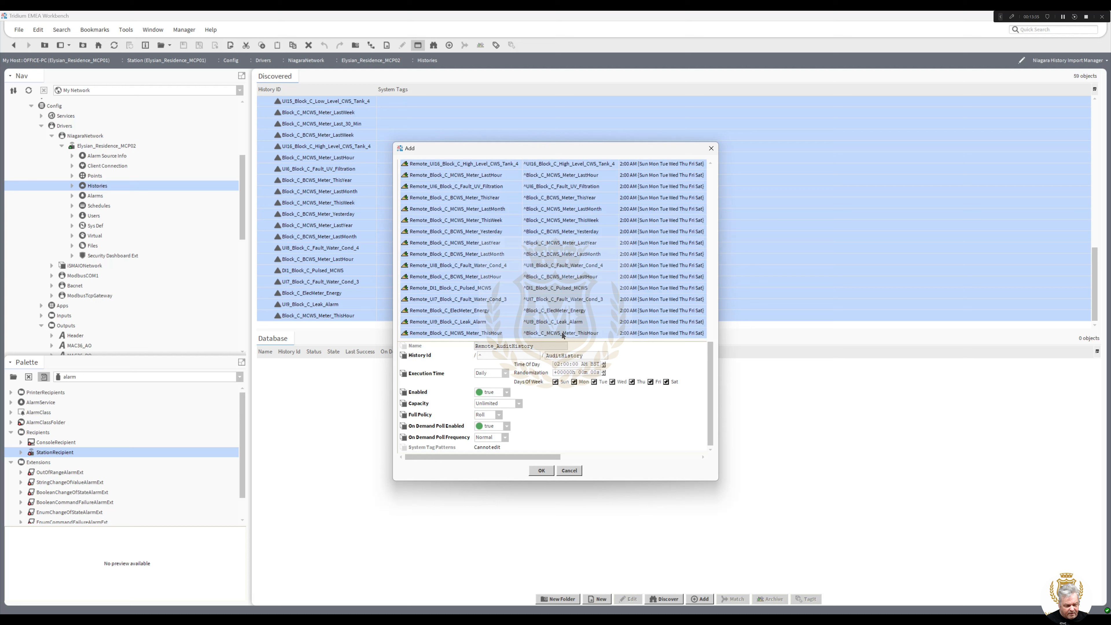
pyautogui.click(518, 404)
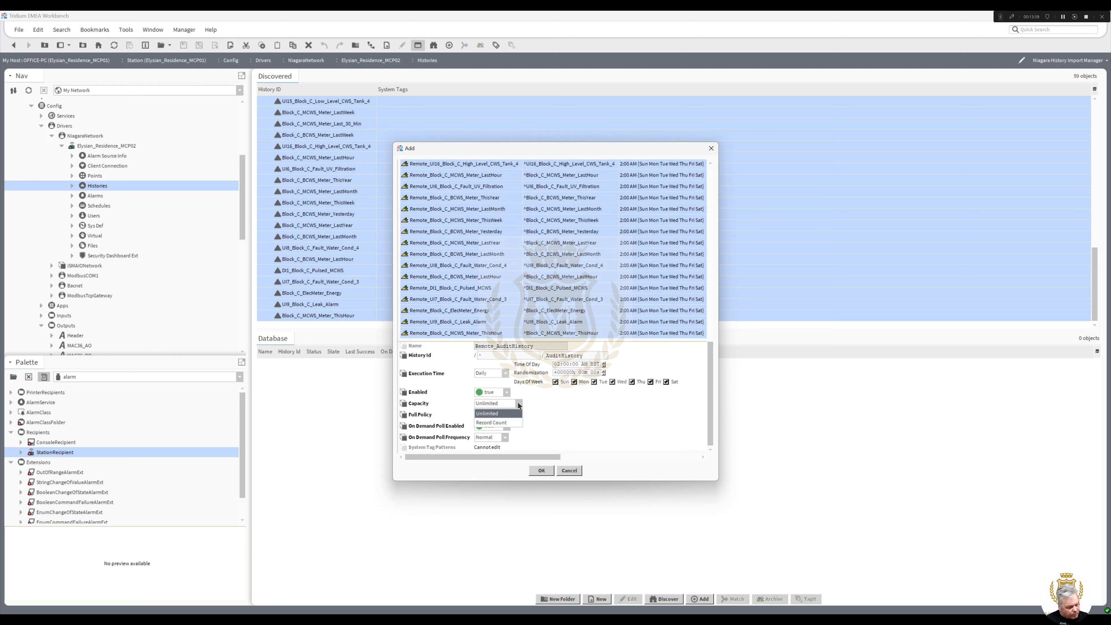
pyautogui.click(509, 422)
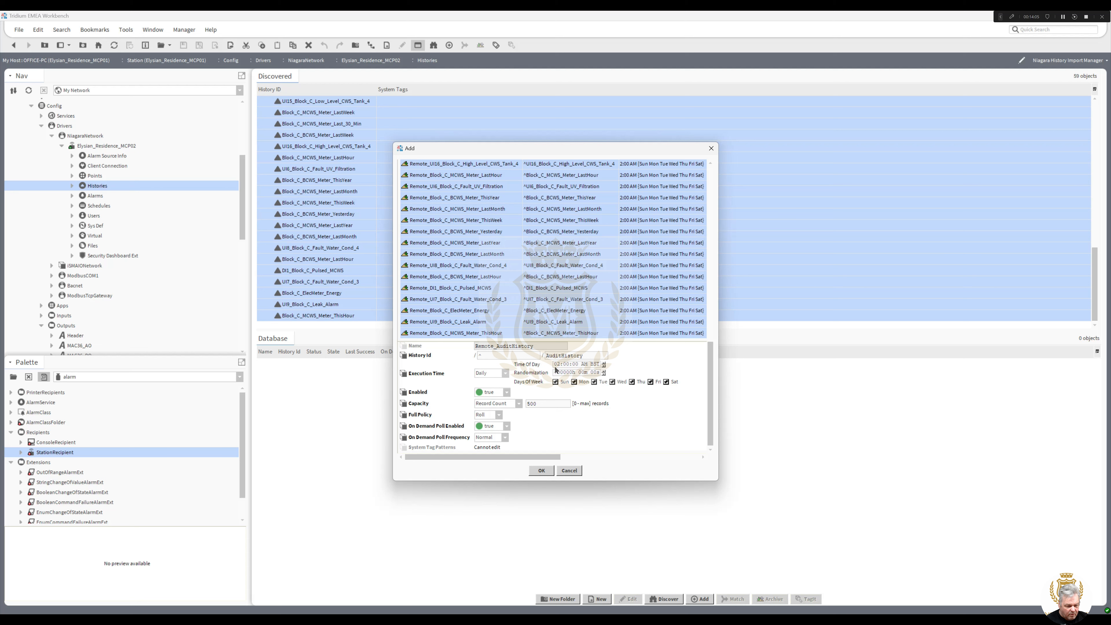
# Set the execution time of all the history imports to an Interval of 15 minutes and confirm adding them.
pyautogui.click(505, 373)
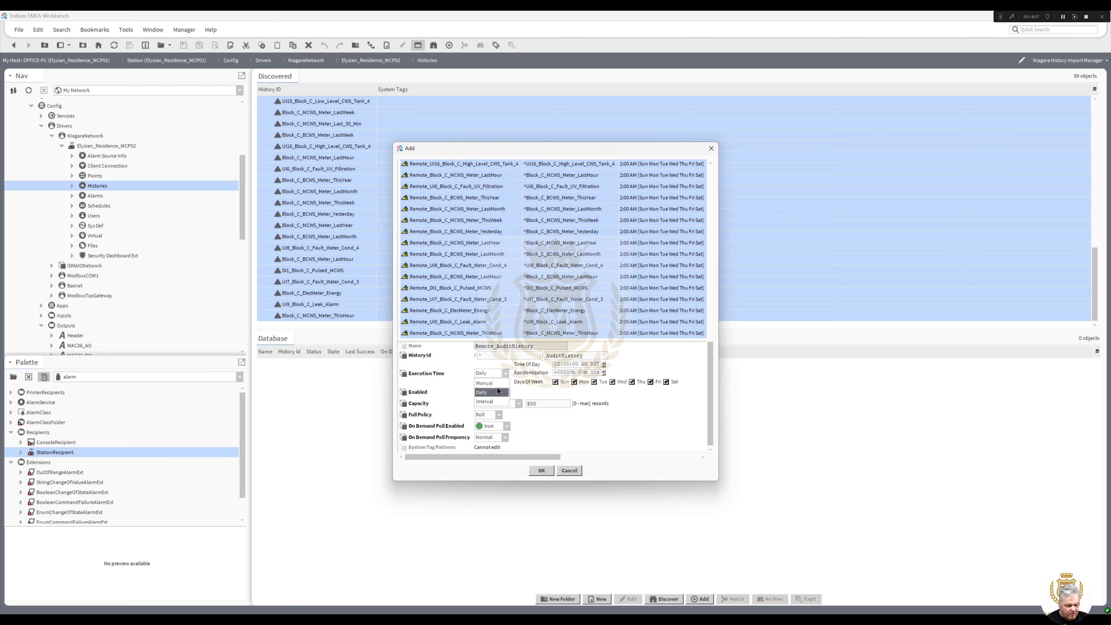
pyautogui.click(485, 393)
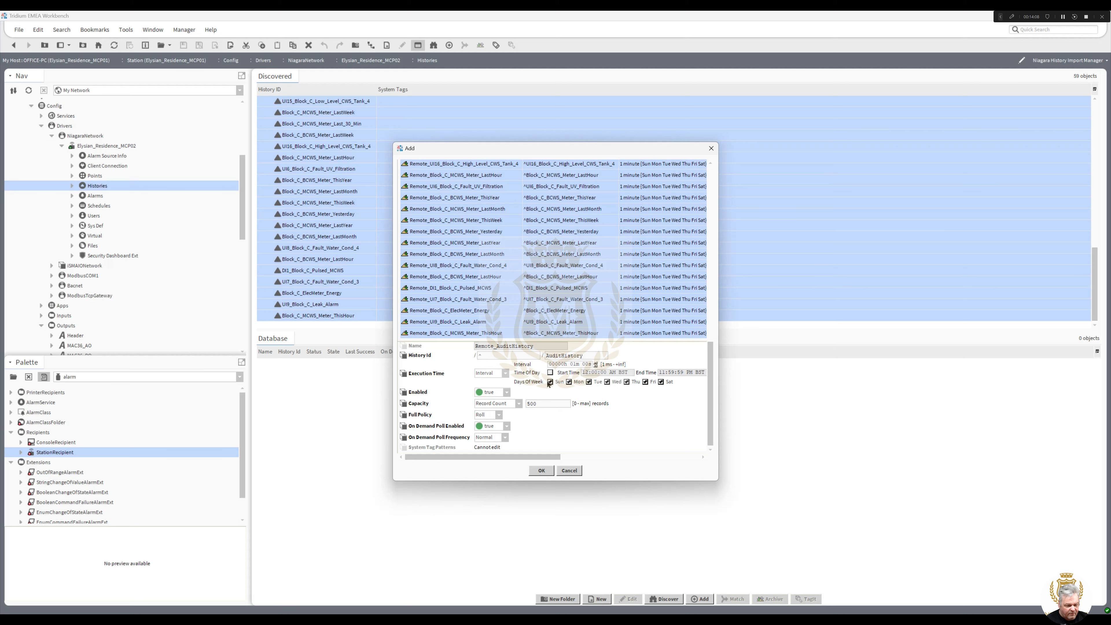
pyautogui.doubleClick(573, 364)
pyautogui.write('15')
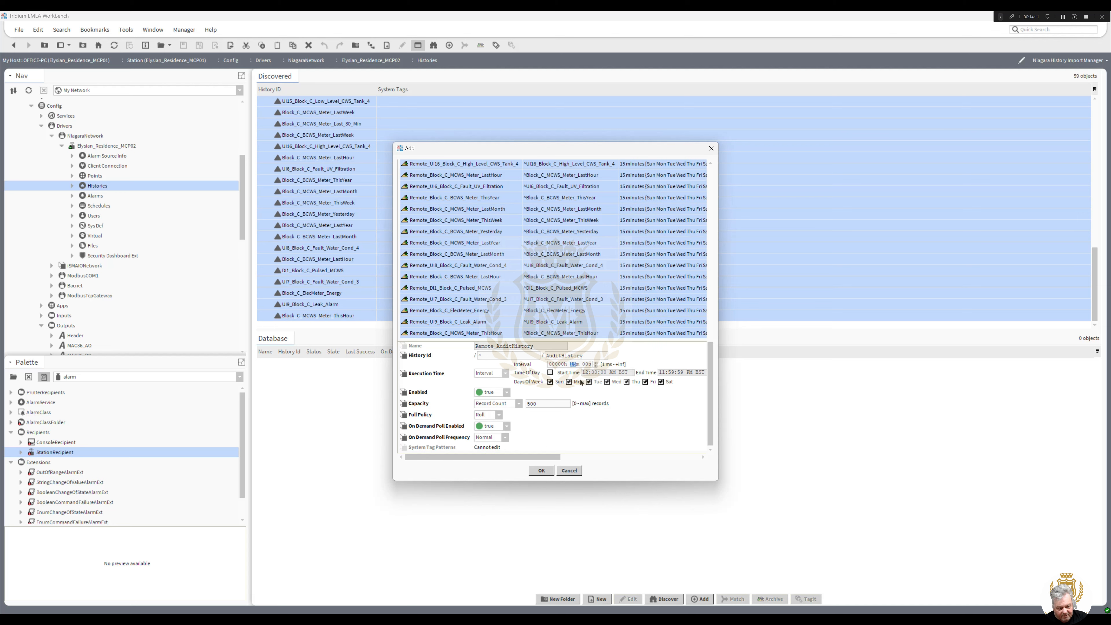
pyautogui.click(541, 470)
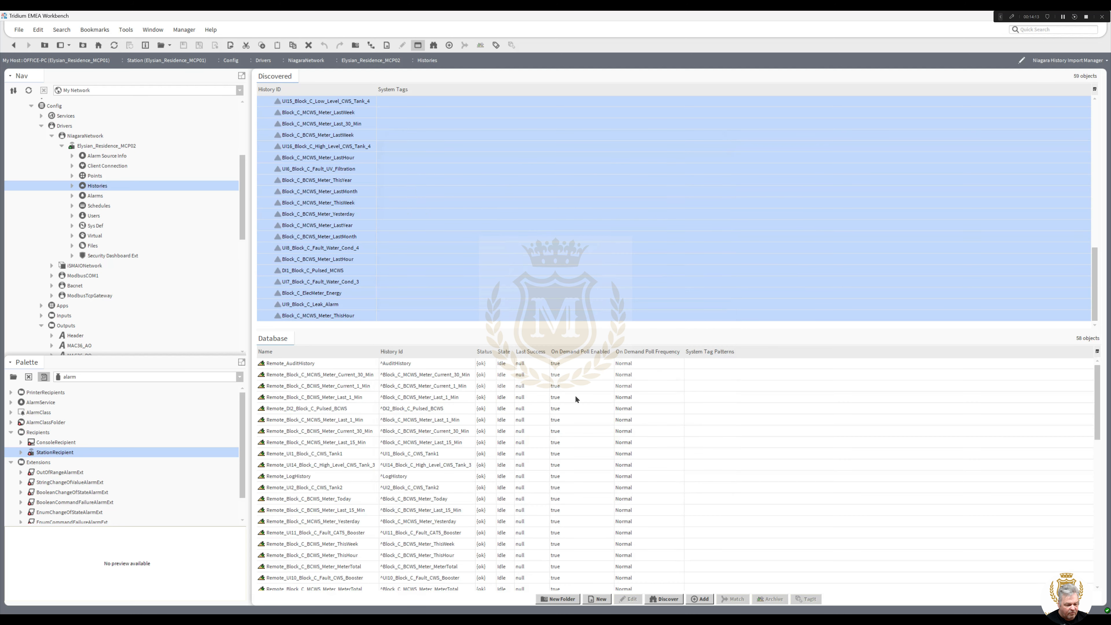
# Archive all history imports from Remote_AuditHistory to Remote_Block_C_MCWS_Meter_ThisHour and widen the Last Success column to check their import times.
pyautogui.click(589, 363)
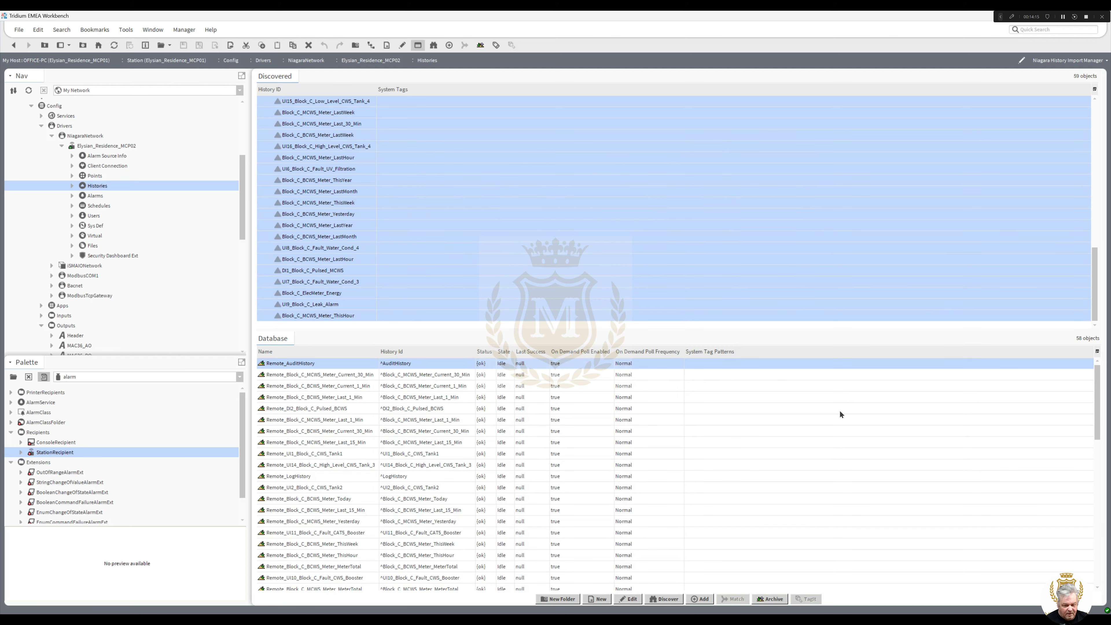
pyautogui.moveTo(1098, 397); pyautogui.dragTo(1109, 587)
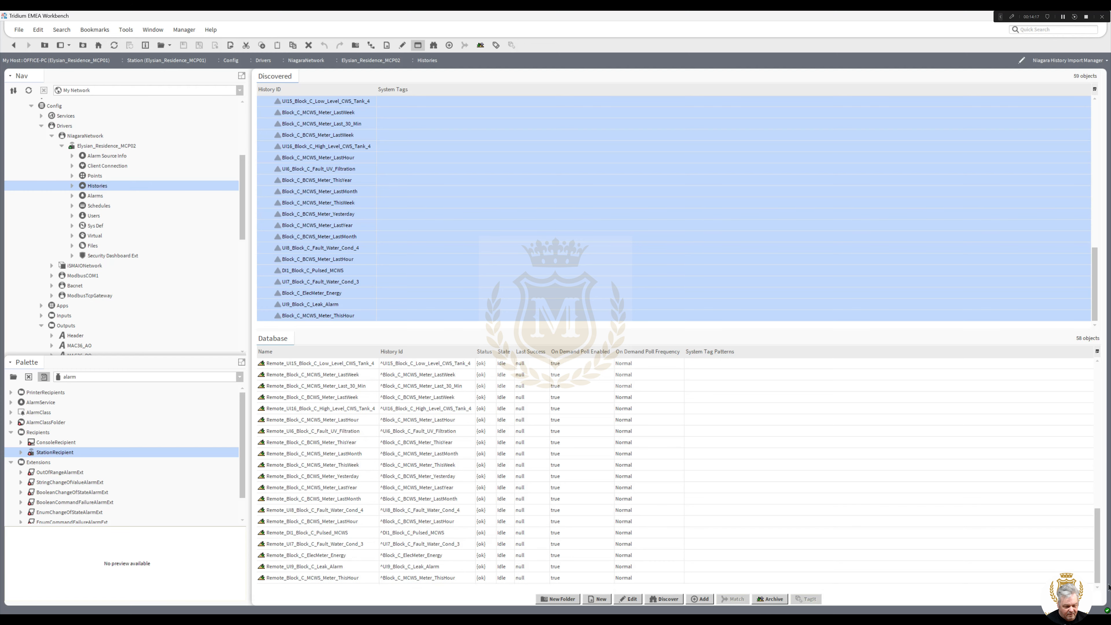
pyautogui.keyDown('shift'); pyautogui.click(589, 580); pyautogui.keyUp('shift')
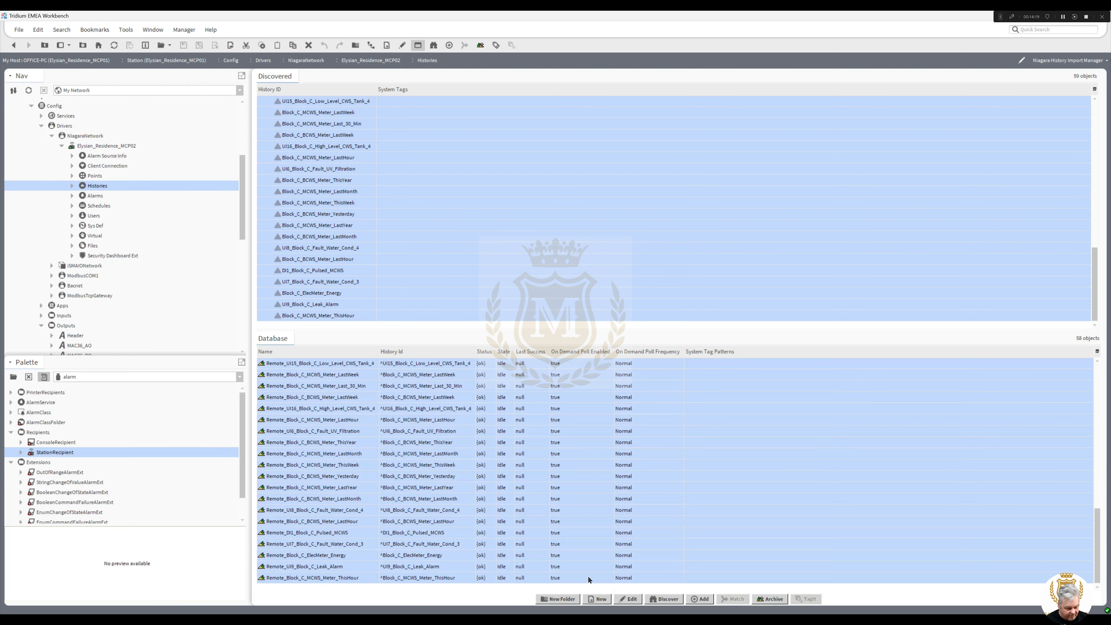
pyautogui.click(771, 599)
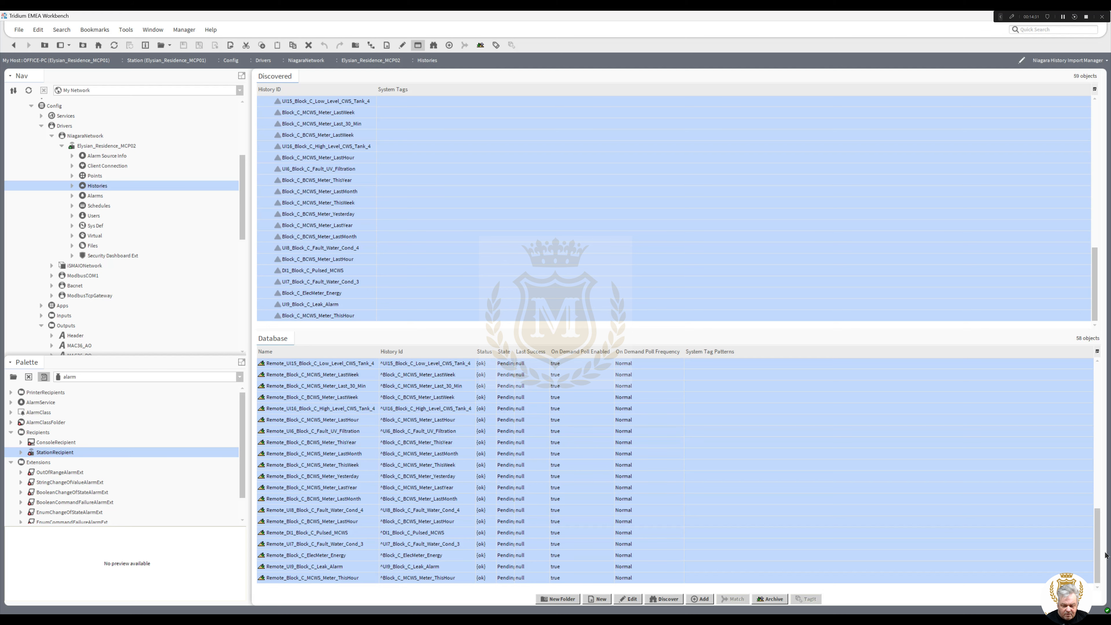
pyautogui.moveTo(1098, 553); pyautogui.dragTo(1095, 376)
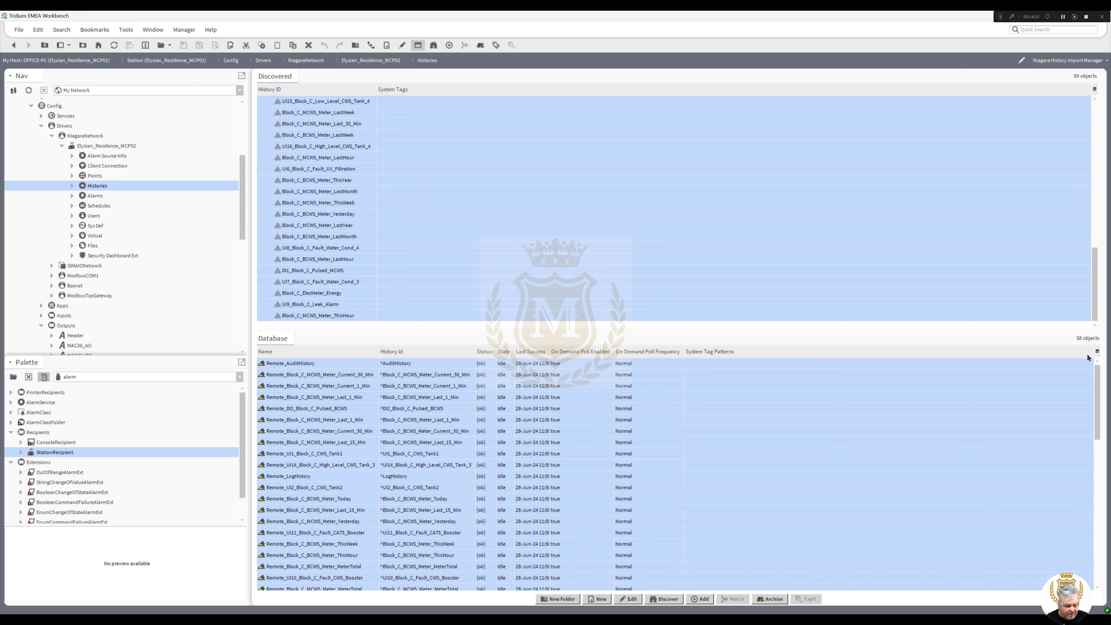
pyautogui.moveTo(550, 351); pyautogui.dragTo(592, 353)
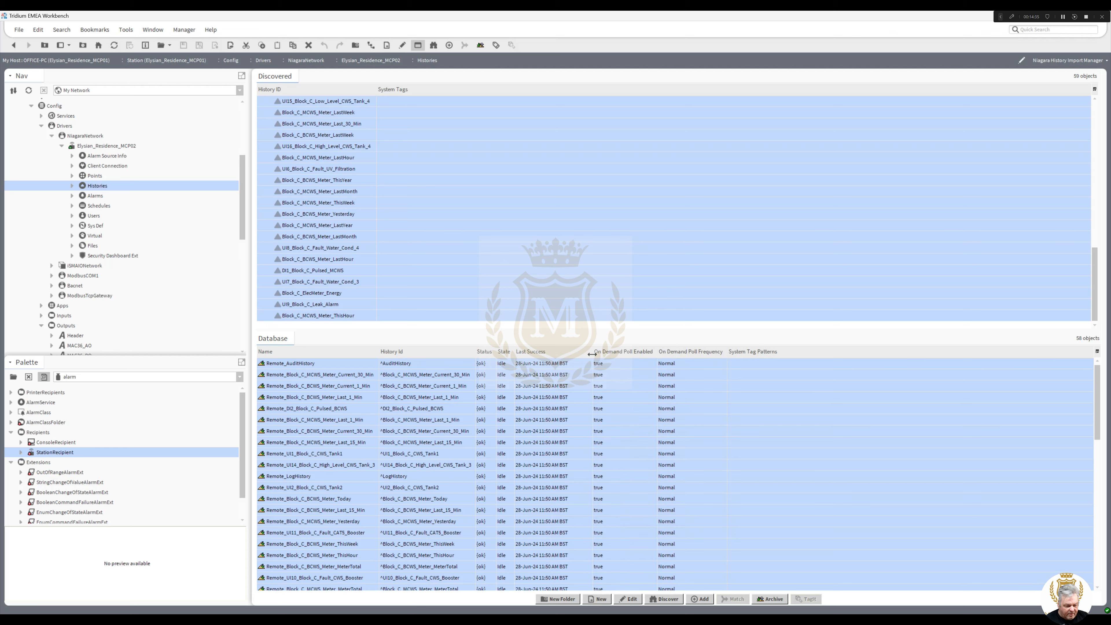
pyautogui.moveTo(1099, 406); pyautogui.dragTo(1107, 576)
pyautogui.moveTo(1108, 494); pyautogui.dragTo(803, 305)
# Discover the Control Point objects under Config for the Points of Elysian_Residence_MCP02 and look through the discovered points.
pyautogui.doubleClick(93, 176)
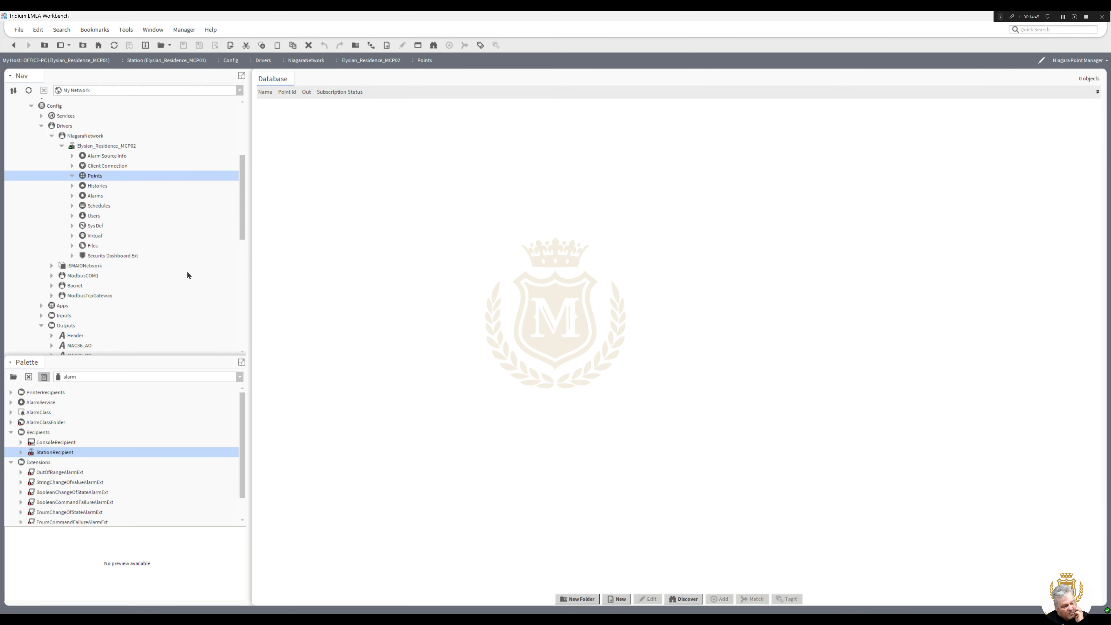
pyautogui.click(685, 600)
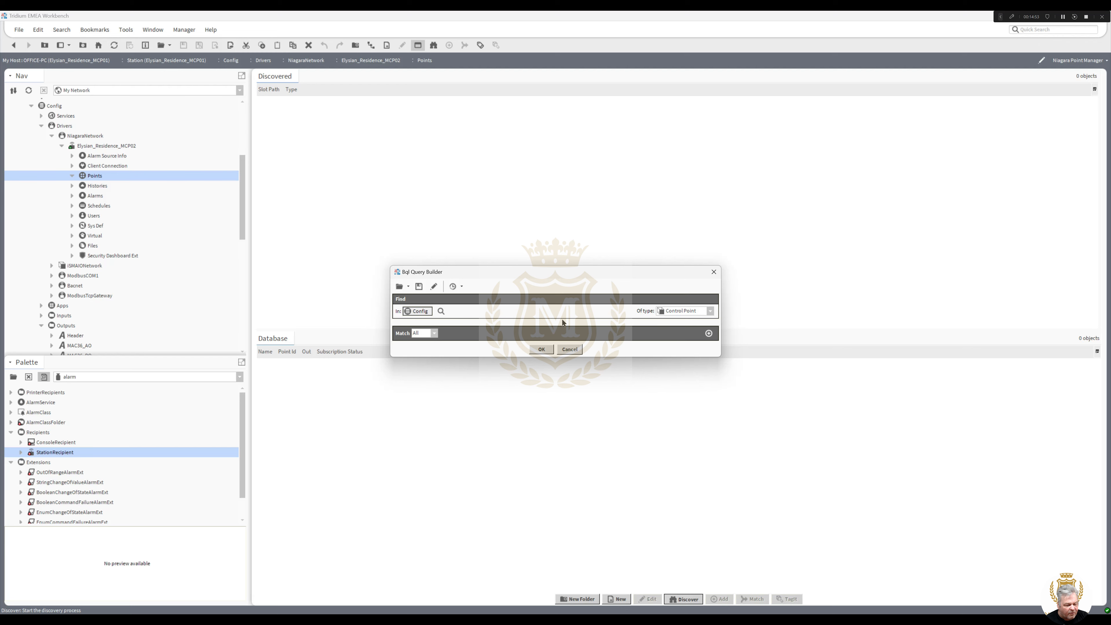
pyautogui.click(544, 349)
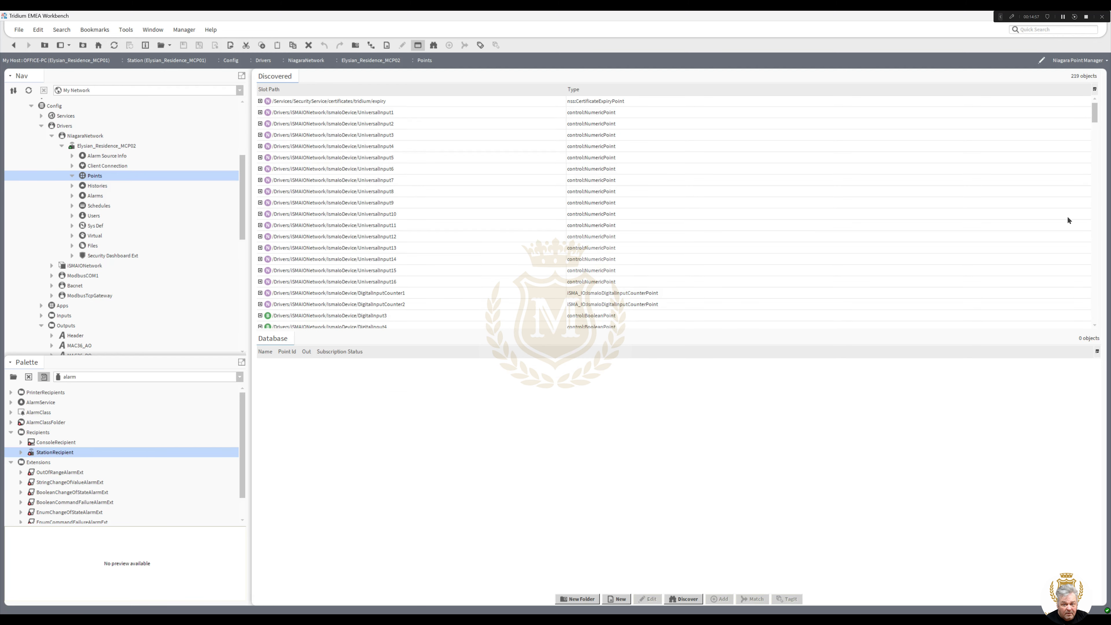
pyautogui.moveTo(1097, 120); pyautogui.dragTo(1104, 152)
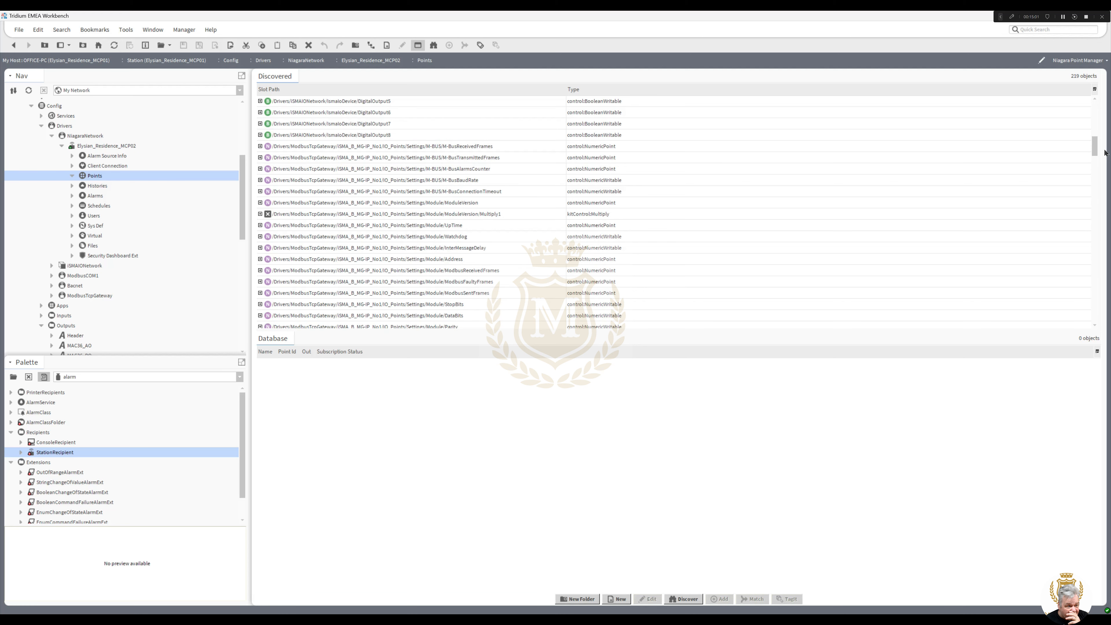
pyautogui.scroll(-7, 1005, 195)
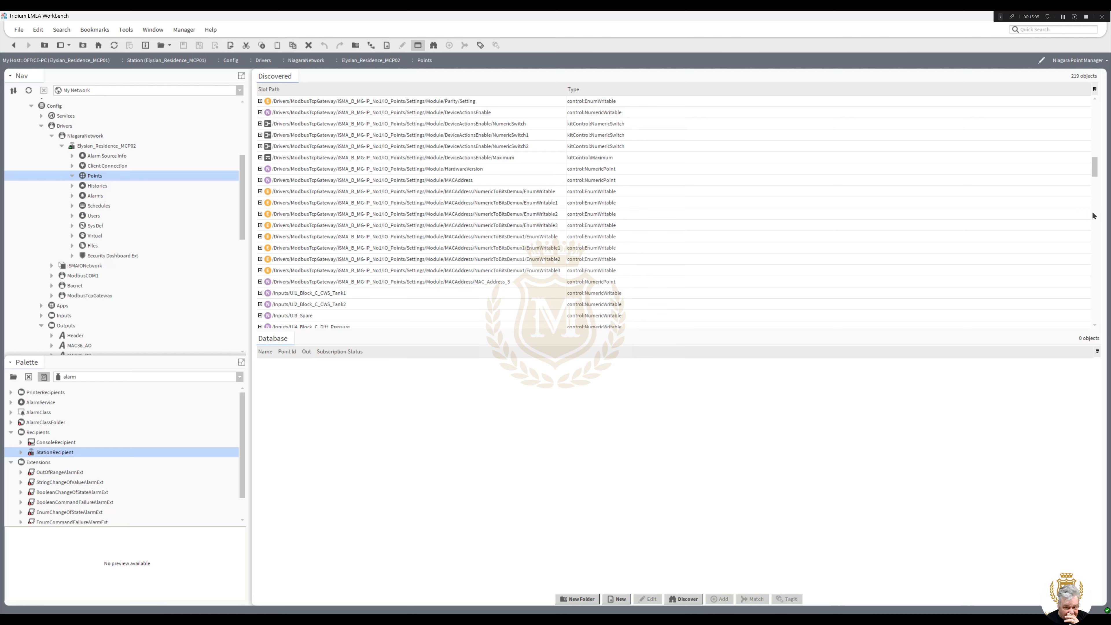
pyautogui.scroll(-1, 1097, 181)
pyautogui.scroll(-1, 1098, 189)
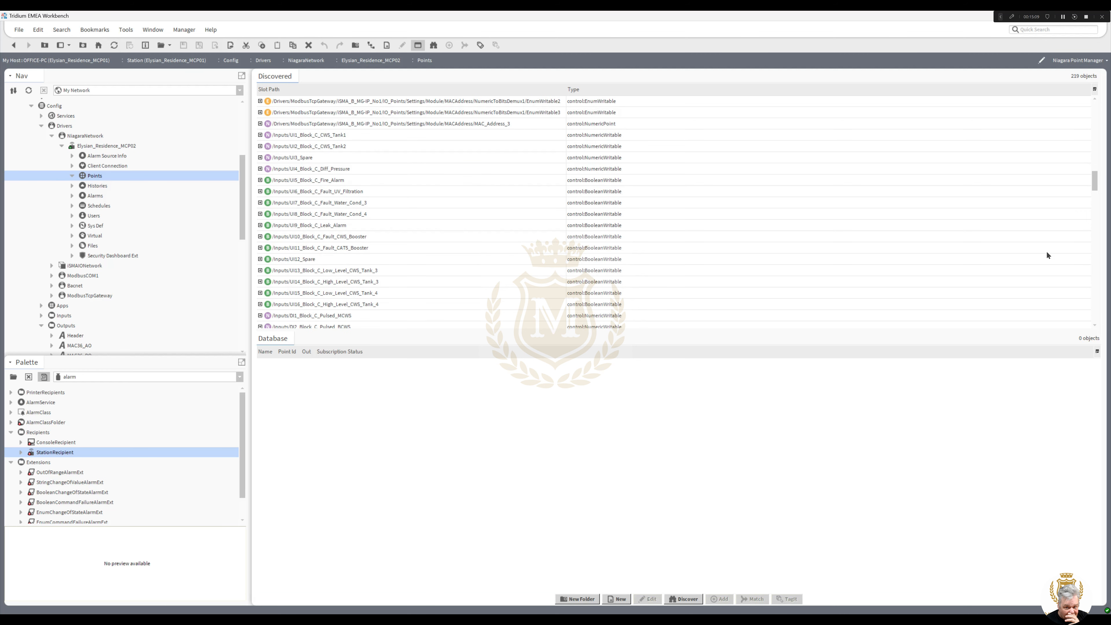
pyautogui.moveTo(1096, 188); pyautogui.dragTo(1095, 150)
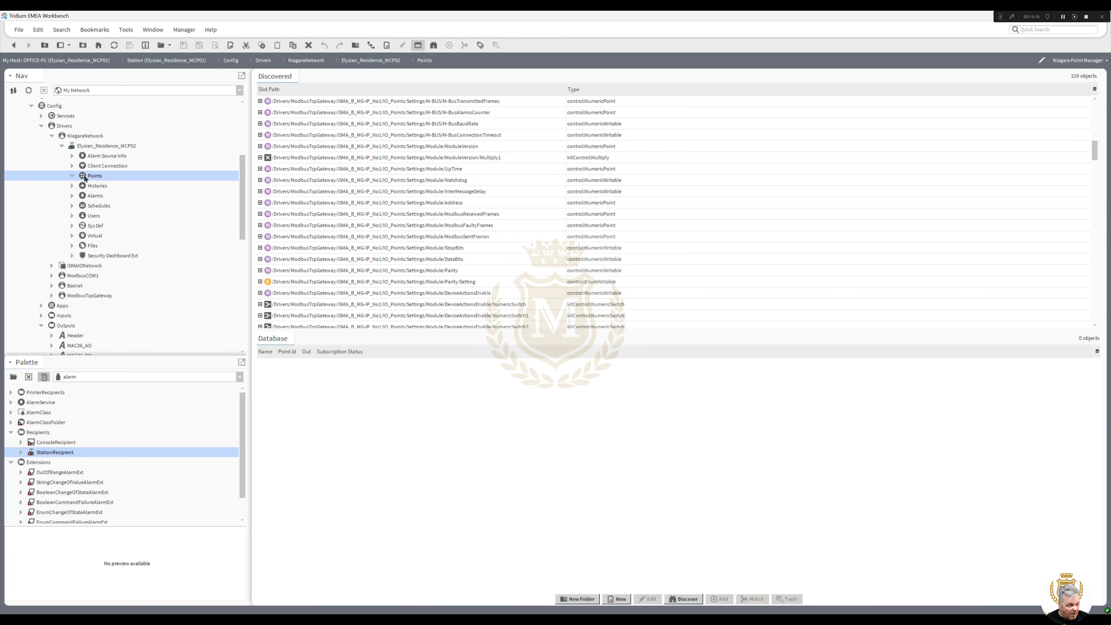
# Create two folders named Inputs and Outputs in the Points database of Elysian_Residence_MCP02.
pyautogui.click(579, 600)
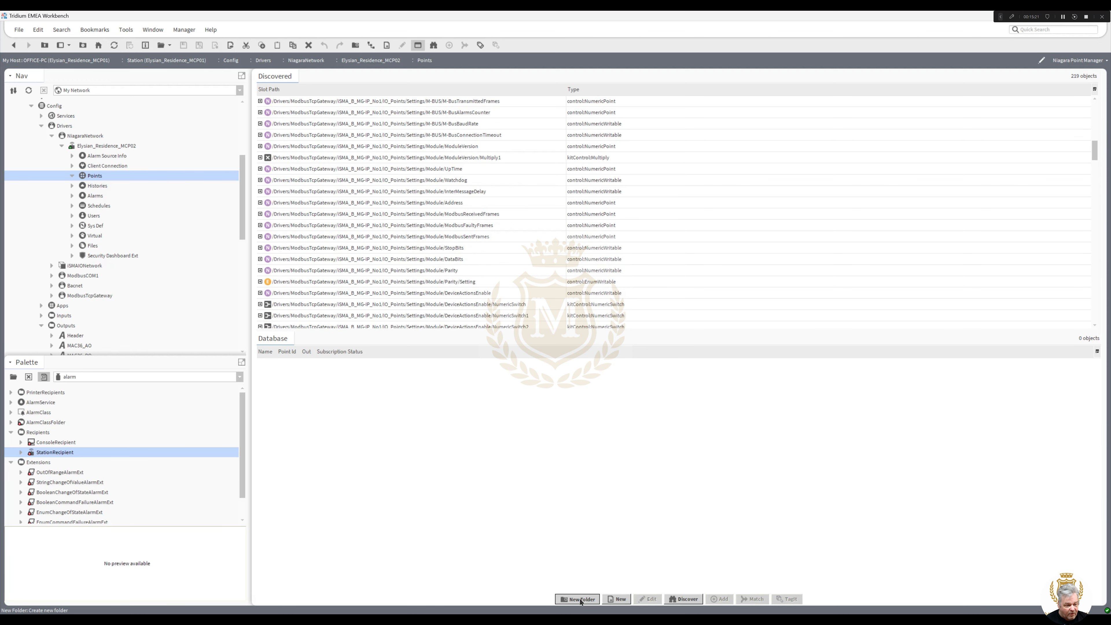
pyautogui.write('In')
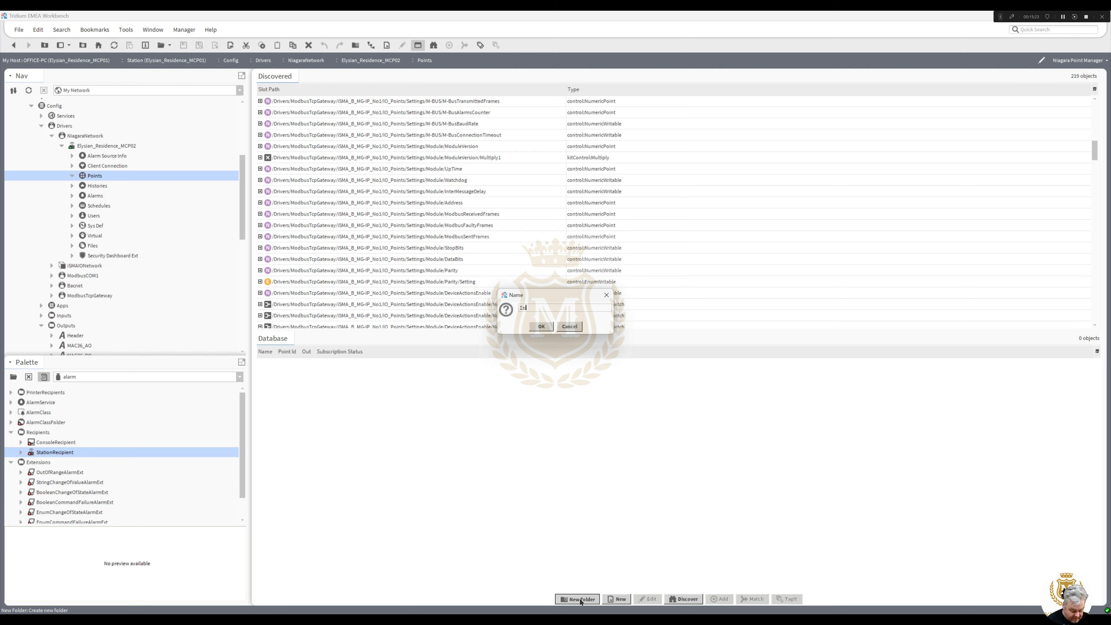
pyautogui.write('puts')
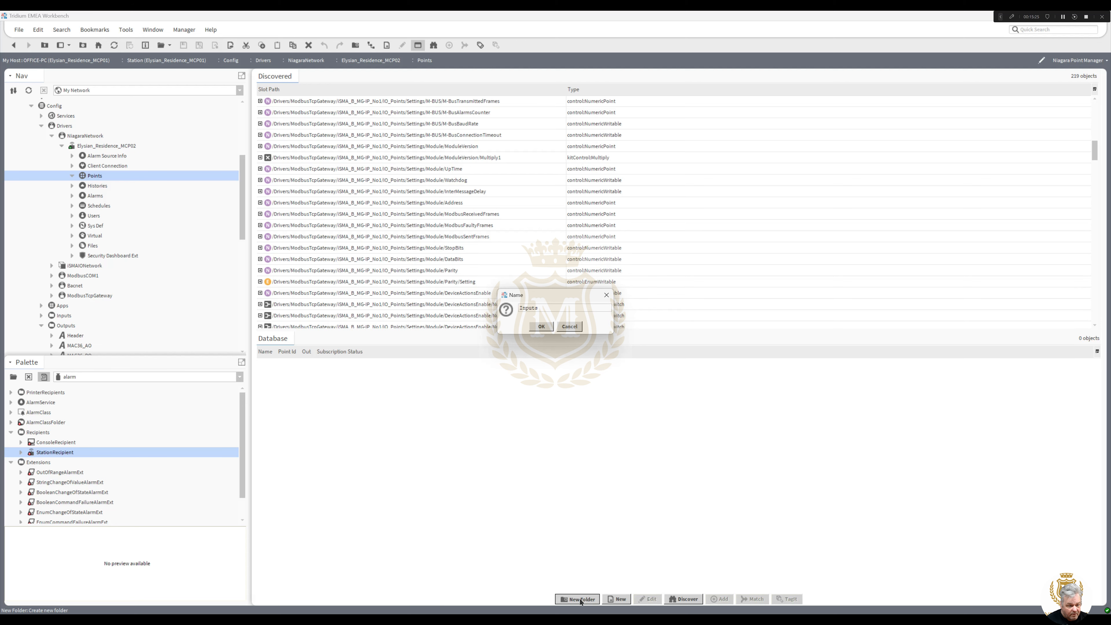
pyautogui.click(541, 327)
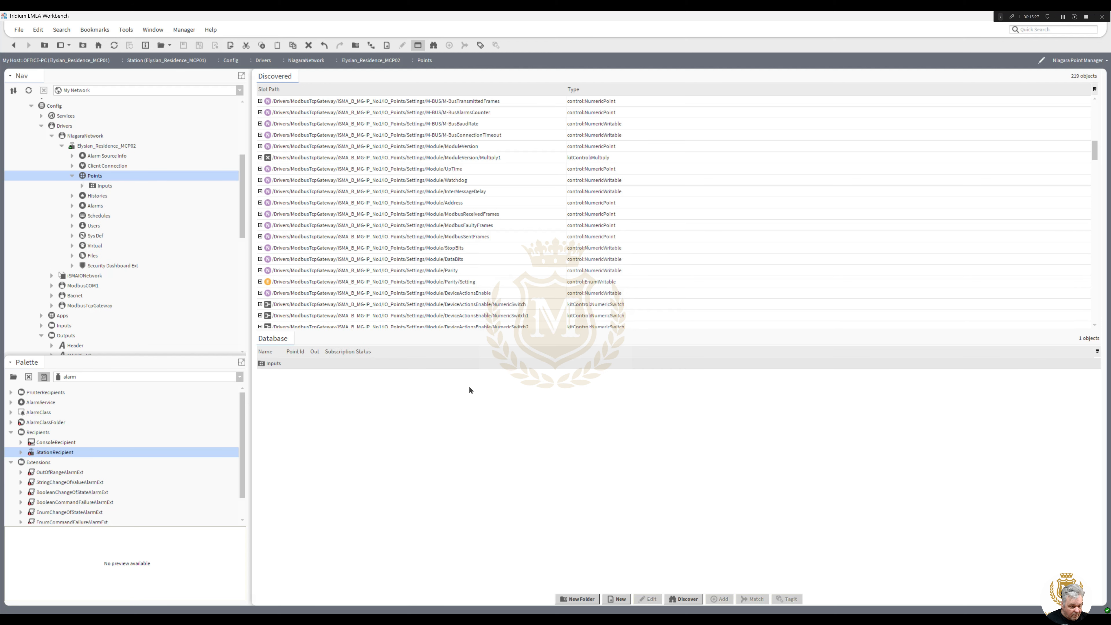
pyautogui.click(589, 603)
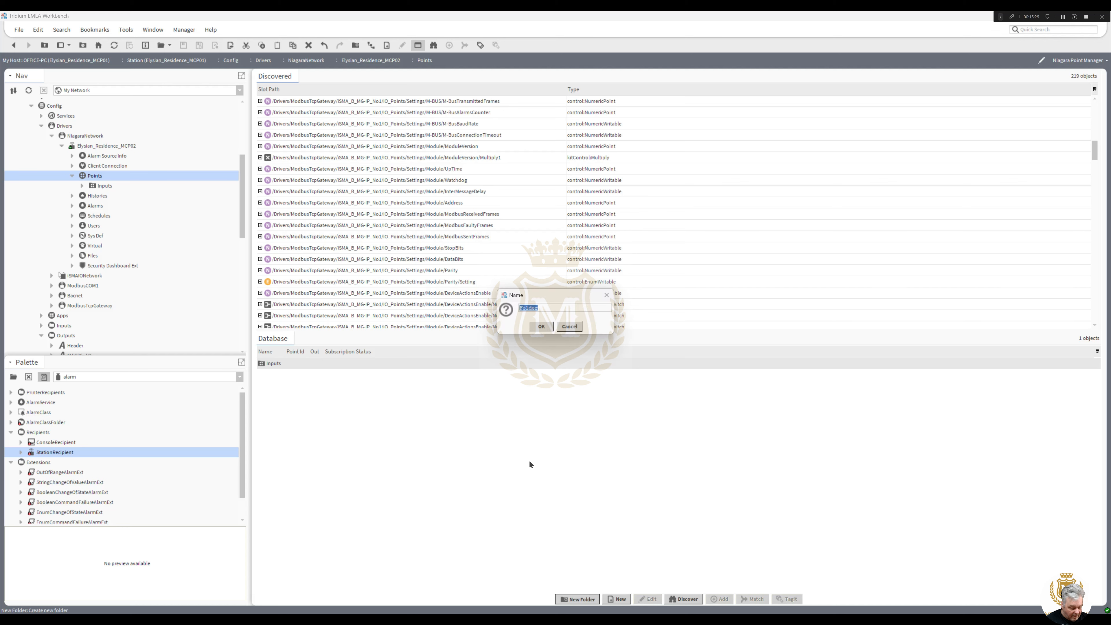
pyautogui.write('Ou')
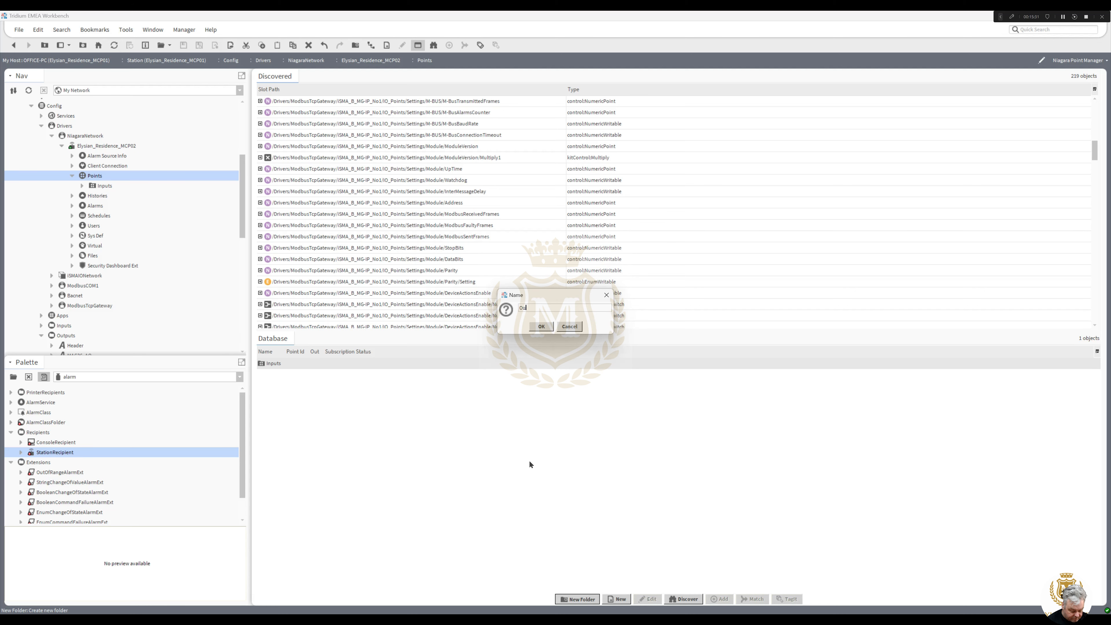
pyautogui.write('tputs')
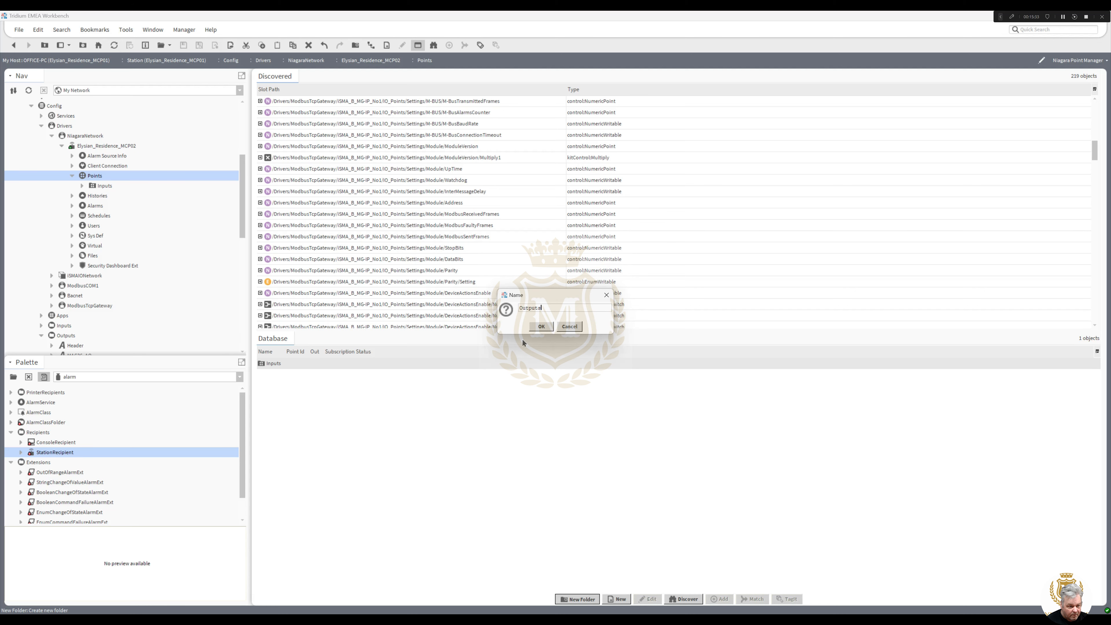
pyautogui.click(542, 326)
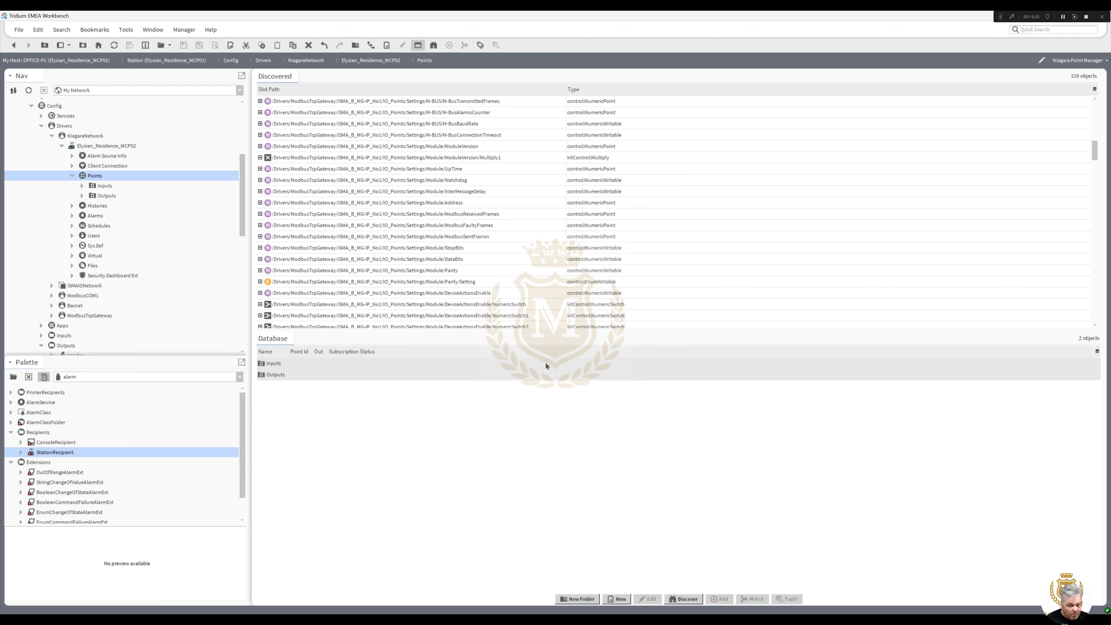
# Create a points folder named Block_C_MCWS for the discovered Block_C_MCWS_Meter logic points.
pyautogui.moveTo(1099, 163); pyautogui.dragTo(1097, 221)
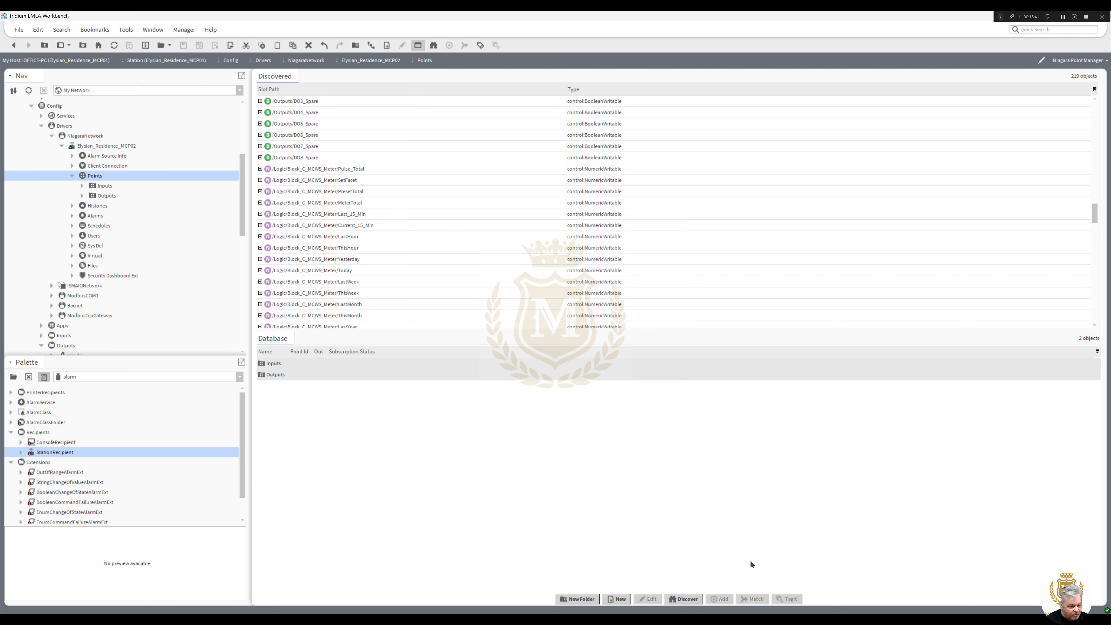
pyautogui.click(590, 601)
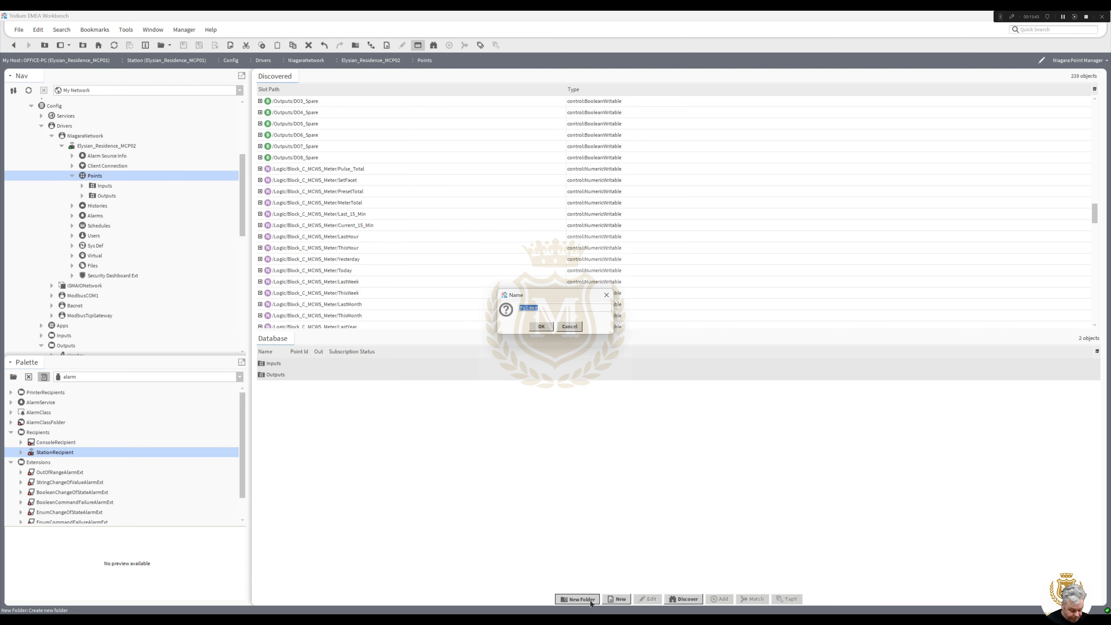
pyautogui.write('Block')
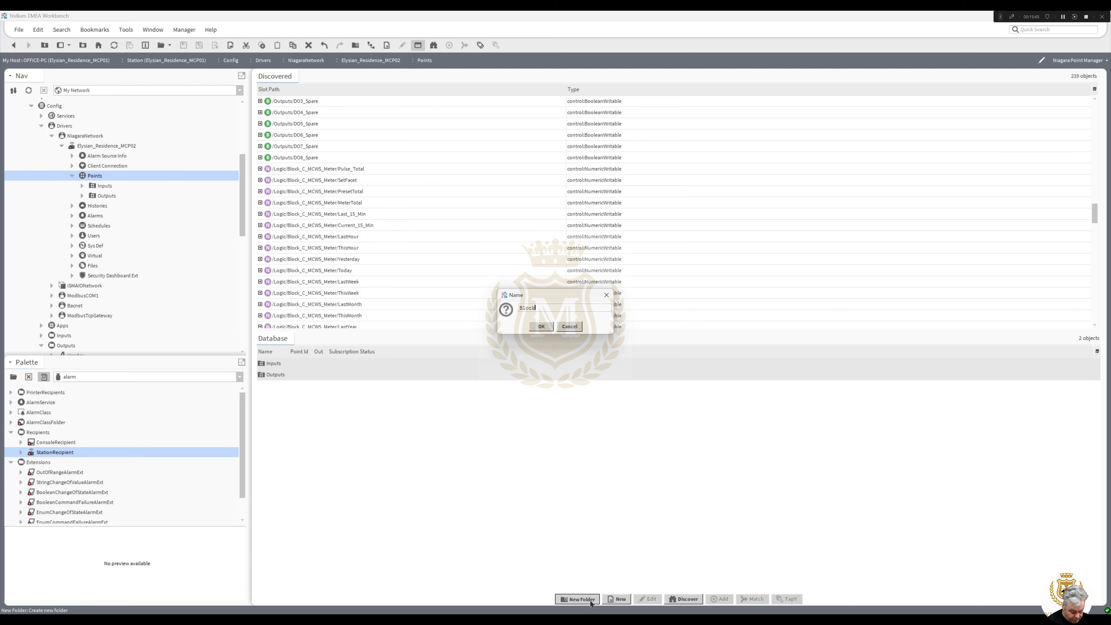
pyautogui.write('CMCWS')
pyautogui.click(538, 309)
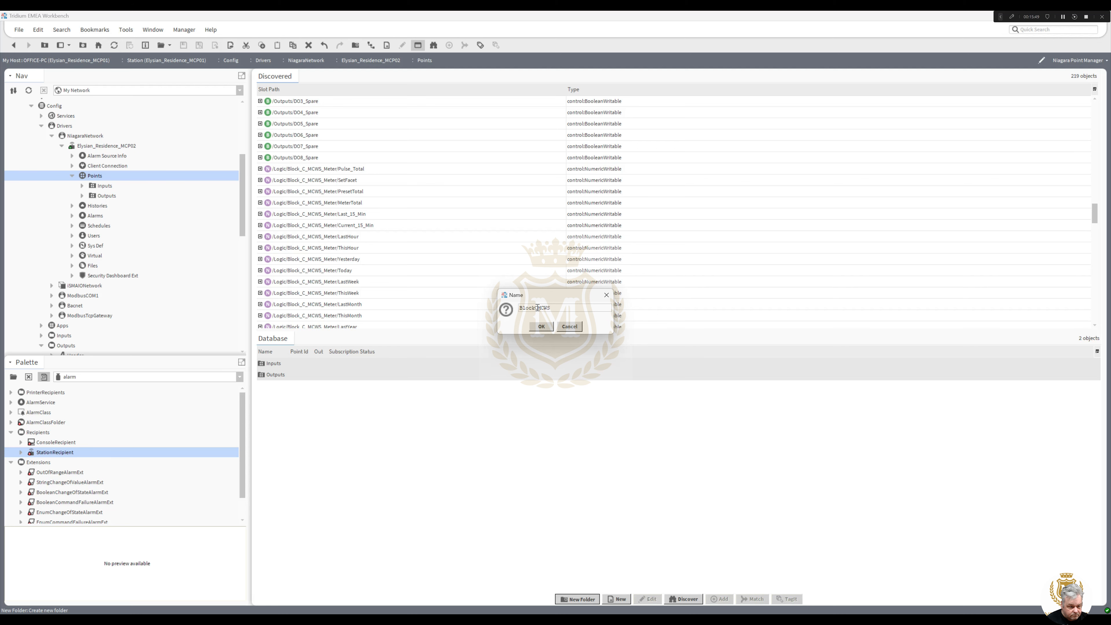
pyautogui.write('_C')
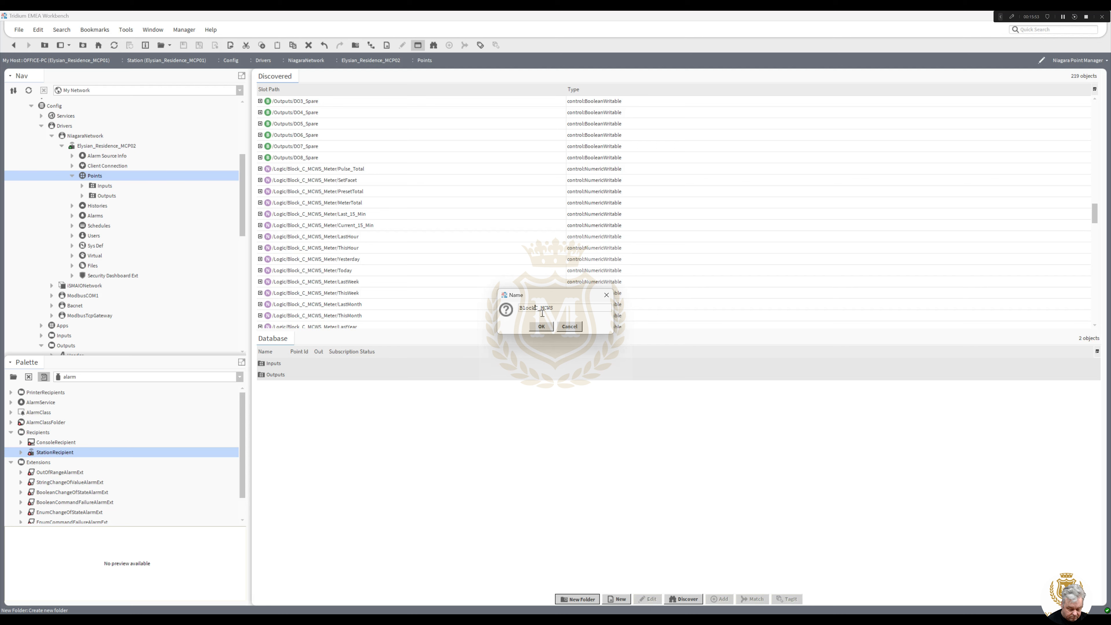
pyautogui.write('_')
pyautogui.click(542, 326)
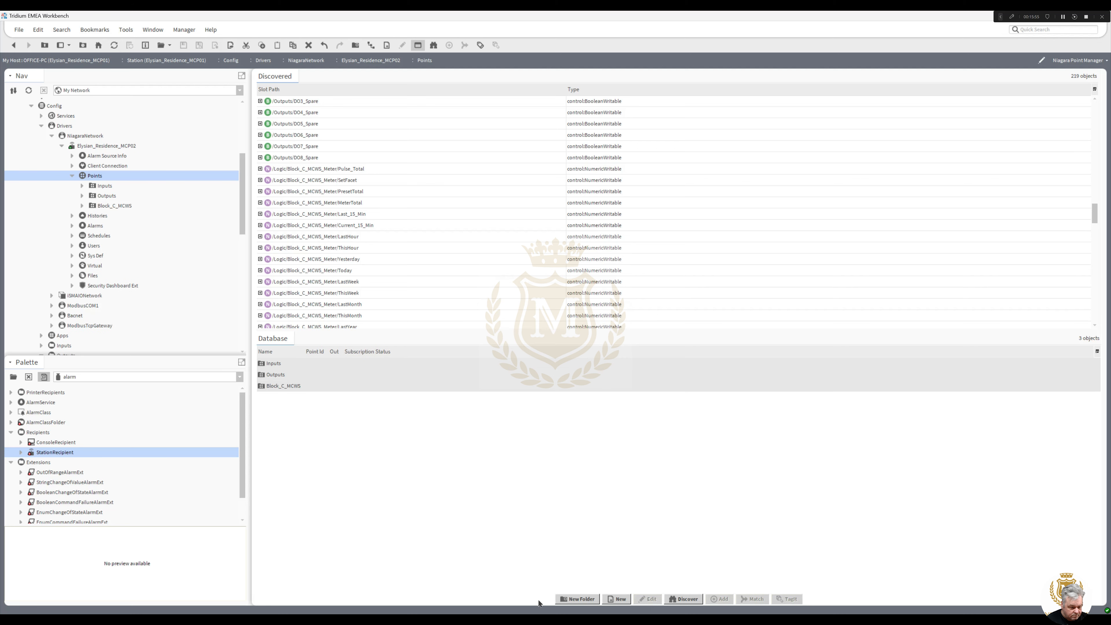
# Add another points folder named Block_C_BCWS under the Elysian_Residence_MCP02 Points.
pyautogui.click(577, 600)
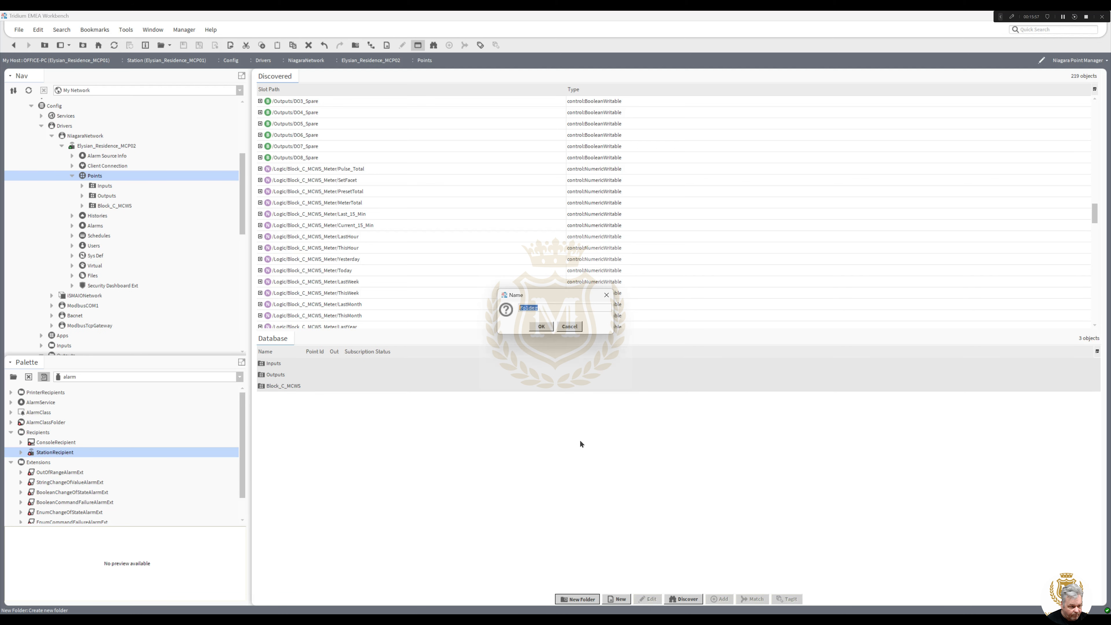
pyautogui.write('B')
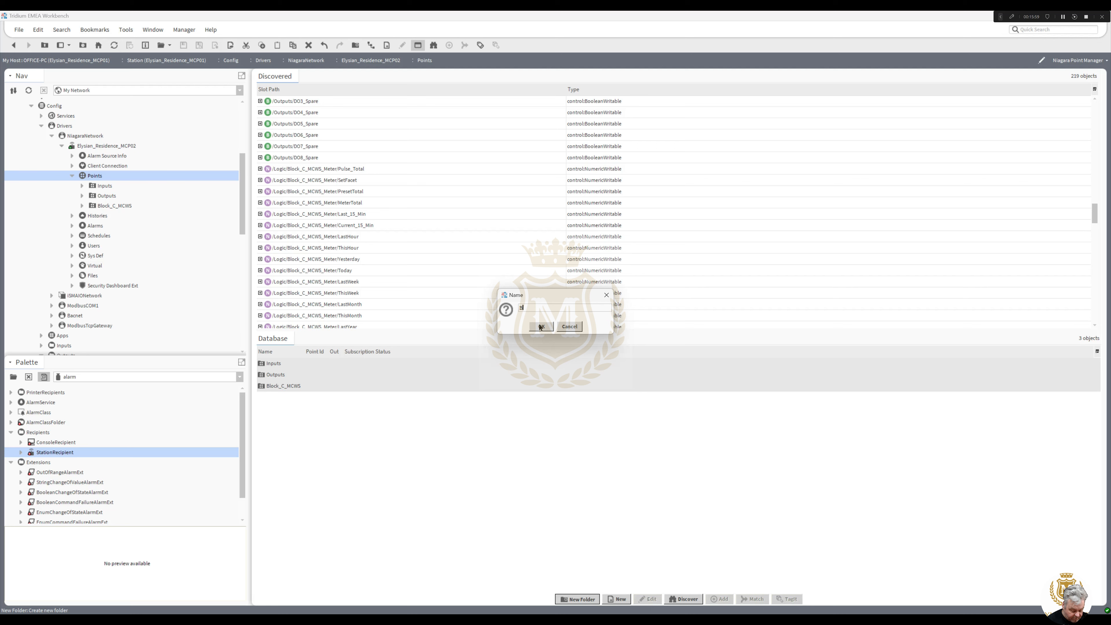
pyautogui.write('1ock_C_BCWS')
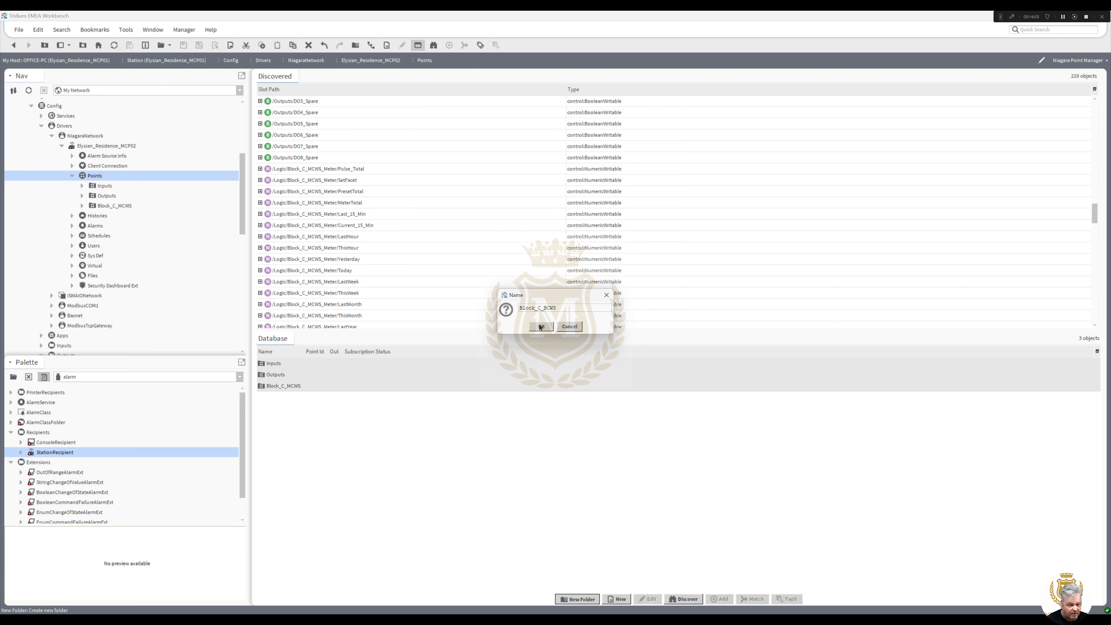
pyautogui.click(541, 327)
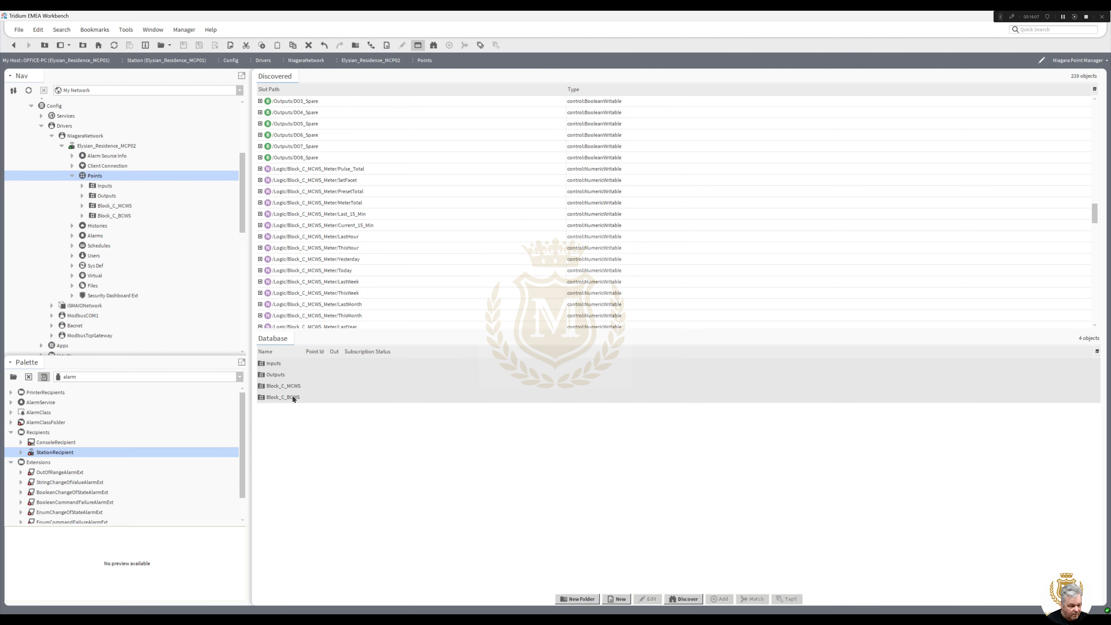
# Create a points folder named Block_C_Elec_Meter for the ElecMeter points at the end of the discovered list.
pyautogui.moveTo(1094, 215); pyautogui.dragTo(1105, 322)
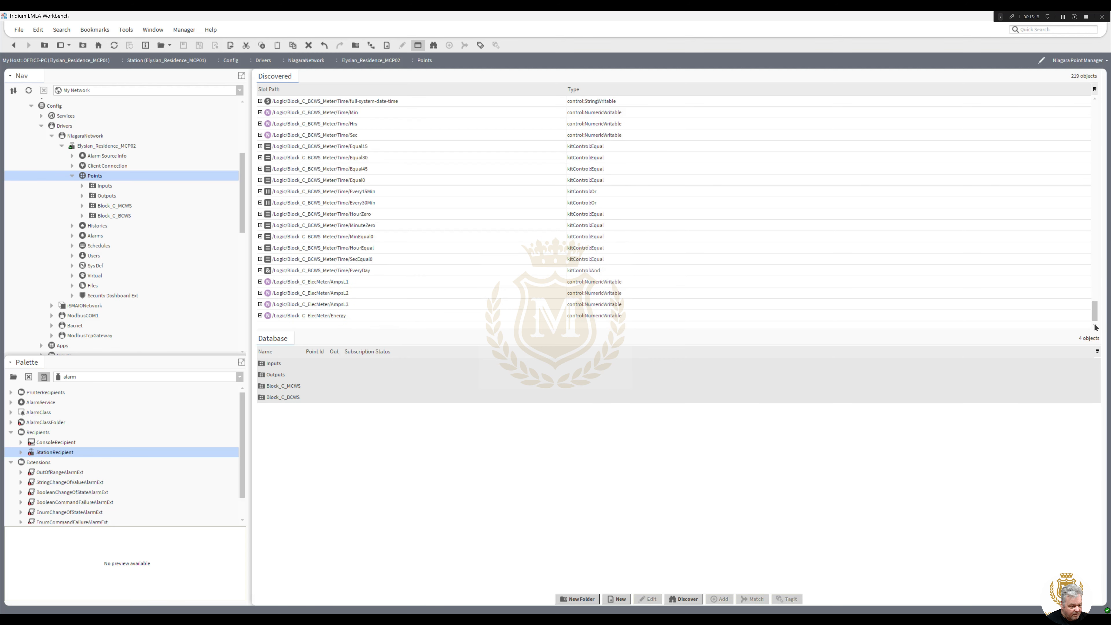
pyautogui.click(587, 599)
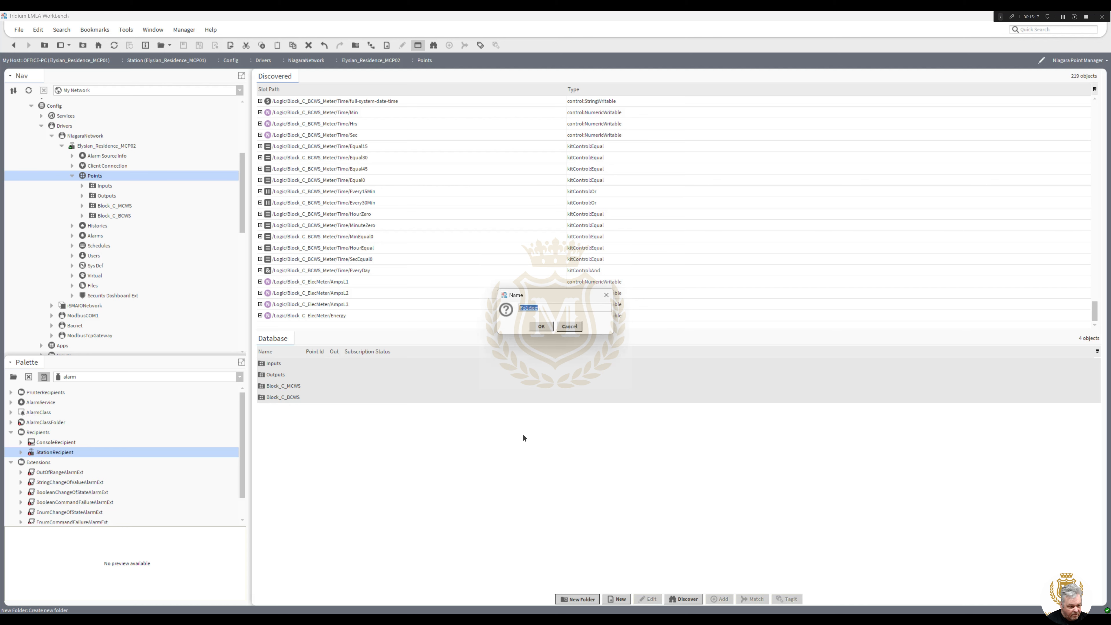
pyautogui.write('Bloc')
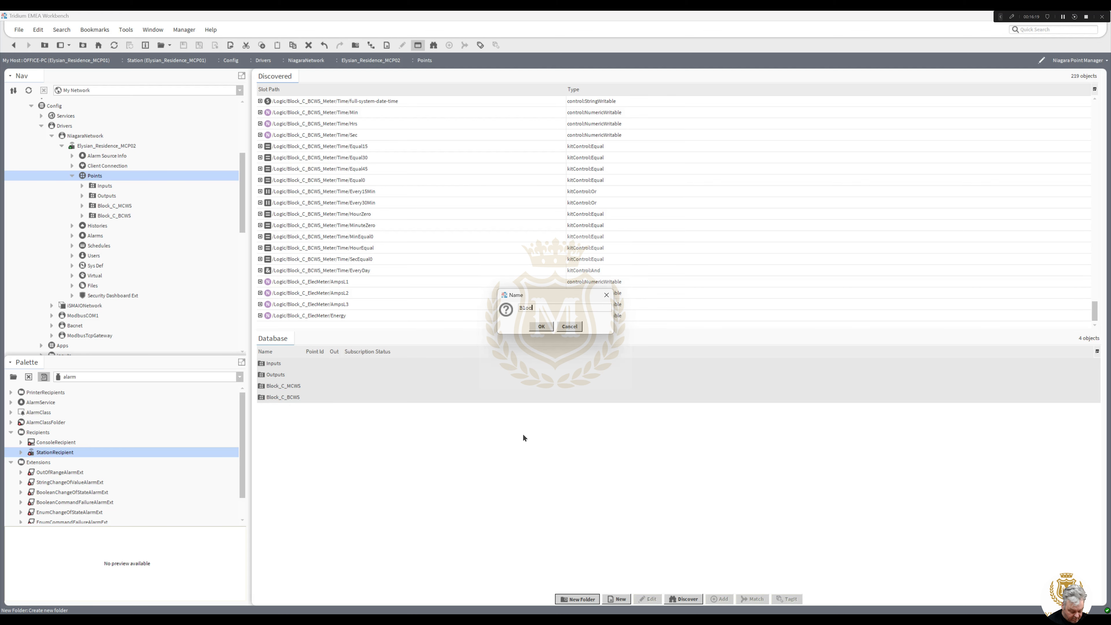
pyautogui.write('k_C_Elec_Meter')
pyautogui.click(541, 326)
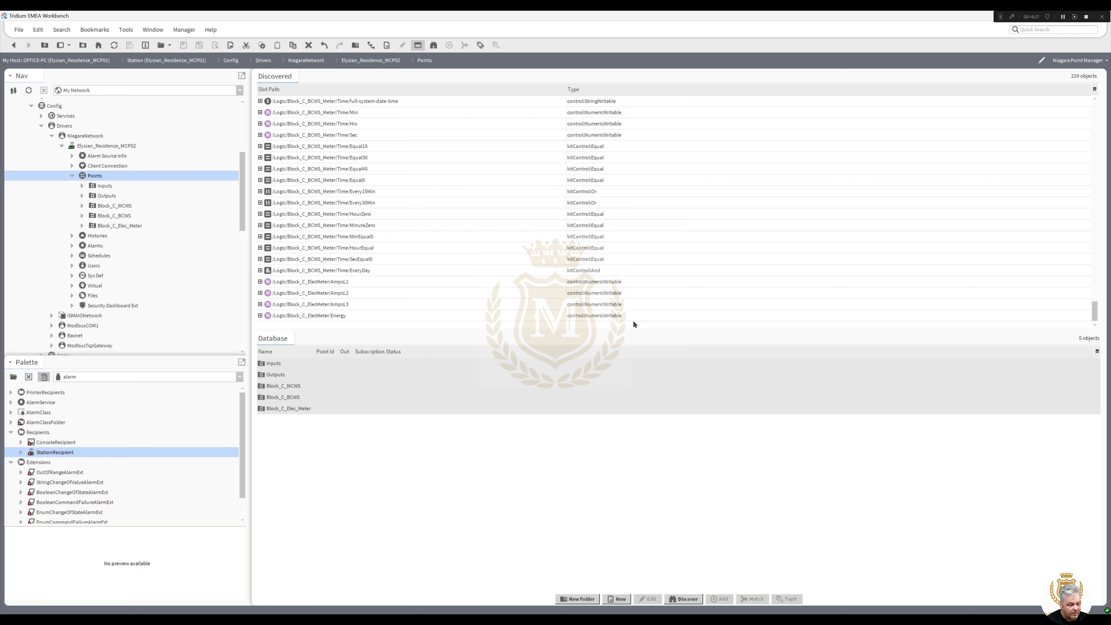
# Add the discovered input points from UI1_Block_C_CWS_Tank1 through DI3_Block_C_Fault_UPS to the points database.
pyautogui.moveTo(1098, 313); pyautogui.dragTo(1102, 177)
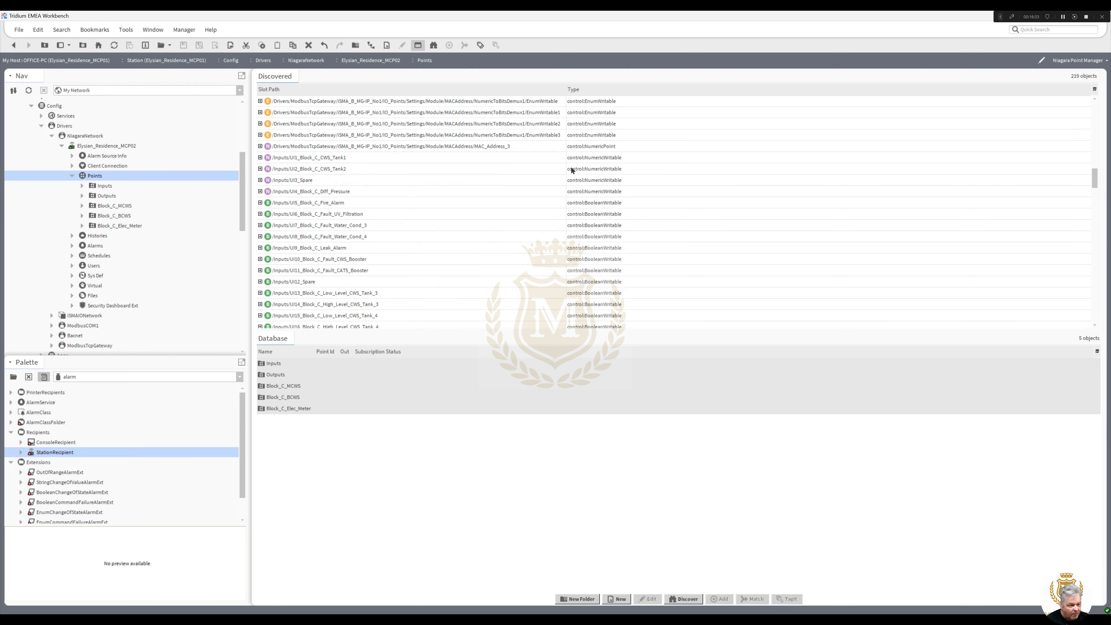
pyautogui.click(321, 159)
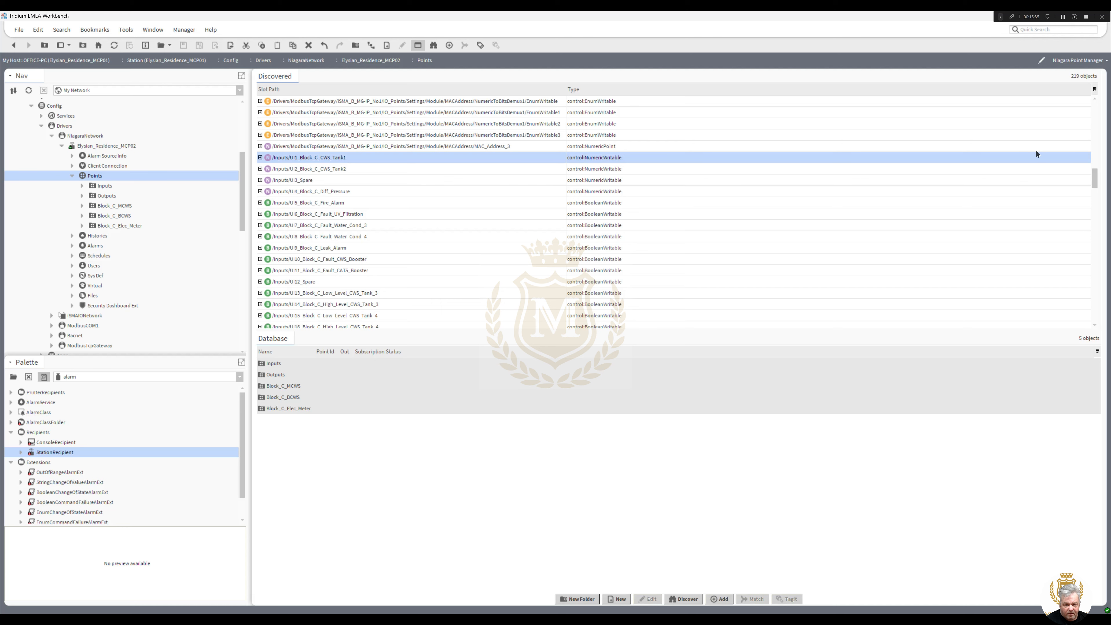
pyautogui.moveTo(1095, 184); pyautogui.dragTo(1096, 195)
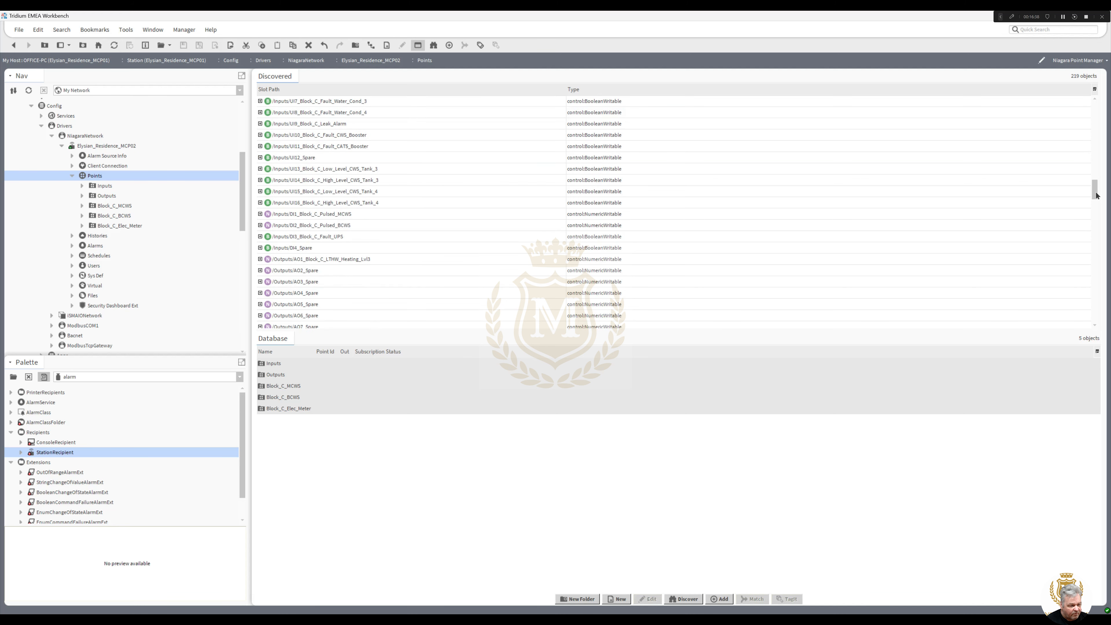
pyautogui.keyDown('shift'); pyautogui.click(303, 237); pyautogui.keyUp('shift')
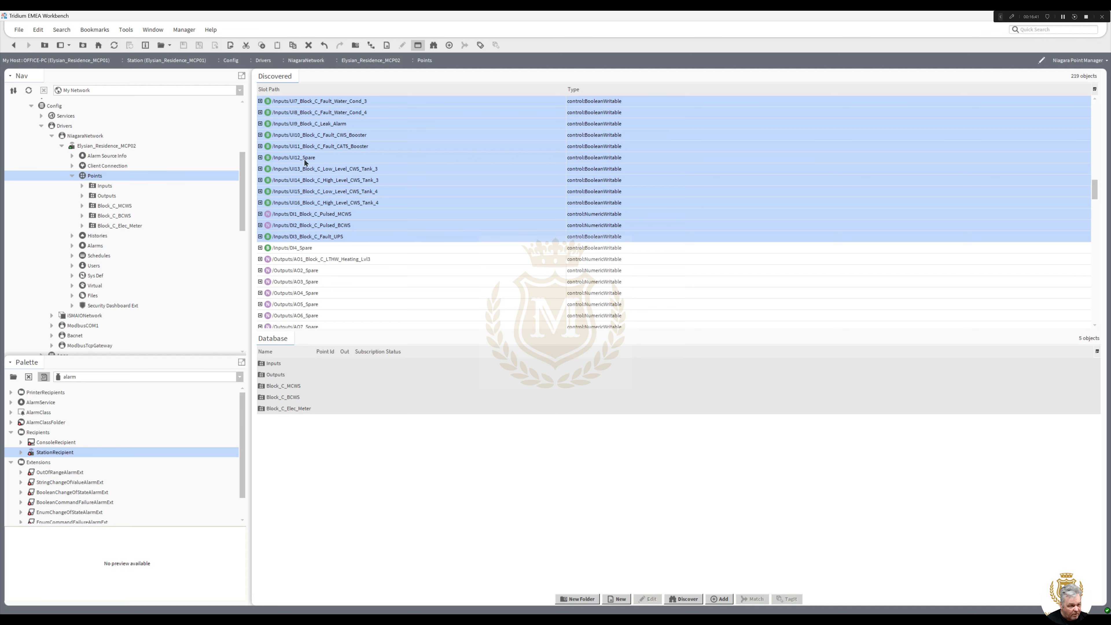
pyautogui.moveTo(307, 240); pyautogui.dragTo(415, 476)
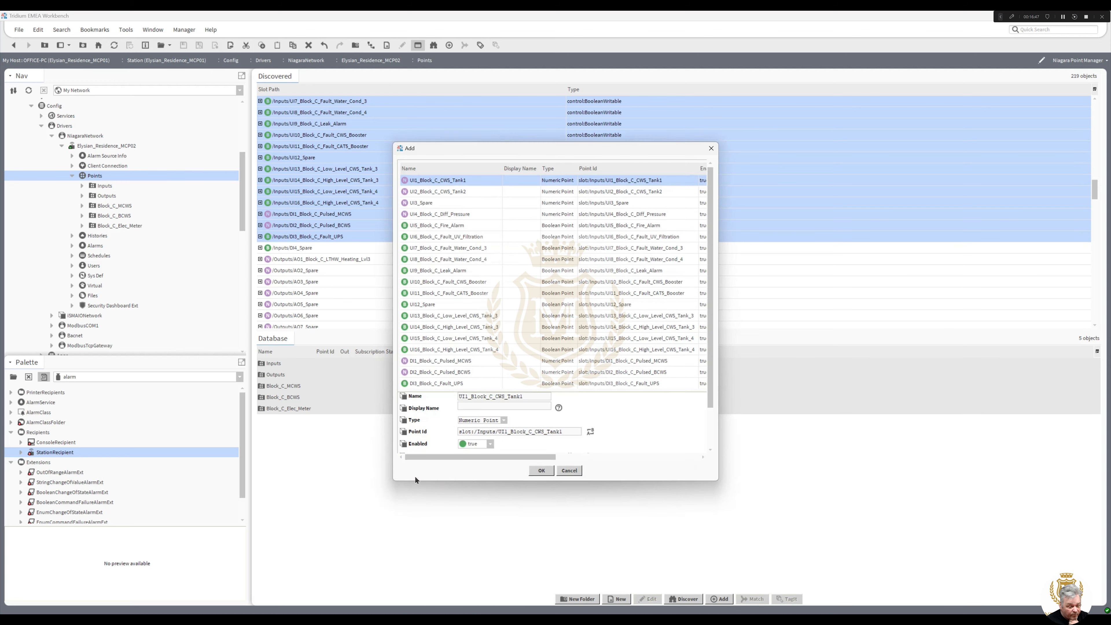
pyautogui.click(541, 470)
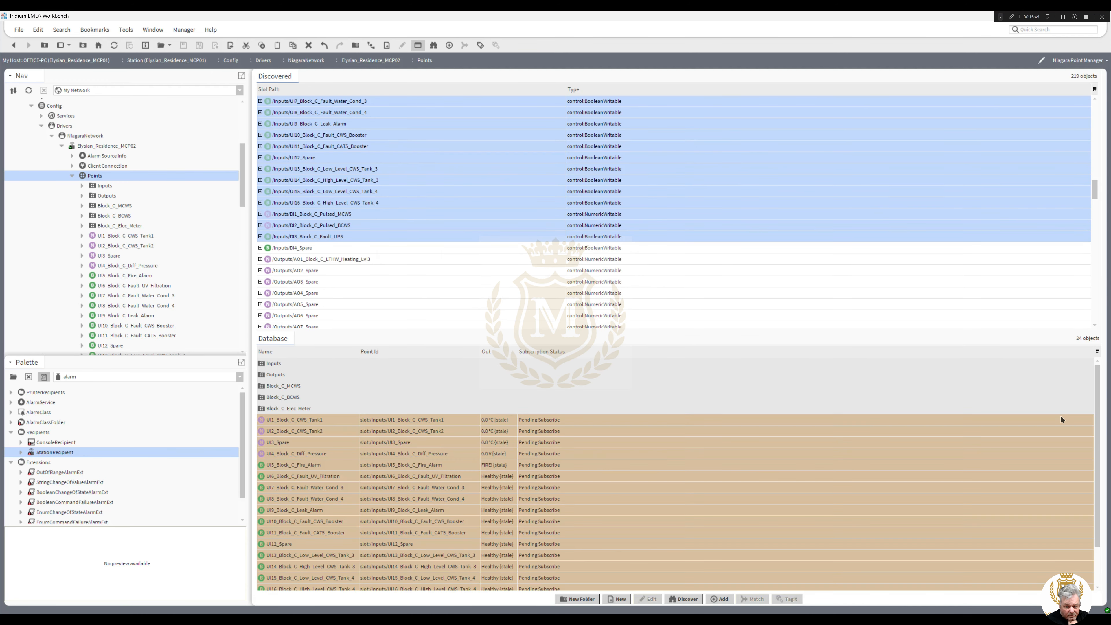
# Delete the UI3_Spare and UI12_Spare points from the database.
pyautogui.scroll(-2, 1095, 476)
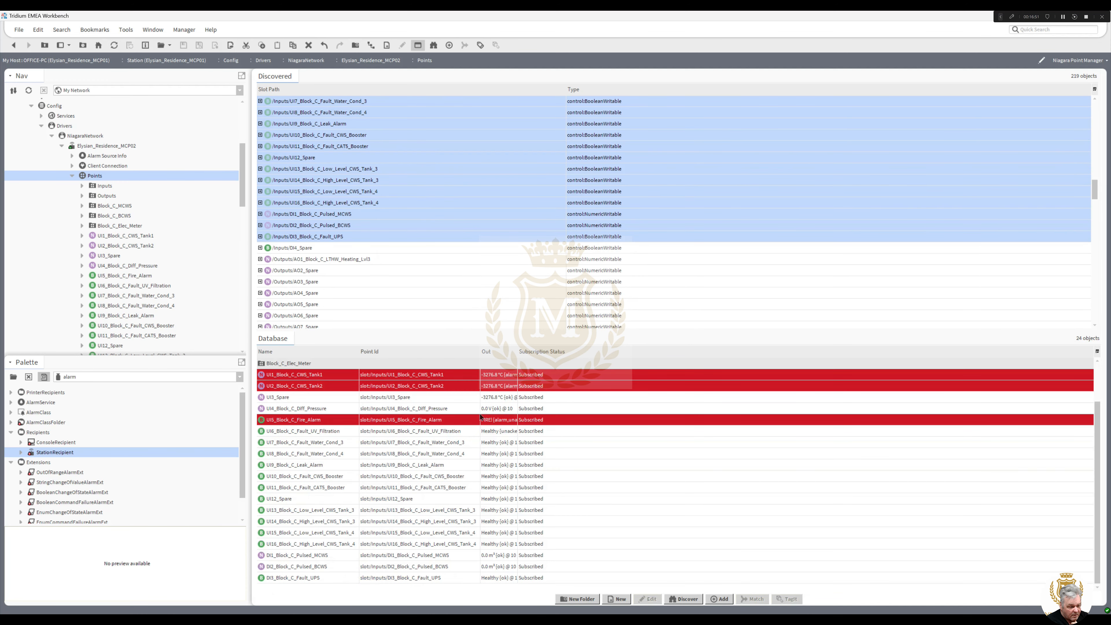
pyautogui.click(326, 396)
pyautogui.rightClick(325, 397)
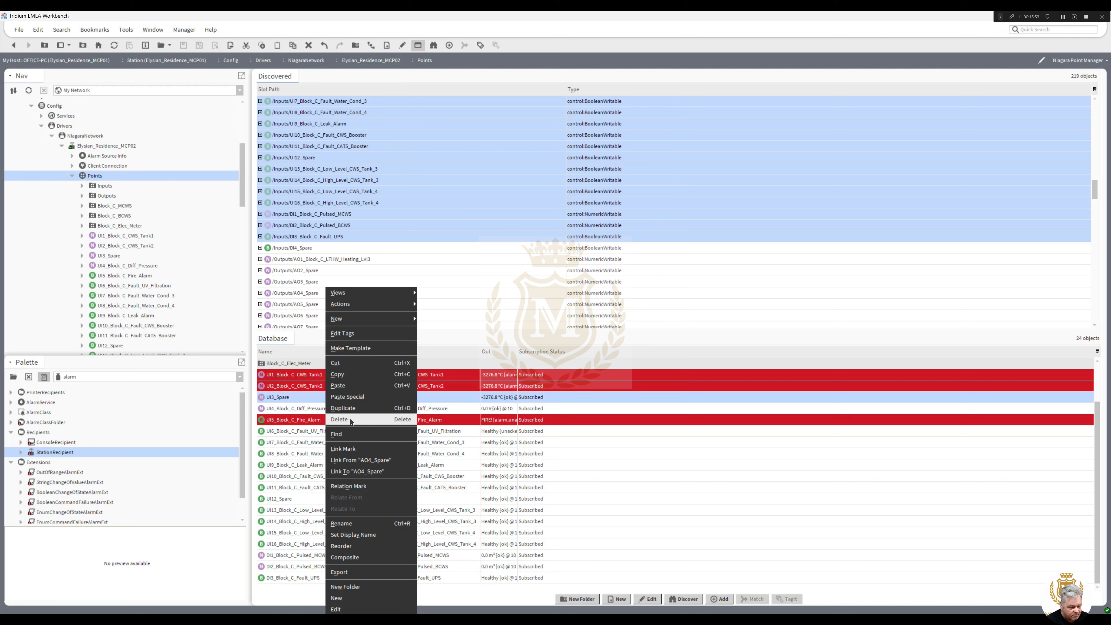
pyautogui.click(340, 420)
pyautogui.click(294, 499)
pyautogui.rightClick(294, 500)
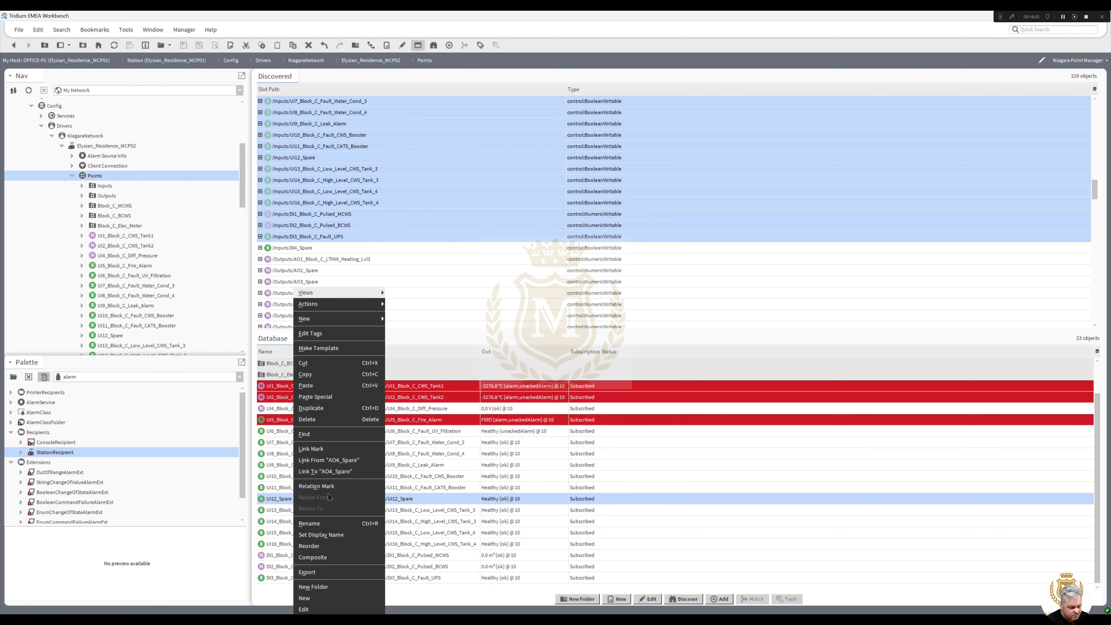
pyautogui.click(346, 421)
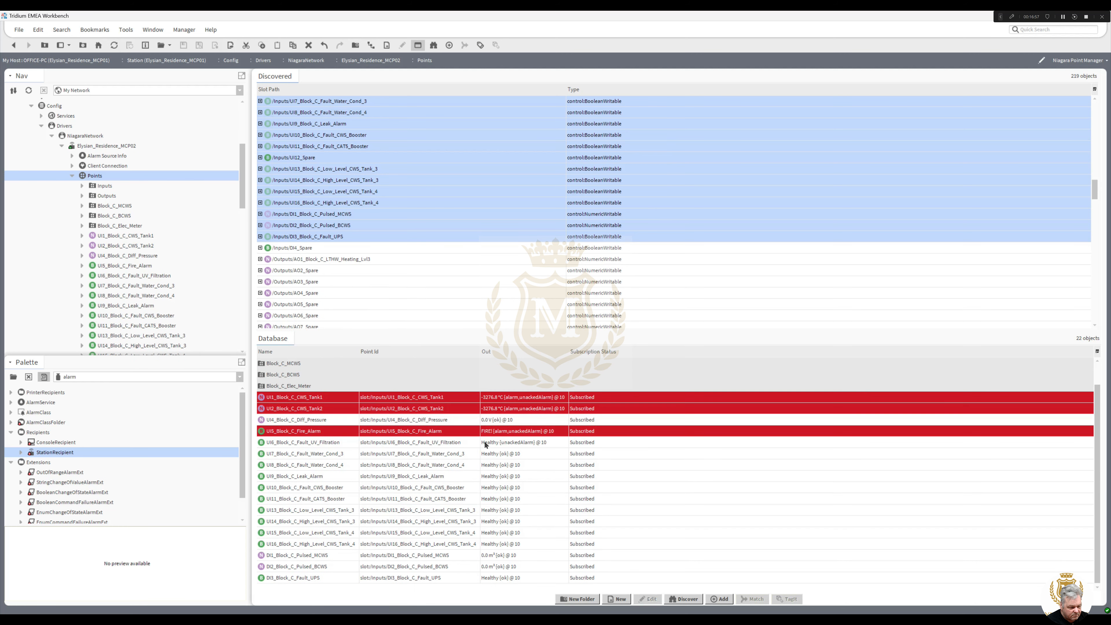
# Move all the remaining input points, UI1_Block_C_CWS_Tank1 through DI3_Block_C_Fault_UPS, into the Inputs folder.
pyautogui.click(340, 398)
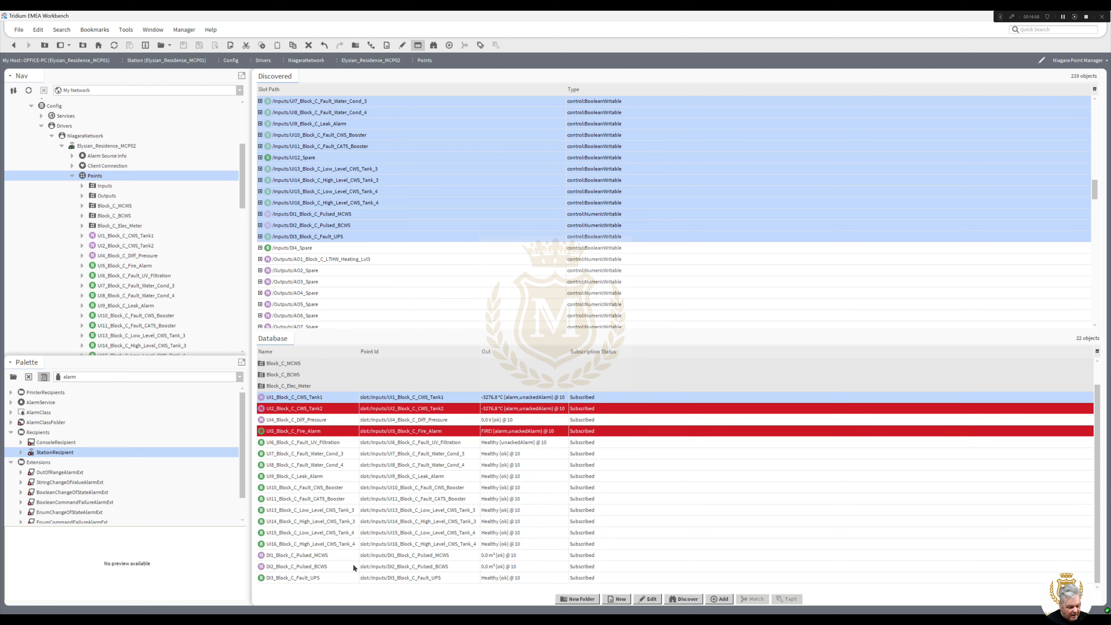
pyautogui.keyDown('shift'); pyautogui.click(323, 576); pyautogui.keyUp('shift')
pyautogui.rightClick(324, 577)
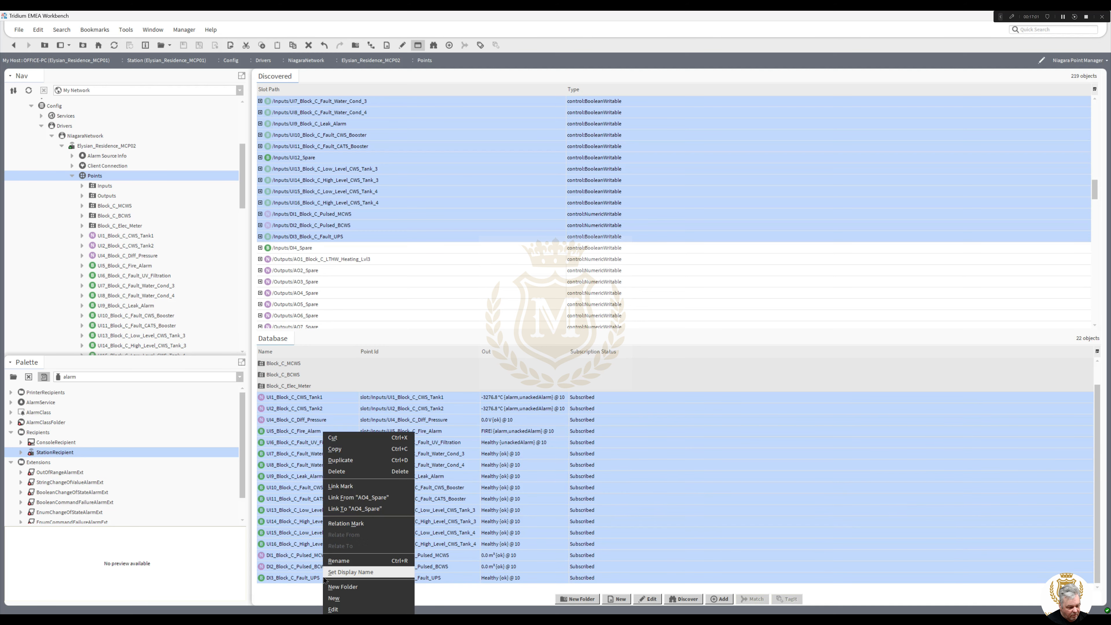
pyautogui.click(350, 443)
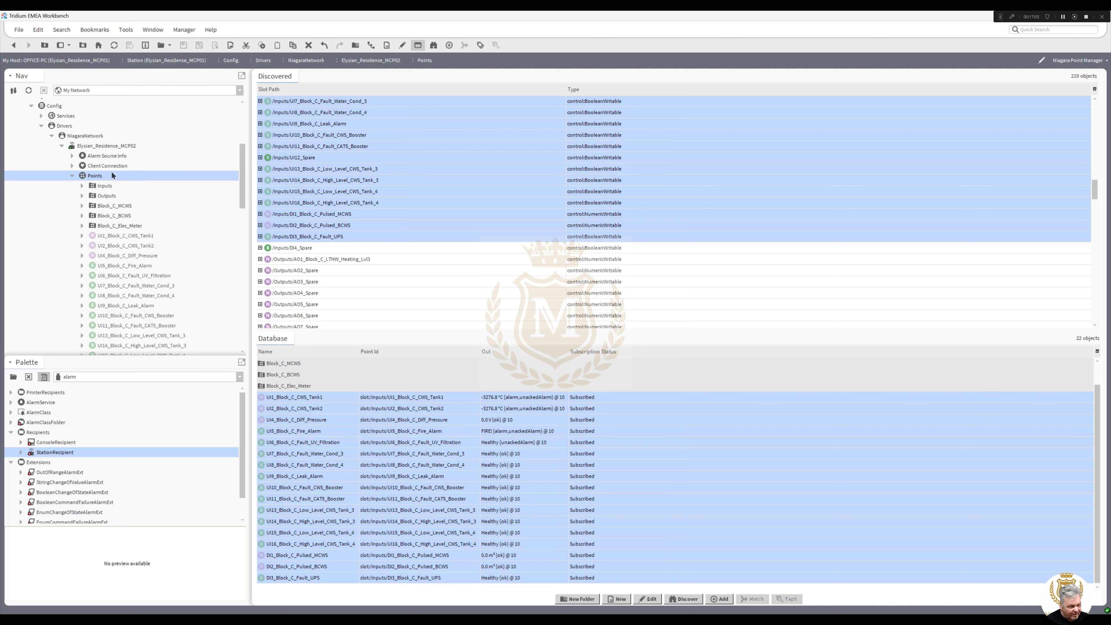
pyautogui.click(105, 189)
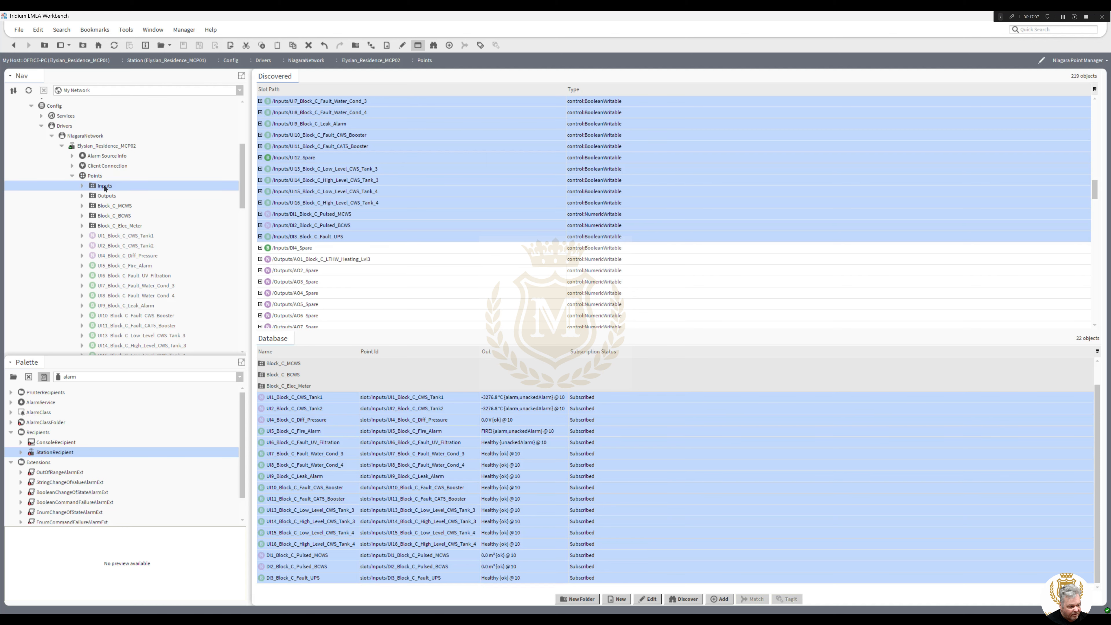
pyautogui.rightClick(106, 188)
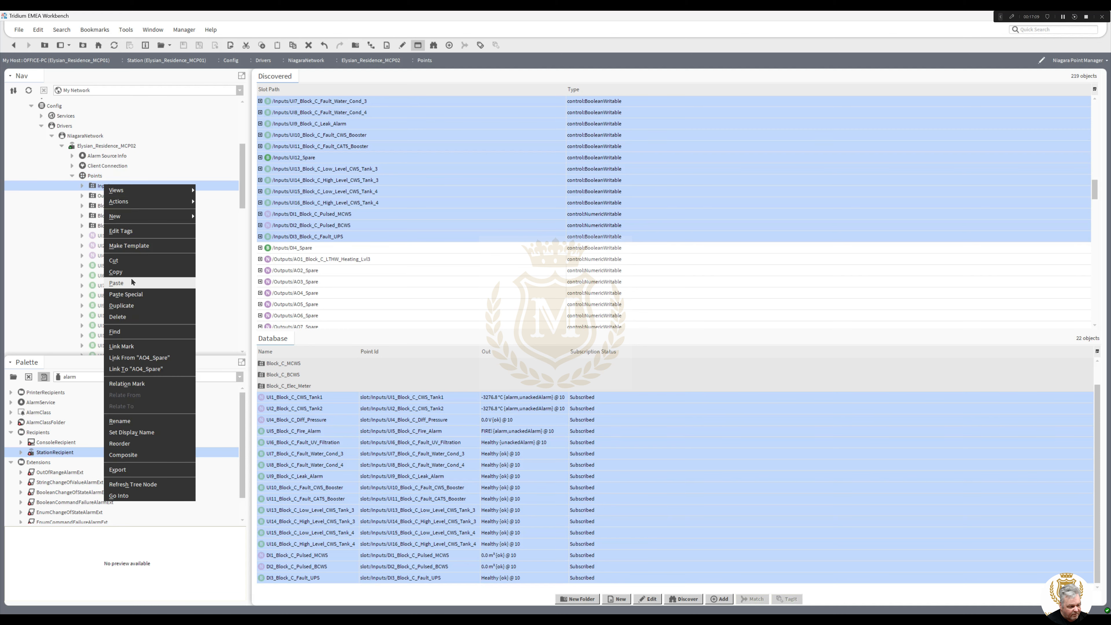
pyautogui.click(131, 279)
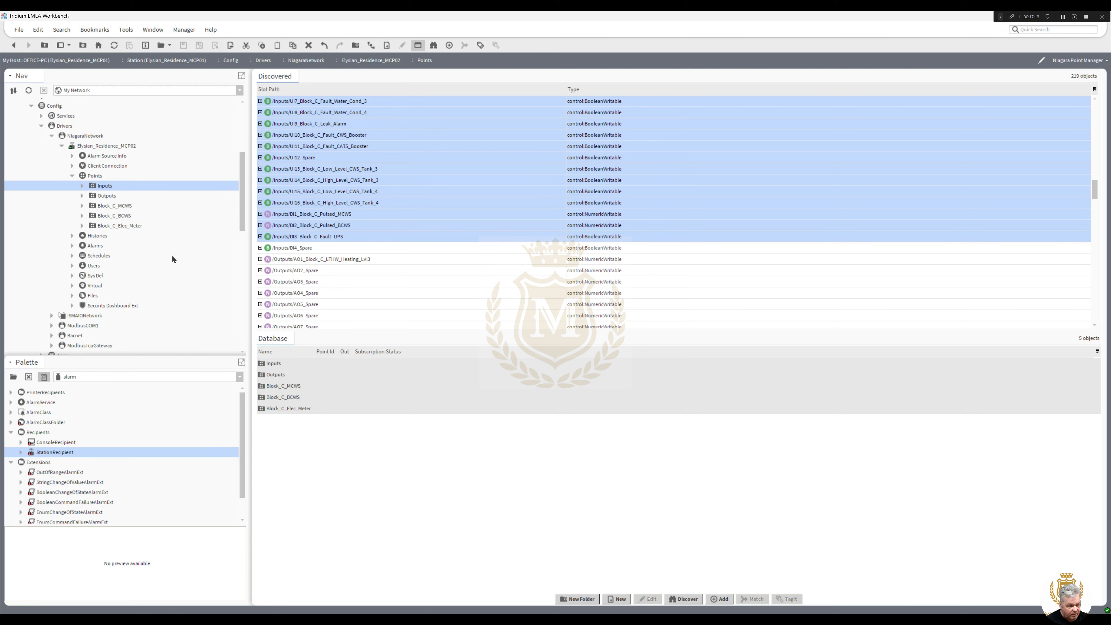
# Add the discovered output point AO1_Block_C_LTHW_Heating_Lvl3 to the database and move it into the Outputs folder.
pyautogui.click(307, 259)
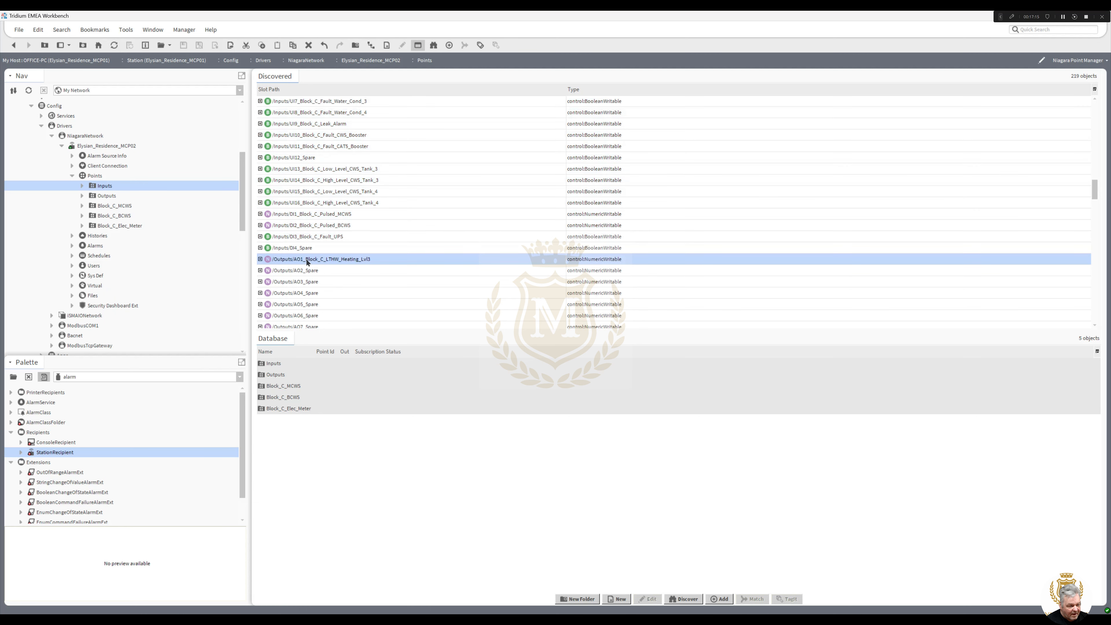
pyautogui.moveTo(307, 262); pyautogui.dragTo(442, 461)
pyautogui.click(538, 394)
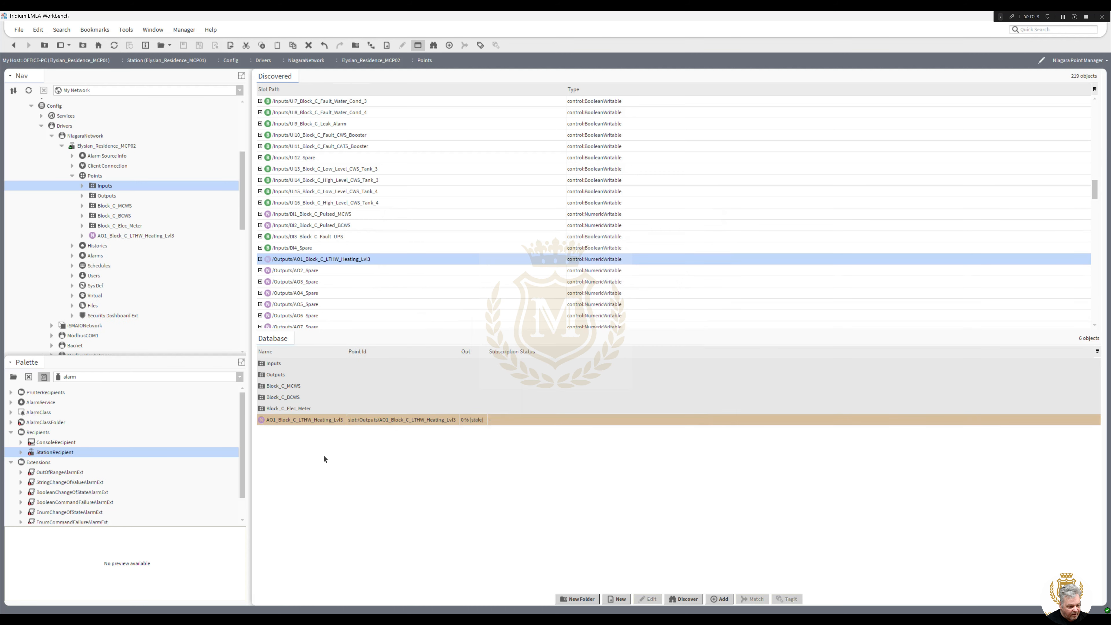
pyautogui.rightClick(324, 420)
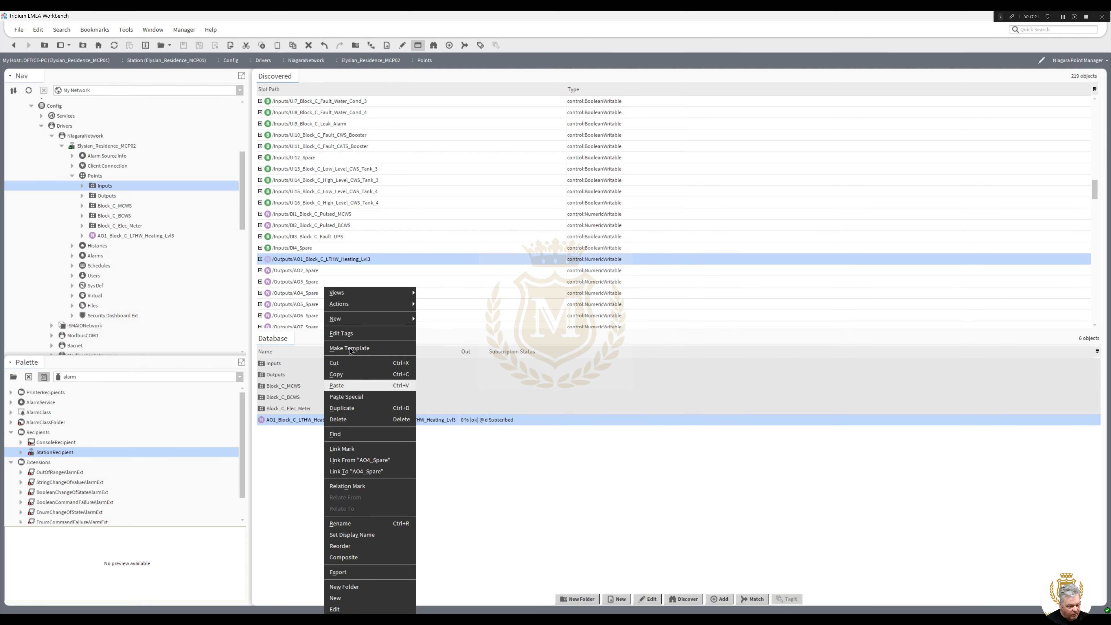
pyautogui.click(355, 373)
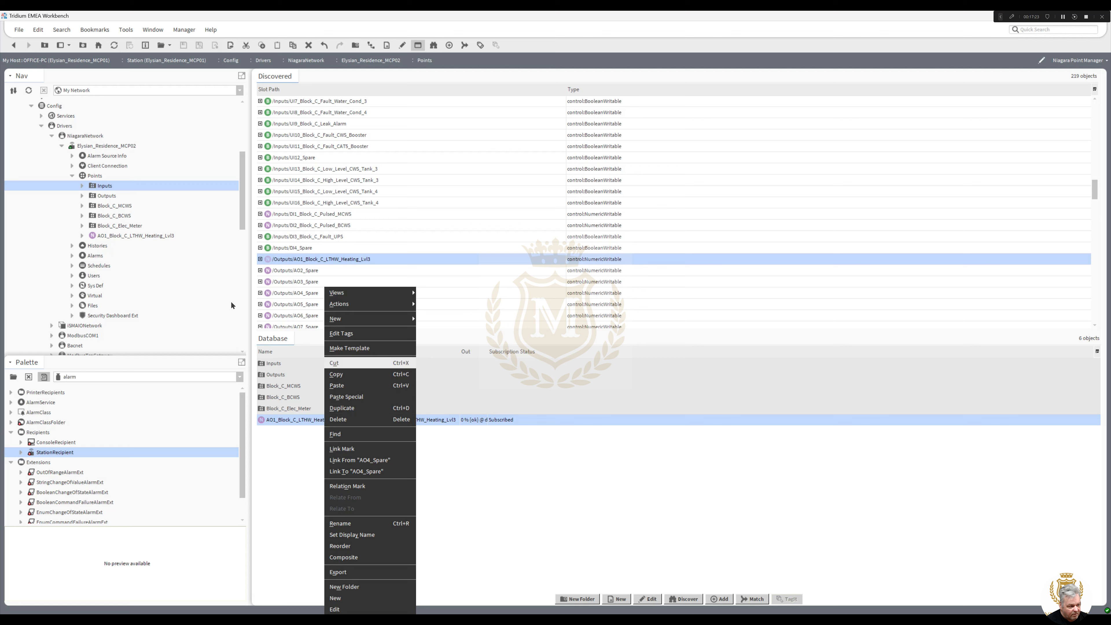
pyautogui.rightClick(108, 196)
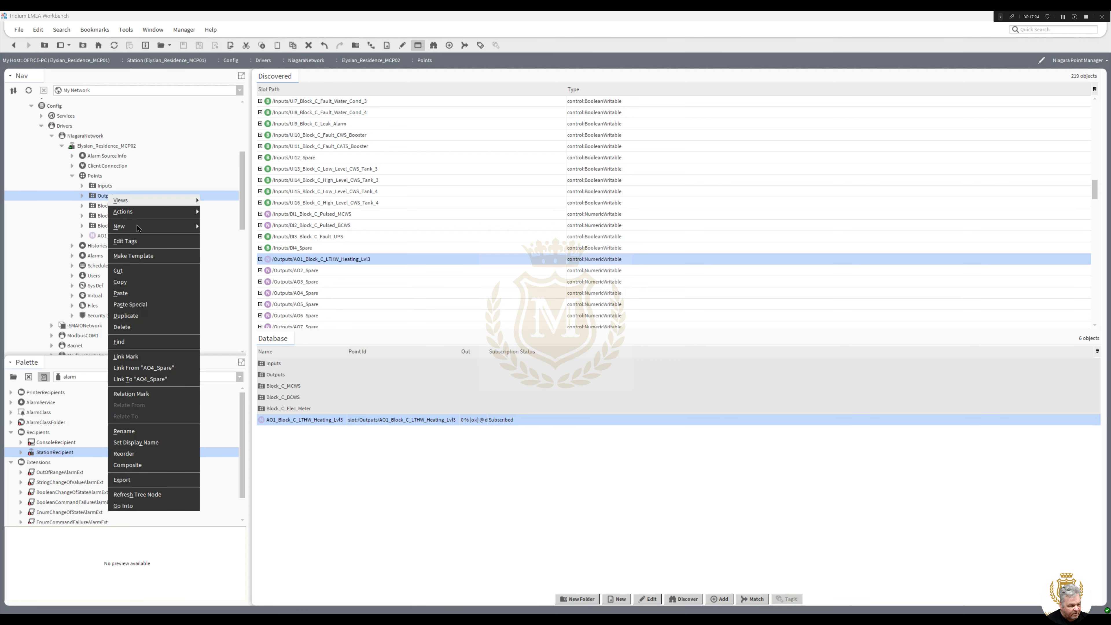
pyautogui.click(140, 291)
# Add the discovered Block_C_MCWS_Meter points from MeterTotal through ThisYear to the points database.
pyautogui.scroll(-7, 1096, 227)
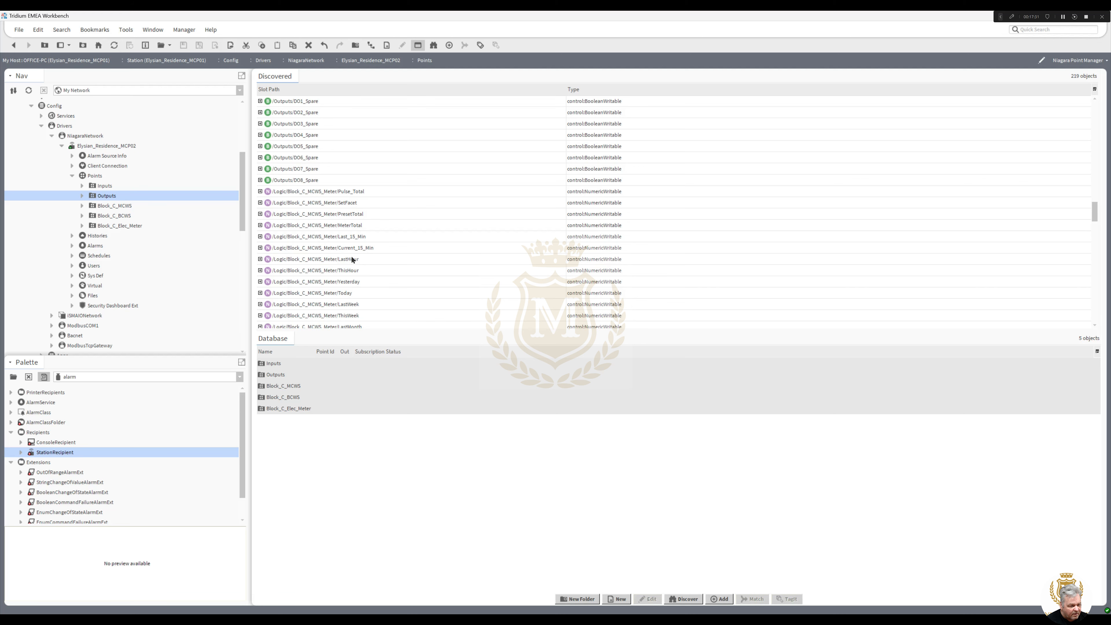
pyautogui.click(351, 225)
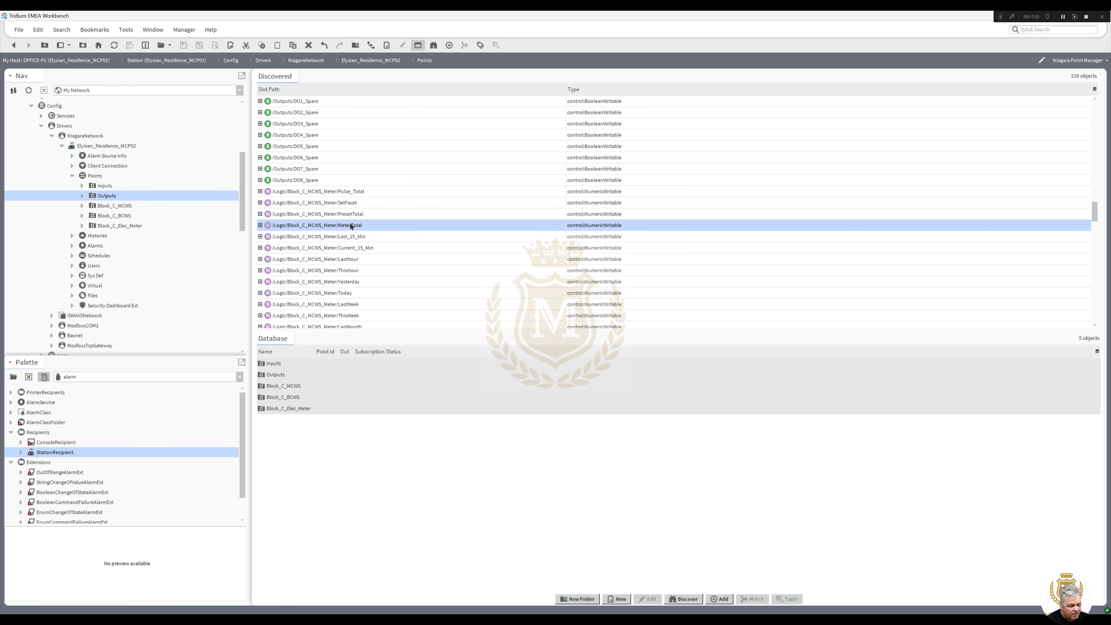
pyautogui.moveTo(1097, 218); pyautogui.dragTo(1098, 229)
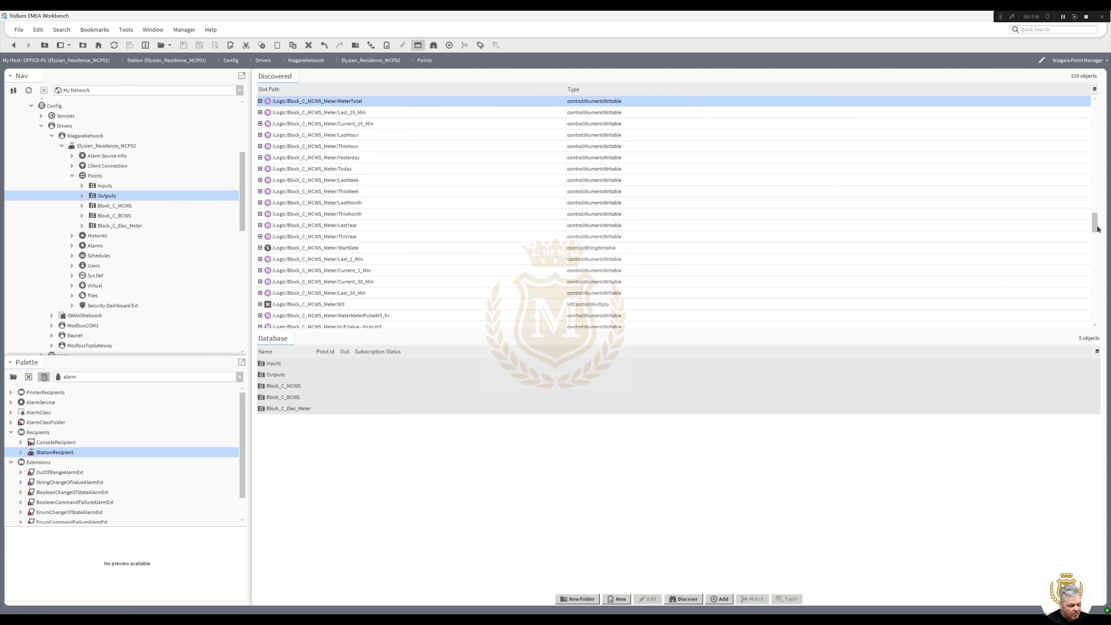
pyautogui.keyDown('shift'); pyautogui.click(328, 236); pyautogui.keyUp('shift')
pyautogui.moveTo(328, 237); pyautogui.dragTo(378, 434)
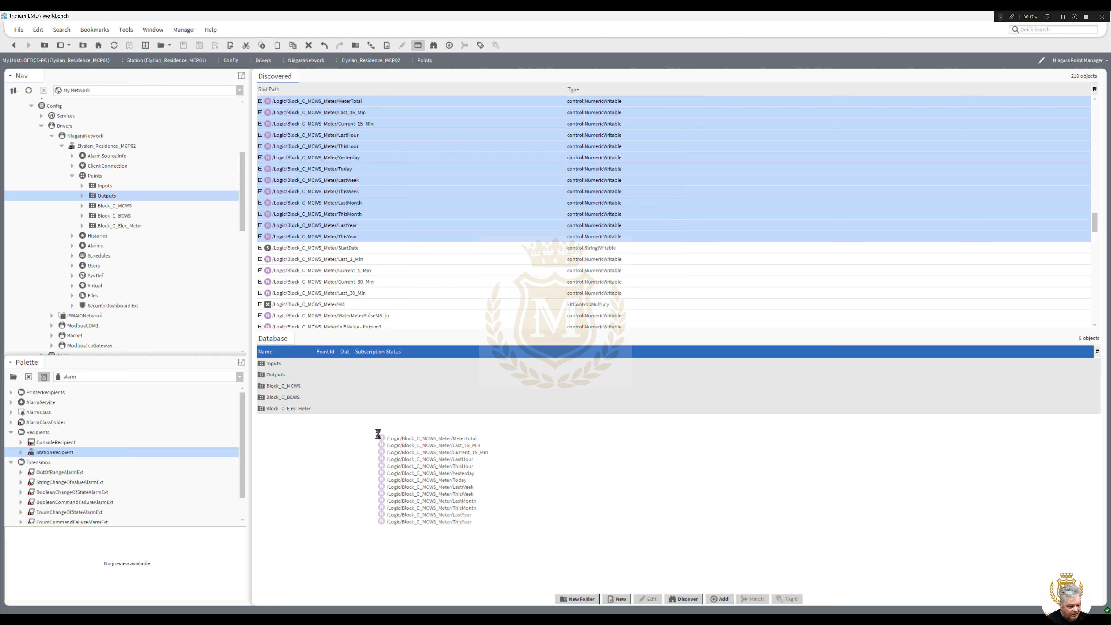
pyautogui.moveTo(378, 434); pyautogui.dragTo(378, 433)
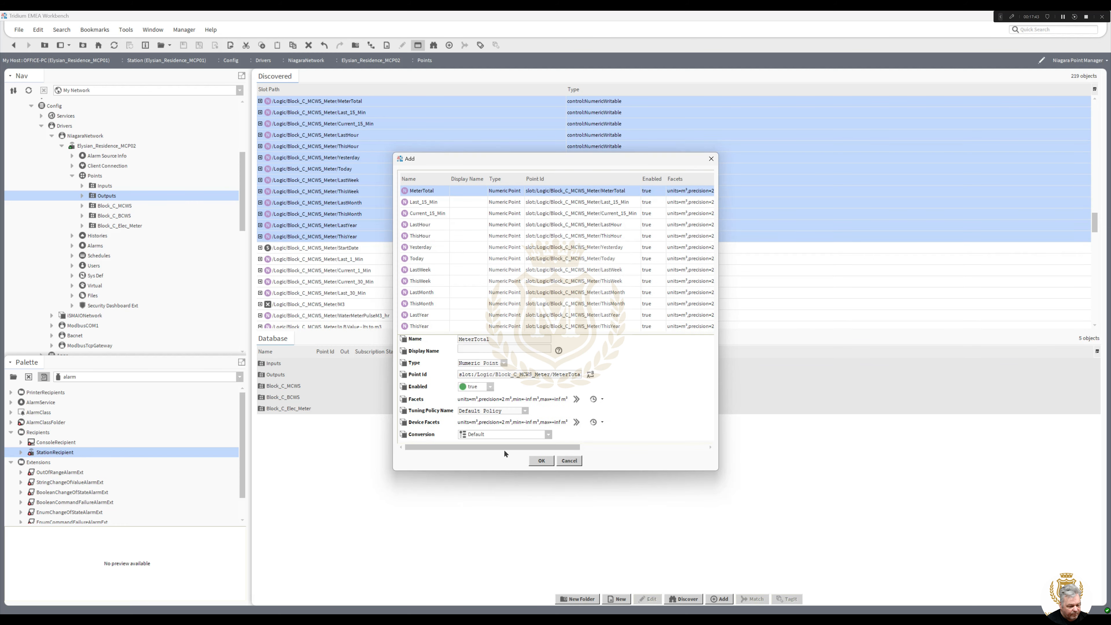
pyautogui.click(542, 461)
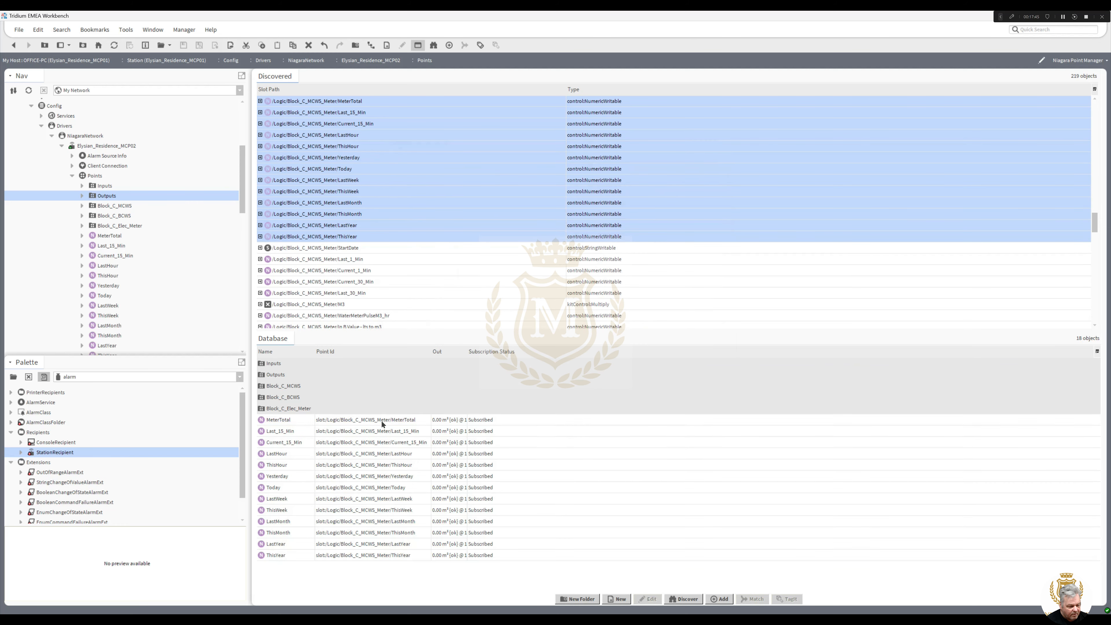
# Move the added MCWS meter points, MeterTotal through ThisYear, into the Block_C_MCWS folder.
pyautogui.click(381, 421)
pyautogui.keyDown('shift'); pyautogui.click(388, 555); pyautogui.keyUp('shift')
pyautogui.rightClick(388, 555)
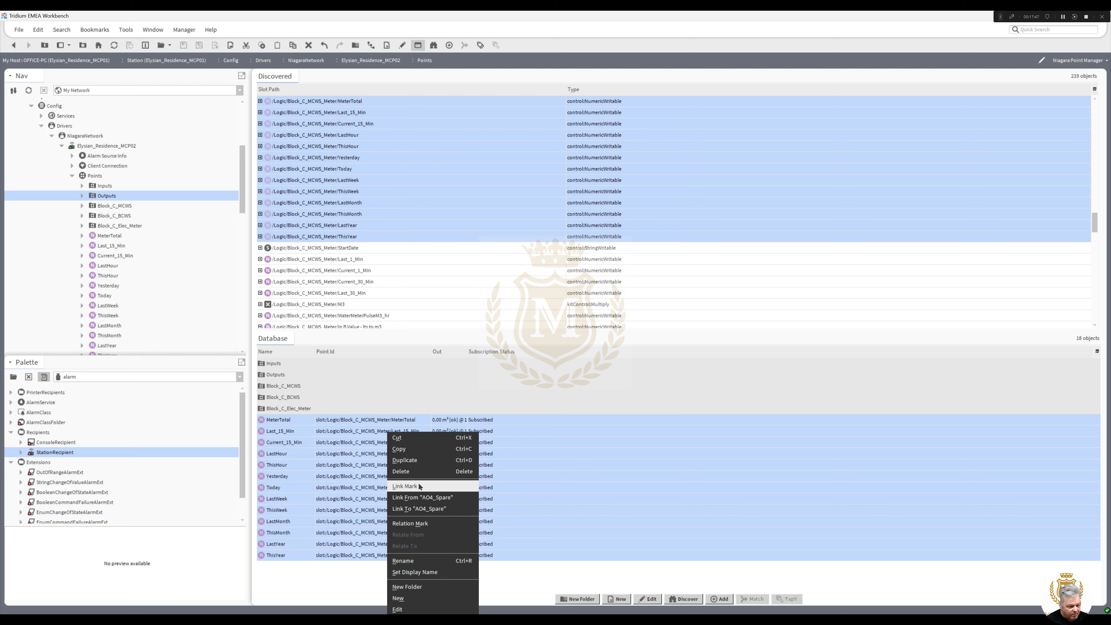
pyautogui.click(406, 437)
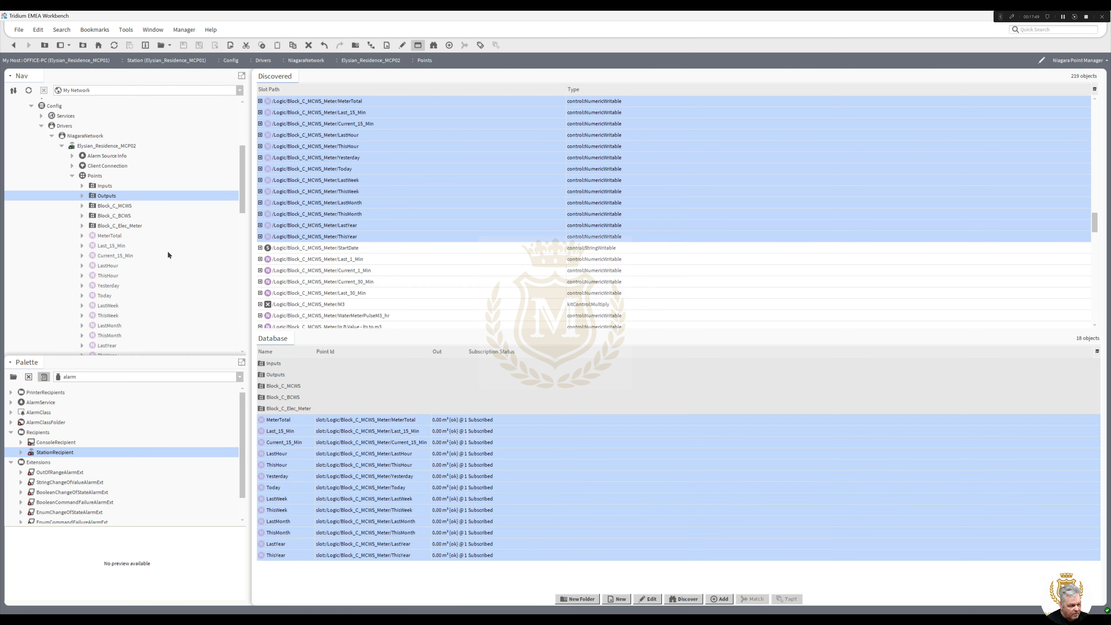
pyautogui.click(115, 208)
pyautogui.rightClick(115, 207)
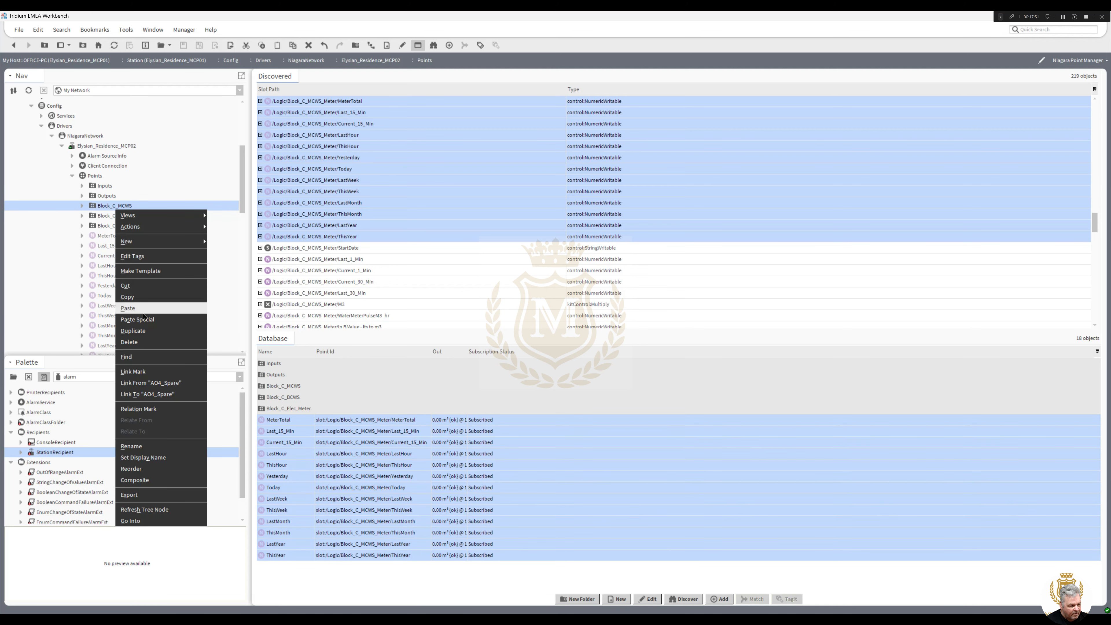
pyautogui.click(128, 308)
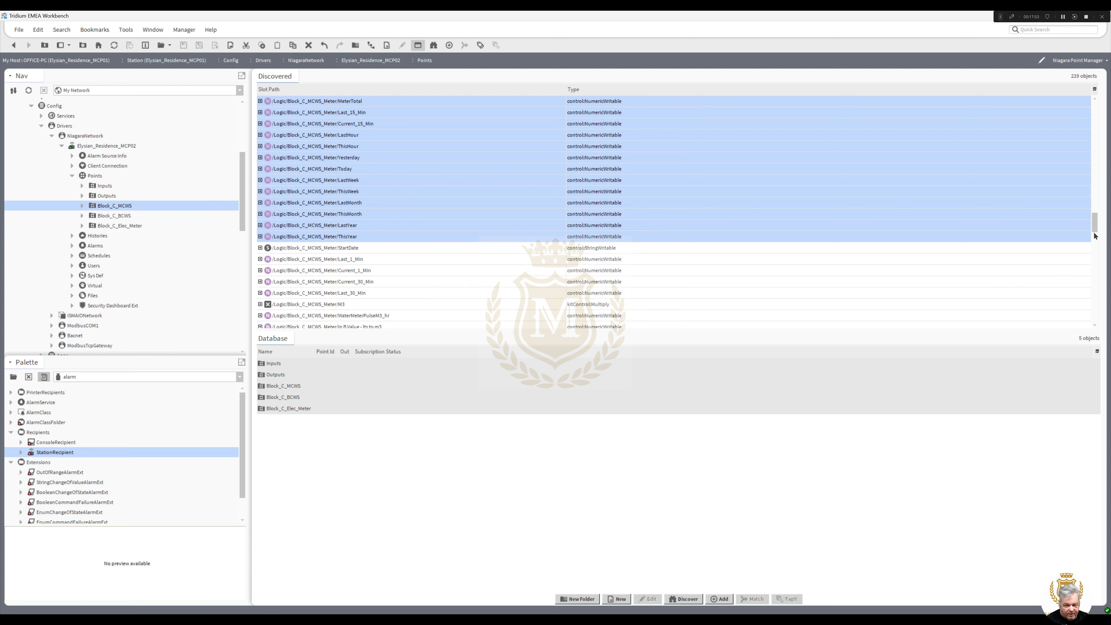
# Add the discovered Block_C_BCWS_Meter points from MeterTotal through ThisYear to the points database.
pyautogui.moveTo(1095, 235); pyautogui.dragTo(1103, 280)
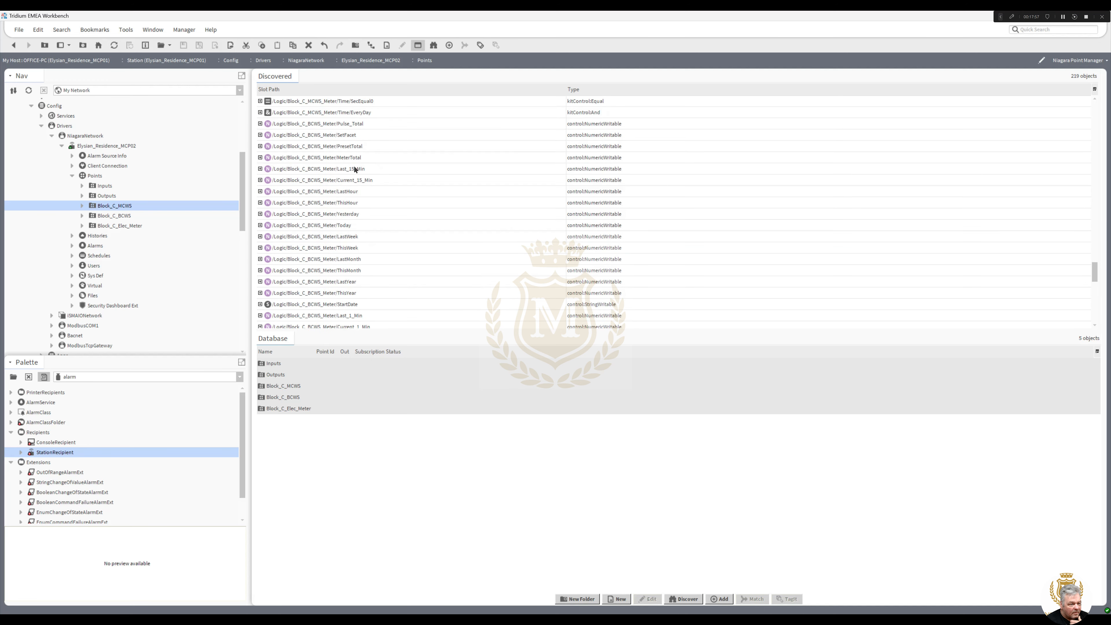
pyautogui.click(348, 158)
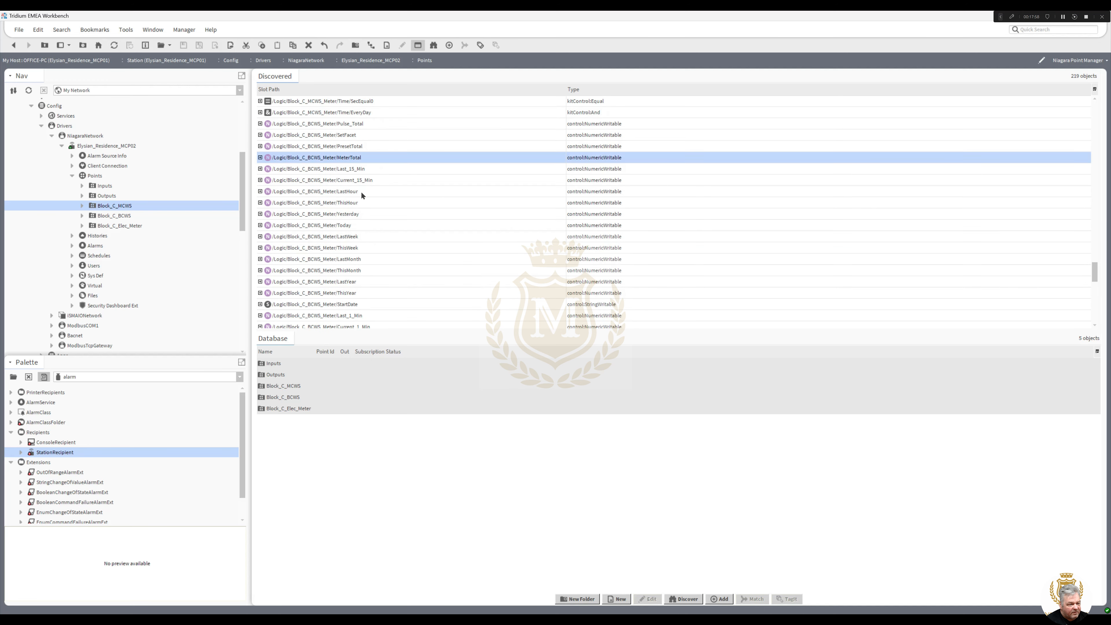
pyautogui.keyDown('shift'); pyautogui.click(343, 294); pyautogui.keyUp('shift')
pyautogui.moveTo(344, 294); pyautogui.dragTo(409, 455)
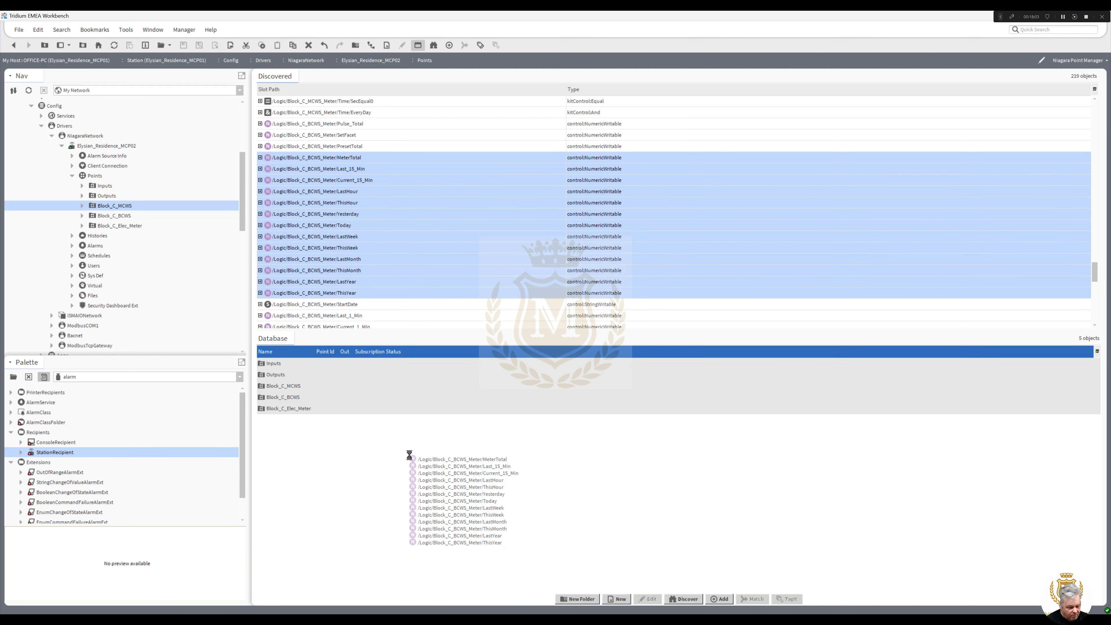
pyautogui.click(542, 461)
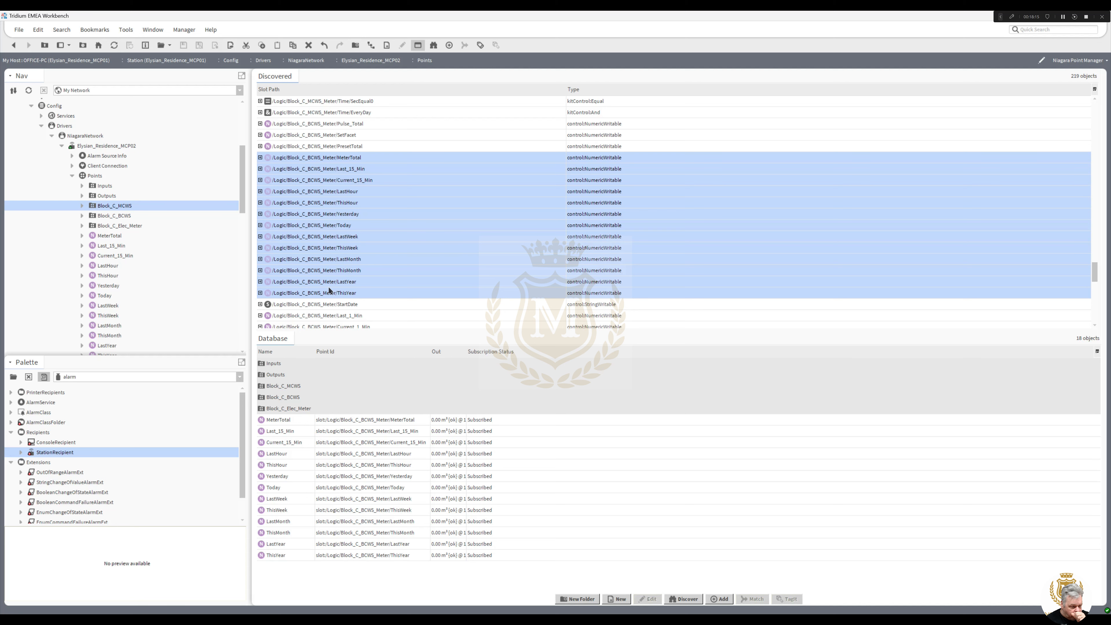
# Move the added BCWS meter points, MeterTotal through ThisYear, into the Block_C_BCWS folder.
pyautogui.click(345, 424)
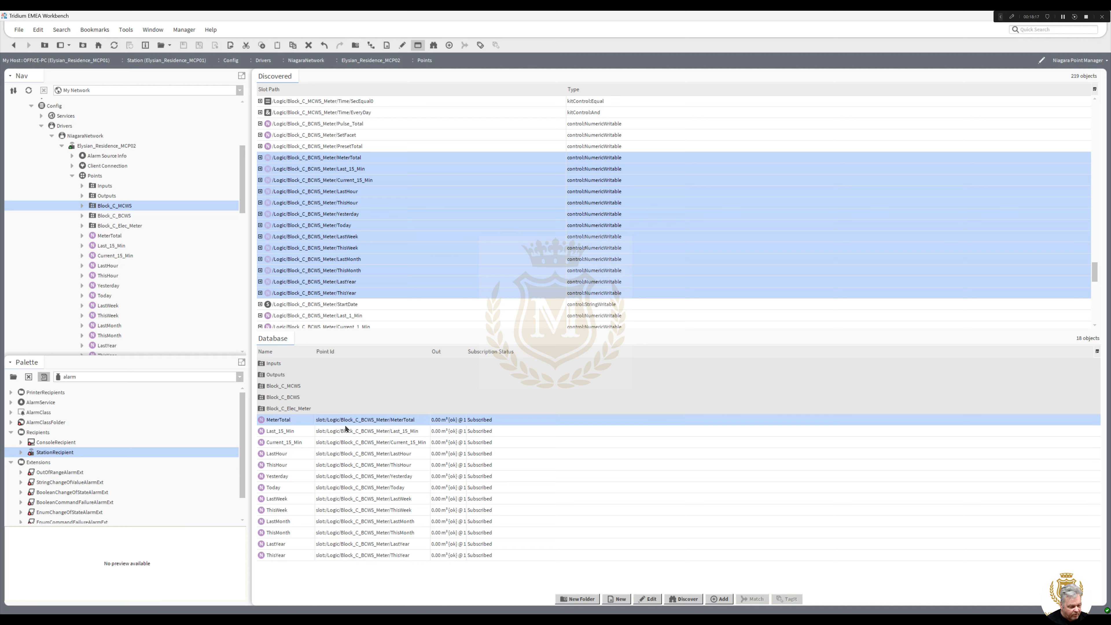
pyautogui.keyDown('shift'); pyautogui.click(362, 556); pyautogui.keyUp('shift')
pyautogui.rightClick(360, 432)
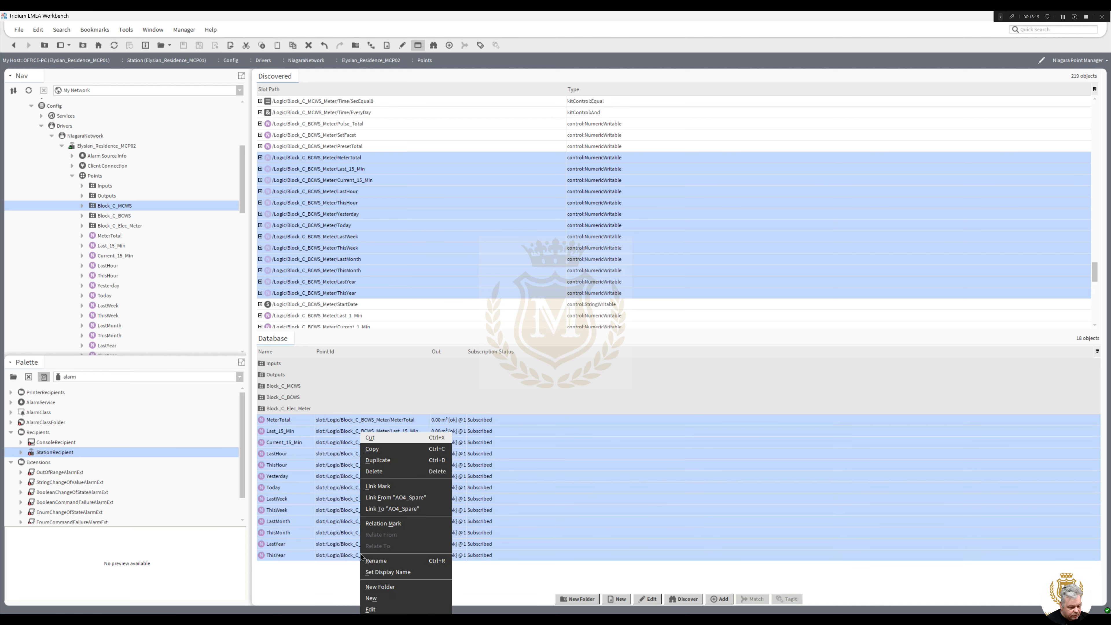
pyautogui.click(390, 447)
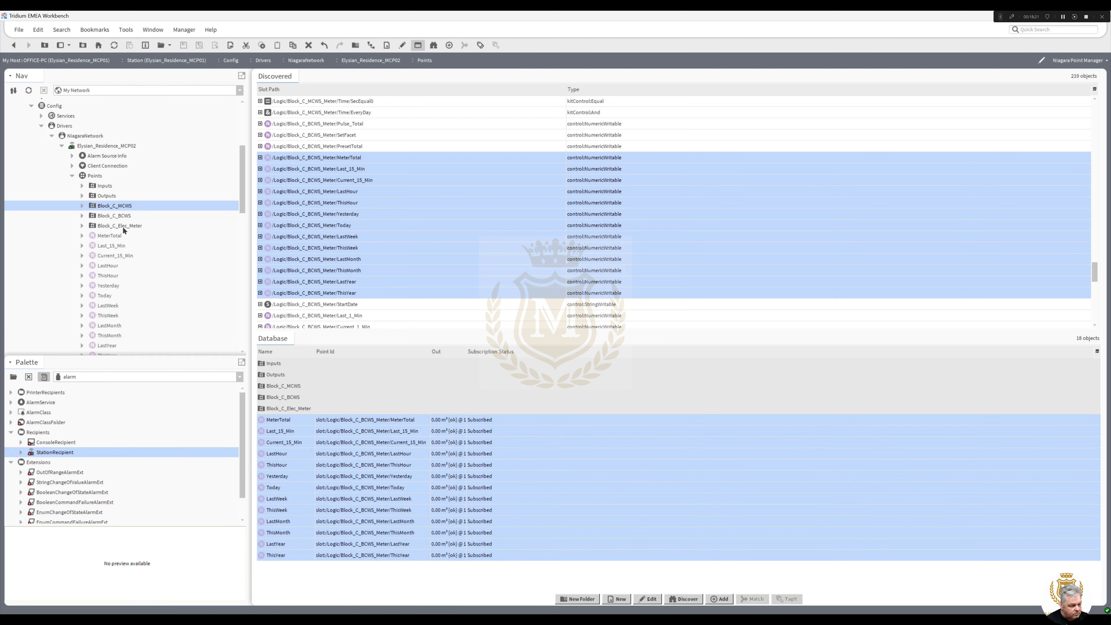
pyautogui.click(116, 217)
pyautogui.rightClick(116, 217)
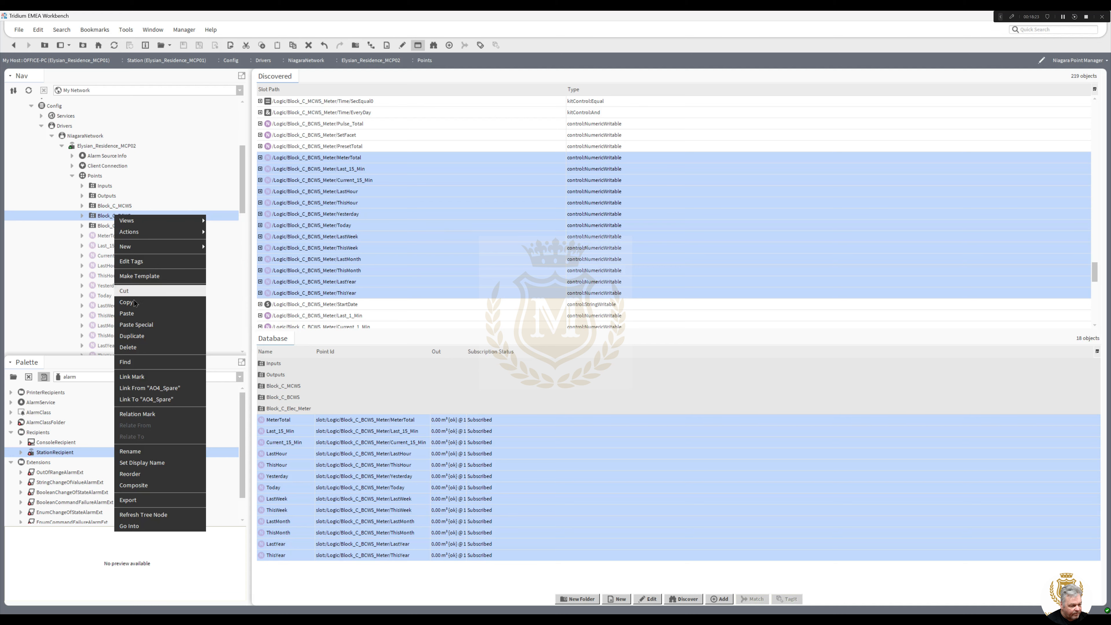
pyautogui.click(136, 291)
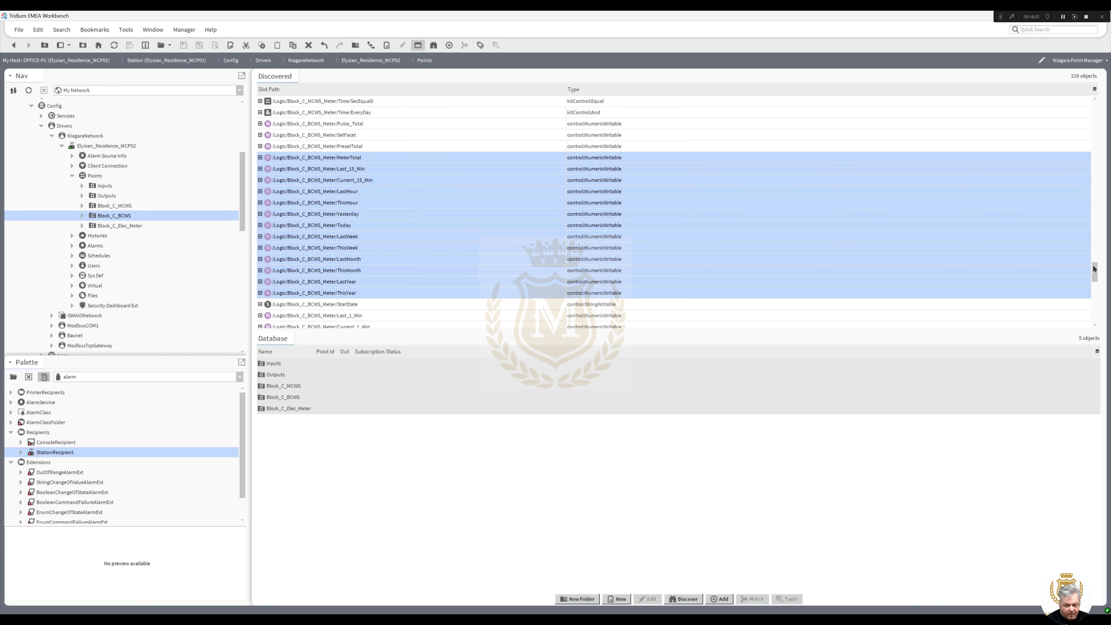
# Add the discovered Block_C_BCWS_Meter points Last_1_Min, Current_1_Min, Current_30_Min and Last_30_Min to the points database.
pyautogui.moveTo(1095, 267); pyautogui.dragTo(1094, 274)
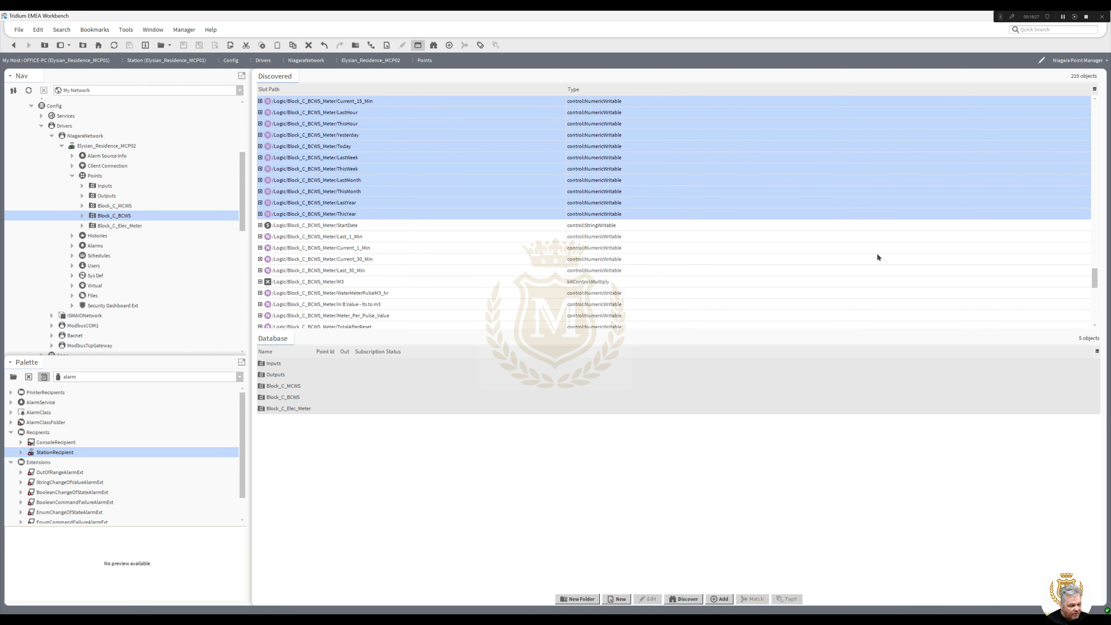
pyautogui.click(350, 238)
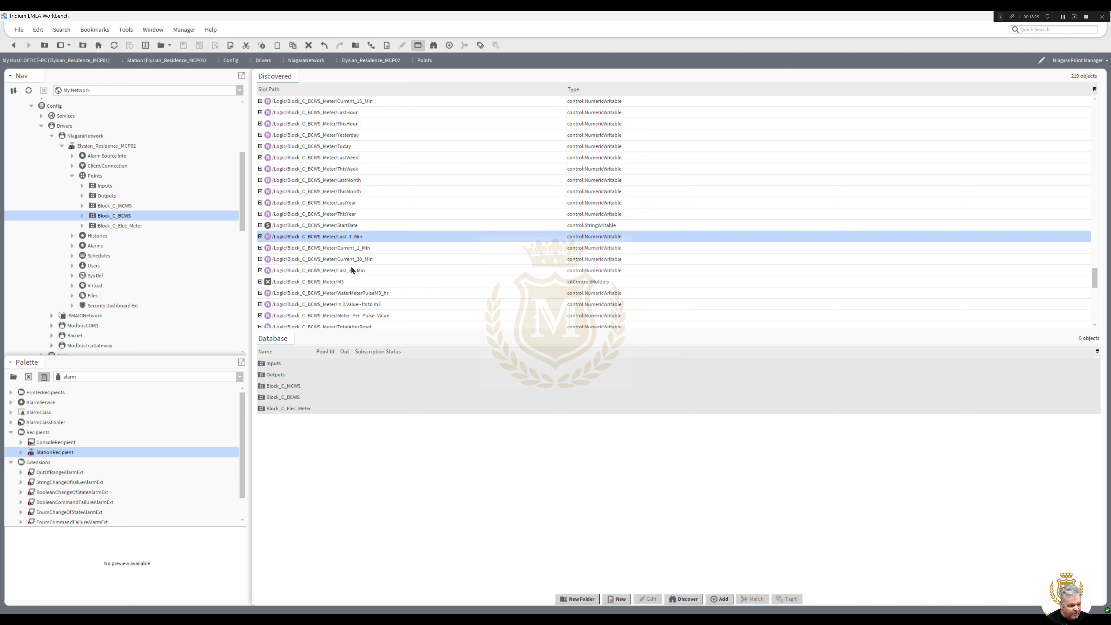
pyautogui.keyDown('shift'); pyautogui.click(353, 270); pyautogui.keyUp('shift')
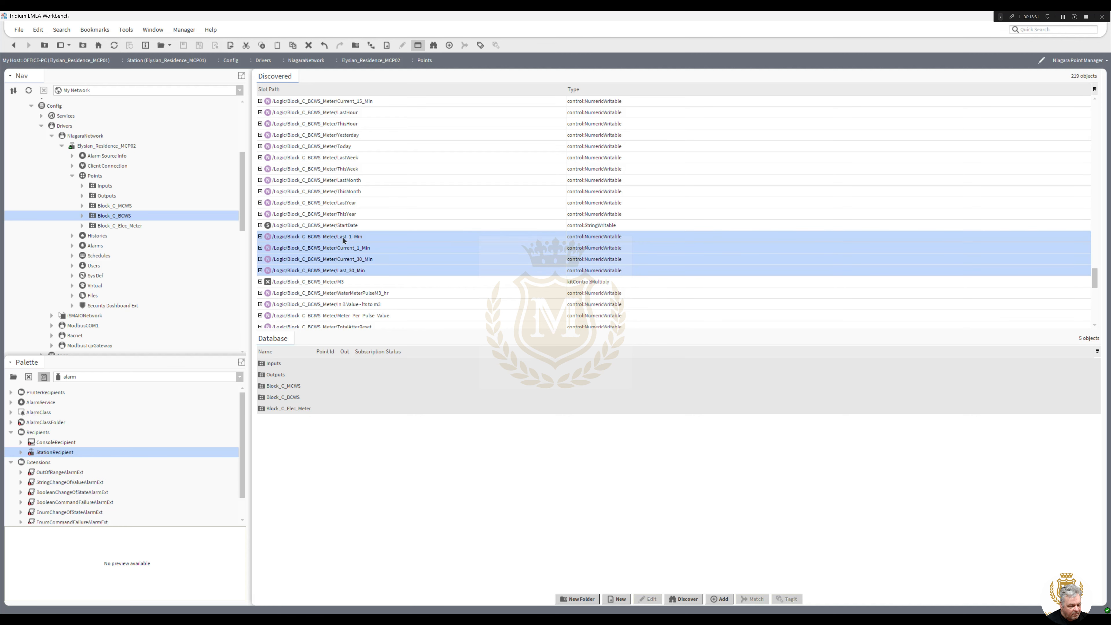
pyautogui.moveTo(343, 239); pyautogui.dragTo(453, 433)
pyautogui.click(541, 411)
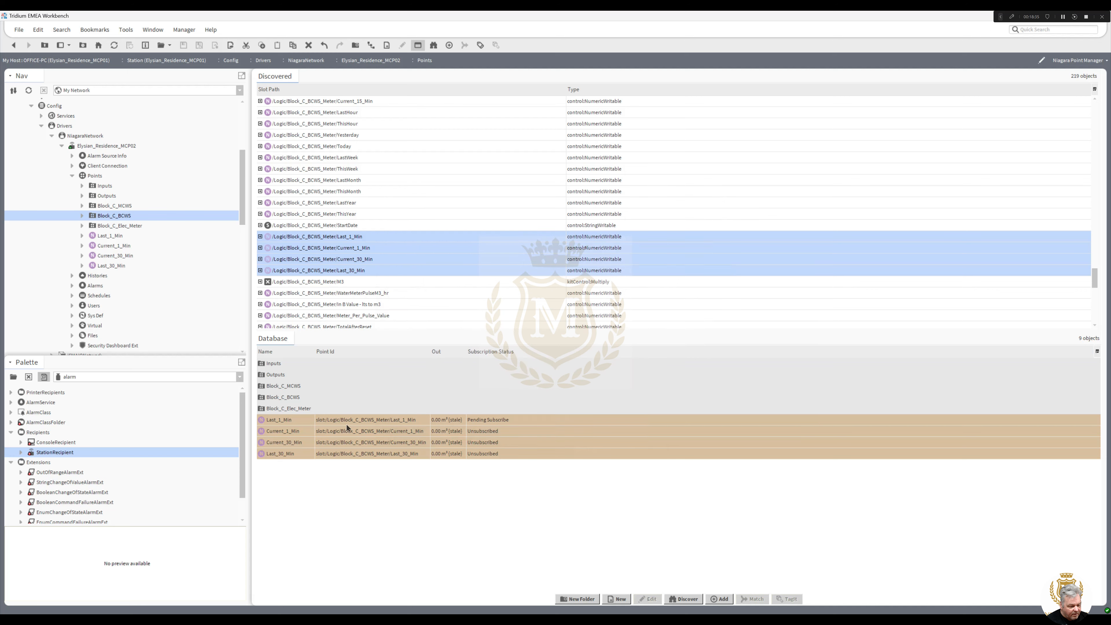
# Move the added BCWS 1-minute and 30-minute points, Last_1_Min through Last_30_Min, into the Block_C_BCWS folder.
pyautogui.keyDown('shift'); pyautogui.click(350, 454); pyautogui.keyUp('shift')
pyautogui.rightClick(350, 454)
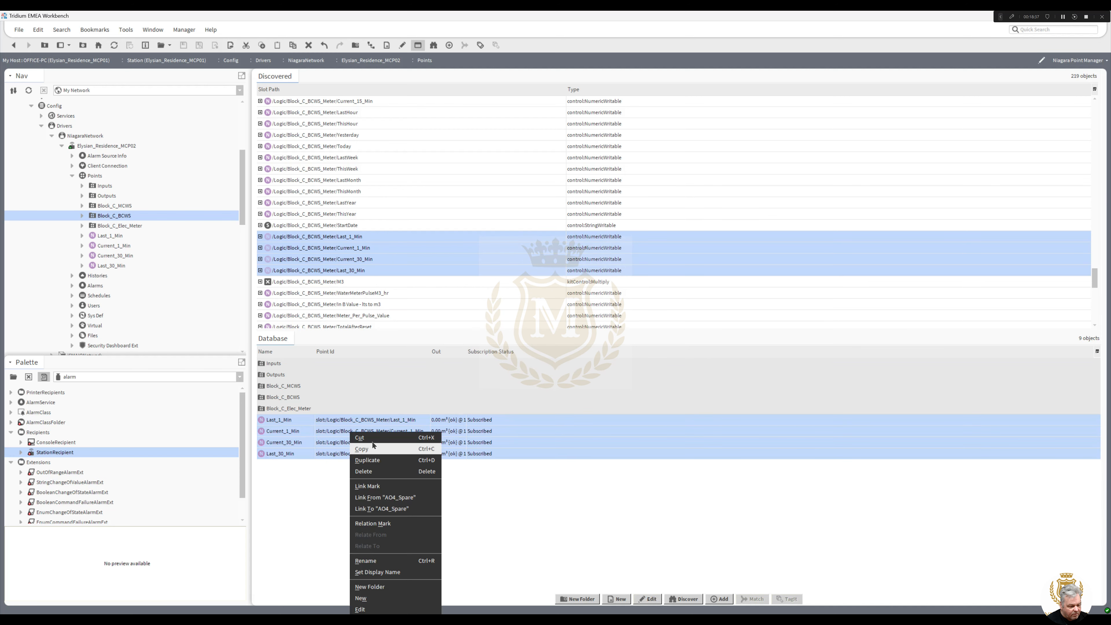
pyautogui.click(372, 439)
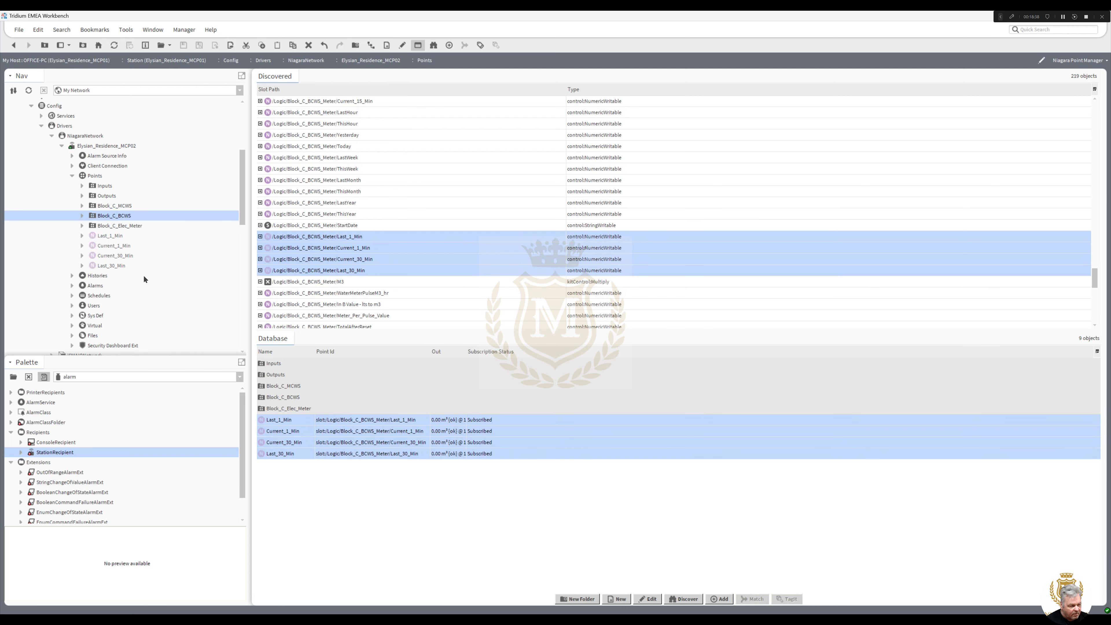
pyautogui.rightClick(114, 216)
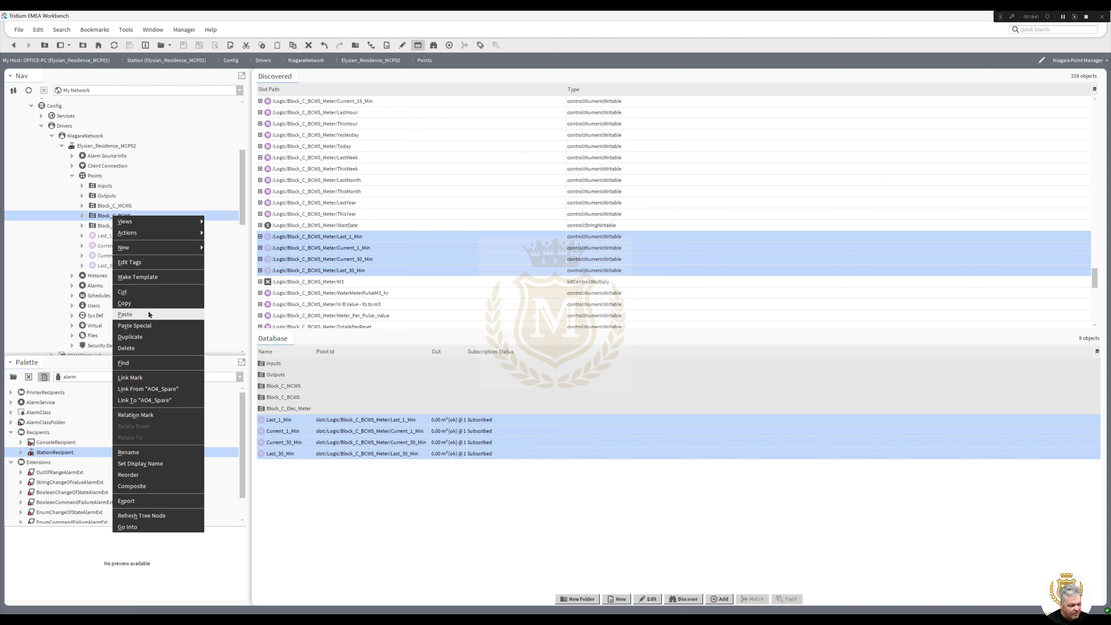
pyautogui.click(124, 315)
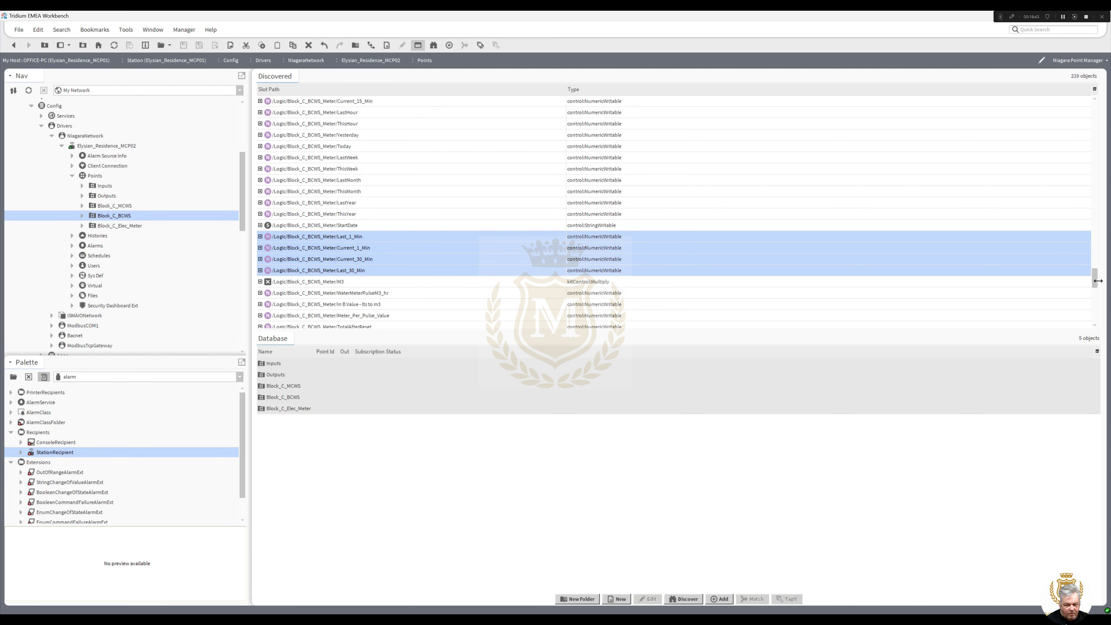
# Add the discovered Block_C_MCWS_Meter points Last_1_Min, Current_1_Min, Current_30_Min and Last_30_Min to the points database.
pyautogui.moveTo(1095, 281); pyautogui.dragTo(1106, 230)
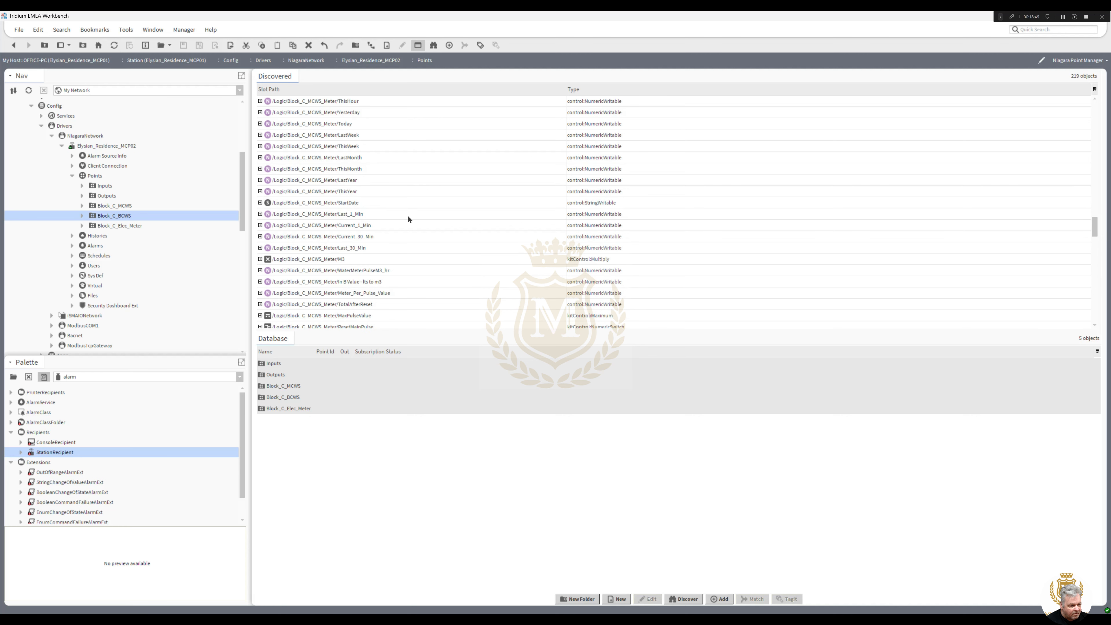
pyautogui.click(341, 213)
pyautogui.keyDown('shift'); pyautogui.click(345, 248); pyautogui.keyUp('shift')
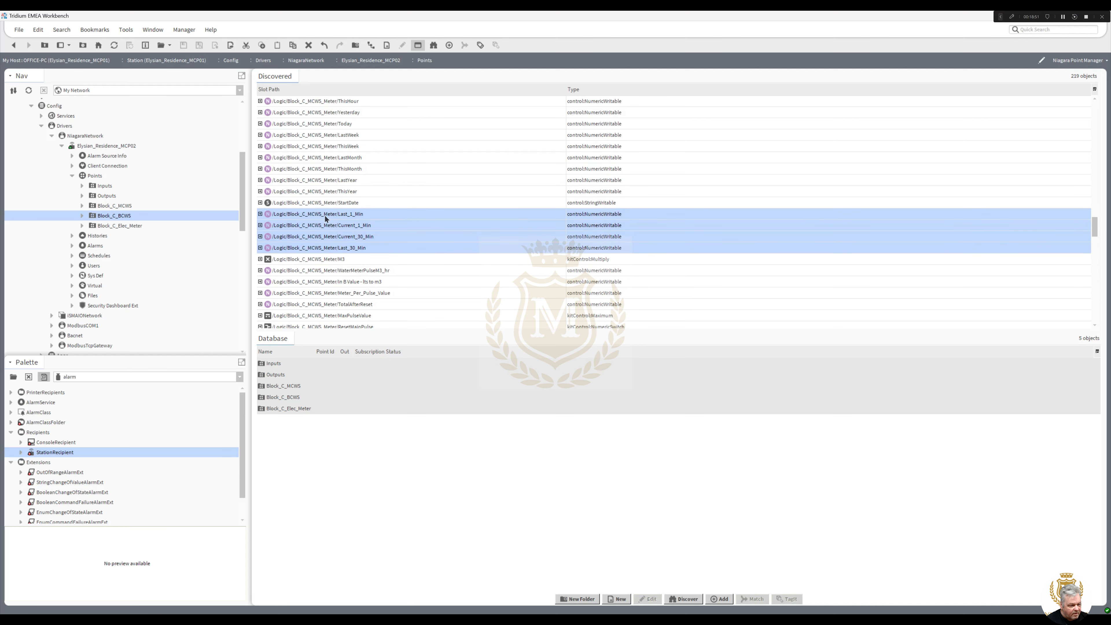
pyautogui.moveTo(323, 219); pyautogui.dragTo(414, 453)
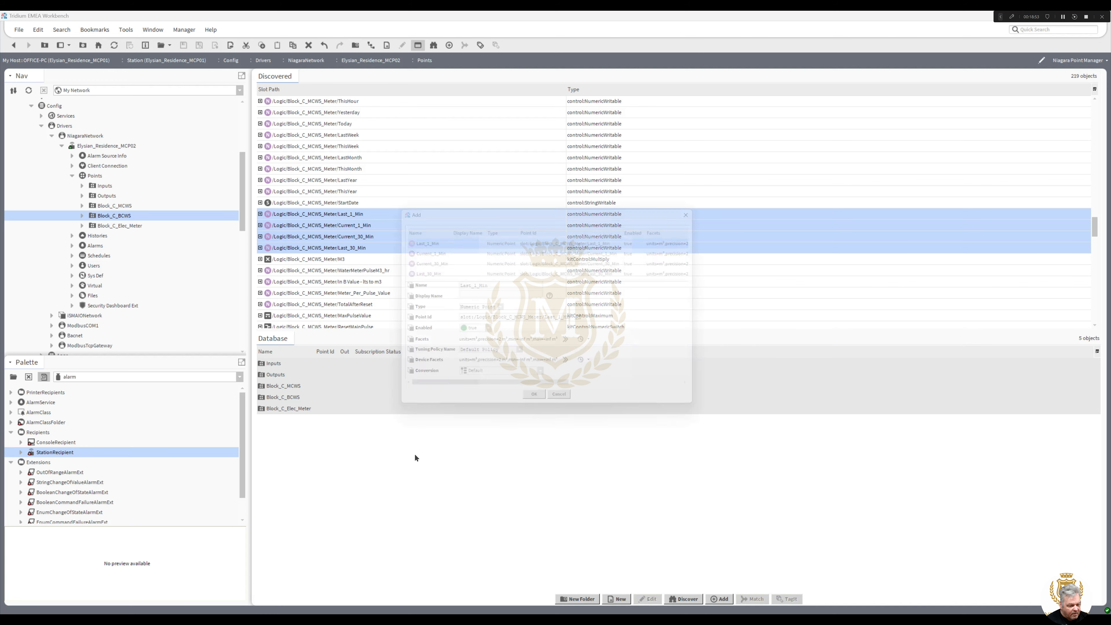
pyautogui.click(541, 410)
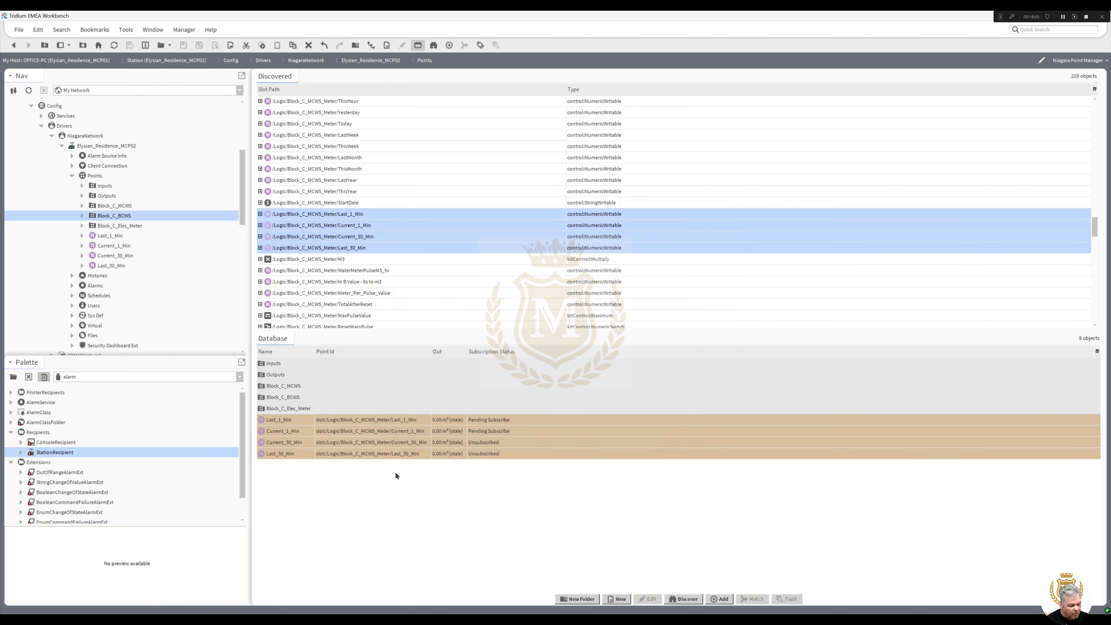
# Move the added MCWS 1-minute and 30-minute points, Last_1_Min through Last_30_Min, into the Block_C_MCWS folder.
pyautogui.click(391, 419)
pyautogui.keyDown('shift'); pyautogui.click(391, 453); pyautogui.keyUp('shift')
pyautogui.rightClick(391, 452)
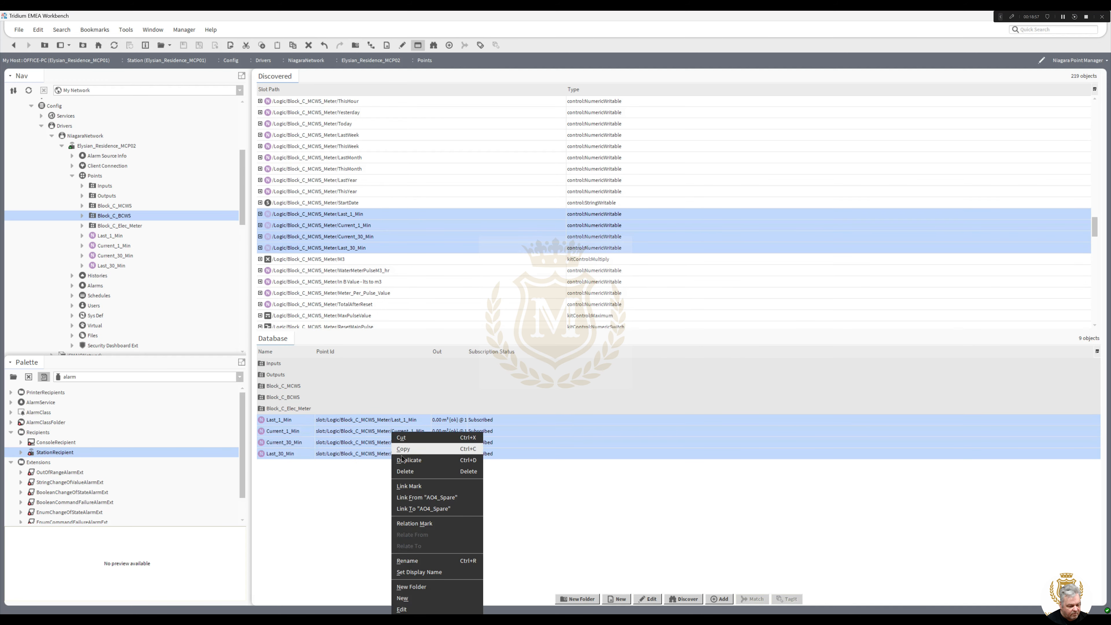
pyautogui.click(412, 439)
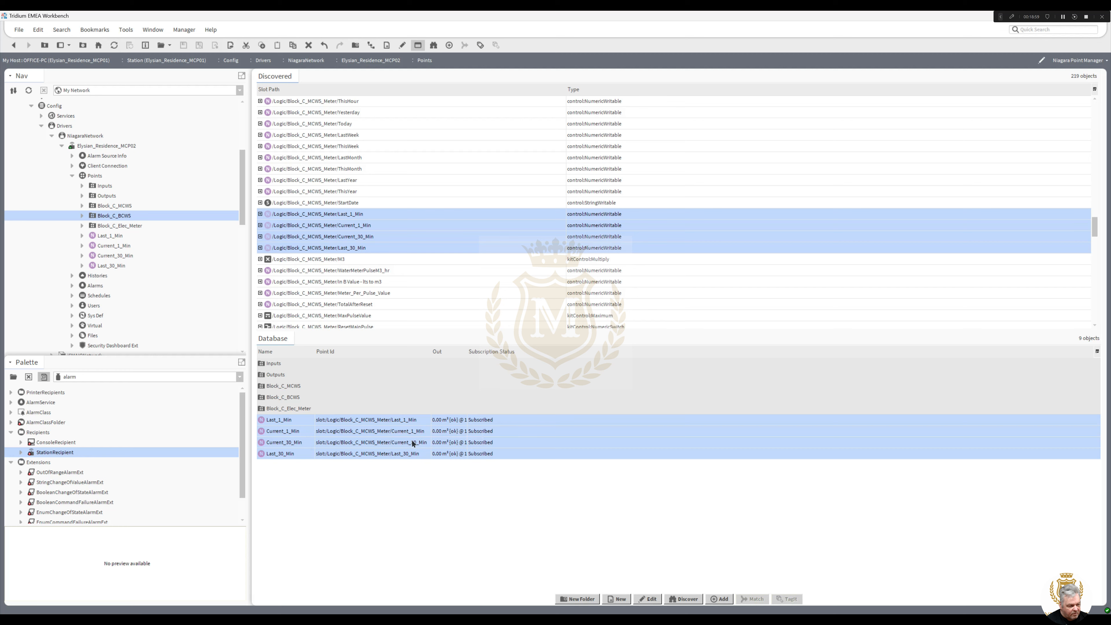
pyautogui.click(115, 208)
pyautogui.rightClick(115, 208)
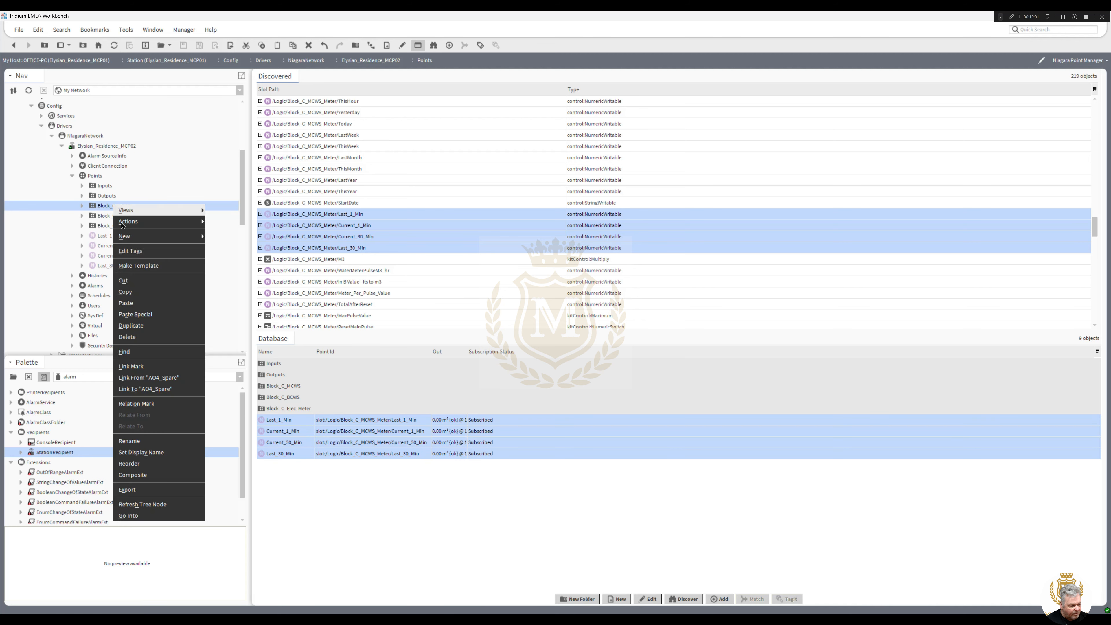
pyautogui.click(141, 304)
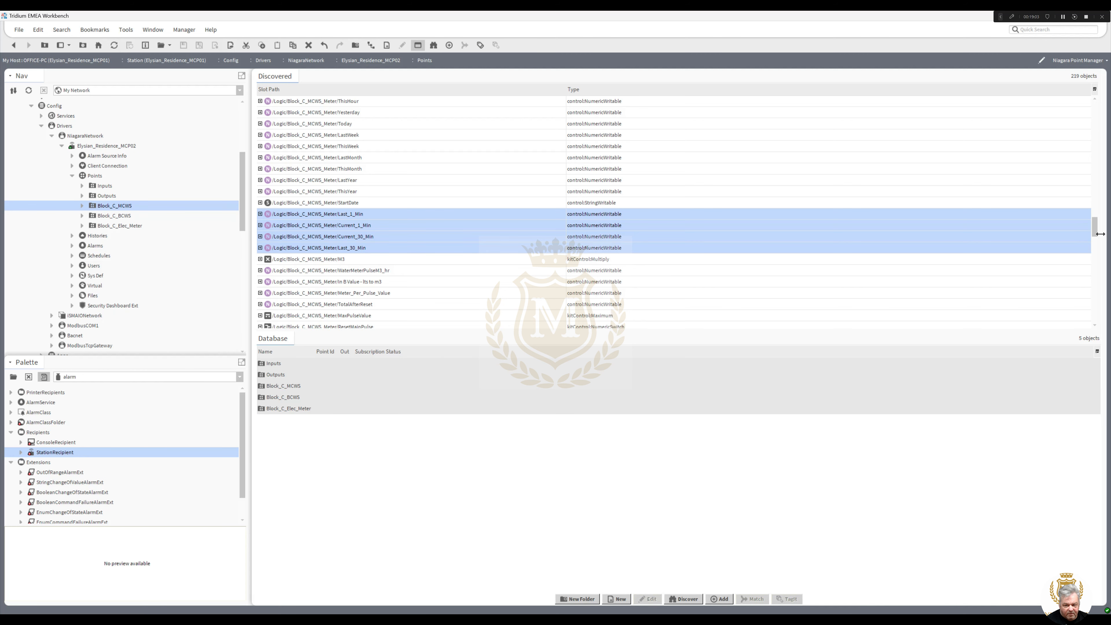
# Add the discovered Block_C_ElecMeter points AmpsL1, AmpsL2, AmpsL3 and Energy to the points database.
pyautogui.moveTo(1095, 229); pyautogui.dragTo(1105, 323)
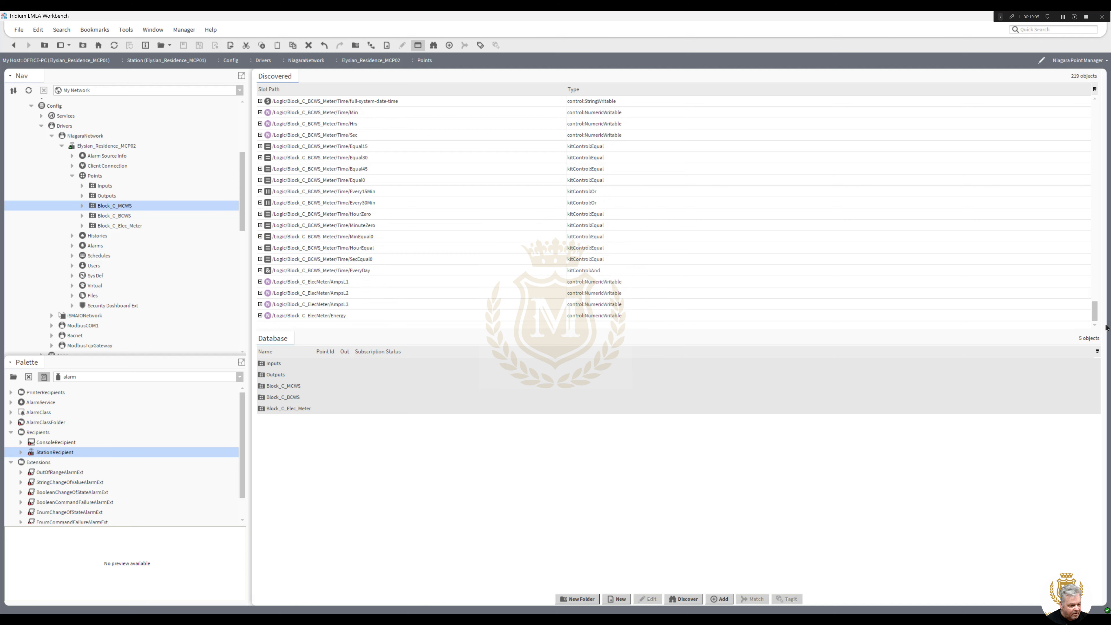
pyautogui.click(325, 283)
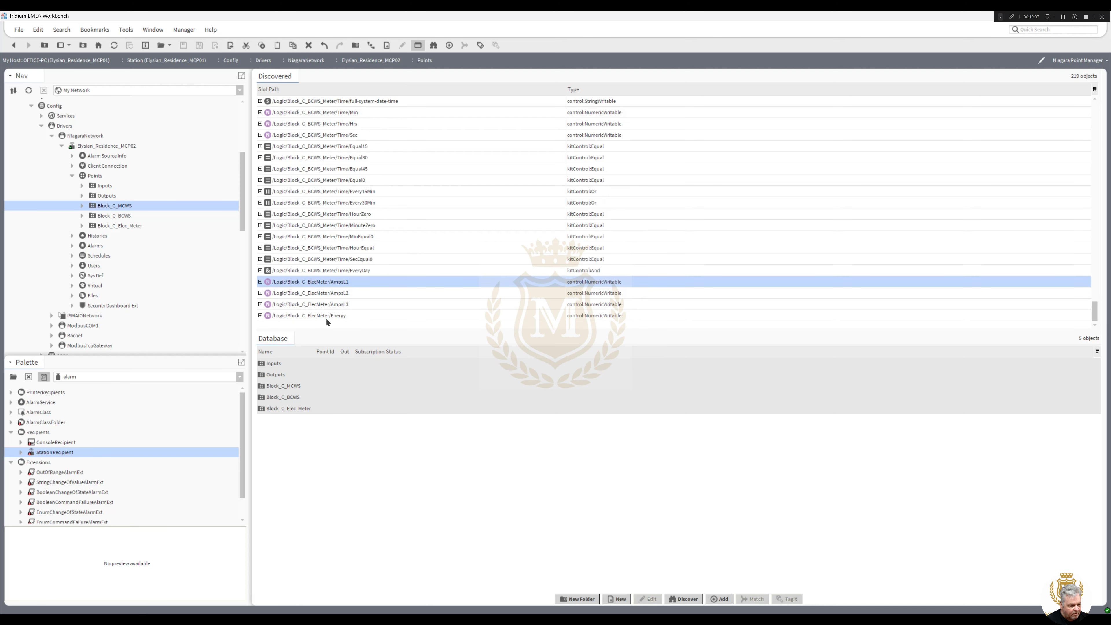
pyautogui.keyDown('shift'); pyautogui.click(326, 319); pyautogui.keyUp('shift')
pyautogui.moveTo(327, 286); pyautogui.dragTo(369, 451)
pyautogui.click(541, 410)
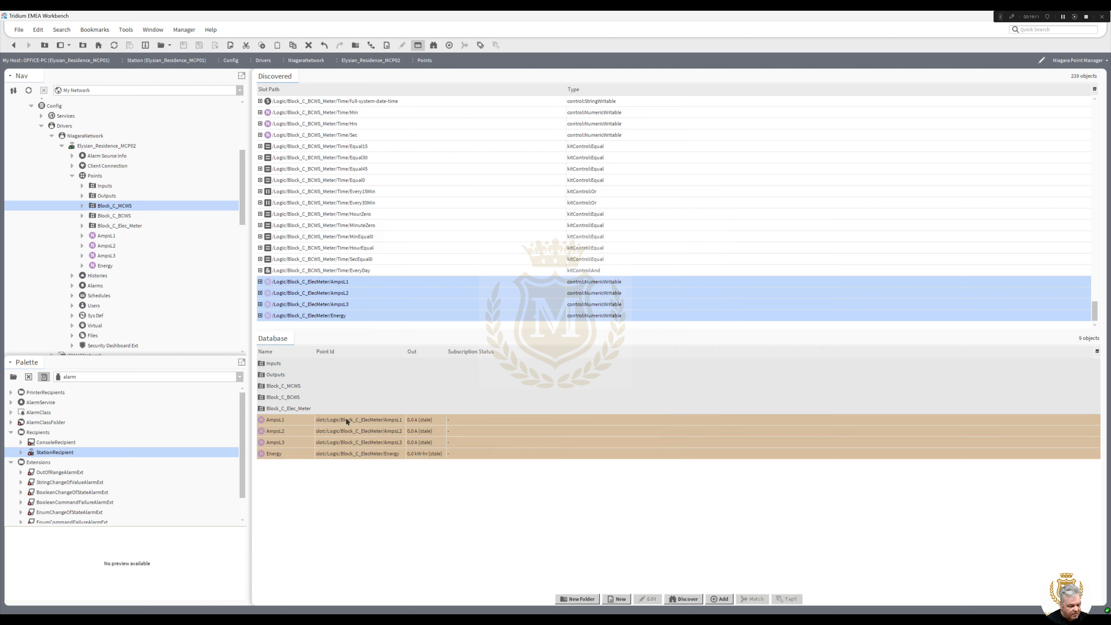
# Move the added electricity meter points AmpsL1, AmpsL2, AmpsL3 and Energy into the Block_C_Elec_Meter folder.
pyautogui.click(347, 421)
pyautogui.keyDown('shift'); pyautogui.click(349, 454); pyautogui.keyUp('shift')
pyautogui.rightClick(349, 455)
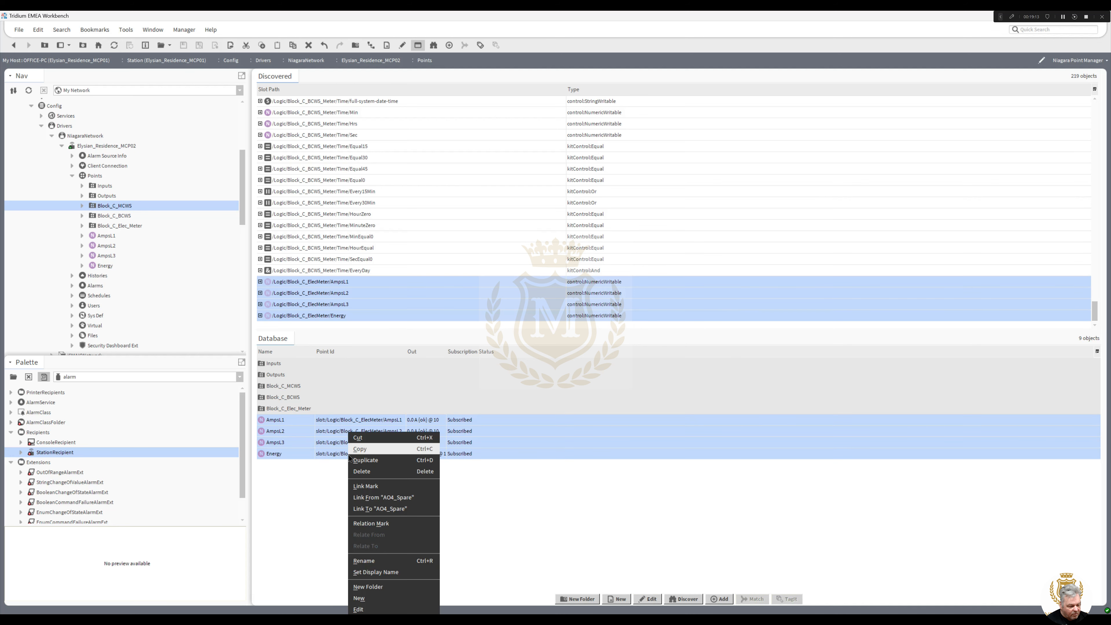
pyautogui.click(358, 438)
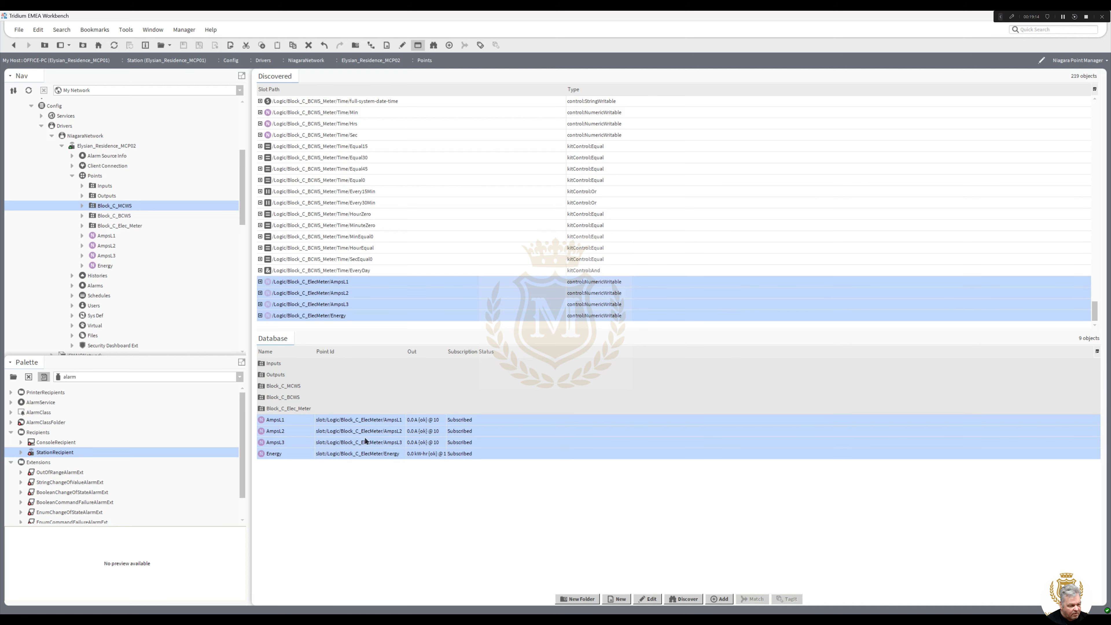
pyautogui.click(114, 227)
pyautogui.rightClick(114, 226)
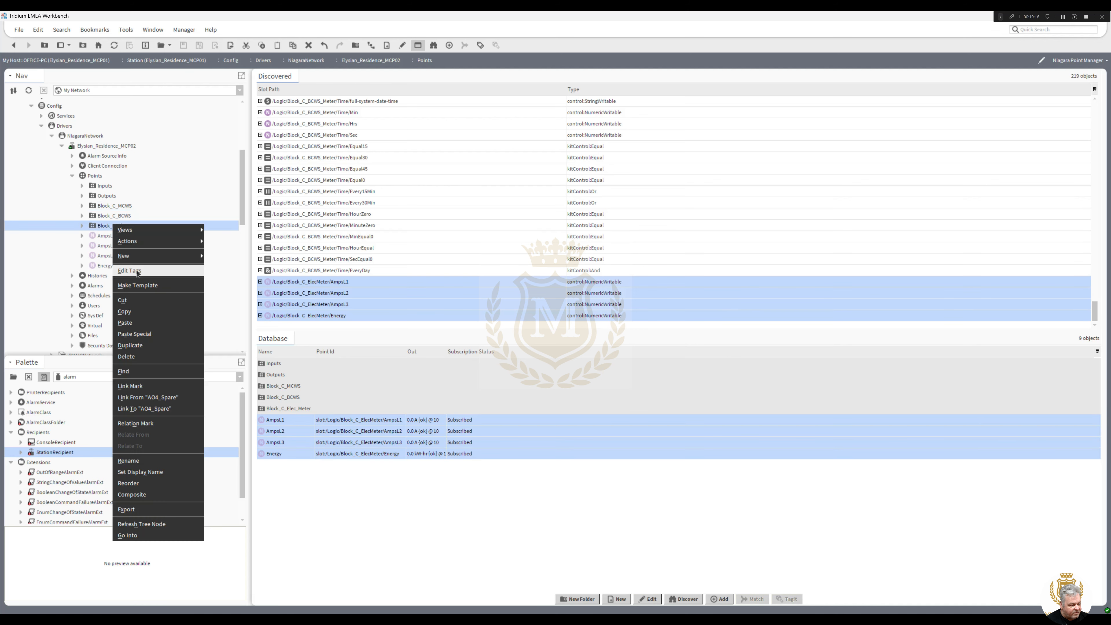
pyautogui.click(140, 324)
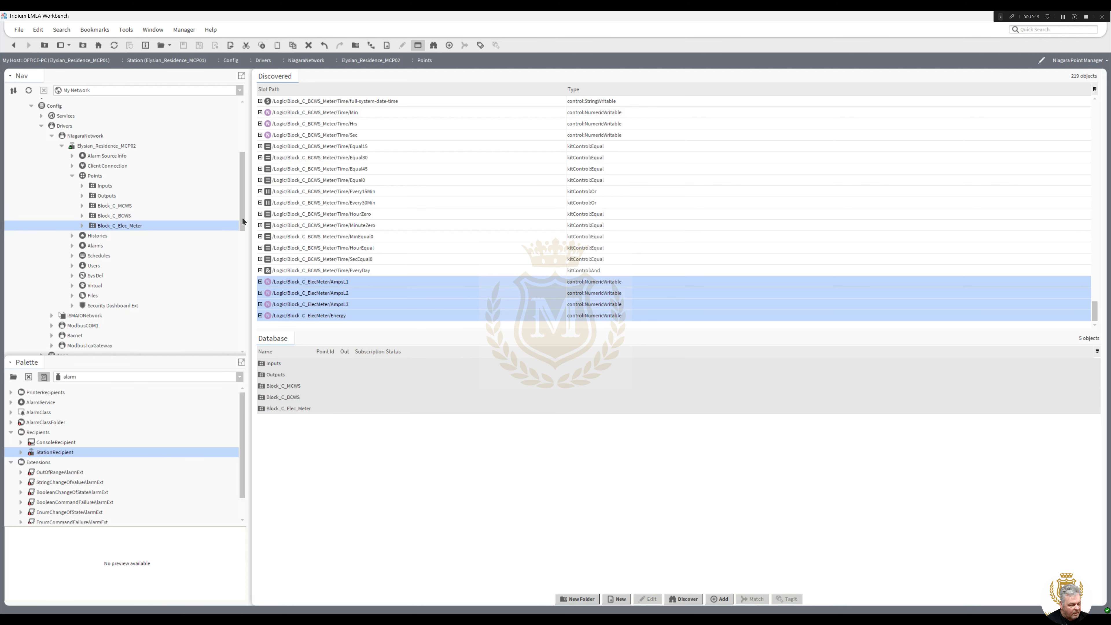
# Review the points imported into the Inputs folder of Elysian_Residence_MCP02, then collapse the folder again.
pyautogui.scroll(-2, 242, 223)
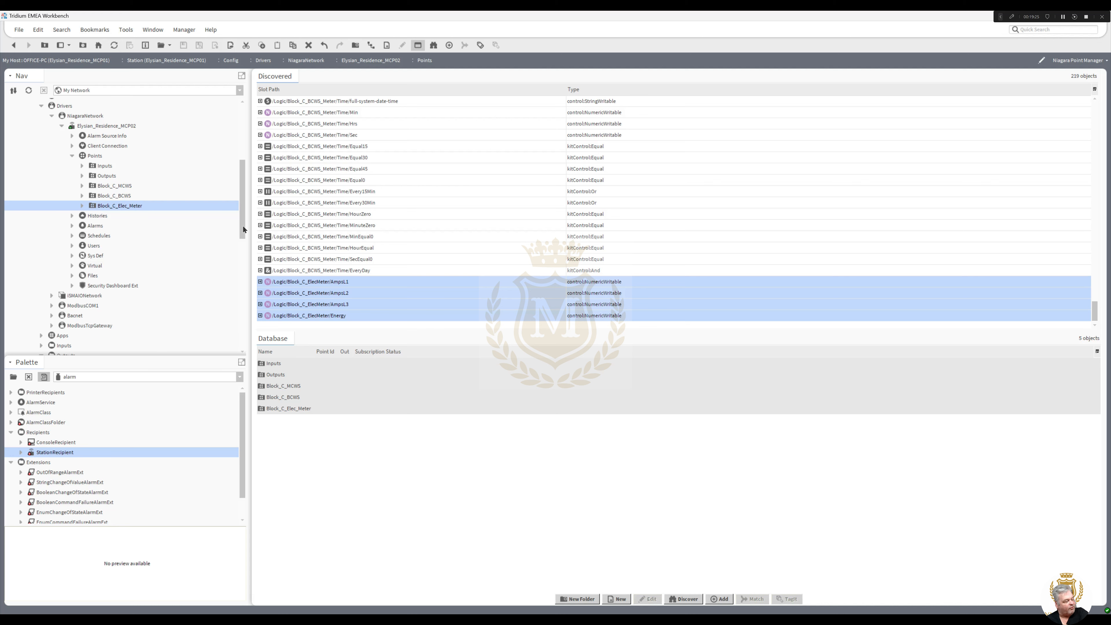
pyautogui.click(81, 167)
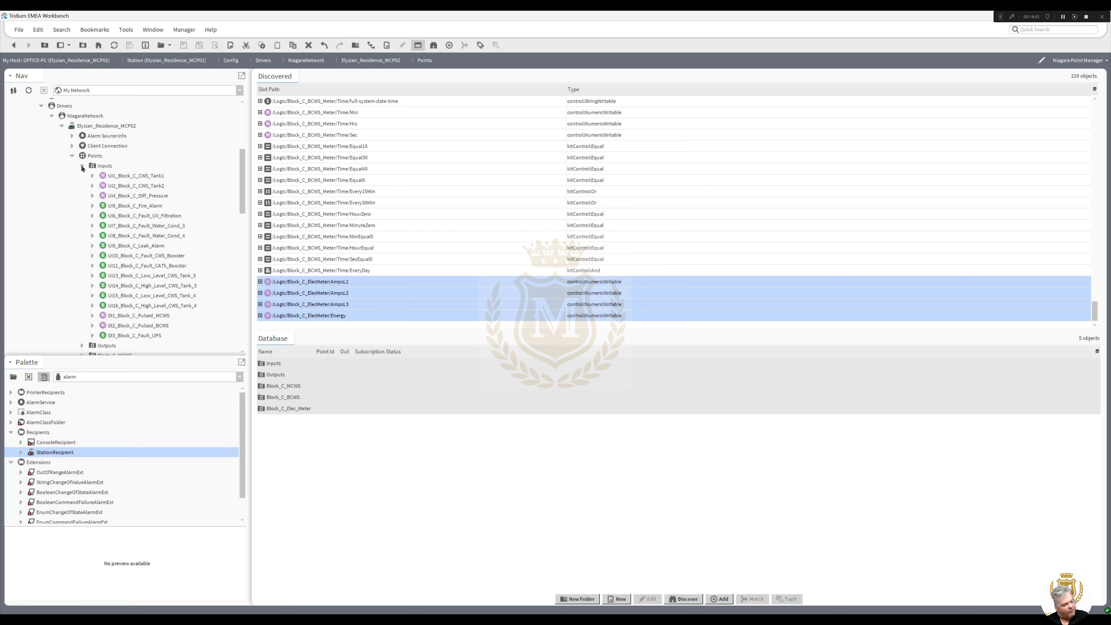
pyautogui.click(82, 167)
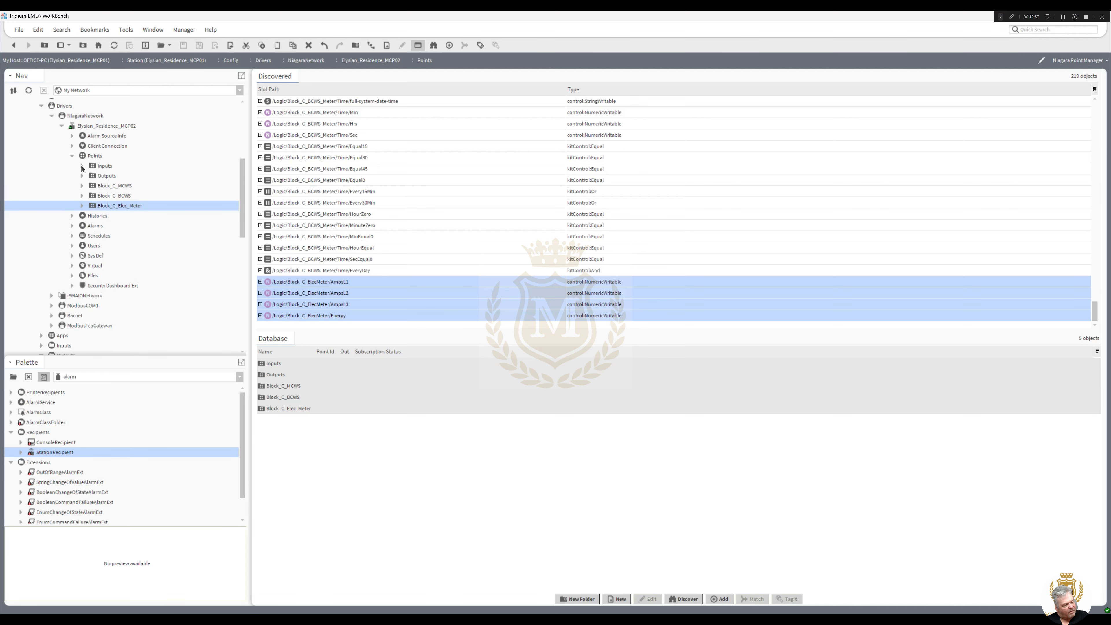
pyautogui.click(82, 167)
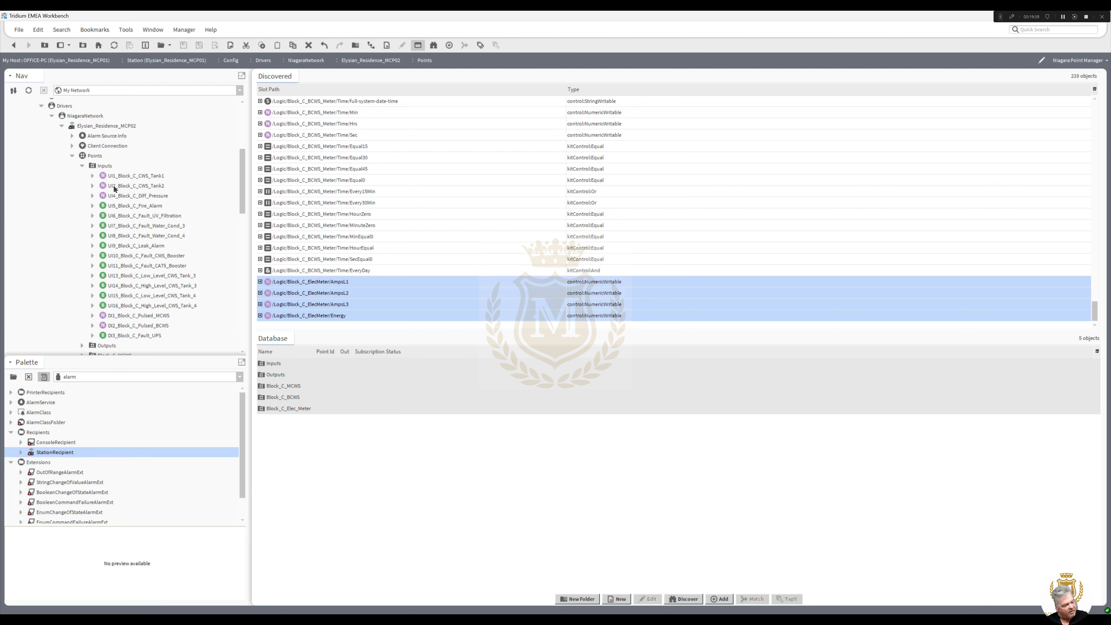
pyautogui.click(82, 166)
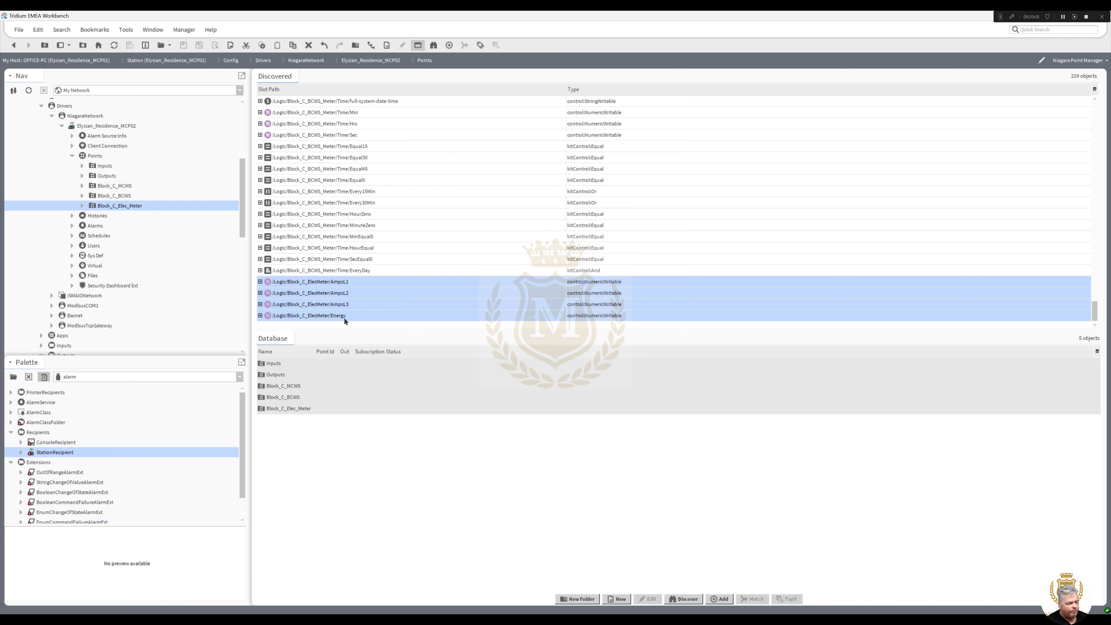
# Open the wire sheet of the Logic folder in the Elysian_Residence_MCP01 station.
pyautogui.moveTo(240, 218); pyautogui.dragTo(239, 333)
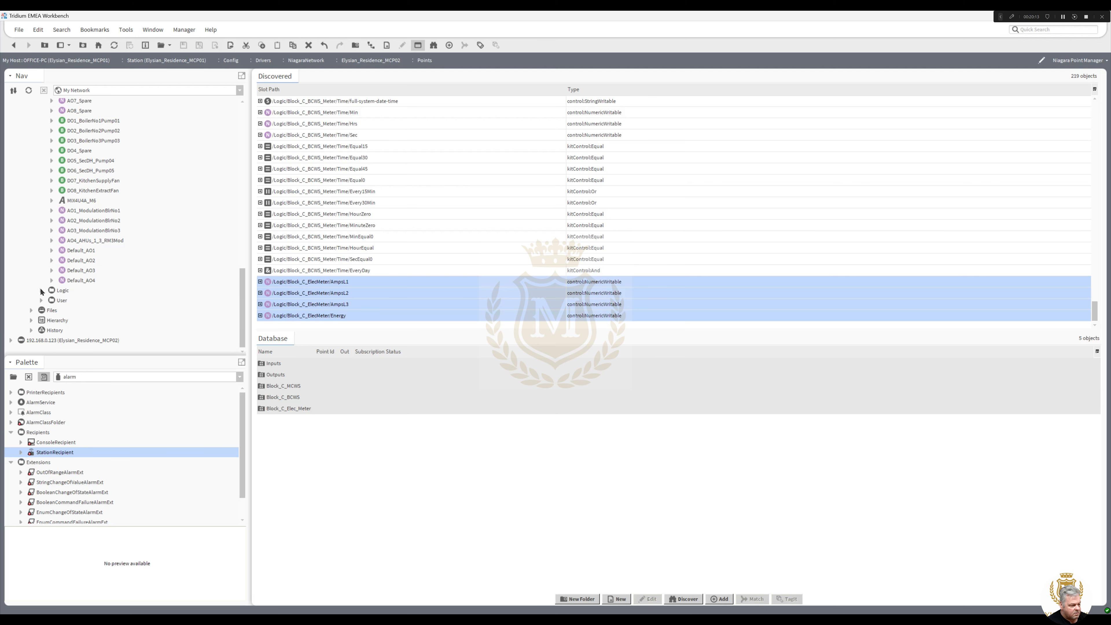
pyautogui.rightClick(62, 290)
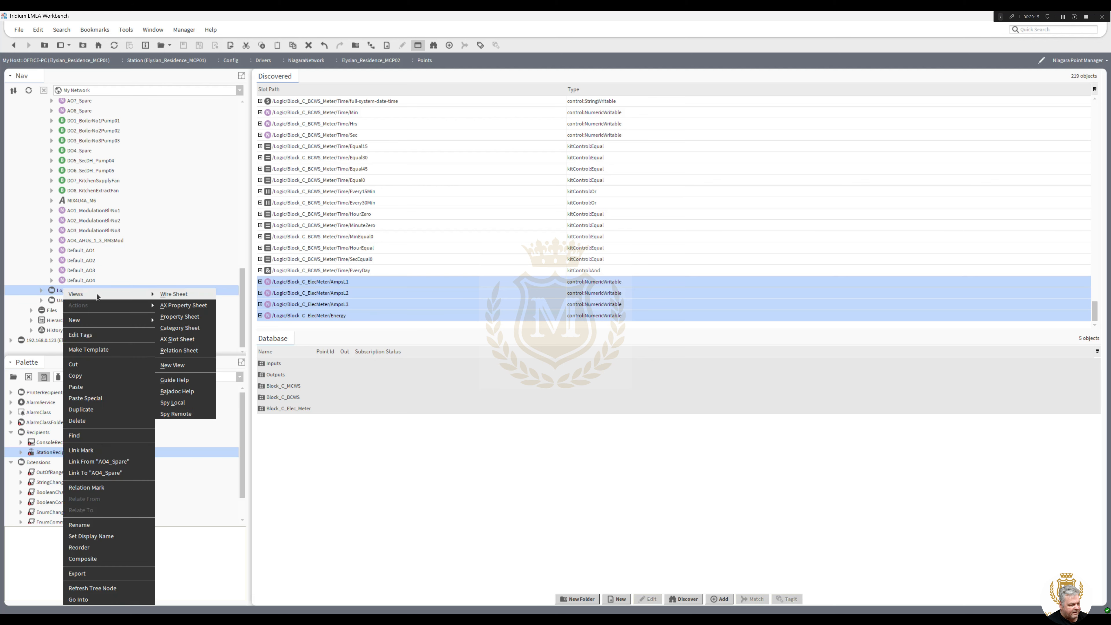
pyautogui.click(175, 294)
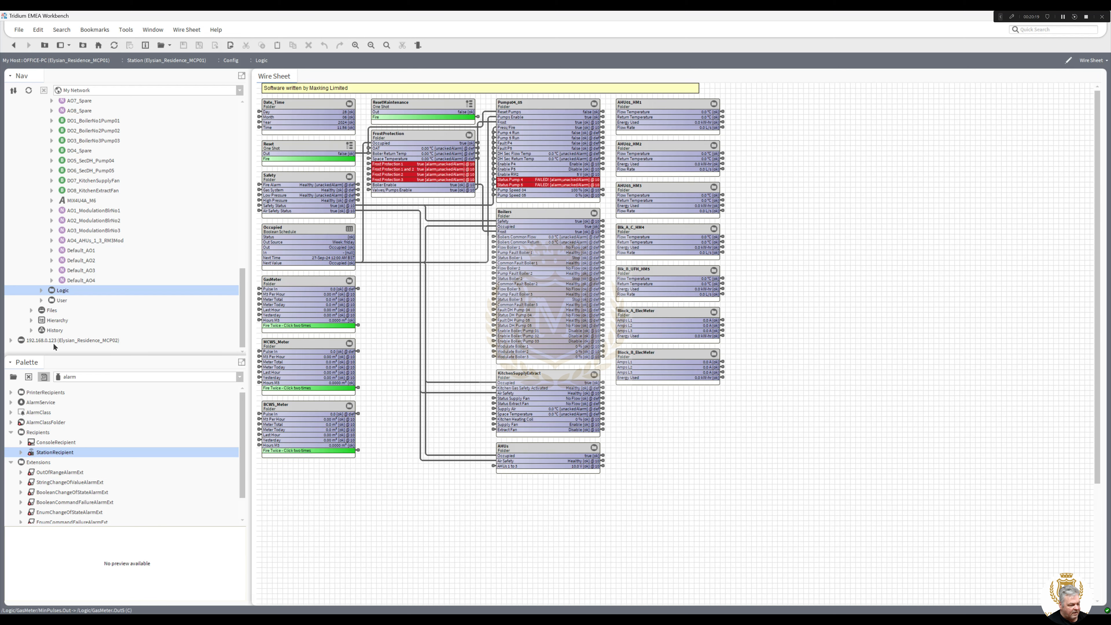
# Open the wire sheet of the Logic folder in the Elysian_Residence_MCP02 station, collapsing that station's History node on the way.
pyautogui.click(11, 341)
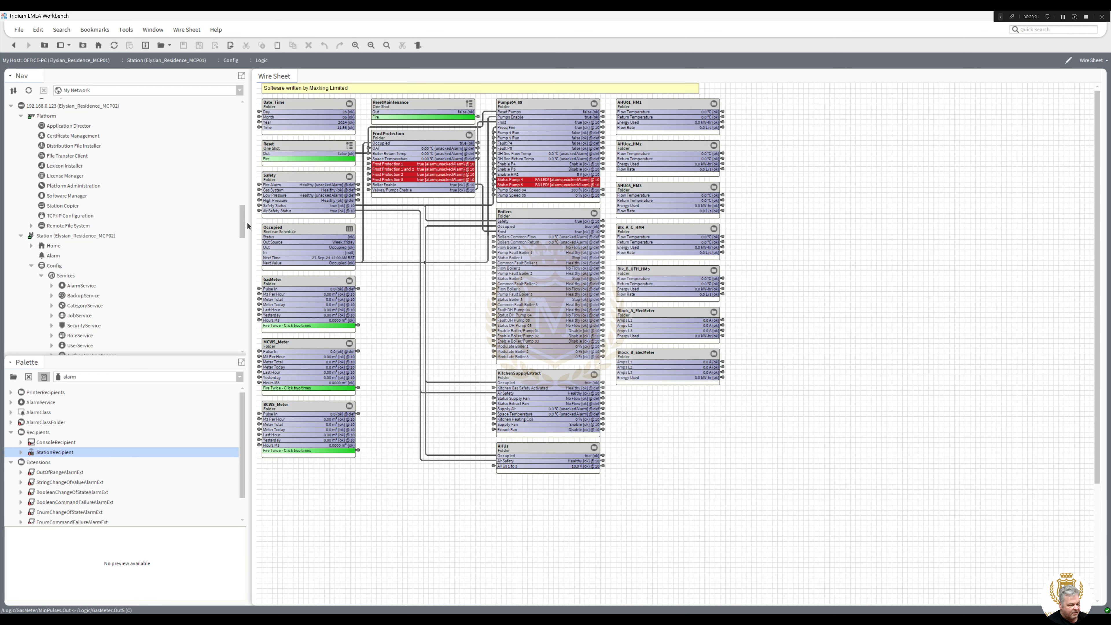
pyautogui.moveTo(243, 222); pyautogui.dragTo(243, 265)
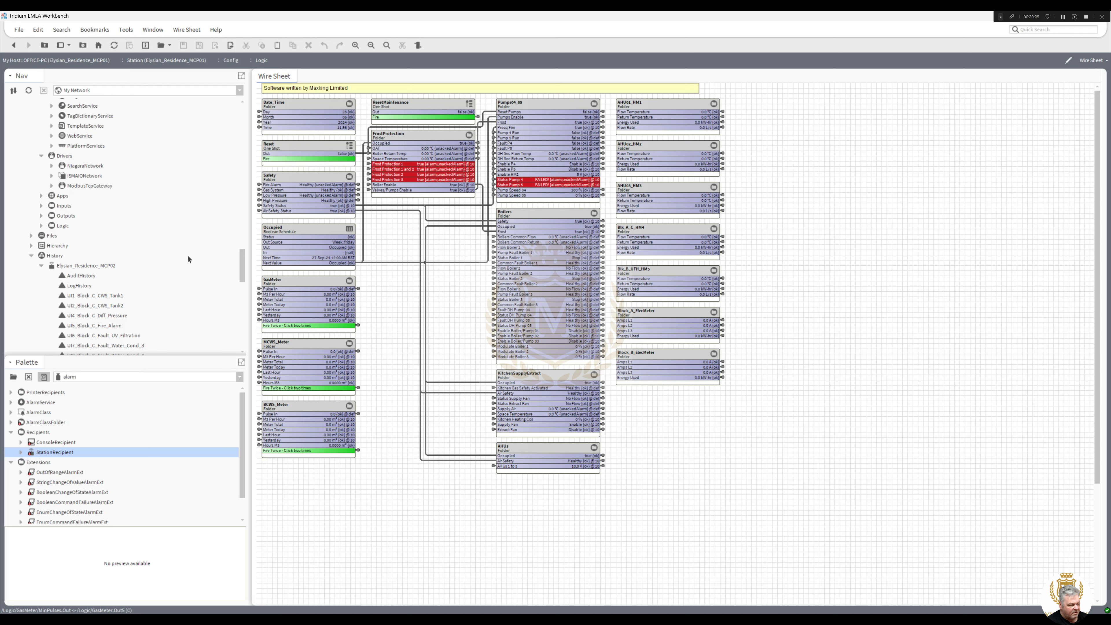
pyautogui.click(33, 256)
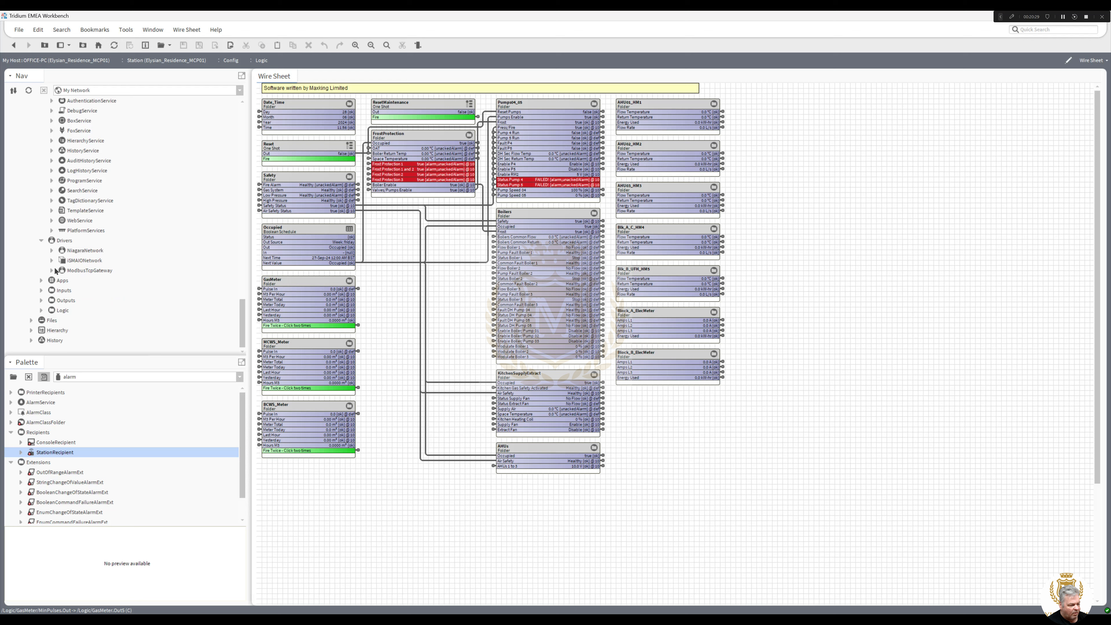
pyautogui.rightClick(56, 310)
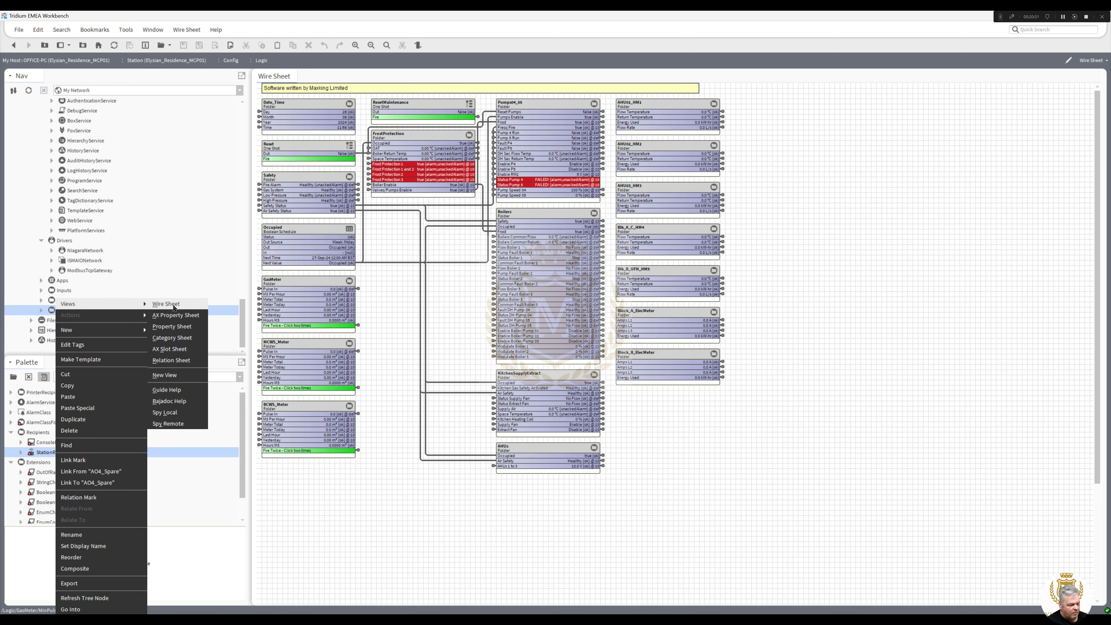
pyautogui.click(170, 304)
pyautogui.rightClick(436, 235)
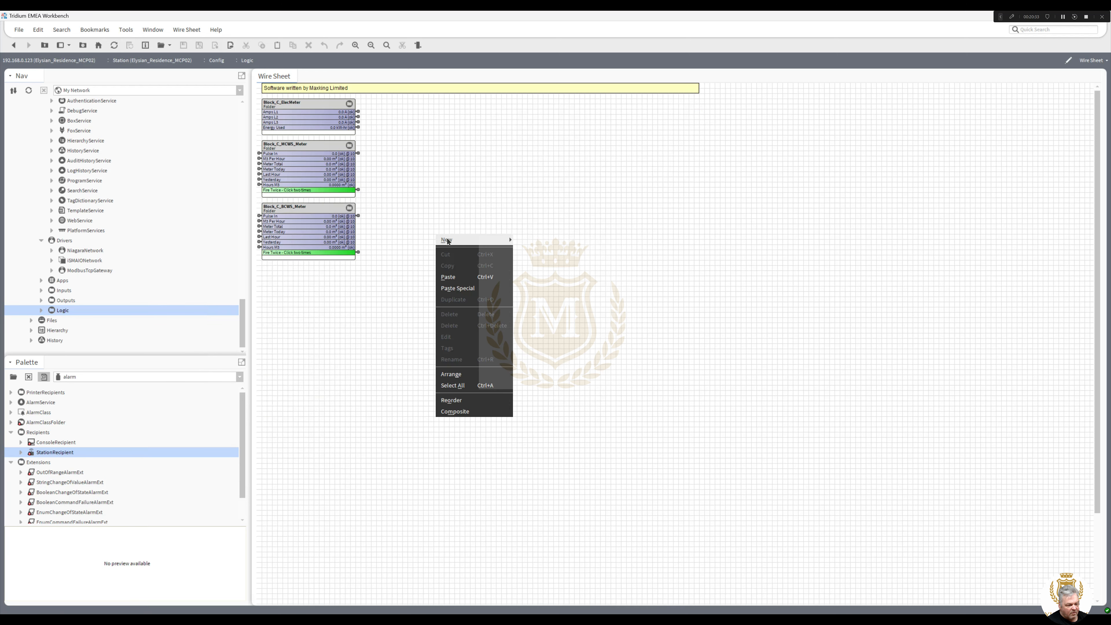
pyautogui.moveTo(455, 241)
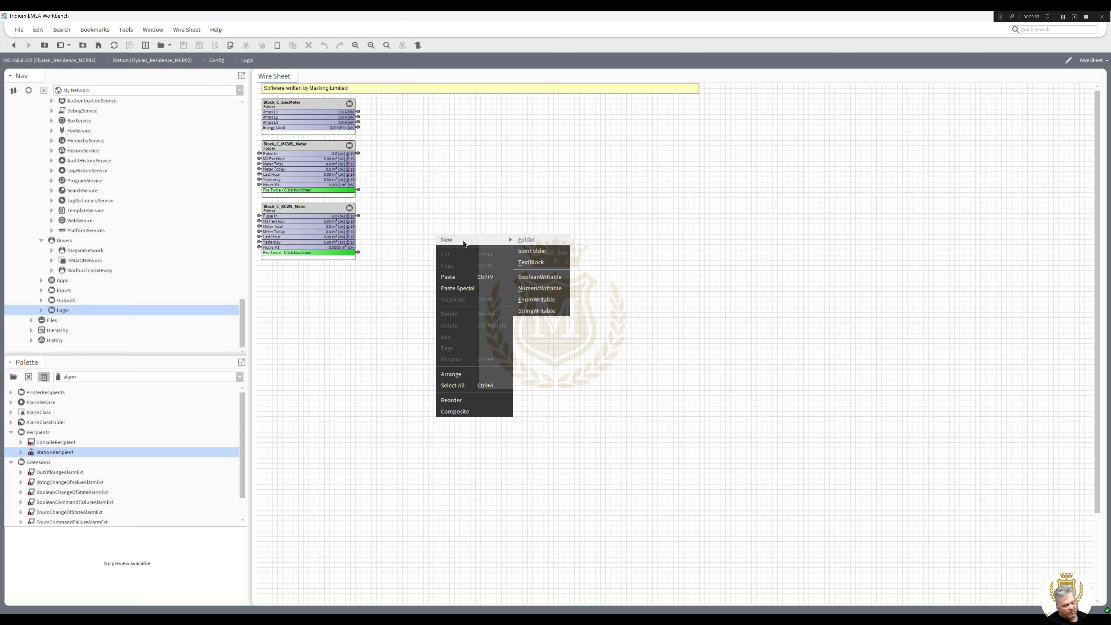
pyautogui.click(447, 179)
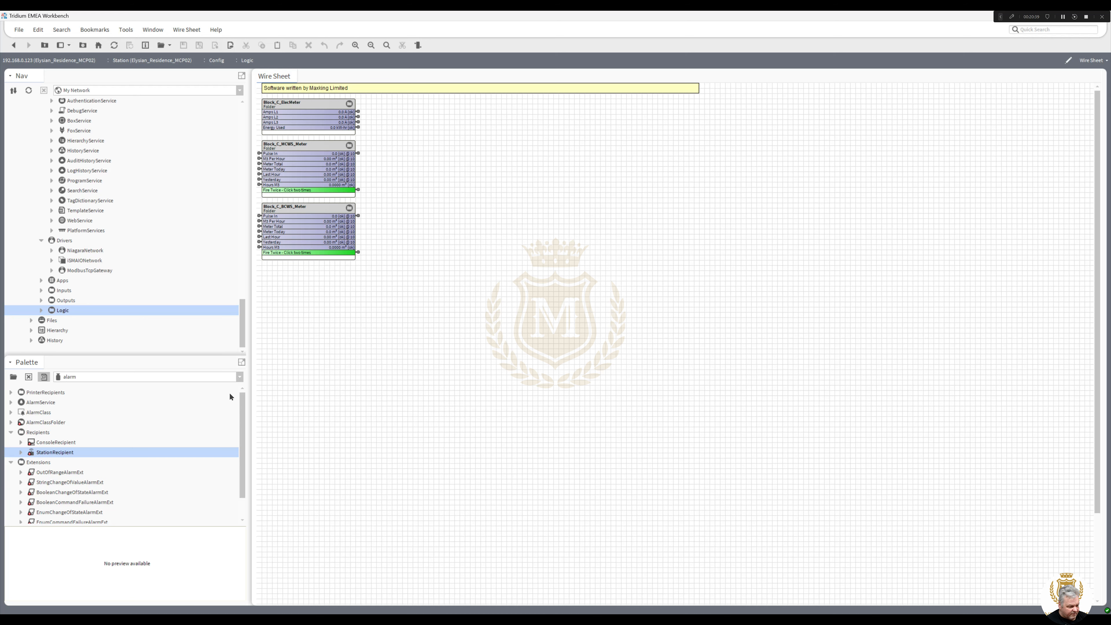
# Add a StatusDemux from the kitControl palette's Util folder to the wire sheet and name it MCP01_Connection.
pyautogui.click(240, 377)
pyautogui.moveTo(237, 407); pyautogui.dragTo(237, 439)
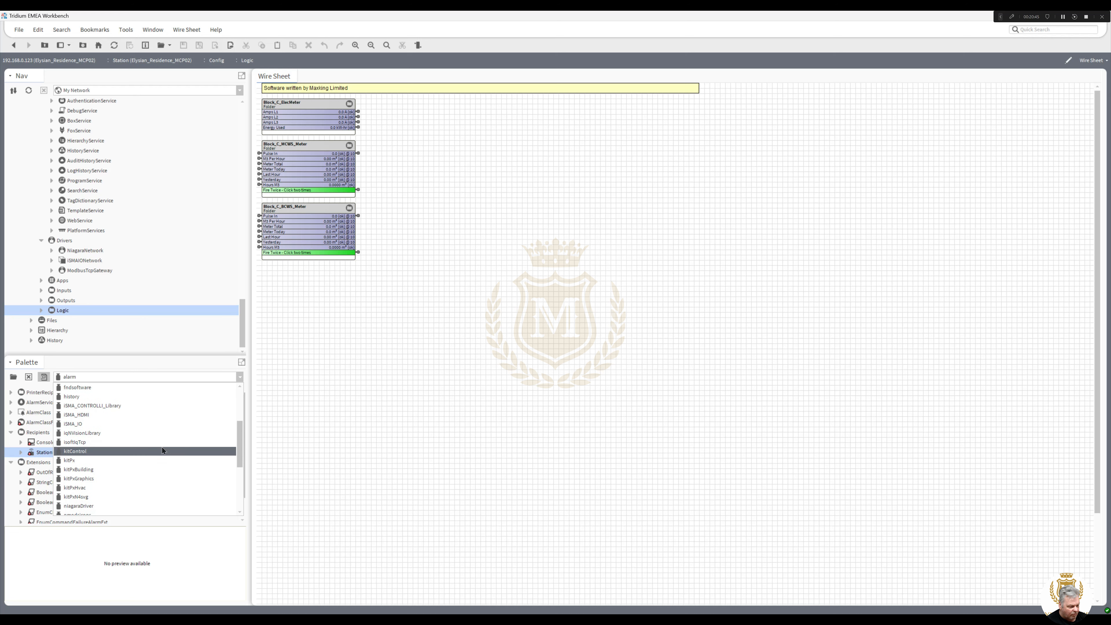
pyautogui.click(163, 448)
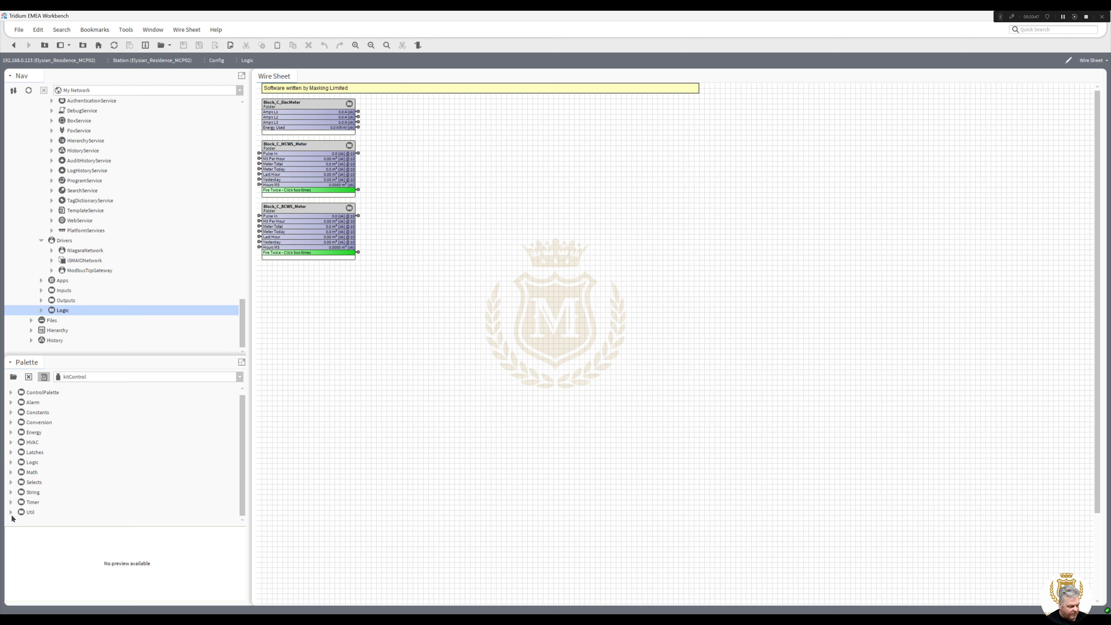
pyautogui.click(11, 512)
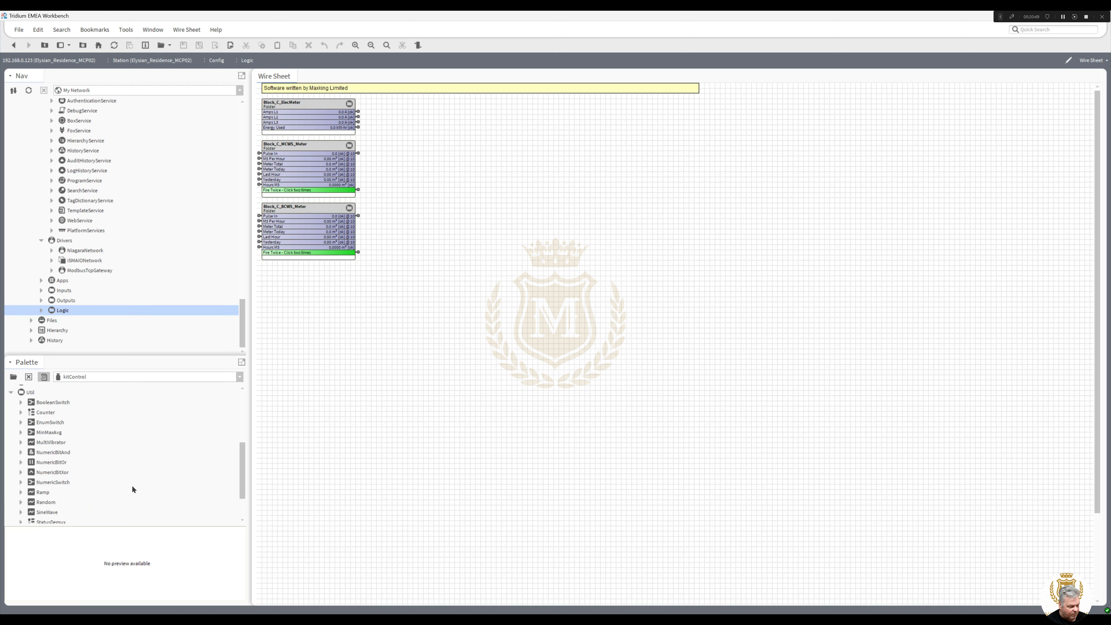
pyautogui.moveTo(242, 473); pyautogui.dragTo(241, 496)
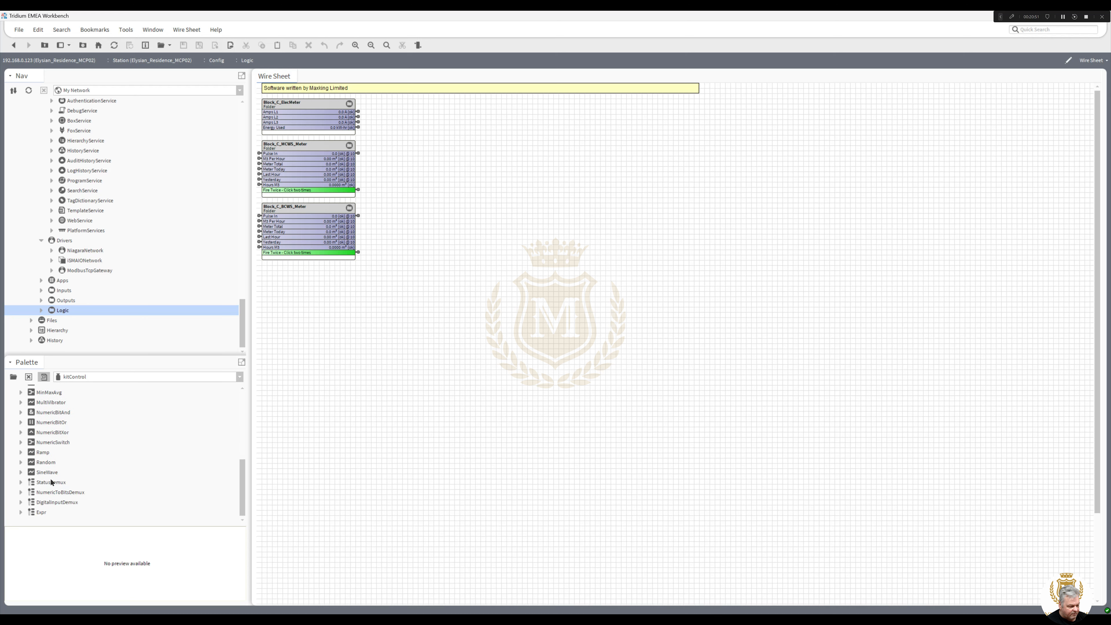
pyautogui.moveTo(50, 481); pyautogui.dragTo(427, 154)
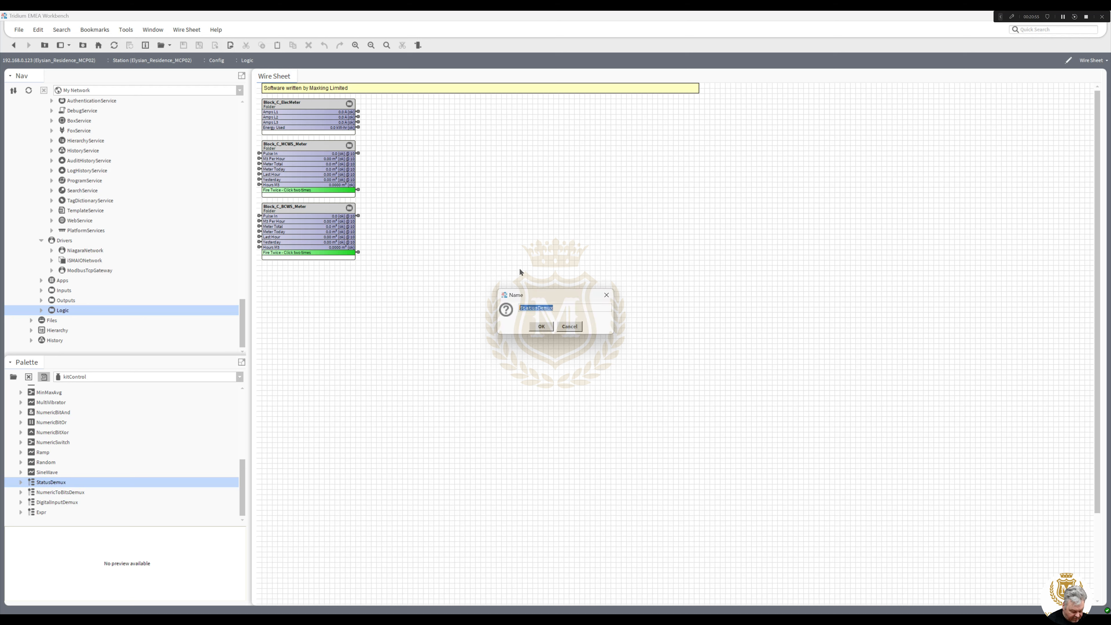
pyautogui.write('MCP01_Connection')
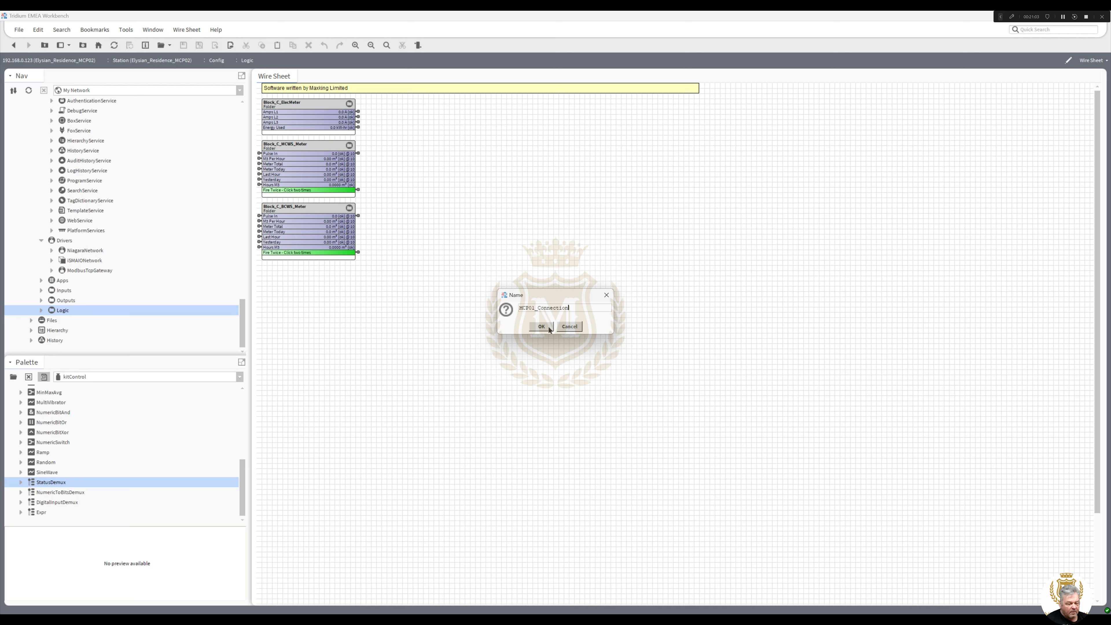
pyautogui.click(550, 329)
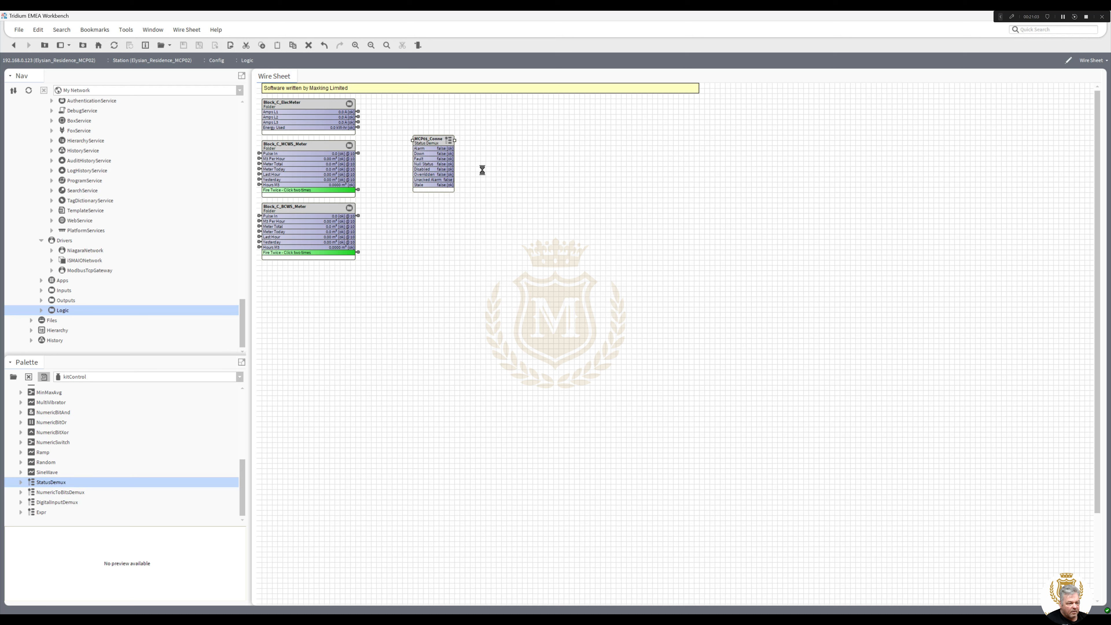
# Unpin all status output slots of the MCP01_Connection block except Down.
pyautogui.rightClick(441, 139)
pyautogui.click(458, 423)
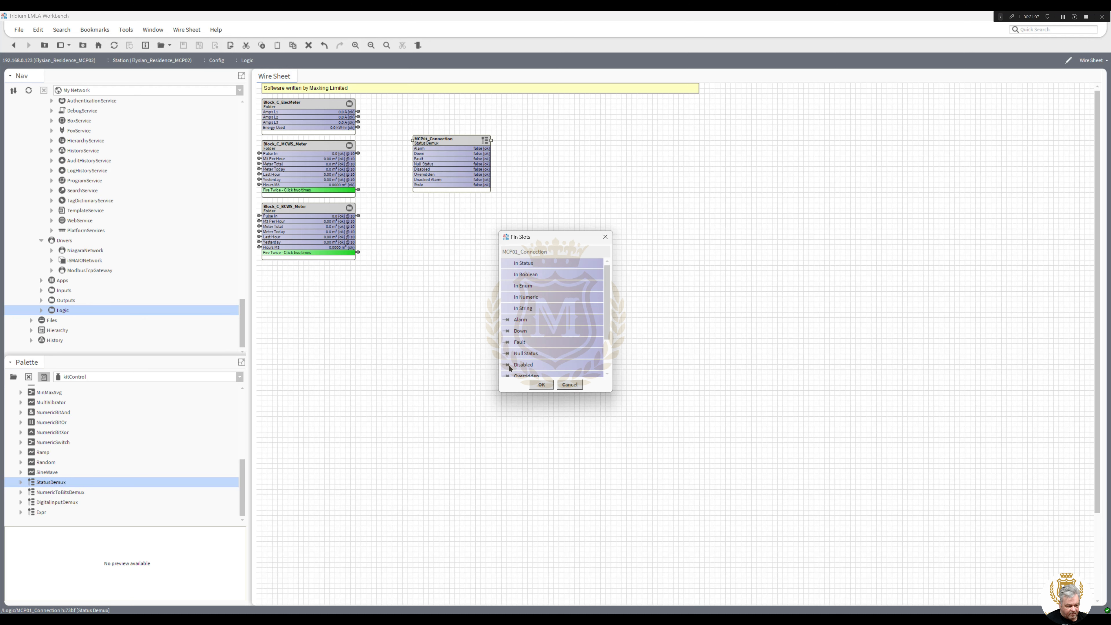
pyautogui.click(507, 364)
pyautogui.click(507, 342)
pyautogui.moveTo(607, 335); pyautogui.dragTo(610, 374)
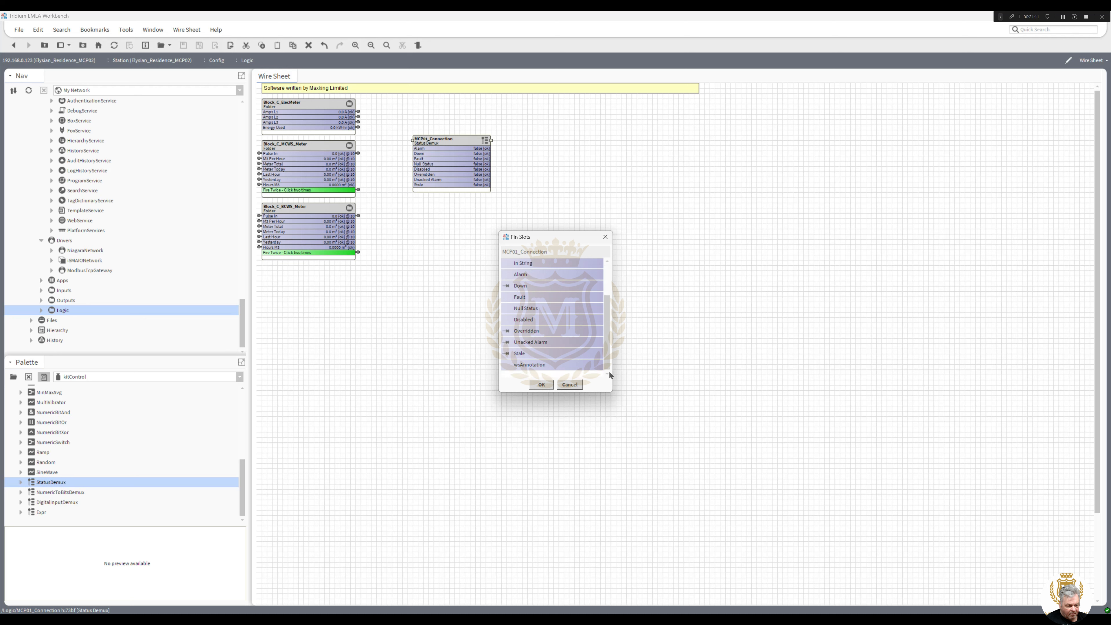
pyautogui.click(541, 385)
# Pin the In Status slot on the MCP01_Connection block.
pyautogui.rightClick(448, 143)
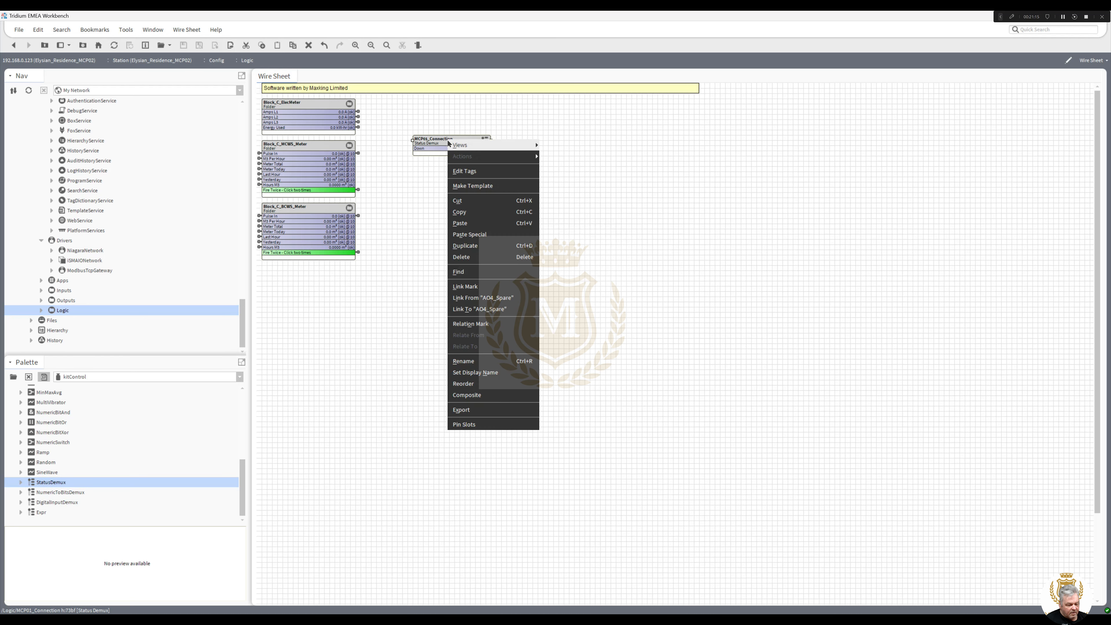
pyautogui.click(469, 302)
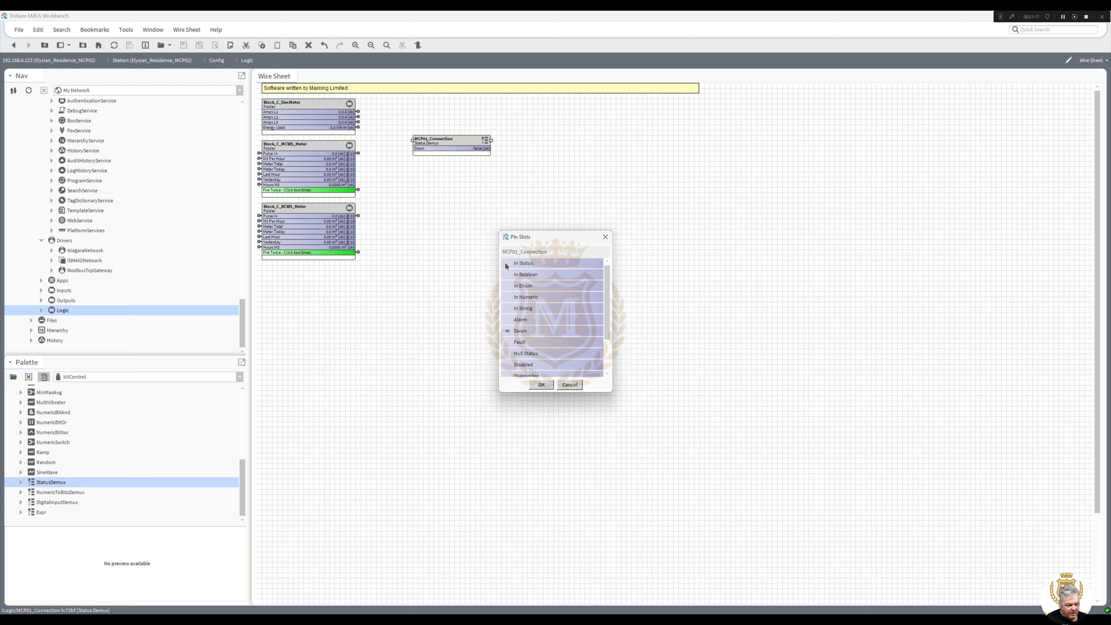
pyautogui.click(543, 385)
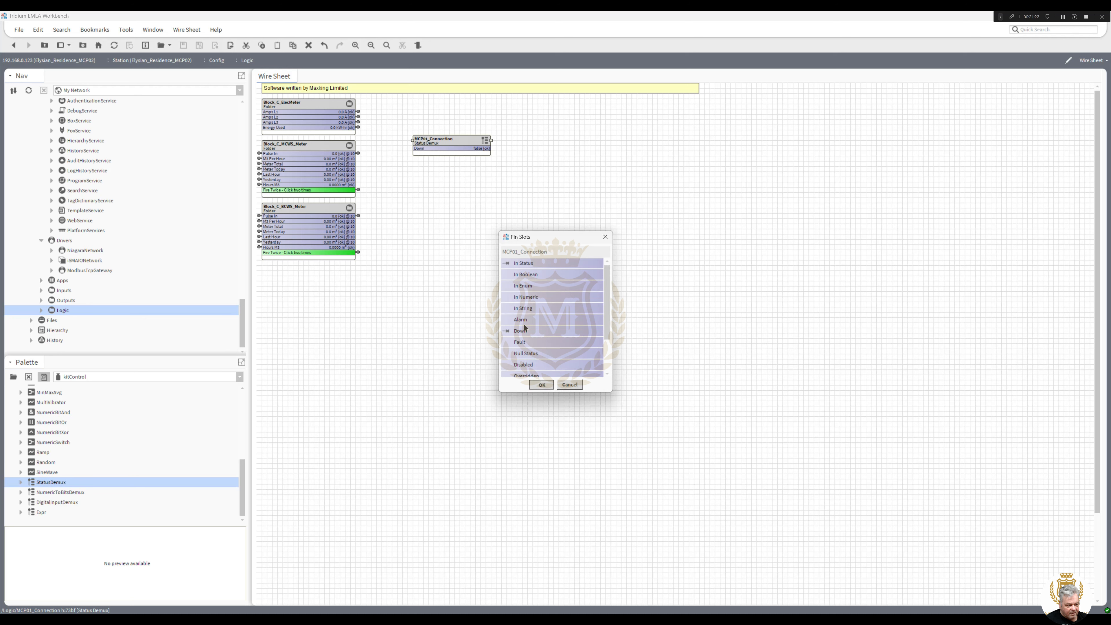
# Link the Status of Elysian_Residence_MCP01 under NiagaraNetwork to In Status of MCP01_Connection, and place the block beside Block_C_ElecMeter.
pyautogui.rightClick(449, 143)
pyautogui.click(467, 291)
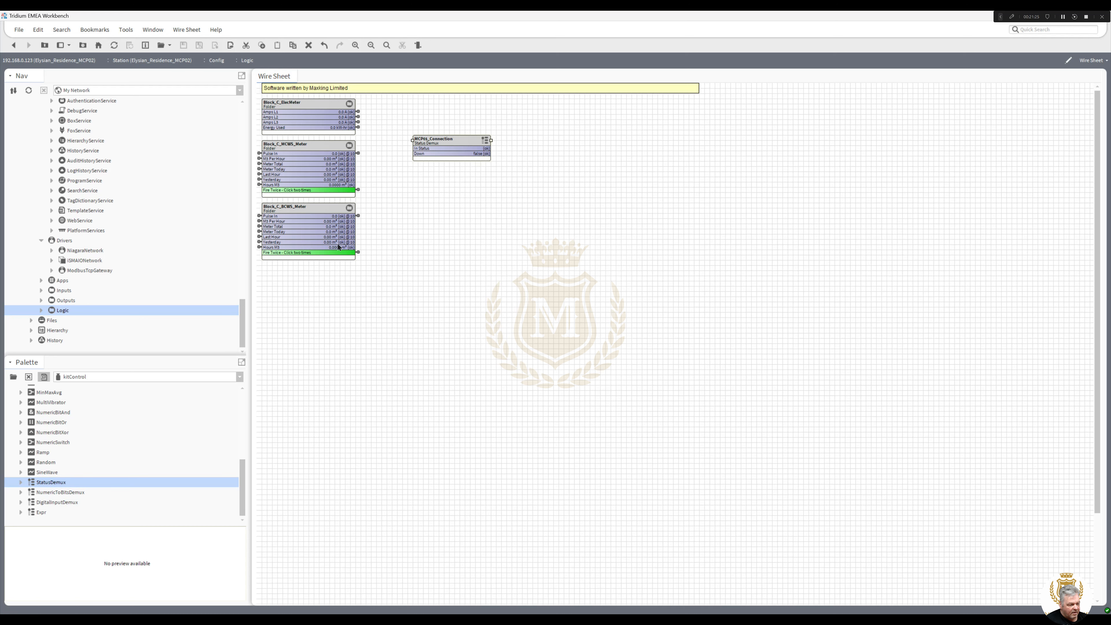
pyautogui.click(51, 250)
pyautogui.rightClick(93, 255)
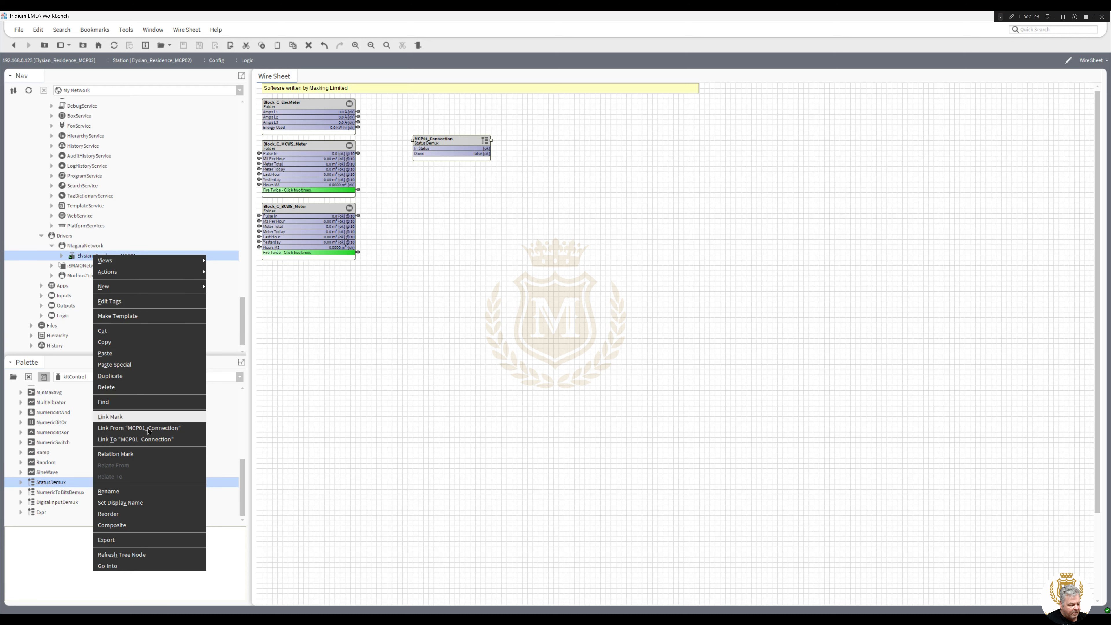
pyautogui.click(148, 439)
pyautogui.click(470, 255)
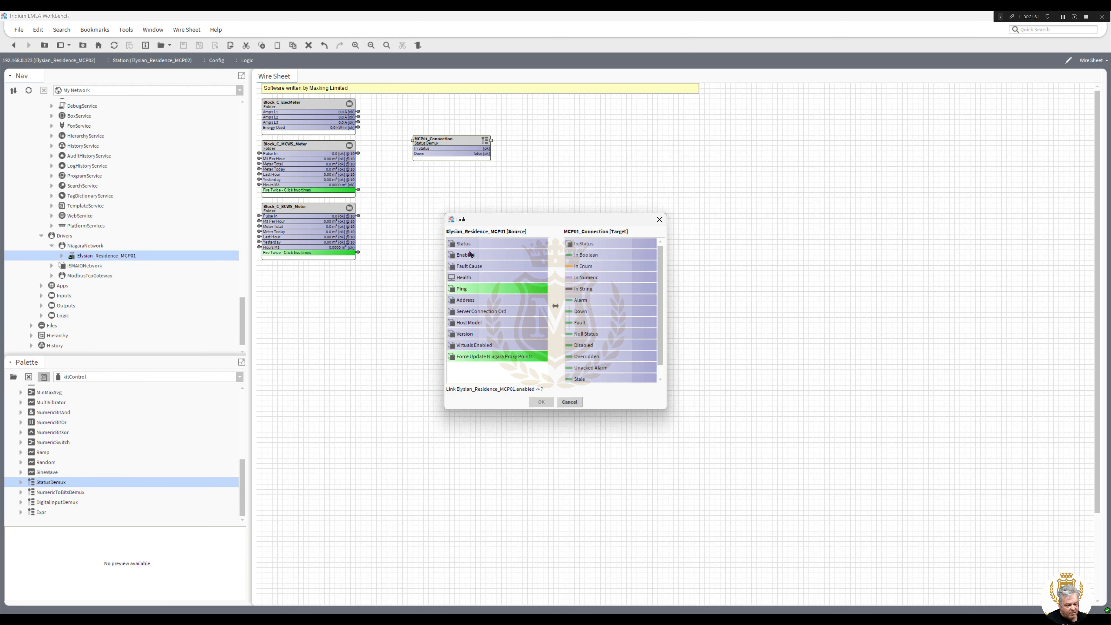
pyautogui.click(464, 244)
pyautogui.click(584, 244)
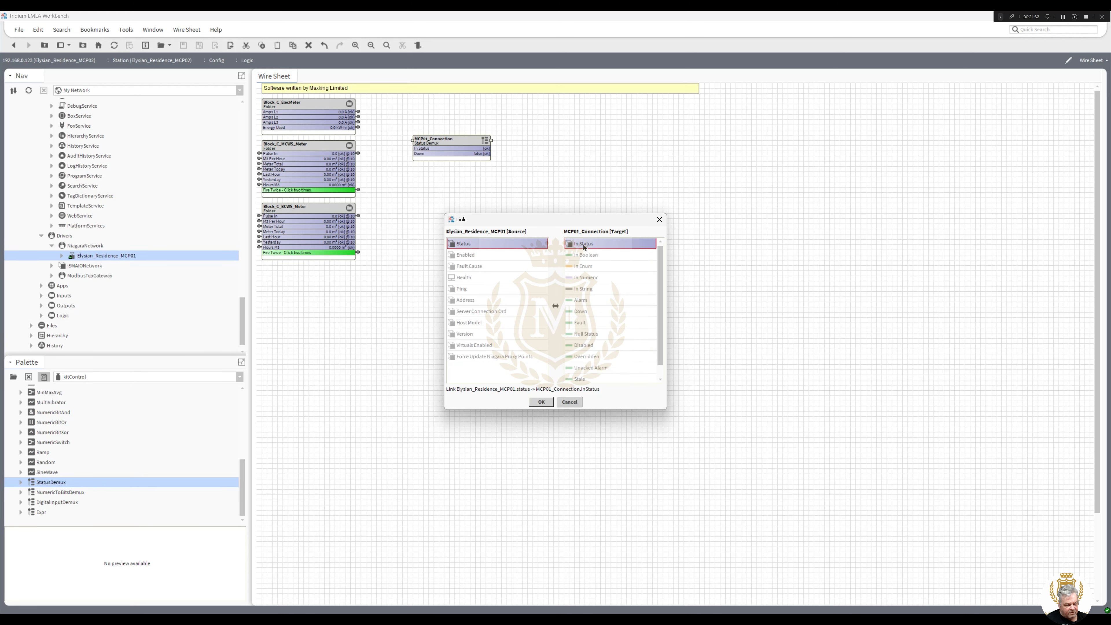
pyautogui.click(541, 401)
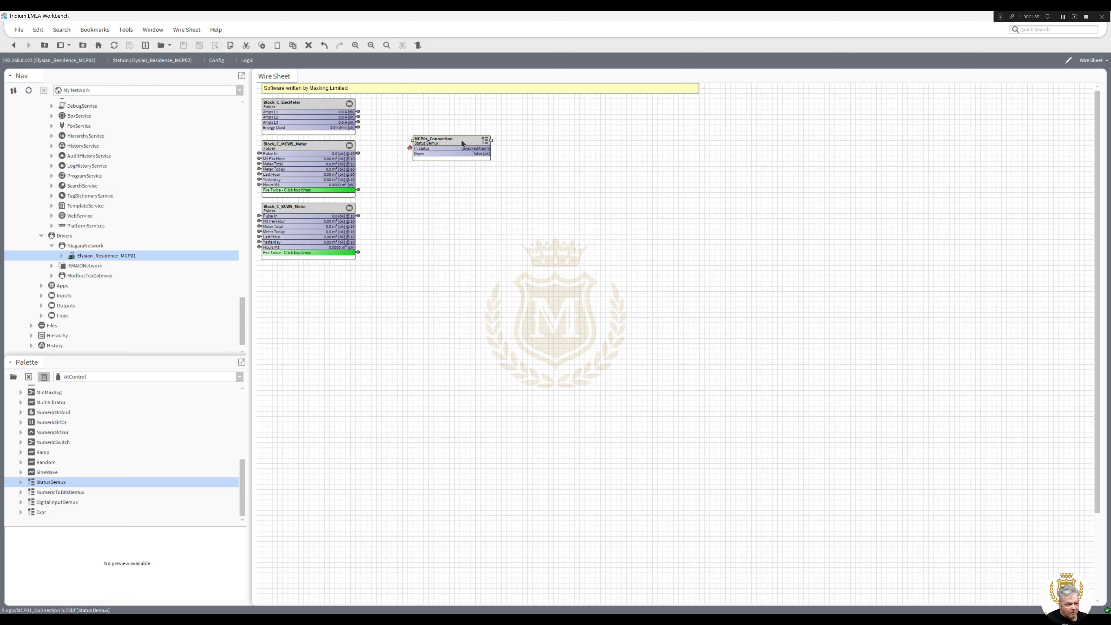
pyautogui.moveTo(461, 139); pyautogui.dragTo(450, 102)
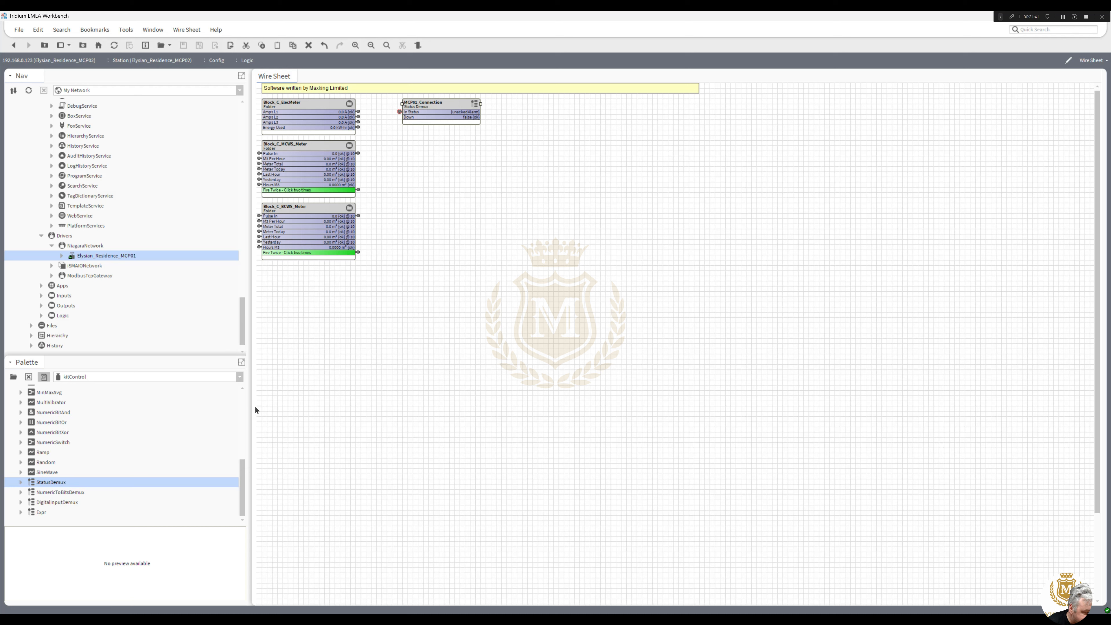
# Add a NumericSwitch from the kitControl palette to the wire sheet and name it LTHW_ValvePos.
pyautogui.moveTo(242, 470); pyautogui.dragTo(247, 455)
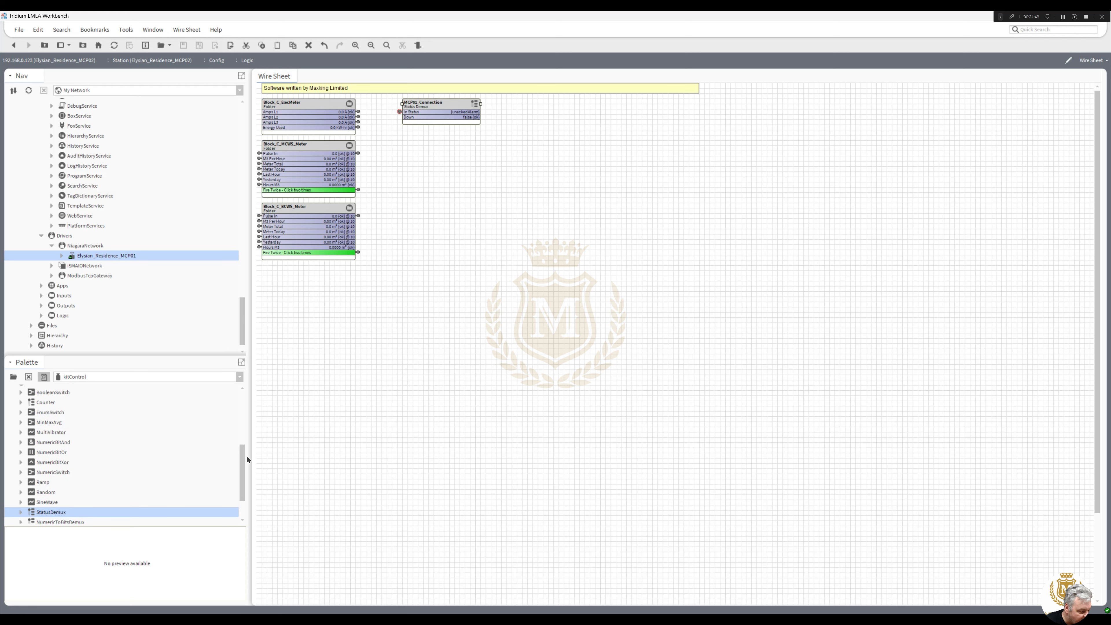
pyautogui.moveTo(57, 472); pyautogui.dragTo(543, 153)
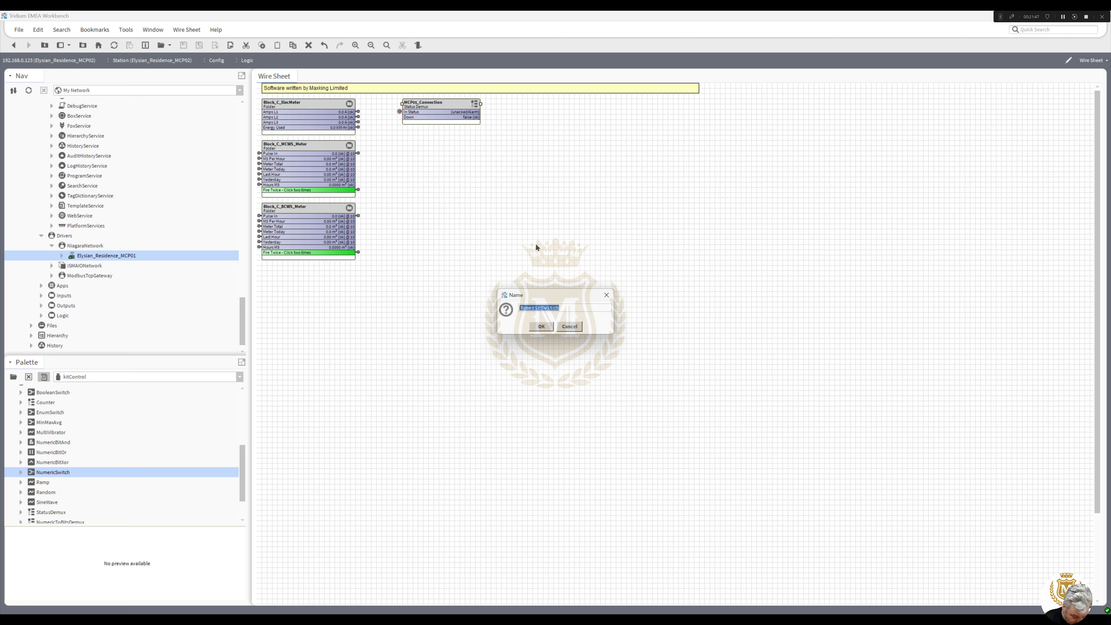
pyautogui.write('M')
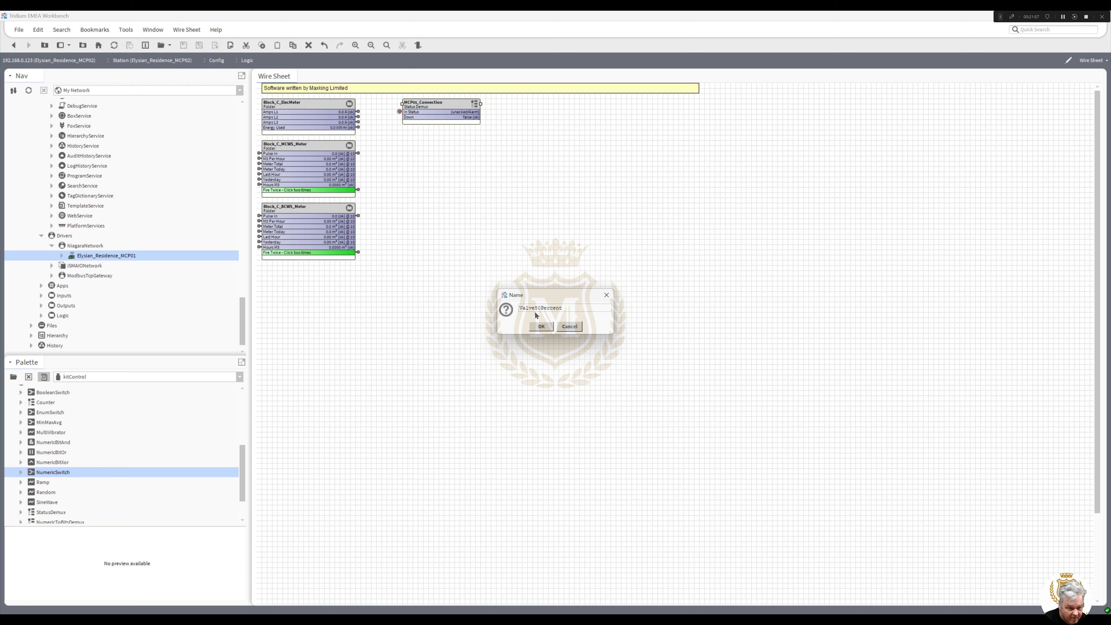
pyautogui.moveTo(538, 308); pyautogui.dragTo(625, 307)
pyautogui.press('BackSpace')
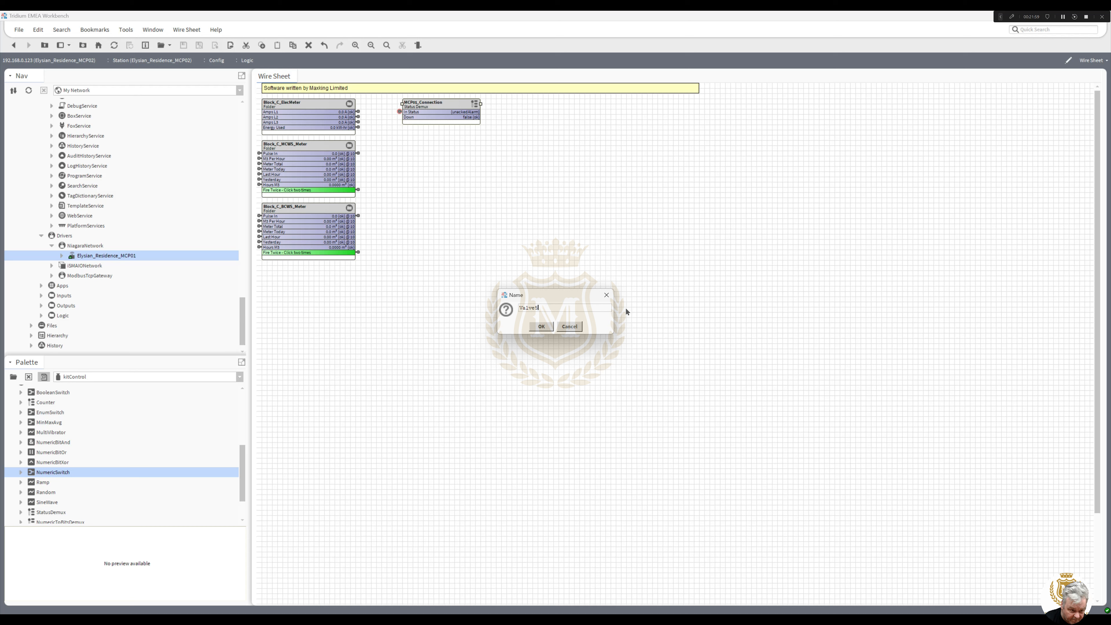
pyautogui.press('BackSpace')
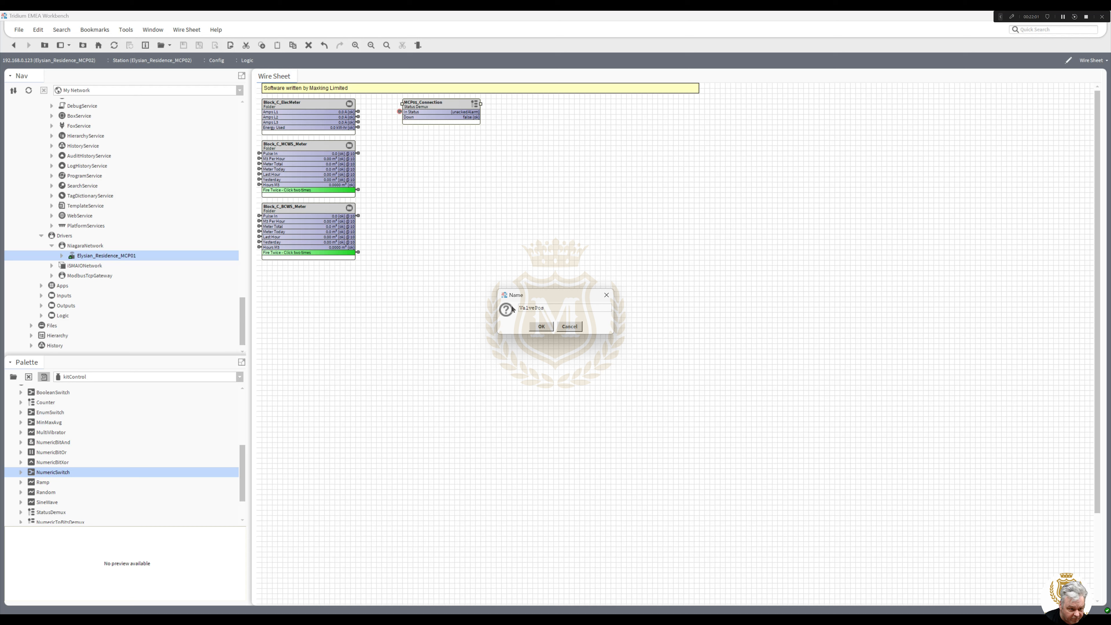
pyautogui.write('LTHW')
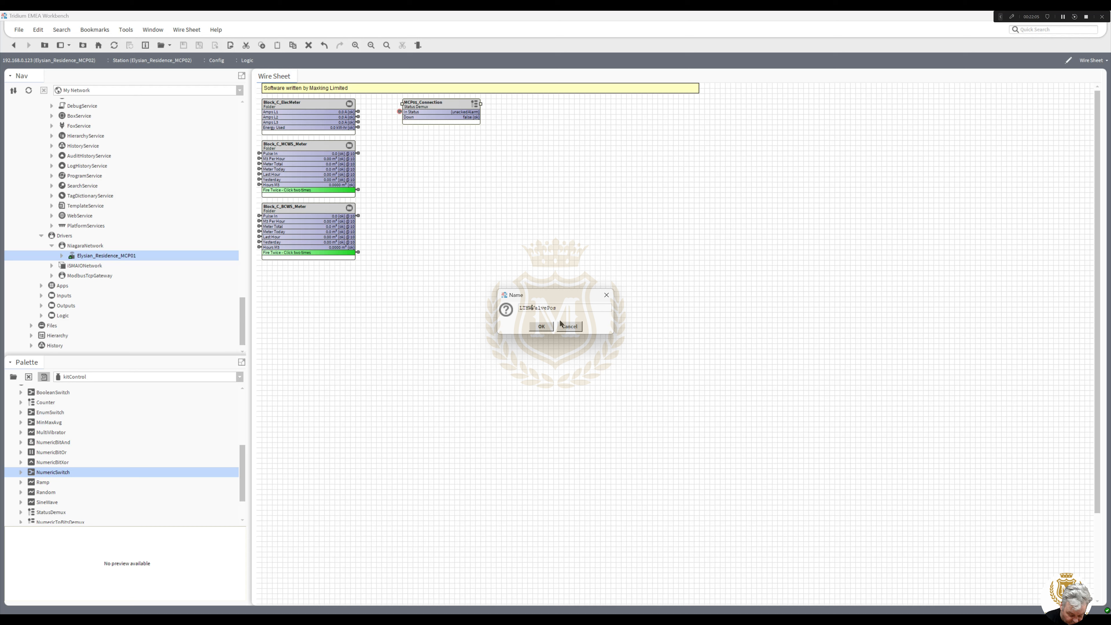
pyautogui.write('_')
pyautogui.click(542, 327)
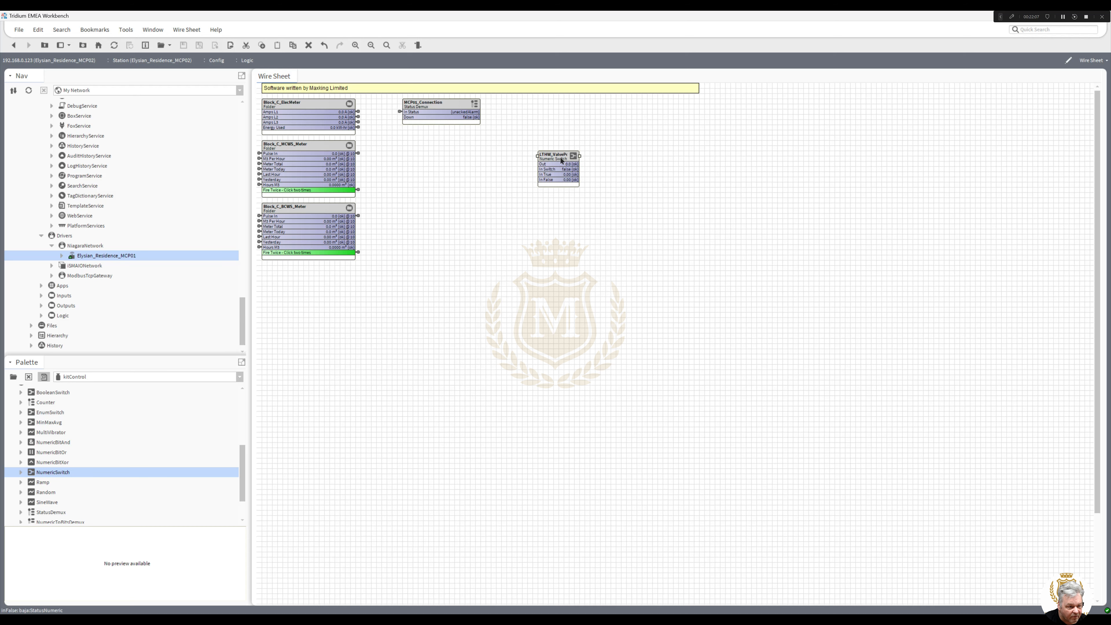
# Place LTHW_ValvePos beside MCP01_Connection and link the Down output to its In Switch.
pyautogui.click(568, 124)
pyautogui.moveTo(476, 117)
pyautogui.mouseDown()
pyautogui.moveTo(568, 134)
pyautogui.moveTo(517, 110)
pyautogui.mouseUp()
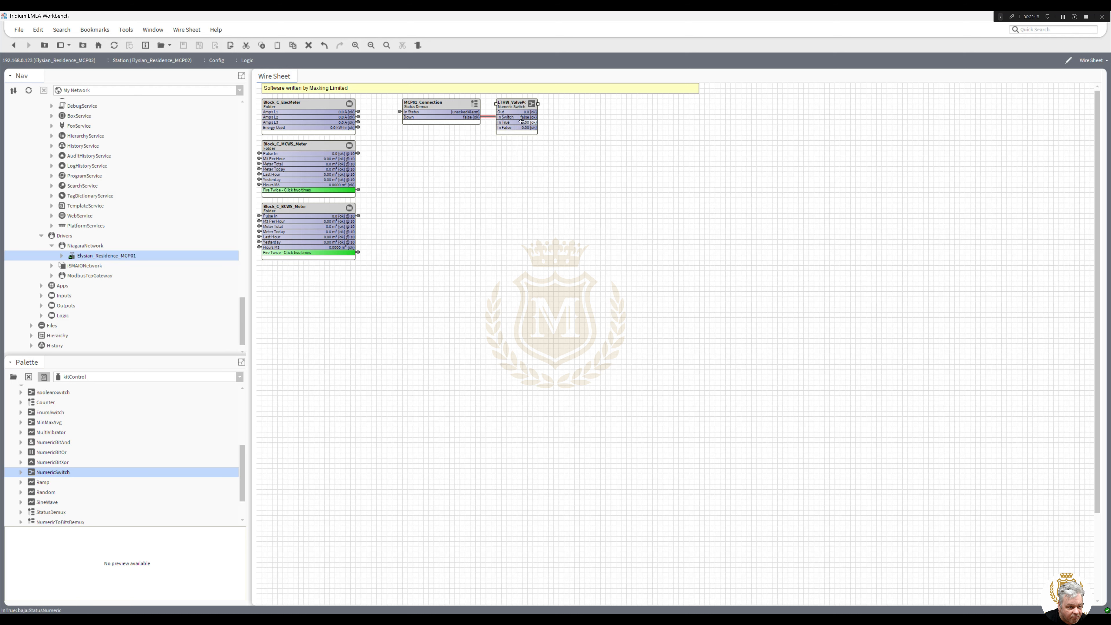
# Add a NumericWritable named MCP01_Valve_LTHW_Write to the wire sheet below MCP01_Connection.
pyautogui.rightClick(399, 146)
pyautogui.moveTo(454, 153)
pyautogui.click(501, 201)
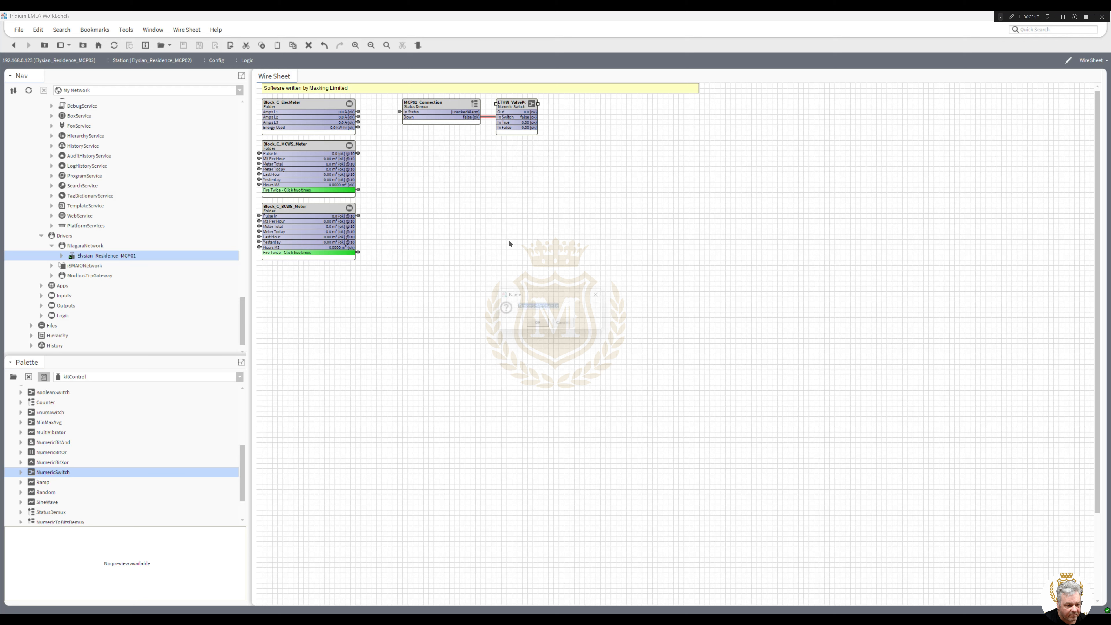
pyautogui.write('L')
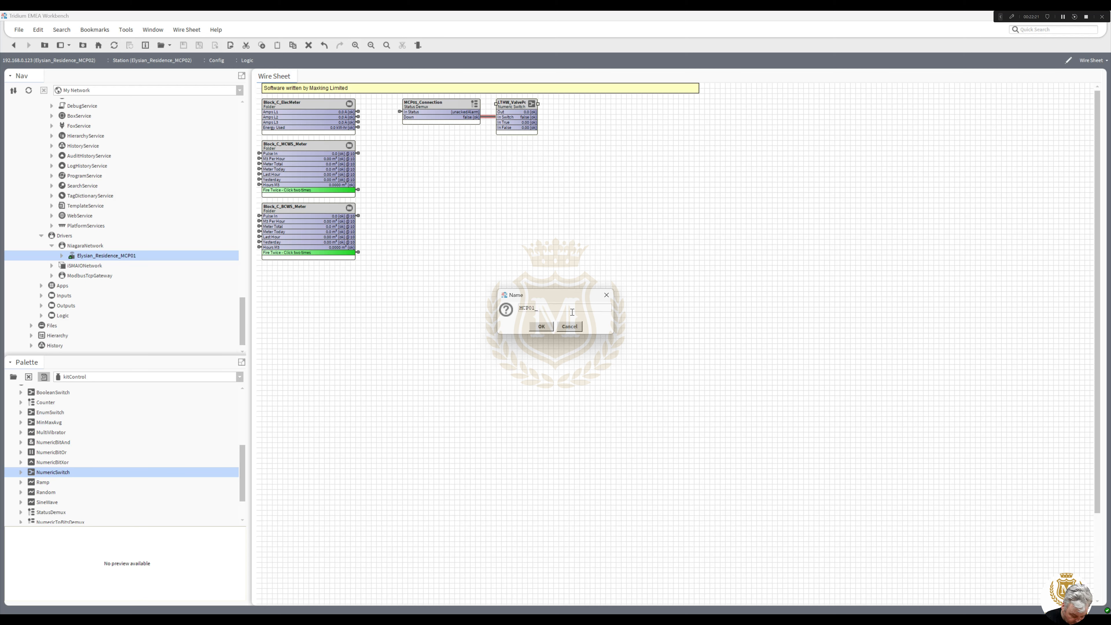
pyautogui.write('CP01_Fave')
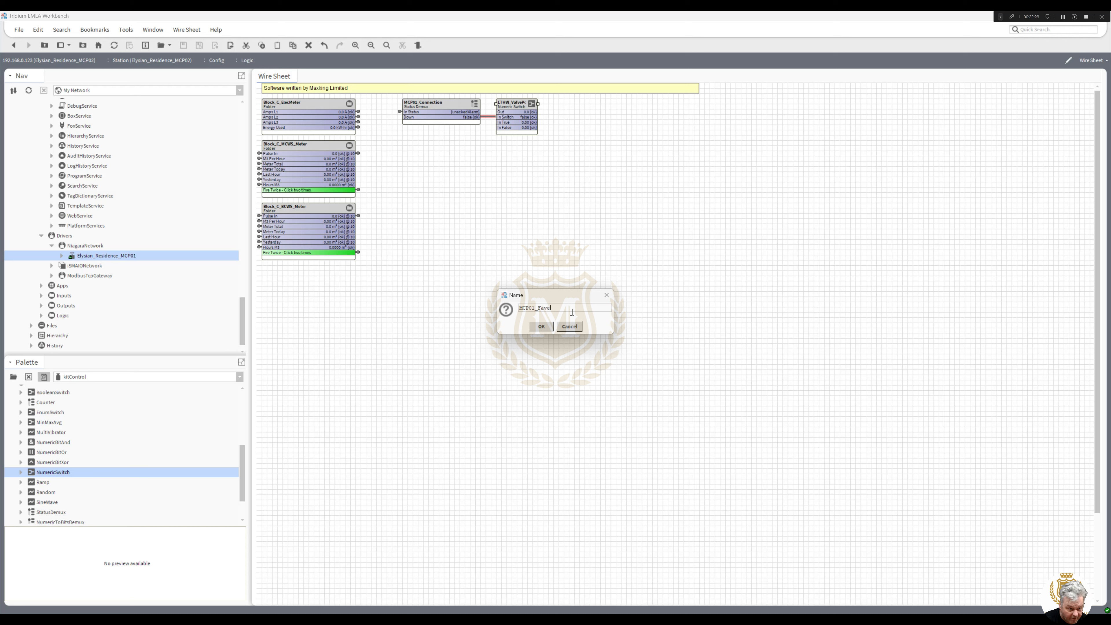
pyautogui.press('BackSpace')
pyautogui.press('BackSpace')
pyautogui.press('BackSpace')
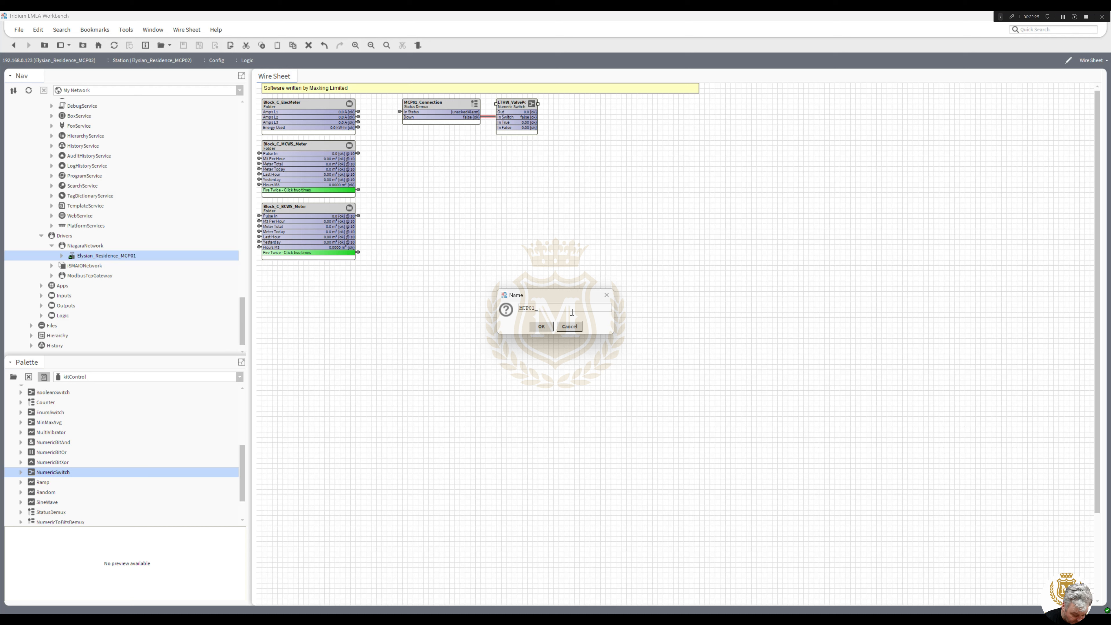
pyautogui.write('Val')
pyautogui.write('ve_LTHW_Prite')
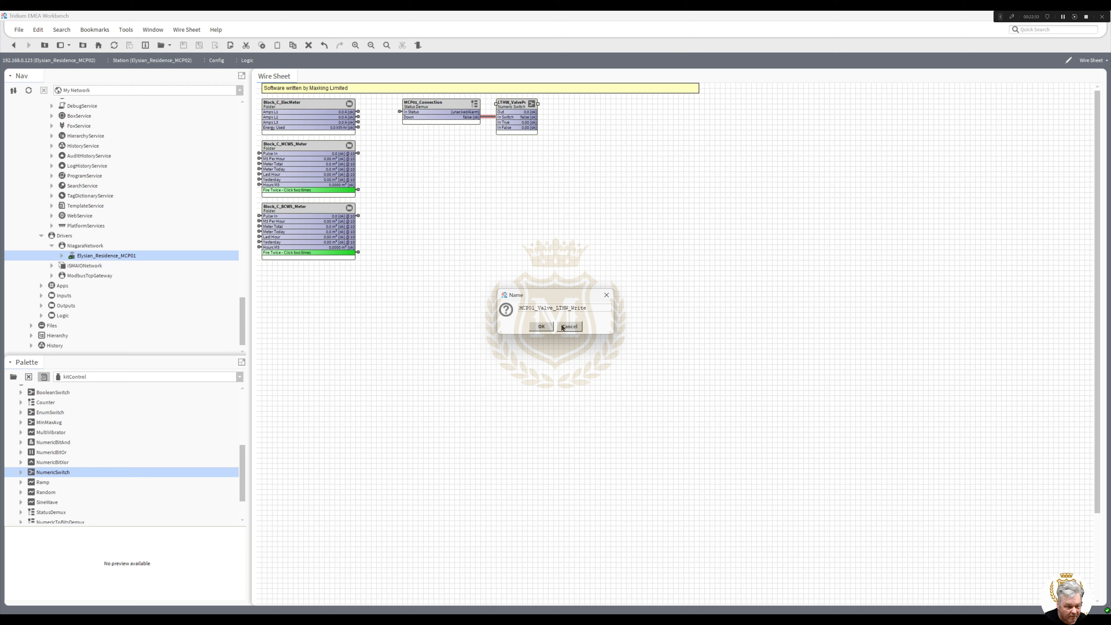
pyautogui.click(541, 326)
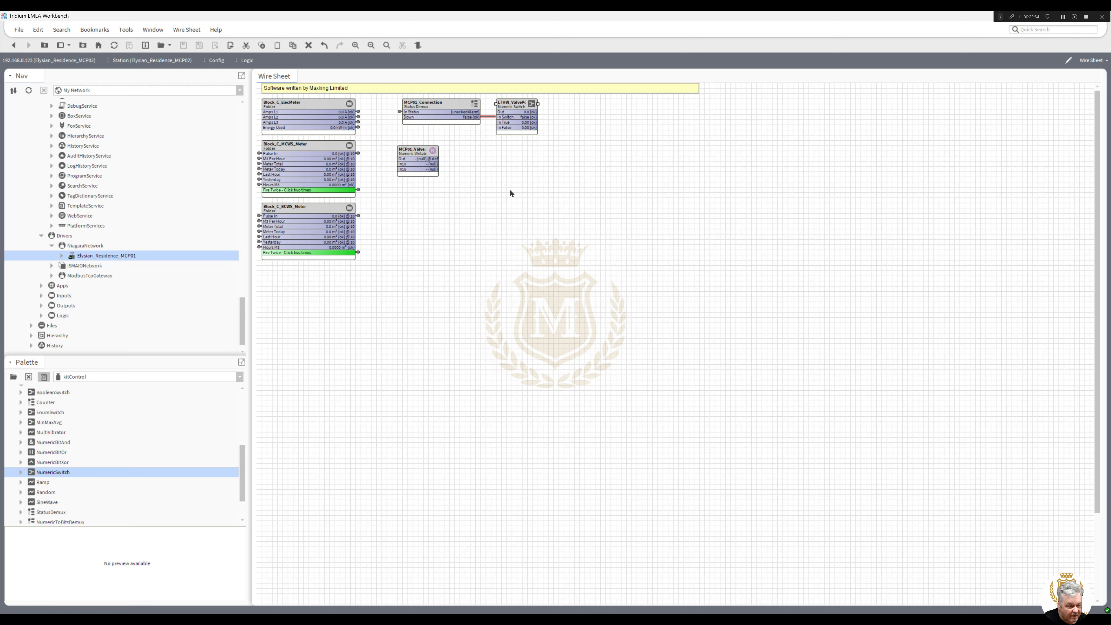
# Unpin In16 on MCP01_Valve_LTHW_Write, then align the block under MCP01_Connection and widen it to show its full name.
pyautogui.rightClick(419, 153)
pyautogui.click(451, 450)
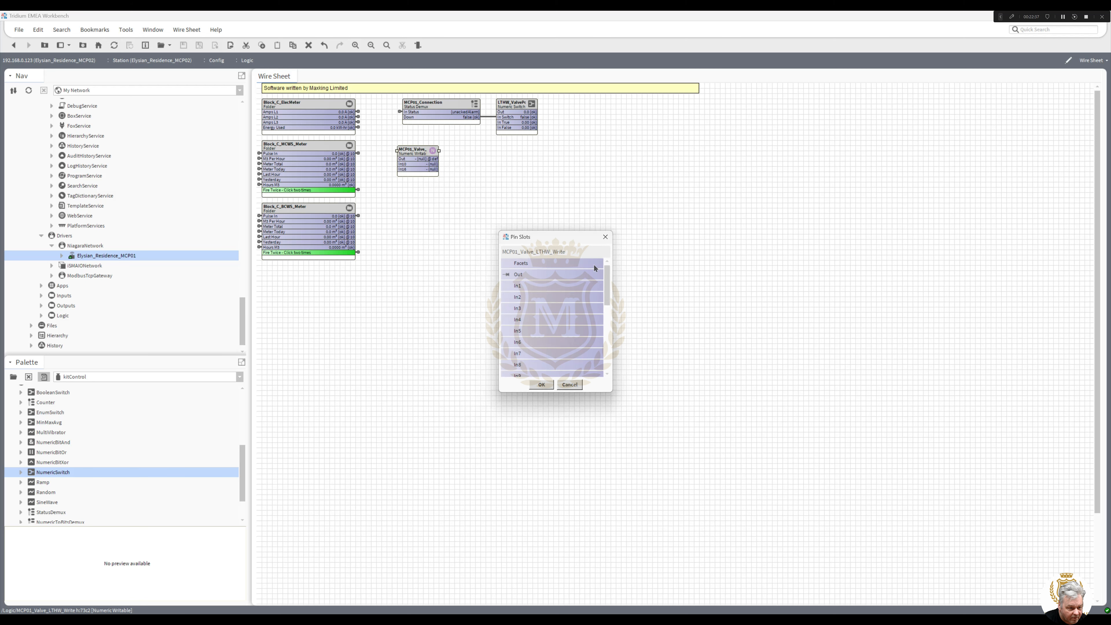
pyautogui.moveTo(607, 283); pyautogui.dragTo(607, 319)
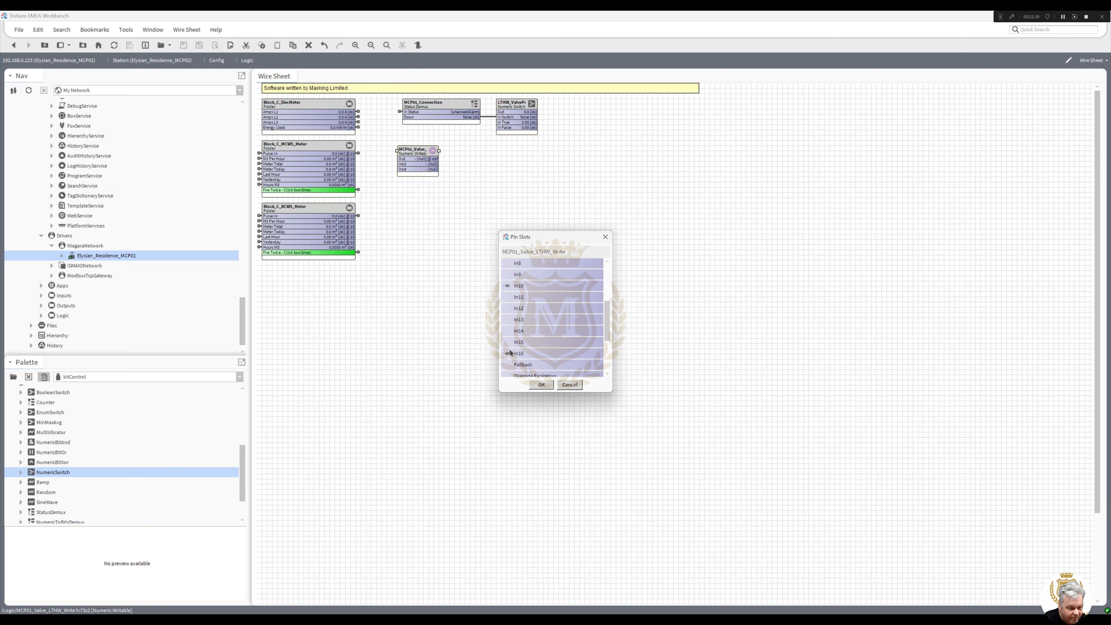
pyautogui.click(541, 384)
pyautogui.moveTo(407, 149); pyautogui.dragTo(480, 137)
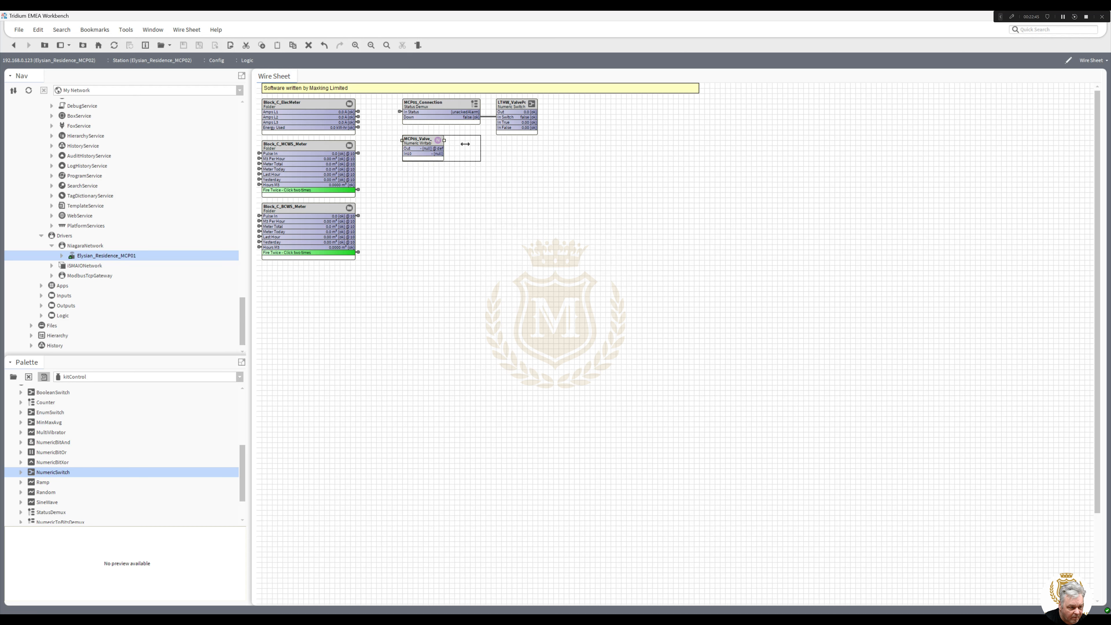
# Set the value of MCP01_Valve_LTHW_Write to 50.
pyautogui.rightClick(421, 147)
pyautogui.moveTo(451, 177)
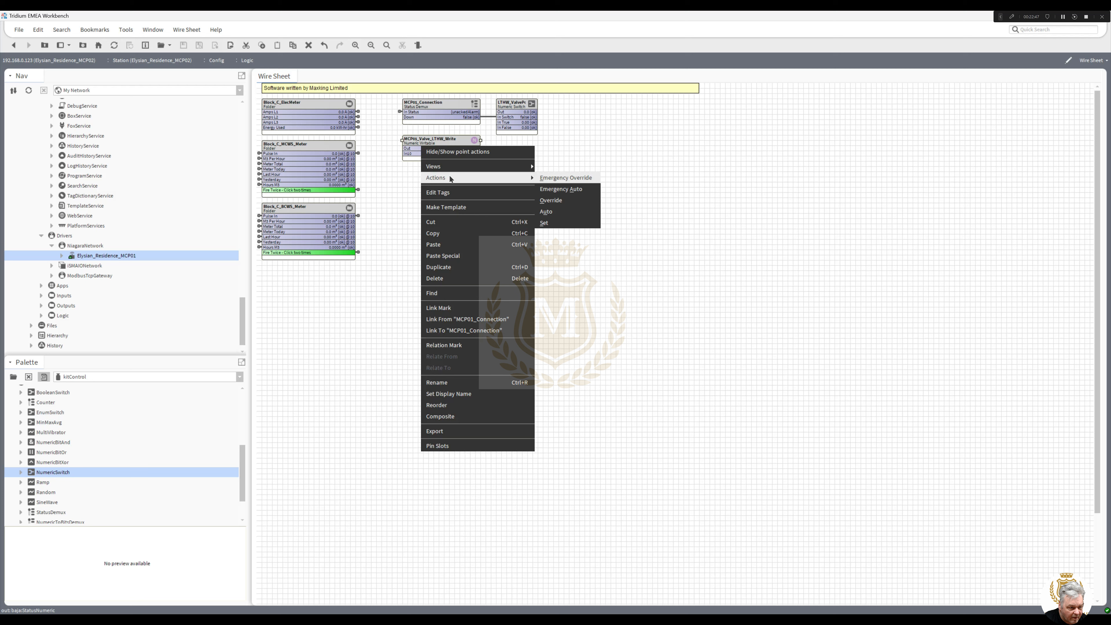
pyautogui.click(552, 223)
pyautogui.write('50')
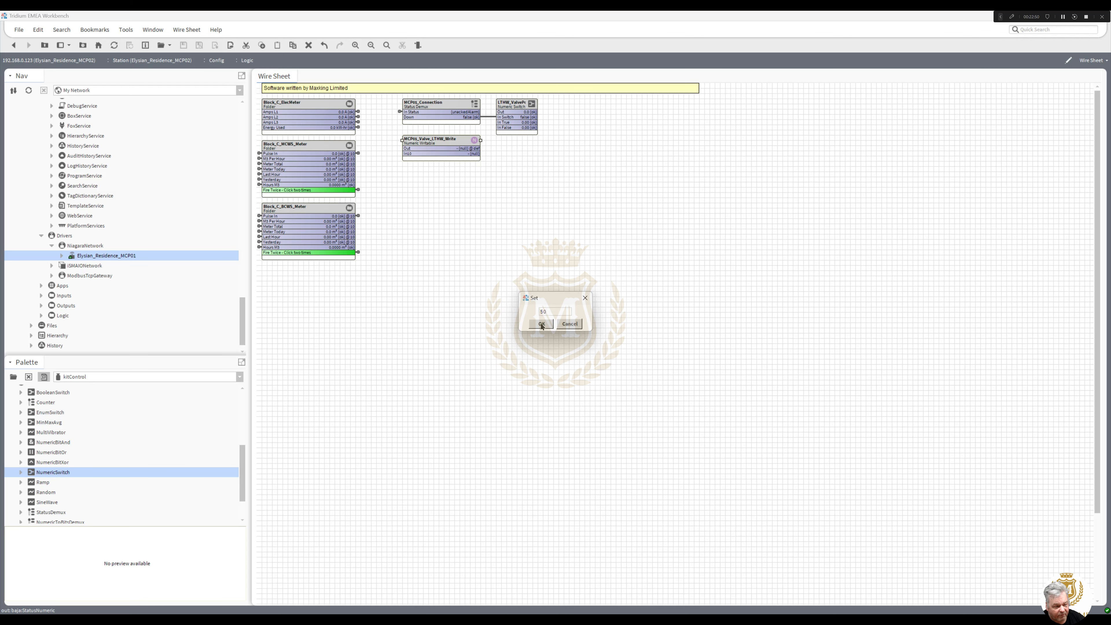
pyautogui.press('Return')
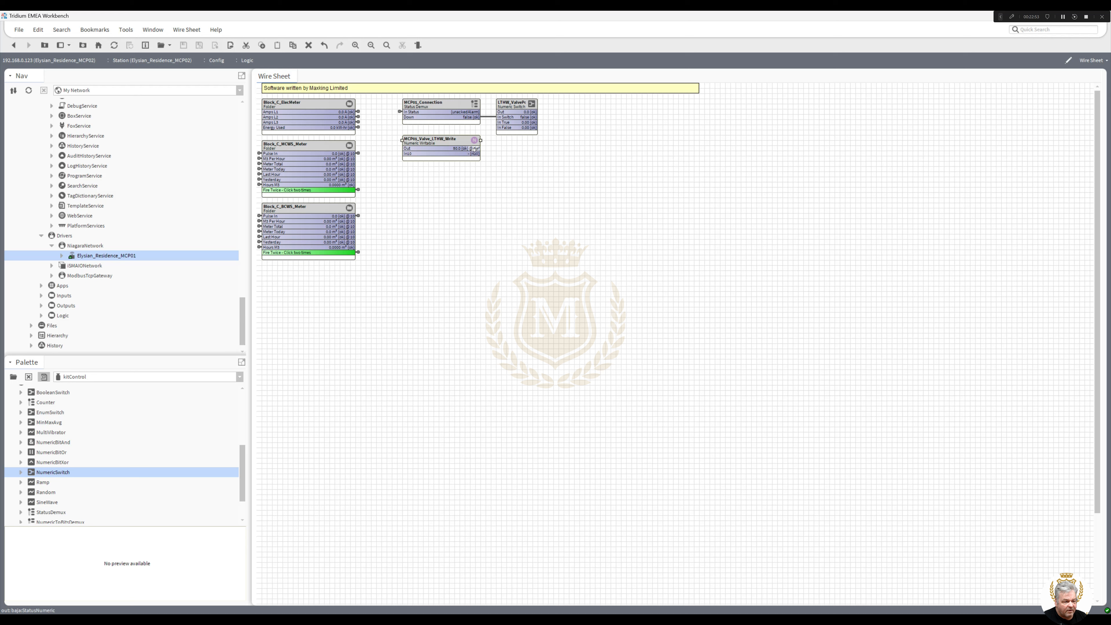
# Link Out of MCP01_Valve_LTHW_Write to In False of LTHW_ValvePos and widen the switch block to show its full name.
pyautogui.moveTo(474, 150); pyautogui.dragTo(504, 128)
pyautogui.click(514, 107)
pyautogui.click(540, 101)
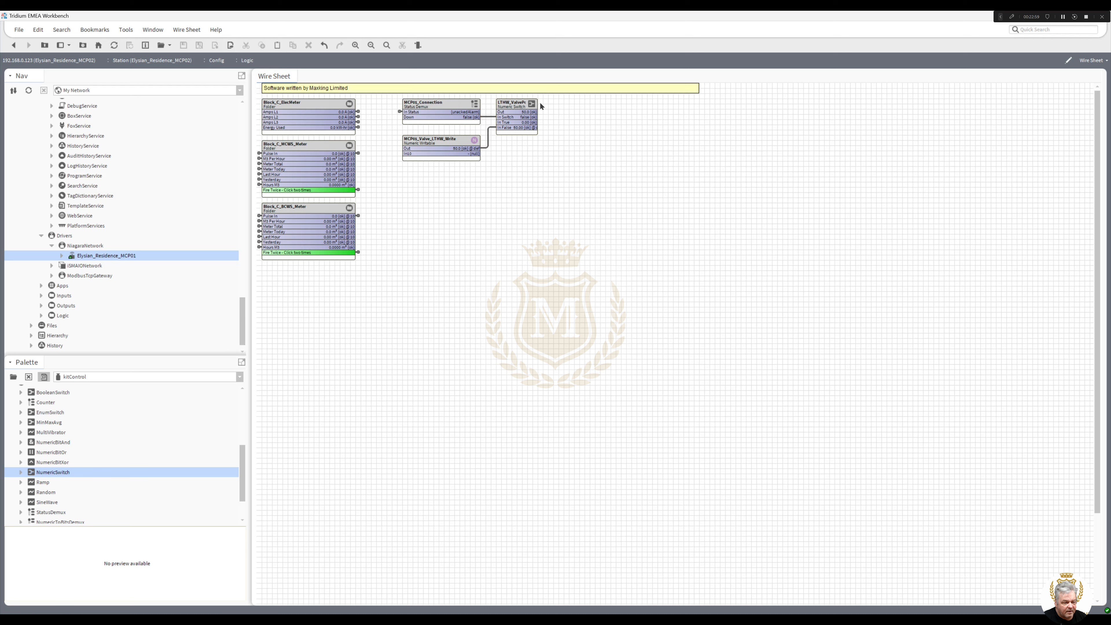
pyautogui.click(531, 104)
pyautogui.moveTo(540, 102); pyautogui.dragTo(565, 102)
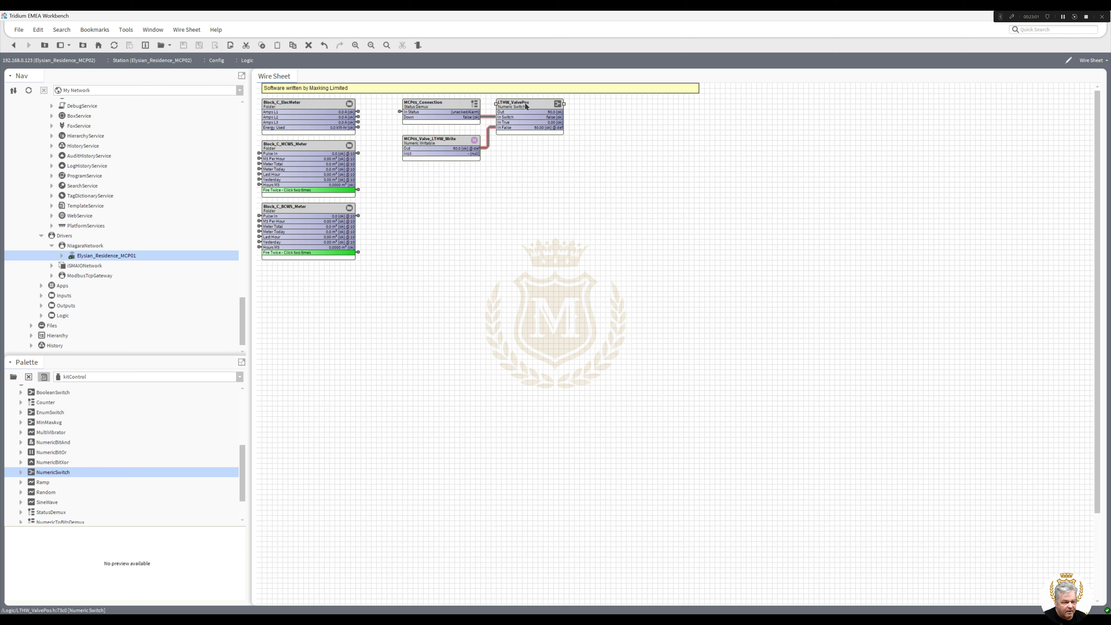
pyautogui.rightClick(525, 104)
pyautogui.click(567, 249)
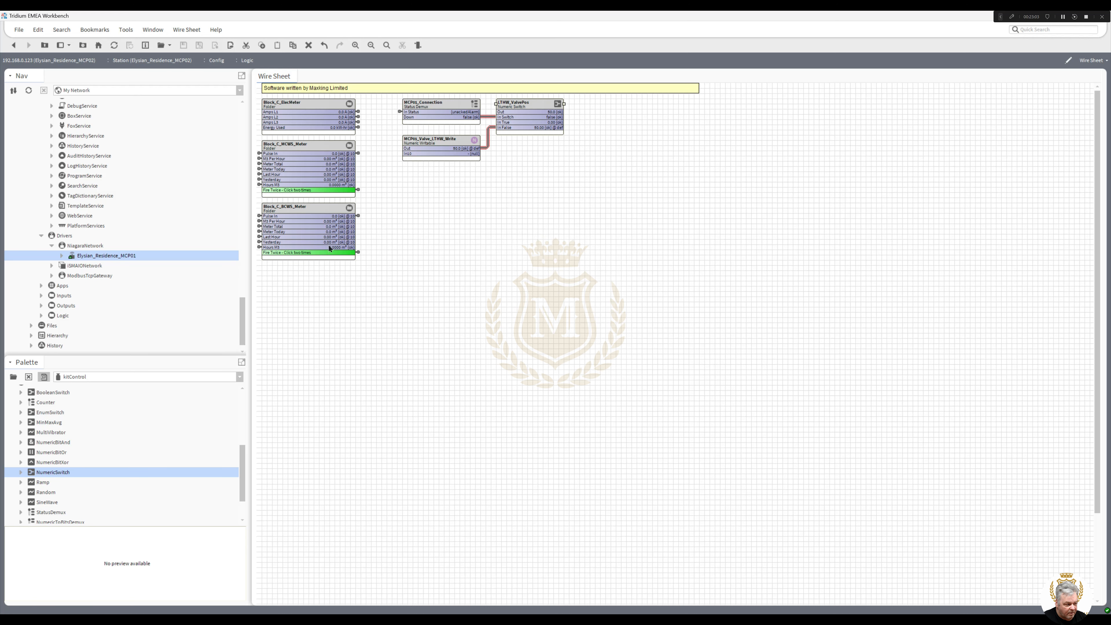
pyautogui.click(41, 306)
pyautogui.rightClick(80, 196)
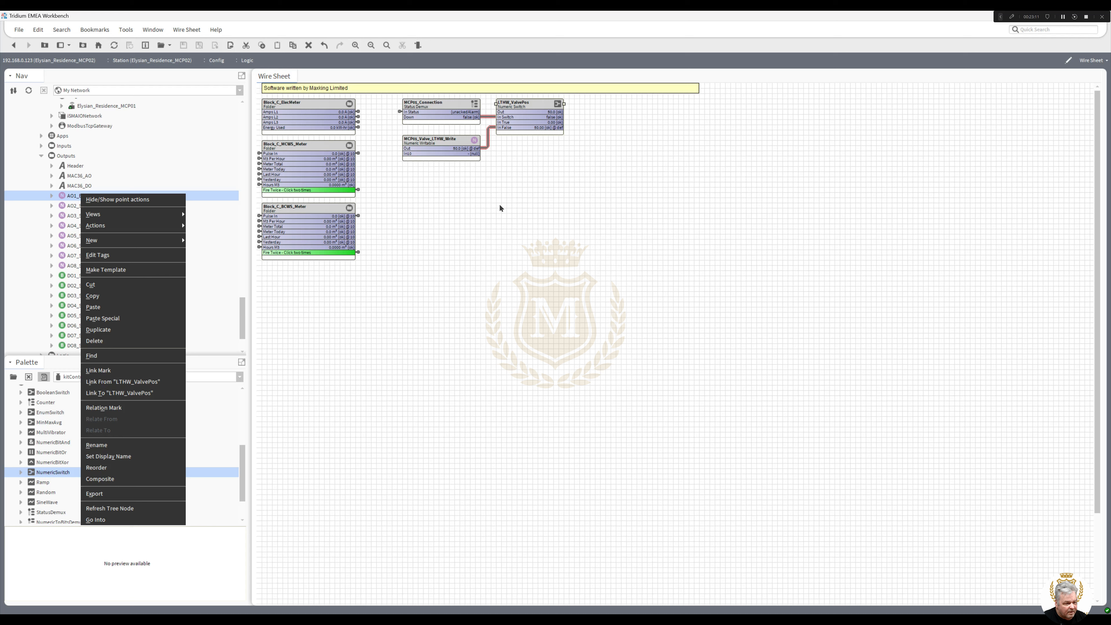
pyautogui.click(594, 137)
# Add a NumericWritable named To_AO1_LTHW_Valve beside LTHW_ValvePos and link the switch's Out to its In10.
pyautogui.rightClick(606, 110)
pyautogui.moveTo(647, 115)
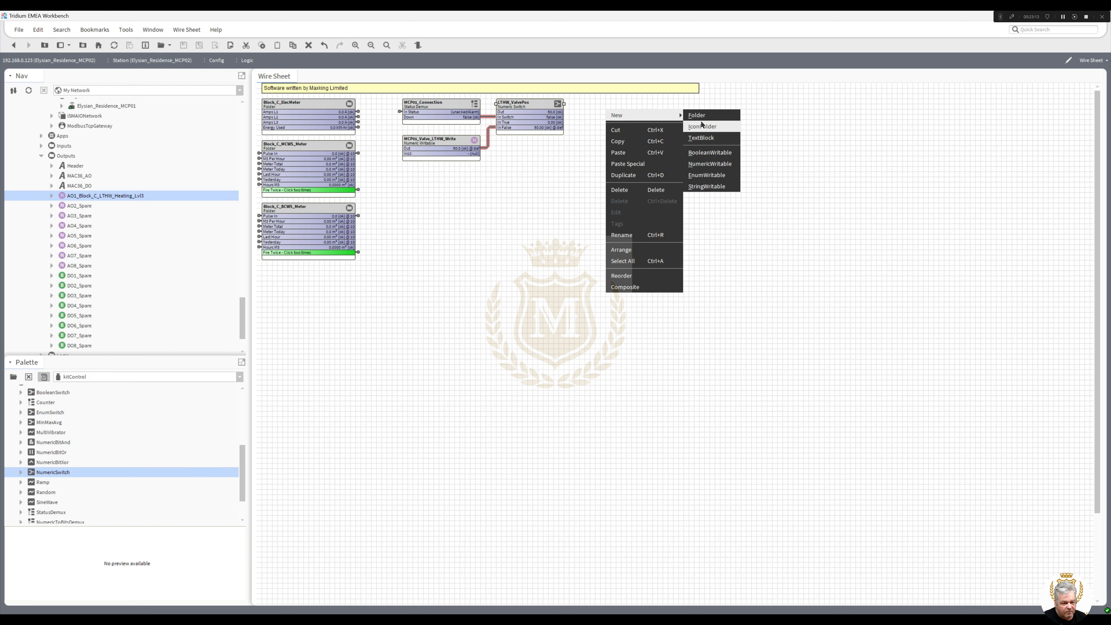
pyautogui.click(705, 163)
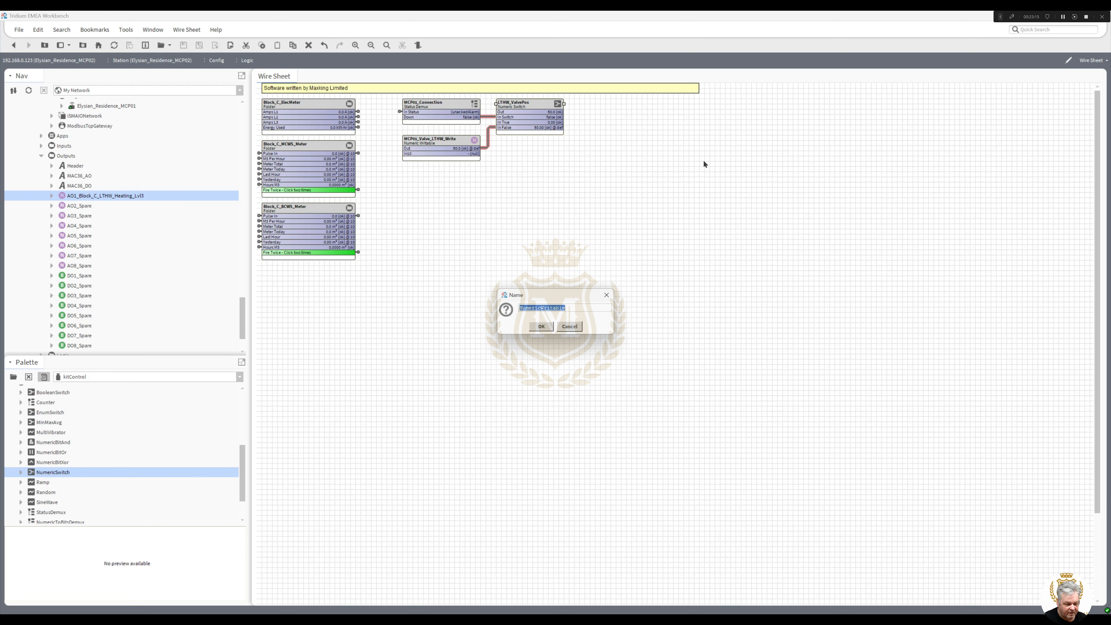
pyautogui.write('To')
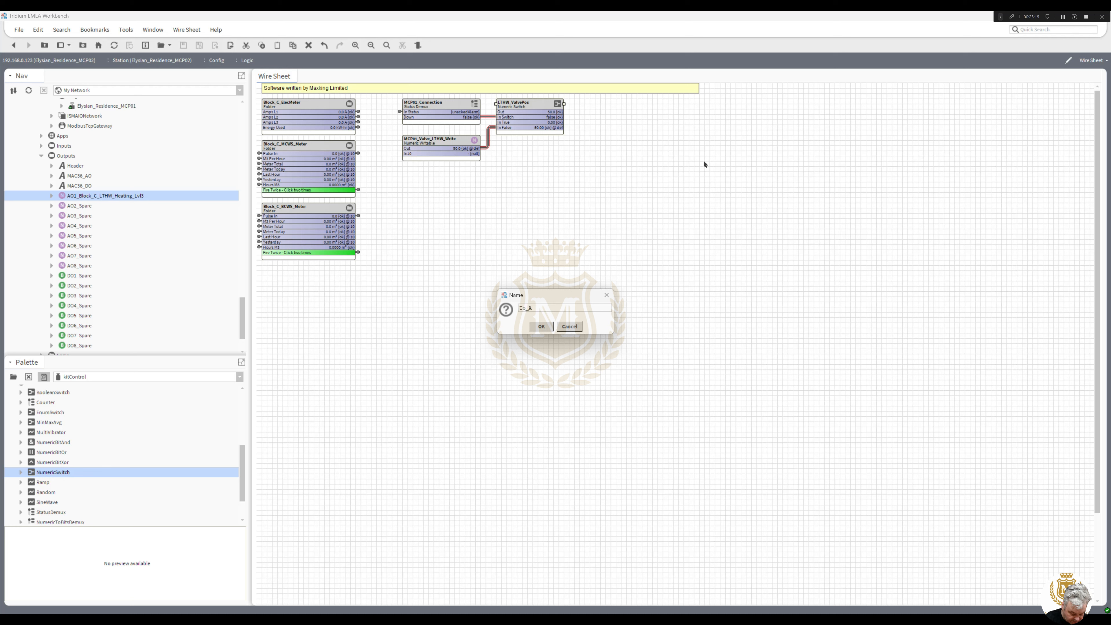
pyautogui.write('_A')
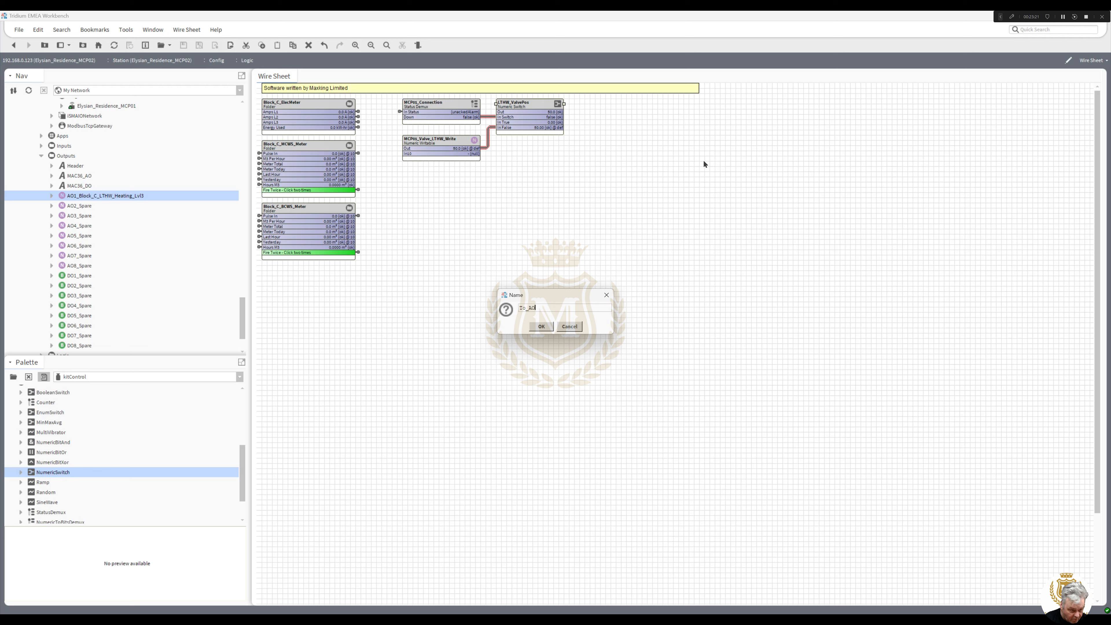
pyautogui.write('01_')
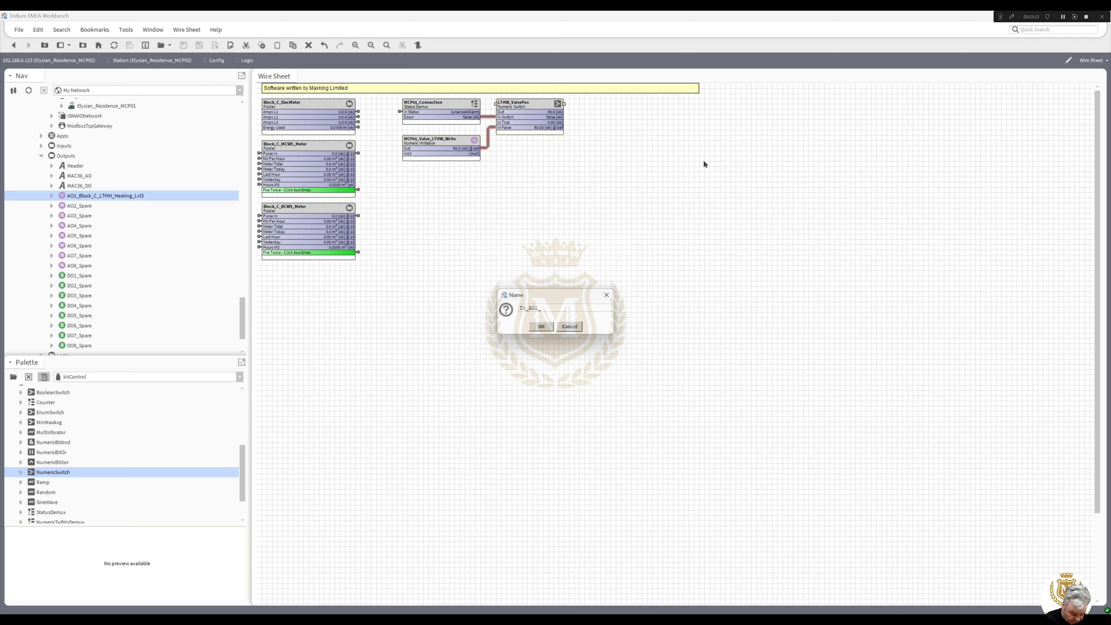
pyautogui.write('LTHW_Valve')
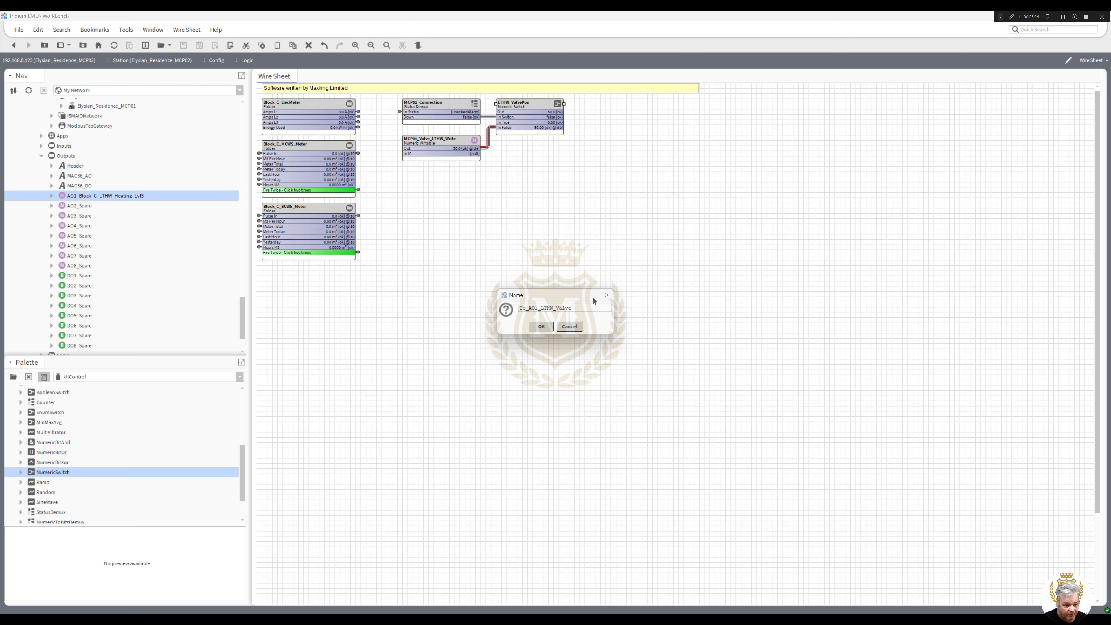
pyautogui.press('Return')
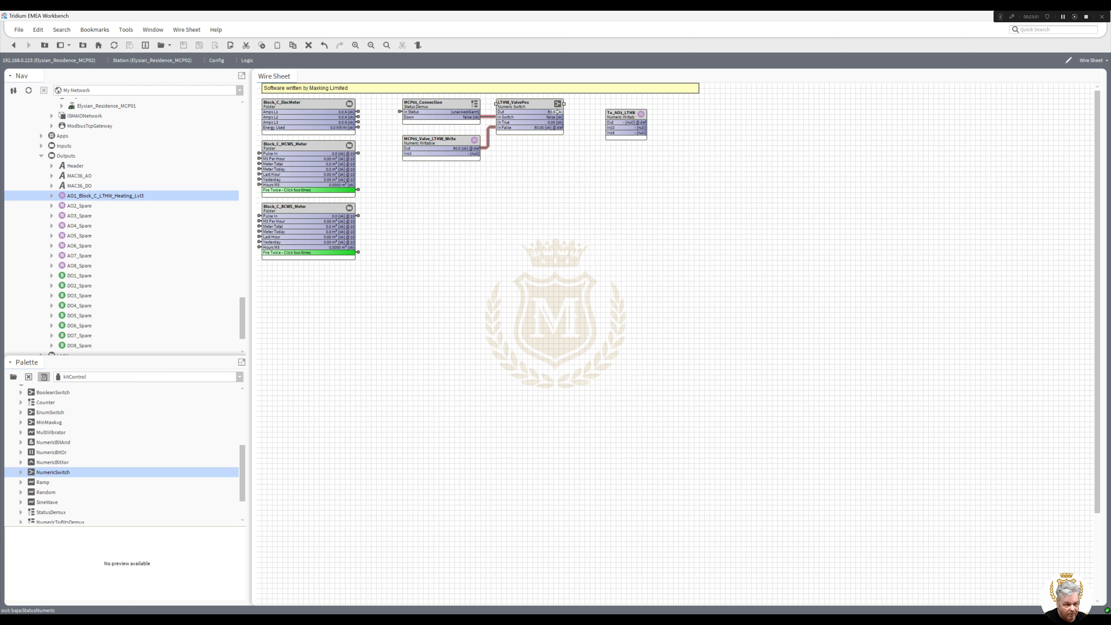
pyautogui.moveTo(558, 112); pyautogui.dragTo(614, 103)
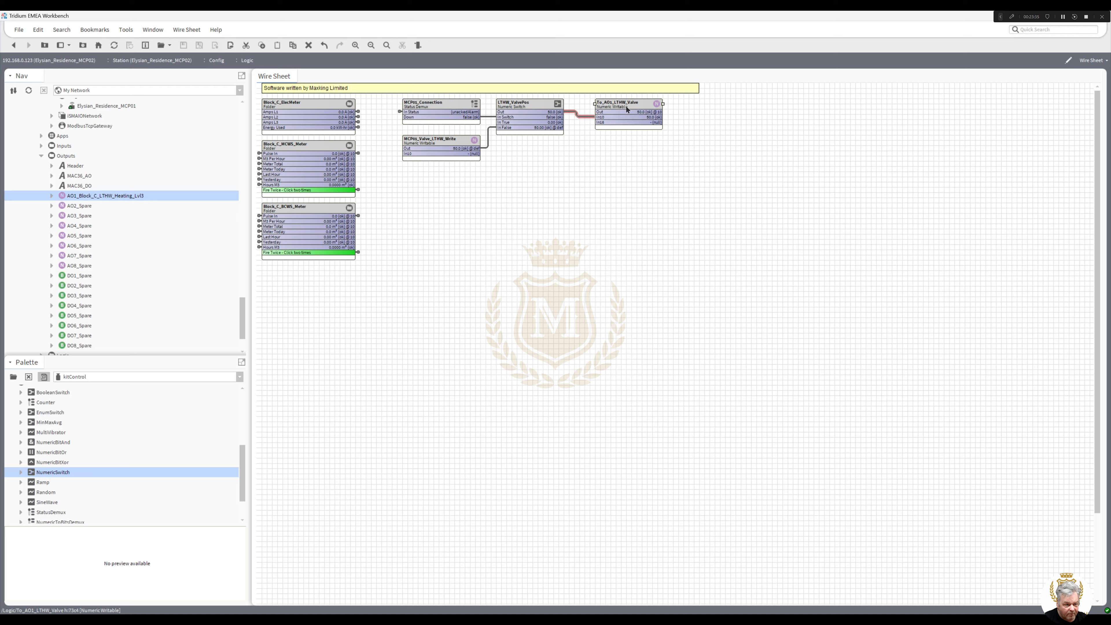
# Unpin In16 on To_AO1_LTHW_Valve and move the block closer to LTHW_ValvePos.
pyautogui.rightClick(626, 105)
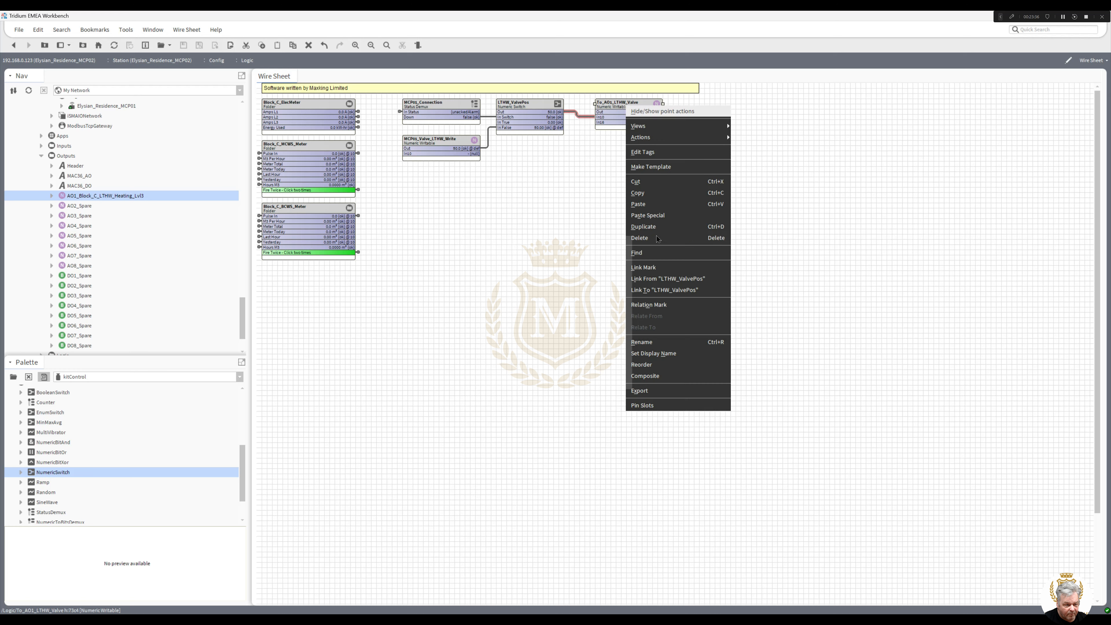
pyautogui.click(670, 405)
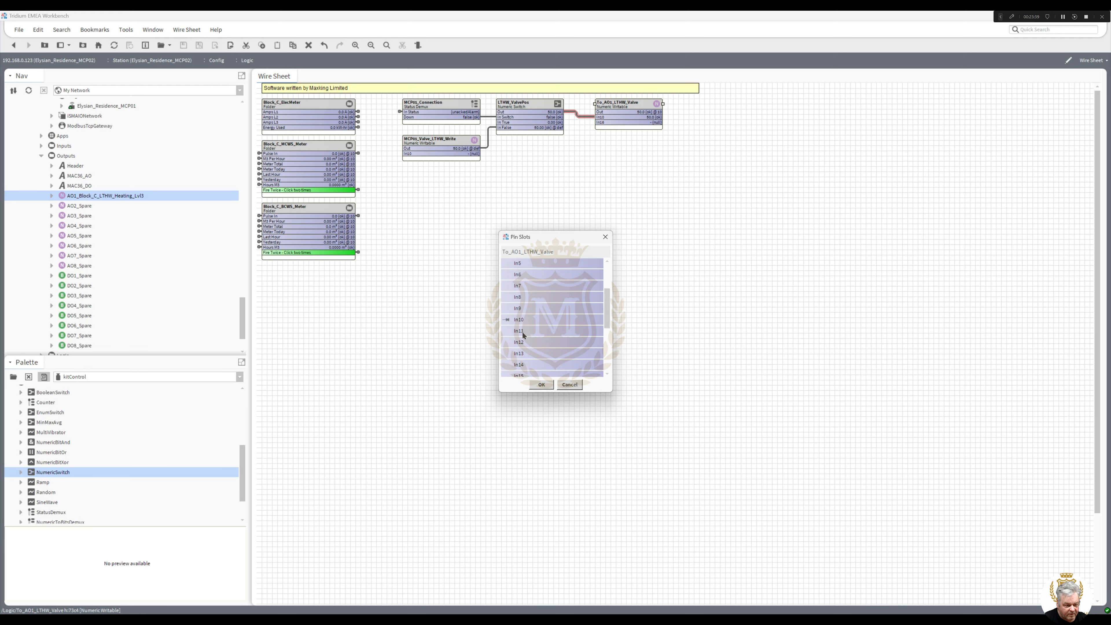
pyautogui.scroll(-2, 522, 347)
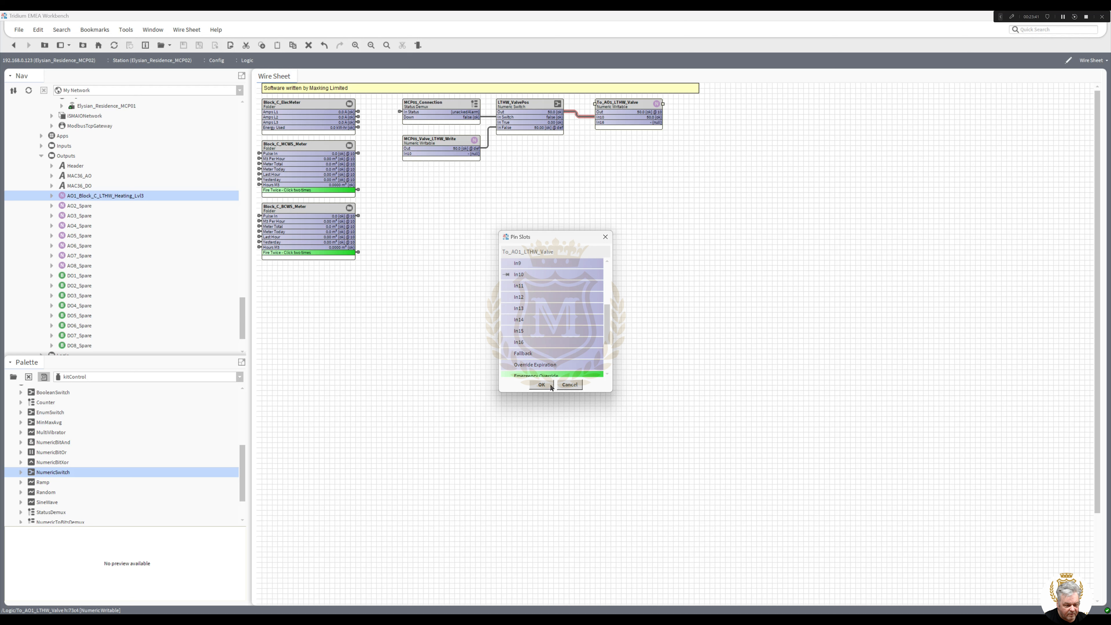
pyautogui.click(541, 385)
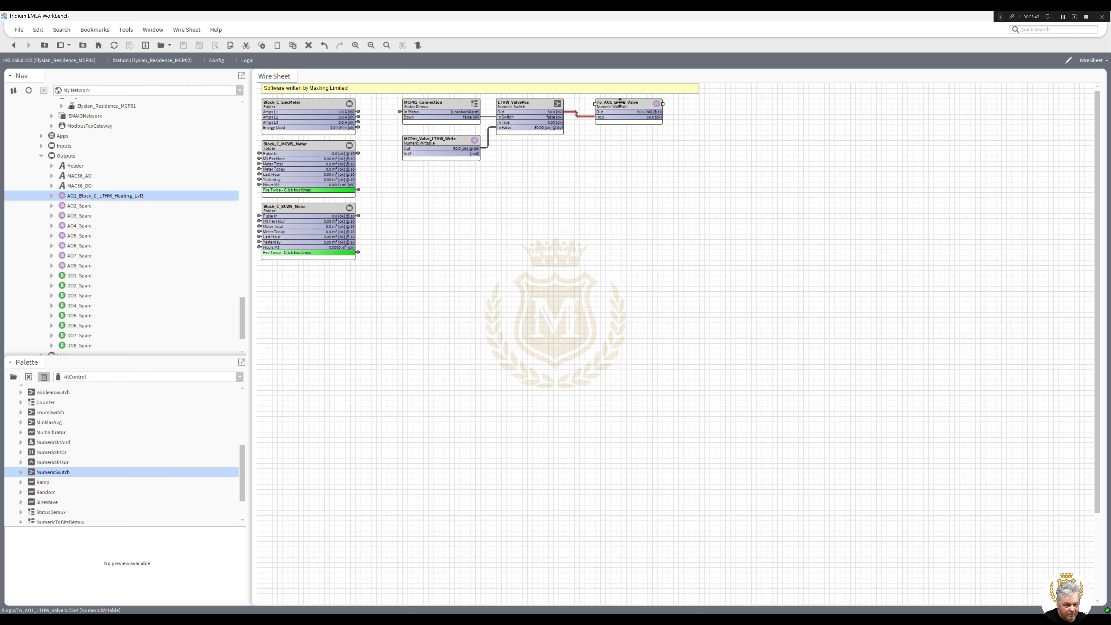
pyautogui.moveTo(621, 102); pyautogui.dragTo(601, 98)
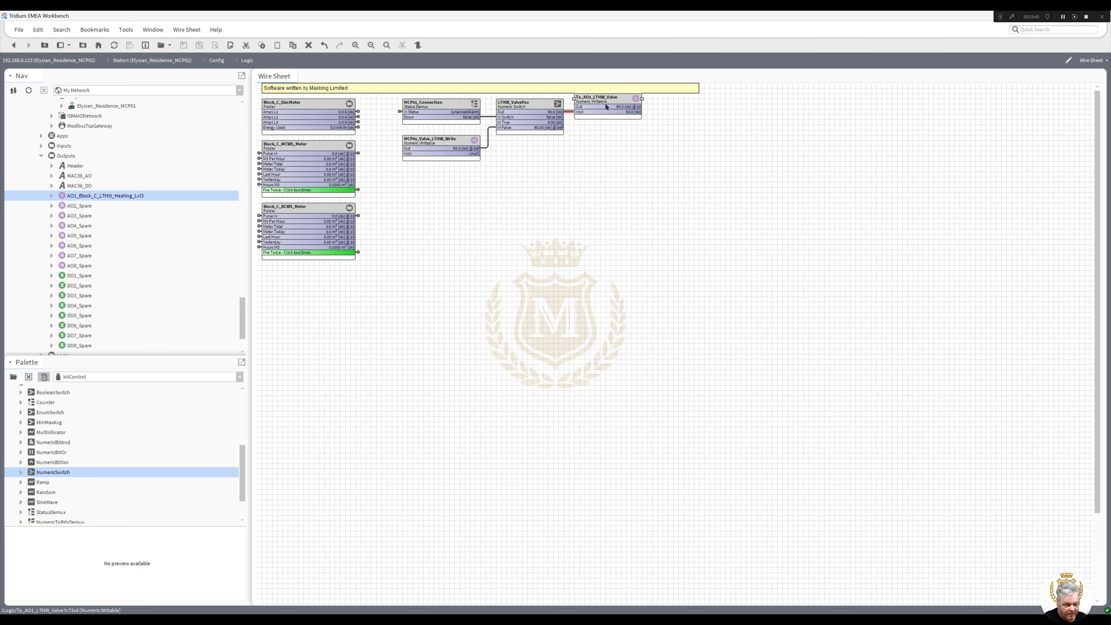
# Set the value of To_AO1_LTHW_Valve to 50.
pyautogui.rightClick(606, 106)
pyautogui.moveTo(637, 134)
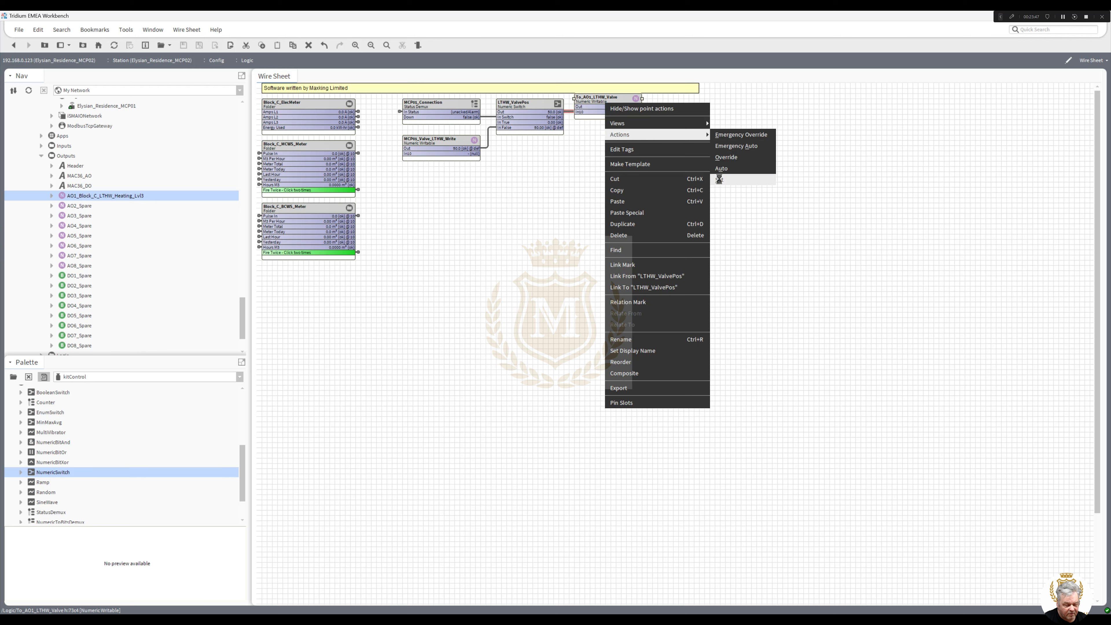
pyautogui.click(719, 179)
pyautogui.write('50')
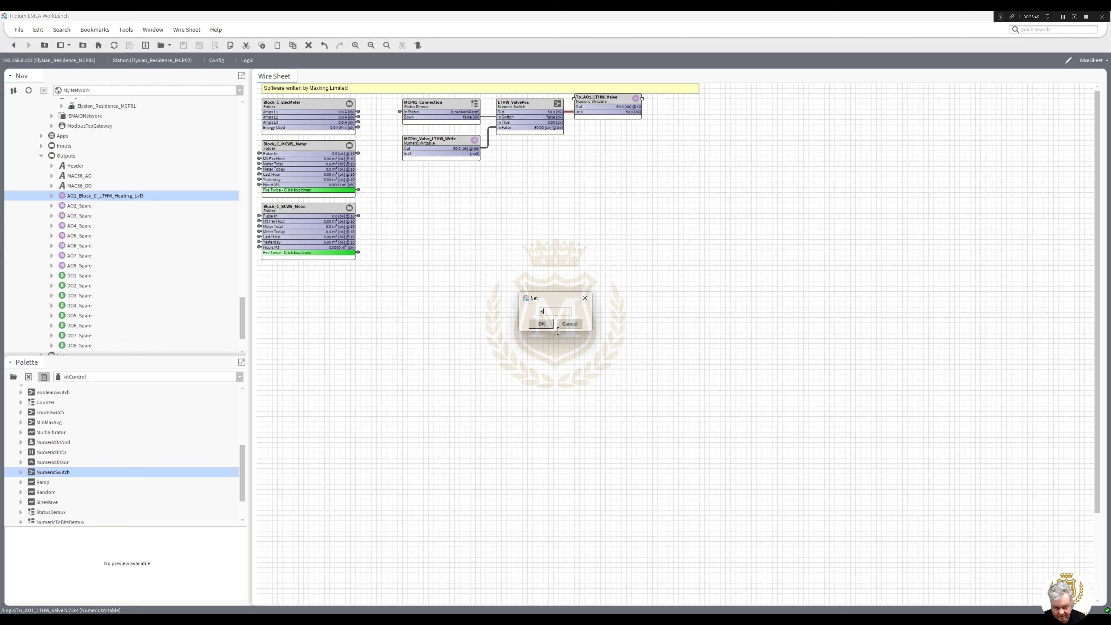
pyautogui.click(542, 324)
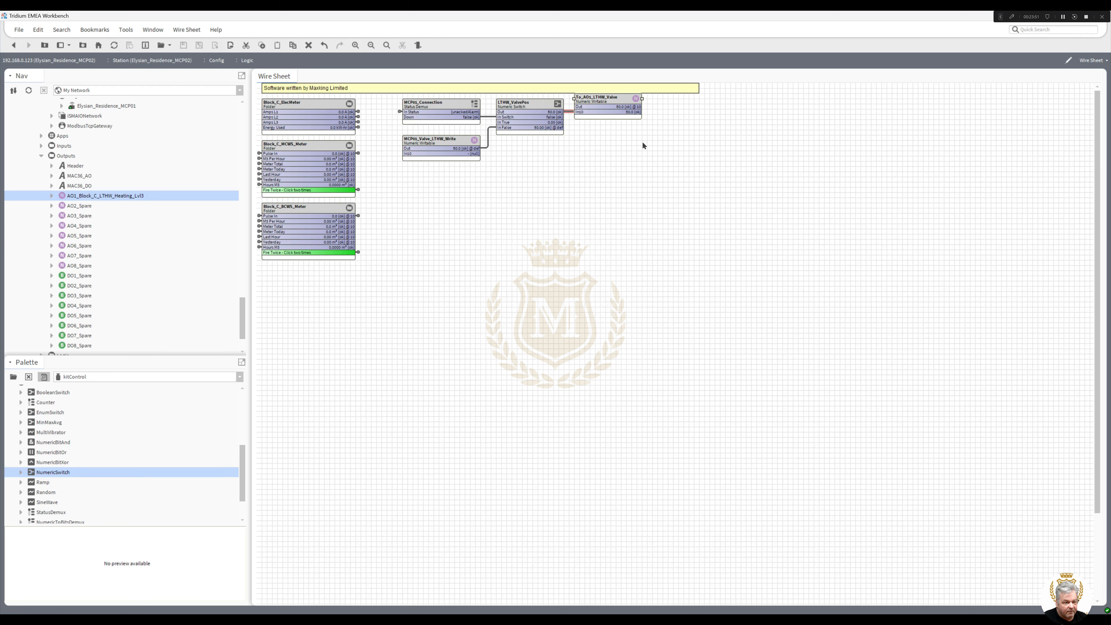
# Set the facets of To_AO1_LTHW_Valve to percent (%) units with precision 0, save, and return to the Logic wire sheet.
pyautogui.doubleClick(621, 107)
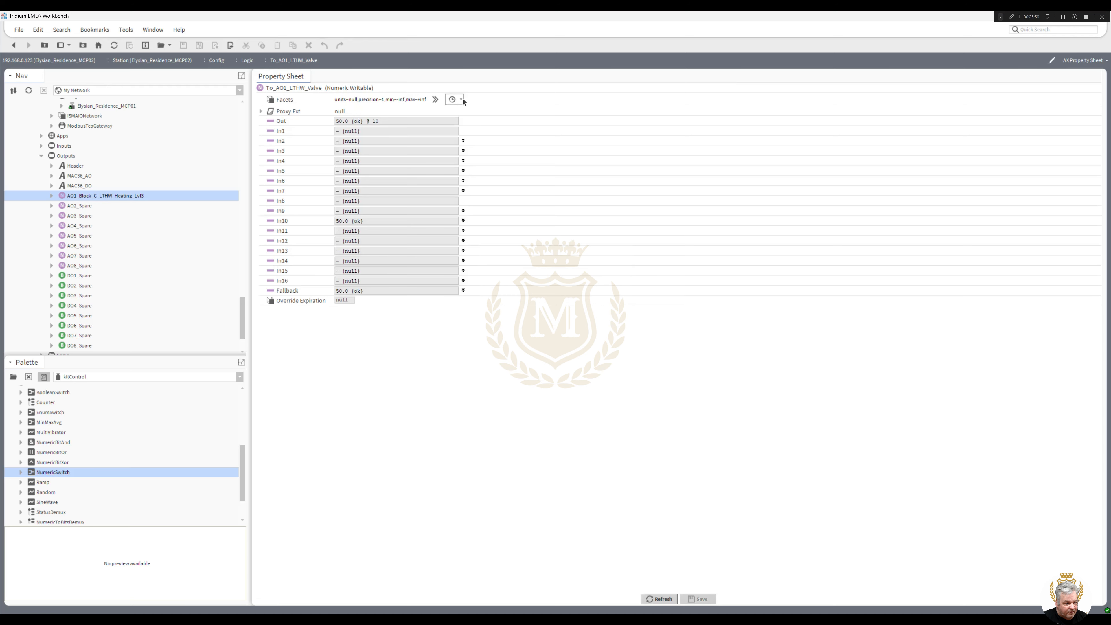
pyautogui.click(462, 99)
pyautogui.click(434, 104)
pyautogui.click(598, 287)
pyautogui.click(615, 287)
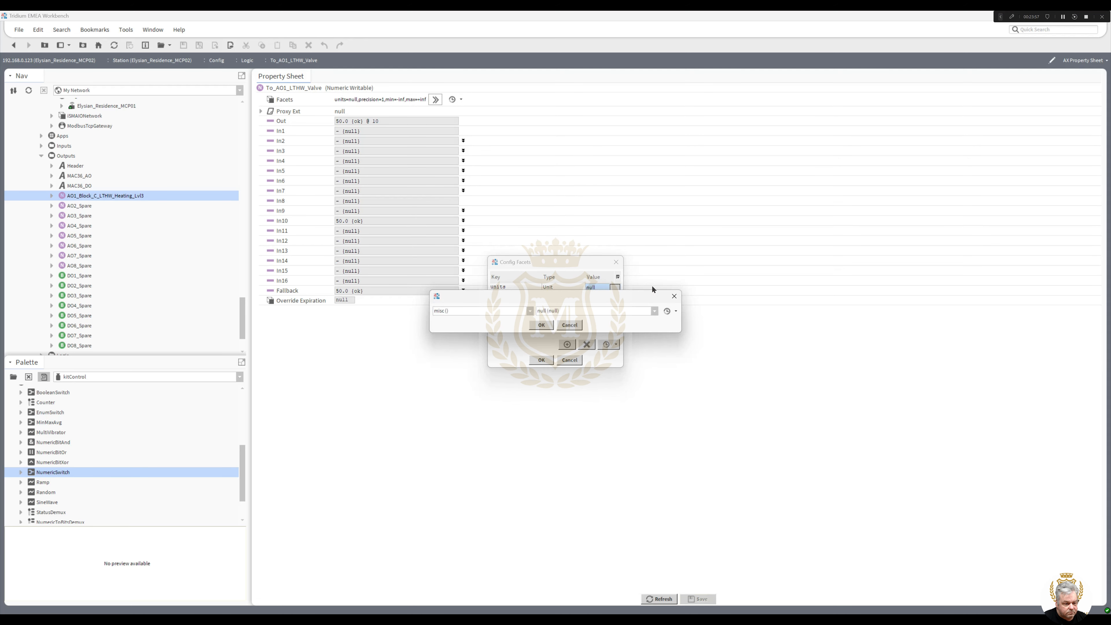
pyautogui.click(655, 311)
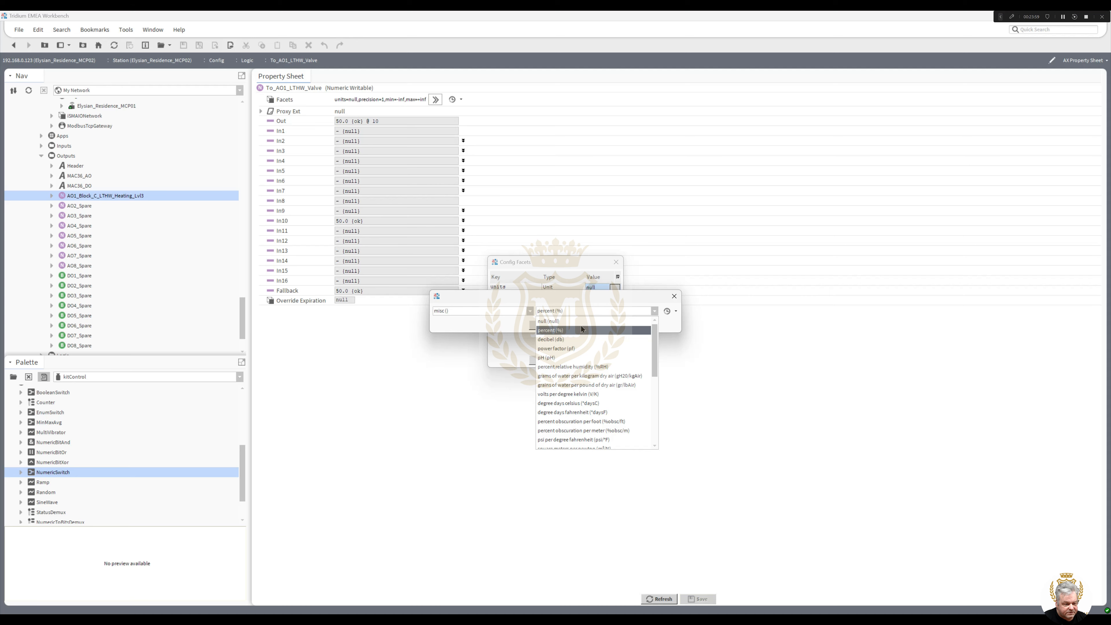
pyautogui.click(553, 326)
pyautogui.click(550, 325)
pyautogui.moveTo(596, 299); pyautogui.dragTo(556, 311)
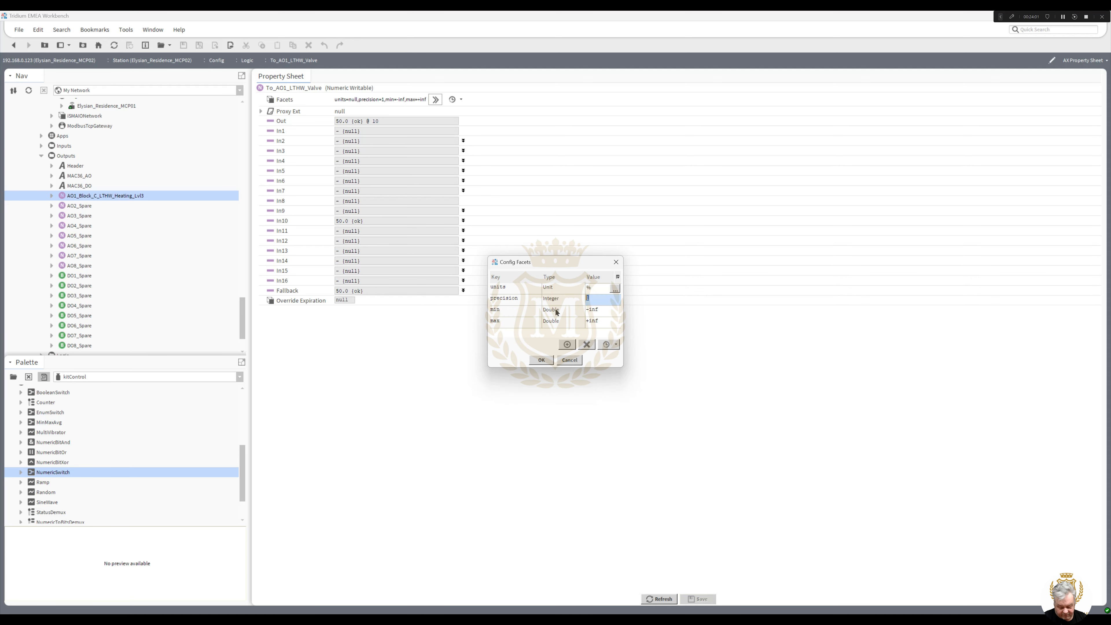
pyautogui.write('0')
pyautogui.click(541, 360)
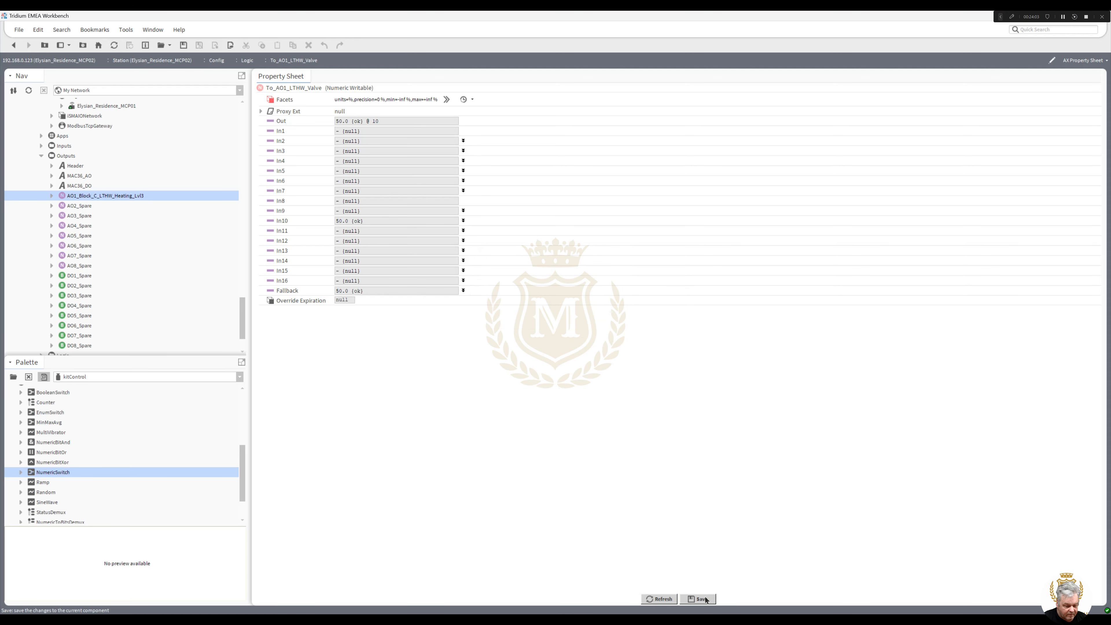
pyautogui.click(14, 45)
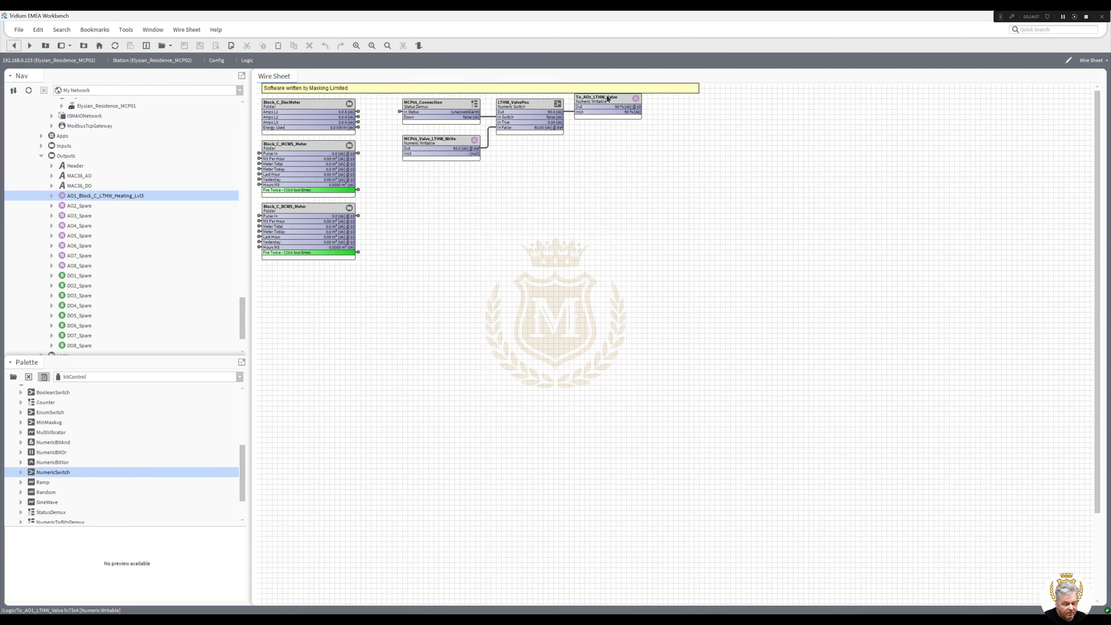
# Link Out of To_AO1_LTHW_Valve to In10 of the AO1_Block_C_LTHW_Heating_Lvl3 output.
pyautogui.rightClick(607, 95)
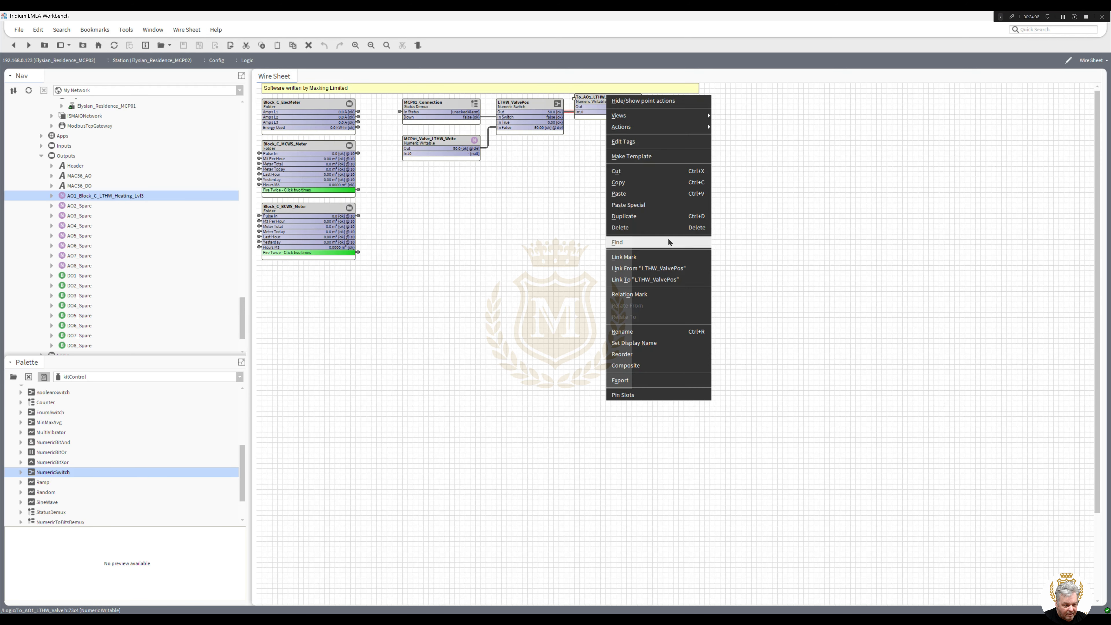
pyautogui.click(675, 258)
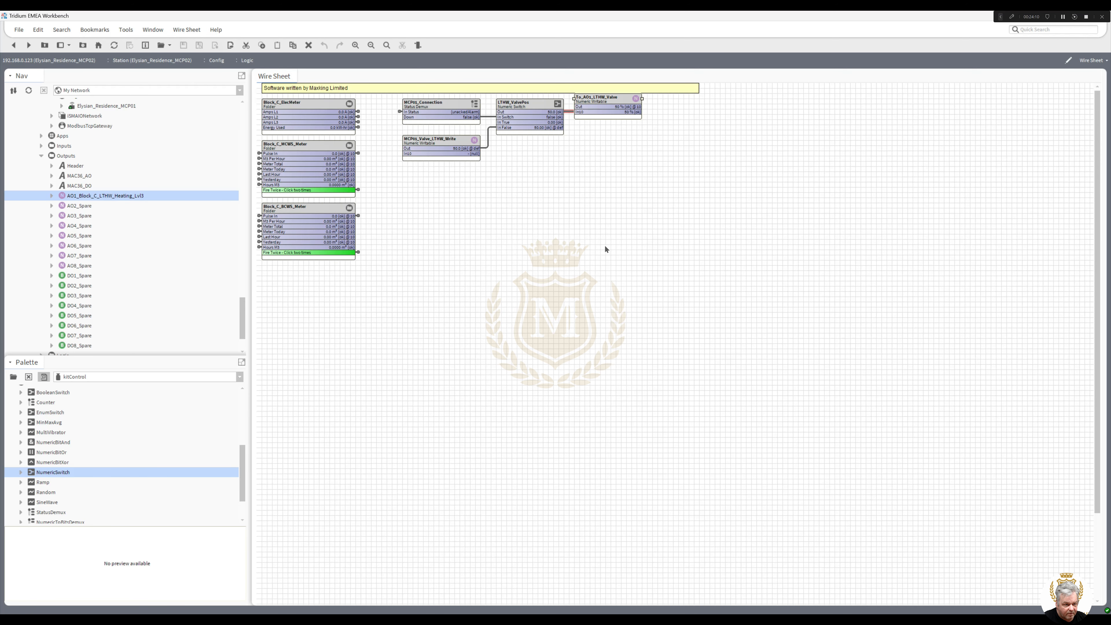
pyautogui.rightClick(93, 196)
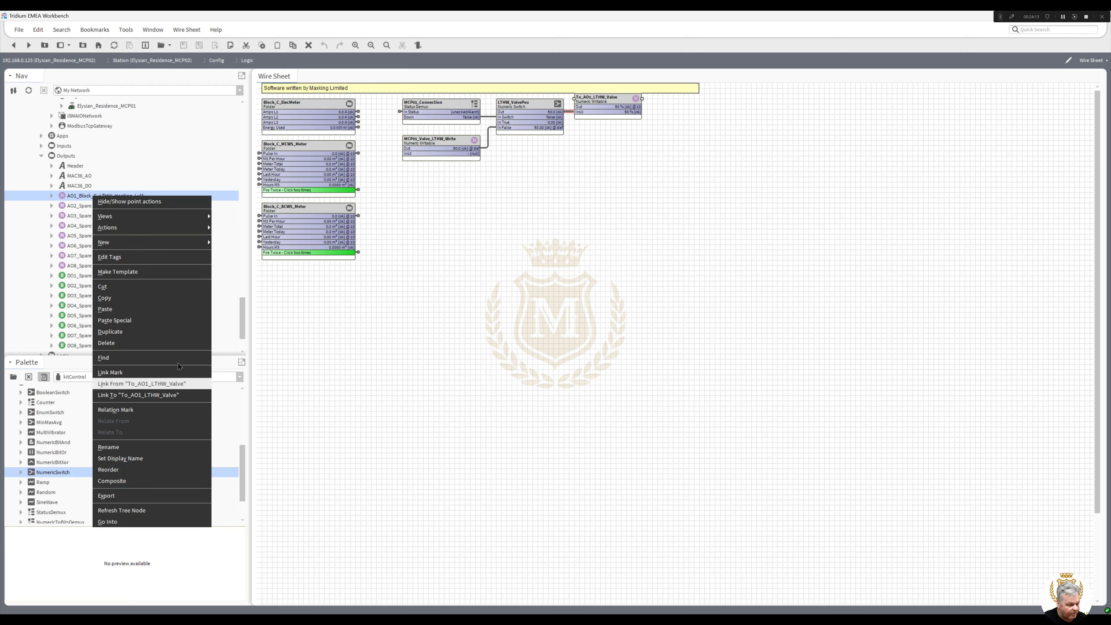
pyautogui.click(178, 384)
pyautogui.click(457, 257)
pyautogui.click(575, 369)
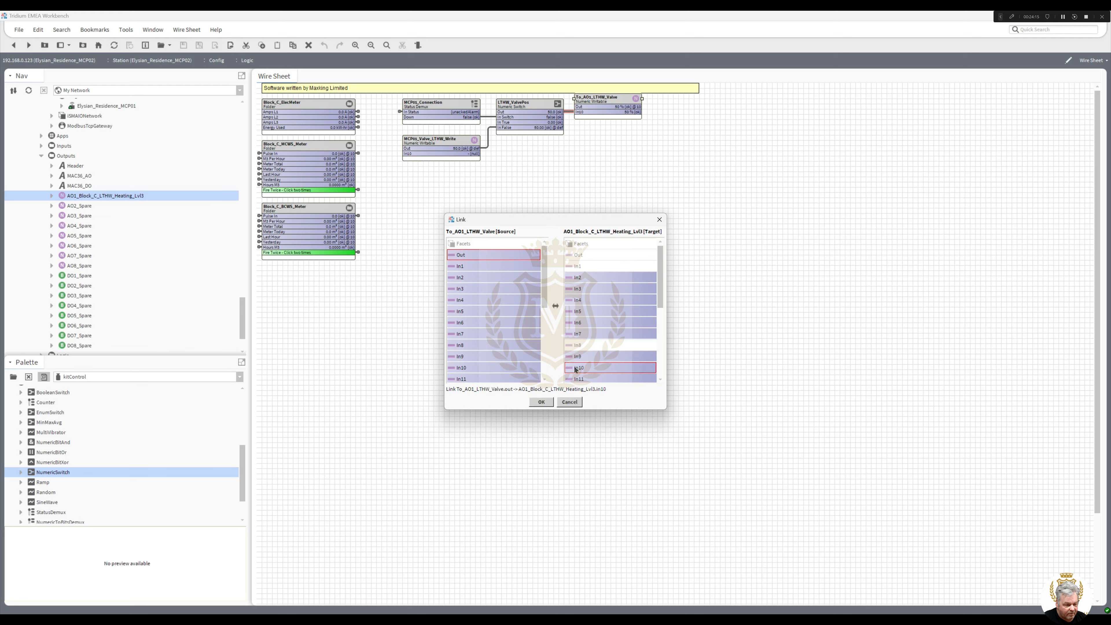
pyautogui.click(540, 402)
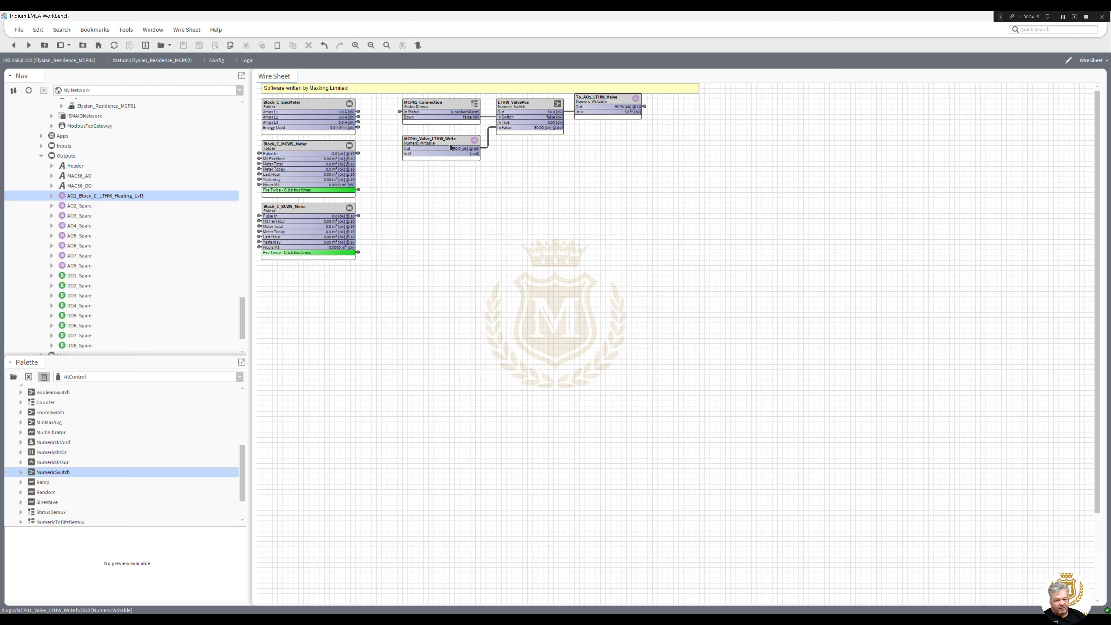
# Move MCP01_Valve_LTHW_Write up under MCP01_Connection and shift the four valve logic blocks slightly down as a group.
pyautogui.moveTo(450, 140); pyautogui.dragTo(450, 130)
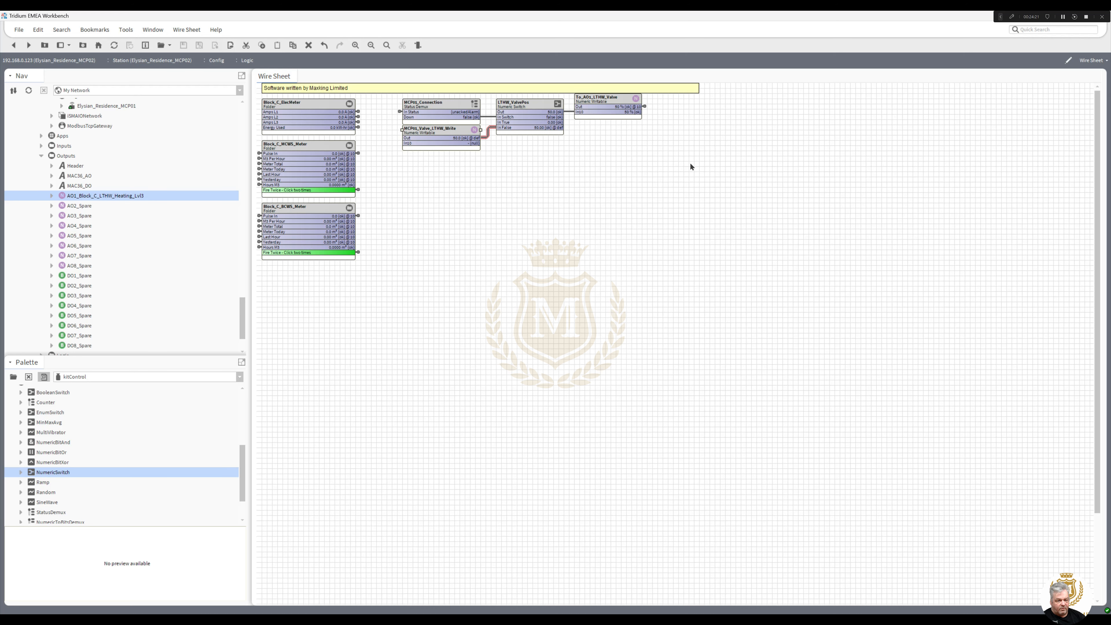
pyautogui.moveTo(691, 168); pyautogui.dragTo(416, 127)
pyautogui.click(479, 217)
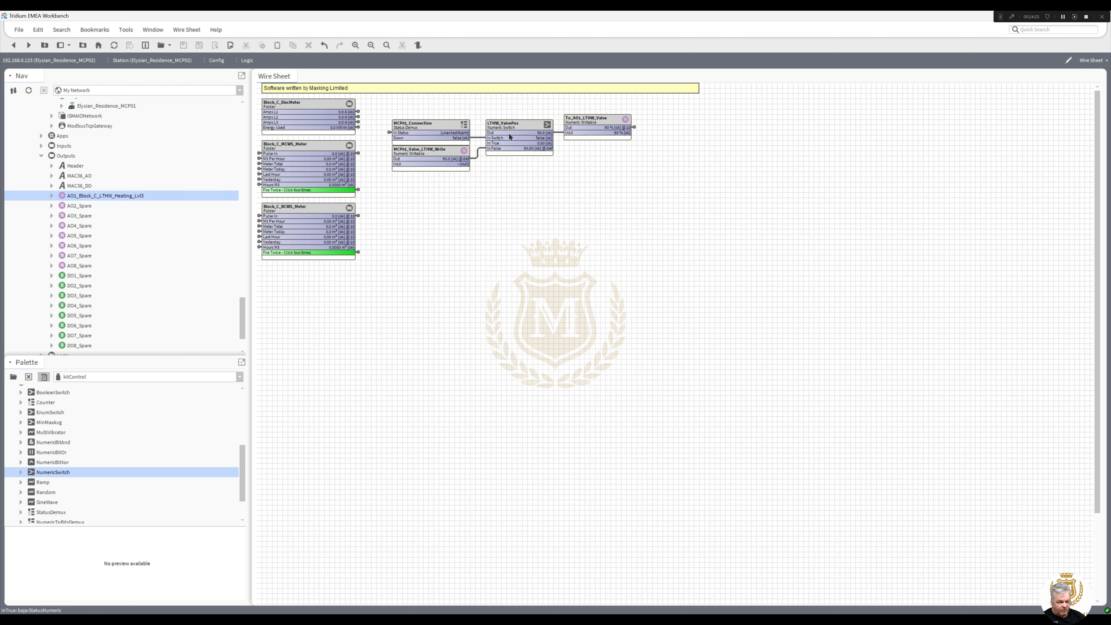
# Set In True of the LTHW_ValvePos switch to 50, save, and return to the Logic wire sheet.
pyautogui.doubleClick(512, 128)
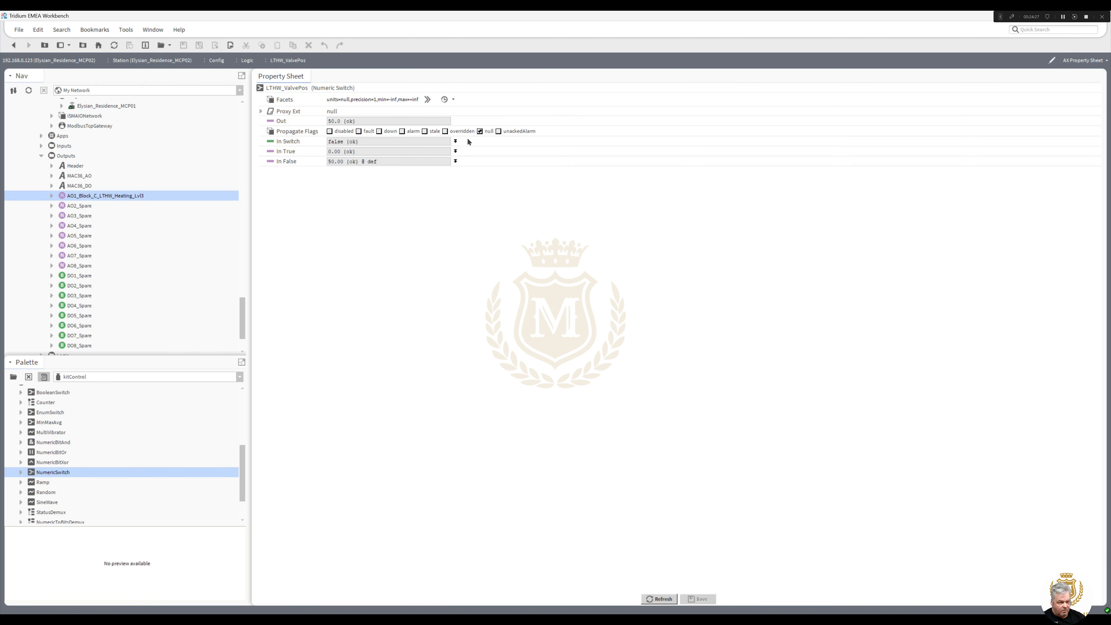
pyautogui.click(455, 151)
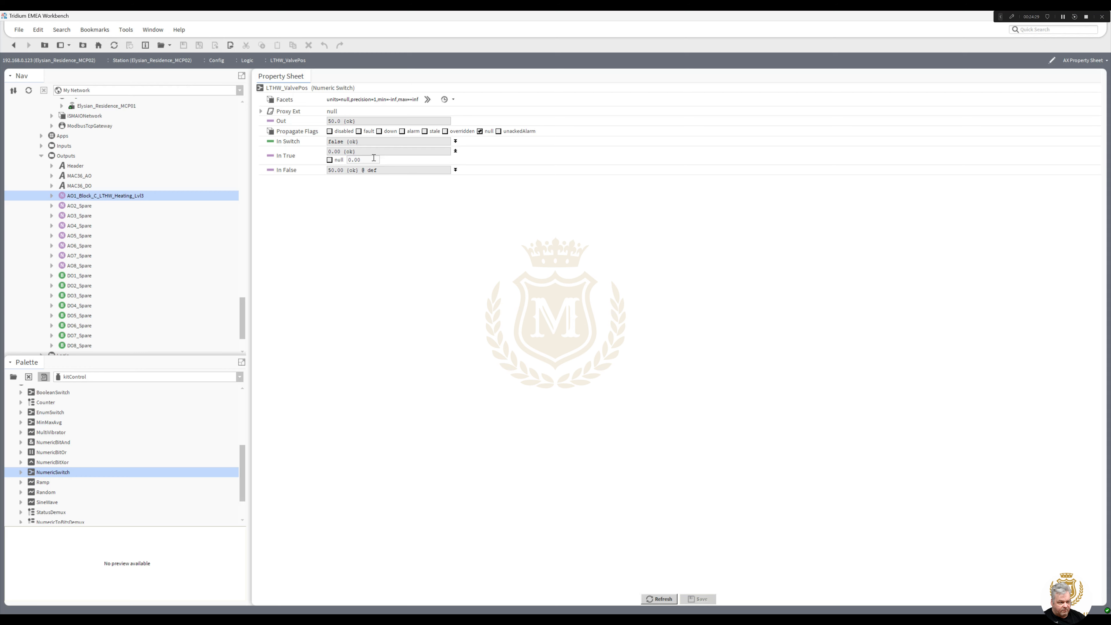
pyautogui.write('50')
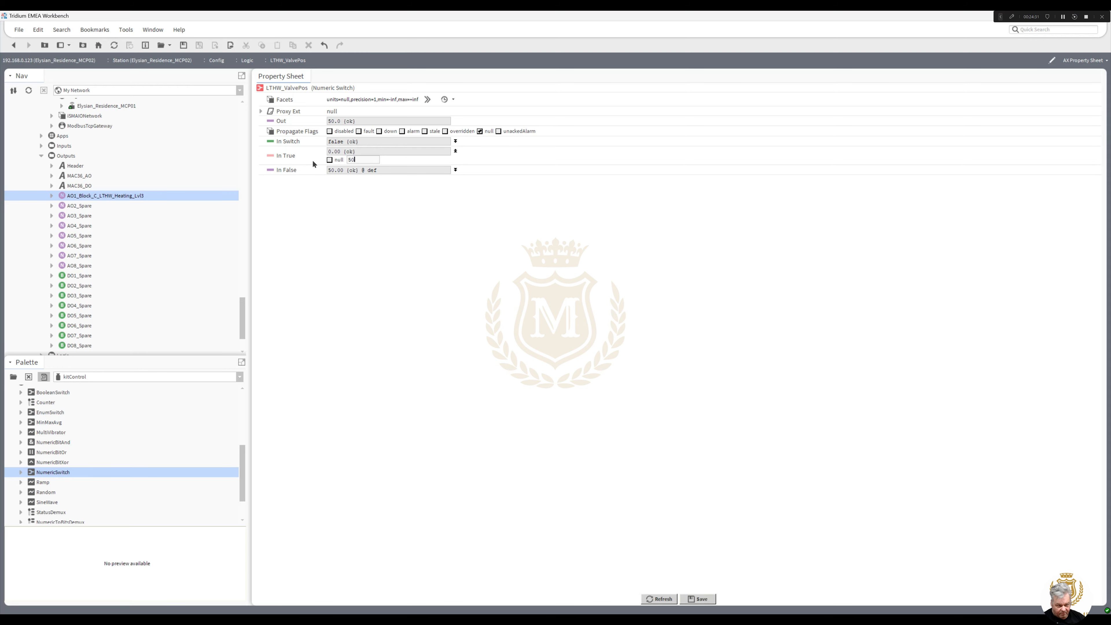
pyautogui.click(700, 599)
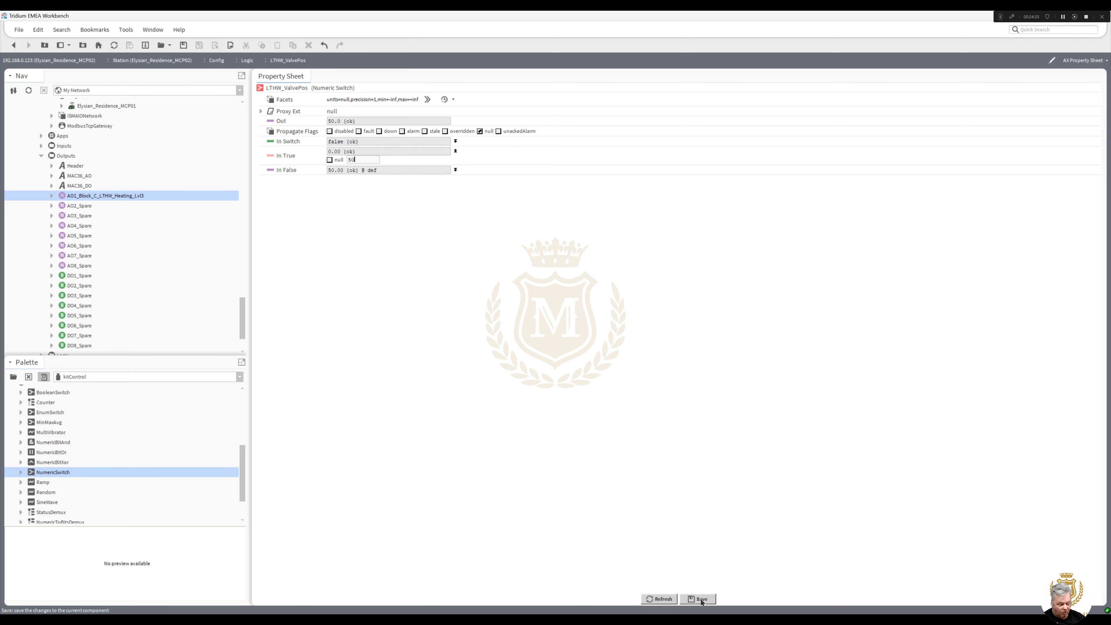
pyautogui.click(9, 45)
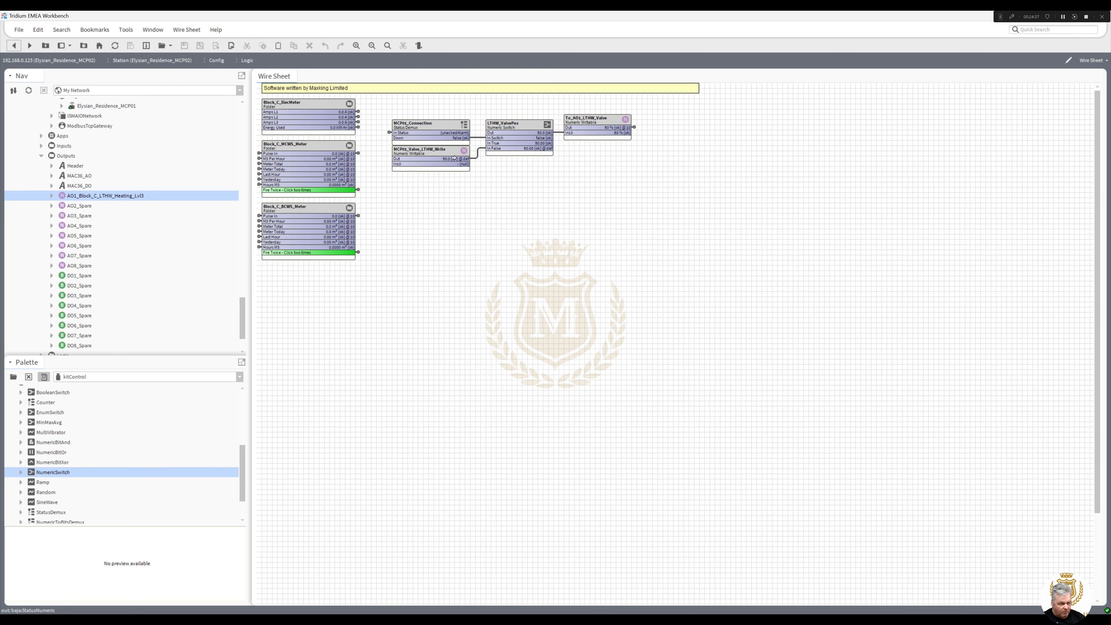
# Set the value of MCP01_Valve_LTHW_Write to 100.
pyautogui.click(405, 156)
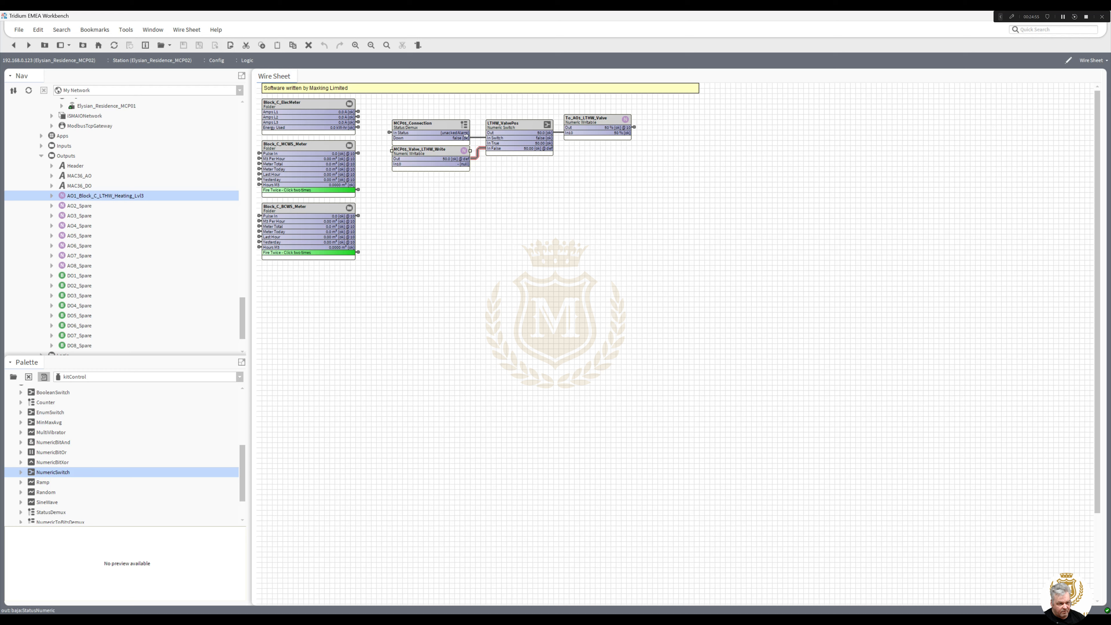
pyautogui.rightClick(433, 152)
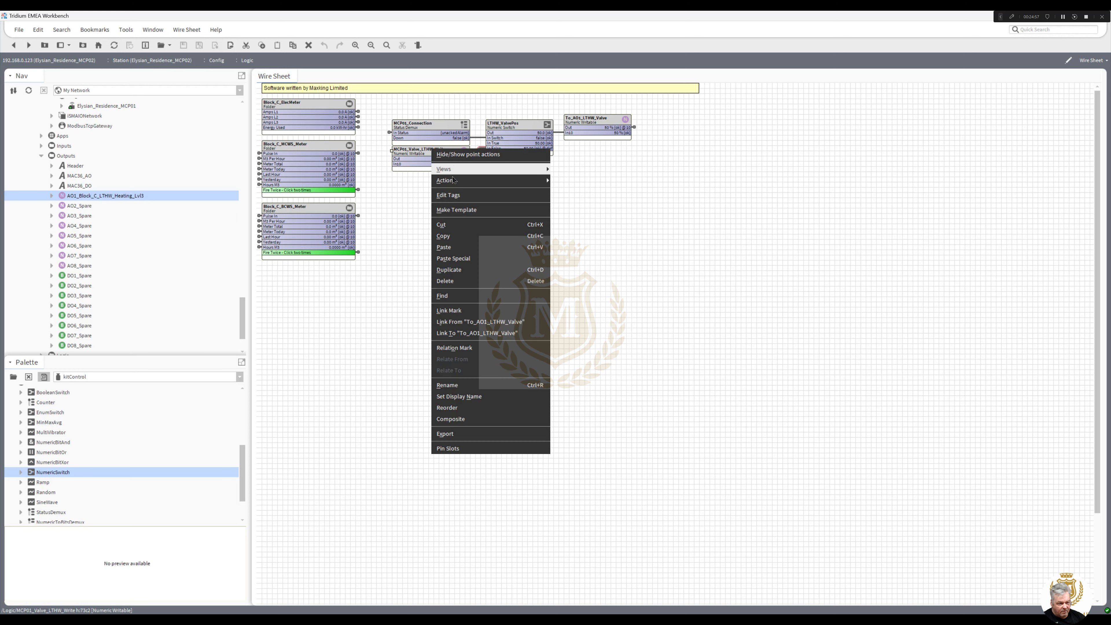
pyautogui.moveTo(540, 180)
pyautogui.click(570, 227)
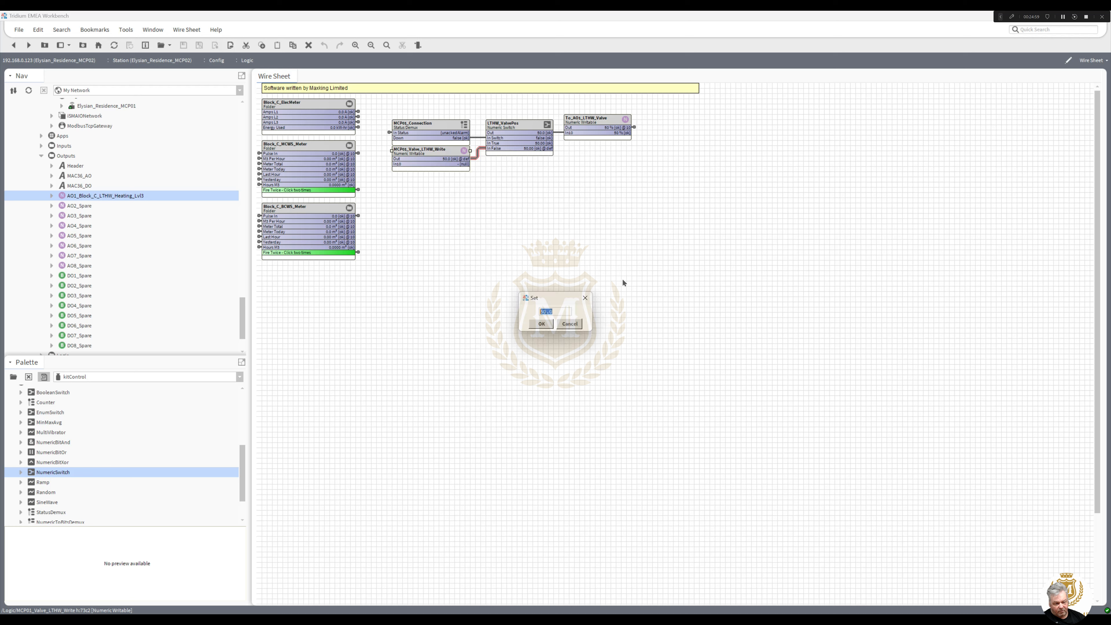
pyautogui.write('100')
pyautogui.click(542, 323)
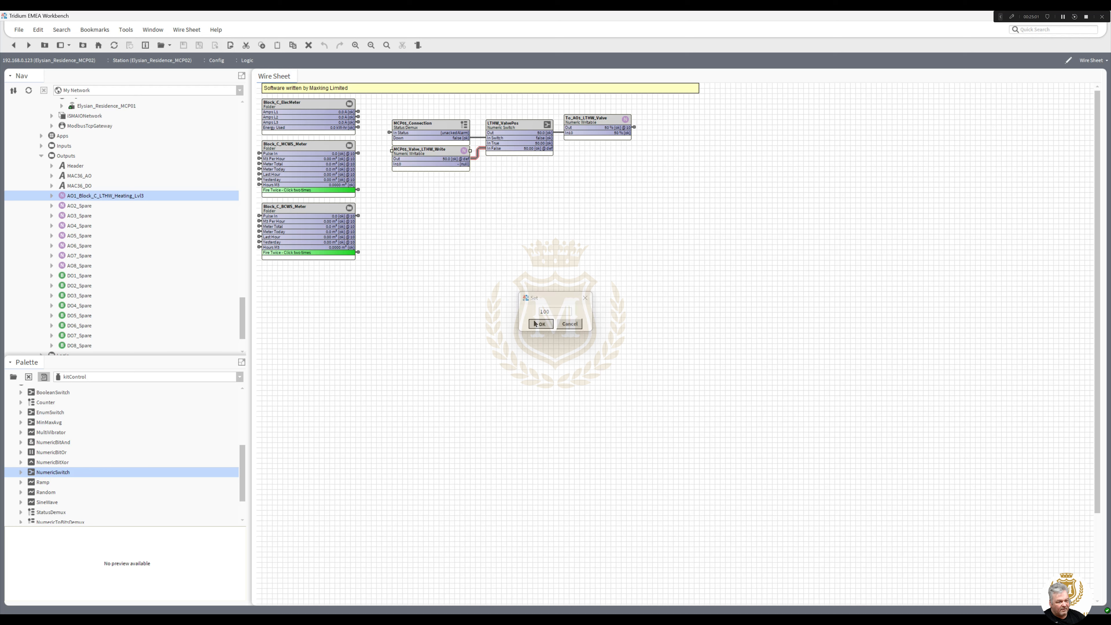
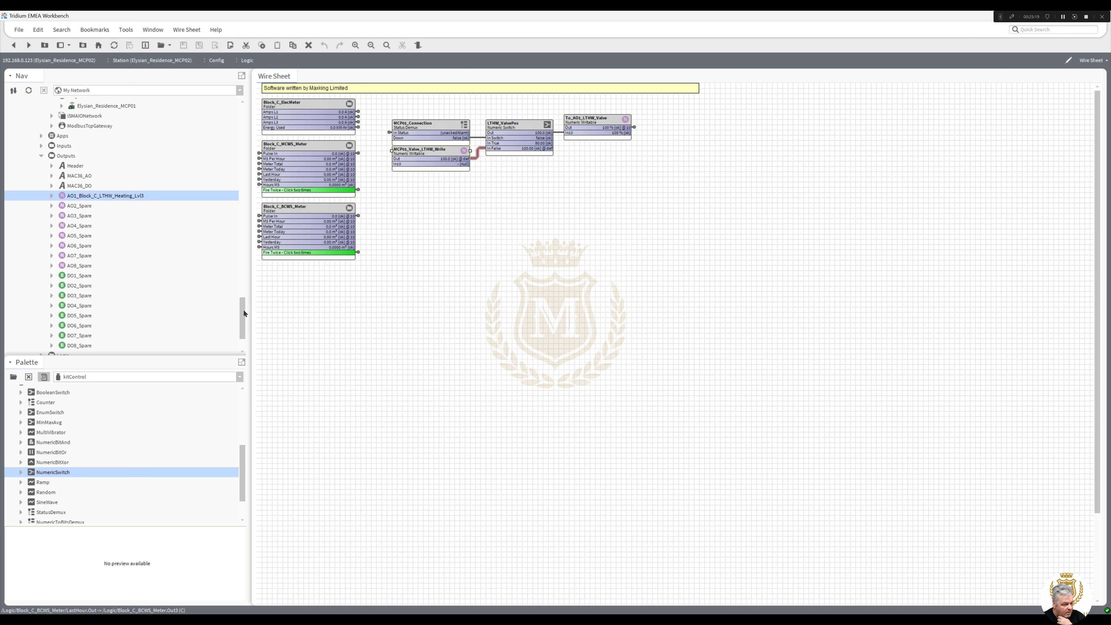
# In the MCP01 station, open the Outputs points folder of Elysian_Residence_MCP02 and discover all control points under Config.
pyautogui.moveTo(244, 309); pyautogui.dragTo(250, 144)
pyautogui.doubleClick(105, 186)
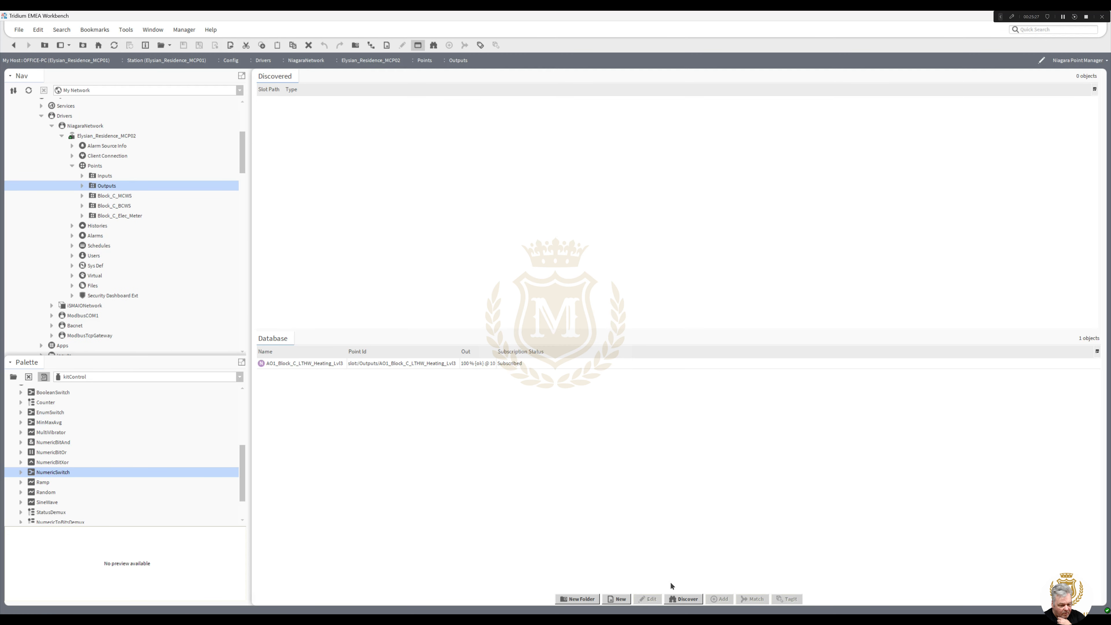
pyautogui.click(684, 599)
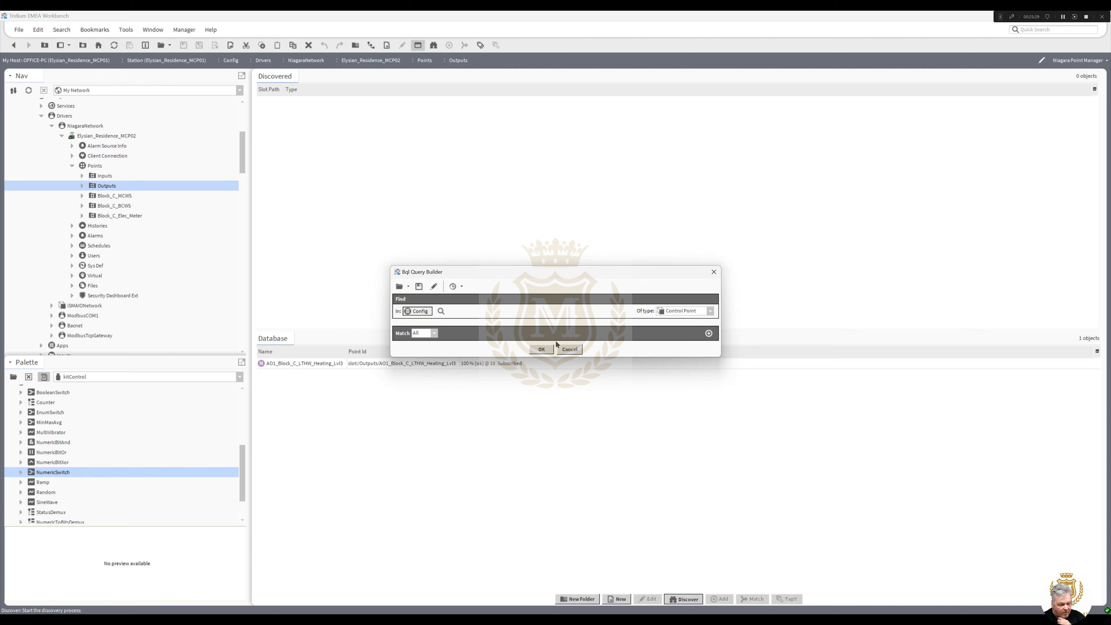
pyautogui.click(542, 349)
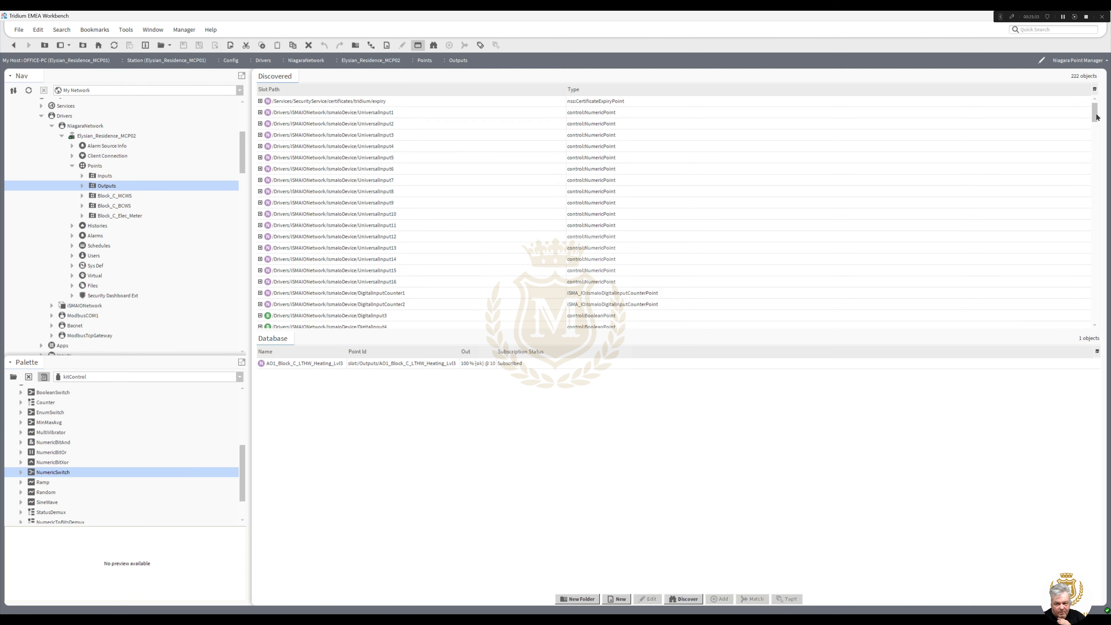
# Add the discovered point /Logic/MCP01_Valve_LTHW_Write to the Outputs database under its default name.
pyautogui.moveTo(1097, 117); pyautogui.dragTo(1096, 317)
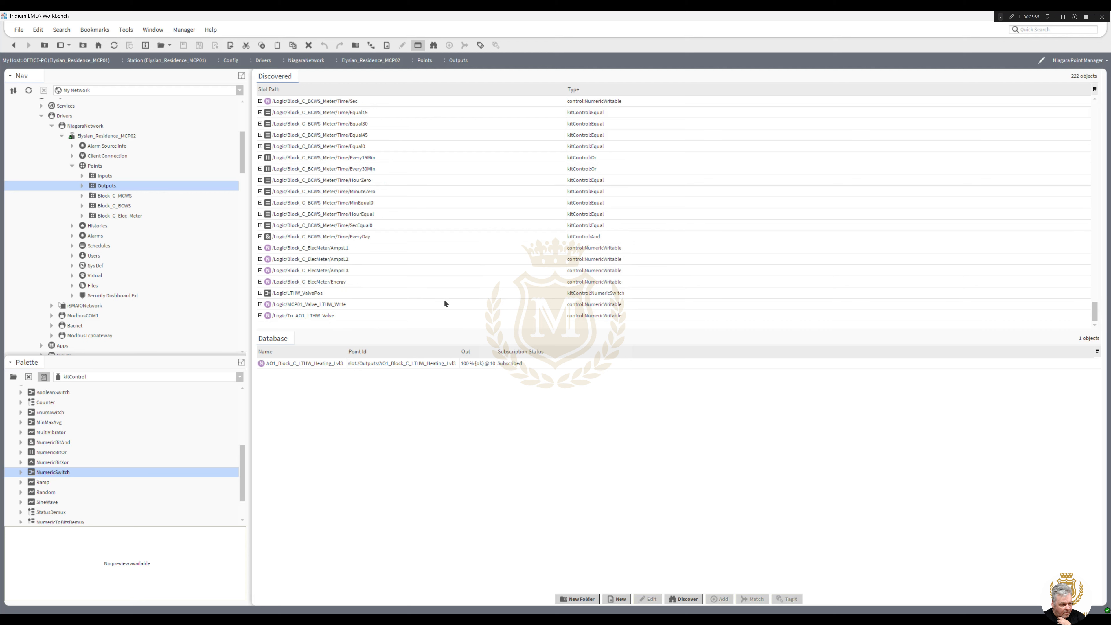
pyautogui.click(297, 308)
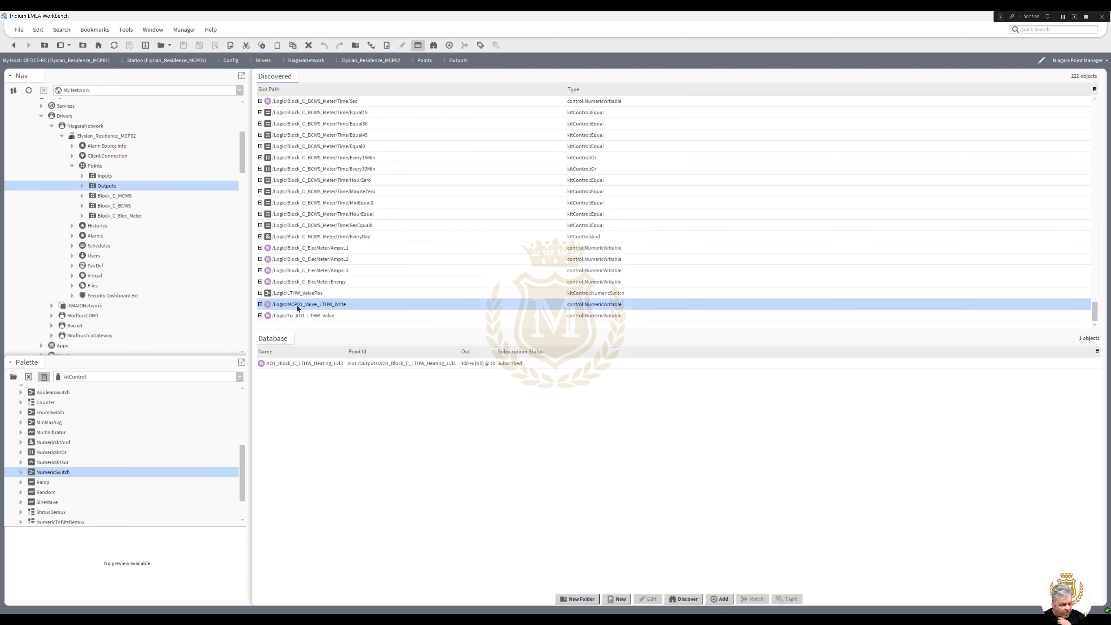
pyautogui.moveTo(296, 304); pyautogui.dragTo(338, 395)
pyautogui.click(537, 391)
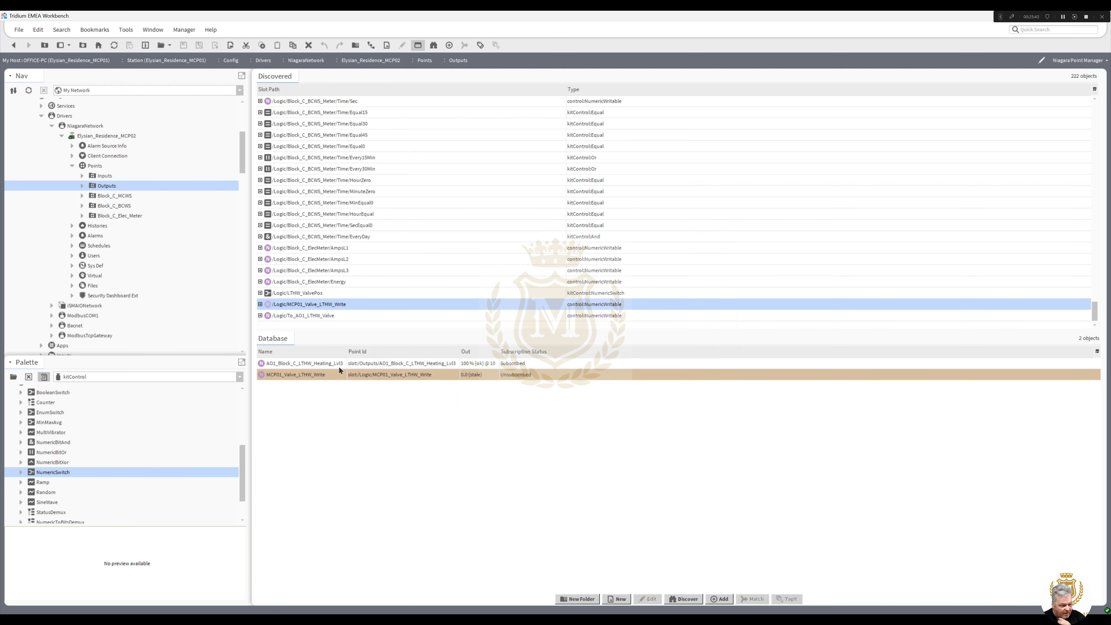
# Delete AO1_Block_C_LTHW_Heating_Lvl3 from the Outputs database and widen the Name column.
pyautogui.click(326, 363)
pyautogui.rightClick(325, 363)
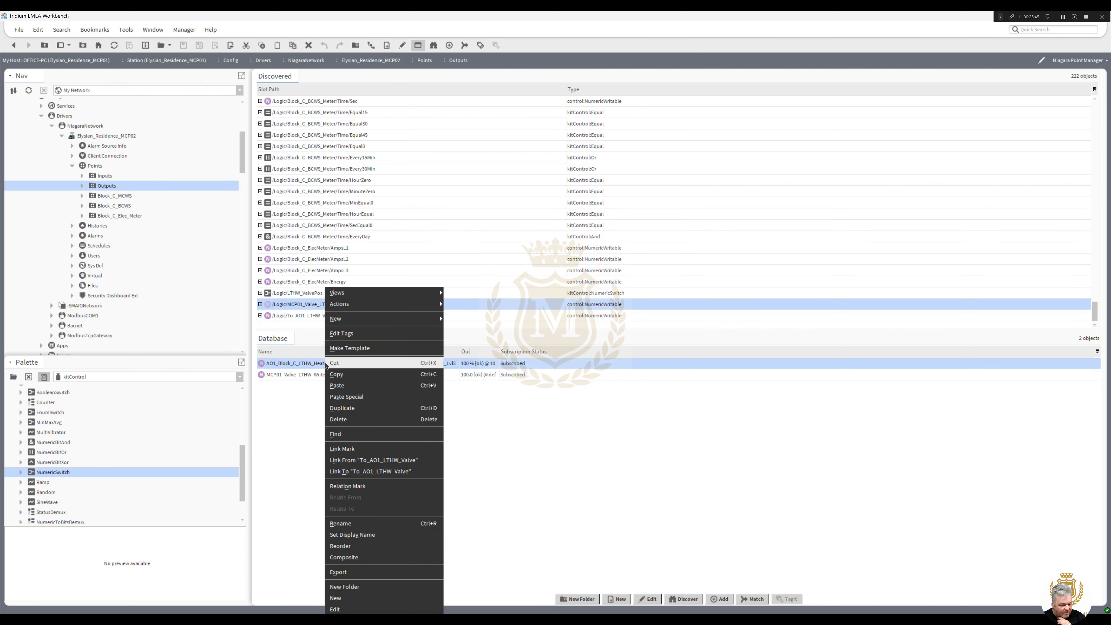
pyautogui.click(349, 419)
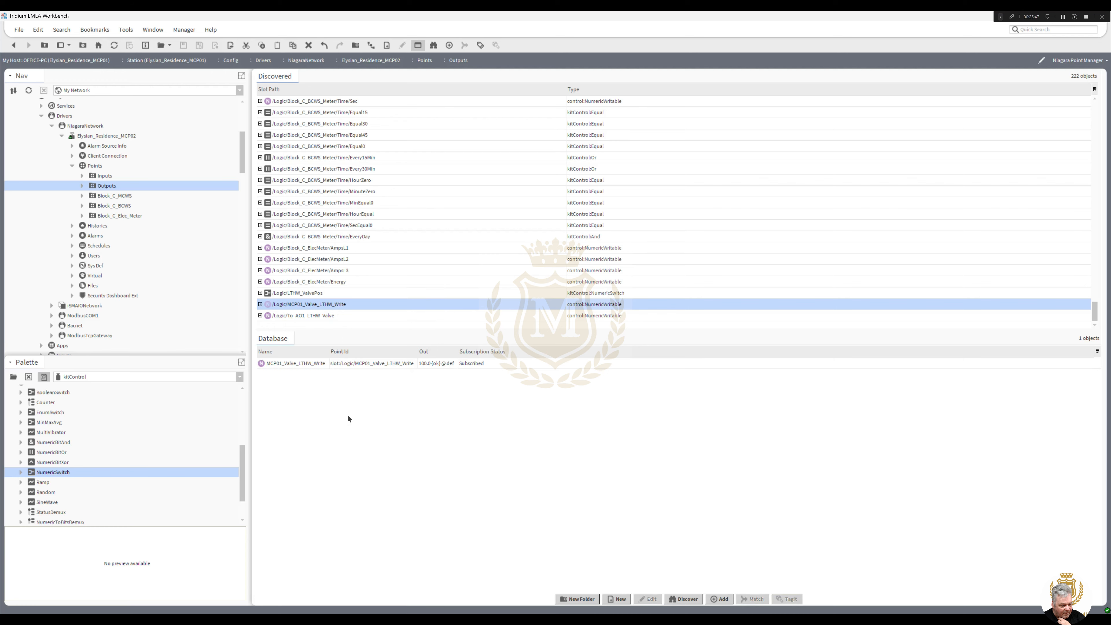
pyautogui.moveTo(328, 352); pyautogui.dragTo(375, 353)
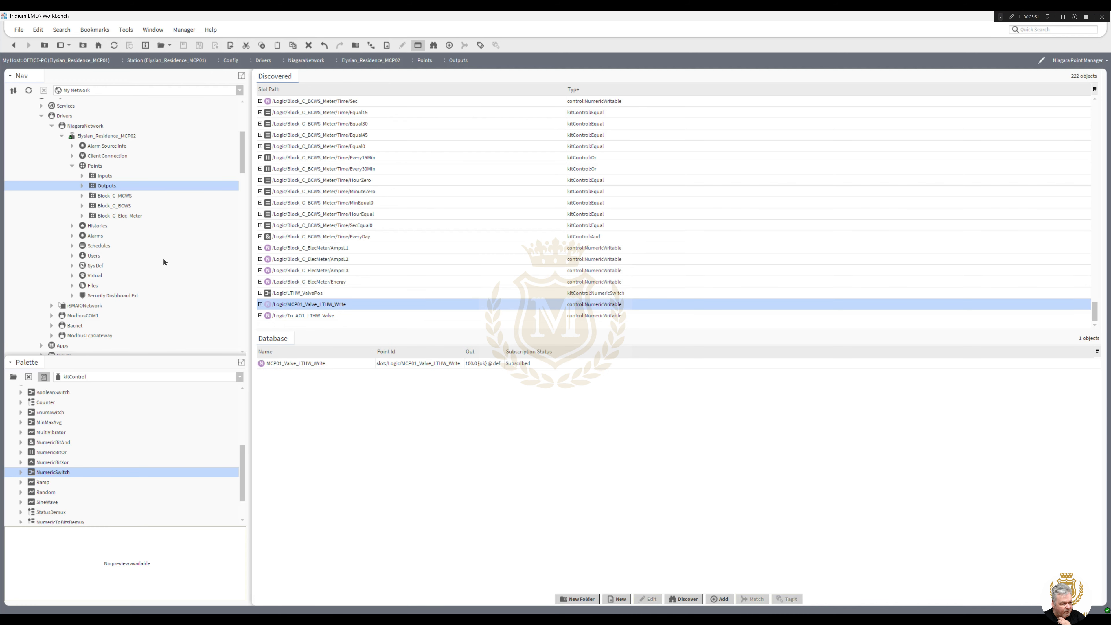
# Set the value of the MCP01_Valve_LTHW_Write point in the Outputs database to 75.
pyautogui.moveTo(243, 161); pyautogui.dragTo(244, 298)
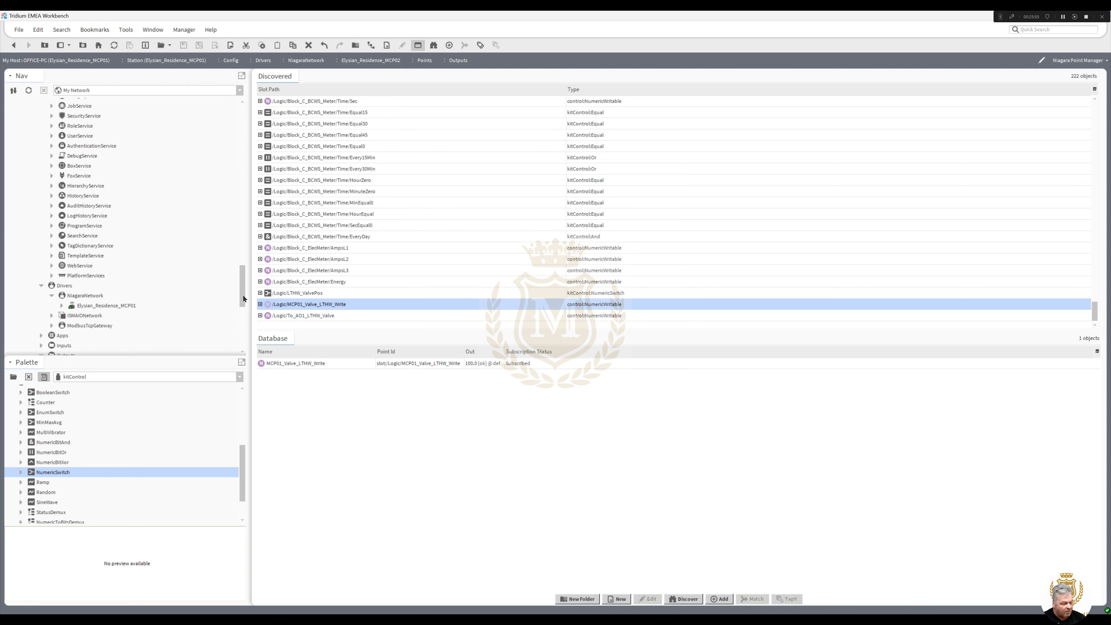
pyautogui.rightClick(389, 363)
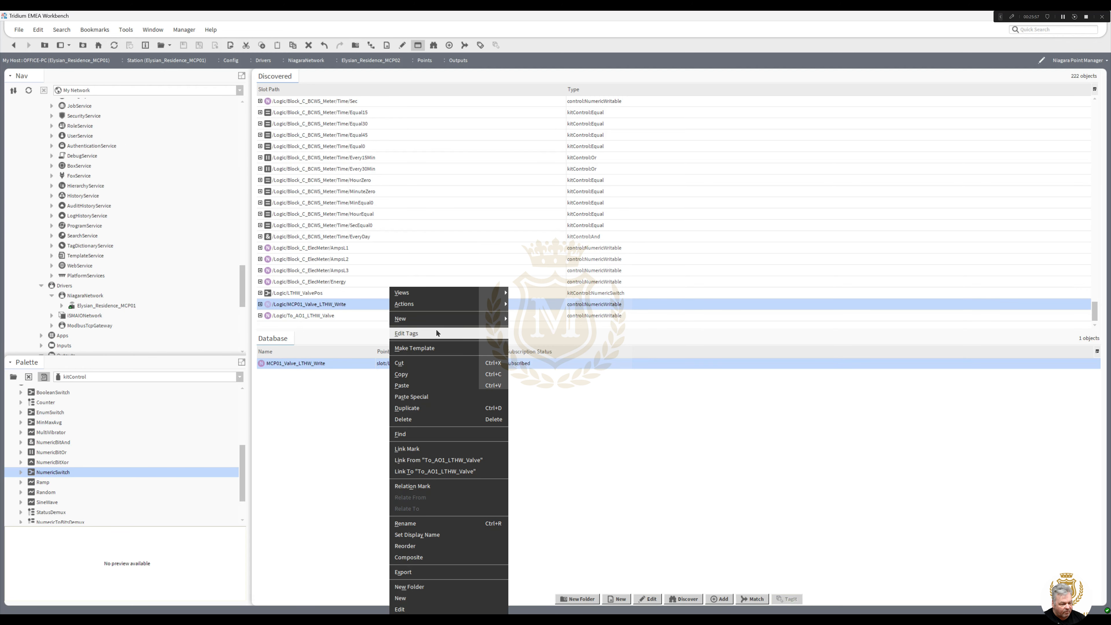
pyautogui.moveTo(500, 306)
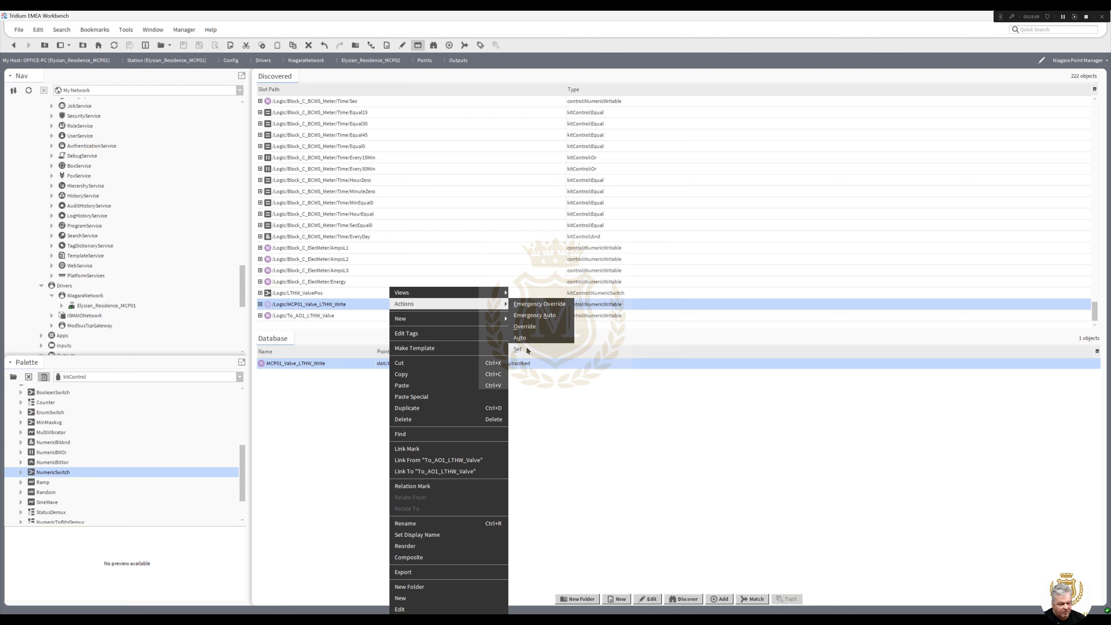
pyautogui.click(547, 349)
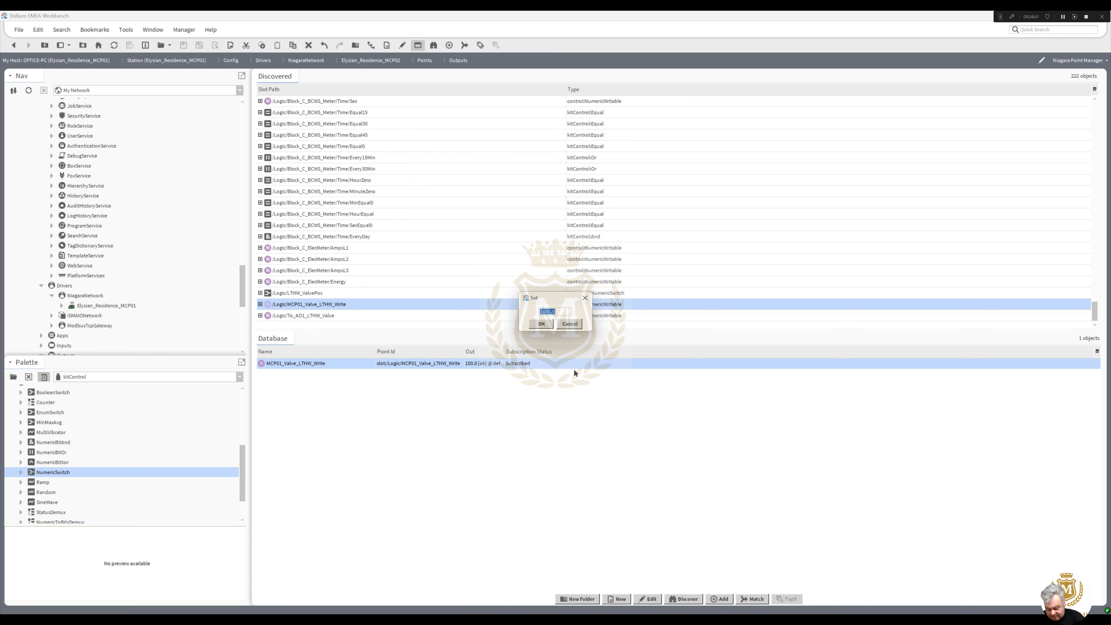
pyautogui.write('75')
pyautogui.click(549, 327)
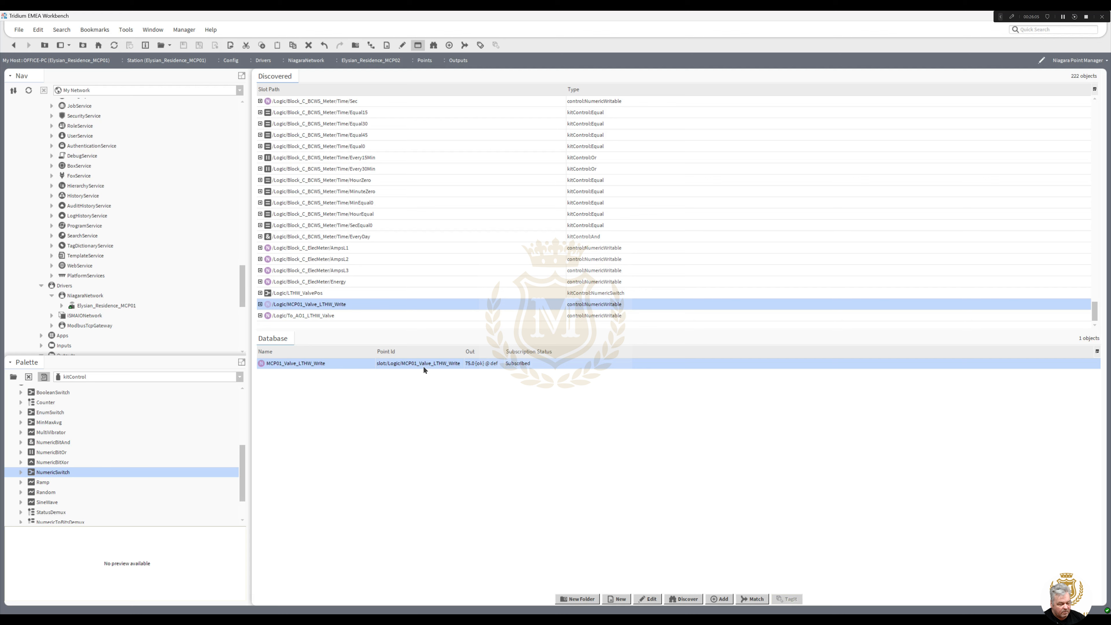
# In the wire sheet of the MCP02 station's Logic folder, pin the Set slot of MCP01_Valve_LTHW_Write in place of its displayed input slot.
pyautogui.moveTo(243, 277); pyautogui.dragTo(244, 320)
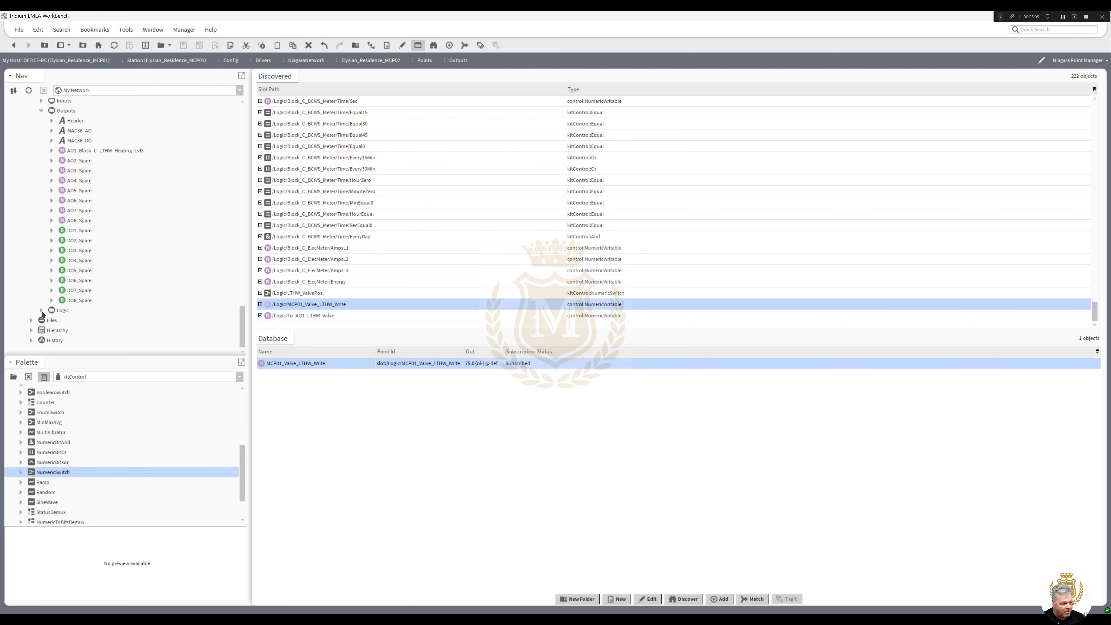
pyautogui.rightClick(53, 311)
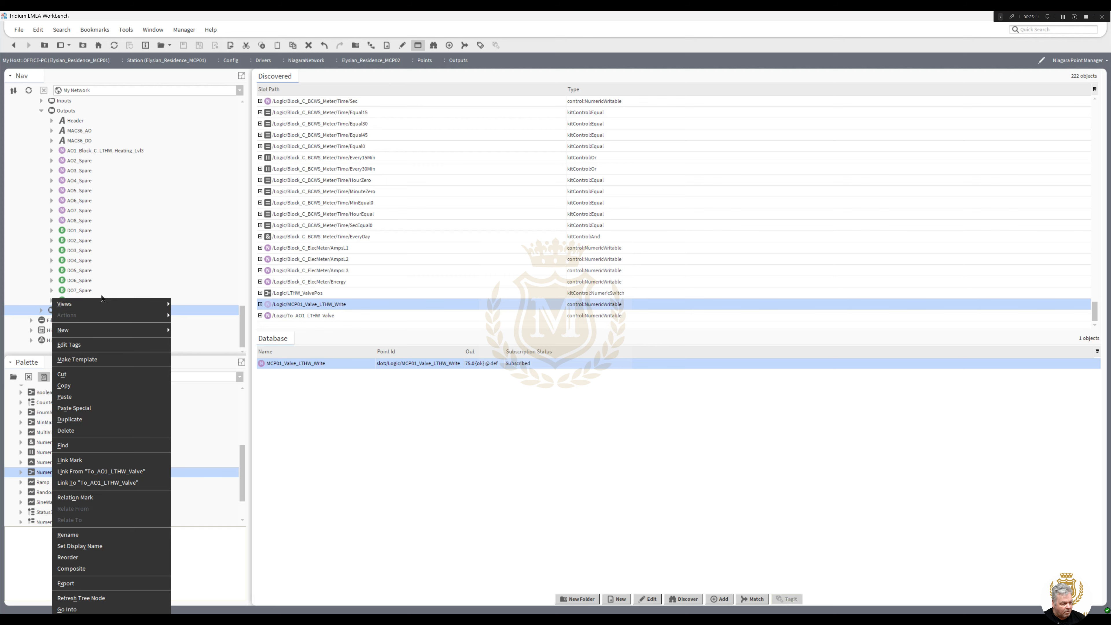
pyautogui.moveTo(158, 304)
pyautogui.click(199, 305)
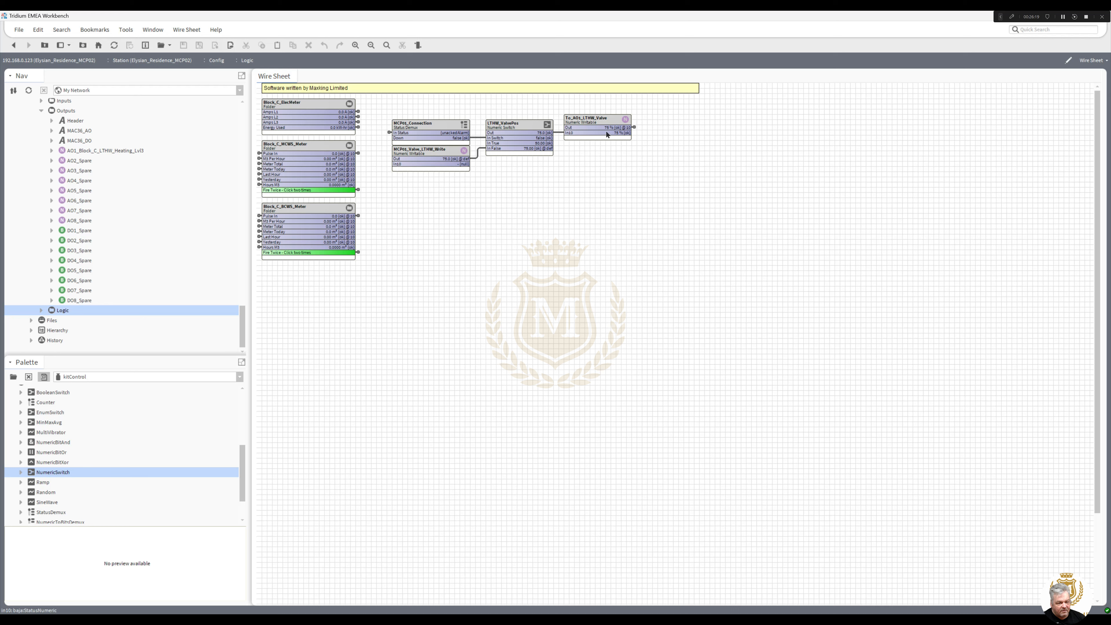
pyautogui.rightClick(436, 153)
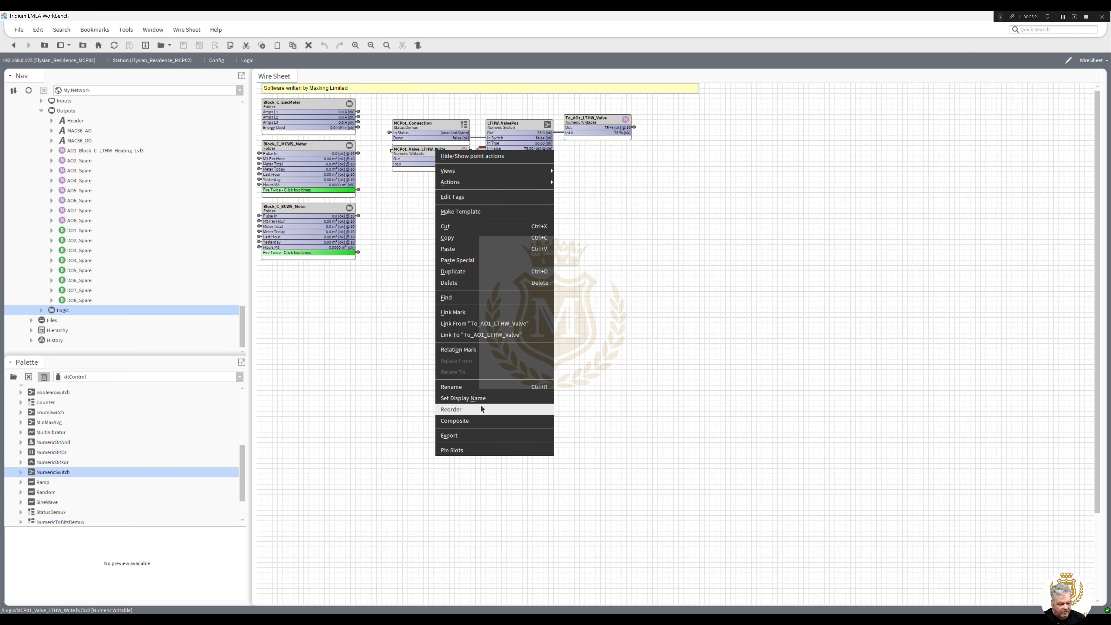
pyautogui.click(476, 447)
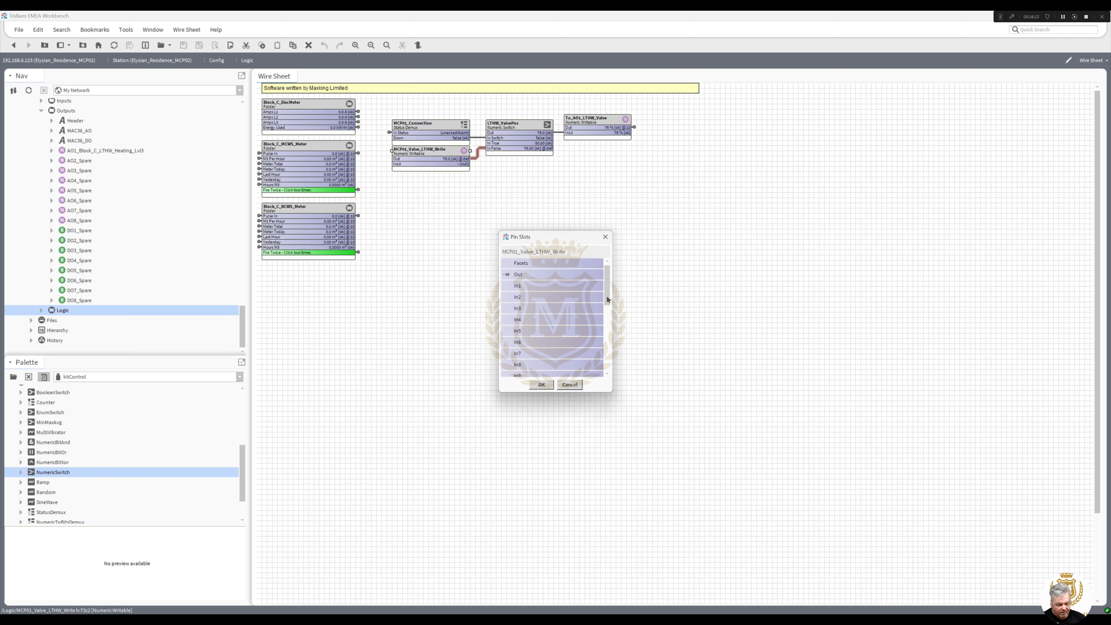
pyautogui.moveTo(606, 298); pyautogui.dragTo(604, 394)
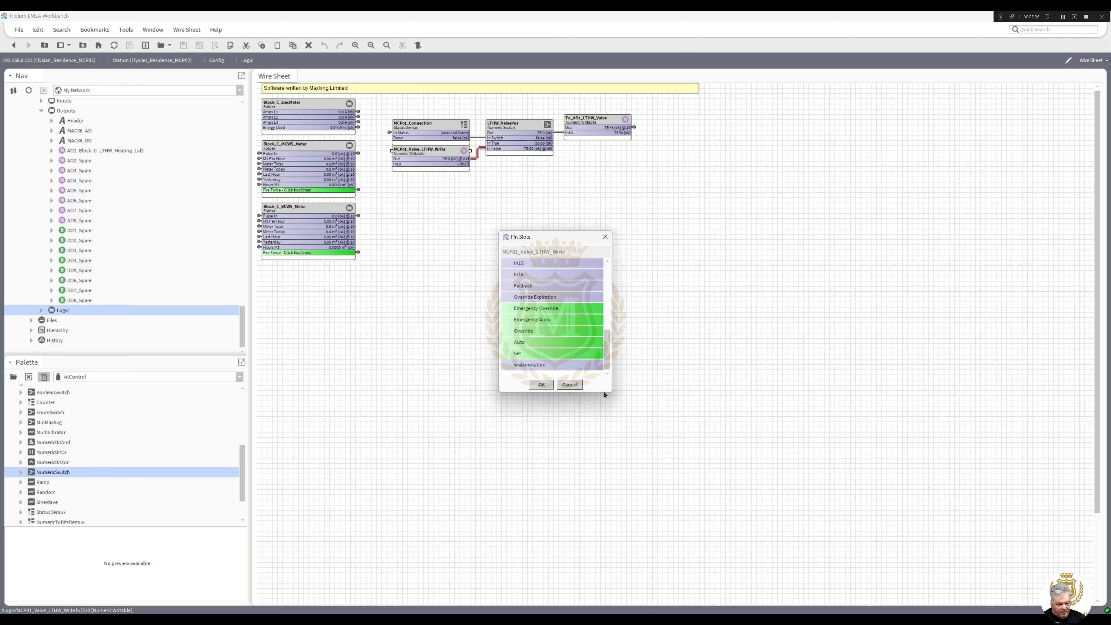
pyautogui.click(542, 384)
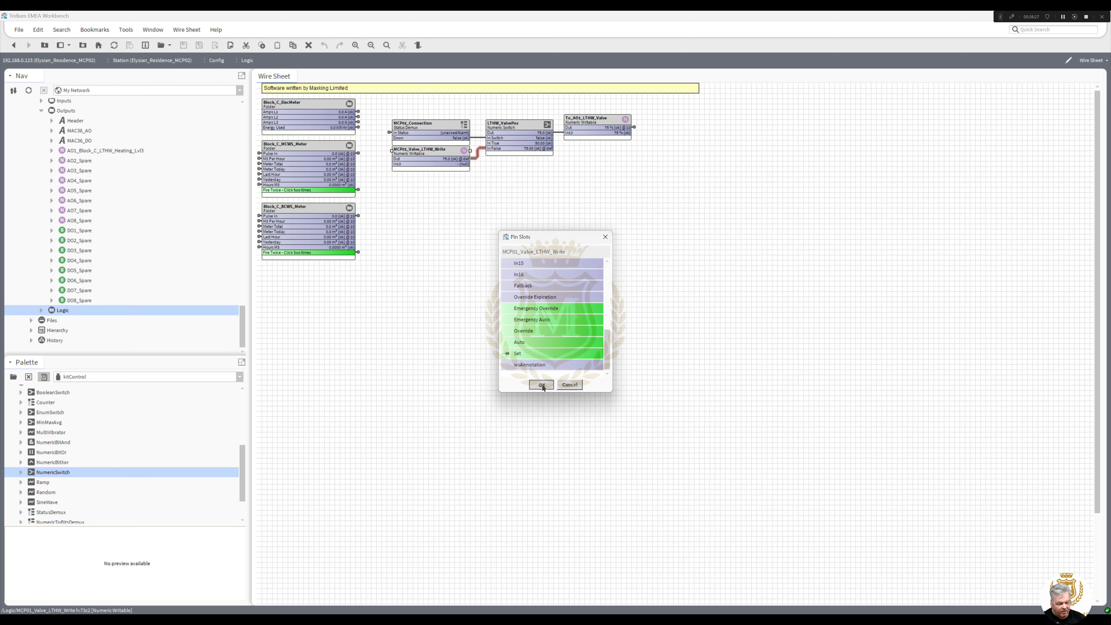
# In the AX Slot Sheet of MCP01_Valve_LTHW_Write, change the display name of the out slot to "From MCP01".
pyautogui.rightClick(405, 153)
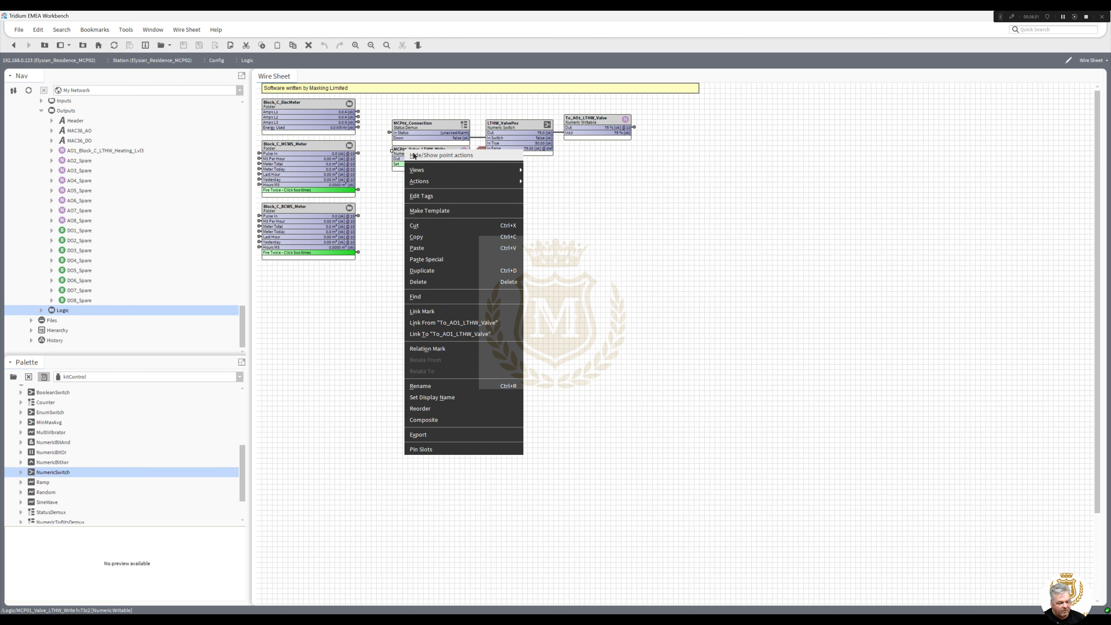
pyautogui.moveTo(435, 172)
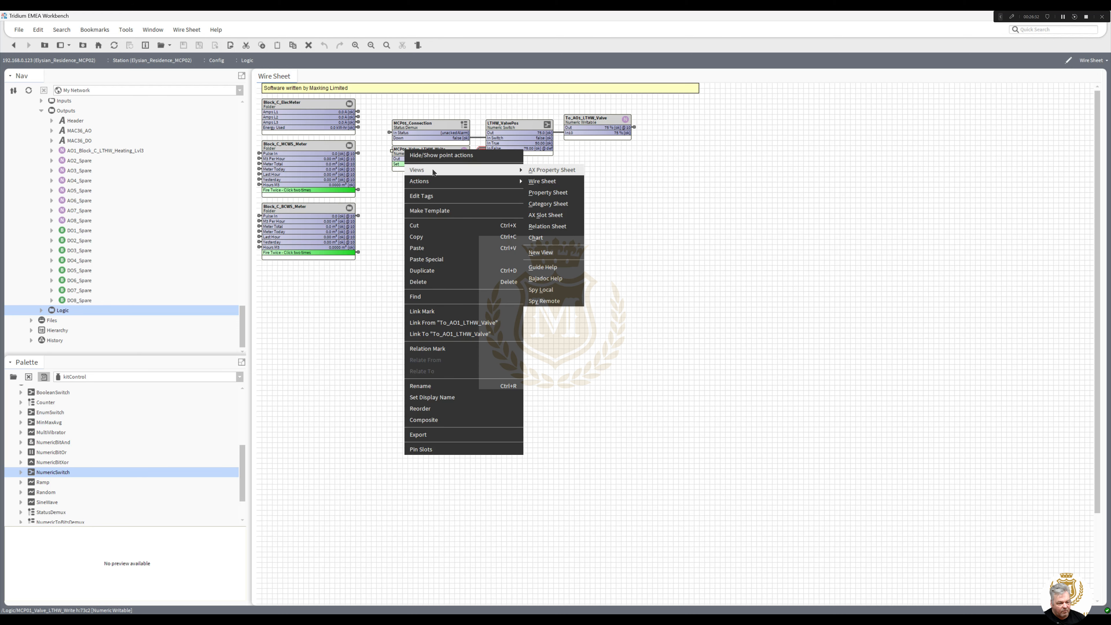
pyautogui.click(543, 215)
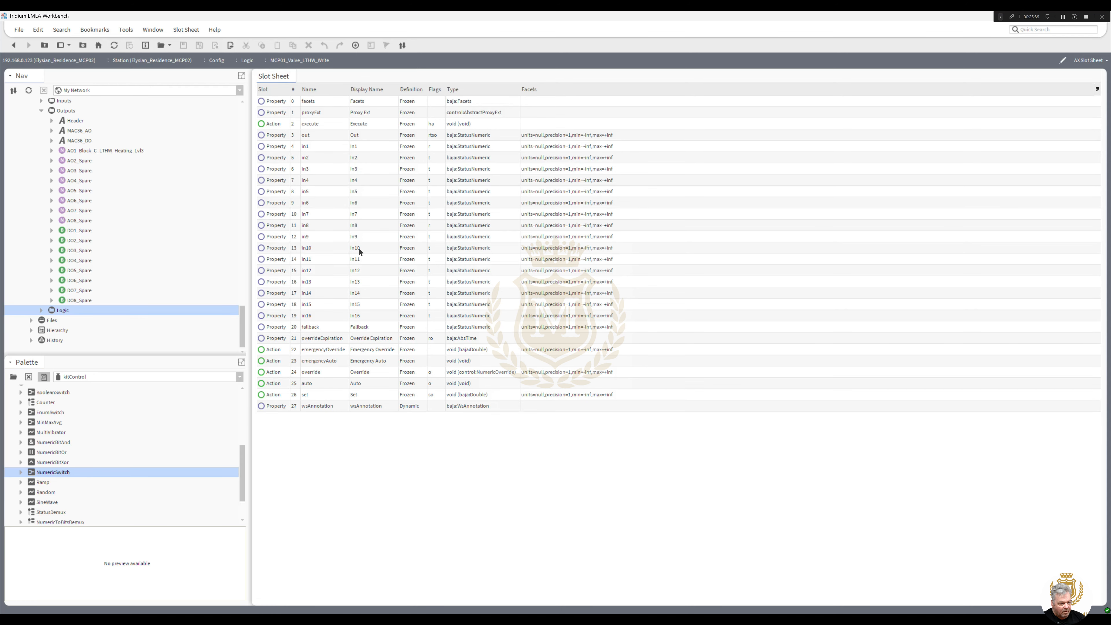
pyautogui.doubleClick(365, 136)
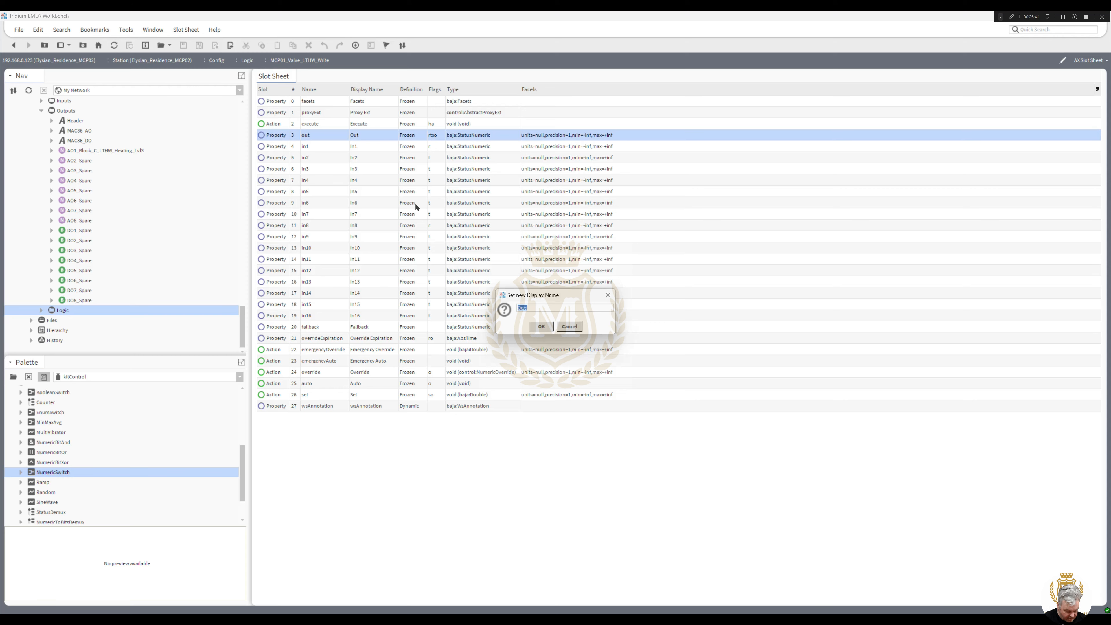
pyautogui.write('Fe')
pyautogui.write('om ')
pyautogui.write('MCP01')
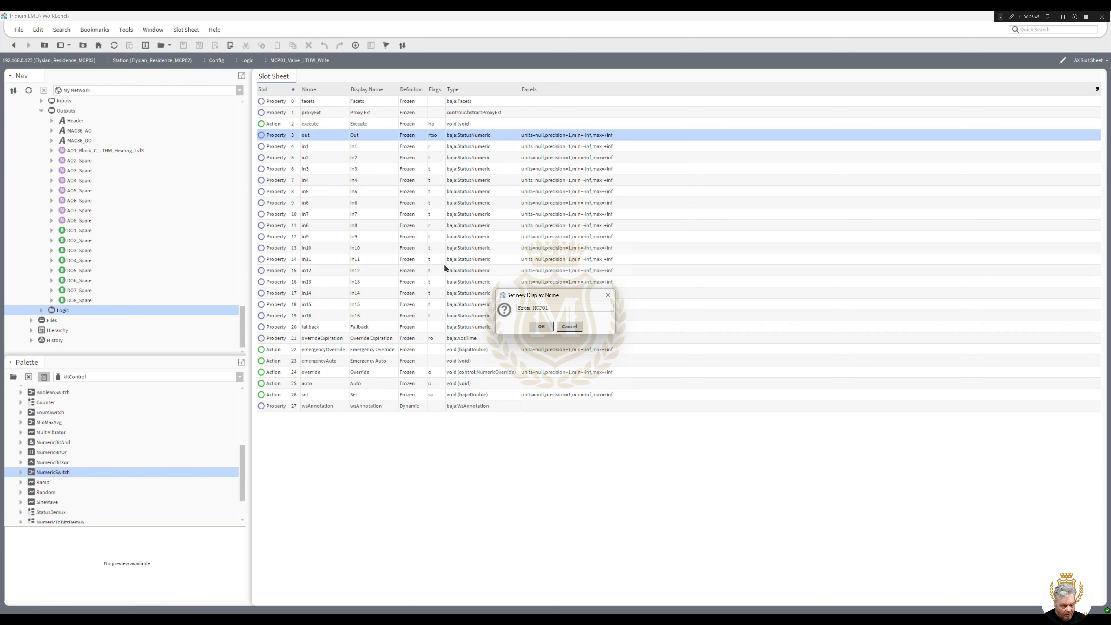
pyautogui.click(546, 330)
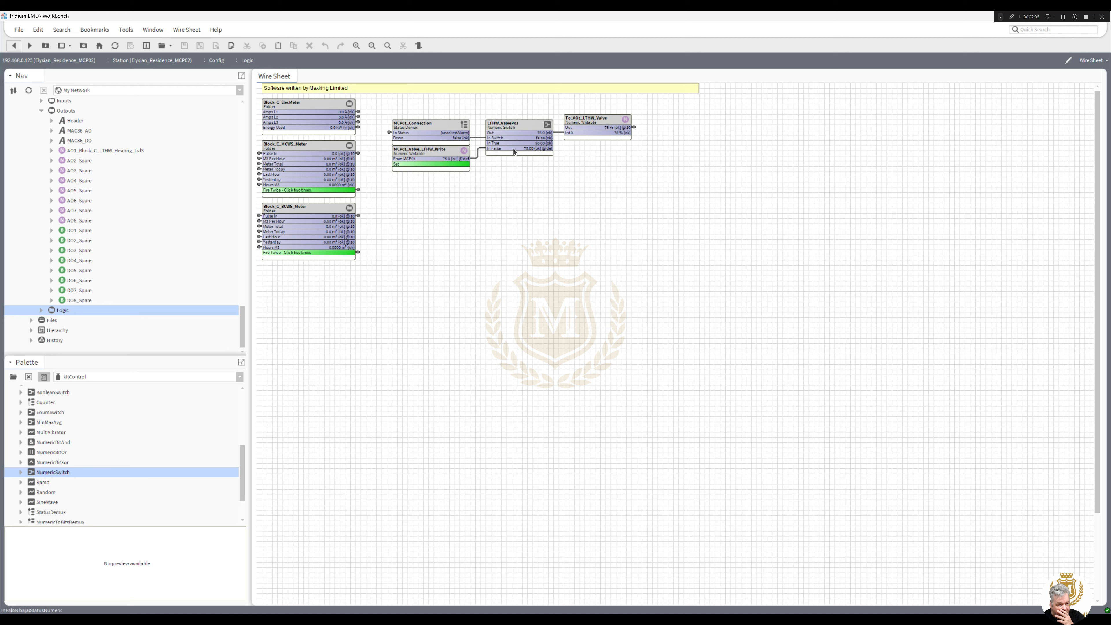
# Move To_AO1_LTHW_Valve further from LTHW_ValvePos to make space, and duplicate the LTHW_ValvePos numeric switch with the name FireAlarmASctive.
pyautogui.moveTo(594, 122); pyautogui.dragTo(663, 122)
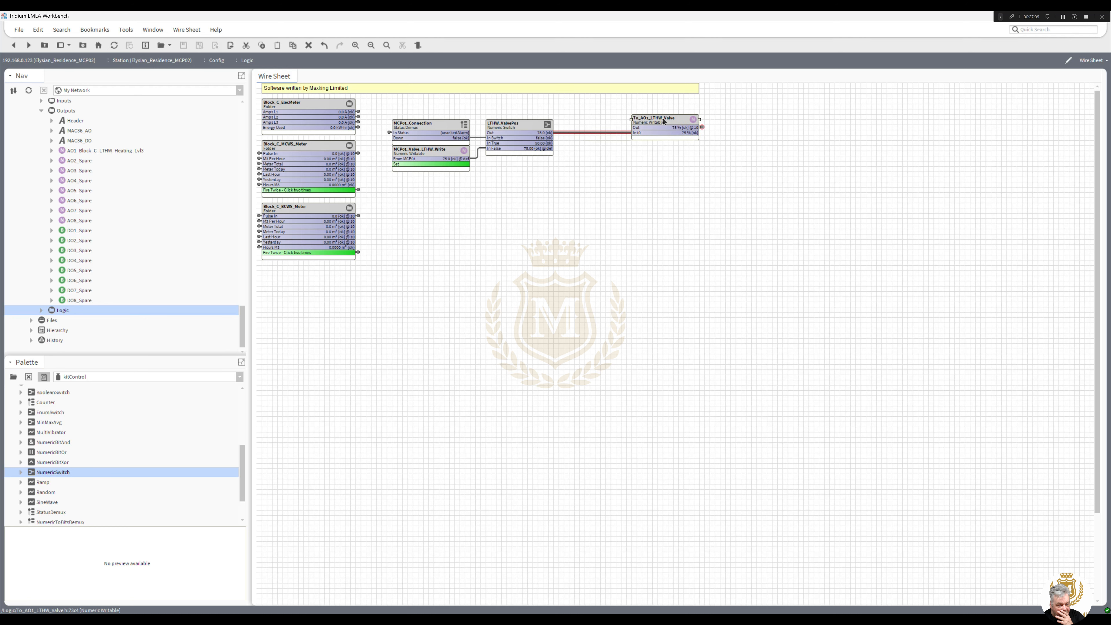
pyautogui.click(571, 181)
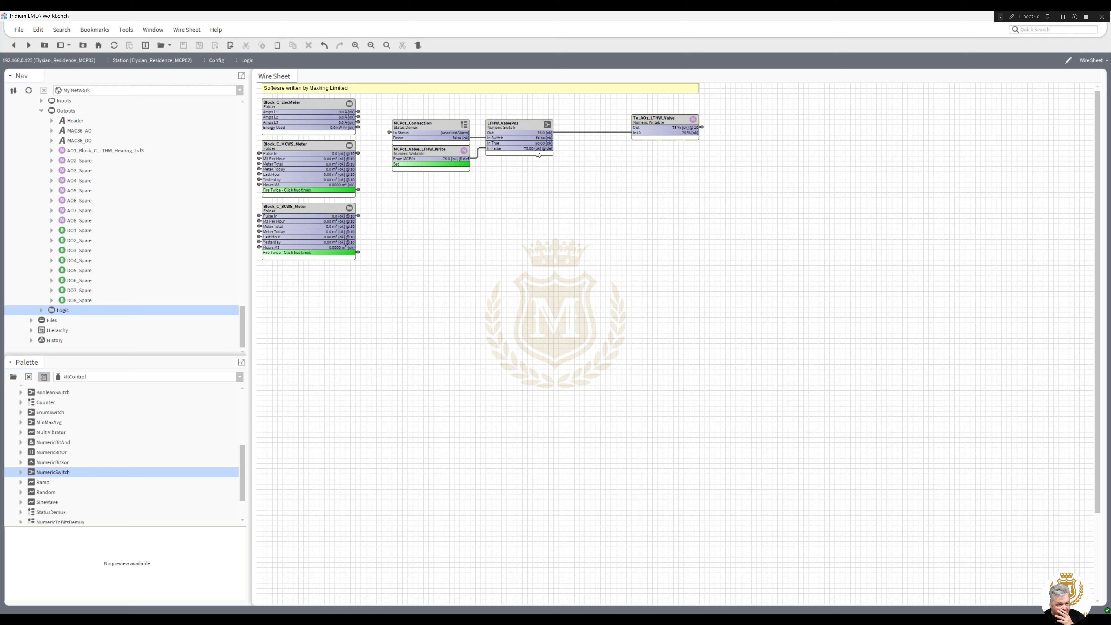
pyautogui.click(509, 130)
pyautogui.rightClick(510, 130)
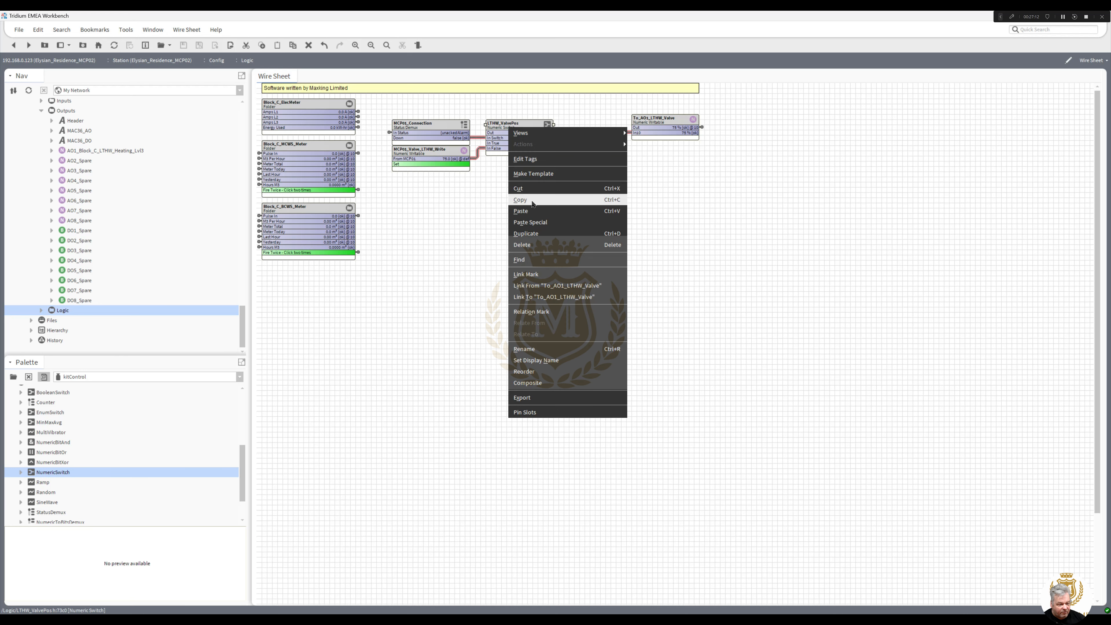
pyautogui.click(555, 236)
pyautogui.write('Nu')
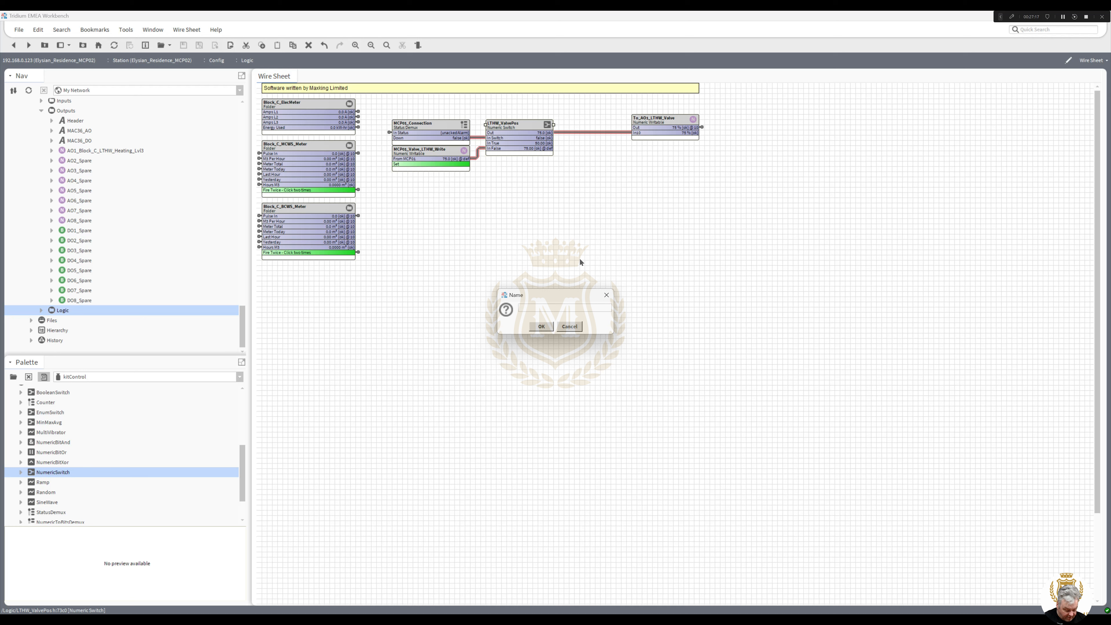
pyautogui.write('FireAlarmASctive')
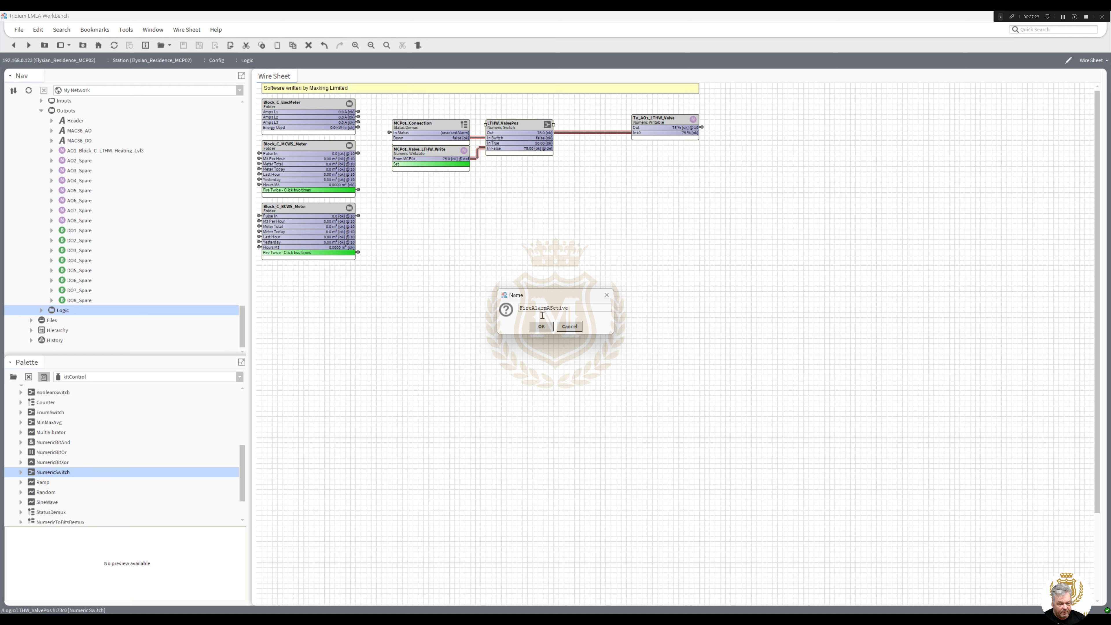
# Name the new numeric switch FireAlarmActive and place it between LTHW_ValvePos and To_AO1_LTHW_Valve, moving the valve block aside.
pyautogui.click(557, 309)
pyautogui.press('BackSpace')
pyautogui.click(541, 326)
pyautogui.moveTo(516, 128); pyautogui.dragTo(588, 119)
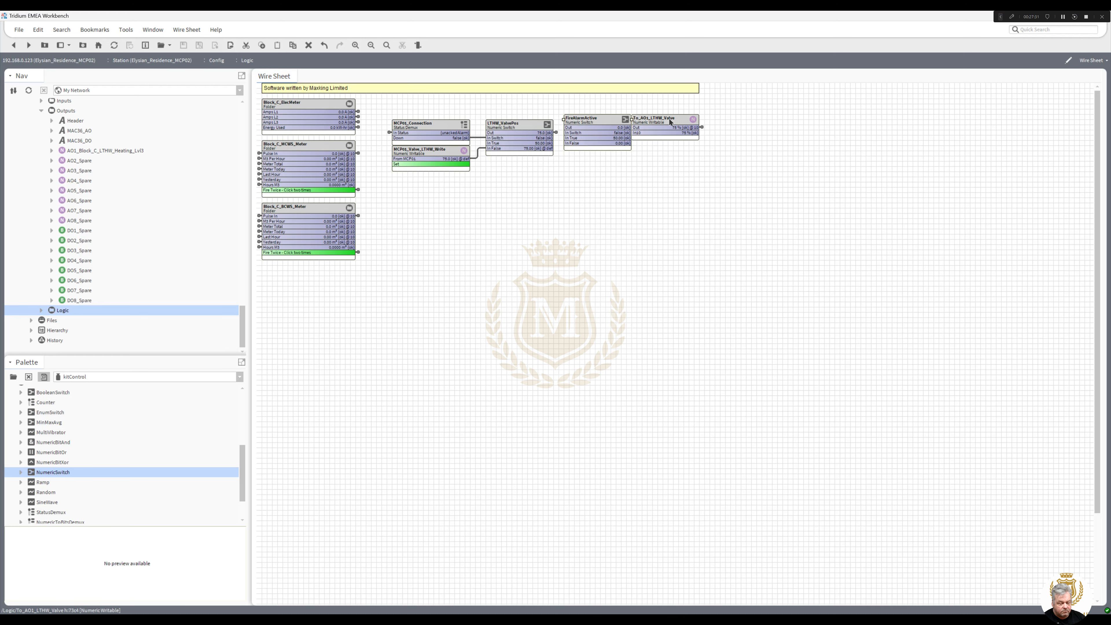
pyautogui.moveTo(670, 123); pyautogui.dragTo(696, 122)
pyautogui.moveTo(587, 124); pyautogui.dragTo(587, 114)
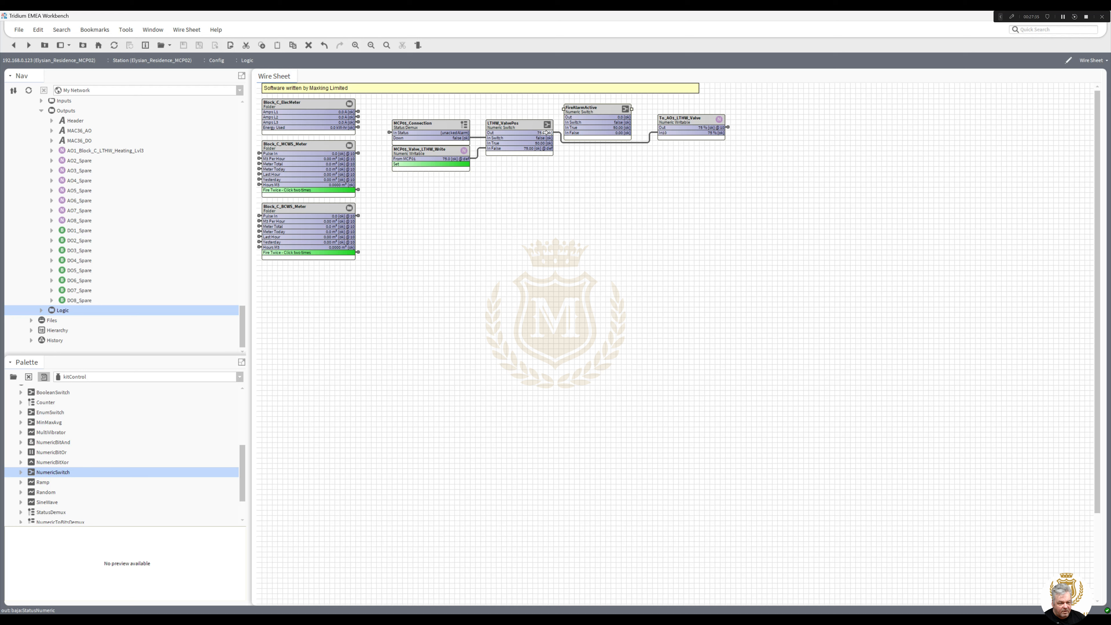
# Reroute the LTHW_ValvePos output through FireAlarmActive's In True to To_AO1_LTHW_Valve, deleting the direct link to the valve.
pyautogui.moveTo(547, 133); pyautogui.dragTo(592, 114)
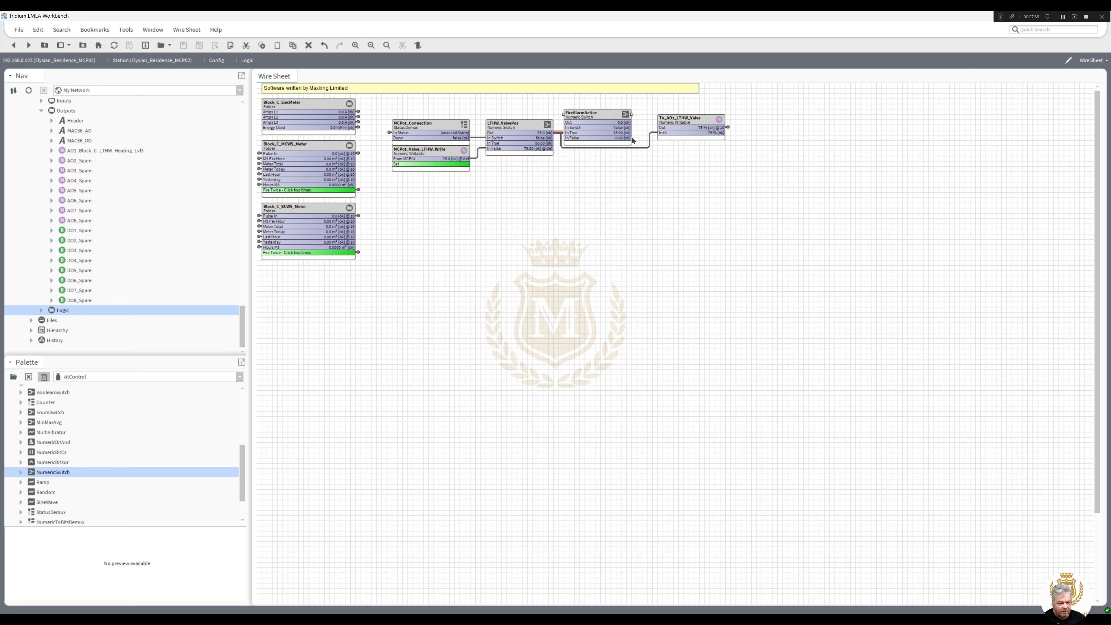
pyautogui.click(644, 146)
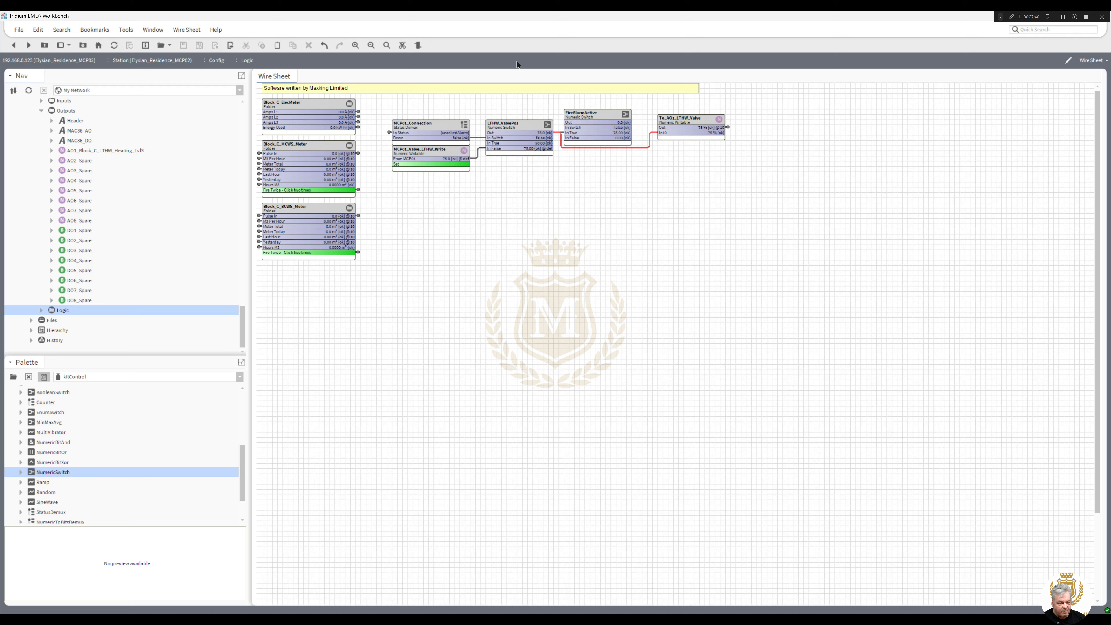
pyautogui.click(406, 46)
pyautogui.moveTo(630, 122); pyautogui.dragTo(666, 105)
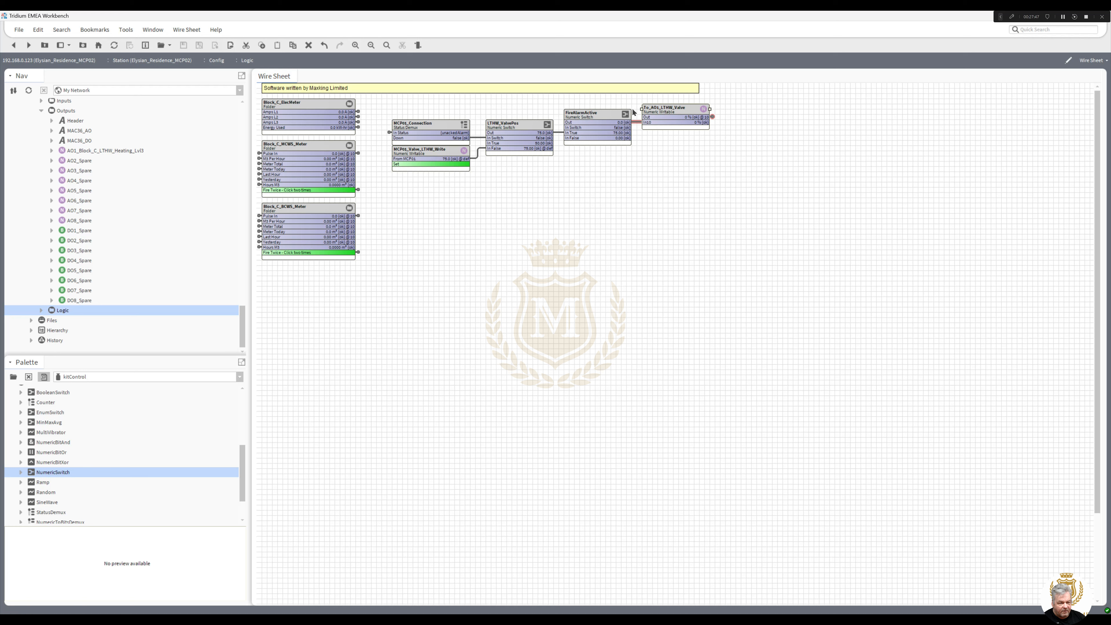
# Link the Out of UI5_Block_C_Fire_Alarm in the Inputs folder to the In Switch of FireAlarmActive.
pyautogui.rightClick(585, 118)
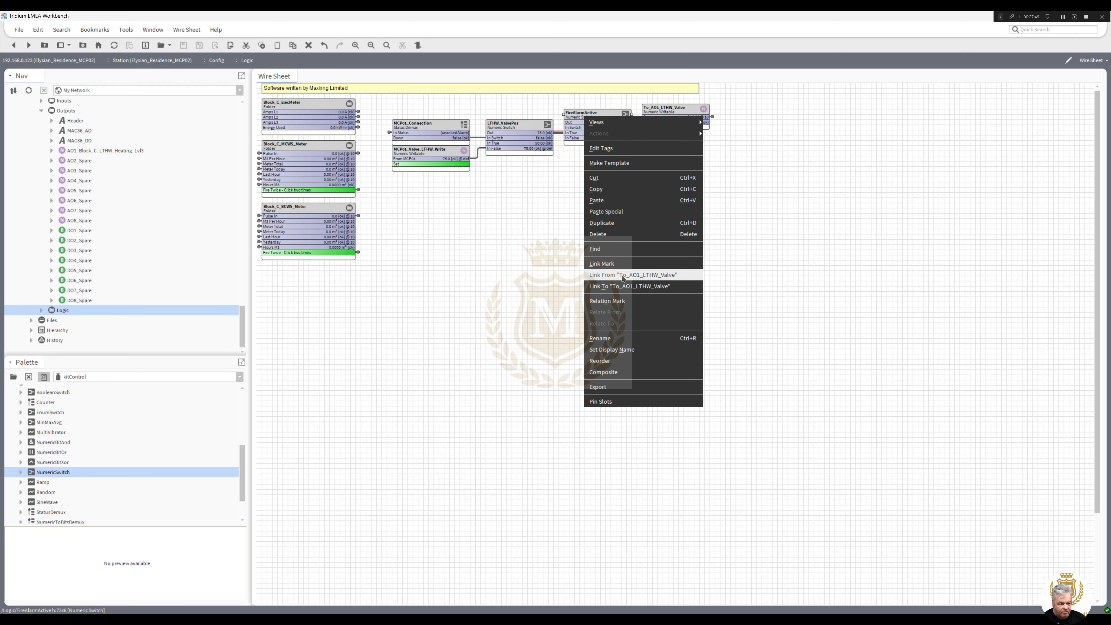
pyautogui.click(622, 264)
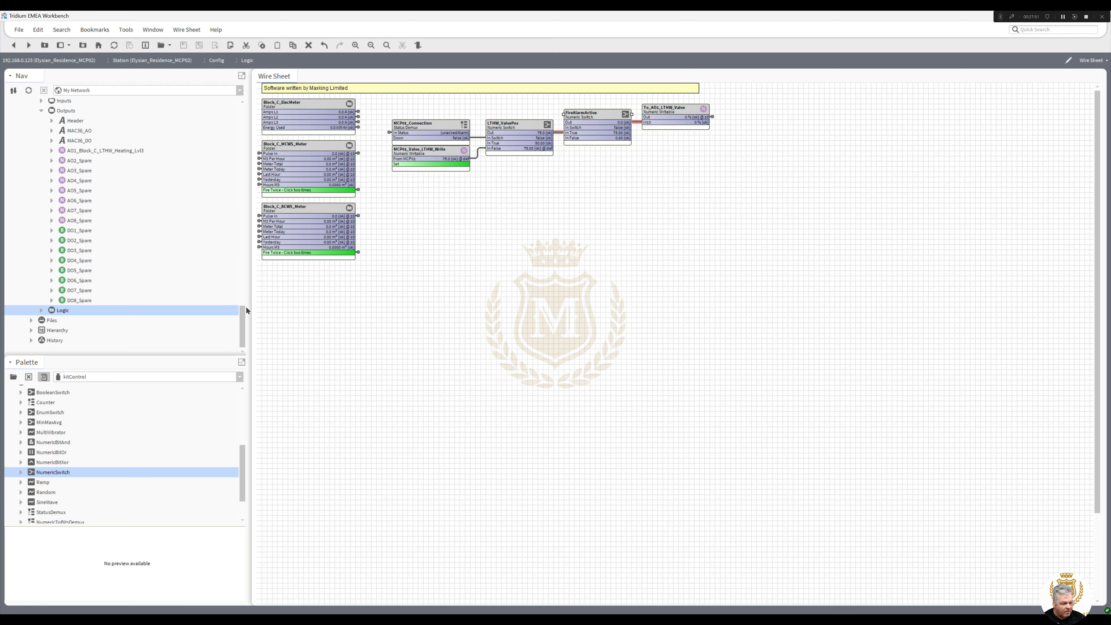
pyautogui.moveTo(241, 316); pyautogui.dragTo(243, 296)
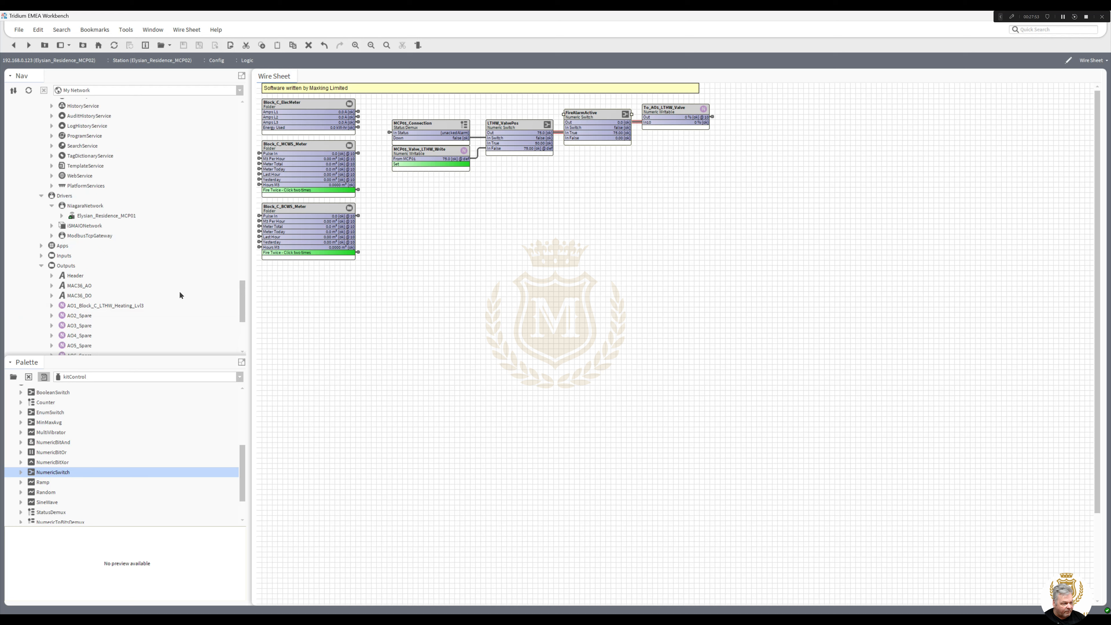
pyautogui.click(42, 257)
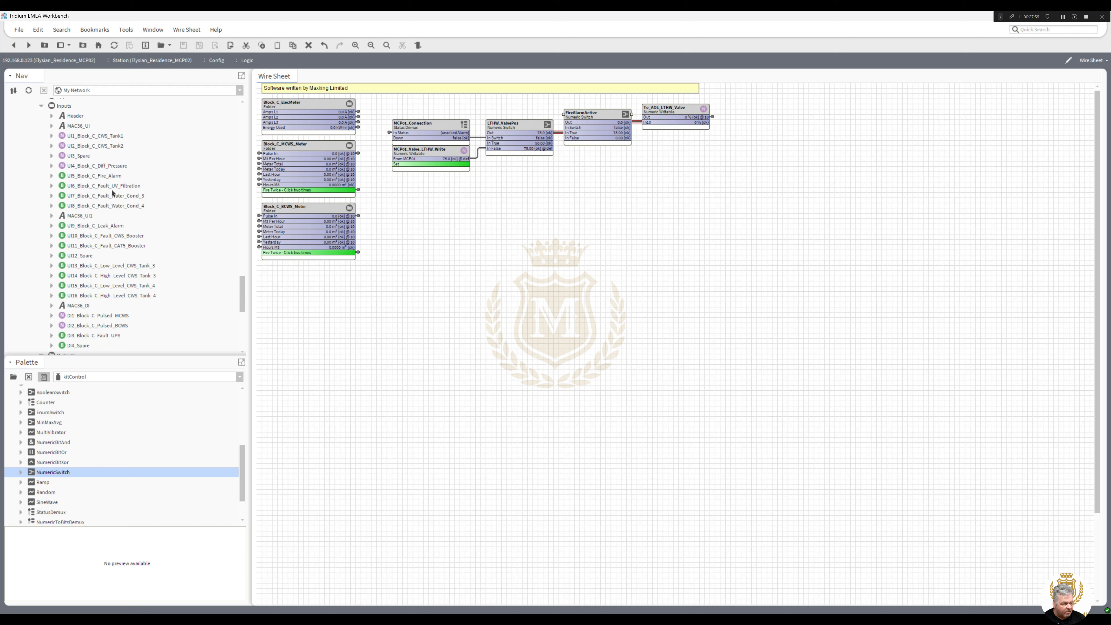
pyautogui.rightClick(100, 177)
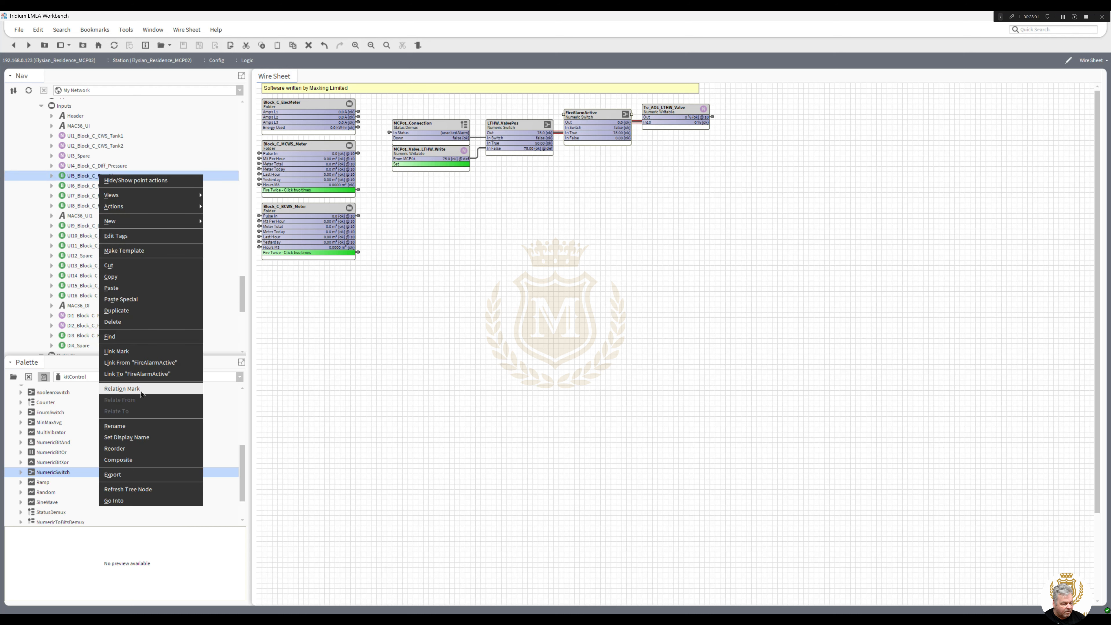
pyautogui.click(145, 375)
pyautogui.click(458, 255)
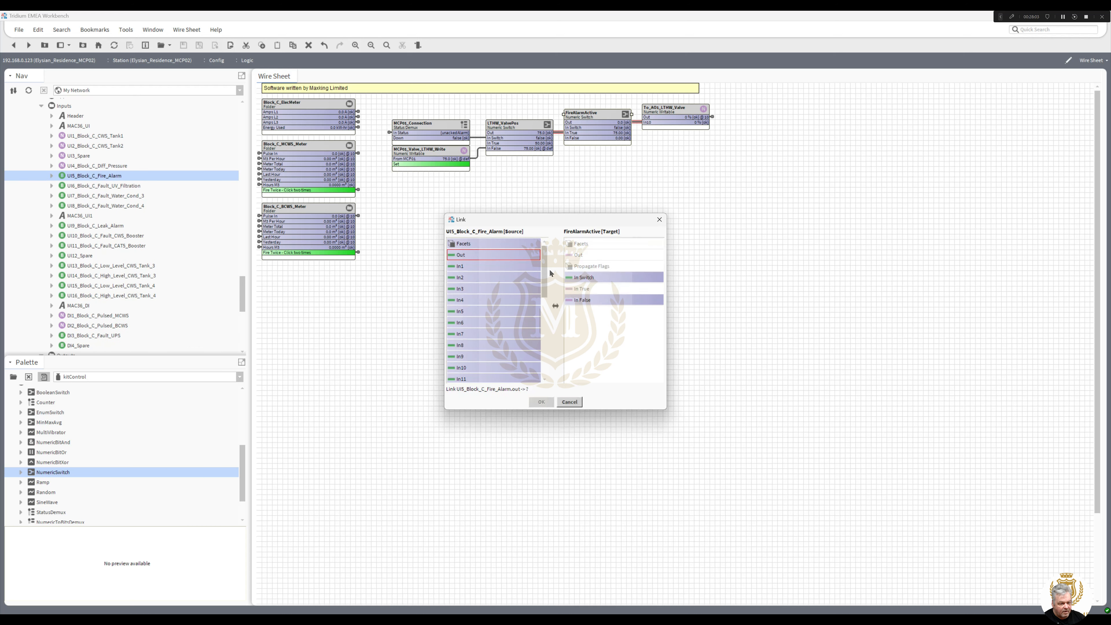
pyautogui.click(574, 278)
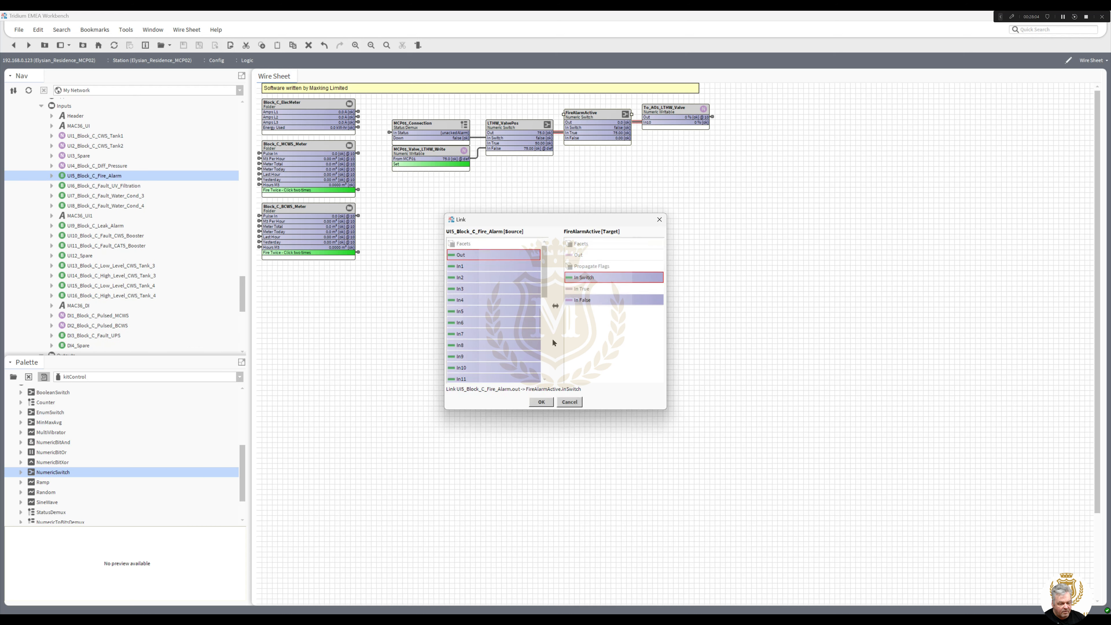
pyautogui.click(542, 401)
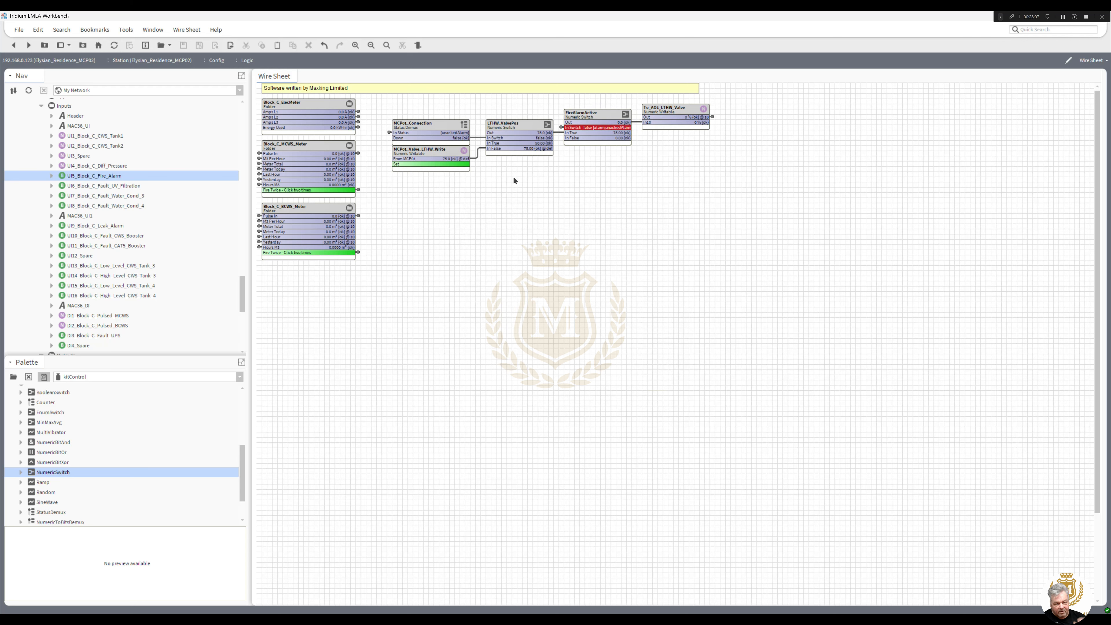
# Test the fire alarm interlock by overriding UI5_Block_C_Fire_Alarm to true and releasing the override.
pyautogui.rightClick(107, 174)
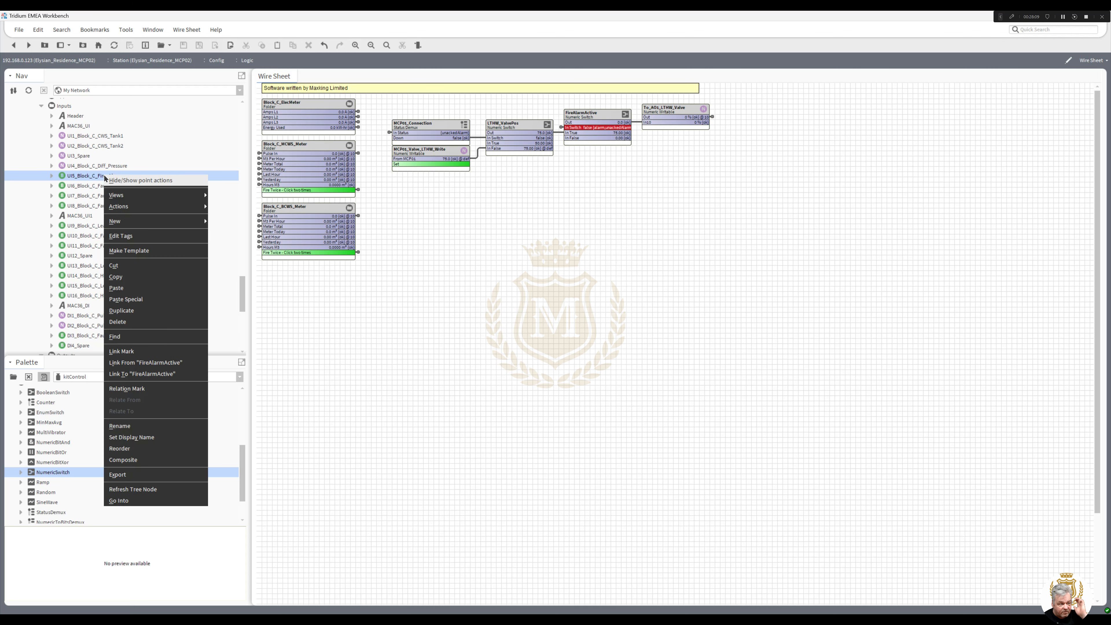
pyautogui.moveTo(140, 210)
pyautogui.click(237, 204)
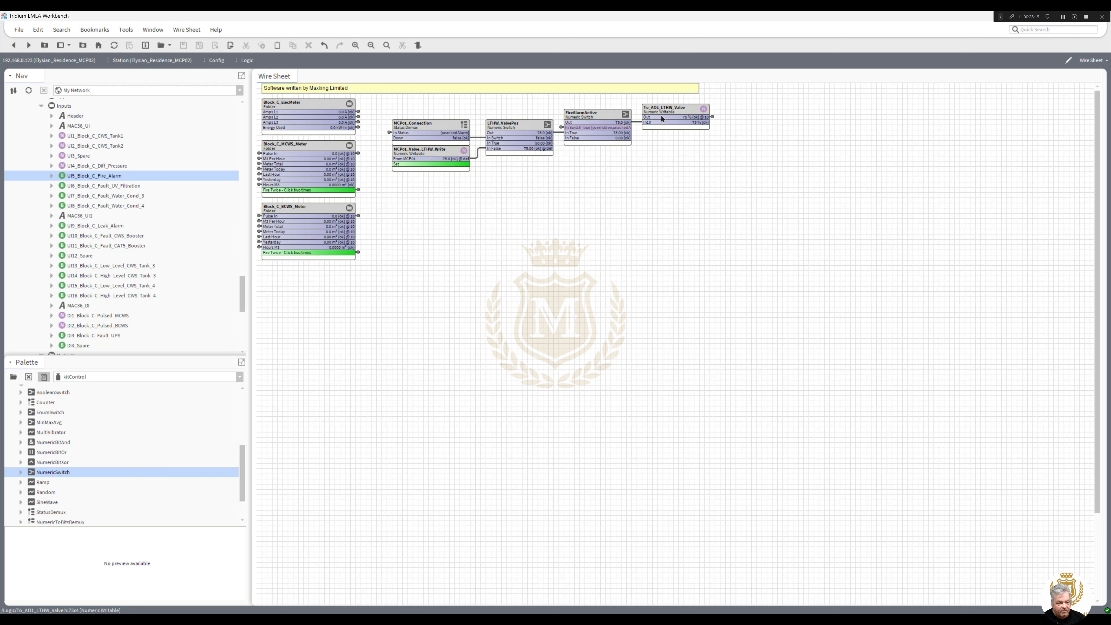
pyautogui.rightClick(111, 175)
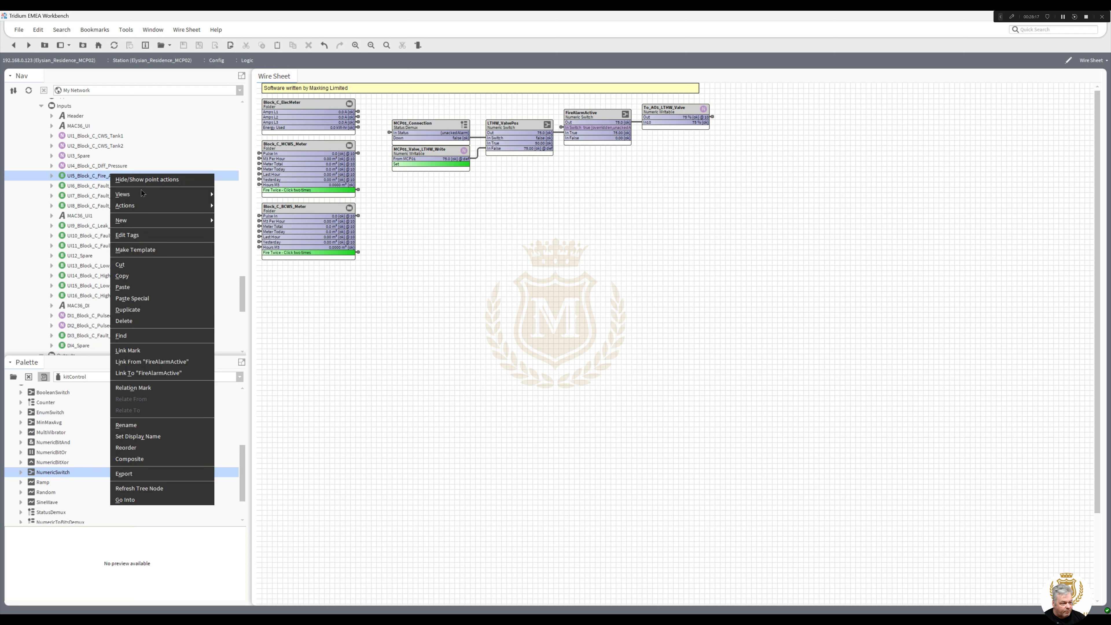
pyautogui.moveTo(145, 205)
pyautogui.click(229, 228)
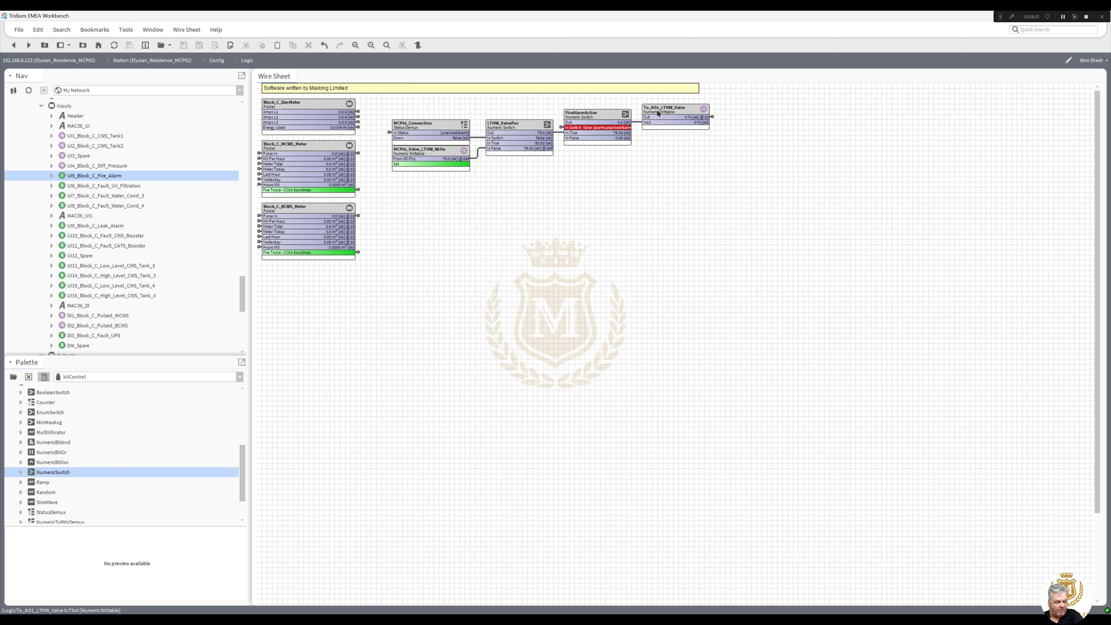
# Shift the LTHW valve logic blocks closer to the meter folders and move the two MCP01 blocks nearer to LTHW_ValvePos.
pyautogui.moveTo(748, 174); pyautogui.dragTo(547, 133)
pyautogui.moveTo(411, 107)
pyautogui.mouseDown()
pyautogui.moveTo(383, 101)
pyautogui.moveTo(401, 119)
pyautogui.mouseUp()
pyautogui.click(419, 201)
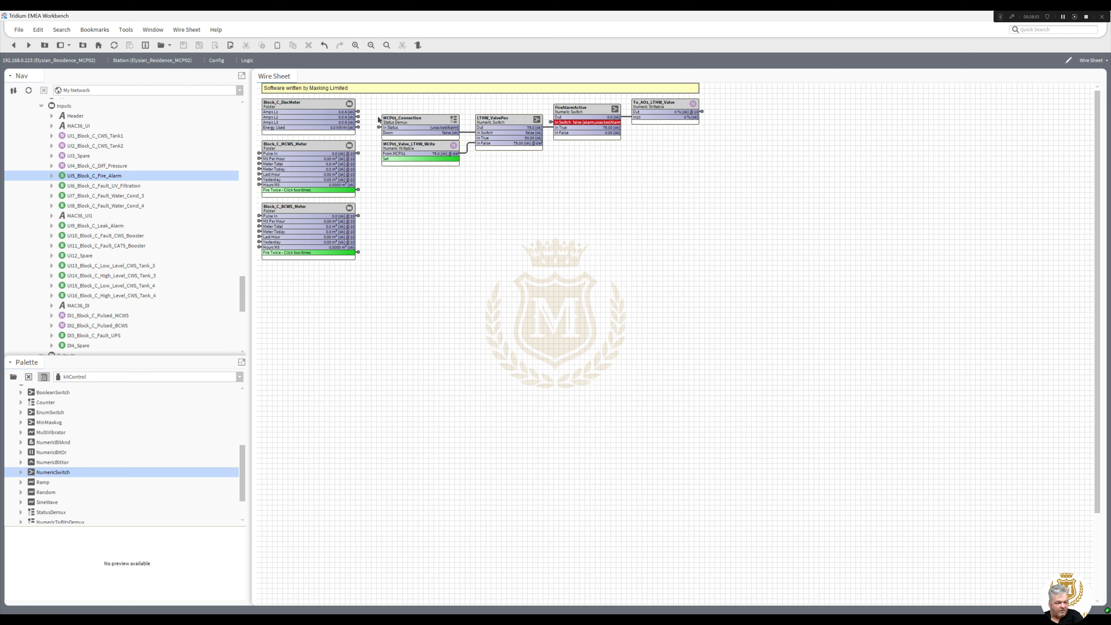
pyautogui.moveTo(474, 178); pyautogui.dragTo(407, 117)
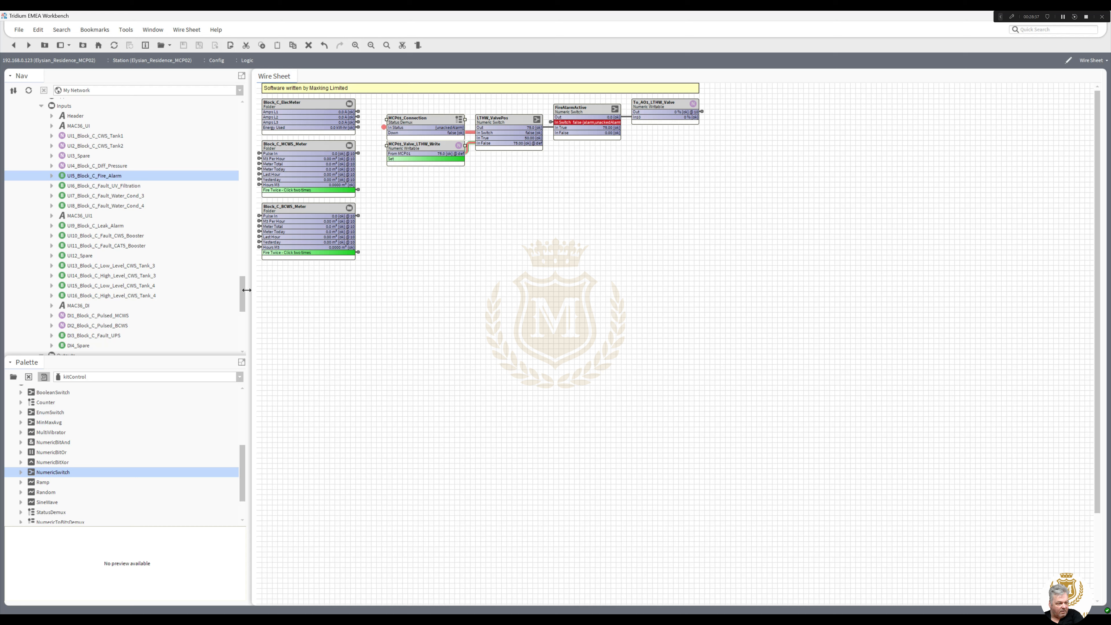
# Collapse the Drivers, Inputs, Outputs, Services and Config branches of the Elysian_Residence_MCP02 station tree.
pyautogui.moveTo(242, 292); pyautogui.dragTo(243, 272)
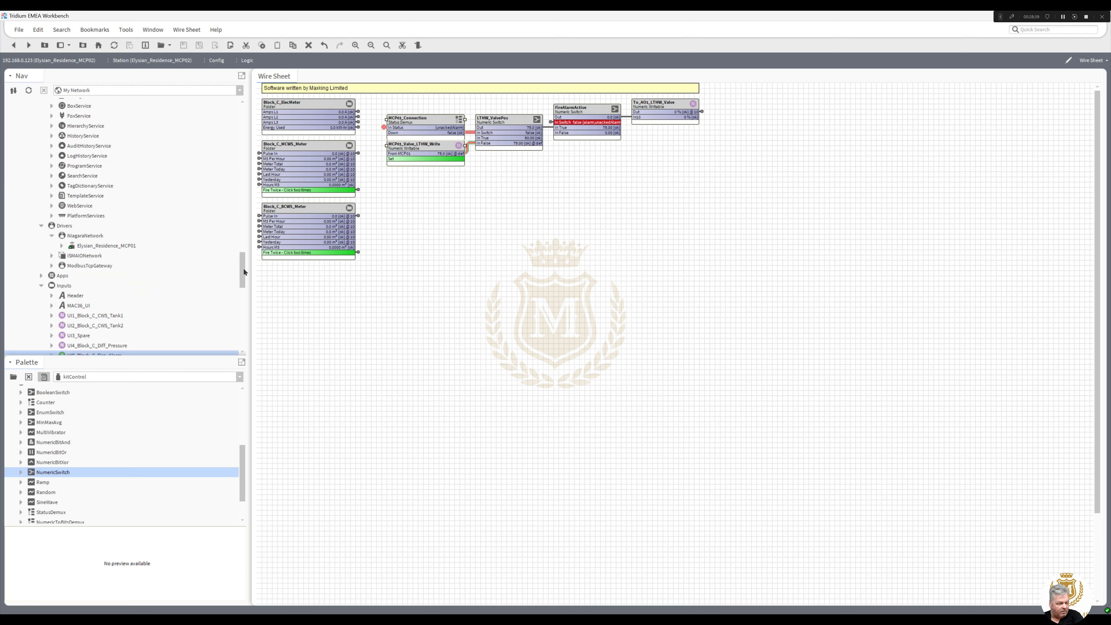
pyautogui.click(41, 225)
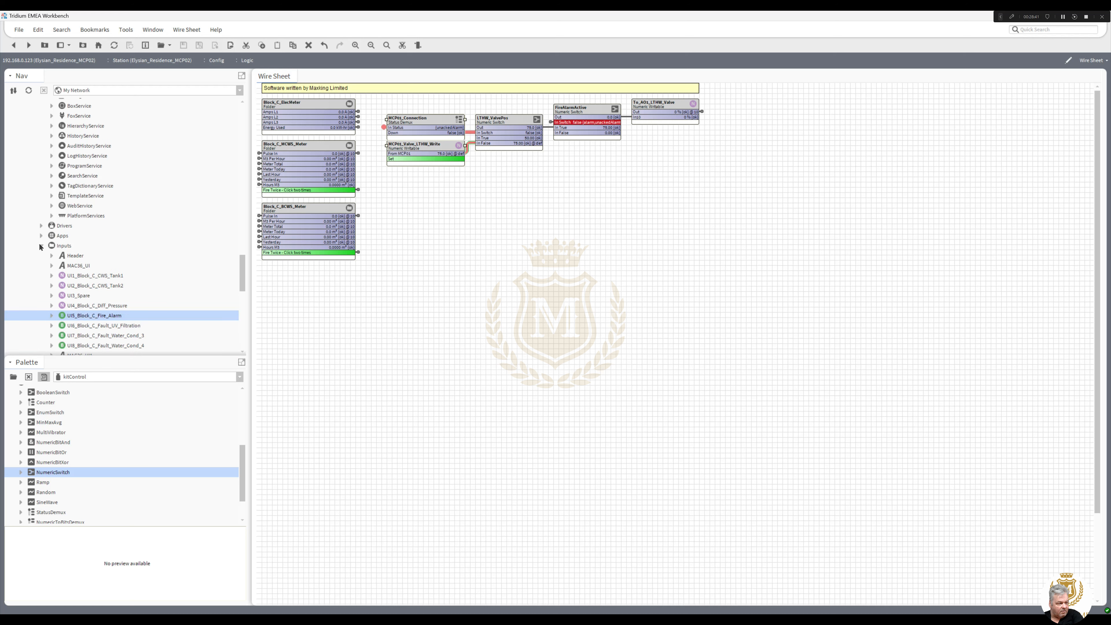
pyautogui.click(41, 246)
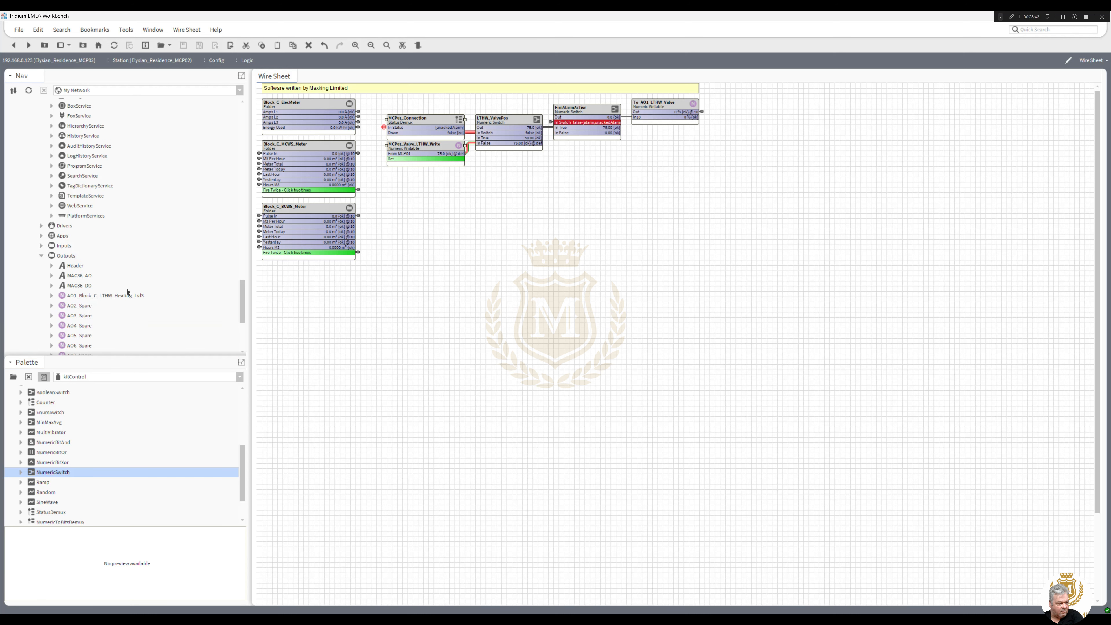
pyautogui.click(41, 256)
pyautogui.moveTo(242, 317); pyautogui.dragTo(243, 291)
pyautogui.click(41, 195)
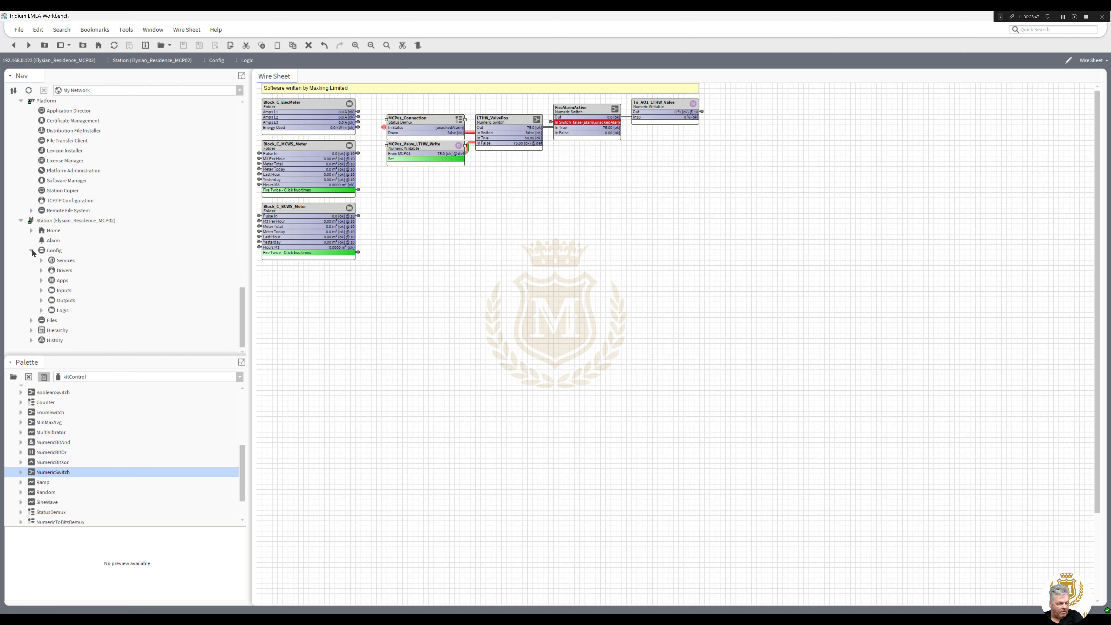
pyautogui.click(31, 252)
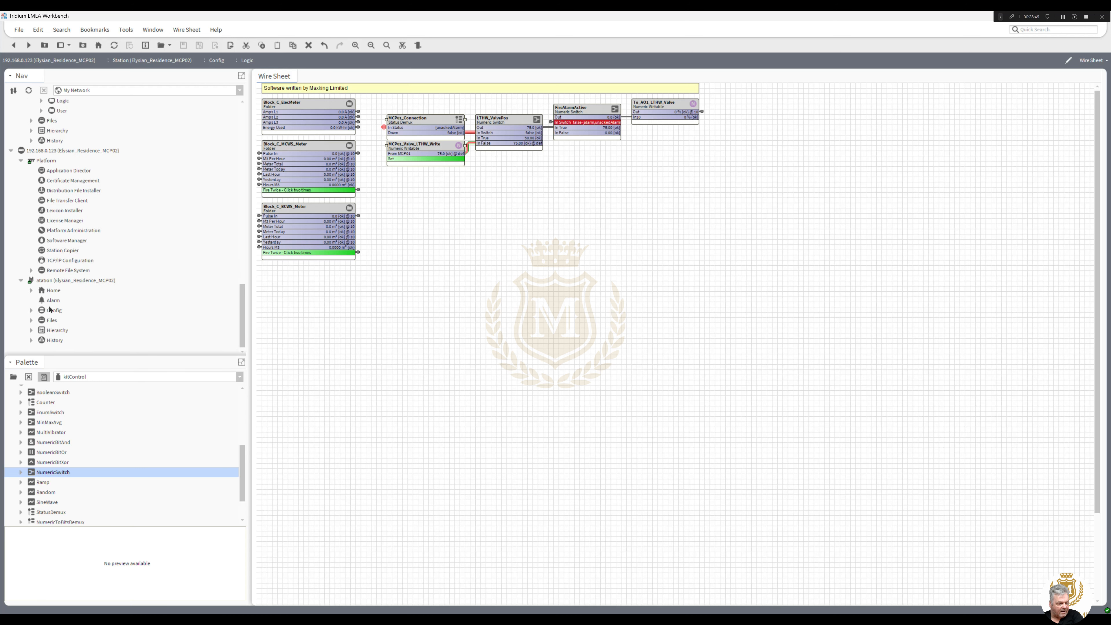
# Save the Elysian_Residence_MCP02 station from its Config node.
pyautogui.click(57, 312)
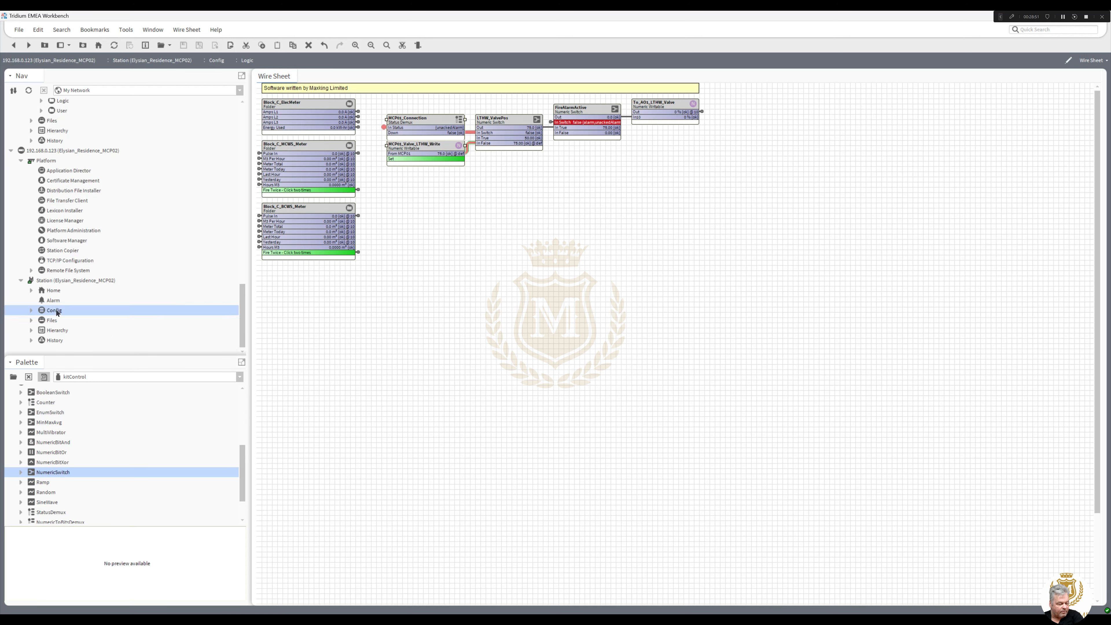
pyautogui.rightClick(57, 312)
pyautogui.moveTo(97, 318)
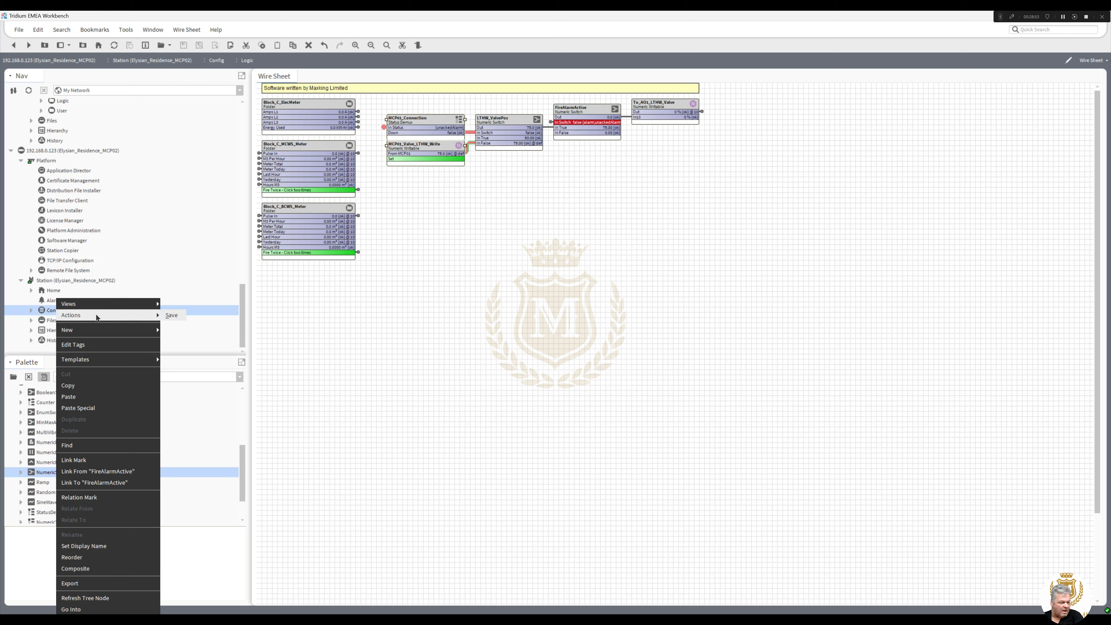
pyautogui.click(171, 316)
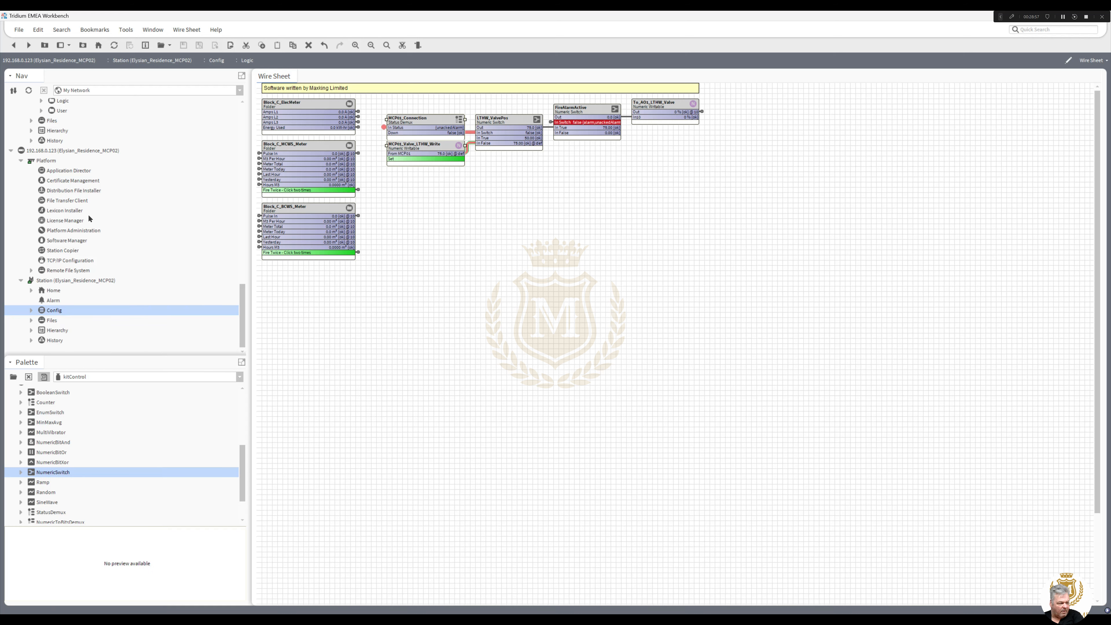
# Log in to the Station Copier with the remembered credentials and copy every file of Elysian_Residence_MCP02 from the controller to this computer.
pyautogui.doubleClick(65, 251)
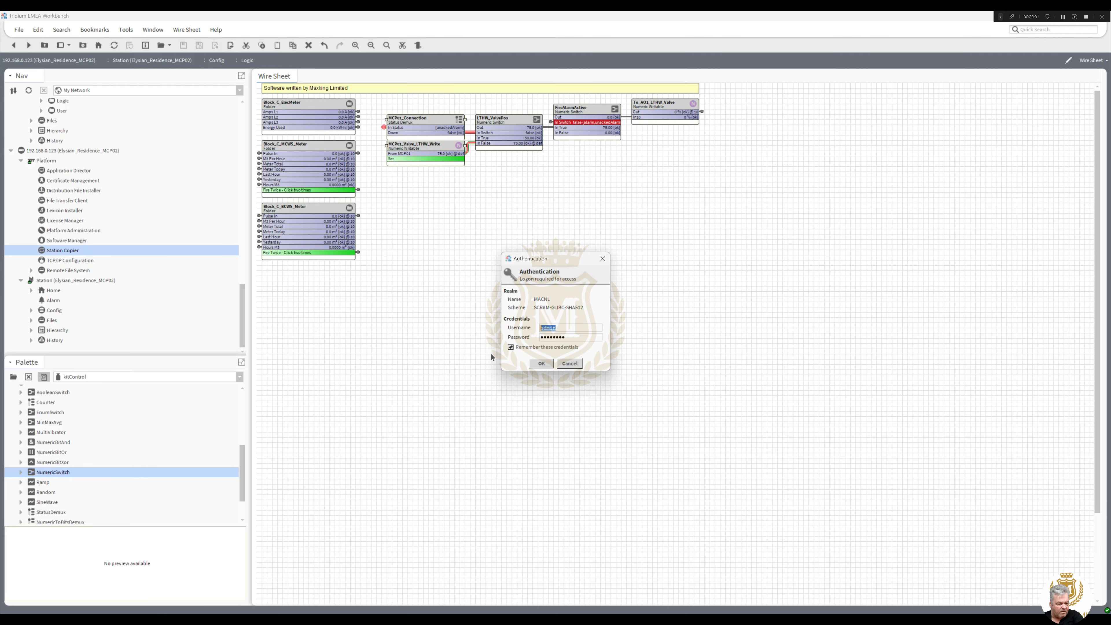
pyautogui.click(542, 364)
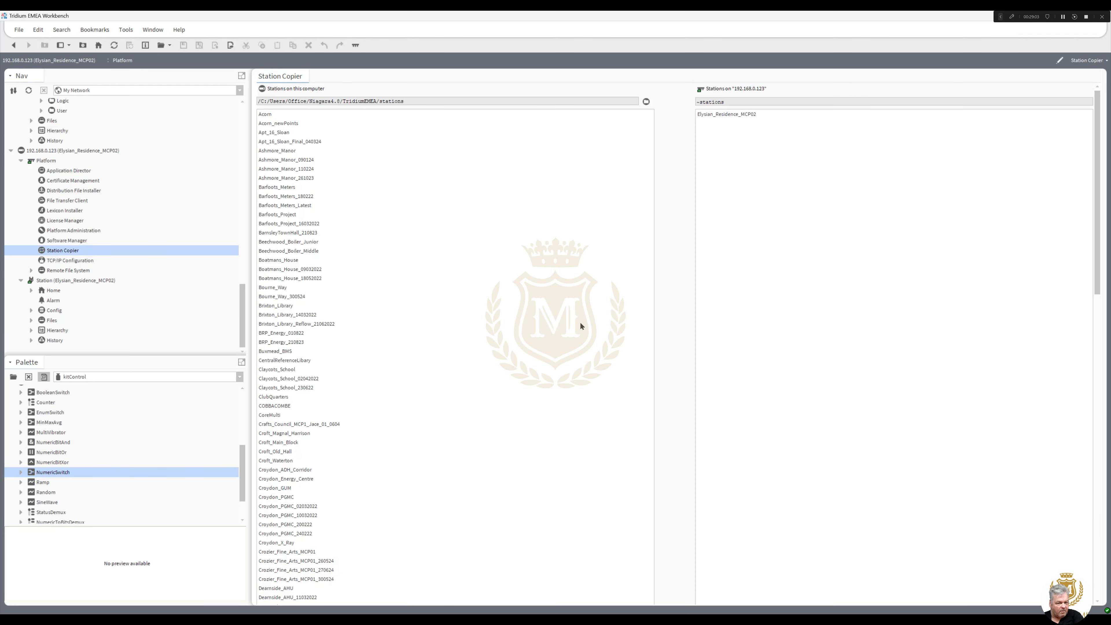
pyautogui.click(740, 115)
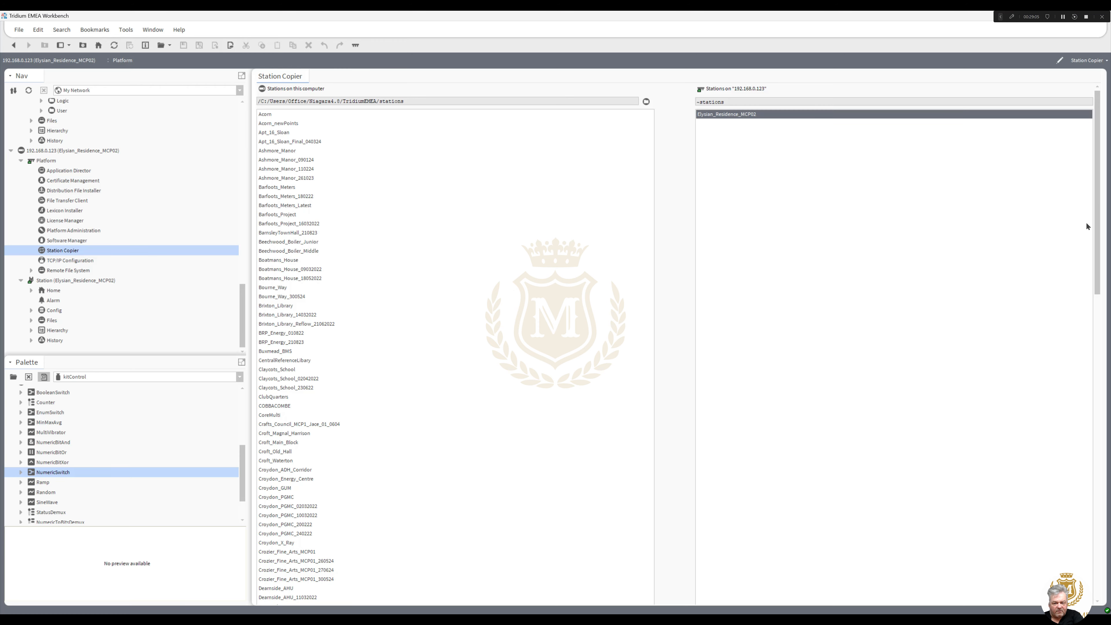
pyautogui.moveTo(1097, 230); pyautogui.dragTo(1093, 348)
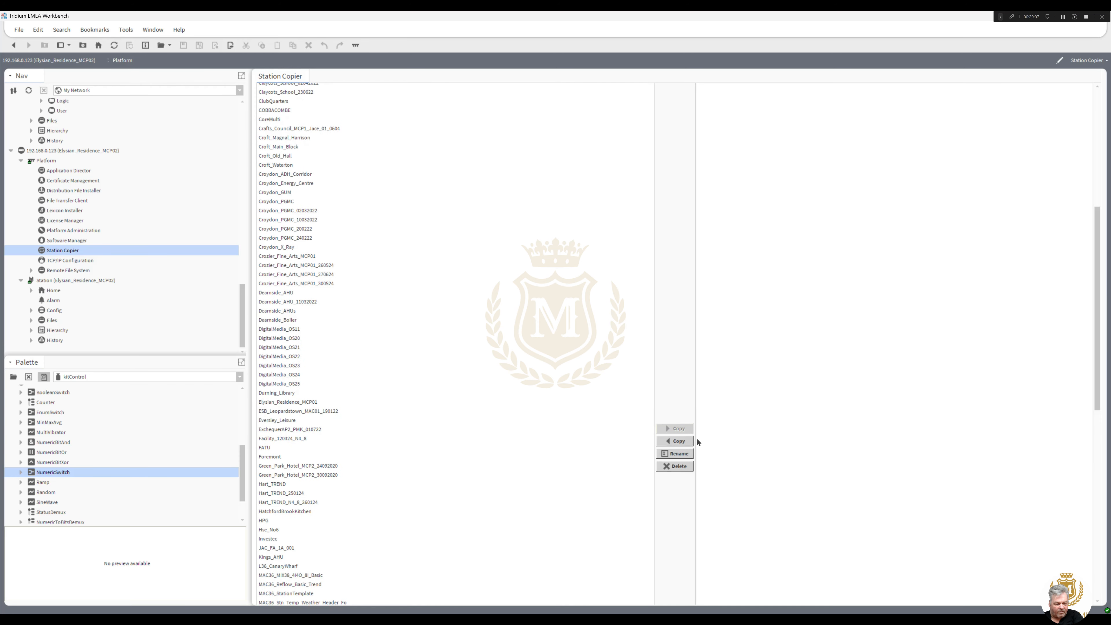
pyautogui.click(678, 440)
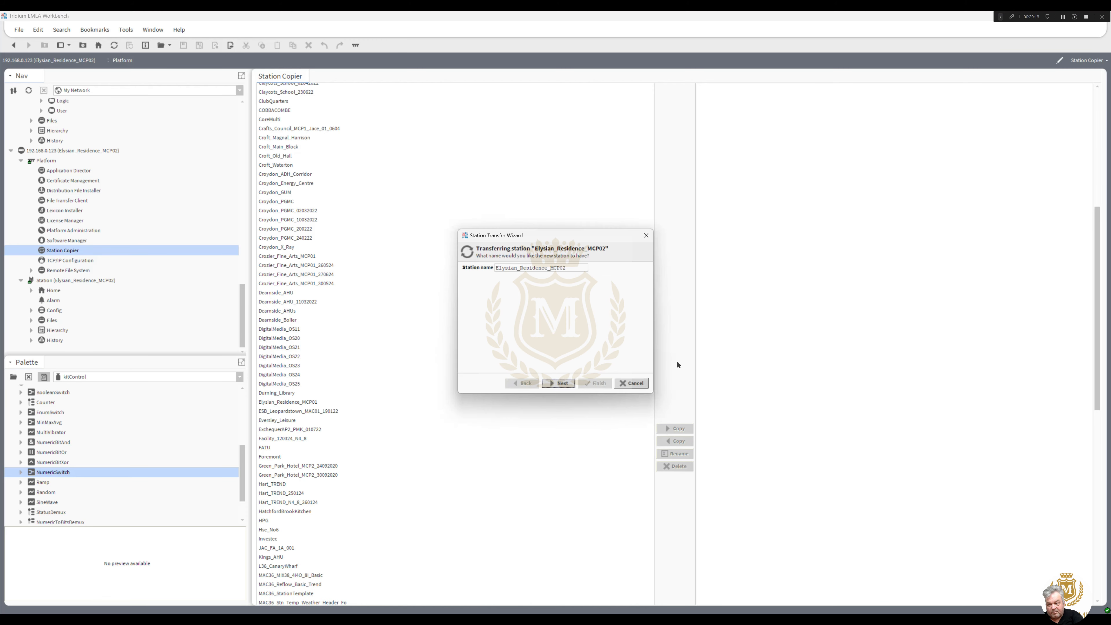
pyautogui.click(567, 385)
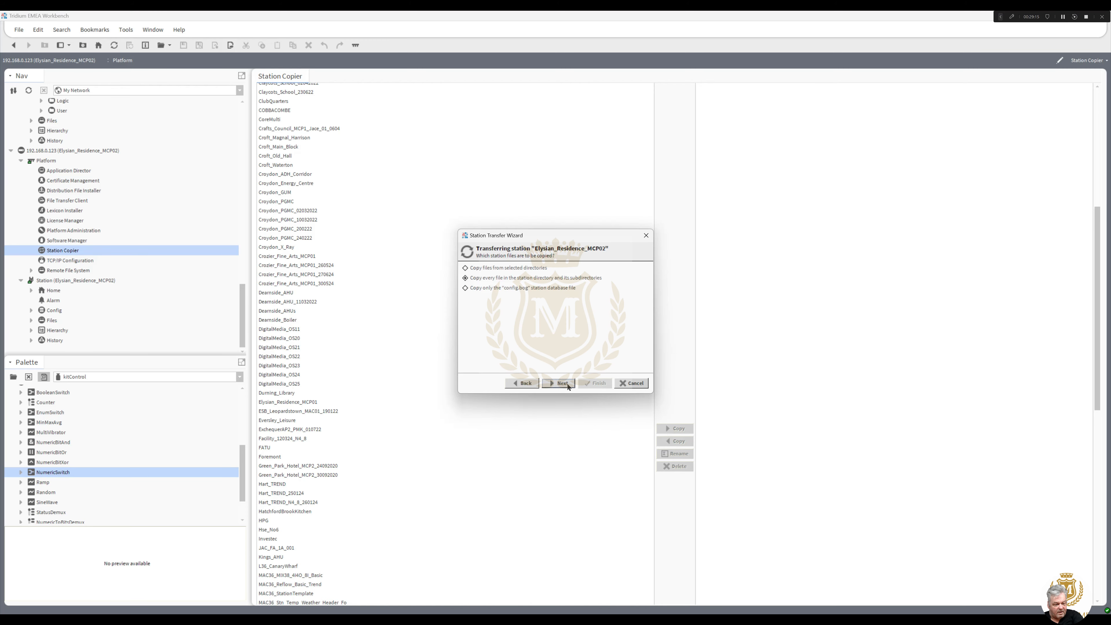
pyautogui.click(567, 384)
pyautogui.click(597, 384)
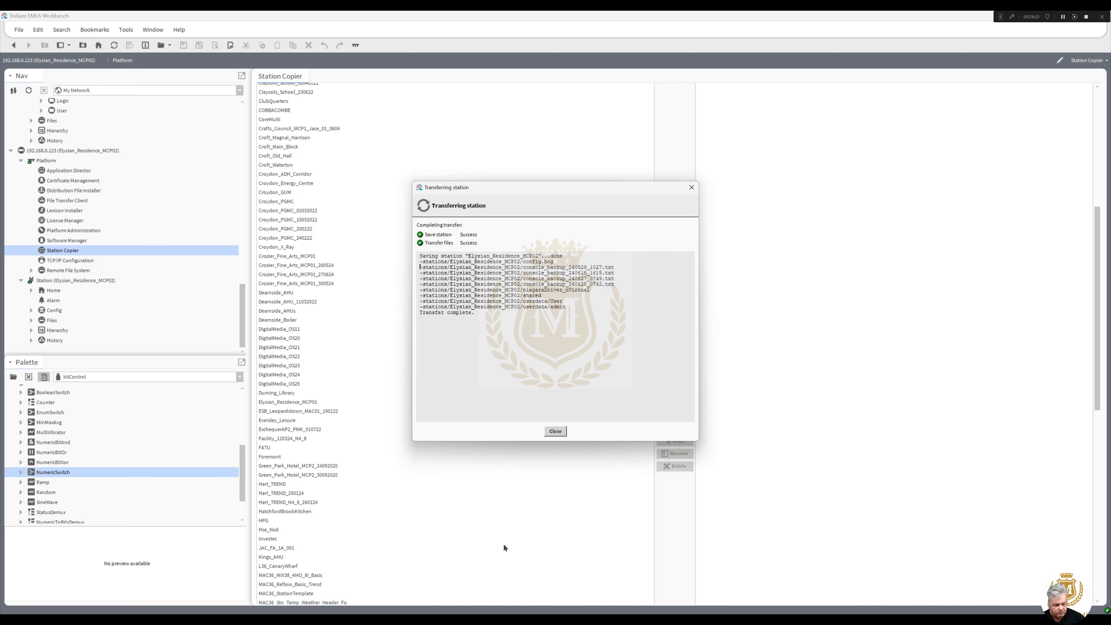
pyautogui.click(555, 433)
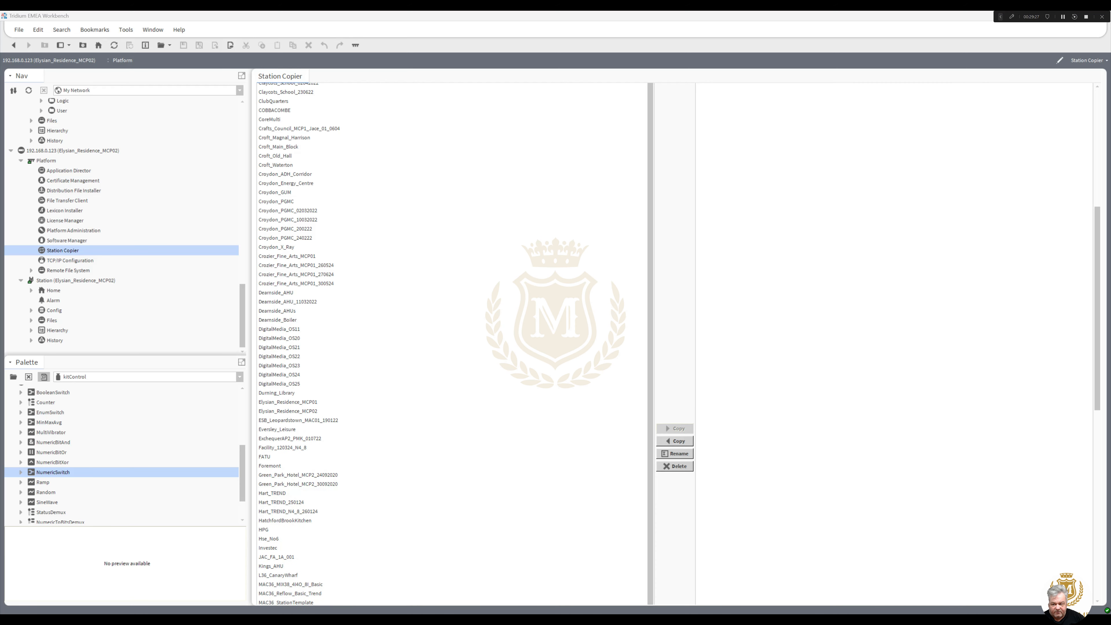
# Switch to File Explorer and open the stations folder at C:\Users\Office\Niagara4.8\TridiumEMEA.
pyautogui.press('super+e')
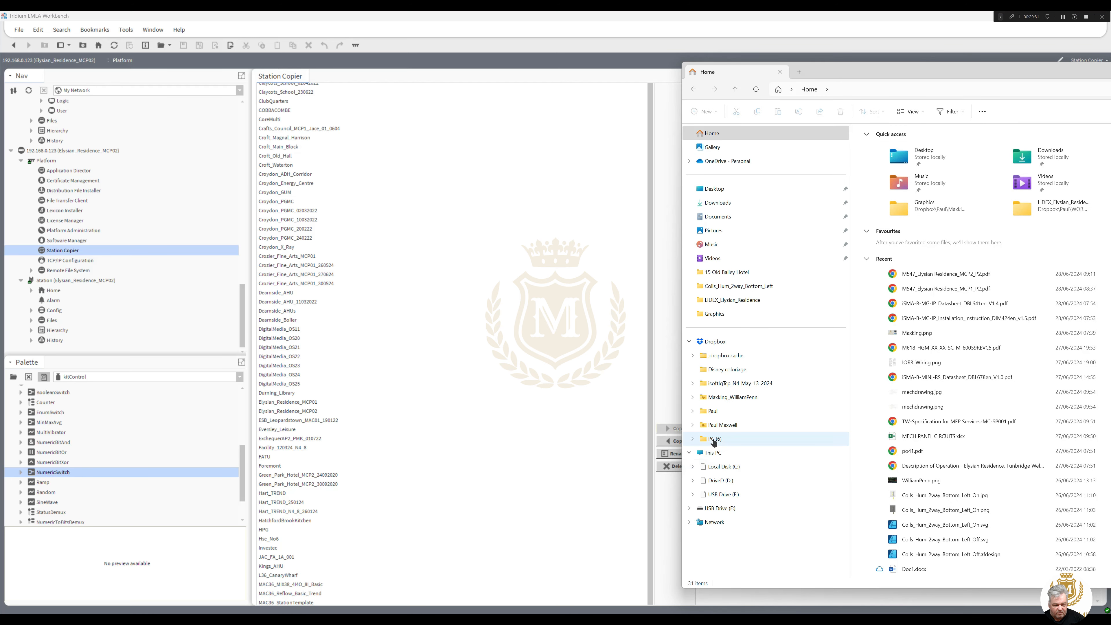
pyautogui.click(717, 467)
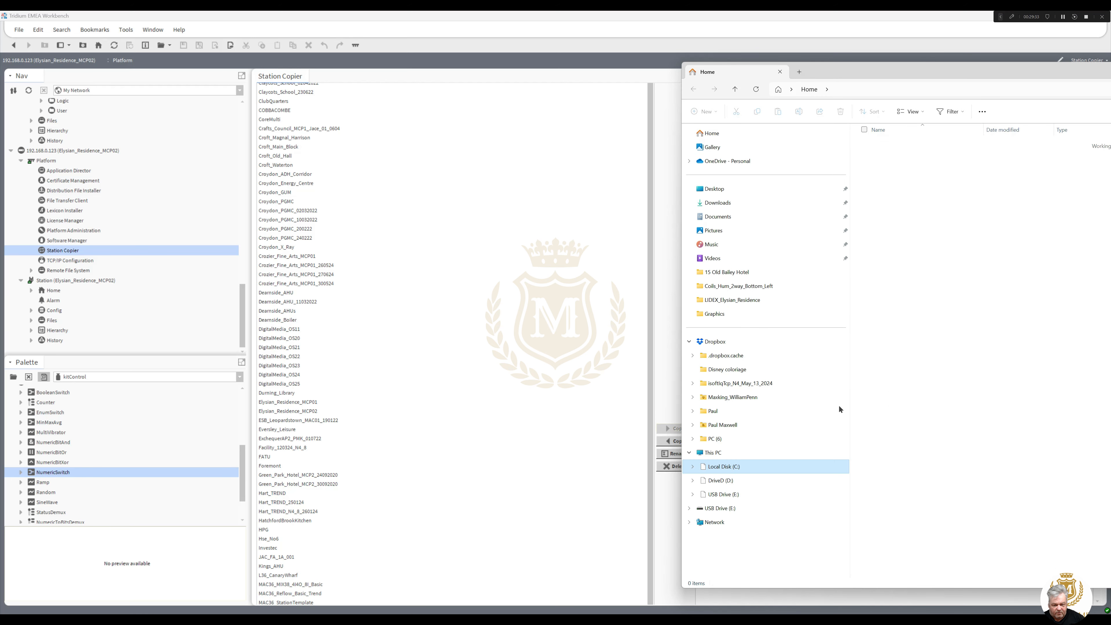
pyautogui.doubleClick(880, 471)
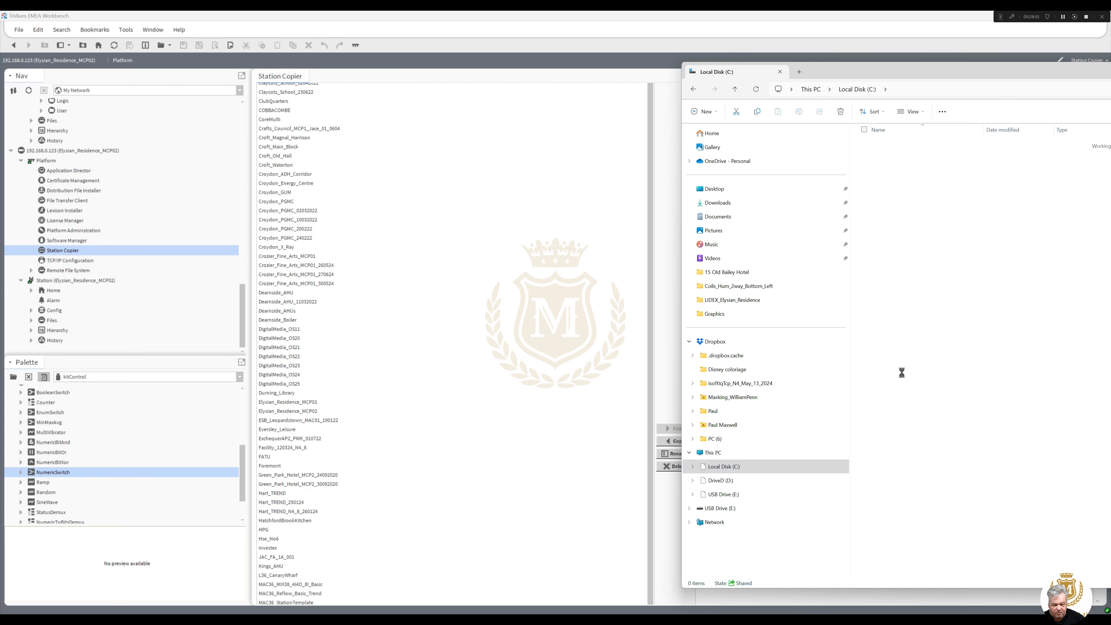
pyautogui.doubleClick(881, 199)
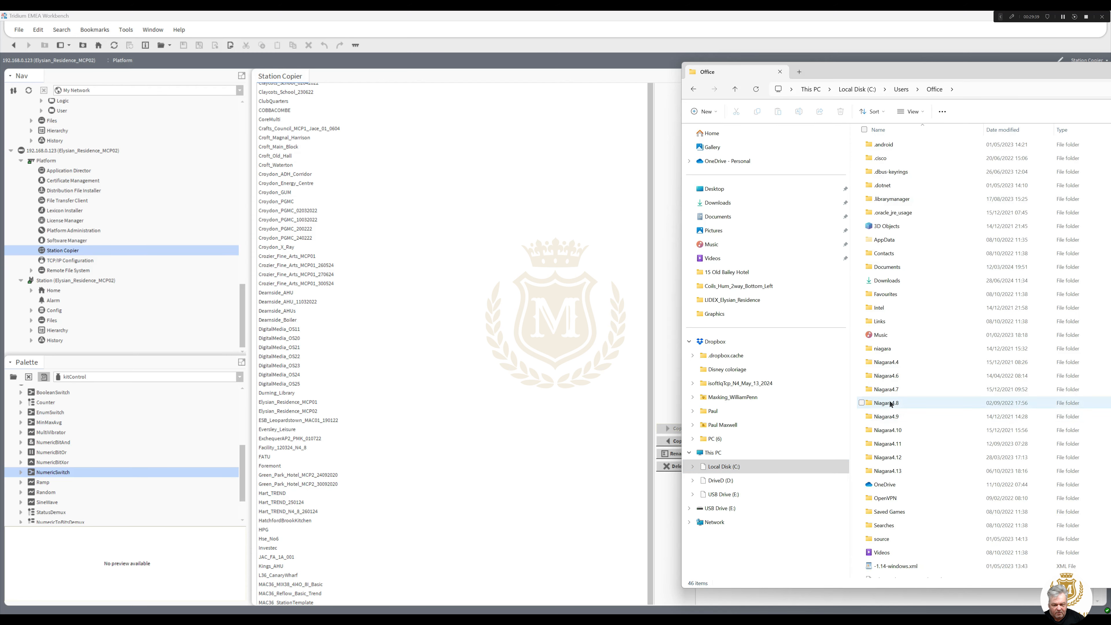
pyautogui.doubleClick(888, 402)
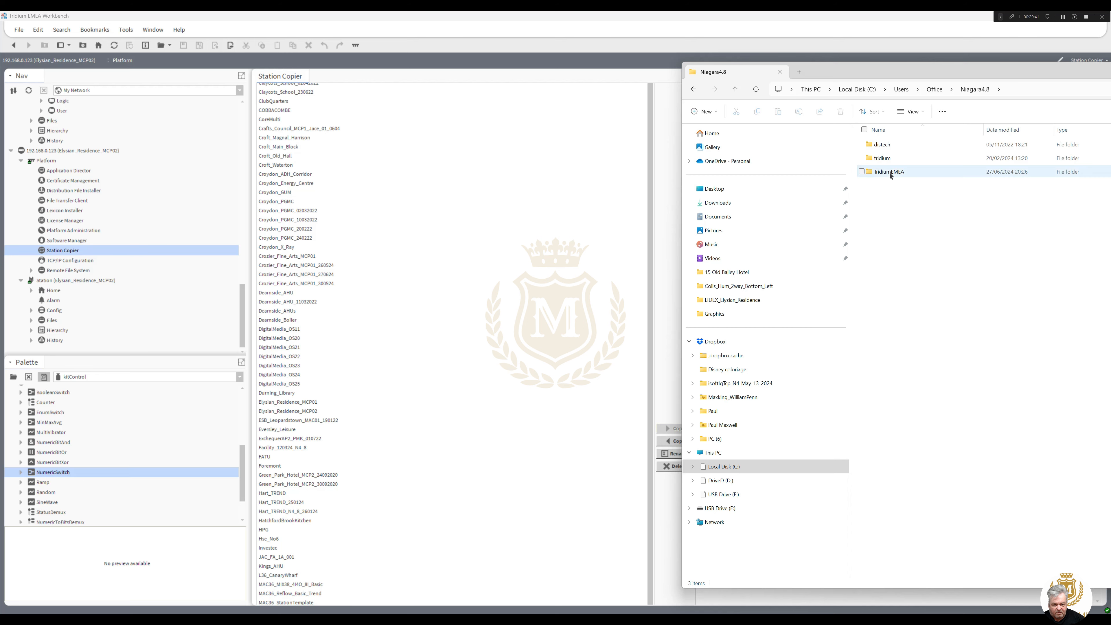
pyautogui.doubleClick(888, 171)
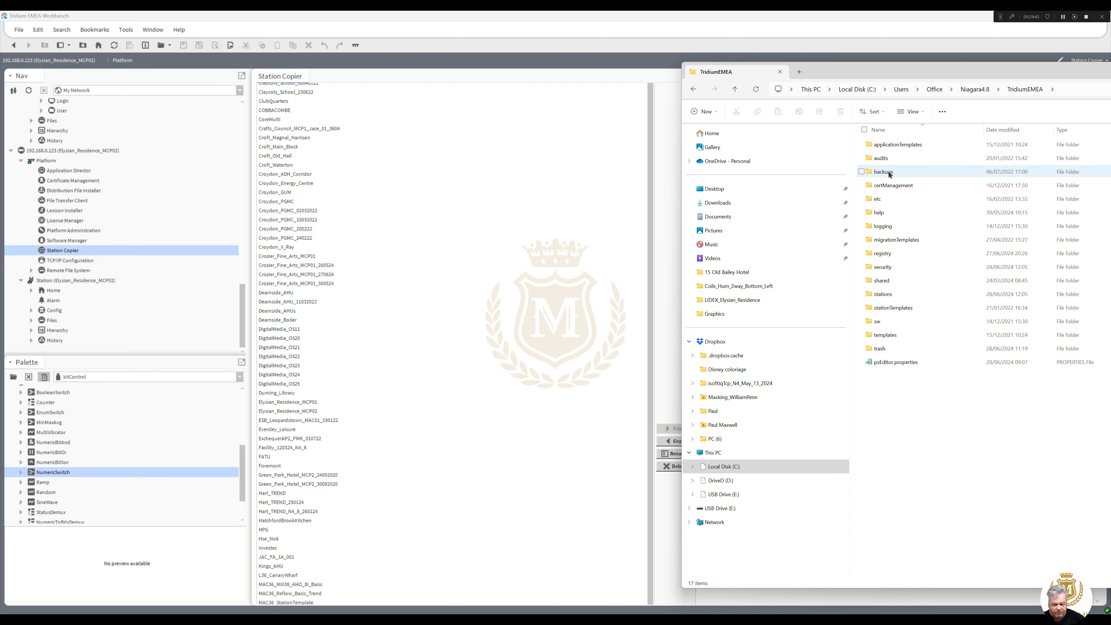
pyautogui.doubleClick(883, 295)
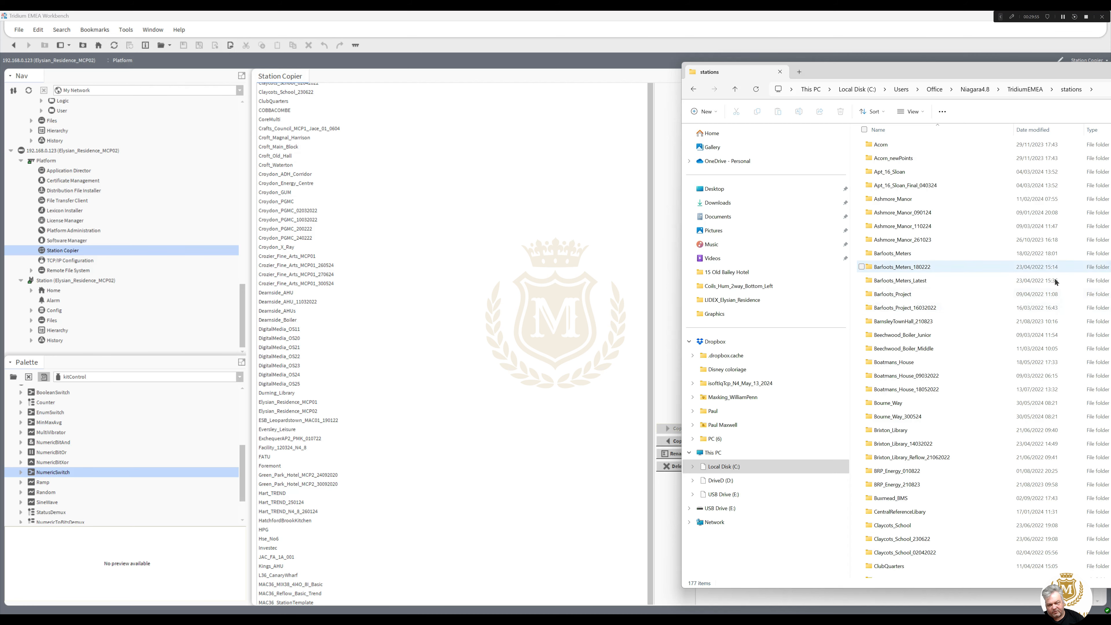
# Copy the Elysian_Residence_MCP02 folder from the local stations folder.
pyautogui.moveTo(961, 70); pyautogui.dragTo(569, 63)
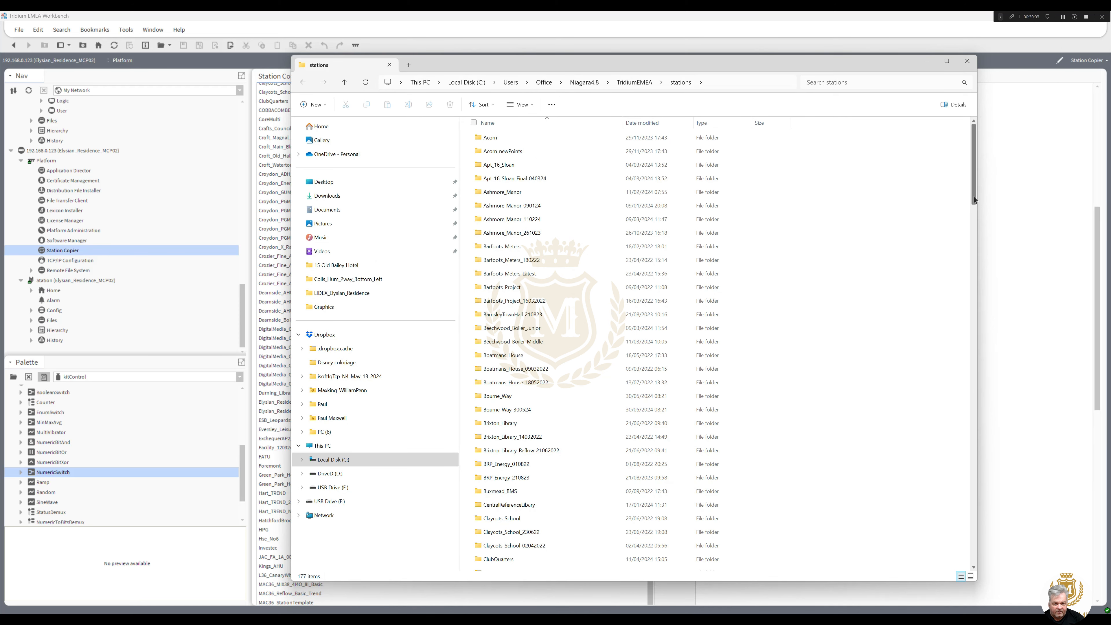
pyautogui.moveTo(974, 200); pyautogui.dragTo(971, 332)
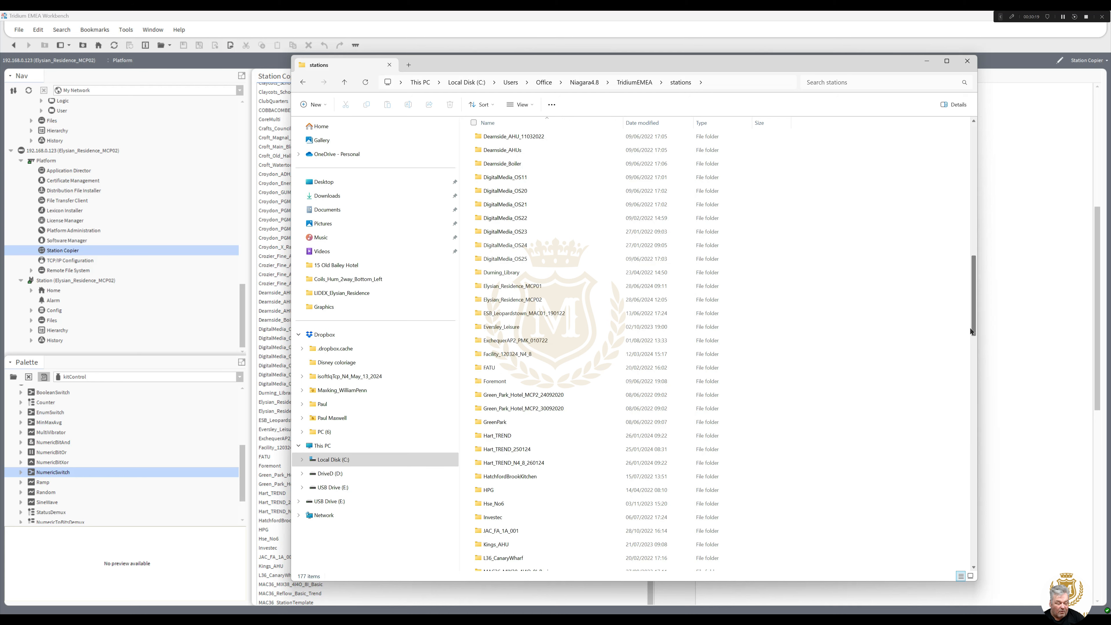
pyautogui.moveTo(970, 332)
pyautogui.mouseDown()
pyautogui.moveTo(966, 354)
pyautogui.moveTo(966, 337)
pyautogui.mouseUp()
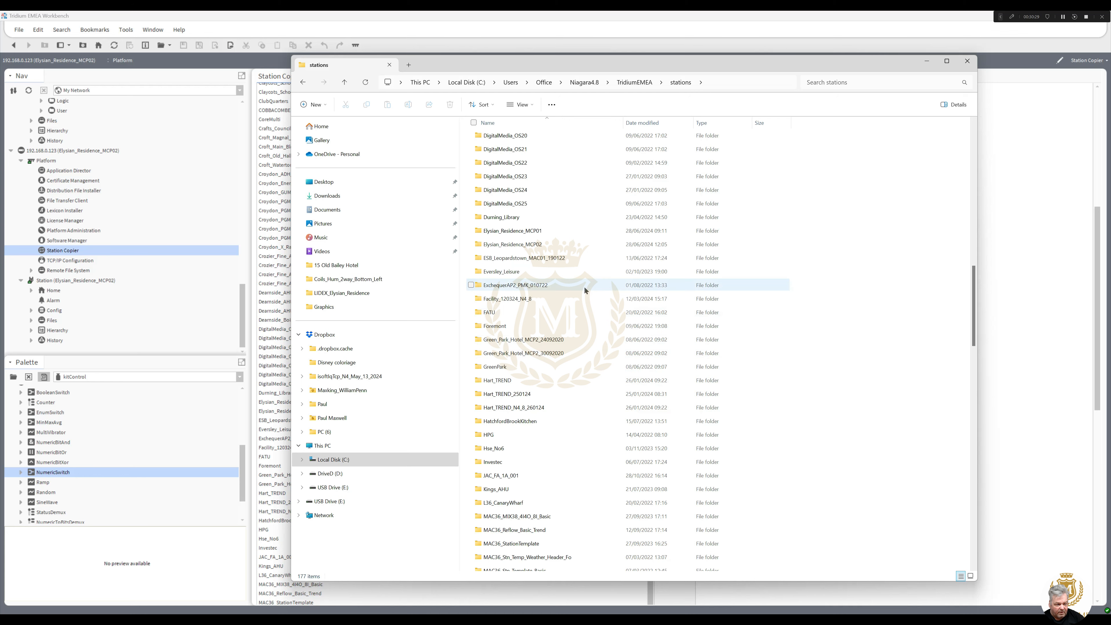
pyautogui.click(517, 246)
pyautogui.rightClick(517, 246)
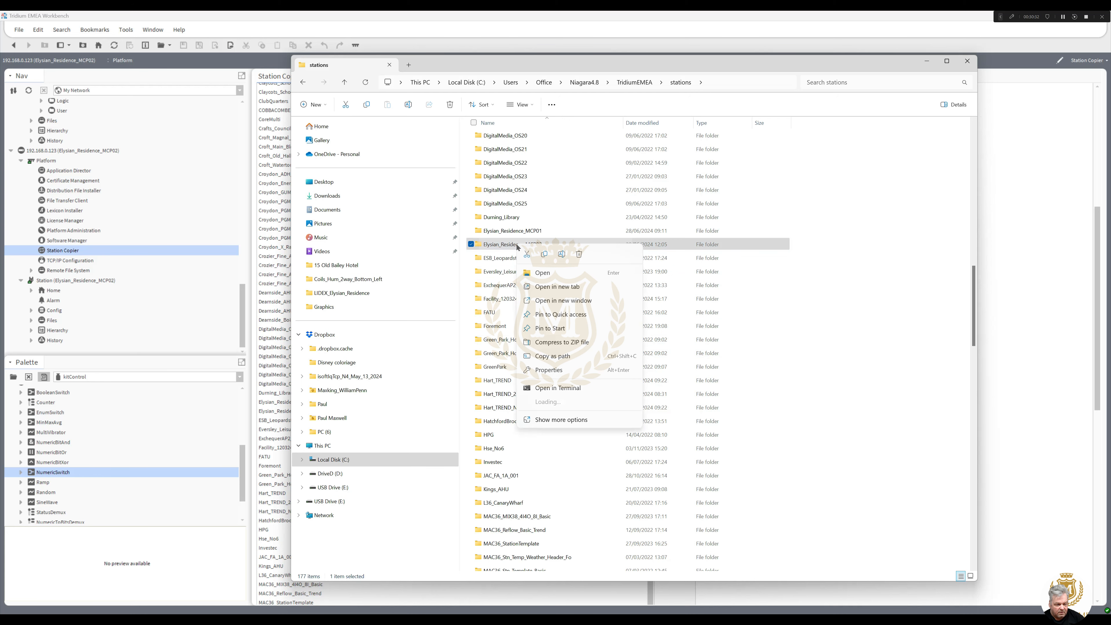
pyautogui.click(544, 254)
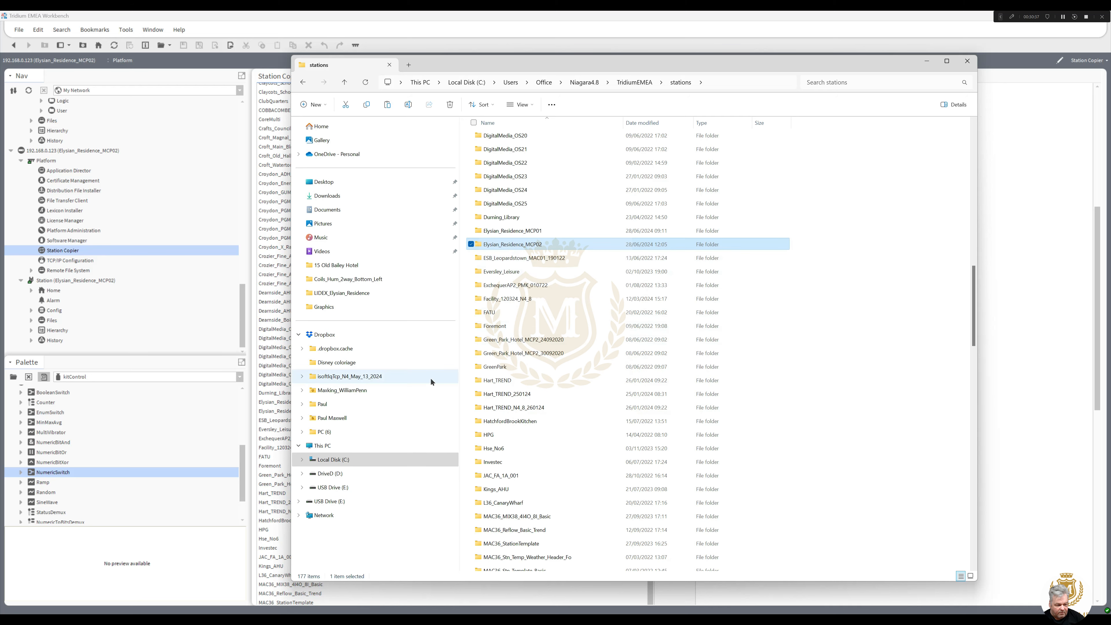
# Paste the copied station folder into LIDEX_Elysian_Residence, found in the personal Dropbox folder under WORK, Maxking, LIDEX.
pyautogui.click(322, 403)
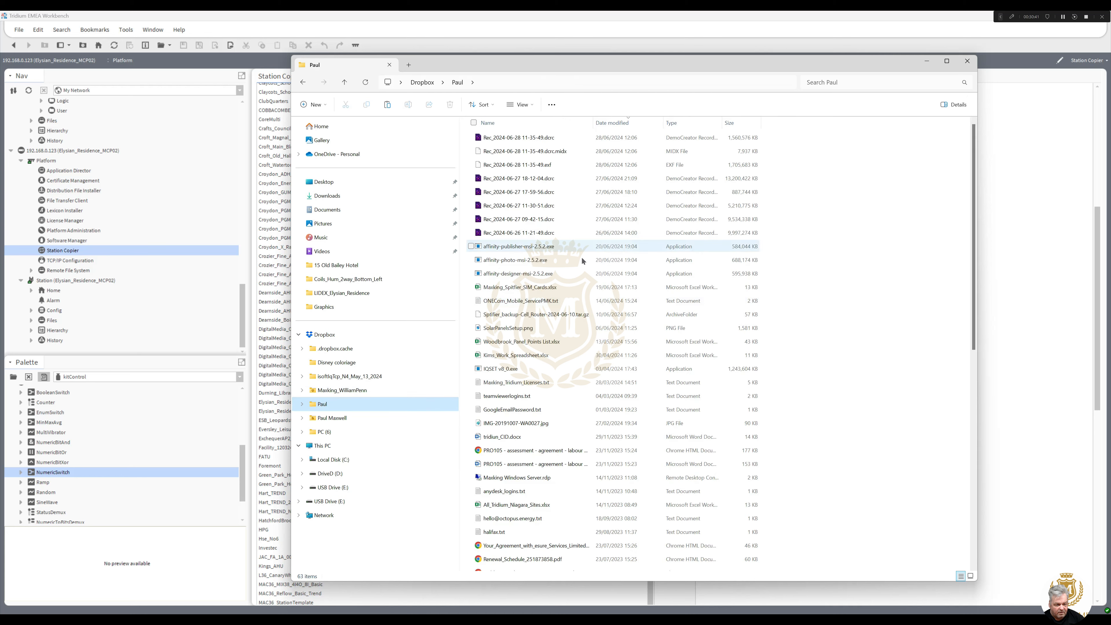
pyautogui.moveTo(973, 254); pyautogui.dragTo(962, 478)
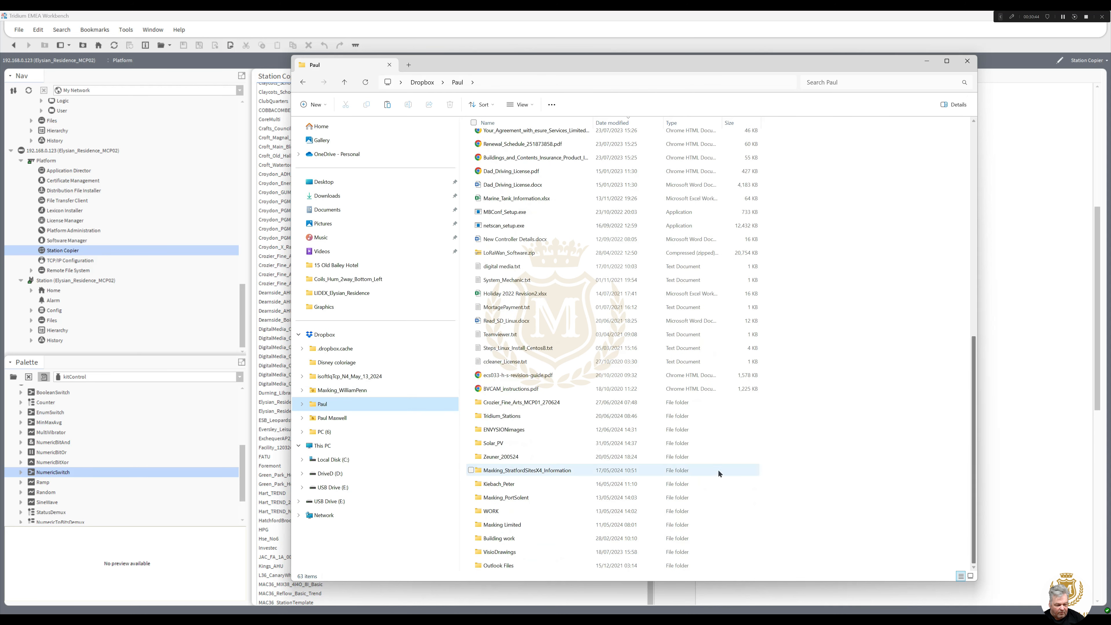
pyautogui.click(489, 510)
pyautogui.press('Return')
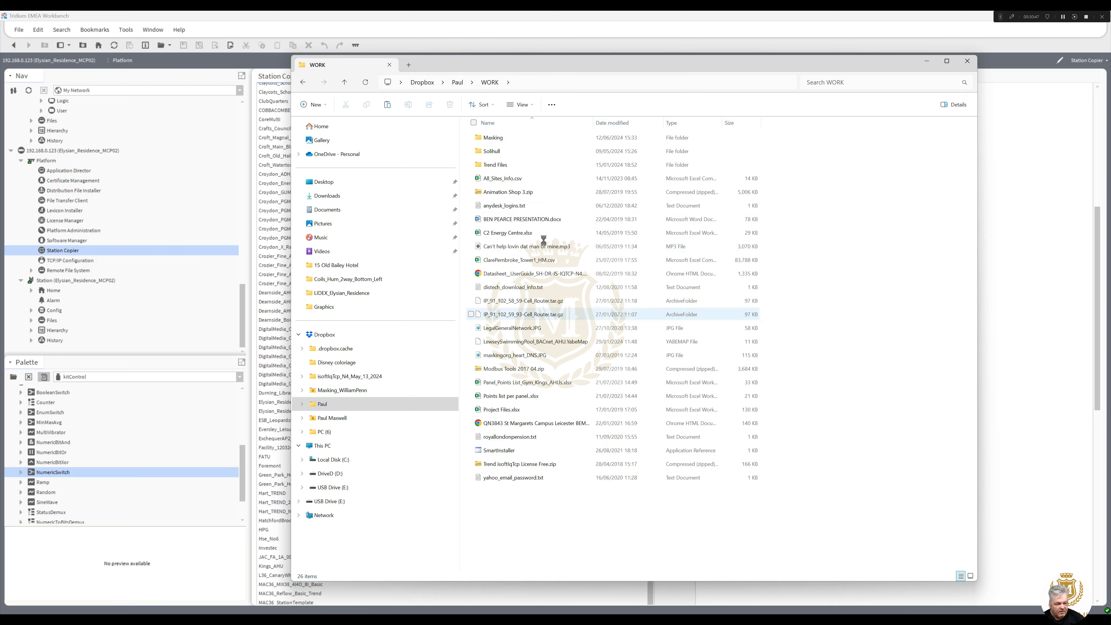
pyautogui.doubleClick(493, 138)
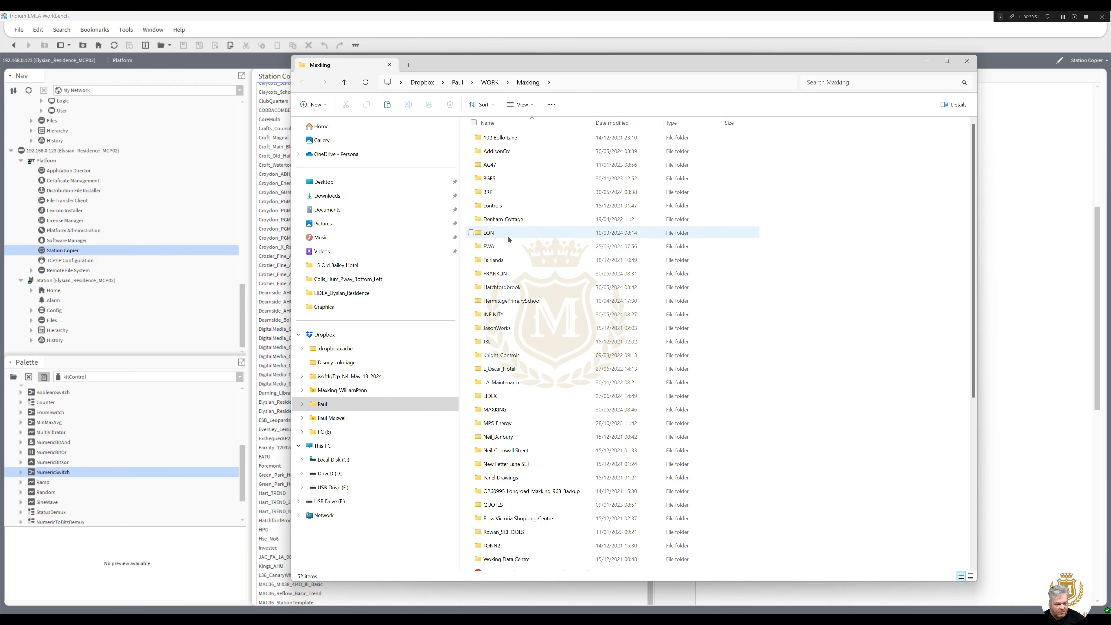
pyautogui.click(496, 410)
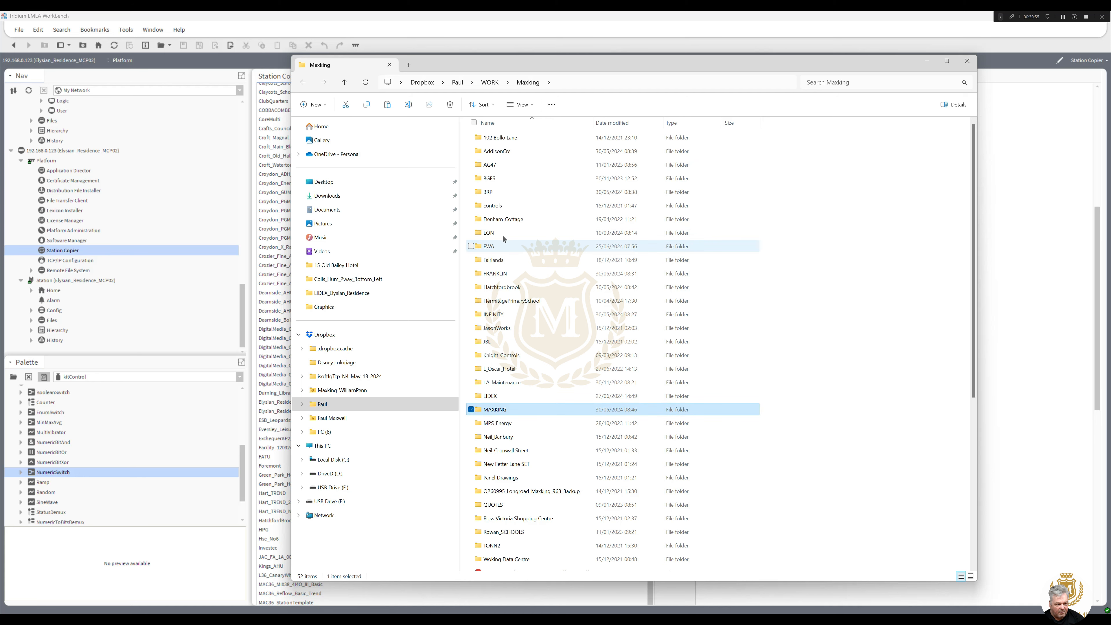
pyautogui.doubleClick(492, 396)
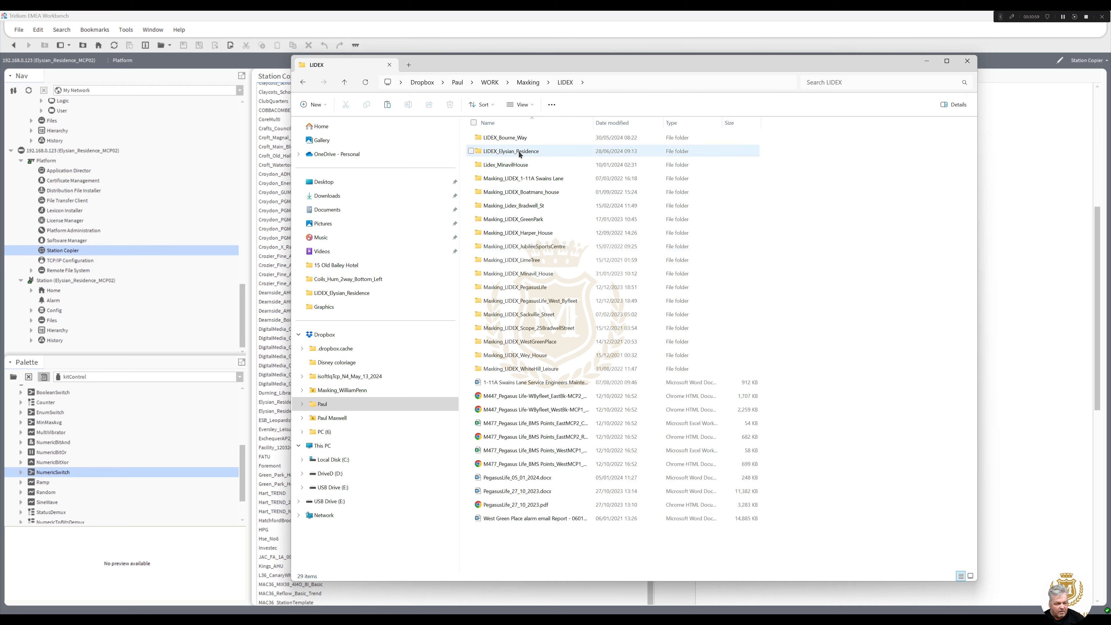
pyautogui.doubleClick(519, 152)
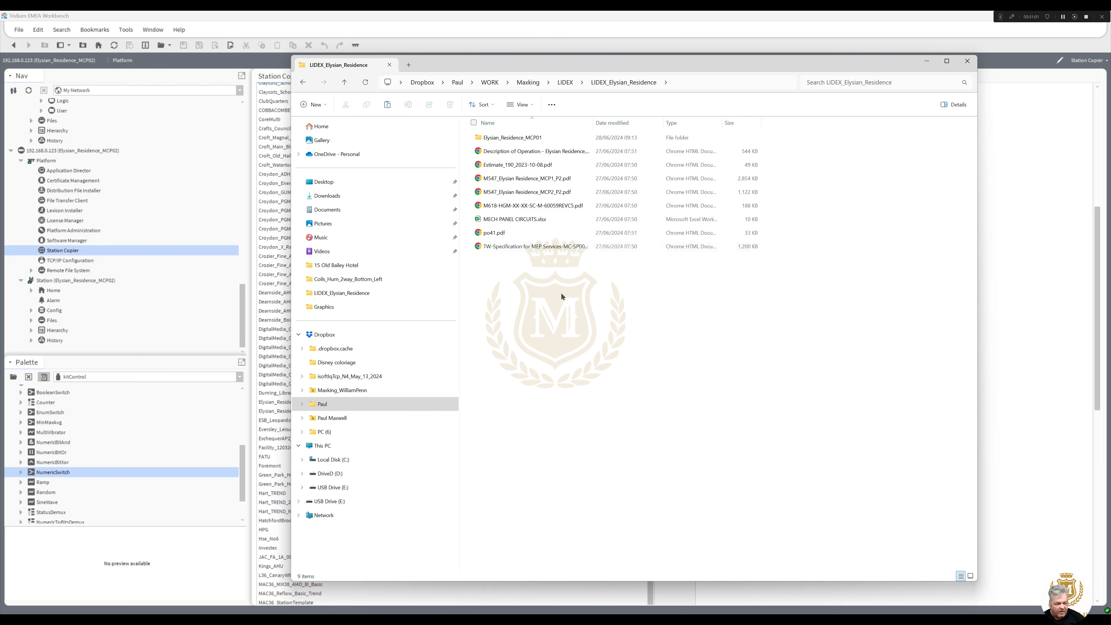
pyautogui.rightClick(561, 292)
pyautogui.click(573, 303)
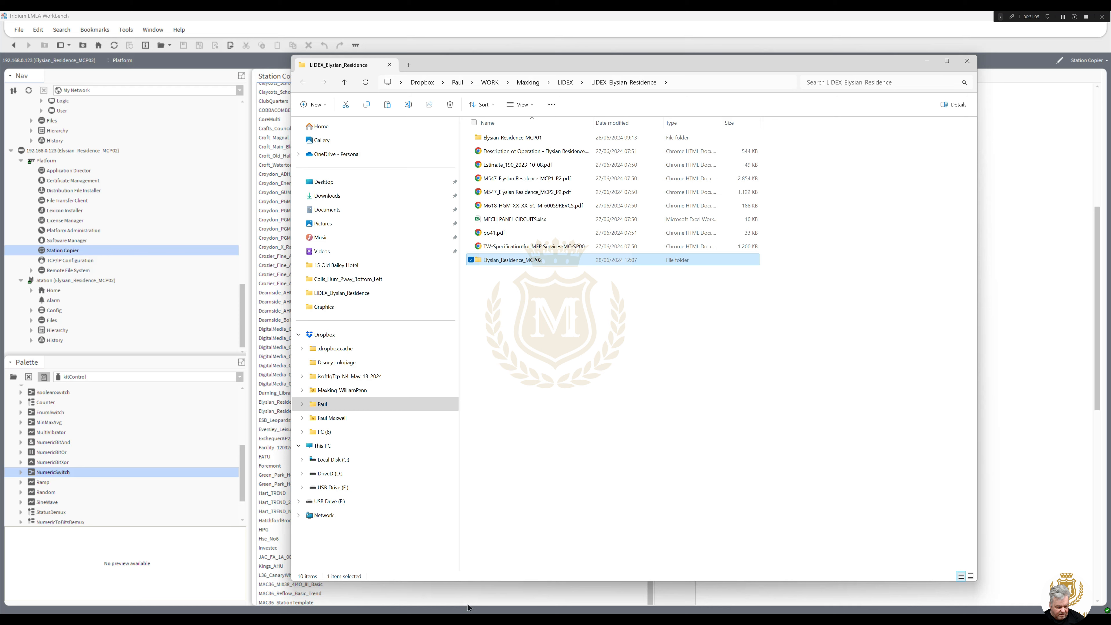
# Paste a second copy of the Elysian_Residence_MCP02 folder onto USB Drive (E:).
pyautogui.click(345, 502)
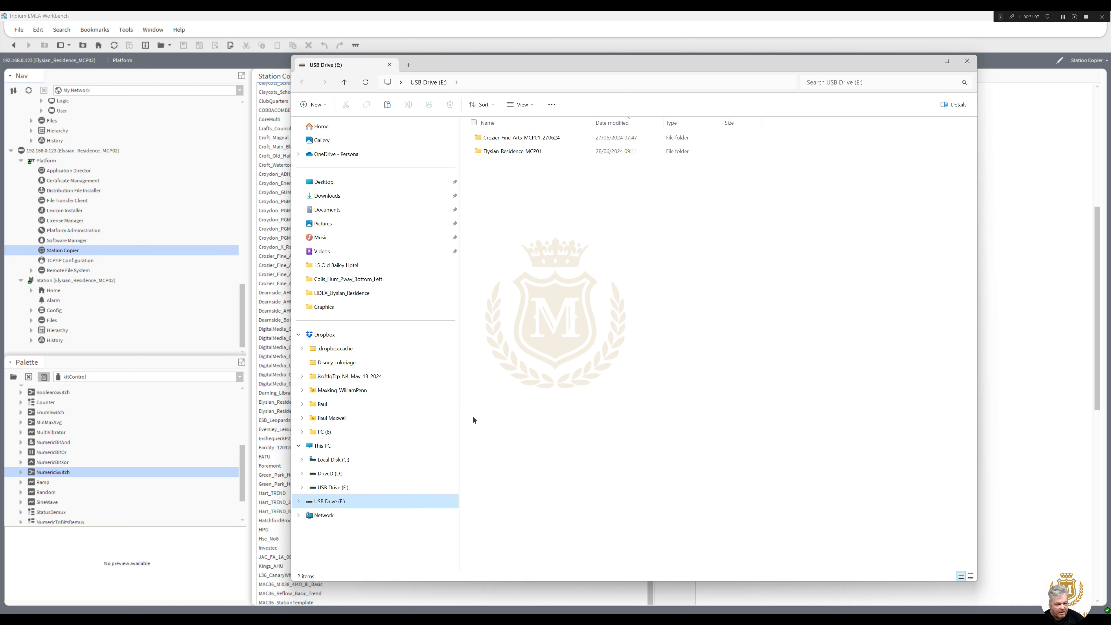
pyautogui.rightClick(511, 198)
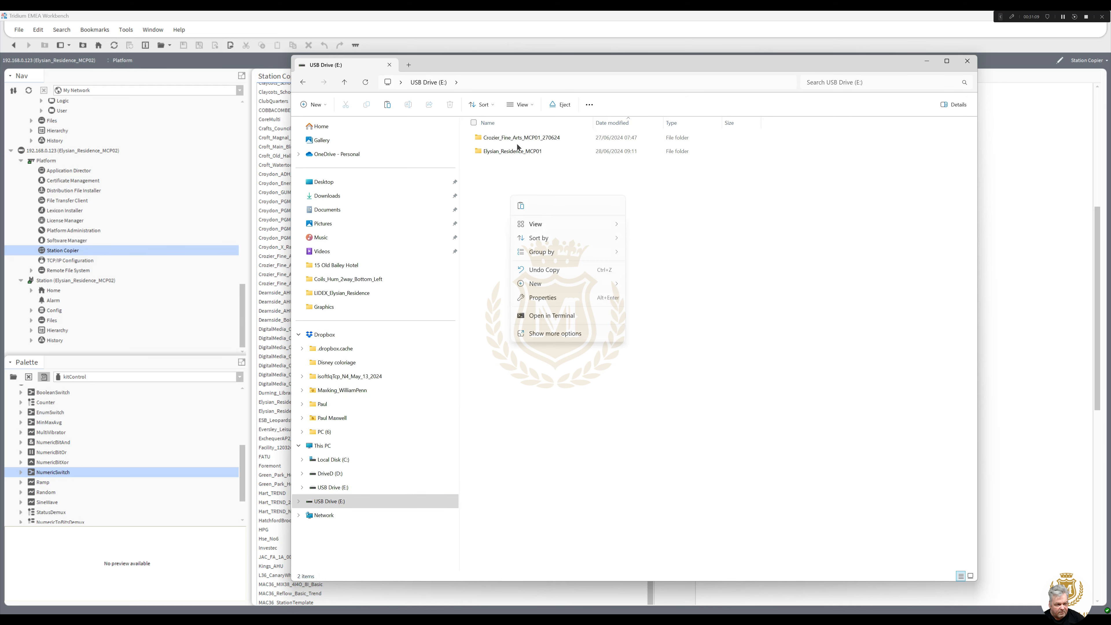
pyautogui.click(521, 205)
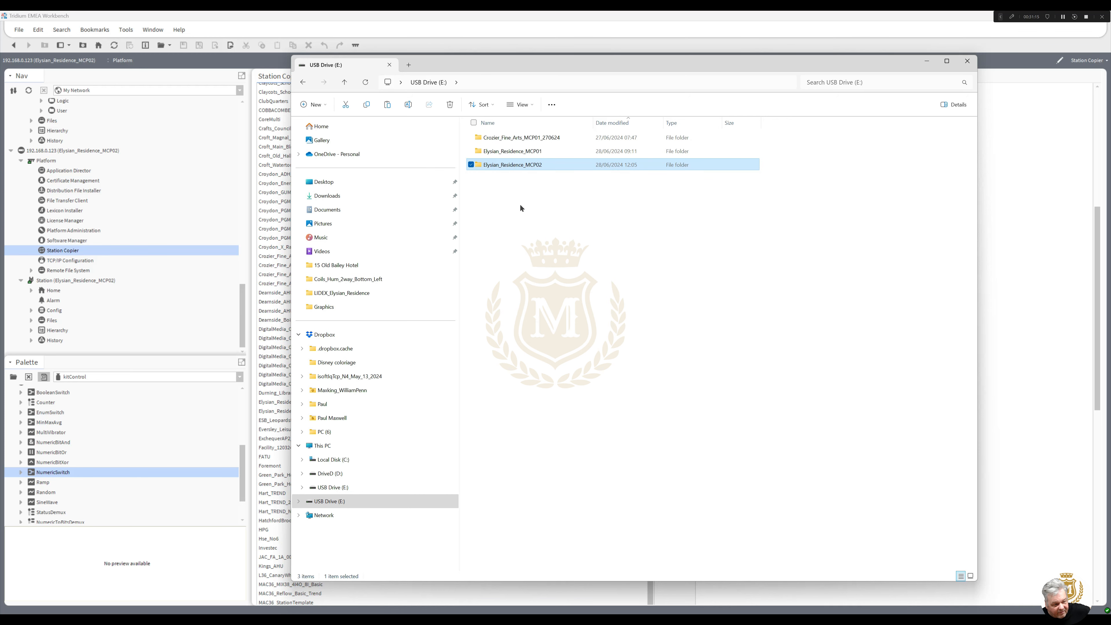
pyautogui.click(509, 157)
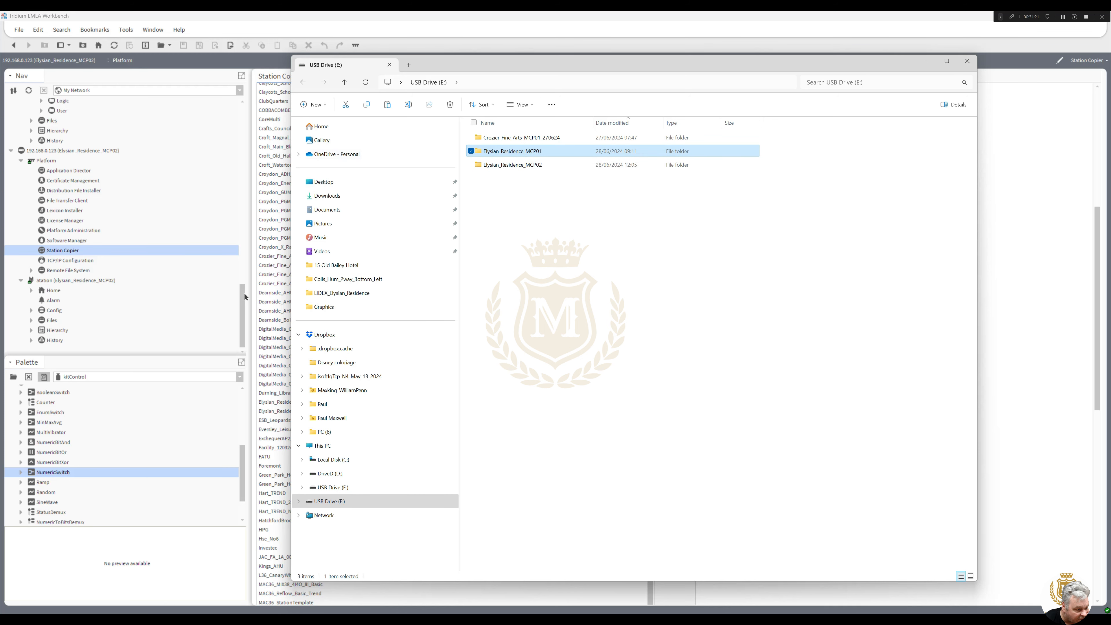
# Switch back to Workbench and collapse the Elysian_Residence_MCP02 controller and the Outputs branch of the other station in the navigation tree.
pyautogui.moveTo(244, 294); pyautogui.dragTo(245, 277)
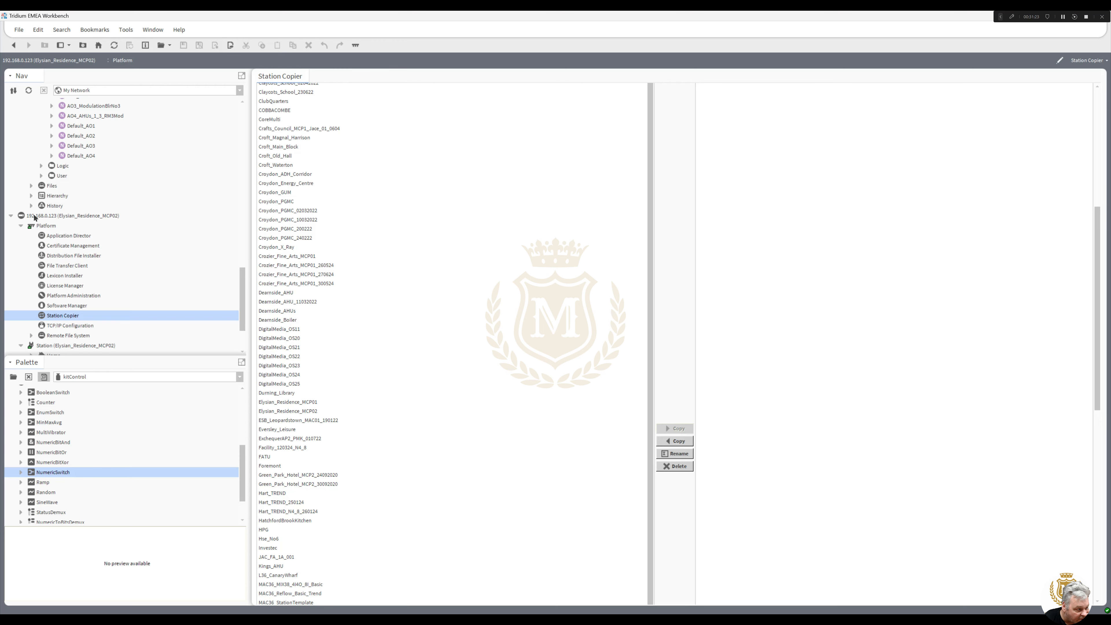
pyautogui.click(11, 217)
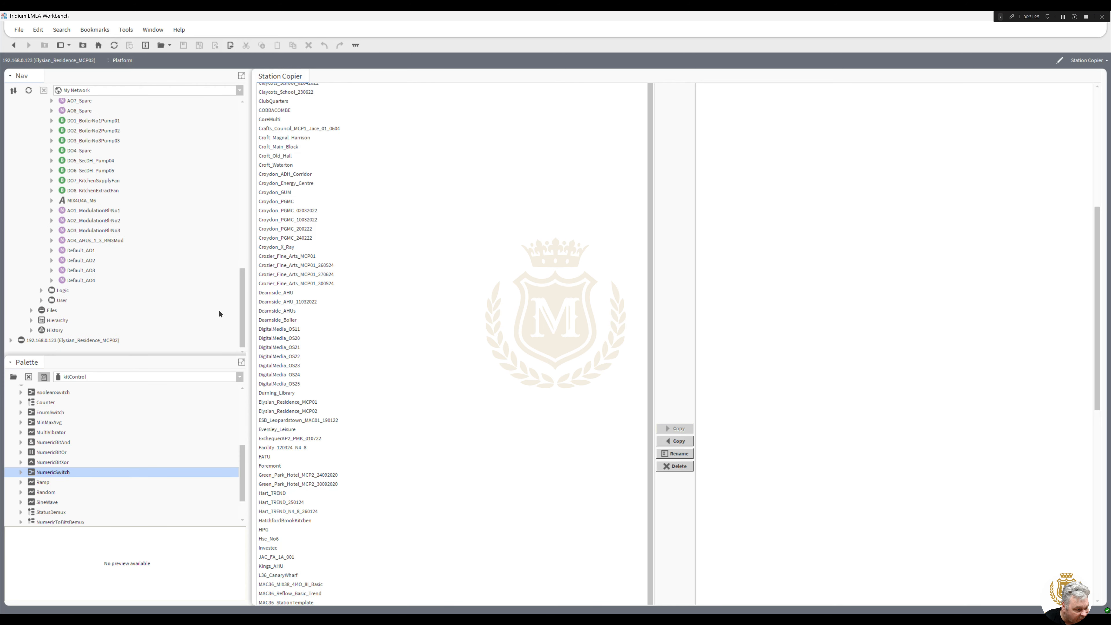
pyautogui.moveTo(244, 312)
pyautogui.mouseDown()
pyautogui.moveTo(247, 217)
pyautogui.moveTo(243, 300)
pyautogui.mouseUp()
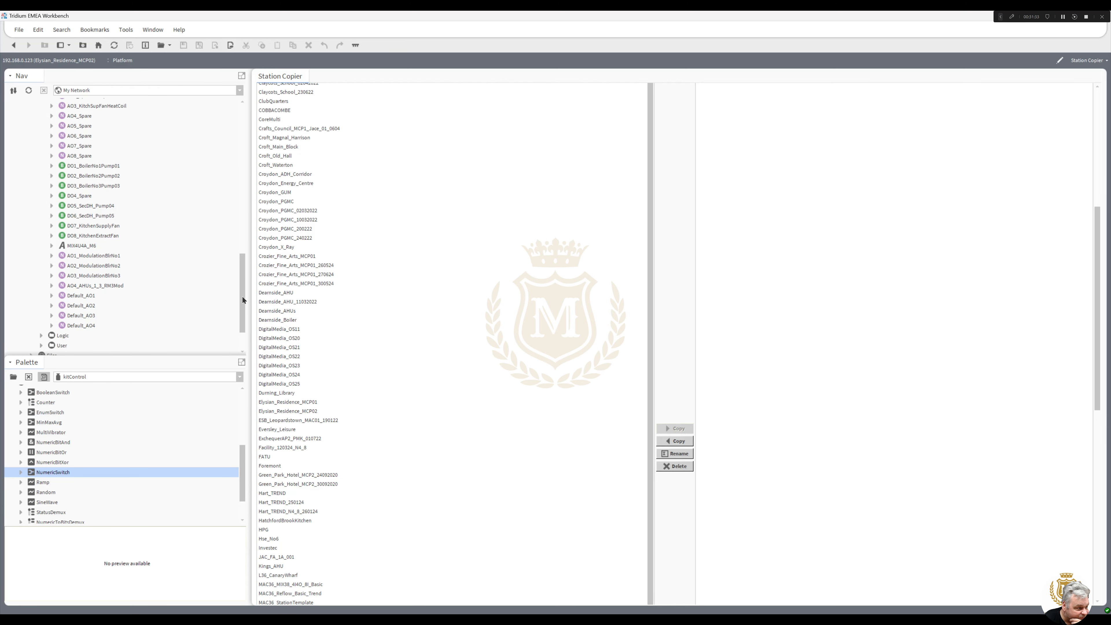
pyautogui.moveTo(242, 298); pyautogui.dragTo(244, 250)
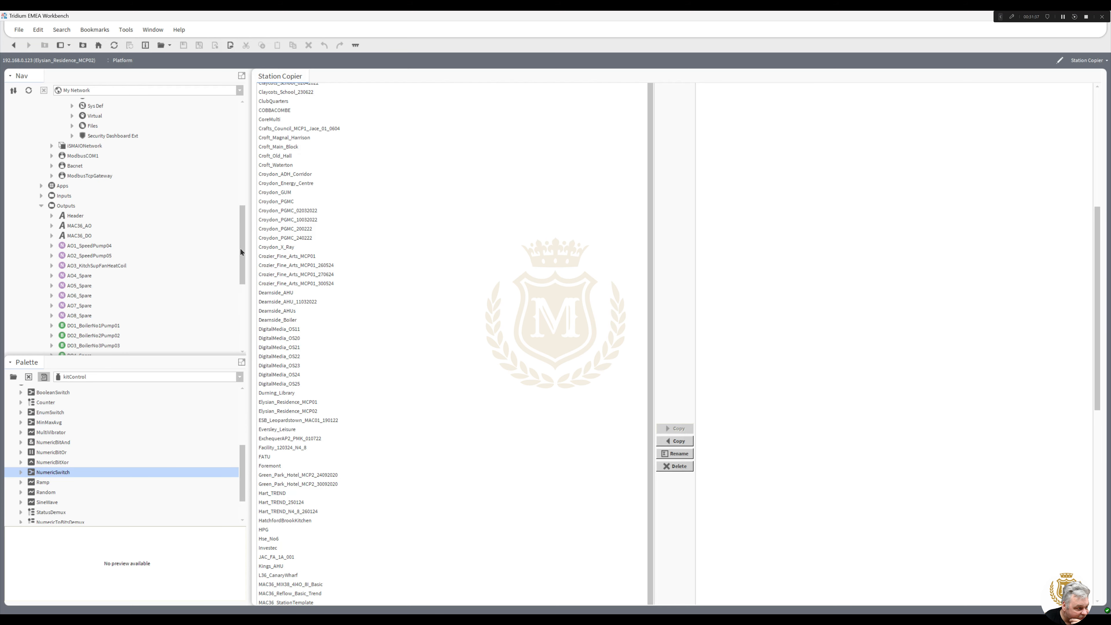
pyautogui.click(41, 205)
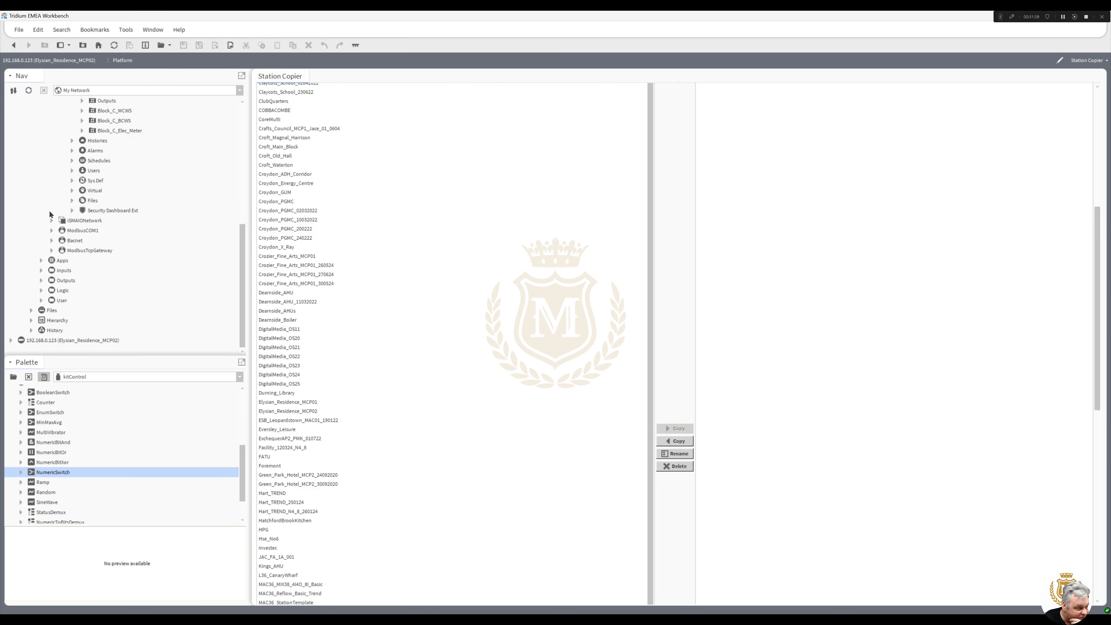
# Expand the Inputs and Outputs folders under Elysian_Residence_MCP02's Points in the NiagaraNetwork to examine the shared points.
pyautogui.moveTo(242, 266); pyautogui.dragTo(244, 213)
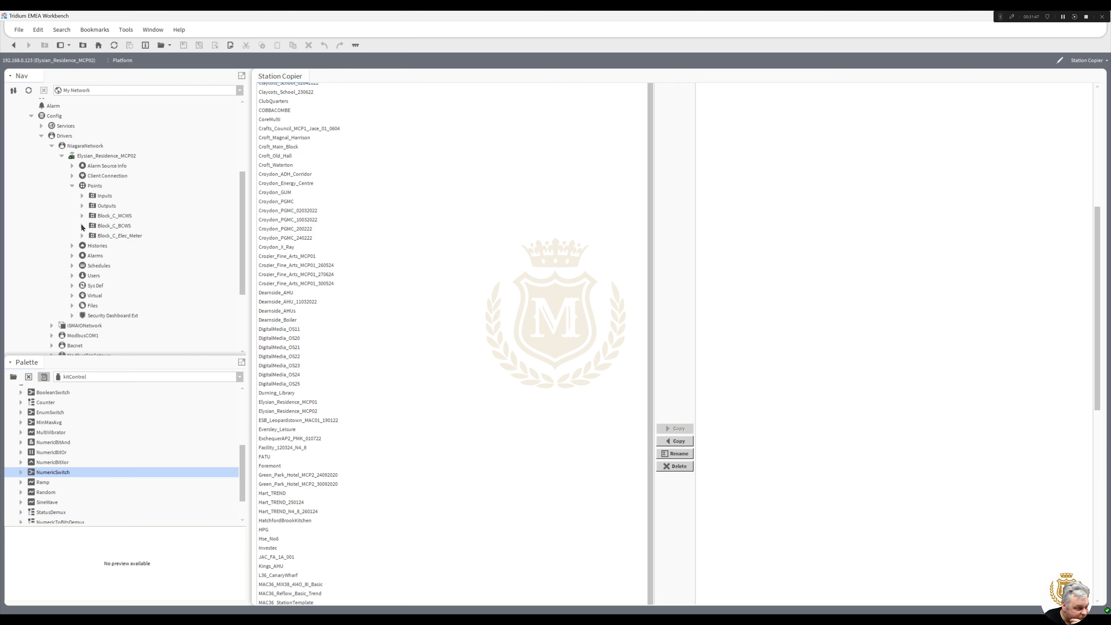
pyautogui.click(82, 197)
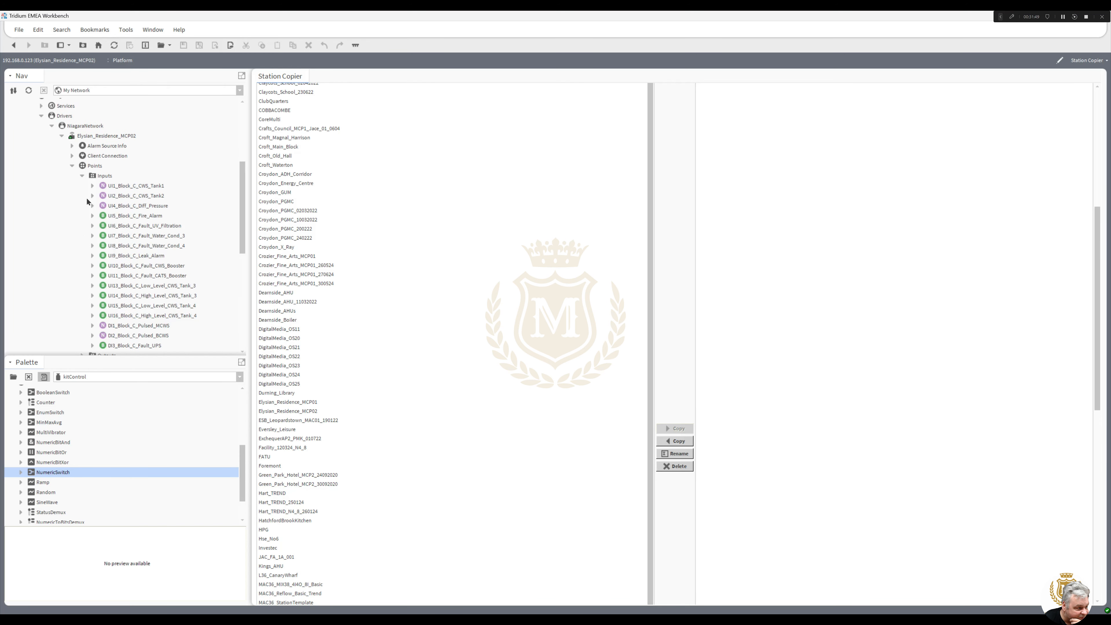
pyautogui.click(131, 204)
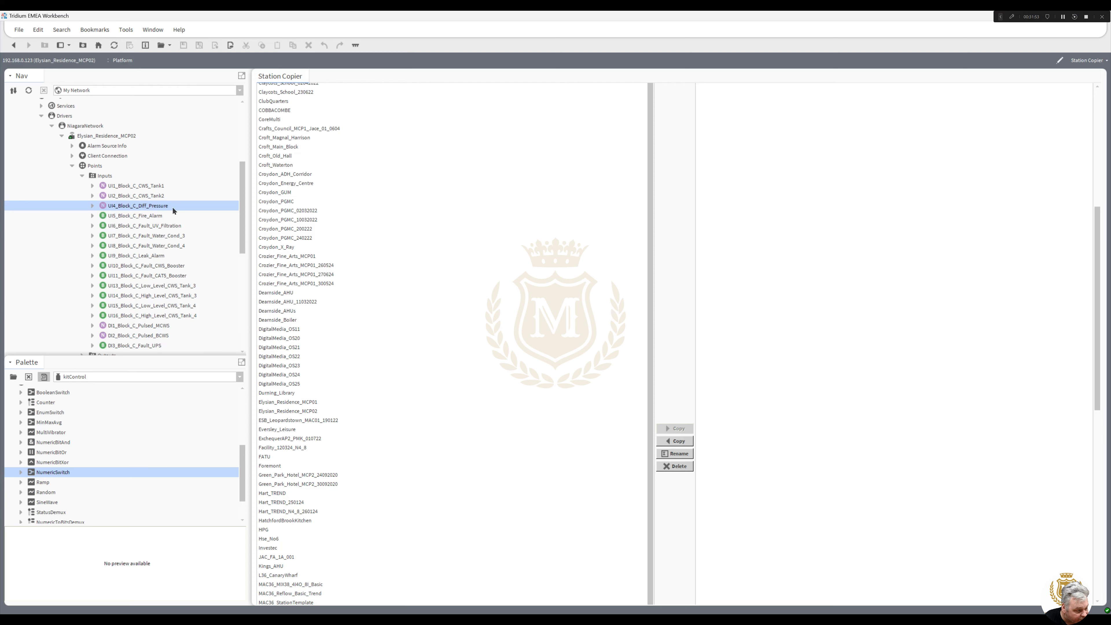
pyautogui.moveTo(241, 242); pyautogui.dragTo(243, 249)
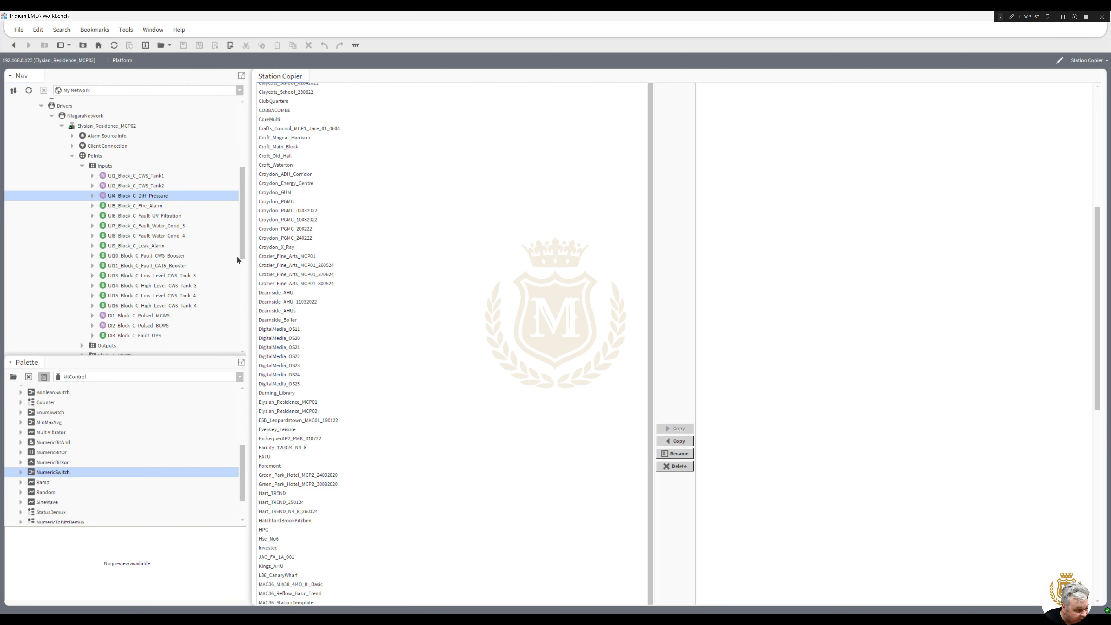
pyautogui.moveTo(242, 249); pyautogui.dragTo(244, 264)
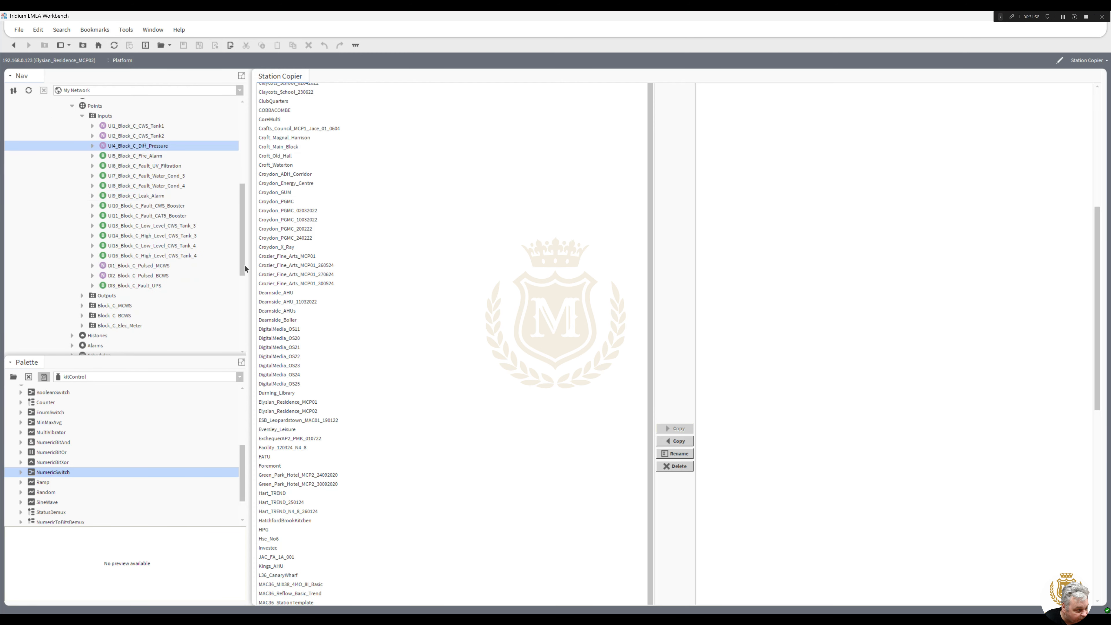
pyautogui.click(82, 296)
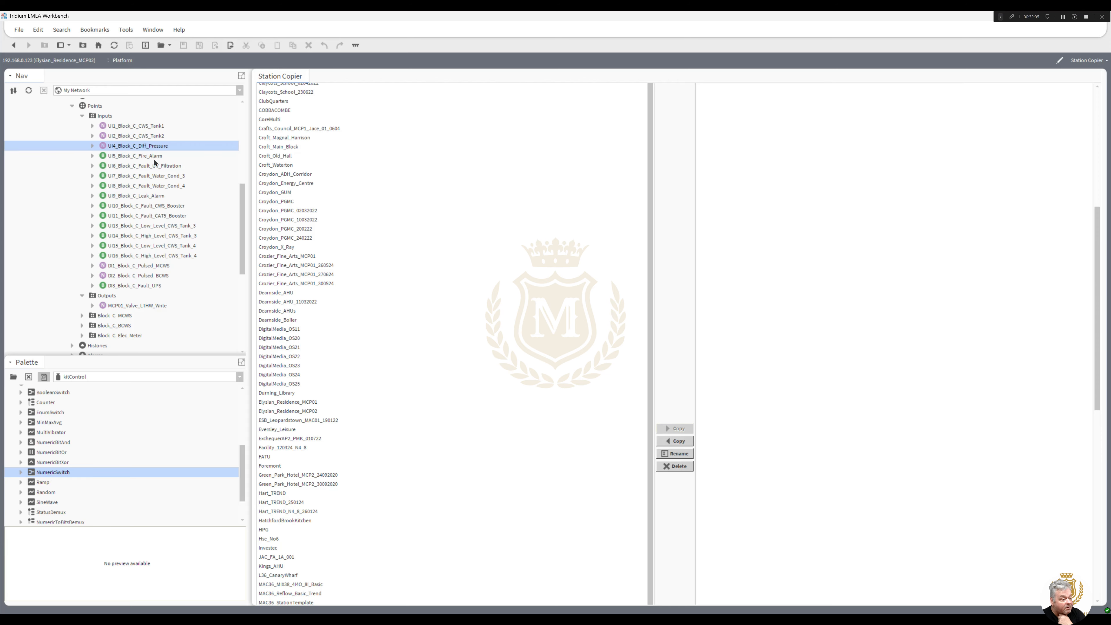
# Open the wire sheet of the Logic folder in the Elysian_Residence_MCP01 station.
pyautogui.moveTo(242, 241); pyautogui.dragTo(243, 296)
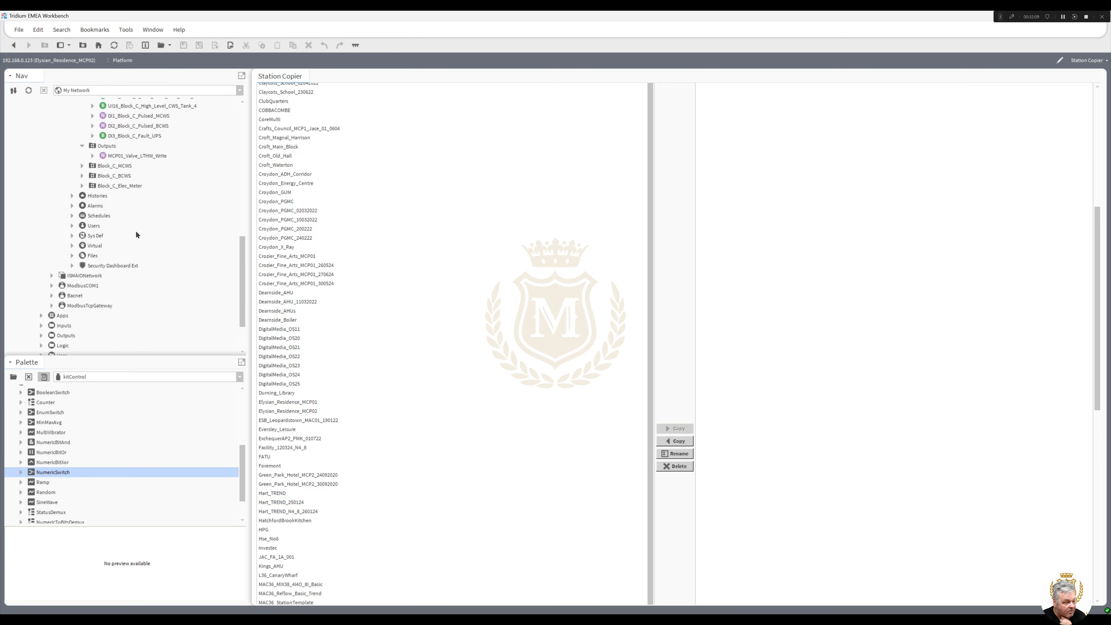
pyautogui.click(41, 346)
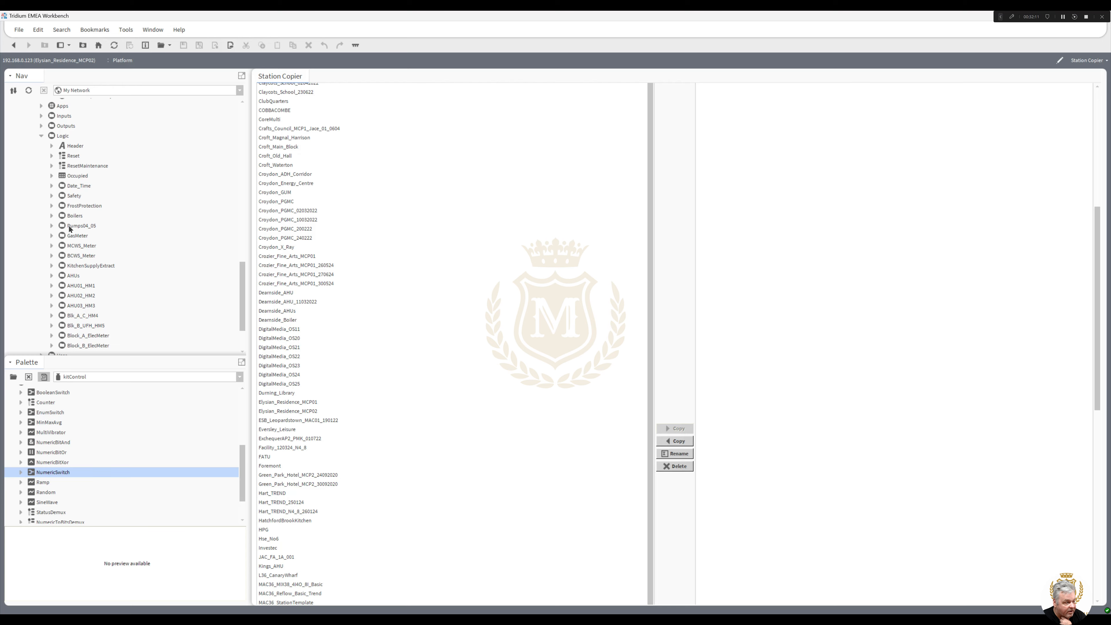
pyautogui.rightClick(60, 138)
pyautogui.moveTo(109, 139)
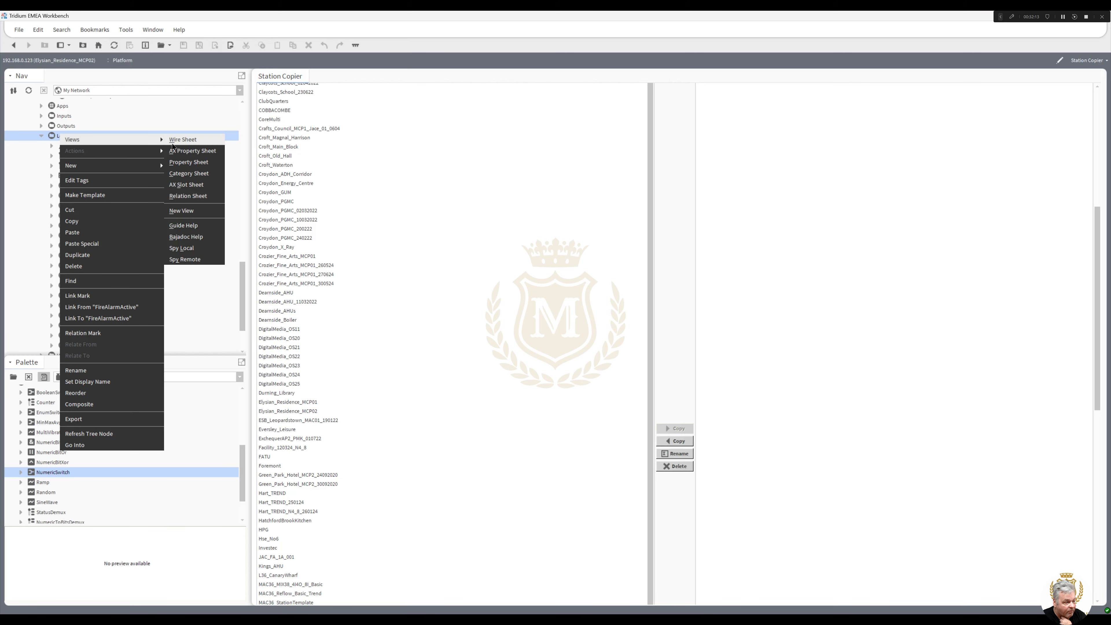
pyautogui.click(184, 140)
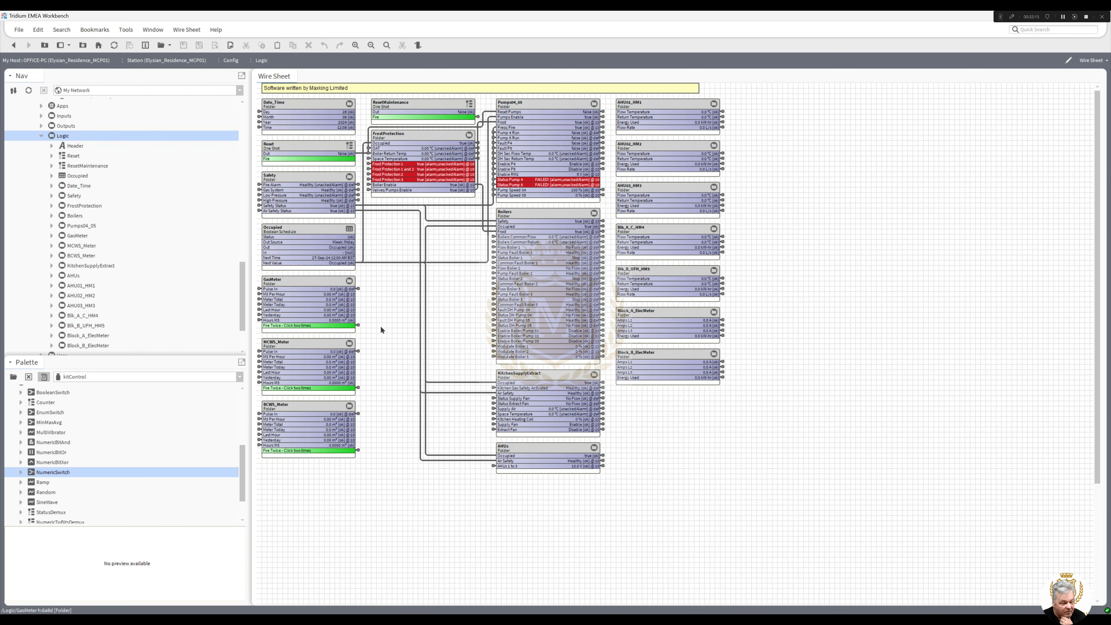
pyautogui.click(311, 409)
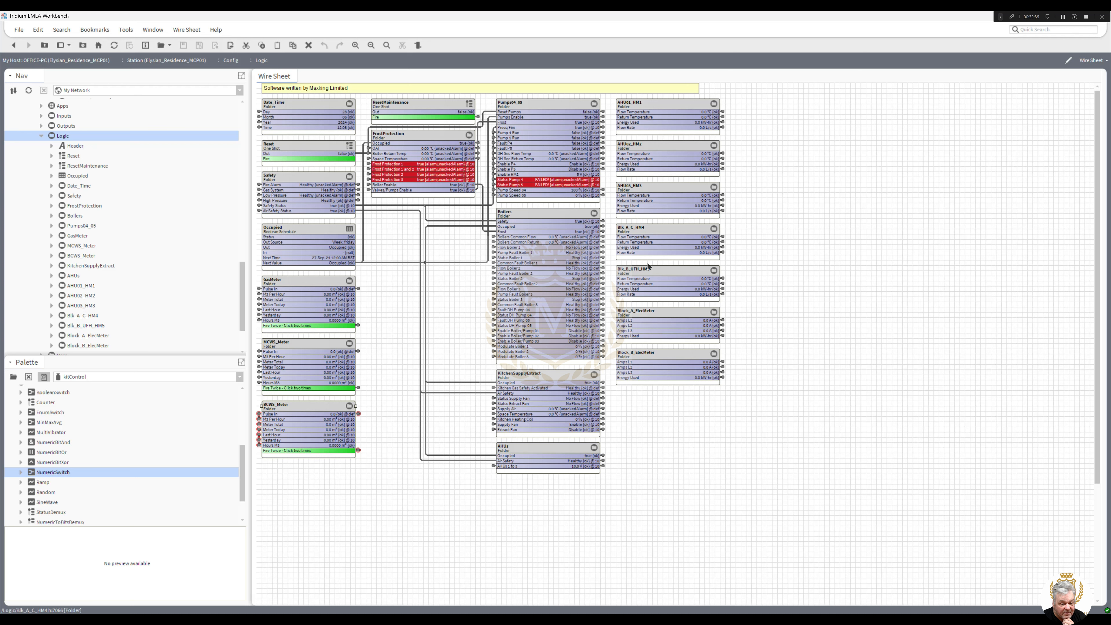
# Duplicate the Block_B_ElecMeter folder as Block_C_ElecMeter and place the copy directly below the original on the wire sheet.
pyautogui.rightClick(639, 354)
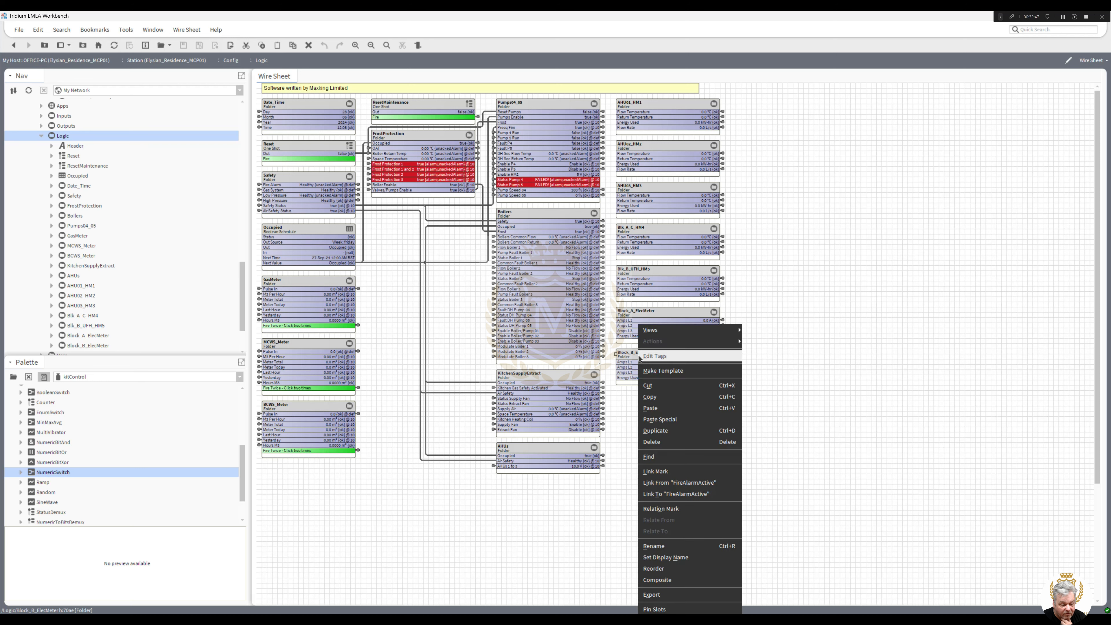
pyautogui.click(655, 427)
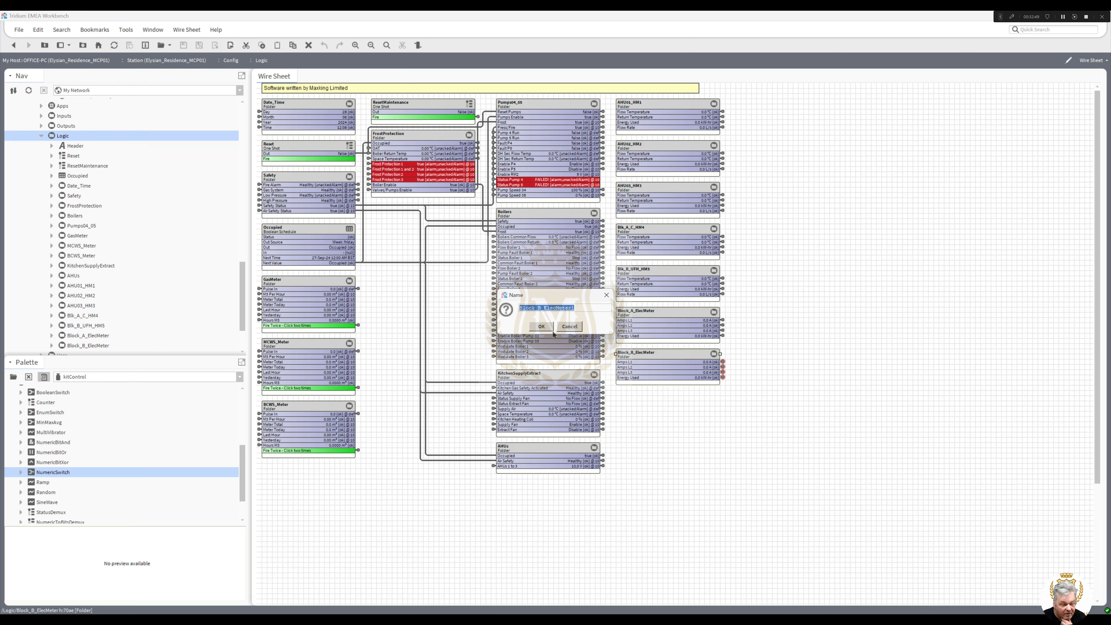
pyautogui.click(539, 308)
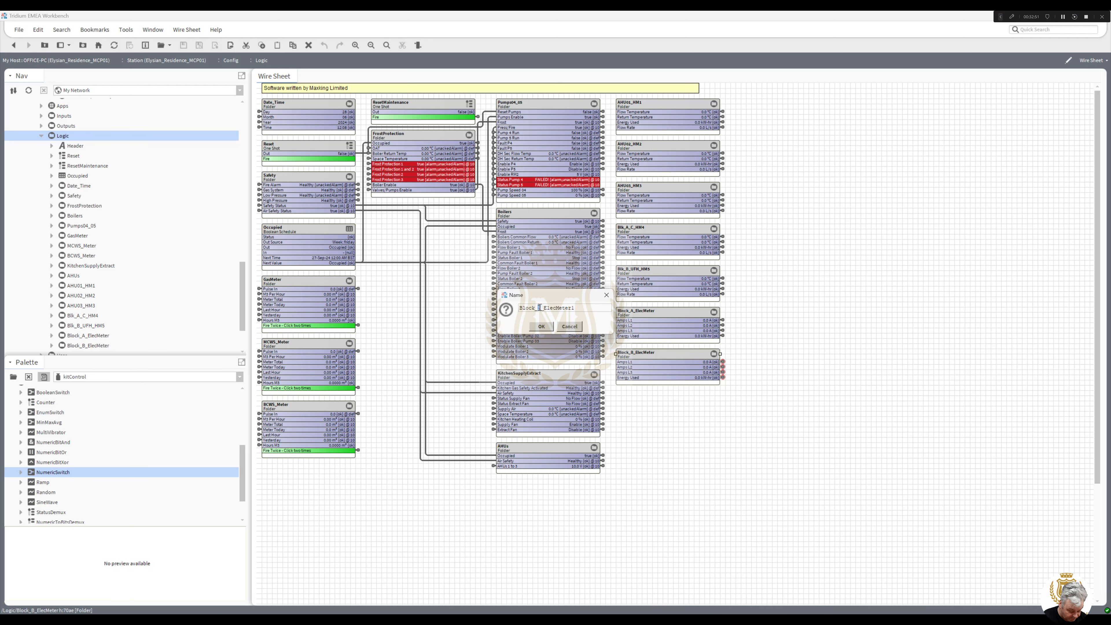
pyautogui.press('BackSpace')
pyautogui.write('C')
pyautogui.click(580, 309)
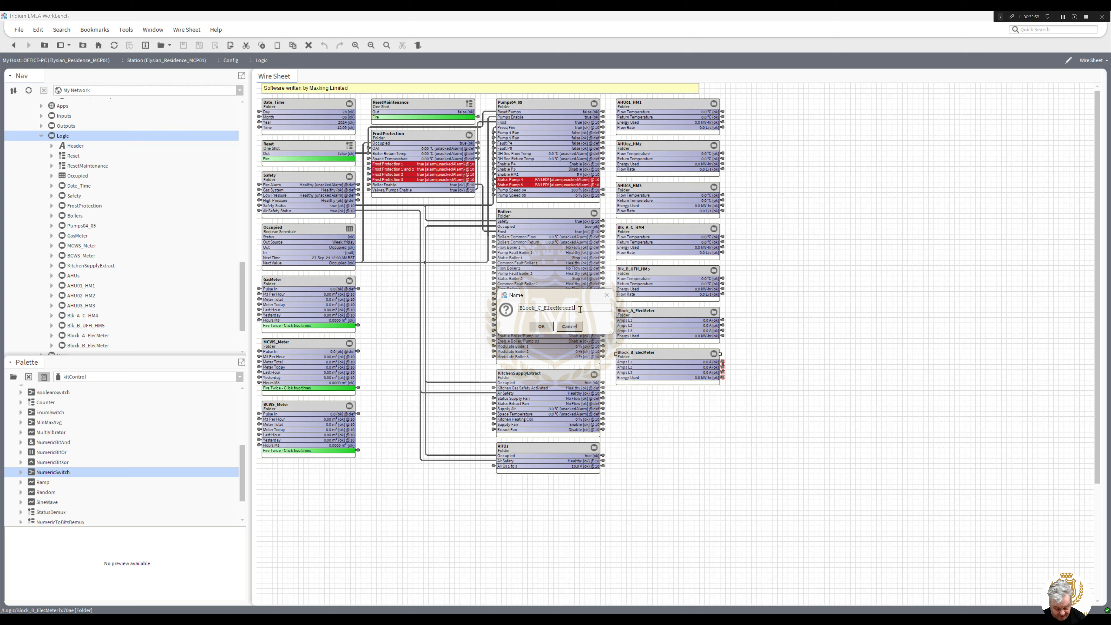
pyautogui.press('BackSpace')
pyautogui.click(541, 326)
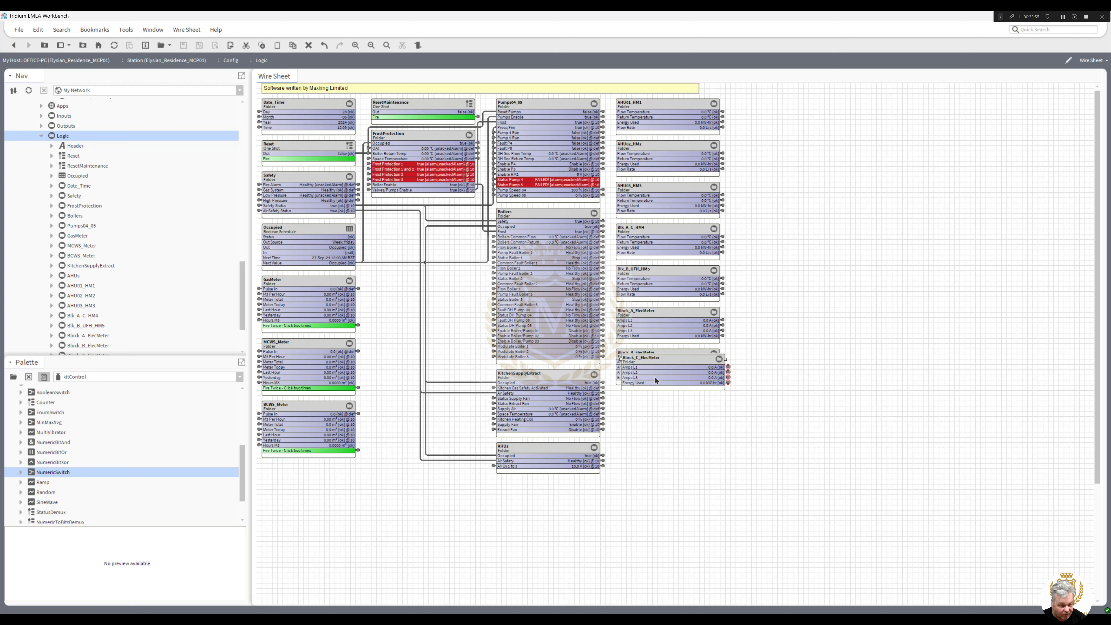
pyautogui.moveTo(662, 356); pyautogui.dragTo(658, 396)
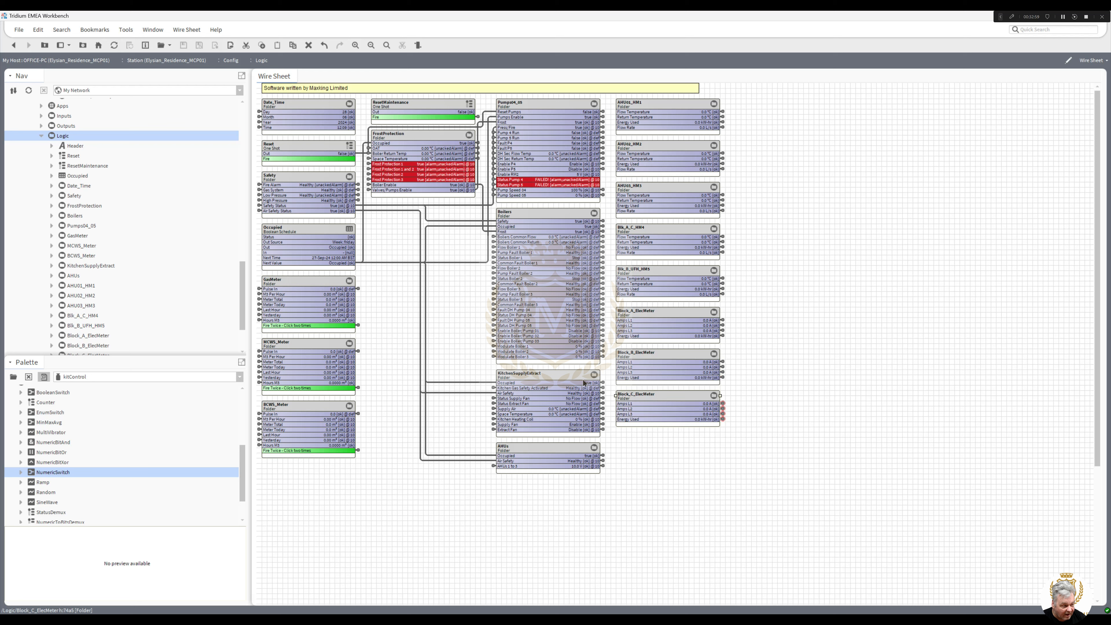
# Mark Block_C_ElecMeter for linking and link Out of AmpsL1, from the NiagaraNetwork's Block_C_Elec_Meter points, to its Amps L1 input.
pyautogui.moveTo(241, 288); pyautogui.dragTo(244, 215)
pyautogui.click(82, 286)
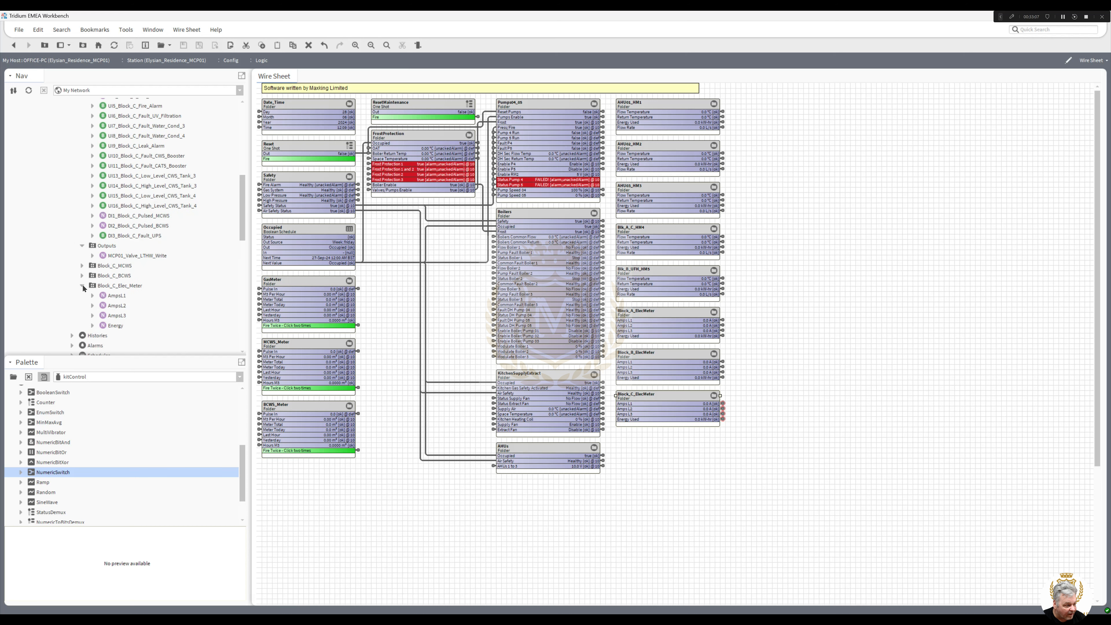
pyautogui.rightClick(639, 399)
pyautogui.click(660, 472)
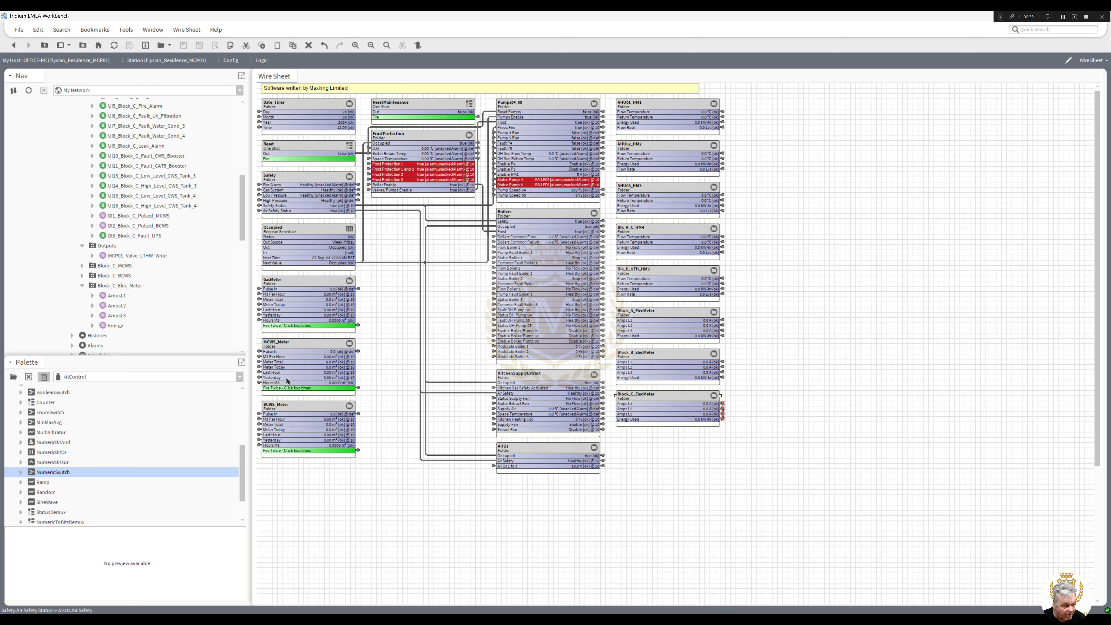
pyautogui.click(118, 296)
pyautogui.rightClick(118, 297)
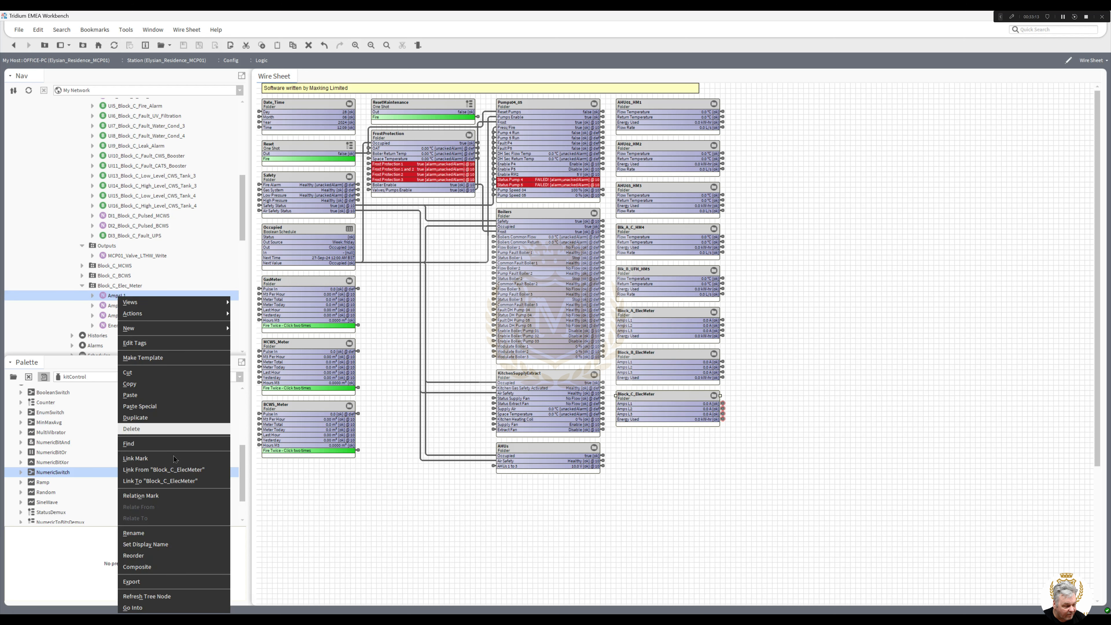
pyautogui.click(176, 481)
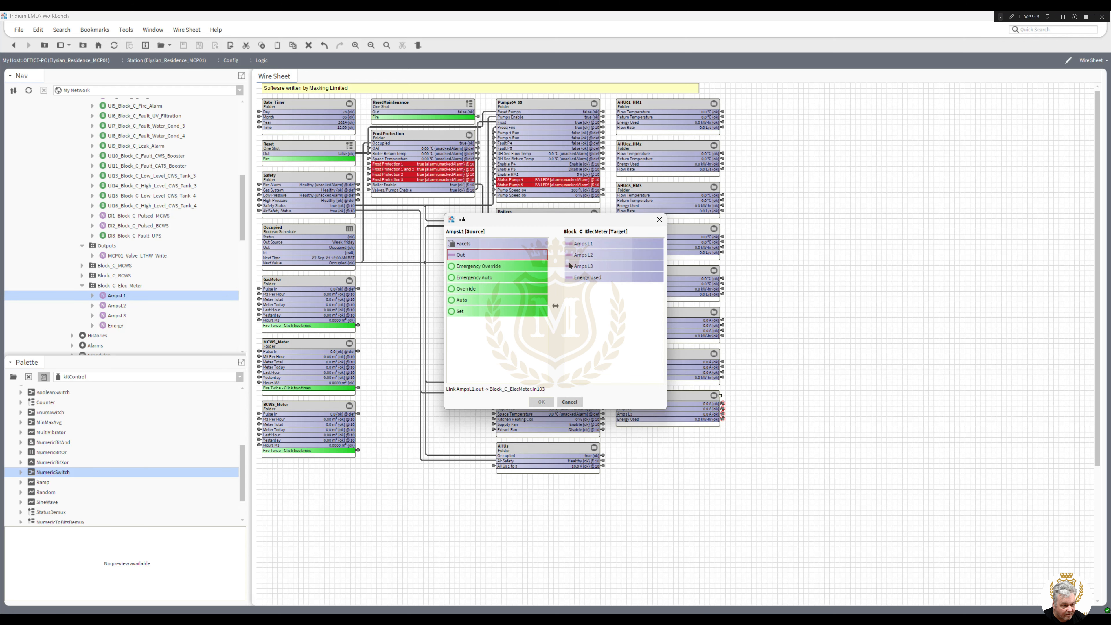
pyautogui.click(541, 401)
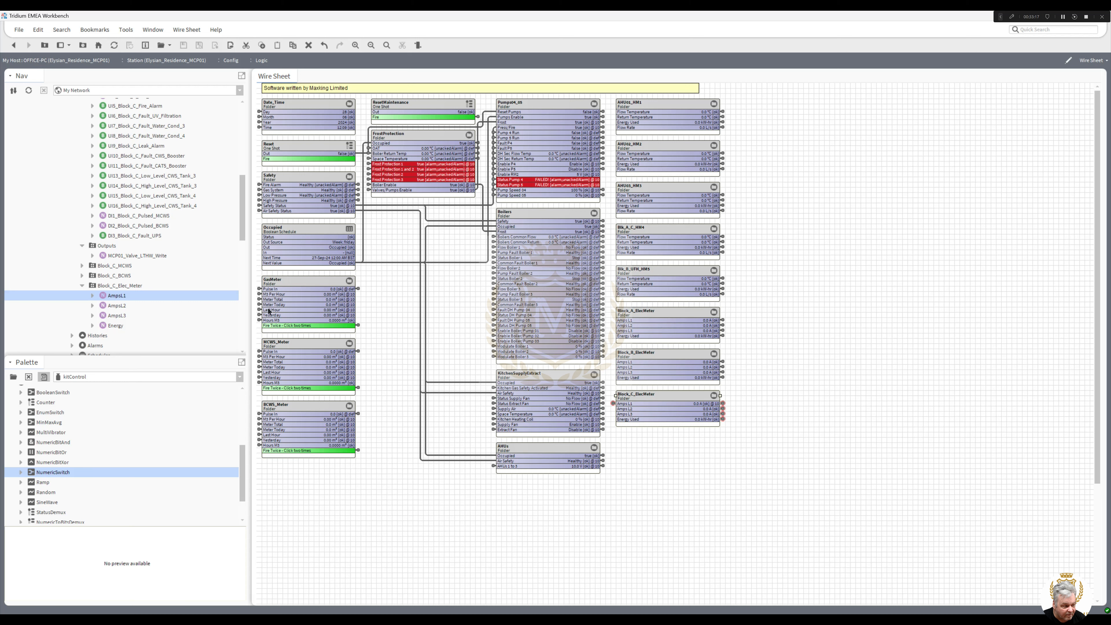
# Link Out of the Block_C_Elec_Meter point AmpsL2 to Amps L2 of Block_C_ElecMeter.
pyautogui.click(117, 306)
pyautogui.rightClick(117, 306)
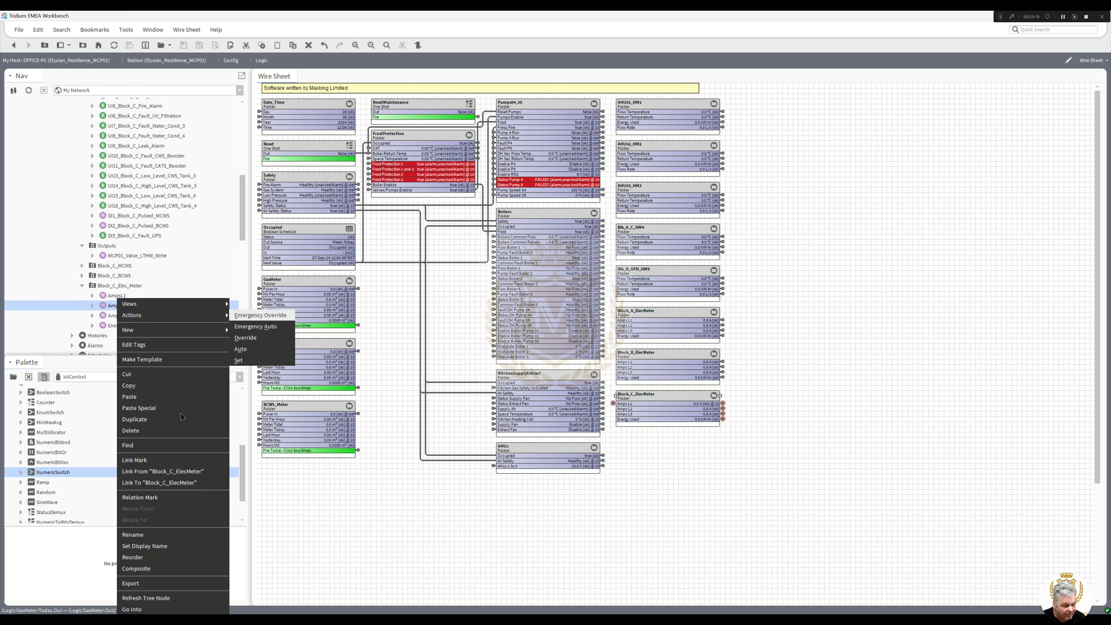
pyautogui.click(181, 483)
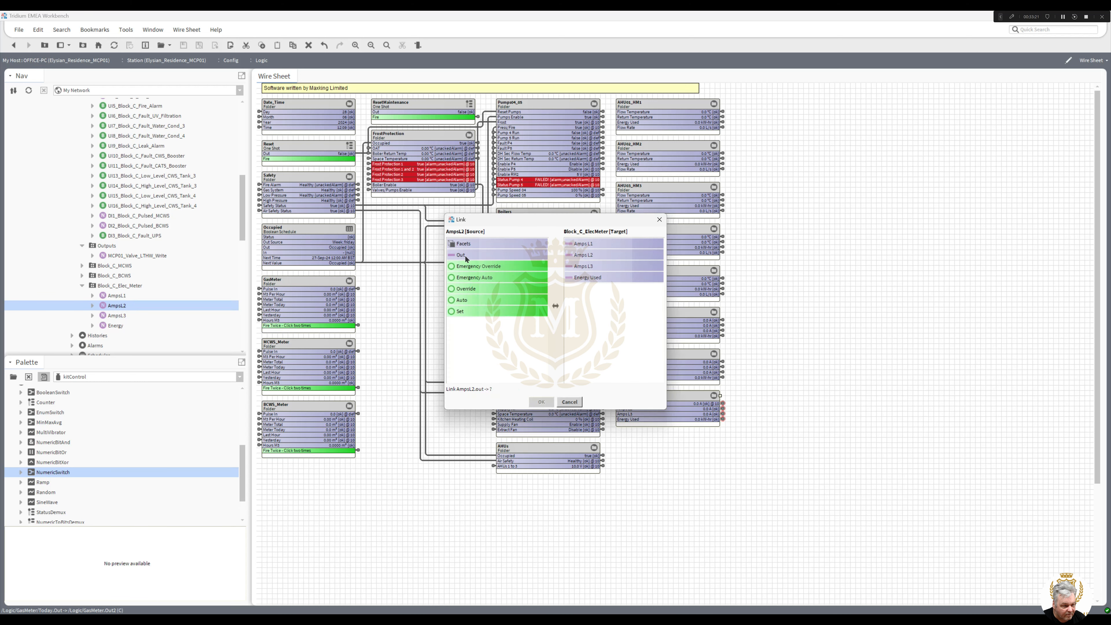
pyautogui.click(466, 256)
pyautogui.click(586, 255)
pyautogui.click(541, 400)
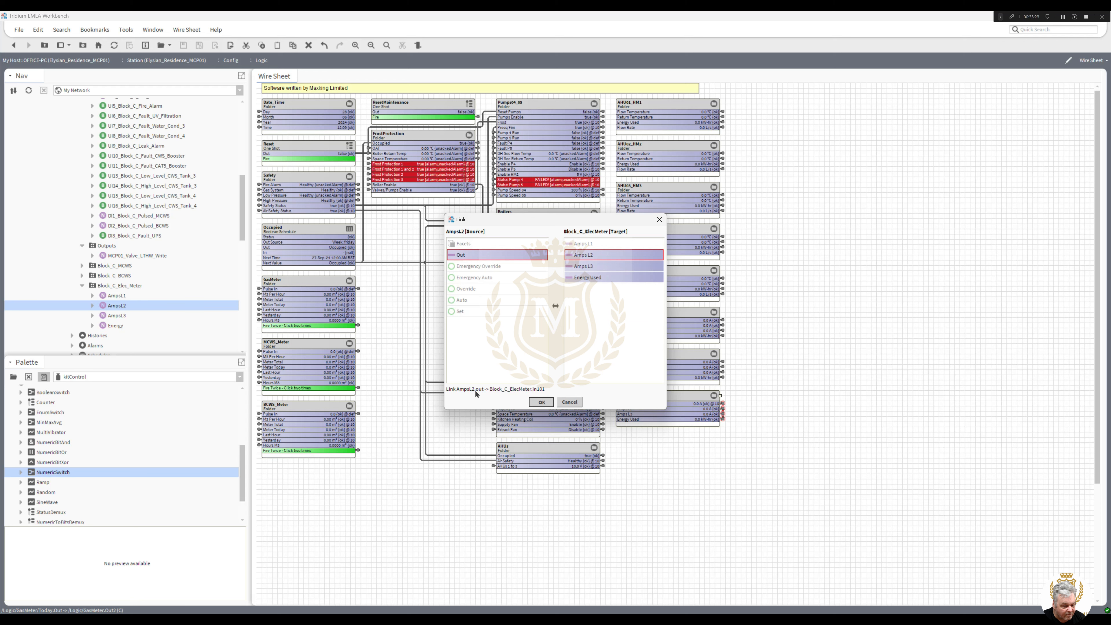
# Link Out of the Block_C_Elec_Meter point AmpsL3 to Amps L3 of Block_C_ElecMeter.
pyautogui.rightClick(118, 314)
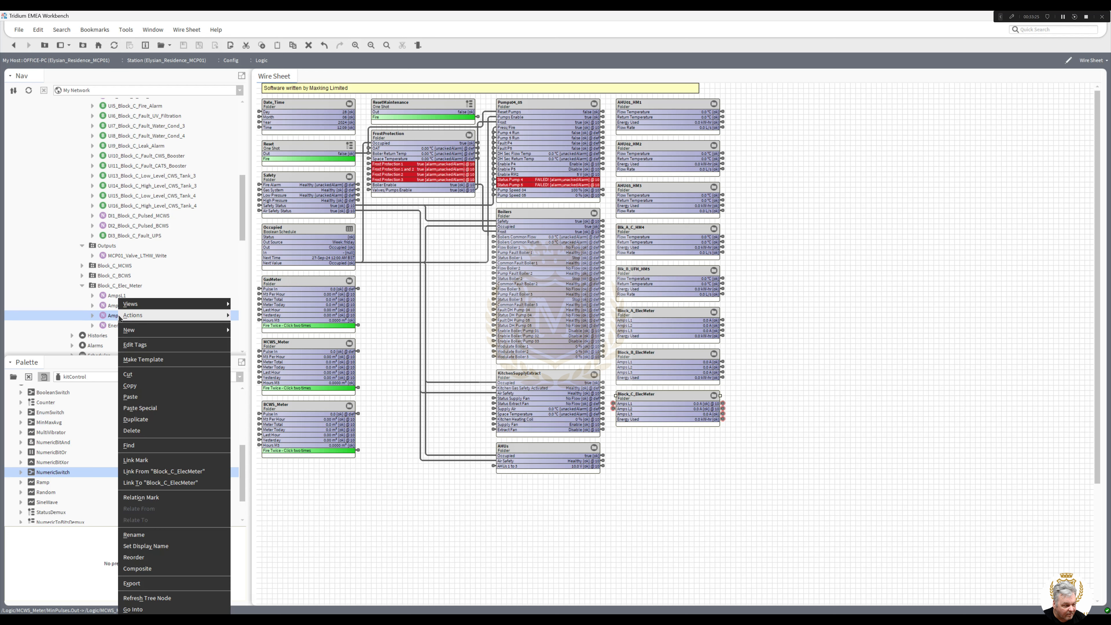
pyautogui.click(140, 480)
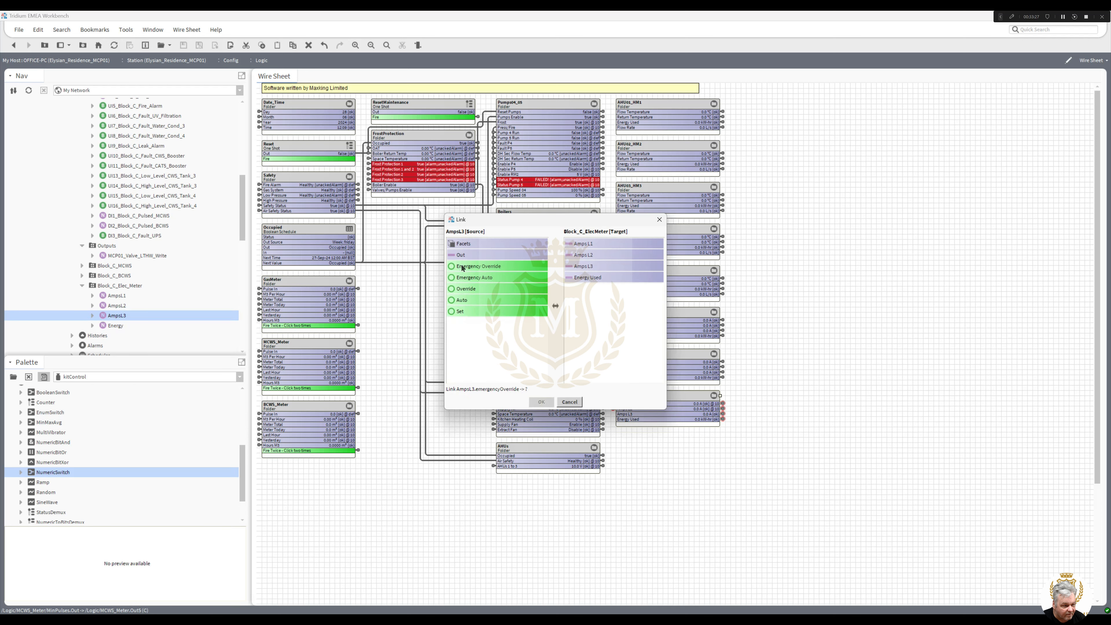
pyautogui.click(459, 256)
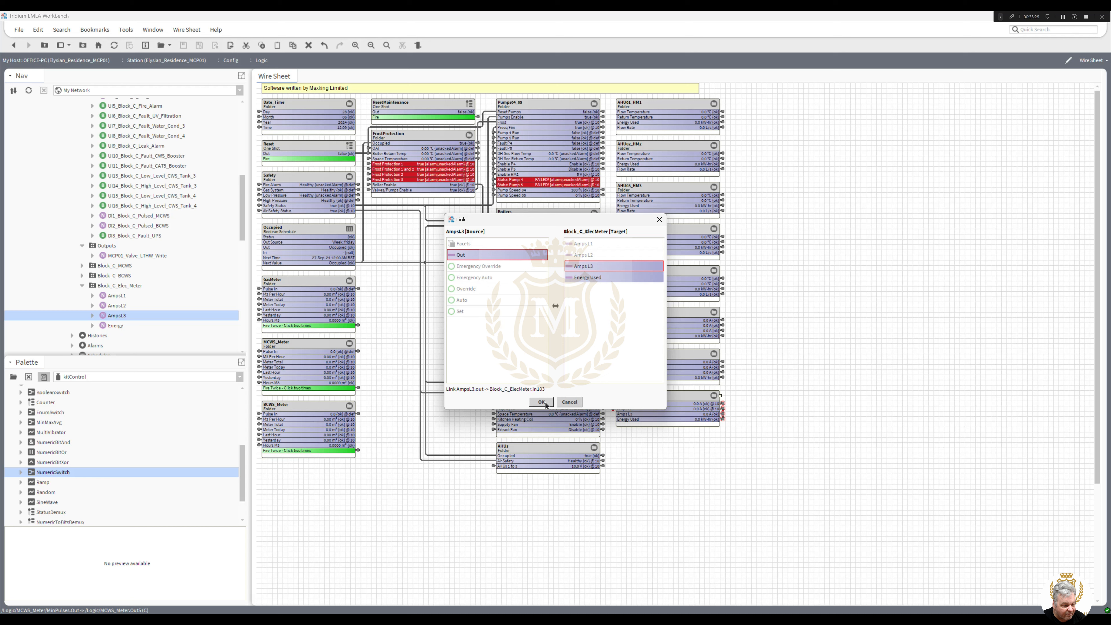
pyautogui.click(542, 402)
# Link Out of the Block_C_Elec_Meter point Energy to Energy Used of Block_C_ElecMeter.
pyautogui.rightClick(114, 327)
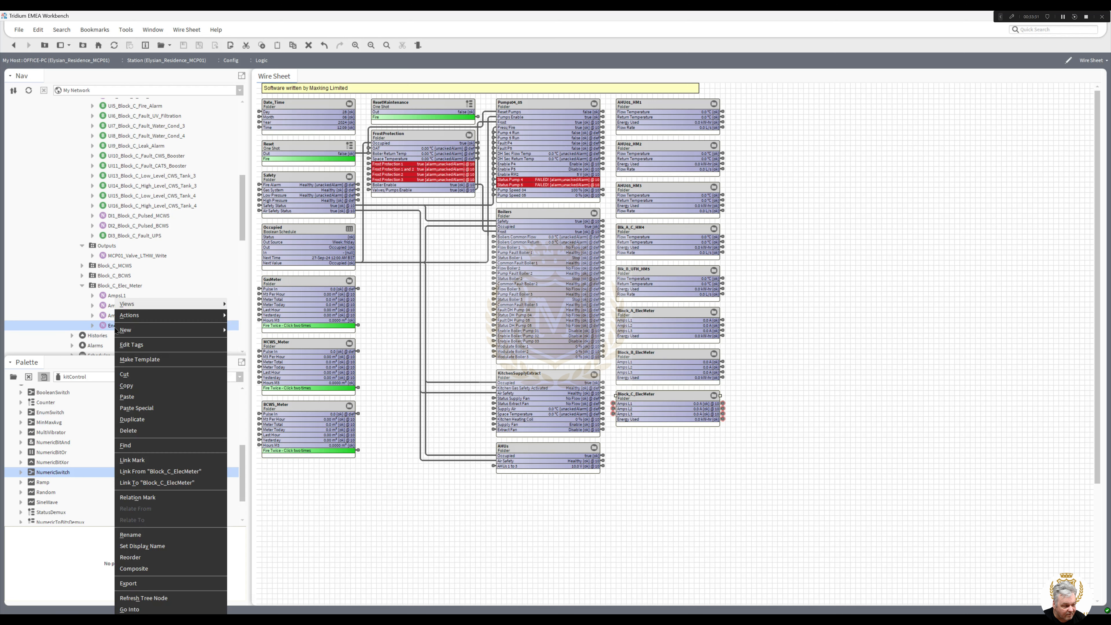
pyautogui.click(140, 483)
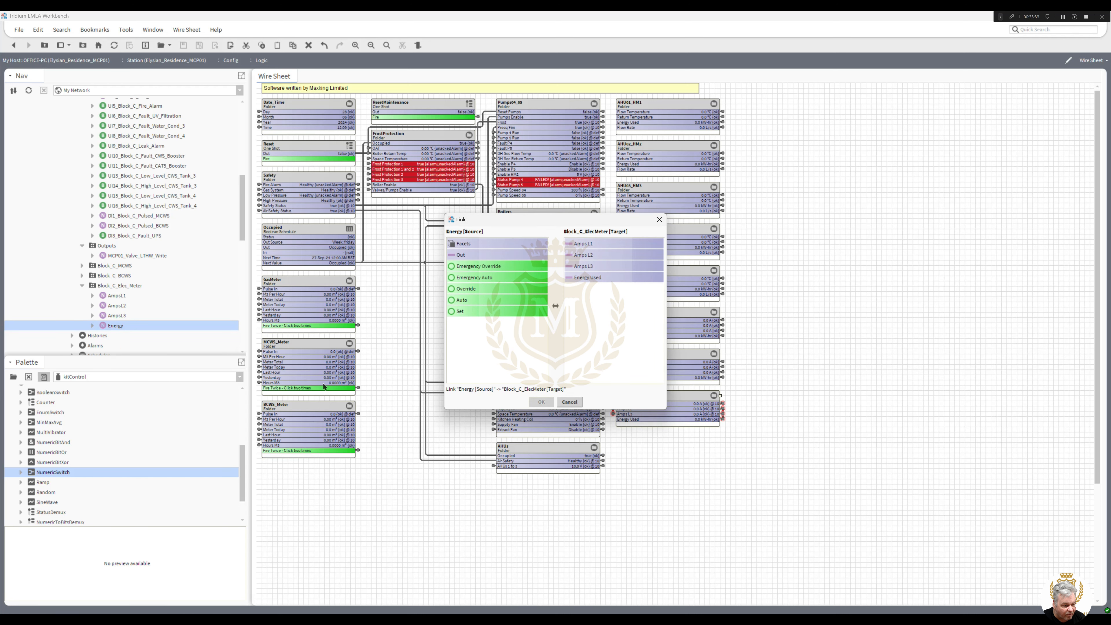
pyautogui.click(459, 256)
pyautogui.click(581, 277)
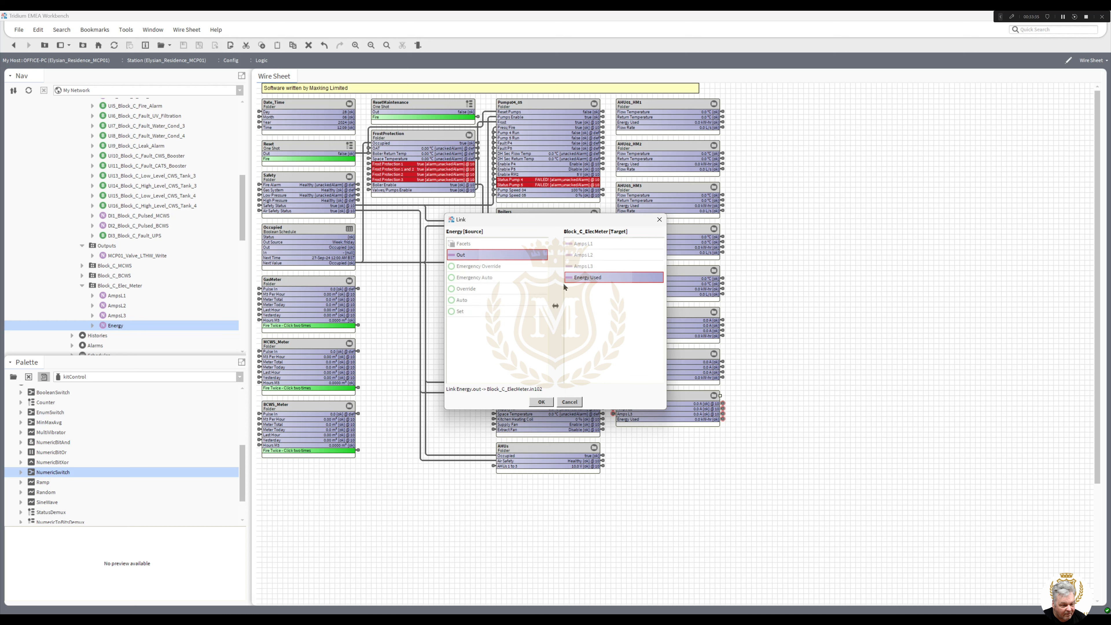
pyautogui.click(542, 402)
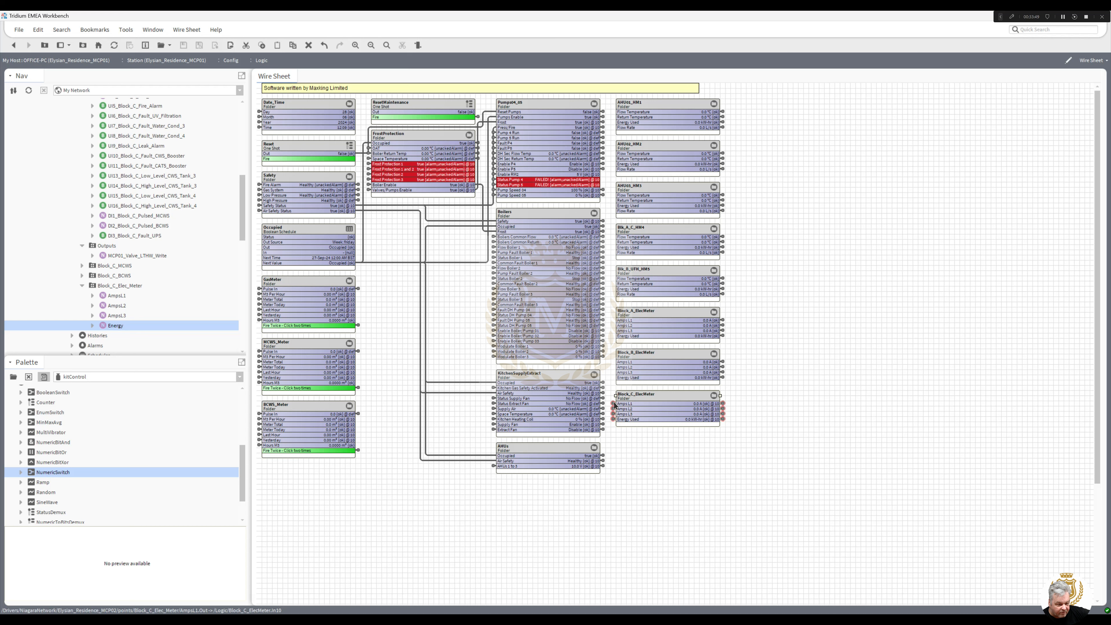
pyautogui.rightClick(646, 401)
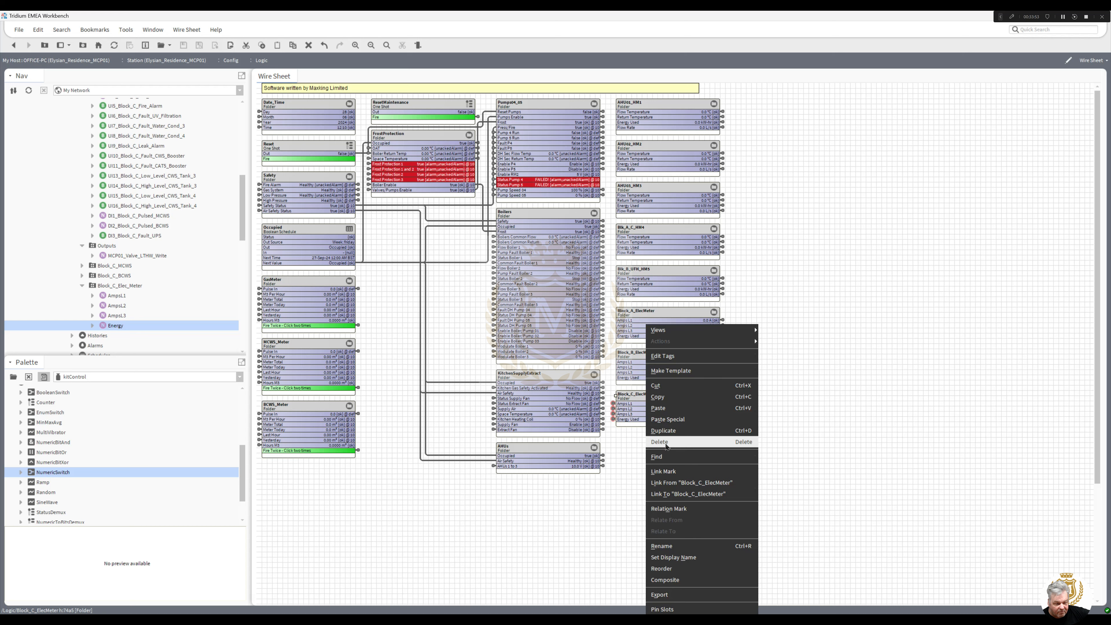
pyautogui.click(623, 433)
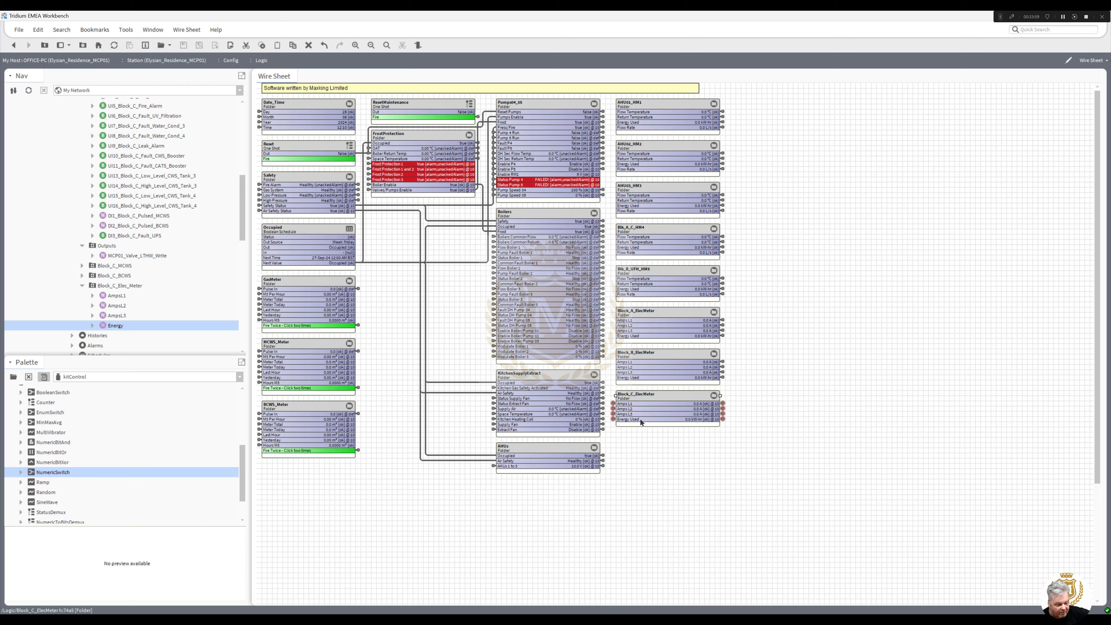
# Open the Meters.px graphic from the Elysian_Residence_MCP01 station's Files and put it into edit mode.
pyautogui.moveTo(242, 222); pyautogui.dragTo(228, 308)
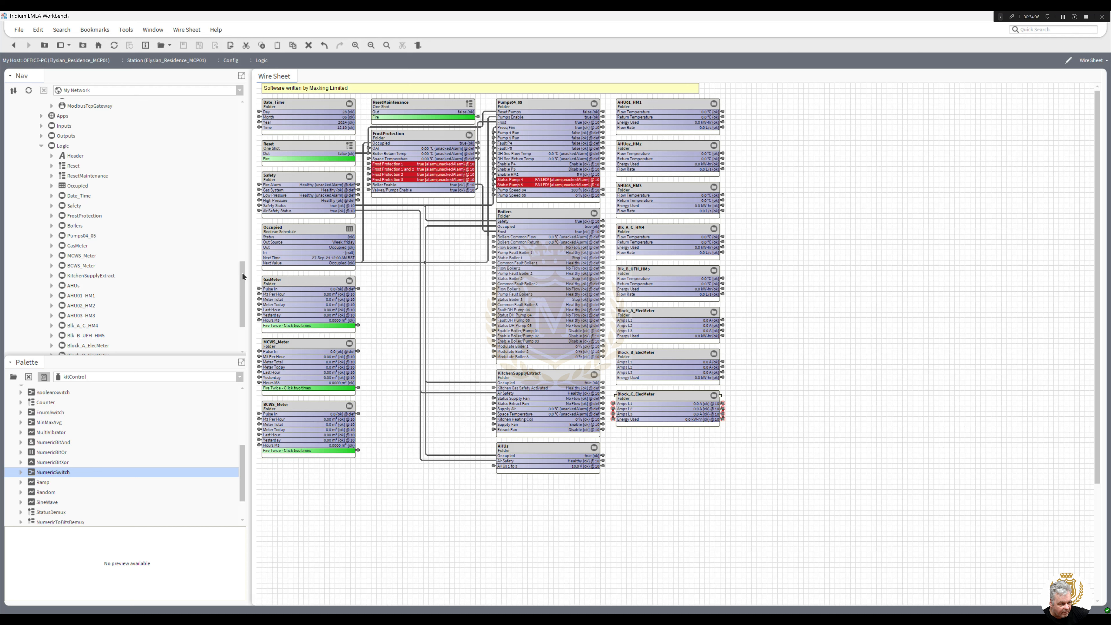
pyautogui.moveTo(243, 274); pyautogui.dragTo(231, 346)
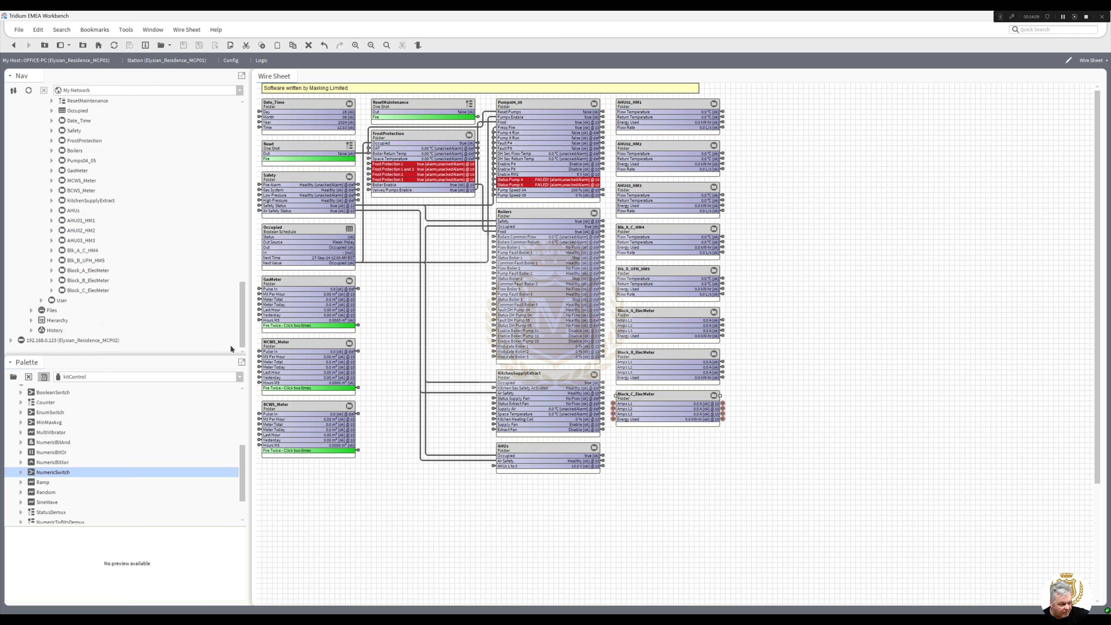
pyautogui.click(31, 310)
pyautogui.doubleClick(67, 295)
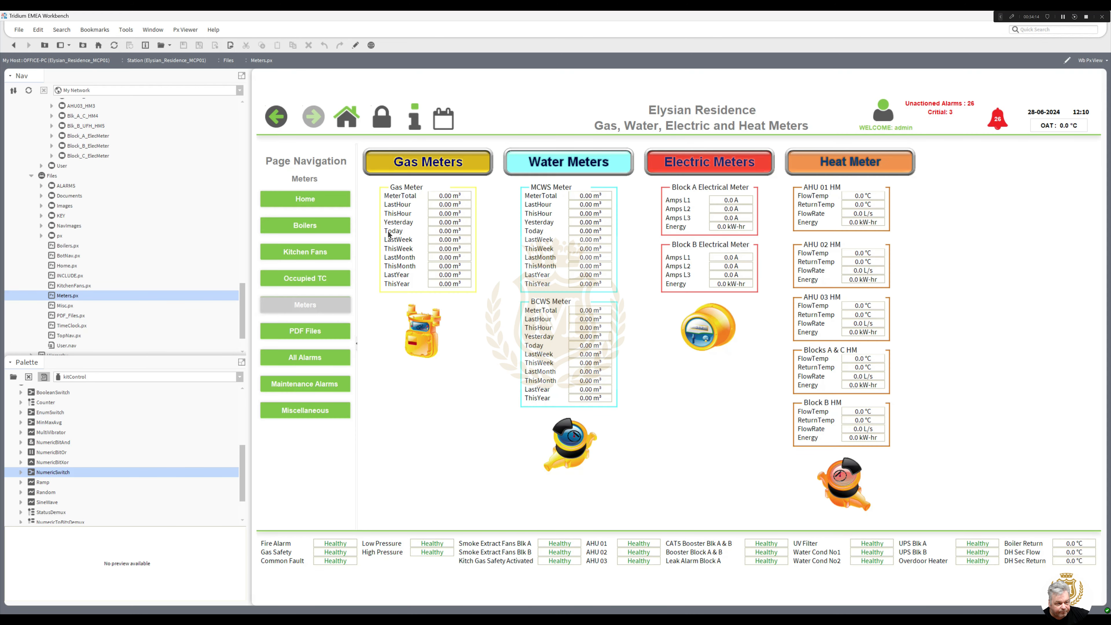
pyautogui.click(356, 45)
# Duplicate the Block B Electrical Meter group, place the copy directly below it, and reposition the electric meter icon beneath the copy.
pyautogui.moveTo(637, 324); pyautogui.dragTo(633, 410)
pyautogui.moveTo(688, 314); pyautogui.dragTo(586, 249)
pyautogui.rightClick(621, 258)
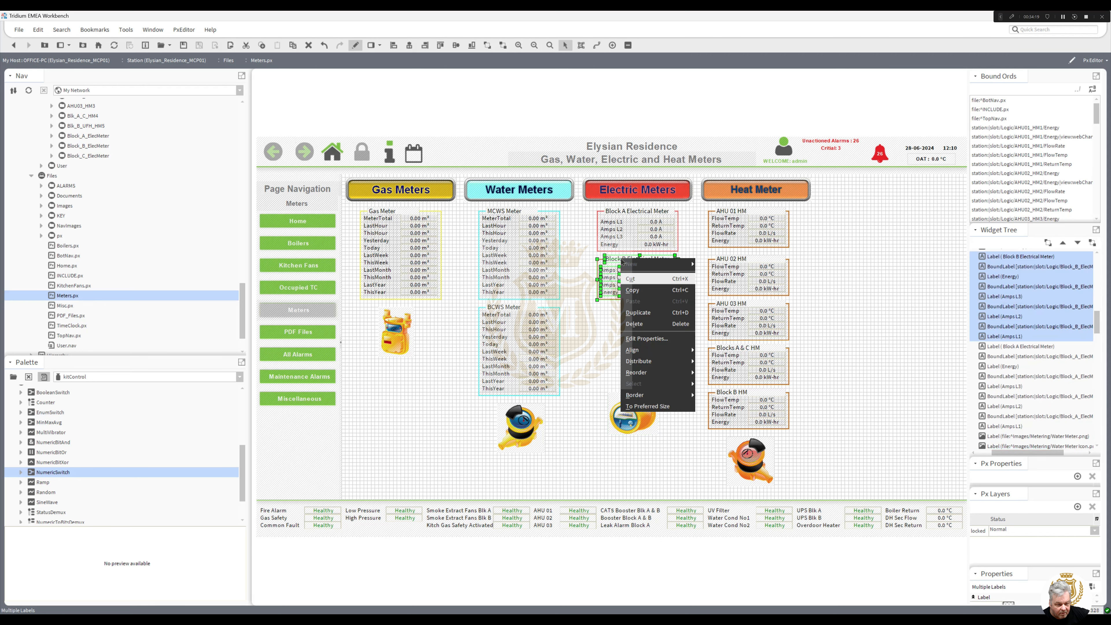
pyautogui.click(639, 312)
pyautogui.moveTo(633, 293); pyautogui.dragTo(631, 314)
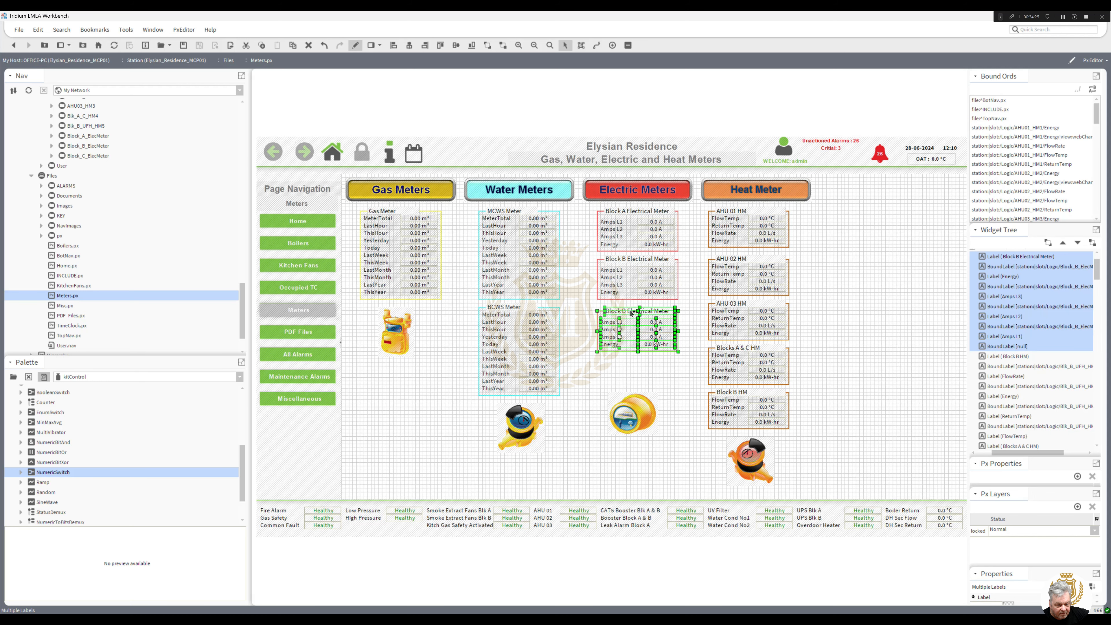
pyautogui.moveTo(635, 412); pyautogui.dragTo(637, 377)
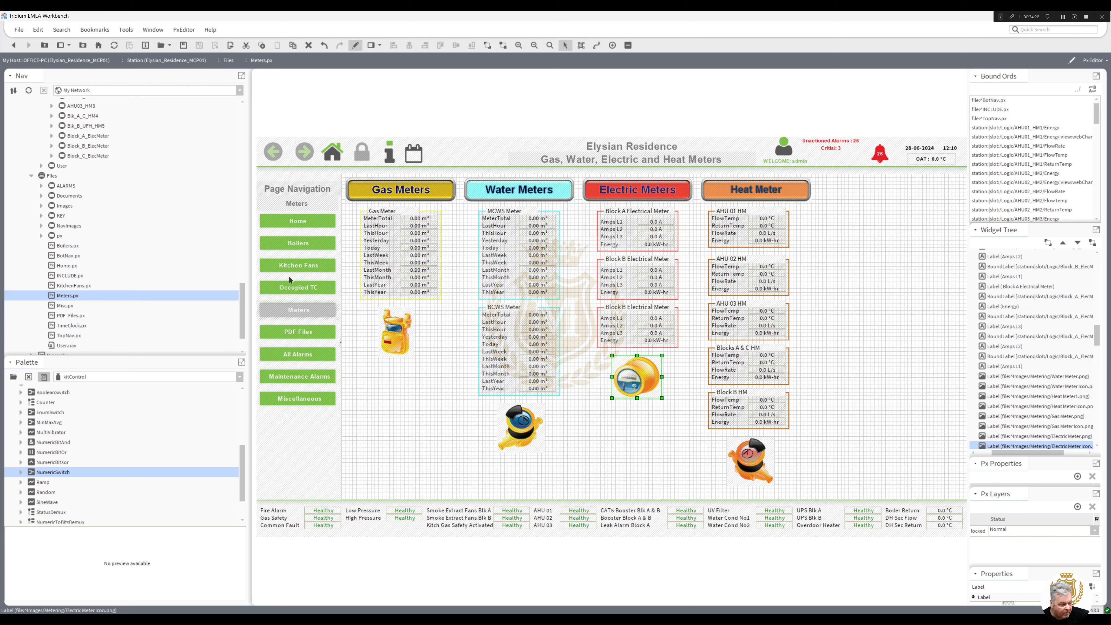
# Add bound labels with display names for Block_C_Elec_Meter's AmpsL1, AmpsL2, AmpsL3 and Energy points in the empty area below the electric meter icon.
pyautogui.moveTo(245, 297); pyautogui.dragTo(245, 205)
pyautogui.click(115, 186)
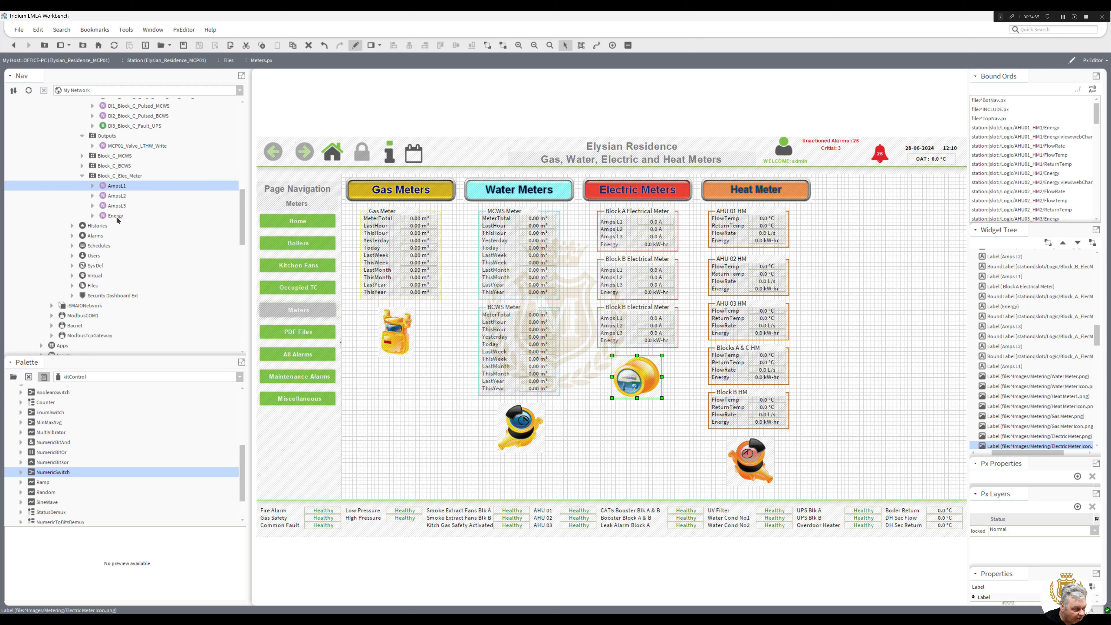
pyautogui.keyDown('shift'); pyautogui.click(116, 216); pyautogui.keyUp('shift')
pyautogui.moveTo(118, 189); pyautogui.dragTo(571, 438)
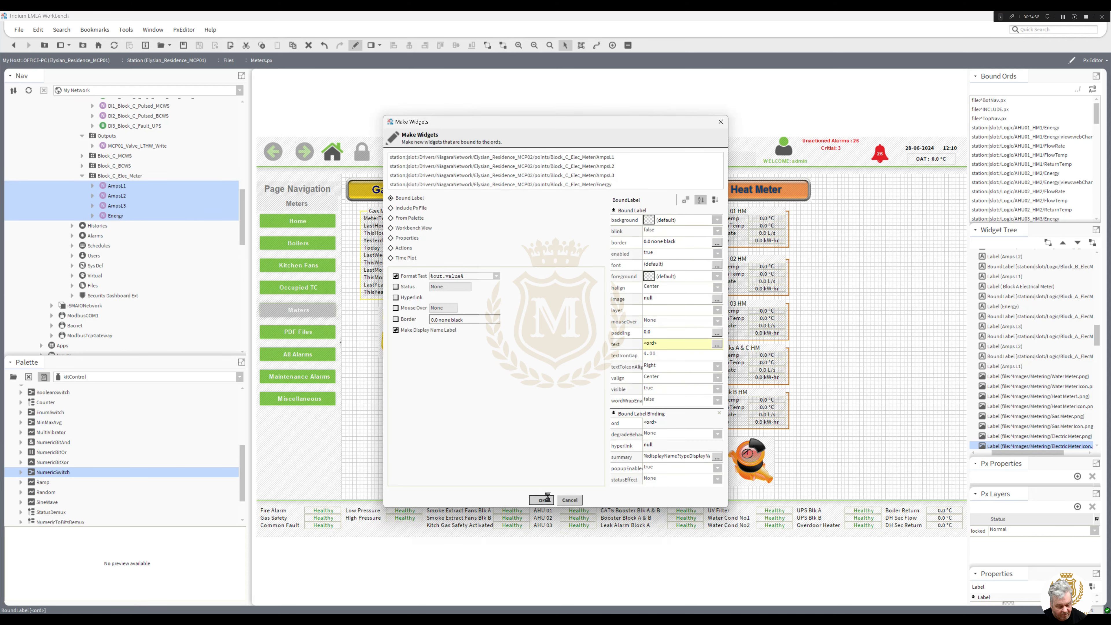
pyautogui.click(541, 498)
pyautogui.click(655, 486)
# Copy the ord of the new AmpsL1 bound label into the Amps L1 value of the duplicated Block B Electrical Meter group.
pyautogui.doubleClick(626, 440)
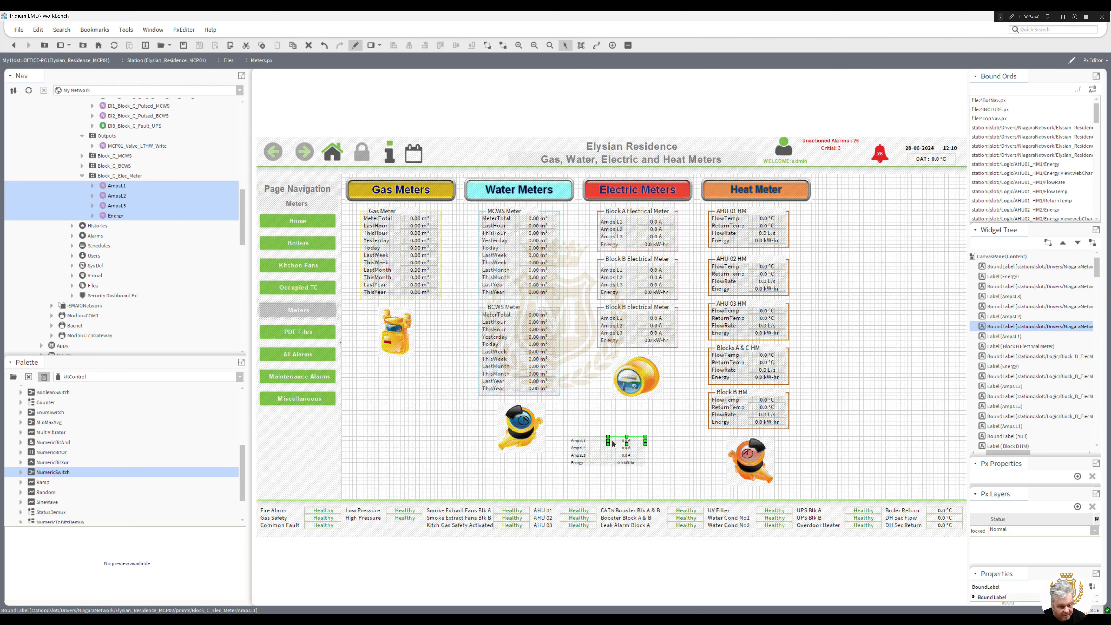
pyautogui.doubleClick(604, 399)
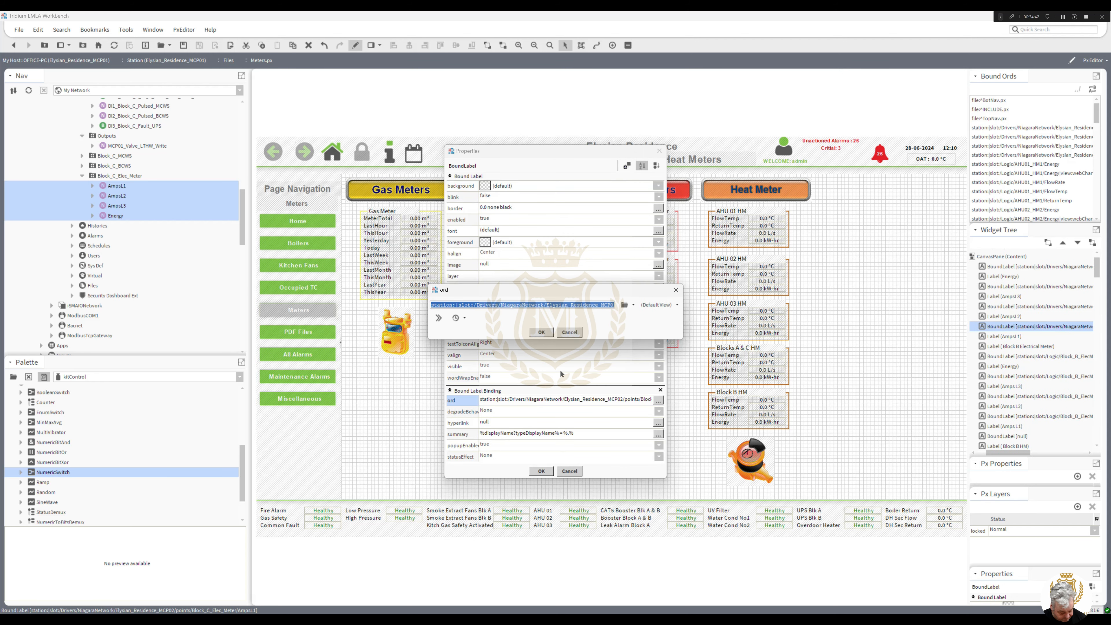
pyautogui.click(543, 334)
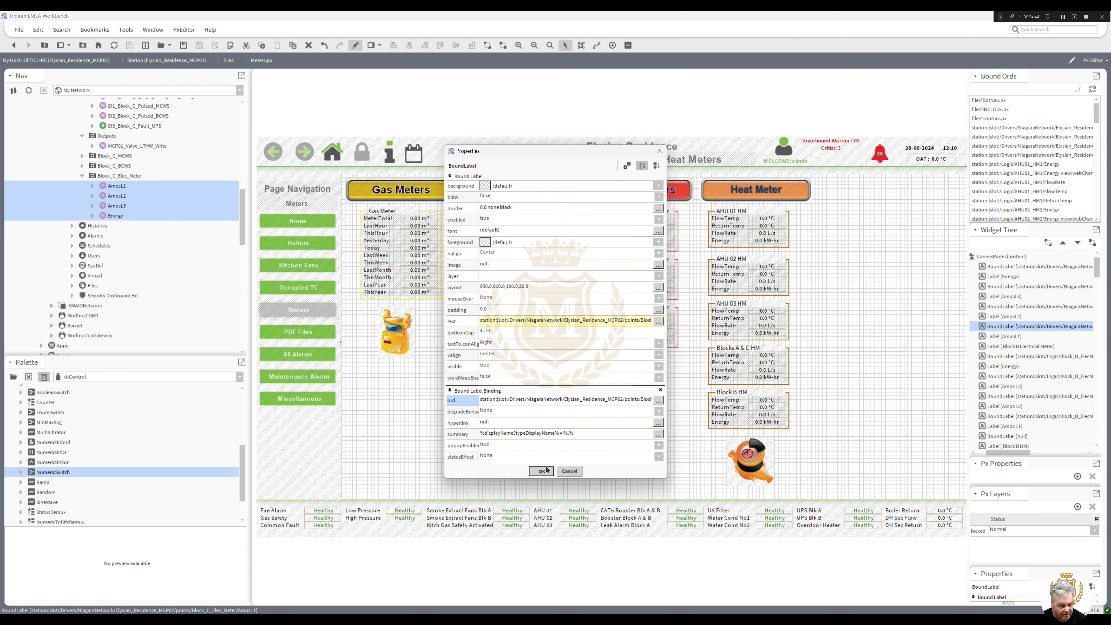
pyautogui.click(546, 472)
pyautogui.doubleClick(659, 321)
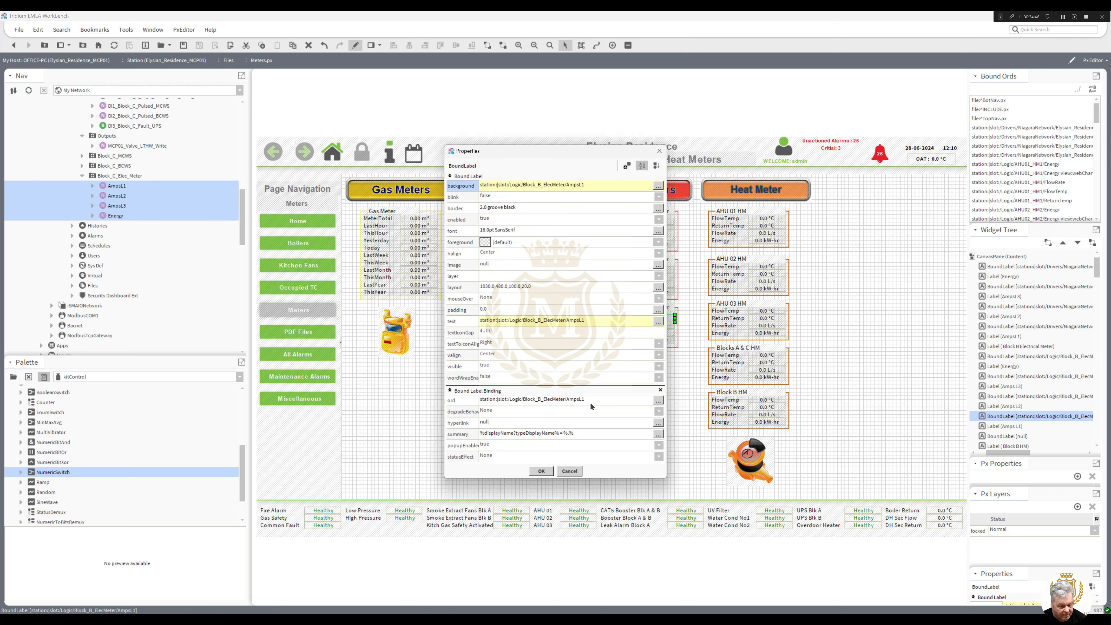
pyautogui.doubleClick(590, 400)
pyautogui.hotkey('ctrl', 'v')
pyautogui.click(541, 333)
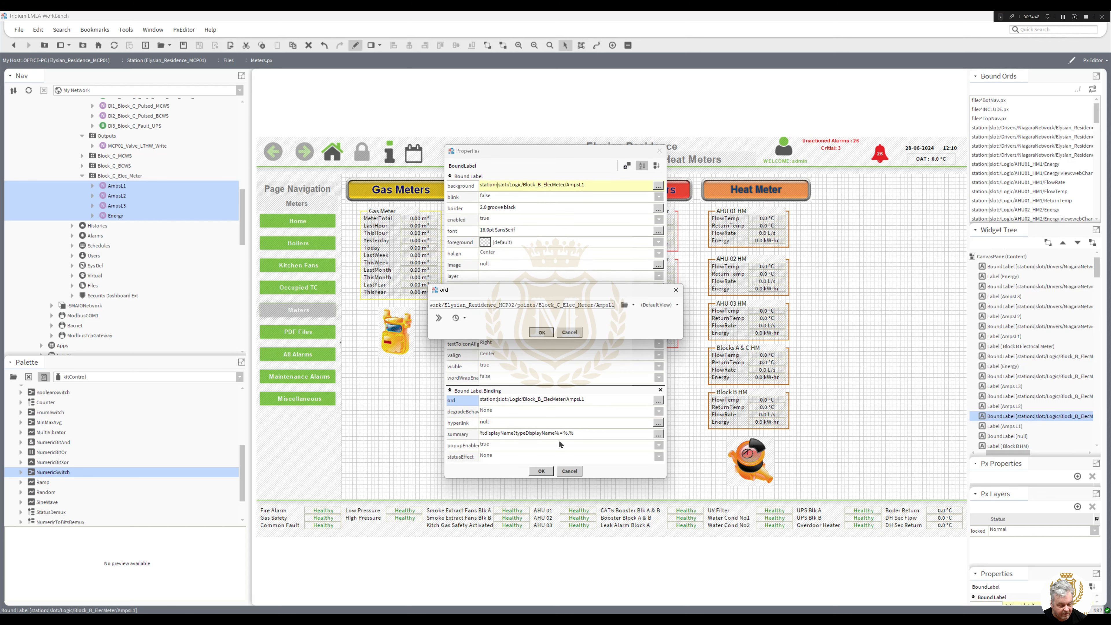
pyautogui.click(541, 471)
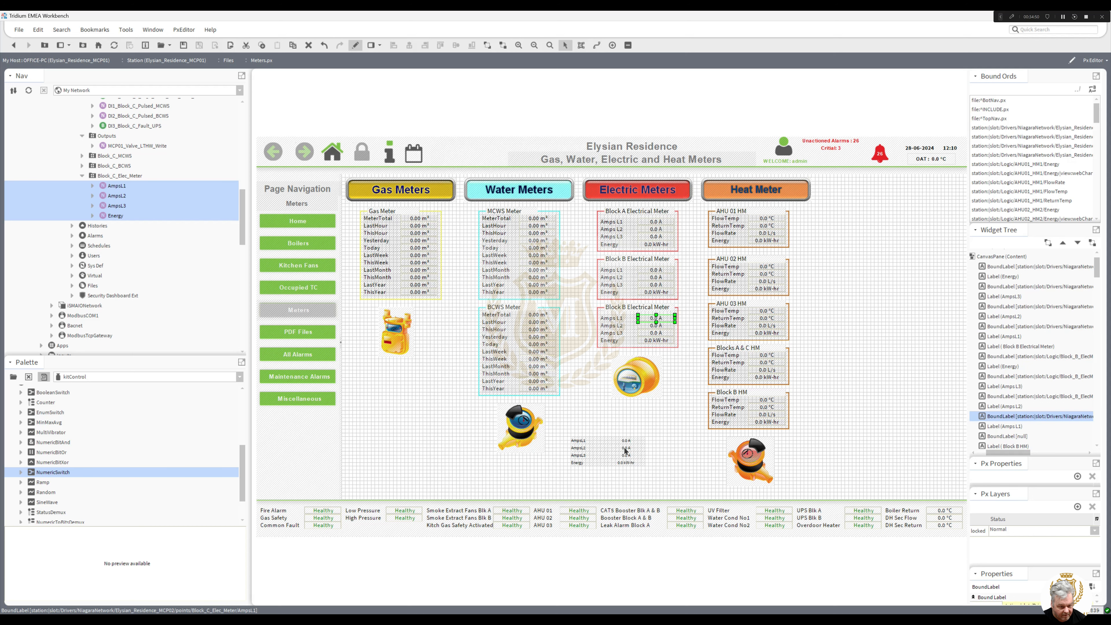
# Copy the ord of the new AmpsL2 bound label into the Amps L2 value of the duplicated electrical meter group.
pyautogui.doubleClick(626, 448)
pyautogui.doubleClick(556, 399)
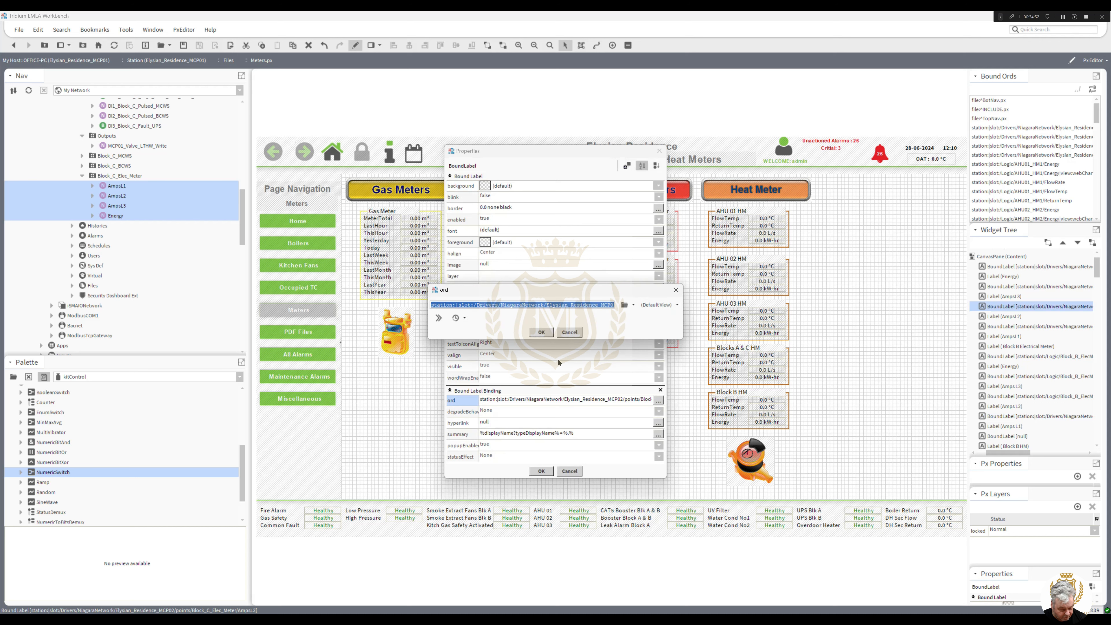
pyautogui.click(542, 332)
pyautogui.click(542, 471)
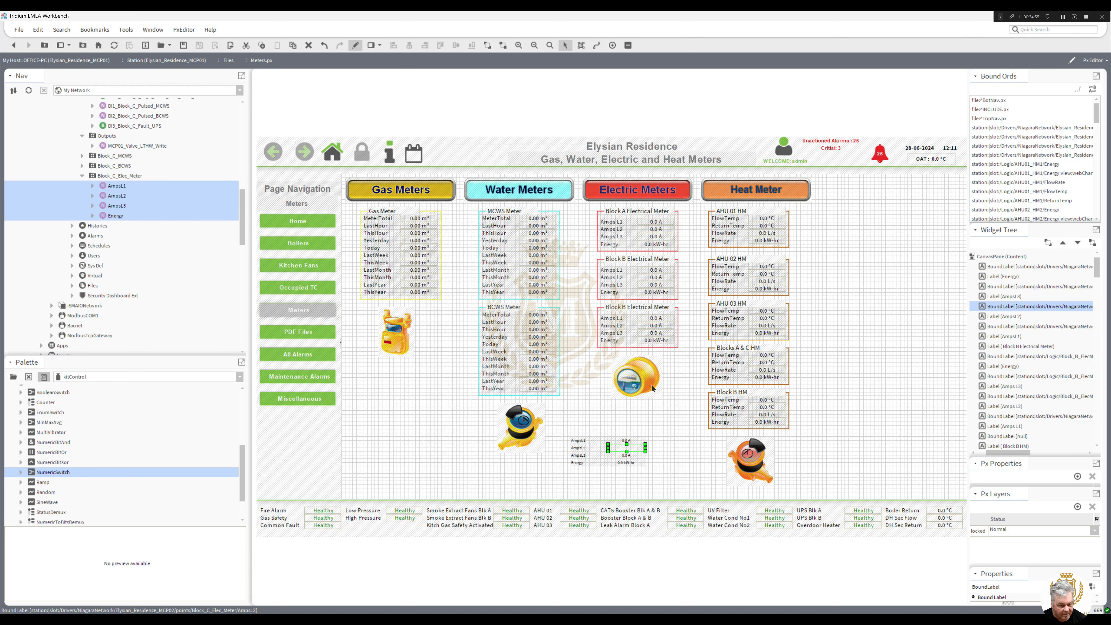
pyautogui.doubleClick(653, 326)
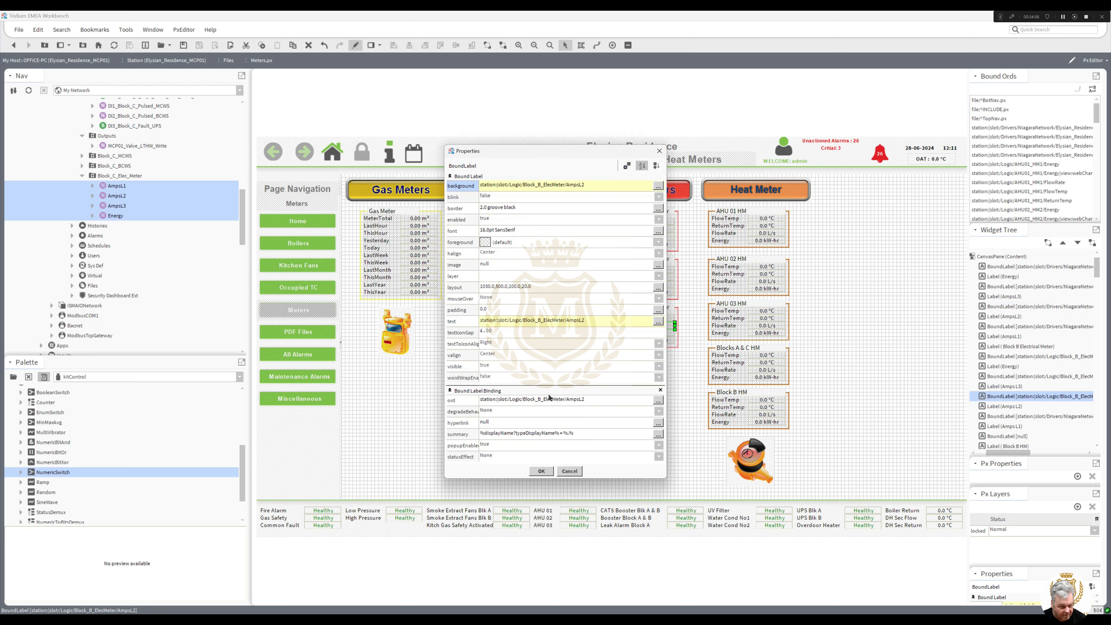
pyautogui.doubleClick(549, 399)
pyautogui.hotkey('ctrl', 'v')
pyautogui.click(542, 331)
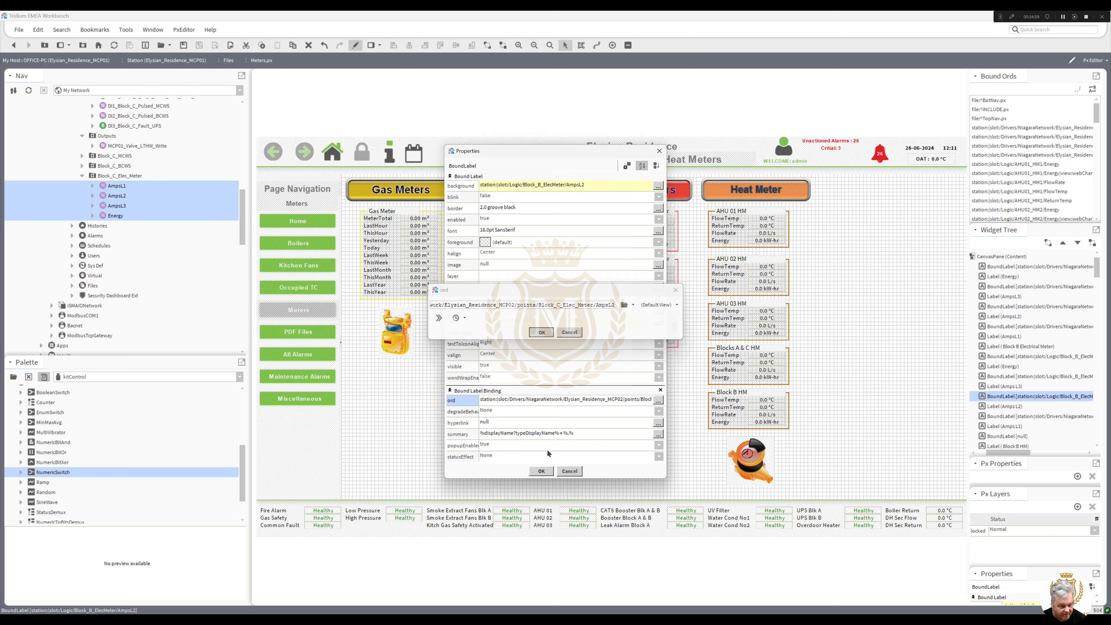
pyautogui.click(542, 471)
# Copy the ord of the new AmpsL3 bound label into the Amps L3 value of the duplicated electrical meter group.
pyautogui.click(627, 455)
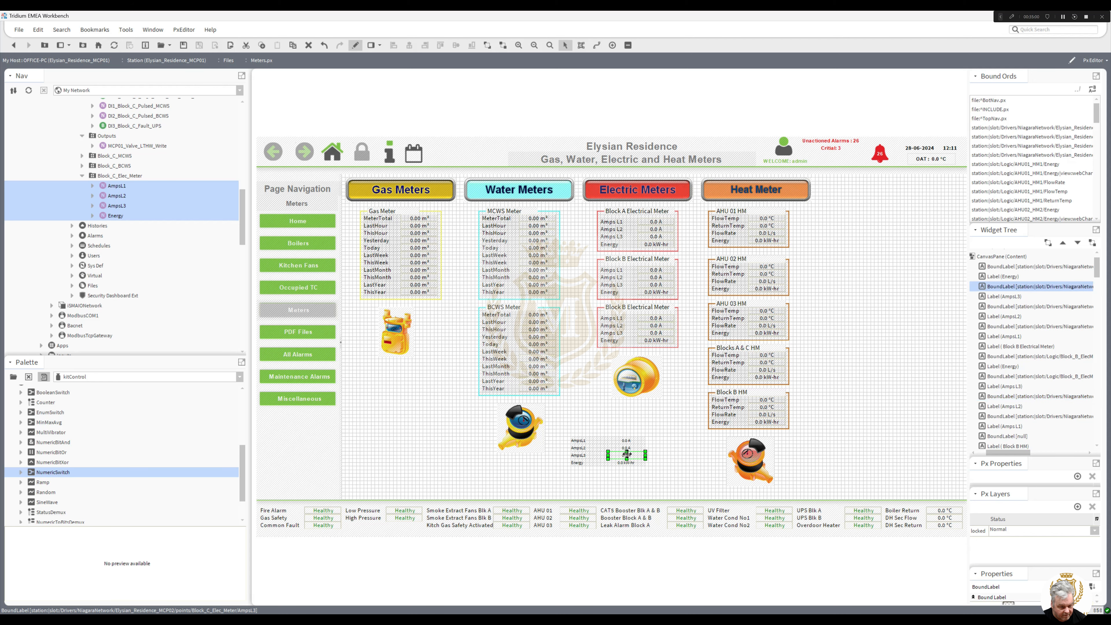
pyautogui.doubleClick(627, 456)
pyautogui.doubleClick(564, 400)
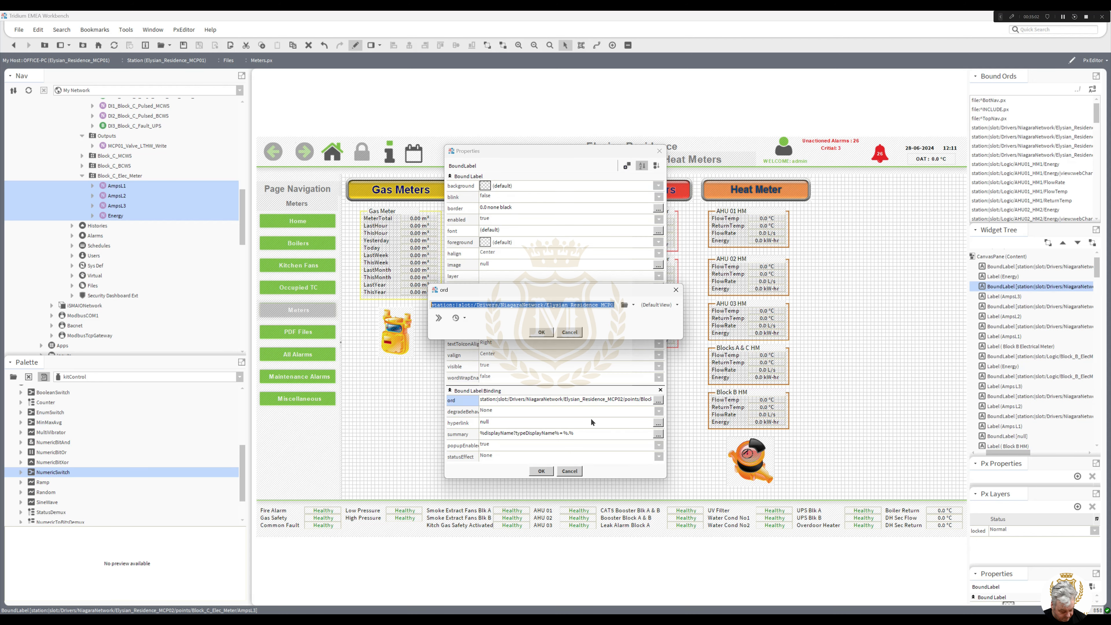
pyautogui.click(541, 332)
pyautogui.click(546, 472)
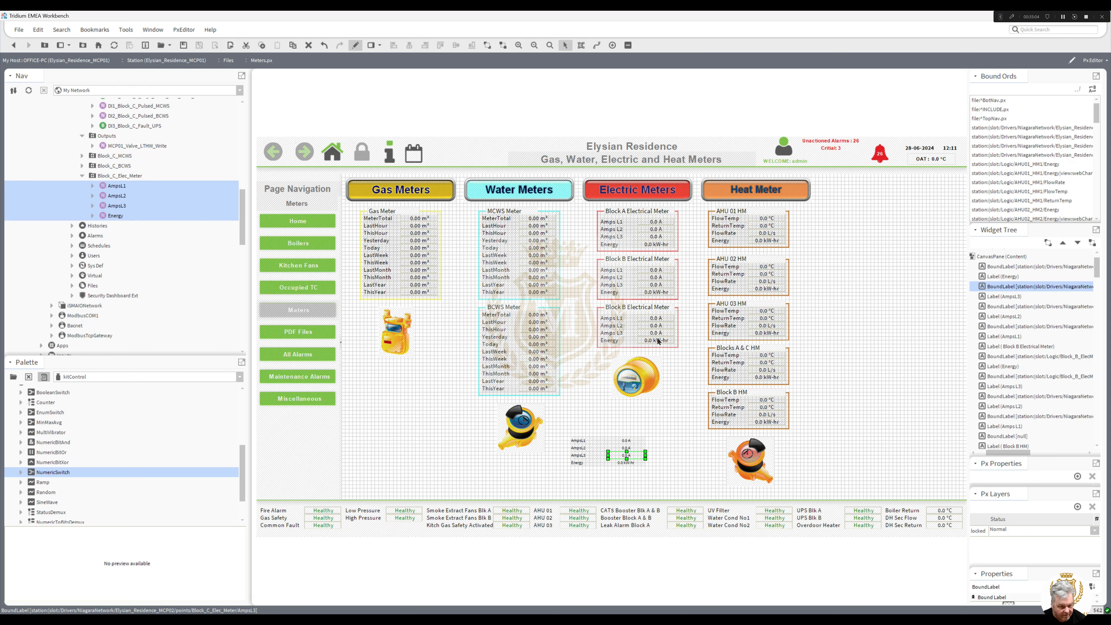
pyautogui.click(656, 333)
pyautogui.doubleClick(557, 402)
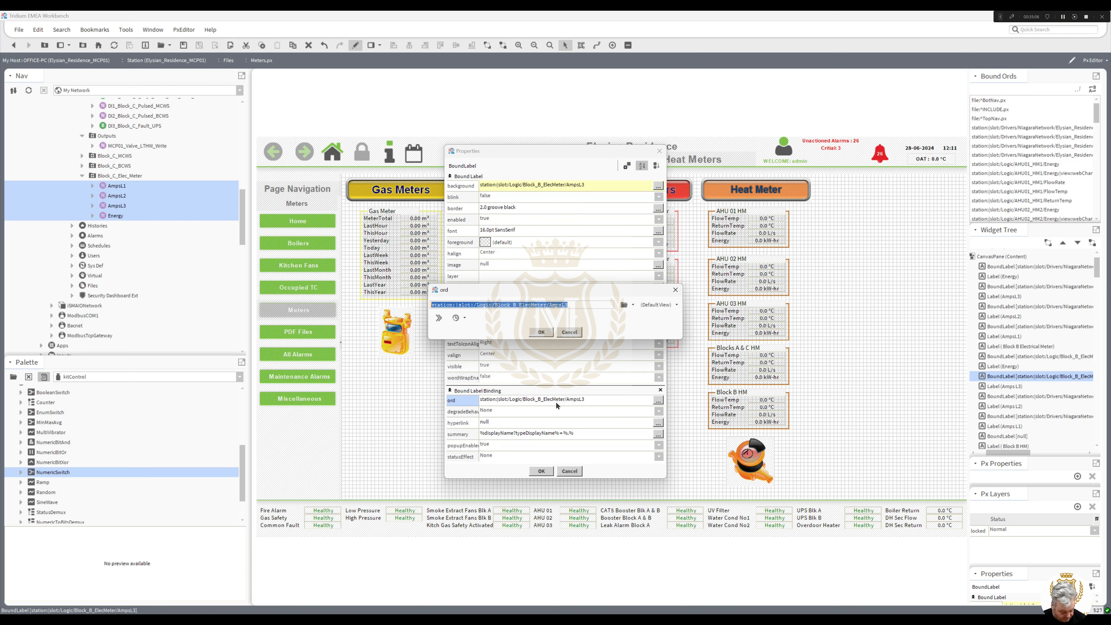
pyautogui.hotkey('ctrl', 'v')
pyautogui.click(543, 334)
pyautogui.click(541, 471)
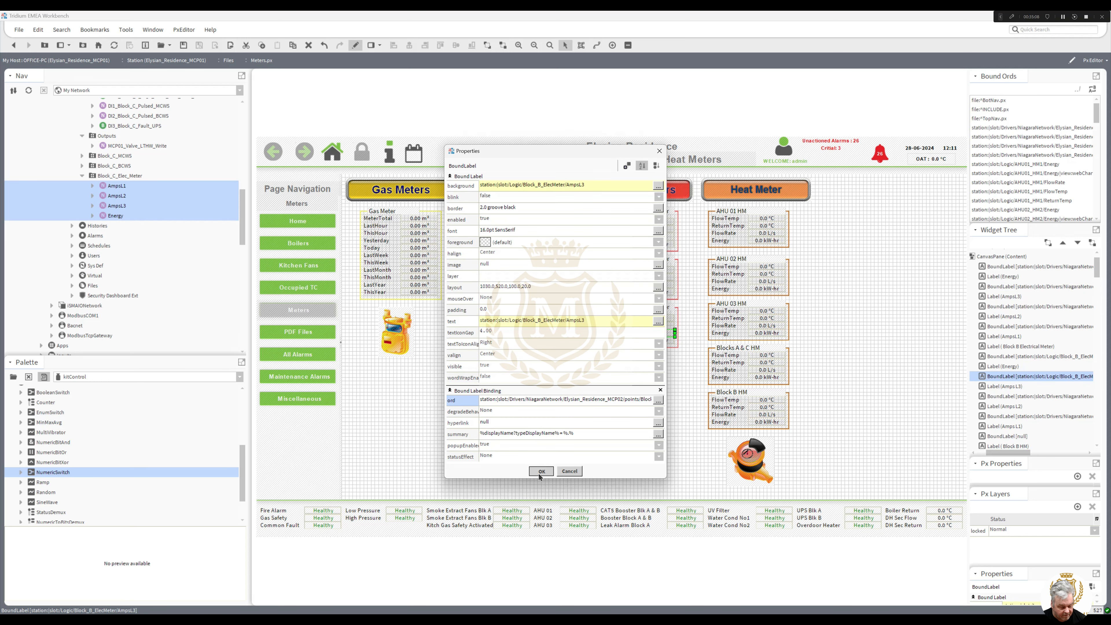
# Copy the new Energy bound label's ord into the Bound Label Binding of the duplicated meter group's Energy value.
pyautogui.doubleClick(539, 424)
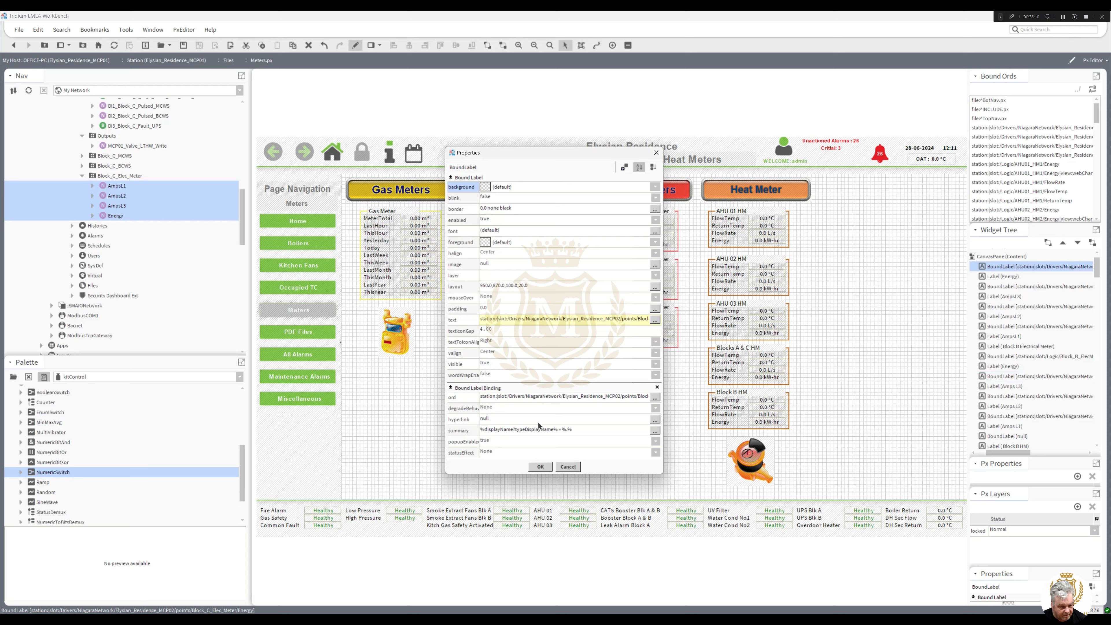
pyautogui.doubleClick(545, 400)
pyautogui.hotkey('ctrl', 'c')
pyautogui.click(543, 333)
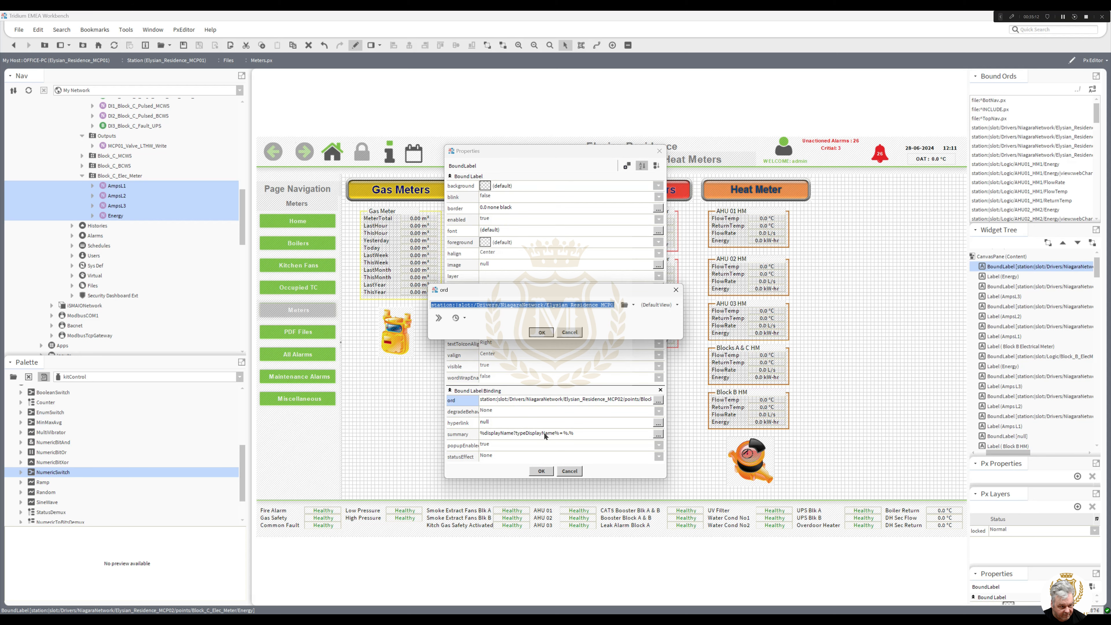
pyautogui.click(541, 471)
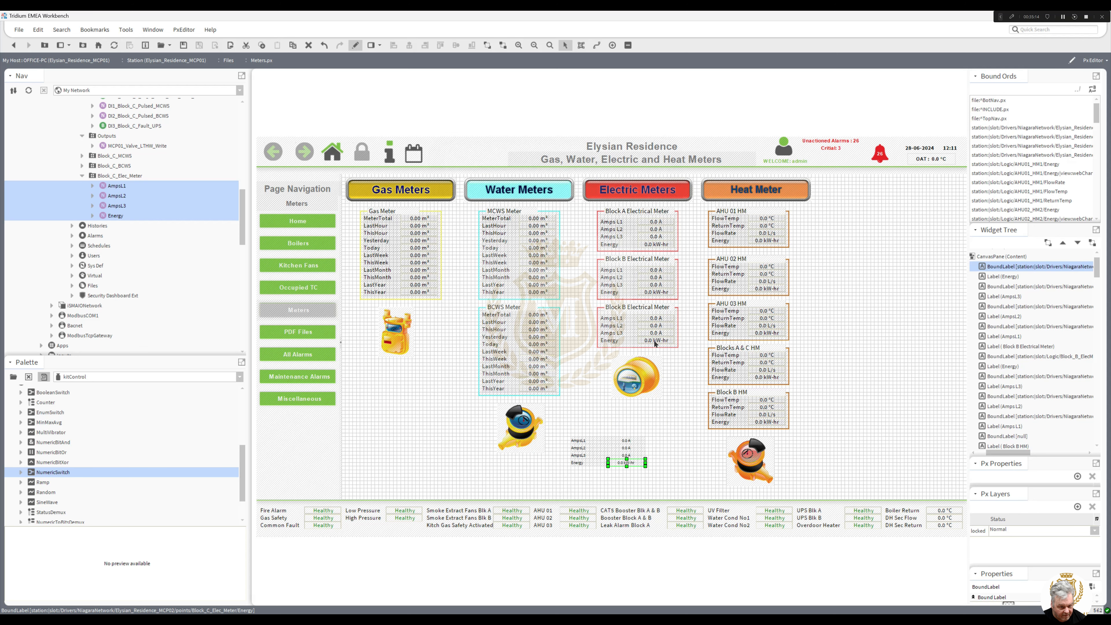
pyautogui.doubleClick(655, 344)
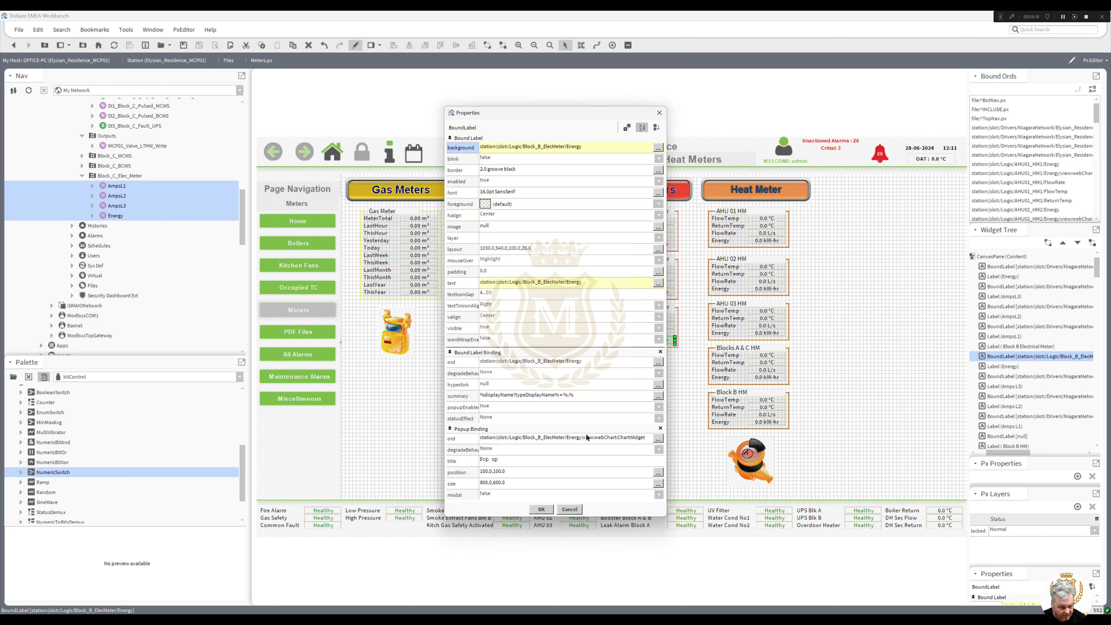
pyautogui.doubleClick(589, 365)
pyautogui.hotkey('ctrl', 'v')
pyautogui.click(541, 332)
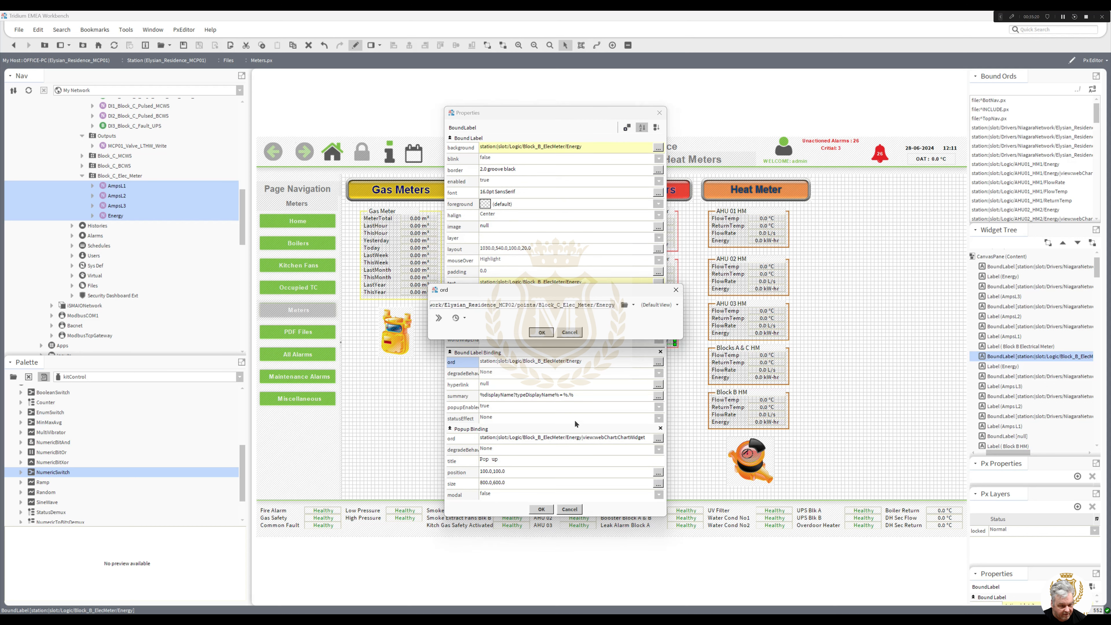
# Set the Energy value's Popup Binding ord to the Block_C_Elec_Meter Energy point and check which views are offered for it.
pyautogui.doubleClick(574, 439)
pyautogui.hotkey('ctrl', 'v')
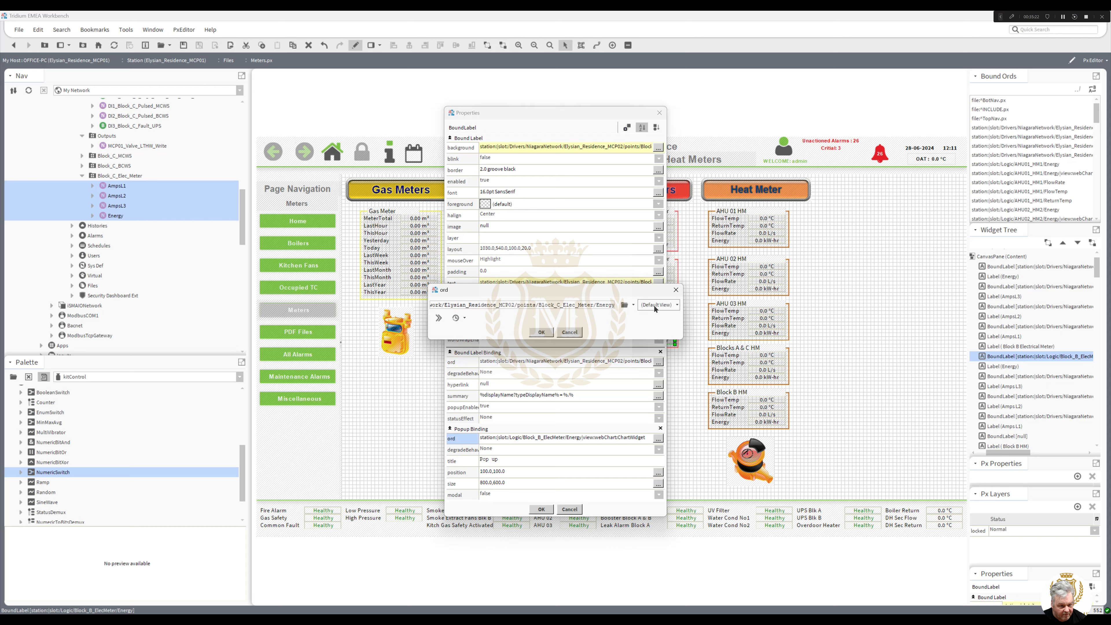
pyautogui.click(660, 305)
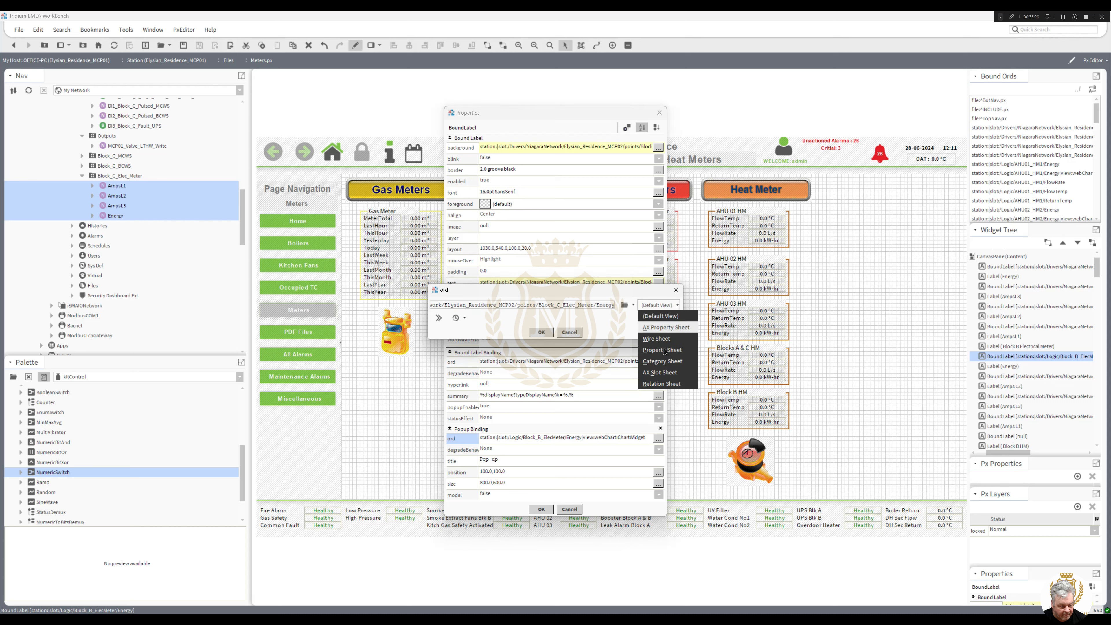
pyautogui.click(546, 336)
pyautogui.click(545, 335)
pyautogui.doubleClick(580, 439)
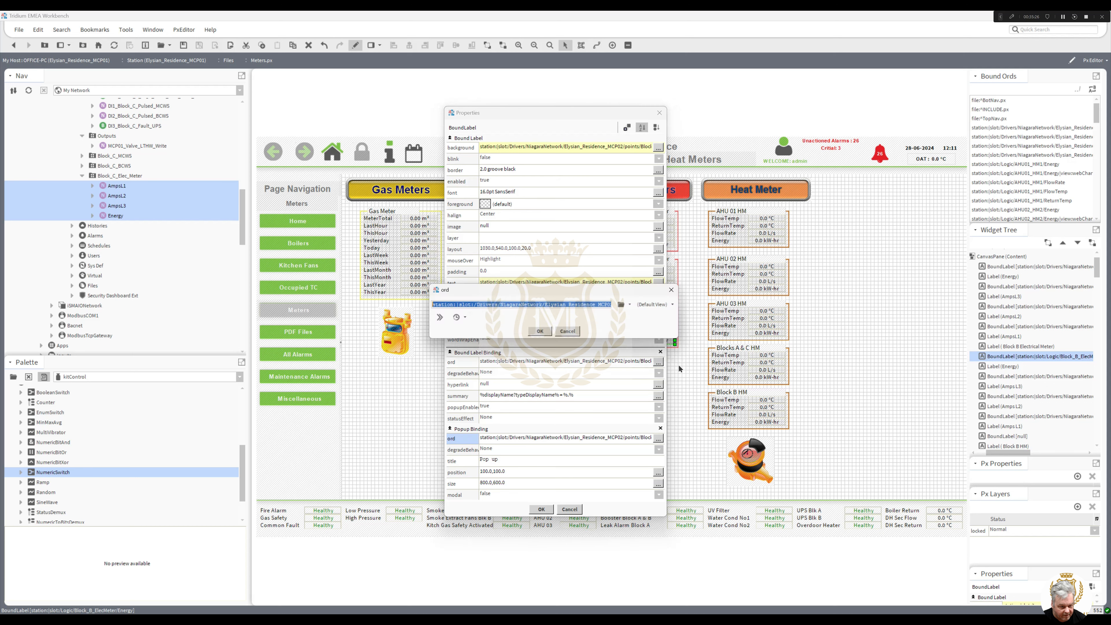
pyautogui.click(670, 306)
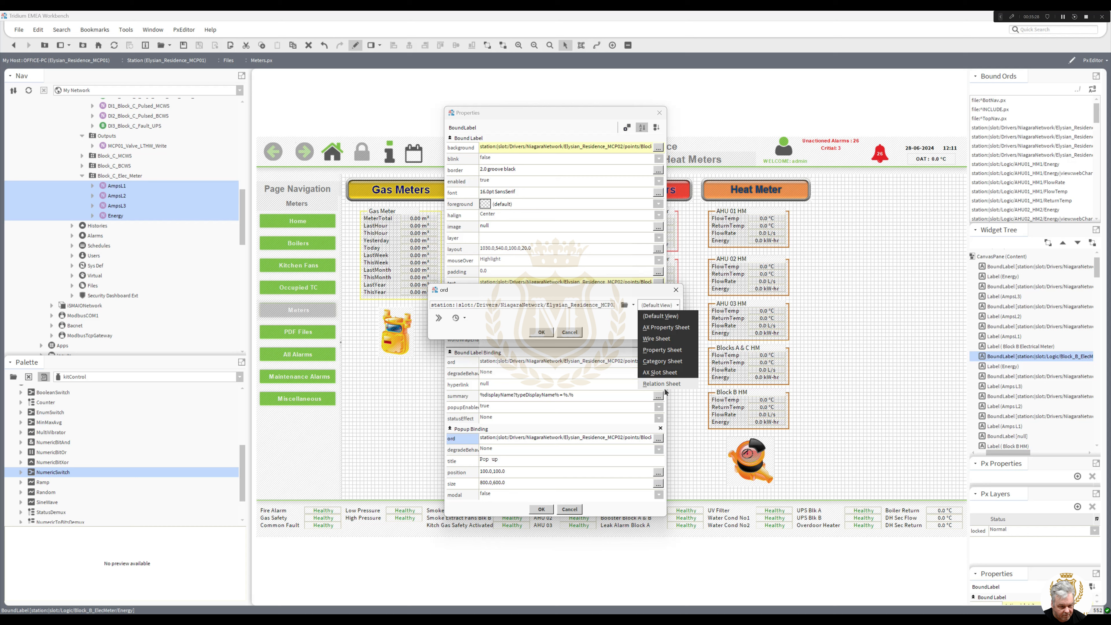
pyautogui.click(627, 334)
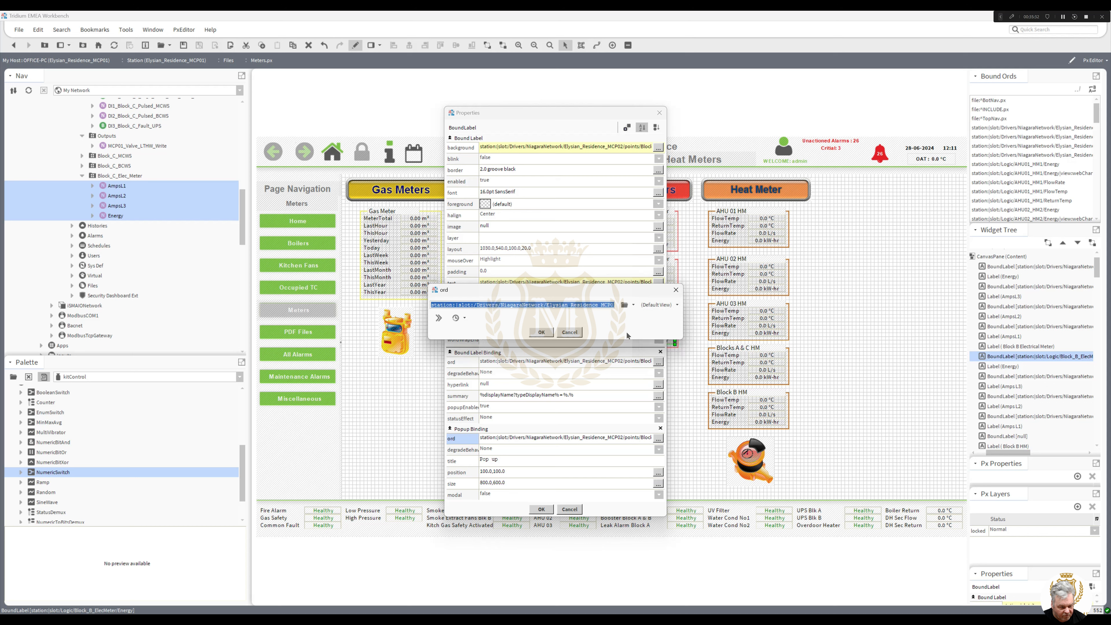
pyautogui.moveTo(578, 308); pyautogui.dragTo(627, 311)
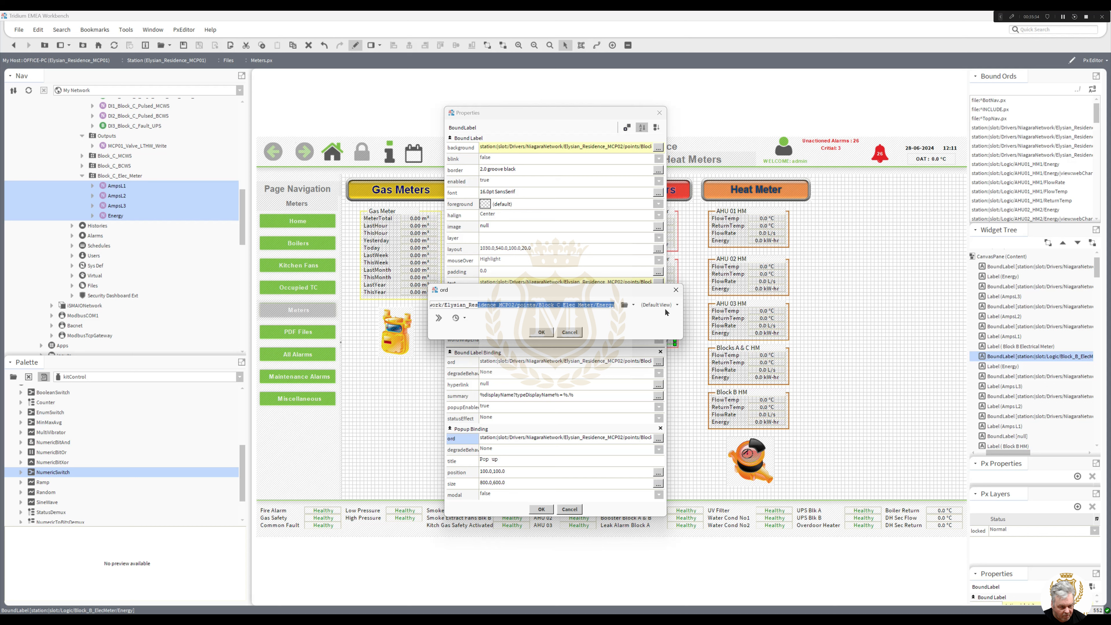
# Replace the Energy value's Popup Binding ord with the Elysian_Residence_MCP02 history Block_C_ElecMeter_Energy, using the default view, and apply the label properties.
pyautogui.click(634, 306)
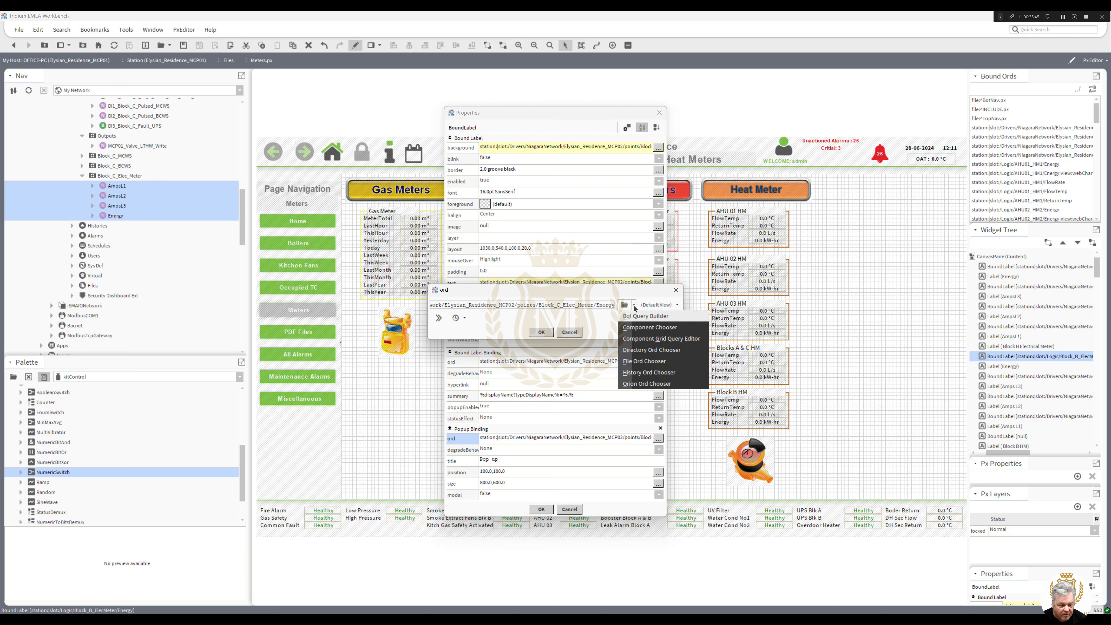
pyautogui.click(642, 375)
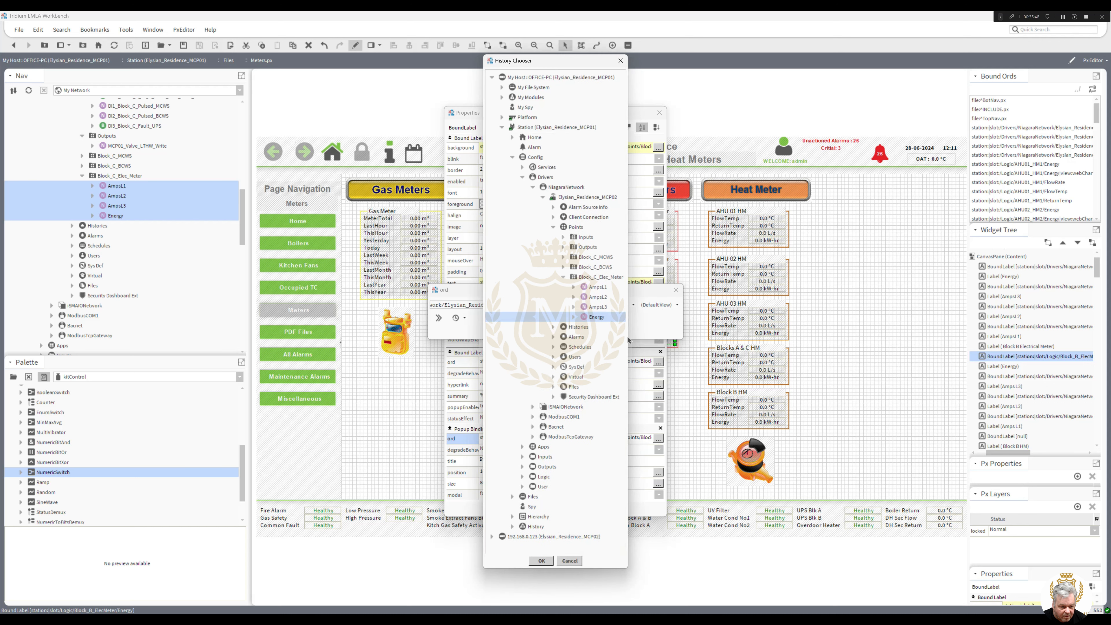
pyautogui.click(514, 528)
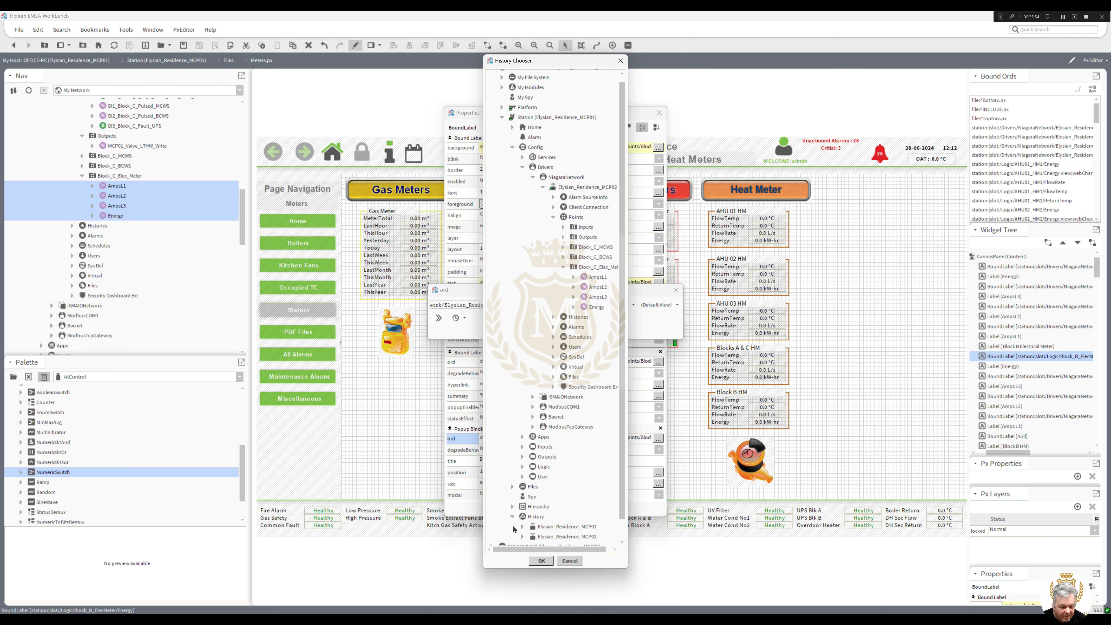
pyautogui.scroll(-1, 547, 517)
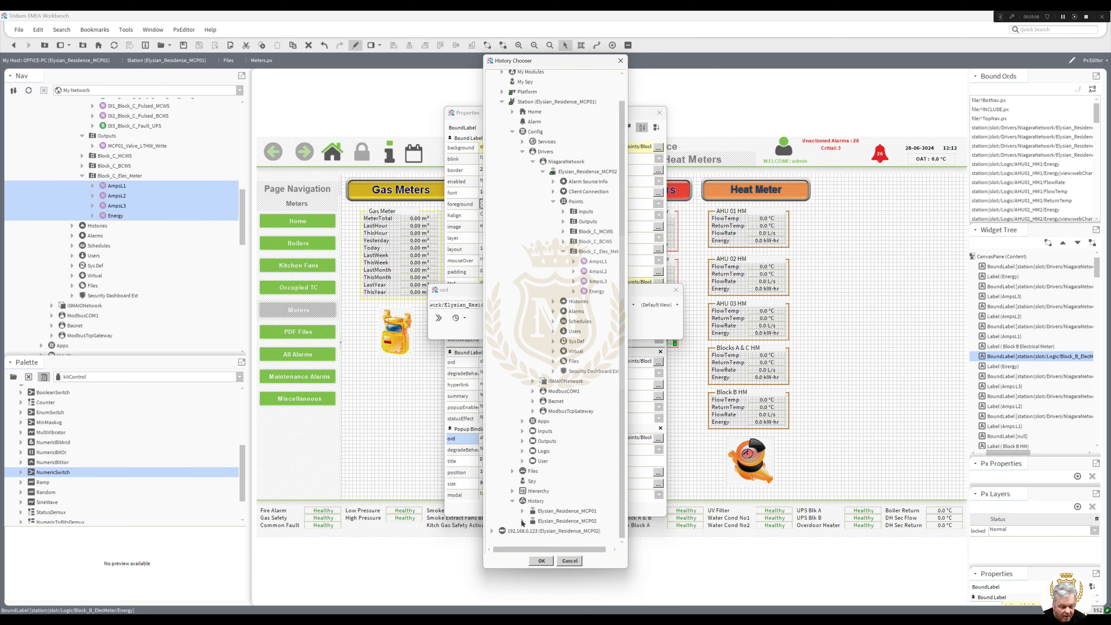
pyautogui.click(522, 522)
pyautogui.moveTo(628, 456); pyautogui.dragTo(687, 451)
pyautogui.moveTo(613, 62); pyautogui.dragTo(365, 53)
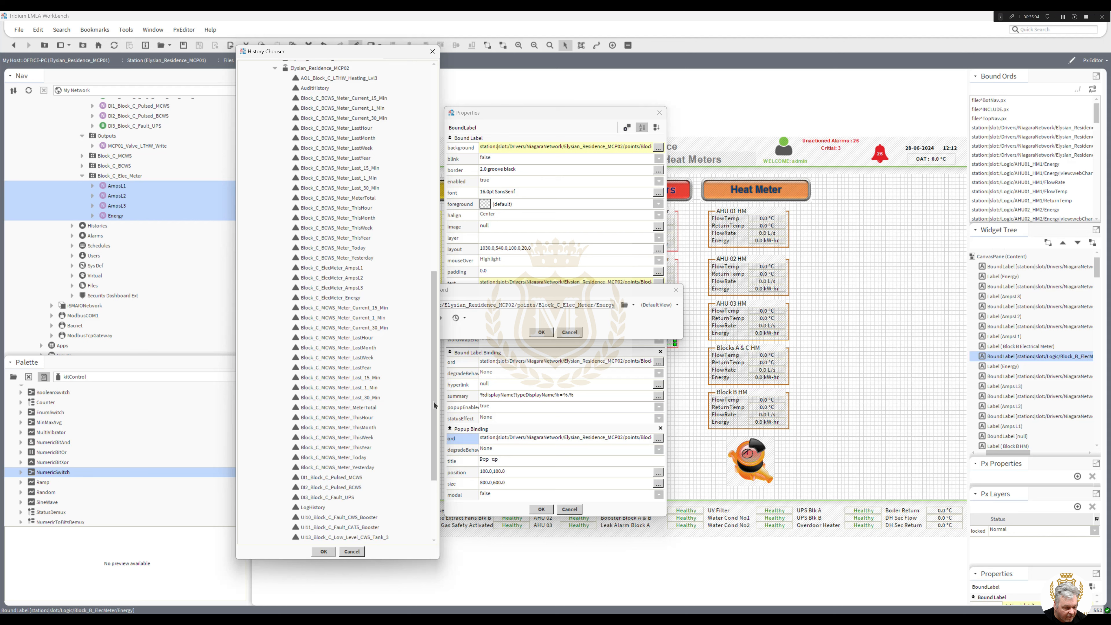
pyautogui.moveTo(434, 405)
pyautogui.mouseDown()
pyautogui.moveTo(438, 464)
pyautogui.moveTo(434, 401)
pyautogui.mouseUp()
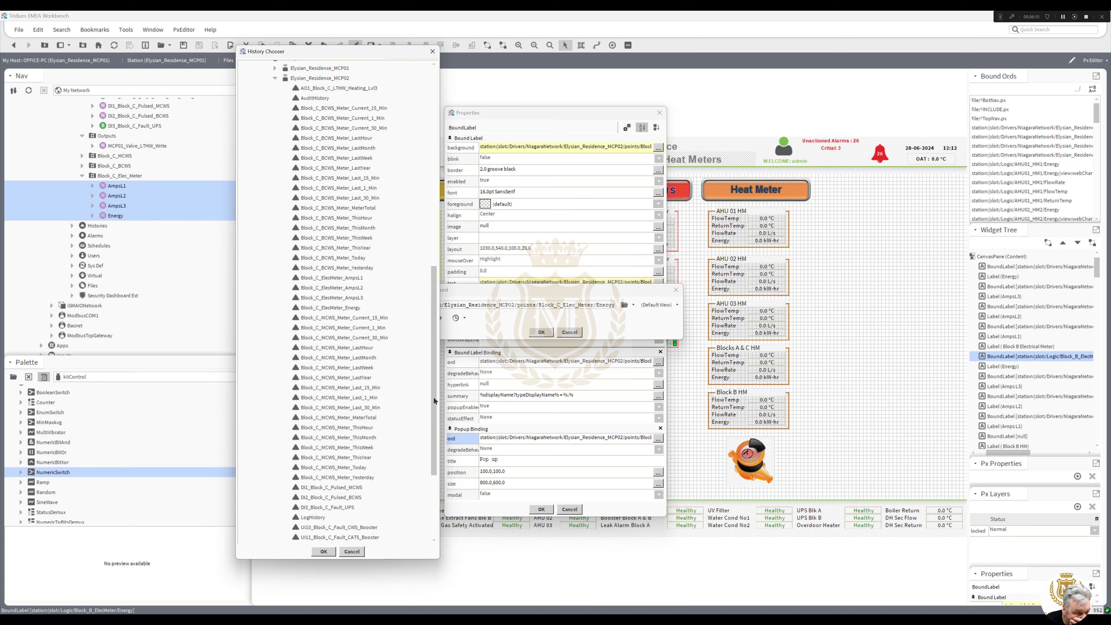
pyautogui.doubleClick(345, 311)
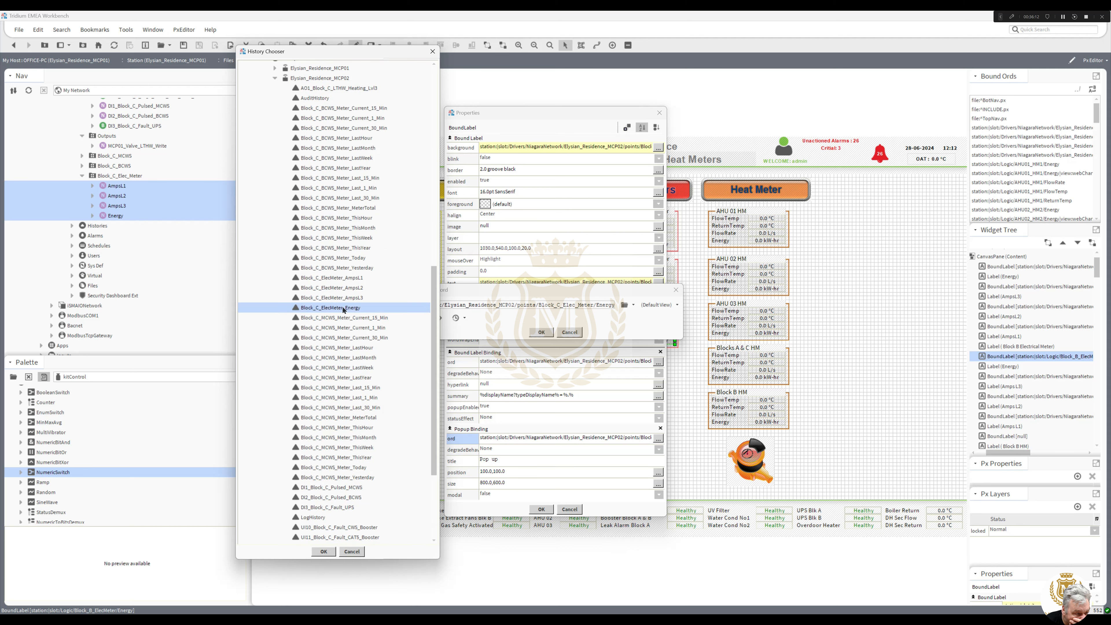
pyautogui.click(659, 305)
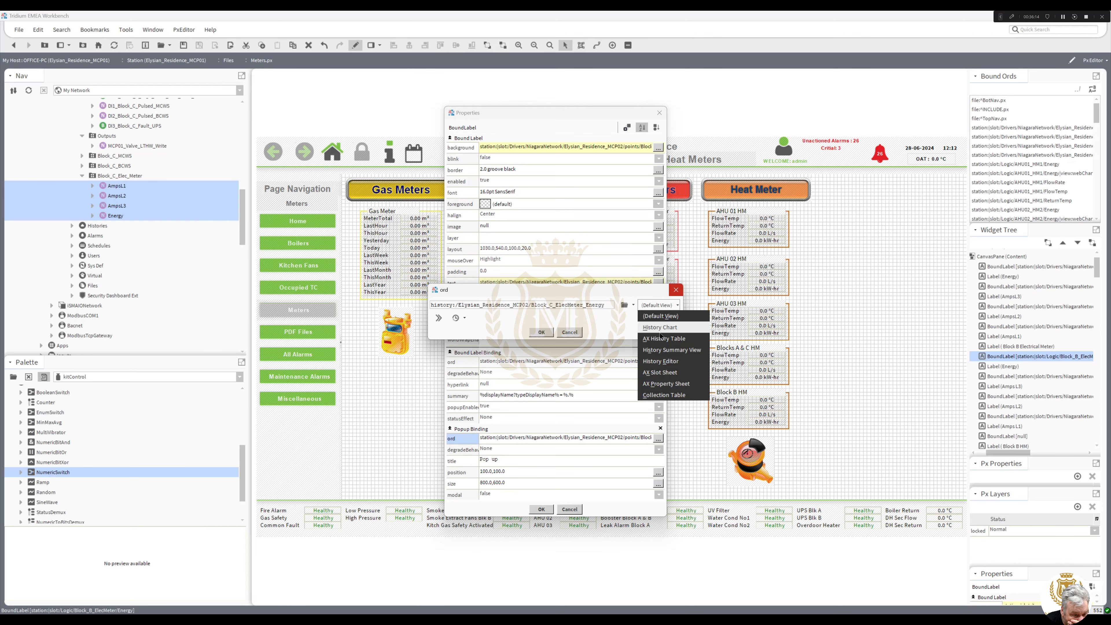
pyautogui.click(547, 332)
pyautogui.click(547, 333)
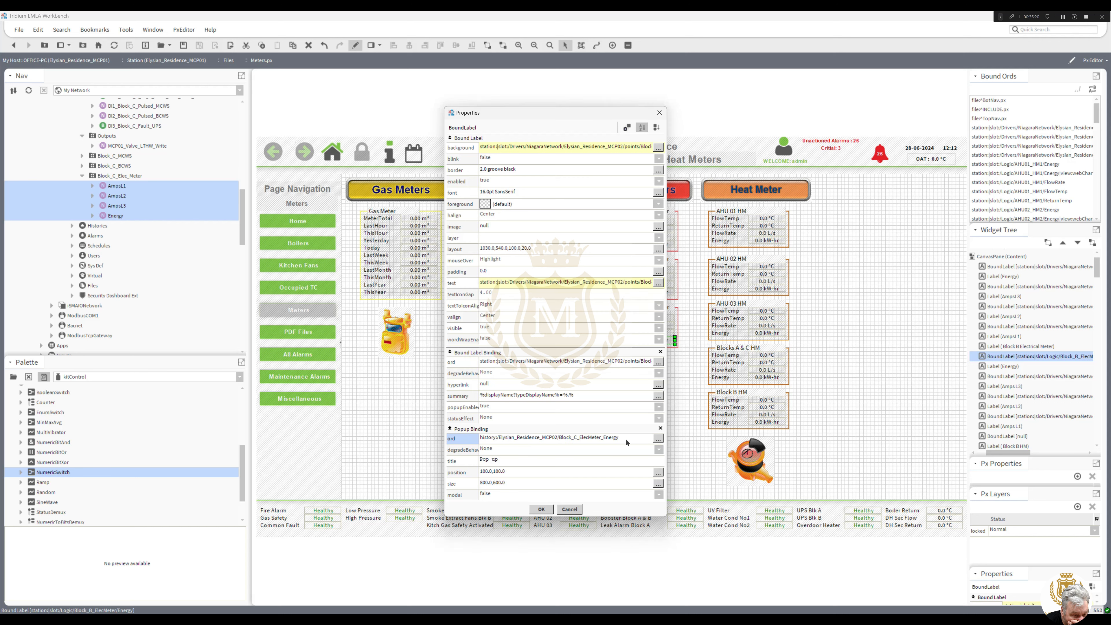
pyautogui.click(542, 509)
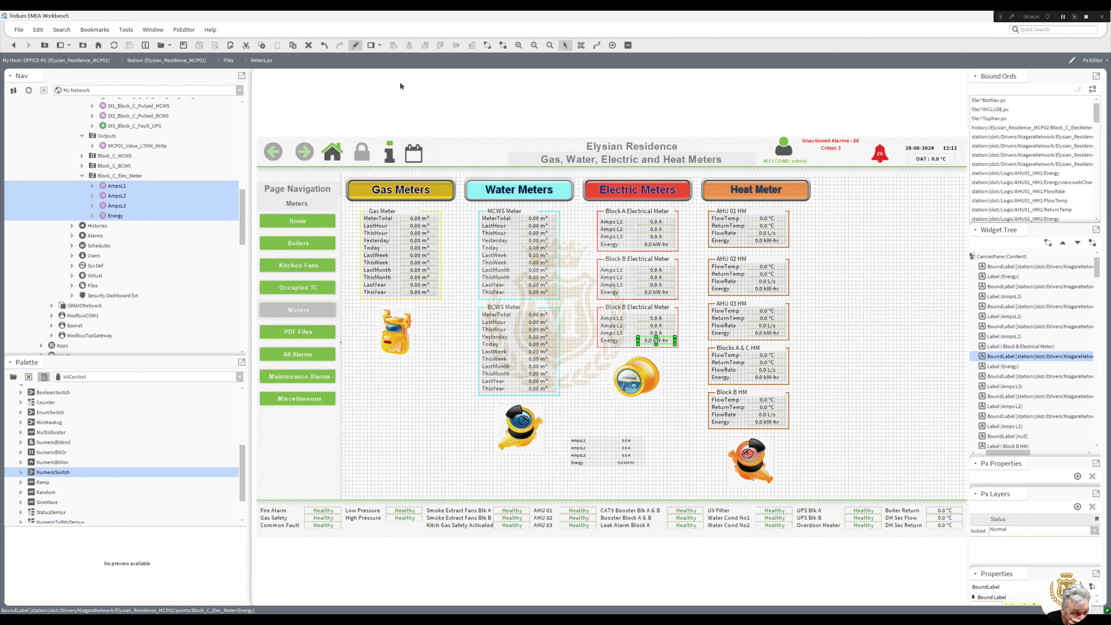
# Switch the Meters graphic to viewing mode and test the new energy history popup from the lowest electrical meter's Energy value.
pyautogui.click(355, 46)
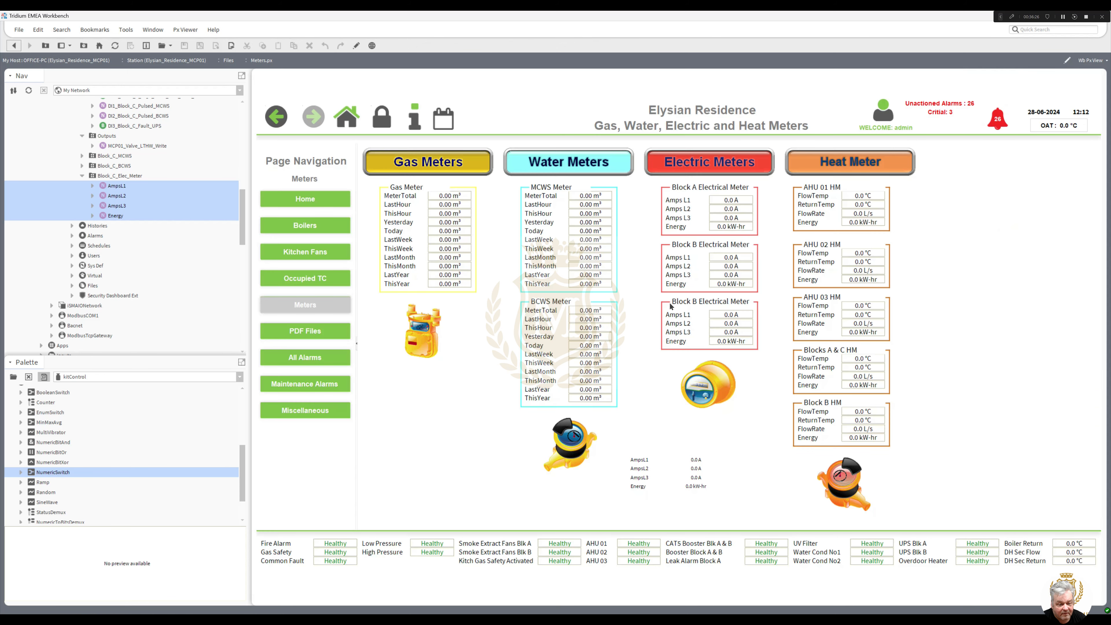
pyautogui.click(728, 342)
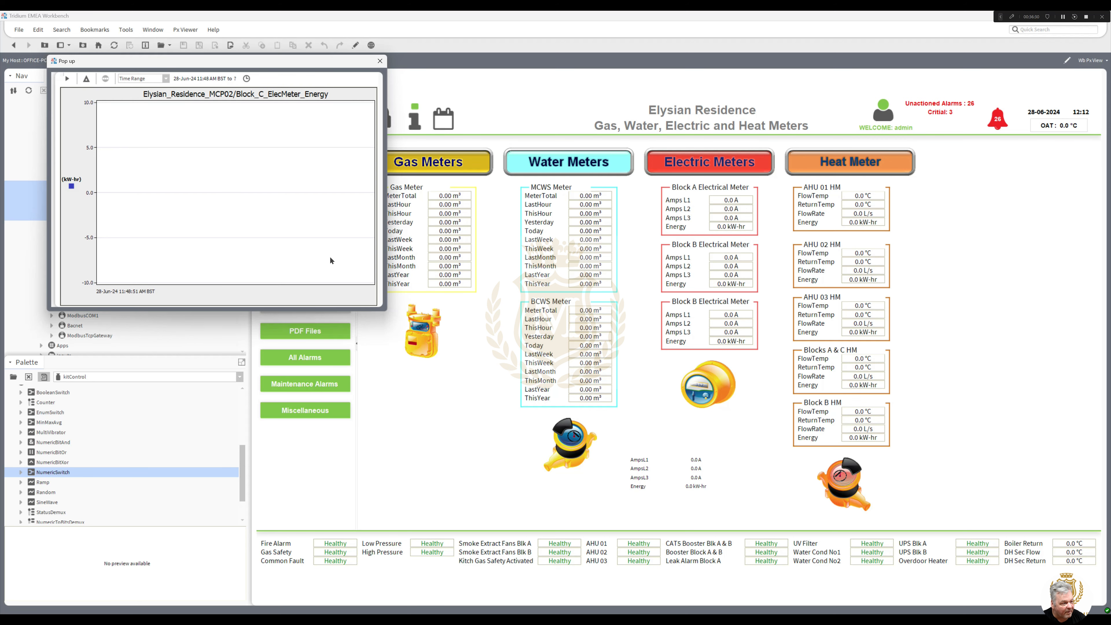
pyautogui.moveTo(330, 257)
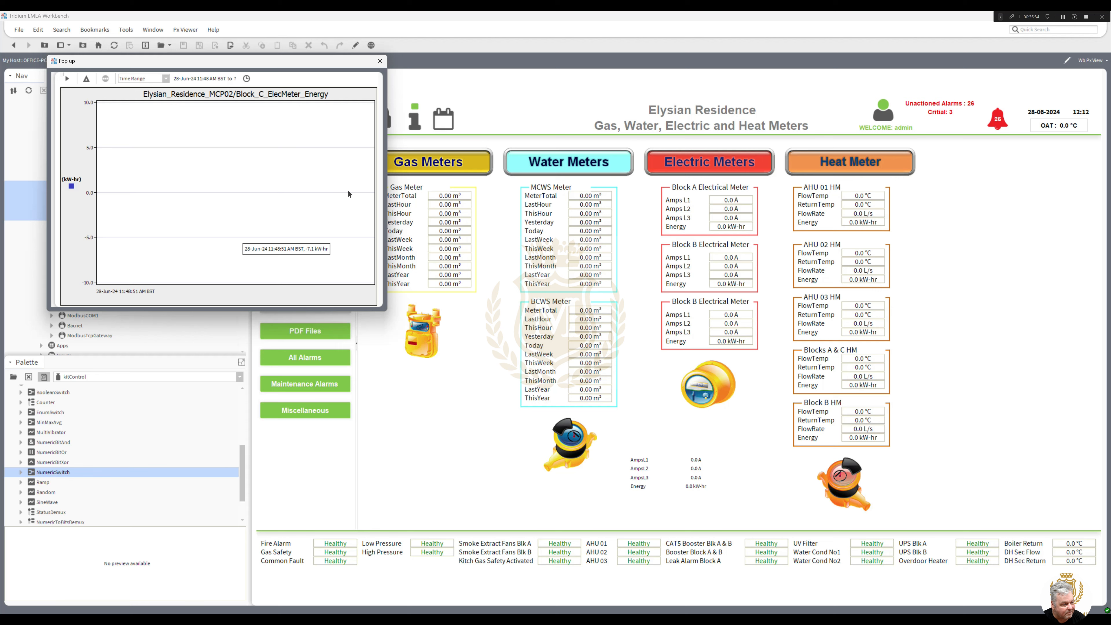
pyautogui.click(381, 64)
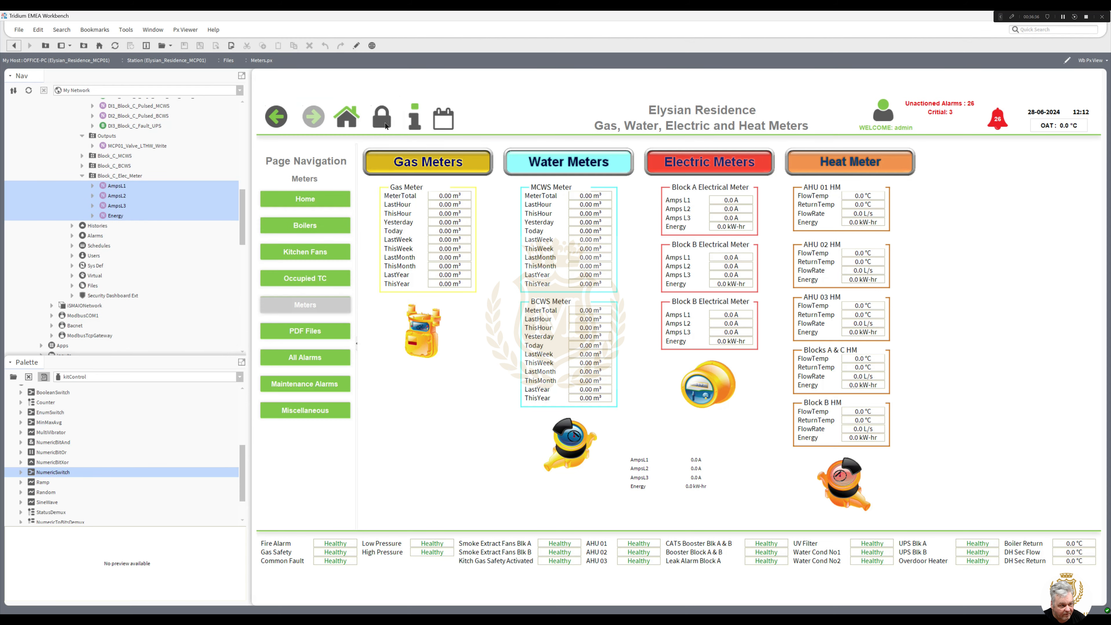
# Return to edit mode and delete the leftover AmpsL1, AmpsL2, AmpsL3 and Energy labels below the meter columns.
pyautogui.click(356, 45)
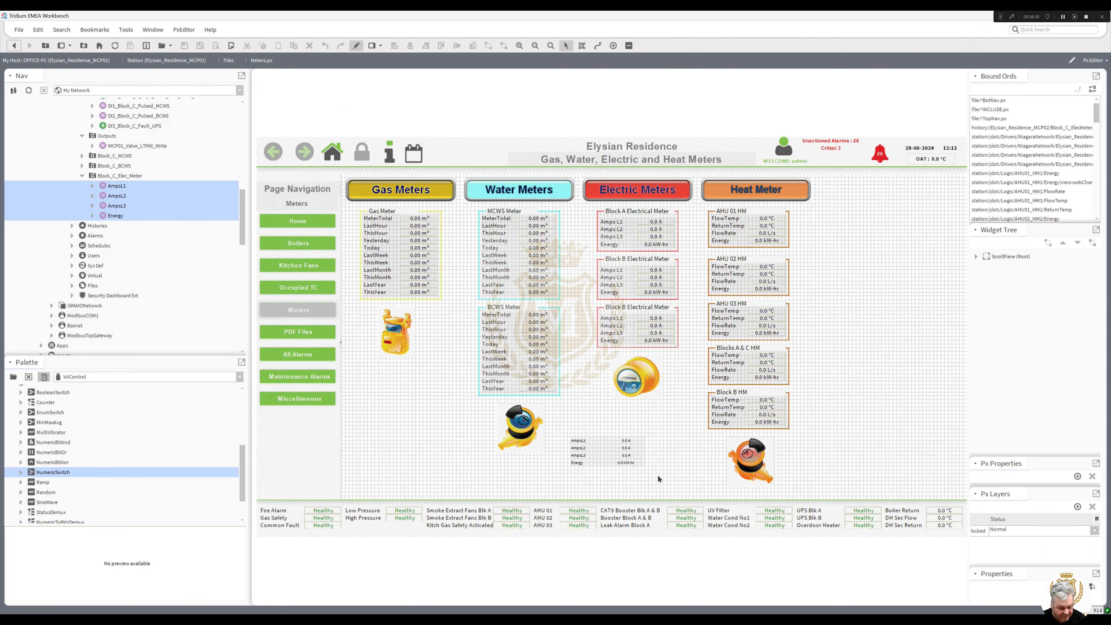
pyautogui.moveTo(659, 479); pyautogui.dragTo(524, 426)
pyautogui.press('Delete')
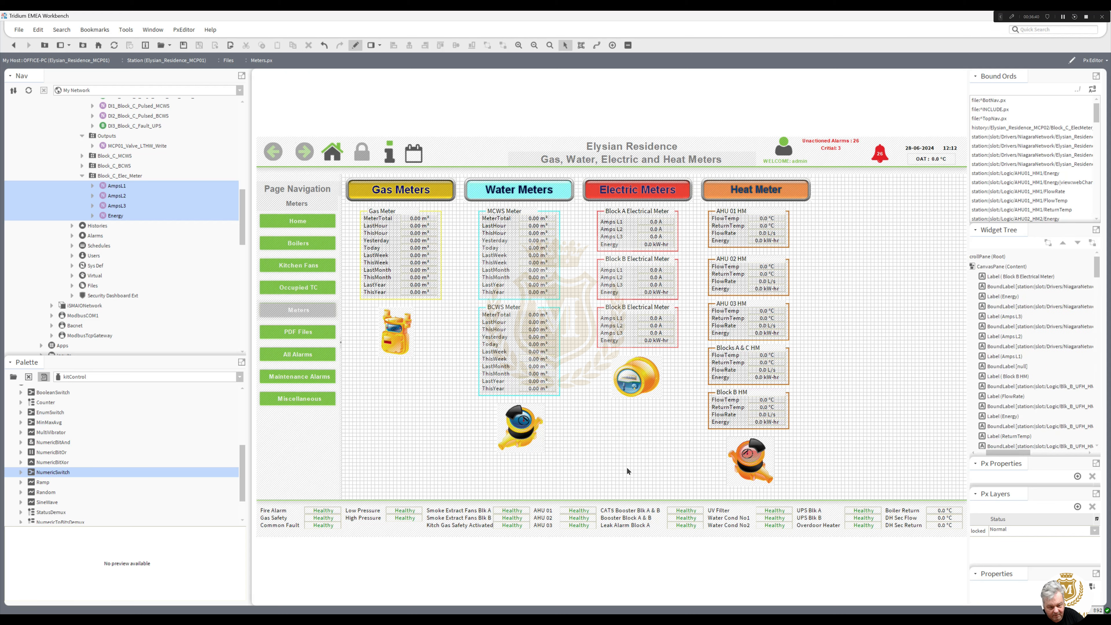
pyautogui.click(631, 434)
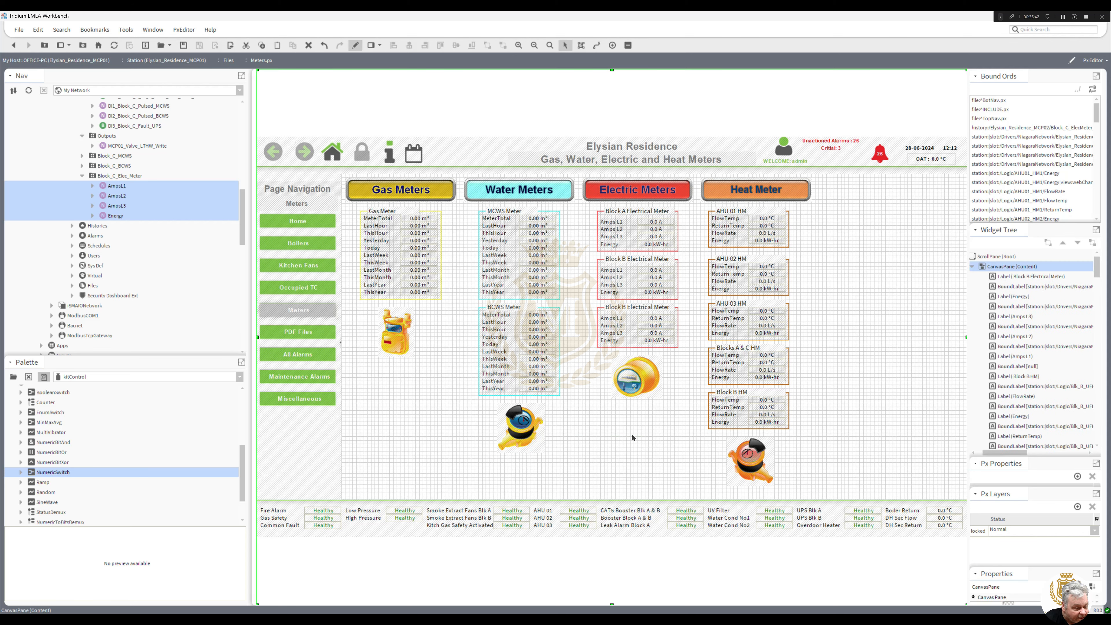
# Move the water meter icon beneath the gas meter icon and place a duplicate of the BCWS Meter group directly below the original.
pyautogui.moveTo(533, 443); pyautogui.dragTo(416, 416)
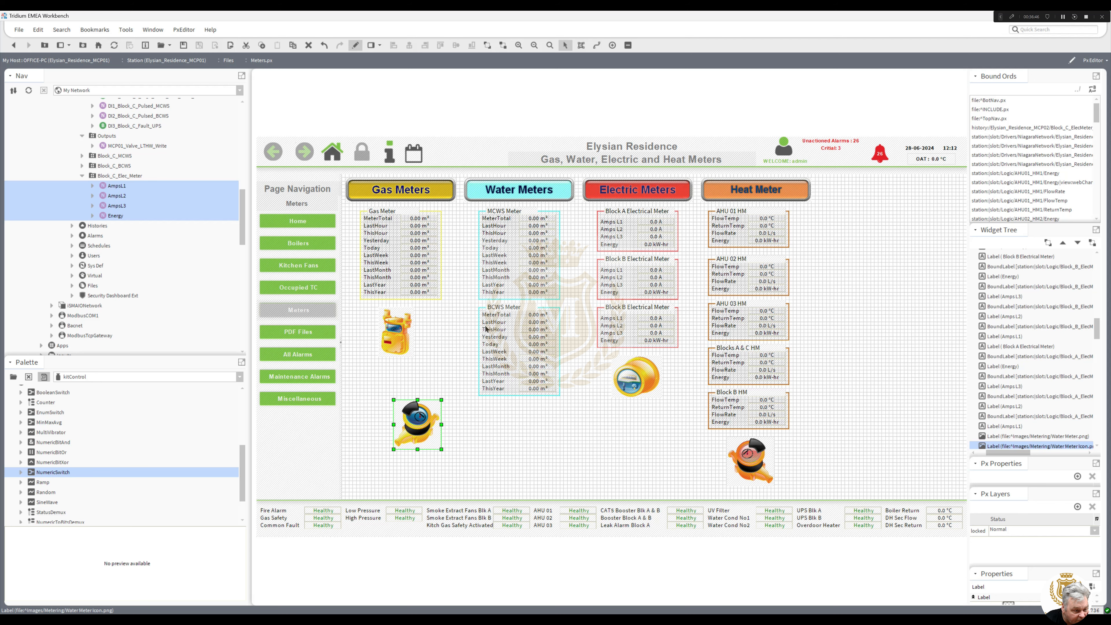
pyautogui.moveTo(569, 411); pyautogui.dragTo(471, 292)
pyautogui.rightClick(502, 310)
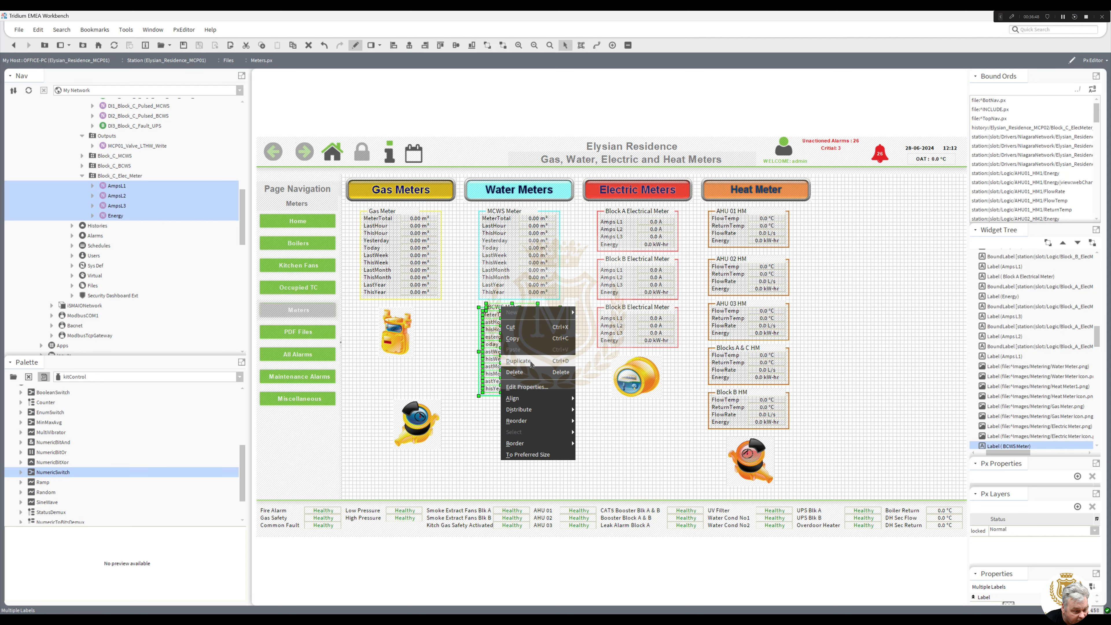
pyautogui.click(509, 315)
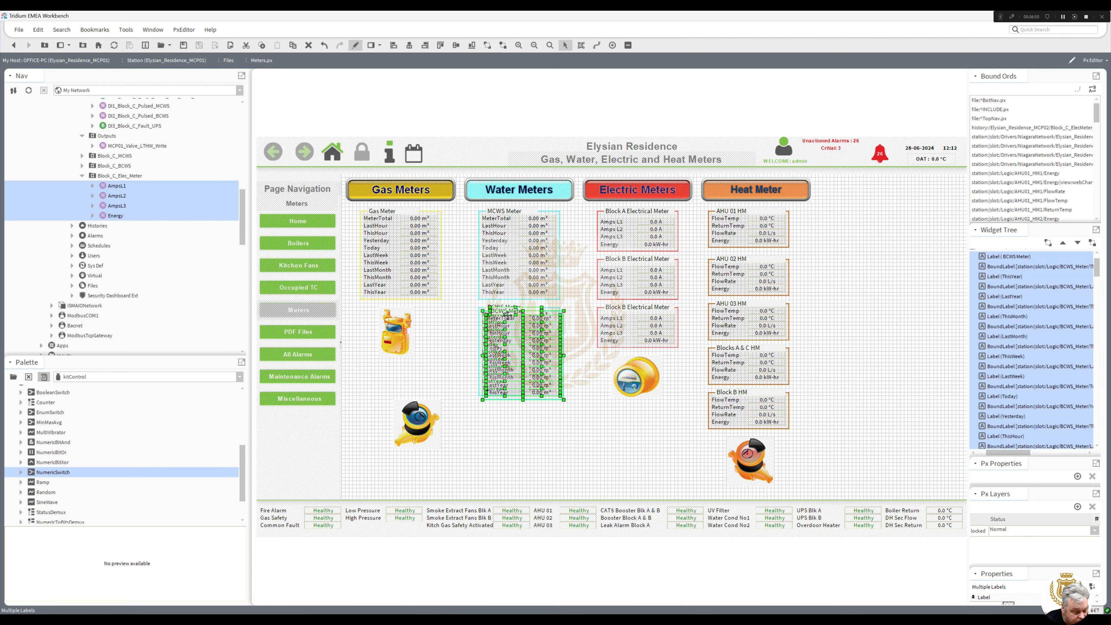
pyautogui.moveTo(510, 317); pyautogui.dragTo(509, 409)
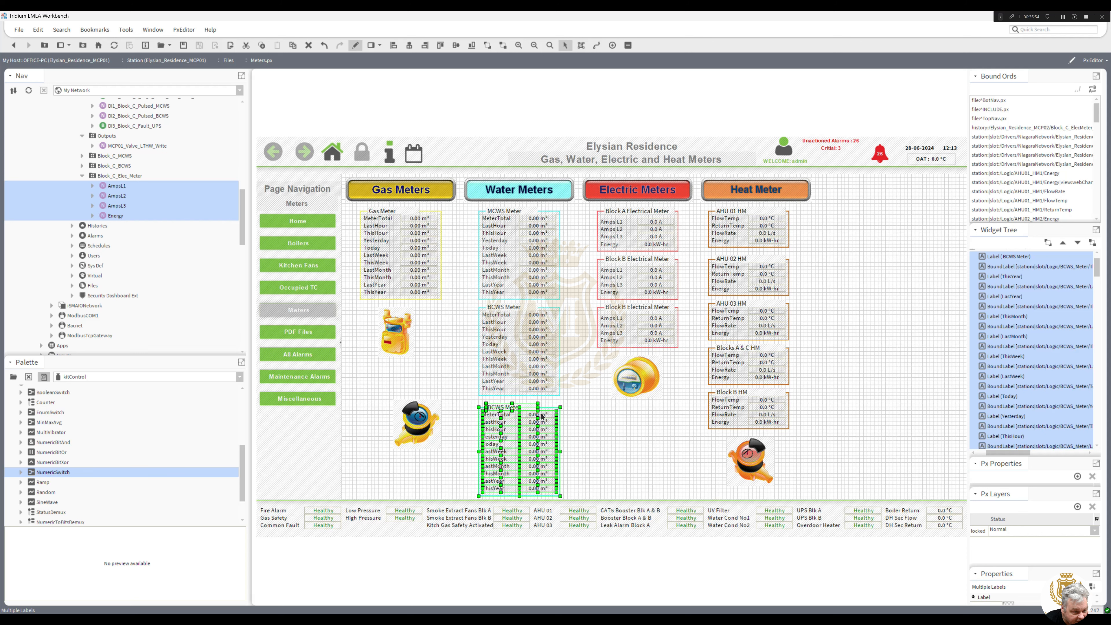
pyautogui.moveTo(516, 406); pyautogui.dragTo(516, 401)
pyautogui.click(586, 428)
# Set the duplicated group's title to BCWS Meter Block C and widen the title label to fit.
pyautogui.doubleClick(505, 406)
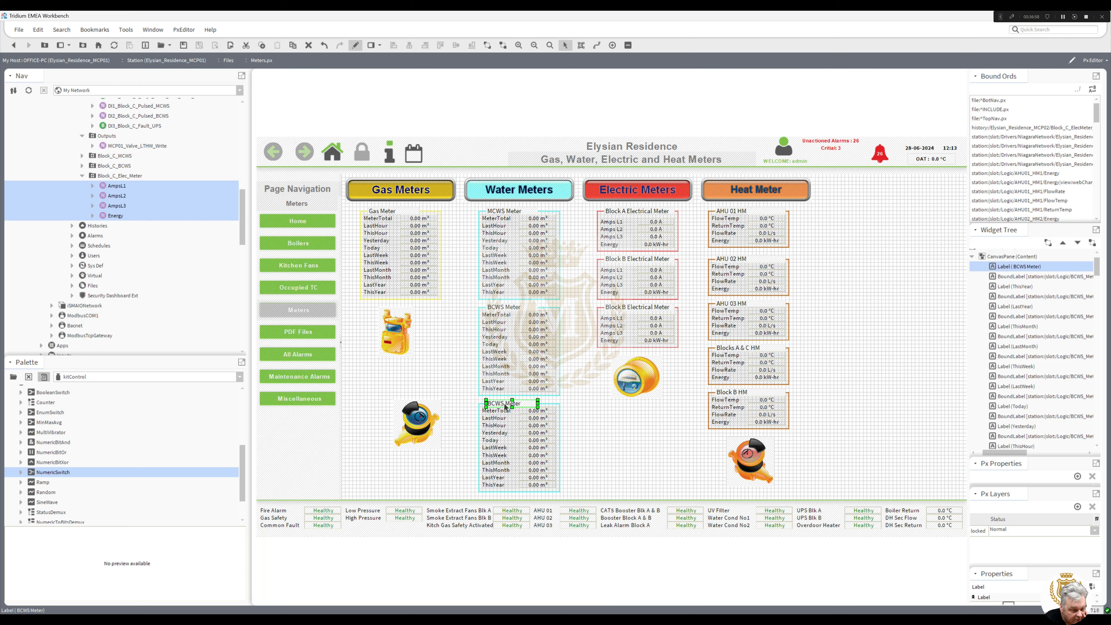
pyautogui.click(525, 343)
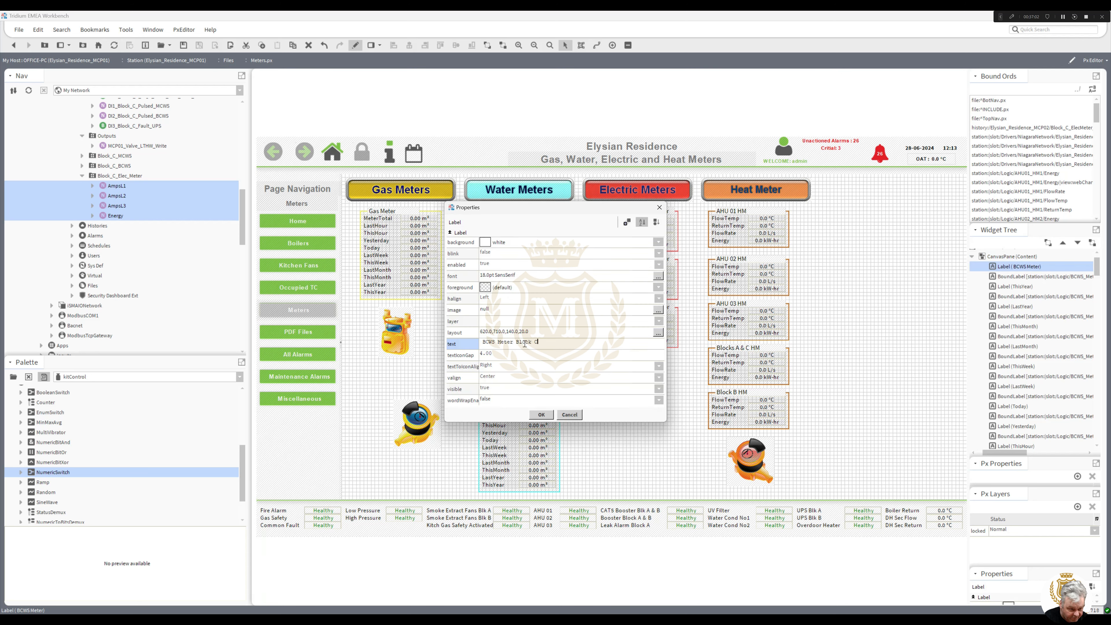
pyautogui.write('Block C')
pyautogui.click(541, 414)
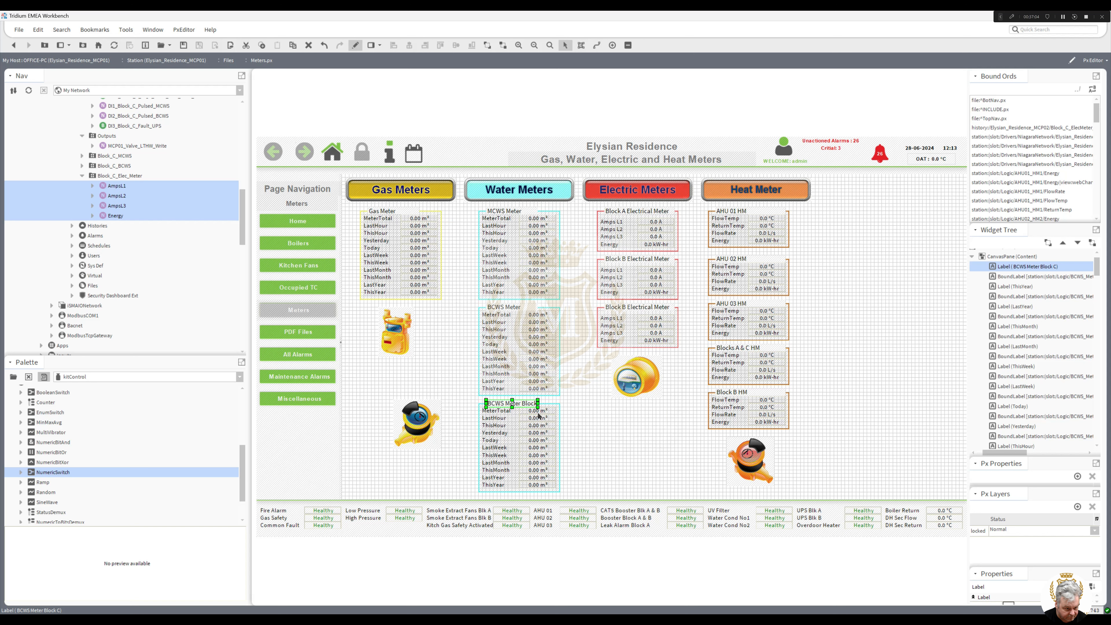
pyautogui.moveTo(551, 403); pyautogui.dragTo(554, 406)
# Widen the original MCWS Meter and BCWS Meter title labels together to about 180.
pyautogui.click(533, 313)
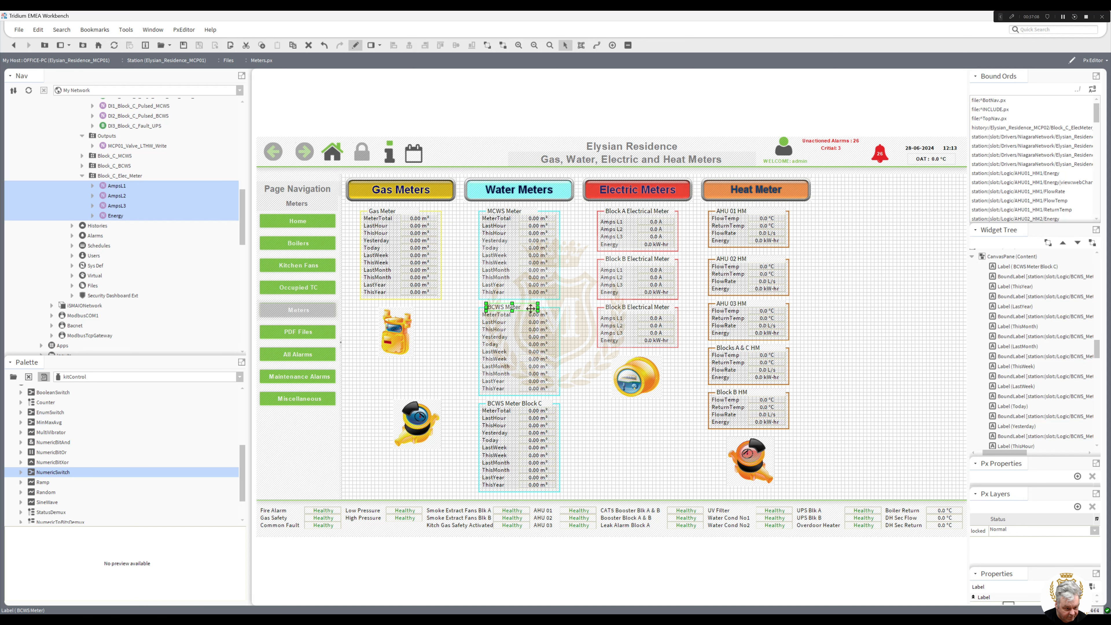
pyautogui.keyDown('ctrl'); pyautogui.click(527, 213); pyautogui.keyUp('ctrl')
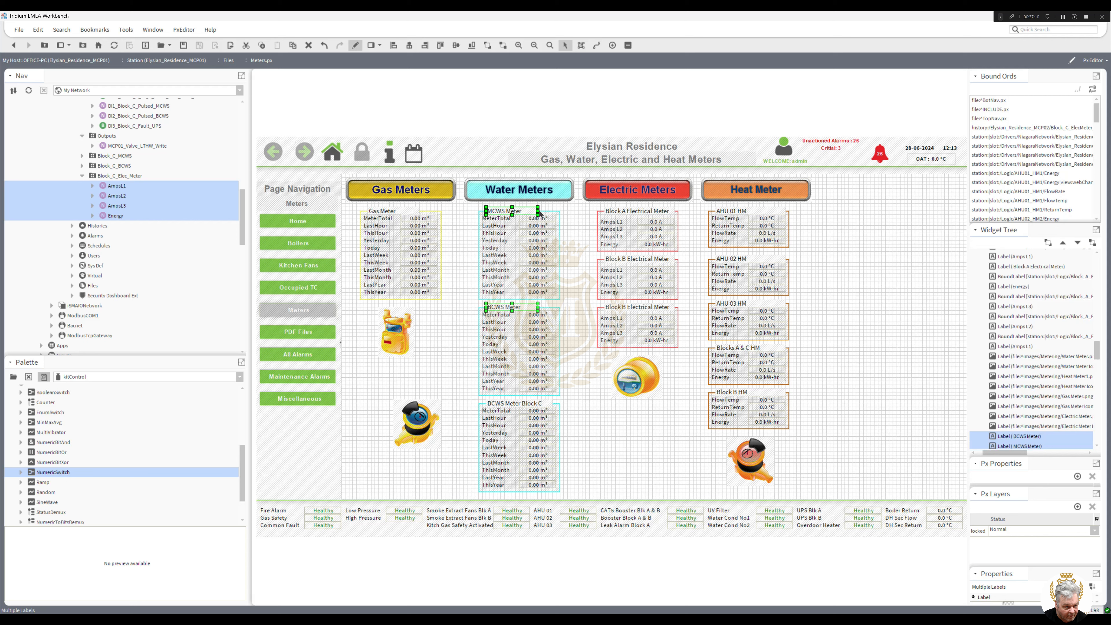
pyautogui.moveTo(539, 211); pyautogui.dragTo(552, 211)
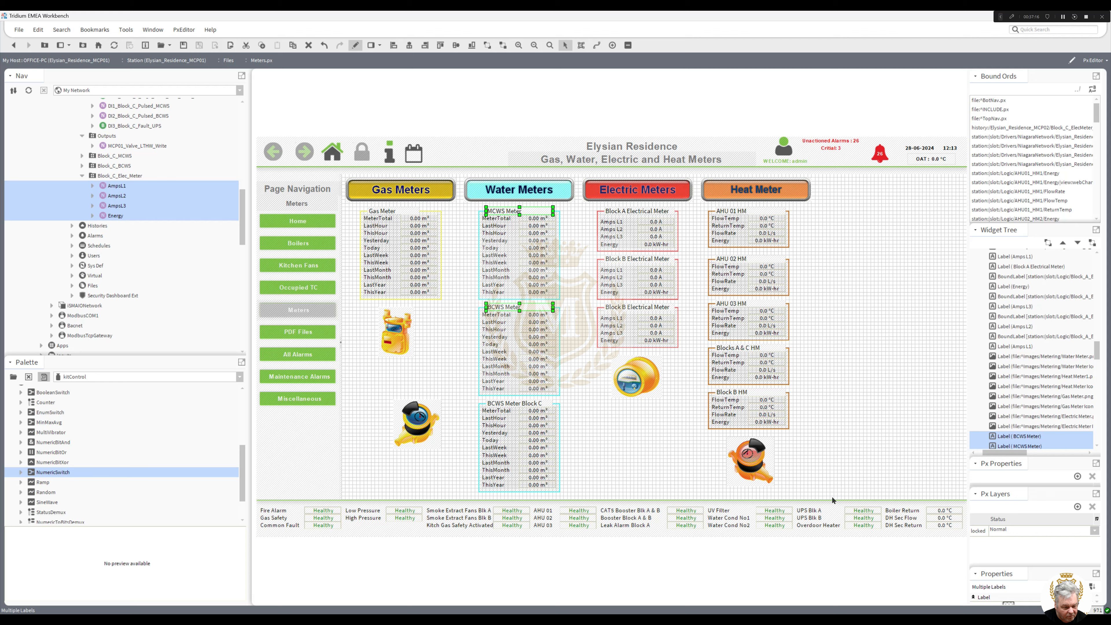
# Shift the Electric Meters and Heat Meter columns one column over and fill the gap with a duplicate of the Water Meters column.
pyautogui.moveTo(832, 496); pyautogui.dragTo(739, 190)
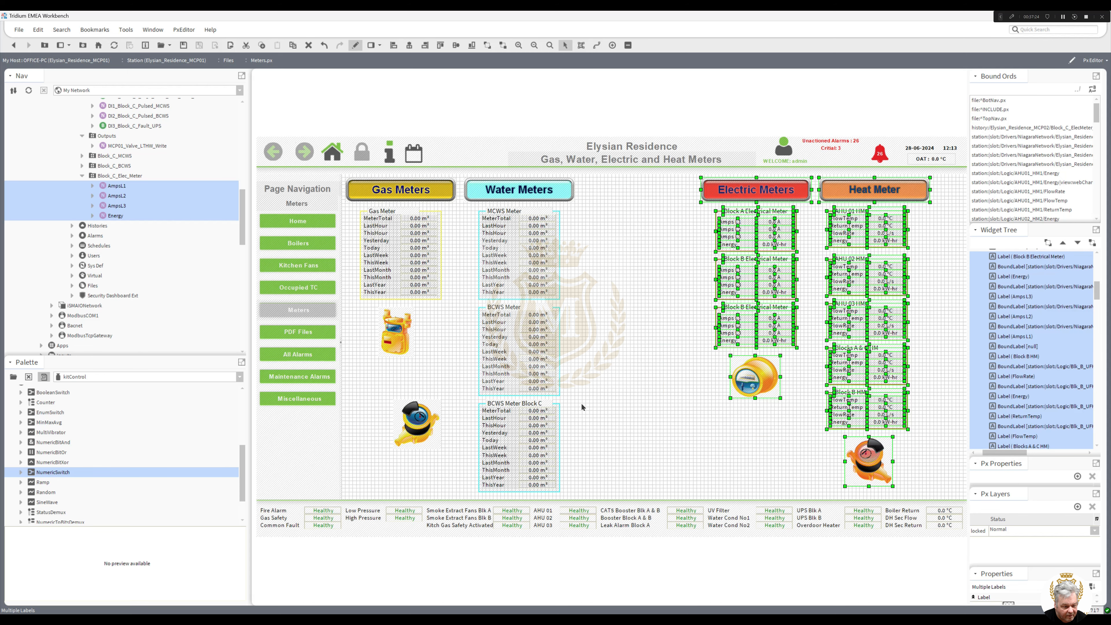
pyautogui.moveTo(582, 407); pyautogui.dragTo(629, 192)
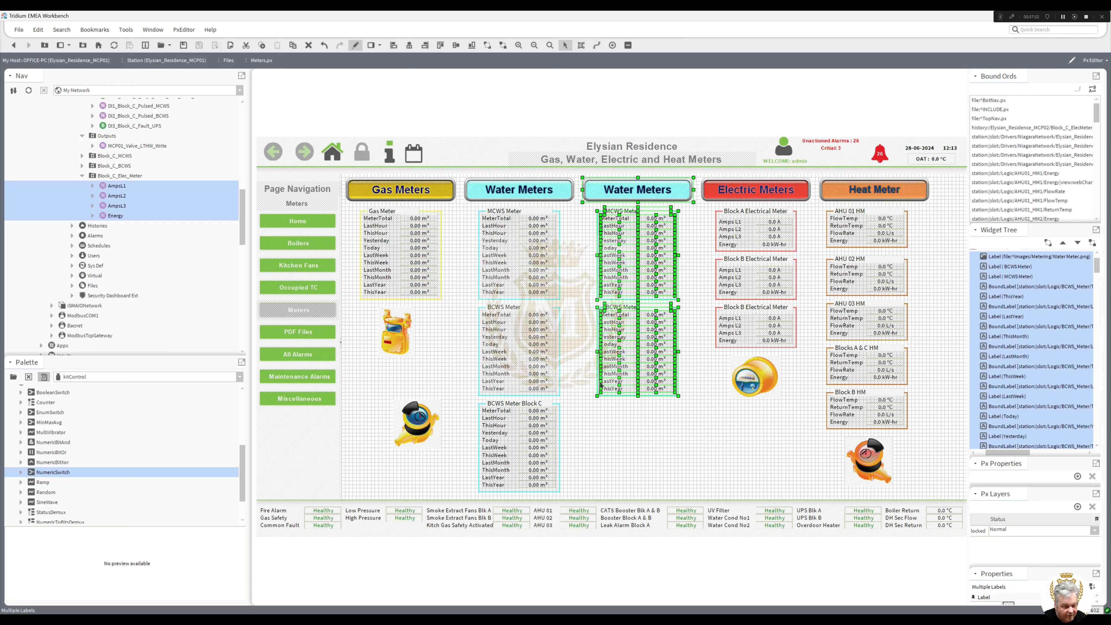
# Delete the BCWS Meter Block C group and move the water meter icon back beneath the first Water Meters column.
pyautogui.moveTo(574, 393); pyautogui.dragTo(453, 516)
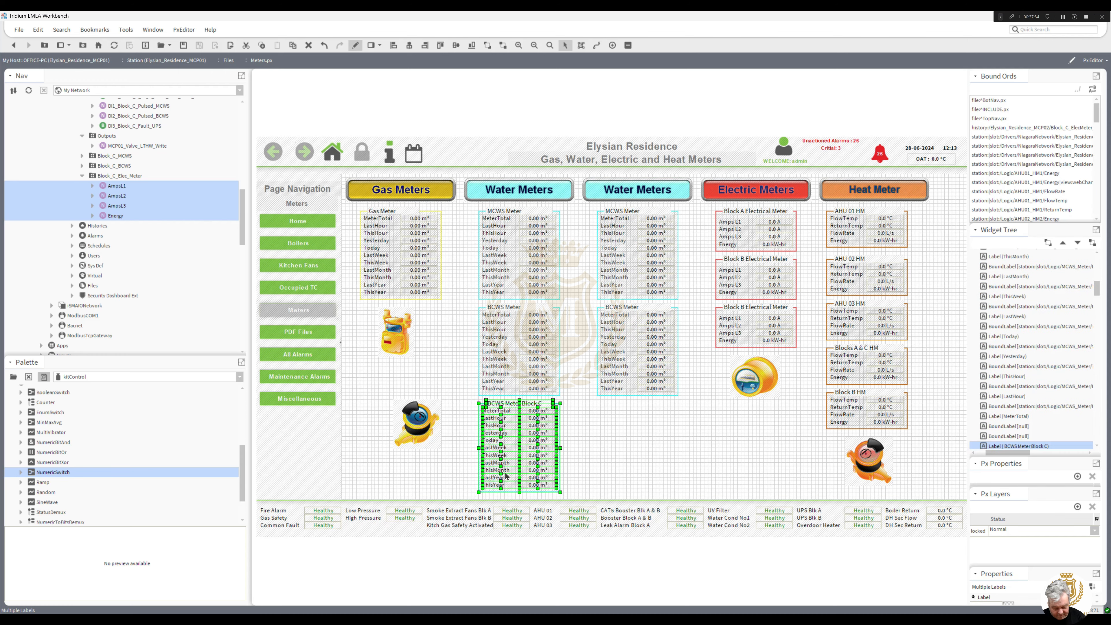
pyautogui.press('Delete')
pyautogui.moveTo(420, 427); pyautogui.dragTo(518, 432)
# Duplicate the water meter icon and place the copy beneath the second Water Meters column.
pyautogui.rightClick(518, 433)
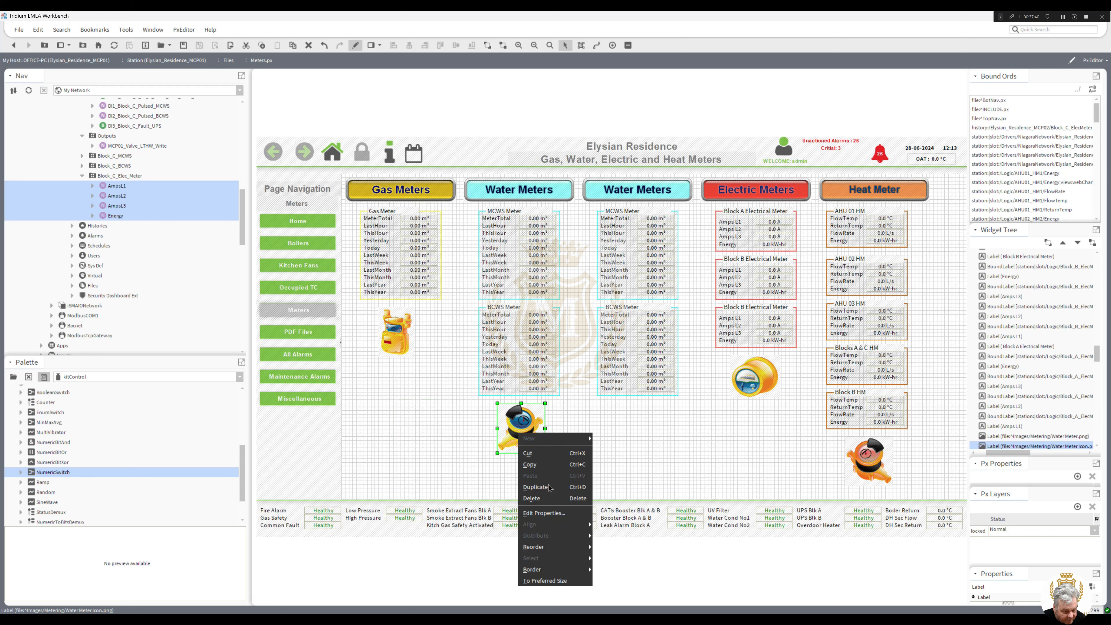
pyautogui.click(536, 486)
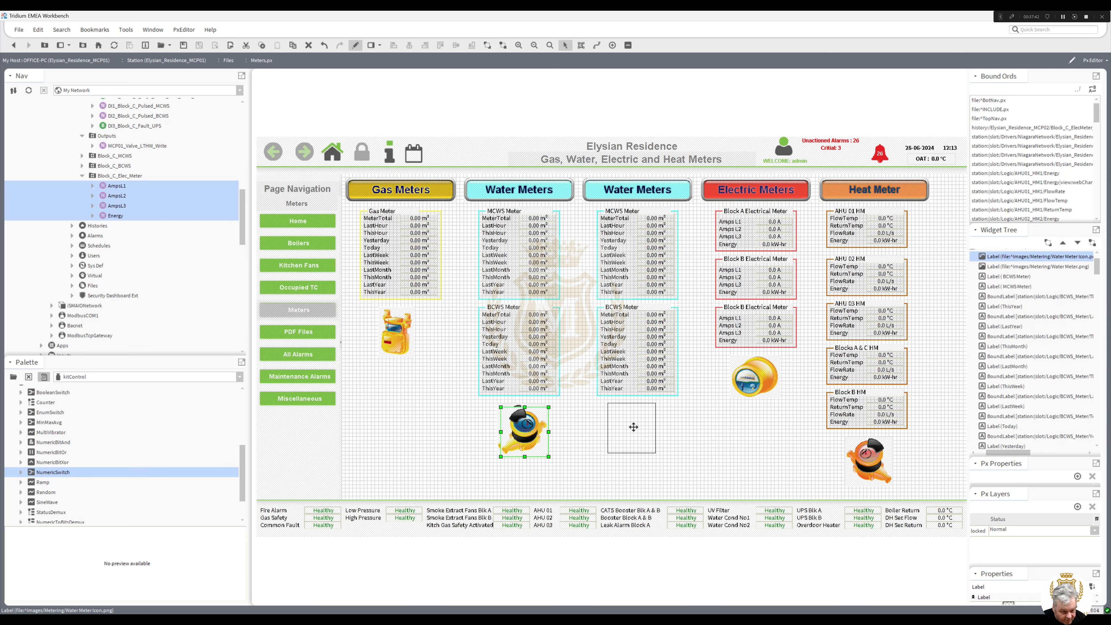
pyautogui.click(635, 429)
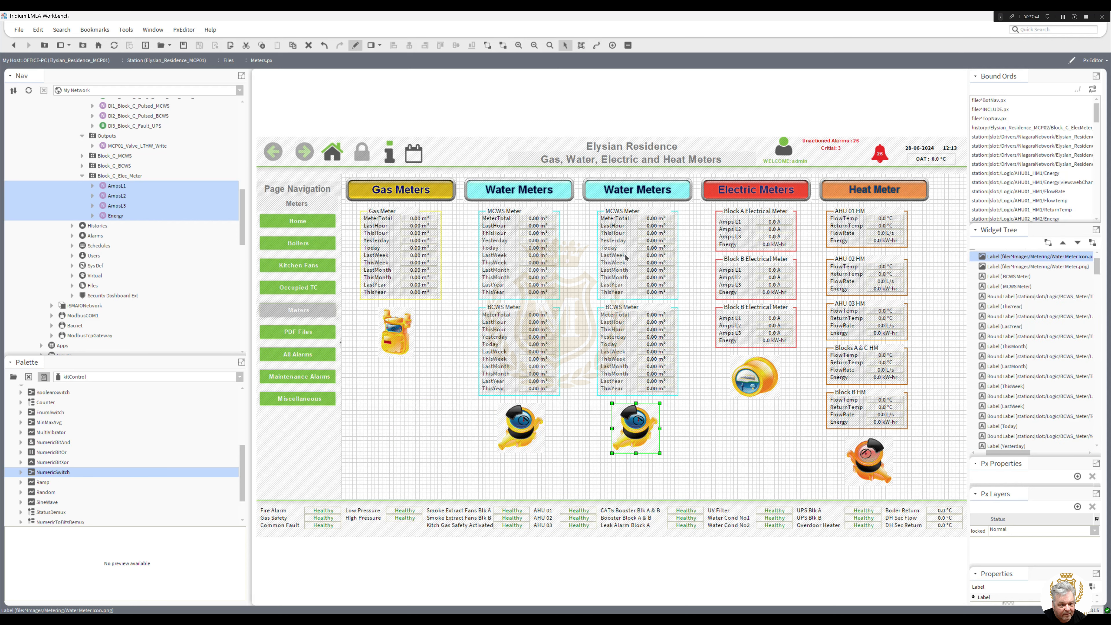
# Retitle the MCWS Meter label in the second Water Meters column as MCWS Meter Block C.
pyautogui.click(627, 213)
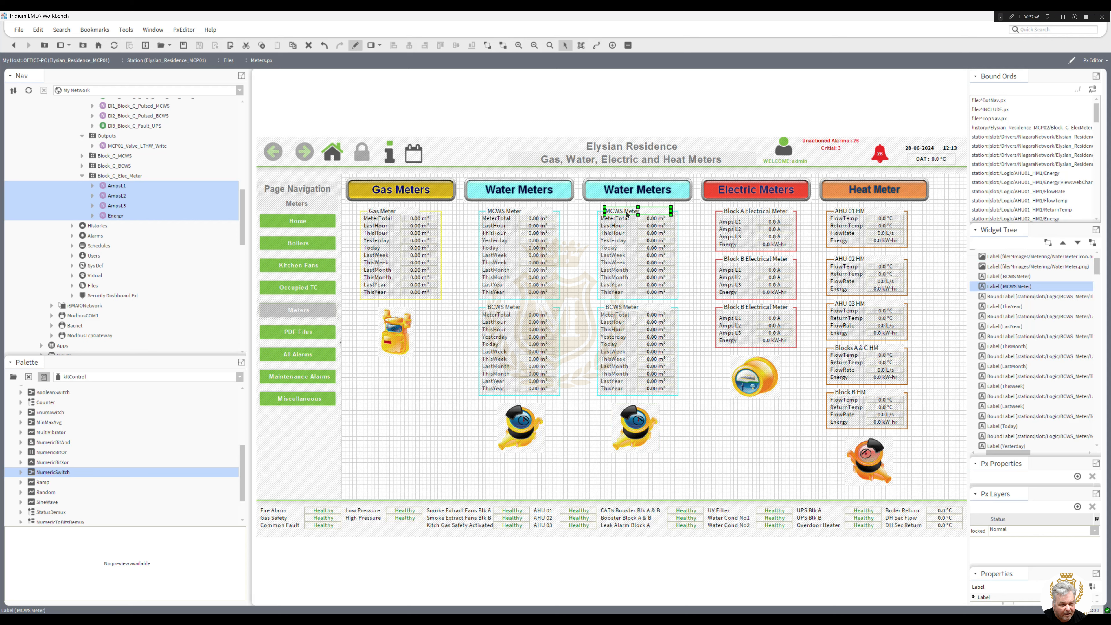
pyautogui.doubleClick(627, 214)
pyautogui.click(524, 341)
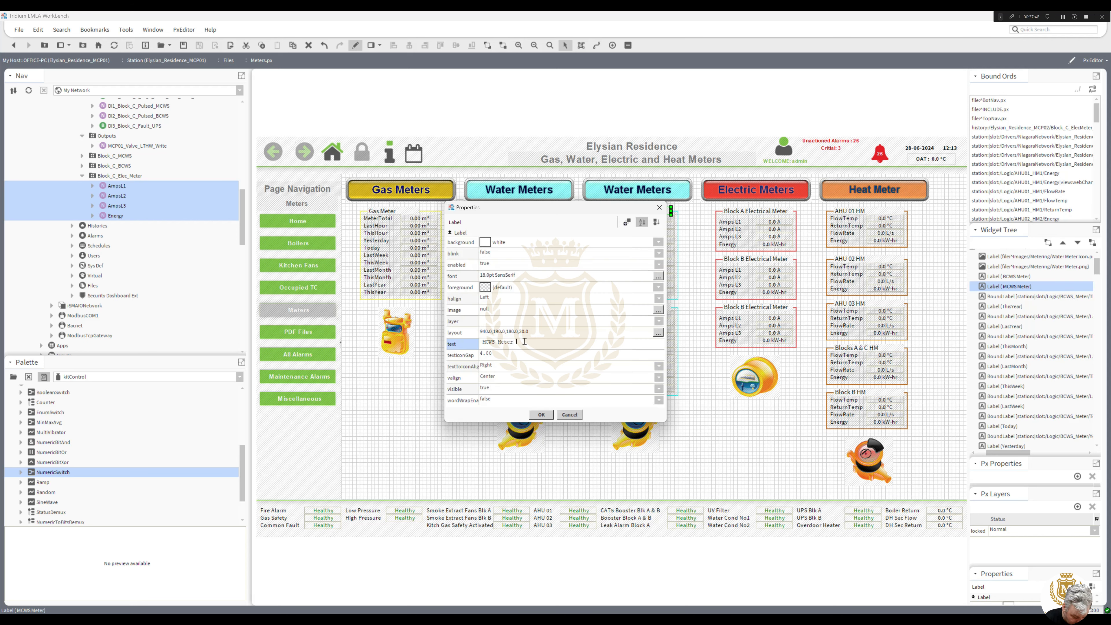
pyautogui.write('Block C')
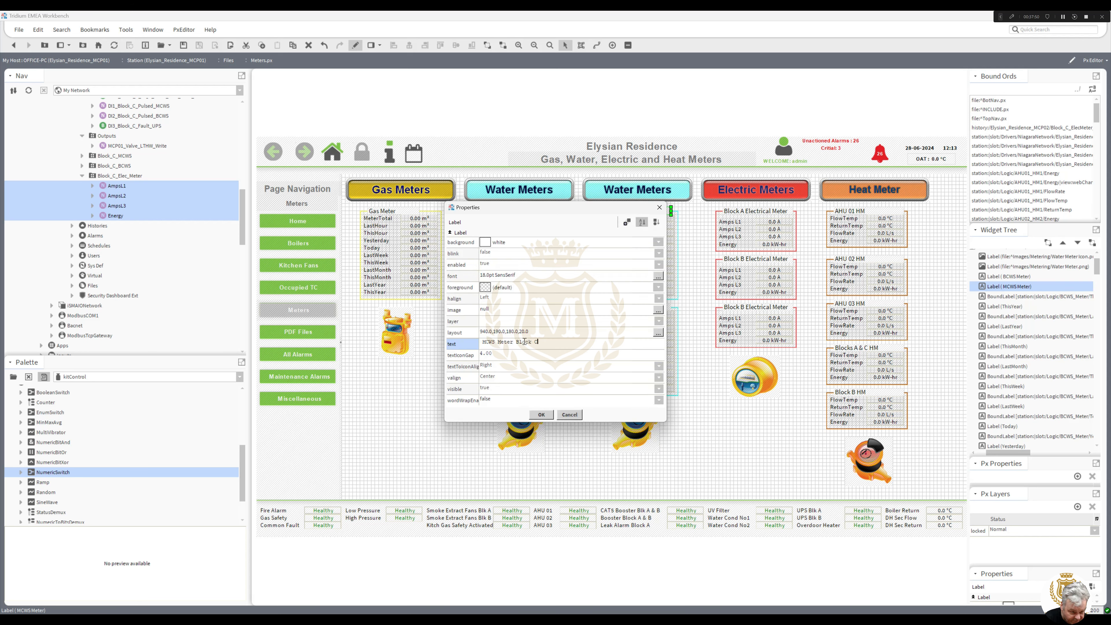
pyautogui.click(541, 415)
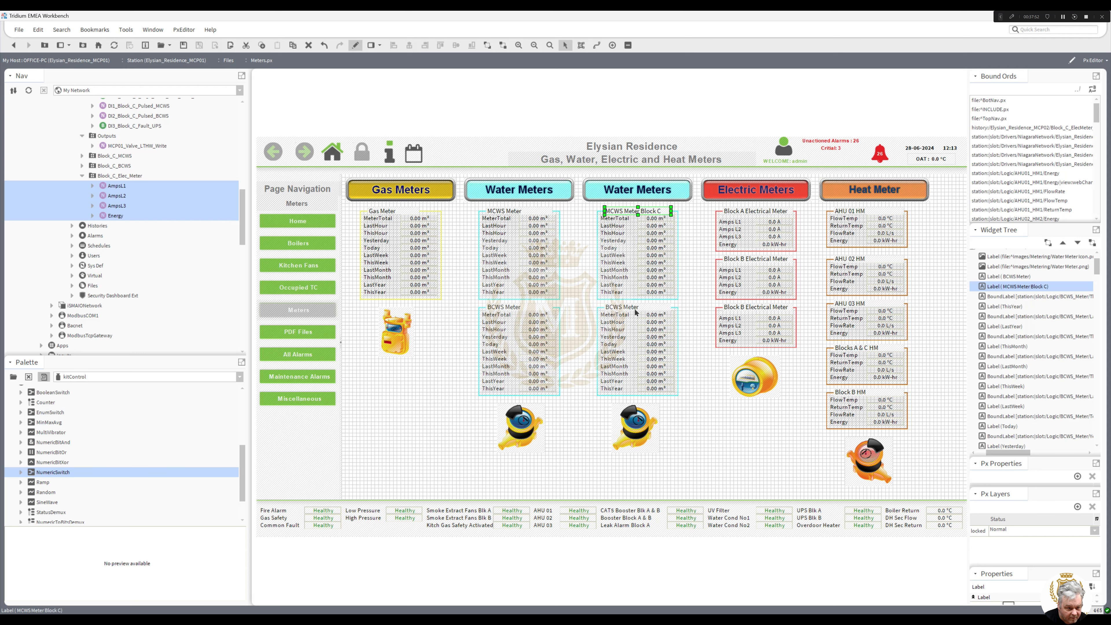
# Change the BCWS Meter label in the second Water Meters column to BCWS Meter Block C.
pyautogui.doubleClick(635, 310)
pyautogui.click(533, 345)
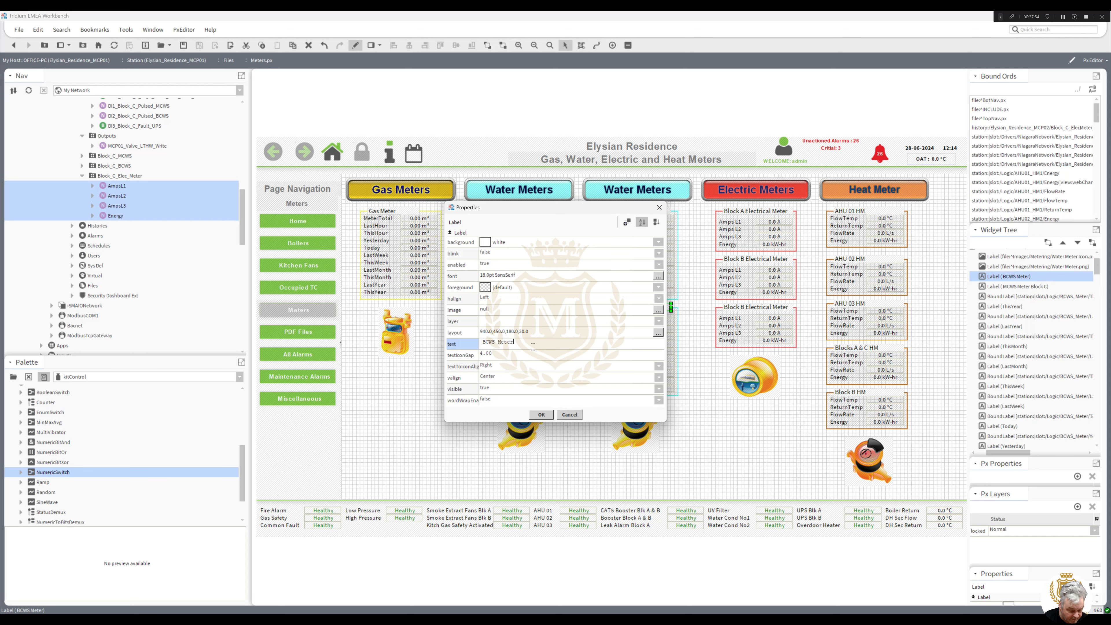
pyautogui.write('Block')
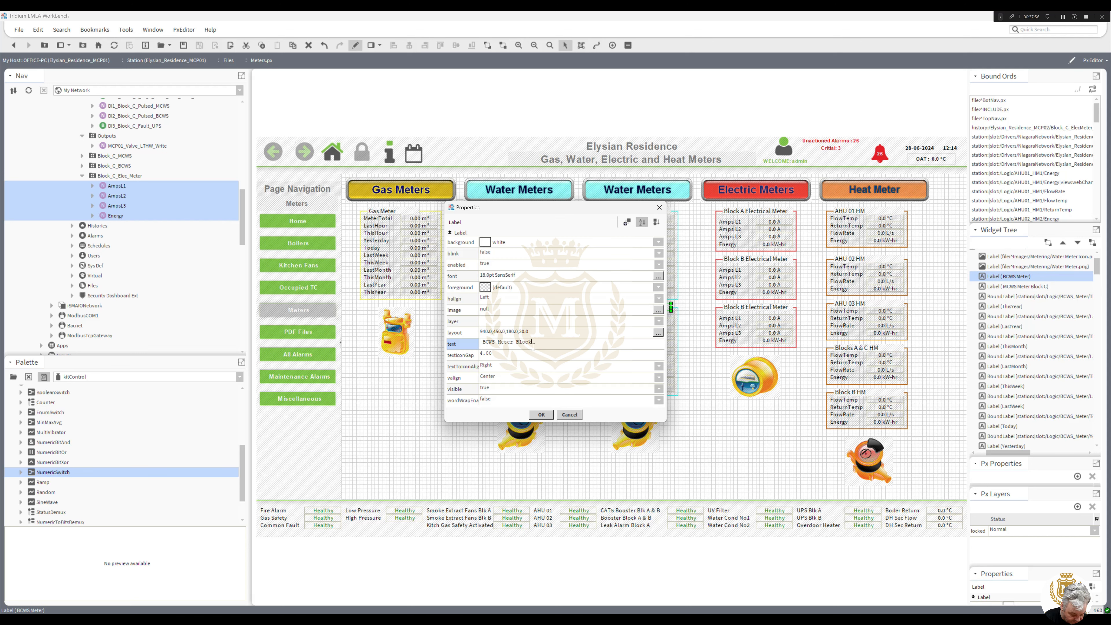
pyautogui.write(' C')
pyautogui.click(541, 414)
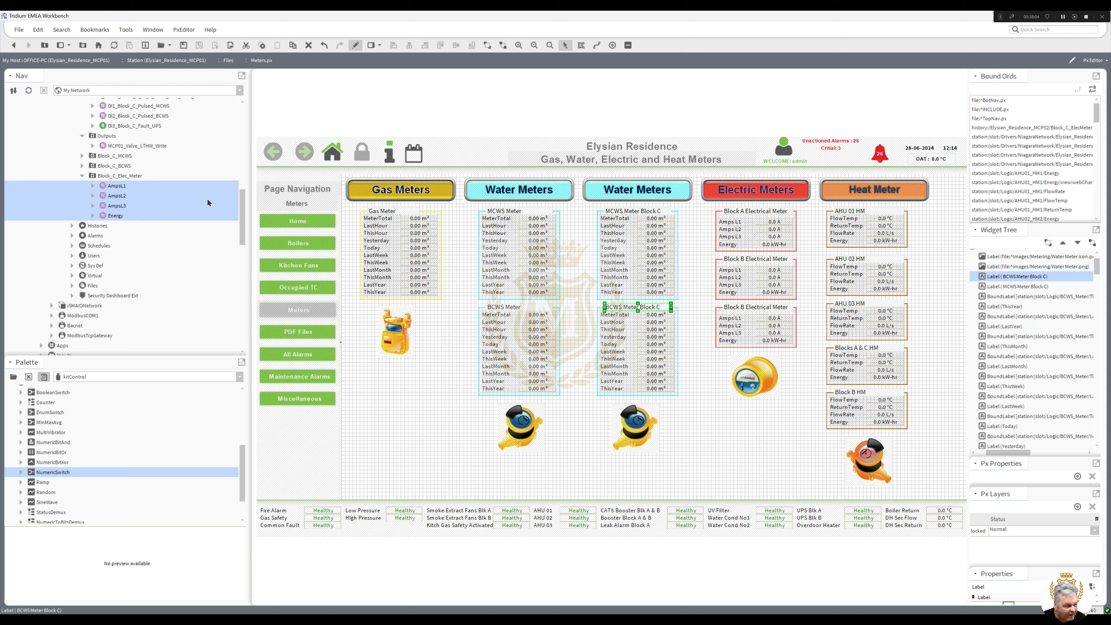
# Add the Block_C_MCWS points MeterTotal and LastHour through ThisYear as labelled values, and move them beneath the electric meter icon.
pyautogui.click(83, 156)
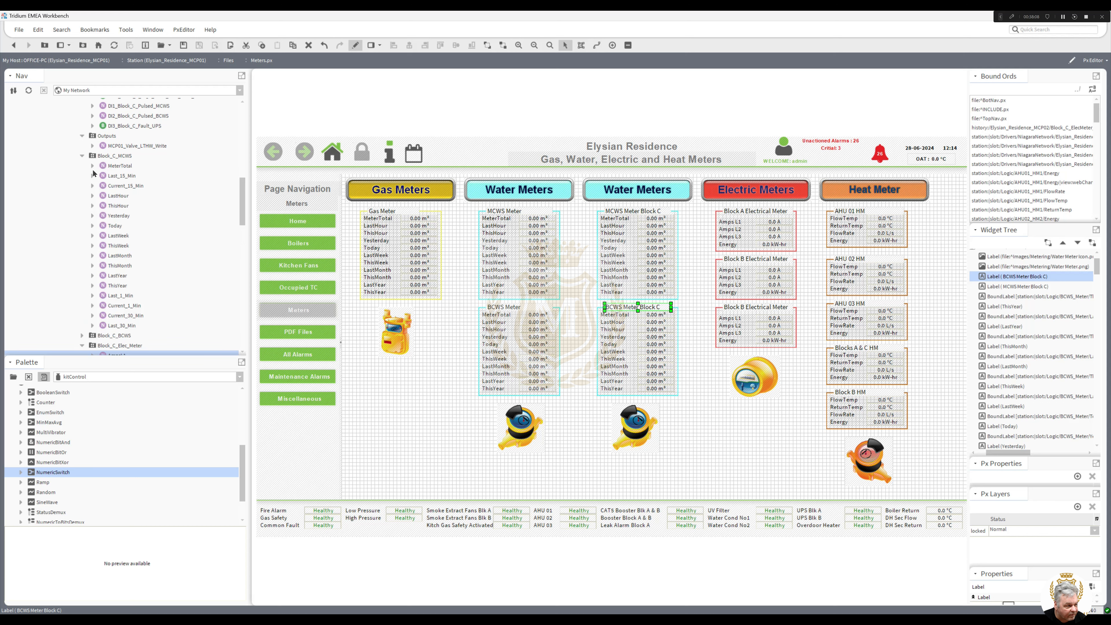
pyautogui.click(118, 168)
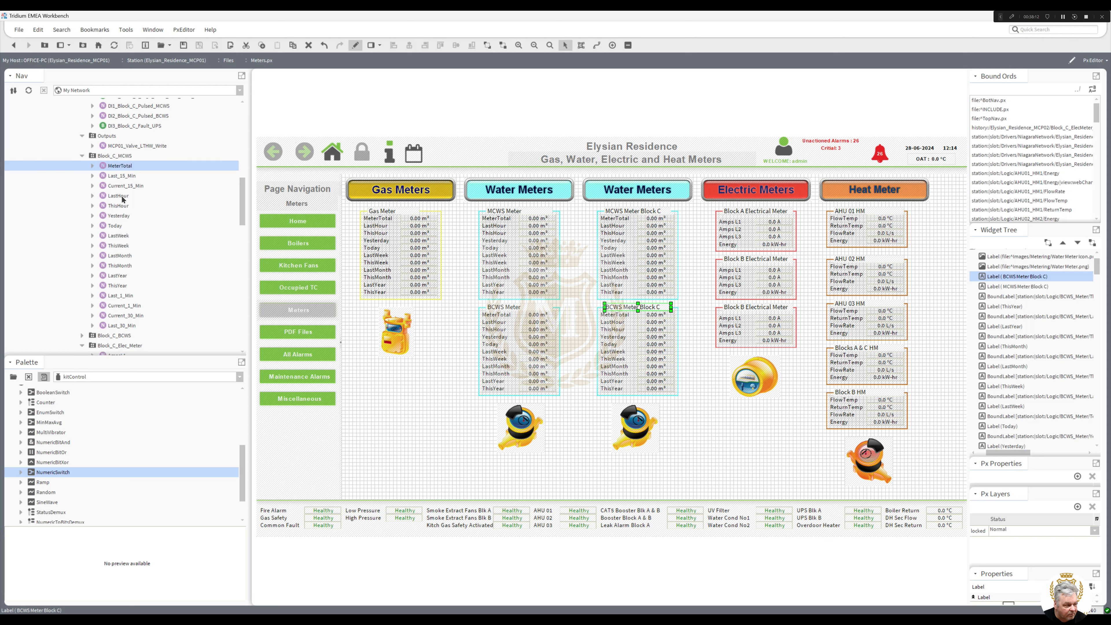
pyautogui.moveTo(125, 199); pyautogui.dragTo(118, 288)
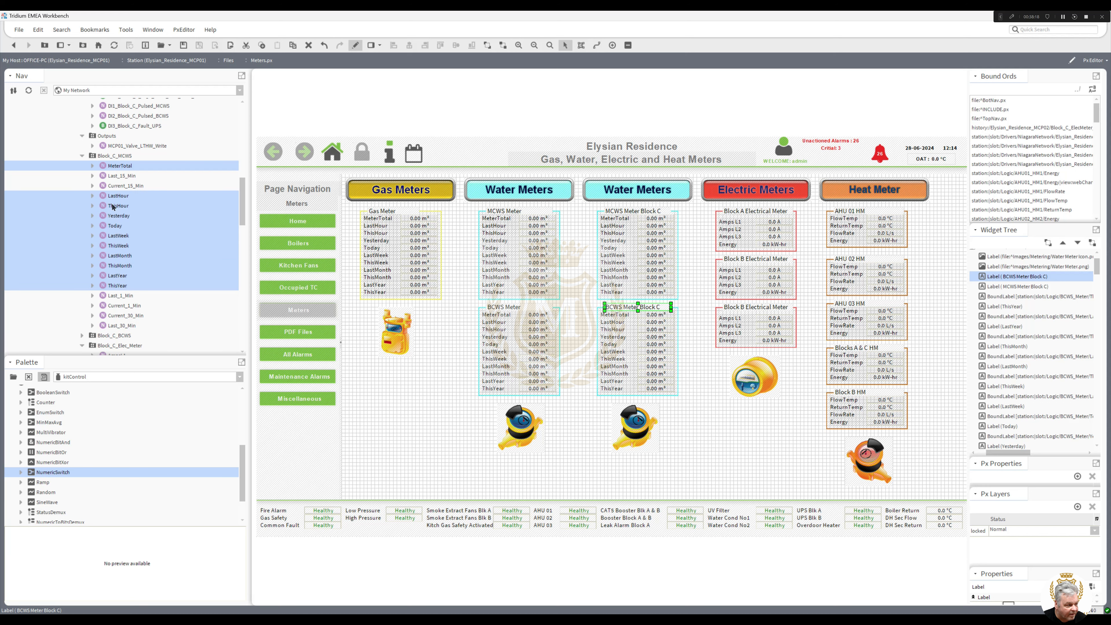
pyautogui.moveTo(116, 198); pyautogui.dragTo(435, 389)
pyautogui.click(541, 503)
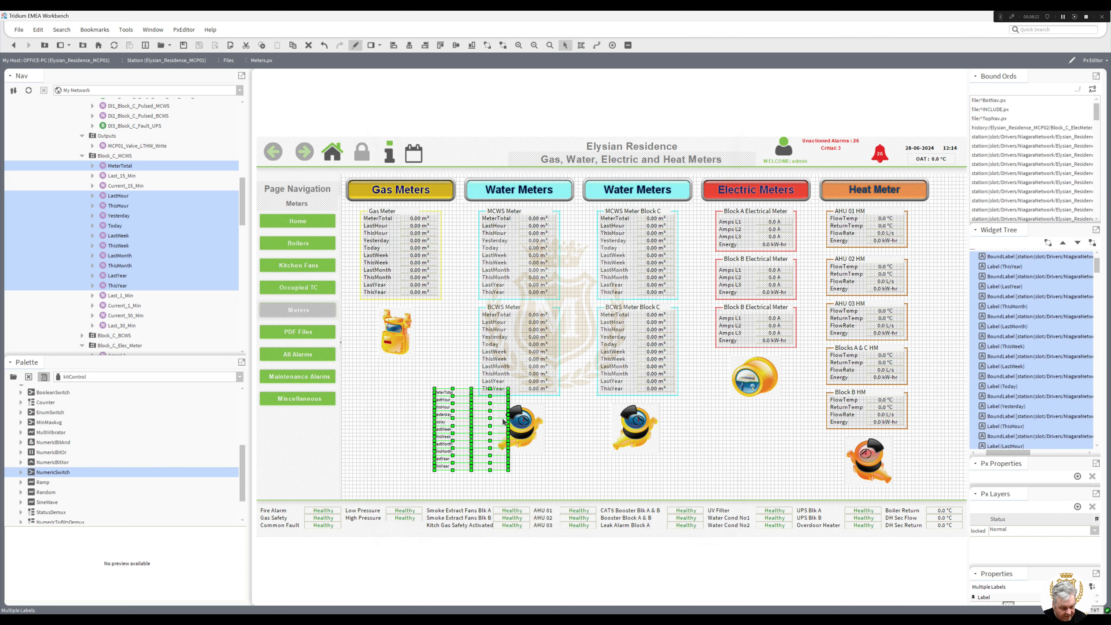
pyautogui.moveTo(455, 394); pyautogui.dragTo(710, 408)
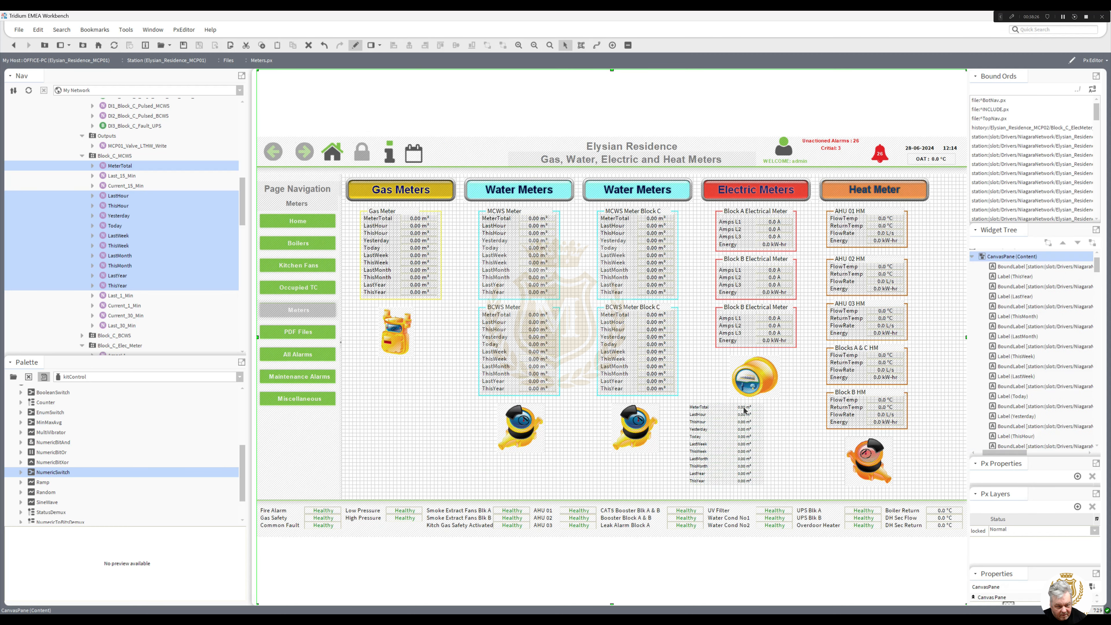
# Copy the ord of the newly placed MeterTotal value into the label binding of MeterTotal under MCWS Meter Block C.
pyautogui.doubleClick(745, 409)
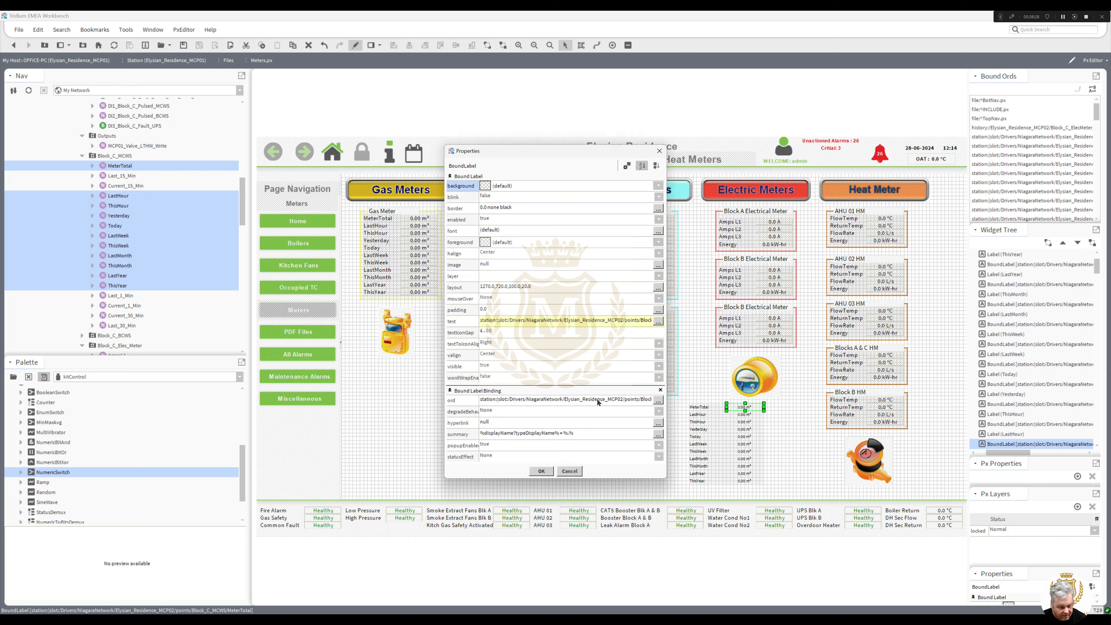
pyautogui.click(563, 402)
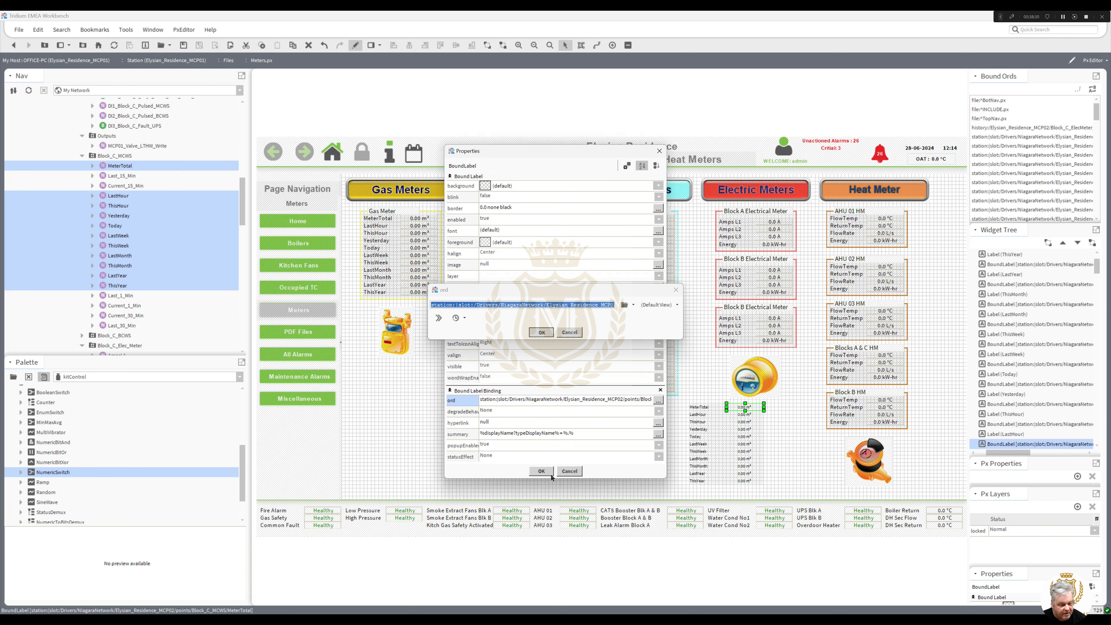
pyautogui.click(541, 332)
pyautogui.click(541, 471)
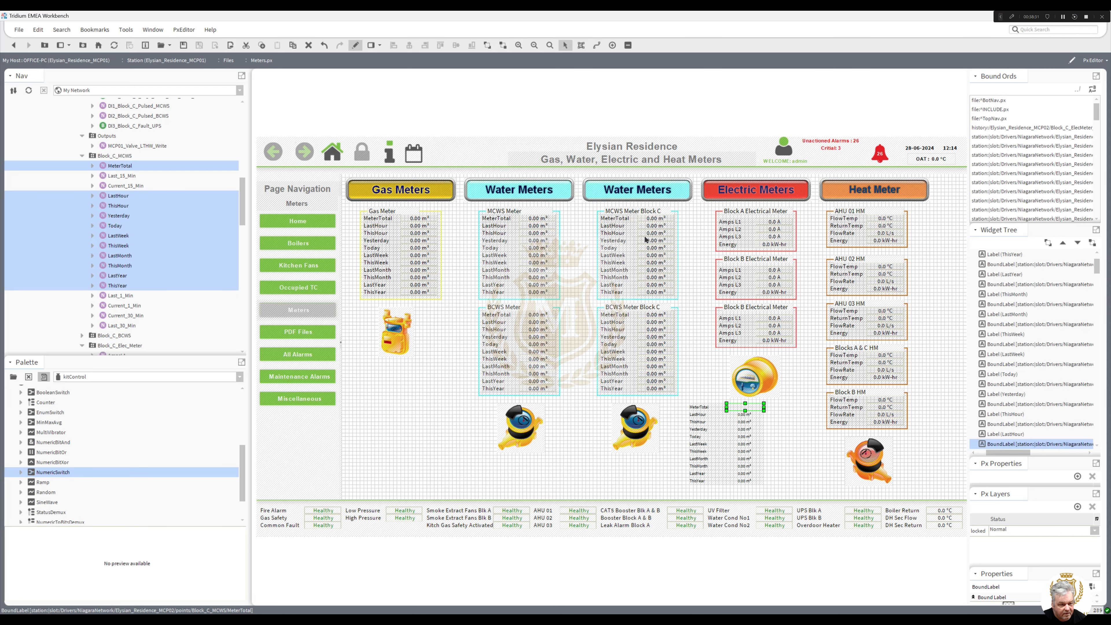
pyautogui.doubleClick(659, 218)
pyautogui.click(586, 362)
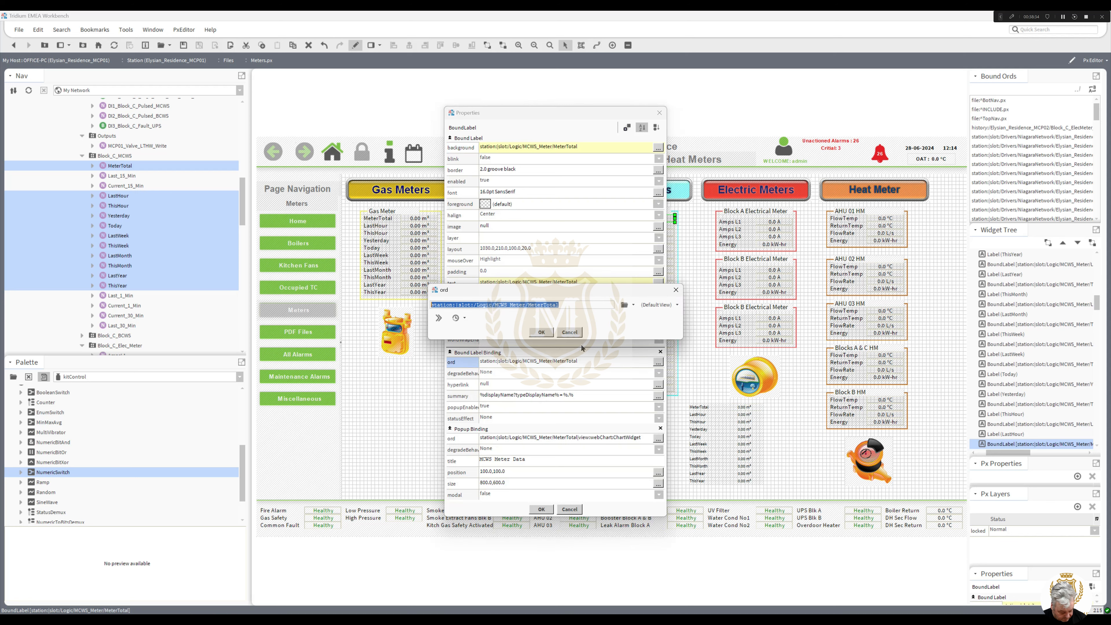
pyautogui.click(541, 332)
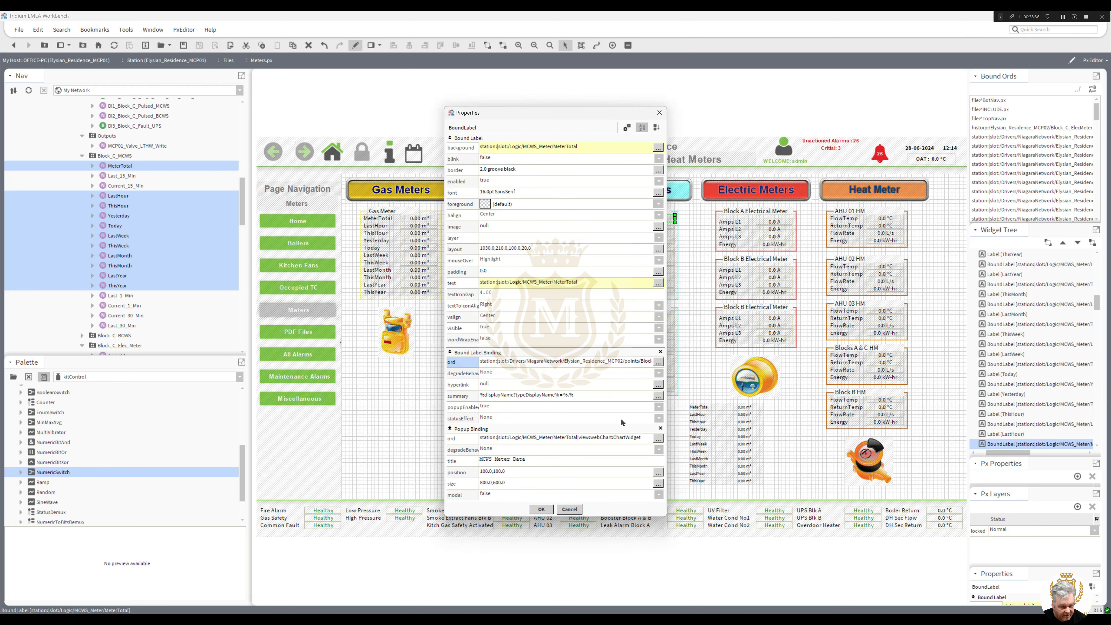
# Point the MCWS Meter Block C MeterTotal popup at the Elysian_Residence_MCP02 history Block_C_MCWS_Meter_MeterTotal.
pyautogui.click(658, 438)
pyautogui.click(633, 305)
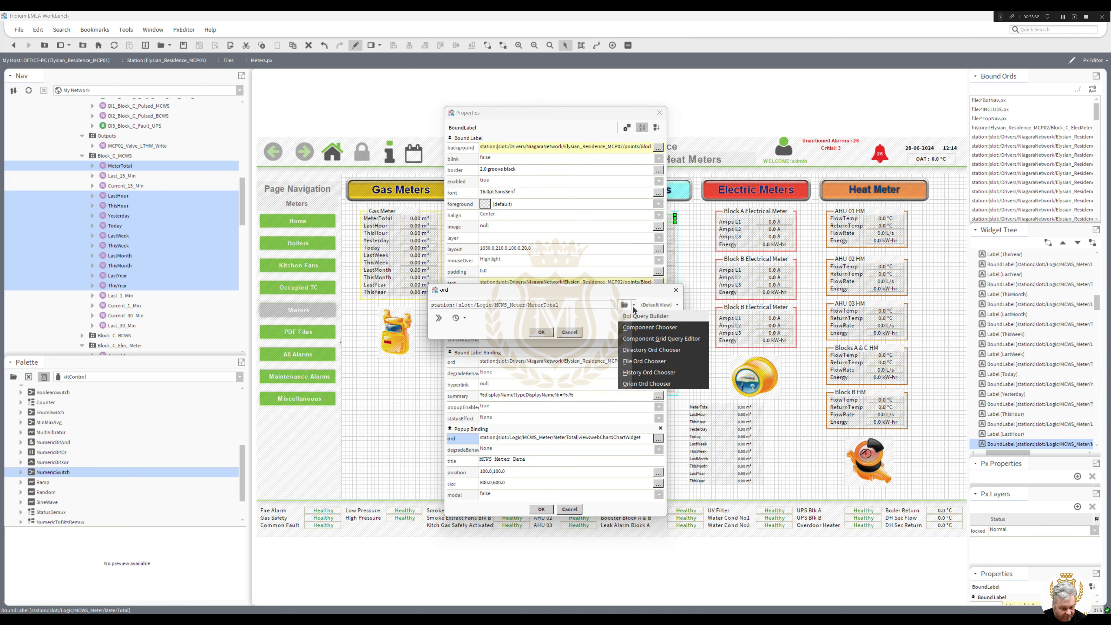
pyautogui.click(634, 373)
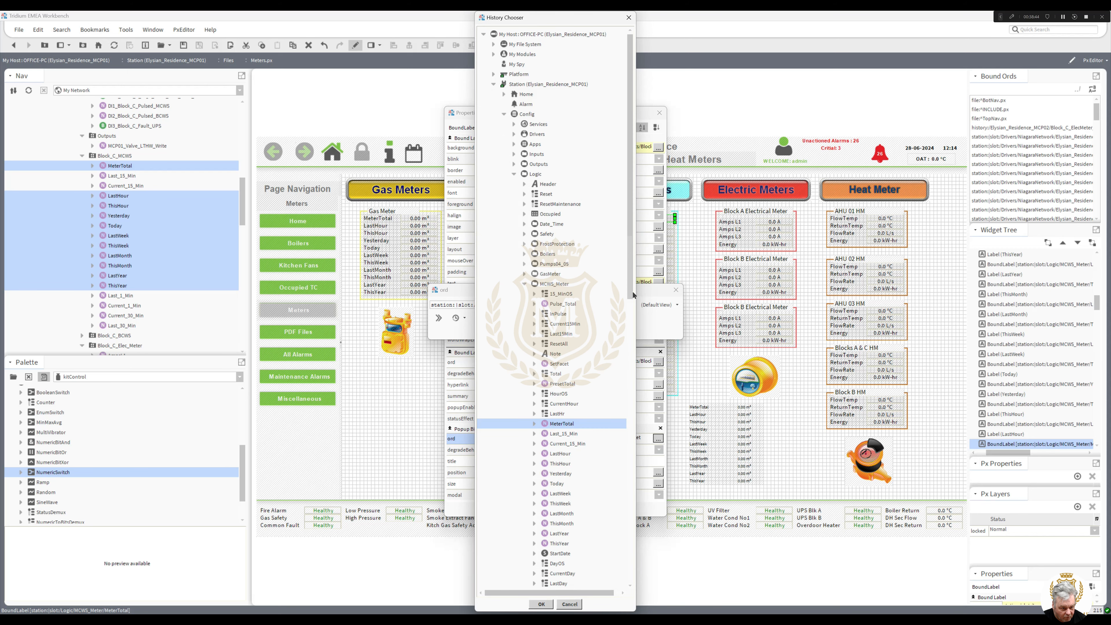
pyautogui.moveTo(632, 291); pyautogui.dragTo(636, 591)
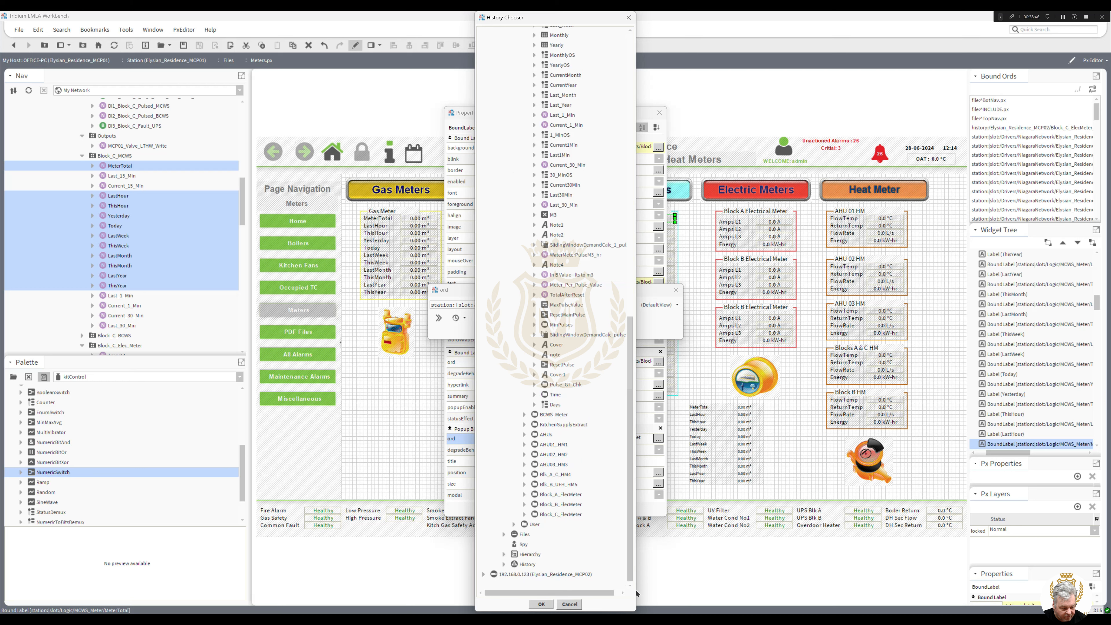
pyautogui.click(504, 564)
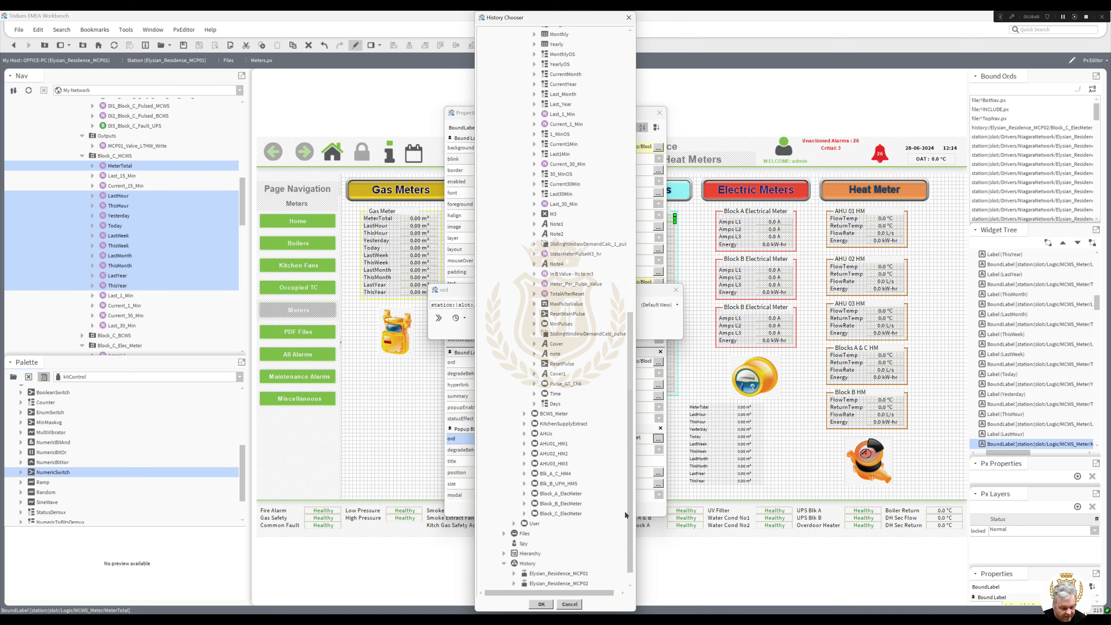
pyautogui.scroll(-1, 490, 565)
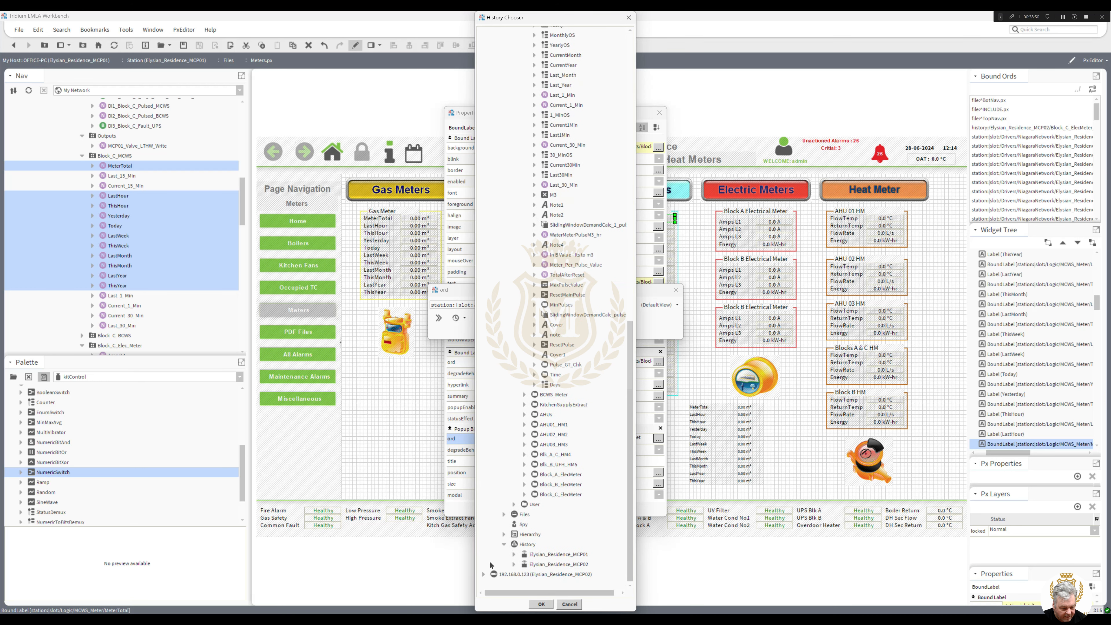
pyautogui.click(514, 565)
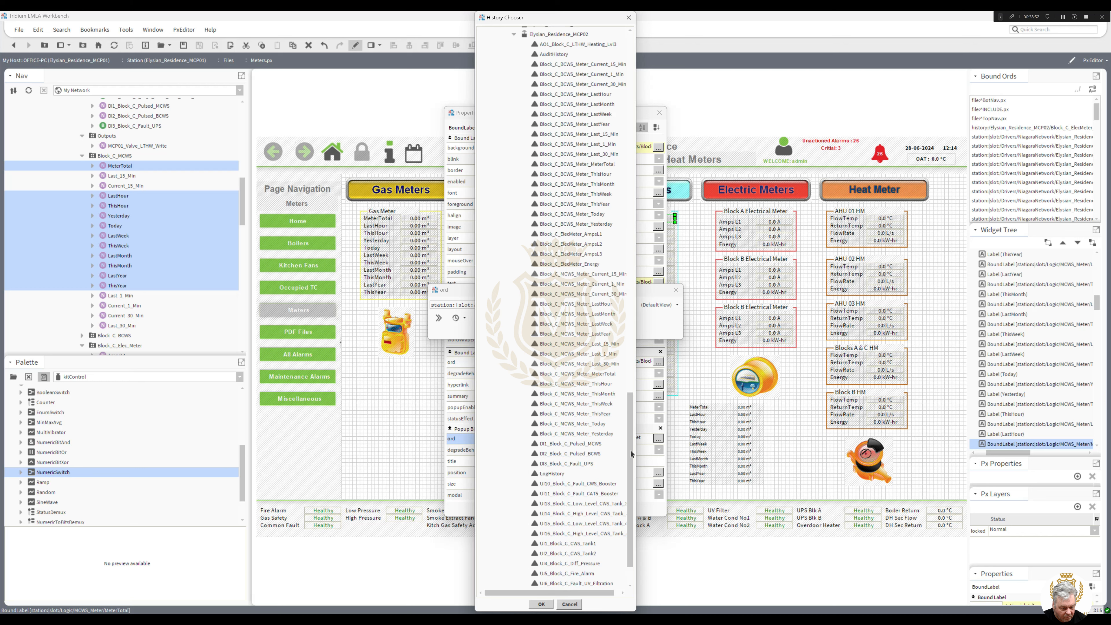
pyautogui.moveTo(631, 454); pyautogui.dragTo(635, 449)
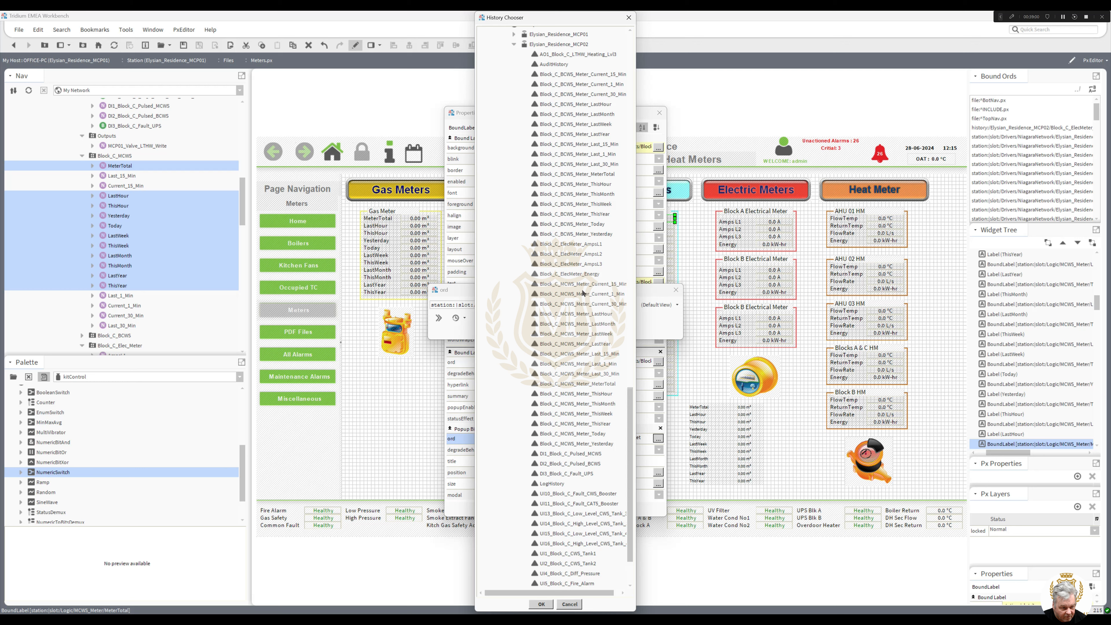
pyautogui.doubleClick(577, 384)
pyautogui.click(543, 334)
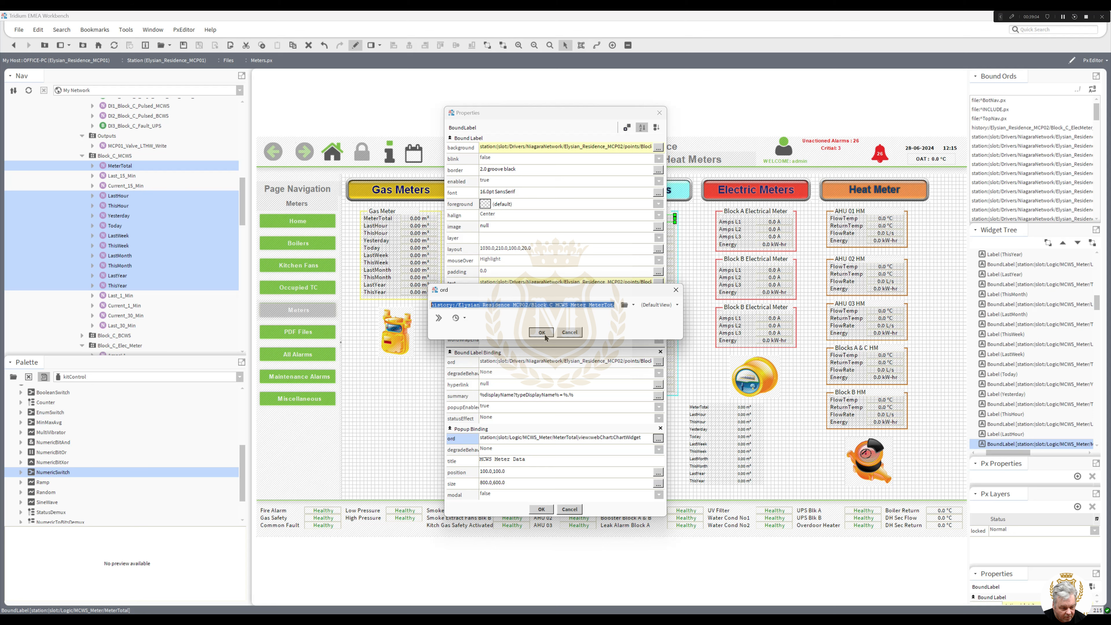
pyautogui.click(542, 510)
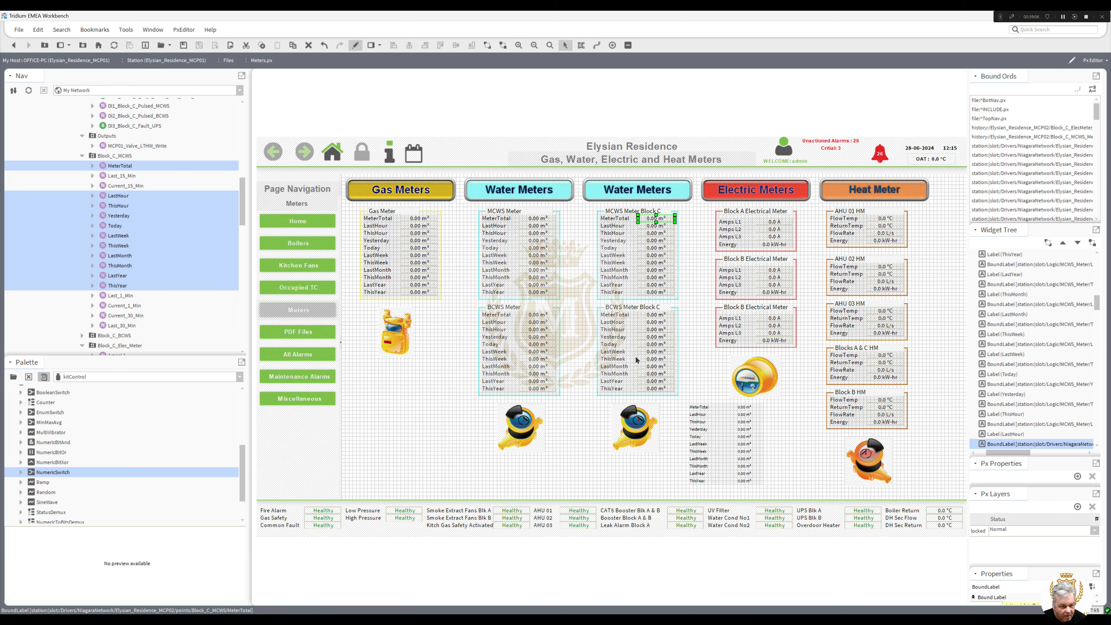
pyautogui.doubleClick(656, 314)
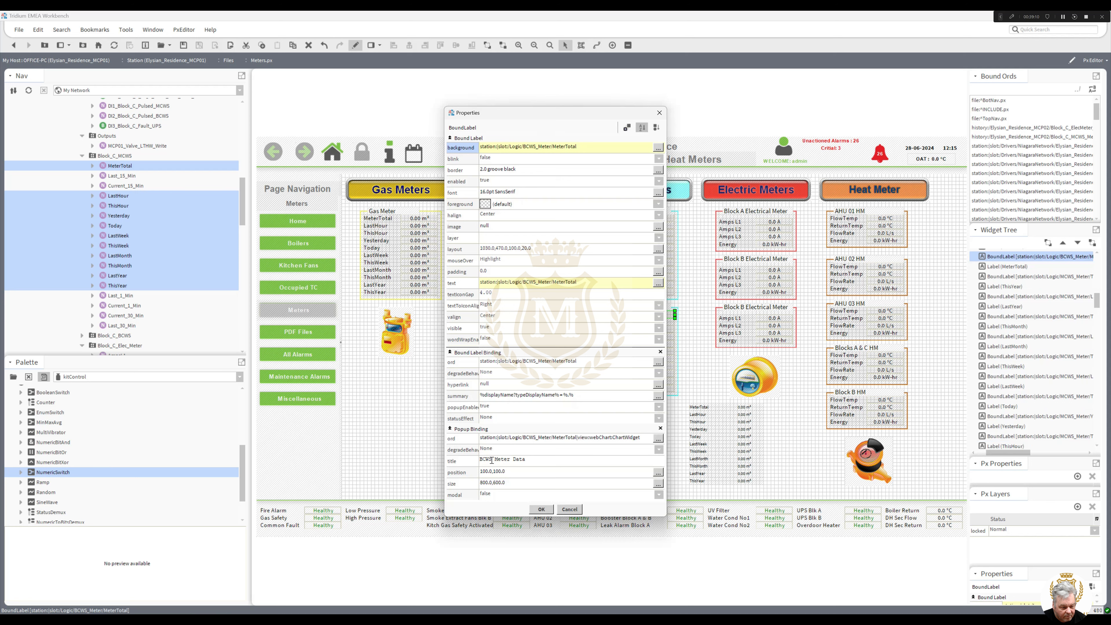
pyautogui.click(543, 510)
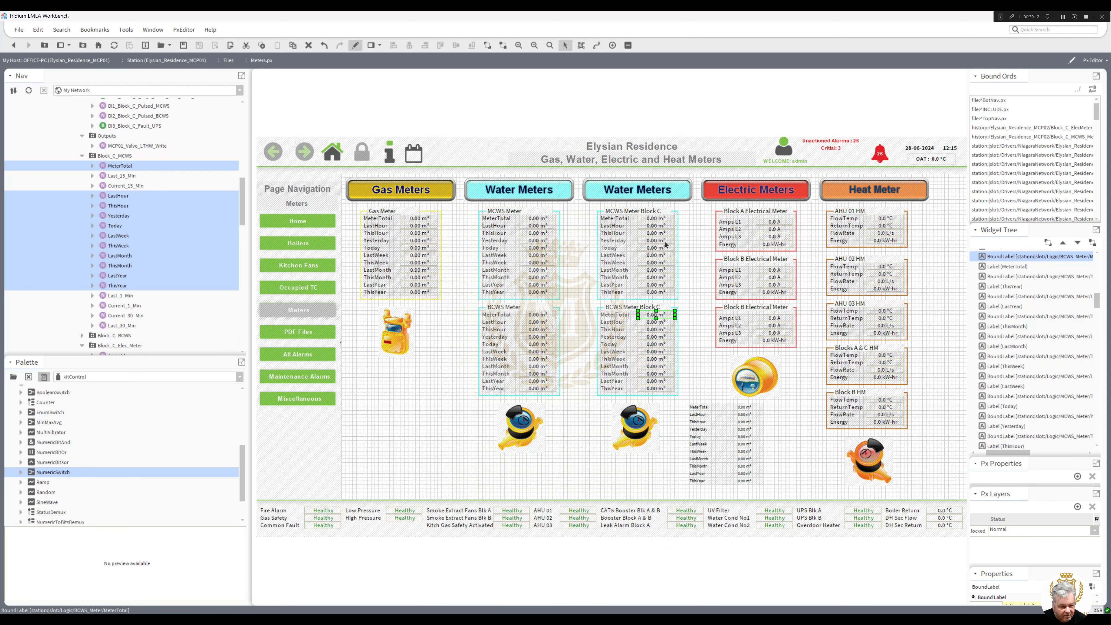
# Bind LastHour under MCWS Meter Block C to the ord copied from the newly placed LastHour value.
pyautogui.doubleClick(745, 414)
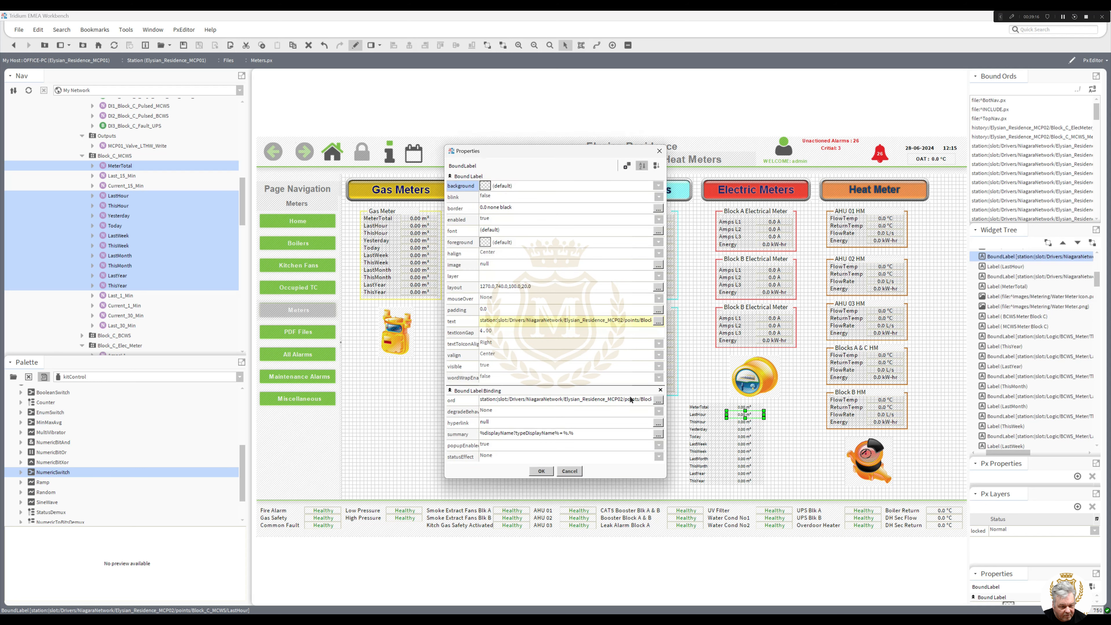
pyautogui.click(628, 401)
pyautogui.hotkey('ctrl', 'c')
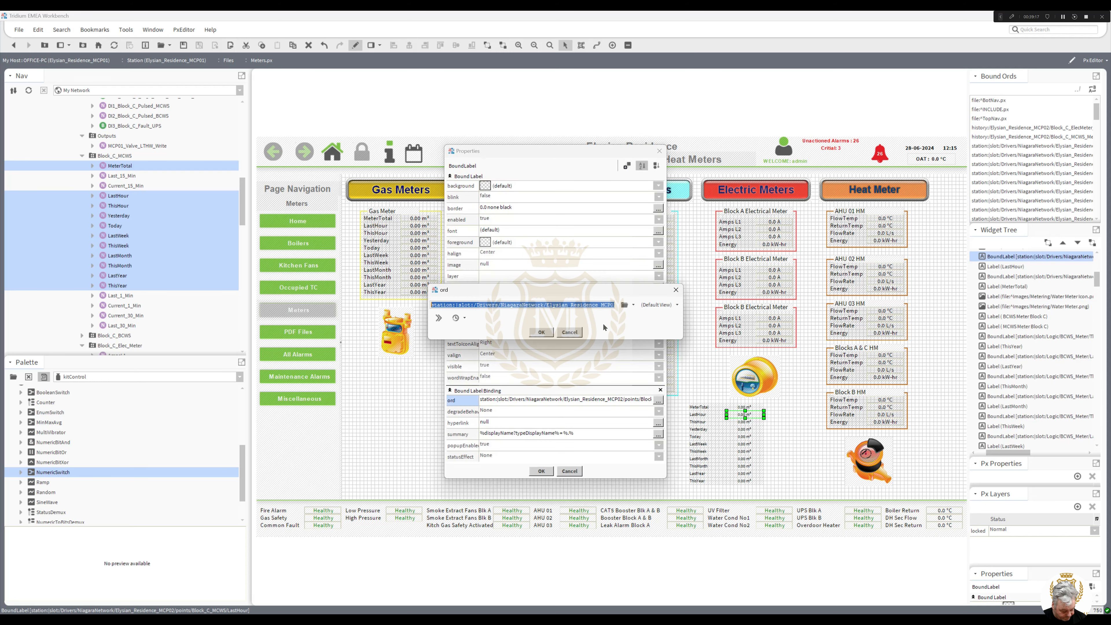
pyautogui.click(541, 332)
pyautogui.click(542, 471)
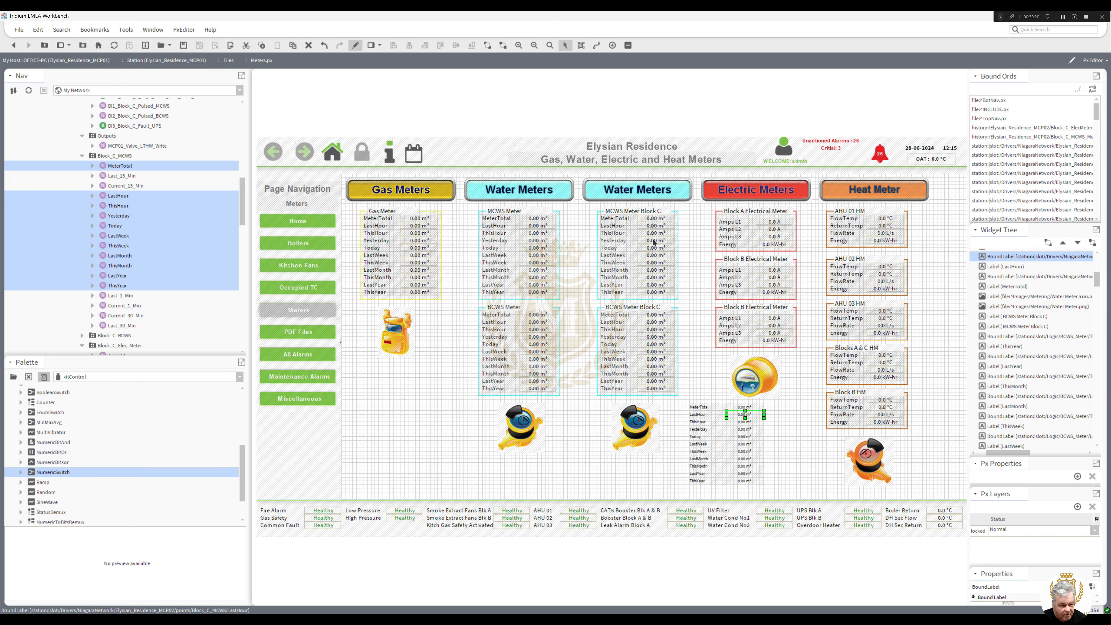
pyautogui.doubleClick(659, 228)
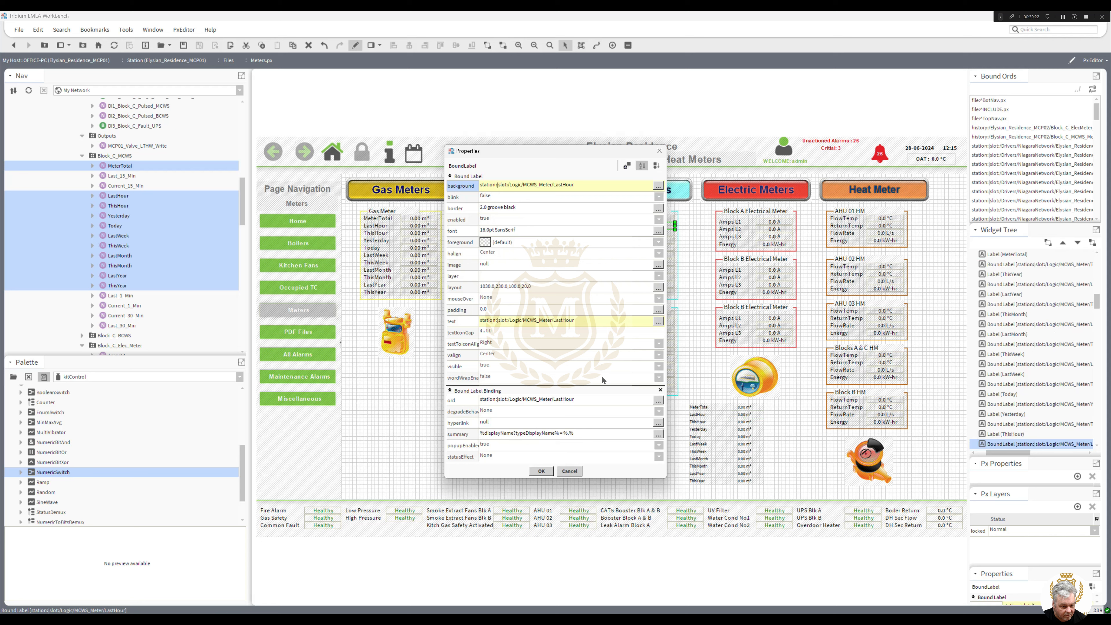
pyautogui.click(589, 401)
pyautogui.hotkey('ctrl', 'v')
pyautogui.click(542, 332)
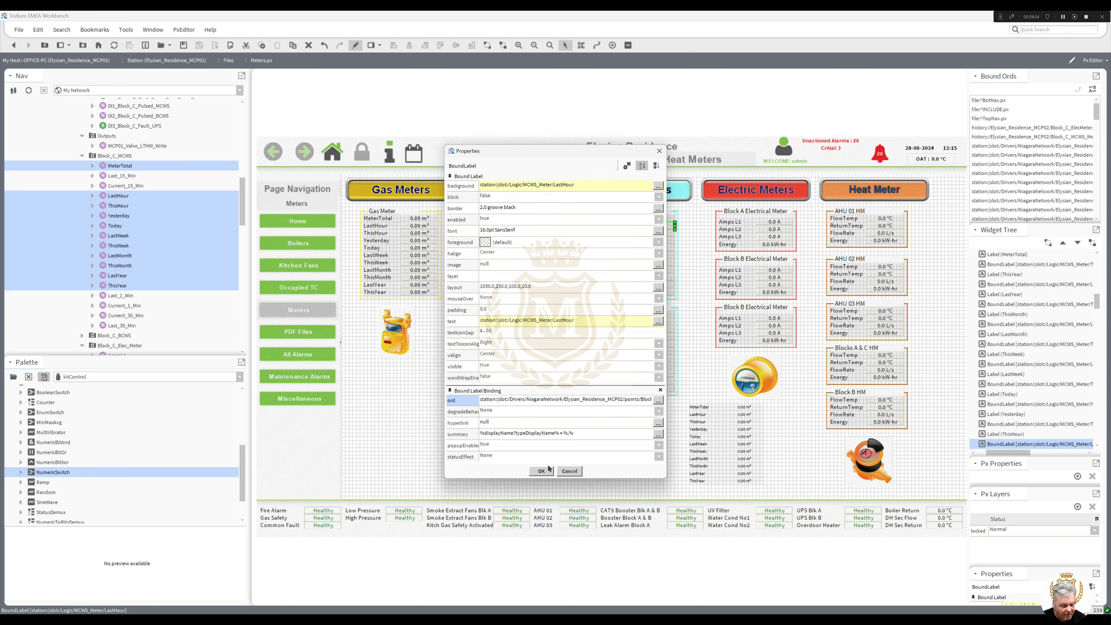
pyautogui.click(547, 471)
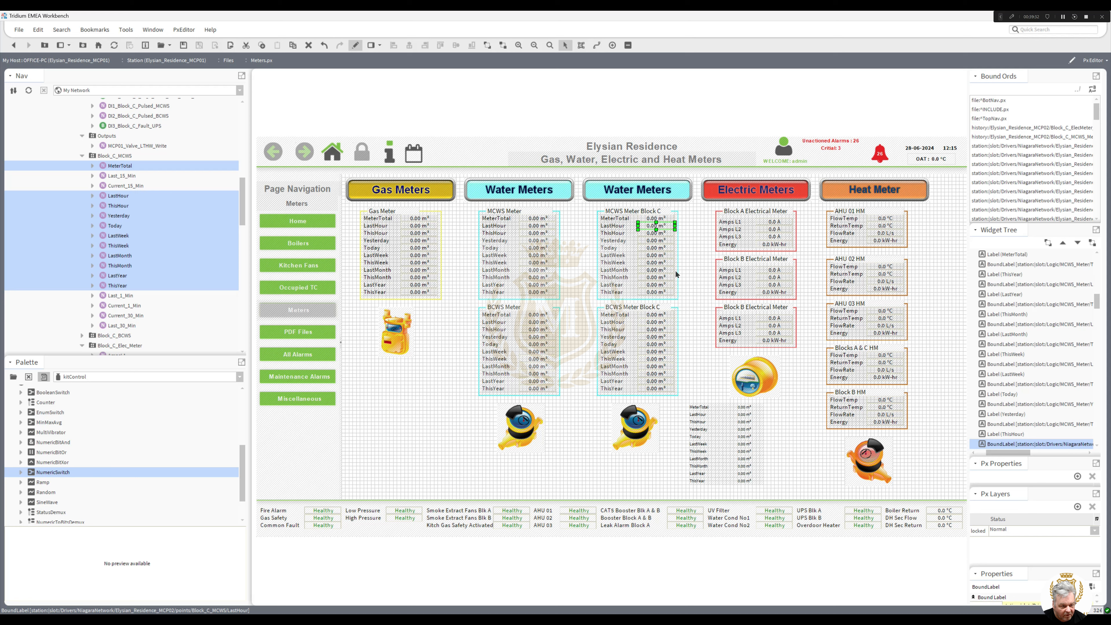
# Bind ThisHour under MCWS Meter Block C to the Block_C_MCWS/ThisHour ord copied from the placed ThisHour value.
pyautogui.doubleClick(745, 421)
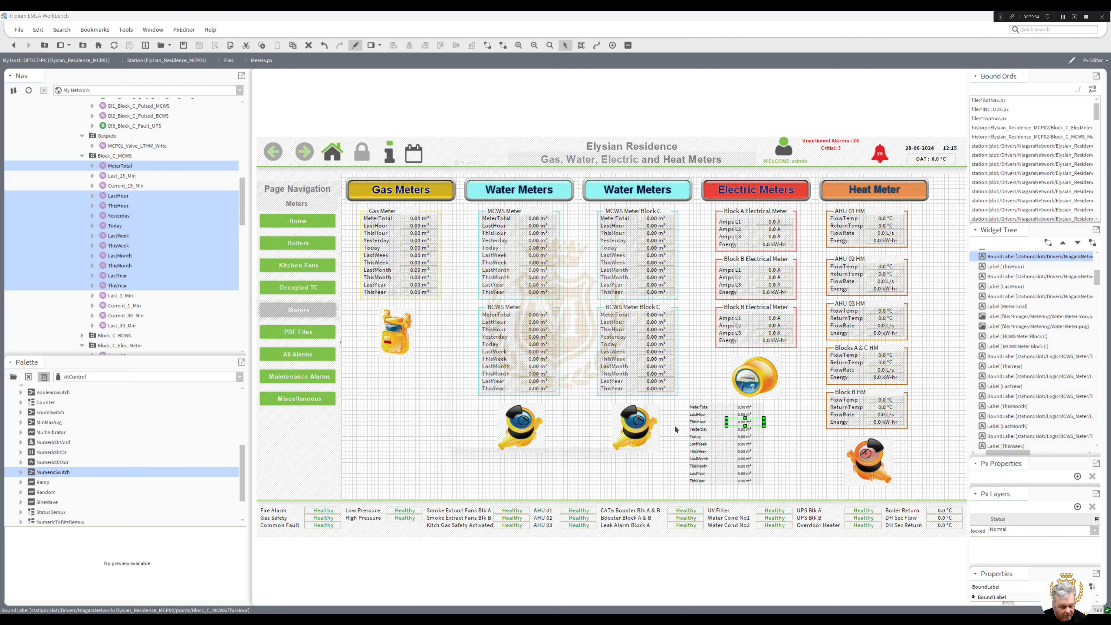
pyautogui.click(626, 401)
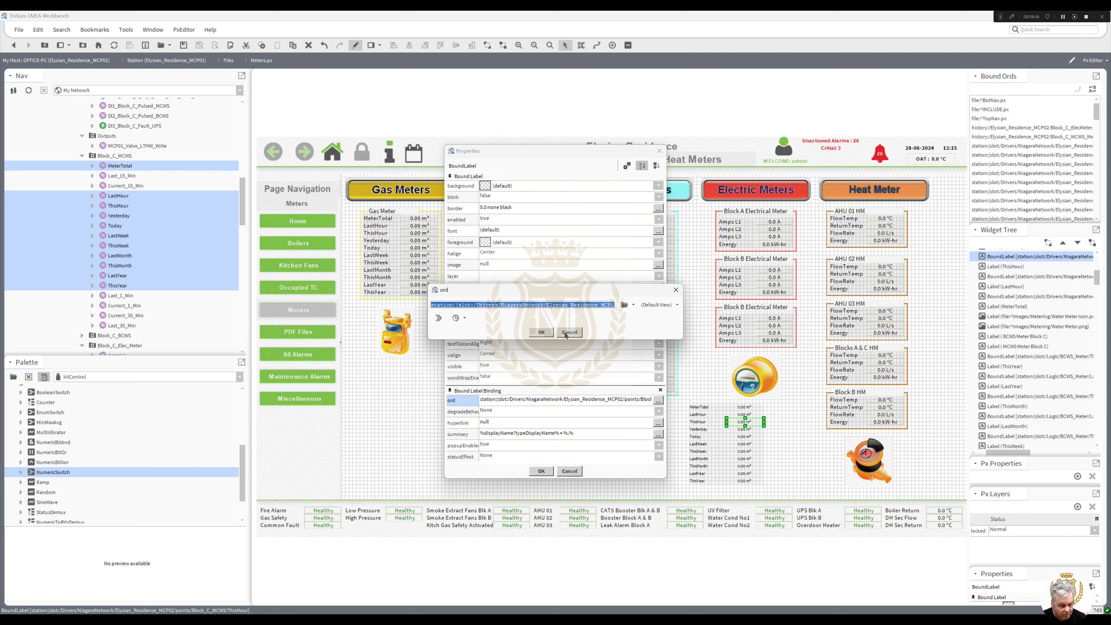
pyautogui.click(541, 332)
pyautogui.click(541, 471)
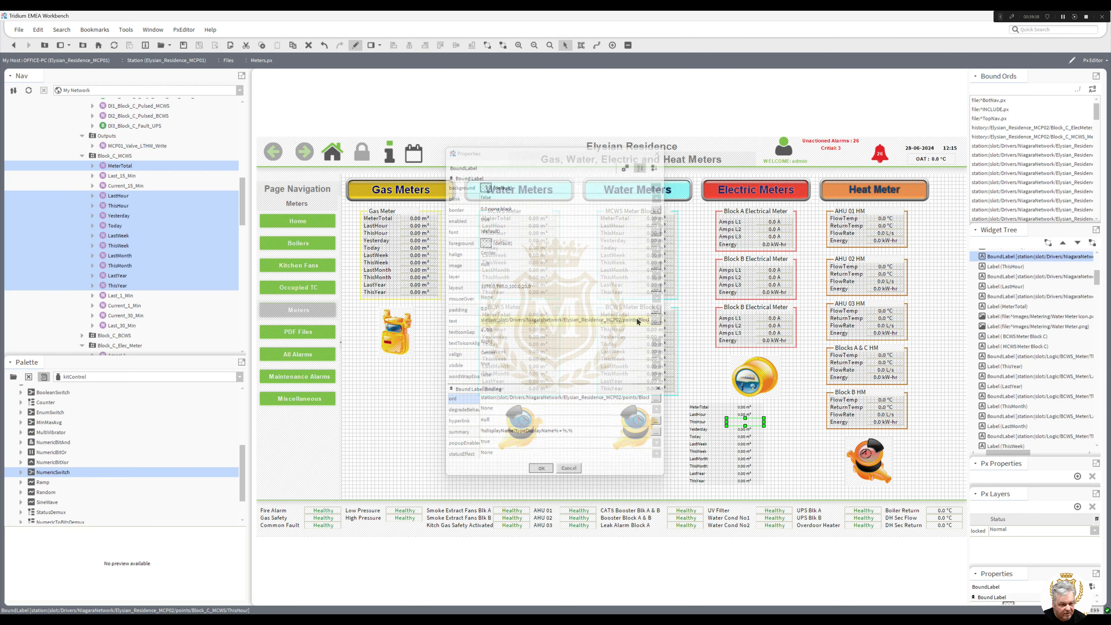
pyautogui.doubleClick(657, 234)
pyautogui.click(610, 400)
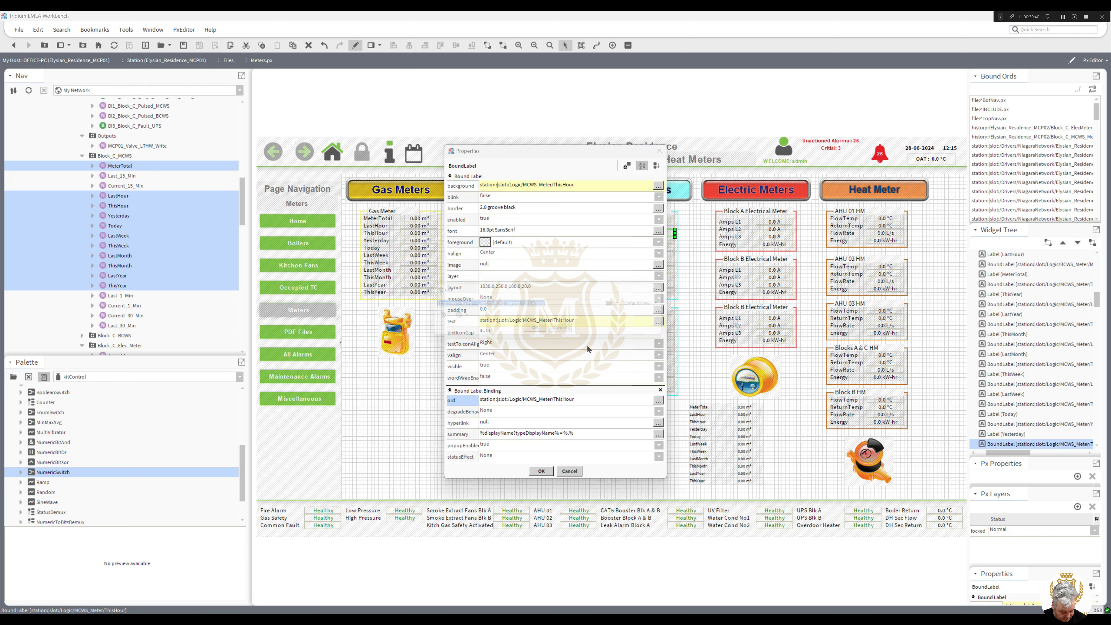
pyautogui.write('station:|slot:/Drivers/NiagaraNetwork/Elysian_Residence_MCP02/points/Block_C_MCWS/ThisHour')
pyautogui.click(536, 327)
pyautogui.click(541, 471)
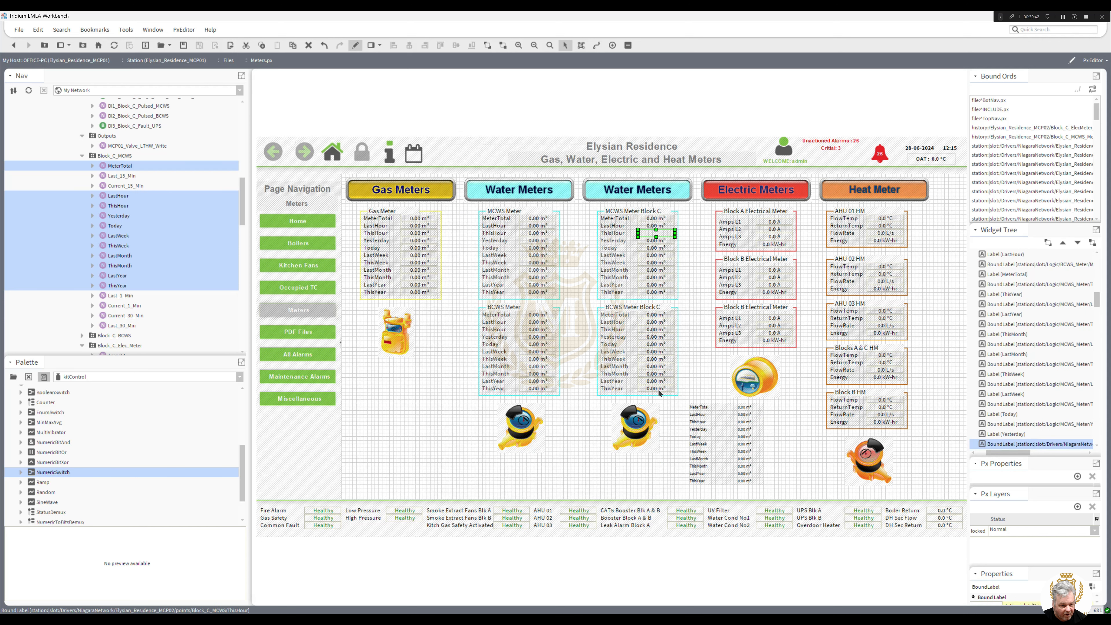
# Bind Yesterday under MCWS Meter Block C to the ord copied from the placed Block_C_MCWS Yesterday value.
pyautogui.doubleClick(745, 429)
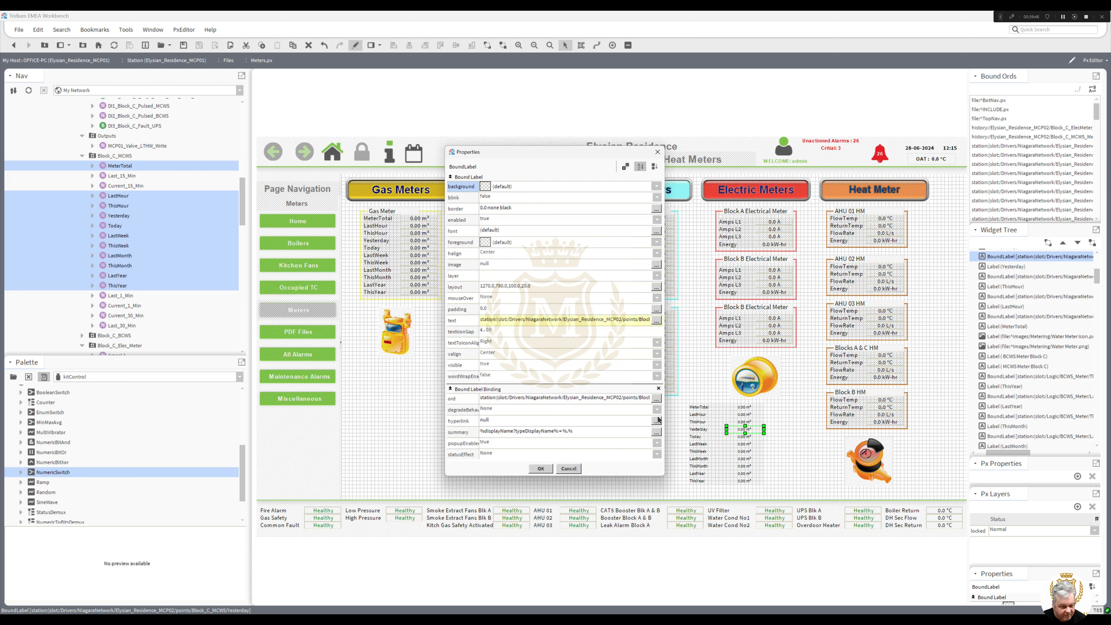
pyautogui.click(626, 399)
pyautogui.click(542, 333)
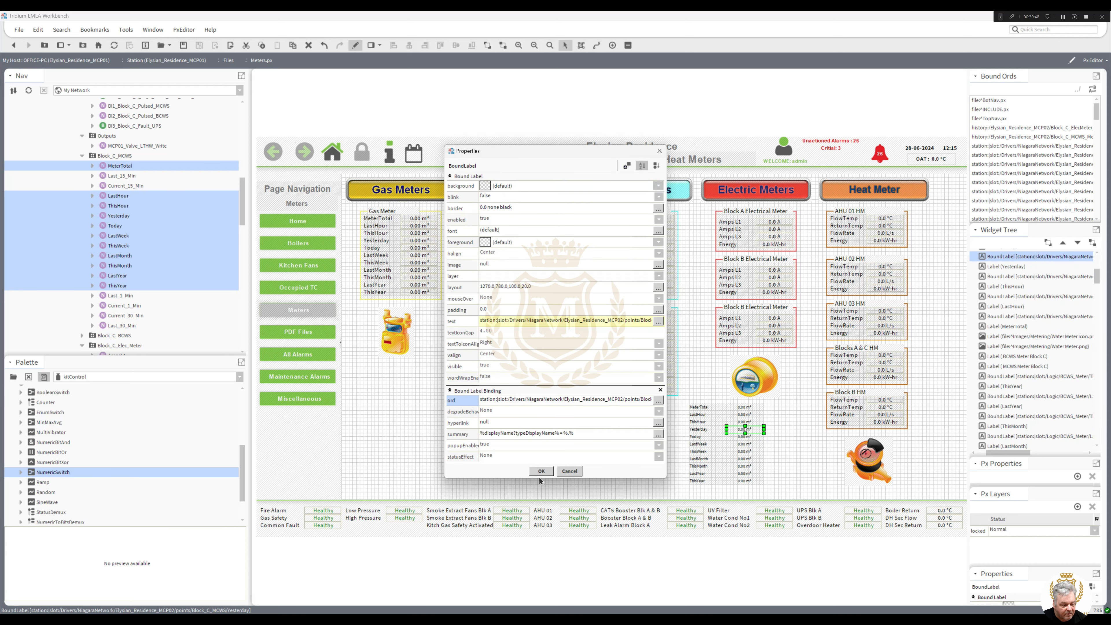
pyautogui.click(542, 471)
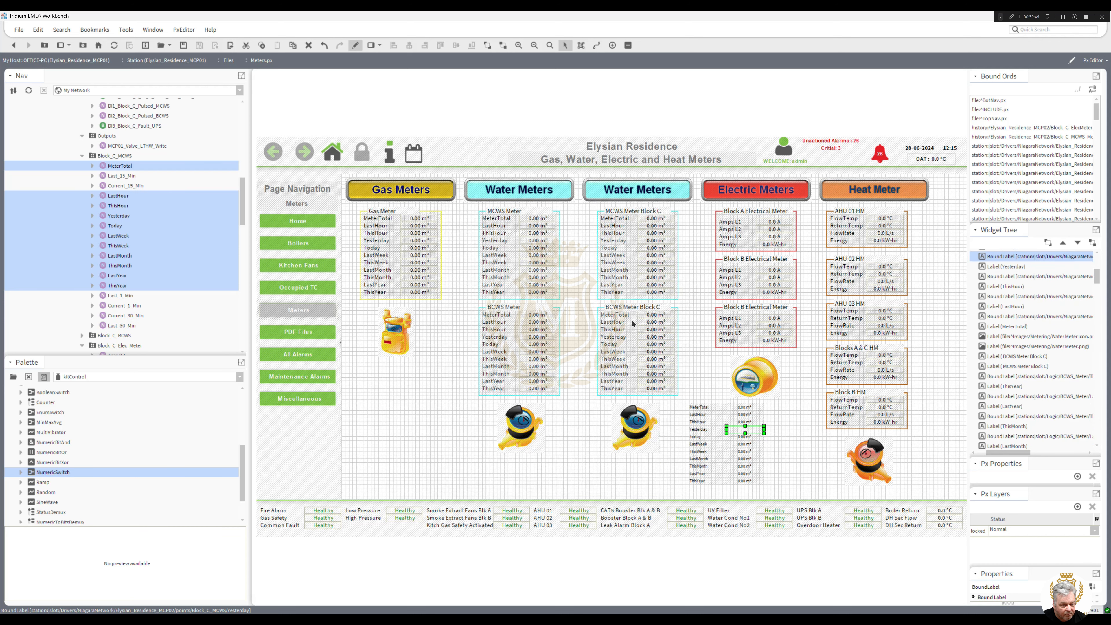
pyautogui.doubleClick(659, 240)
pyautogui.click(578, 399)
pyautogui.hotkey('ctrl', 'v')
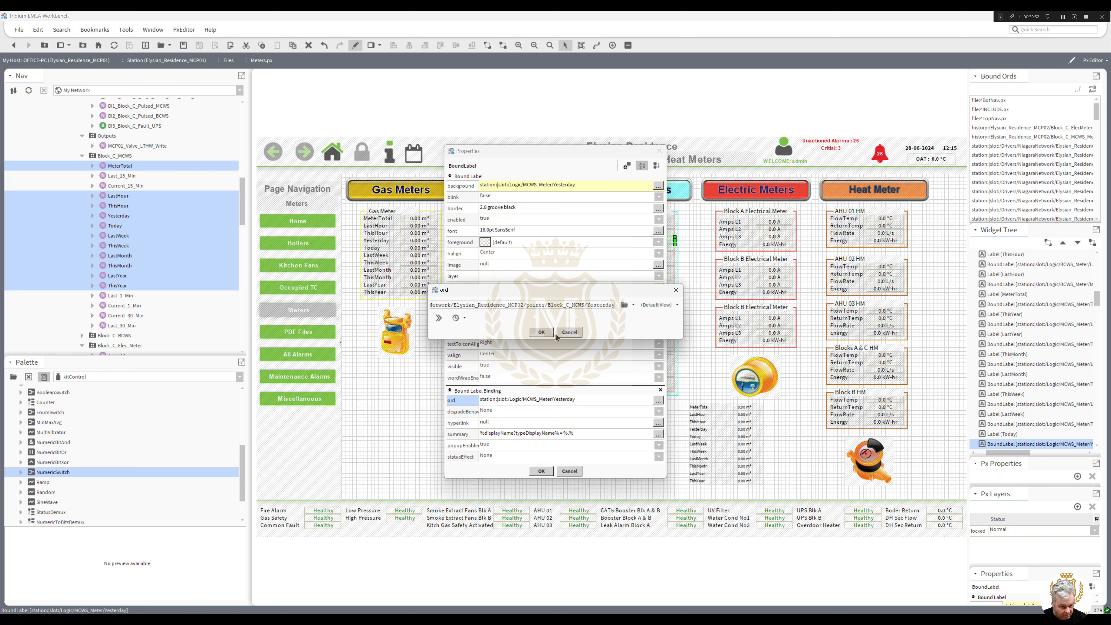
pyautogui.click(541, 332)
pyautogui.click(541, 472)
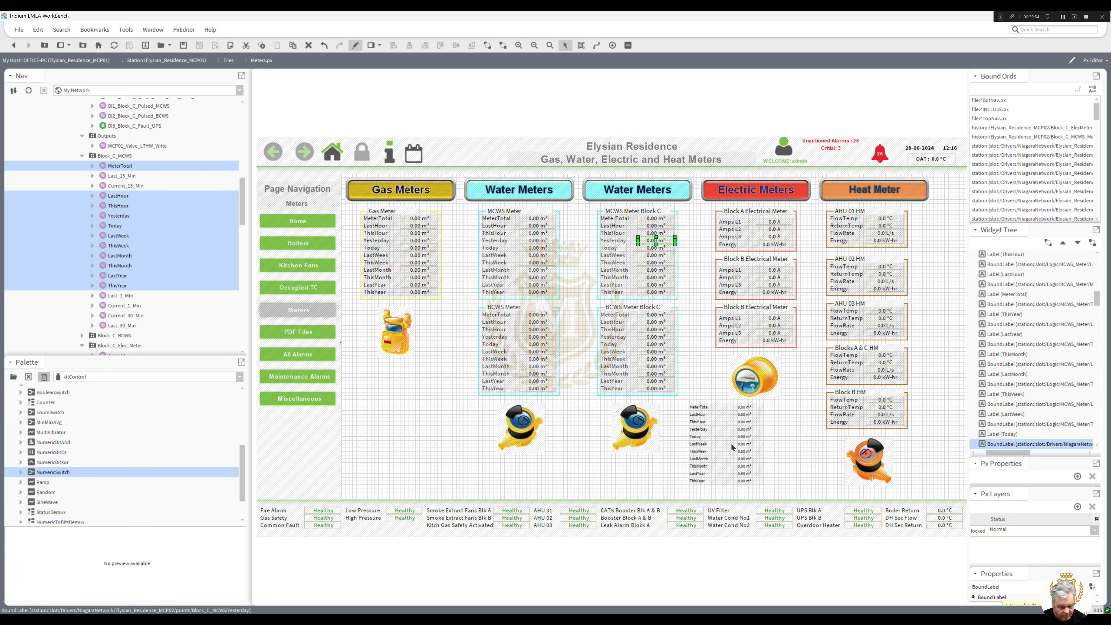
# Bind Today under MCWS Meter Block C to the ord copied from the placed Block_C_MCWS Today value.
pyautogui.doubleClick(745, 437)
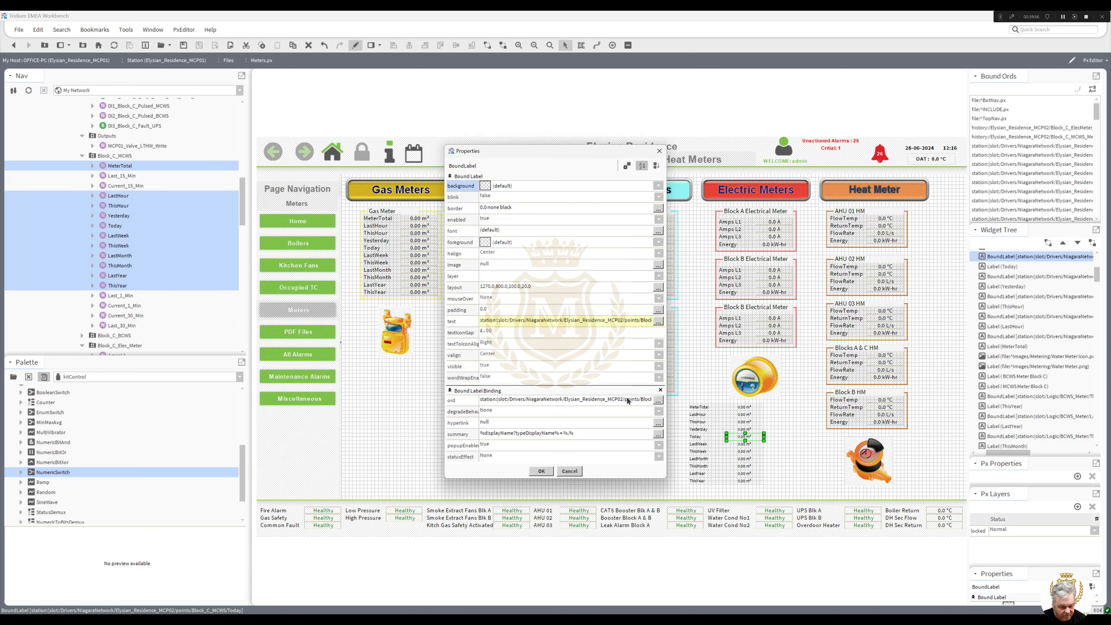
pyautogui.click(629, 400)
pyautogui.click(545, 335)
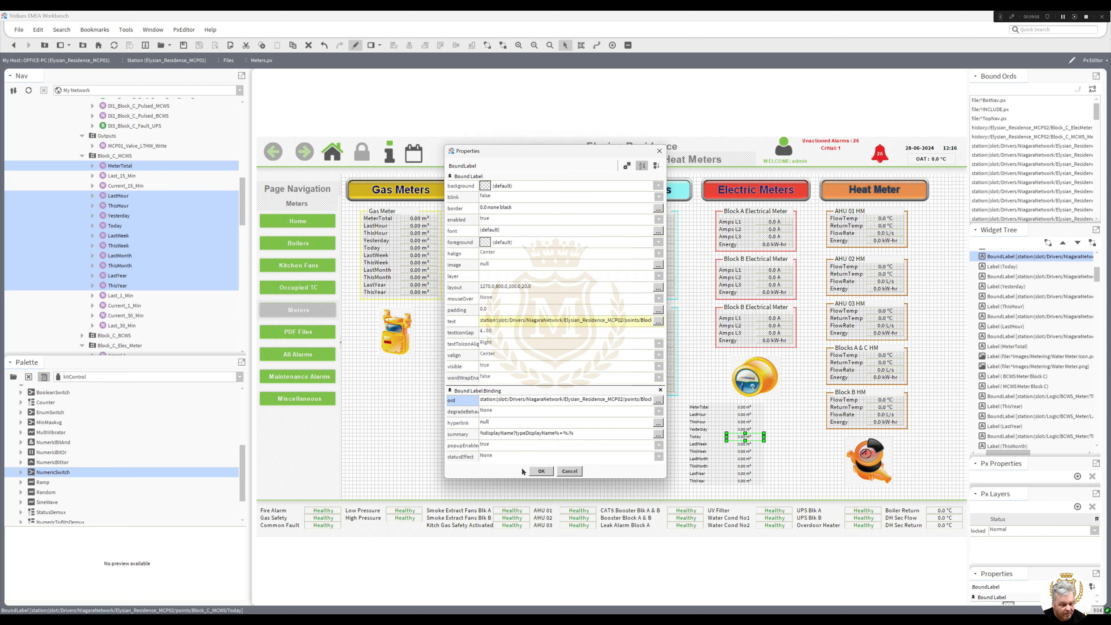
pyautogui.click(541, 471)
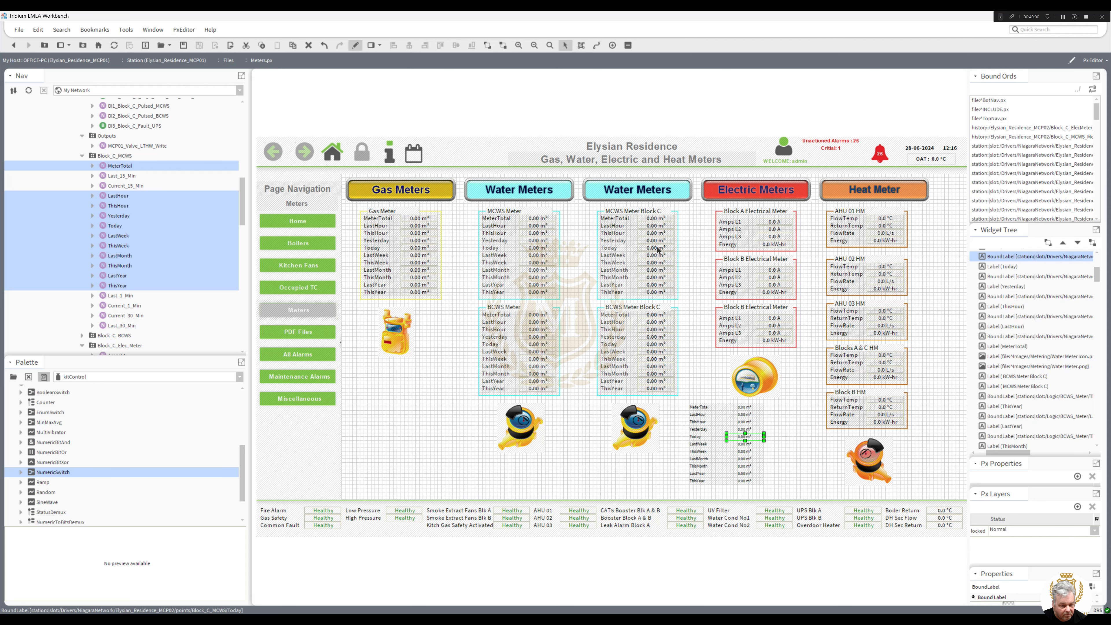
pyautogui.doubleClick(658, 250)
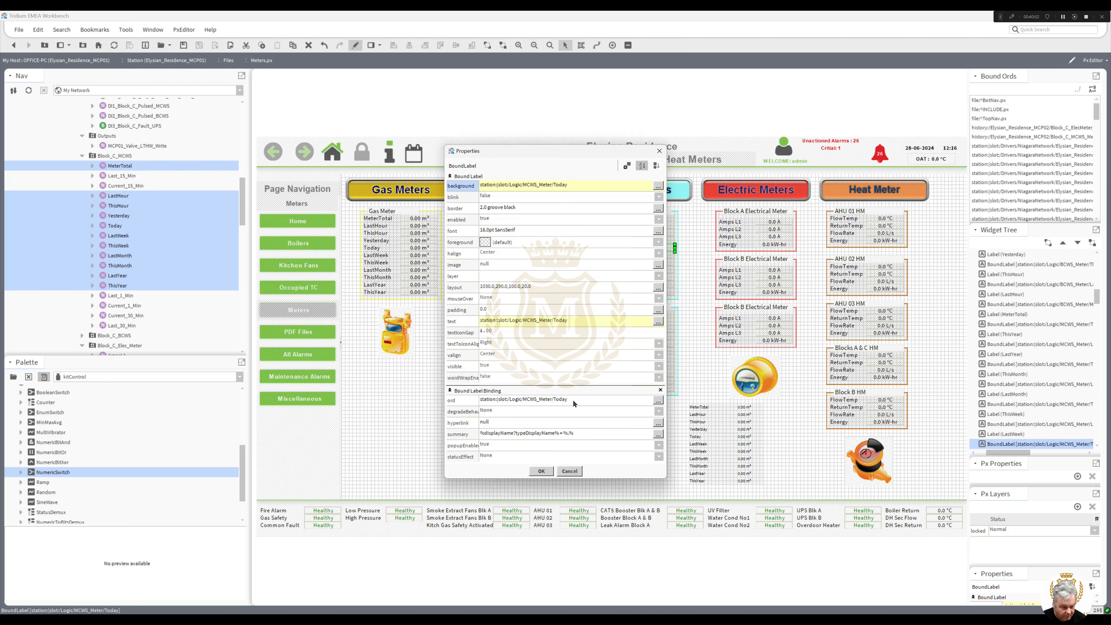
pyautogui.doubleClick(573, 399)
pyautogui.click(541, 332)
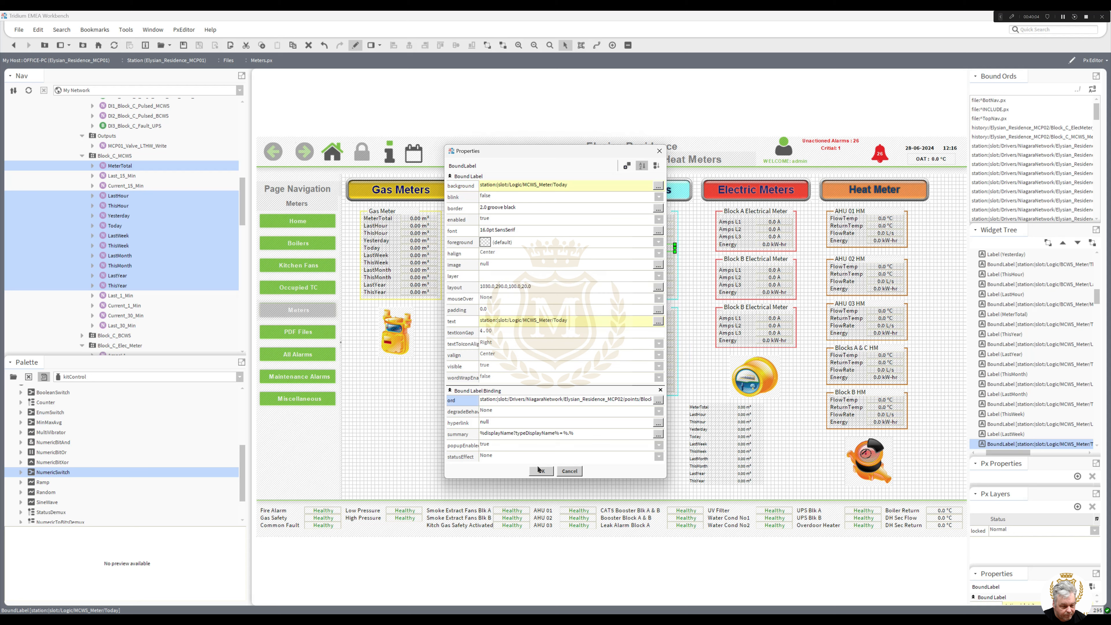
pyautogui.click(542, 471)
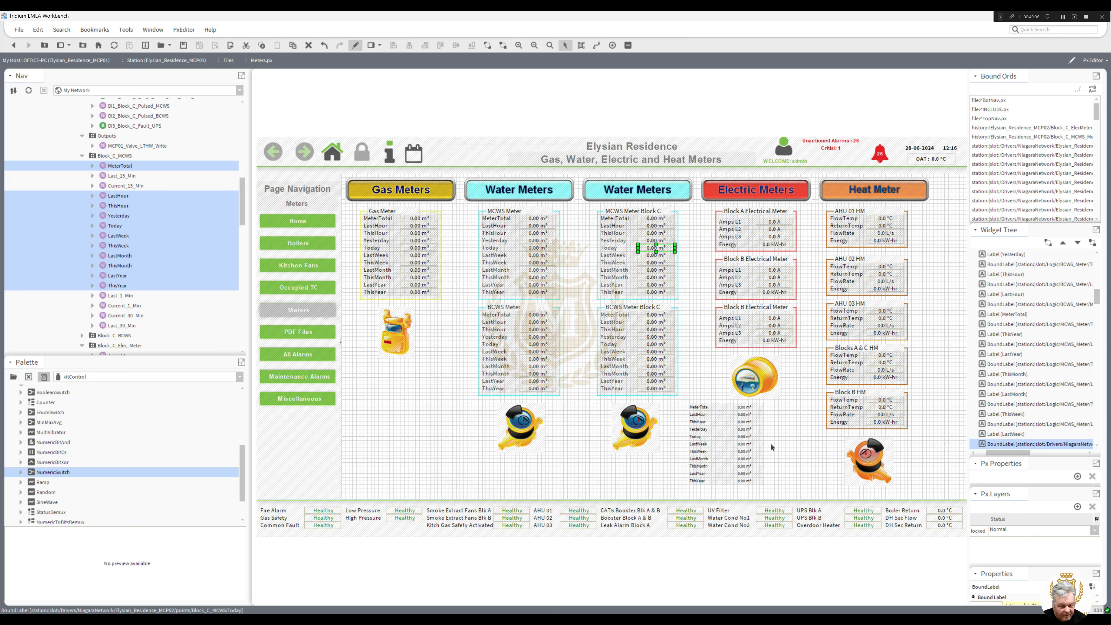
# Clear the temporary MCWS rows beneath the electric meter icon, keeping only the LastWeek to ThisYear values, moved beside MCWS Meter Block C.
pyautogui.moveTo(770, 443); pyautogui.dragTo(679, 398)
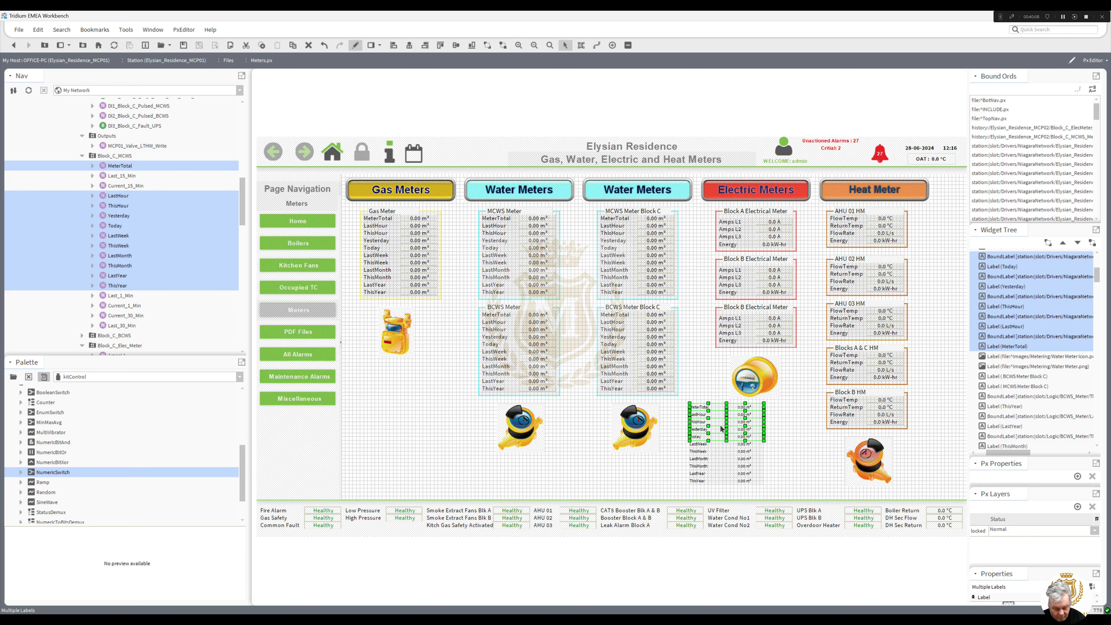
pyautogui.press('Delete')
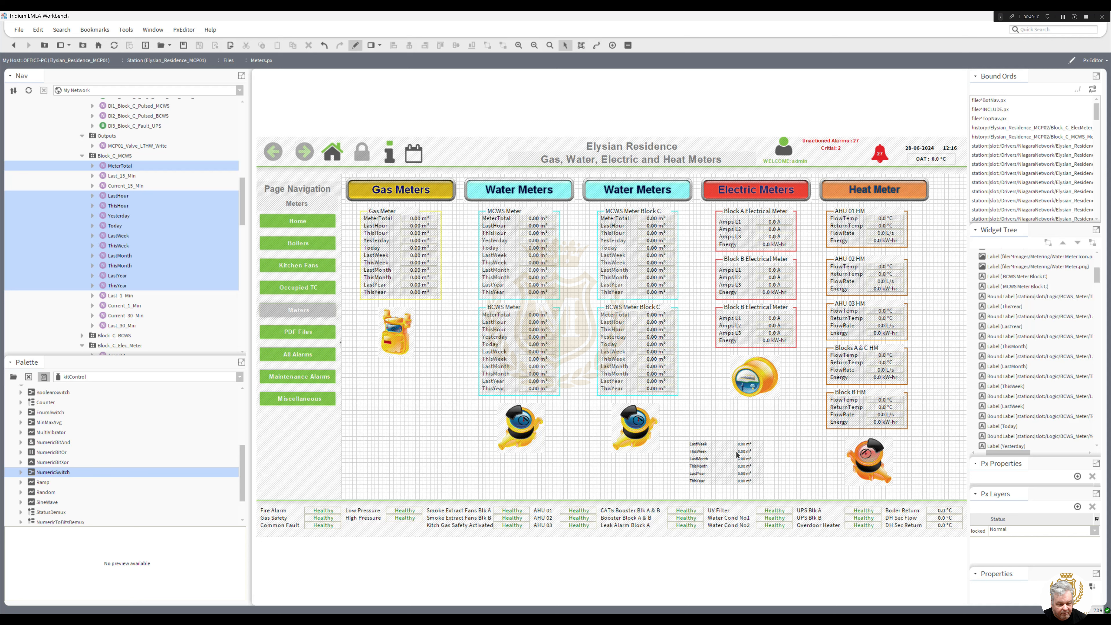
pyautogui.moveTo(769, 492); pyautogui.dragTo(699, 257)
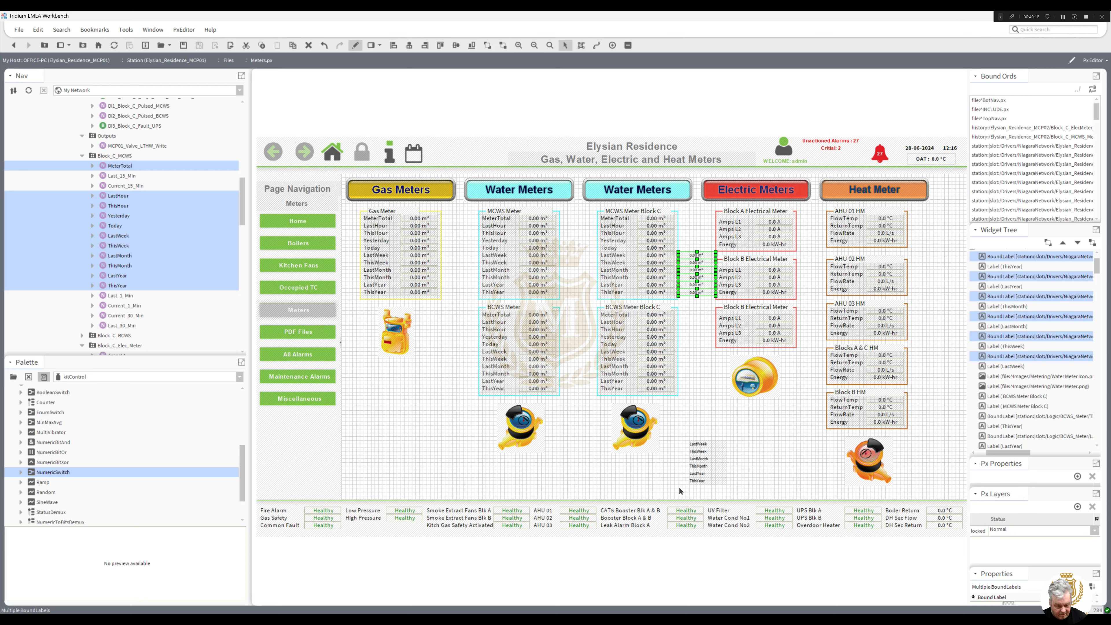
pyautogui.moveTo(743, 433); pyautogui.dragTo(678, 499)
pyautogui.press('Delete')
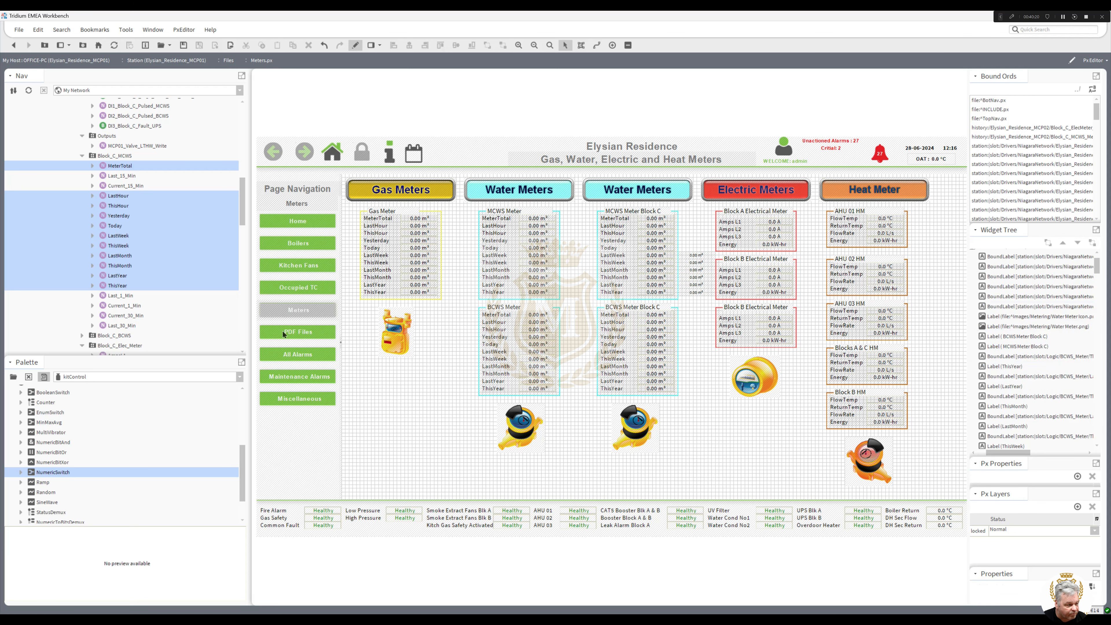
# Add the Block_C_BCWS points MeterTotal and LastHour through ThisYear to the Meters graphic as labelled values beneath the meter icons.
pyautogui.moveTo(242, 213); pyautogui.dragTo(244, 223)
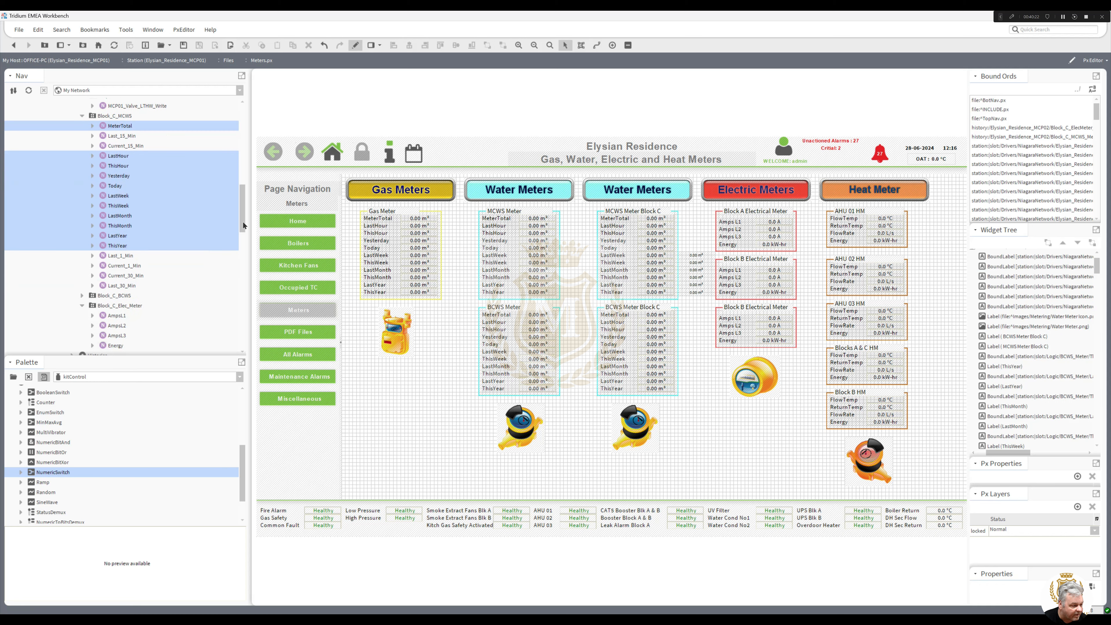
pyautogui.click(82, 296)
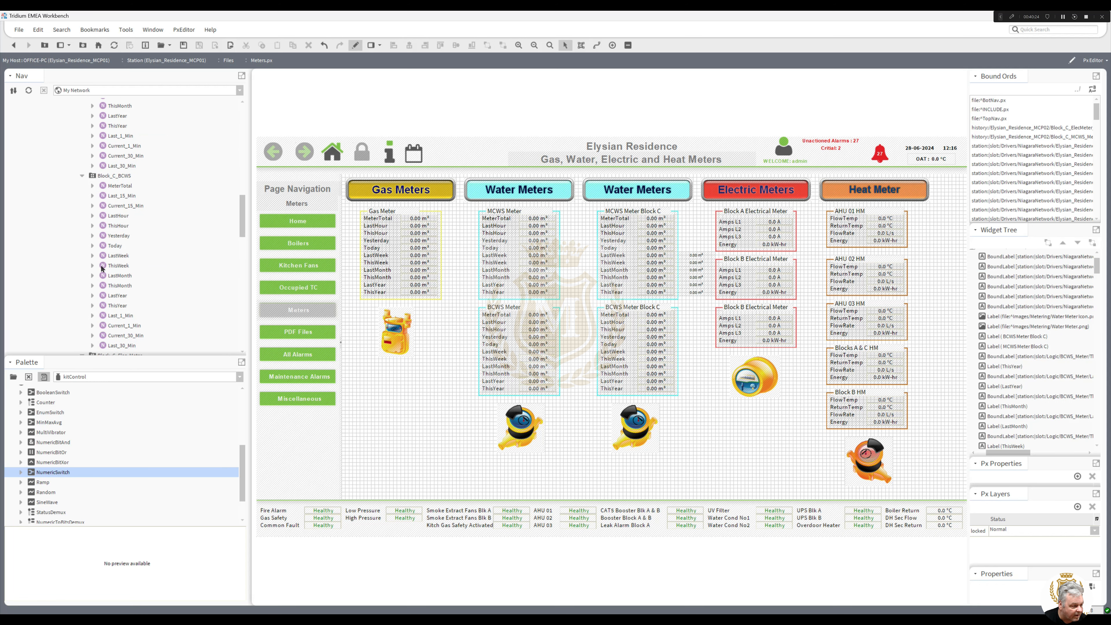
pyautogui.click(118, 185)
pyautogui.keyDown('ctrl'); pyautogui.click(118, 215); pyautogui.keyUp('ctrl')
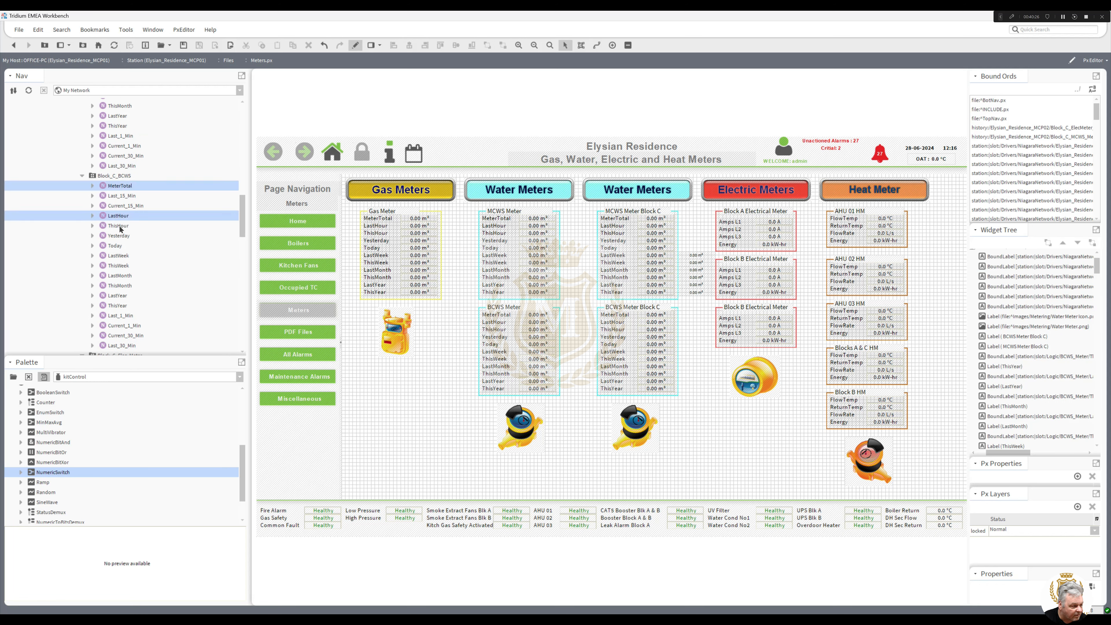
pyautogui.keyDown('ctrl'); pyautogui.click(118, 226); pyautogui.keyUp('ctrl')
pyautogui.keyDown('ctrl'); pyautogui.click(118, 236); pyautogui.keyUp('ctrl')
pyautogui.keyDown('ctrl'); pyautogui.click(116, 246); pyautogui.keyUp('ctrl')
pyautogui.keyDown('ctrl'); pyautogui.click(118, 255); pyautogui.keyUp('ctrl')
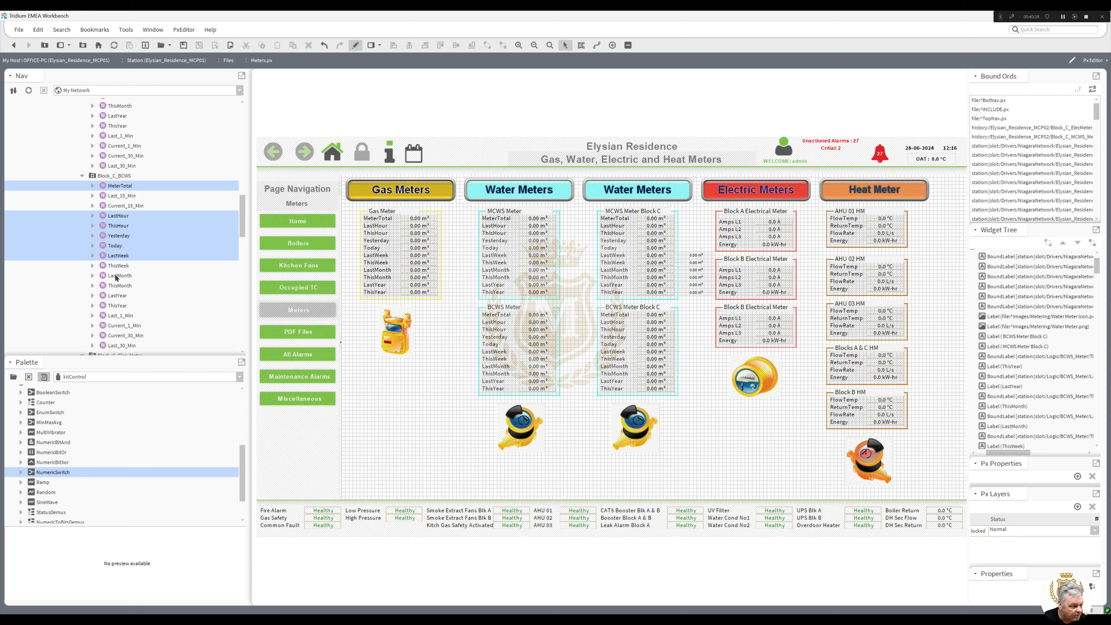
pyautogui.keyDown('ctrl'); pyautogui.click(117, 266); pyautogui.keyUp('ctrl')
pyautogui.keyDown('ctrl'); pyautogui.click(118, 275); pyautogui.keyUp('ctrl')
pyautogui.keyDown('ctrl'); pyautogui.click(116, 285); pyautogui.keyUp('ctrl')
pyautogui.keyDown('ctrl'); pyautogui.click(116, 296); pyautogui.keyUp('ctrl')
pyautogui.keyDown('ctrl'); pyautogui.click(116, 306); pyautogui.keyUp('ctrl')
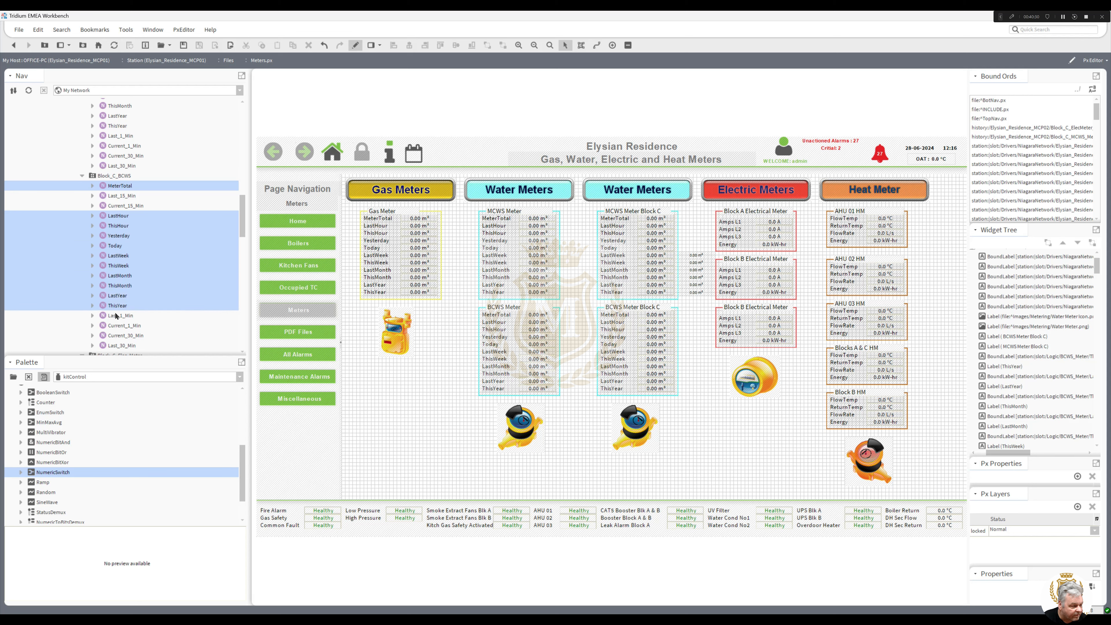
pyautogui.moveTo(116, 306); pyautogui.dragTo(604, 466)
pyautogui.click(542, 504)
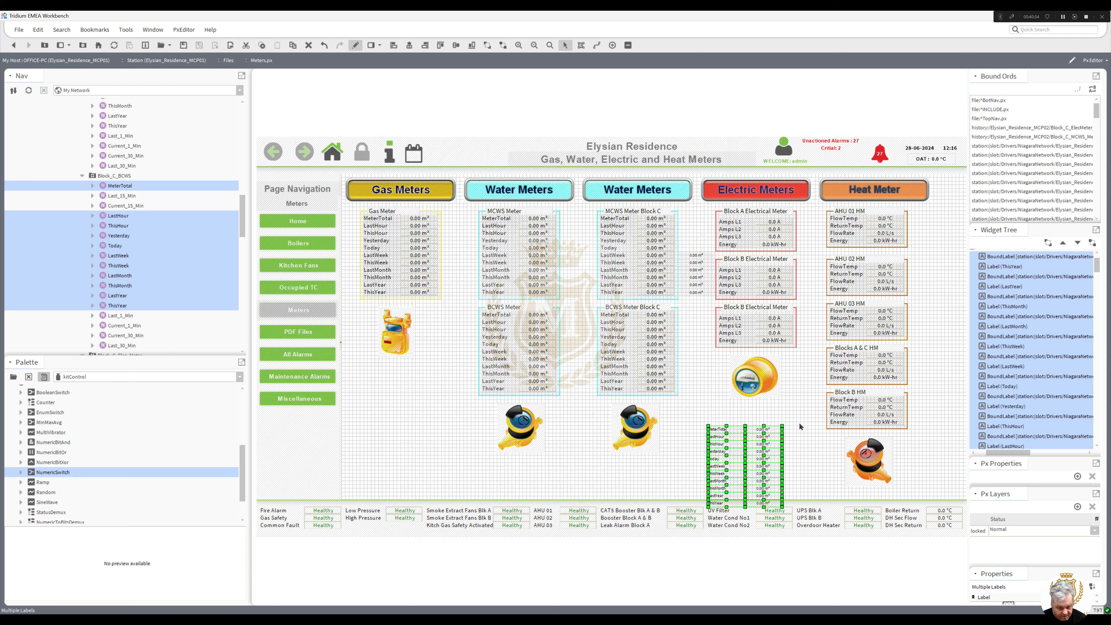
# Move the placed Block_C_BCWS values beside their matching rows in BCWS Meter Block C and delete their leftover name labels.
pyautogui.moveTo(798, 418); pyautogui.dragTo(730, 526)
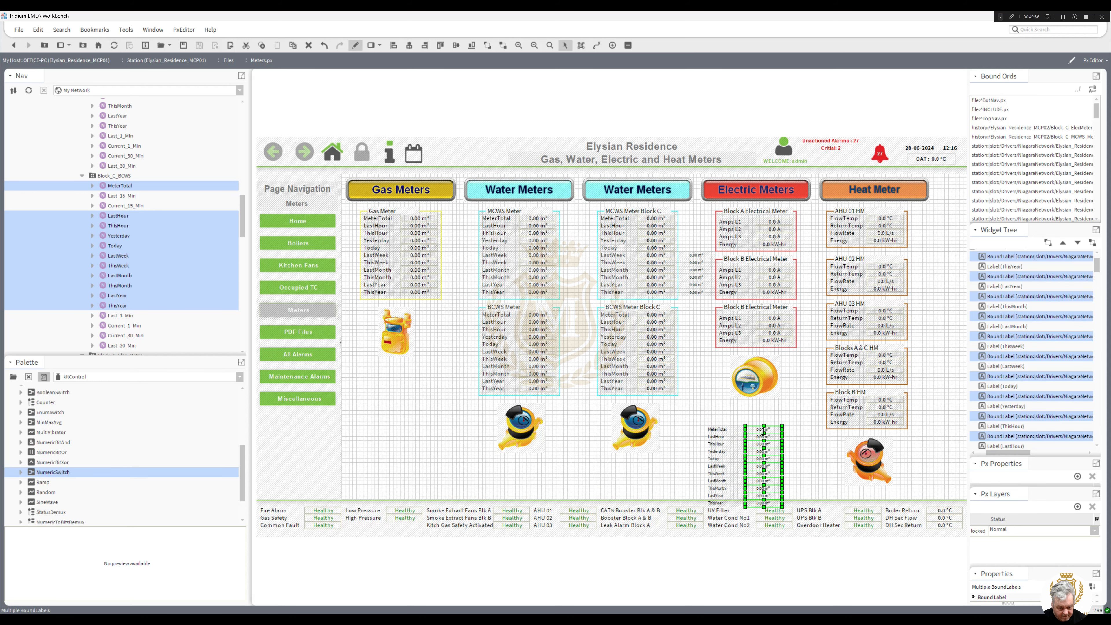
pyautogui.moveTo(764, 433); pyautogui.dragTo(695, 310)
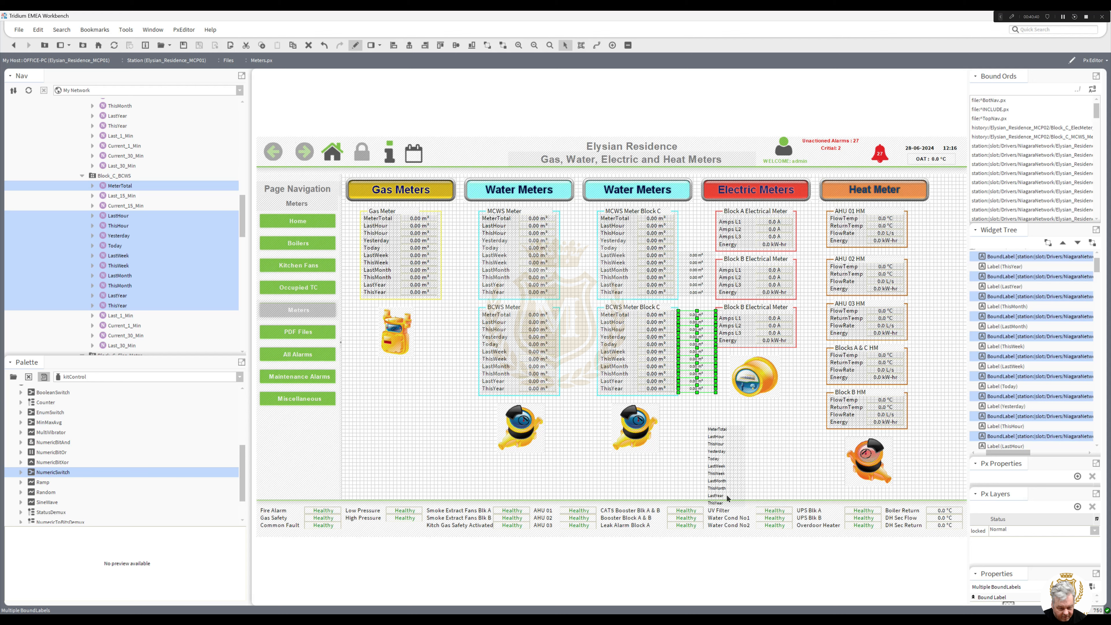
pyautogui.moveTo(760, 414)
pyautogui.mouseDown()
pyautogui.moveTo(712, 512)
pyautogui.moveTo(696, 516)
pyautogui.mouseUp()
pyautogui.press('Delete')
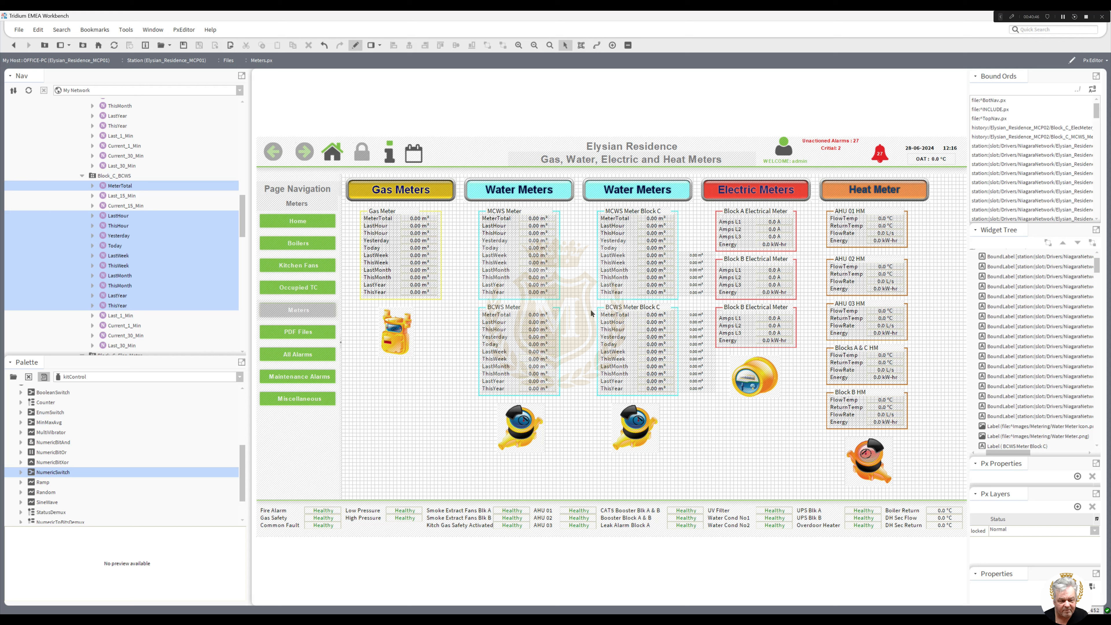
# Switch the Meters graphic from editing to viewing mode.
pyautogui.click(1064, 20)
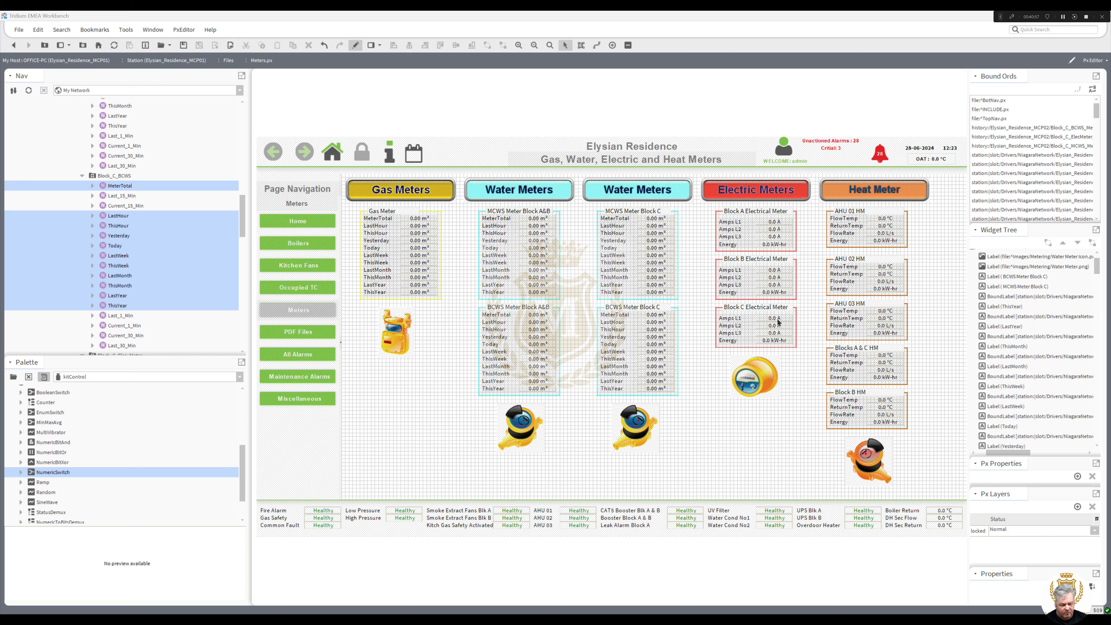
pyautogui.click(356, 46)
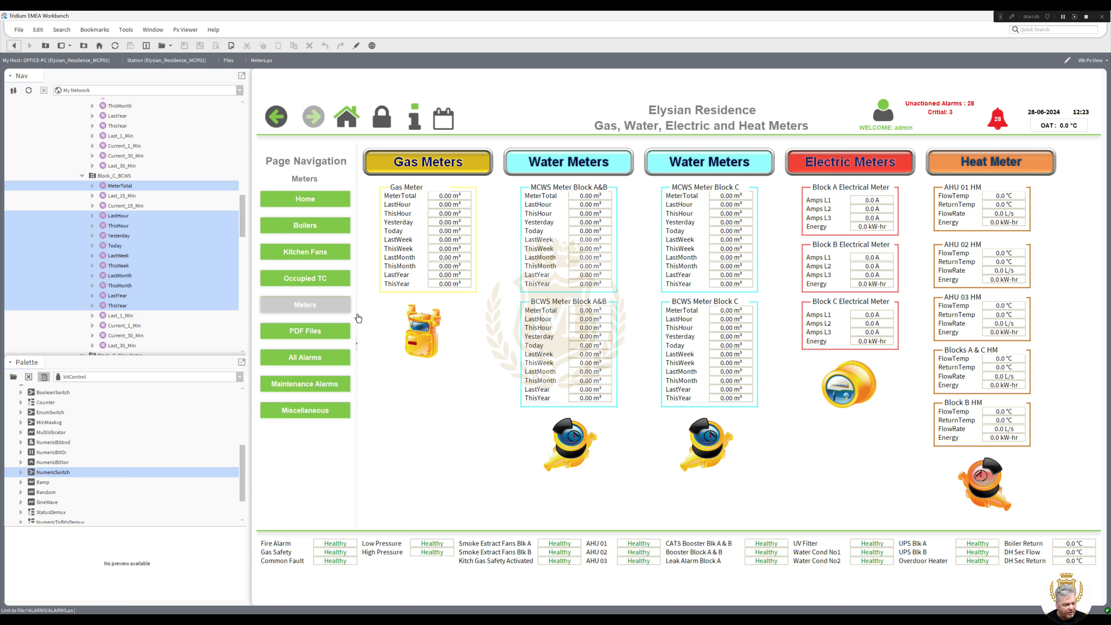
# Set the alarm class in Elysian_Residence_MCP02's Alarm Source Info to MaintenaceAlarm and save the change.
pyautogui.moveTo(241, 229); pyautogui.dragTo(243, 165)
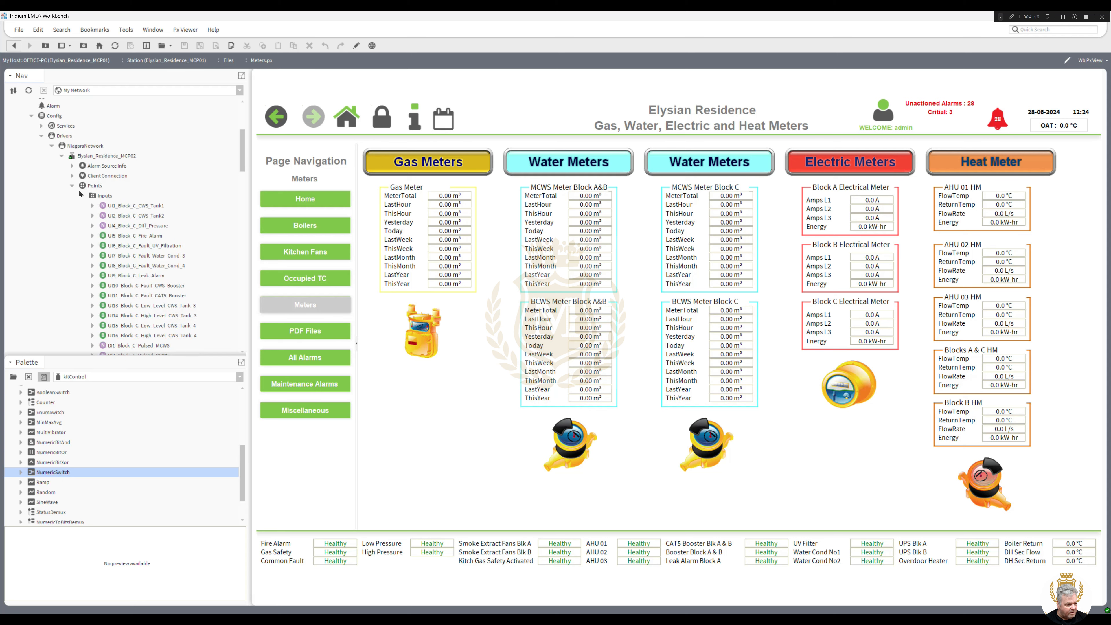
pyautogui.doubleClick(93, 167)
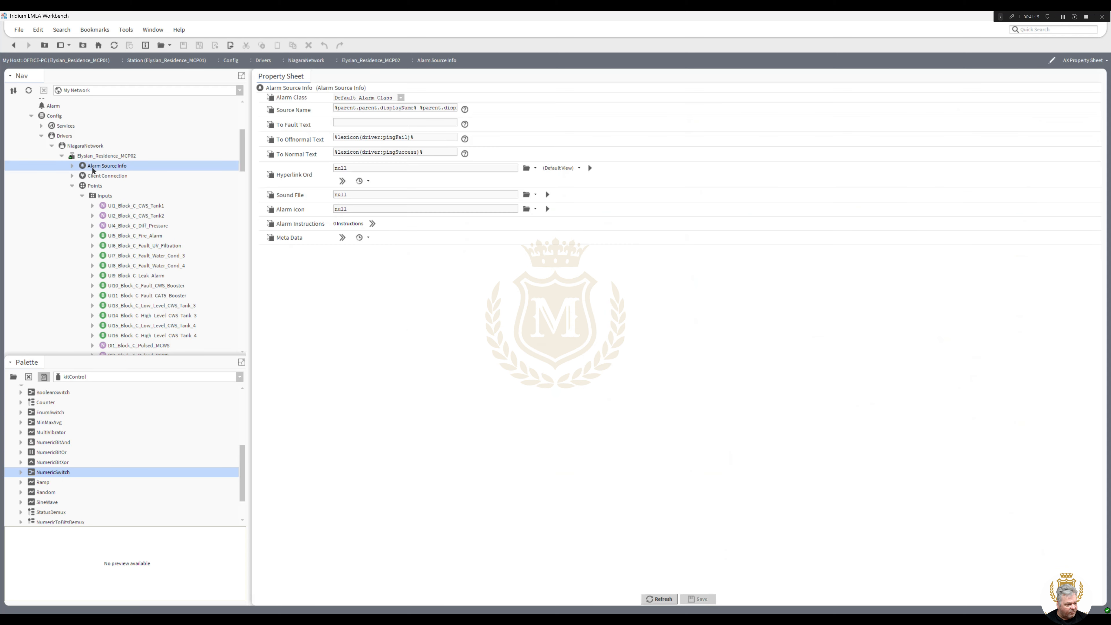
pyautogui.click(400, 99)
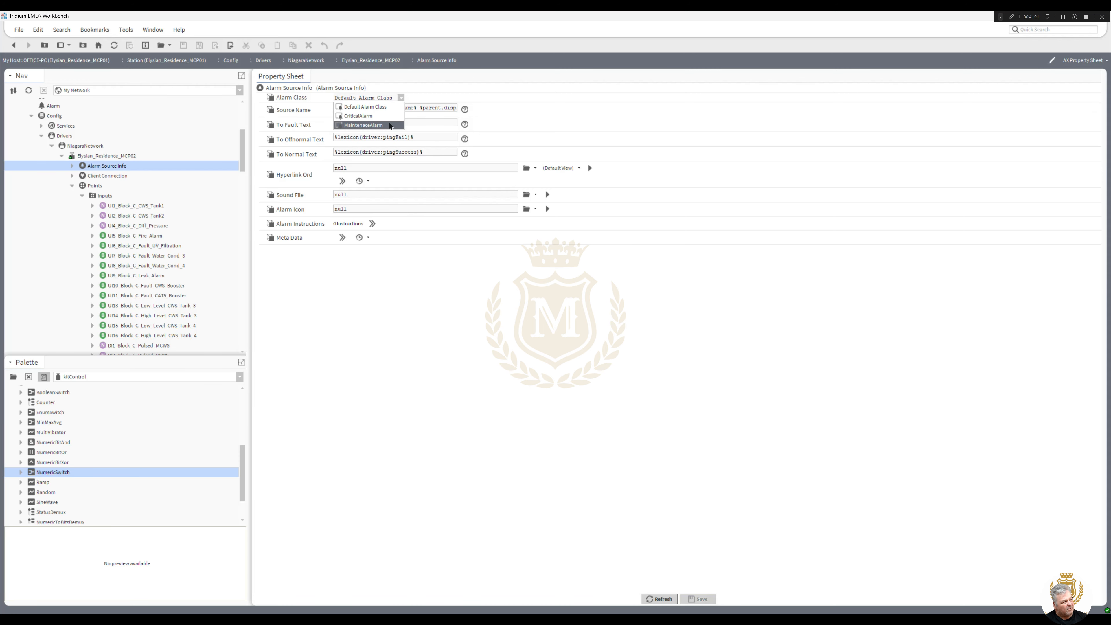
pyautogui.click(390, 125)
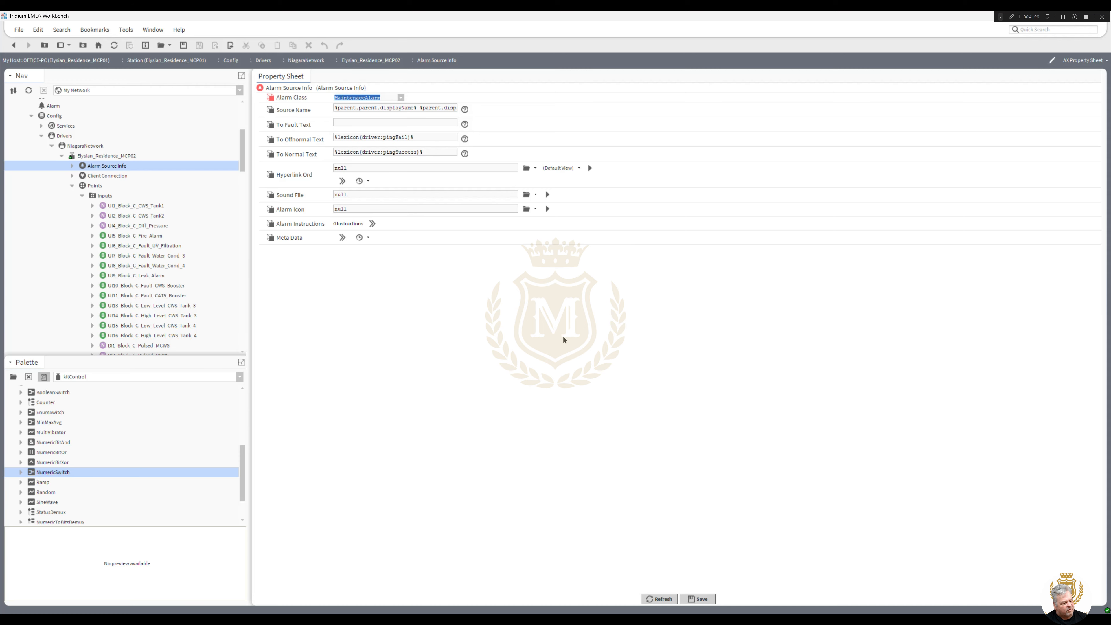
pyautogui.click(697, 598)
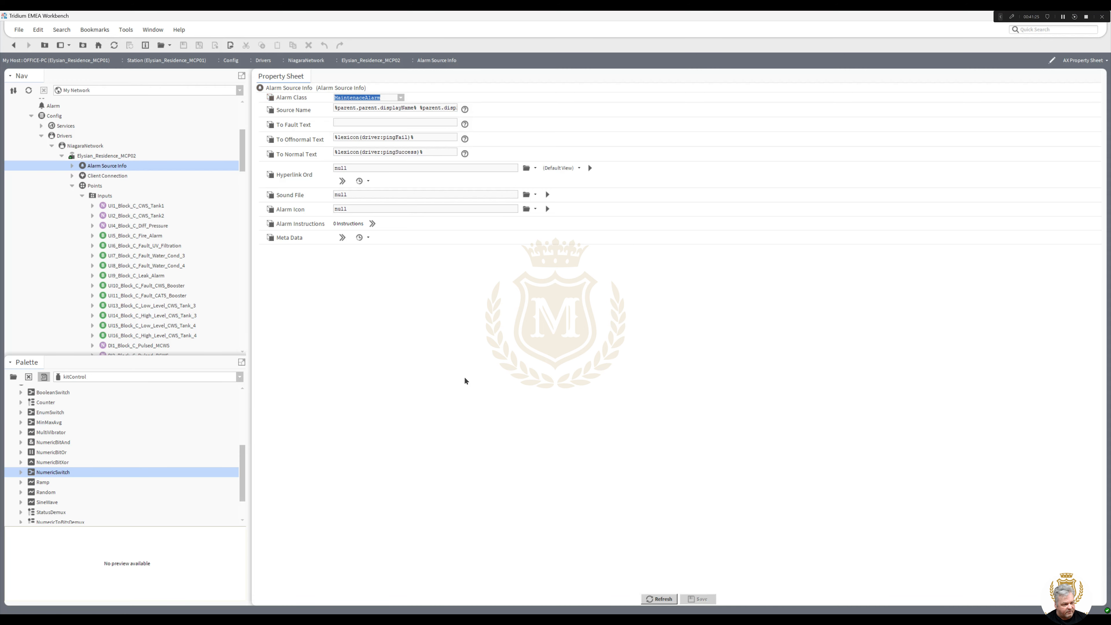
# Open the Alarms extension of Elysian_Residence_MCP02 and display the replacement alarm class choices.
pyautogui.moveTo(243, 152); pyautogui.dragTo(240, 241)
pyautogui.doubleClick(96, 275)
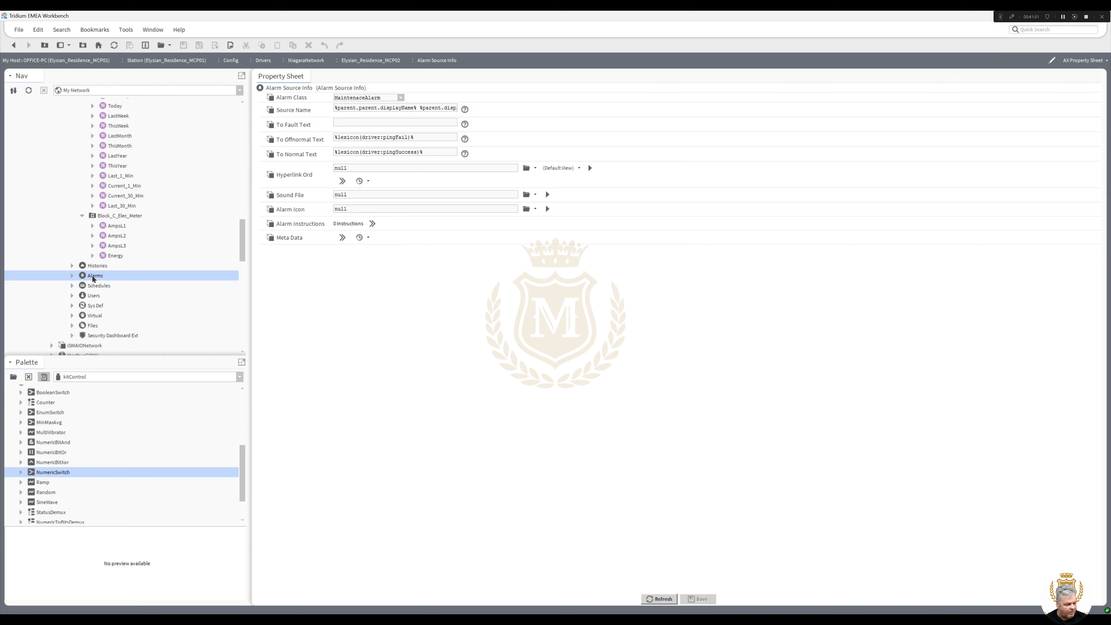
pyautogui.click(460, 99)
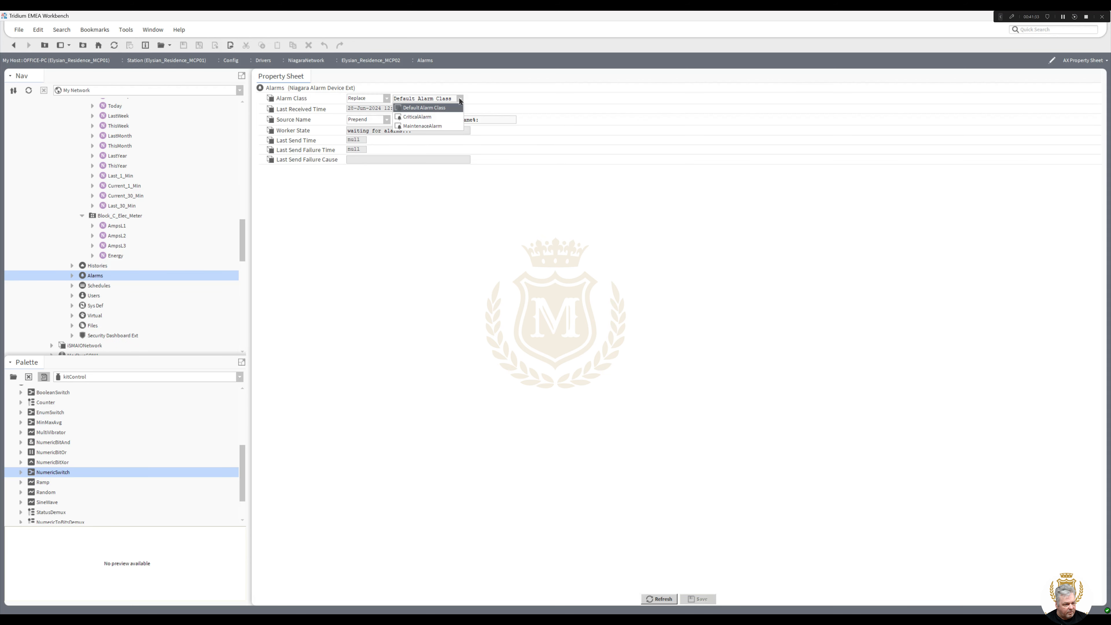
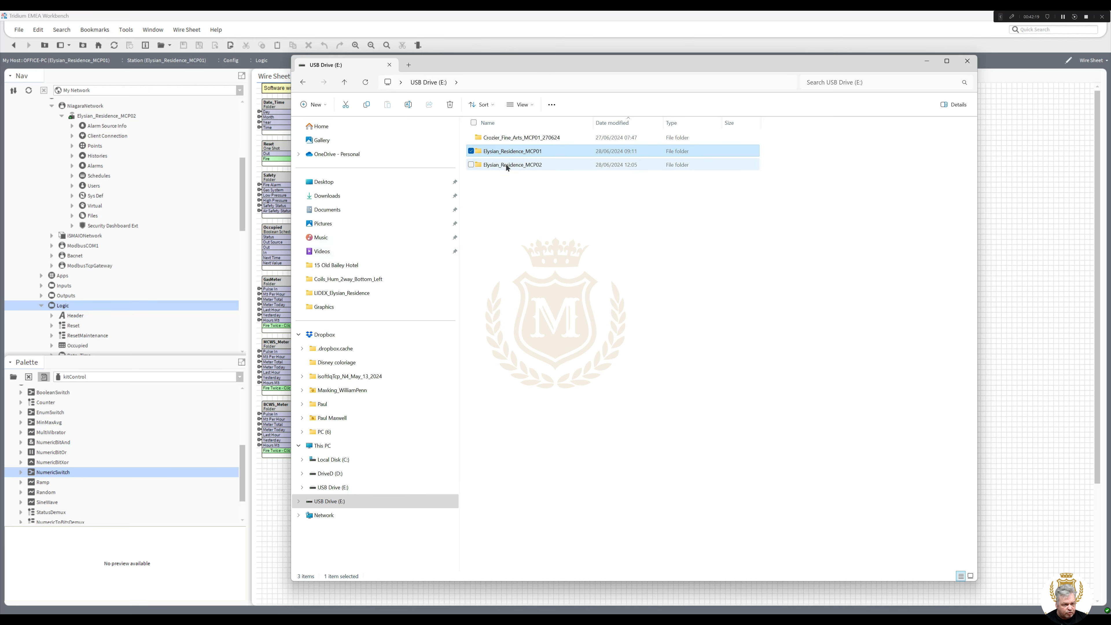
# Switch to File Explorer and open the recent drawing M618-HGM-XX-XX-SC-M-60059REVC5.pdf in a maximised browser window.
pyautogui.click(968, 60)
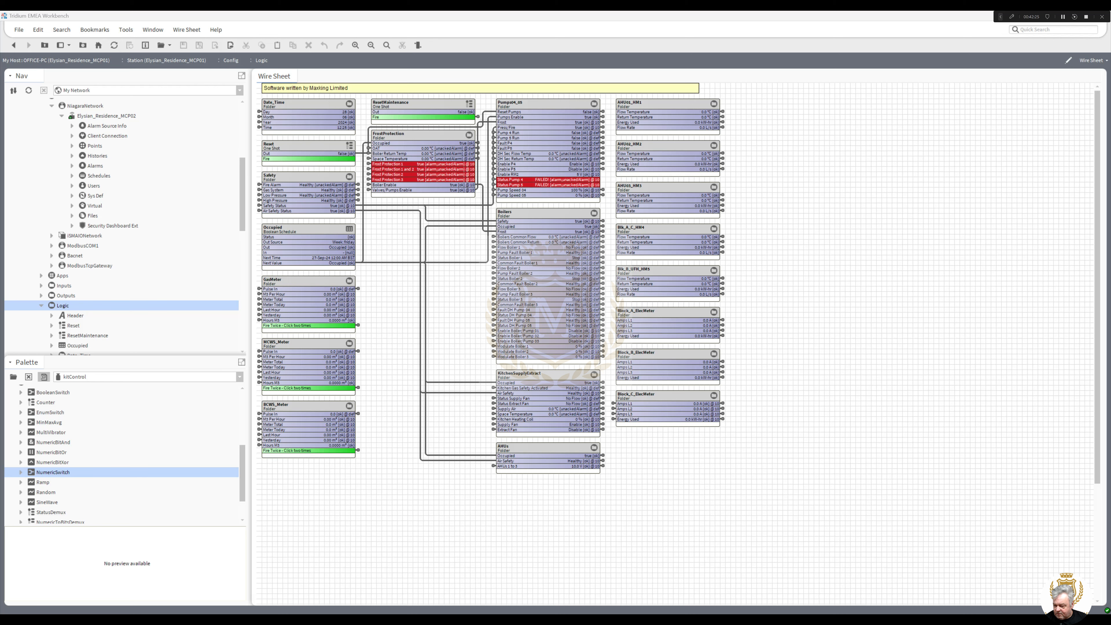
pyautogui.press('super+e')
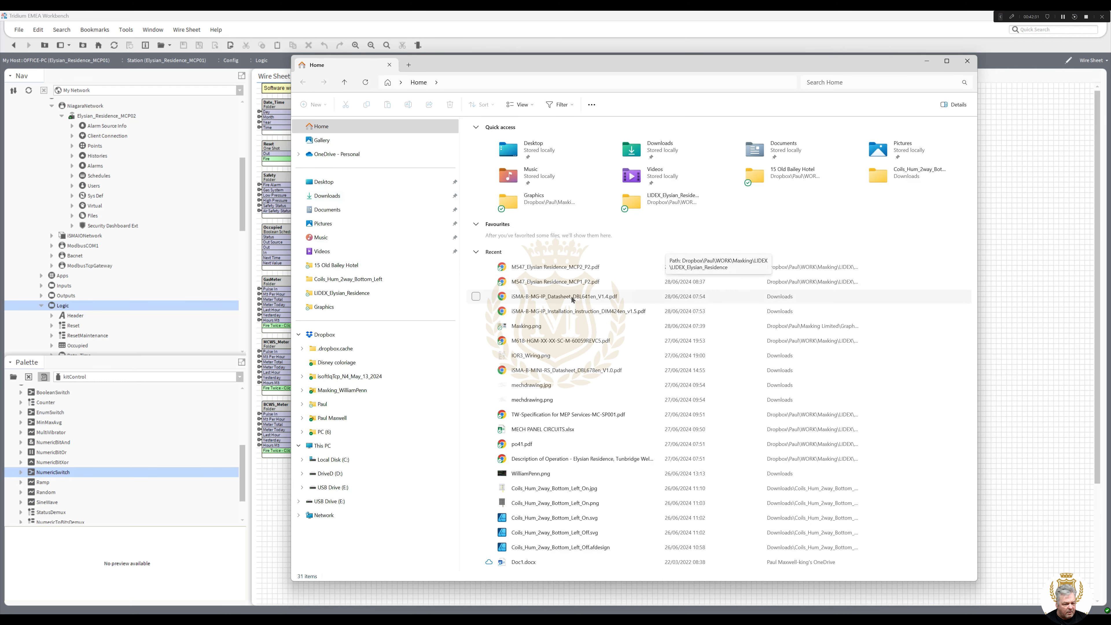
pyautogui.click(569, 342)
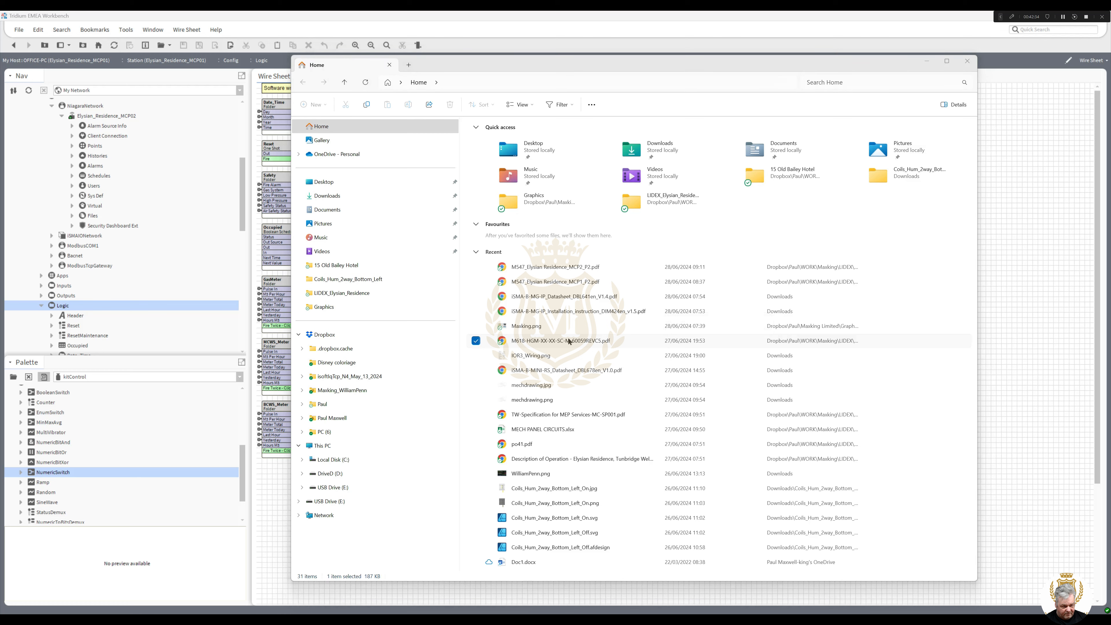
pyautogui.click(918, 299)
pyautogui.click(968, 61)
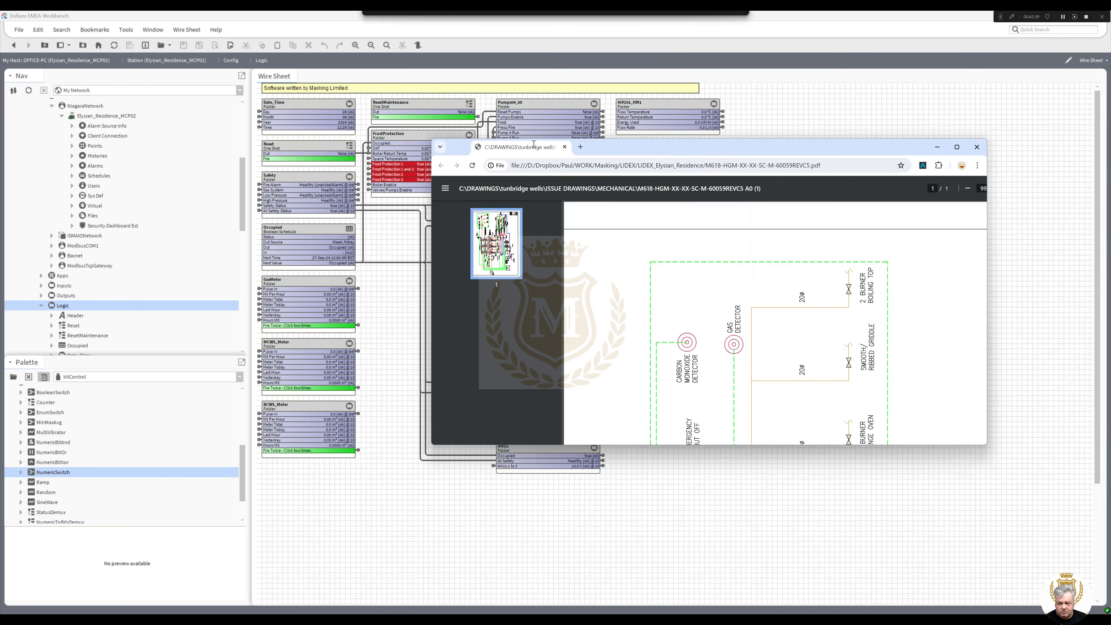
pyautogui.click(796, 122)
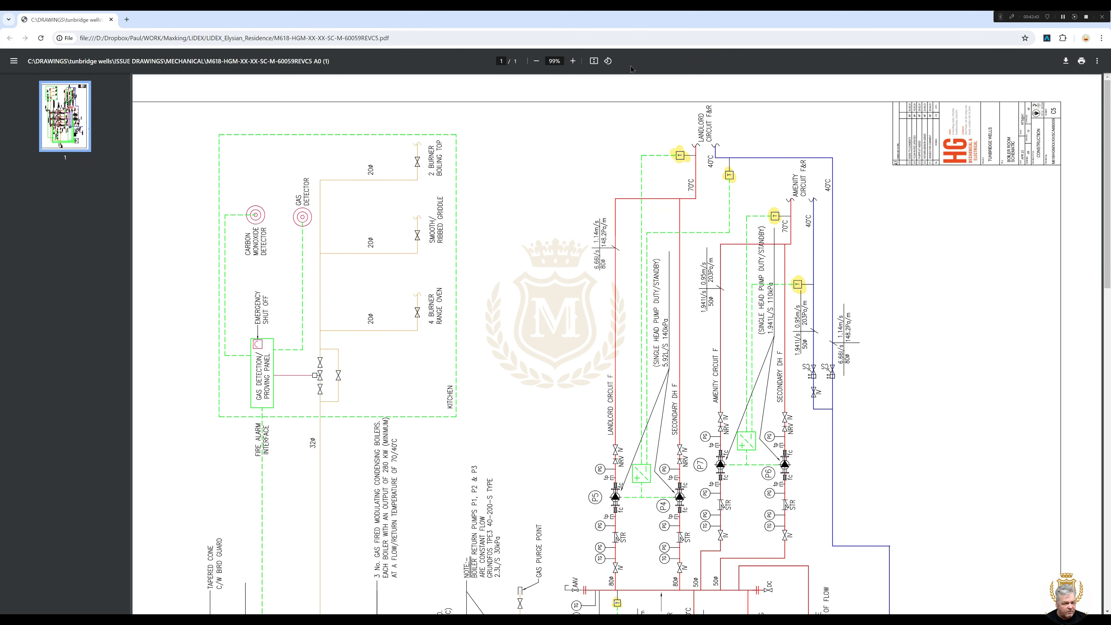
# Rotate the boiler room schematic upright and examine the landlord and amenity circuits around pumps P4 to P7.
pyautogui.click(608, 61)
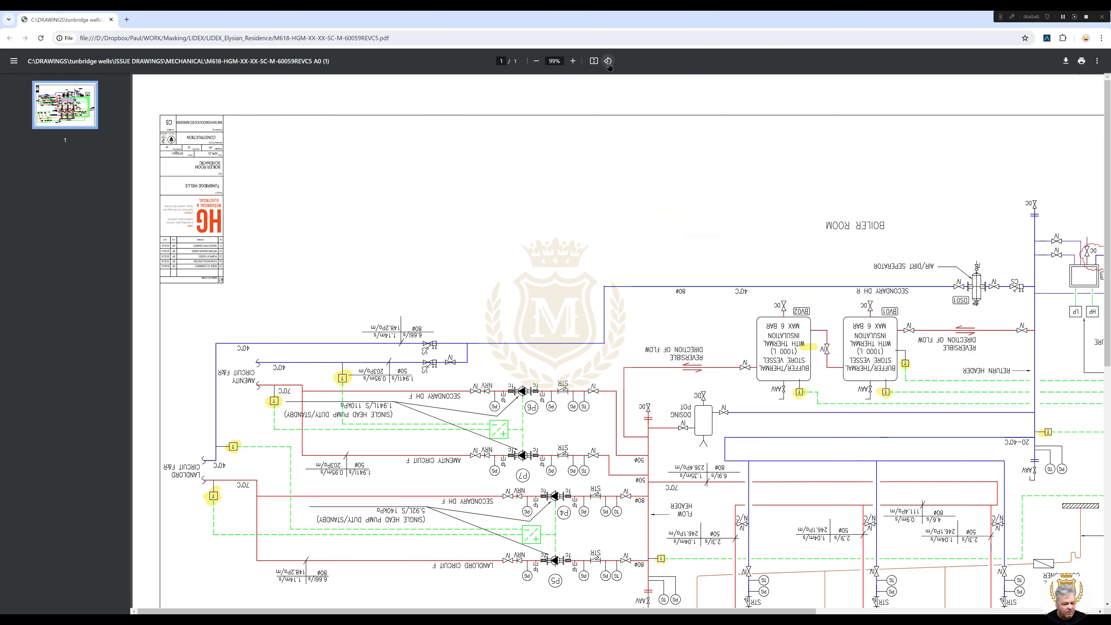
pyautogui.click(608, 62)
pyautogui.click(608, 61)
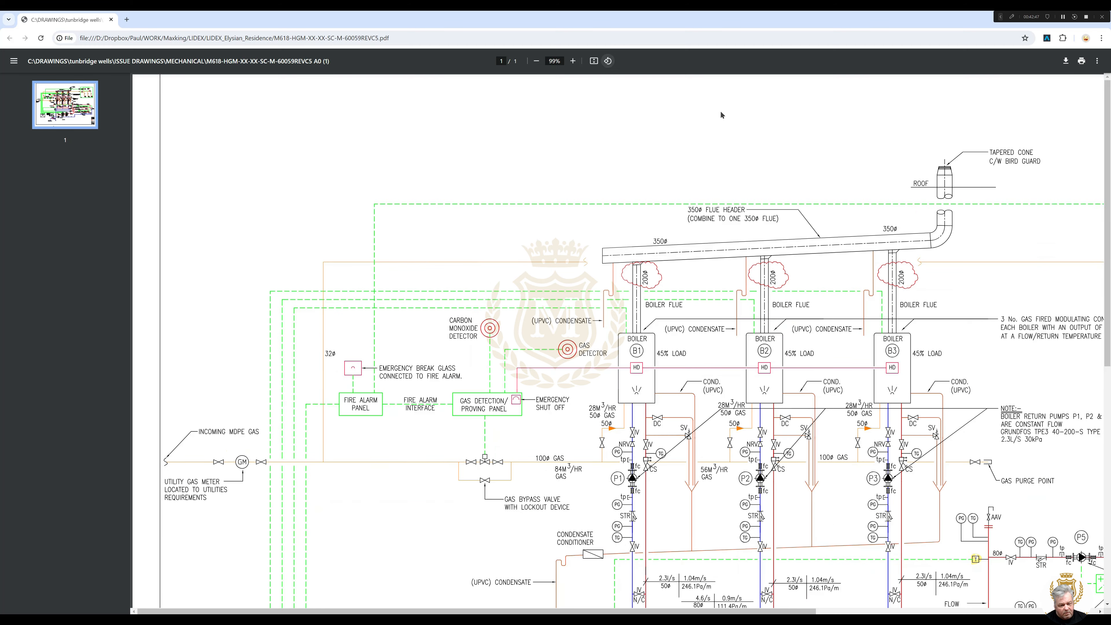
pyautogui.moveTo(1108, 236); pyautogui.dragTo(1108, 477)
pyautogui.moveTo(807, 611); pyautogui.dragTo(1109, 591)
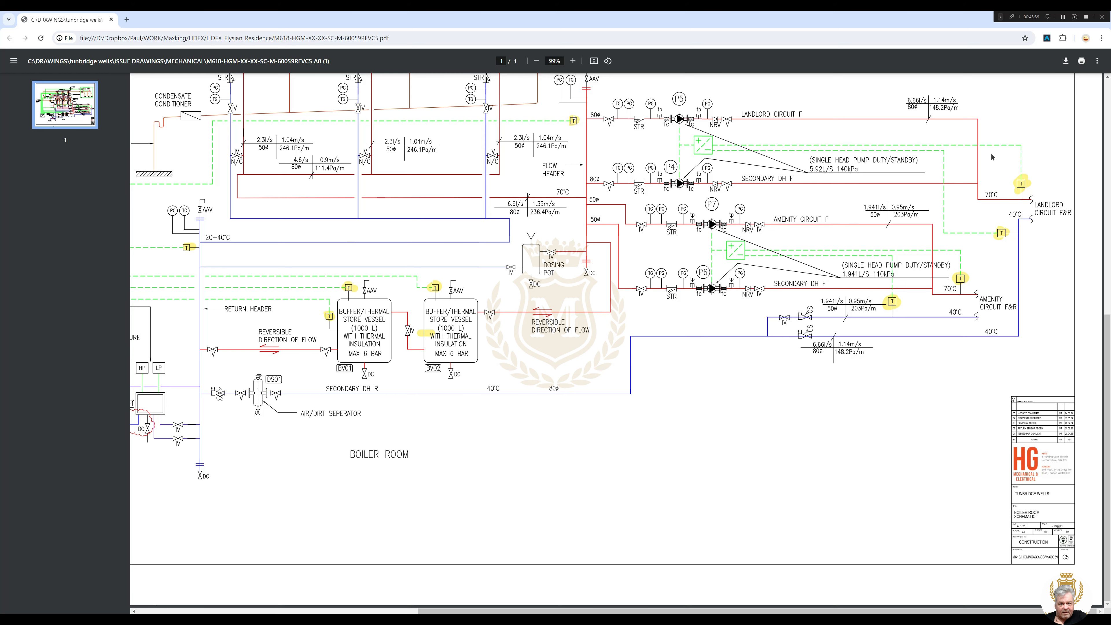
# Switch back to Workbench, create a folder named Block_C_LTHW_PIC_VALVE in Logic, and place it beneath Block_C_ElecMeter, widened to match.
pyautogui.hotkey('alt', 'Tab')
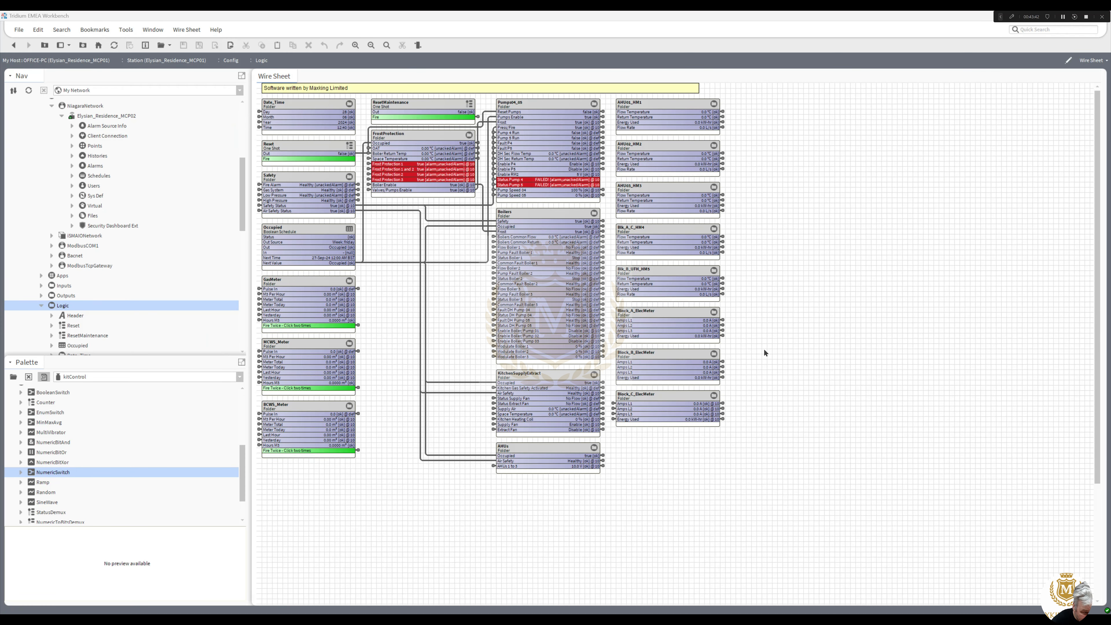
pyautogui.rightClick(666, 468)
pyautogui.moveTo(719, 435)
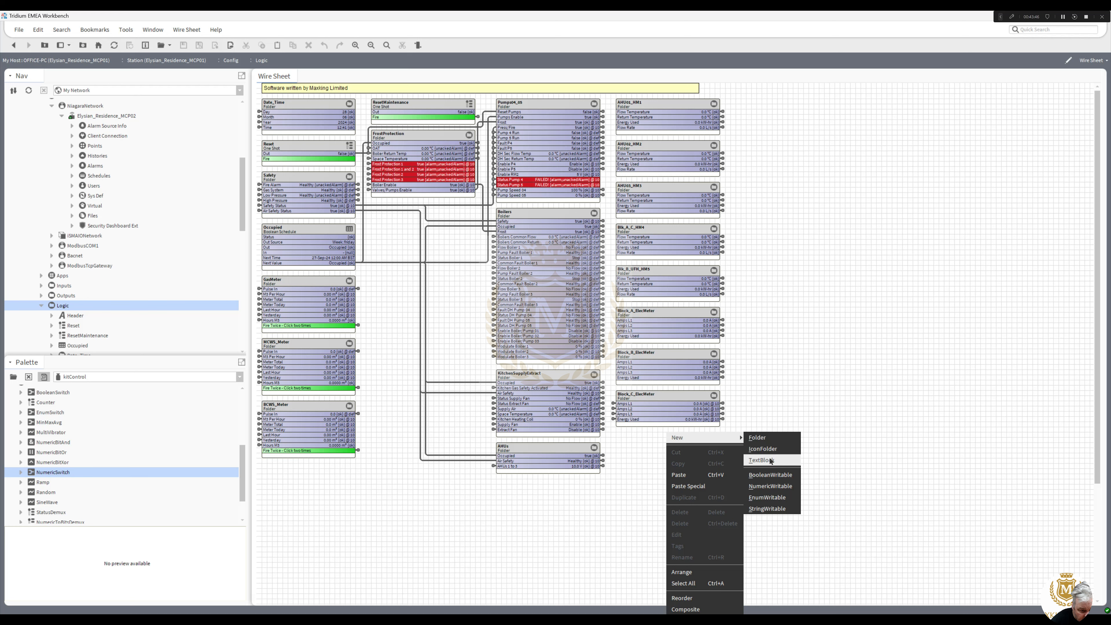
pyautogui.click(769, 441)
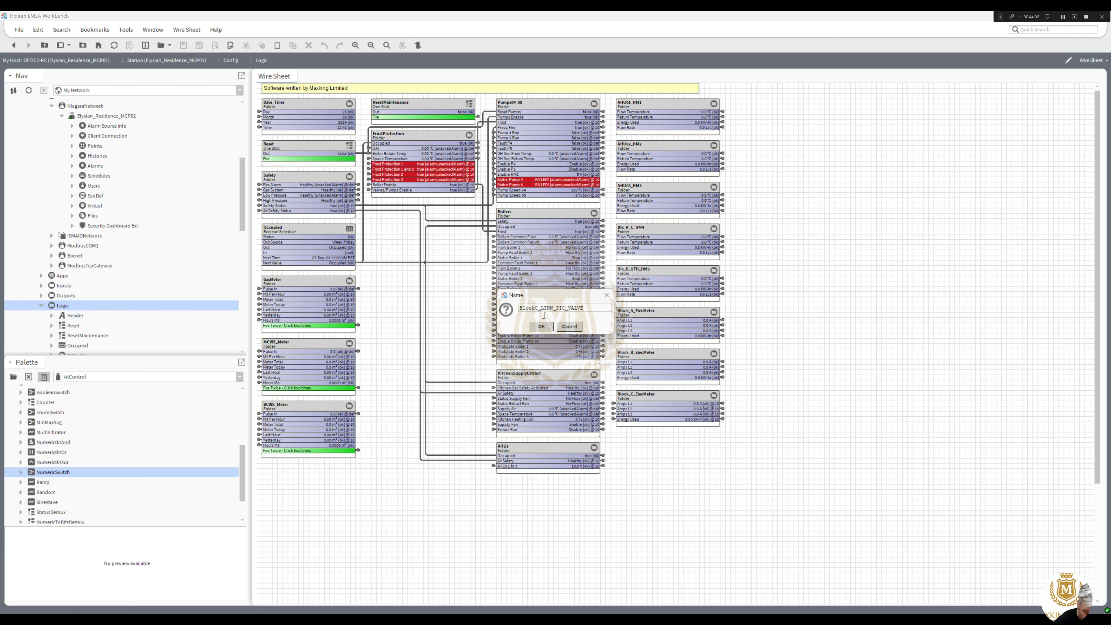
pyautogui.write('_')
pyautogui.click(542, 326)
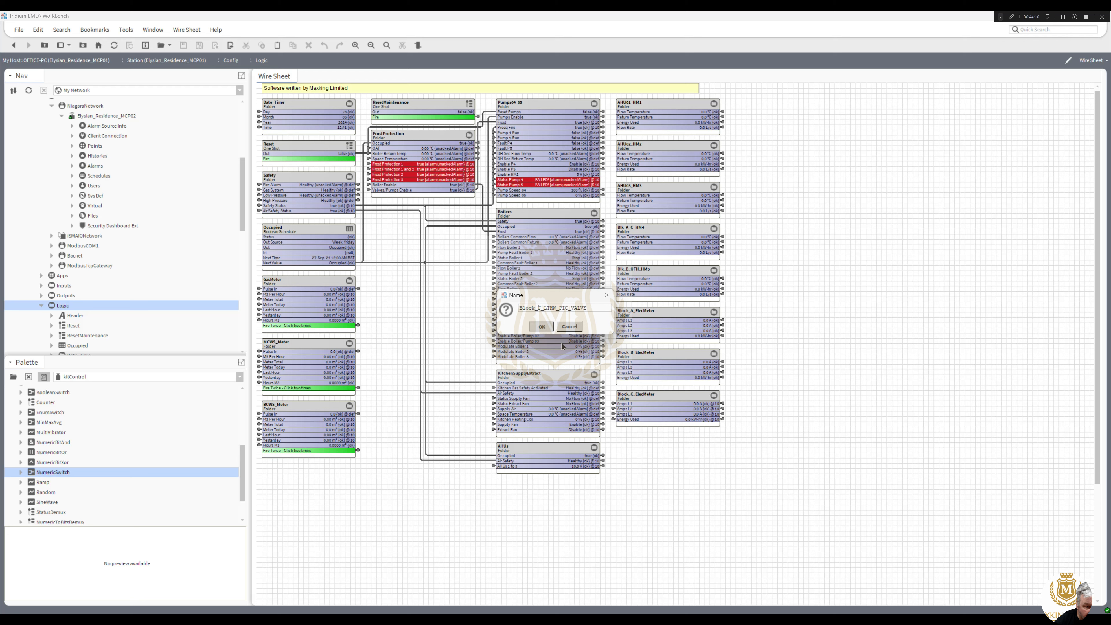
pyautogui.moveTo(685, 470); pyautogui.dragTo(713, 435)
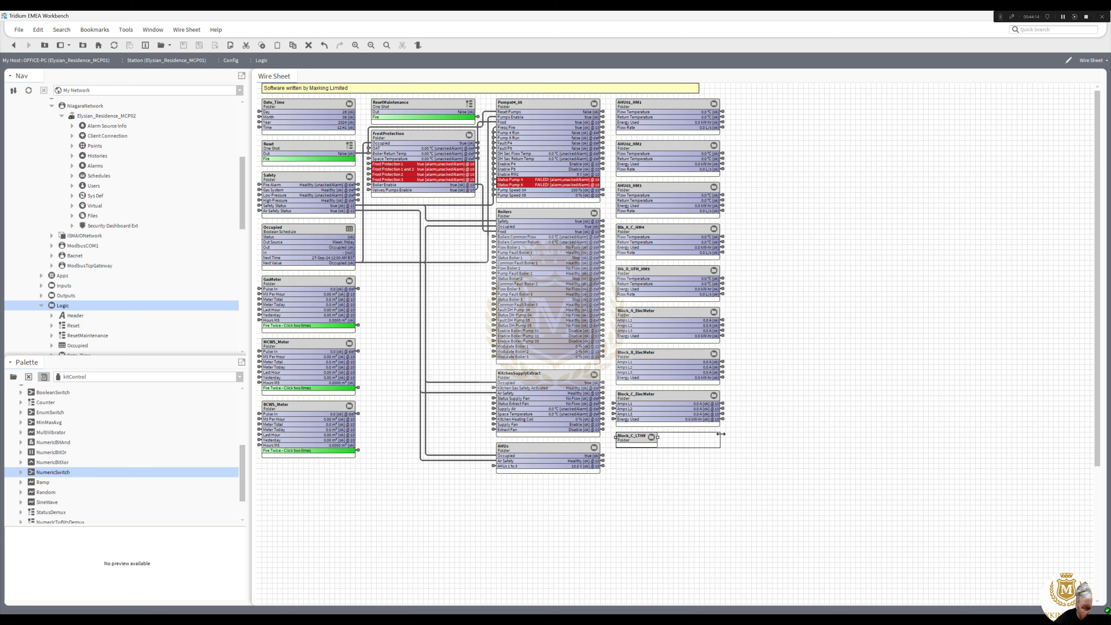
# Copy the Logic folder's Header text block into Block_C_LTHW_PIC_VALVE and position it along the top of the wire sheet.
pyautogui.doubleClick(678, 441)
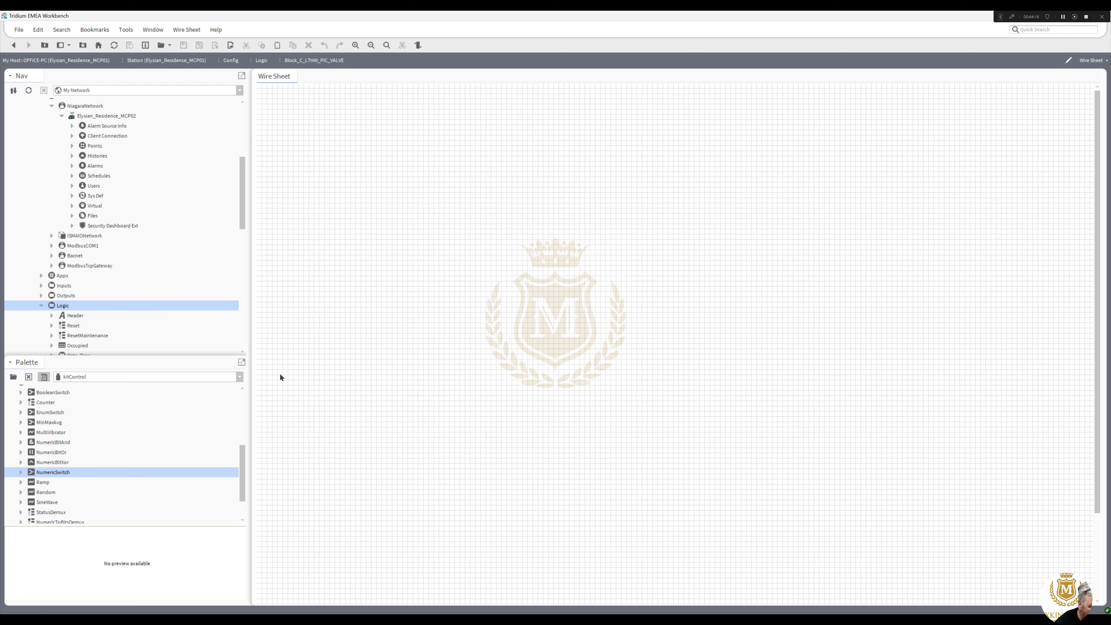
pyautogui.rightClick(83, 318)
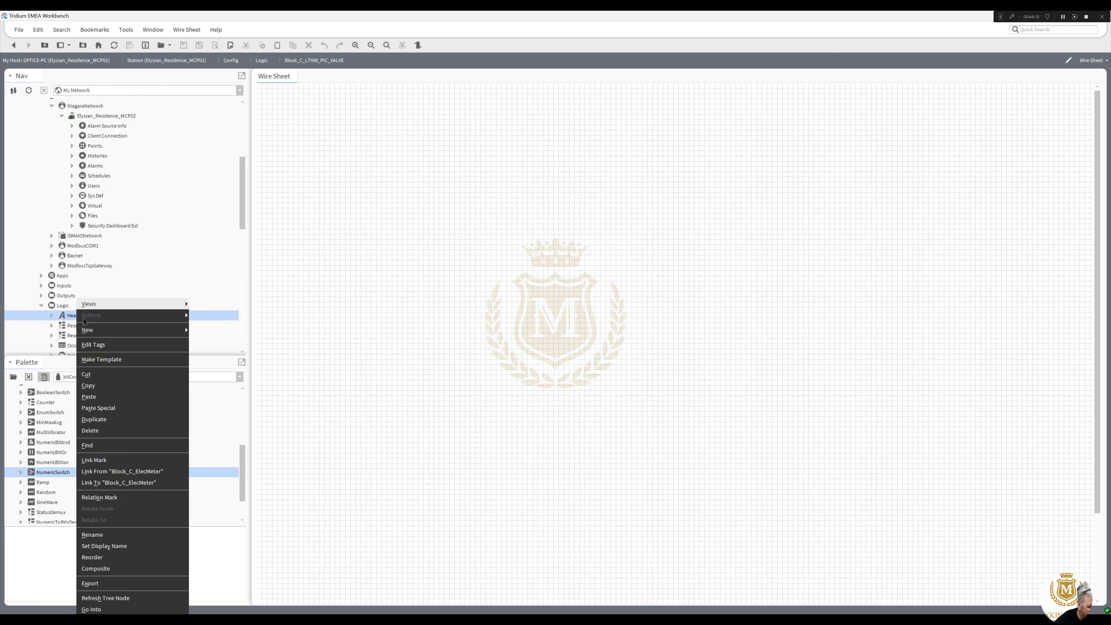
pyautogui.click(110, 387)
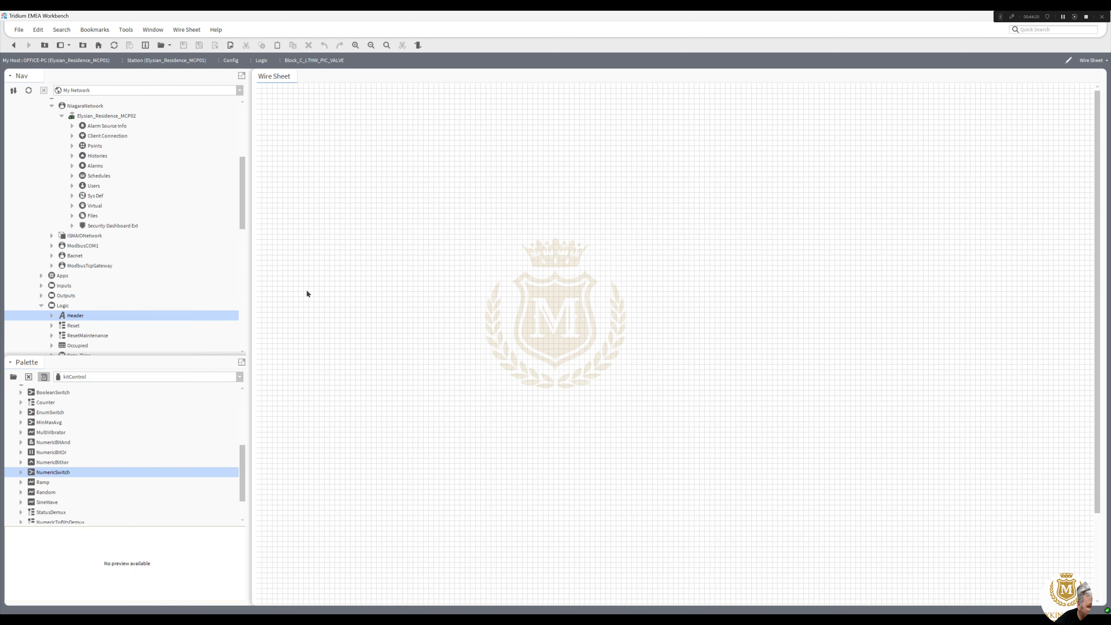
pyautogui.rightClick(307, 163)
pyautogui.click(328, 202)
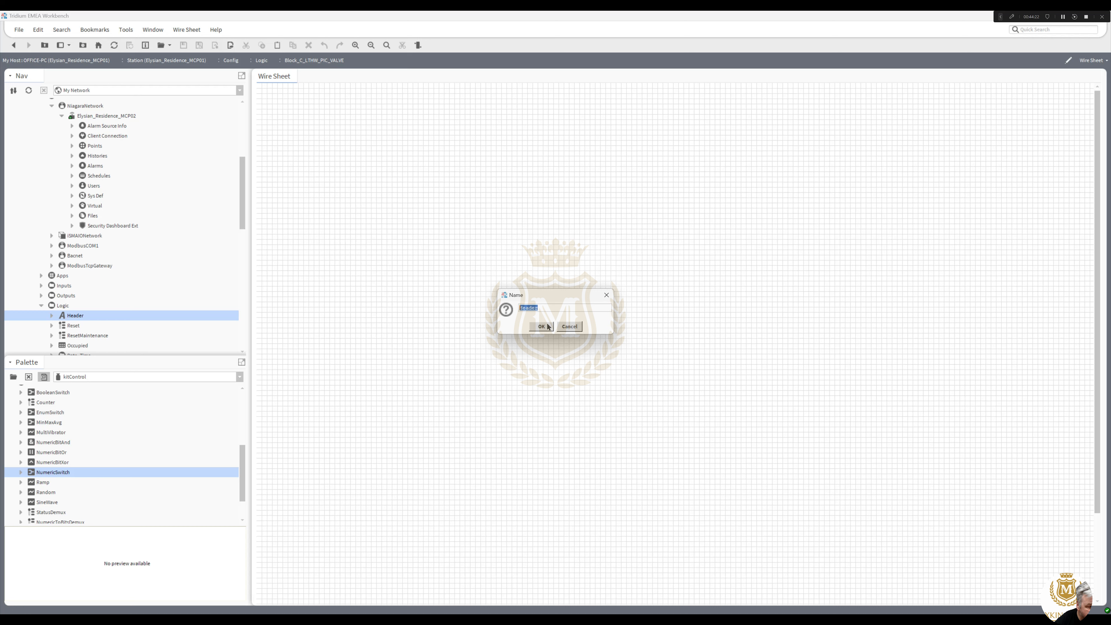
pyautogui.click(542, 326)
pyautogui.moveTo(406, 162); pyautogui.dragTo(364, 95)
pyautogui.click(327, 139)
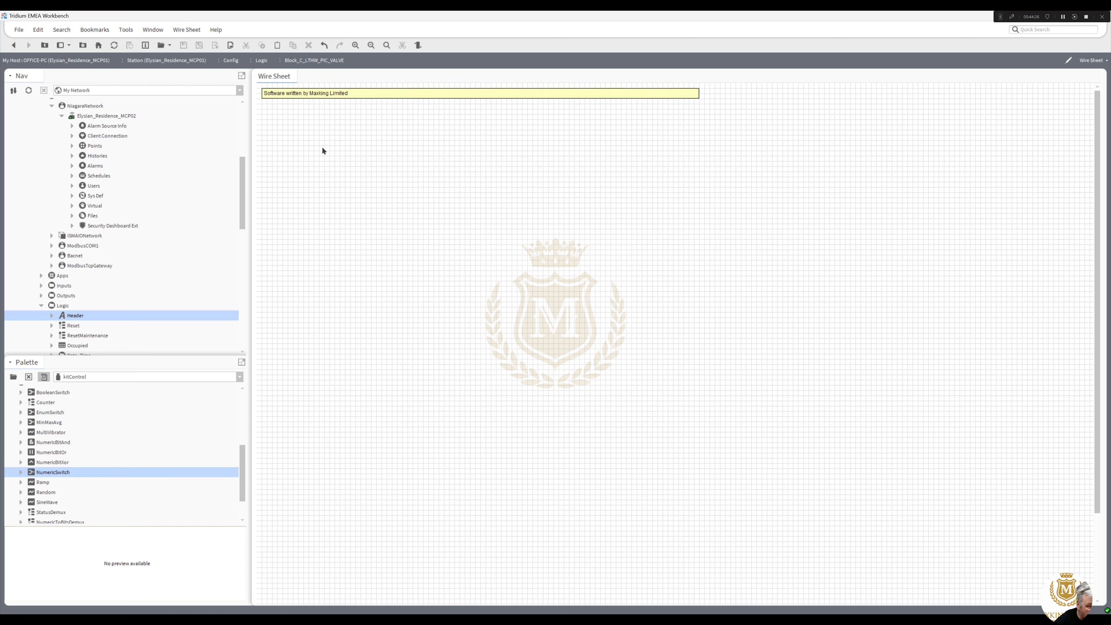
# Copy the Safety, Occupied and Frost points from the Boilers logic into Block_C_LTHW_PIC_VALVE and position them beneath the header.
pyautogui.moveTo(242, 209); pyautogui.dragTo(236, 261)
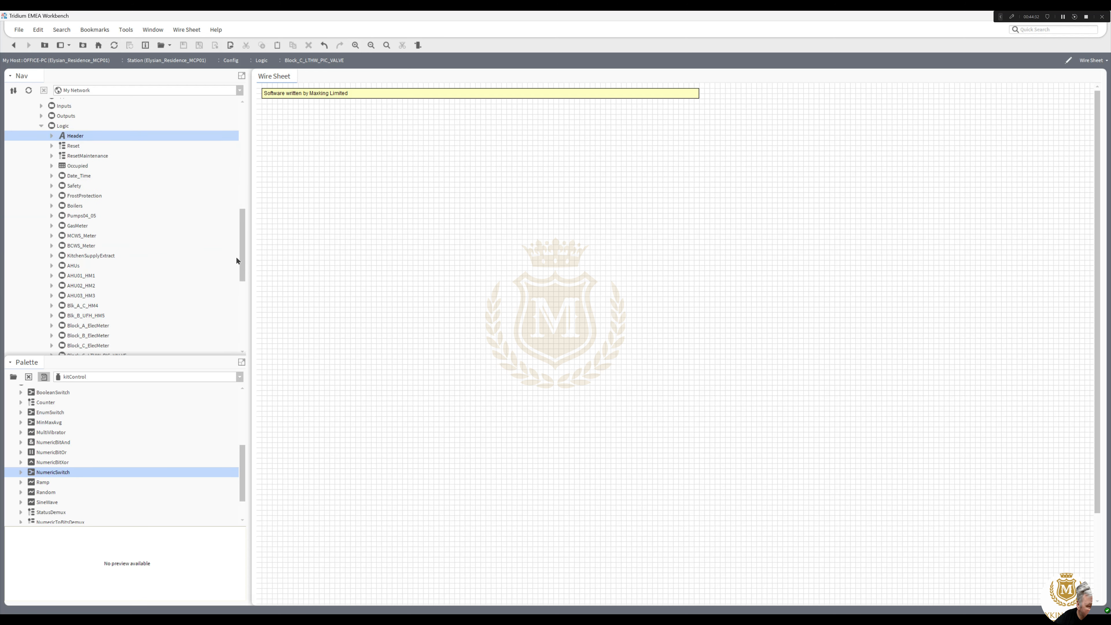
pyautogui.doubleClick(70, 210)
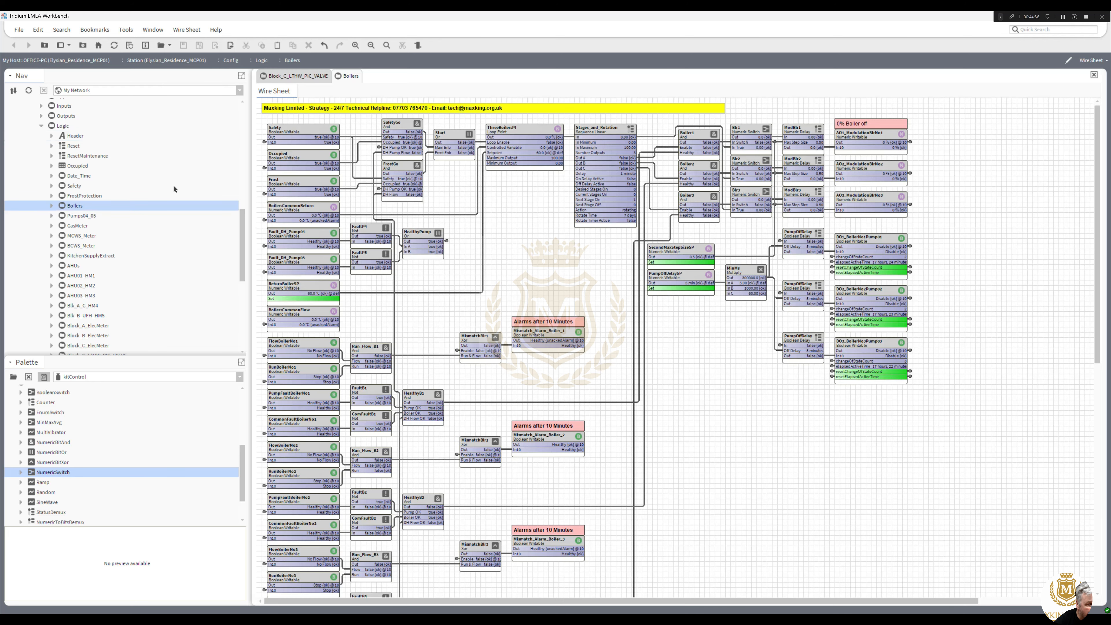
pyautogui.click(305, 134)
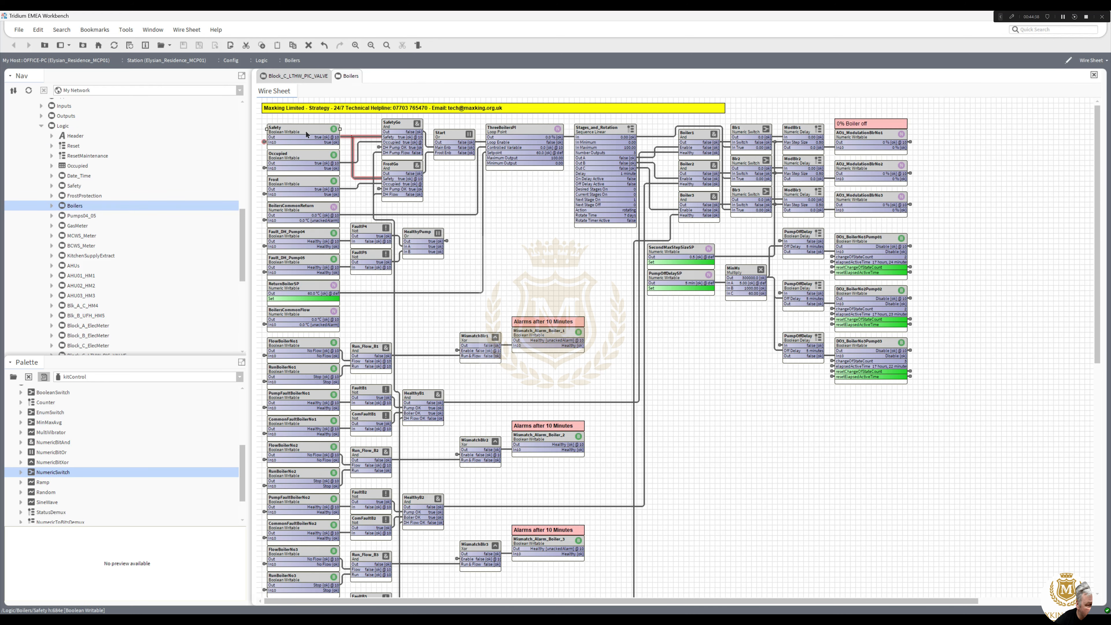
pyautogui.keyDown('ctrl'); pyautogui.click(301, 161); pyautogui.keyUp('ctrl')
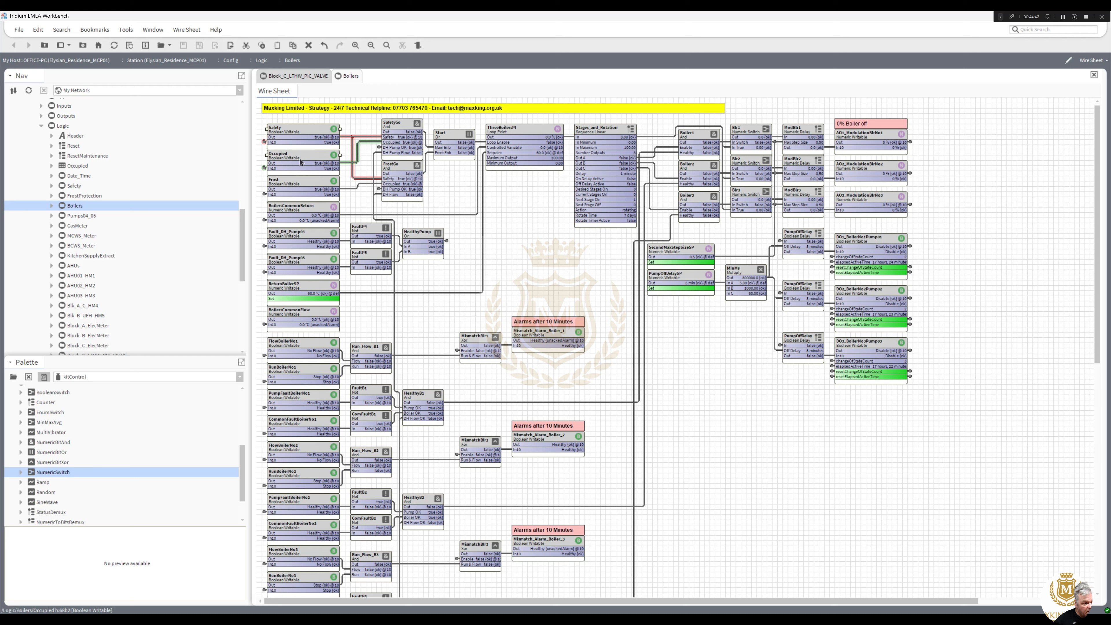
pyautogui.keyDown('ctrl'); pyautogui.click(300, 180); pyautogui.keyUp('ctrl')
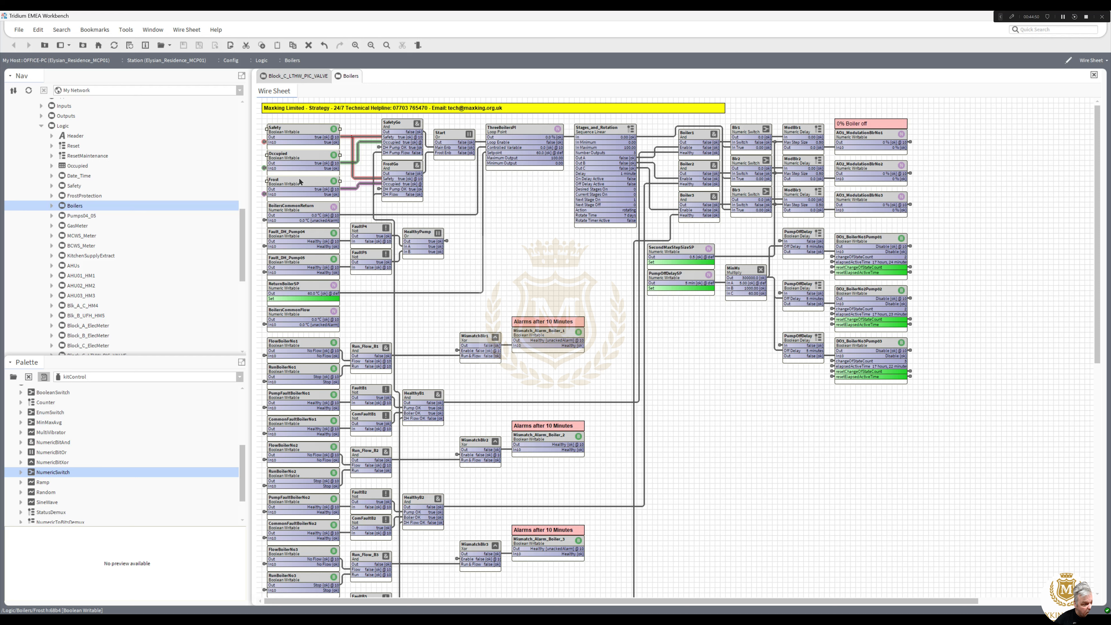
pyautogui.rightClick(299, 177)
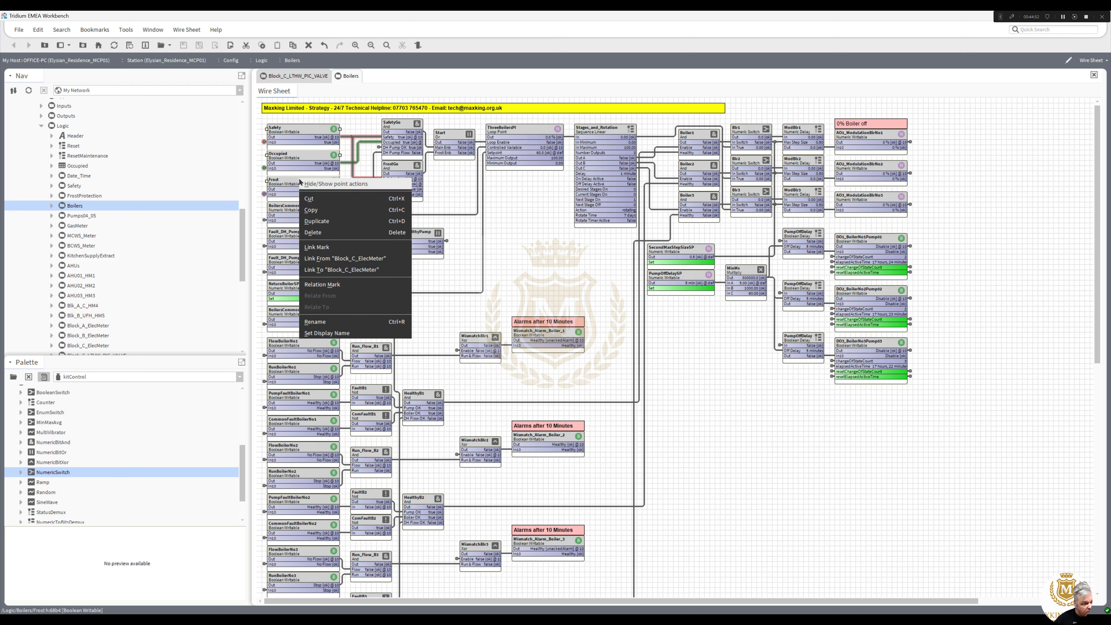
pyautogui.click(317, 209)
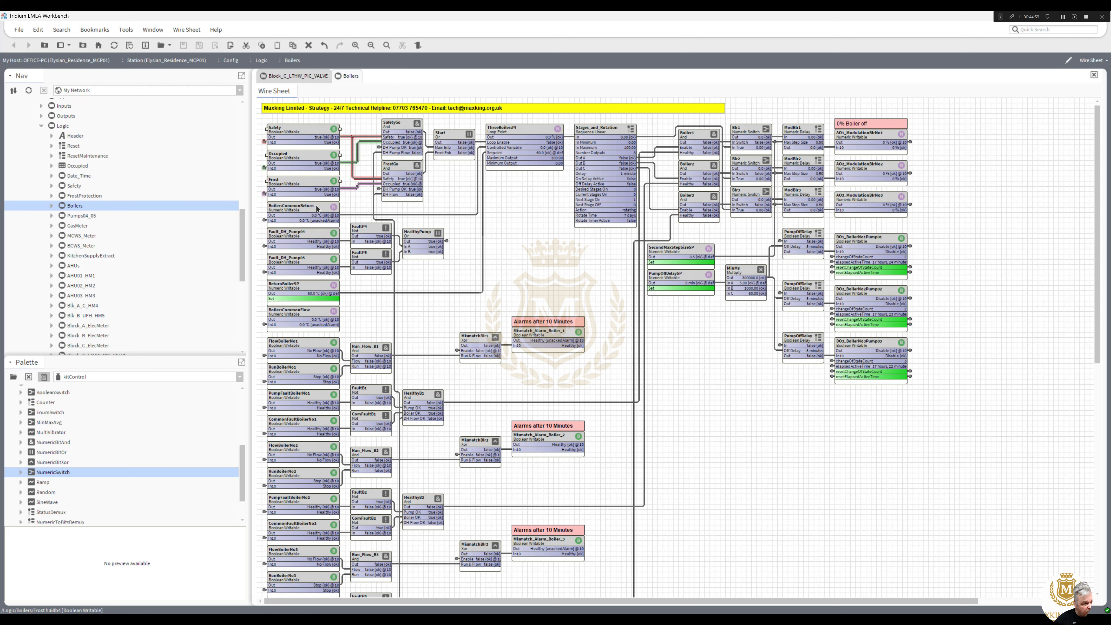
pyautogui.click(310, 77)
pyautogui.rightClick(311, 154)
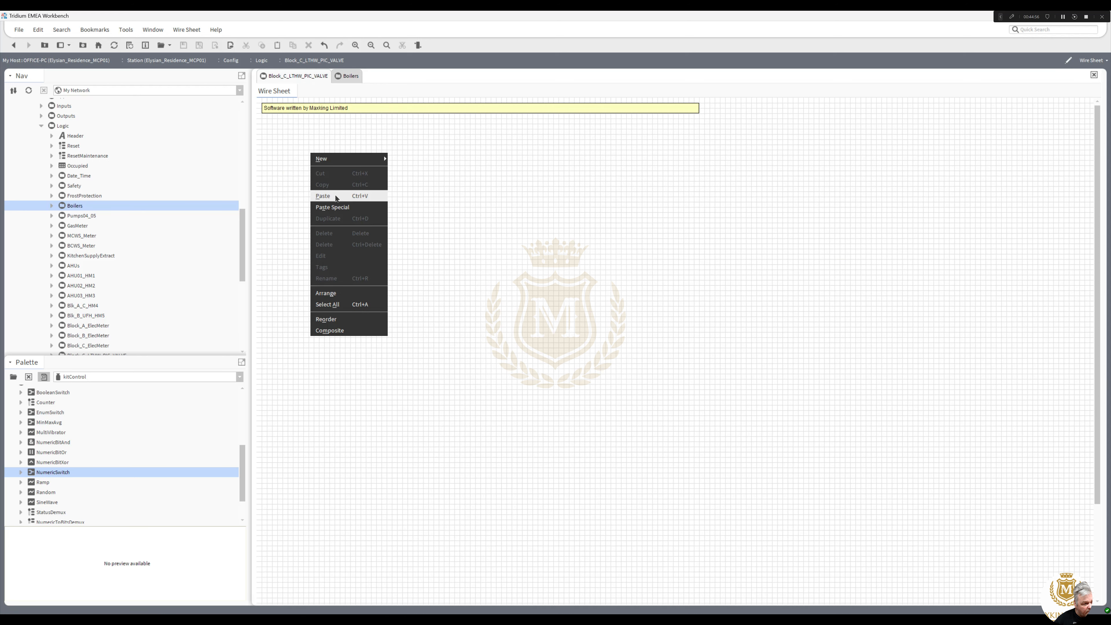
pyautogui.click(336, 196)
pyautogui.moveTo(346, 157); pyautogui.dragTo(305, 130)
# Copy the MCP01_Valve_LTHW_Write point from the Outputs folder of Elysian_Residence_MCP02's Points in the NiagaraNetwork.
pyautogui.moveTo(242, 241); pyautogui.dragTo(240, 213)
pyautogui.click(42, 206)
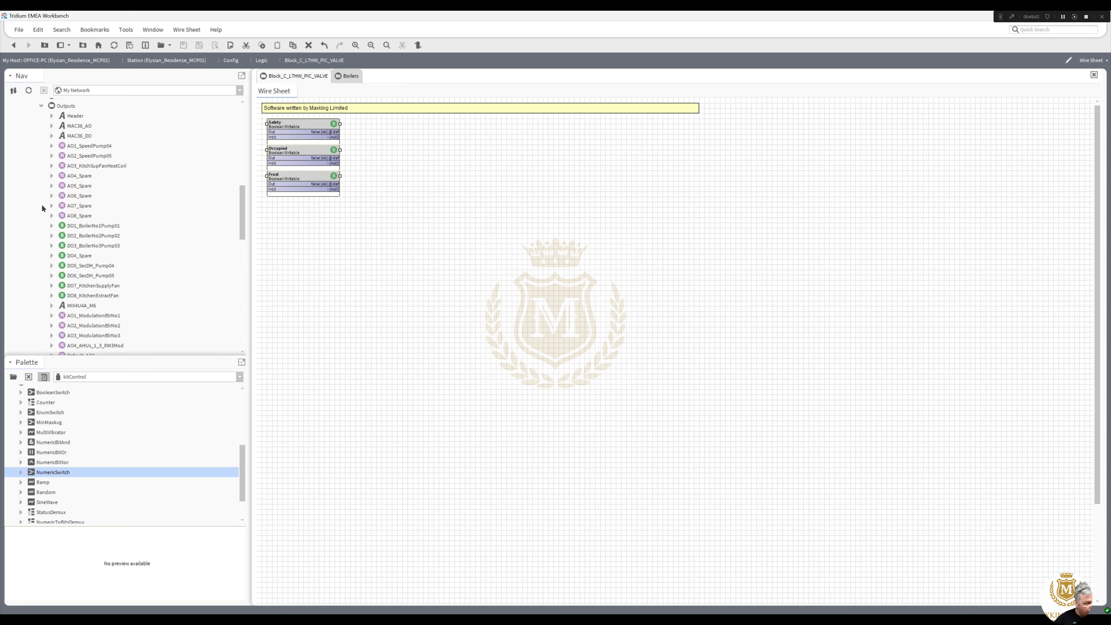
pyautogui.click(41, 106)
pyautogui.click(175, 195)
pyautogui.moveTo(239, 250); pyautogui.dragTo(244, 193)
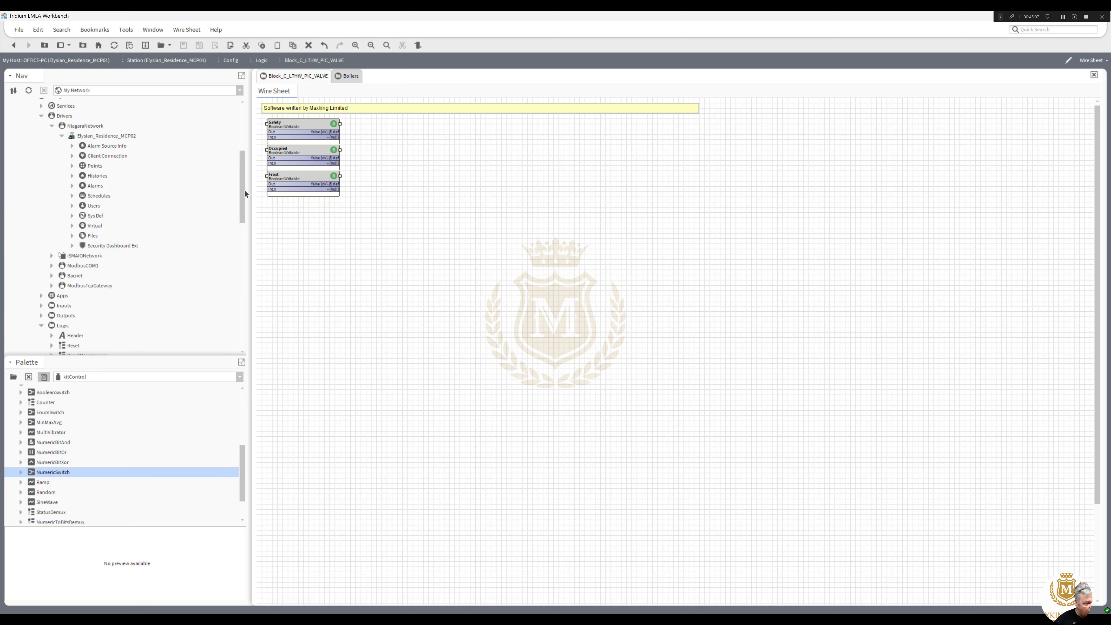
pyautogui.click(72, 166)
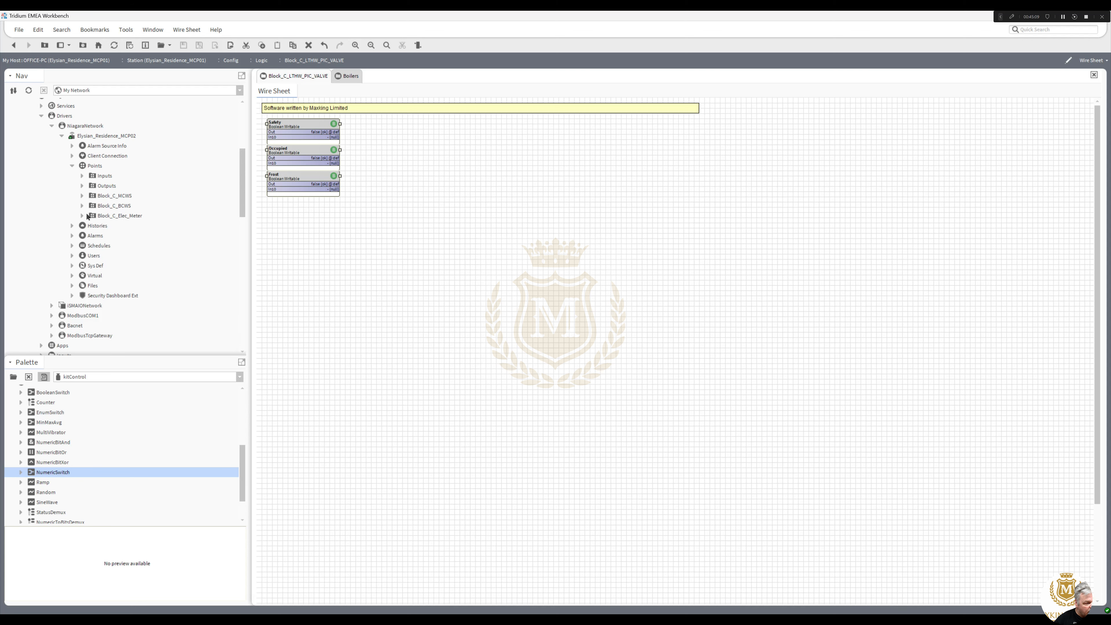
pyautogui.click(82, 185)
pyautogui.rightClick(116, 197)
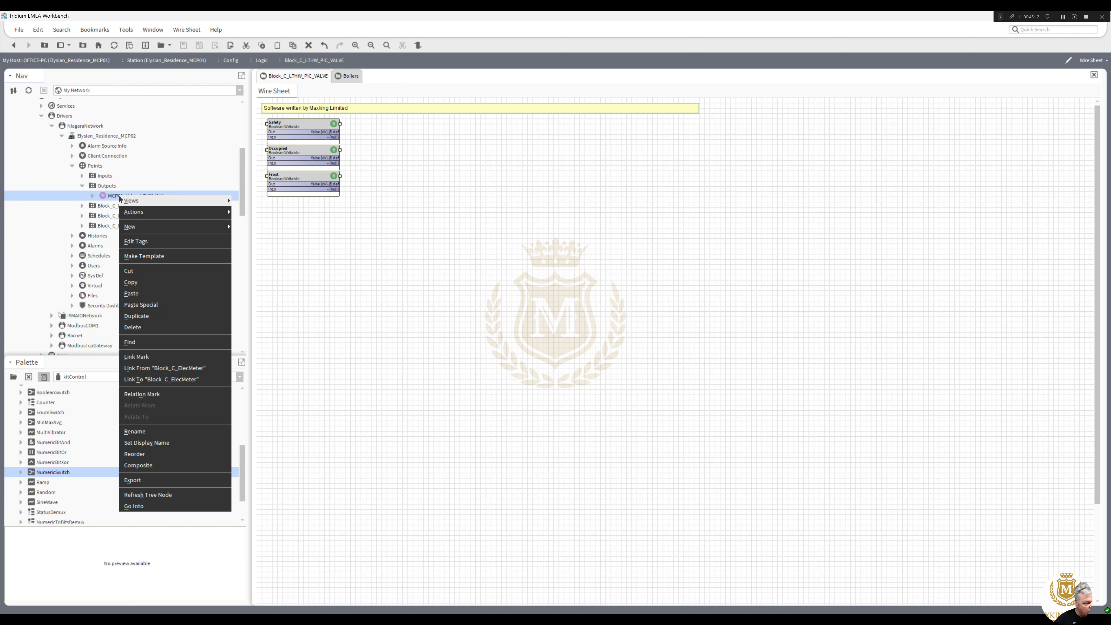
pyautogui.click(148, 283)
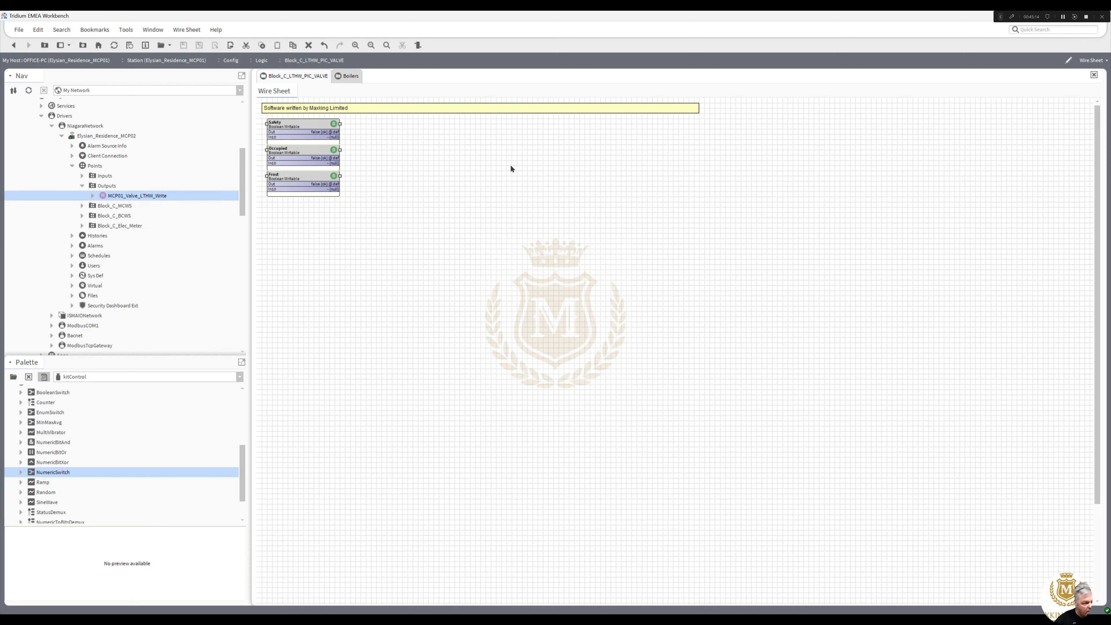
# Paste the copied valve point into Block_C_LTHW_PIC_VALVE as MCP02_PIC_Valve_LTHW, place it beneath the header's far end and widen its block.
pyautogui.rightClick(552, 147)
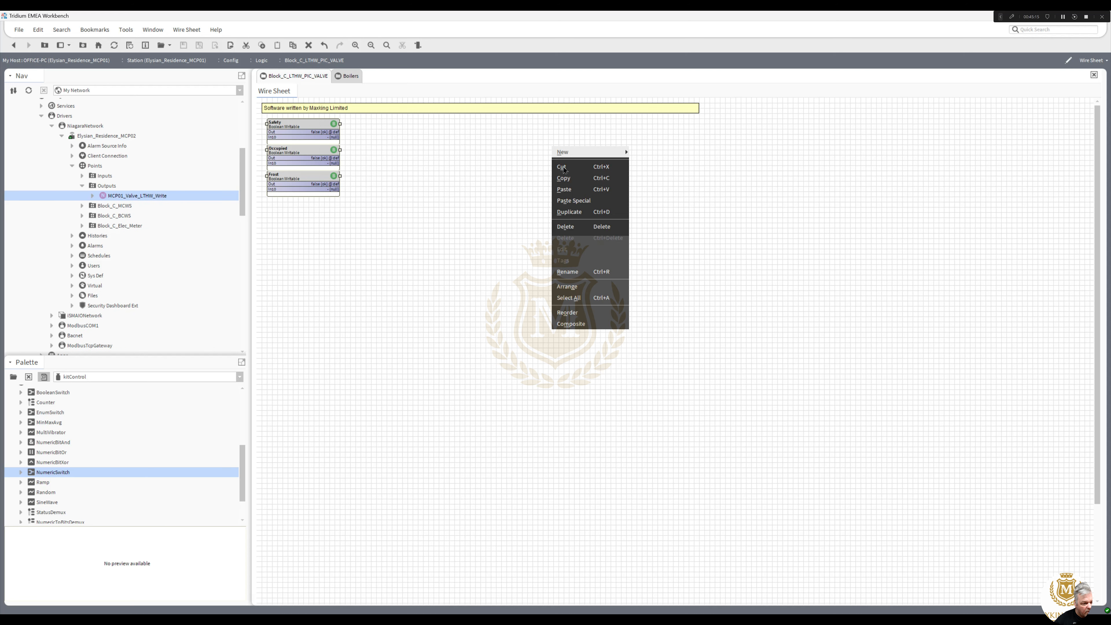
pyautogui.click(568, 188)
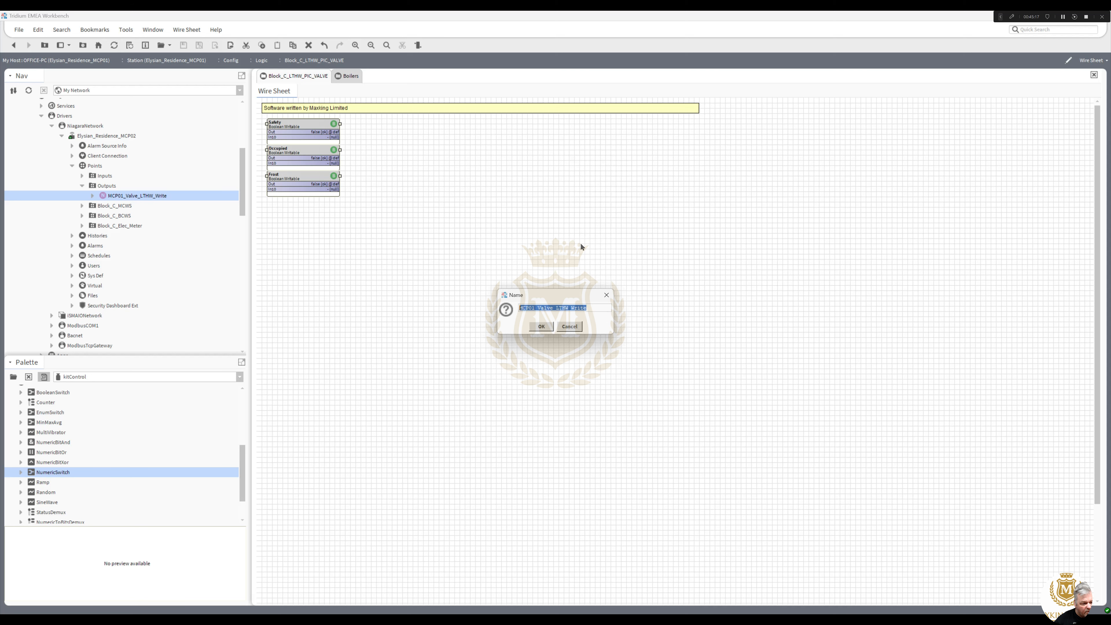
pyautogui.click(532, 308)
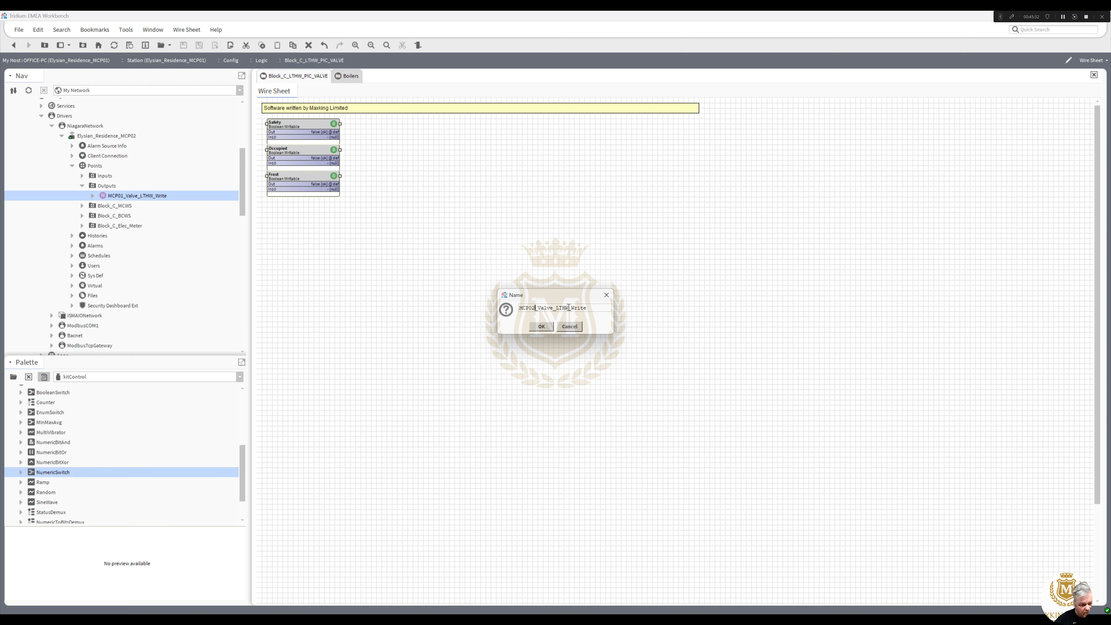
pyautogui.moveTo(568, 308); pyautogui.dragTo(614, 313)
pyautogui.press('BackSpace')
pyautogui.click(538, 308)
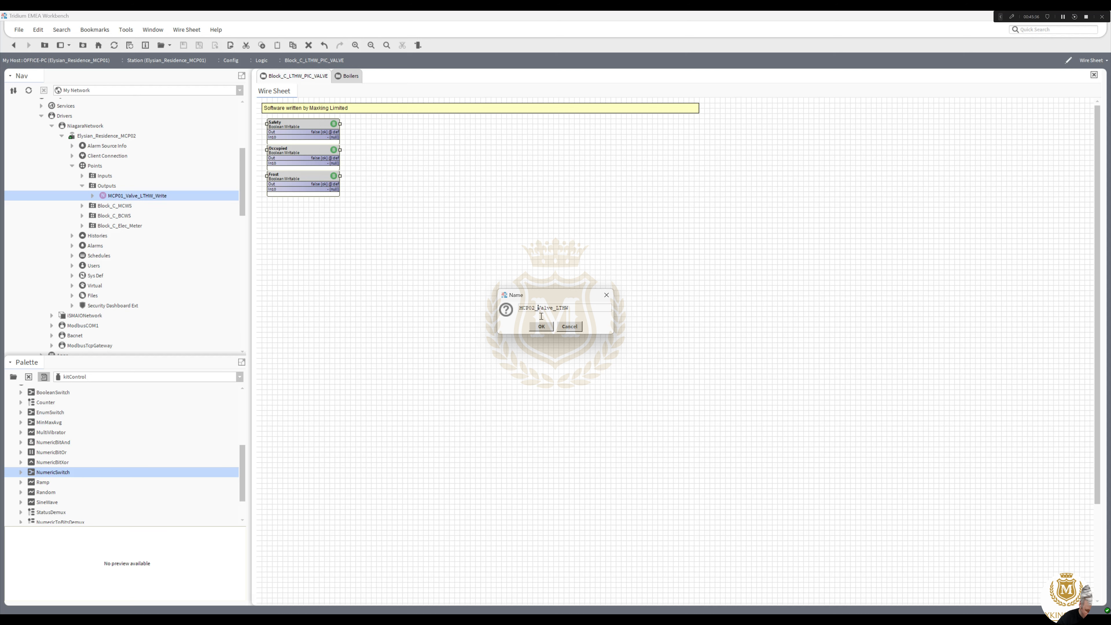
pyautogui.write('PIC_')
pyautogui.click(541, 326)
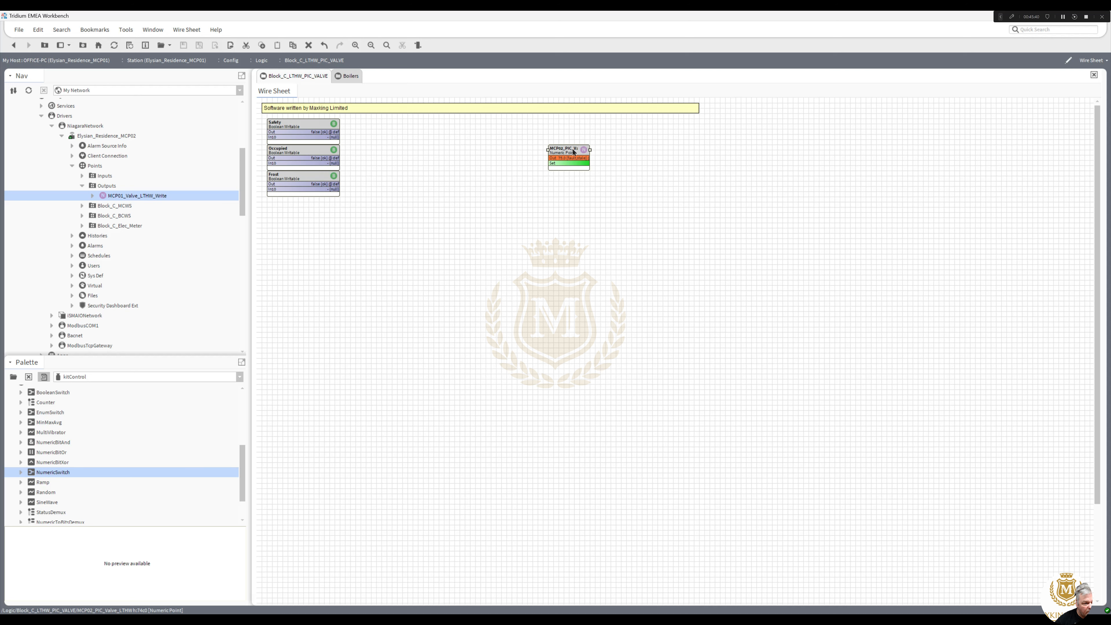
pyautogui.moveTo(585, 152); pyautogui.dragTo(689, 134)
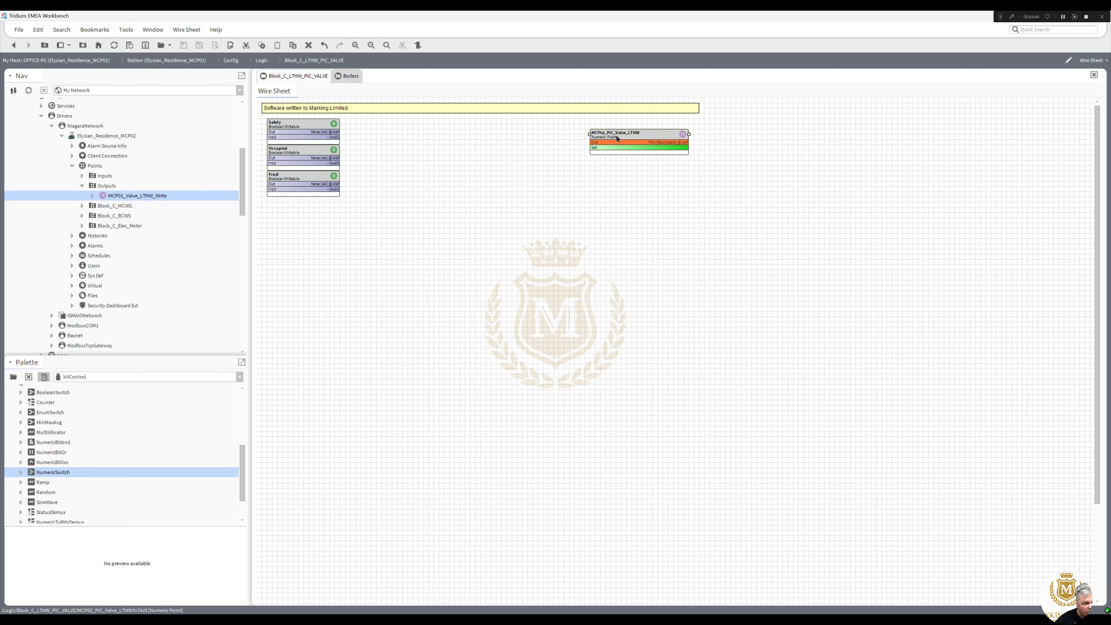
# Rename Elysian_Residence_MCP02's output point MCP01_Valve_LTHW_Write as MCP02_Valve_LTHW_Write.
pyautogui.doubleClick(105, 187)
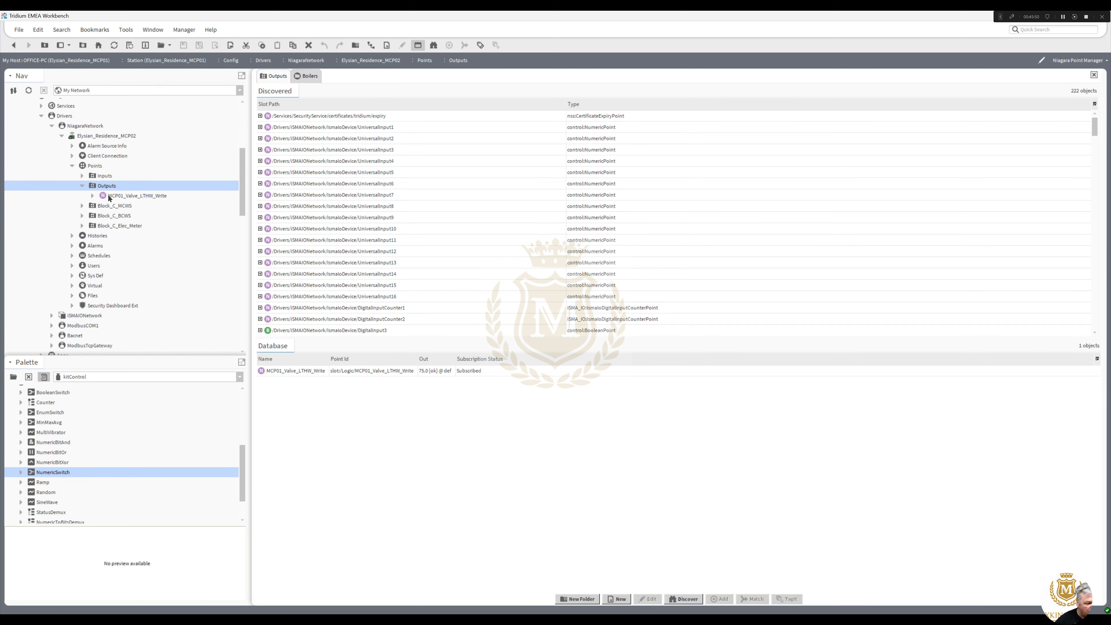
pyautogui.rightClick(107, 194)
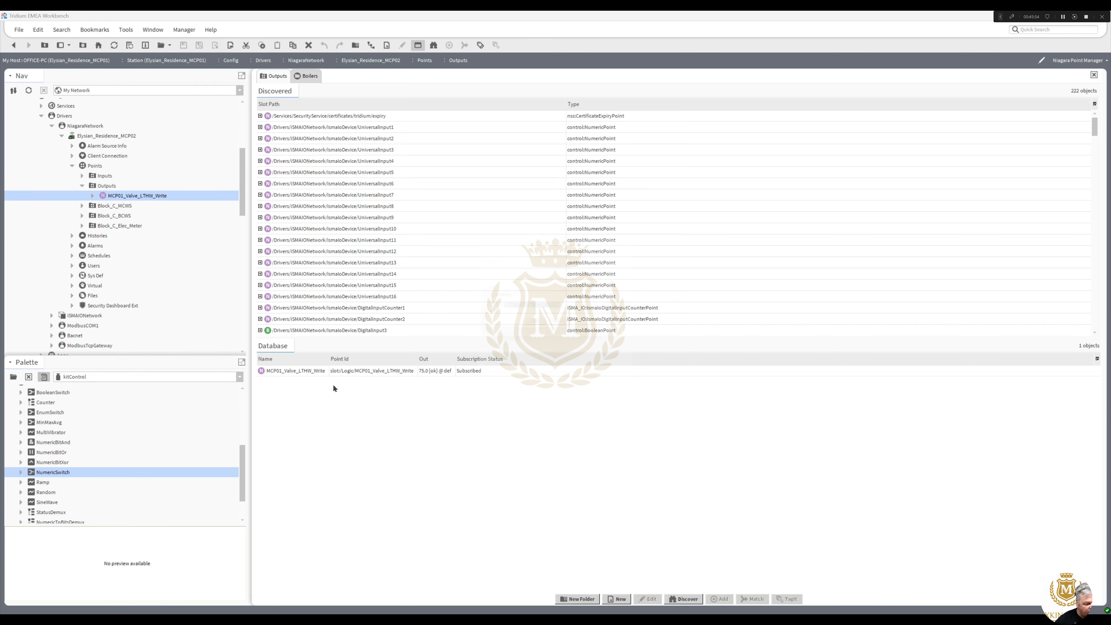
pyautogui.click(124, 431)
pyautogui.click(518, 308)
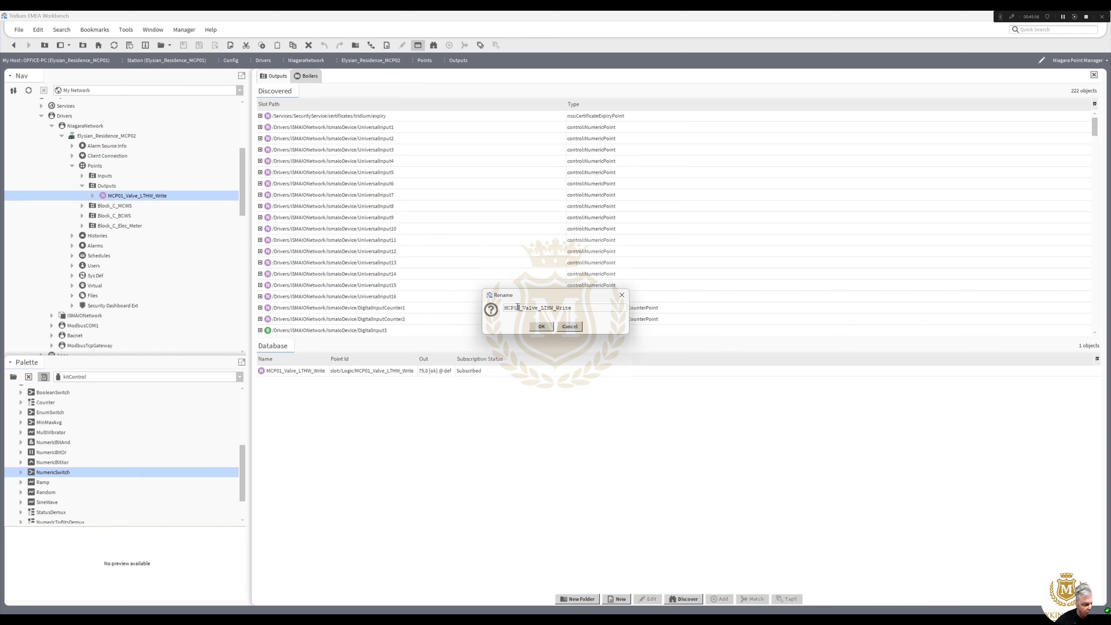
pyautogui.write('2')
pyautogui.click(543, 327)
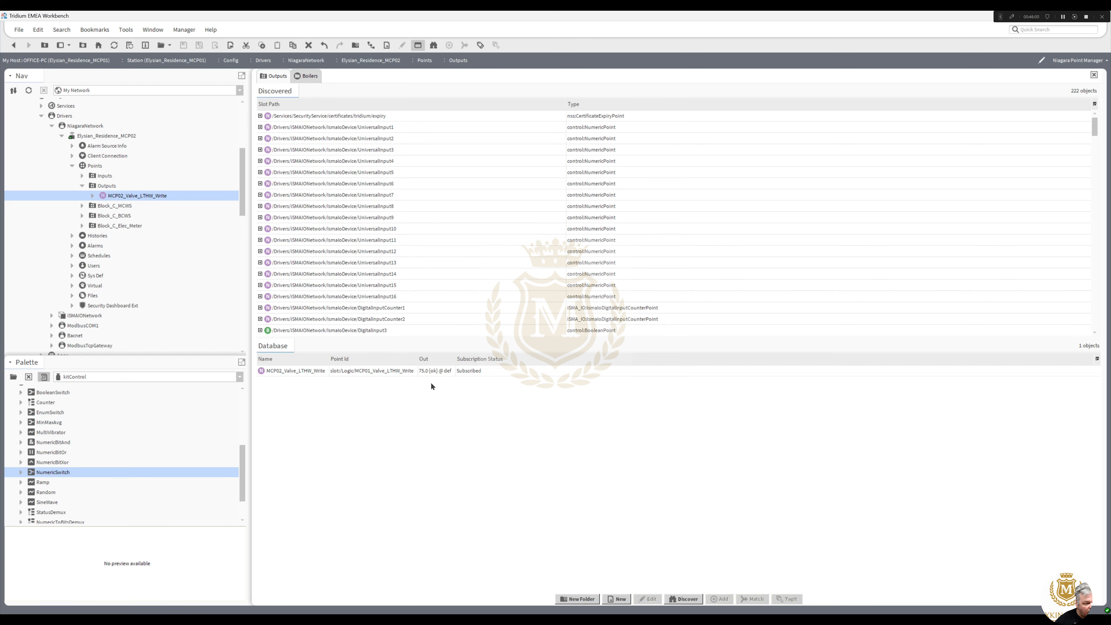
# Replace the pasted valve point on the Block_C_LTHW_PIC_VALVE wire sheet with a new NumericWritable of the same name, MCP02_PIC_Valve_LTHW.
pyautogui.click(13, 45)
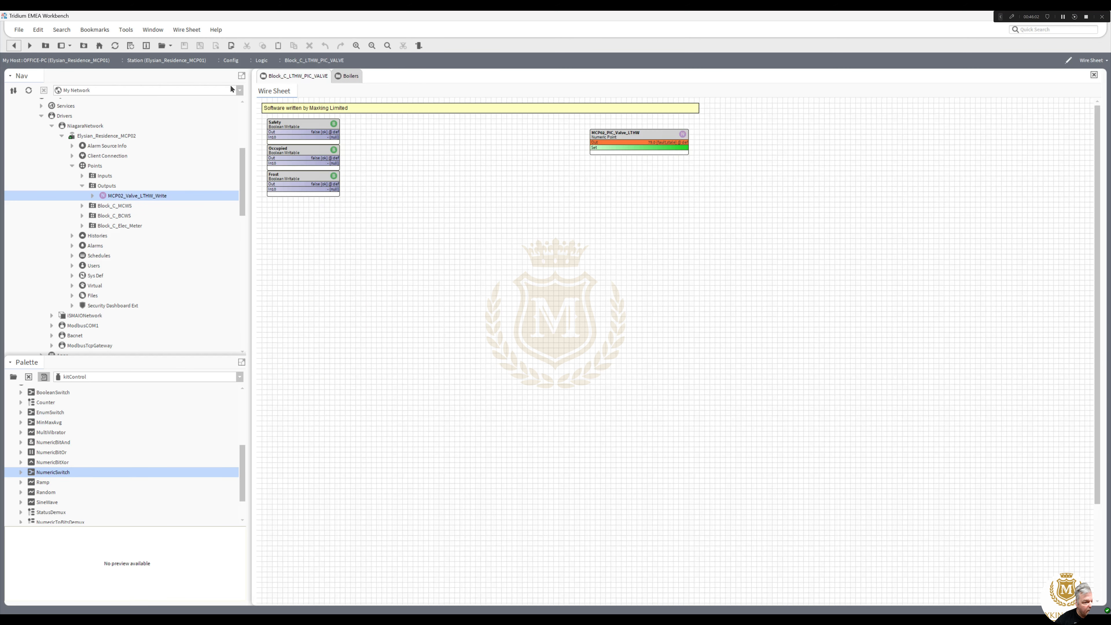
pyautogui.rightClick(630, 140)
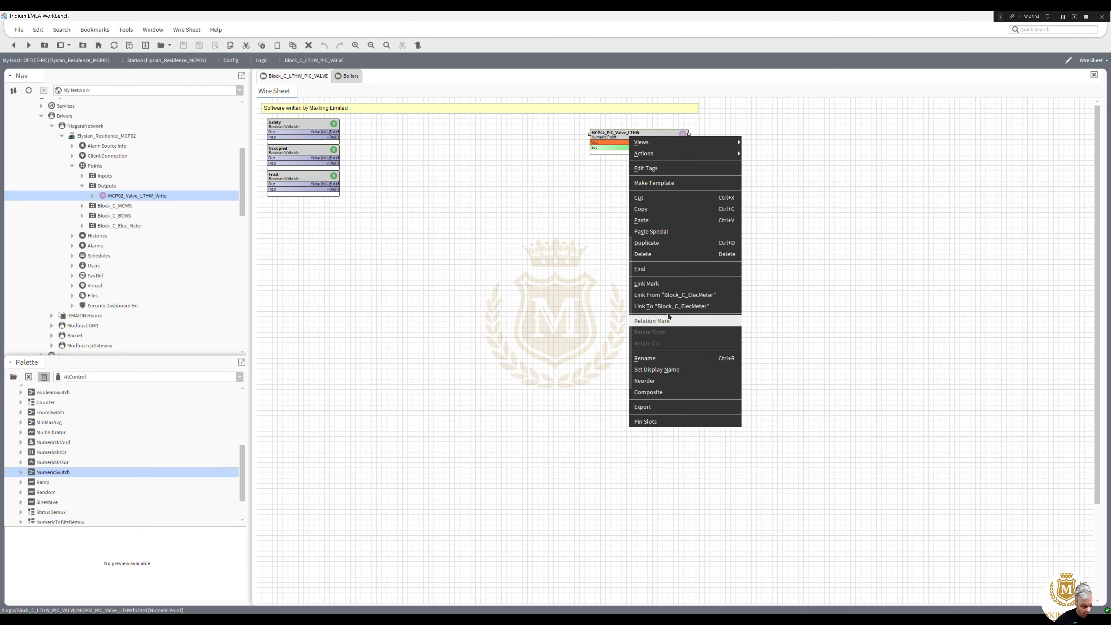
pyautogui.click(668, 358)
pyautogui.hotkey('ctrl', 'c')
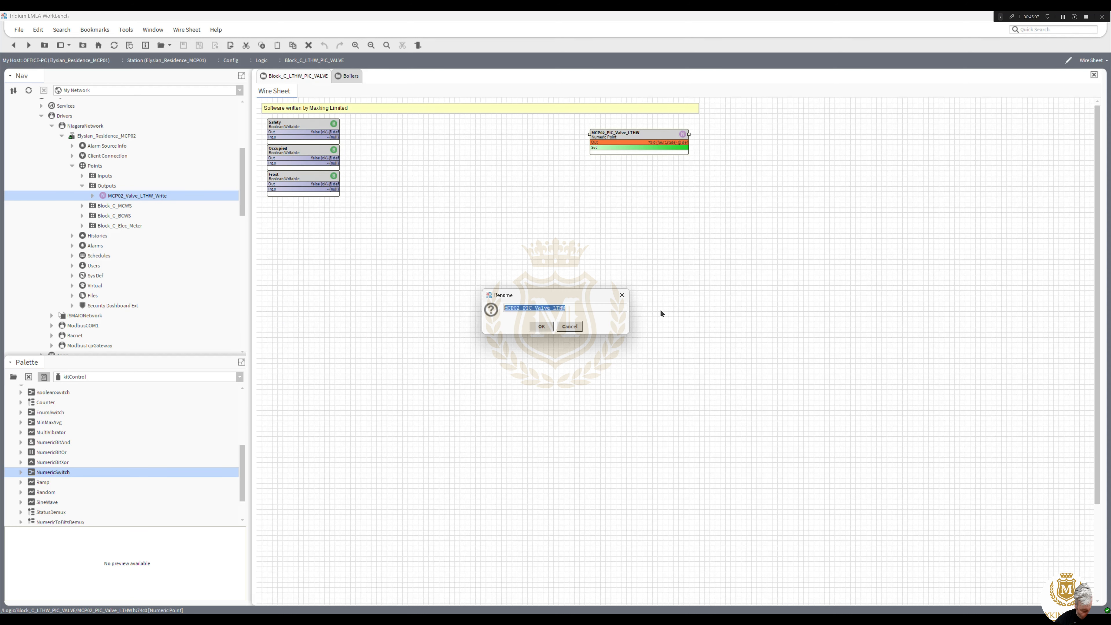
pyautogui.click(570, 326)
pyautogui.press('Delete')
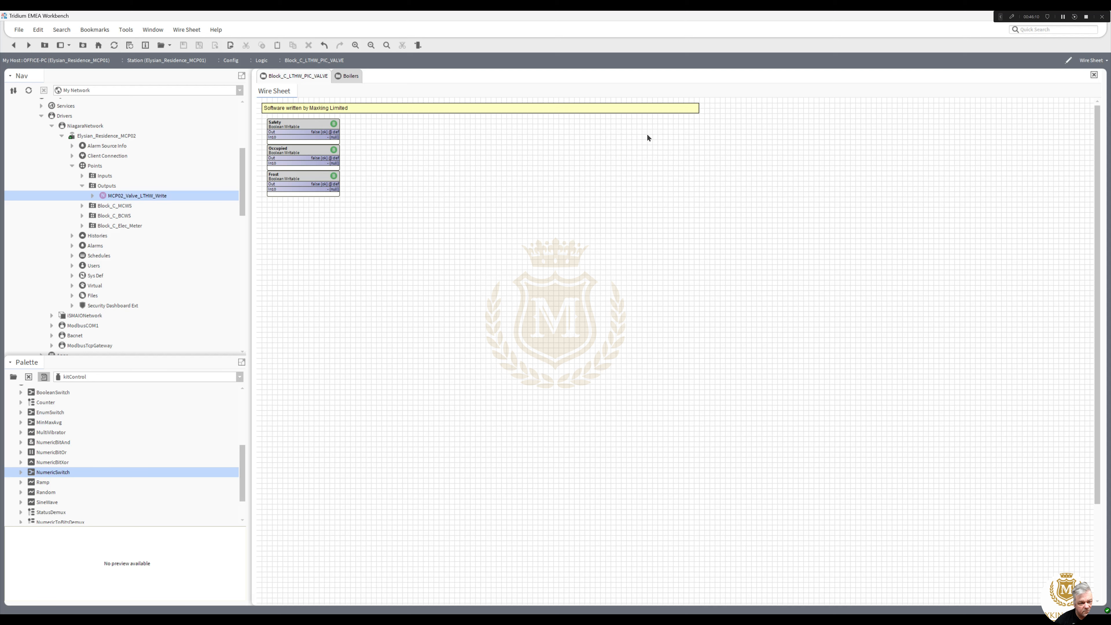
pyautogui.rightClick(646, 133)
pyautogui.moveTo(693, 140)
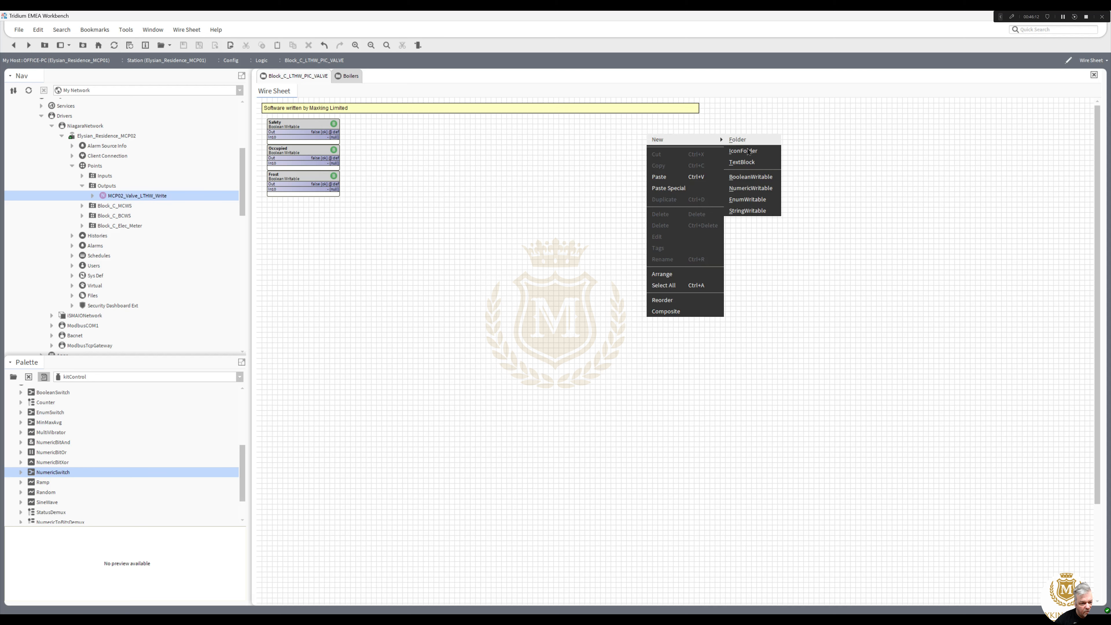
pyautogui.click(740, 187)
pyautogui.hotkey('ctrl', 'v')
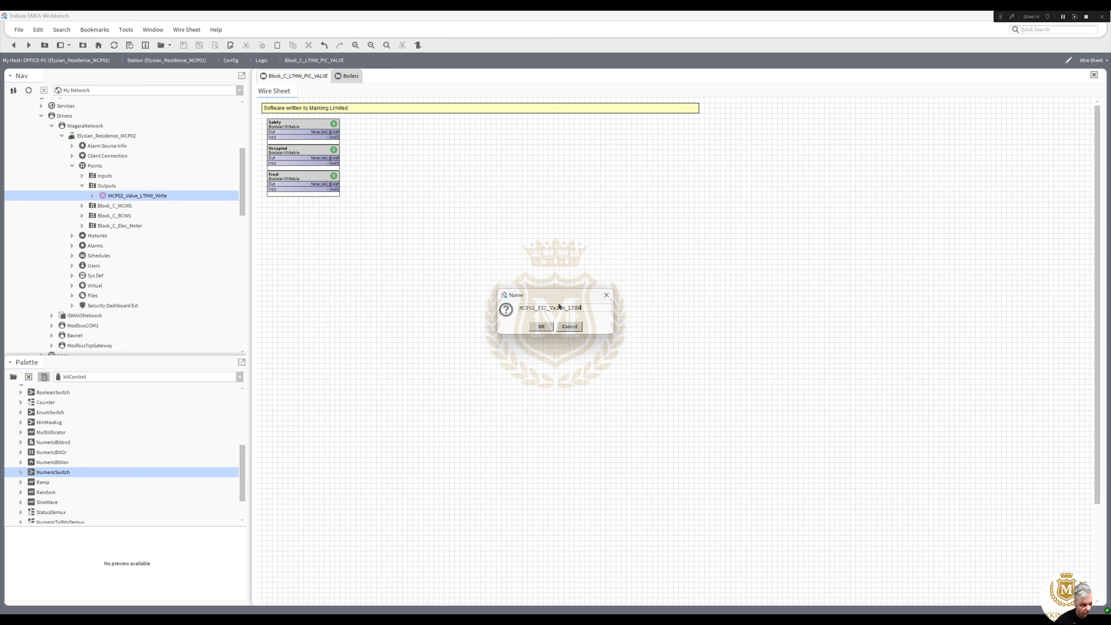
pyautogui.click(541, 326)
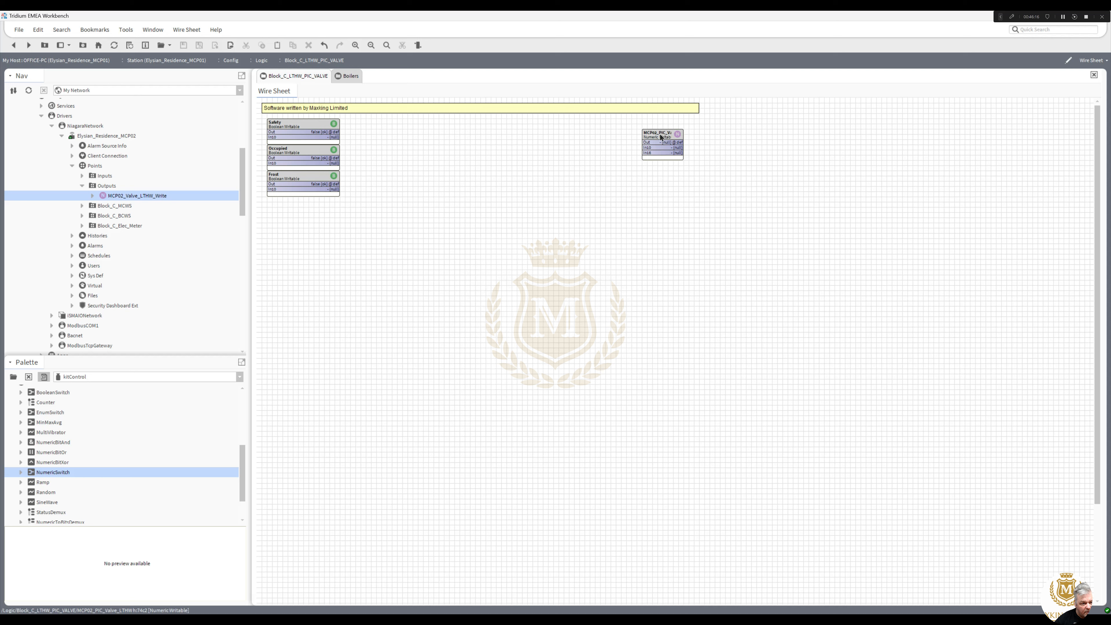
# Unpin the In16 slot of MCP02_PIC_Valve_LTHW and widen its block to fit the full name beneath the header's far end.
pyautogui.click(661, 137)
pyautogui.rightClick(661, 137)
pyautogui.click(688, 433)
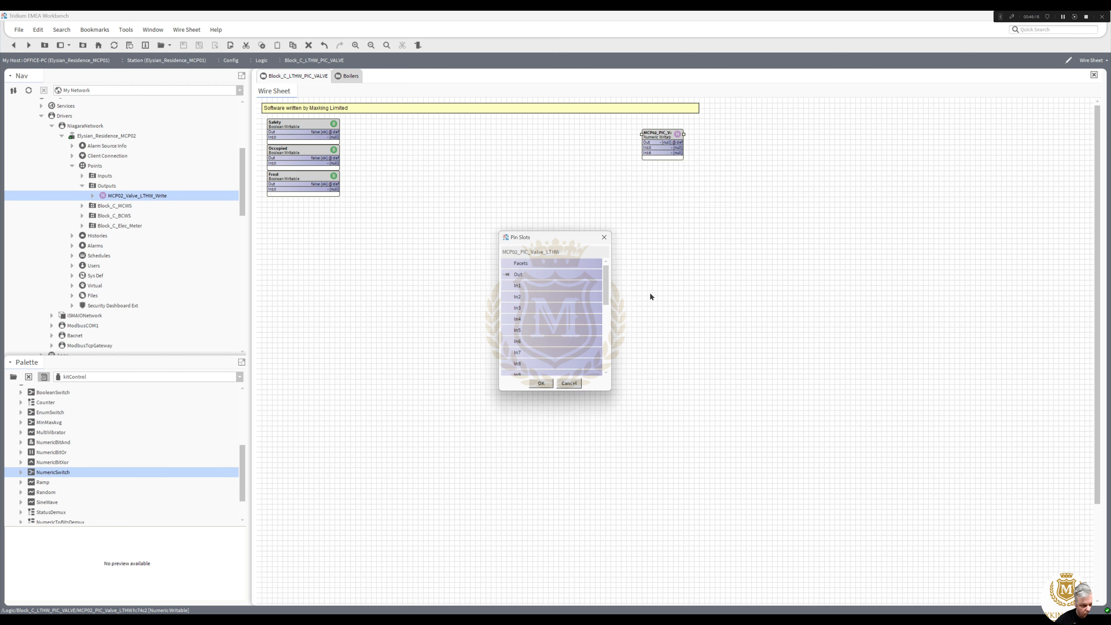
pyautogui.moveTo(608, 287); pyautogui.dragTo(610, 357)
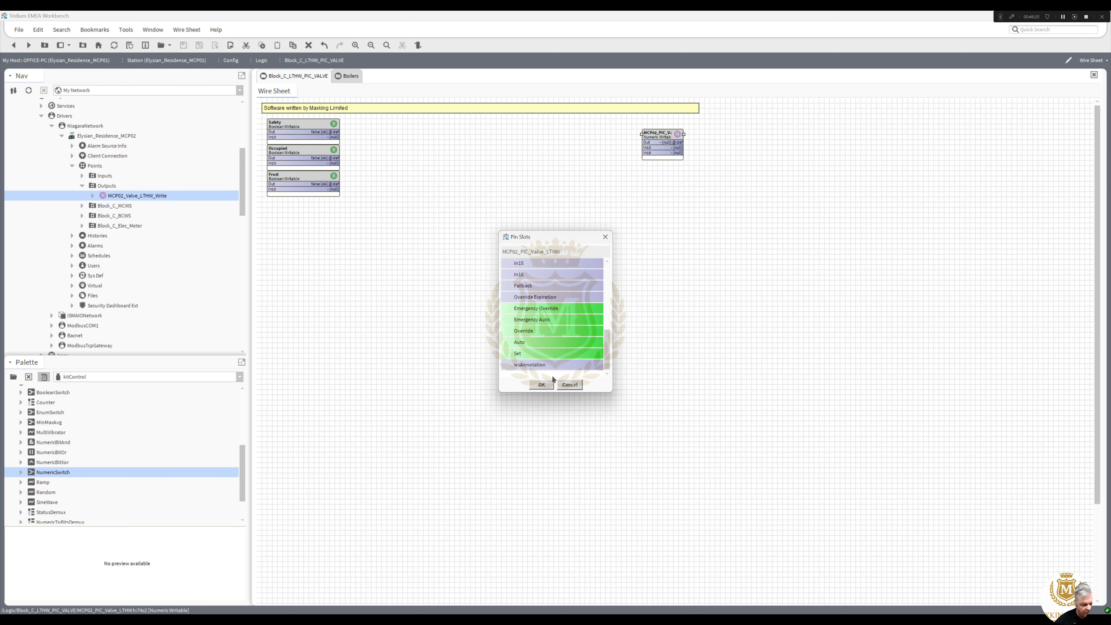
pyautogui.click(542, 385)
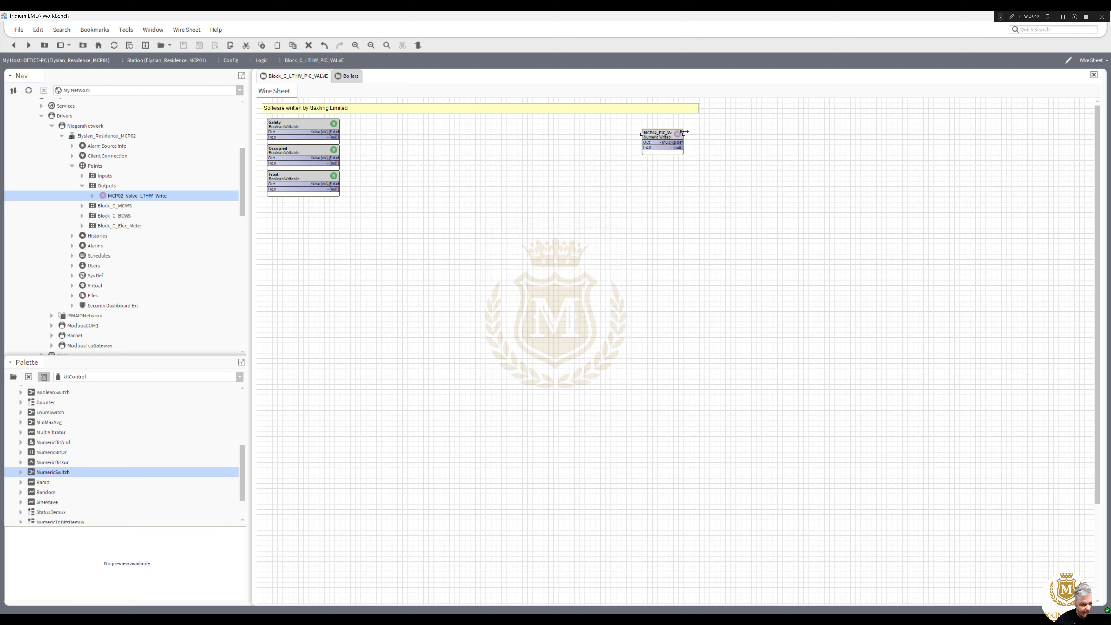
pyautogui.moveTo(684, 131); pyautogui.dragTo(602, 136)
pyautogui.rightClick(638, 135)
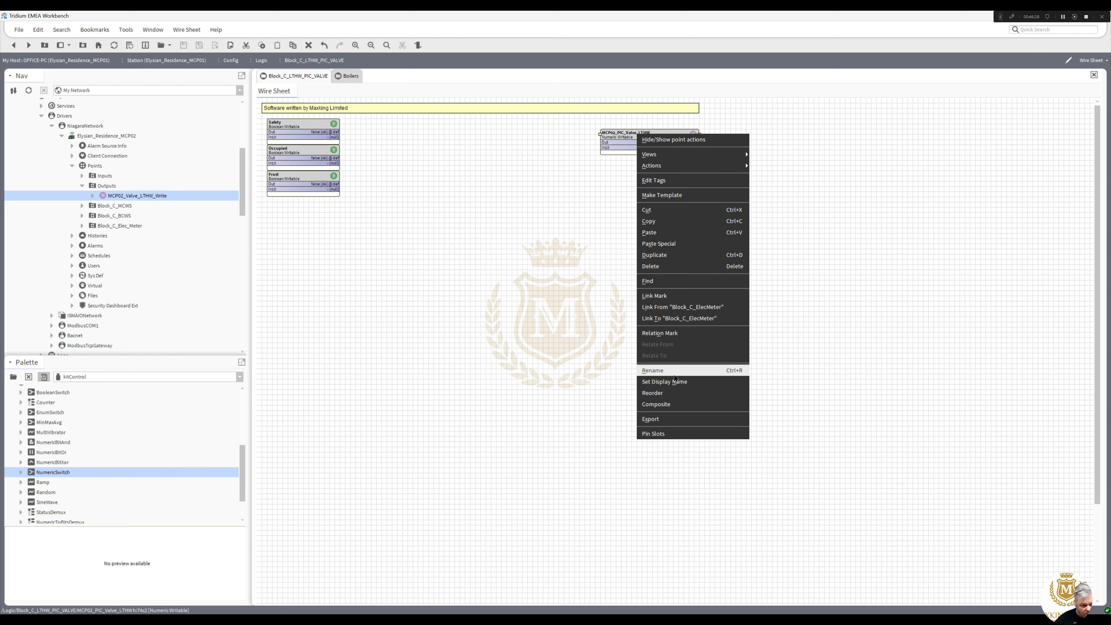
pyautogui.click(618, 288)
# Apply and save the recent facets units=%, precision=0, min=-inf, max=+inf for MCP02_PIC_Valve_LTHW, and return to the wire sheet.
pyautogui.doubleClick(655, 136)
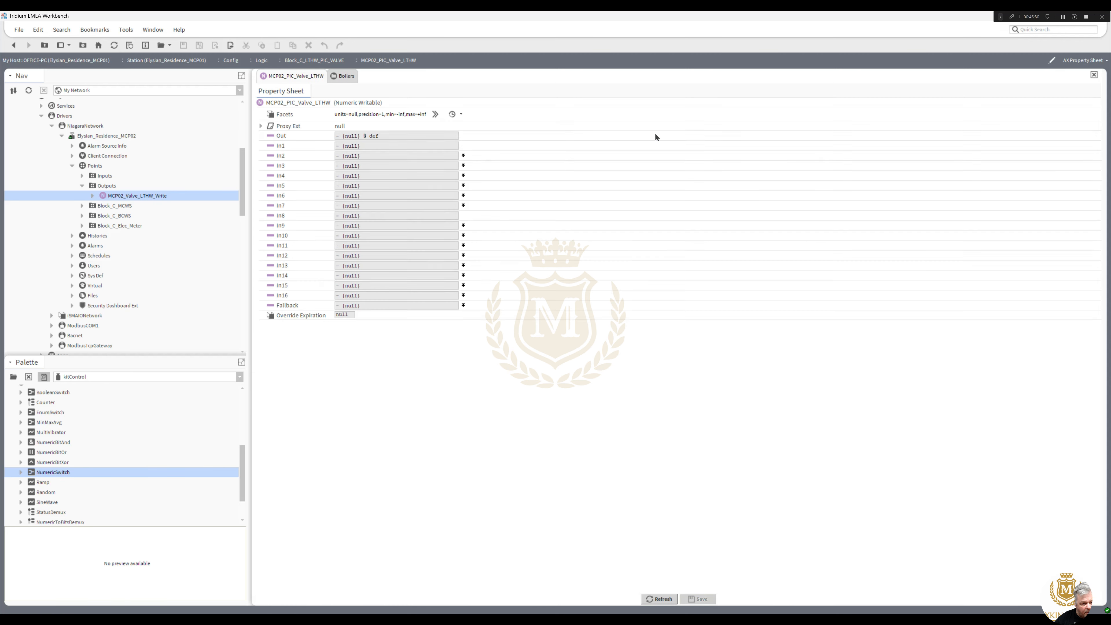
pyautogui.click(460, 115)
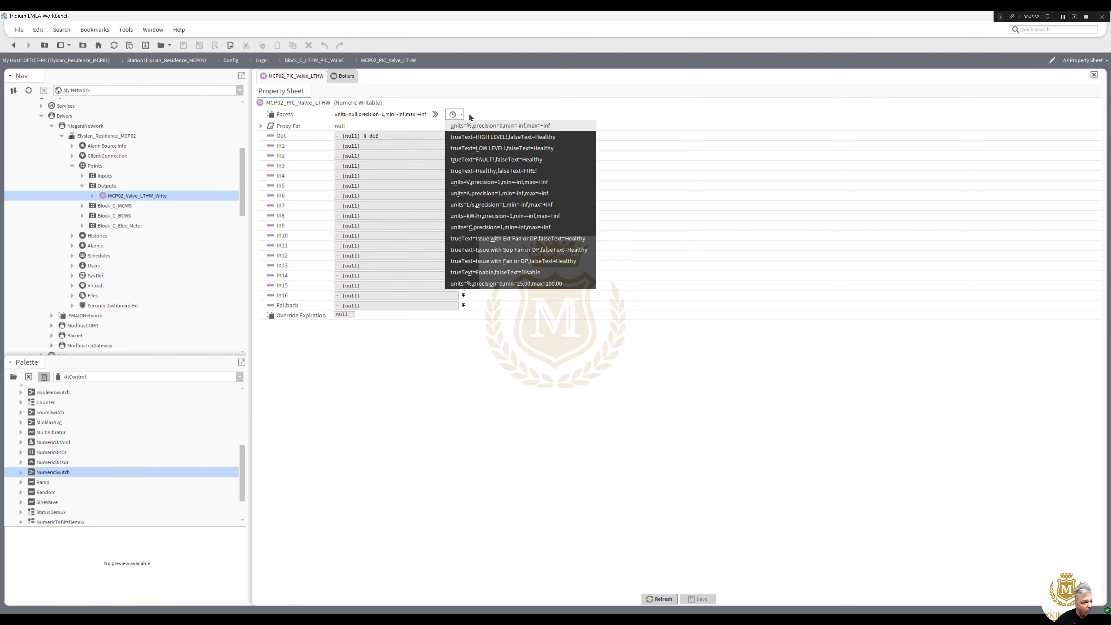
pyautogui.click(489, 127)
pyautogui.click(699, 598)
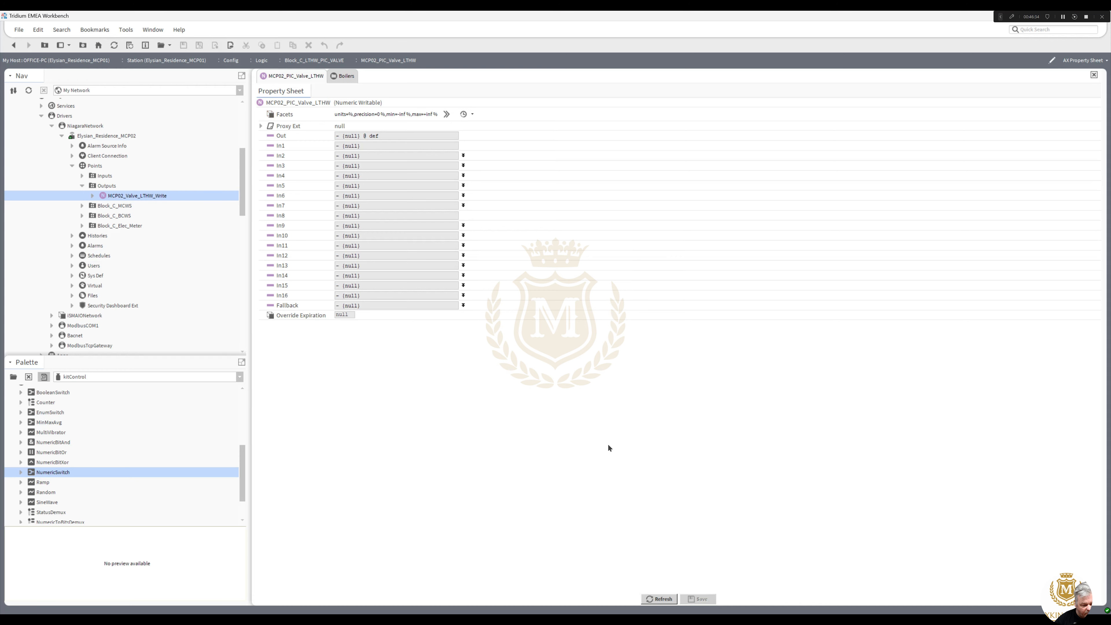
pyautogui.click(14, 45)
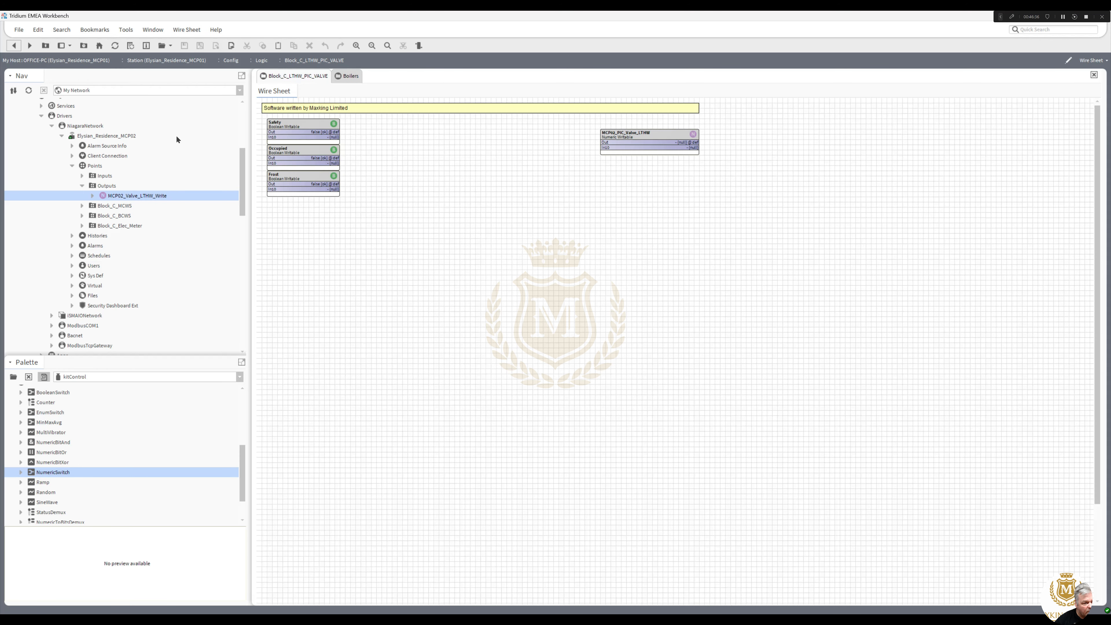
# Move MCP02_PIC_Valve_LTHW slightly closer to the header and set its value to 0 %.
pyautogui.moveTo(645, 133); pyautogui.dragTo(644, 130)
pyautogui.rightClick(644, 130)
pyautogui.moveTo(690, 161)
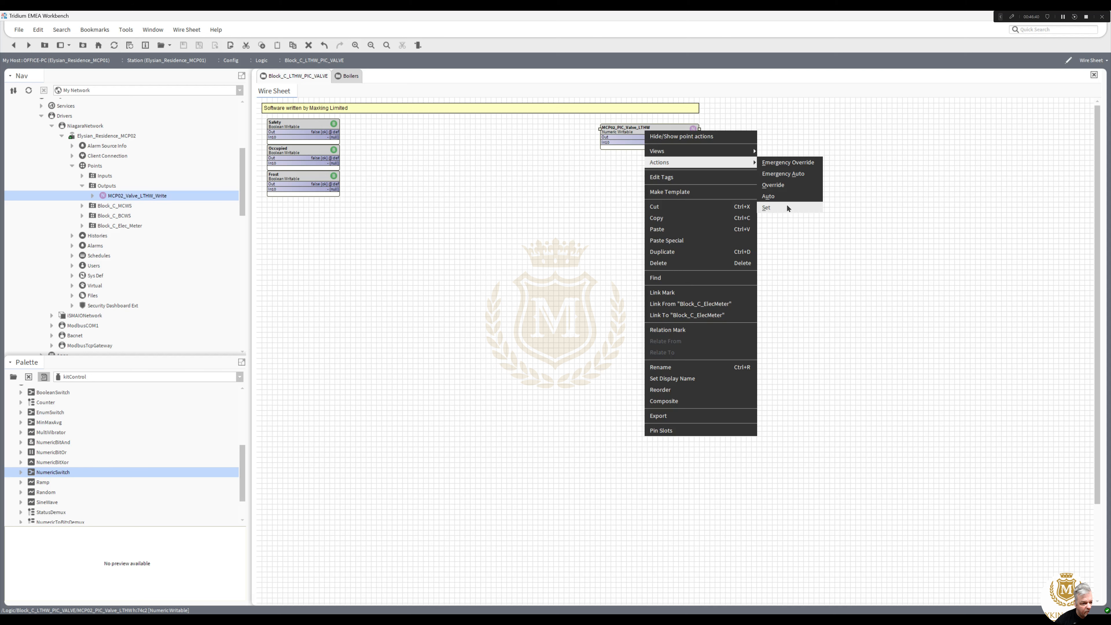
pyautogui.click(777, 207)
pyautogui.click(542, 324)
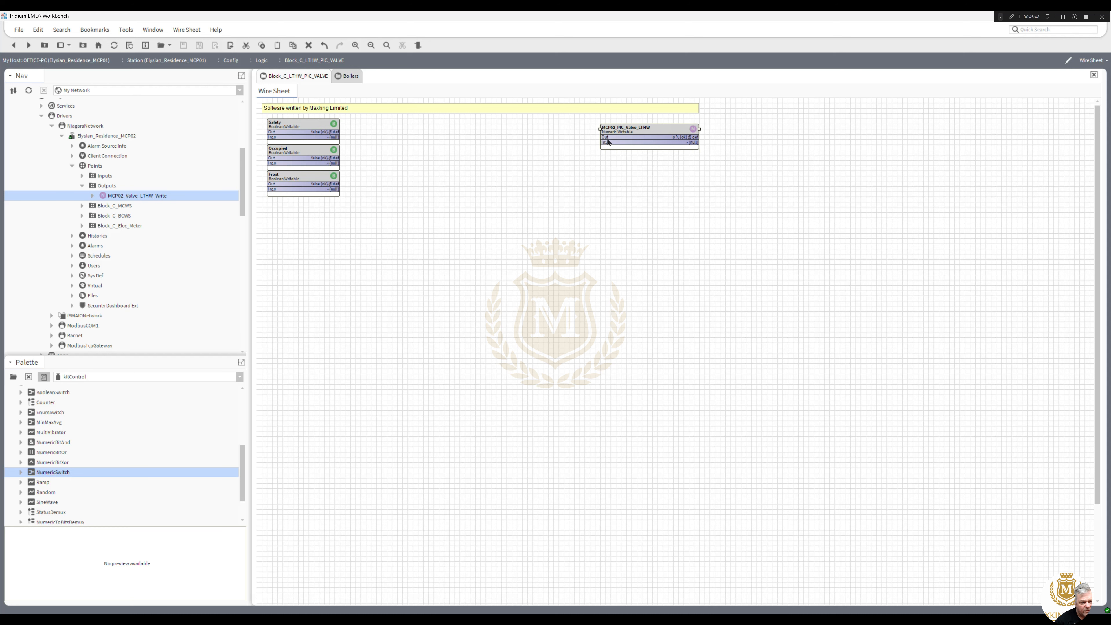
# Duplicate MCP02_PIC_Valve_LTHW as MCP02_PIC_Valve_LTHW_SP and place the copy beneath the Frost point.
pyautogui.rightClick(636, 130)
pyautogui.click(647, 253)
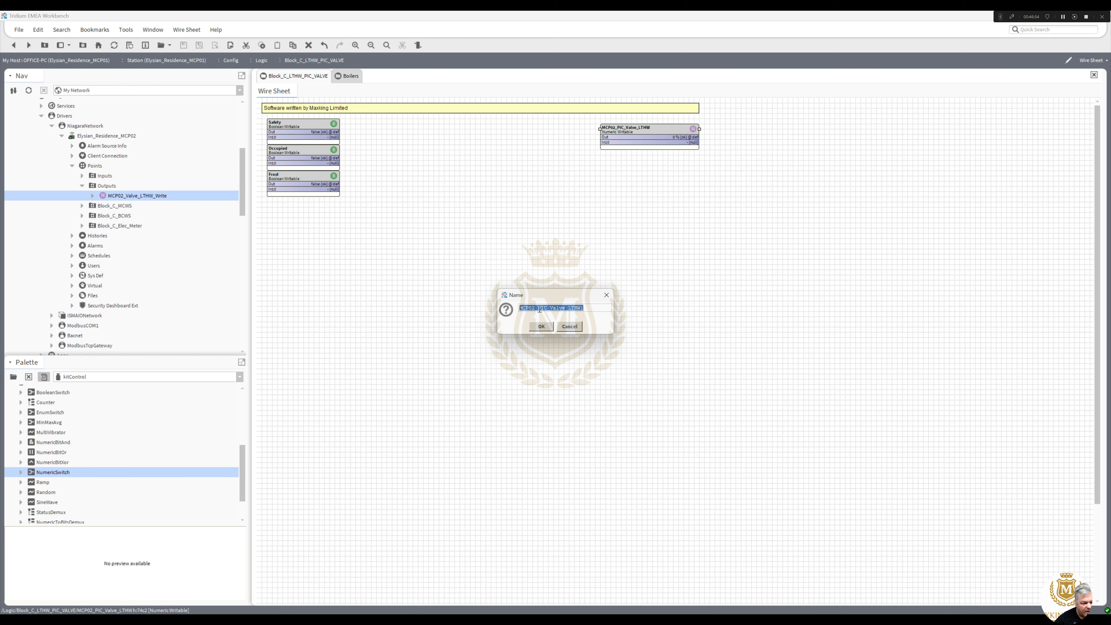
pyautogui.click(566, 309)
pyautogui.press('BackSpace')
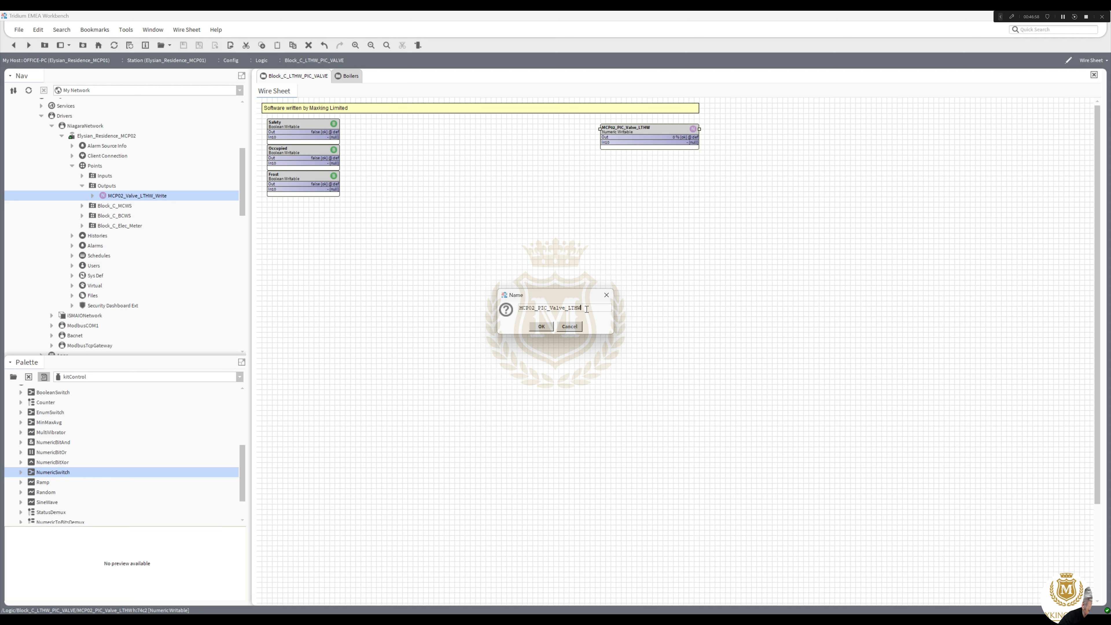
pyautogui.write('_SP')
pyautogui.click(550, 327)
pyautogui.moveTo(674, 139); pyautogui.dragTo(330, 221)
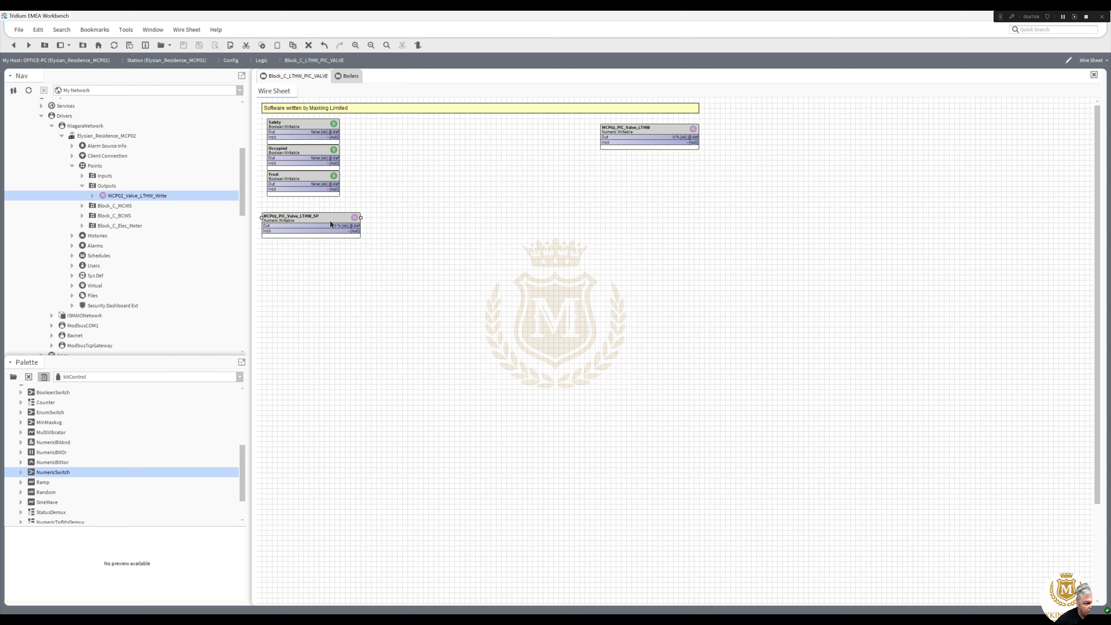
# Unpin the In10 slot of MCP02_PIC_Valve_LTHW_SP and pin its Set action instead.
pyautogui.rightClick(330, 220)
pyautogui.click(346, 520)
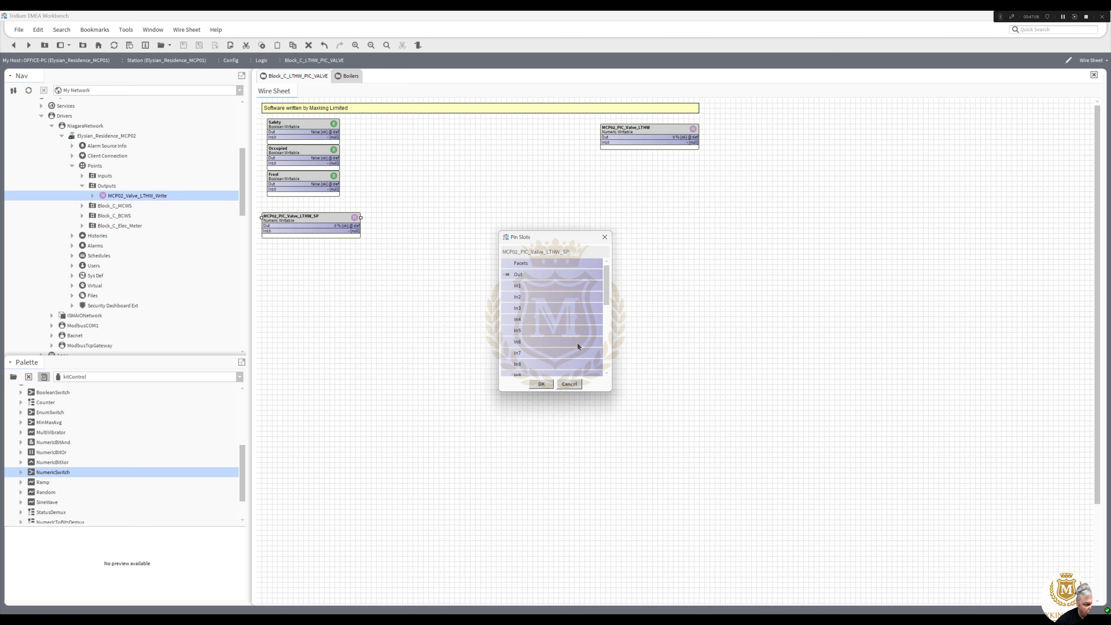
pyautogui.scroll(-3, 601, 307)
pyautogui.scroll(-1, 551, 332)
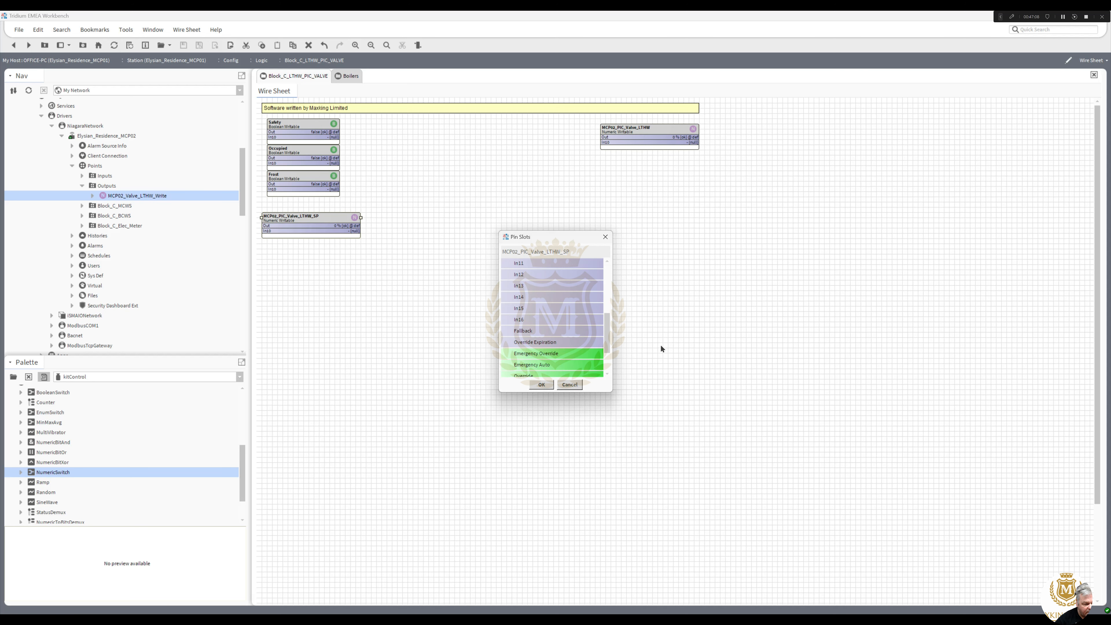
pyautogui.moveTo(608, 331); pyautogui.dragTo(606, 315)
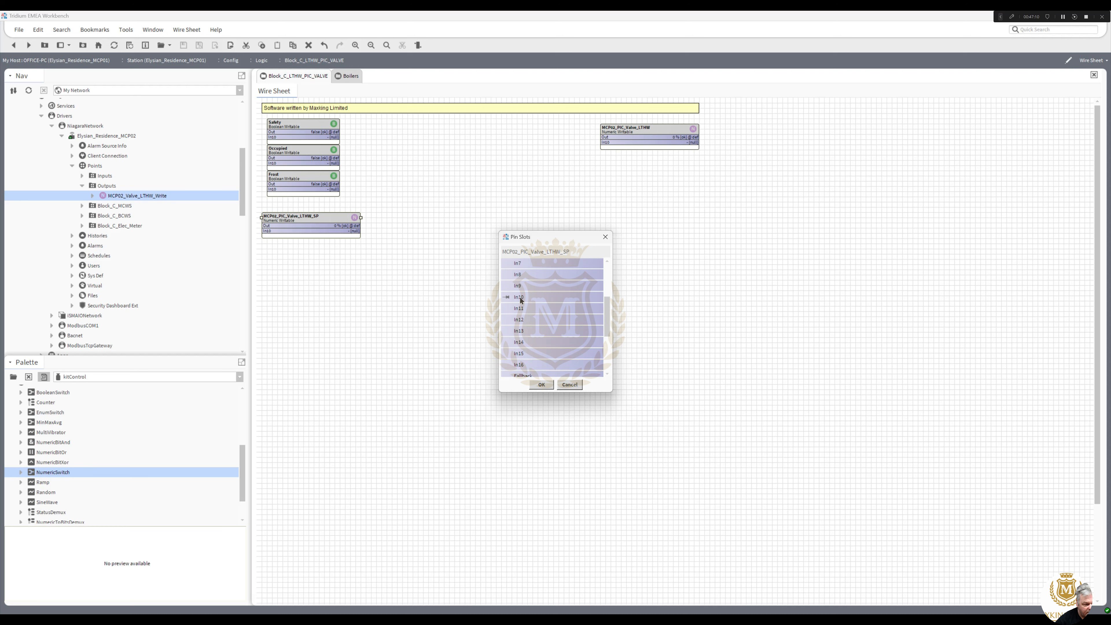
pyautogui.scroll(-5, 600, 324)
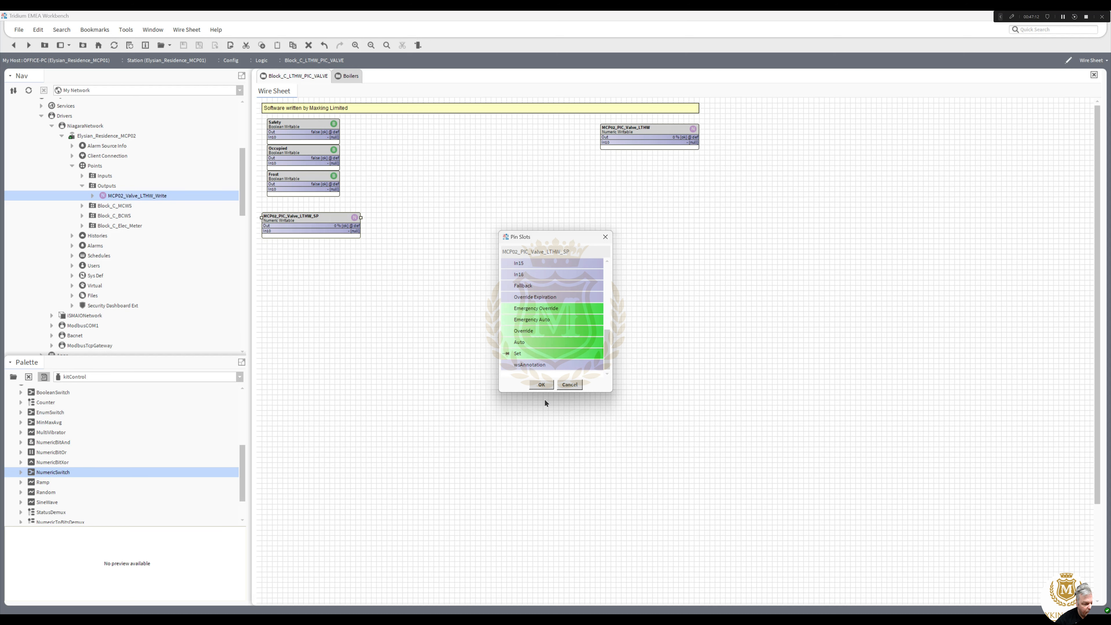
pyautogui.click(542, 385)
# Flag the overrideExpiration through auto slots of MCP02_PIC_Valve_LTHW_SP as Hidden in its slot sheet, and return to the wire sheet.
pyautogui.rightClick(317, 218)
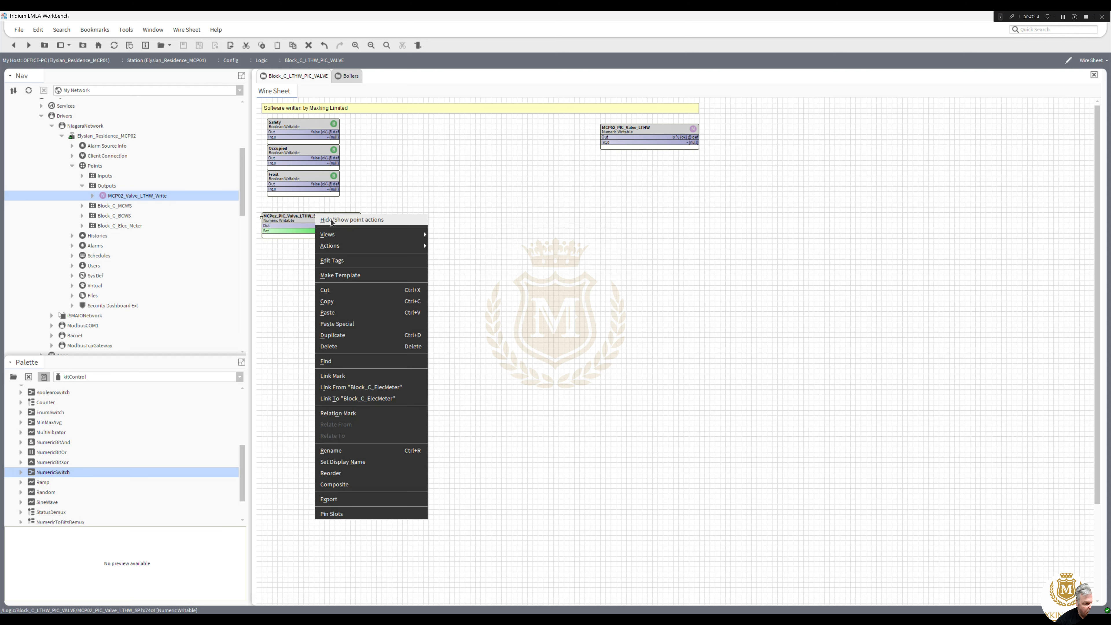
pyautogui.moveTo(357, 236)
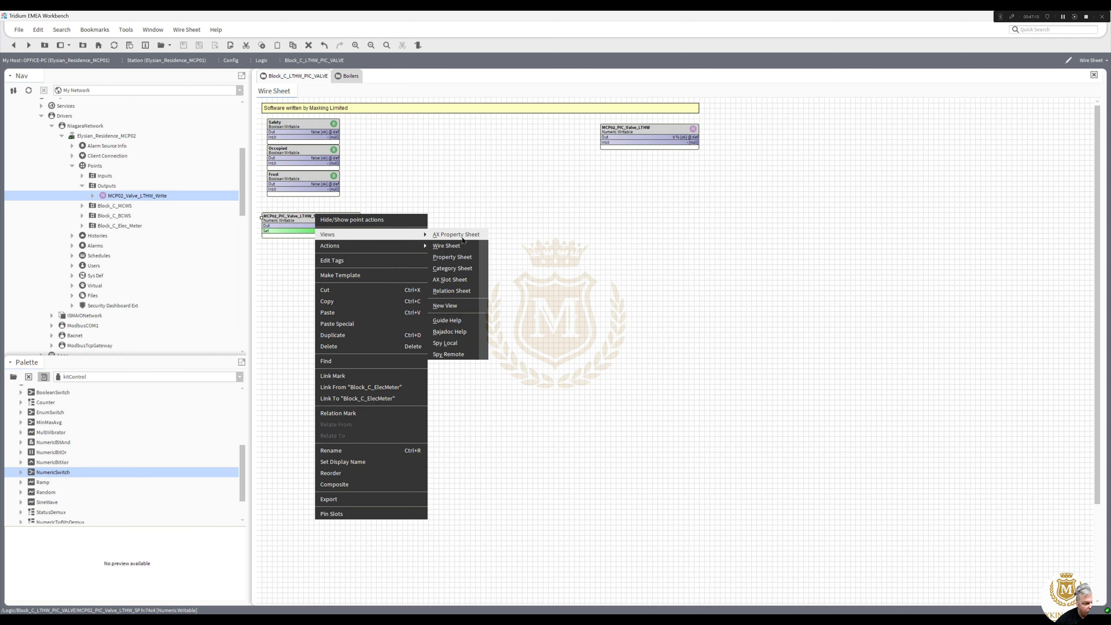
pyautogui.click(450, 279)
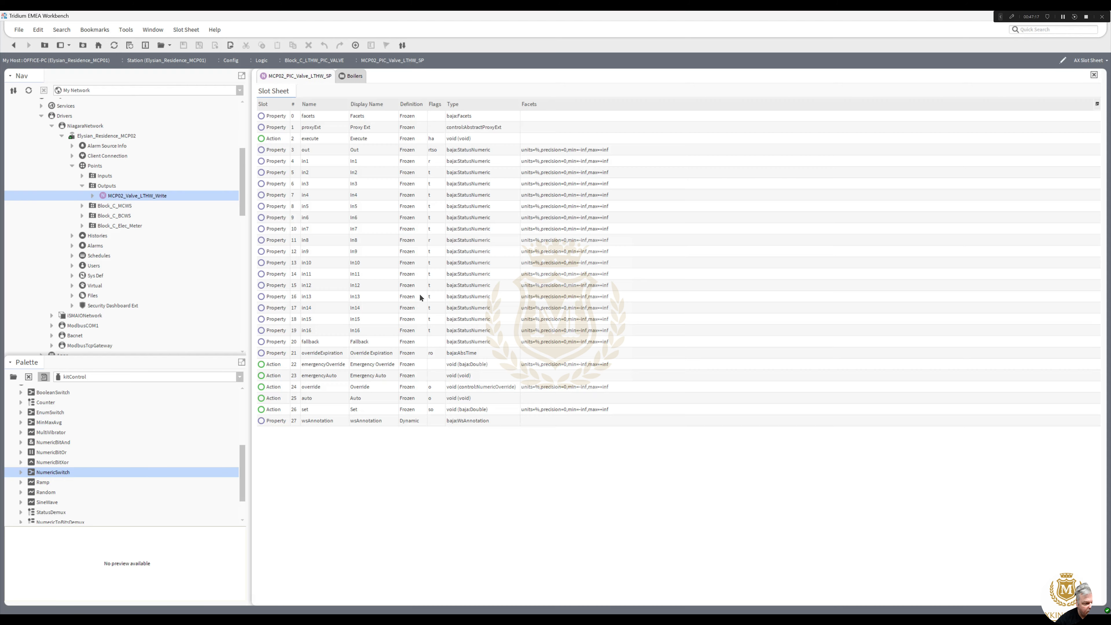
pyautogui.click(355, 353)
pyautogui.keyDown('shift'); pyautogui.click(355, 398); pyautogui.keyUp('shift')
pyautogui.rightClick(355, 398)
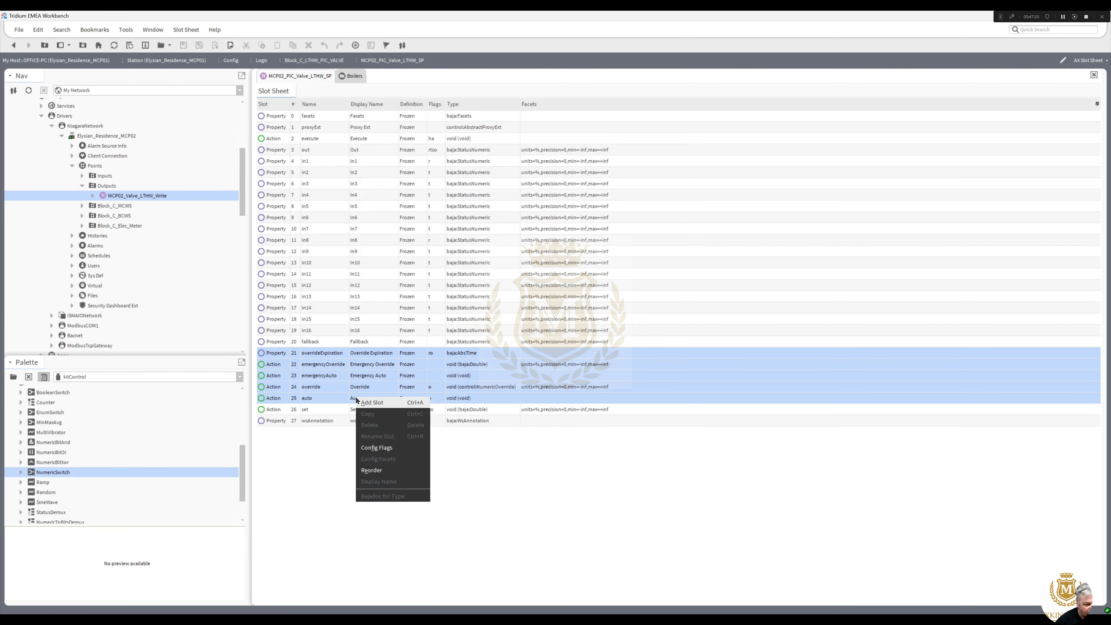
pyautogui.click(367, 450)
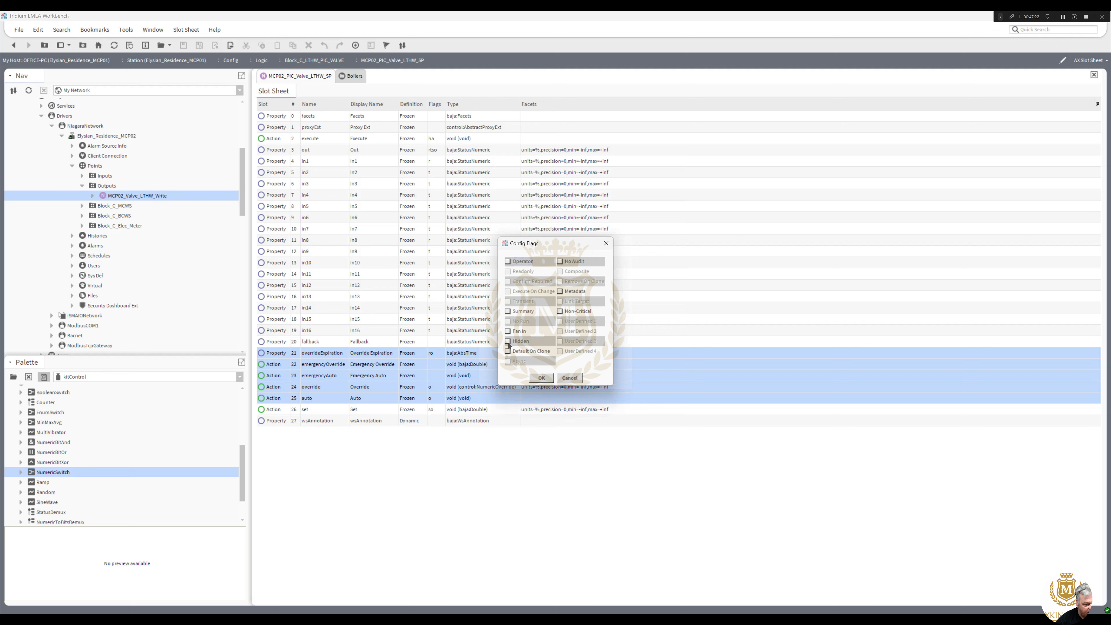
pyautogui.click(508, 342)
pyautogui.click(544, 380)
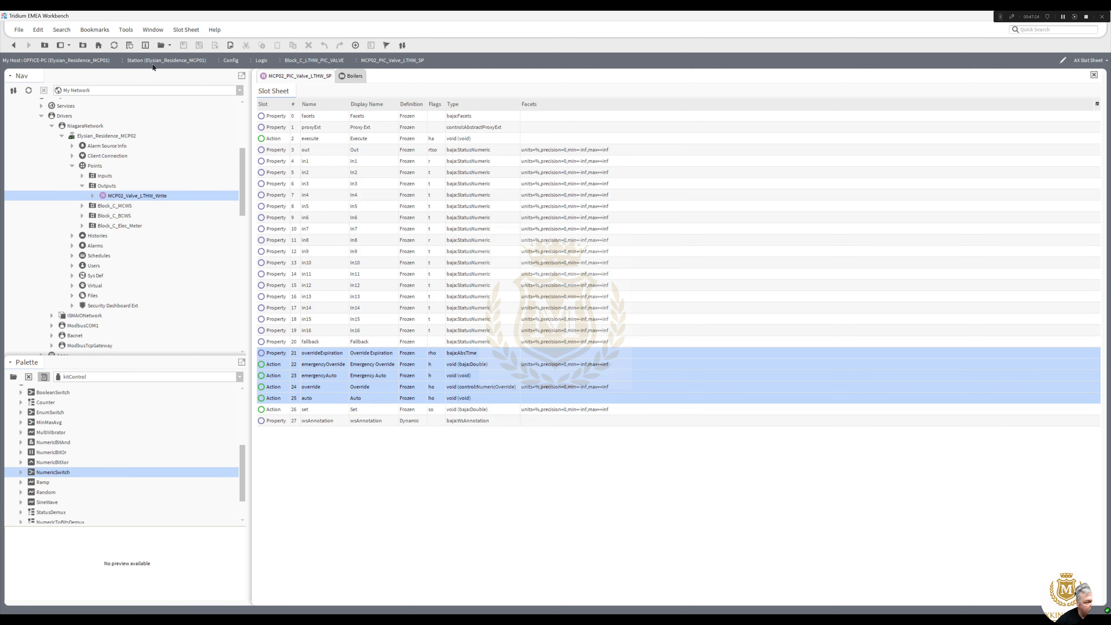
pyautogui.click(13, 46)
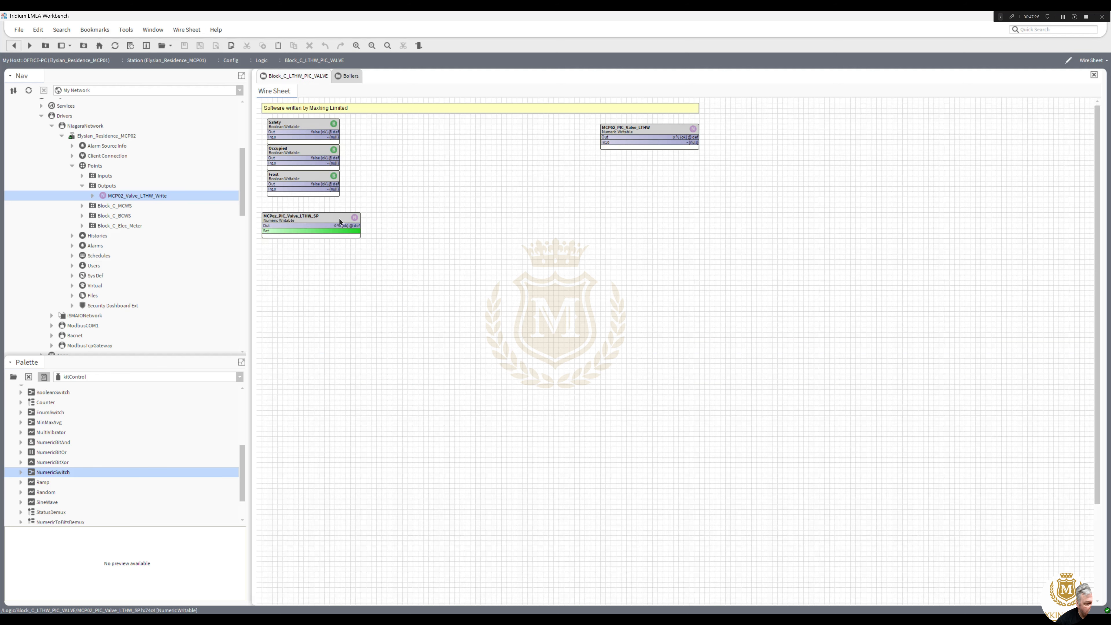
# Narrow the MCP02_PIC_Valve_LTHW_SP block, and apply and save the recent facets units=°C, precision=1, min=-inf, max=+inf.
pyautogui.moveTo(360, 217); pyautogui.dragTo(340, 218)
pyautogui.click(353, 258)
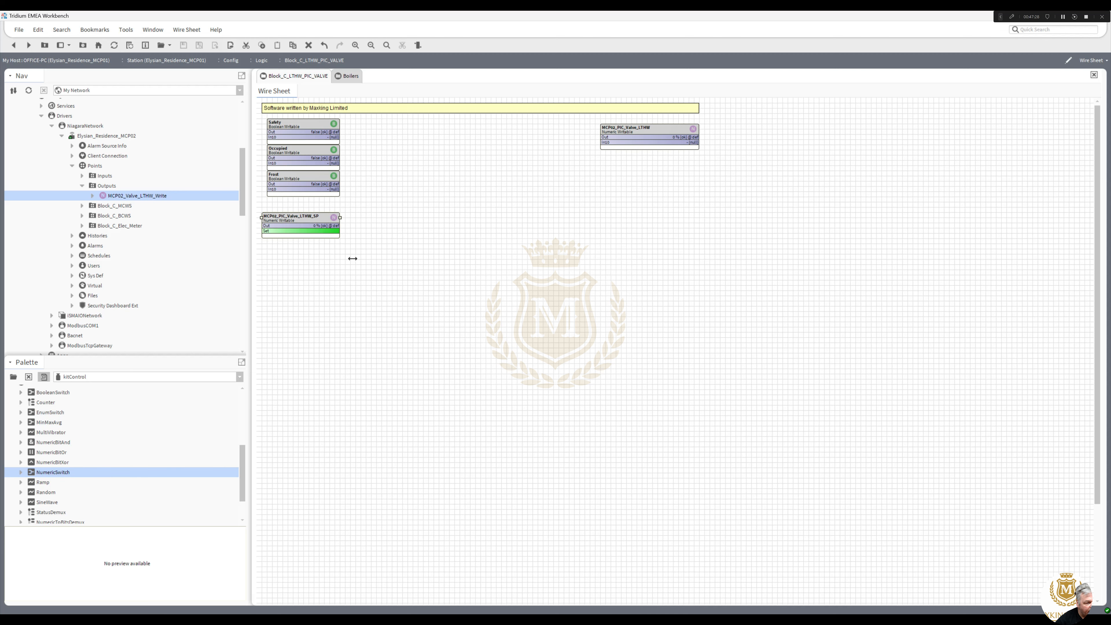
pyautogui.click(302, 221)
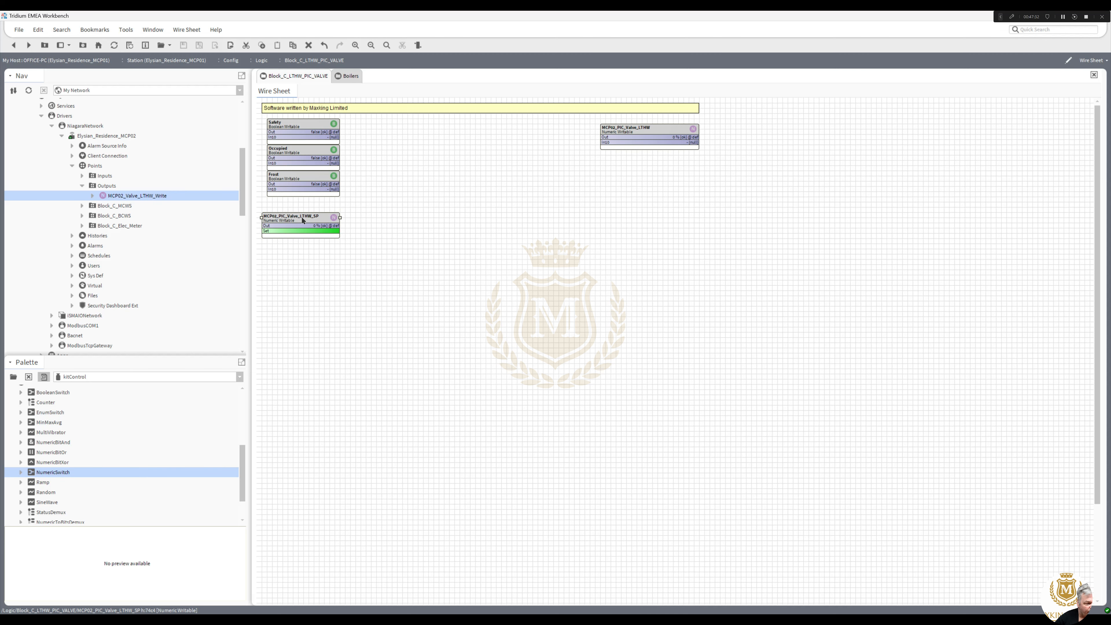
pyautogui.doubleClick(302, 221)
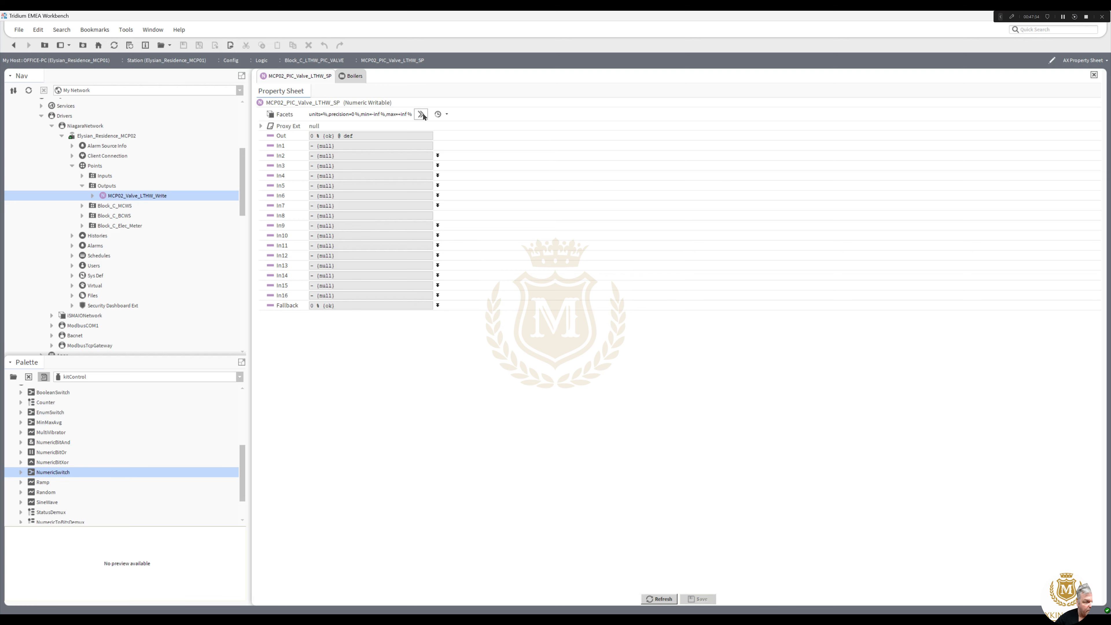
pyautogui.click(447, 114)
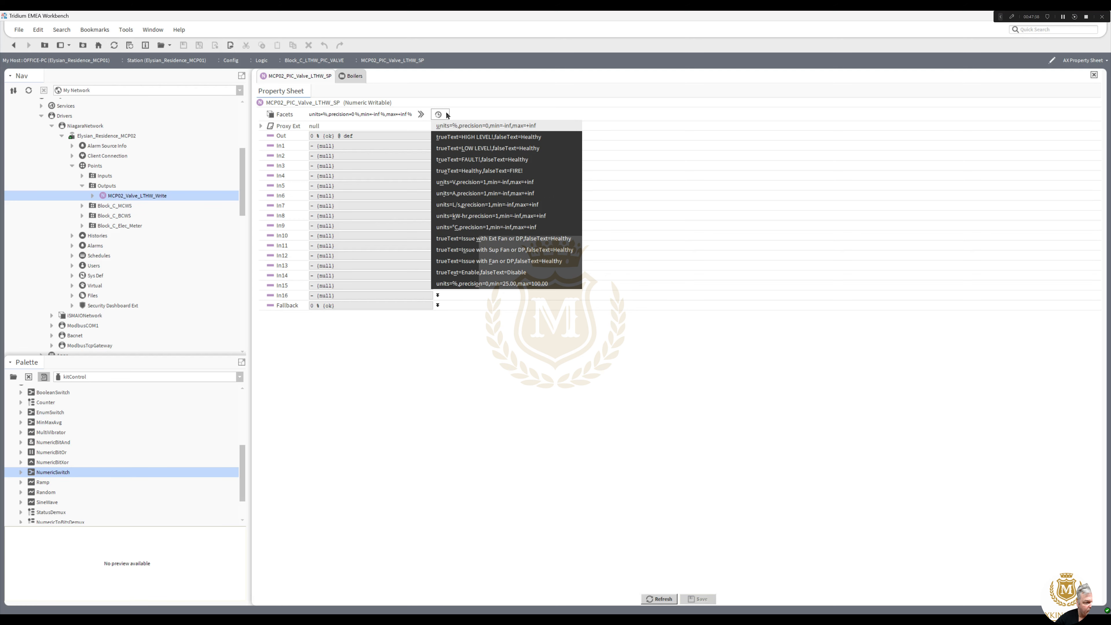
pyautogui.click(475, 228)
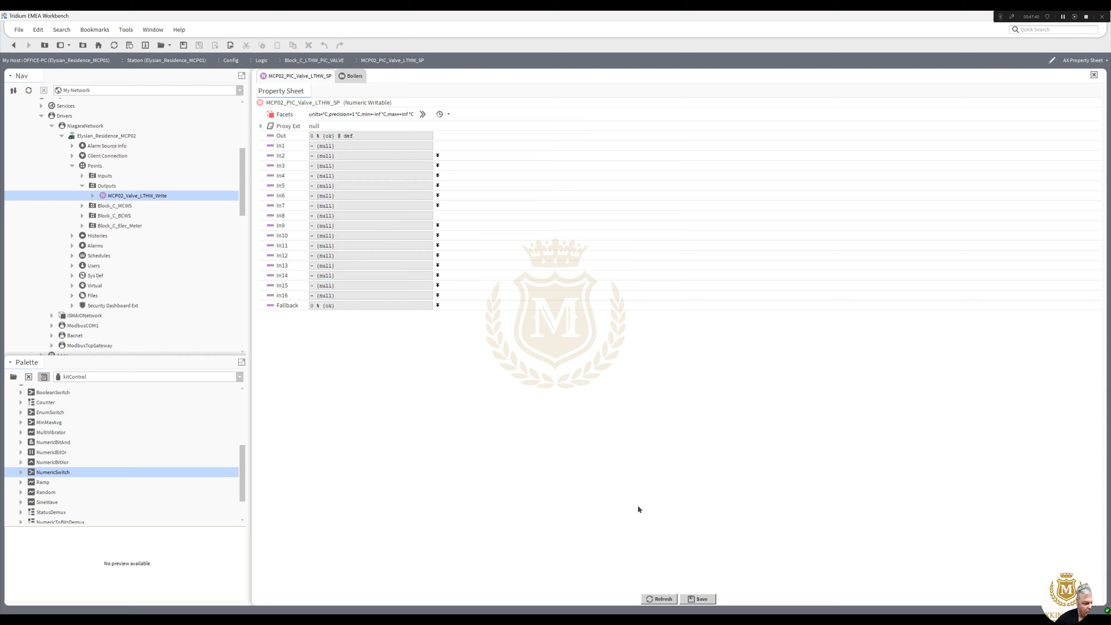
pyautogui.click(694, 603)
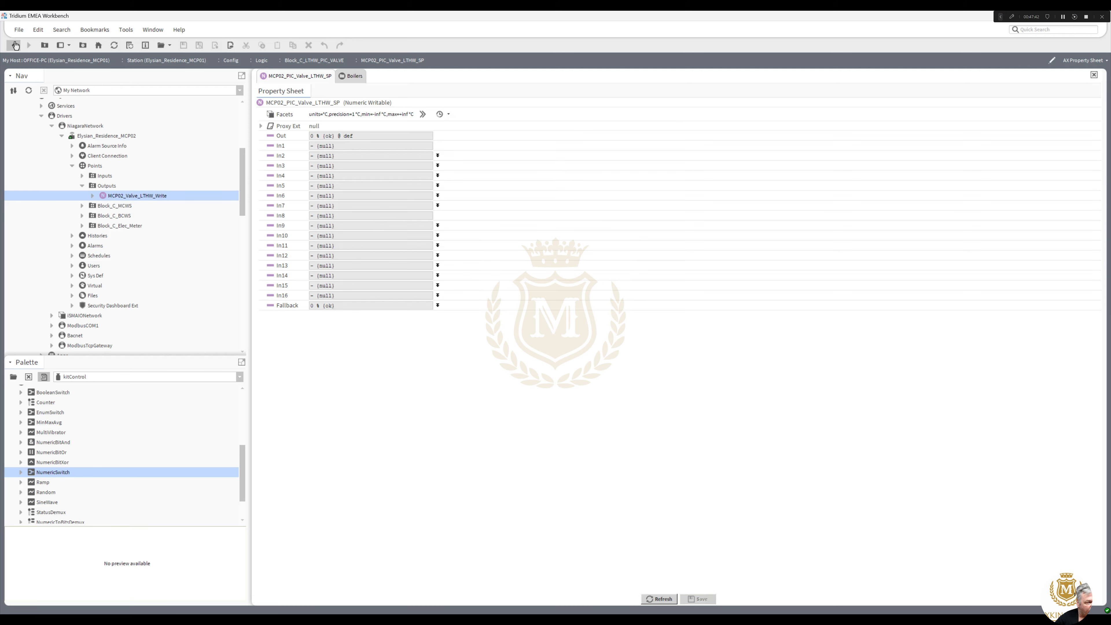
# Return to the wire sheet and move MCP02_PIC_Valve_LTHW_SP slightly lower, in line with the points above it.
pyautogui.click(14, 45)
pyautogui.moveTo(315, 216); pyautogui.dragTo(320, 231)
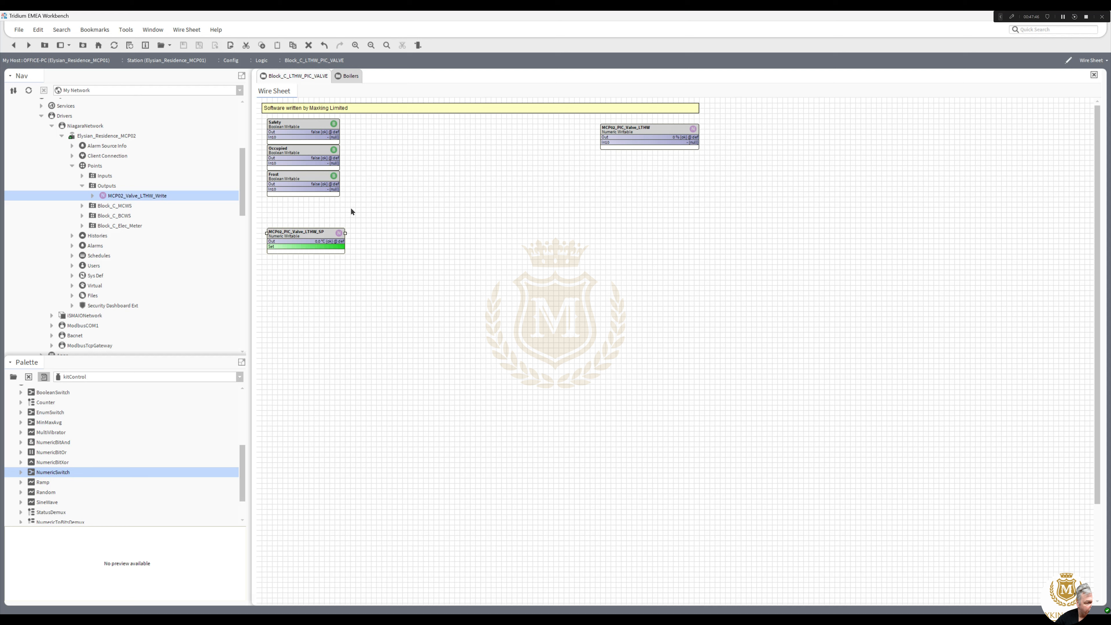
pyautogui.click(398, 192)
# Add an HVAC LoopPoint named Block_C_LTHW_PICV_PI_Loop and place it beneath the header, between the Safety point and MCP02_PIC_Valve_LTHW.
pyautogui.moveTo(245, 472); pyautogui.dragTo(246, 432)
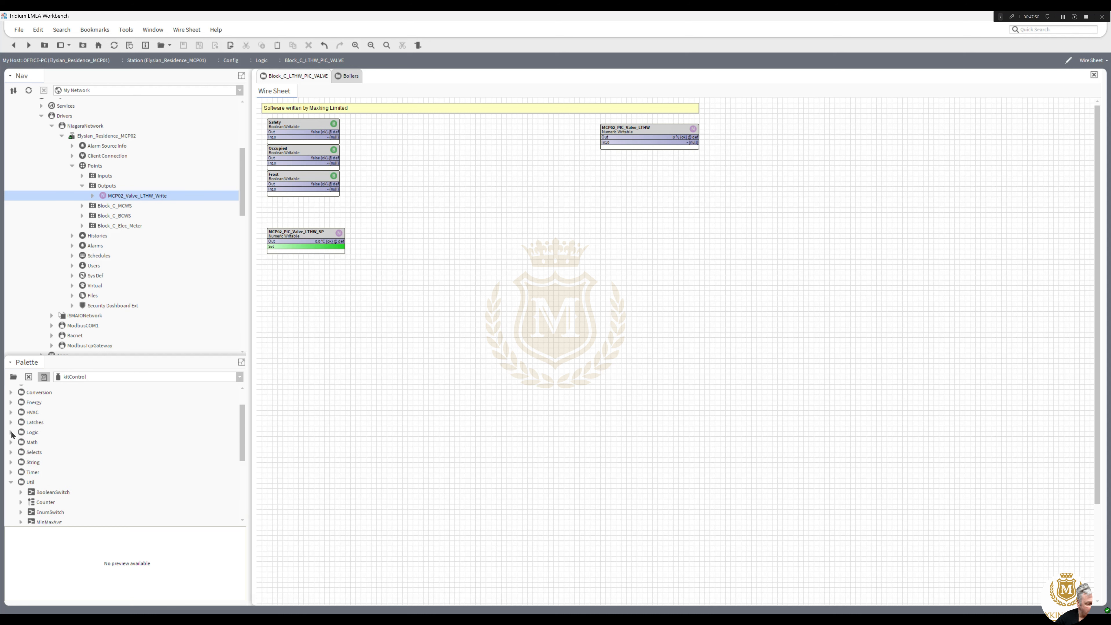
pyautogui.click(11, 411)
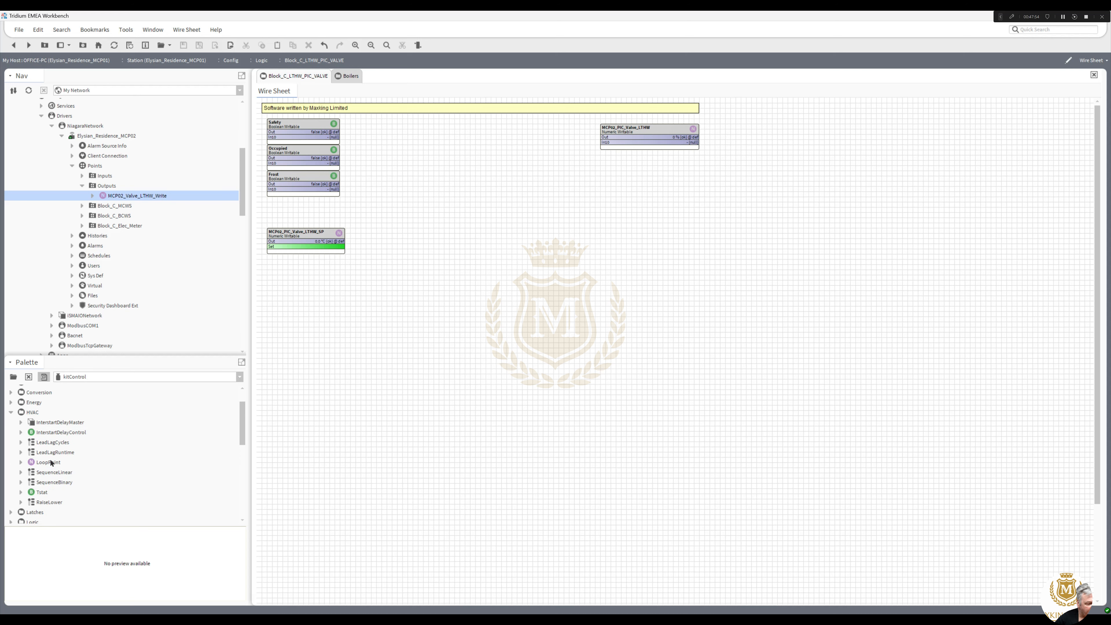
pyautogui.moveTo(49, 462); pyautogui.dragTo(504, 178)
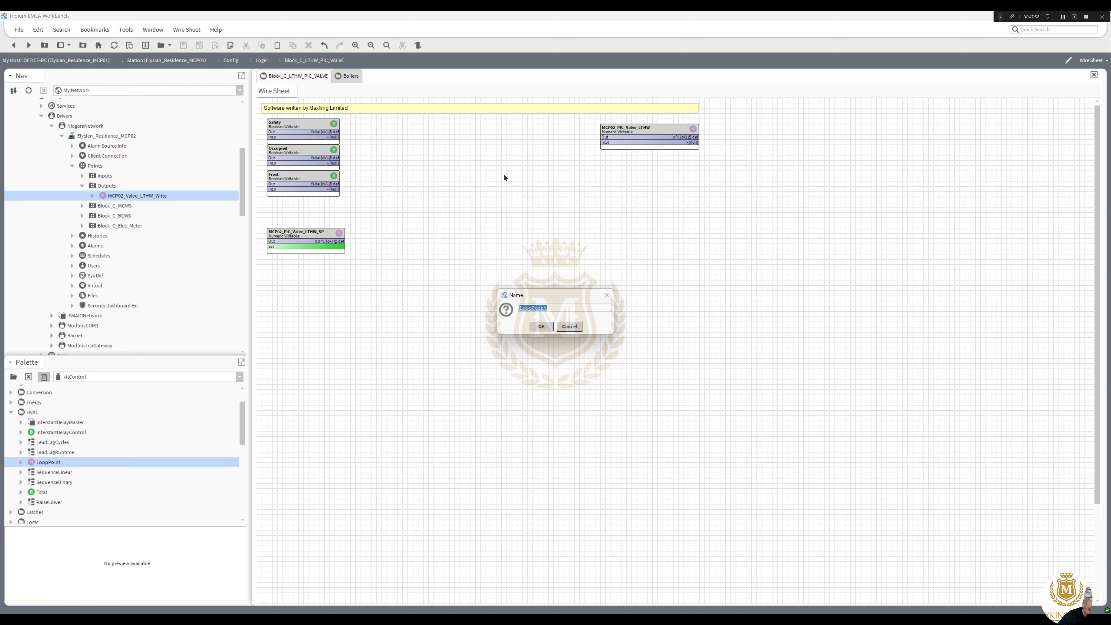
pyautogui.write('1')
pyautogui.write('T')
pyautogui.write('HW_PIC')
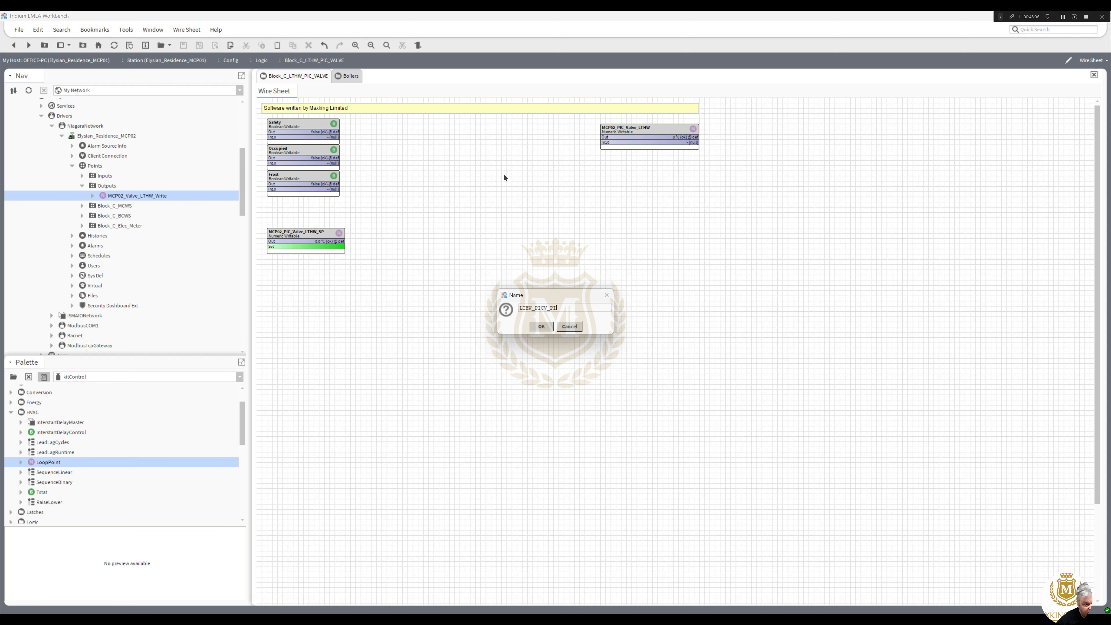
pyautogui.write('V_PI_Loop')
pyautogui.press('Home')
pyautogui.write('Block')
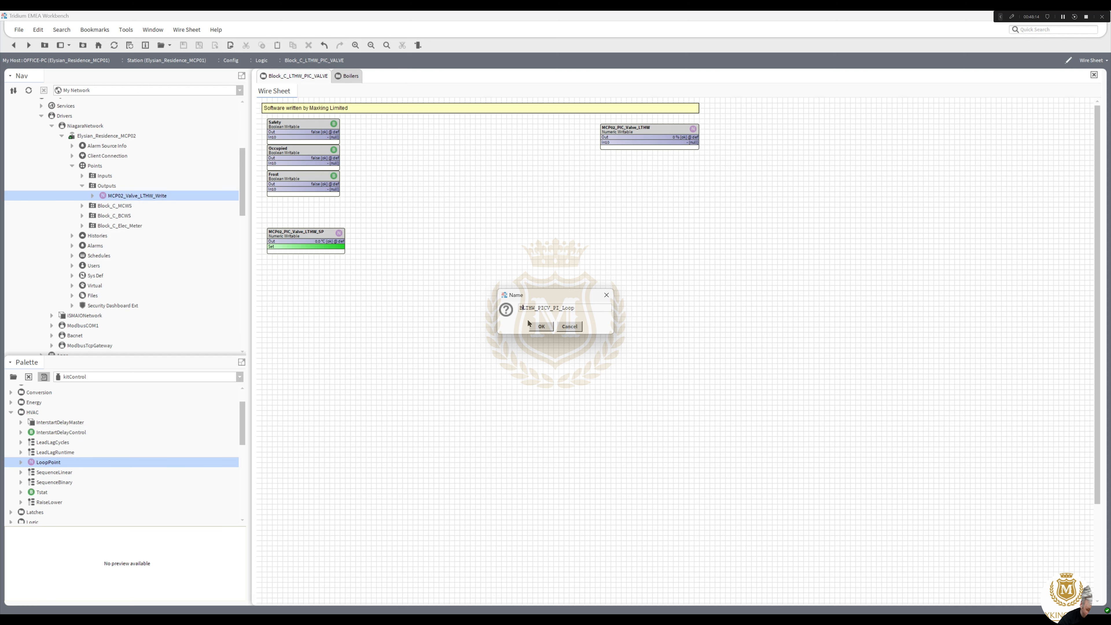
pyautogui.write('_C_')
pyautogui.click(547, 327)
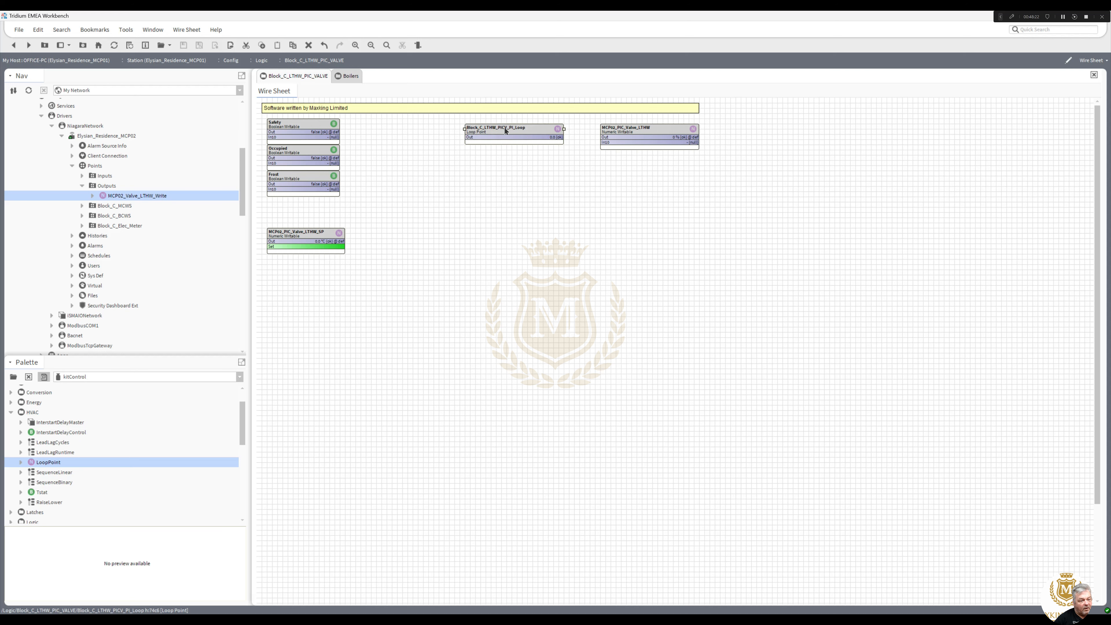
pyautogui.moveTo(506, 130); pyautogui.dragTo(485, 130)
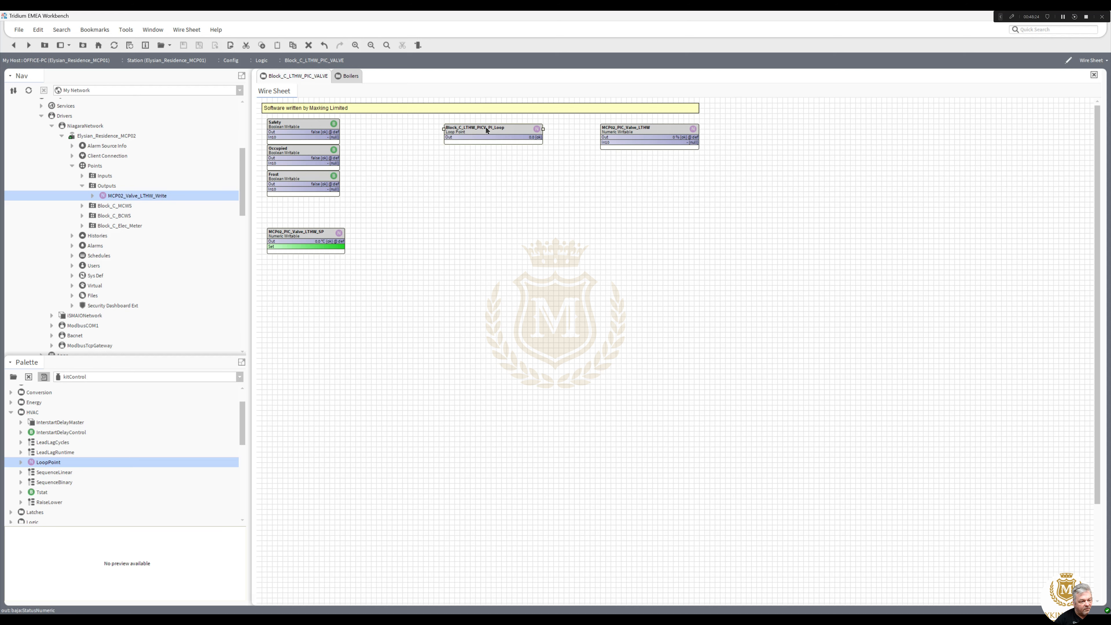
# Pin the Loop Enable, Controlled Variable, Setpoint, Maximum Output and Minimum Output slots of Block_C_LTHW_PICV_PI_Loop.
pyautogui.rightClick(486, 128)
pyautogui.click(519, 410)
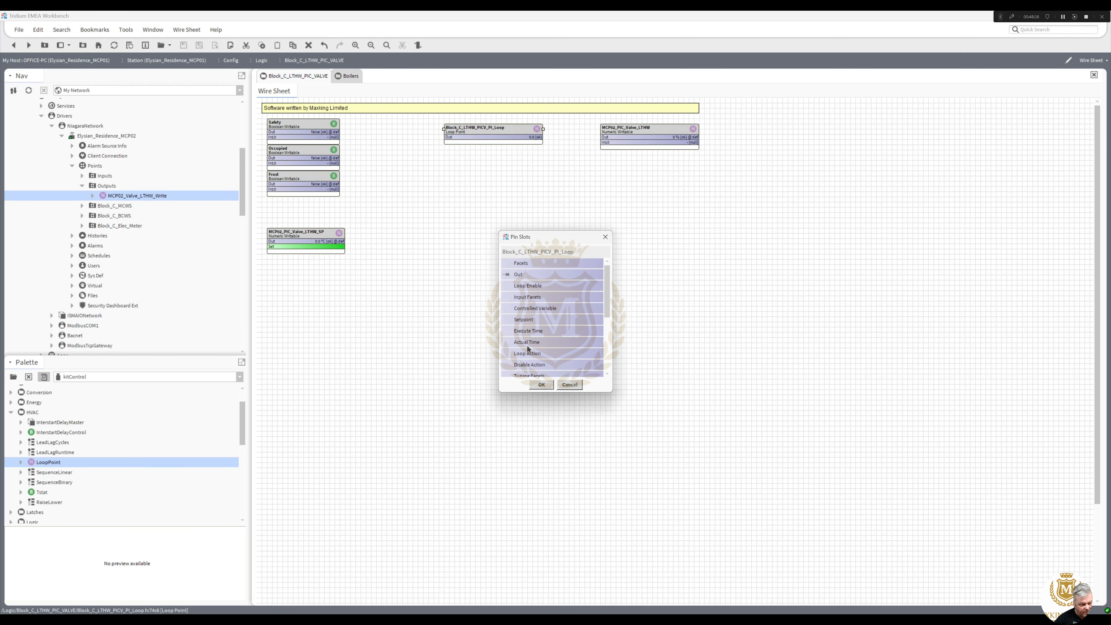
pyautogui.click(512, 320)
pyautogui.click(511, 309)
pyautogui.moveTo(610, 296); pyautogui.dragTo(600, 334)
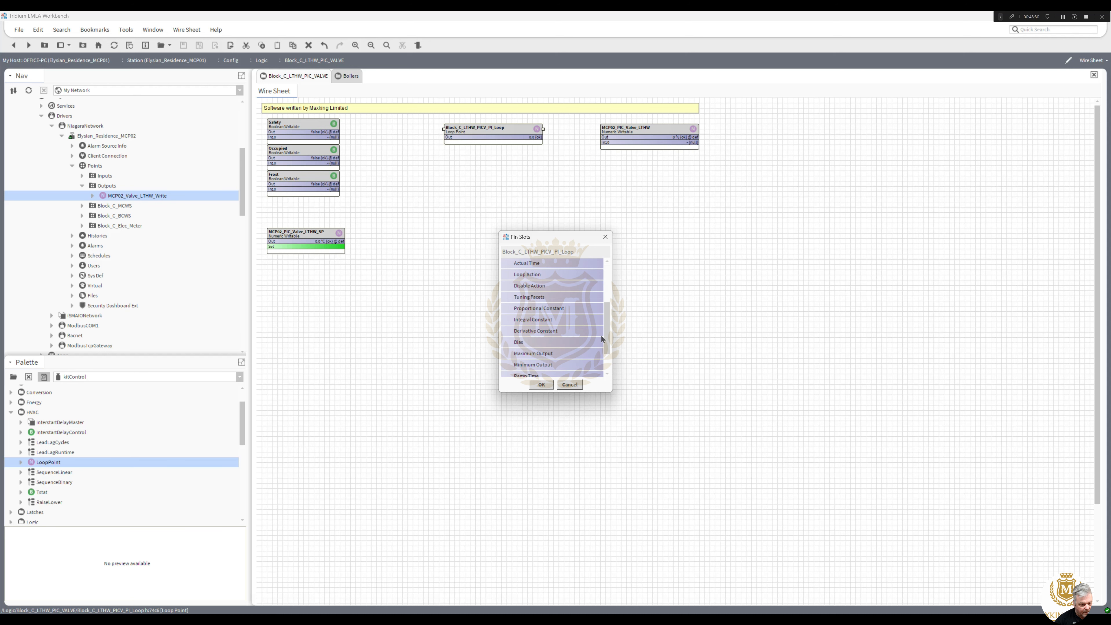
pyautogui.click(511, 364)
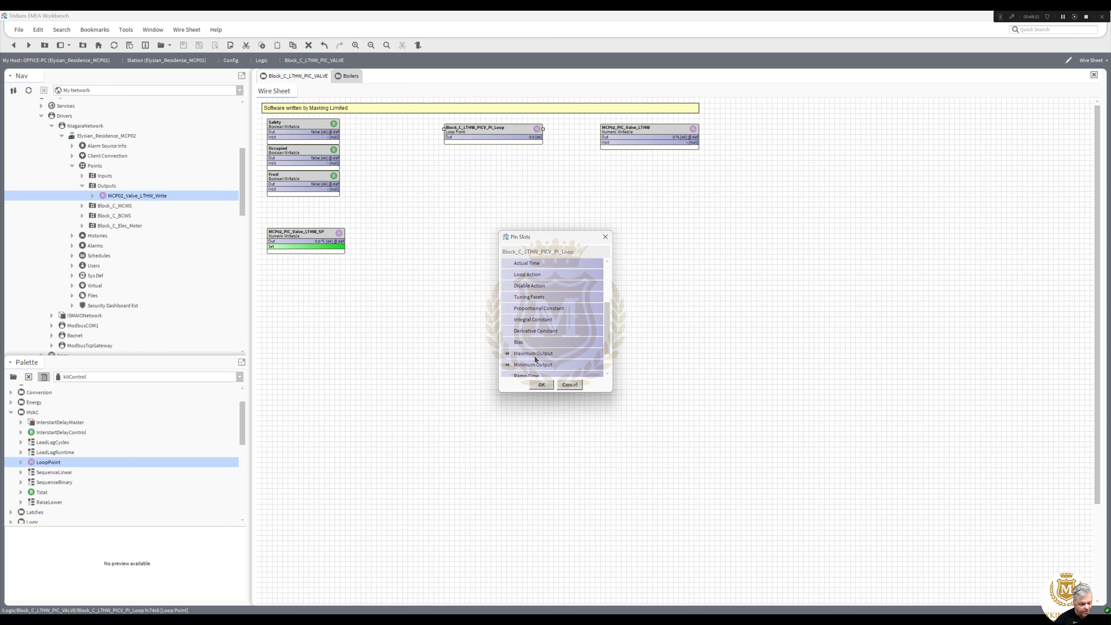
pyautogui.click(542, 385)
# Set the PI loop's Proportional Constant to 2, Integral Constant to 1 and Loop Action to Reverse, save, and return to the wire sheet.
pyautogui.doubleClick(499, 131)
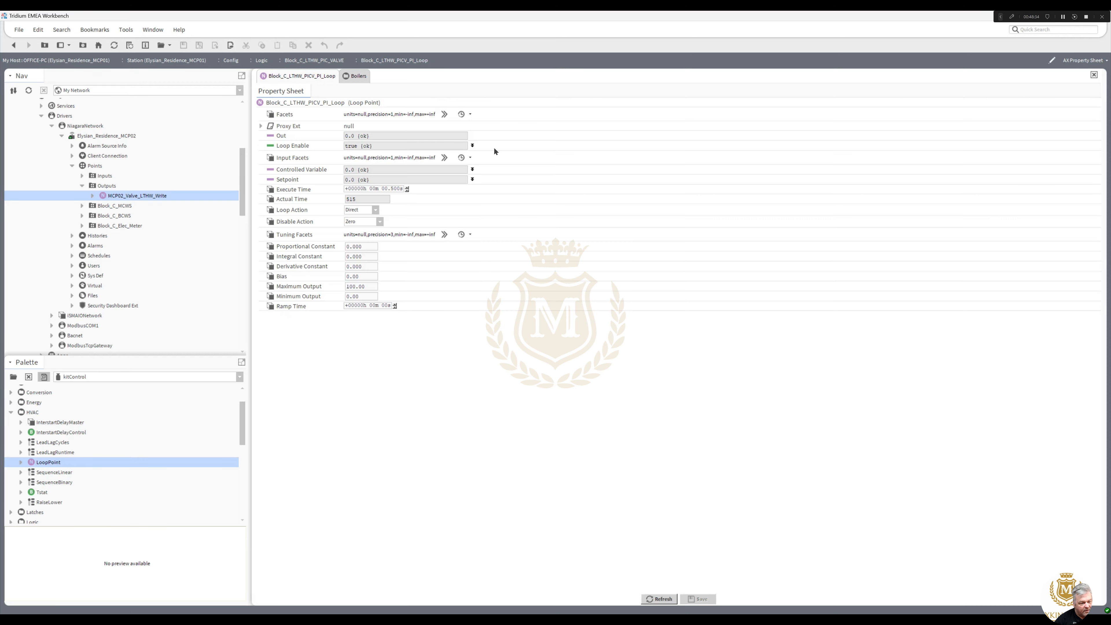
pyautogui.doubleClick(373, 247)
pyautogui.write('2')
pyautogui.doubleClick(370, 257)
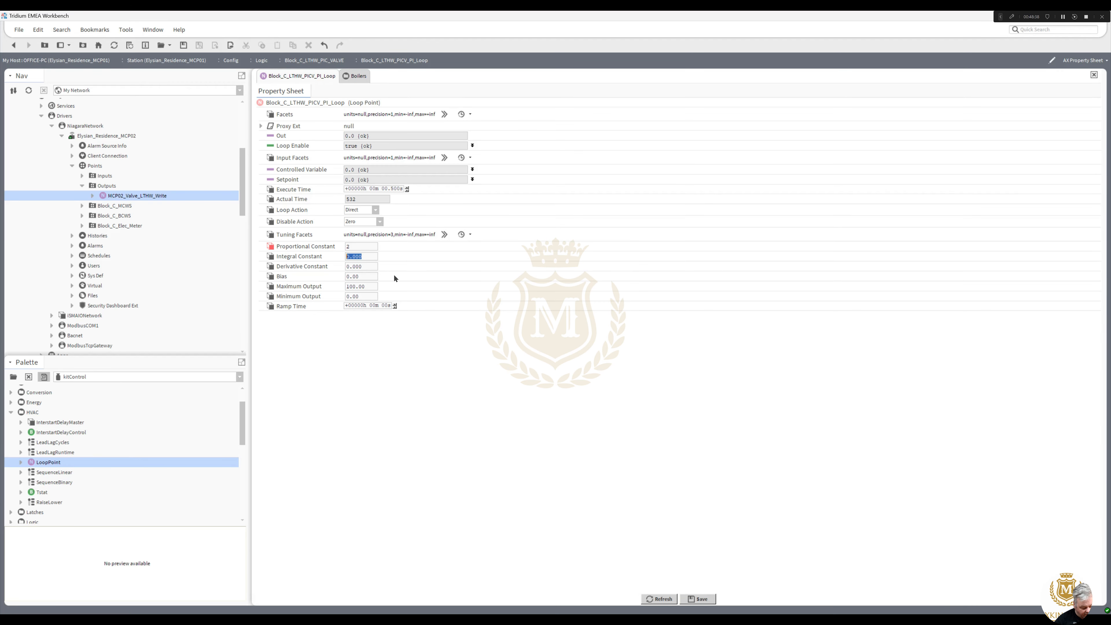
pyautogui.write('1')
pyautogui.click(376, 209)
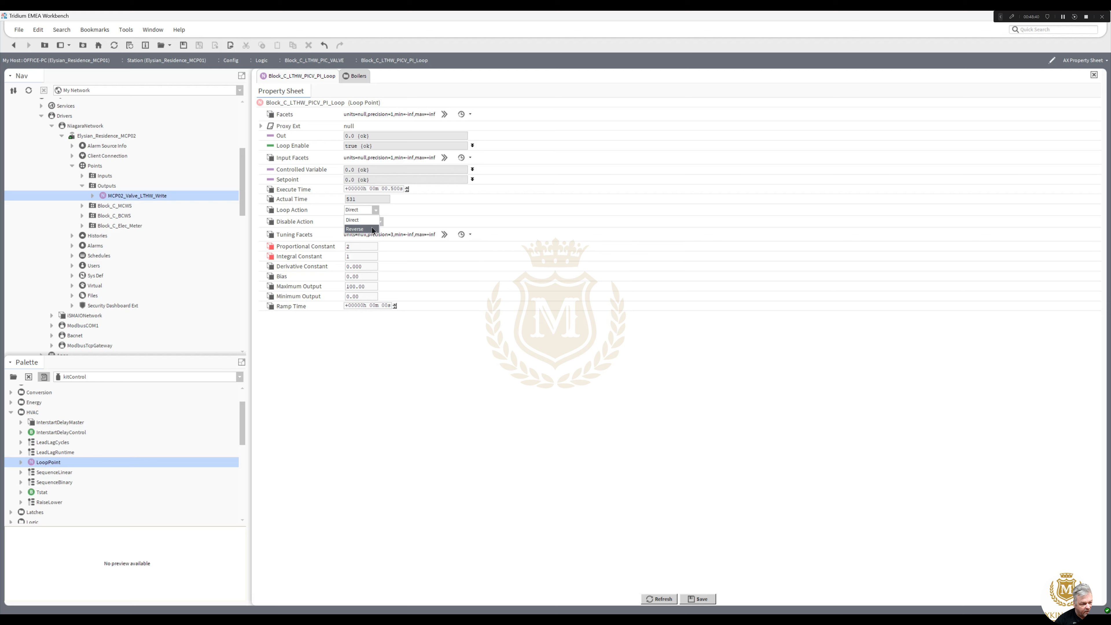
pyautogui.click(359, 230)
pyautogui.click(699, 599)
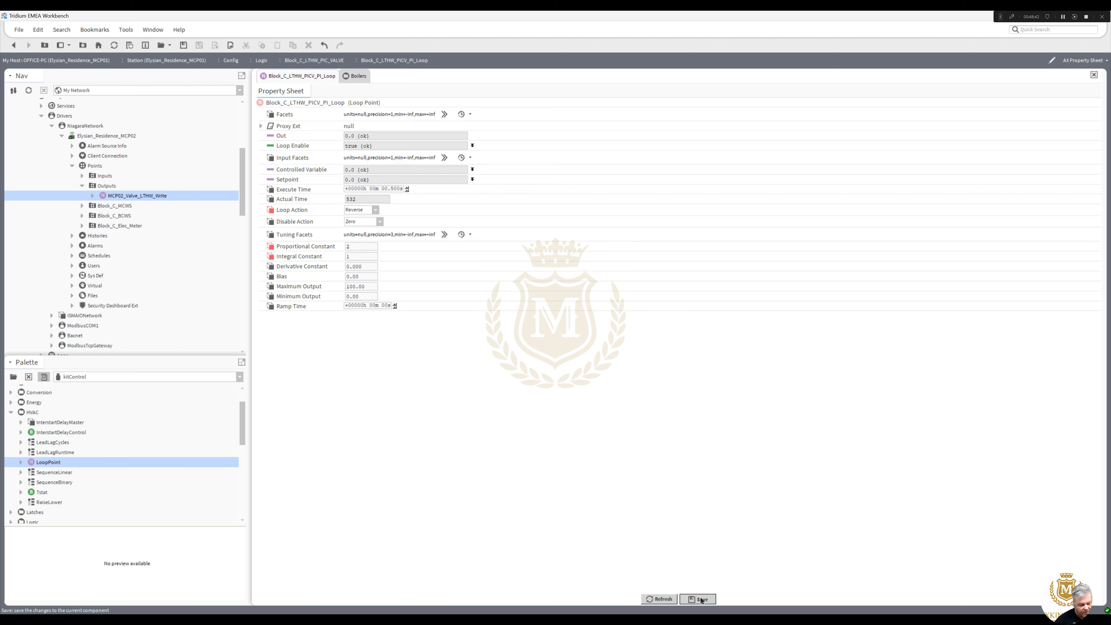
pyautogui.click(13, 45)
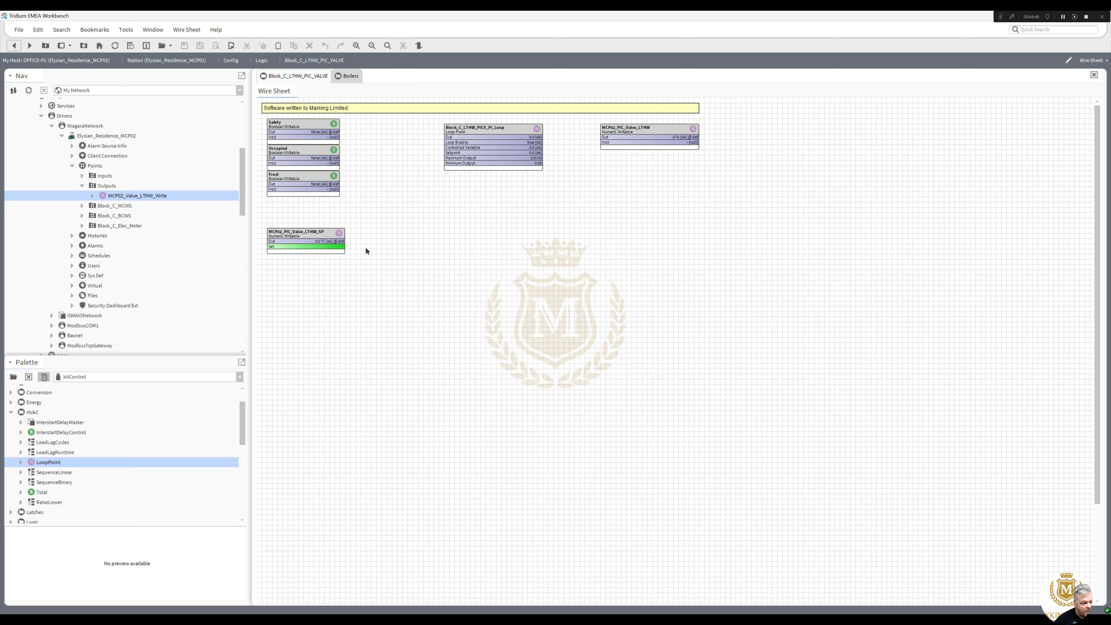
# Link MCP02_PIC_Valve_LTHW_SP's Out to the PI loop's Setpoint, and the loop's Out to the input of MCP02_PIC_Valve_LTHW.
pyautogui.moveTo(339, 241); pyautogui.dragTo(446, 152)
pyautogui.moveTo(497, 129)
pyautogui.mouseDown()
pyautogui.moveTo(606, 143)
pyautogui.moveTo(640, 126)
pyautogui.mouseUp()
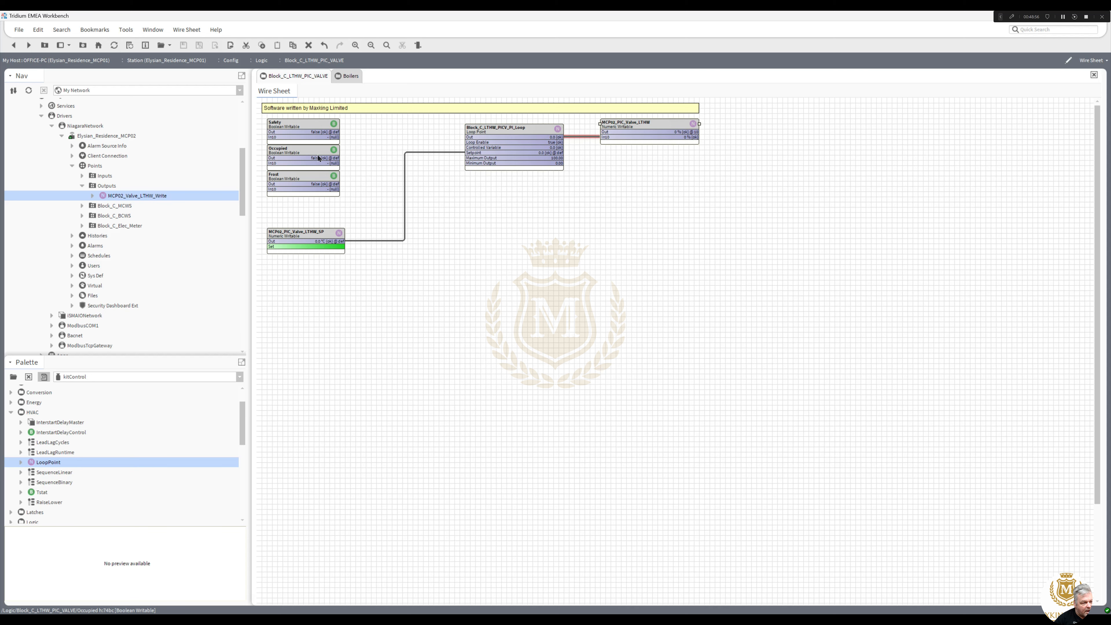
# Rearrange the boolean points beneath the header so Occupied is uppermost, Frost is in the middle and Safety is lowest.
pyautogui.moveTo(318, 158); pyautogui.dragTo(402, 143)
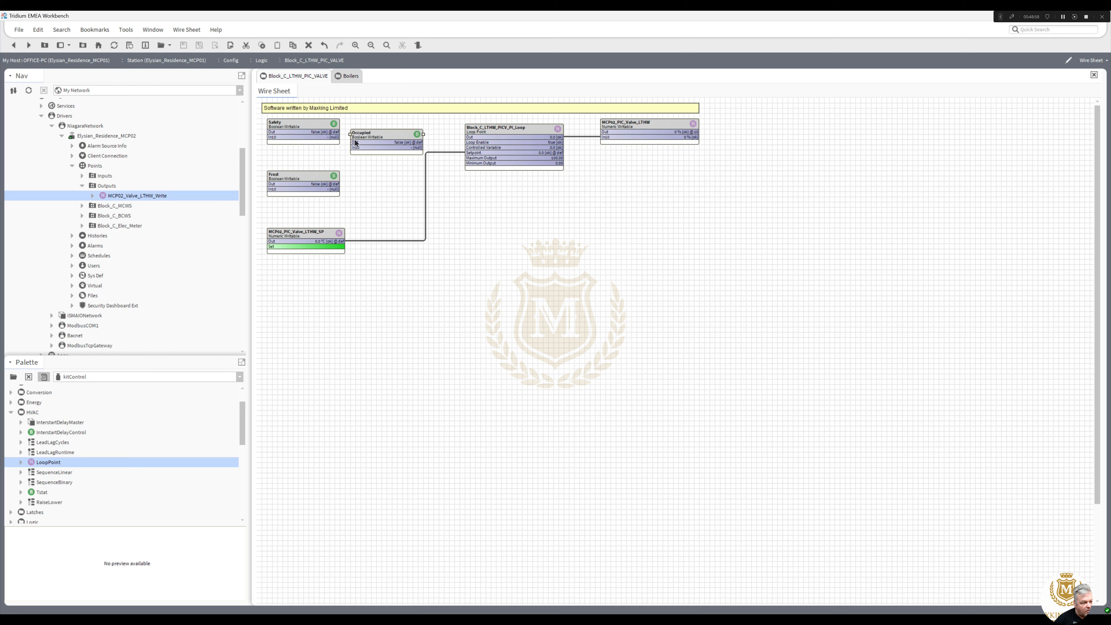
pyautogui.moveTo(307, 125); pyautogui.dragTo(316, 201)
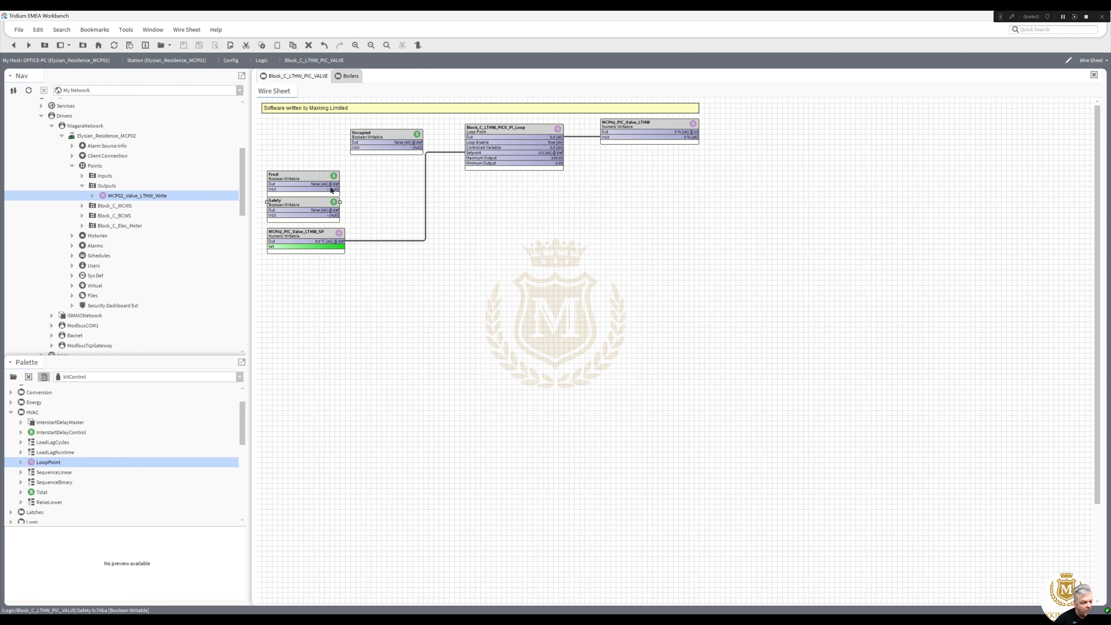
pyautogui.moveTo(387, 138); pyautogui.dragTo(261, 234)
pyautogui.moveTo(313, 160); pyautogui.dragTo(309, 125)
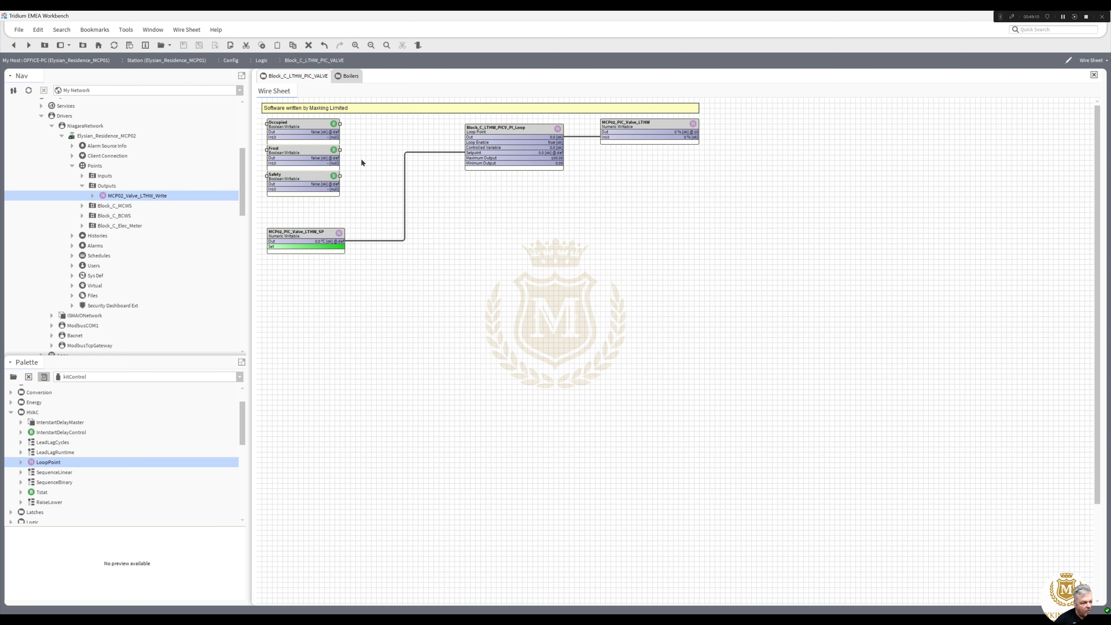
pyautogui.click(349, 140)
# Add a Logic Or block named Enable beside the Occupied and Frost points.
pyautogui.moveTo(244, 431)
pyautogui.mouseDown()
pyautogui.moveTo(249, 407)
pyautogui.moveTo(242, 453)
pyautogui.mouseUp()
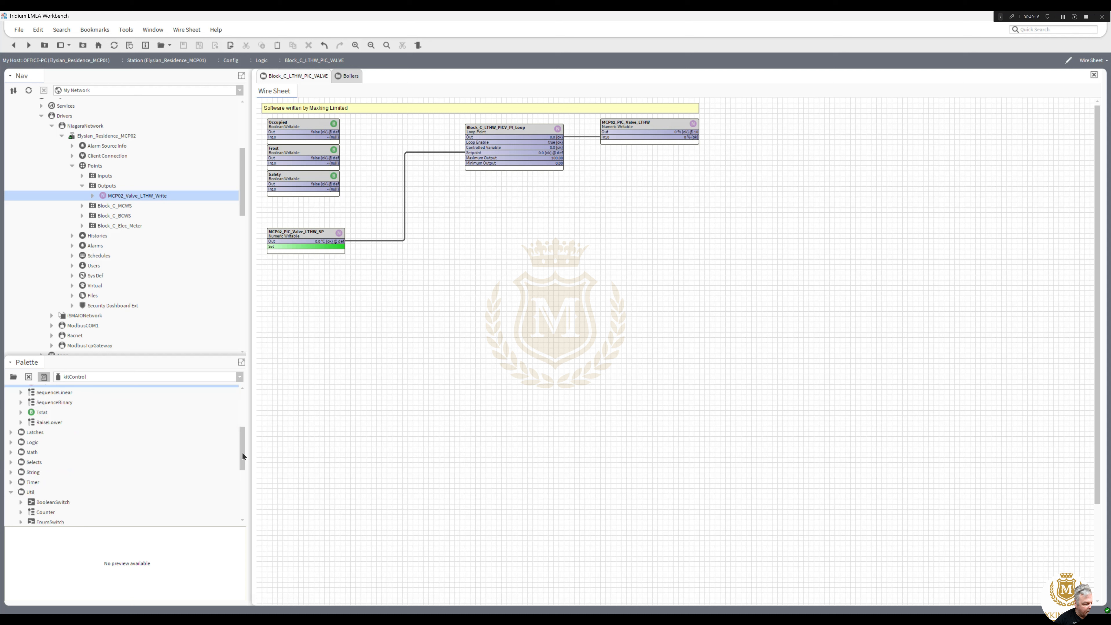
pyautogui.click(11, 442)
pyautogui.moveTo(31, 495); pyautogui.dragTo(386, 183)
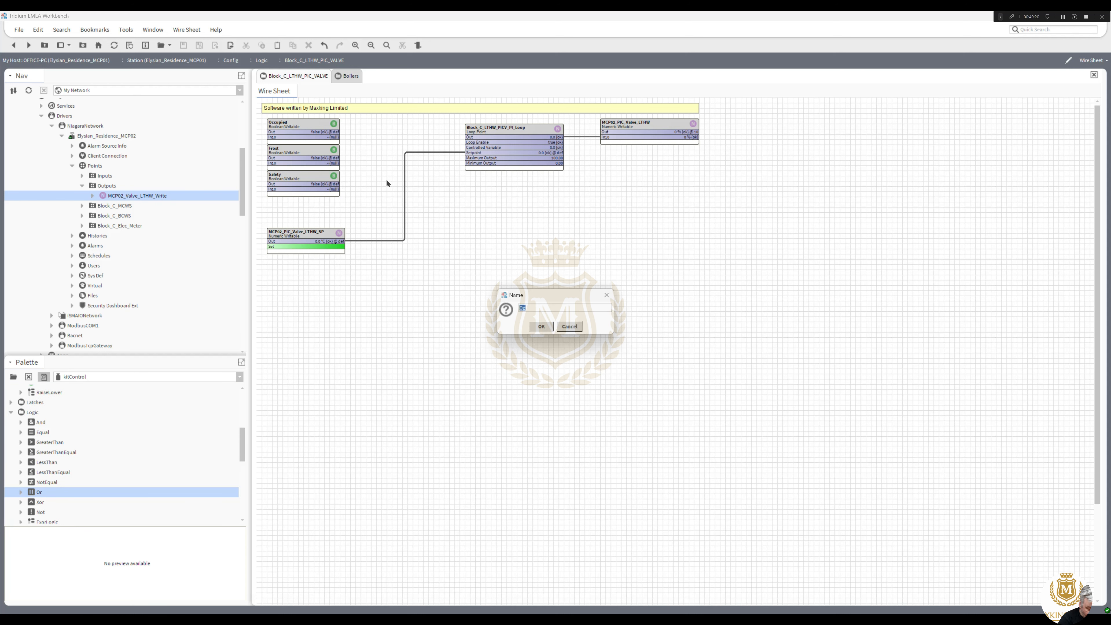
pyautogui.write('Enable')
pyautogui.click(542, 326)
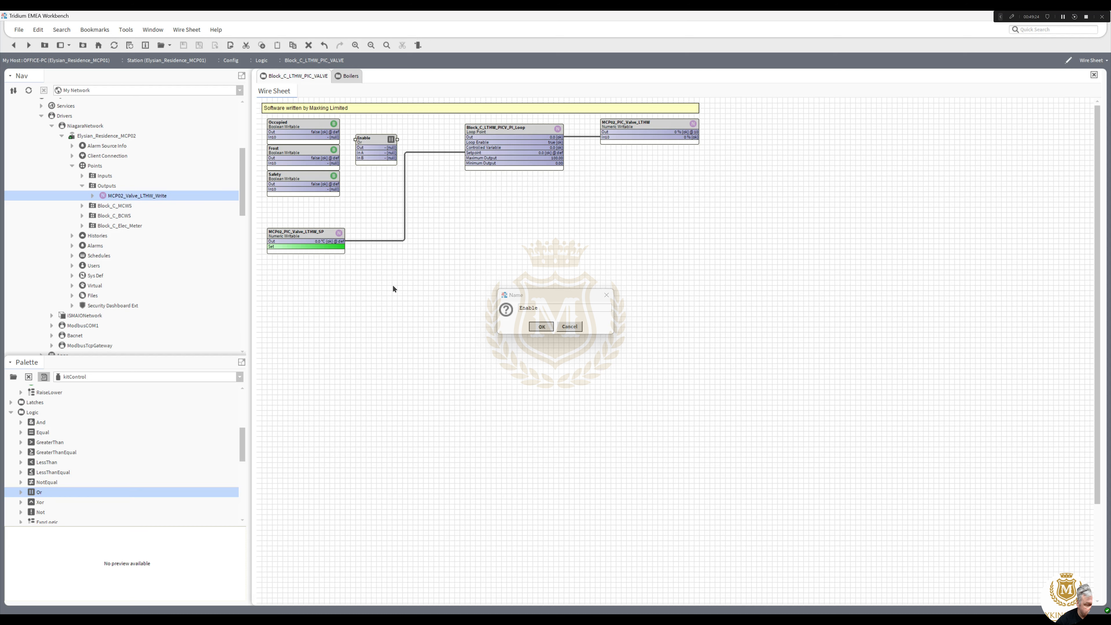
# Add a Logic And block named EnbSafety and place it between Enable and the PI loop.
pyautogui.moveTo(34, 425); pyautogui.dragTo(472, 261)
pyautogui.write('E')
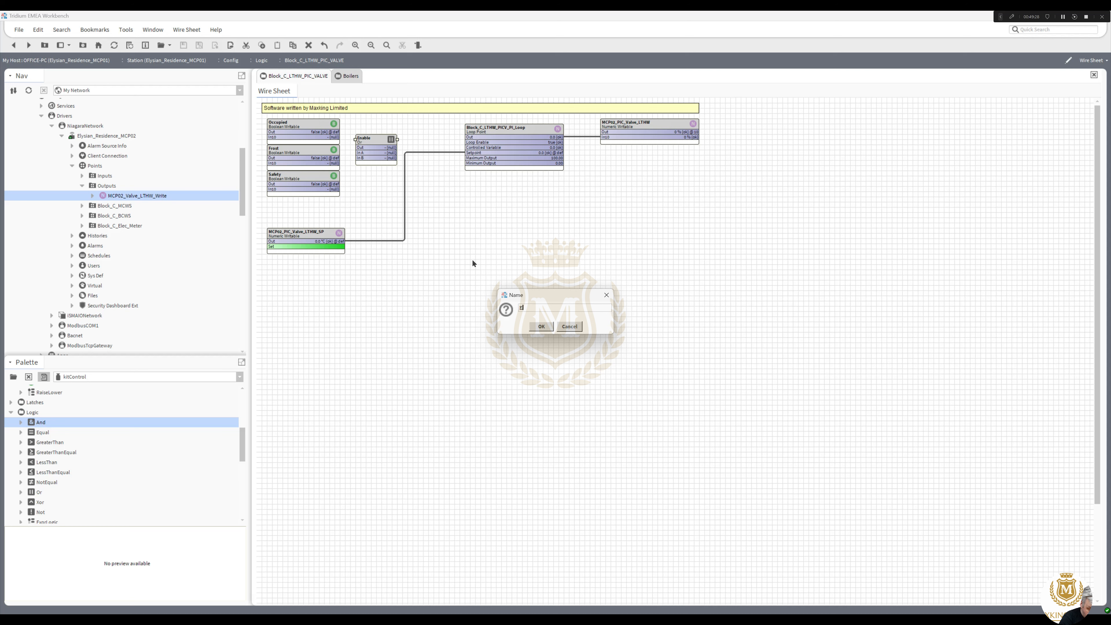
pyautogui.write('nbSafety')
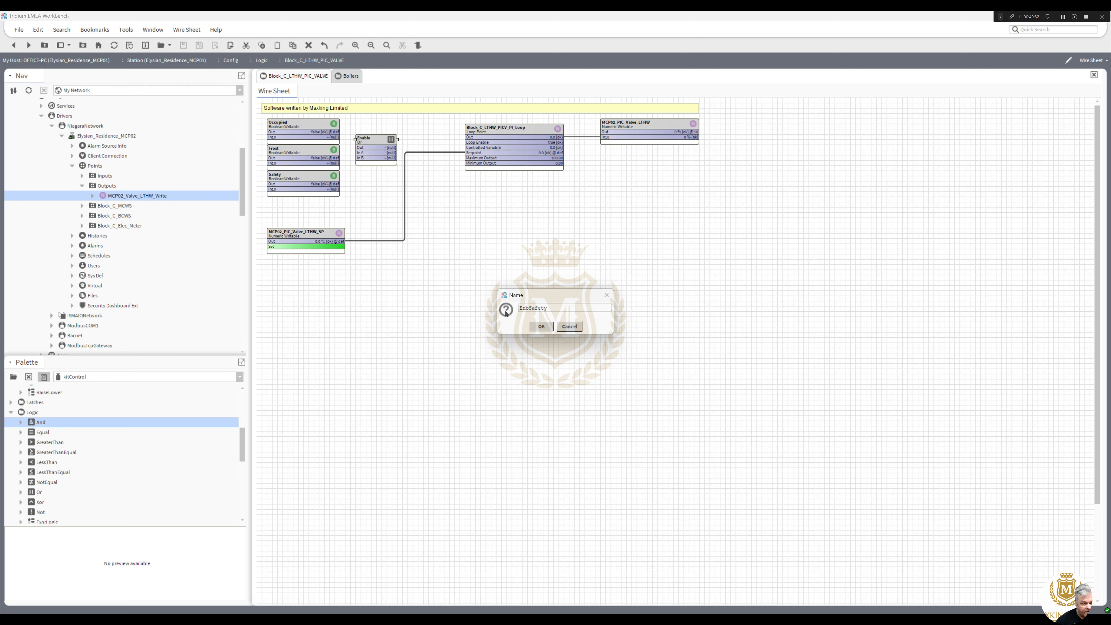
pyautogui.click(542, 327)
pyautogui.moveTo(450, 229); pyautogui.dragTo(435, 144)
# Link Occupied and Frost into Enable, Enable and Safety into EnbSafety, and EnbSafety's Out to the PI loop's Loop Enable.
pyautogui.moveTo(337, 184)
pyautogui.mouseDown()
pyautogui.moveTo(425, 175)
pyautogui.moveTo(427, 135)
pyautogui.moveTo(471, 142)
pyautogui.moveTo(436, 135)
pyautogui.mouseUp()
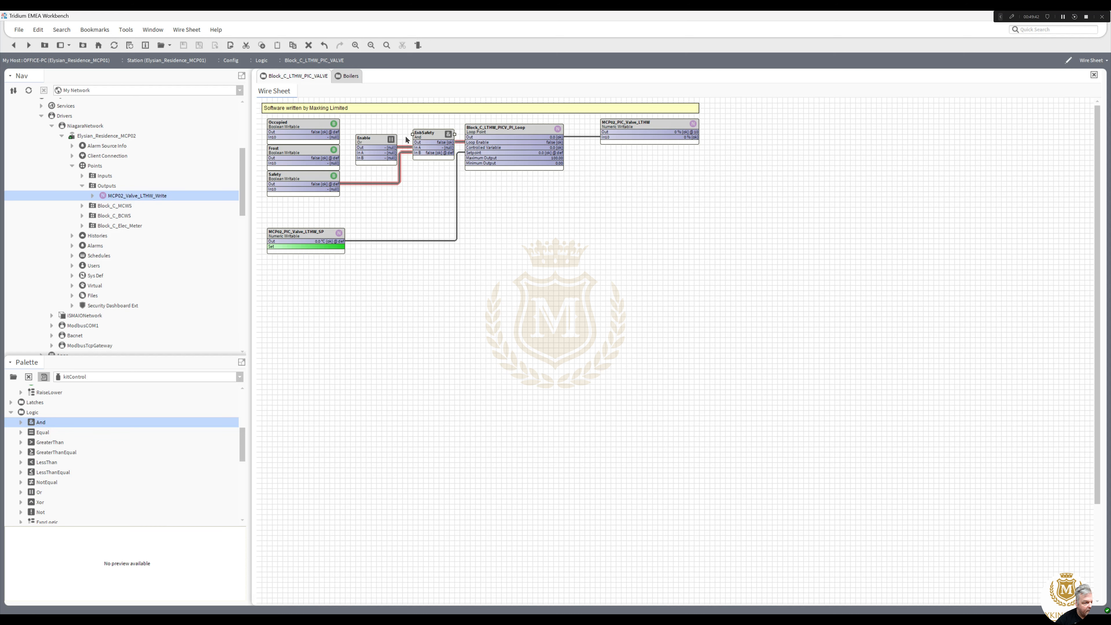
pyautogui.moveTo(336, 131); pyautogui.dragTo(364, 158)
# Open the Composite Editor for Block_C_LTHW_PIC_VALVE and expose the In10 slot of Occupied.
pyautogui.moveTo(245, 209); pyautogui.dragTo(235, 321)
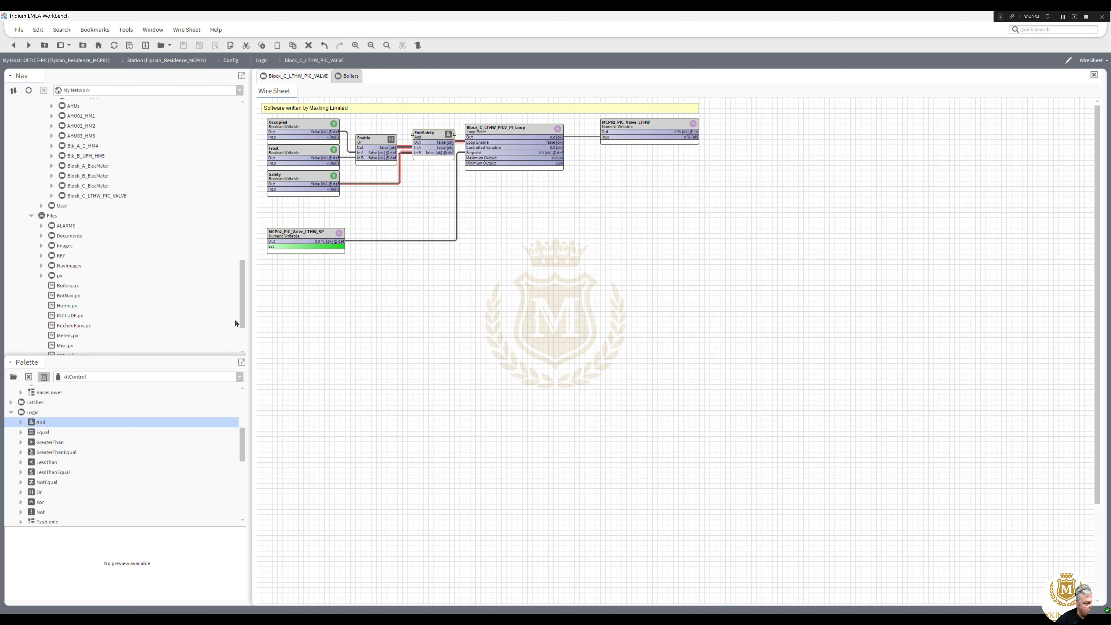
pyautogui.rightClick(81, 198)
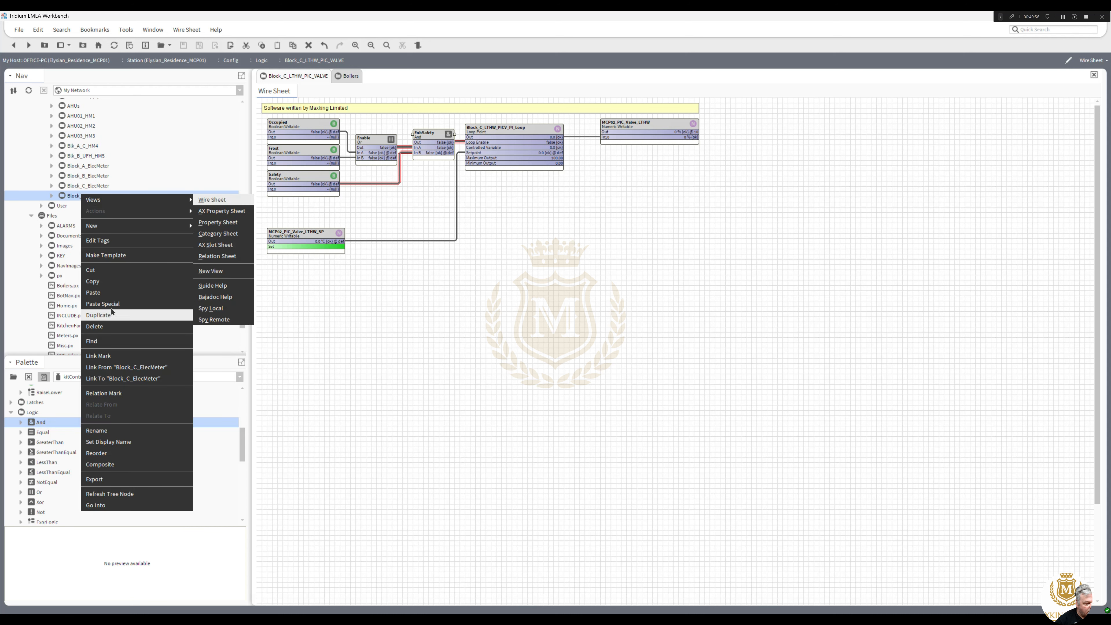
pyautogui.click(132, 444)
pyautogui.click(419, 254)
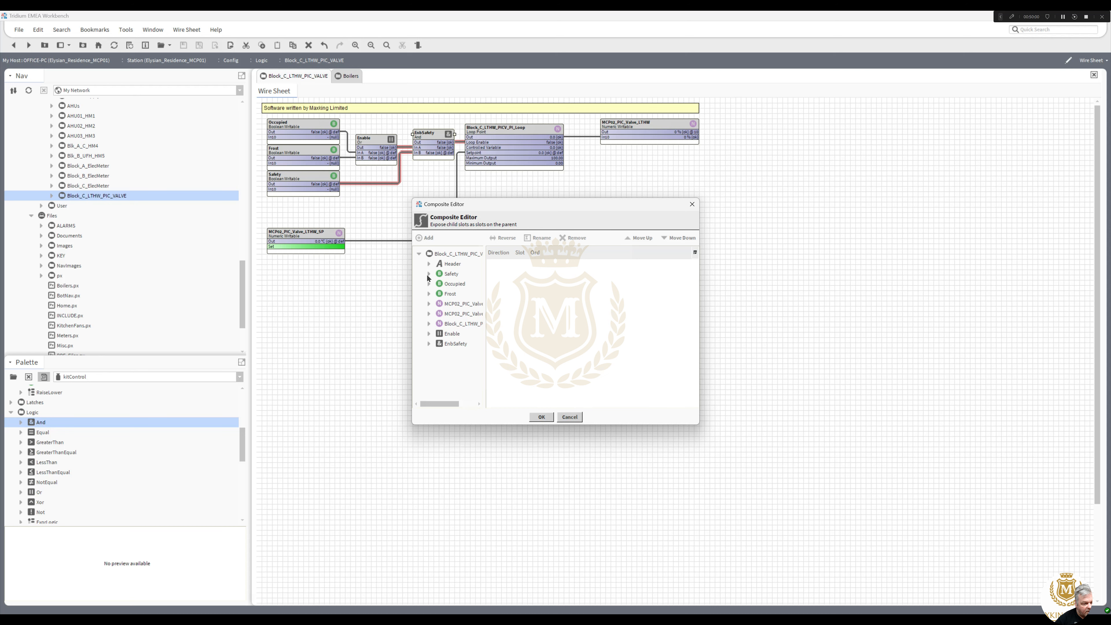
pyautogui.click(429, 284)
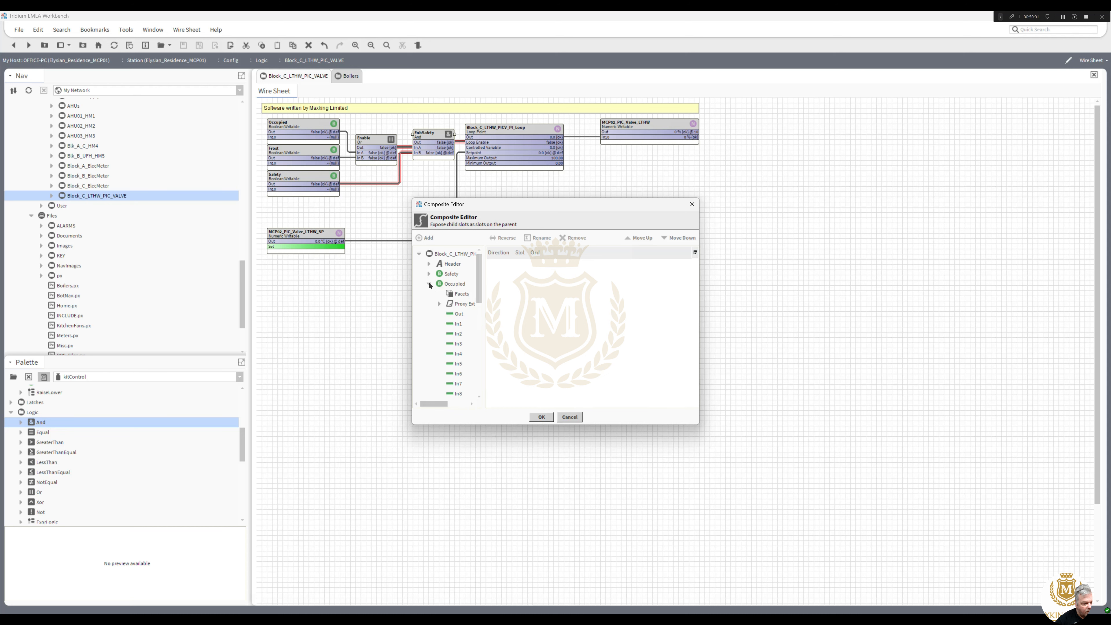
pyautogui.moveTo(481, 290); pyautogui.dragTo(480, 391)
pyautogui.doubleClick(458, 353)
# Expose the In10 slots of the Frost and Safety points in the composite.
pyautogui.click(429, 336)
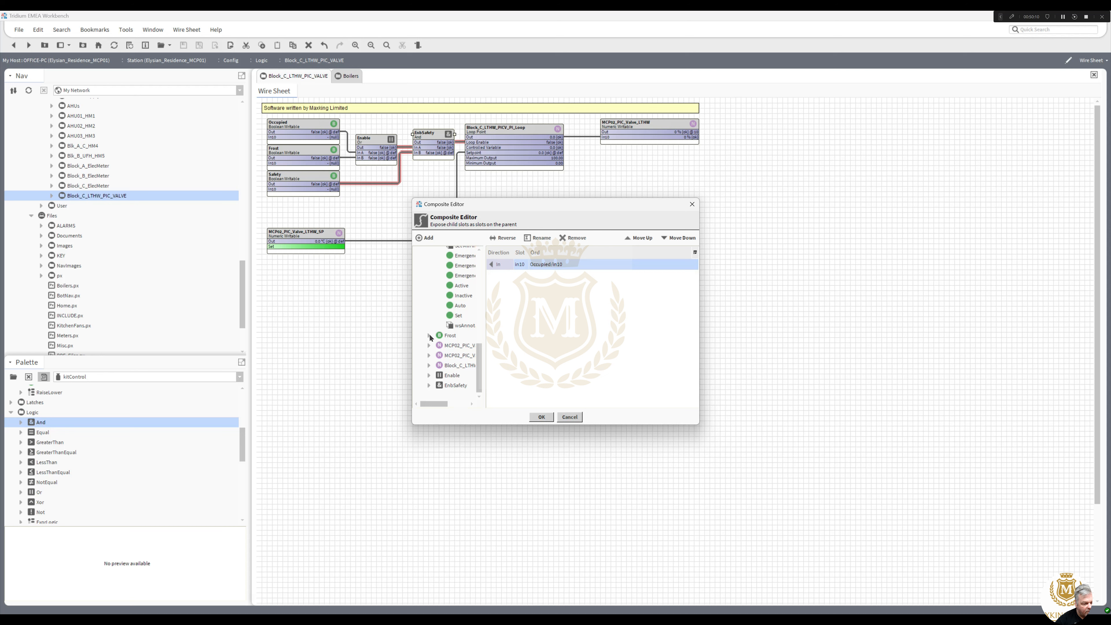
pyautogui.moveTo(480, 331); pyautogui.dragTo(483, 254)
pyautogui.doubleClick(462, 299)
pyautogui.click(429, 274)
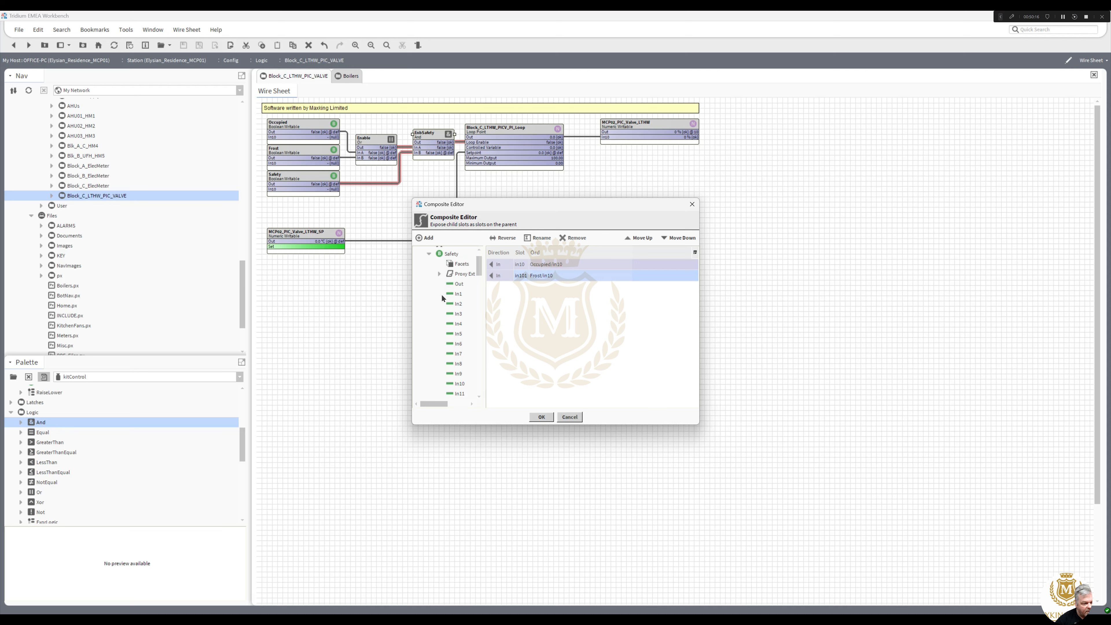
pyautogui.doubleClick(460, 384)
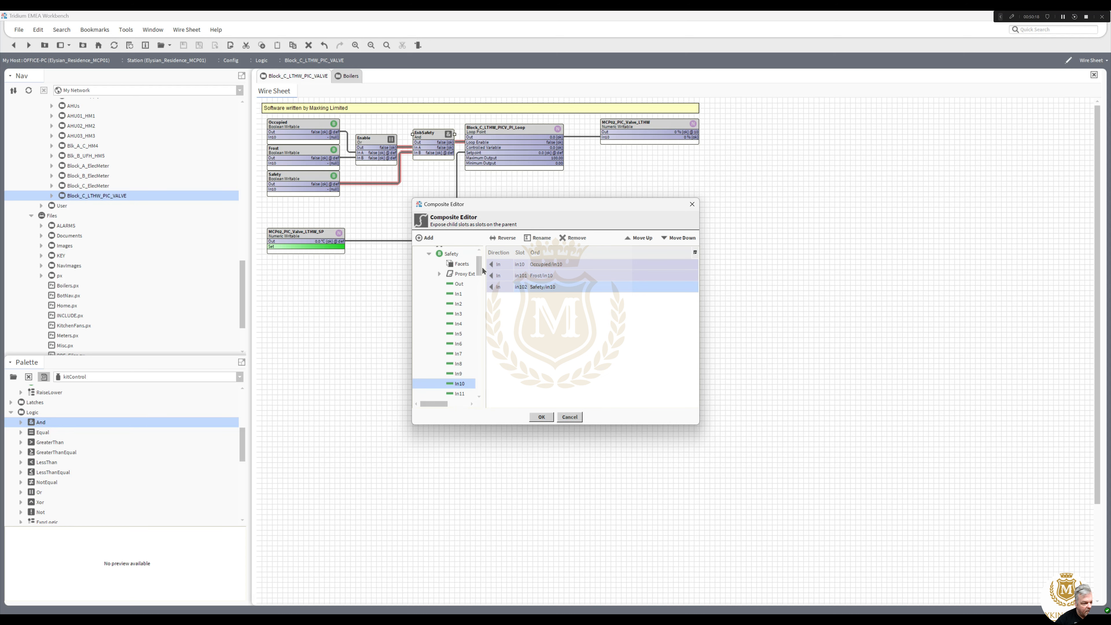
# Expose the Out slot of MCP02_PIC_Valve_LTHW in the composite and apply the composite changes.
pyautogui.moveTo(480, 274); pyautogui.dragTo(481, 391)
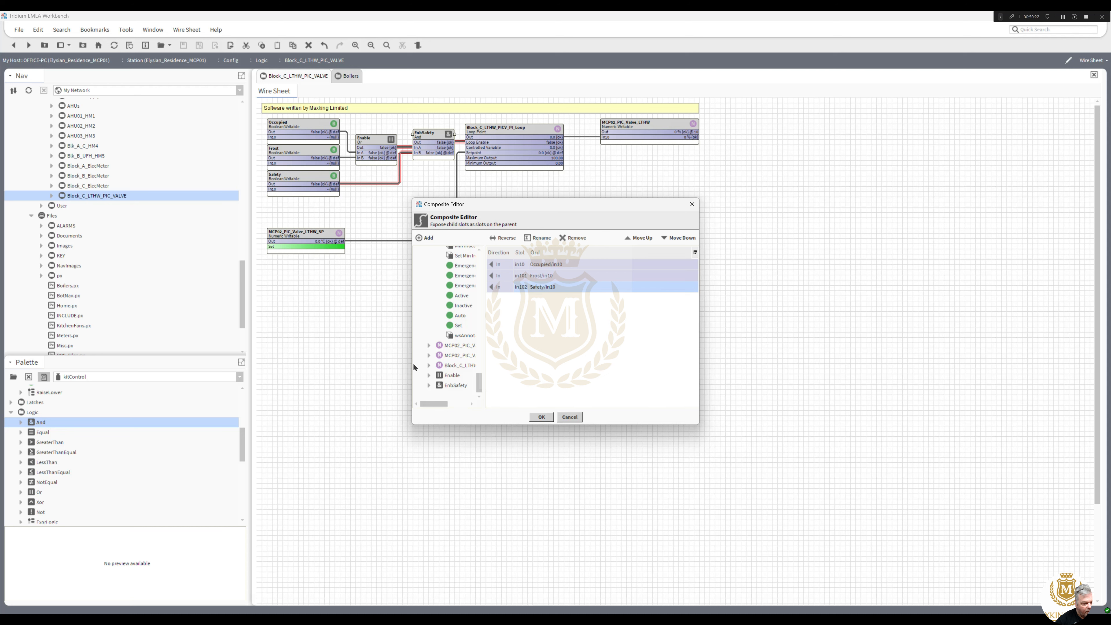
pyautogui.moveTo(413, 363); pyautogui.dragTo(335, 363)
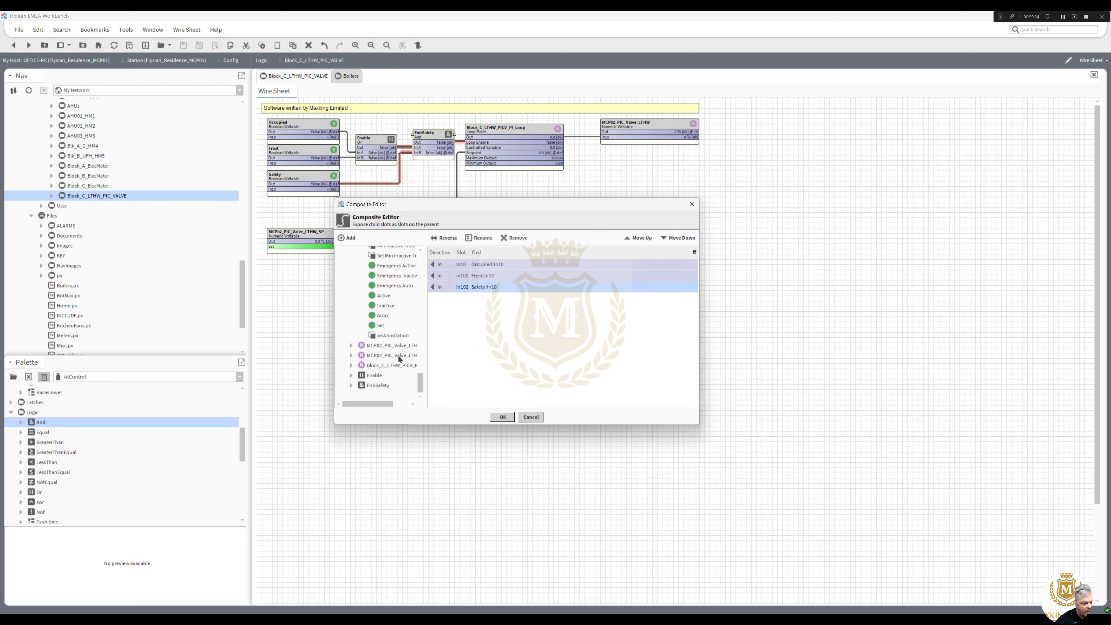
pyautogui.moveTo(427, 352); pyautogui.dragTo(491, 348)
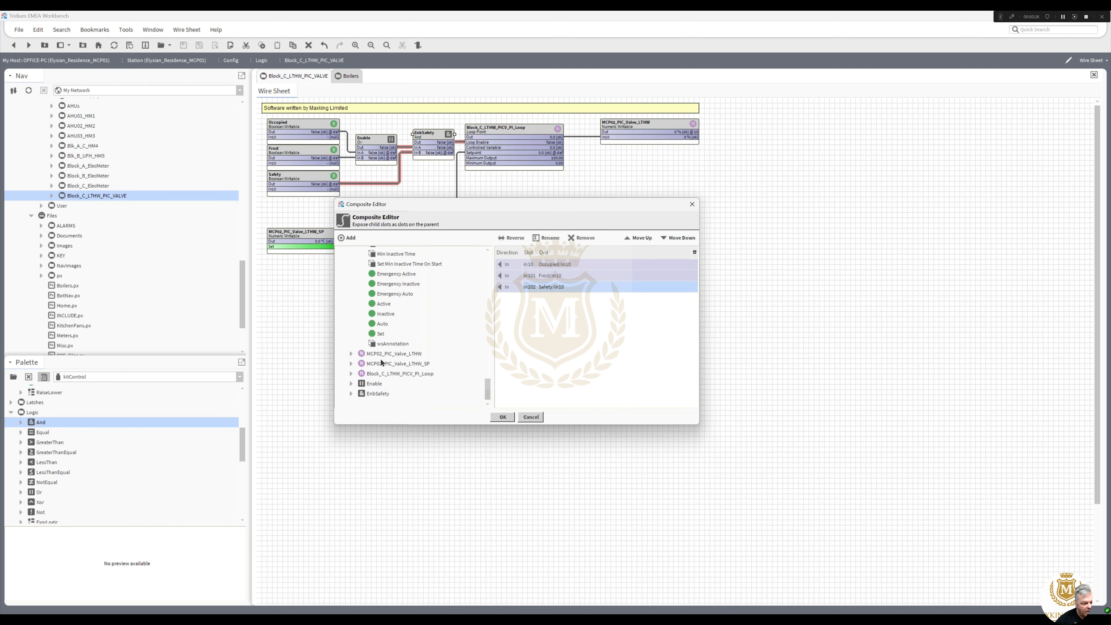
pyautogui.click(350, 354)
pyautogui.click(352, 355)
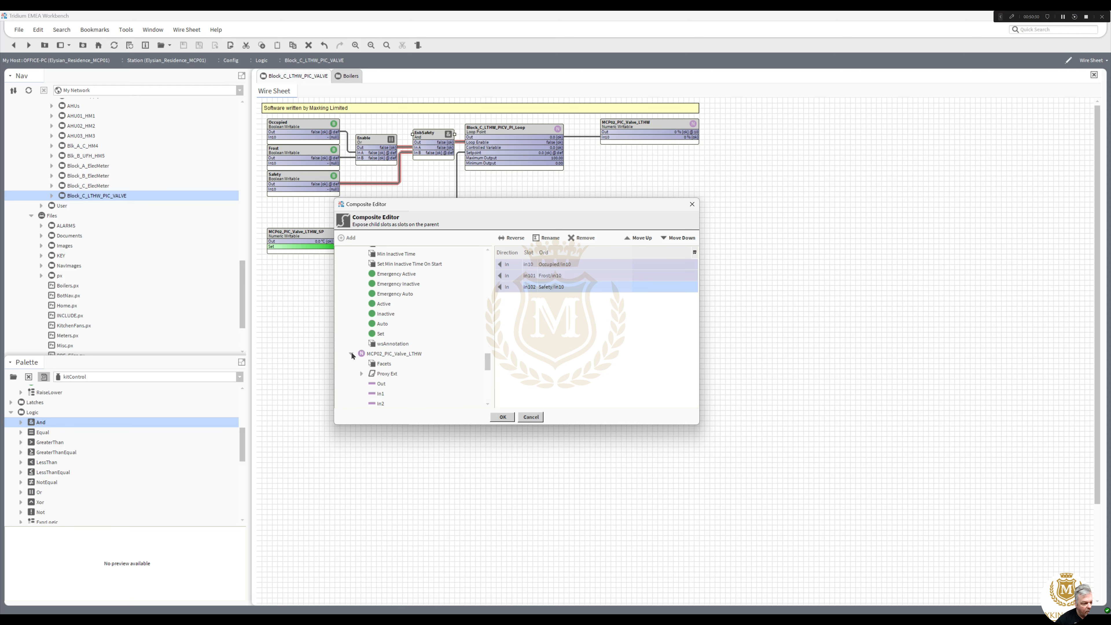
pyautogui.doubleClick(379, 384)
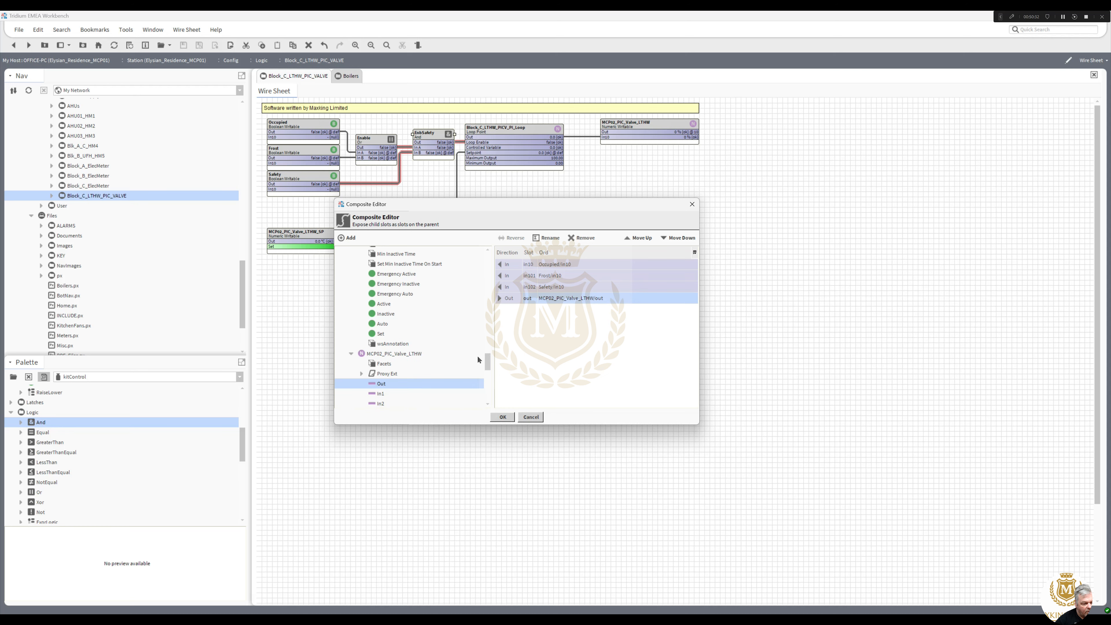
pyautogui.click(502, 416)
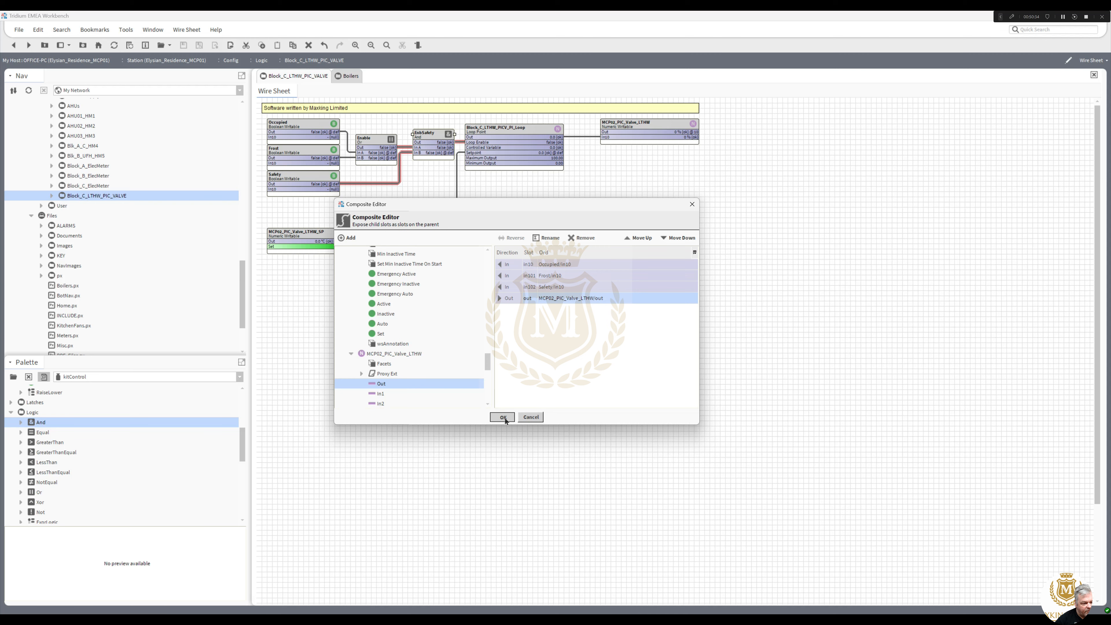
# Open the AX Slot Sheet of Block_C_LTHW_PIC_VALVE and set the display name of slot in10 to Occupied.
pyautogui.rightClick(107, 197)
pyautogui.moveTo(175, 200)
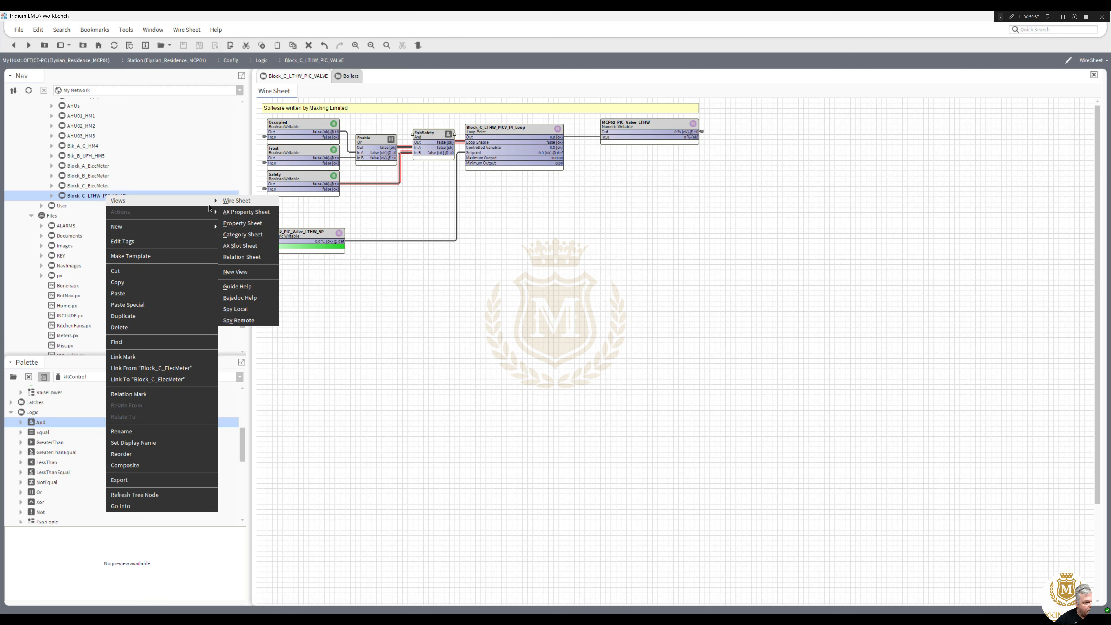
pyautogui.click(248, 244)
pyautogui.doubleClick(403, 115)
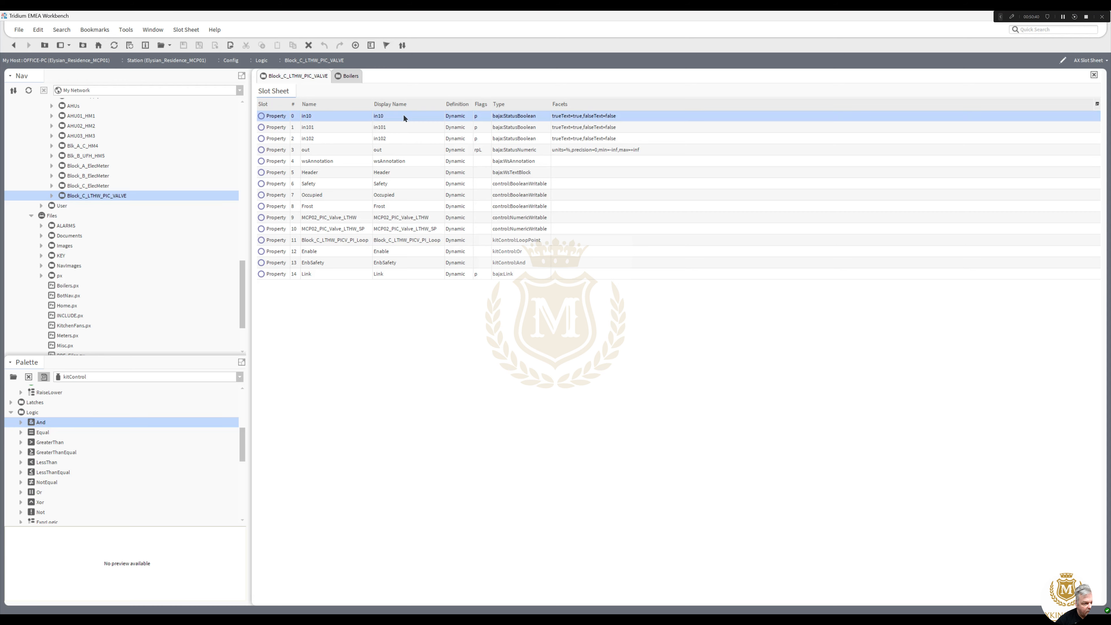
pyautogui.write('Occu')
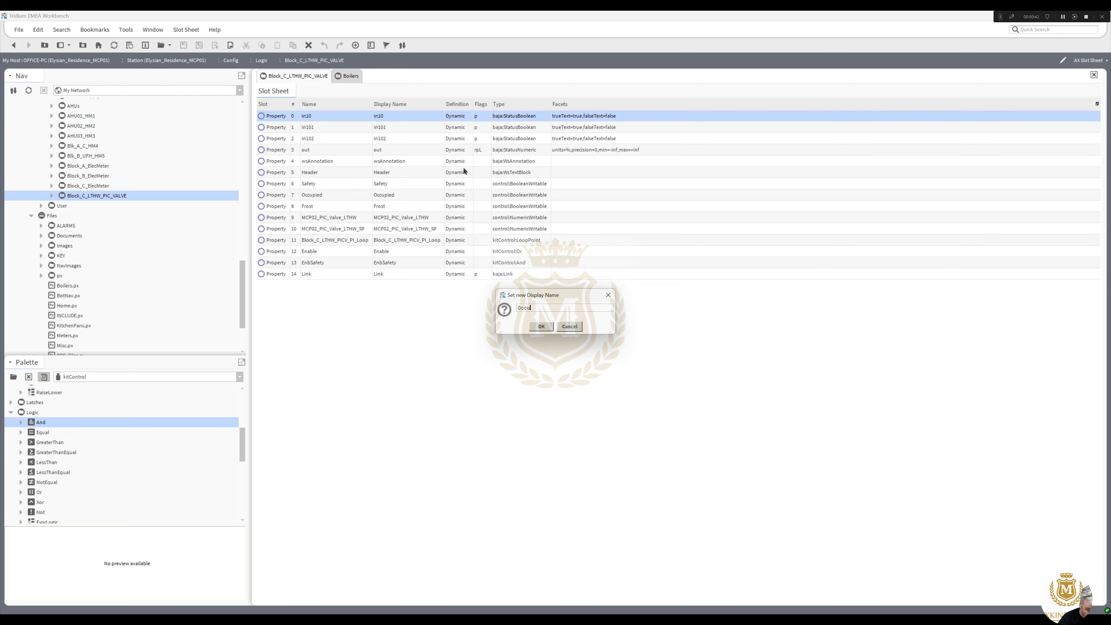
pyautogui.write('pied')
pyautogui.press('Return')
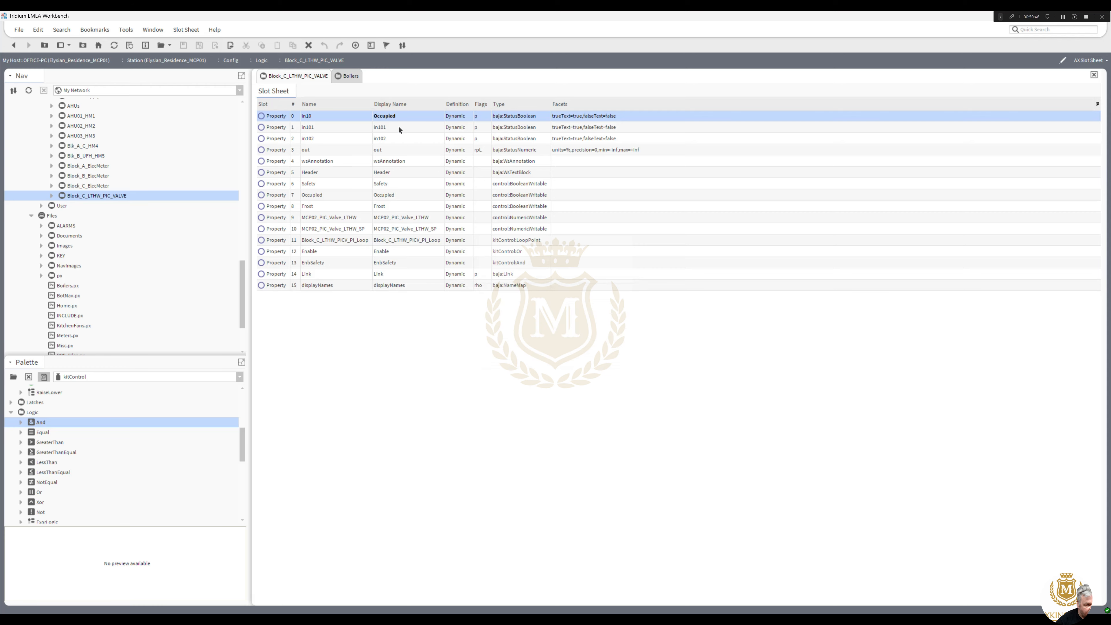
# Set the display name of slot in101 to Safety.
pyautogui.doubleClick(399, 128)
pyautogui.write('Safety')
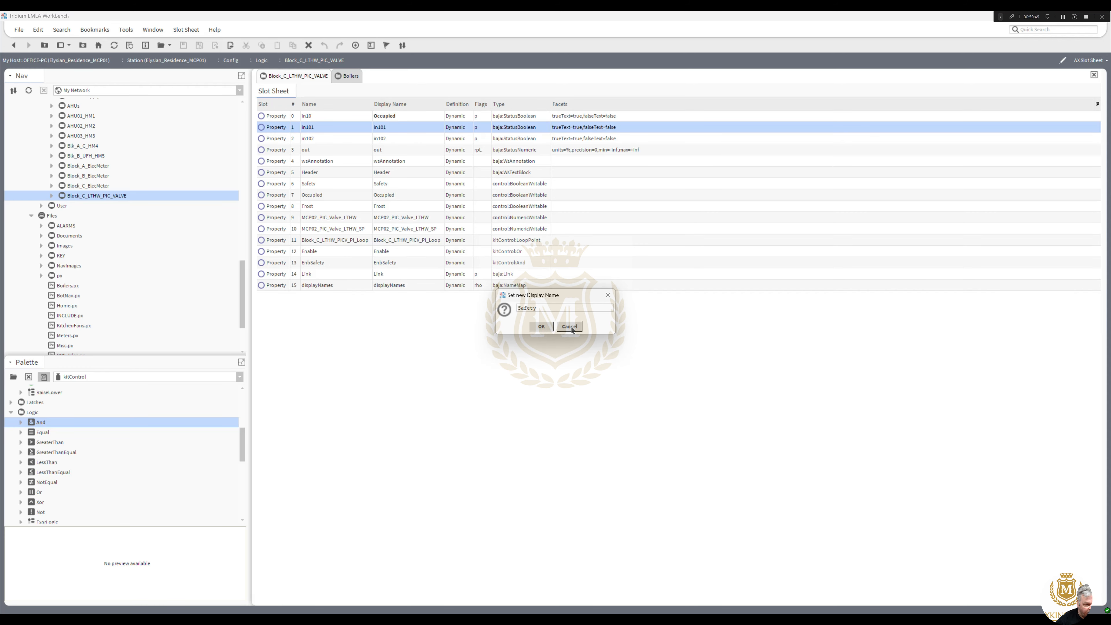
pyautogui.click(530, 326)
pyautogui.click(530, 326)
# Open the display name of slot in102 for editing.
pyautogui.doubleClick(385, 138)
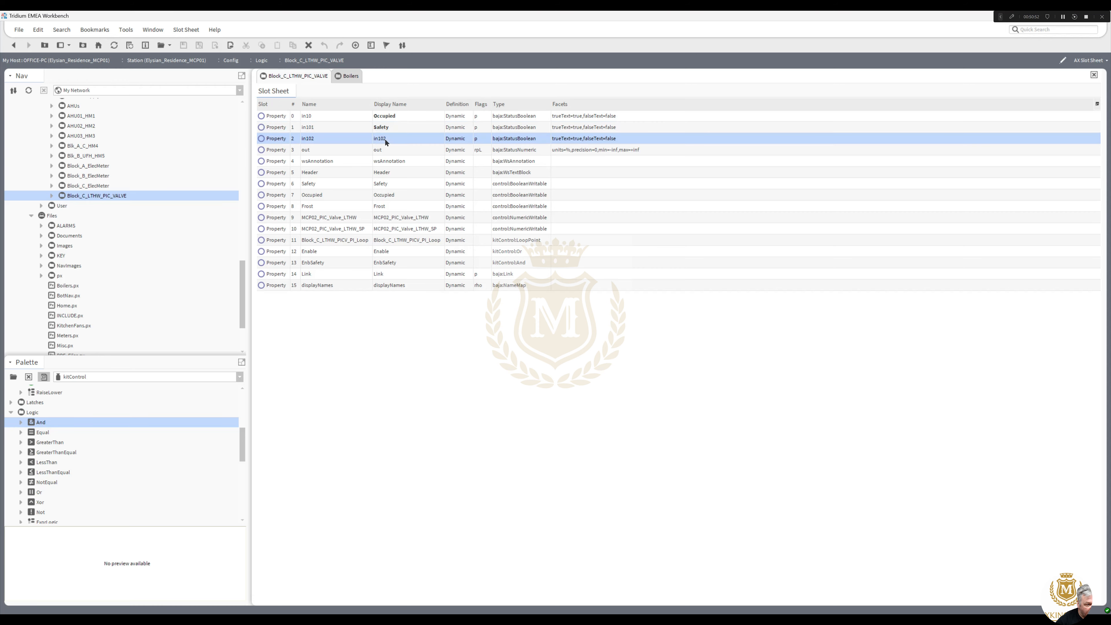
# Set the display name of the in102 slot in Block_C_LTHW_PIC_VALVE to "Frost".
pyautogui.write('Frost')
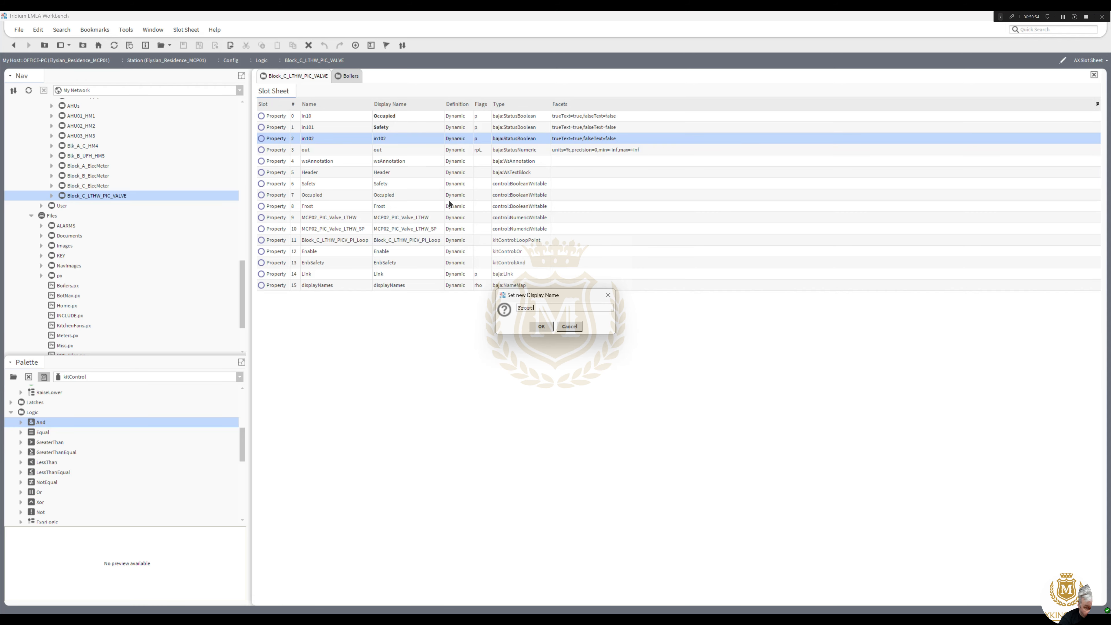
pyautogui.click(545, 327)
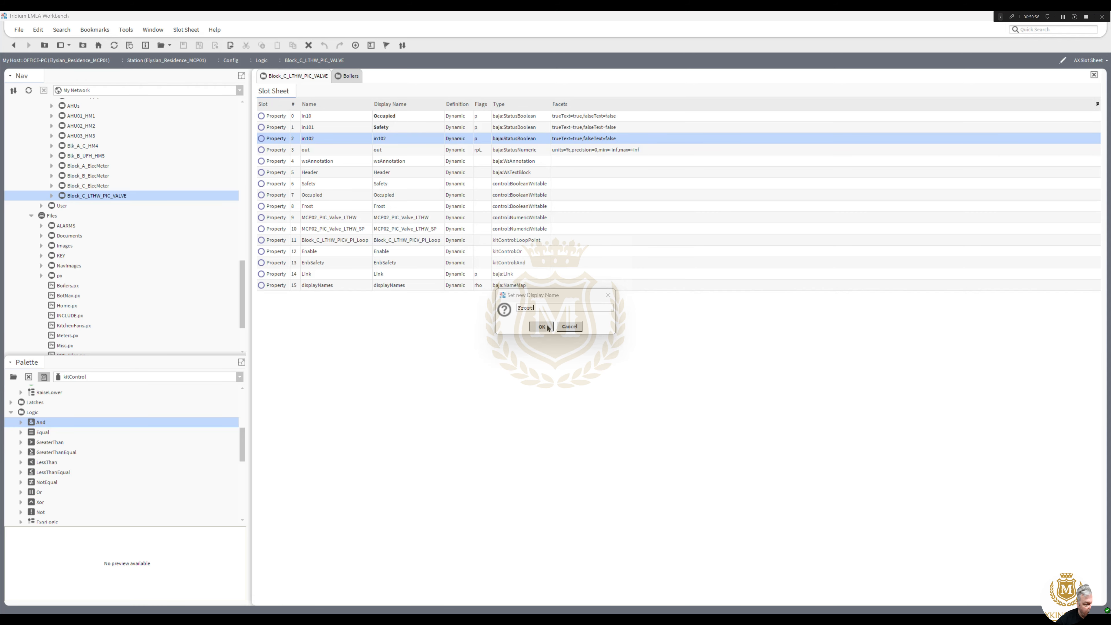
pyautogui.click(548, 327)
# Set the out slot's display name to "LTHW to MCP02 Niagara Network" and return to the Logic wire sheet.
pyautogui.doubleClick(406, 149)
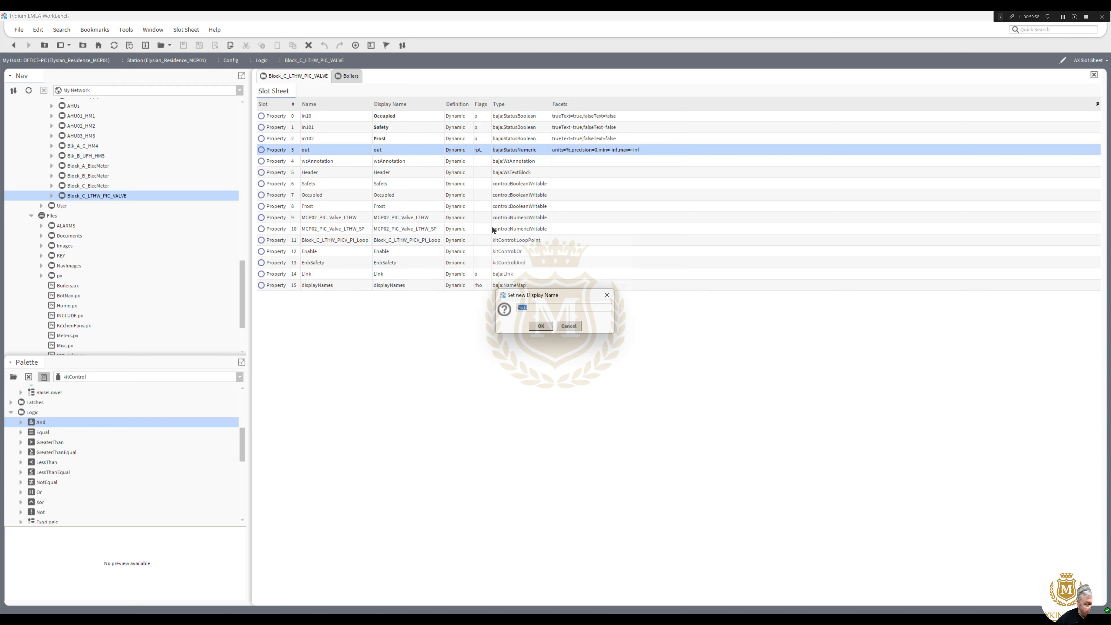
pyautogui.write('Ou')
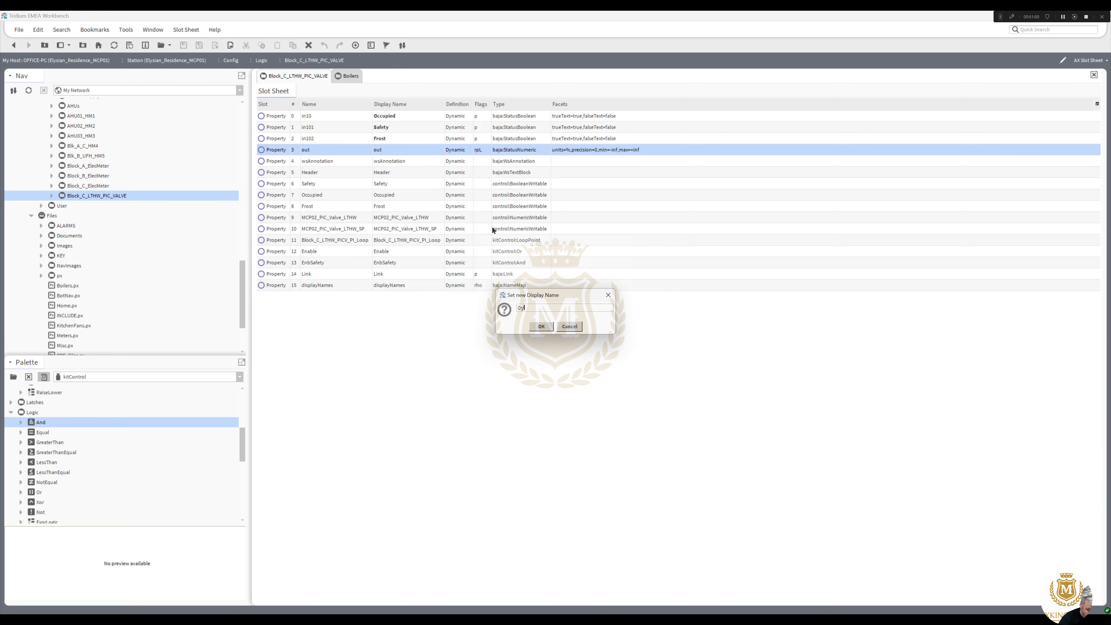
pyautogui.press('BackSpace')
pyautogui.press('BackSpace')
pyautogui.write('LTHW to MCP02 Niagara Network')
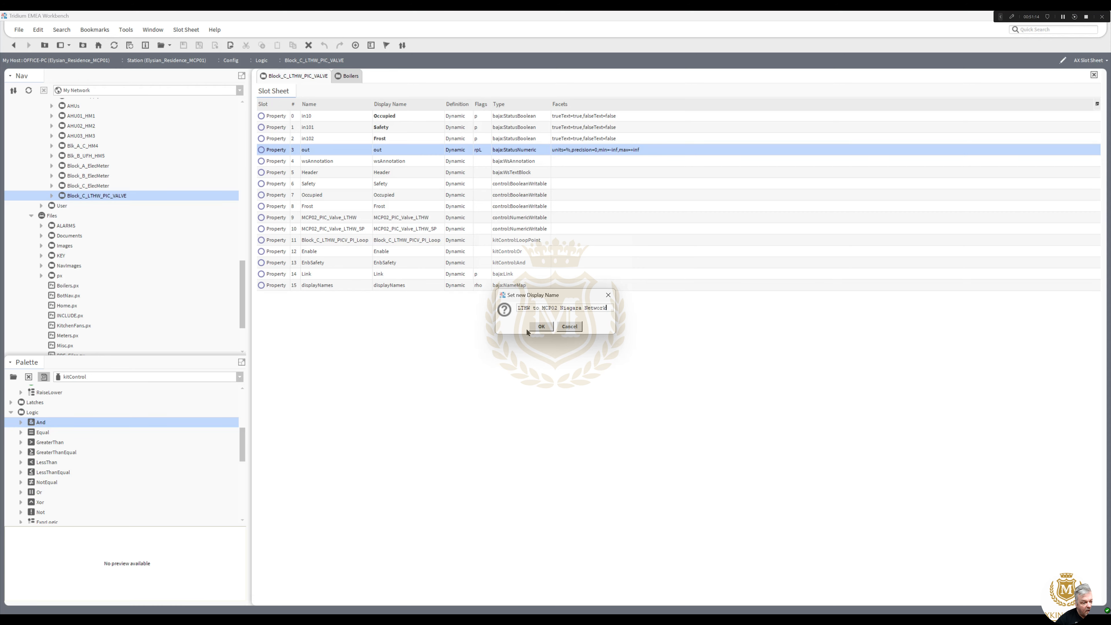
pyautogui.click(541, 326)
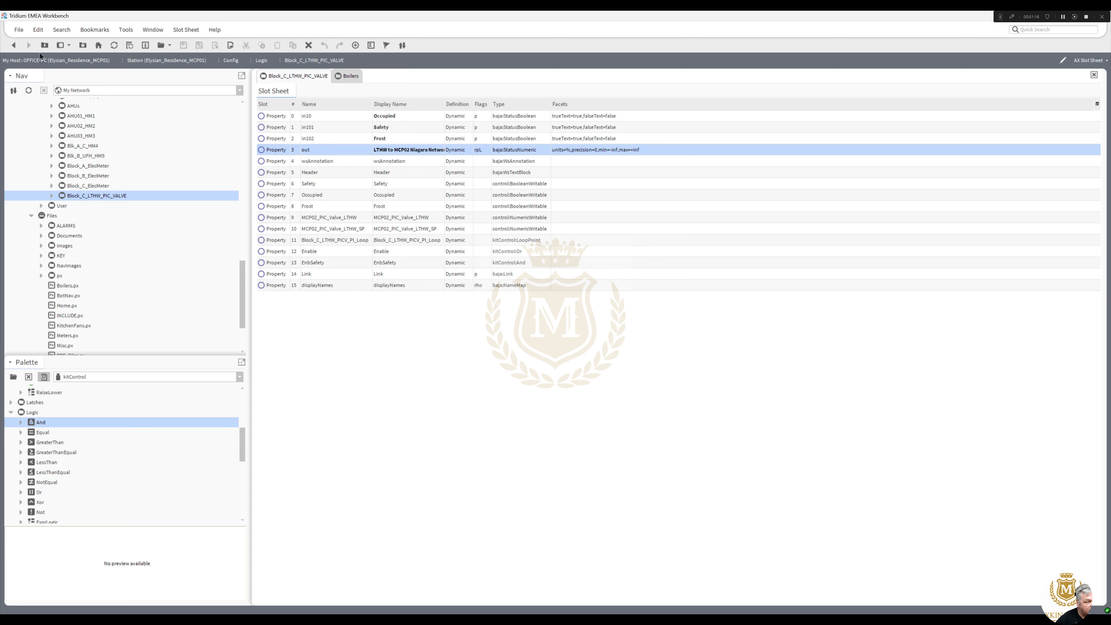
pyautogui.click(14, 45)
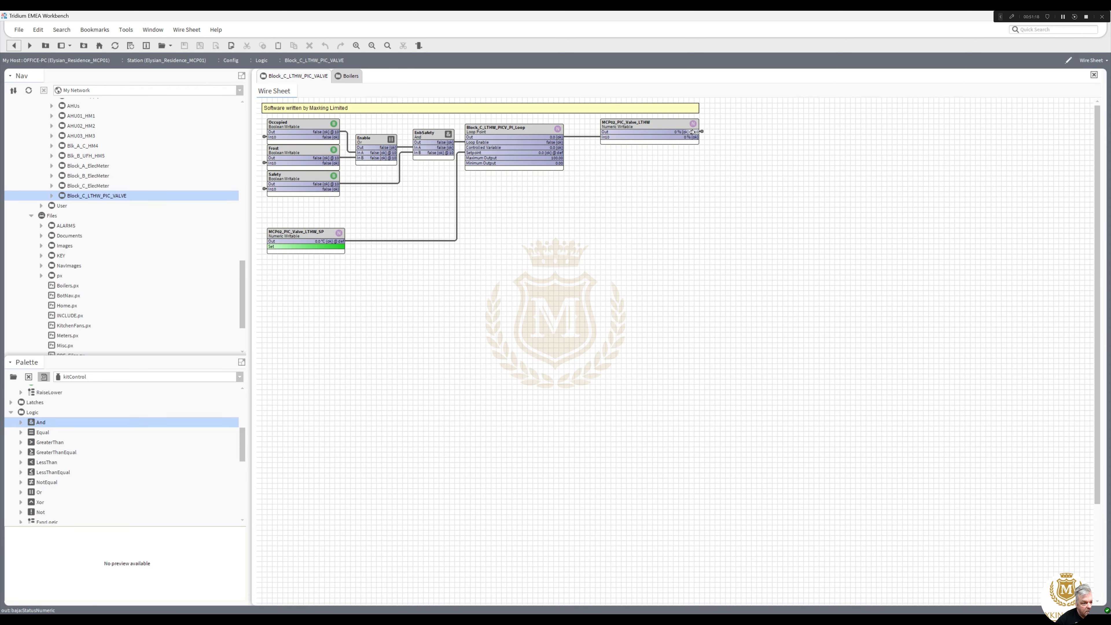
pyautogui.click(13, 45)
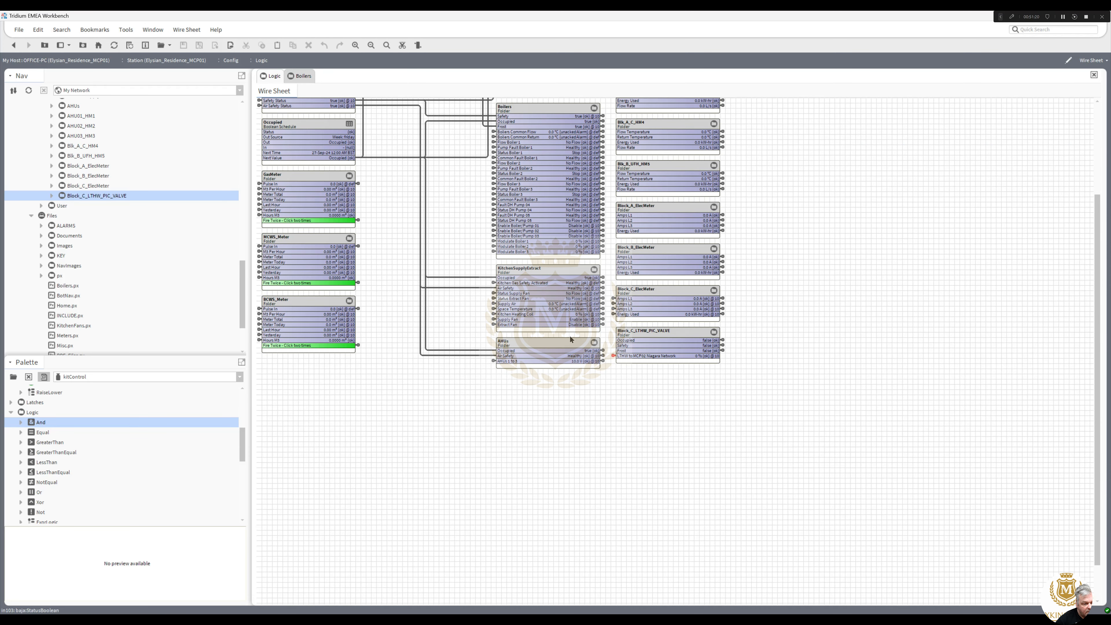
# Try to link the Block_C_LTHW_PIC_VALVE folder to the MCP02_Valve_LTHW_Write point in the Elysian_Residence_MCP02 Outputs folder.
pyautogui.rightClick(662, 336)
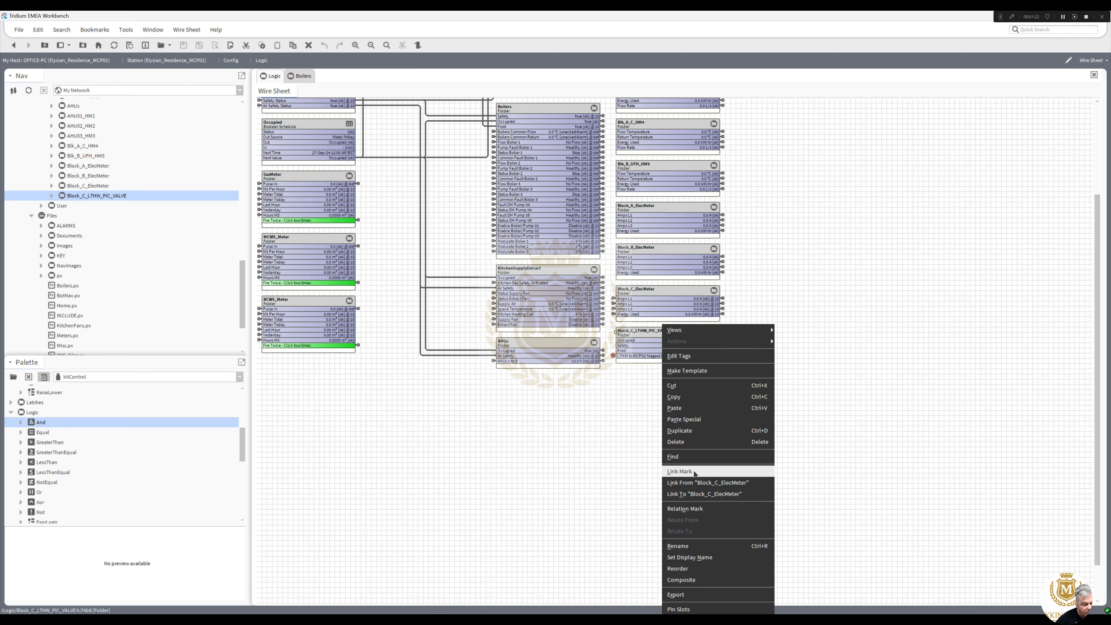
pyautogui.click(695, 473)
pyautogui.moveTo(240, 299); pyautogui.dragTo(237, 189)
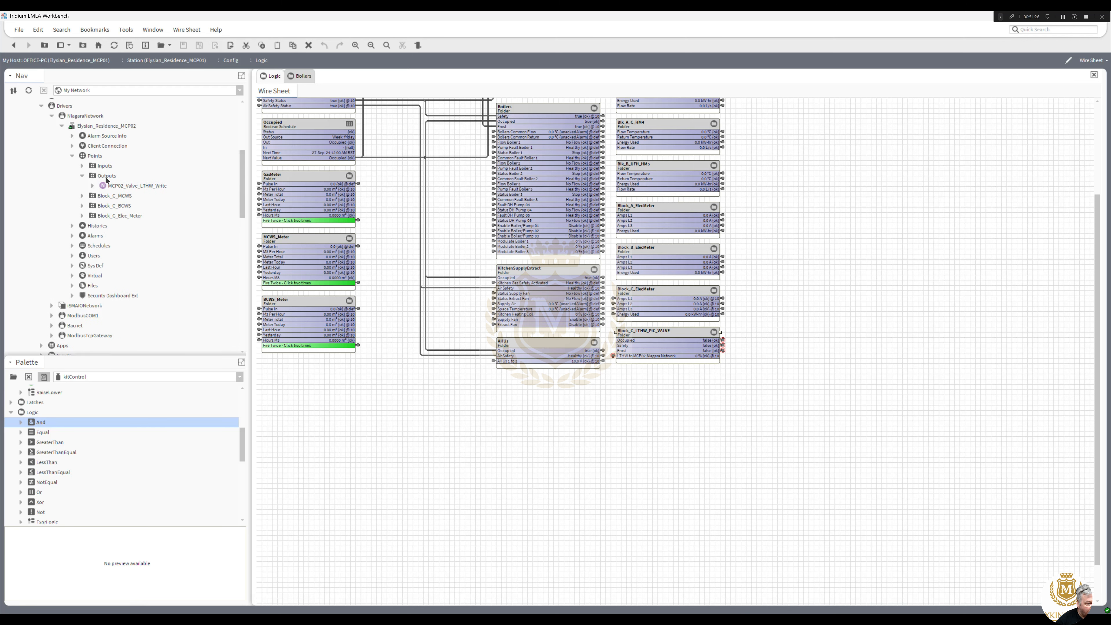
pyautogui.rightClick(116, 186)
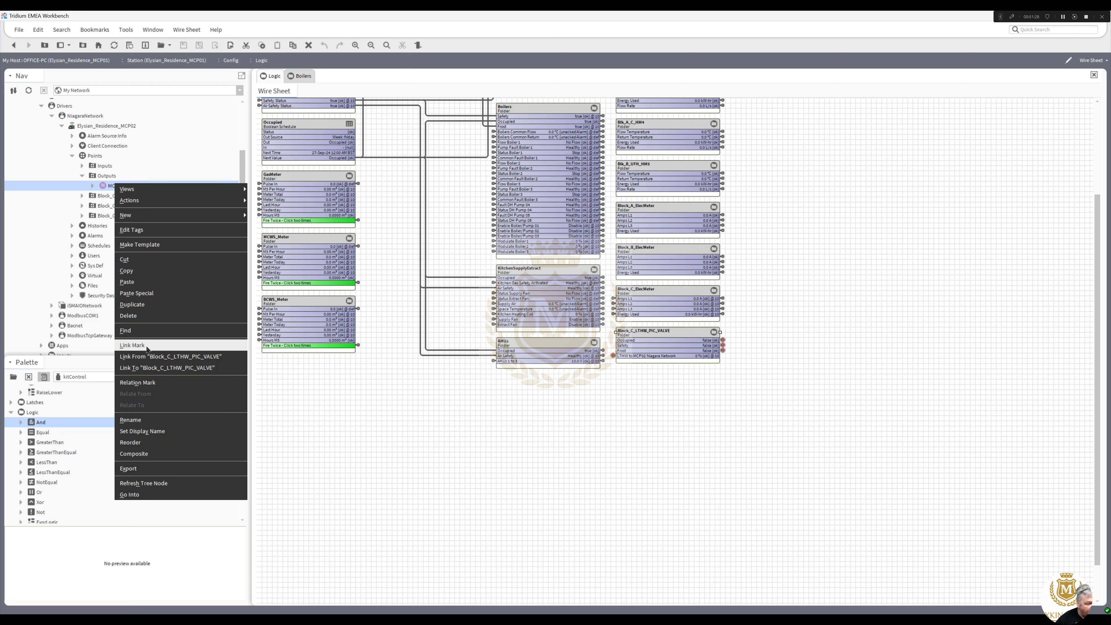
pyautogui.click(148, 357)
pyautogui.click(463, 277)
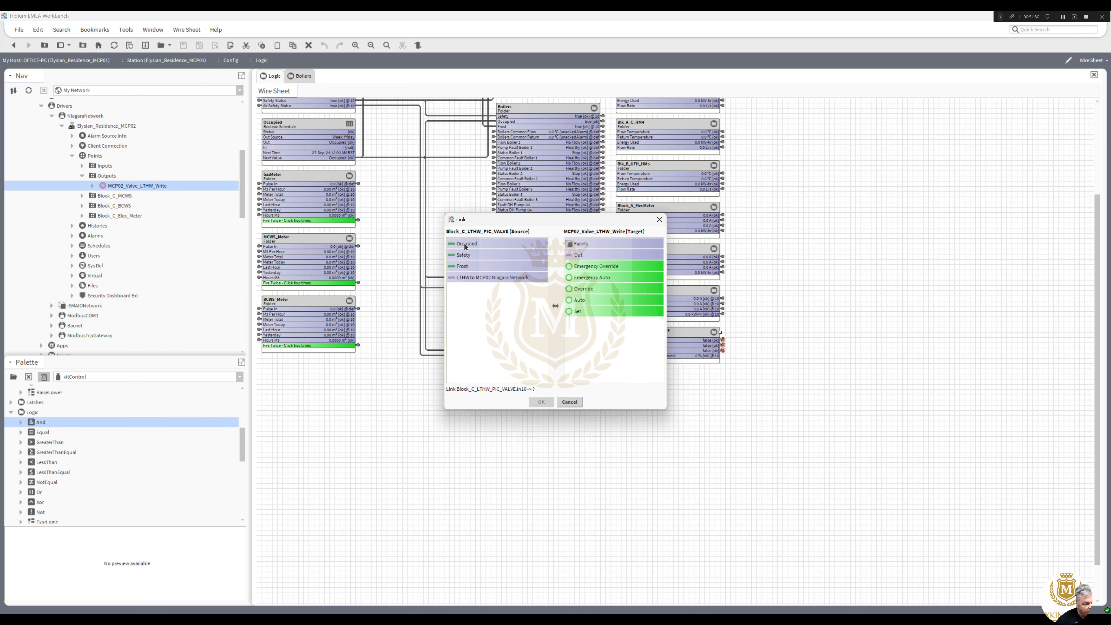
pyautogui.click(570, 402)
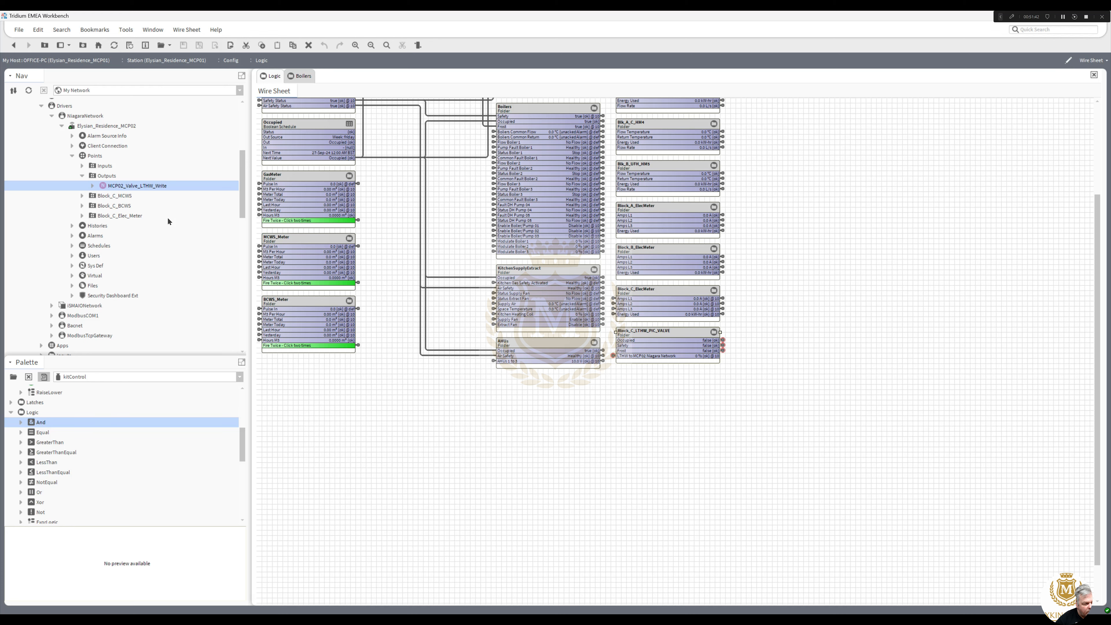
# Delete the MCP02_Valve_LTHW_Write point from the Outputs folder of Elysian_Residence_MCP02.
pyautogui.doubleClick(106, 175)
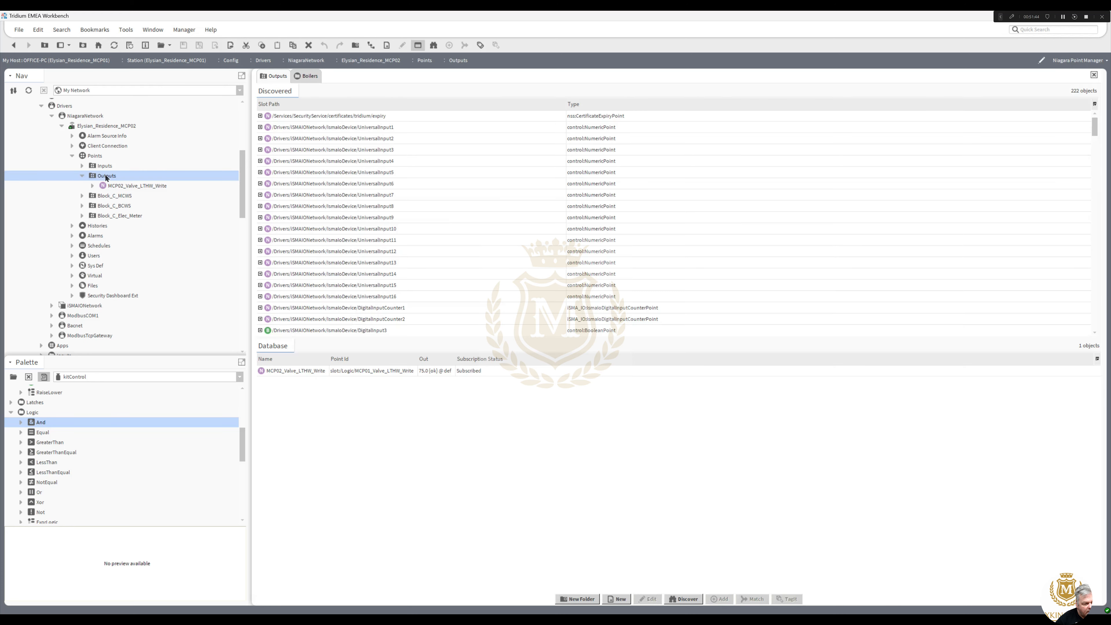
pyautogui.click(312, 371)
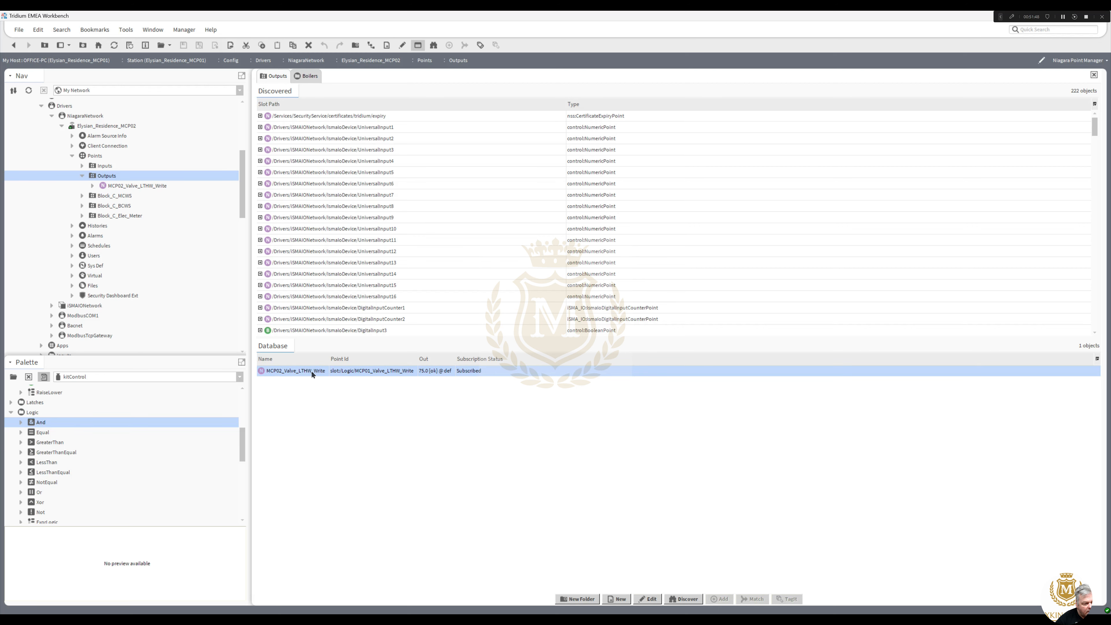
pyautogui.rightClick(311, 372)
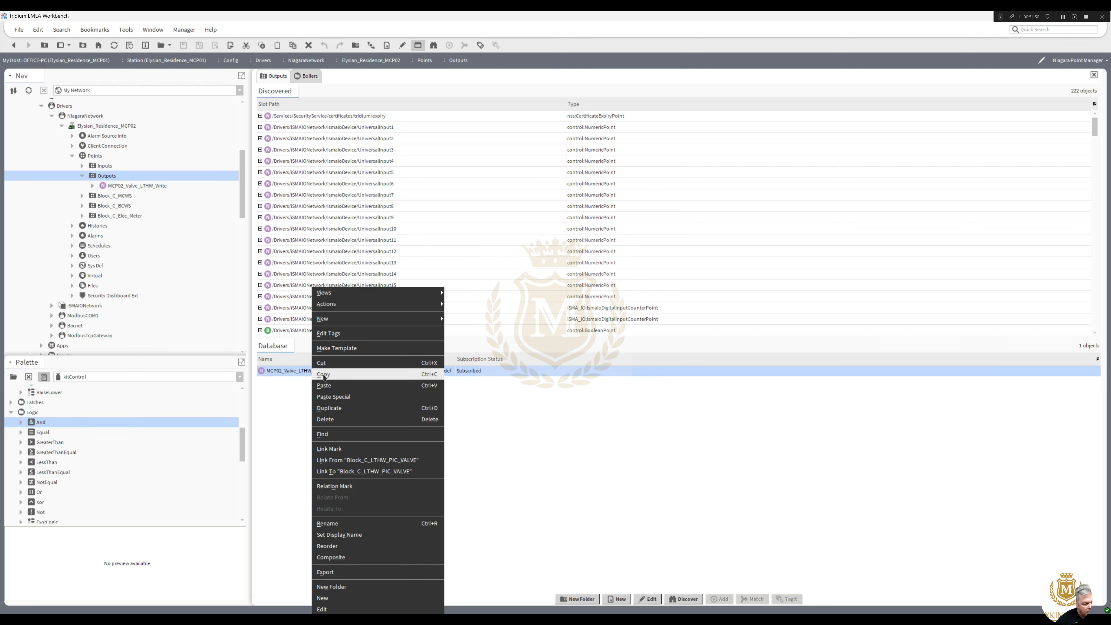
pyautogui.click(331, 420)
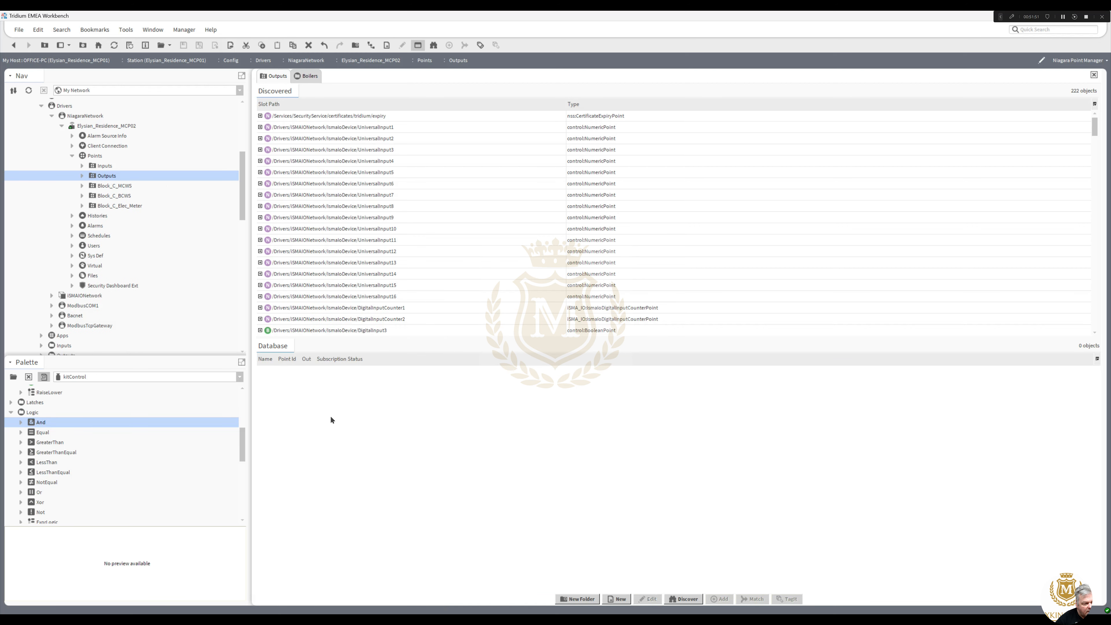
# Rediscover the points available from Elysian_Residence_MCP02 and check the Logic entries at the end of the list.
pyautogui.click(683, 599)
pyautogui.click(541, 349)
pyautogui.moveTo(1094, 127); pyautogui.dragTo(1085, 337)
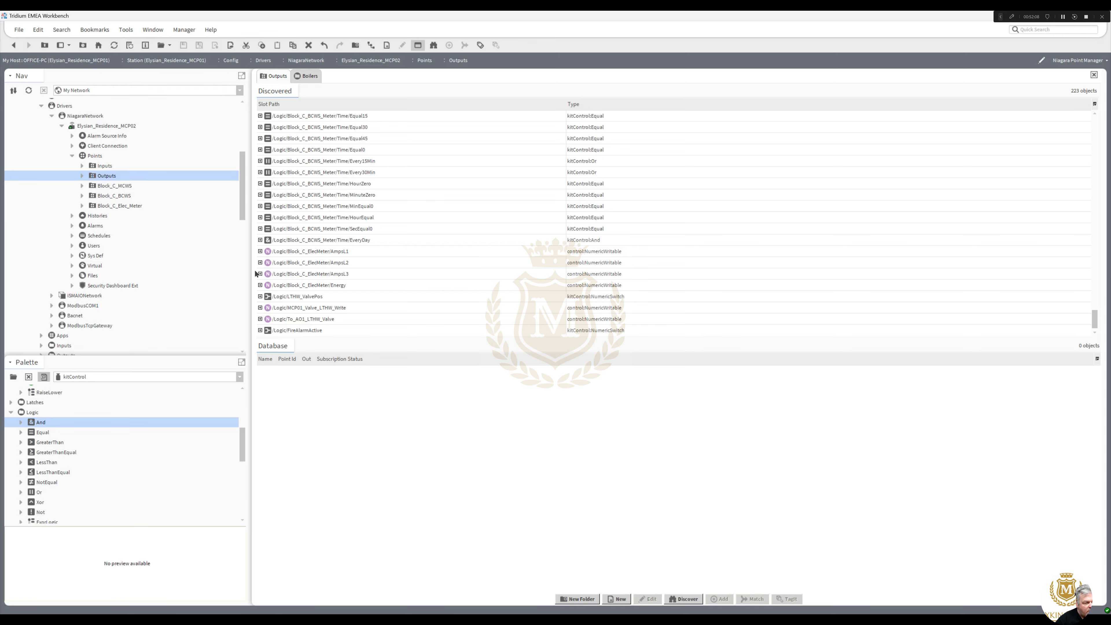
# Return to the Logic wire sheet and connect to the Elysian_Residence_MCP02 station.
pyautogui.click(18, 46)
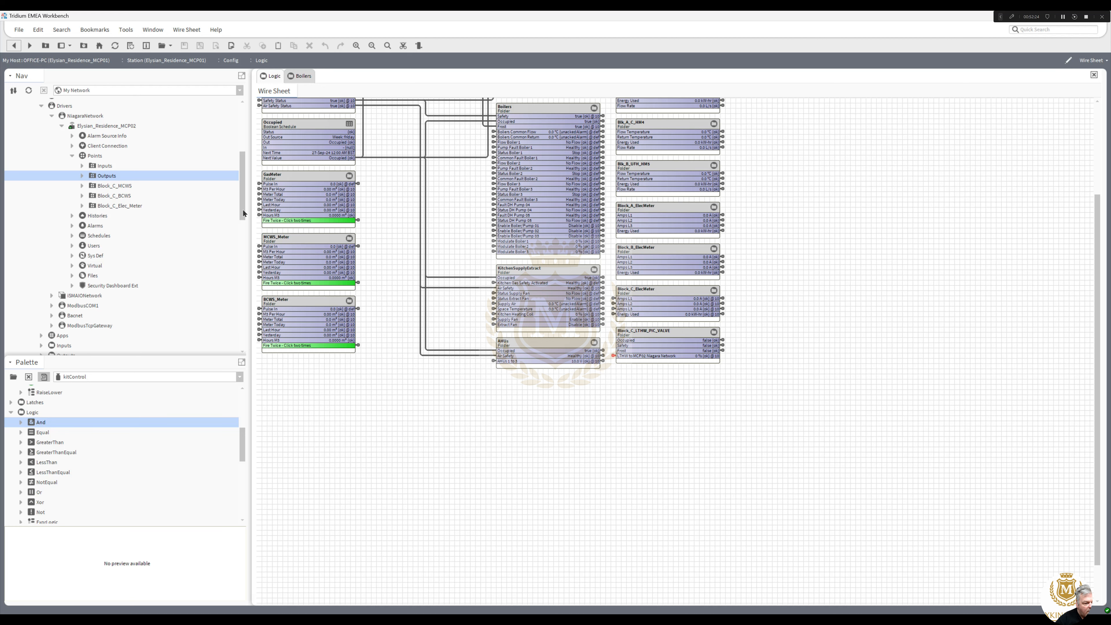
pyautogui.moveTo(243, 210); pyautogui.dragTo(248, 348)
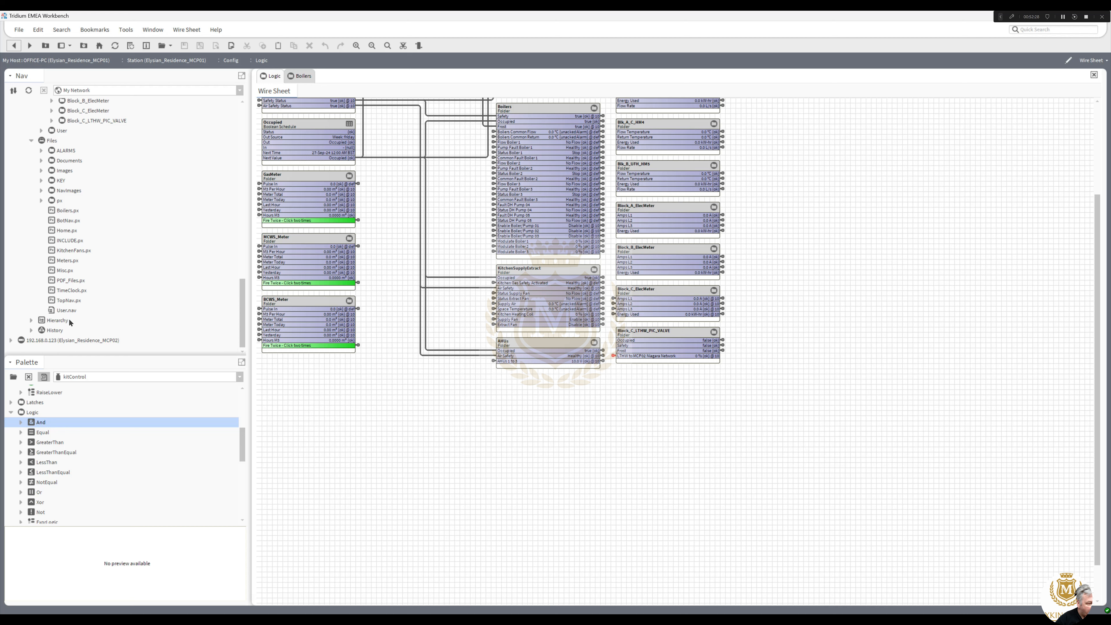
pyautogui.click(11, 341)
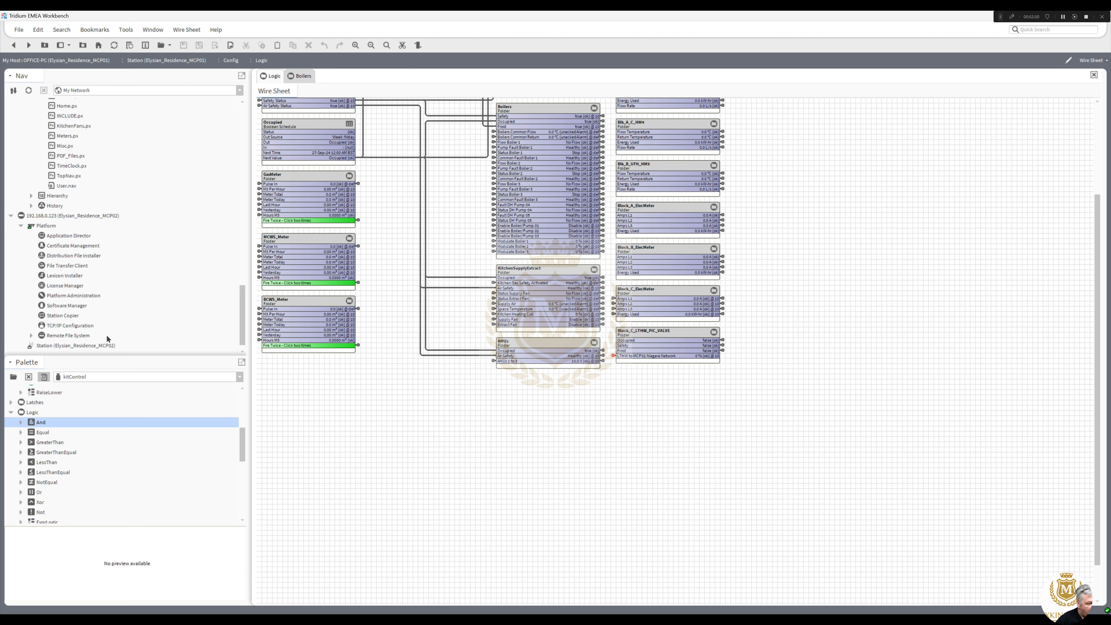
pyautogui.moveTo(242, 314); pyautogui.dragTo(240, 347)
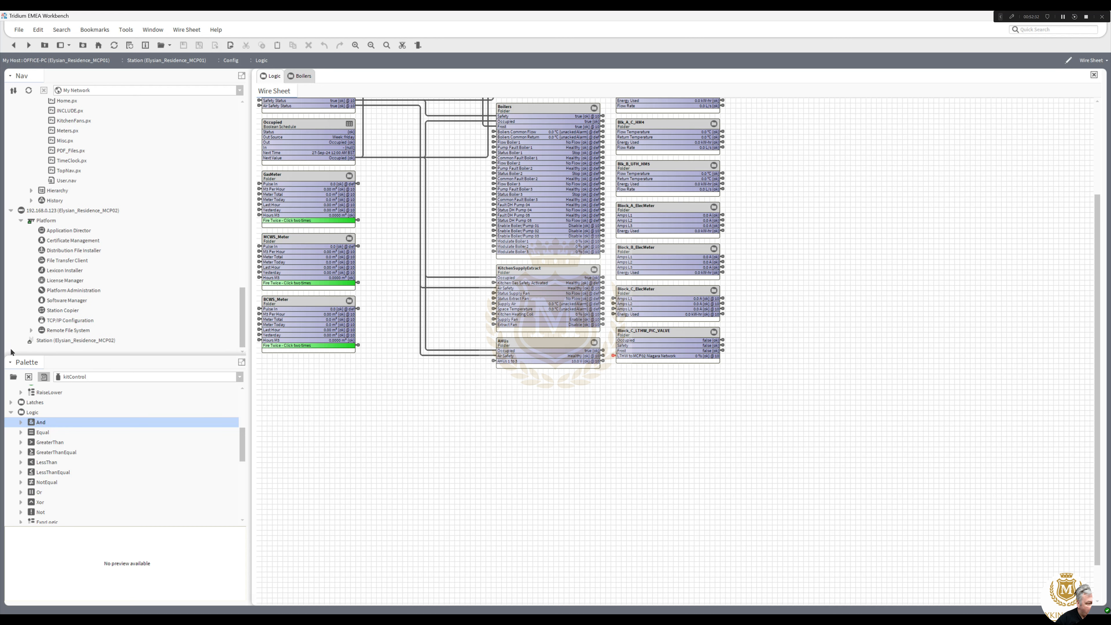
pyautogui.click(44, 339)
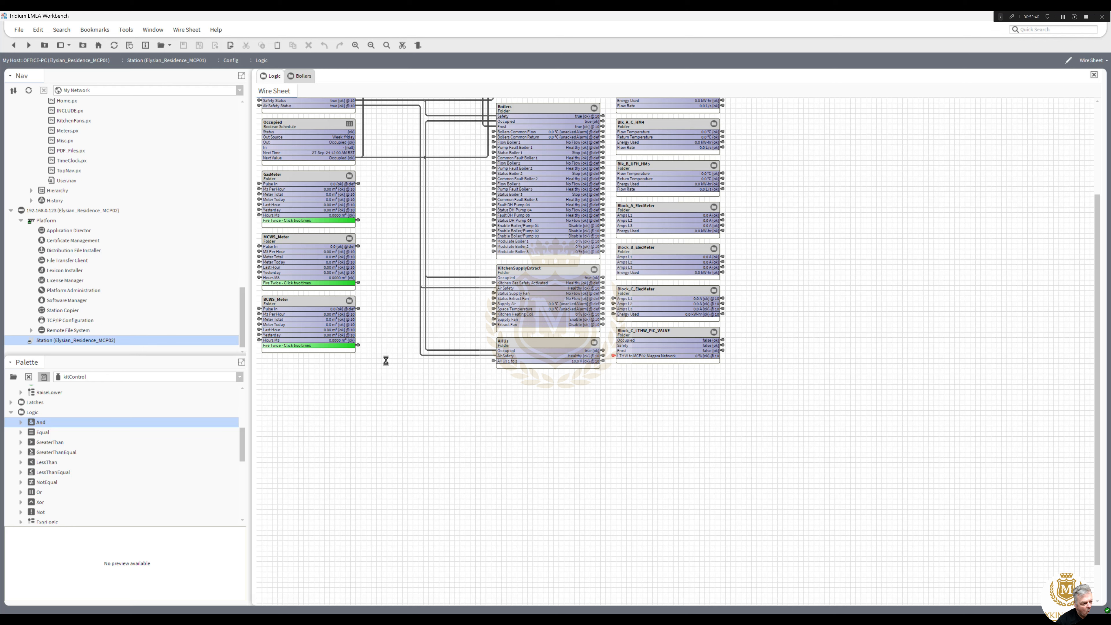
pyautogui.click(545, 369)
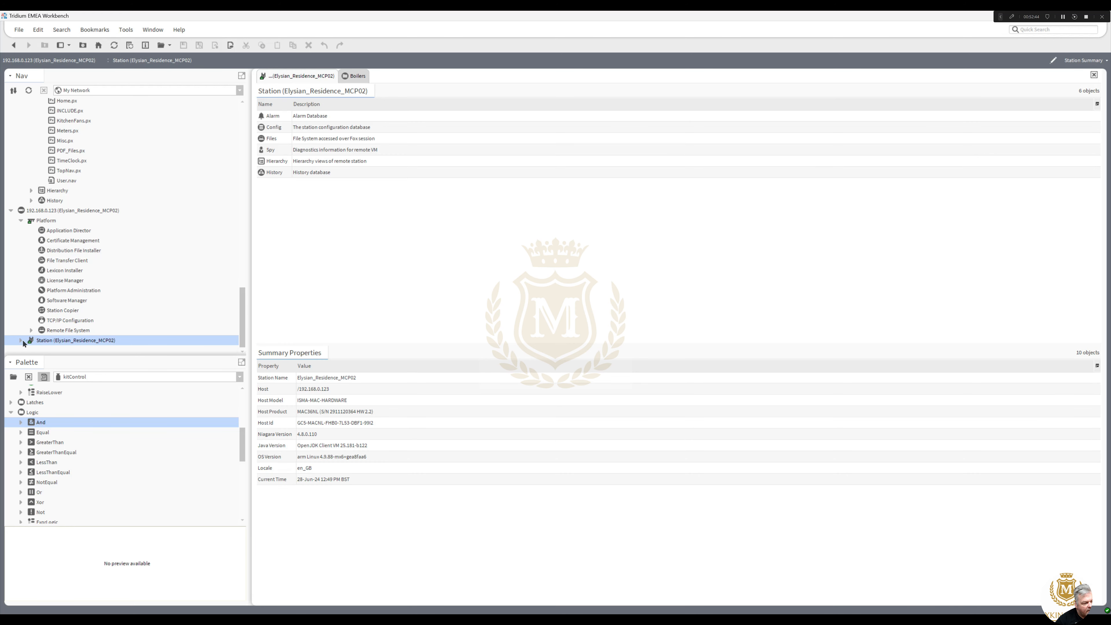
# Open the Points of Elysian_Residence_MCP01 in the MCP02 station's NiagaraNetwork and start discovering its points.
pyautogui.click(22, 340)
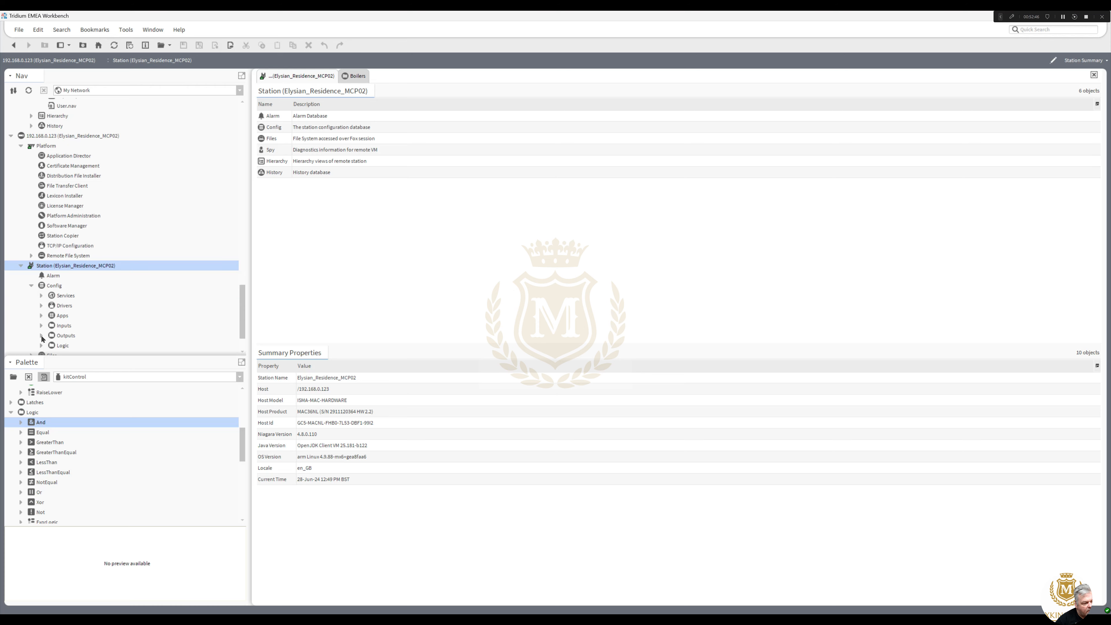
pyautogui.click(42, 305)
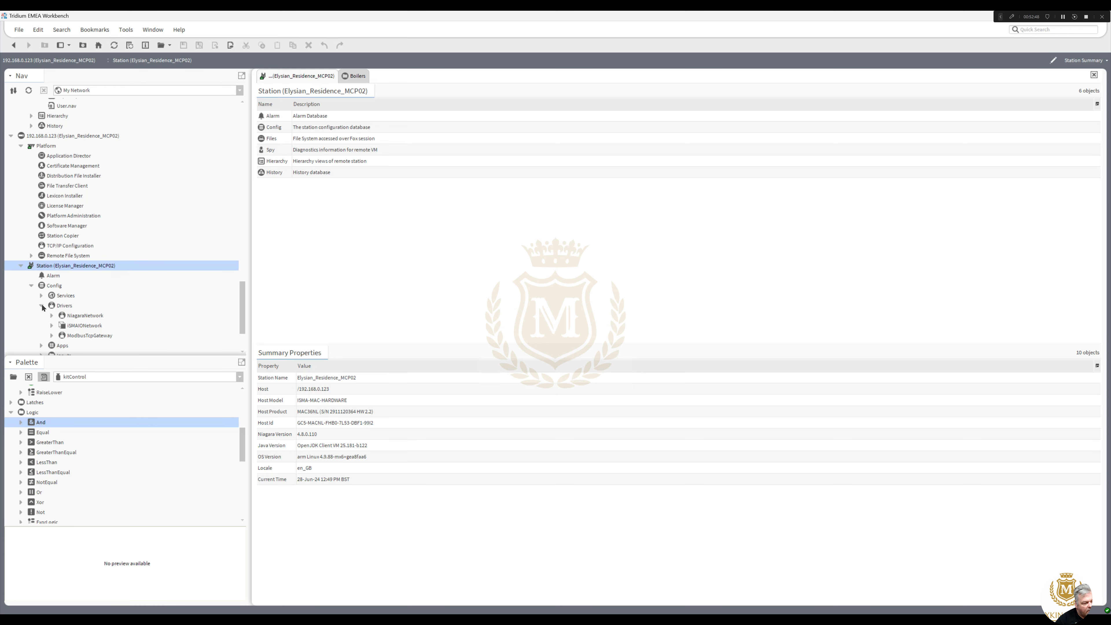
pyautogui.click(51, 316)
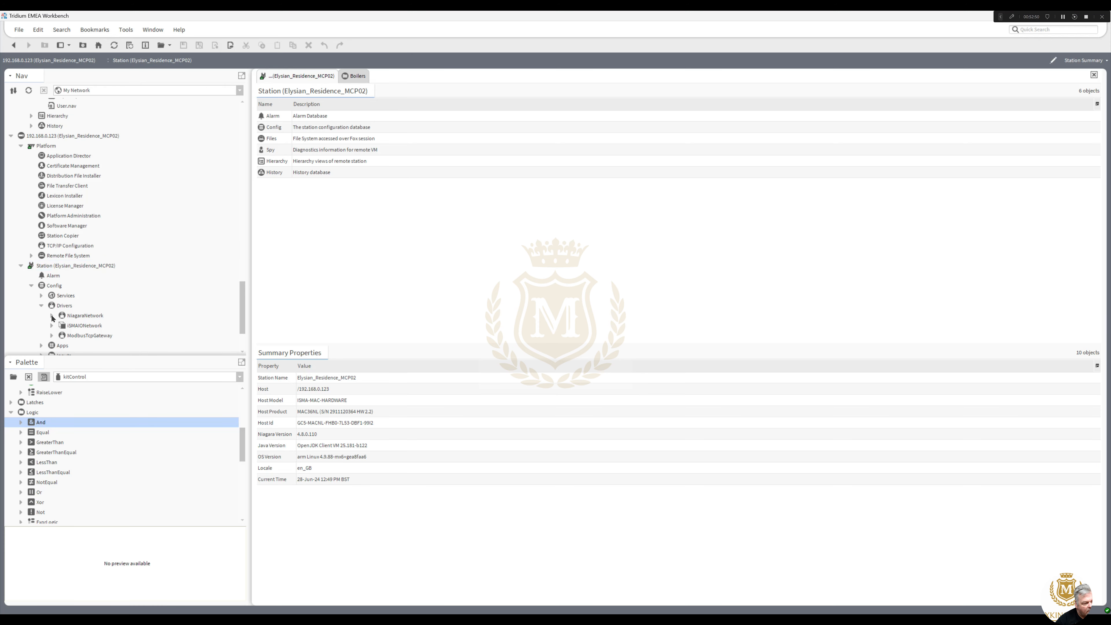
pyautogui.click(62, 326)
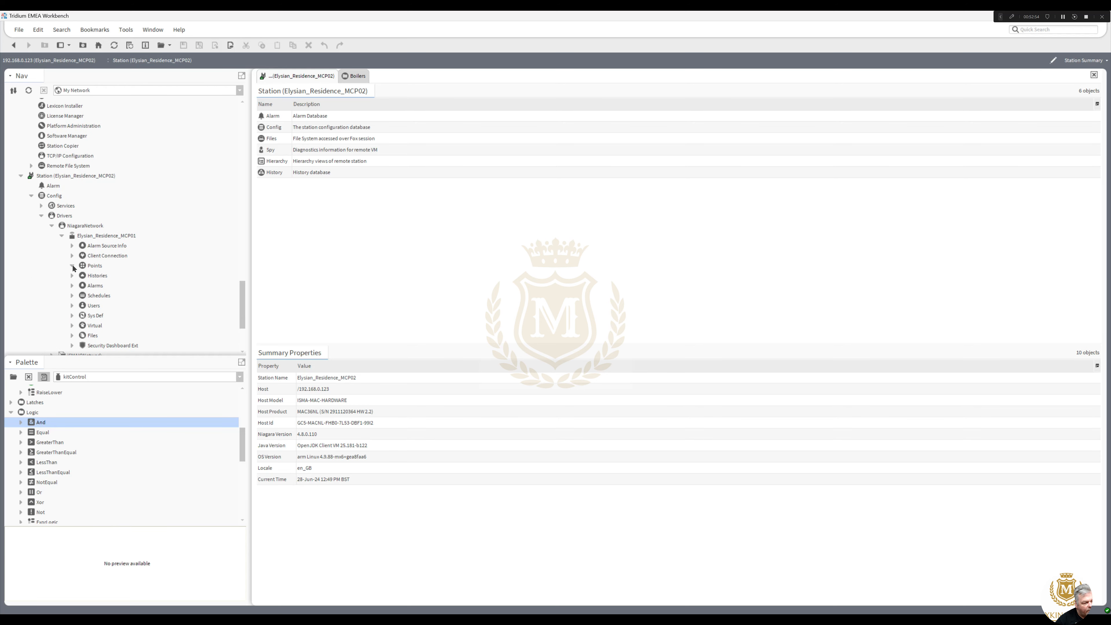
pyautogui.doubleClick(93, 267)
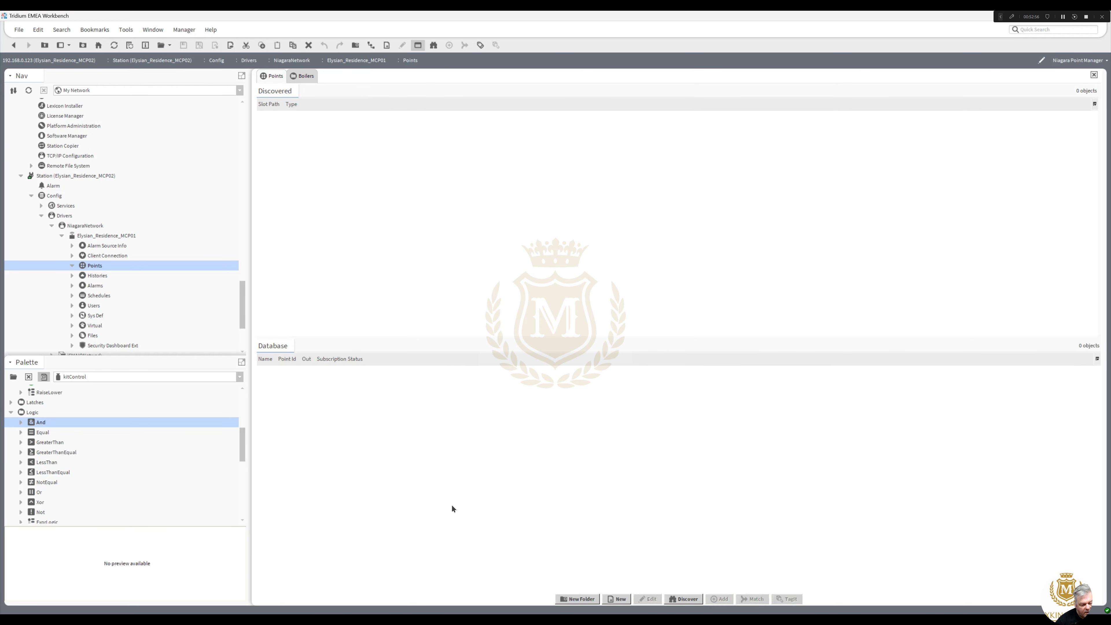
pyautogui.click(682, 599)
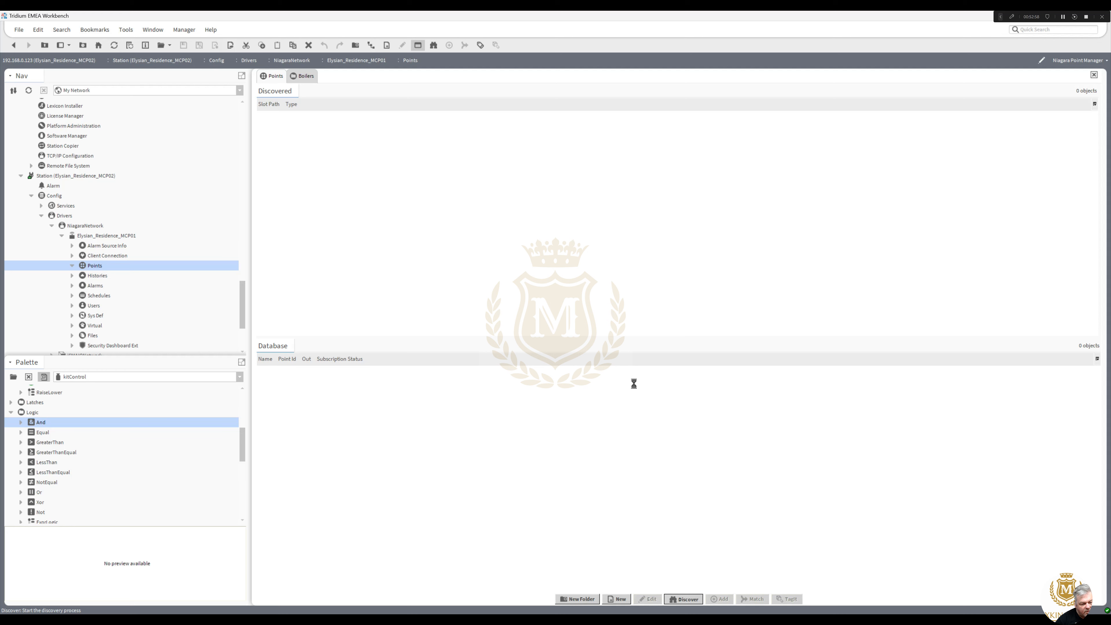
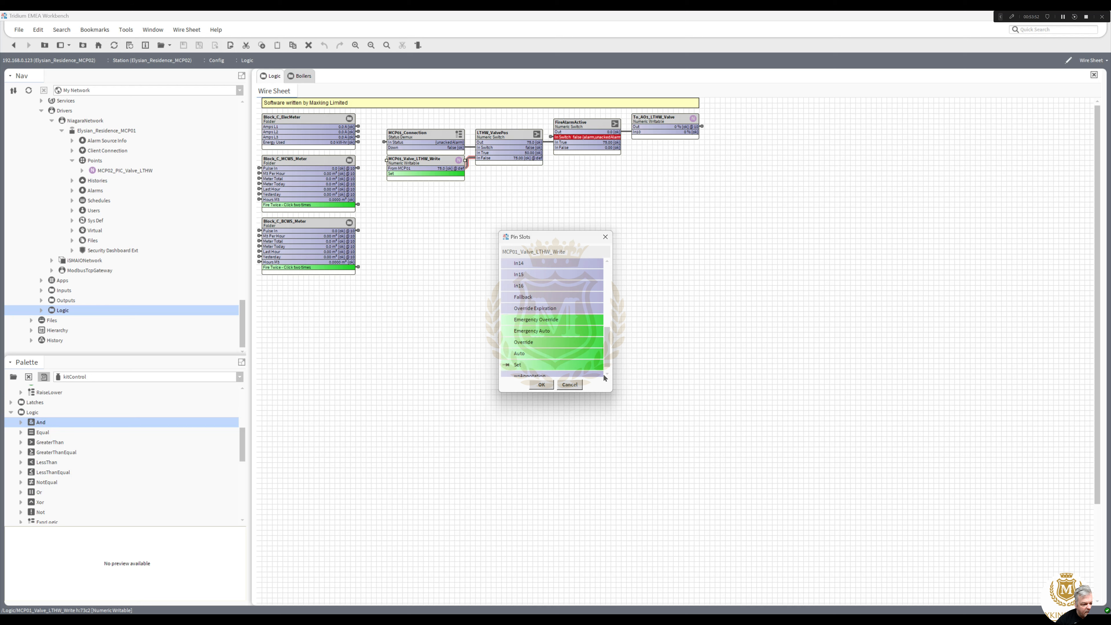
# Unpin the Set action from MCP01_Valve_LTHW_Write and link the Out of MCP02_PIC_Valve_LTHW to its In10 slot.
pyautogui.click(542, 385)
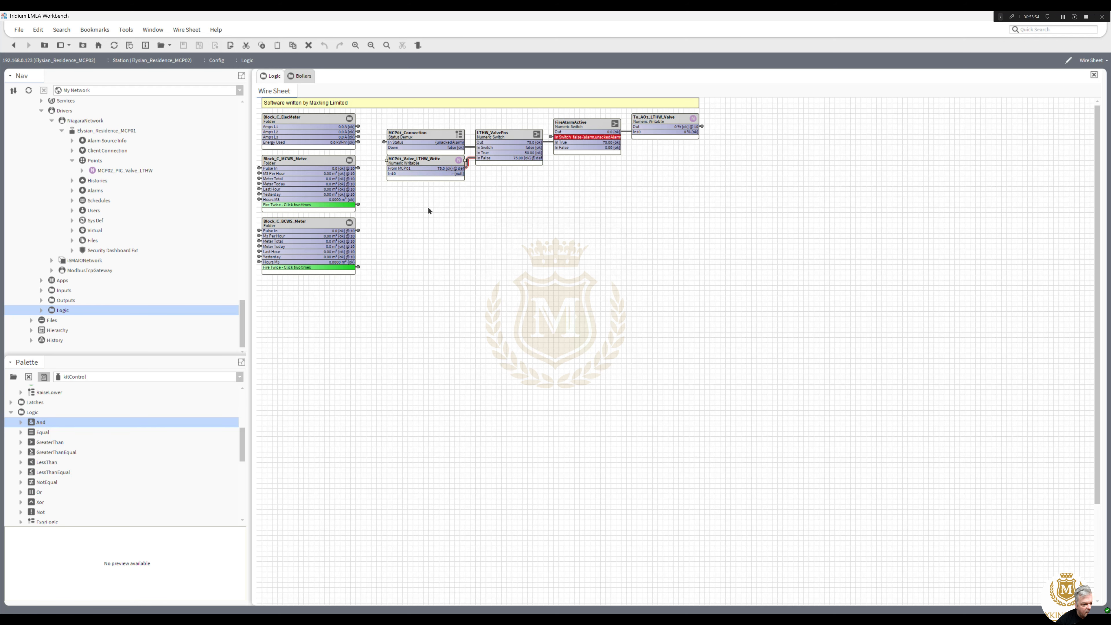
pyautogui.rightClick(419, 168)
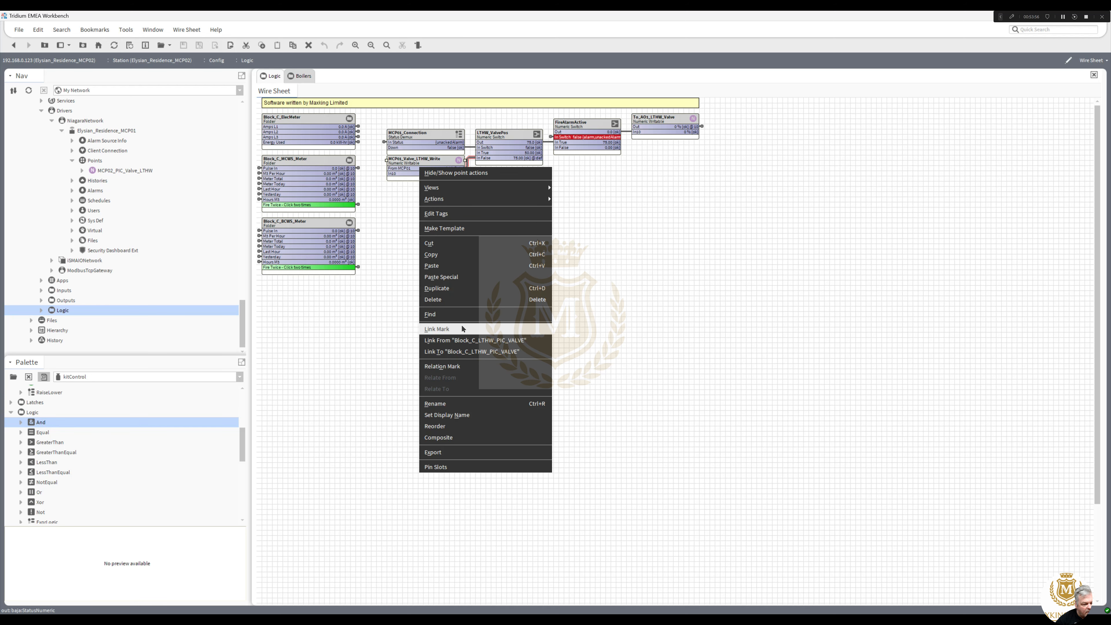
pyautogui.click(437, 329)
pyautogui.rightClick(143, 171)
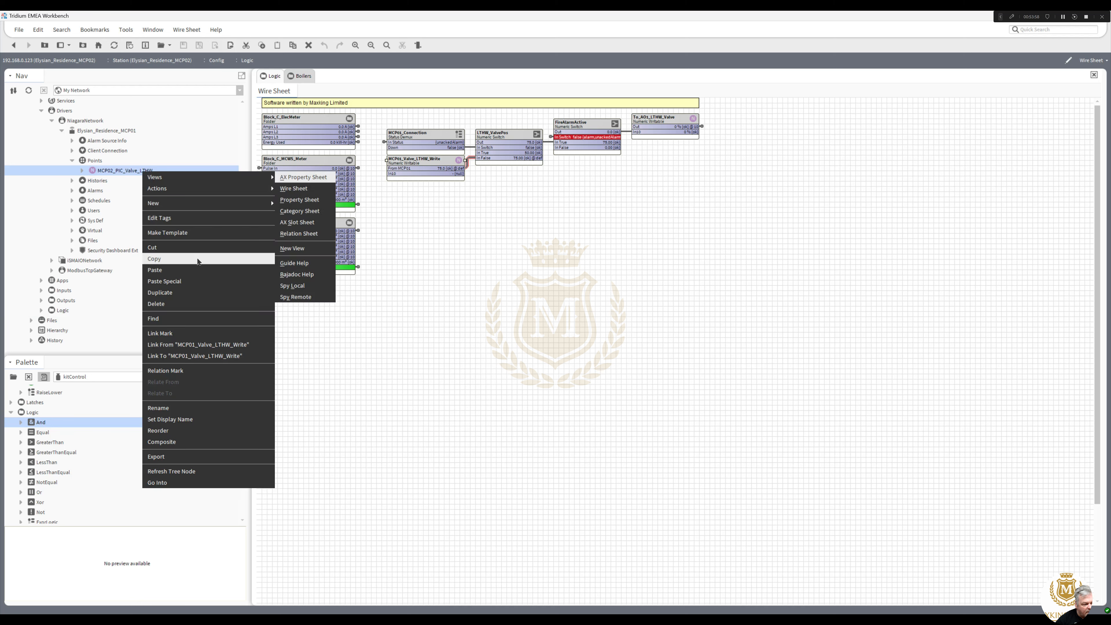
pyautogui.click(212, 356)
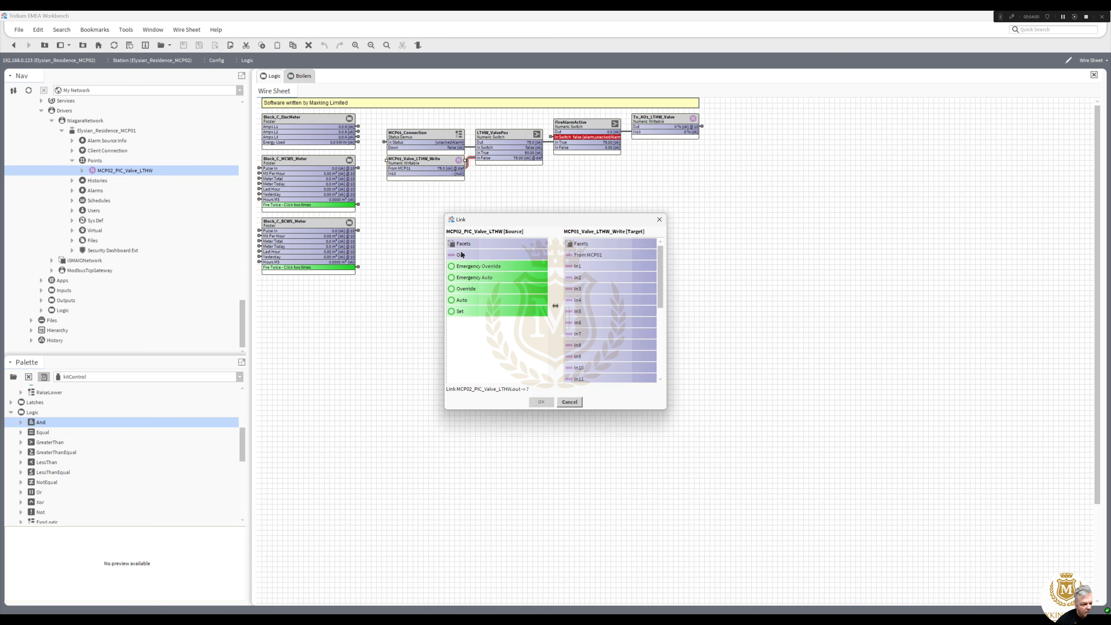
pyautogui.click(568, 370)
pyautogui.click(541, 402)
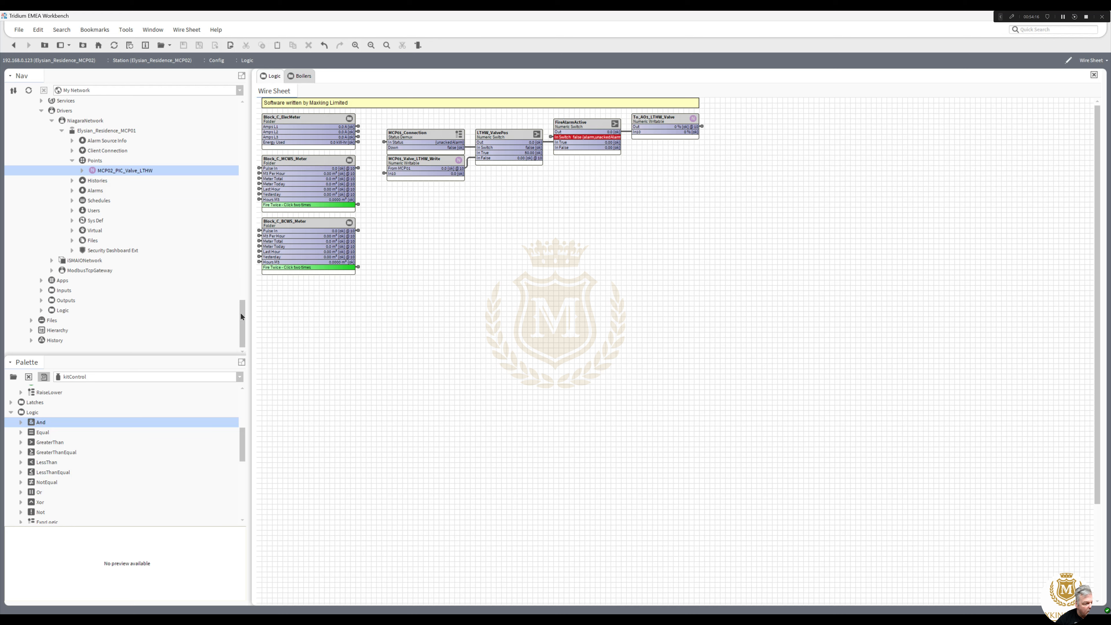
# Save the Elysian_Residence_MCP02 station and collapse its branches in the navigation tree.
pyautogui.moveTo(241, 316); pyautogui.dragTo(248, 292)
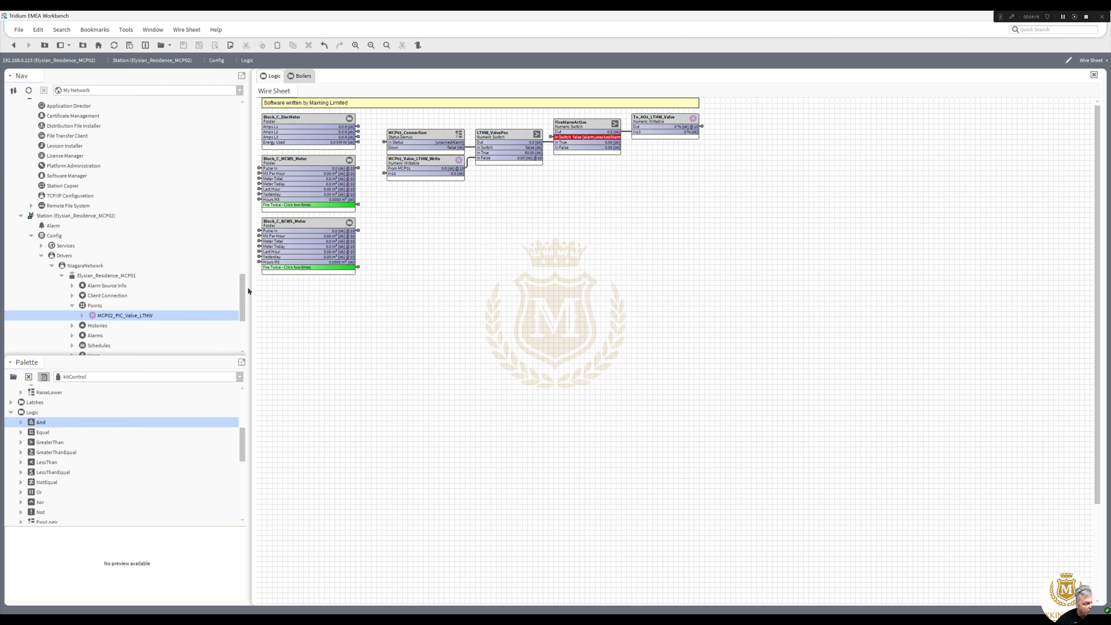
pyautogui.click(48, 237)
pyautogui.rightClick(48, 237)
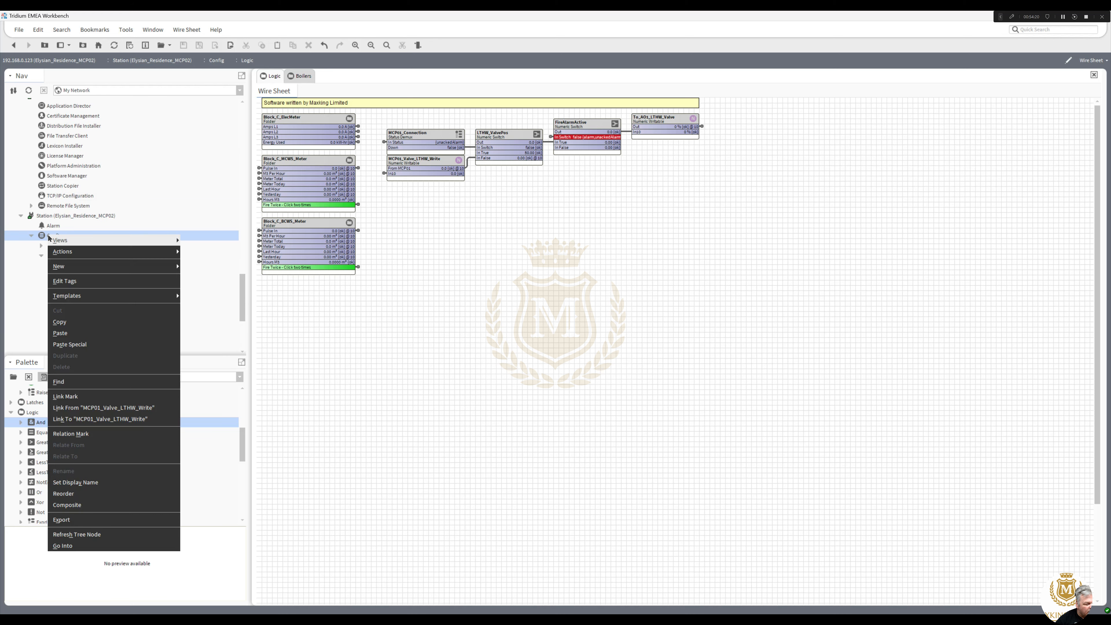
pyautogui.click(192, 252)
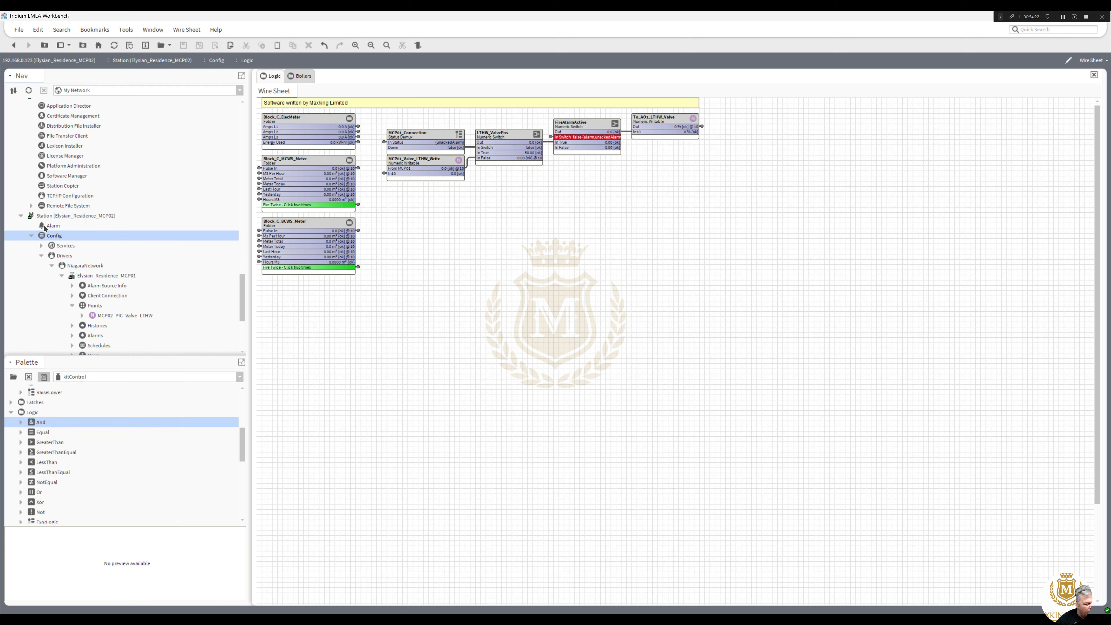
pyautogui.click(31, 235)
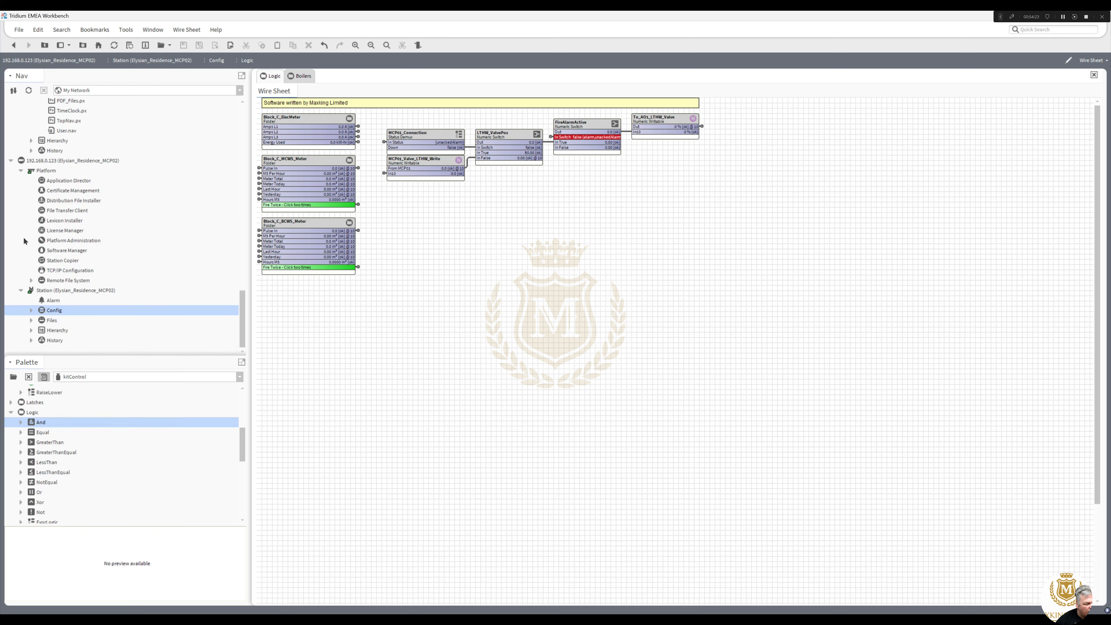
pyautogui.click(22, 291)
pyautogui.click(22, 222)
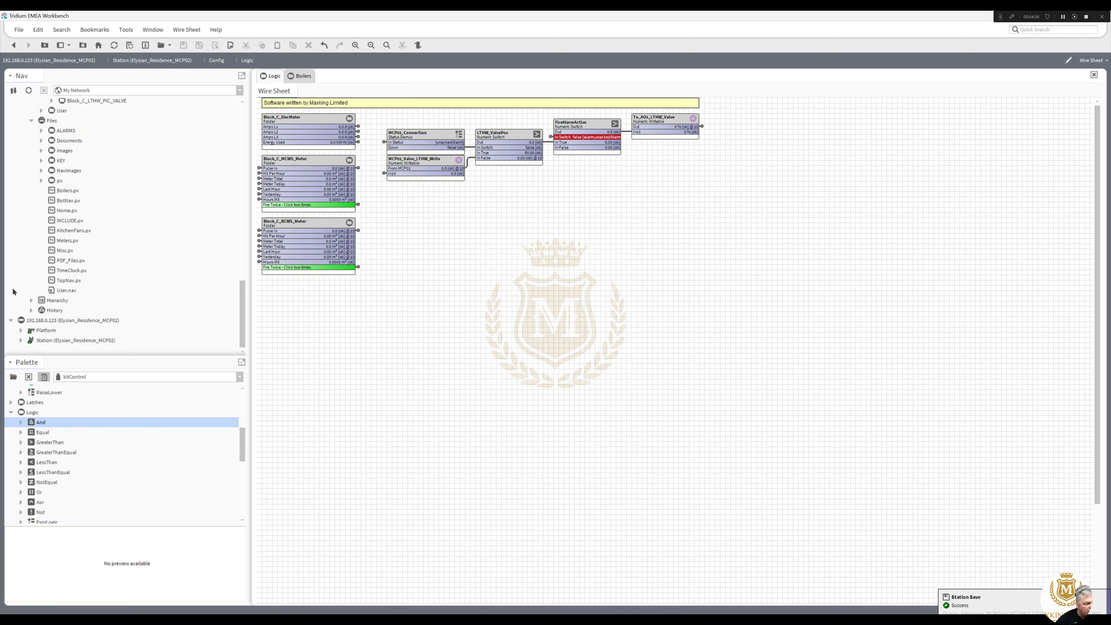
pyautogui.click(11, 320)
# Open MCP01's Block_C_LTHW_PIC_VALVE wire sheet, placing the setpoint block directly under Safety and the PI loop block nearer the valve output.
pyautogui.moveTo(246, 328); pyautogui.dragTo(262, 278)
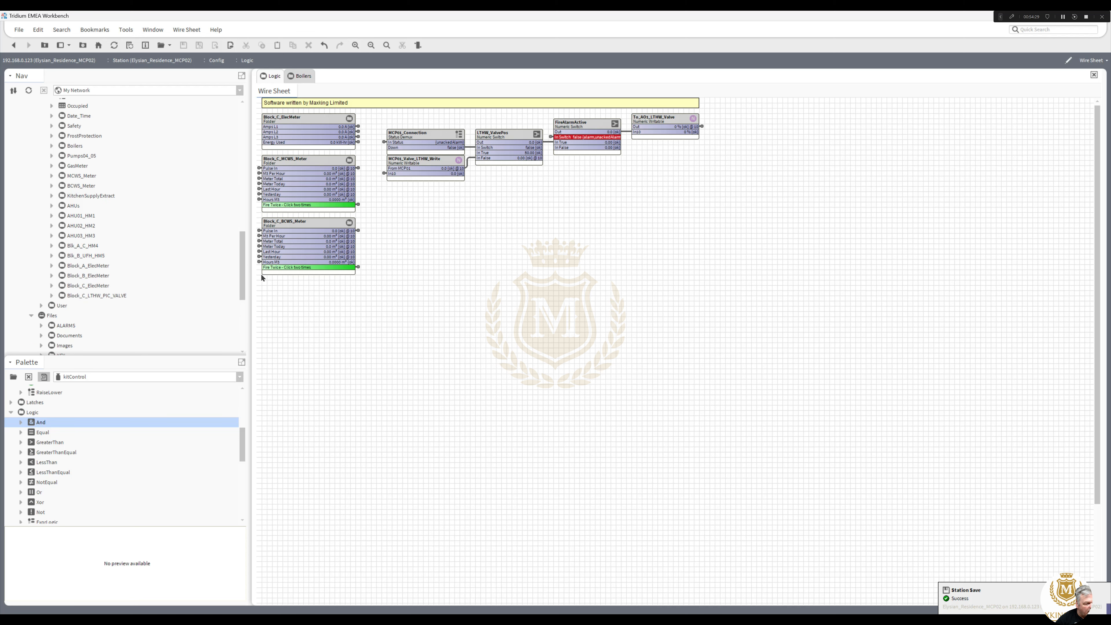
pyautogui.doubleClick(105, 295)
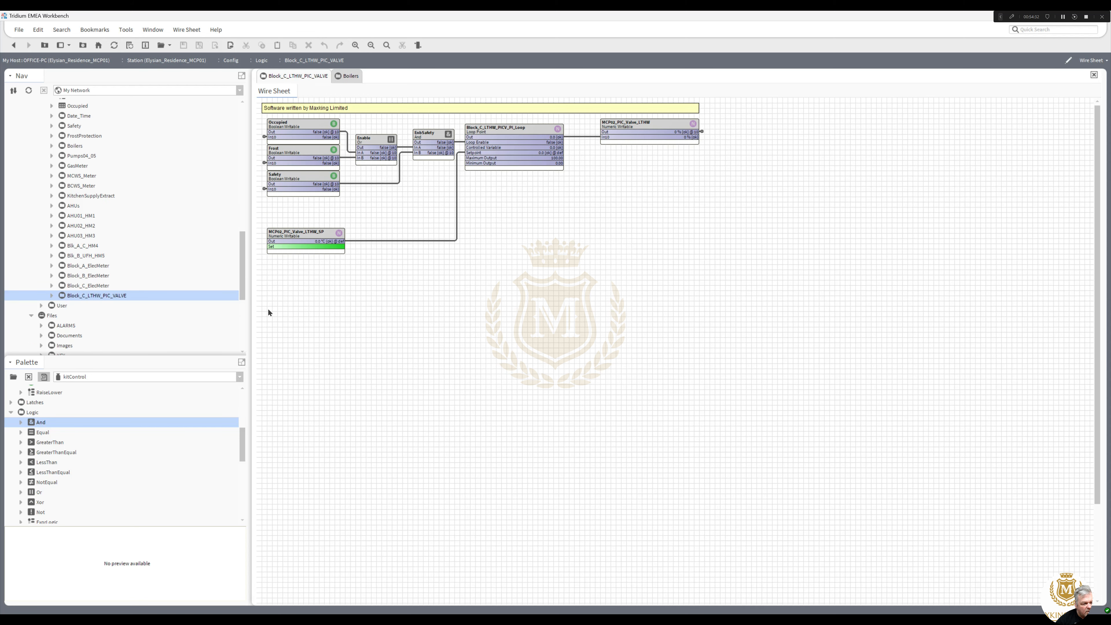
pyautogui.moveTo(322, 237); pyautogui.dragTo(320, 211)
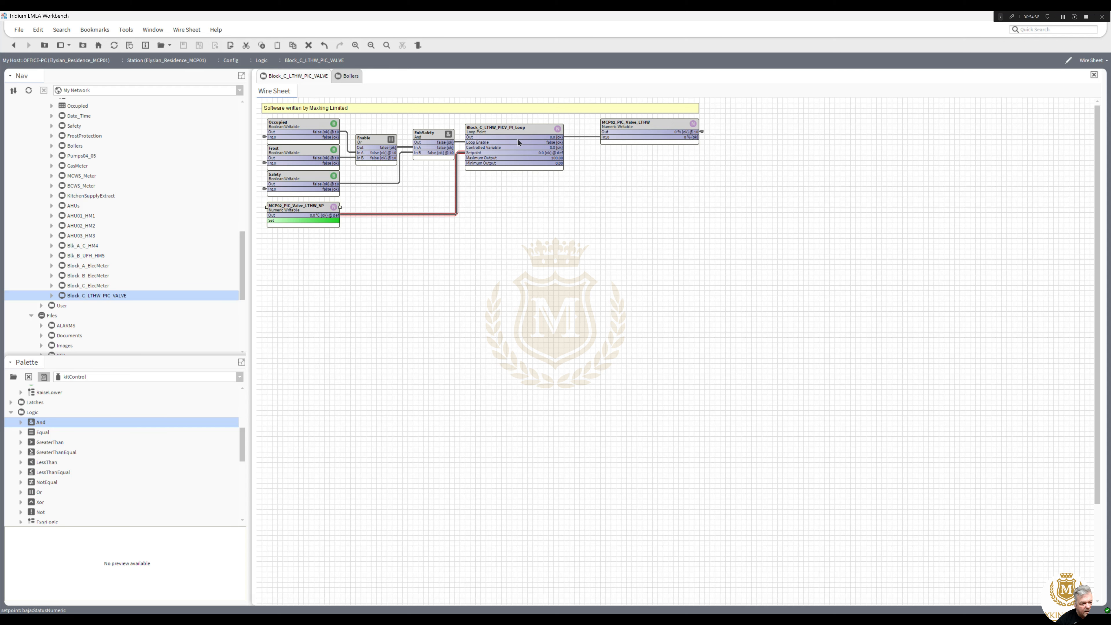
pyautogui.moveTo(522, 132); pyautogui.dragTo(548, 131)
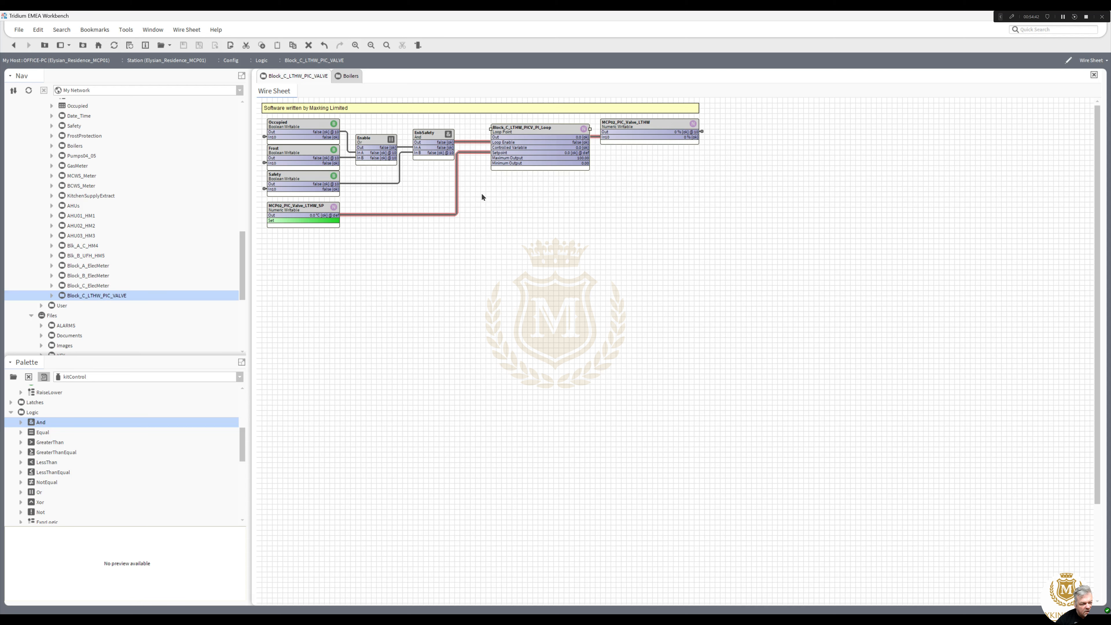
# In MCP01's Logic, link the schedule's Next Value, FrostProtection's Valves Pumps Enable and Safety Status to Block_C_LTHW_PIC_VALVE's Occupied, Frost and Safety.
pyautogui.click(265, 138)
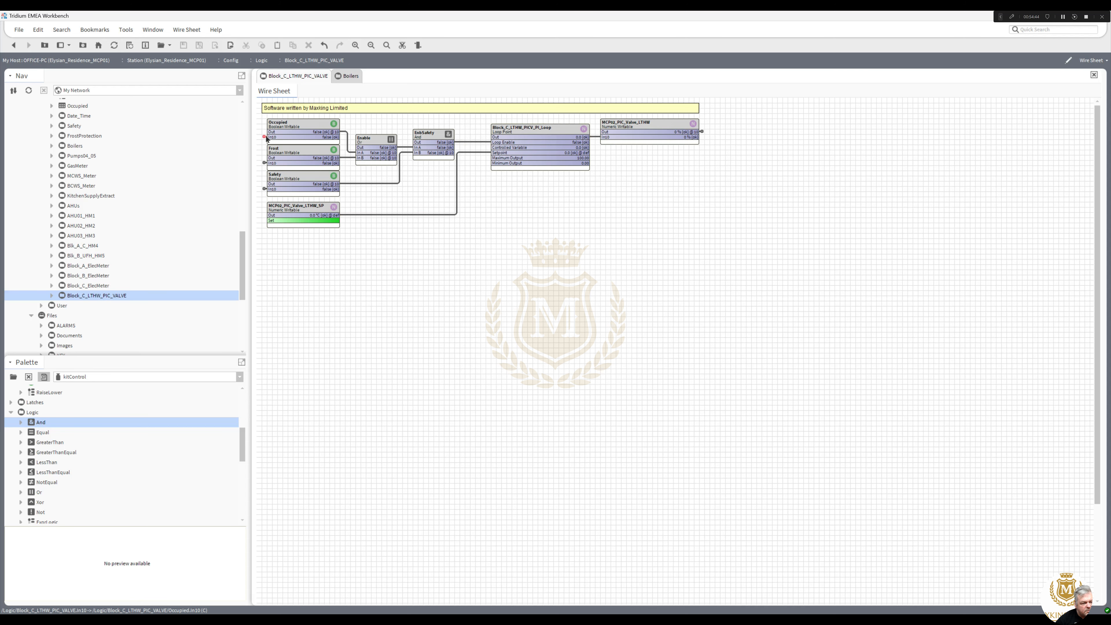
pyautogui.doubleClick(266, 138)
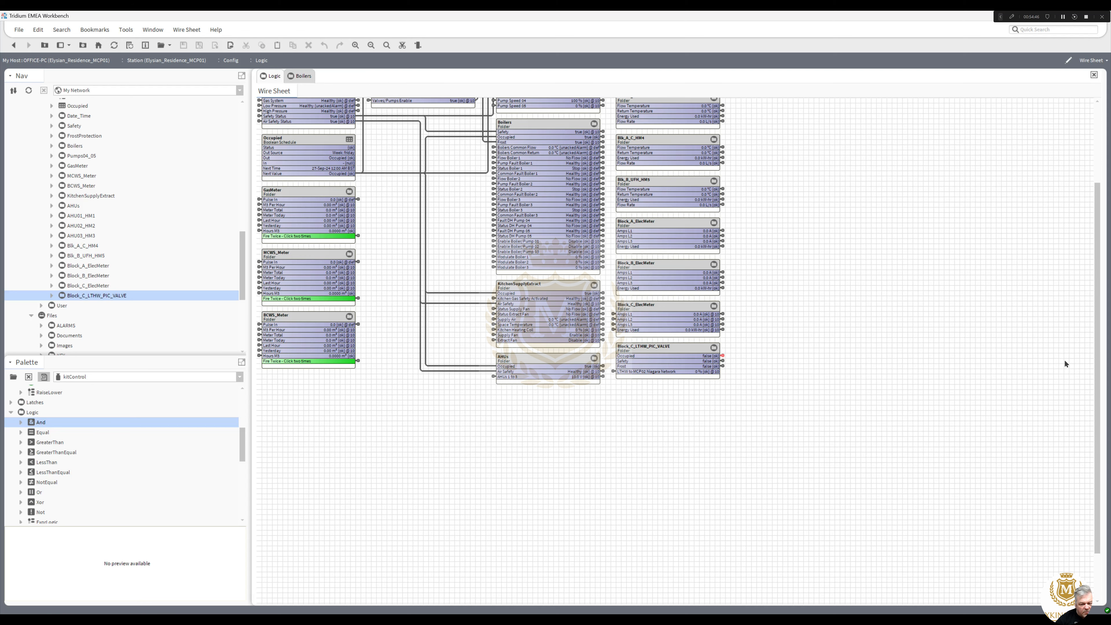
pyautogui.moveTo(1100, 367); pyautogui.dragTo(1109, 275)
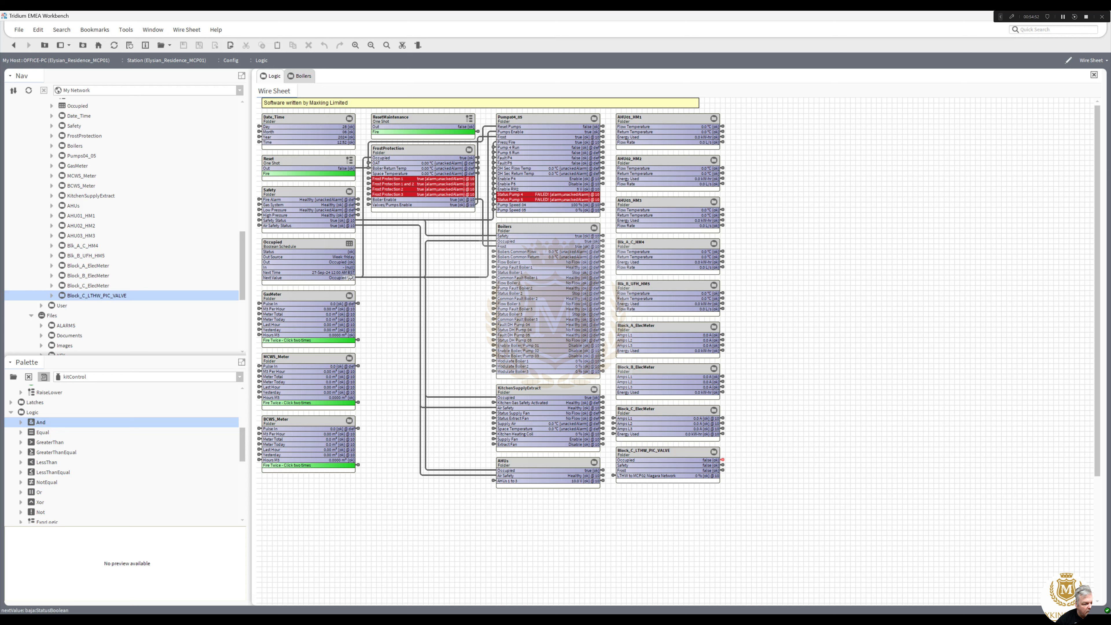
pyautogui.moveTo(350, 278); pyautogui.dragTo(625, 460)
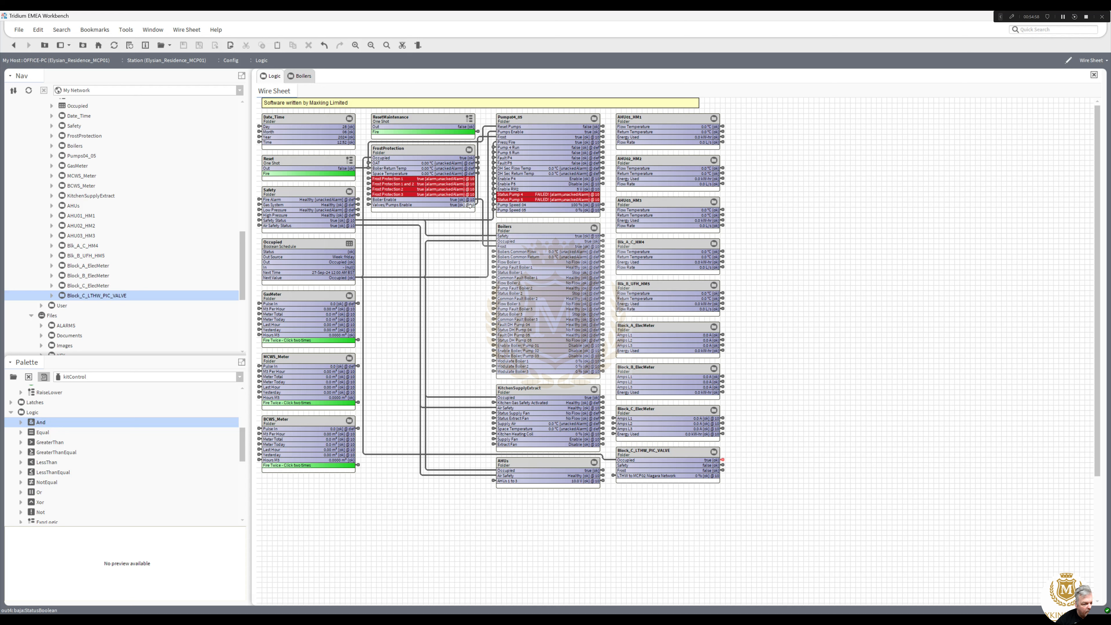
pyautogui.moveTo(470, 205); pyautogui.dragTo(623, 471)
pyautogui.moveTo(351, 220); pyautogui.dragTo(620, 465)
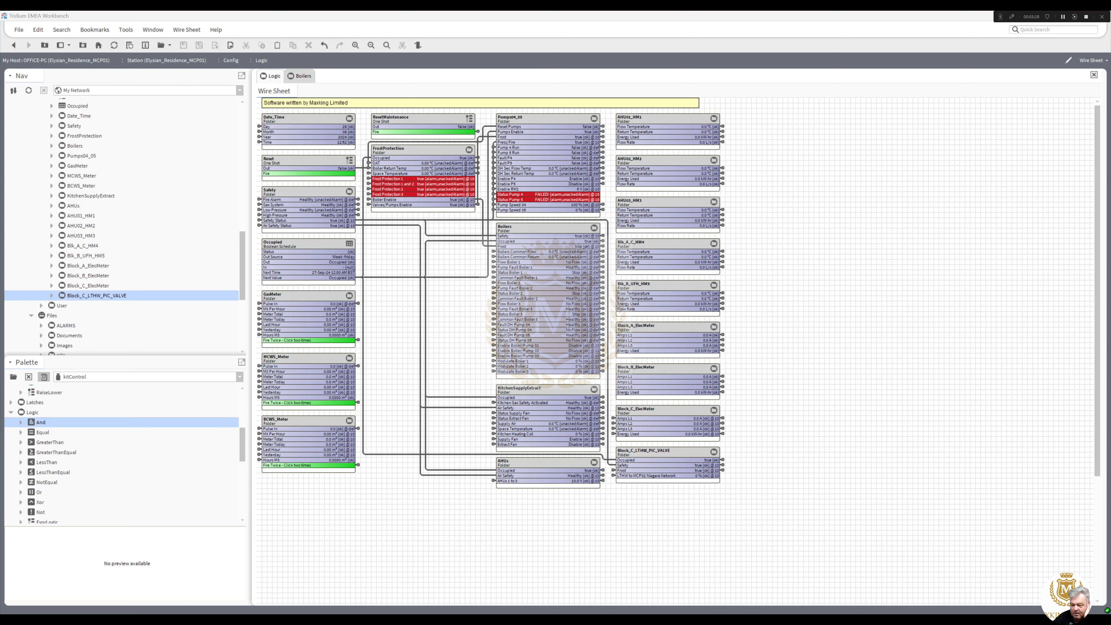
# Switch to File Explorer and open the recent Description of Operation PDF for Elysian Residence in a maximized browser window.
pyautogui.press('super+e')
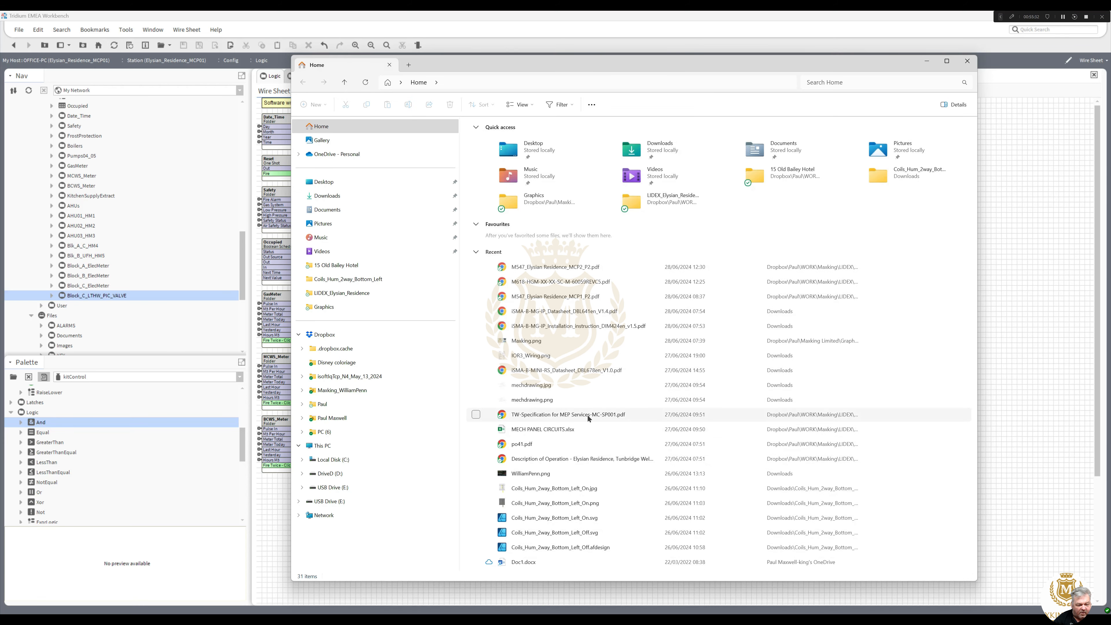
pyautogui.click(564, 458)
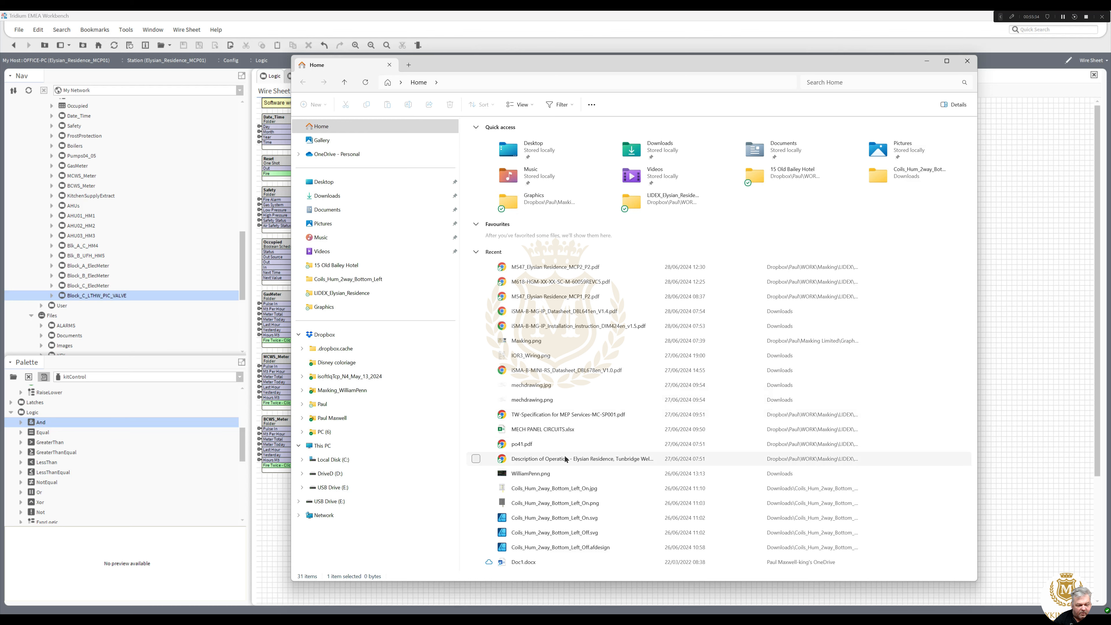
pyautogui.doubleClick(564, 459)
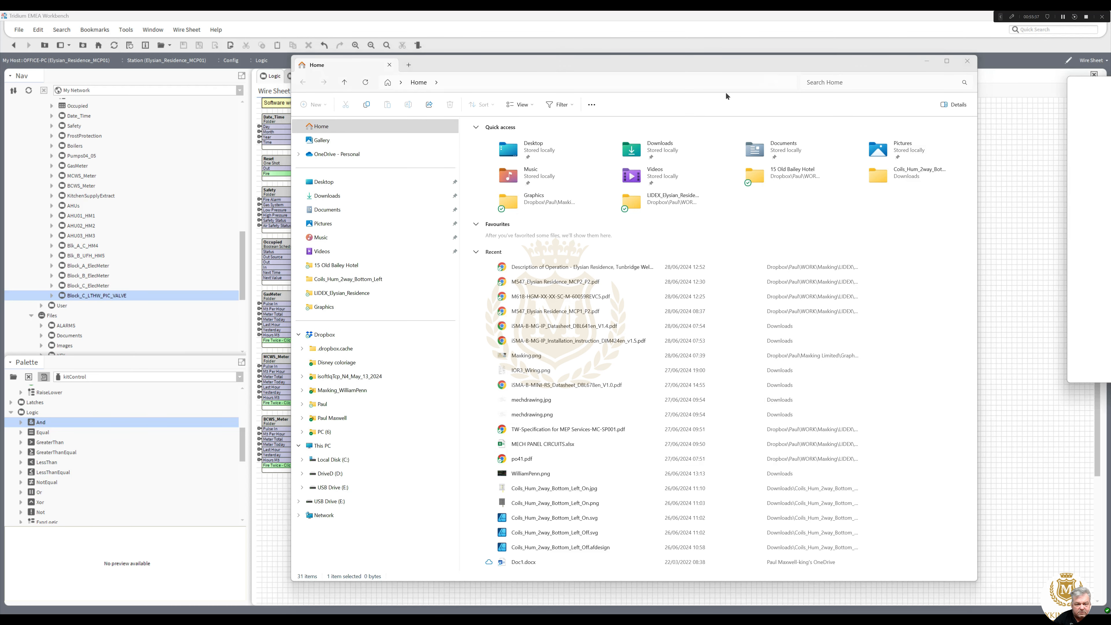
pyautogui.click(967, 61)
pyautogui.click(749, 131)
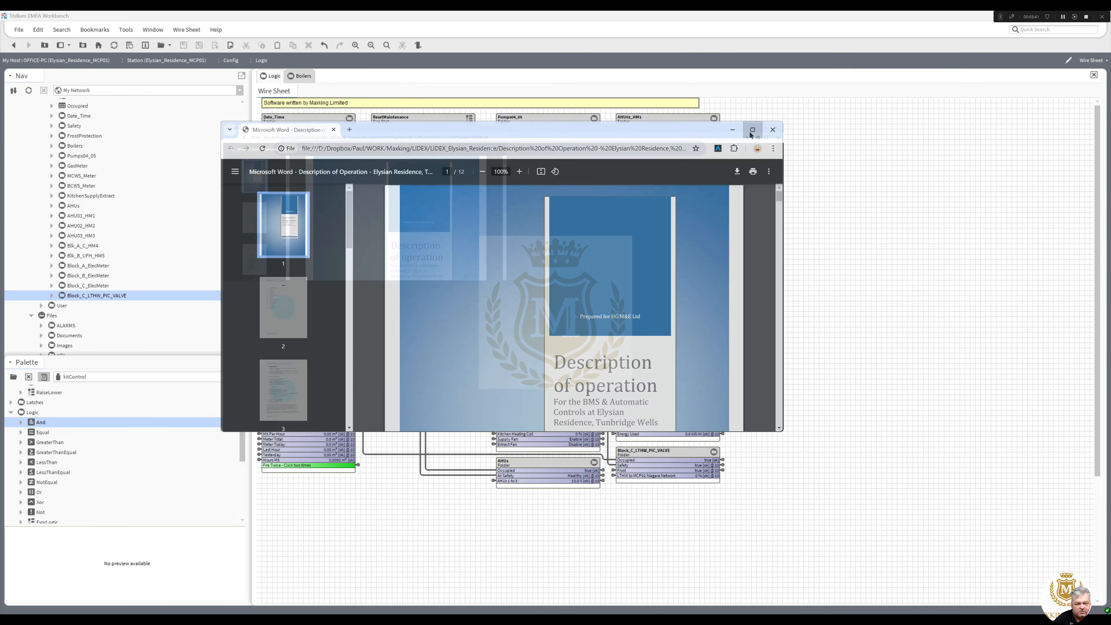
# Examine the description of operation's sections on alarm monitoring, heating system operation, frost protection, metering, ventilation plant and leak detection.
pyautogui.moveTo(1108, 120); pyautogui.dragTo(1107, 370)
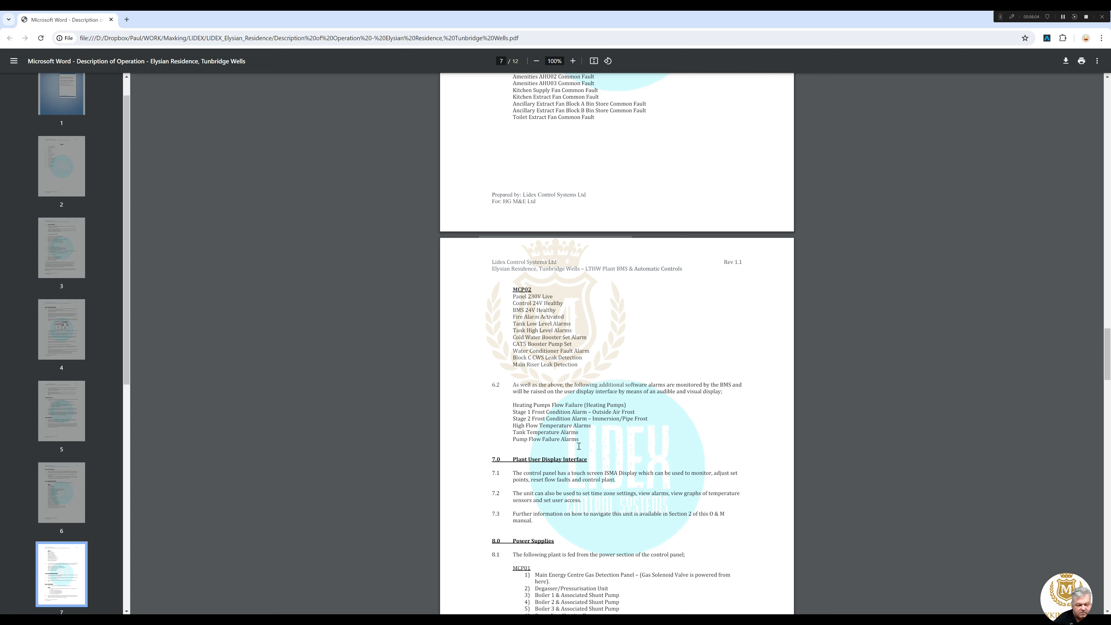
pyautogui.moveTo(1107, 354); pyautogui.dragTo(1109, 461)
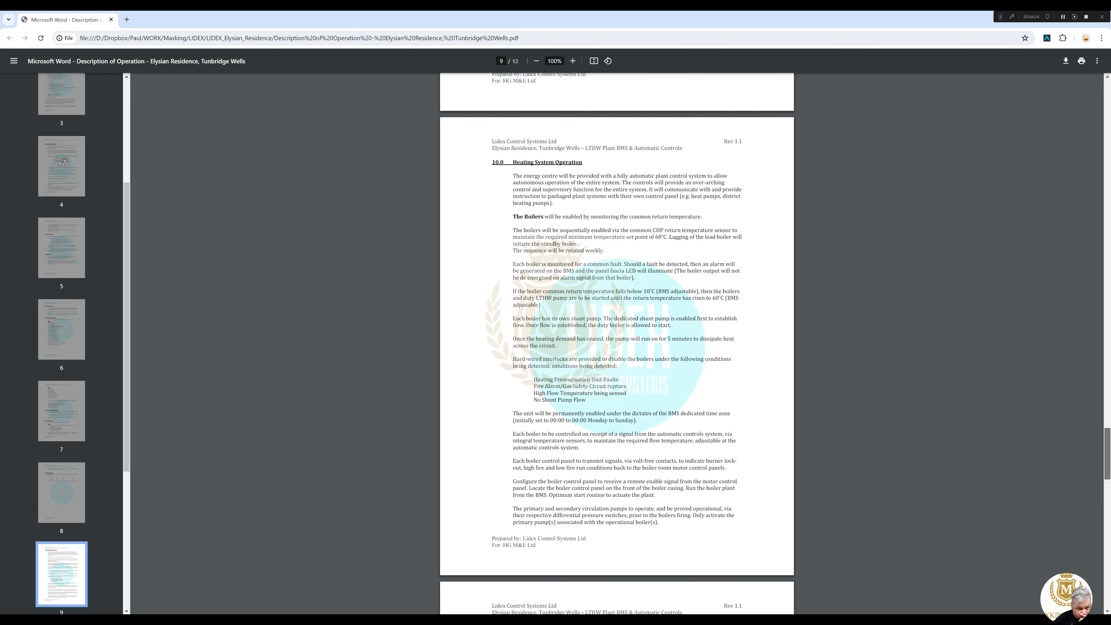
pyautogui.scroll(-4, 617, 343)
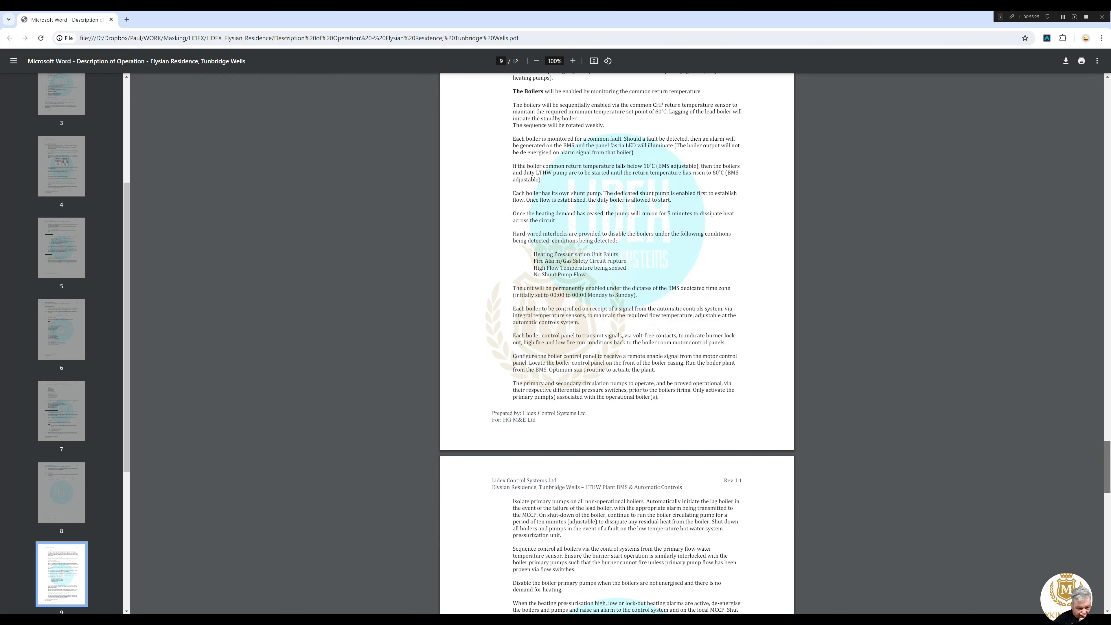
pyautogui.scroll(-3, 617, 344)
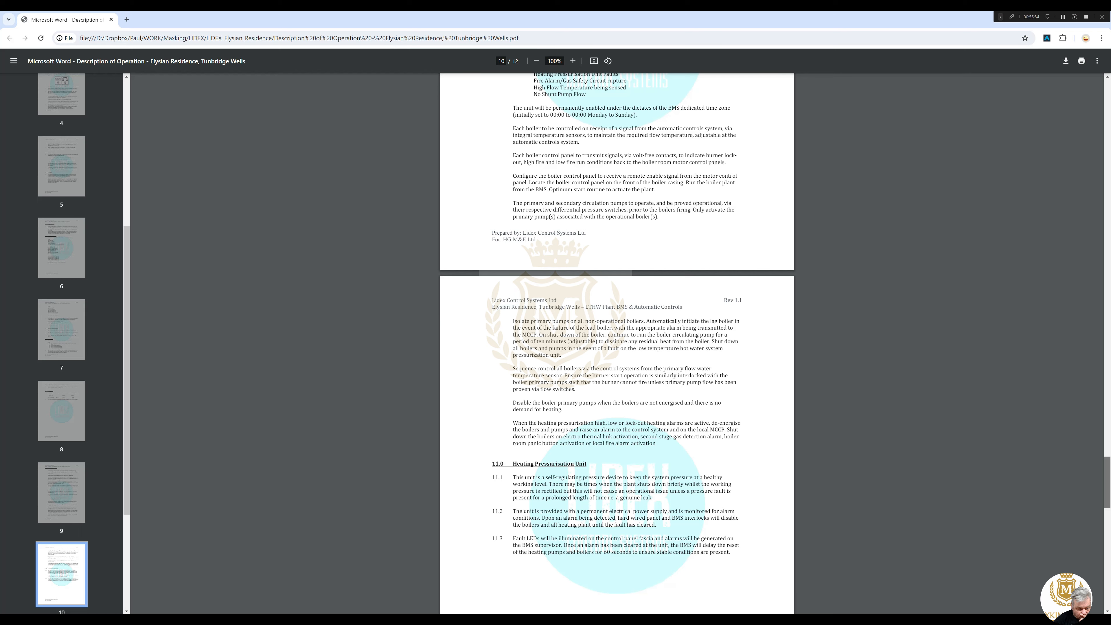
pyautogui.scroll(-13, 617, 344)
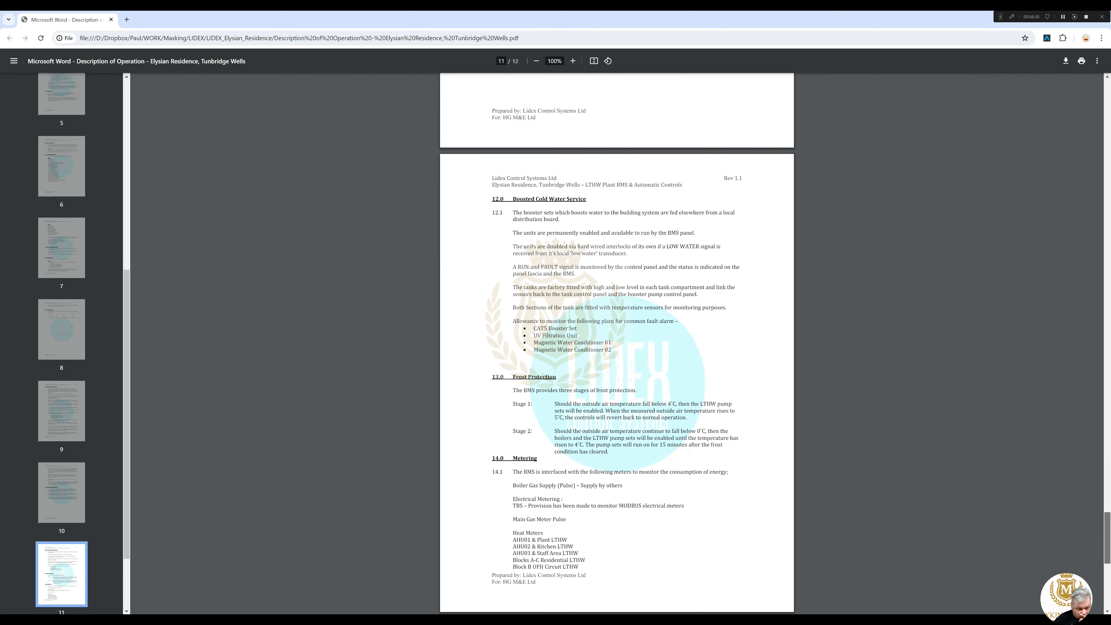
pyautogui.scroll(-4, 617, 343)
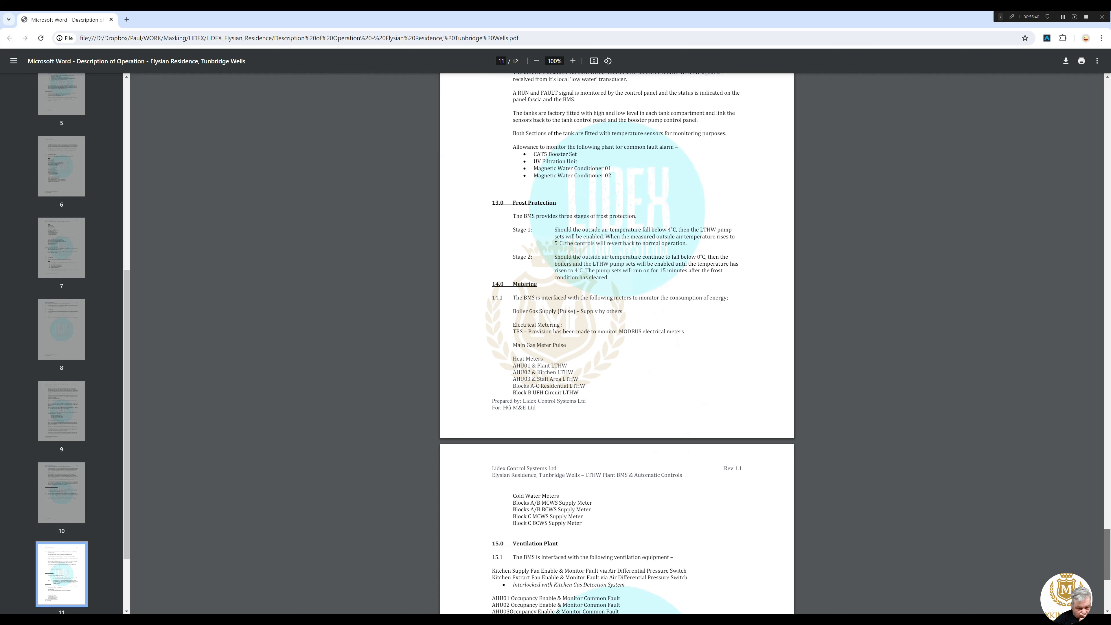
pyautogui.scroll(-6, 617, 344)
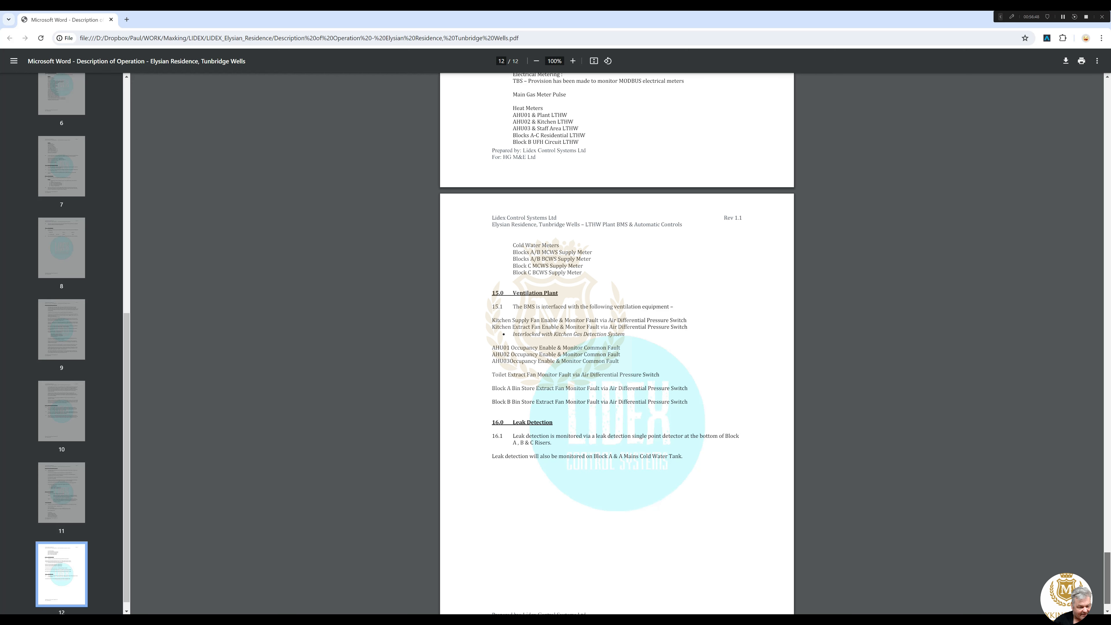
pyautogui.scroll(-1, 617, 343)
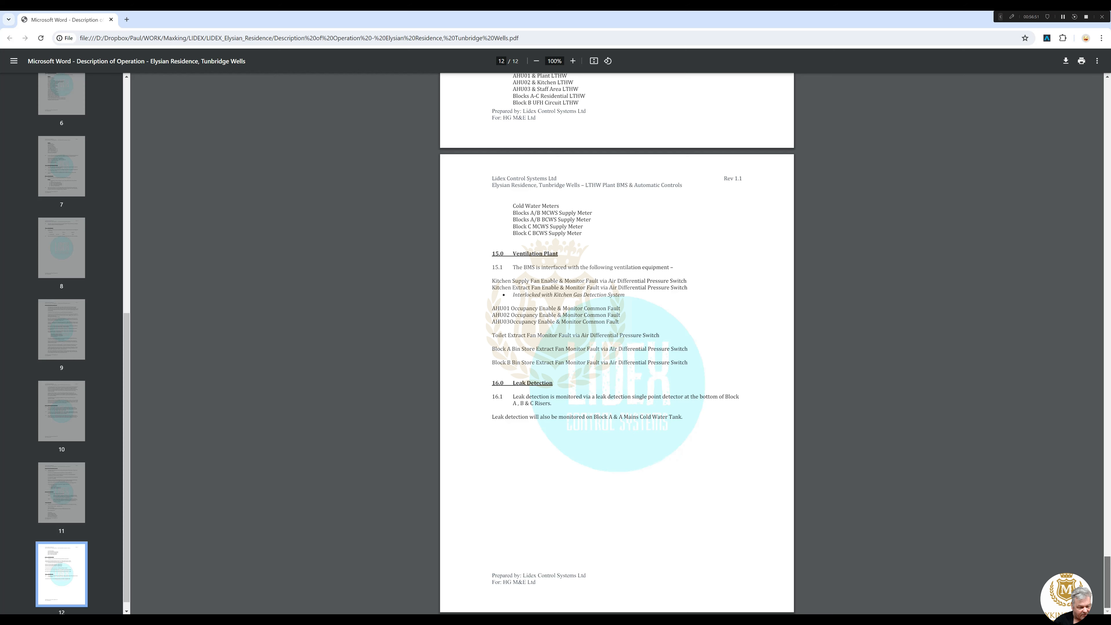
pyautogui.scroll(2, 617, 343)
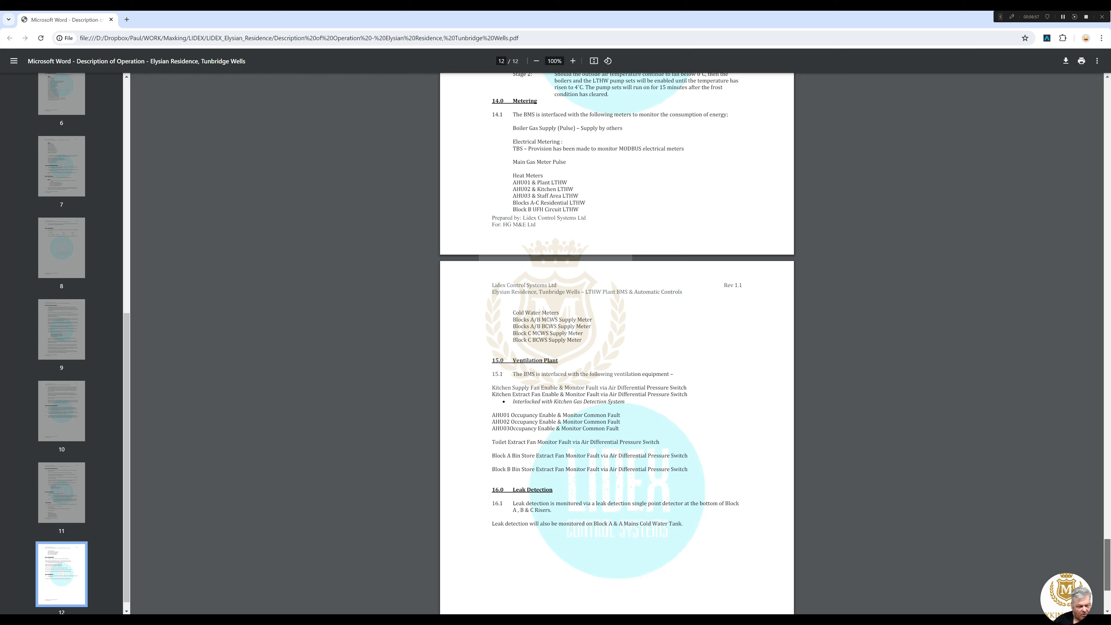
pyautogui.scroll(20, 617, 343)
pyautogui.moveTo(1110, 432); pyautogui.dragTo(1109, 332)
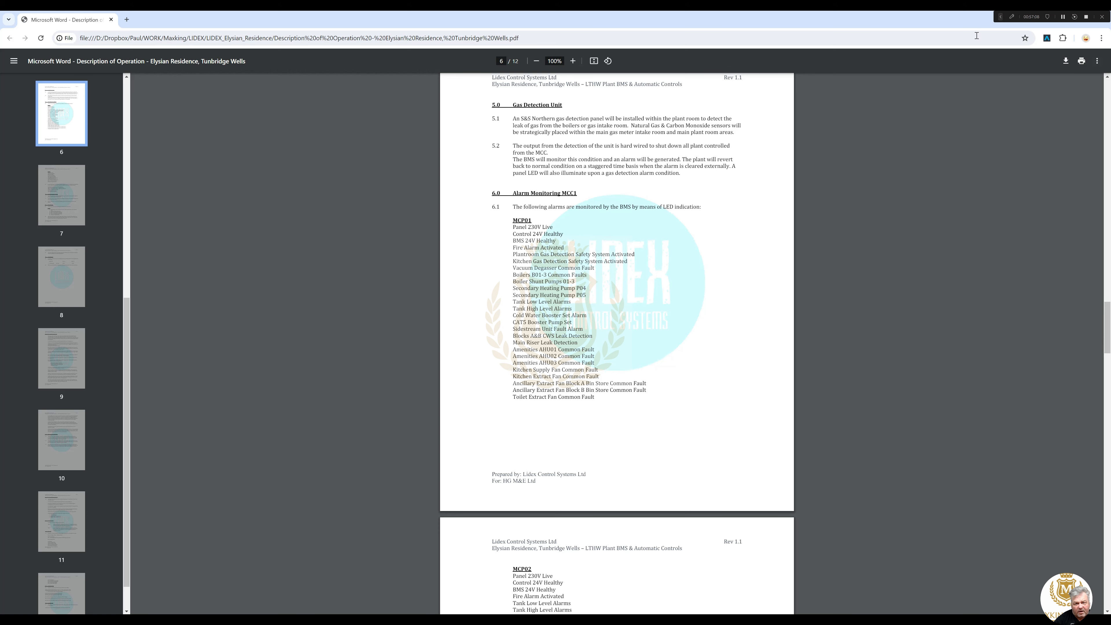
# Return to Niagara Workbench and open the Block_C_LTHW_PIC_VALVE folder's wire sheet from MCP01's Logic.
pyautogui.moveTo(932, 20); pyautogui.dragTo(1110, 95)
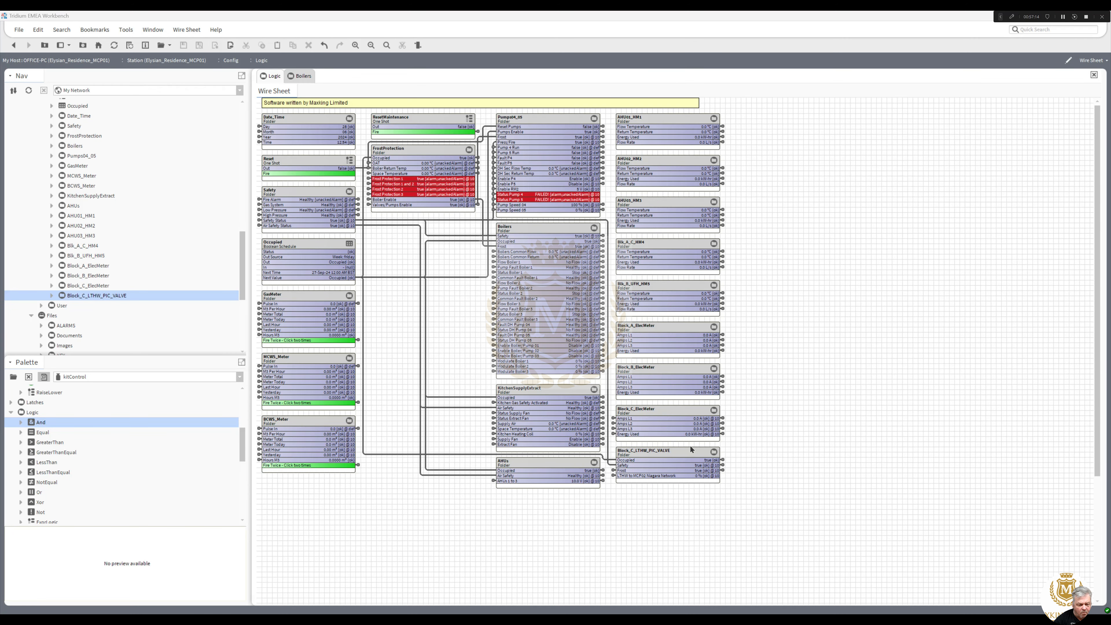
pyautogui.doubleClick(673, 452)
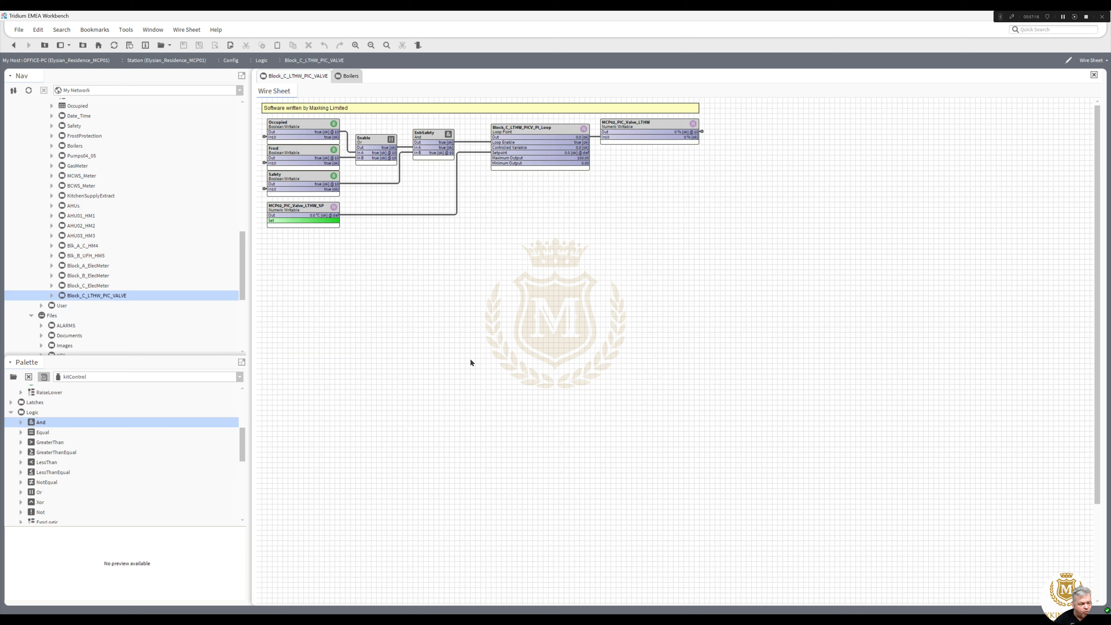
# Copy the UI3_LandlordsDH_SecFlow and UI4_LandlordsDH_SecReturn points from MCP01's Inputs folder.
pyautogui.click(14, 45)
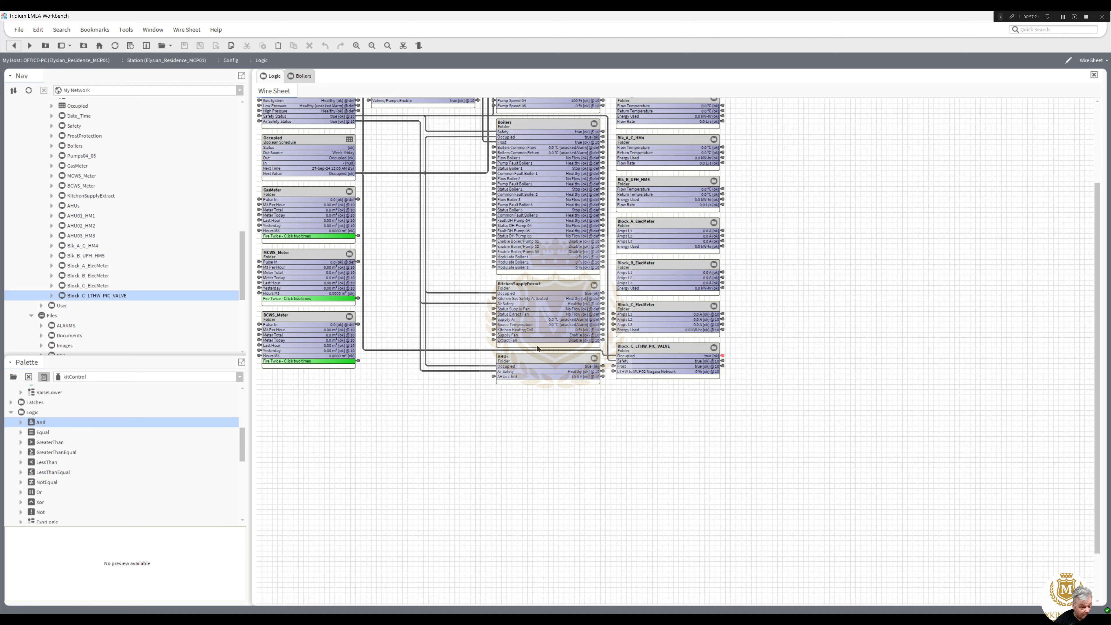
pyautogui.scroll(5, 1101, 385)
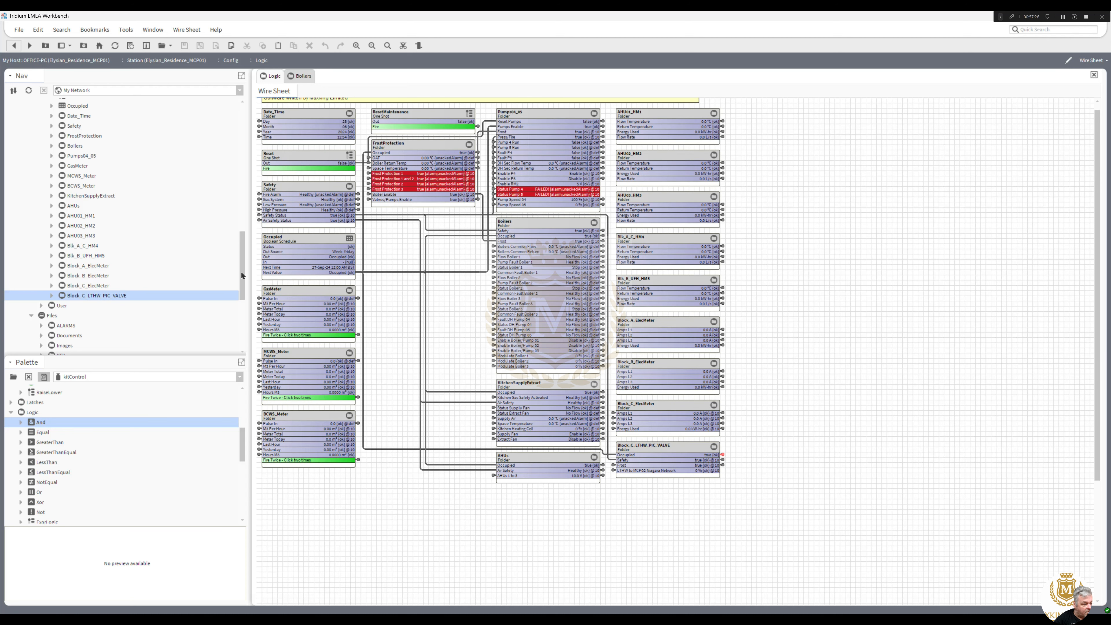
pyautogui.moveTo(241, 276); pyautogui.dragTo(243, 252)
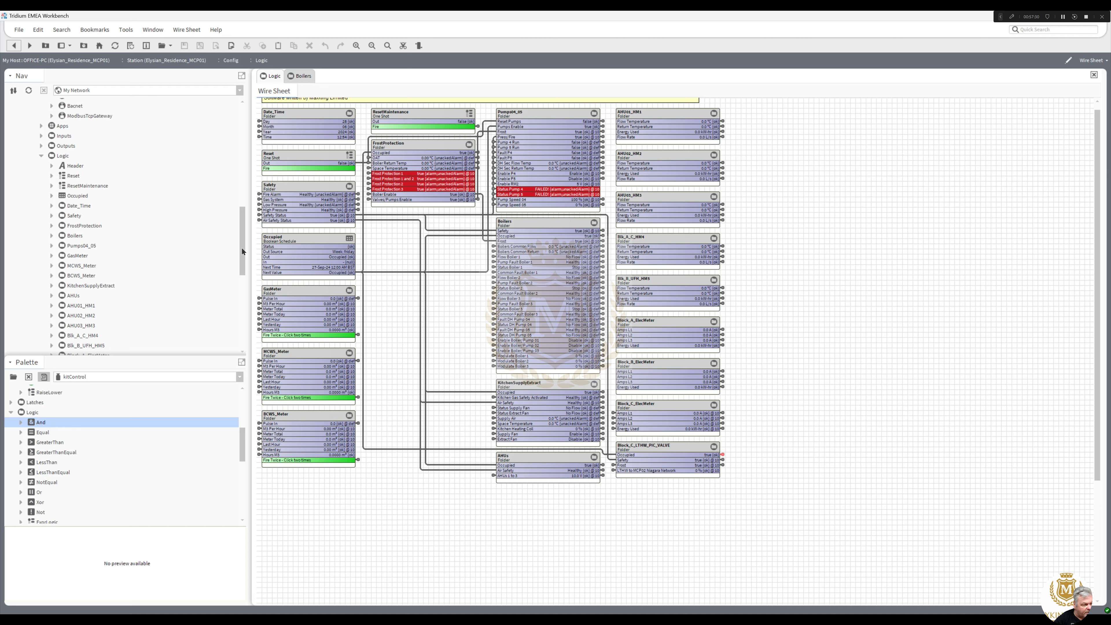
pyautogui.moveTo(241, 247); pyautogui.dragTo(245, 231)
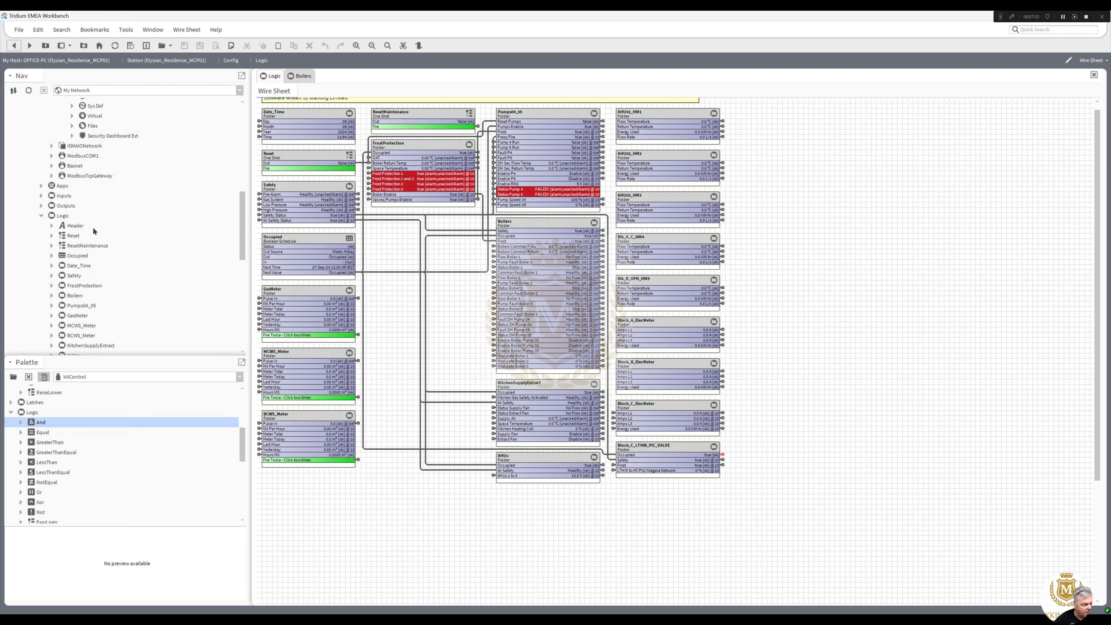
pyautogui.click(42, 196)
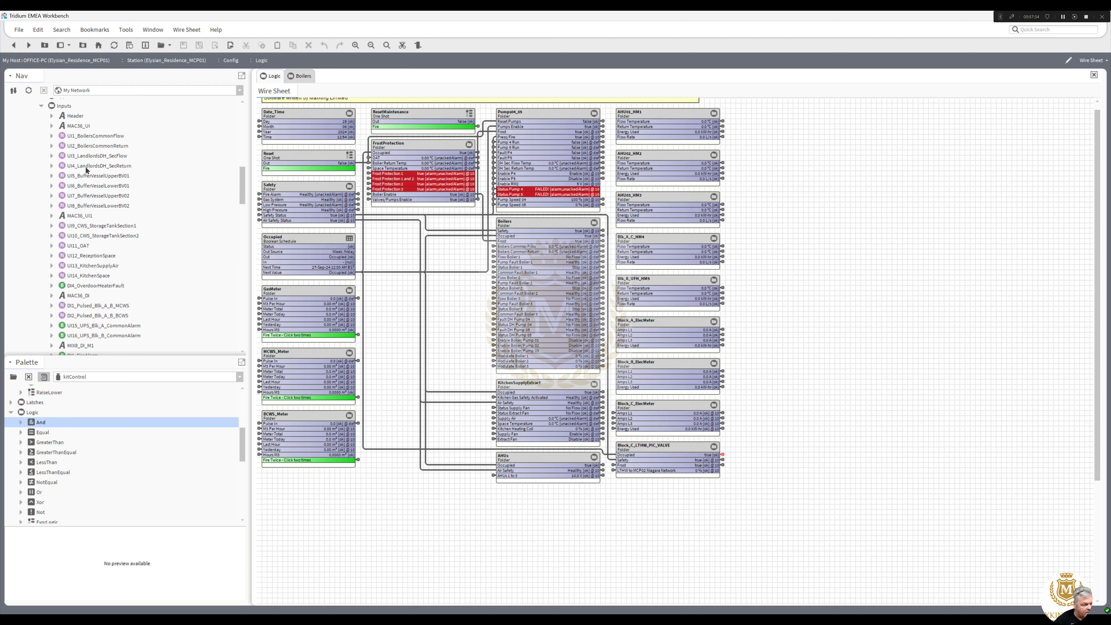
pyautogui.click(101, 146)
pyautogui.click(102, 156)
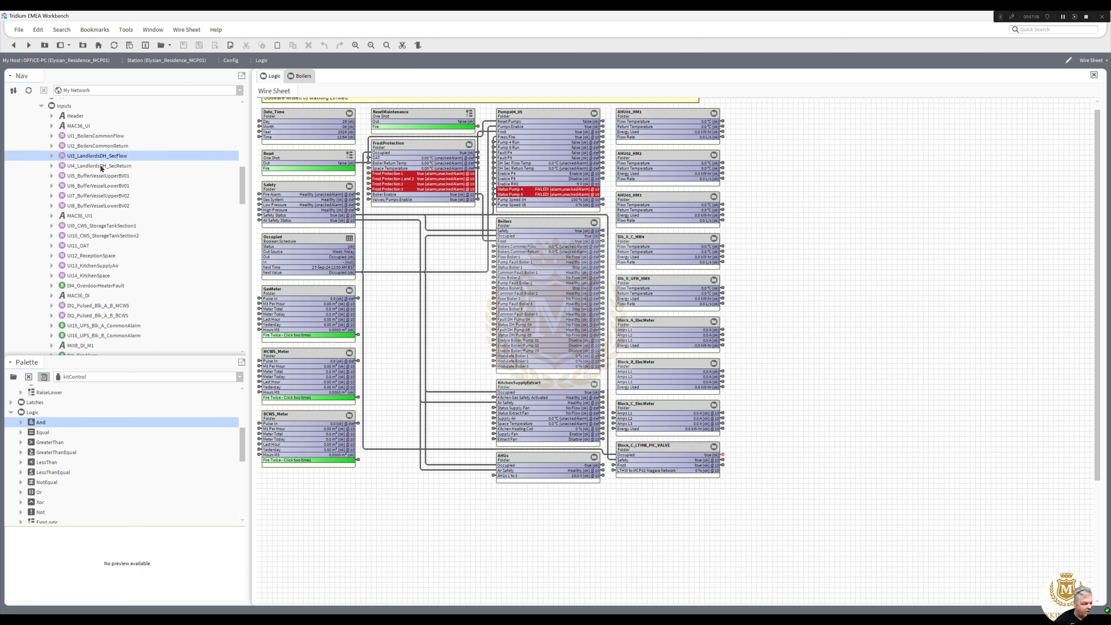
pyautogui.click(102, 167)
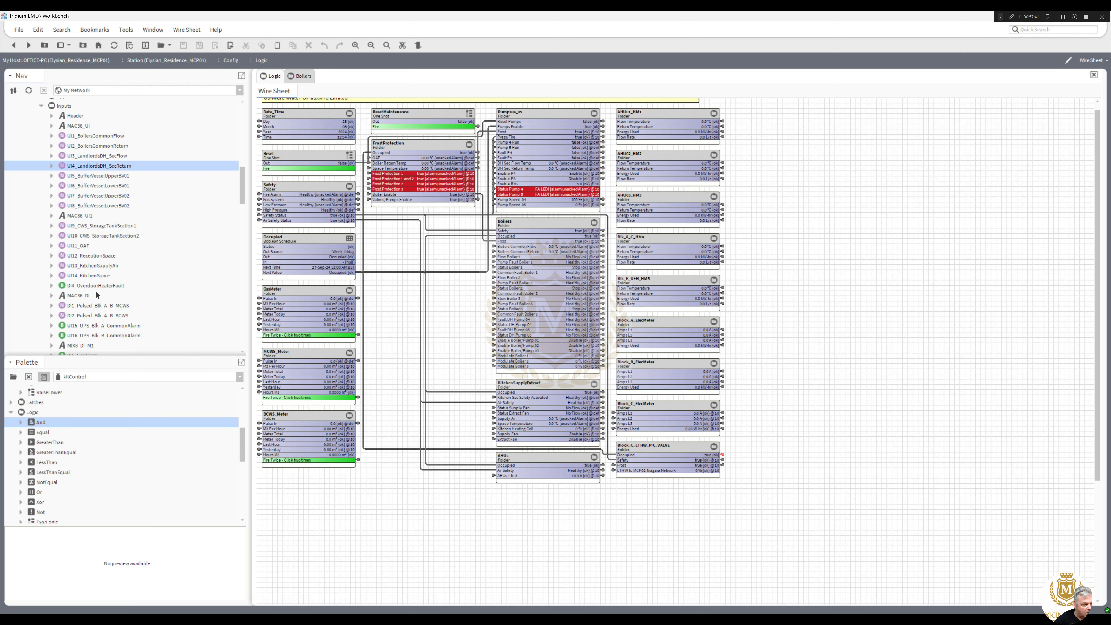
pyautogui.keyDown('ctrl'); pyautogui.click(102, 156); pyautogui.keyUp('ctrl')
pyautogui.rightClick(104, 158)
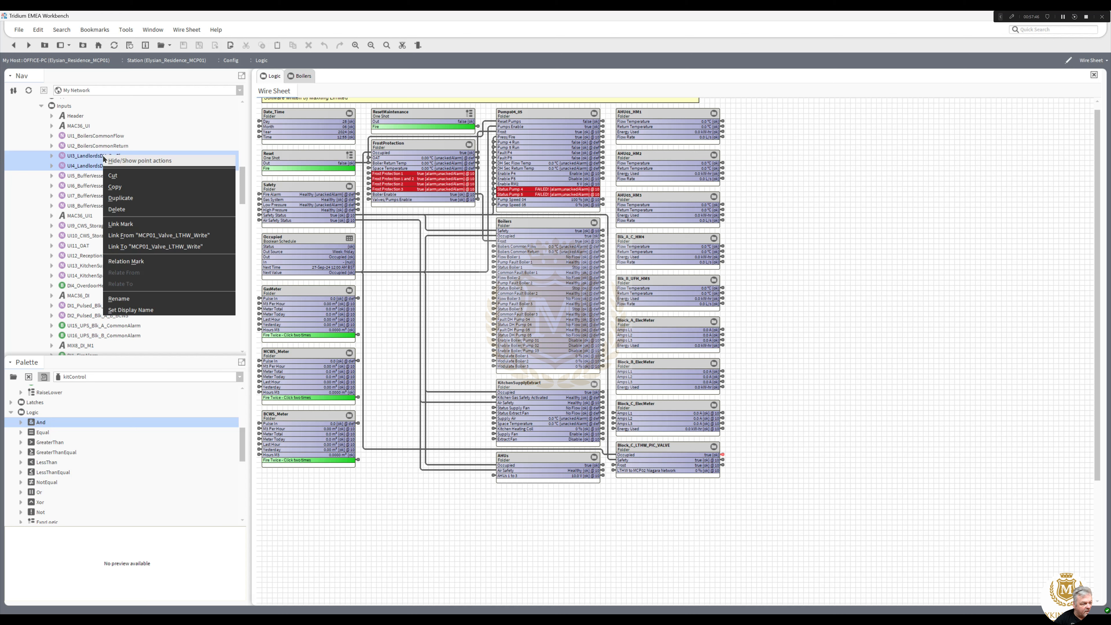
pyautogui.click(125, 192)
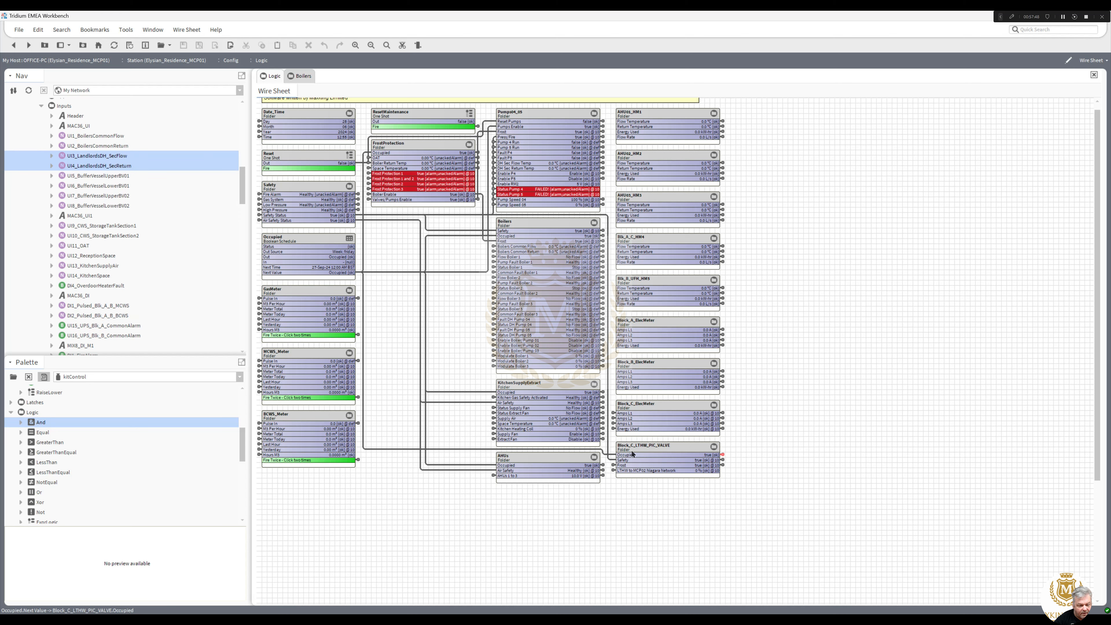
# Paste the two copied points into Block_C_LTHW_PIC_VALVE's wire sheet, stacked between Safety and the MCP02_PIC_Valve_LTHW_SP block.
pyautogui.doubleClick(646, 447)
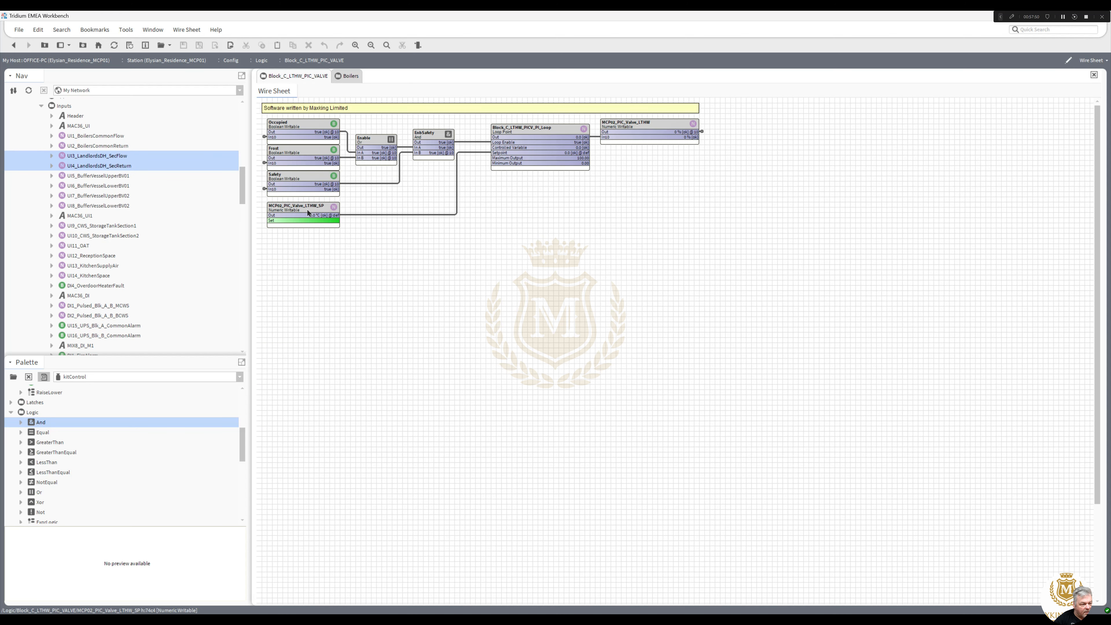
pyautogui.moveTo(306, 213); pyautogui.dragTo(312, 301)
pyautogui.rightClick(320, 261)
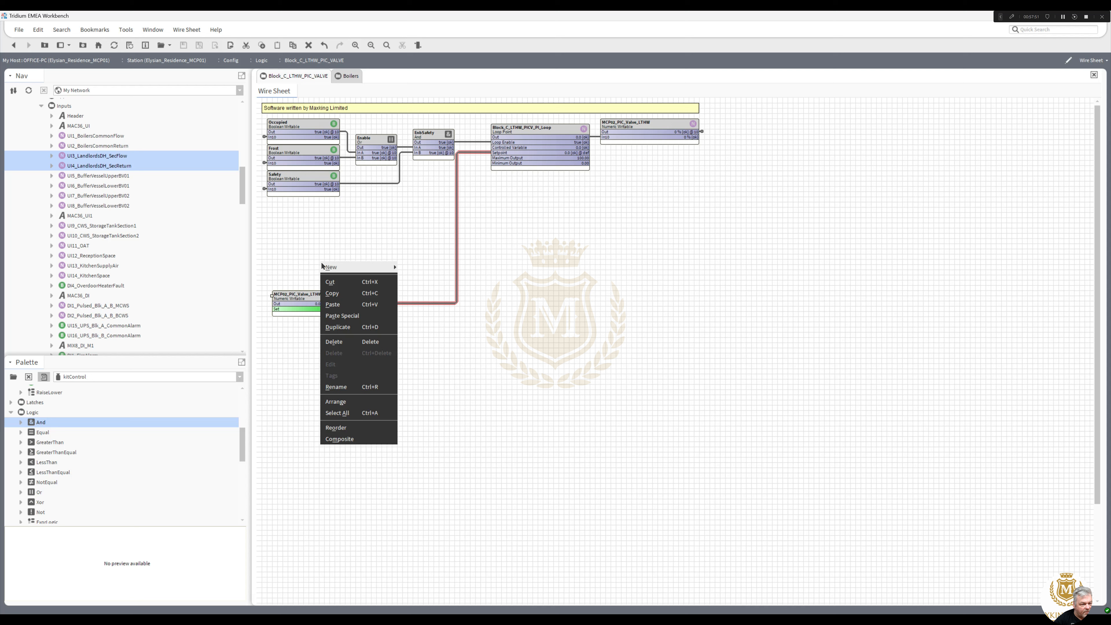
pyautogui.click(354, 308)
pyautogui.moveTo(354, 265); pyautogui.dragTo(302, 207)
pyautogui.moveTo(308, 297); pyautogui.dragTo(302, 266)
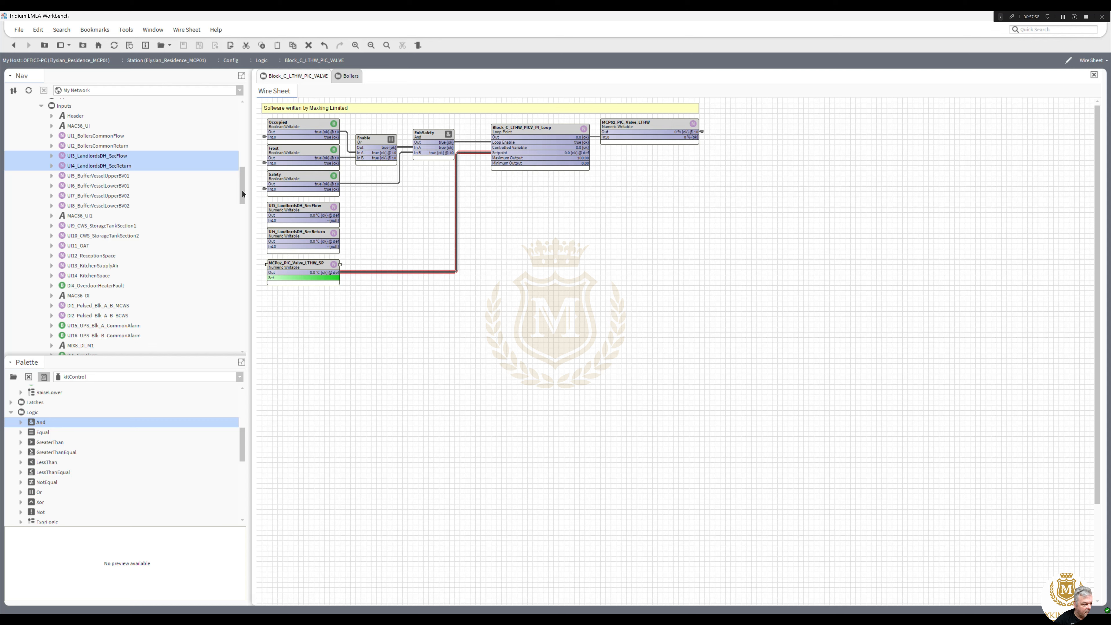
# Delete the NumericCov and OutOfRangeAlarmExt extensions from the UI4_LandlordsDH_SecReturn copy in Block_C_LTHW_PIC_VALVE.
pyautogui.moveTo(242, 190); pyautogui.dragTo(232, 324)
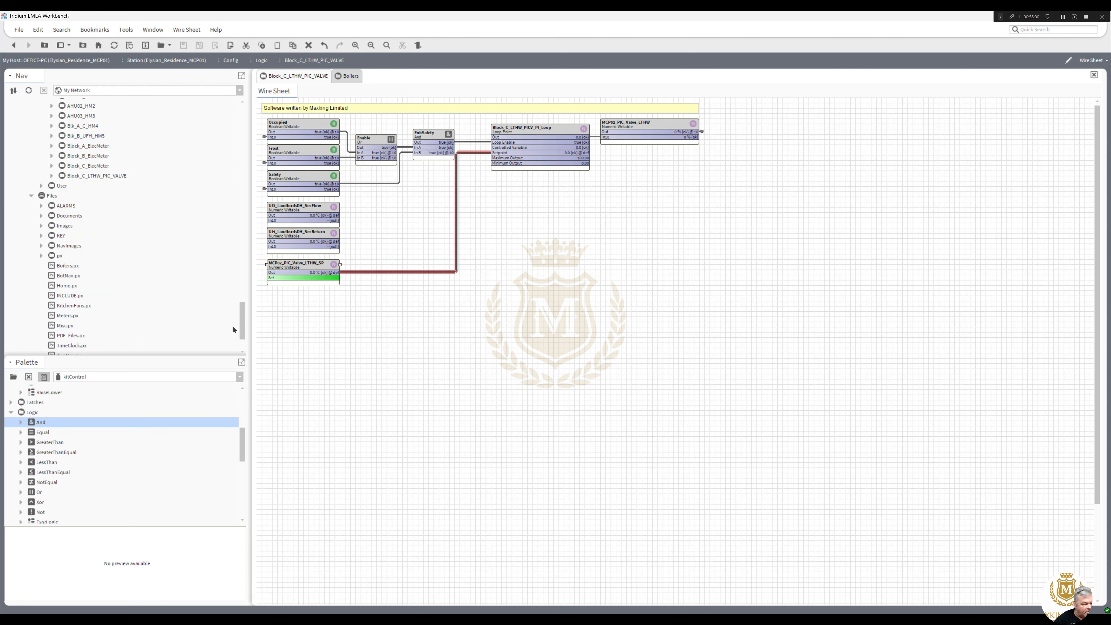
pyautogui.click(52, 176)
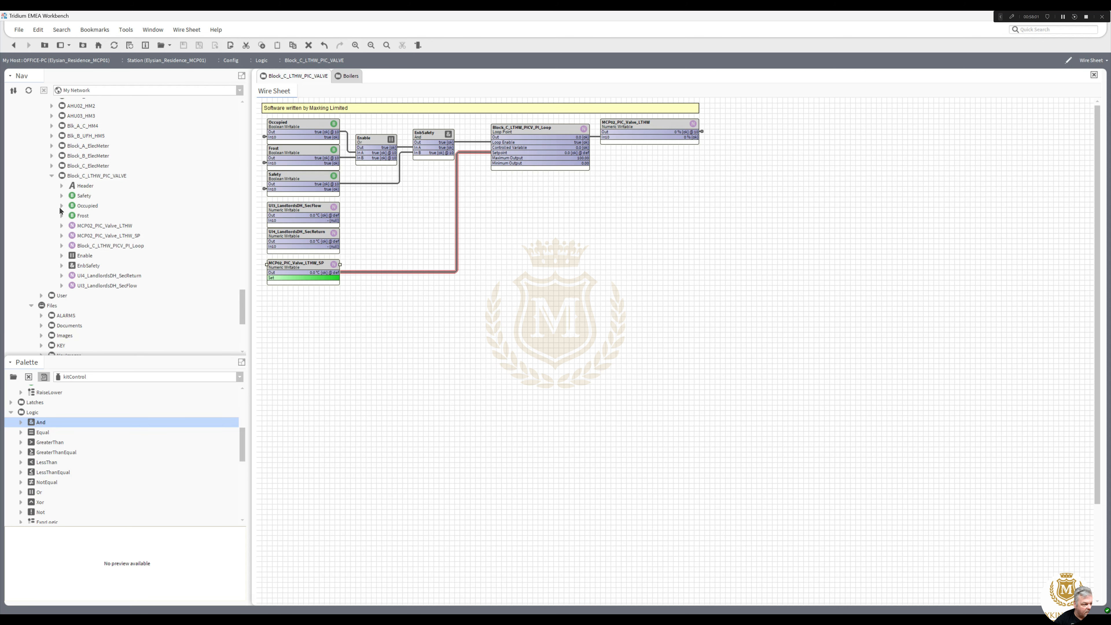
pyautogui.click(61, 276)
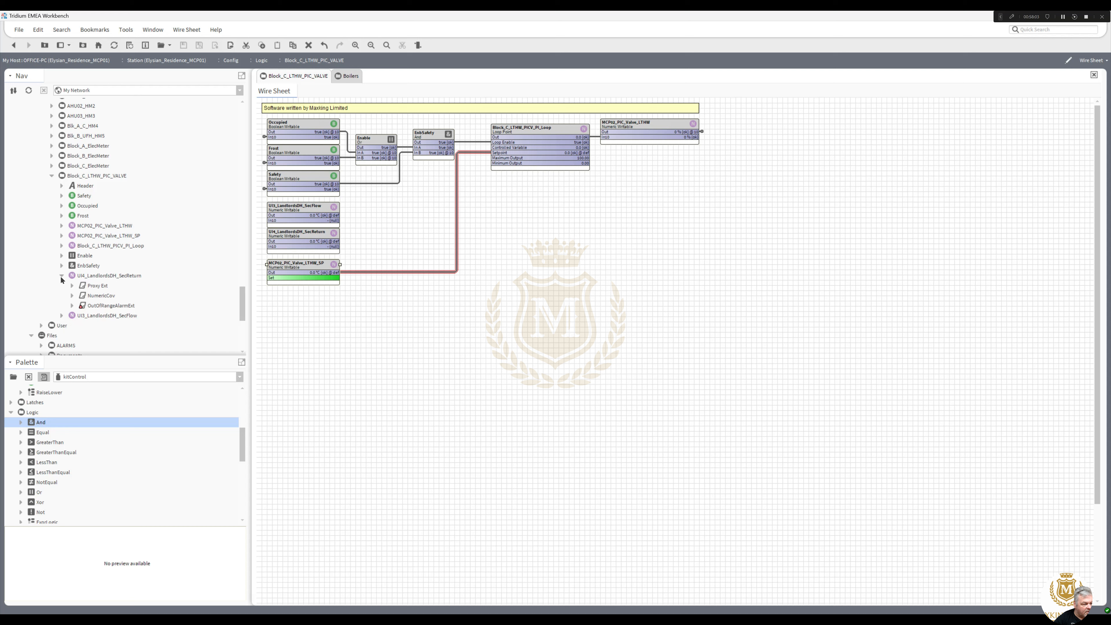
pyautogui.click(97, 296)
pyautogui.keyDown('shift'); pyautogui.click(98, 305); pyautogui.keyUp('shift')
pyautogui.rightClick(98, 304)
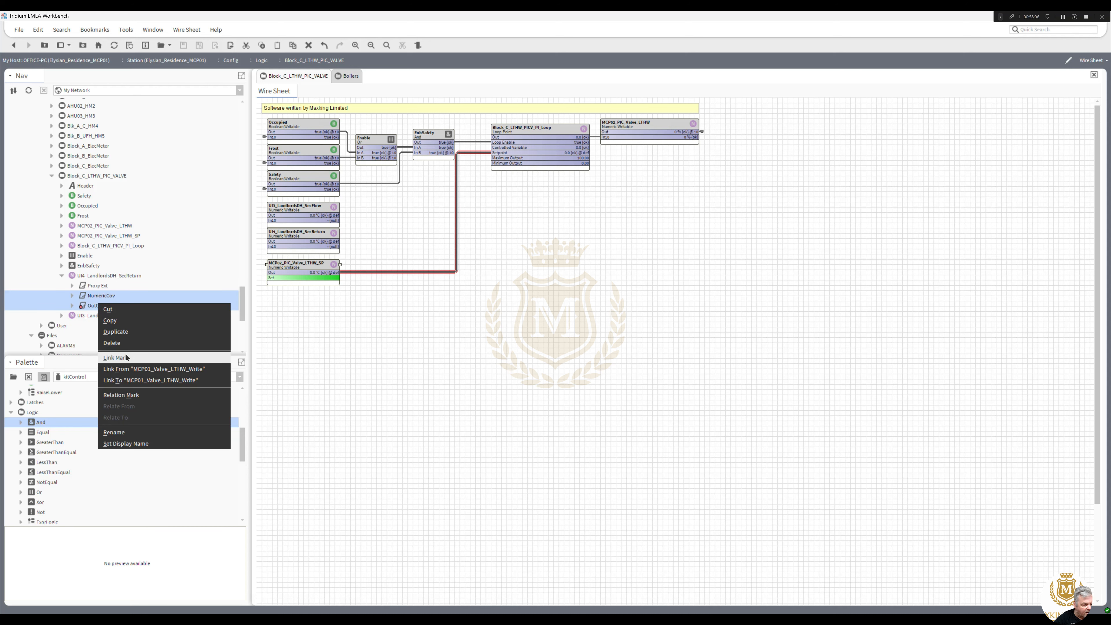
pyautogui.click(111, 343)
# Delete the NumericCov and OutOfRangeAlarmExt extensions from the UI3_LandlordsDH_SecFlow copy in Block_C_LTHW_PIC_VALVE.
pyautogui.click(62, 295)
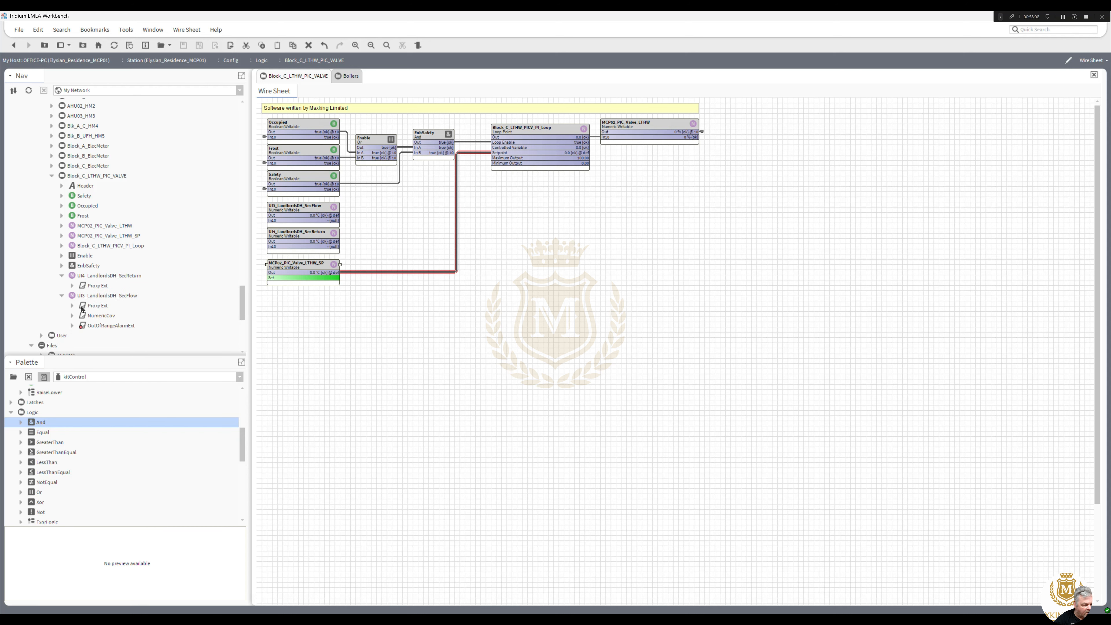
pyautogui.click(95, 316)
pyautogui.keyDown('shift'); pyautogui.click(98, 326); pyautogui.keyUp('shift')
pyautogui.rightClick(98, 326)
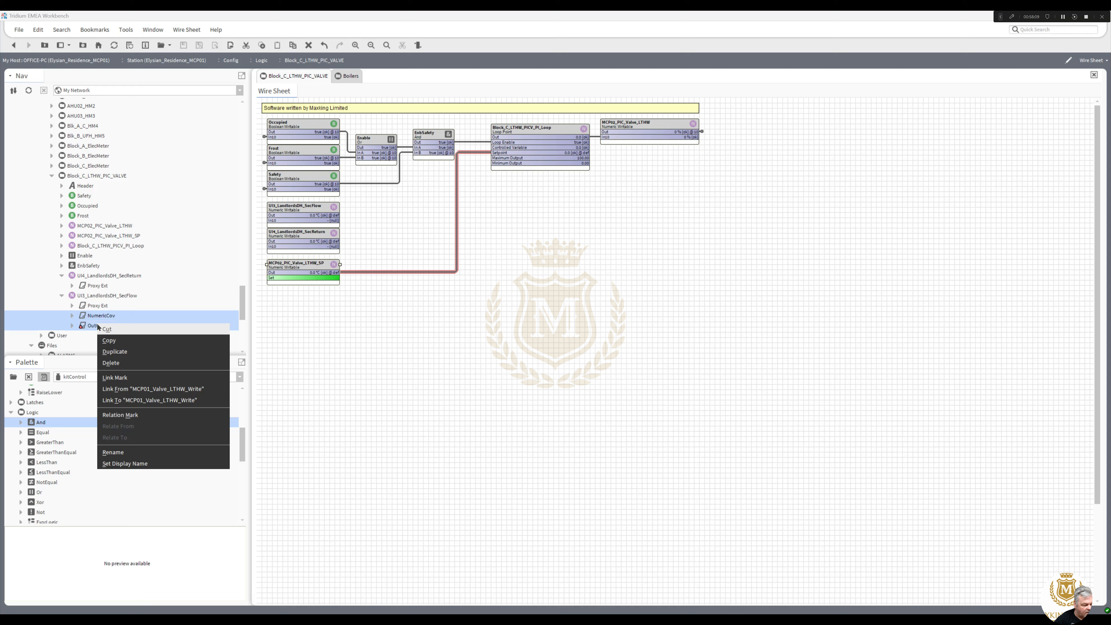
pyautogui.click(112, 366)
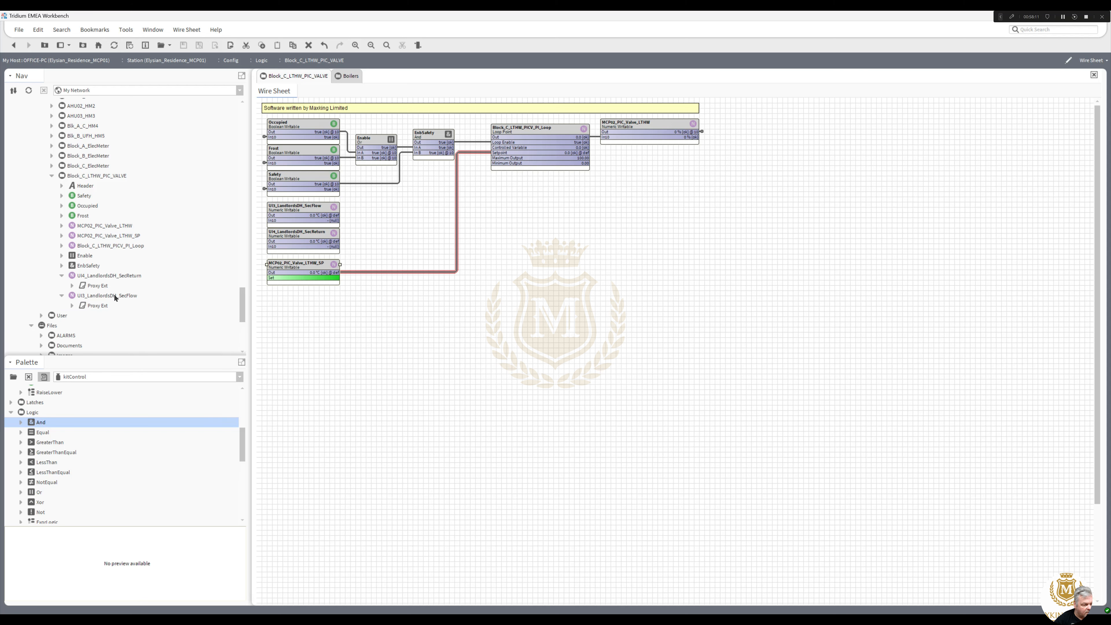
# Rename the UI3_LandlordsDH_SecFlow copy on the wire sheet to LandlordsDH_SecFlow.
pyautogui.rightClick(291, 207)
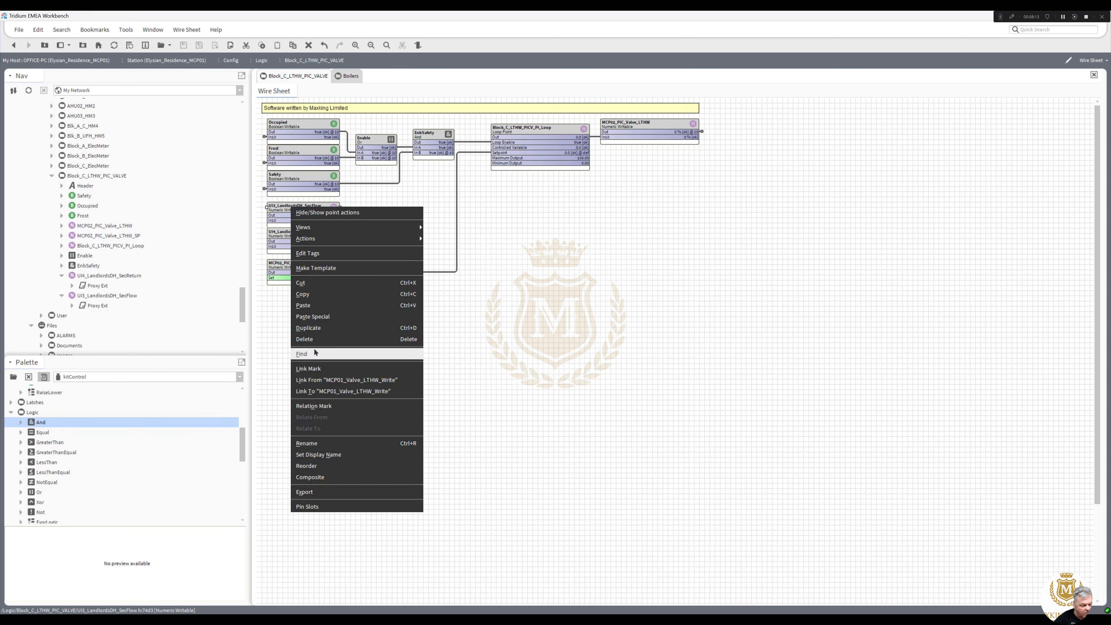
pyautogui.click(308, 443)
pyautogui.moveTo(516, 309); pyautogui.dragTo(500, 317)
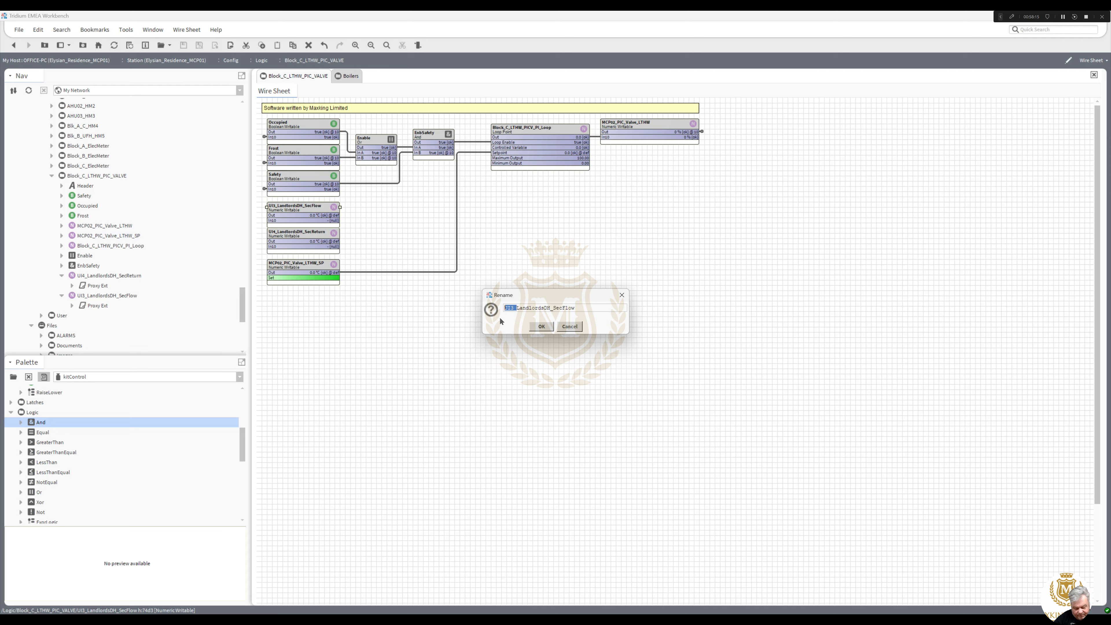
pyautogui.press('BackSpace')
pyautogui.click(551, 327)
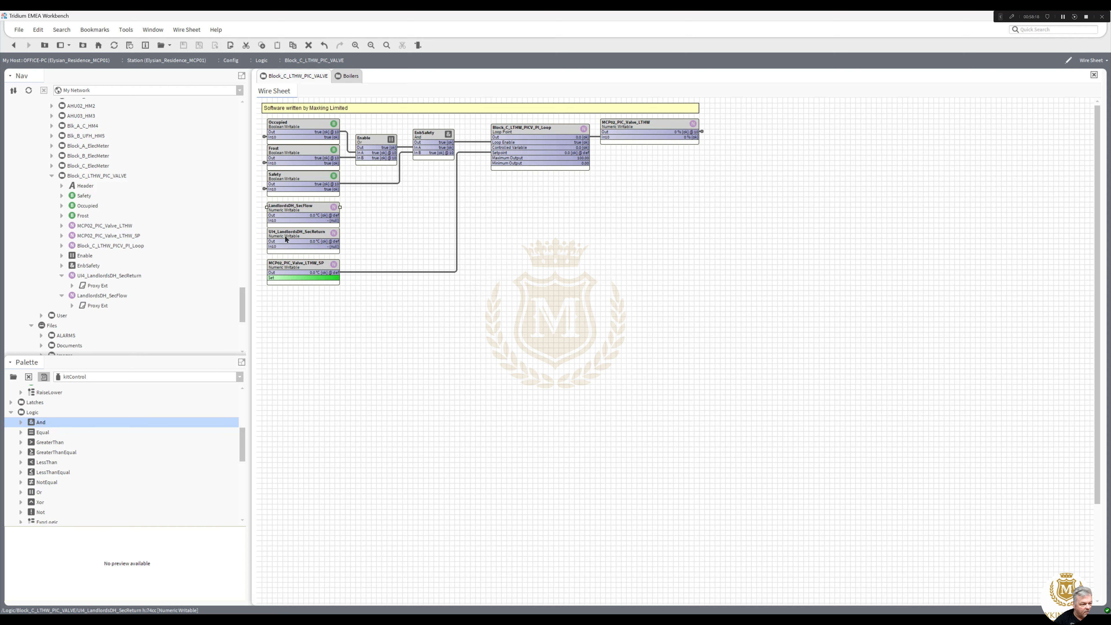
# Rename the UI4 copy to LandlordsDH_SecReturn and link its Out to the PI loop's Controlled Variable.
pyautogui.rightClick(286, 233)
pyautogui.click(308, 472)
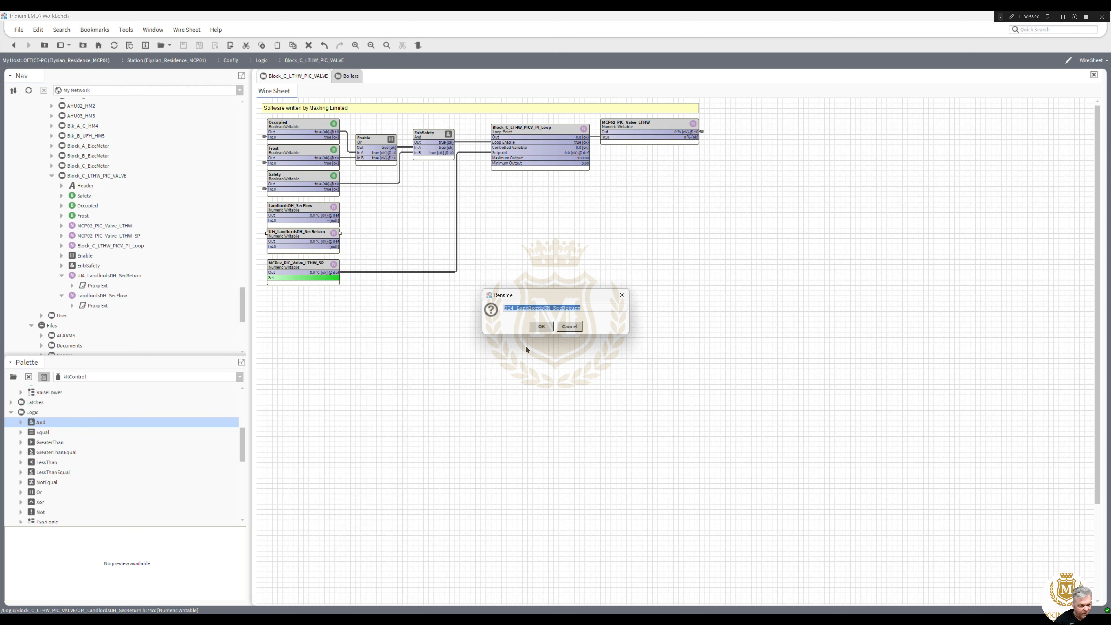
pyautogui.moveTo(518, 309); pyautogui.dragTo(476, 313)
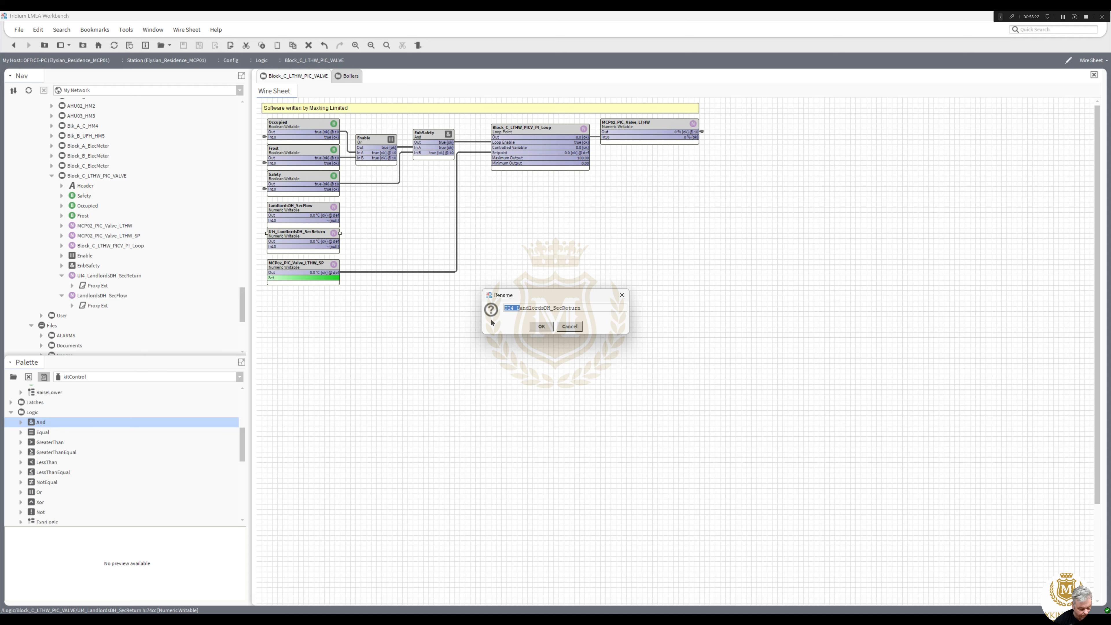
pyautogui.press('BackSpace')
pyautogui.click(542, 326)
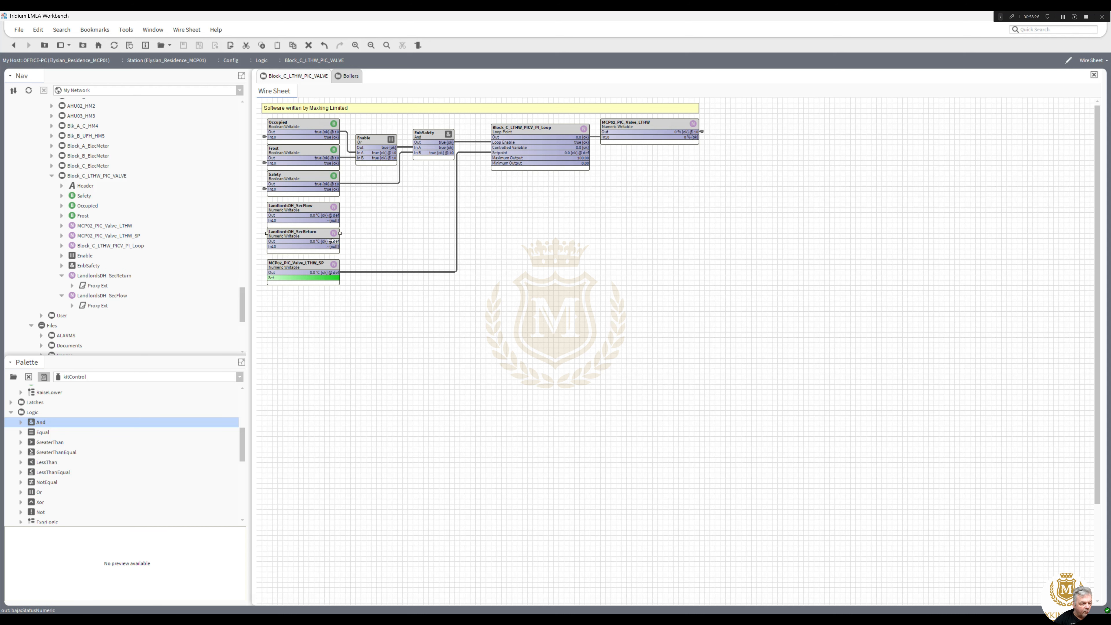
pyautogui.moveTo(332, 240); pyautogui.dragTo(501, 147)
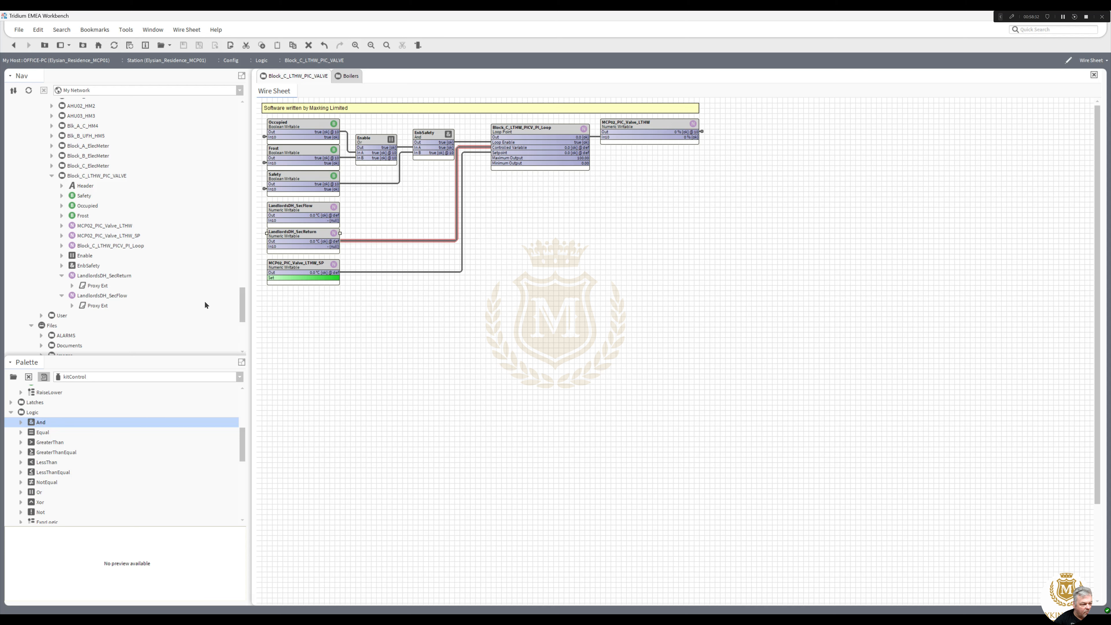
# Expose LandlordsDH_SecReturn's In10 as an input slot in Block_C_LTHW_PIC_VALVE's composite.
pyautogui.rightClick(93, 177)
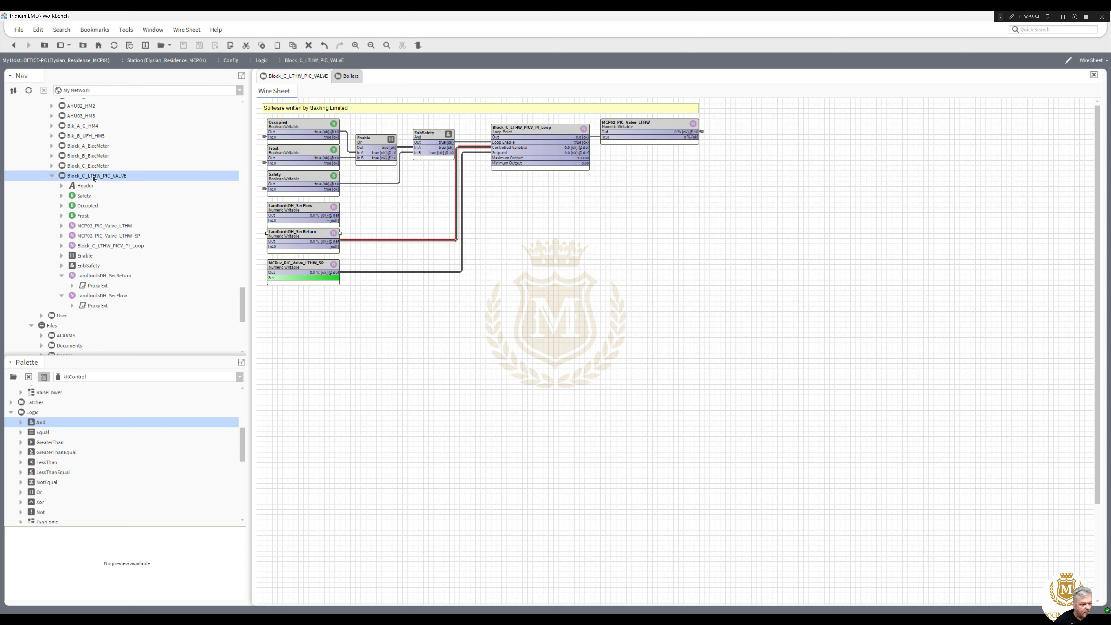
pyautogui.click(131, 442)
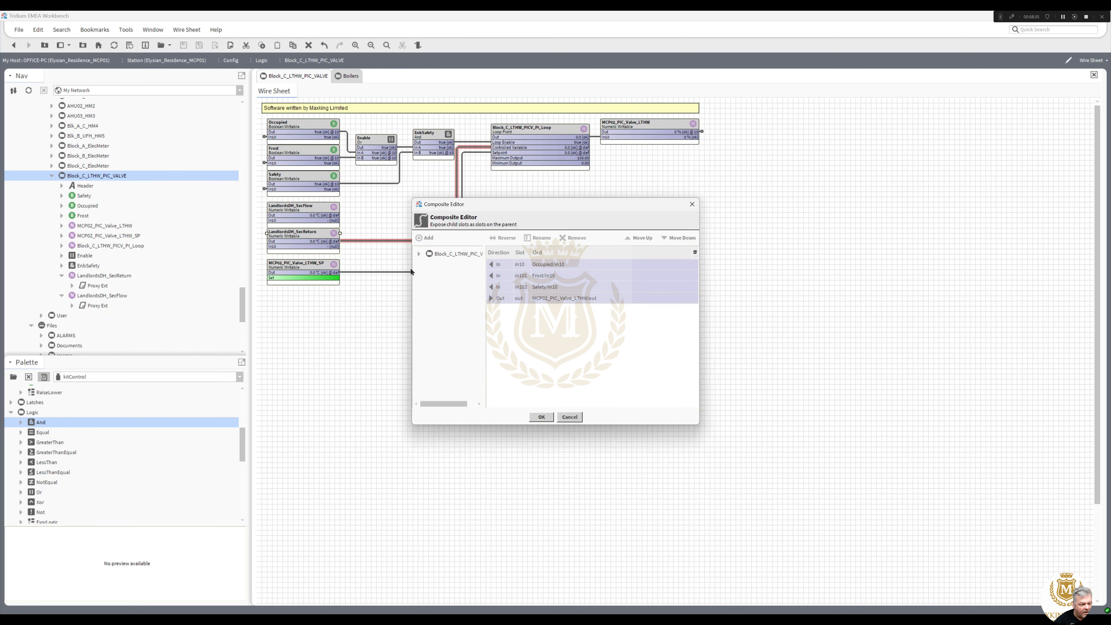
pyautogui.click(419, 254)
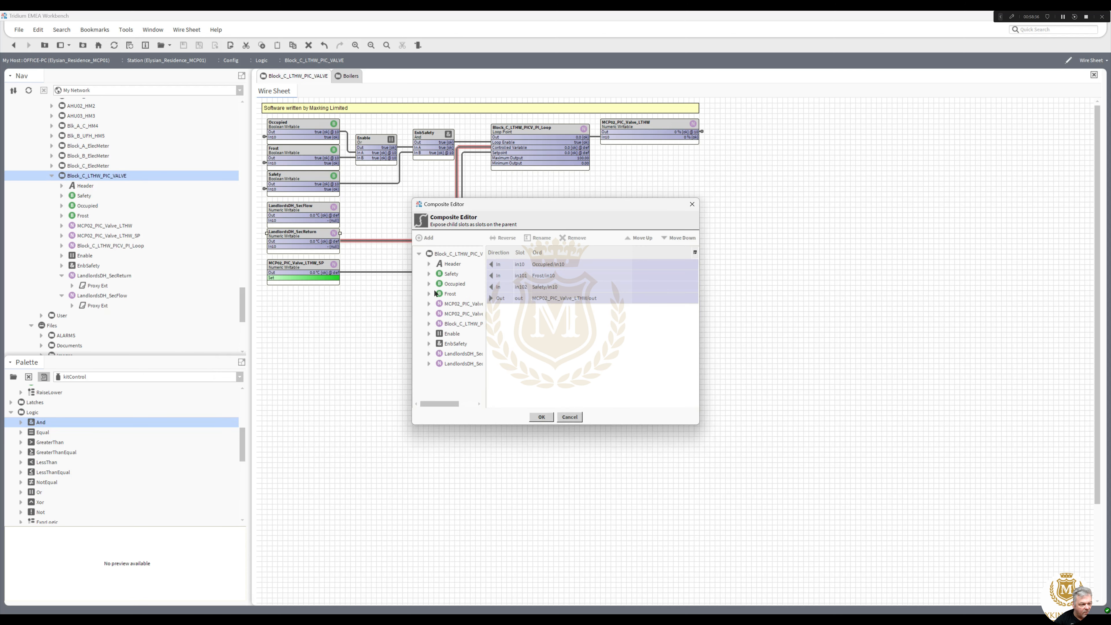
pyautogui.click(429, 354)
pyautogui.moveTo(479, 302); pyautogui.dragTo(482, 396)
pyautogui.doubleClick(457, 354)
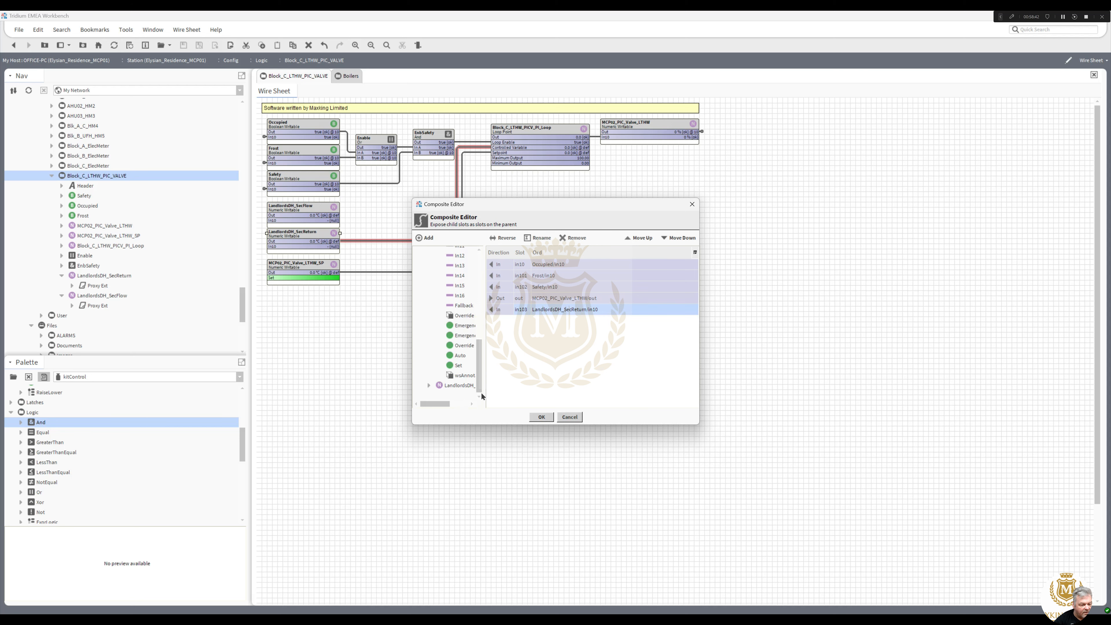
# Add LandlordsDH_SecFlow's In10 to the composite, move both new slots up above the valve output, and apply the changes.
pyautogui.click(429, 385)
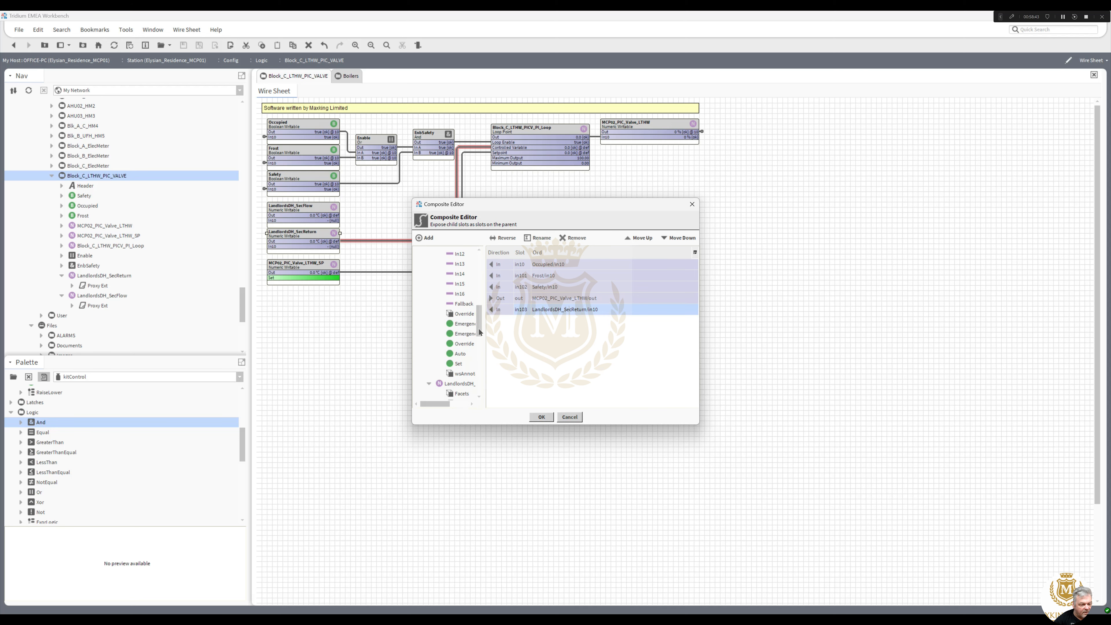
pyautogui.moveTo(480, 335); pyautogui.dragTo(479, 356)
pyautogui.doubleClick(459, 393)
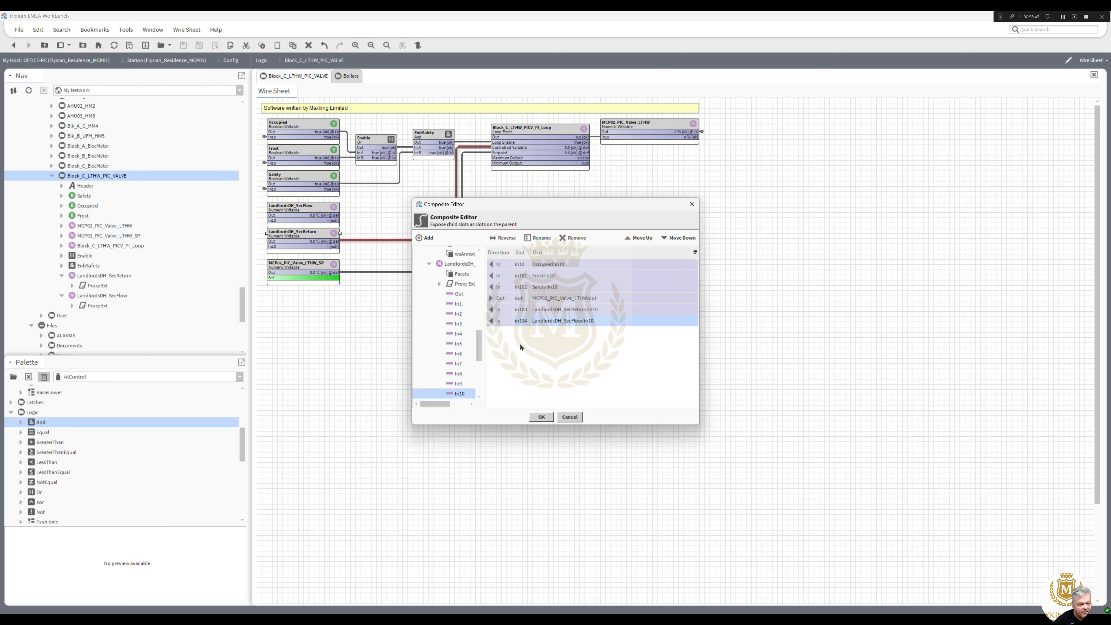
pyautogui.keyDown('shift'); pyautogui.click(544, 311); pyautogui.keyUp('shift')
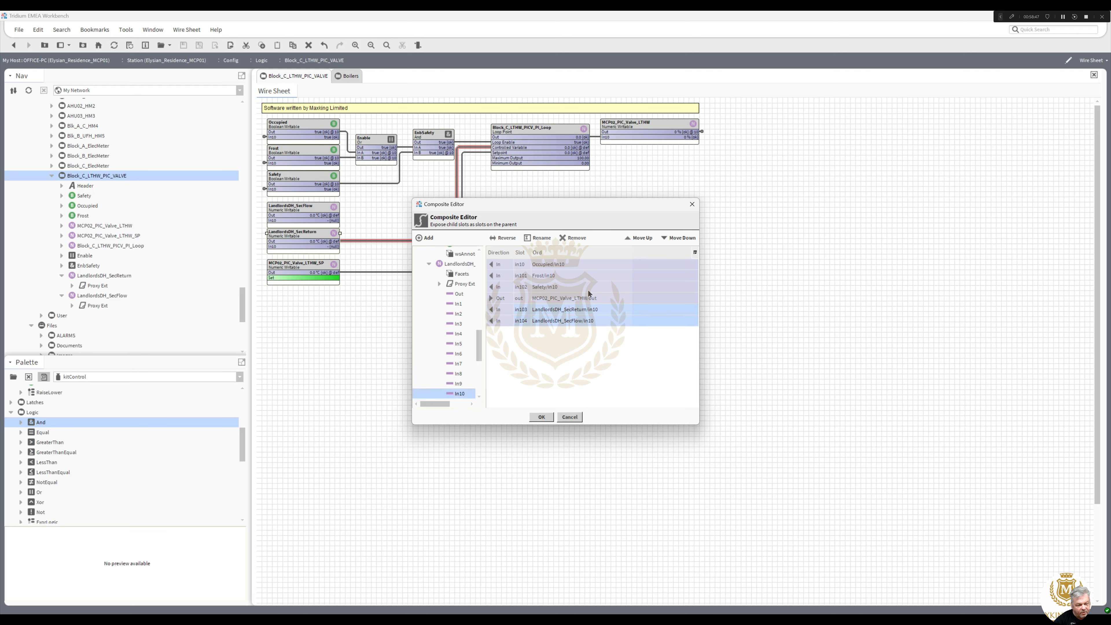
pyautogui.click(648, 239)
pyautogui.click(541, 417)
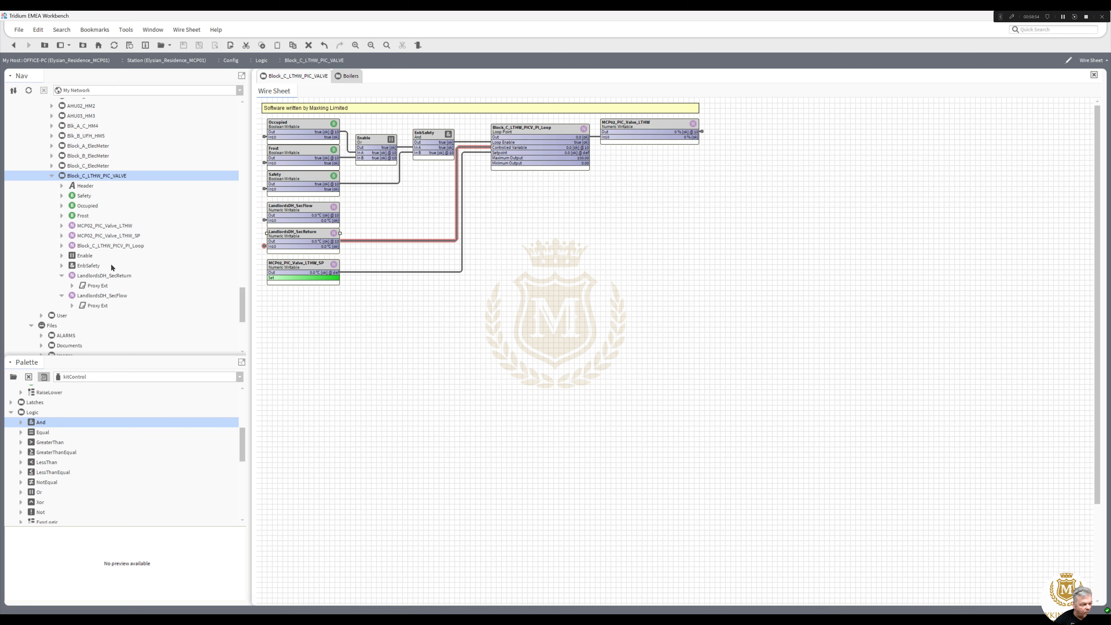
# On Block_C_LTHW_PIC_VALVE's slot sheet, set the display name of in103 to DH Secondary Flow and copy the name.
pyautogui.rightClick(86, 179)
pyautogui.moveTo(100, 181)
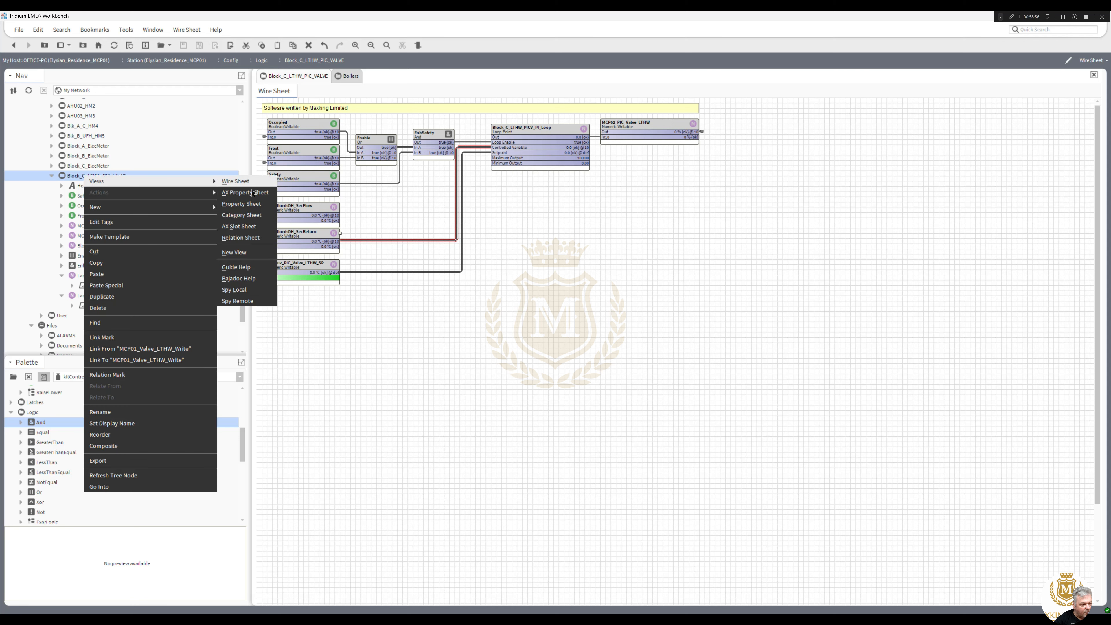
pyautogui.click(250, 226)
pyautogui.rightClick(396, 147)
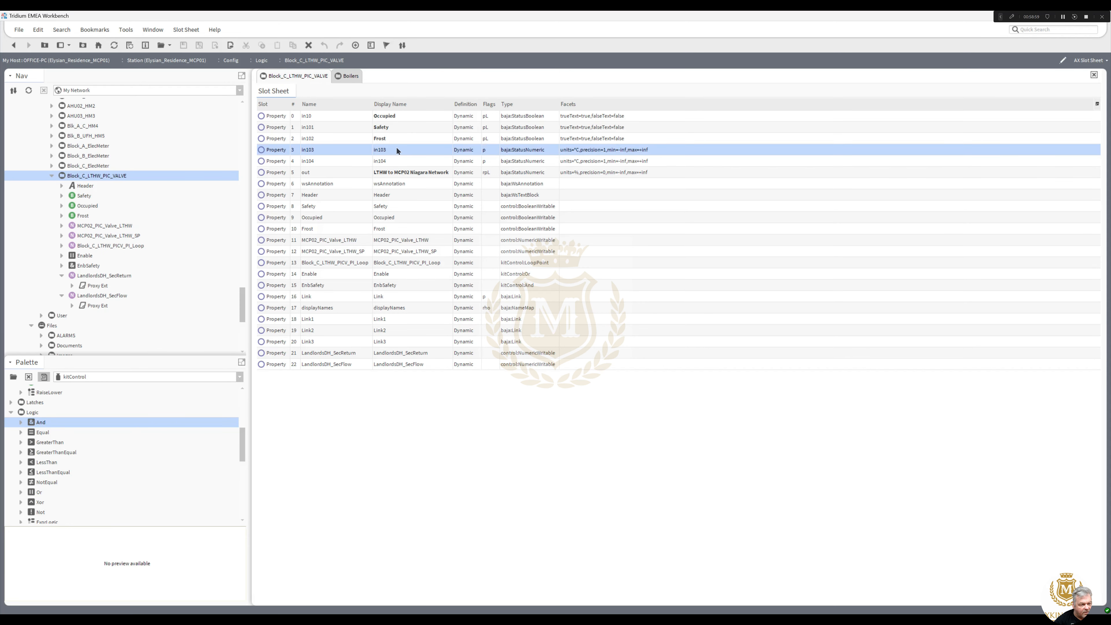
pyautogui.click(457, 181)
pyautogui.write('DB ')
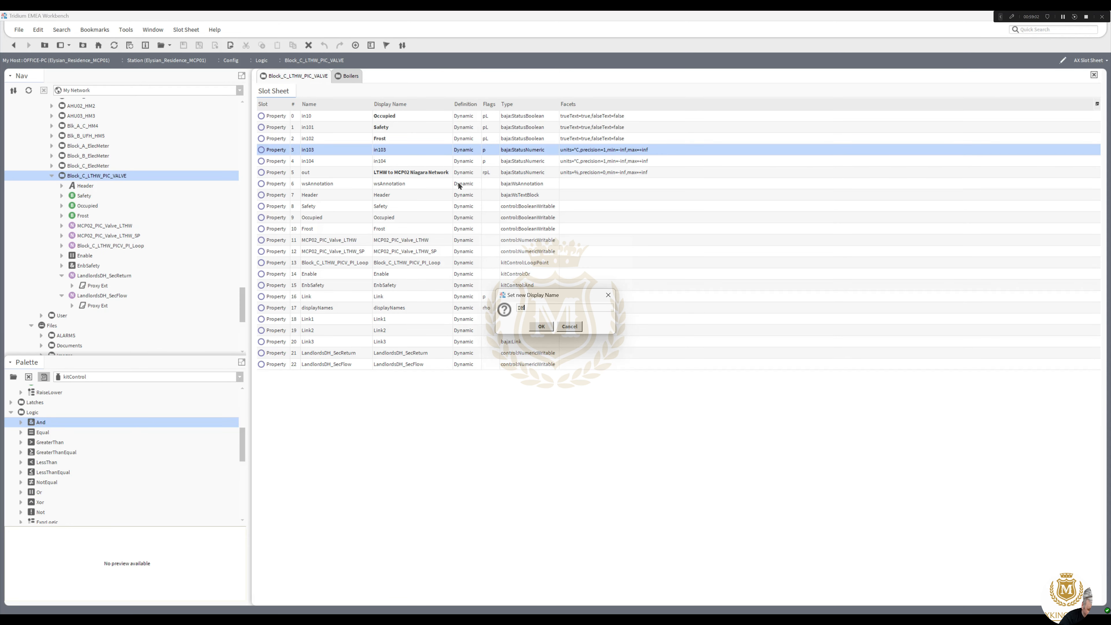
pyautogui.write('Secondary F')
pyautogui.click(542, 311)
pyautogui.press('BackSpace')
pyautogui.click(563, 309)
pyautogui.write('n')
pyautogui.hotkey('ctrl', 'a')
pyautogui.hotkey('ctrl', 'c')
pyautogui.click(542, 328)
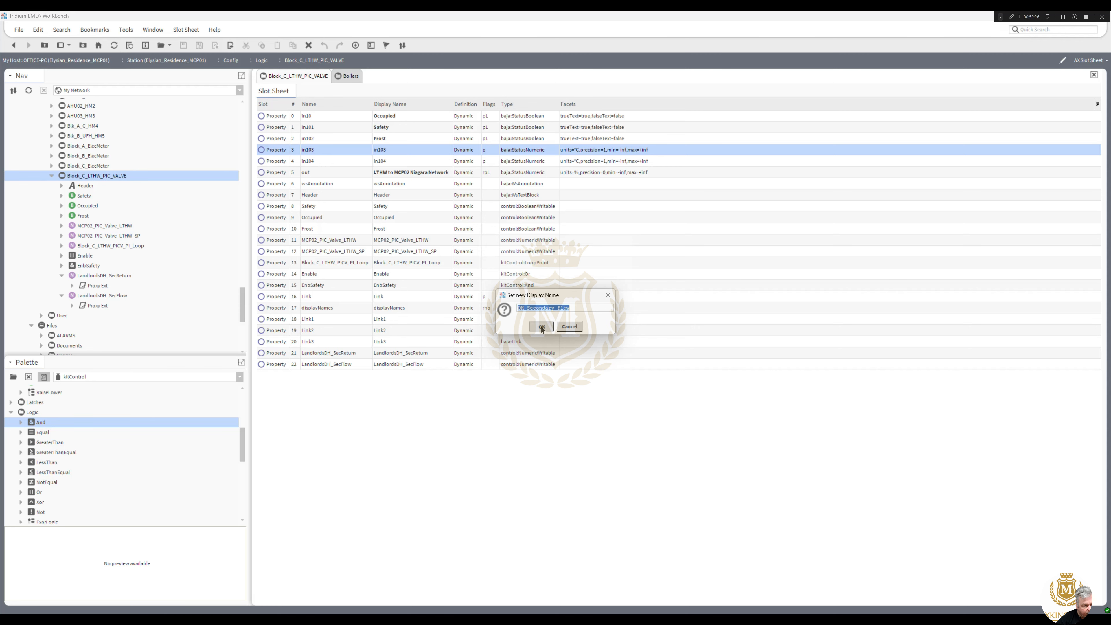
# Set the display name of slot in104 to DH Secondary Return, reusing the copied flow name.
pyautogui.doubleClick(398, 161)
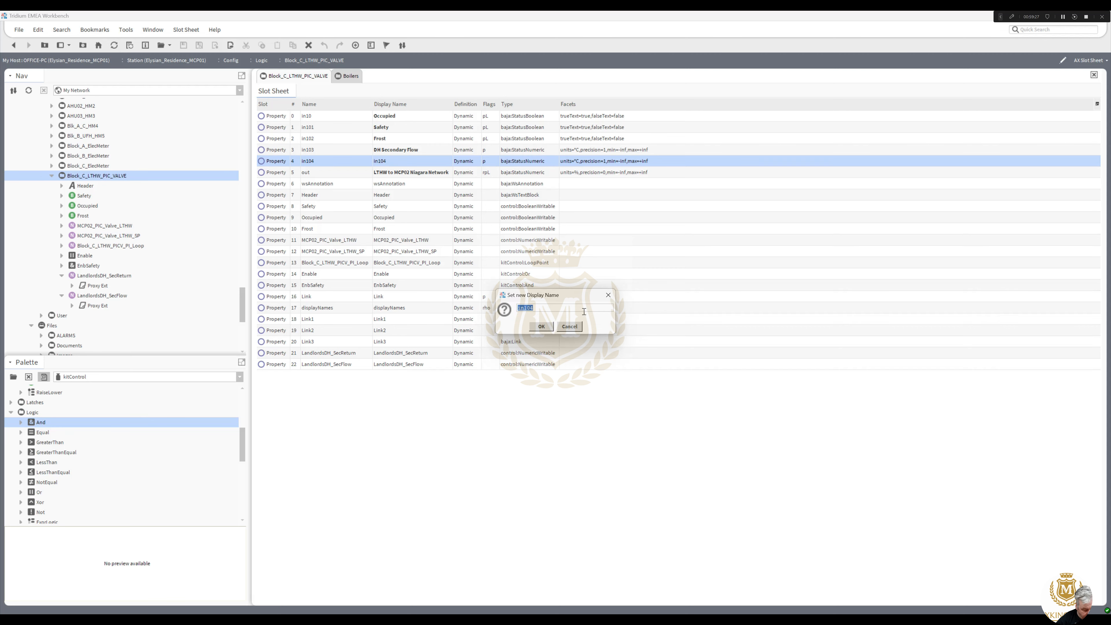
pyautogui.hotkey('ctrl', 'v')
pyautogui.hotkey('ctrl', 'Left')
pyautogui.hotkey('shift', 'End')
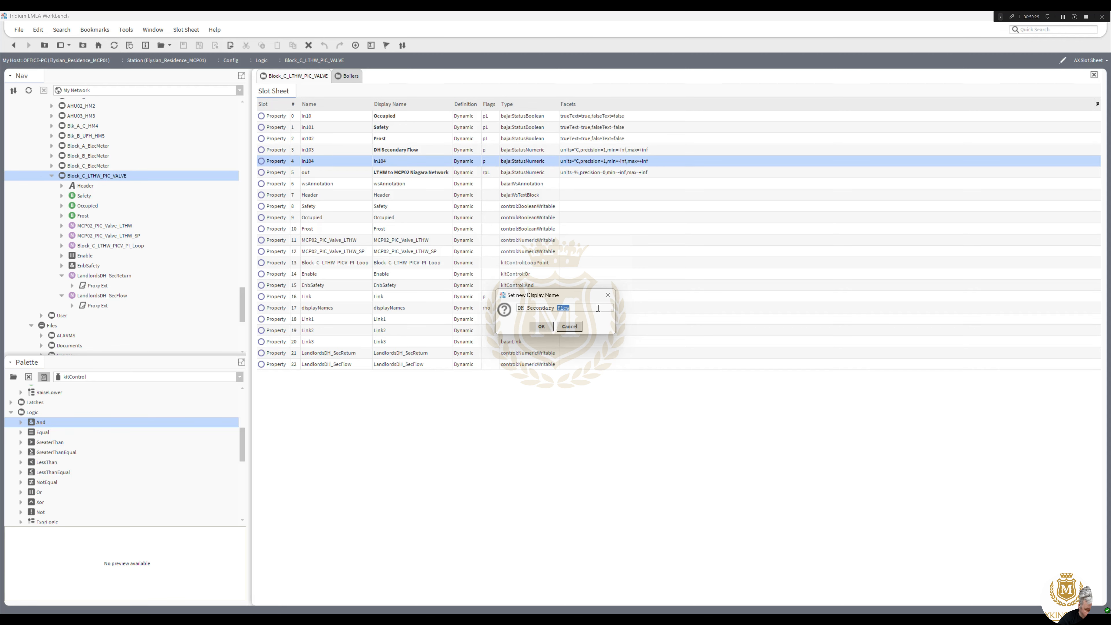
pyautogui.write('Return')
pyautogui.click(541, 326)
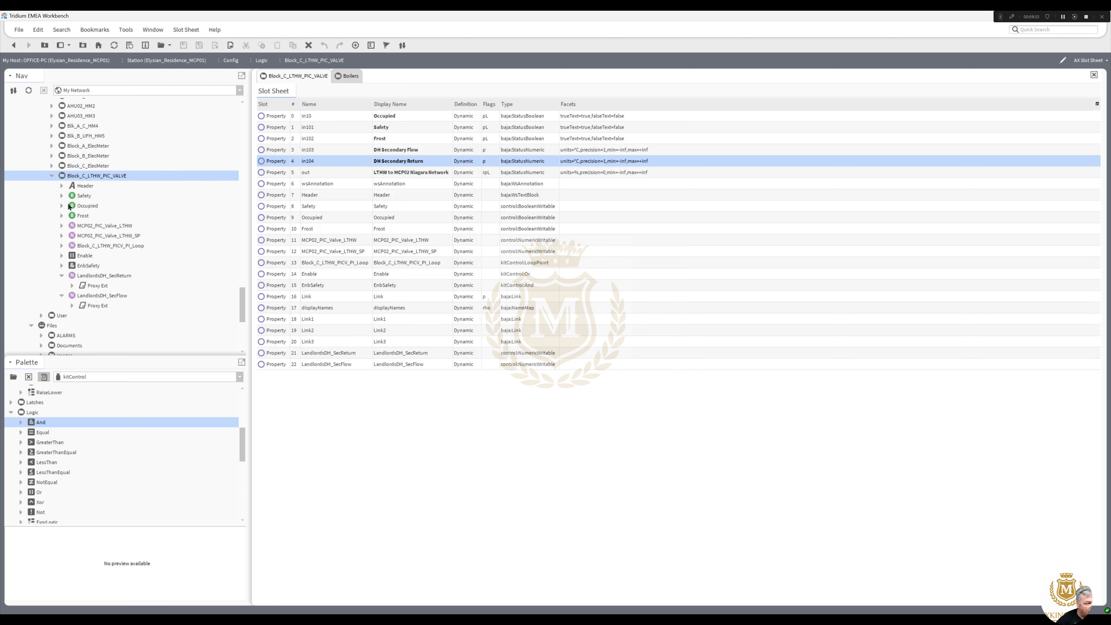
# Link-mark Block_C_LTHW_PIC_VALVE and link the Out of input UI3_LandlordsDH_SecFlow to its DH Secondary Flow slot.
pyautogui.rightClick(87, 180)
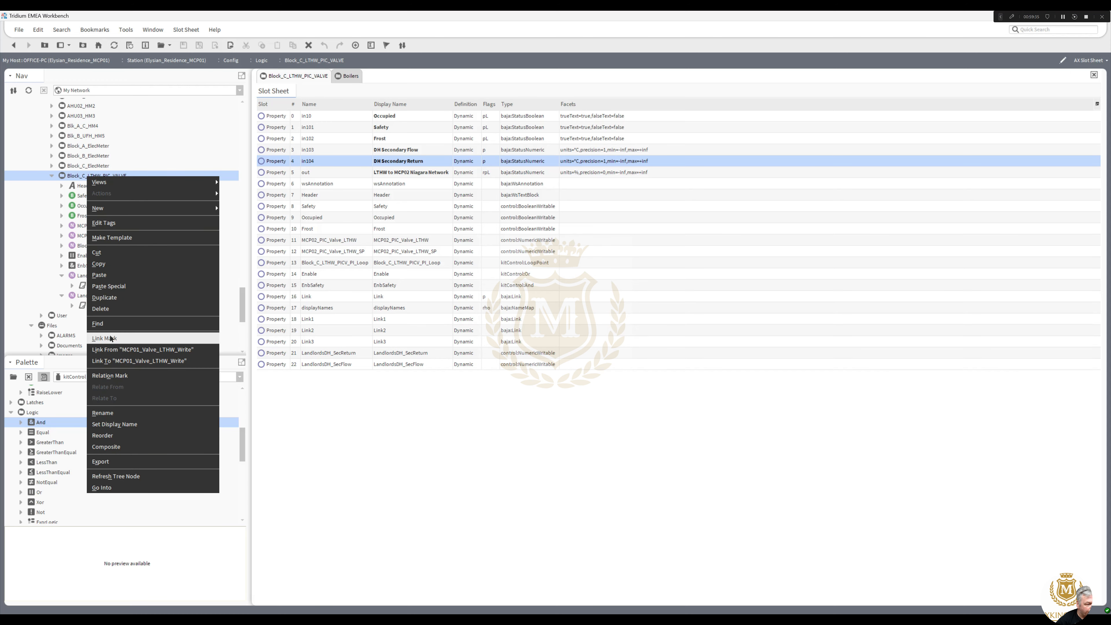
pyautogui.click(293, 308)
pyautogui.moveTo(243, 304); pyautogui.dragTo(248, 193)
pyautogui.scroll(4, 113, 195)
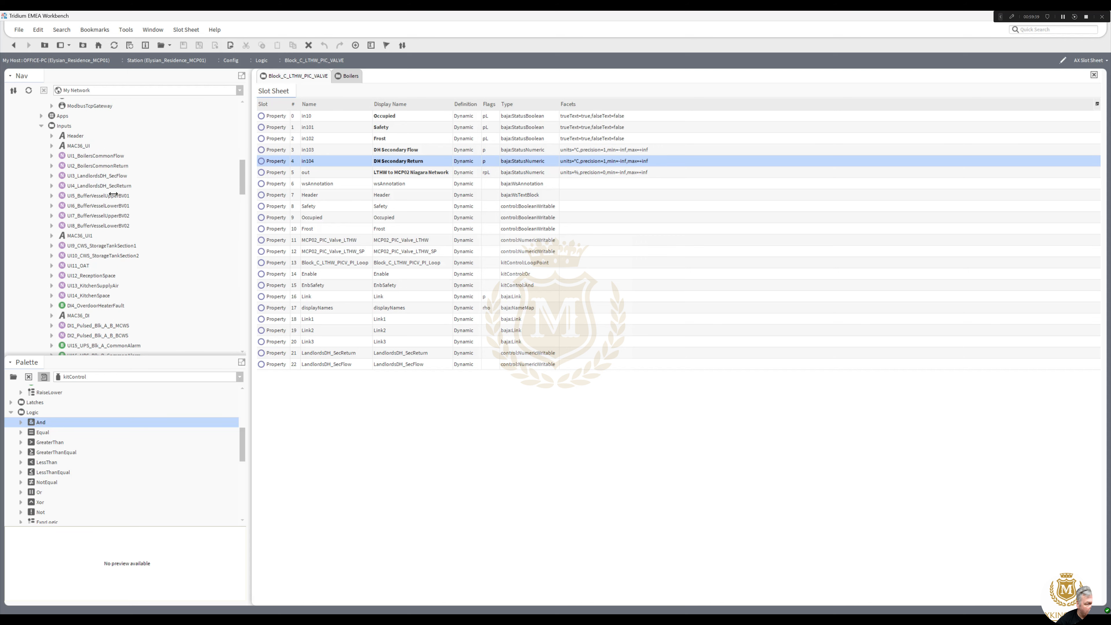
pyautogui.rightClick(100, 177)
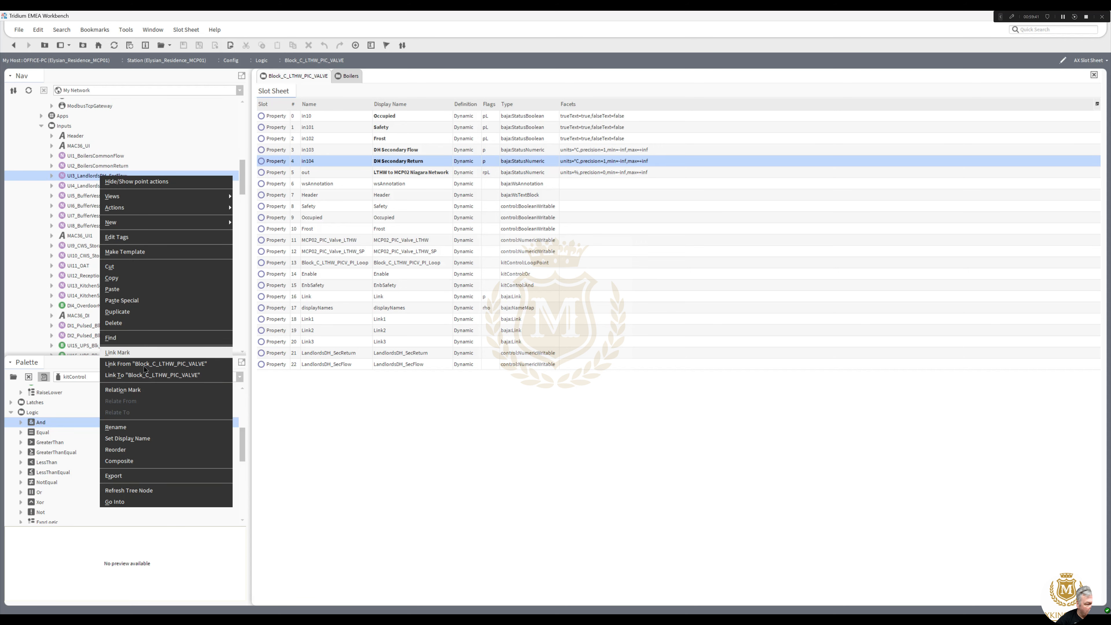
pyautogui.click(147, 375)
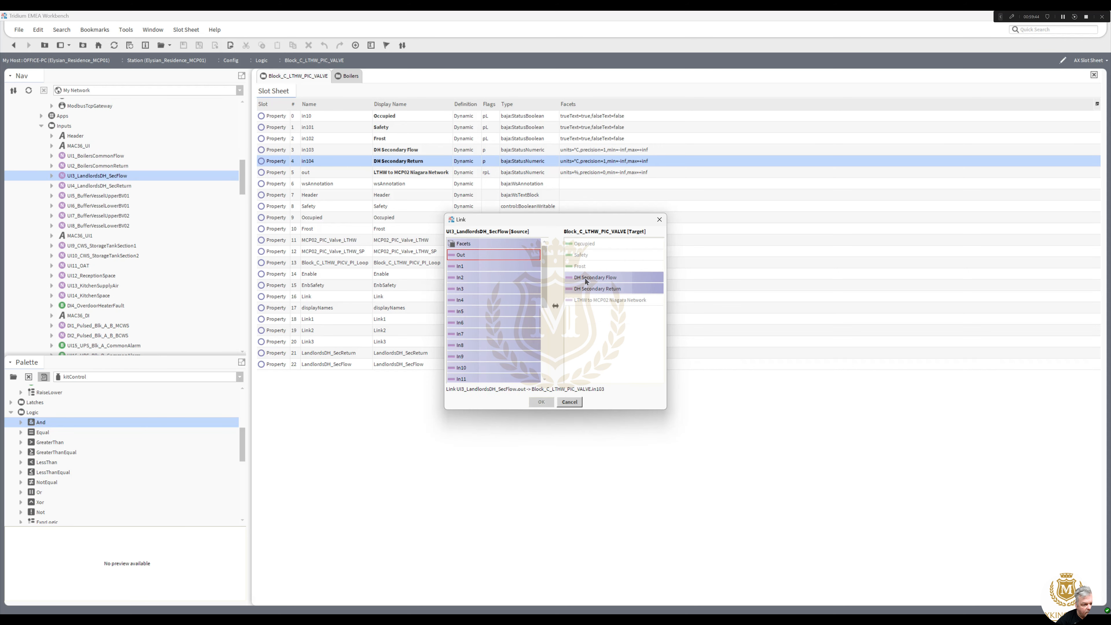
pyautogui.click(542, 402)
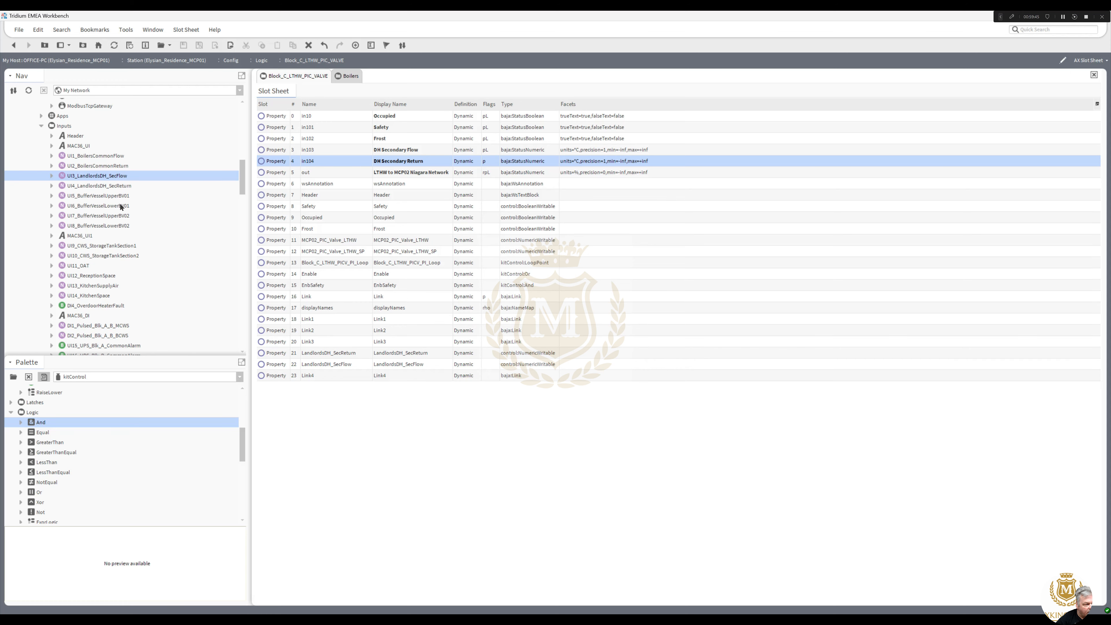
# Link the Out of UI4_LandlordsDH_SecReturn to Block_C_LTHW_PIC_VALVE's DH Secondary Return slot.
pyautogui.rightClick(118, 185)
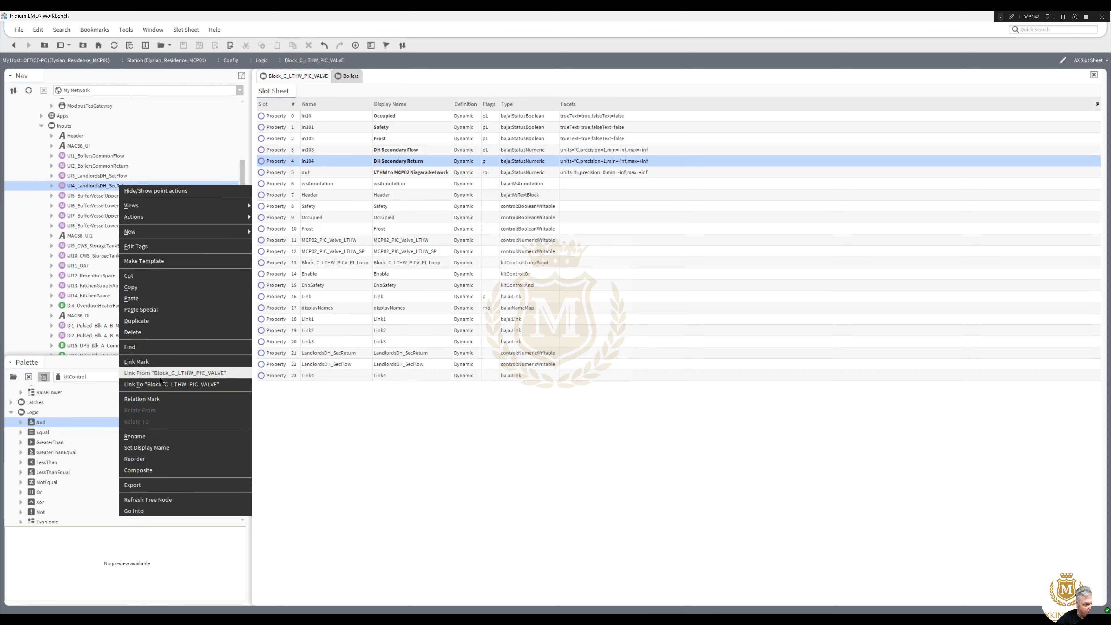
pyautogui.click(149, 384)
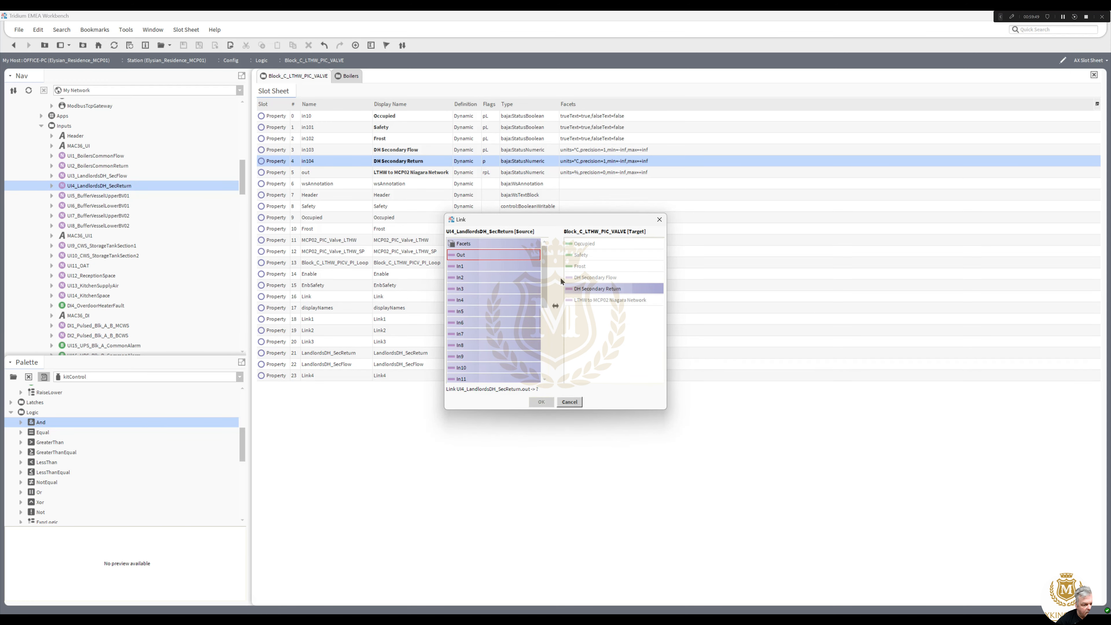
pyautogui.click(577, 289)
pyautogui.click(541, 402)
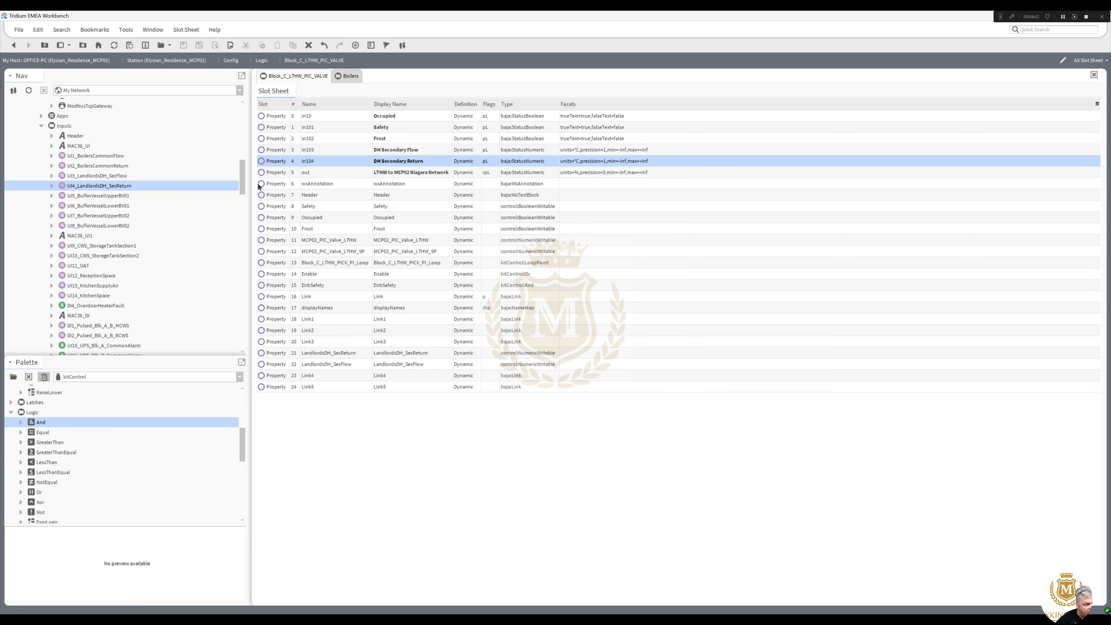
# Trace the secondary flow and return links from the valve's wire sheet through the Logic folder to the Inputs wire sheet and back.
pyautogui.moveTo(242, 177); pyautogui.dragTo(242, 299)
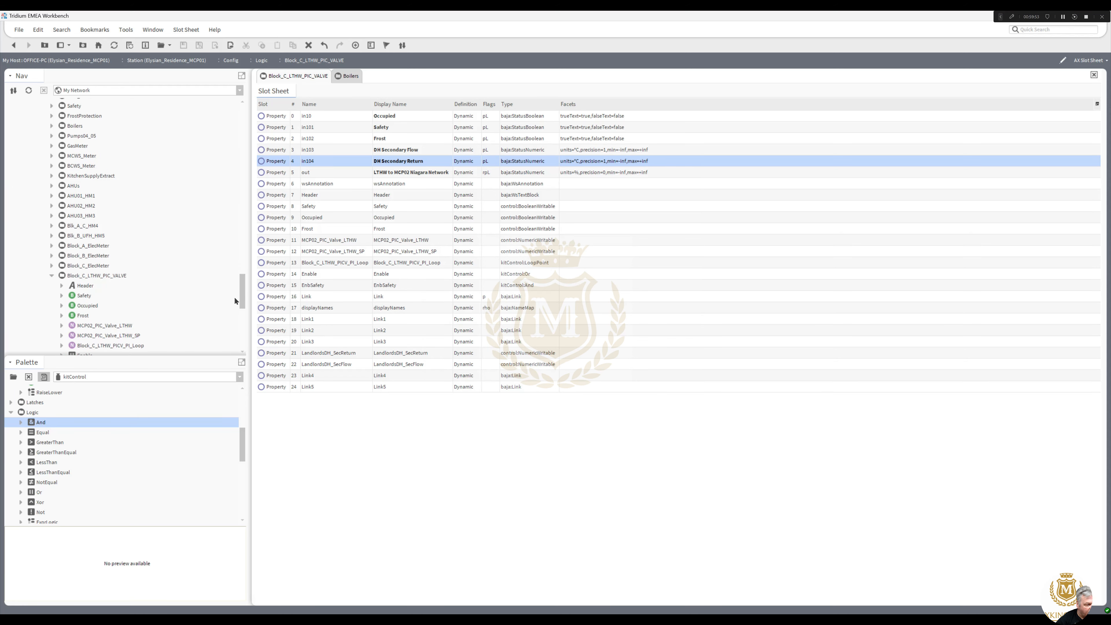
pyautogui.click(87, 257)
pyautogui.doubleClick(88, 257)
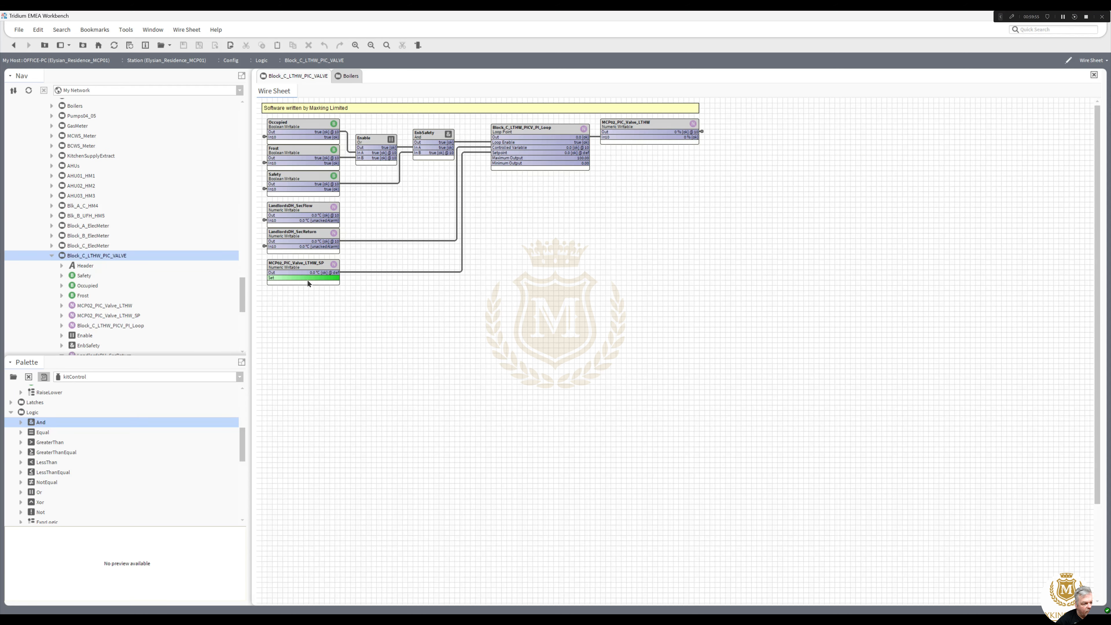
pyautogui.click(481, 153)
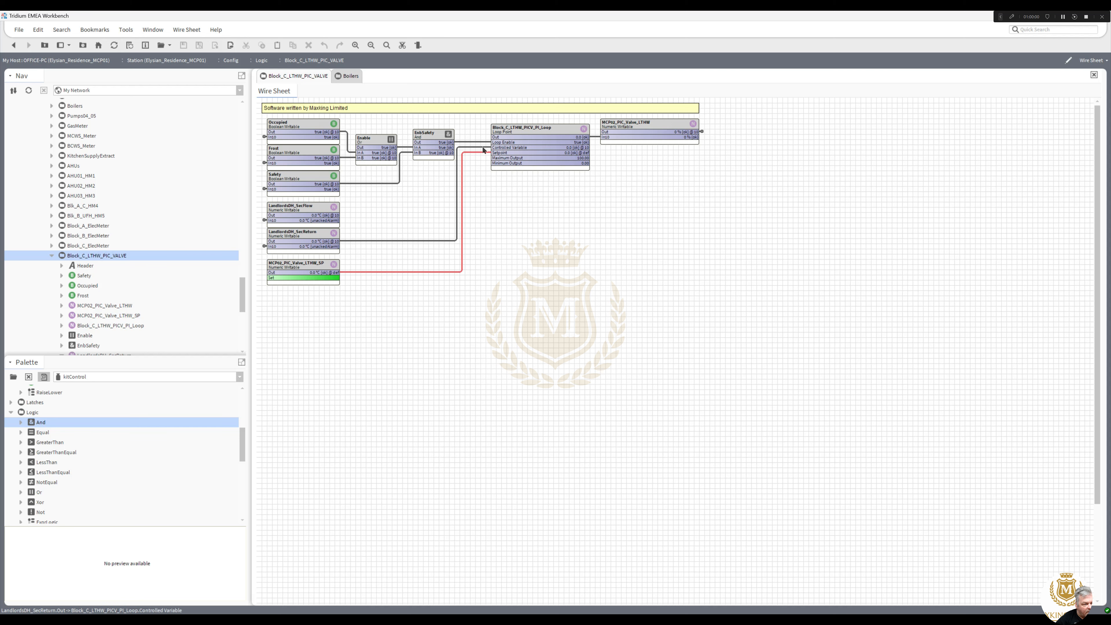
pyautogui.click(484, 149)
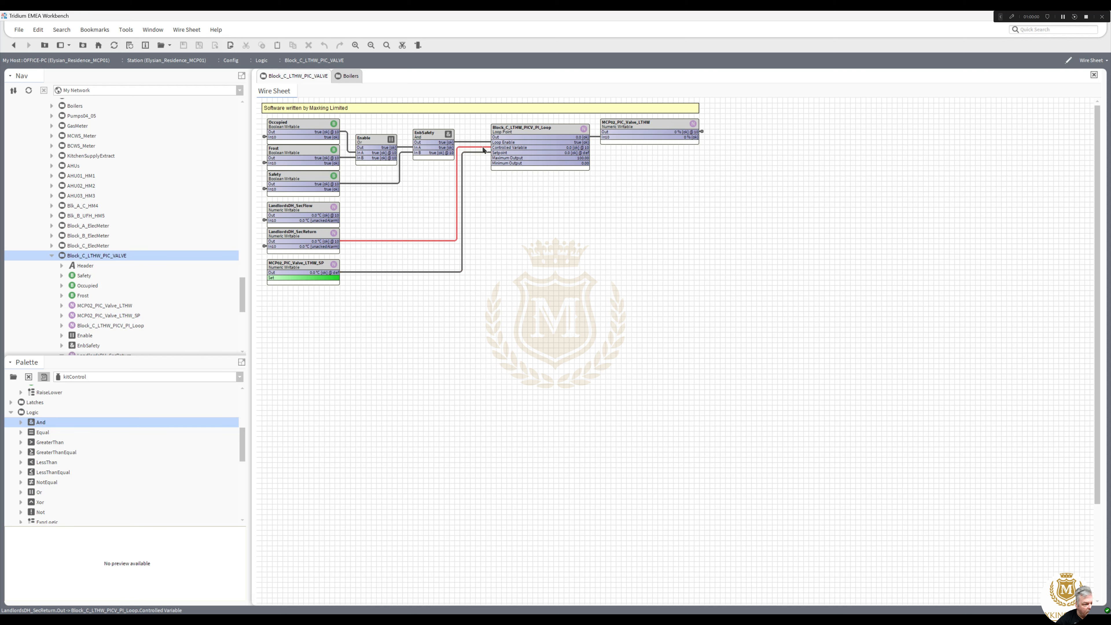
pyautogui.doubleClick(264, 246)
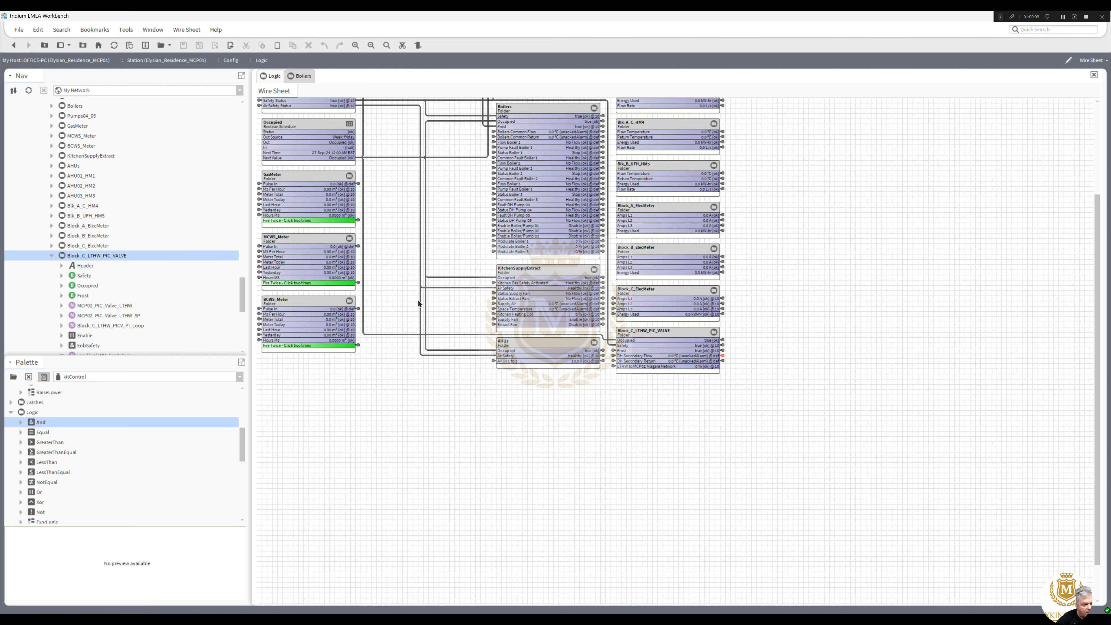
pyautogui.doubleClick(613, 358)
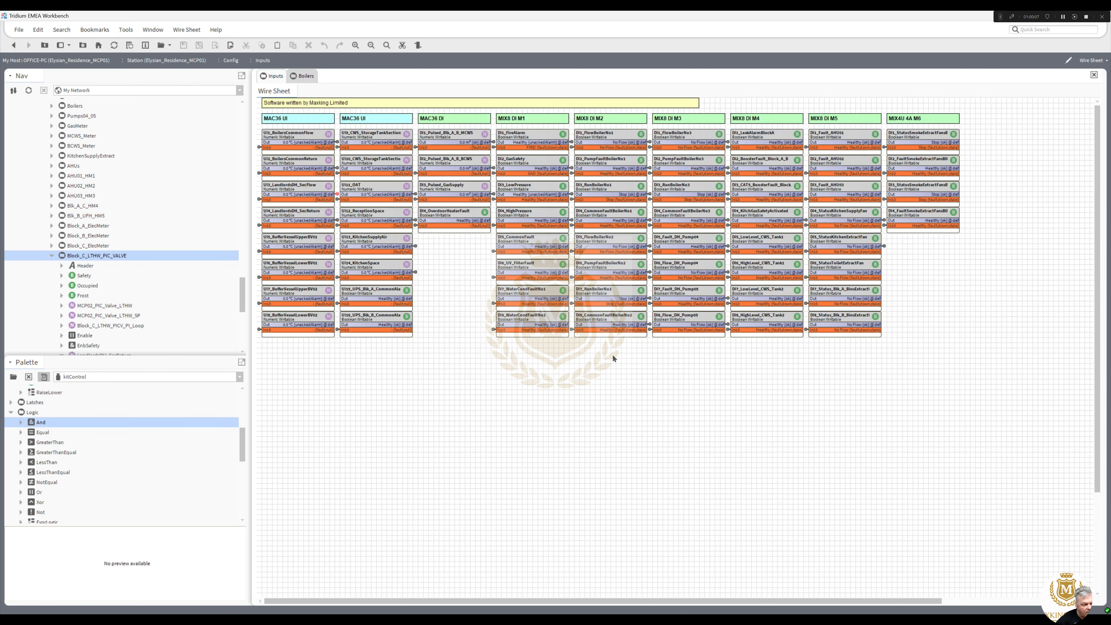
pyautogui.click(338, 196)
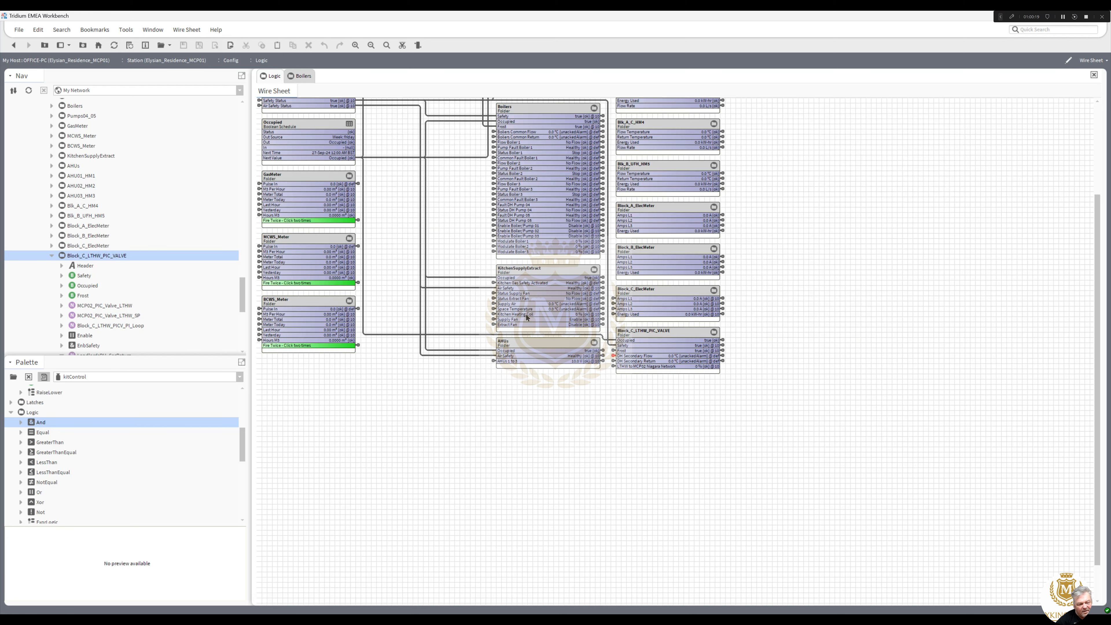
pyautogui.doubleClick(722, 354)
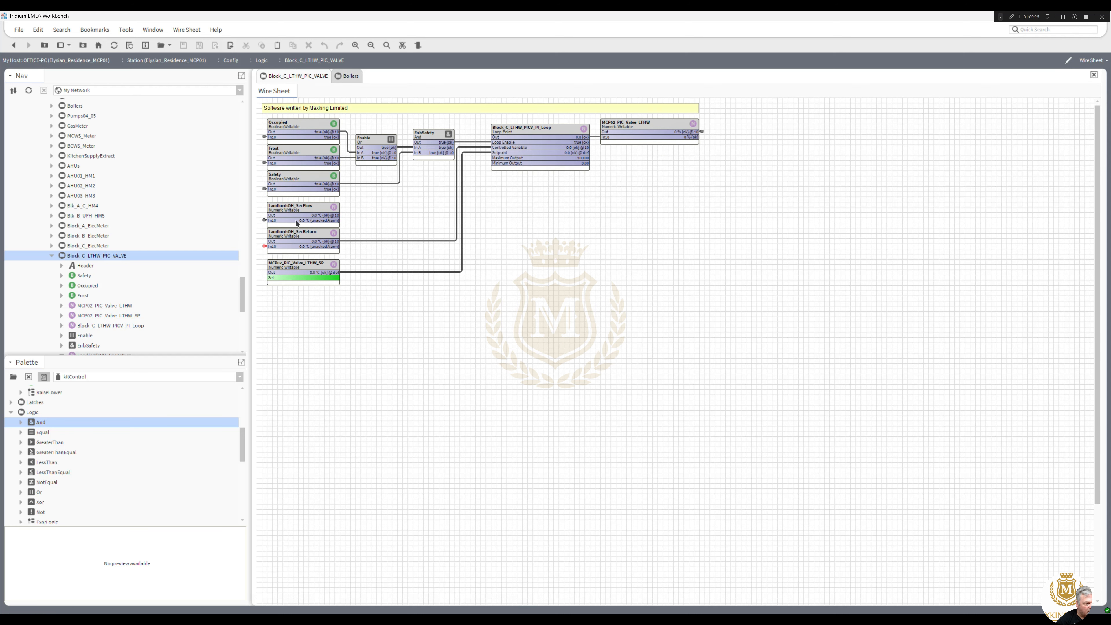
# Set the MCP02_PIC_Valve_LTHW_SP setpoint to 50 °C.
pyautogui.rightClick(300, 264)
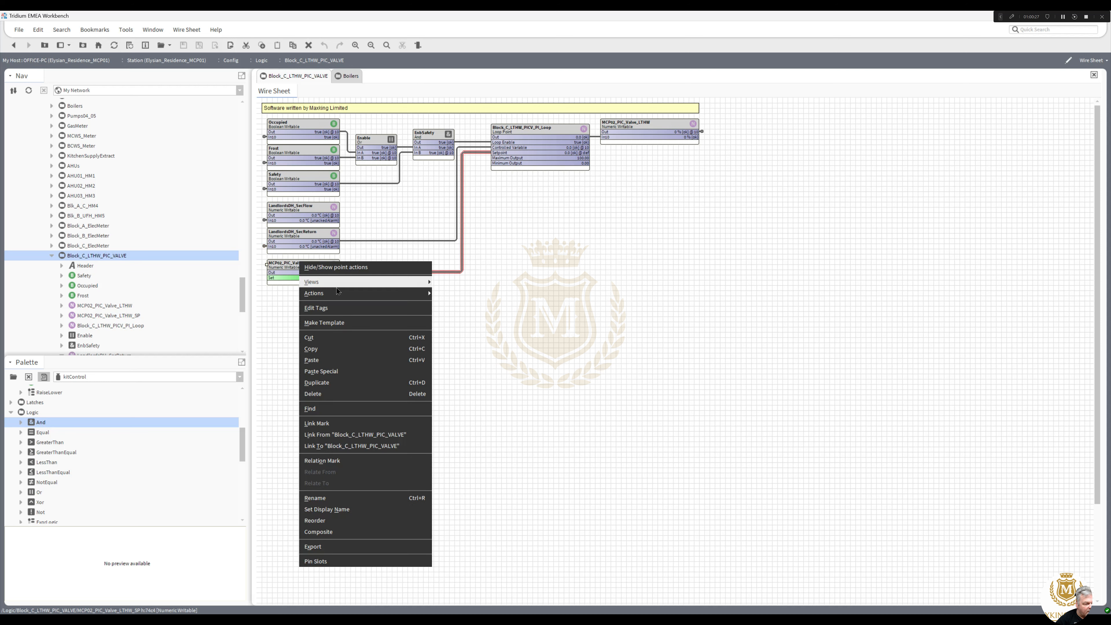
pyautogui.moveTo(350, 294)
pyautogui.click(442, 293)
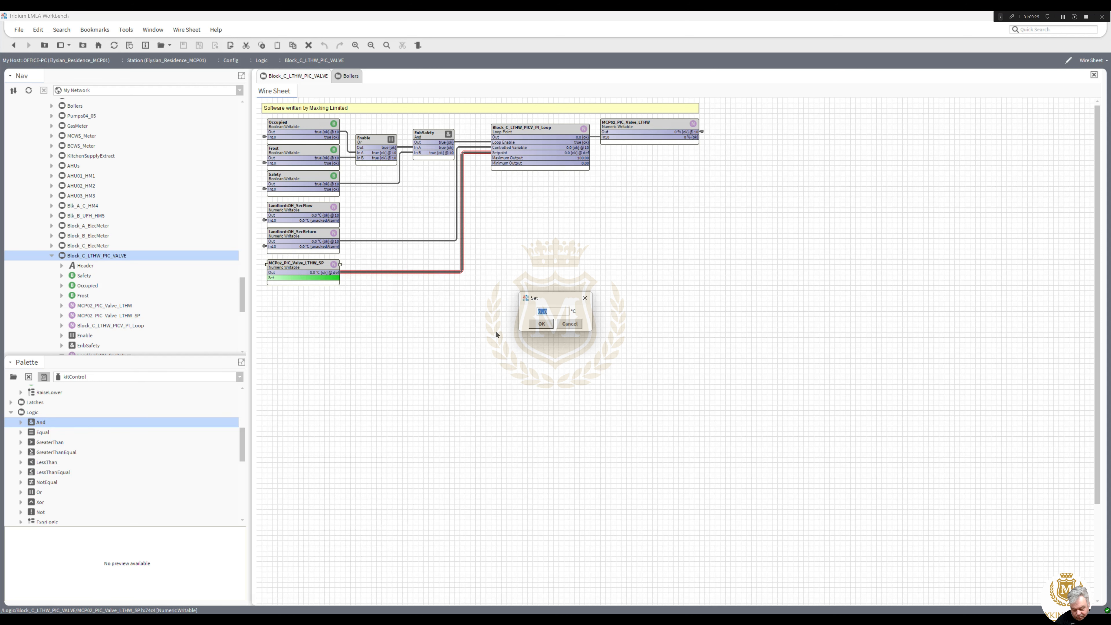
pyautogui.write('50')
pyautogui.click(542, 324)
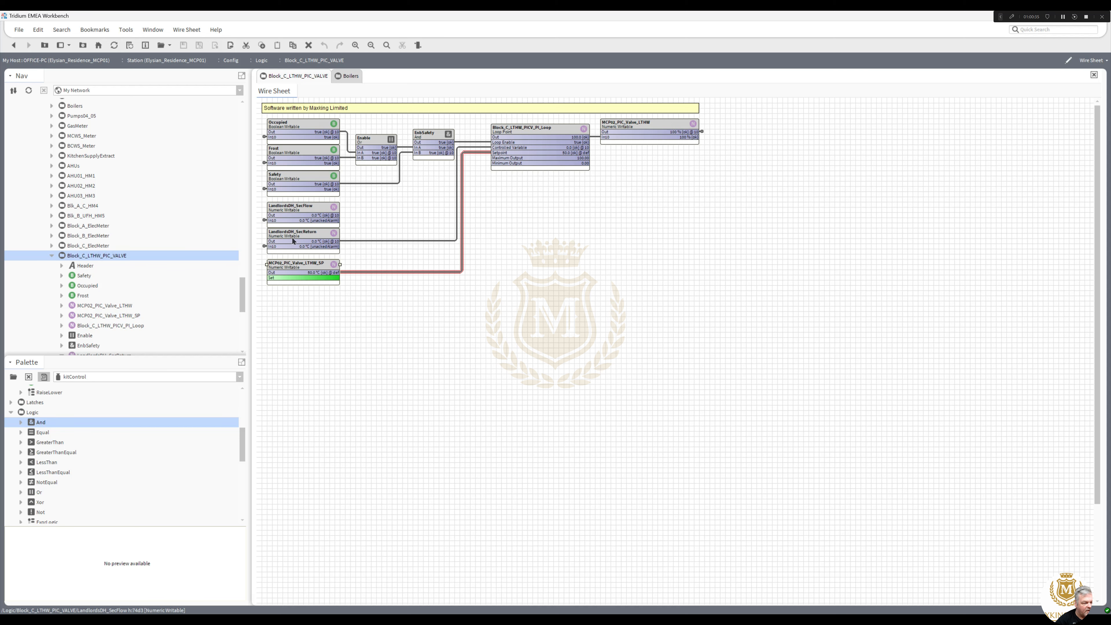
# Expand the Elysian_Residence_MCP02 station in the navigation tree and open the wire sheet of its Logic folder.
pyautogui.moveTo(242, 292); pyautogui.dragTo(239, 330)
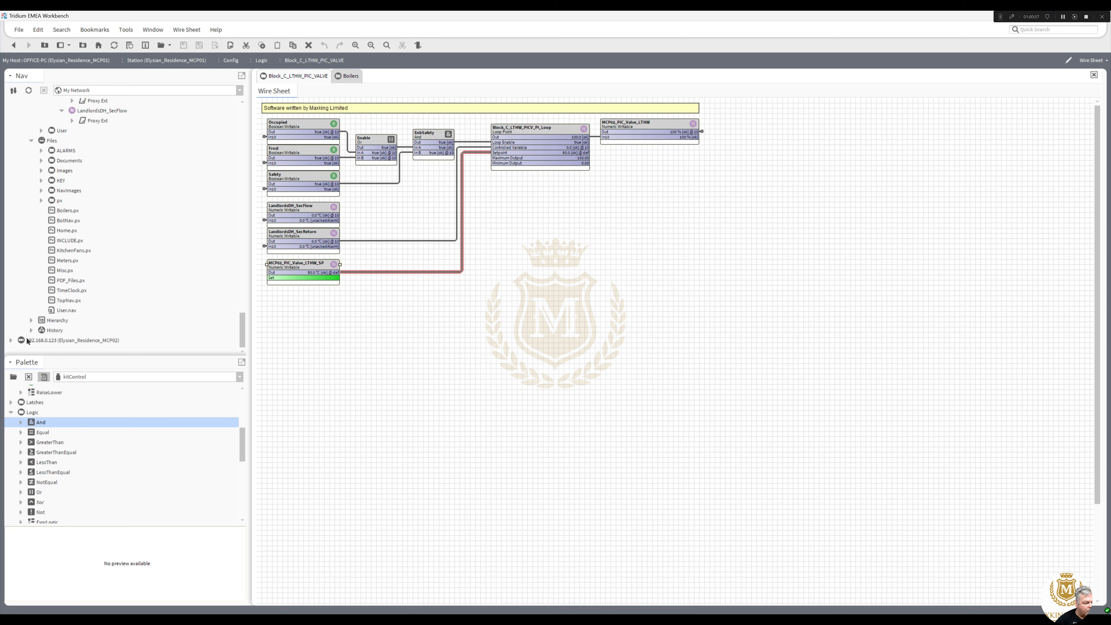
pyautogui.click(11, 341)
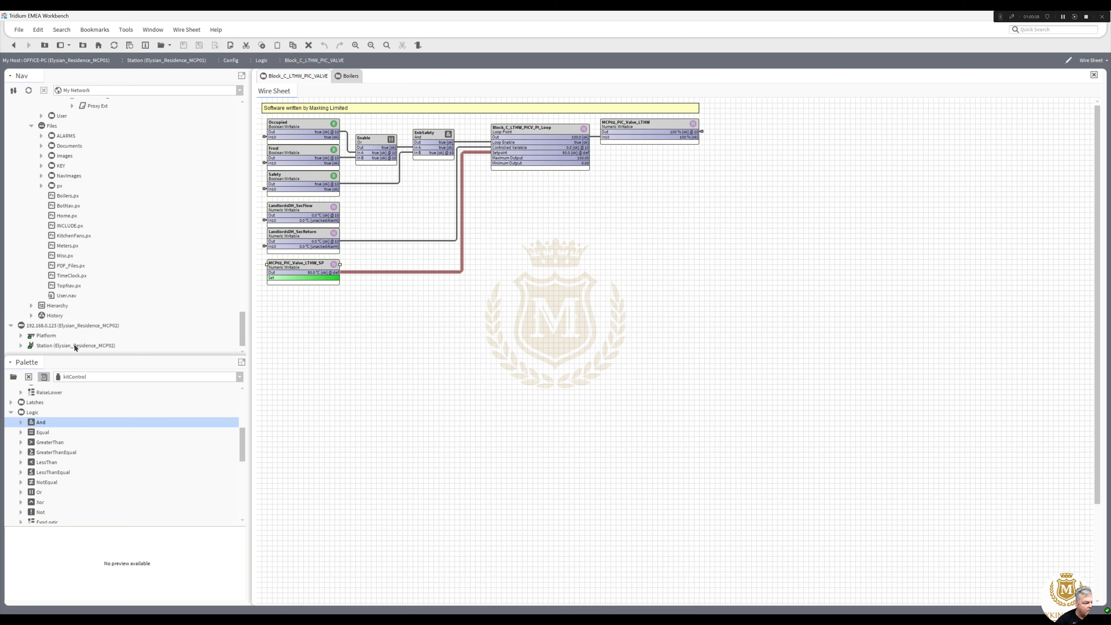
pyautogui.click(21, 346)
pyautogui.click(31, 315)
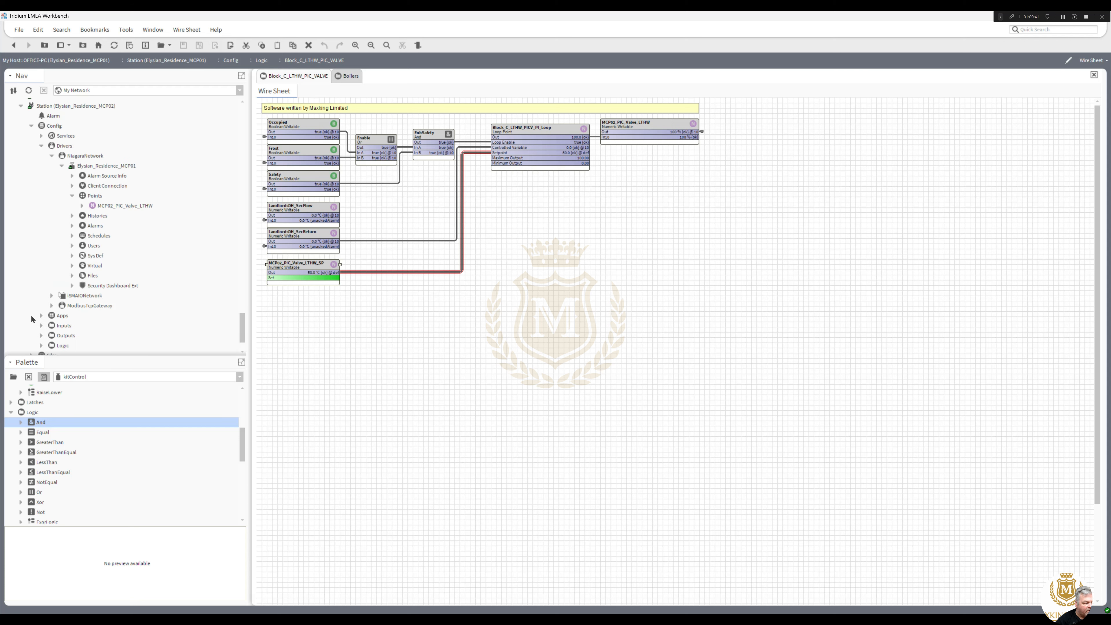
pyautogui.rightClick(61, 346)
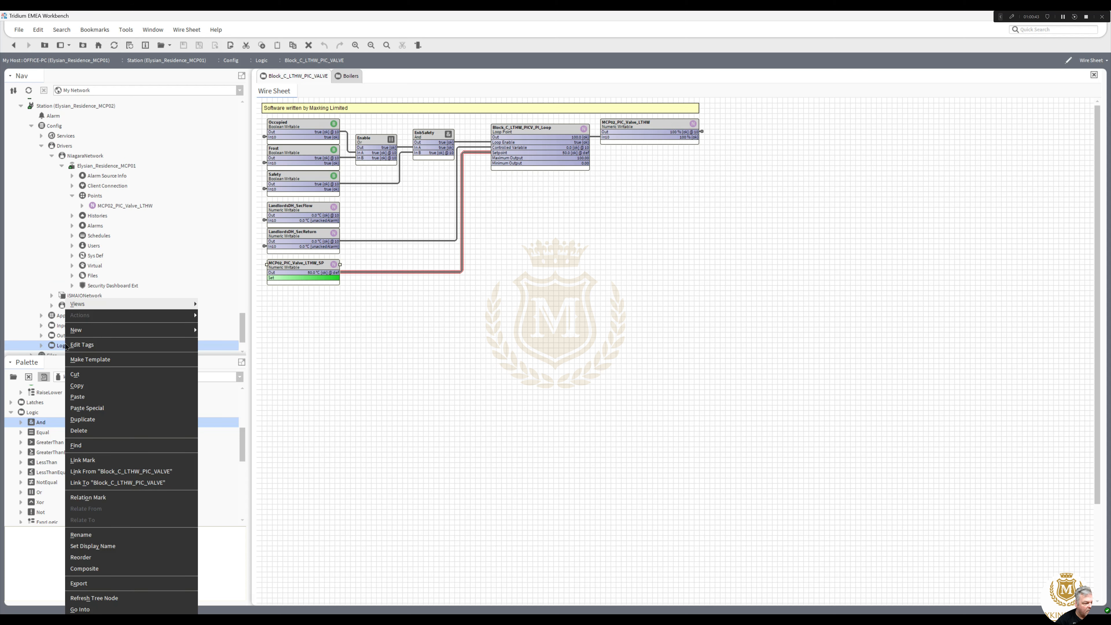
pyautogui.moveTo(151, 305)
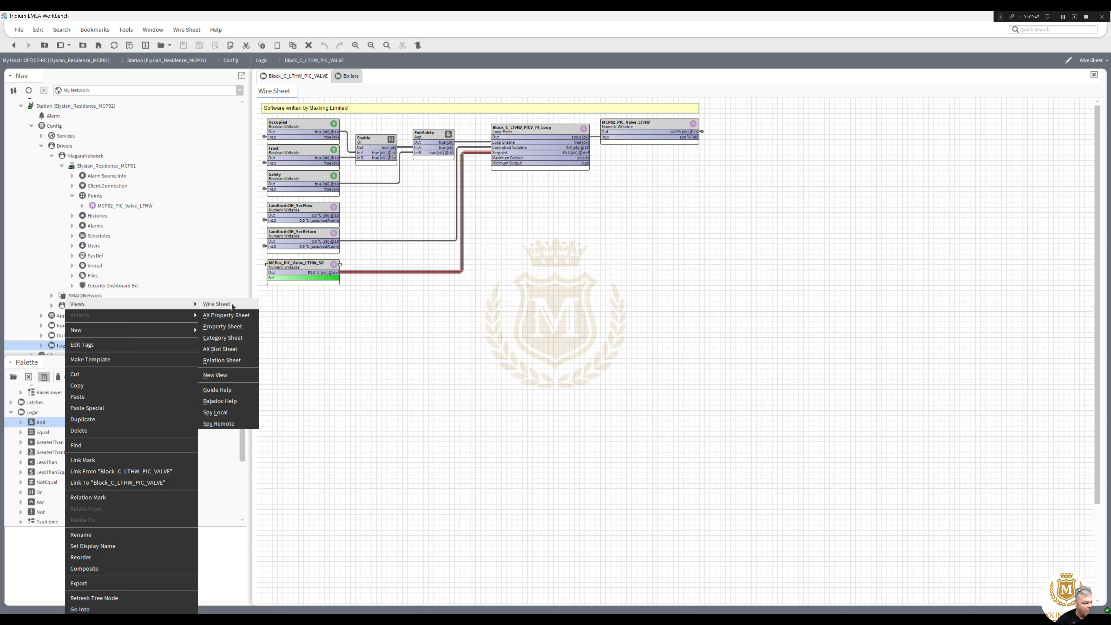
pyautogui.click(214, 304)
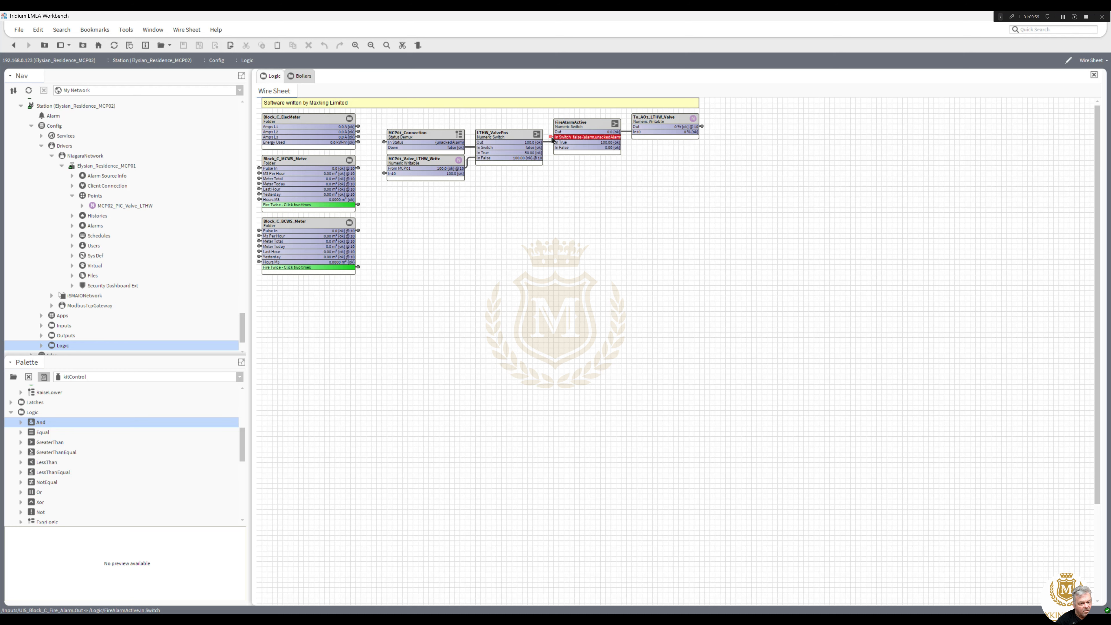
# Follow FireAlarmActive's In Switch link to UI5_Block_C_Fire_Alarm, override that input to Emergency Active, and return to the Logic wire sheet.
pyautogui.doubleClick(553, 138)
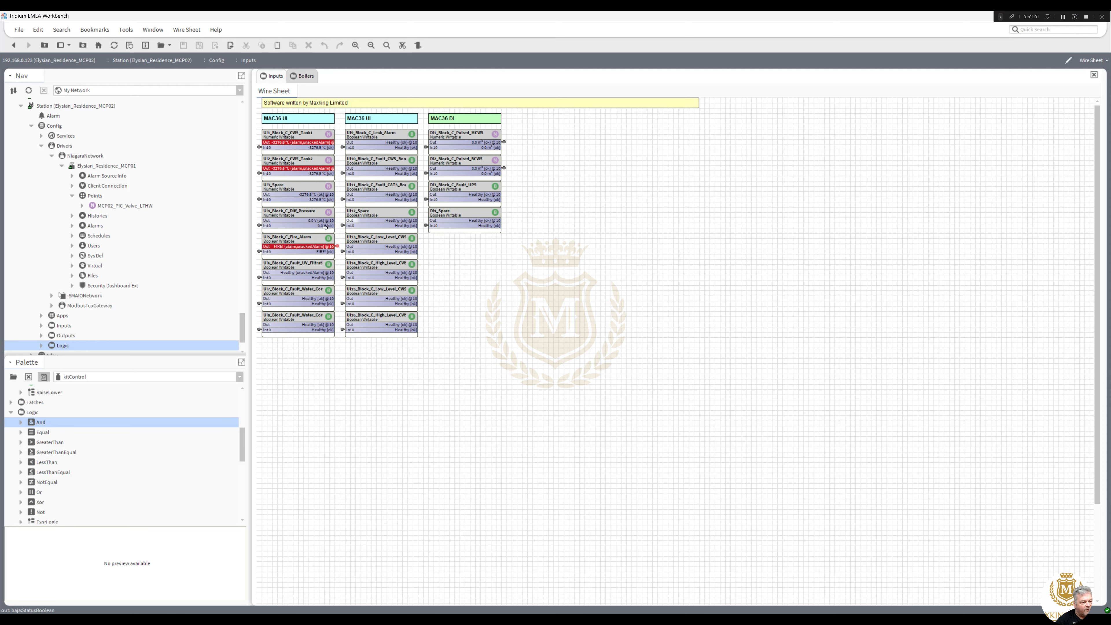
pyautogui.rightClick(313, 243)
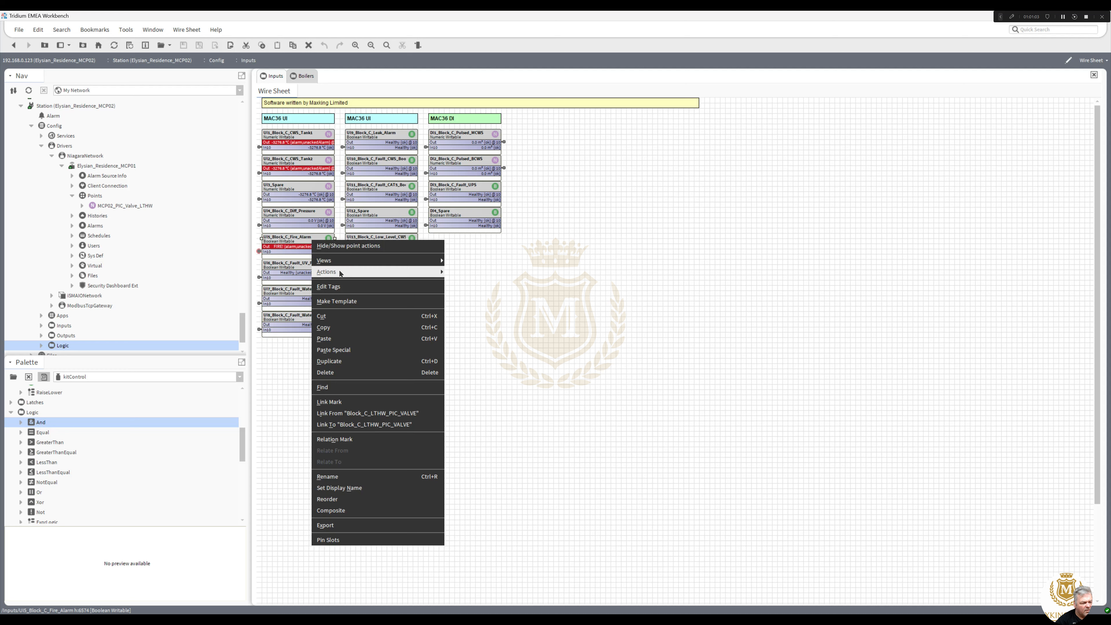
pyautogui.moveTo(355, 274)
pyautogui.click(464, 272)
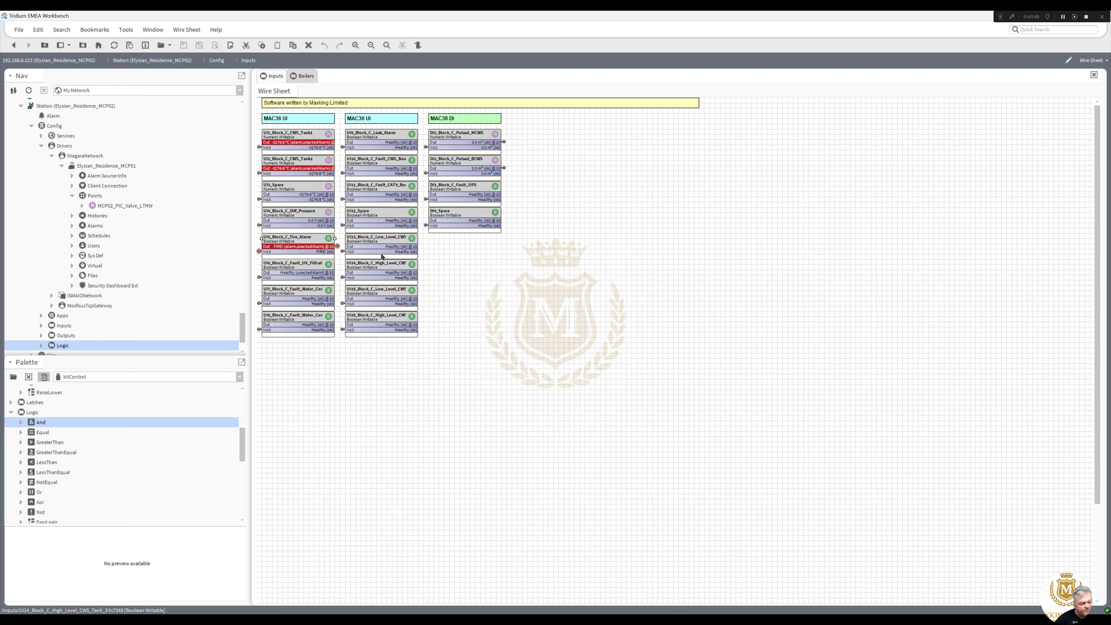
pyautogui.doubleClick(339, 247)
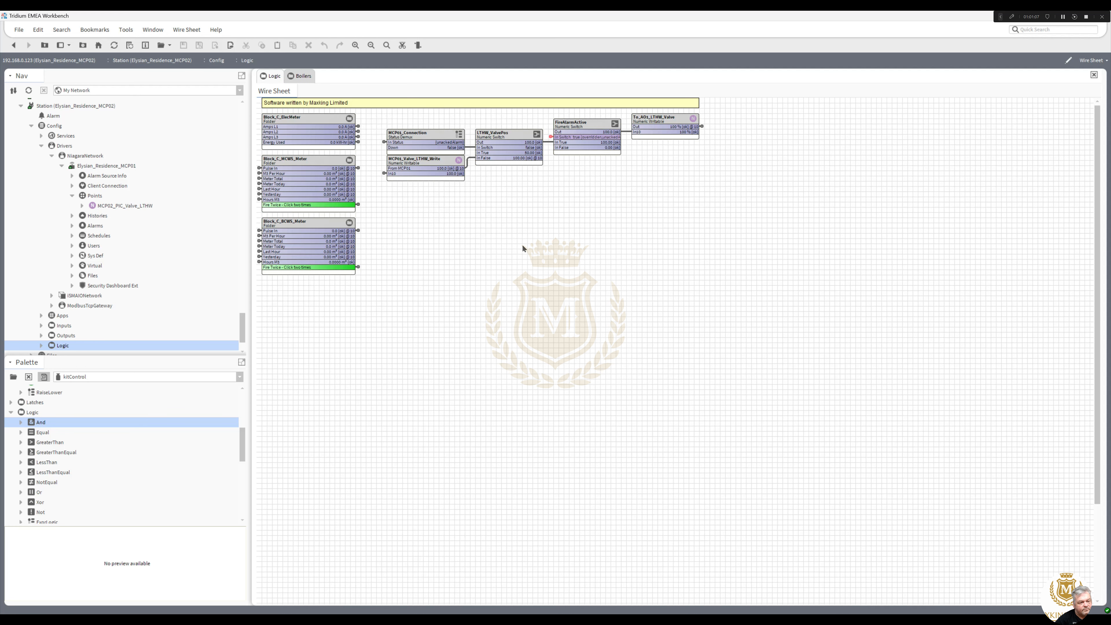
# Release the UI5_Block_C_Fire_Alarm override with Emergency Auto and go back to the Logic wire sheet.
pyautogui.doubleClick(550, 136)
pyautogui.rightClick(312, 239)
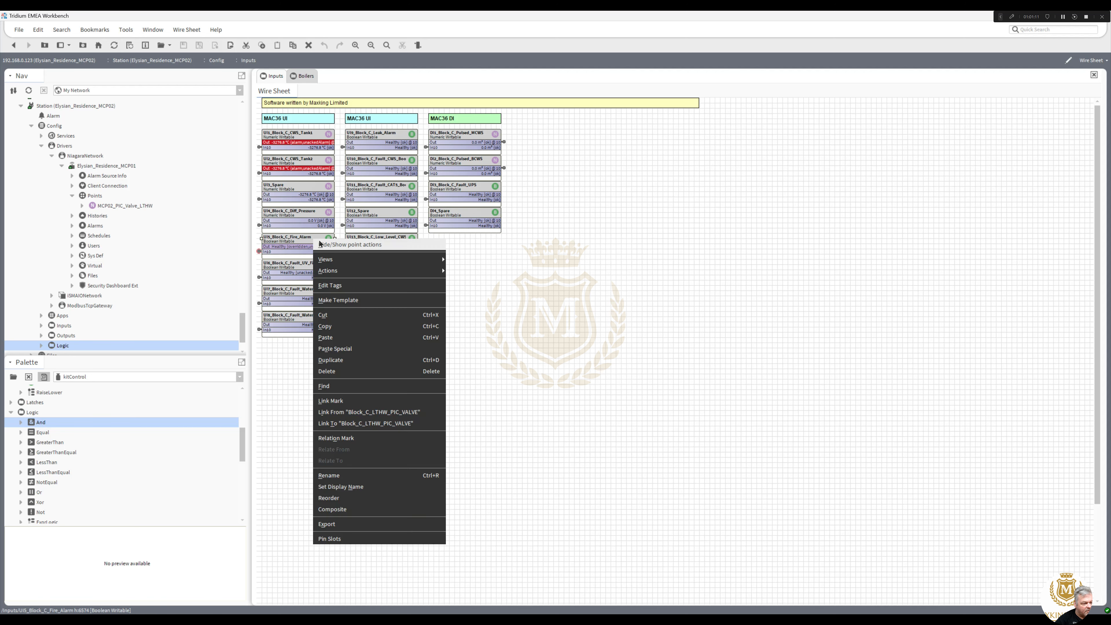
pyautogui.moveTo(353, 271)
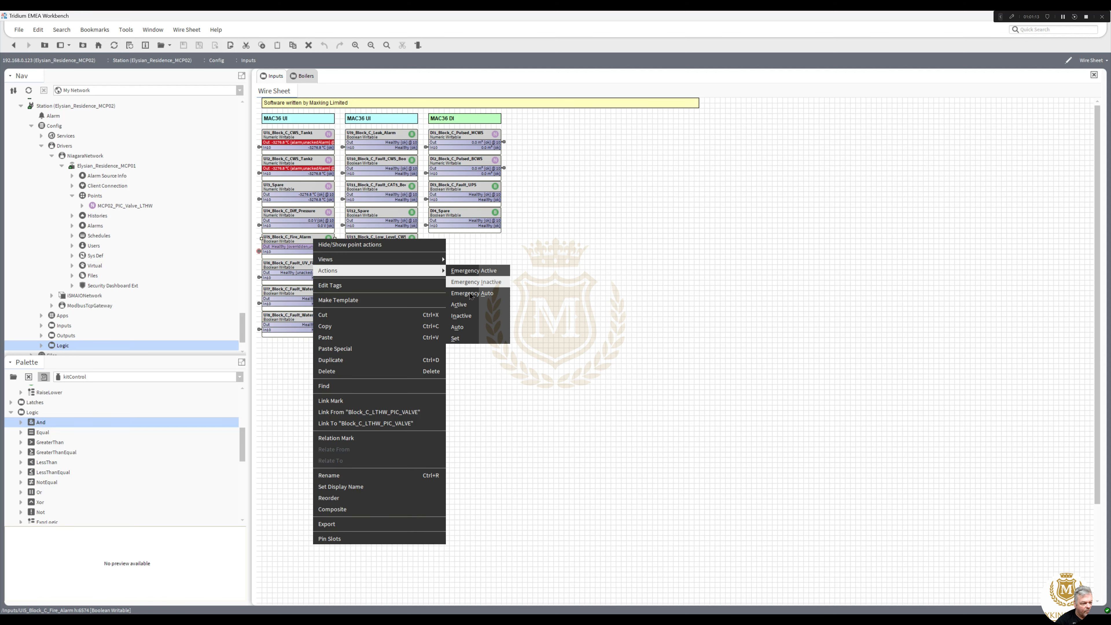
pyautogui.click(468, 293)
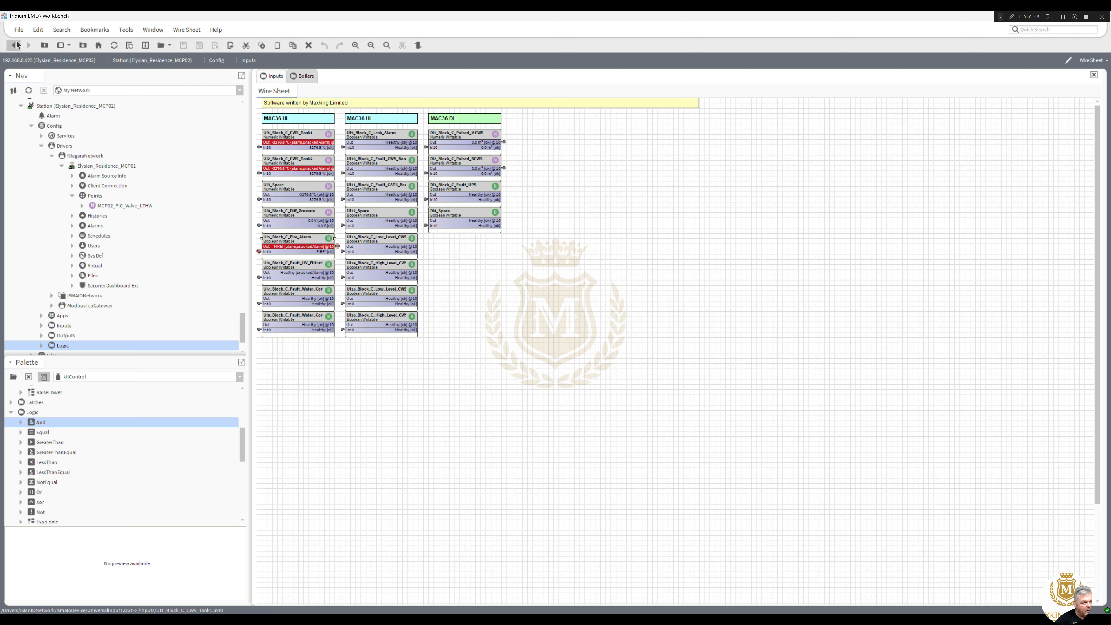
pyautogui.click(13, 45)
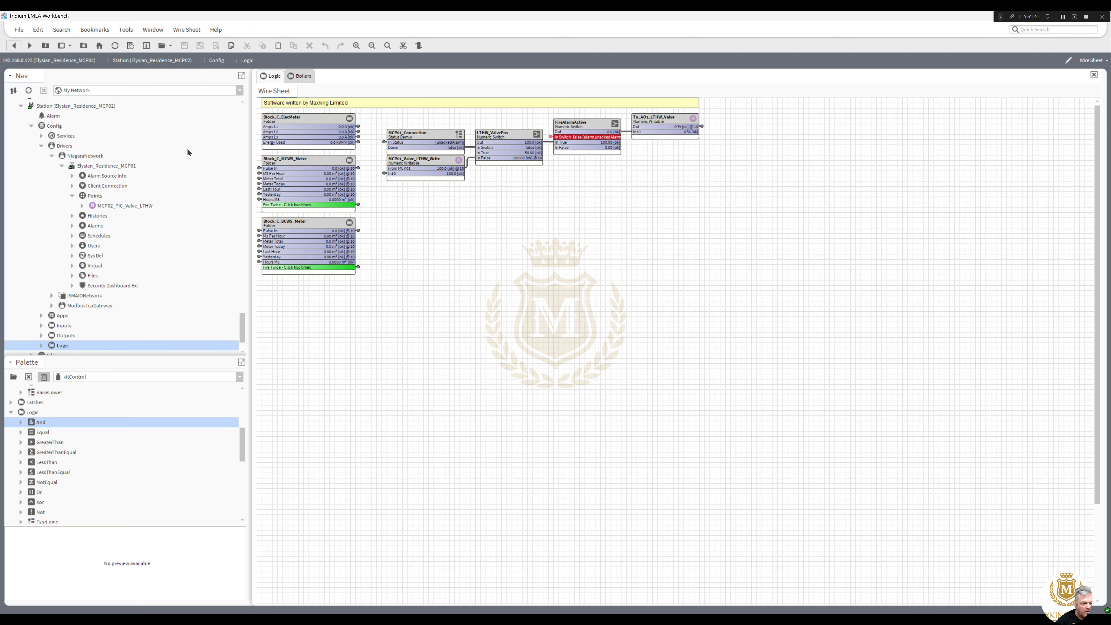
# Set MCP01_Valve_LTHW_Write's facets to units=%, precision=0, min=-inf, max=+inf, save, and return to the Logic wire sheet.
pyautogui.doubleClick(425, 161)
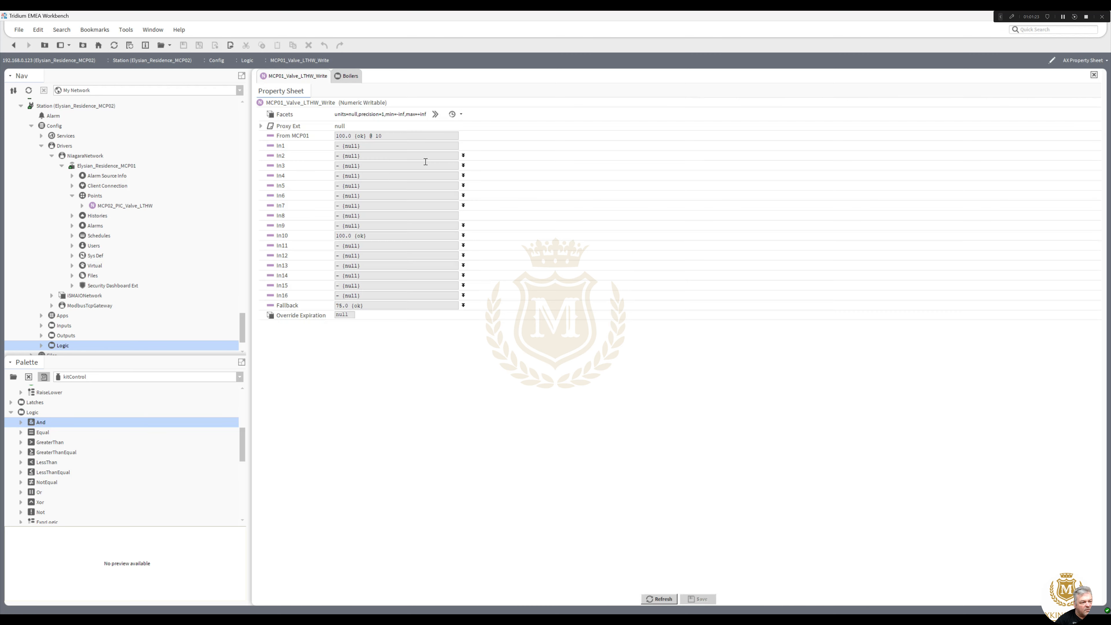
pyautogui.click(461, 115)
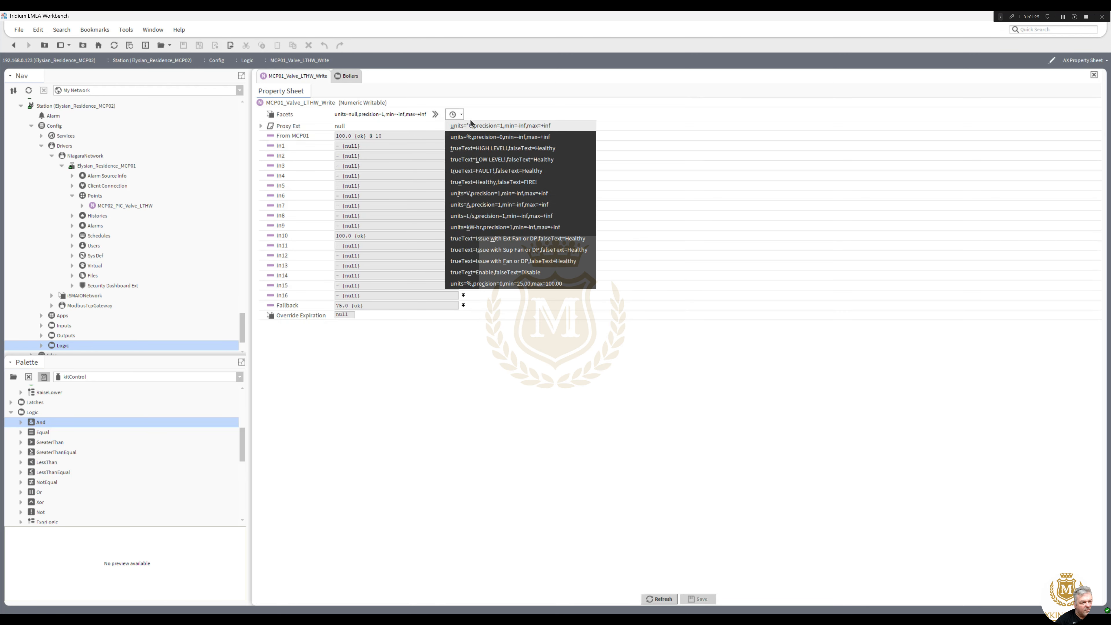
pyautogui.click(472, 139)
pyautogui.click(700, 598)
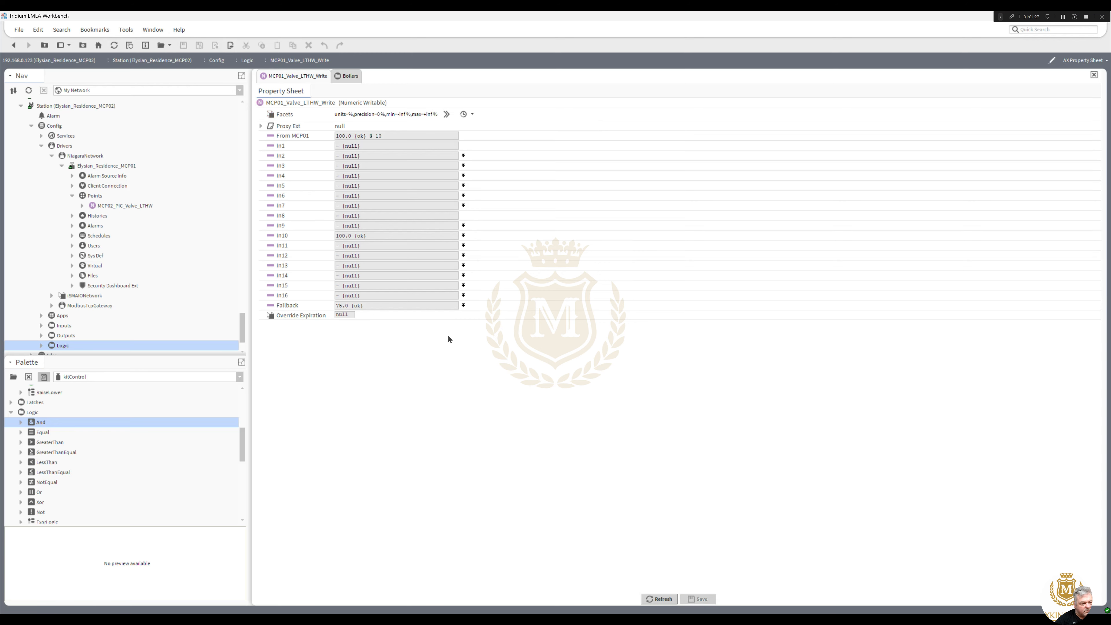
pyautogui.click(14, 46)
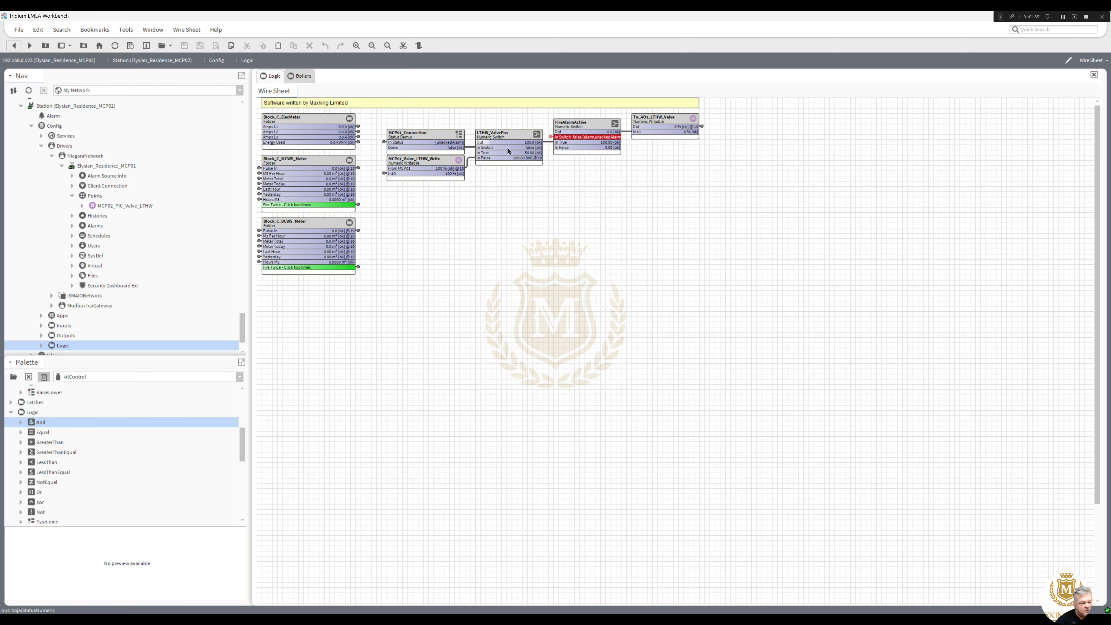
# Save the Elysian_Residence_MCP02 station from its Config node.
pyautogui.moveTo(241, 328); pyautogui.dragTo(240, 316)
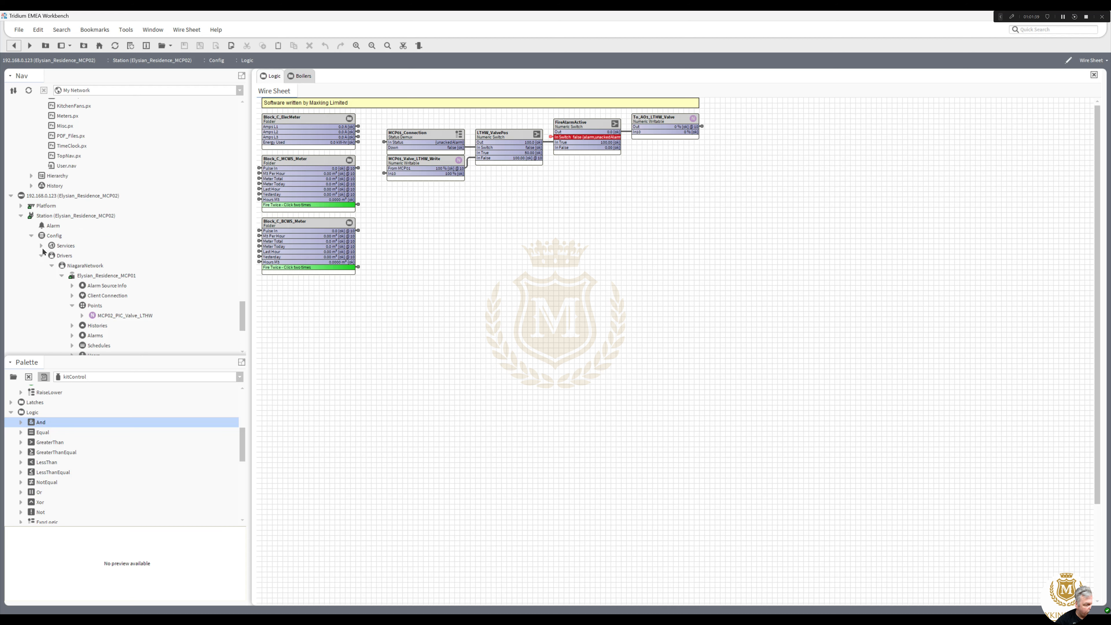
pyautogui.click(50, 237)
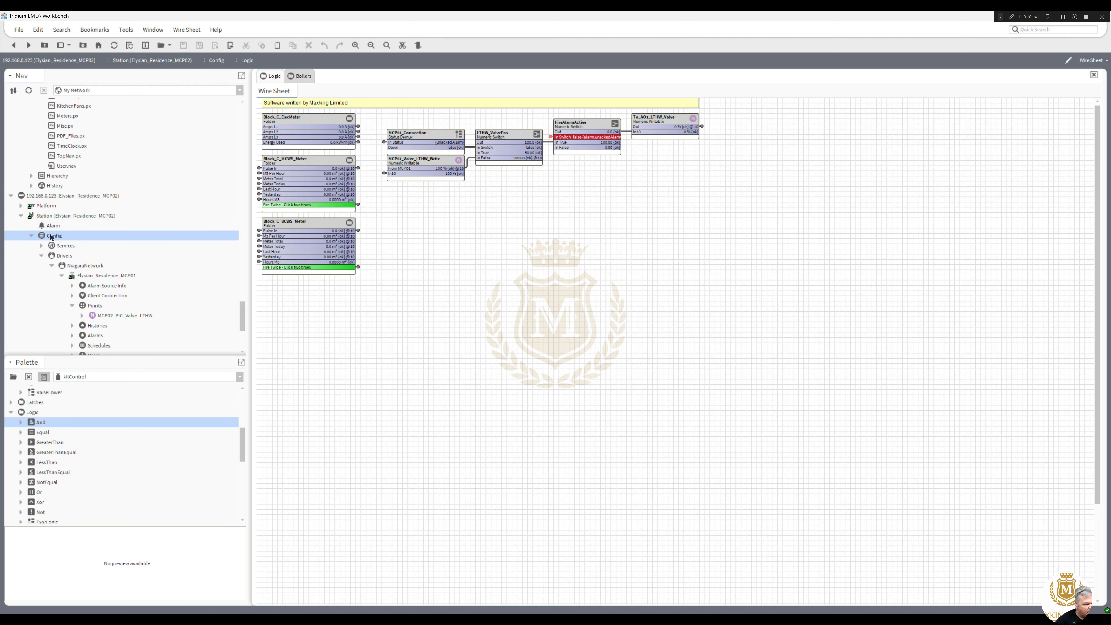
pyautogui.rightClick(51, 237)
pyautogui.moveTo(92, 255)
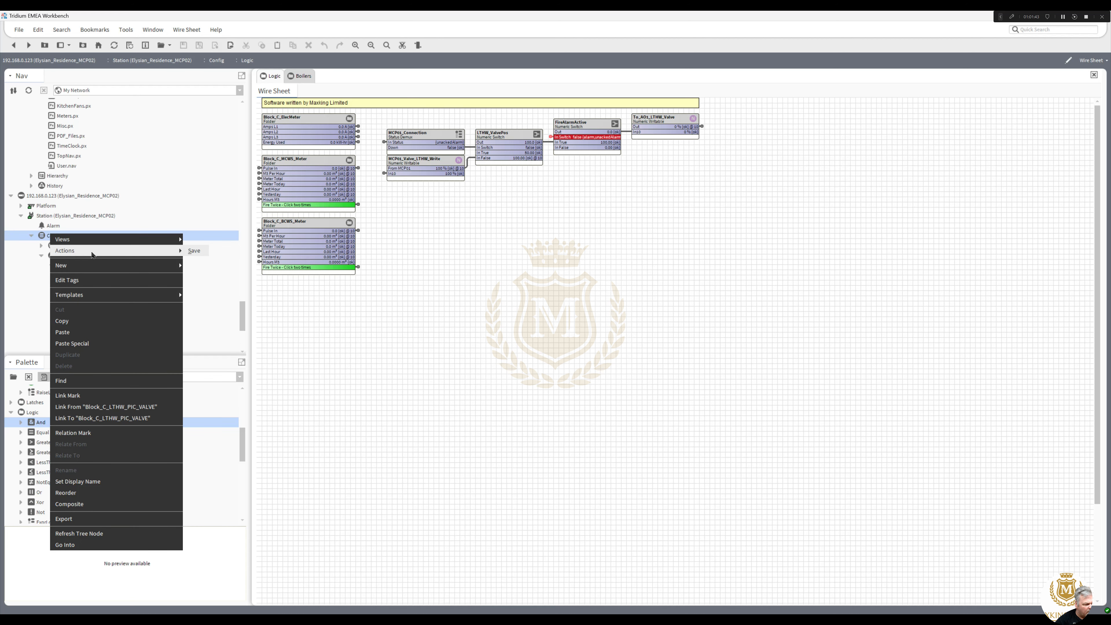
pyautogui.click(194, 250)
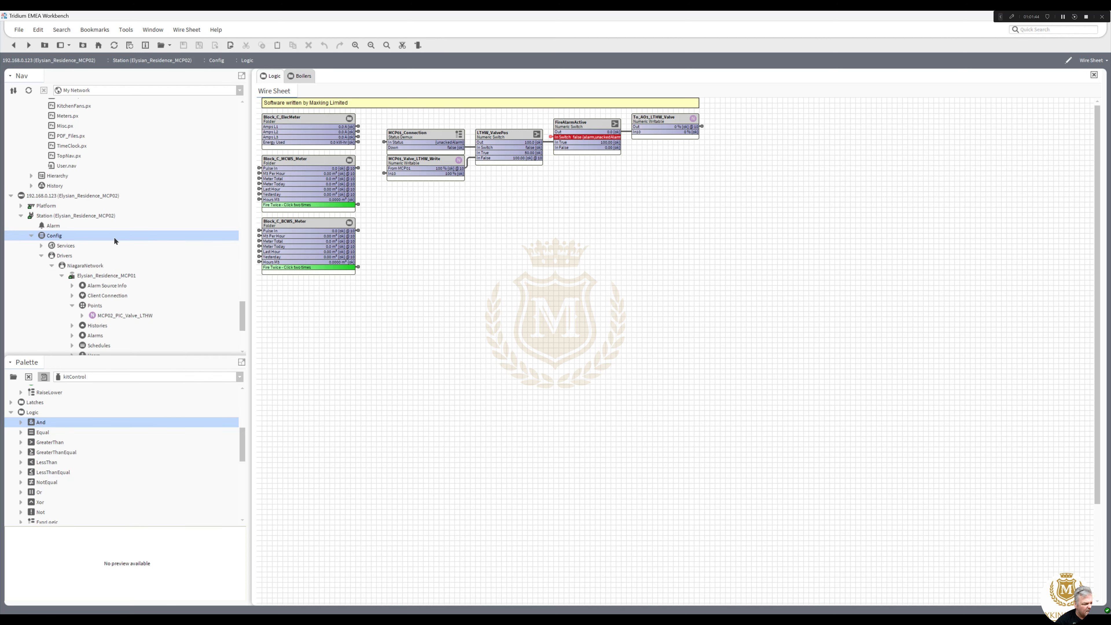
# Collapse the MCP02 station and MCP01's Block_C_LTHW_PIC_VALVE folder in the navigation tree, and open MCP01's Misc.px for editing.
pyautogui.click(21, 216)
pyautogui.click(12, 322)
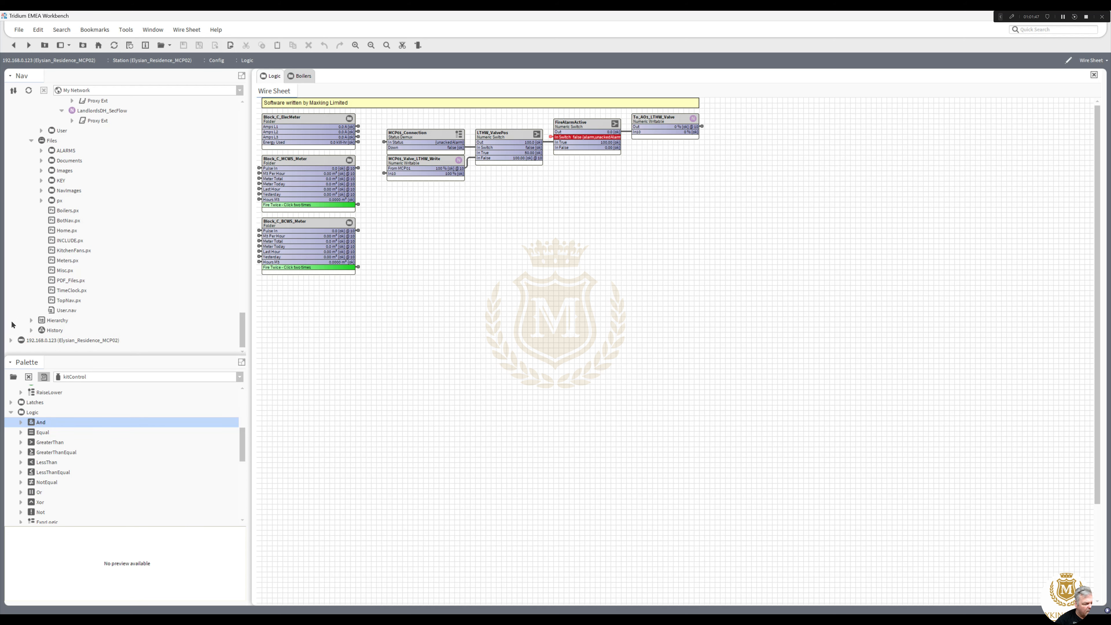
pyautogui.moveTo(242, 324); pyautogui.dragTo(242, 289)
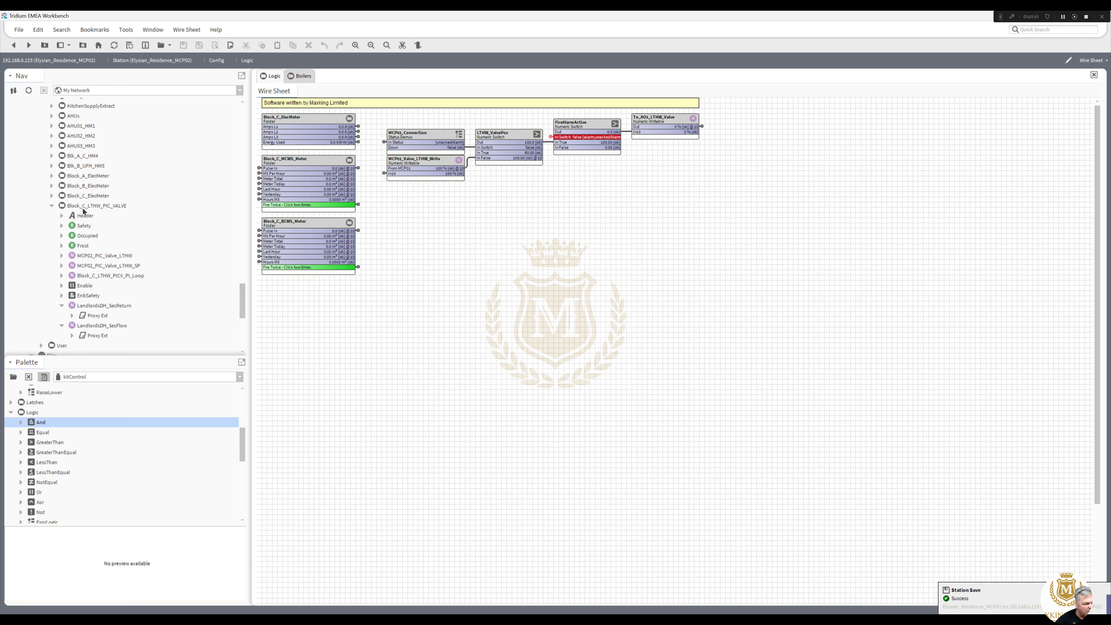
pyautogui.click(52, 206)
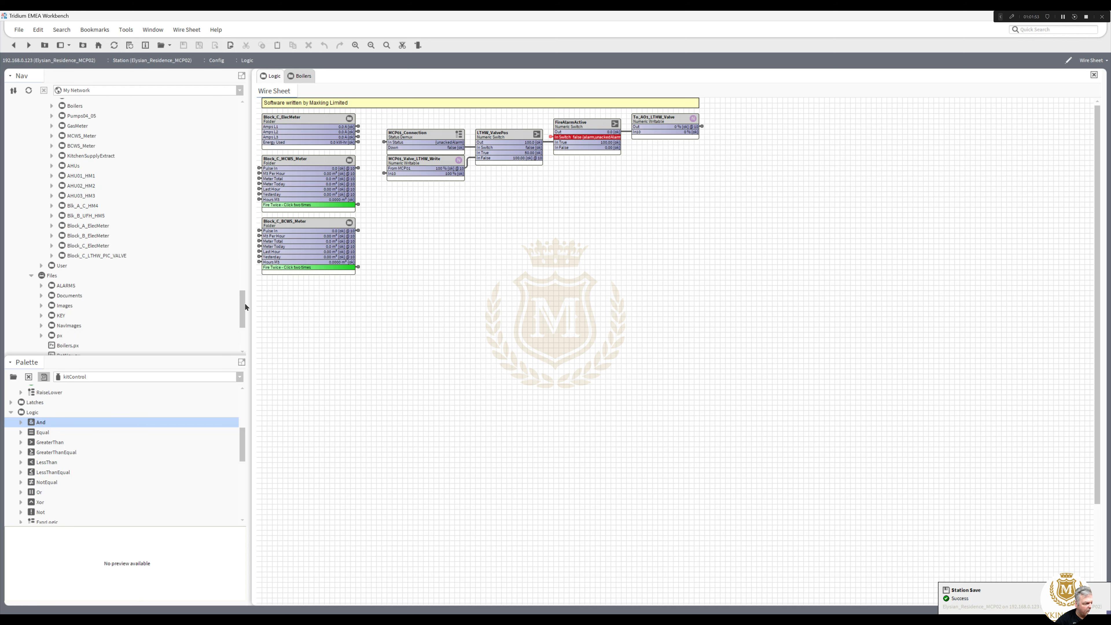
pyautogui.moveTo(244, 308); pyautogui.dragTo(243, 320)
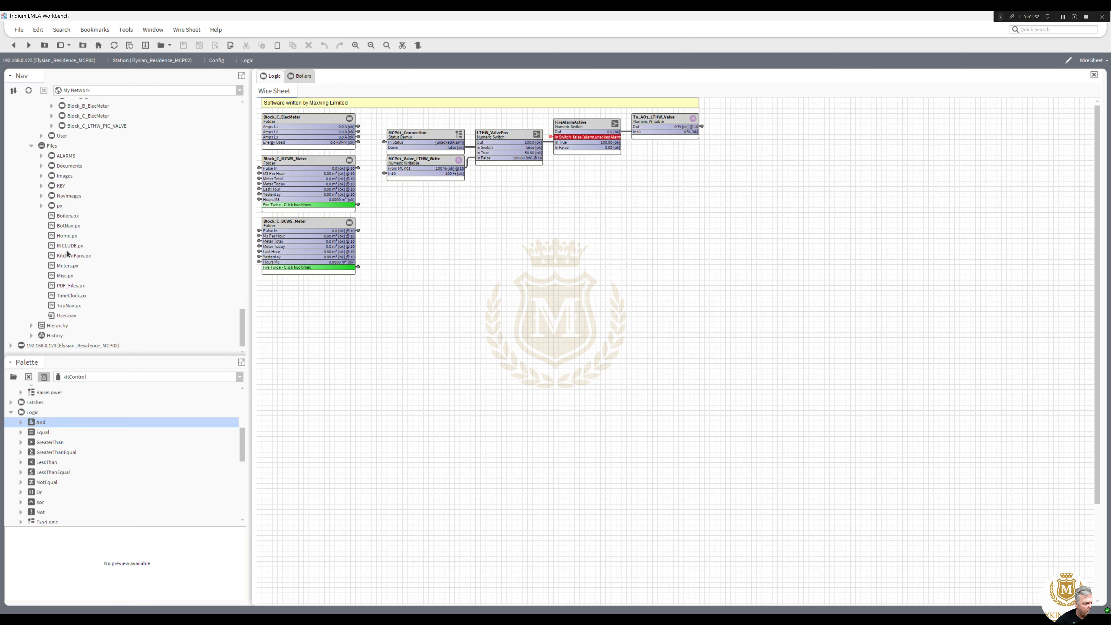
pyautogui.doubleClick(66, 276)
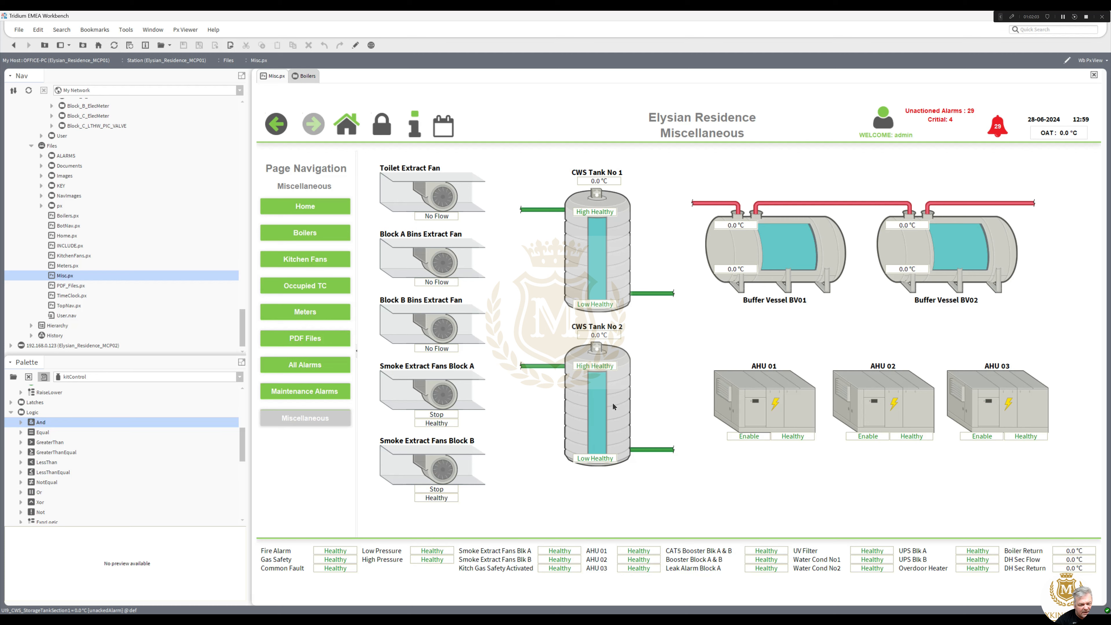
pyautogui.click(355, 45)
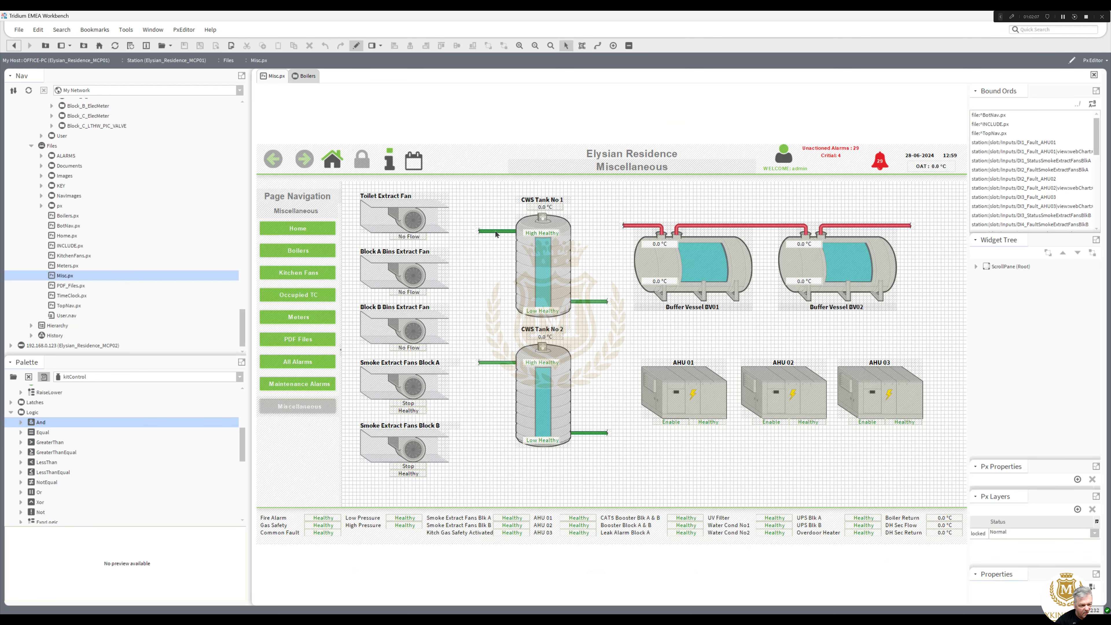
# Duplicate the CWS Tank No 1 label, place the copy directly above it and change the copy's text to Block A/B.
pyautogui.click(533, 200)
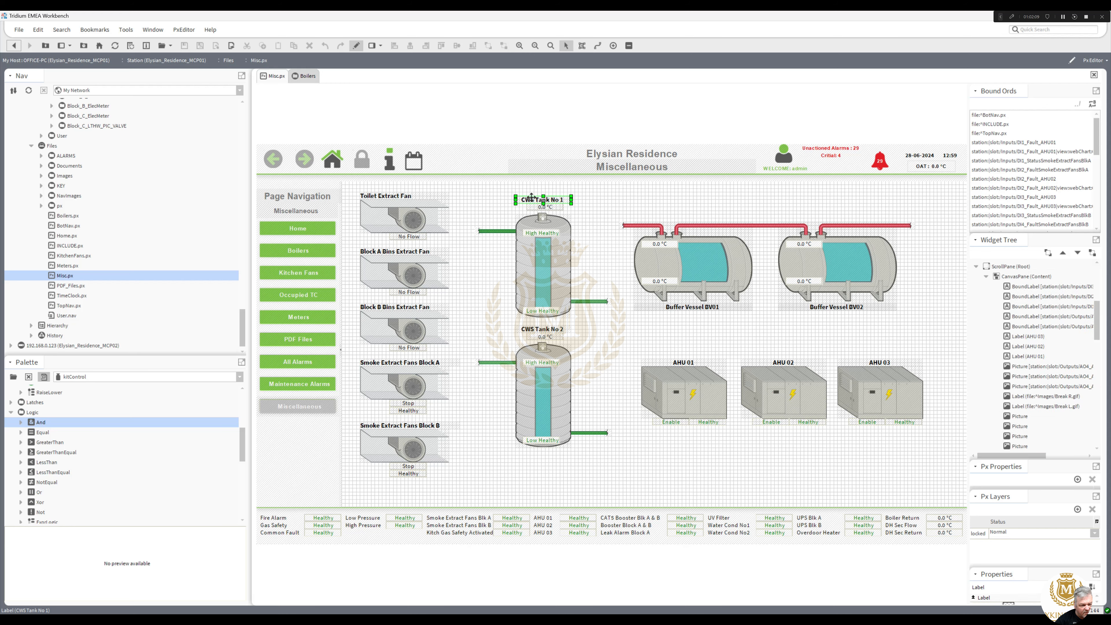
pyautogui.rightClick(533, 200)
pyautogui.click(559, 253)
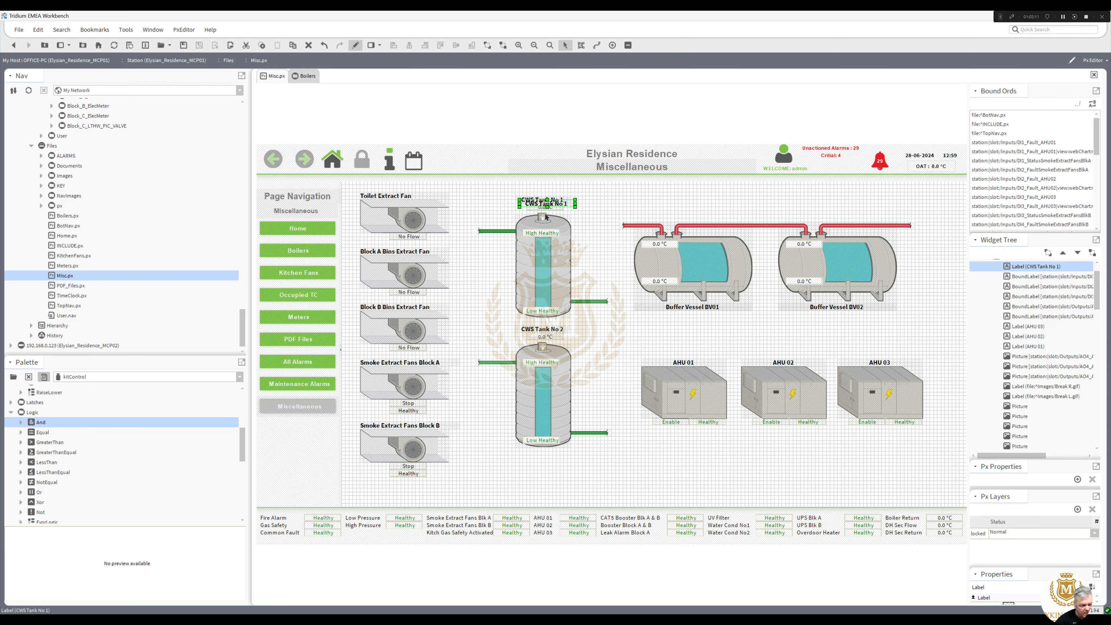
pyautogui.moveTo(547, 205); pyautogui.dragTo(539, 191)
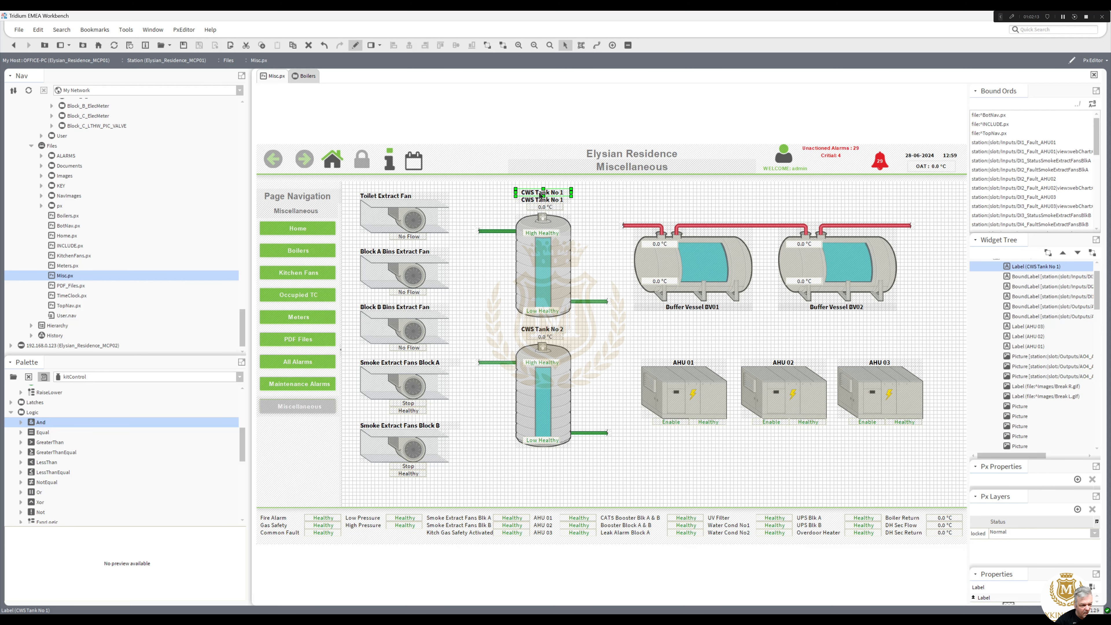
pyautogui.doubleClick(539, 191)
pyautogui.write('Blo')
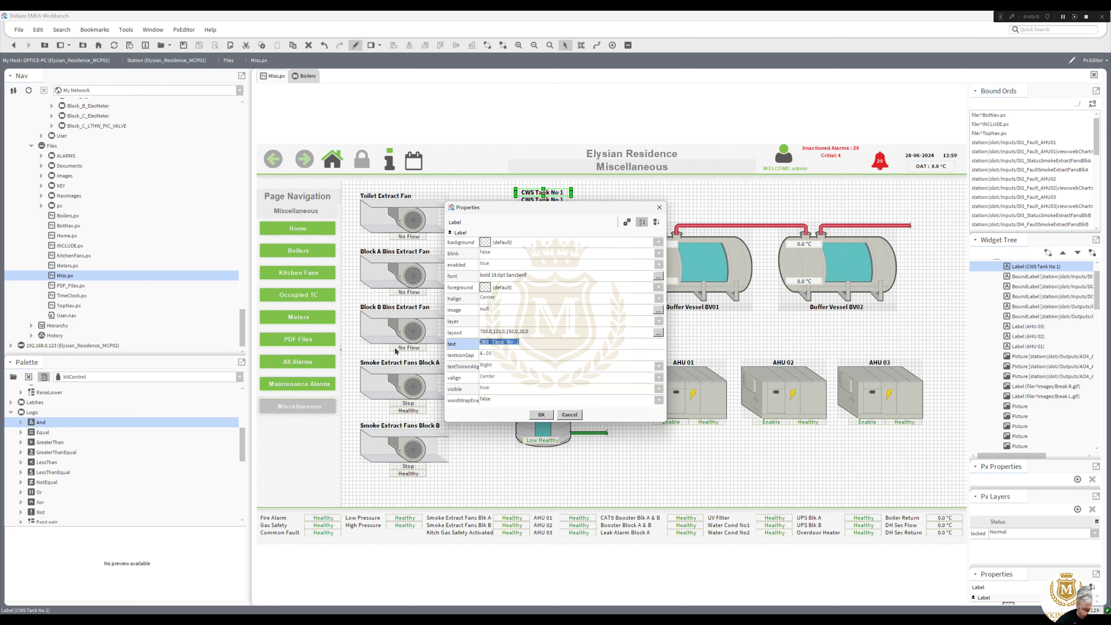
pyautogui.write('ck')
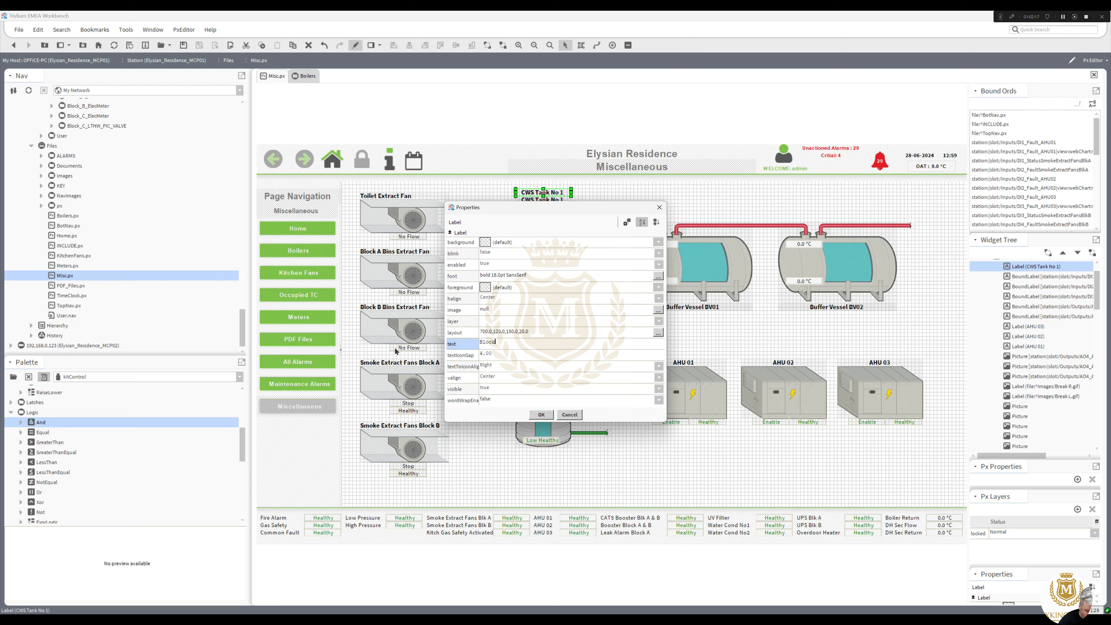
pyautogui.write(' A/B')
pyautogui.click(542, 415)
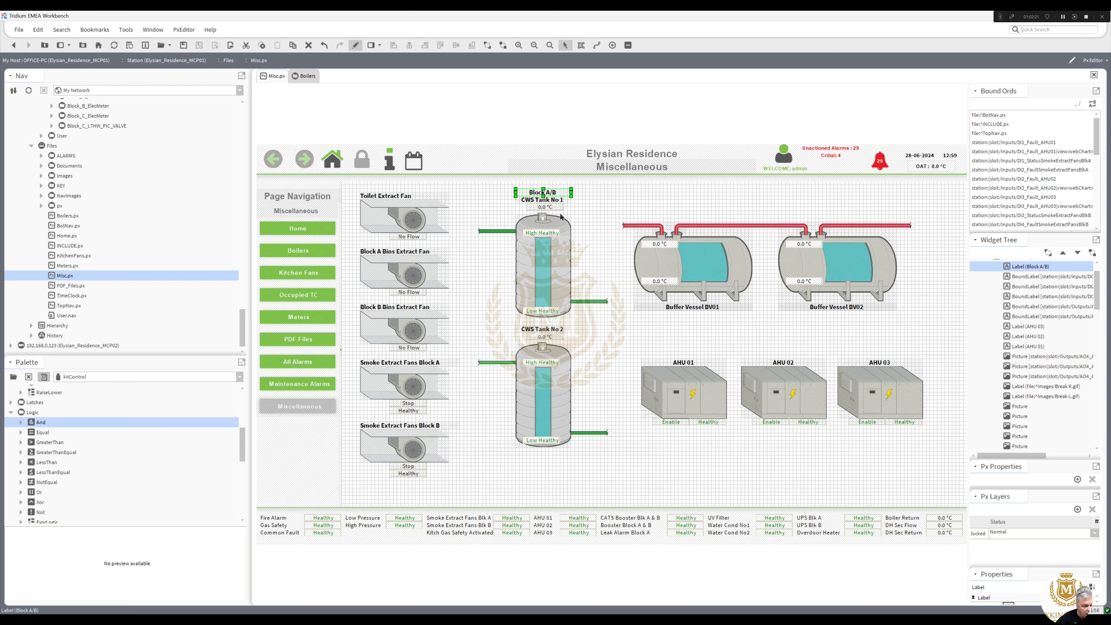
# Duplicate the Block A/B label and place the copy directly above the CWS Tank No 2 label.
pyautogui.rightClick(543, 194)
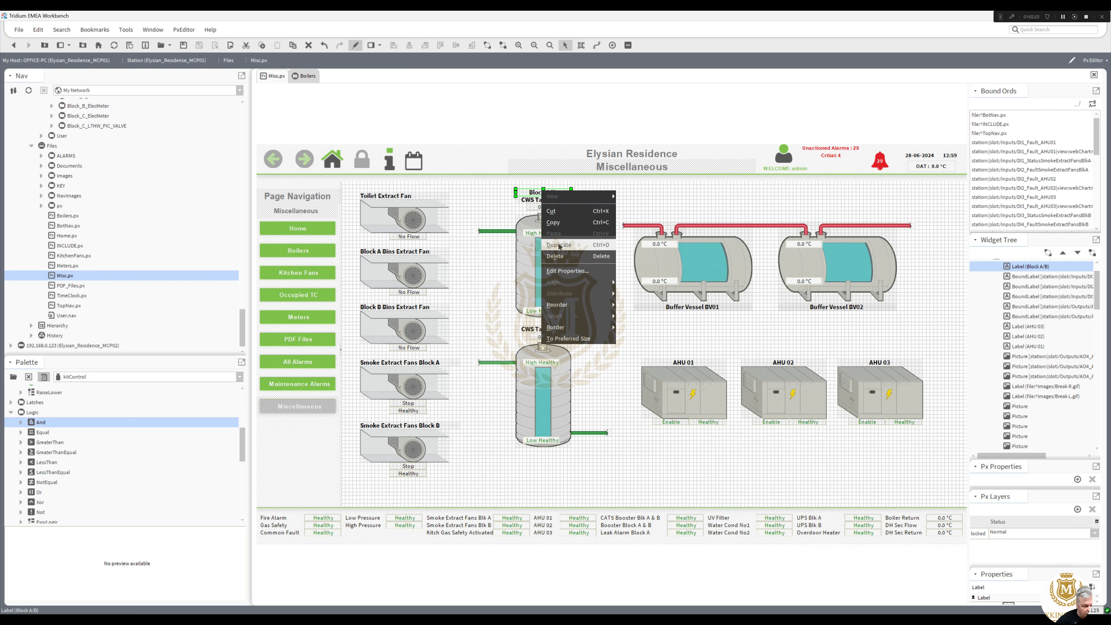
pyautogui.click(552, 213)
pyautogui.moveTo(548, 198); pyautogui.dragTo(544, 322)
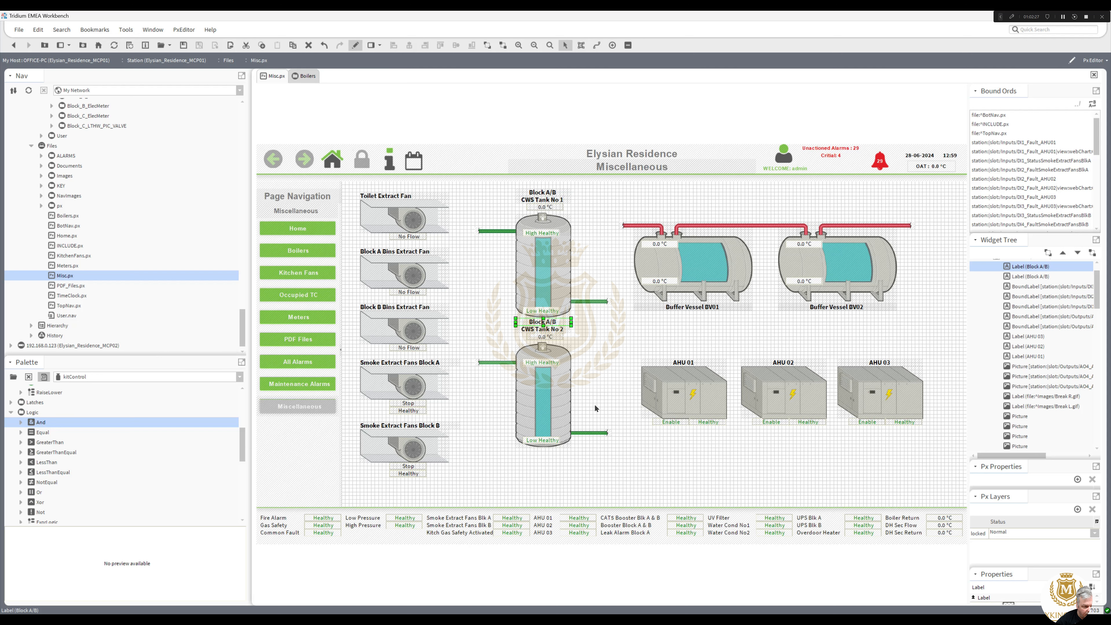
# Move CWS Tank No 2 down together with its labels, readings and pipes to leave a gap below CWS Tank No 1.
pyautogui.moveTo(624, 489); pyautogui.dragTo(462, 310)
pyautogui.press('Down')
pyautogui.press('Down')
pyautogui.press('Down')
pyautogui.press('Down')
pyautogui.press('Down')
pyautogui.press('Down')
pyautogui.press('Down')
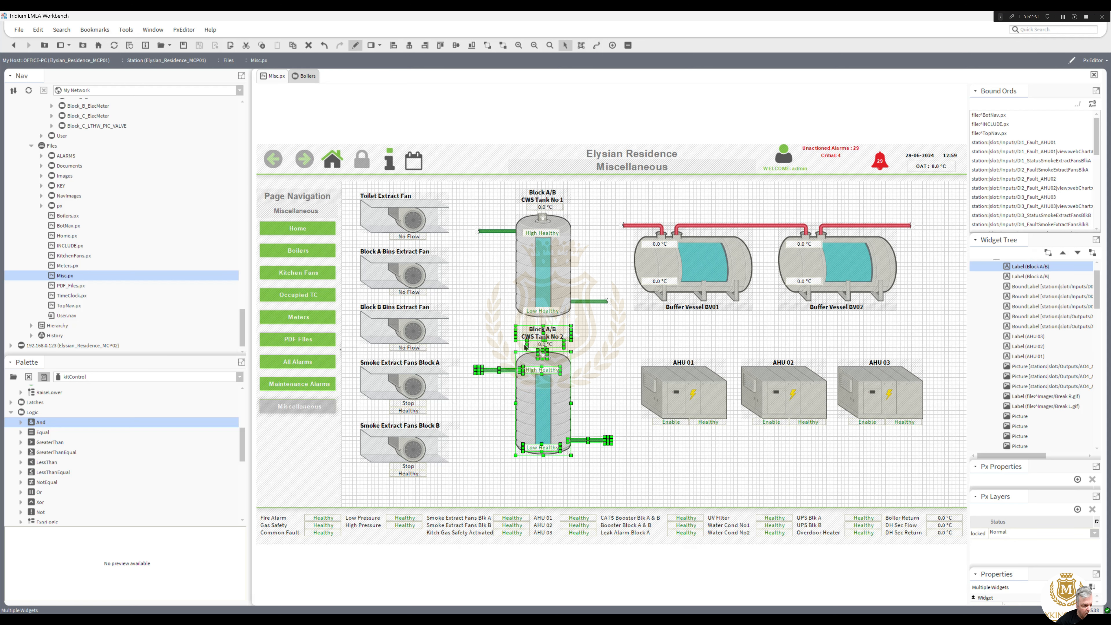
pyautogui.press('Down')
pyautogui.press('Down')
pyautogui.press('Down')
pyautogui.press('Down')
pyautogui.press('Down')
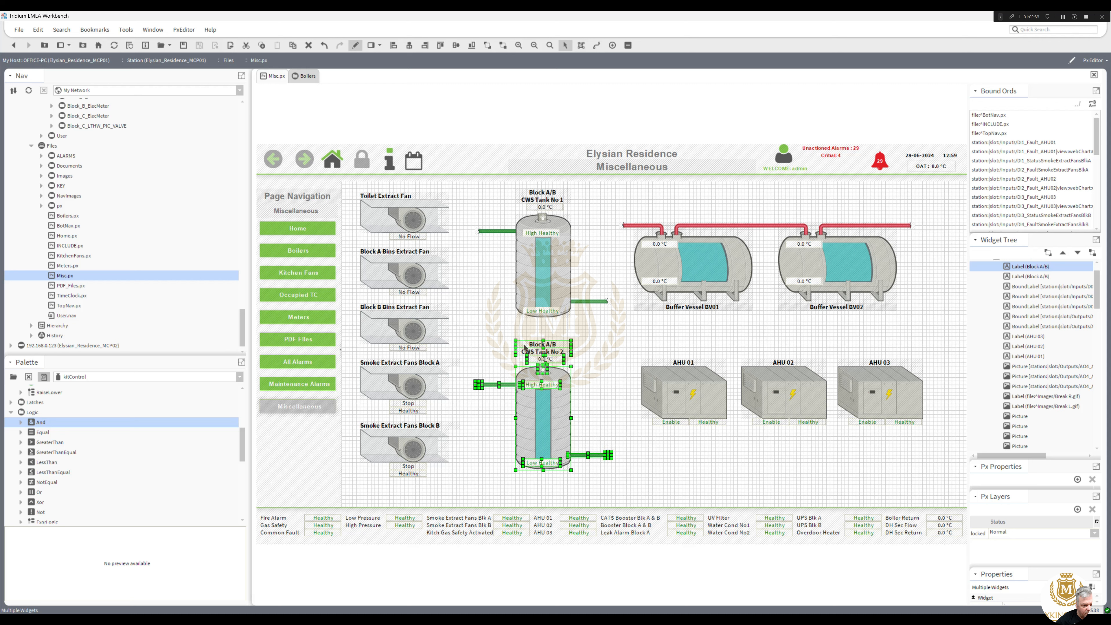
pyautogui.click(604, 370)
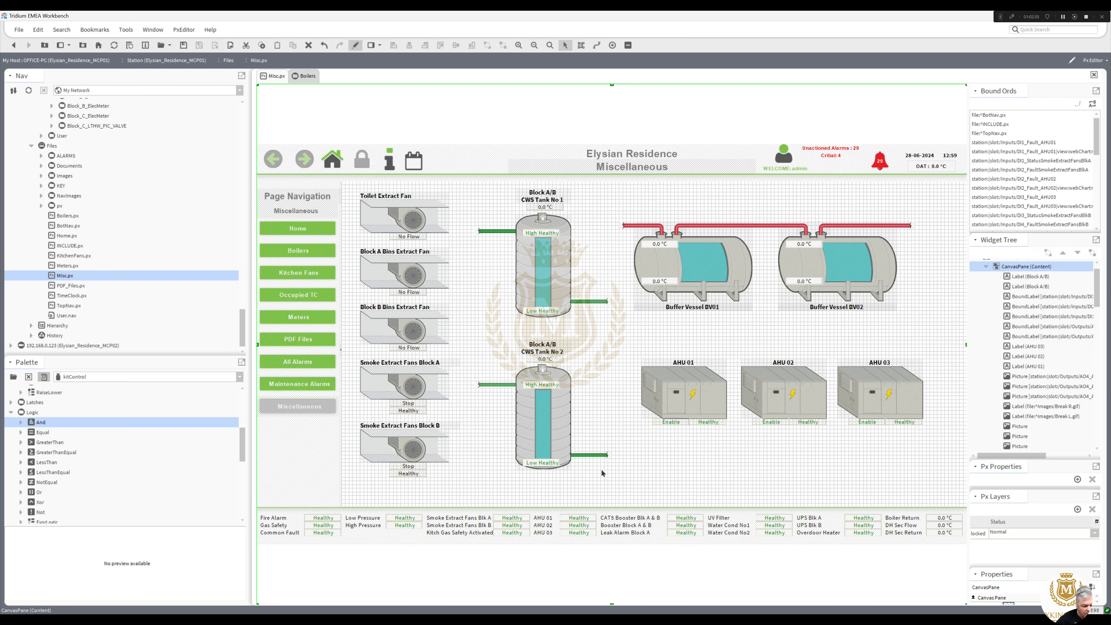
pyautogui.click(496, 385)
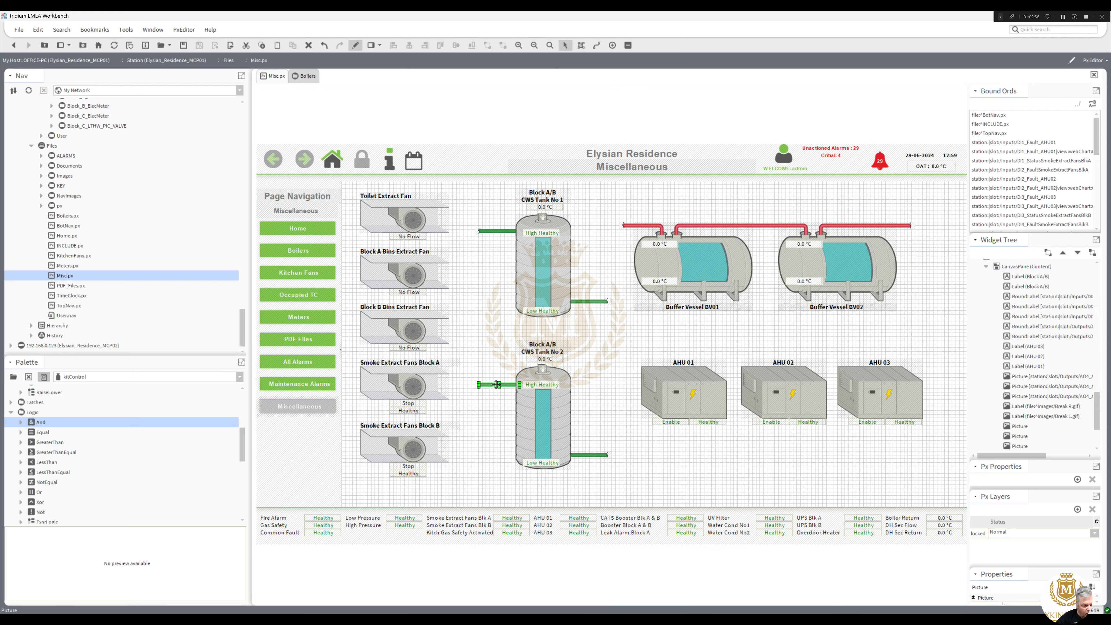
pyautogui.click(497, 226)
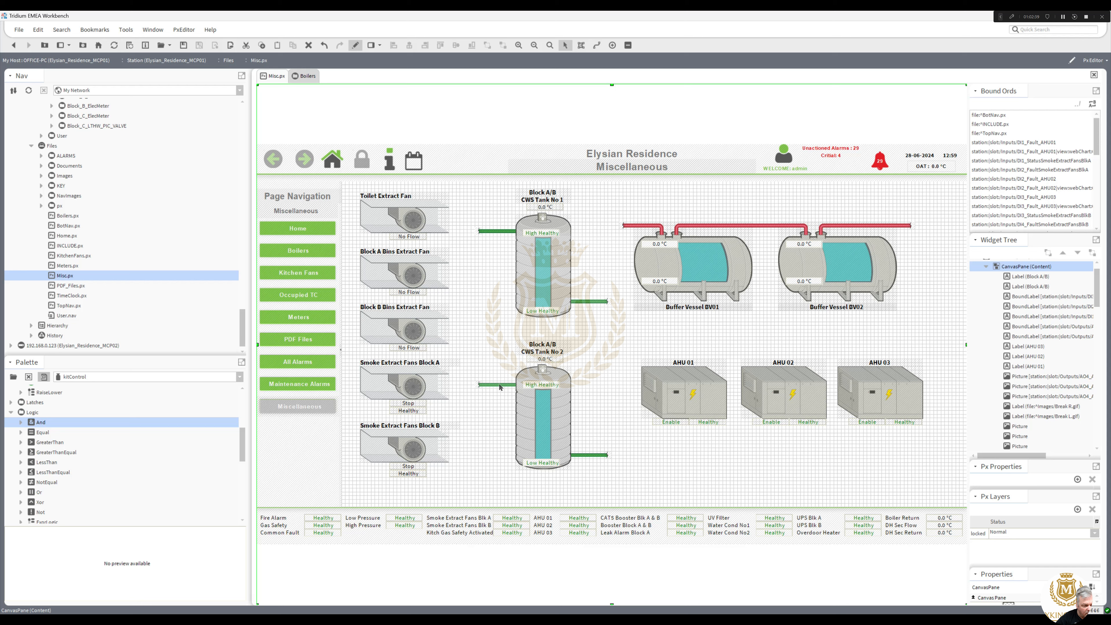
# Shorten the green inlet pipes and the green outlet pipes of CWS Tank No 1 and CWS Tank No 2 towards the tanks.
pyautogui.click(499, 385)
pyautogui.keyDown('shift'); pyautogui.click(492, 231); pyautogui.keyUp('shift')
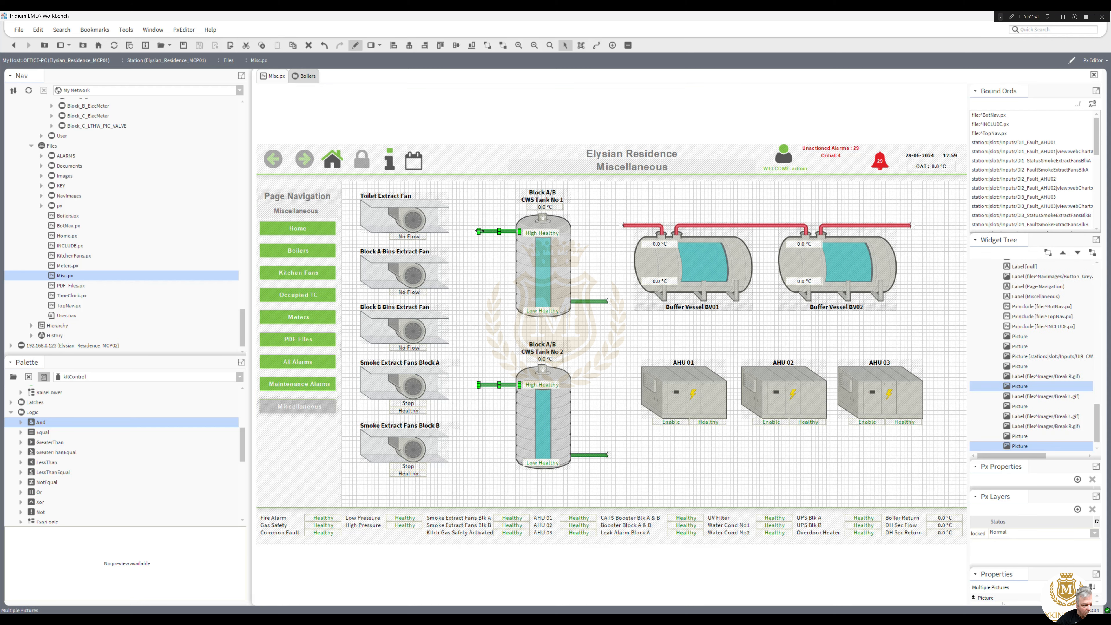
pyautogui.moveTo(506, 232); pyautogui.dragTo(506, 232)
pyautogui.click(587, 302)
pyautogui.keyDown('shift'); pyautogui.click(590, 457); pyautogui.keyUp('shift')
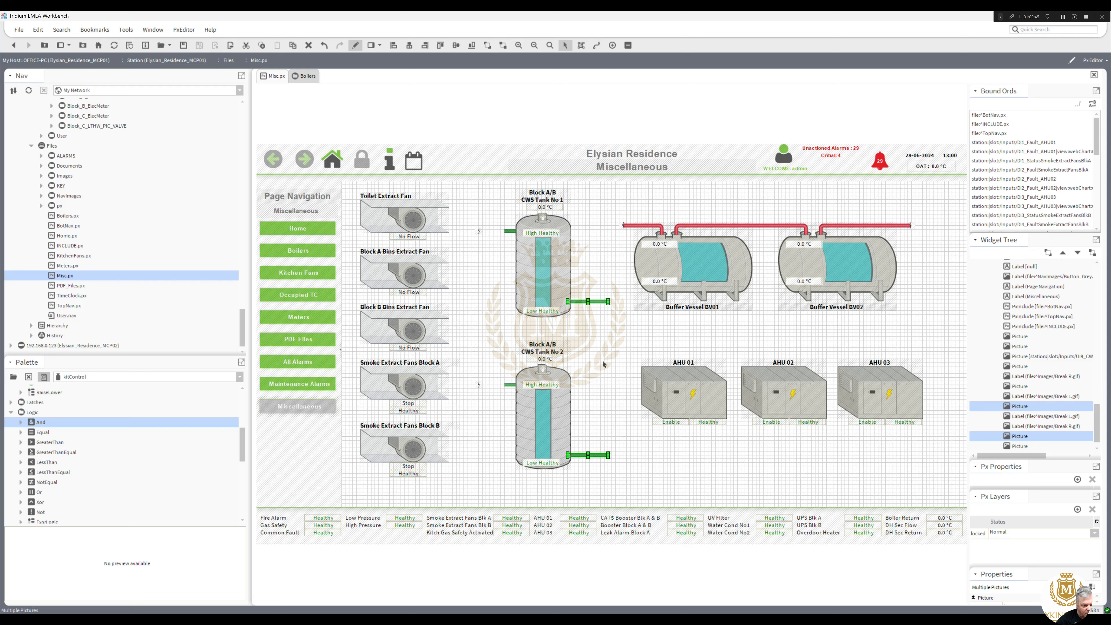
pyautogui.moveTo(608, 302); pyautogui.dragTo(580, 302)
# Shift both outlet pipe break symbols left to meet the shortened outlet pipe ends of the two CWS tanks.
pyautogui.moveTo(632, 476); pyautogui.dragTo(586, 287)
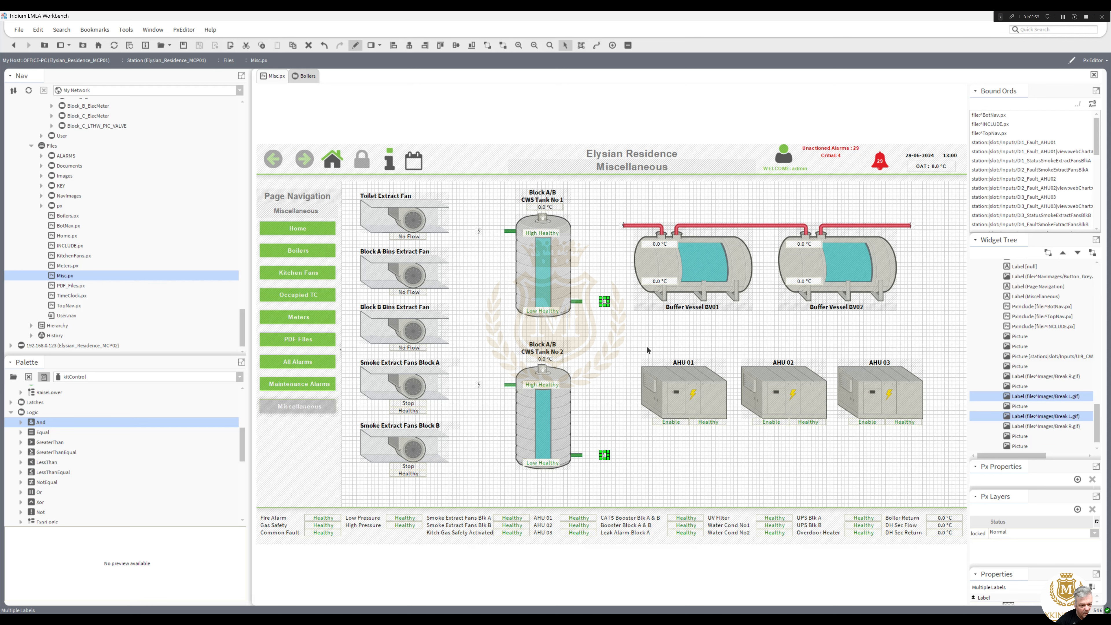
pyautogui.press('Left')
pyautogui.press('Left')
pyautogui.press('Left')
pyautogui.press('Left')
pyautogui.press('Left')
pyautogui.press('Left')
pyautogui.press('Left')
pyautogui.press('Left')
pyautogui.press('Left')
pyautogui.press('Left')
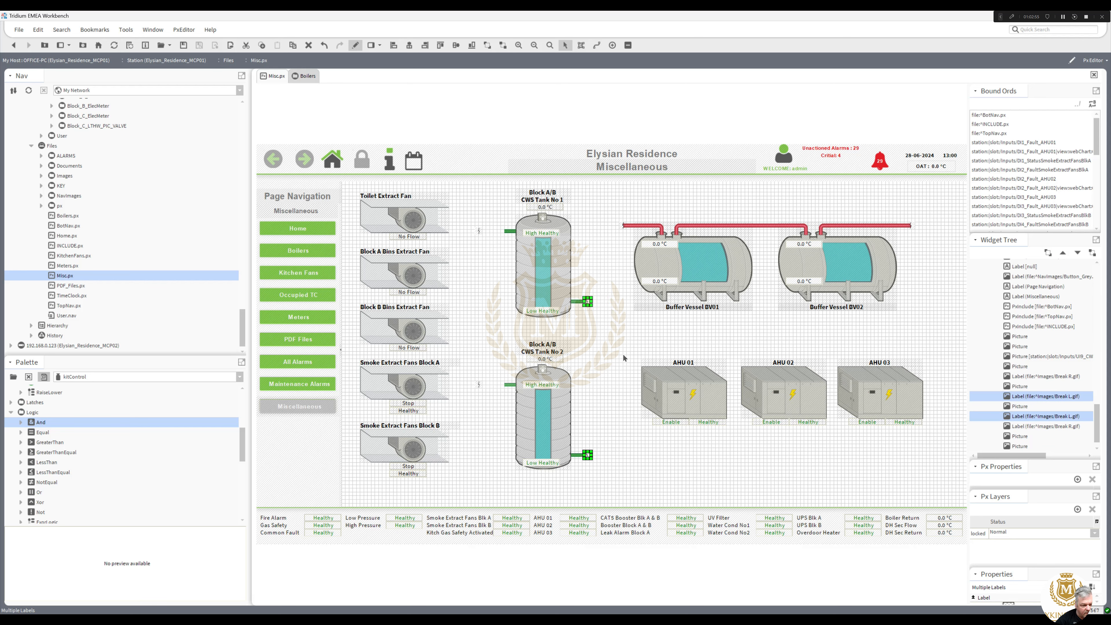
pyautogui.press('Left')
pyautogui.press('Left')
pyautogui.click(507, 404)
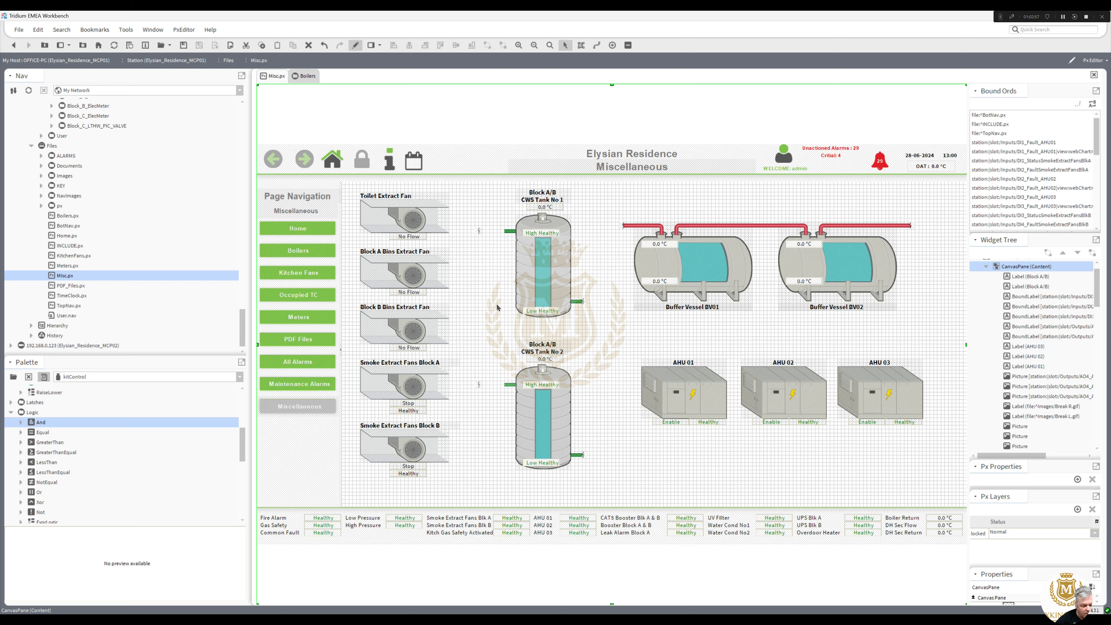
pyautogui.moveTo(575, 281); pyautogui.dragTo(596, 475)
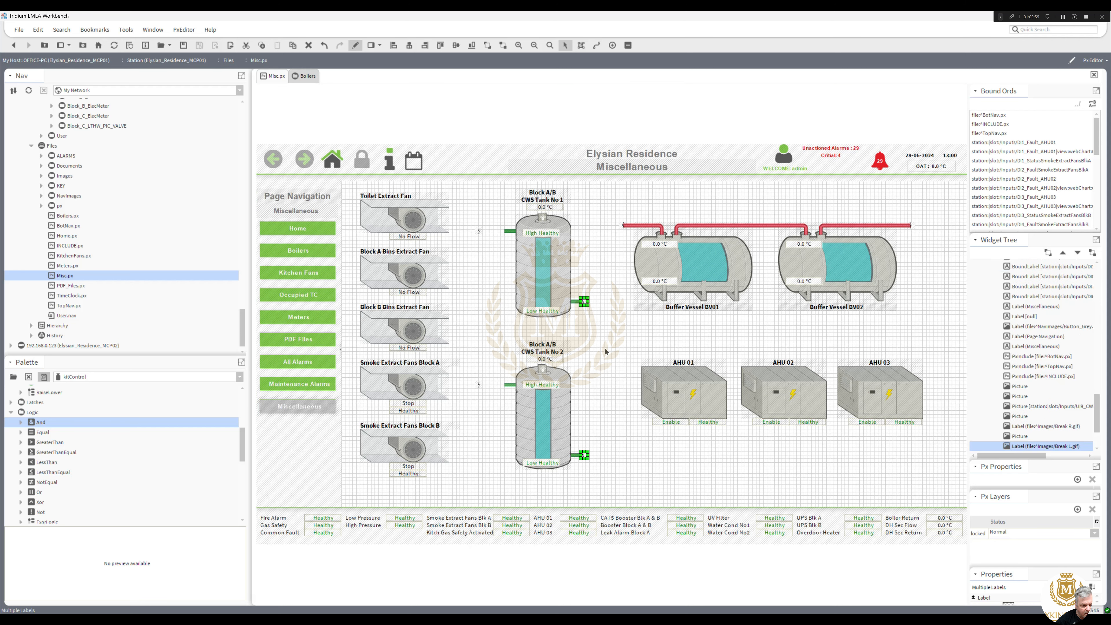
pyautogui.press('Left')
pyautogui.click(606, 386)
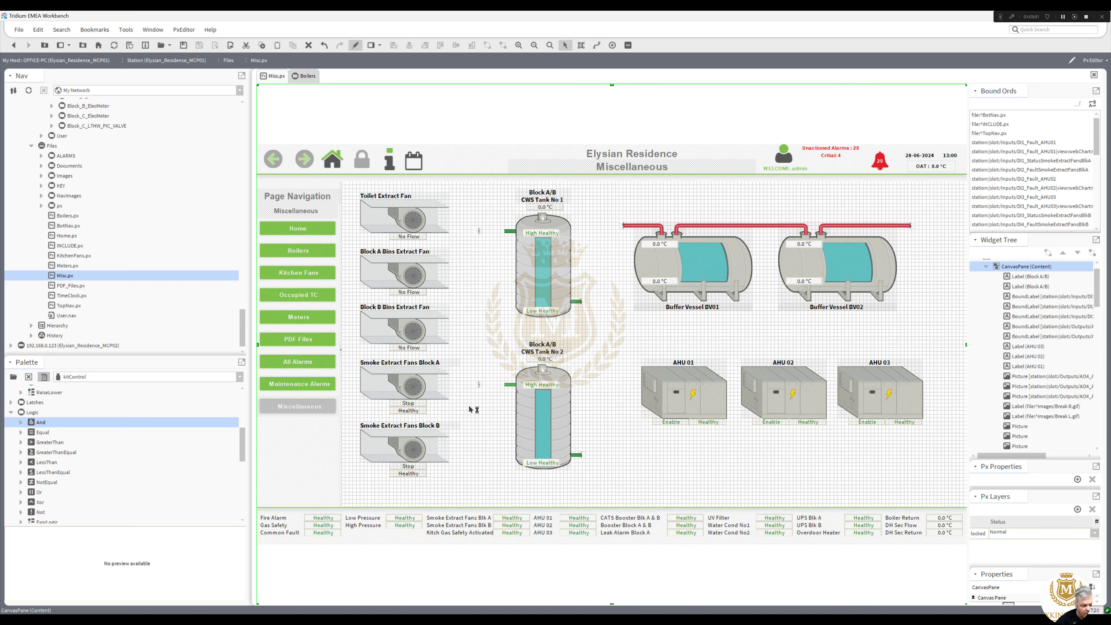
# Shift both inlet pipe break symbols right to meet the shortened inlet pipe ends of the two CWS tanks.
pyautogui.moveTo(460, 405); pyautogui.dragTo(498, 216)
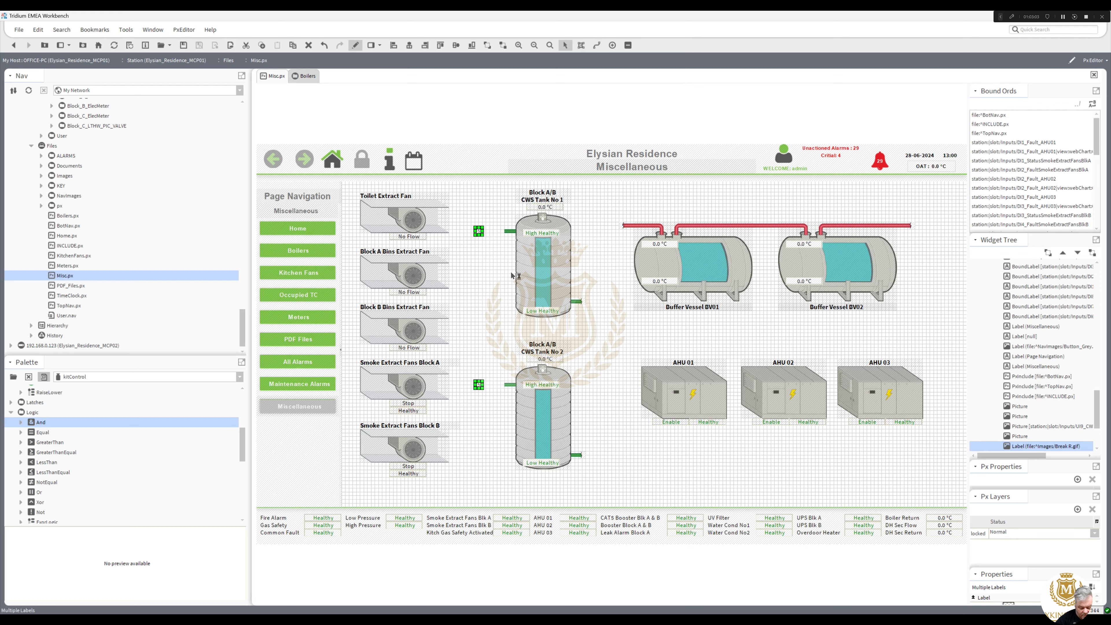
pyautogui.press('Right')
pyautogui.press('Right')
pyautogui.press('Right')
pyautogui.press('Right')
pyautogui.press('Right')
pyautogui.press('Right')
pyautogui.press('Right')
pyautogui.press('Right')
pyautogui.press('Right')
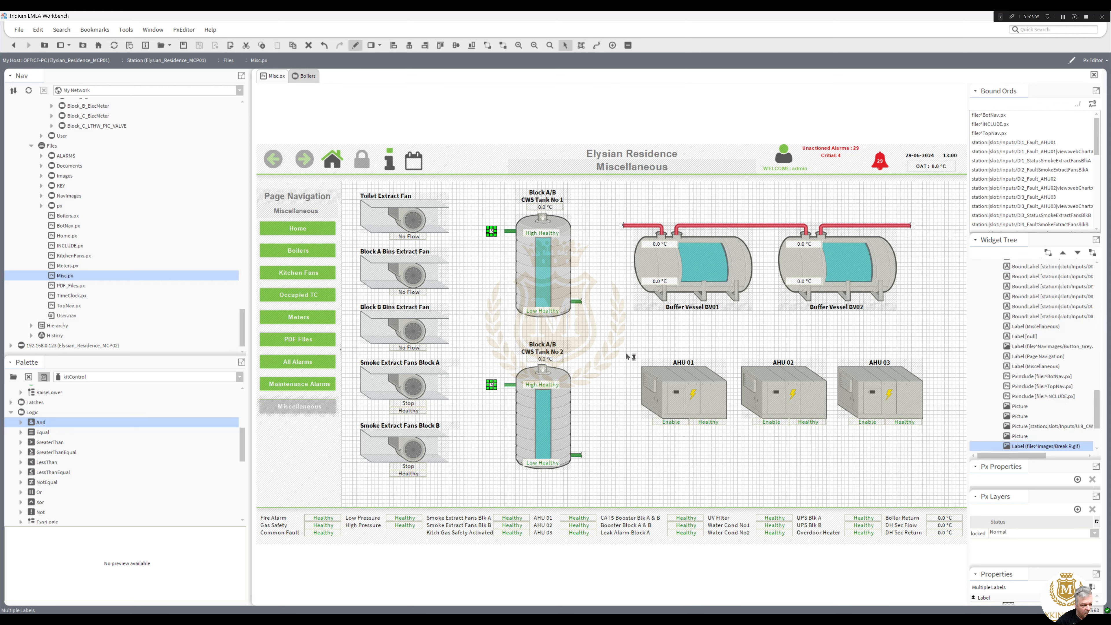
pyautogui.press('Right')
pyautogui.press('Right')
pyautogui.press('Right')
pyautogui.press('Right')
pyautogui.press('Right')
pyautogui.press('Right')
pyautogui.click(507, 215)
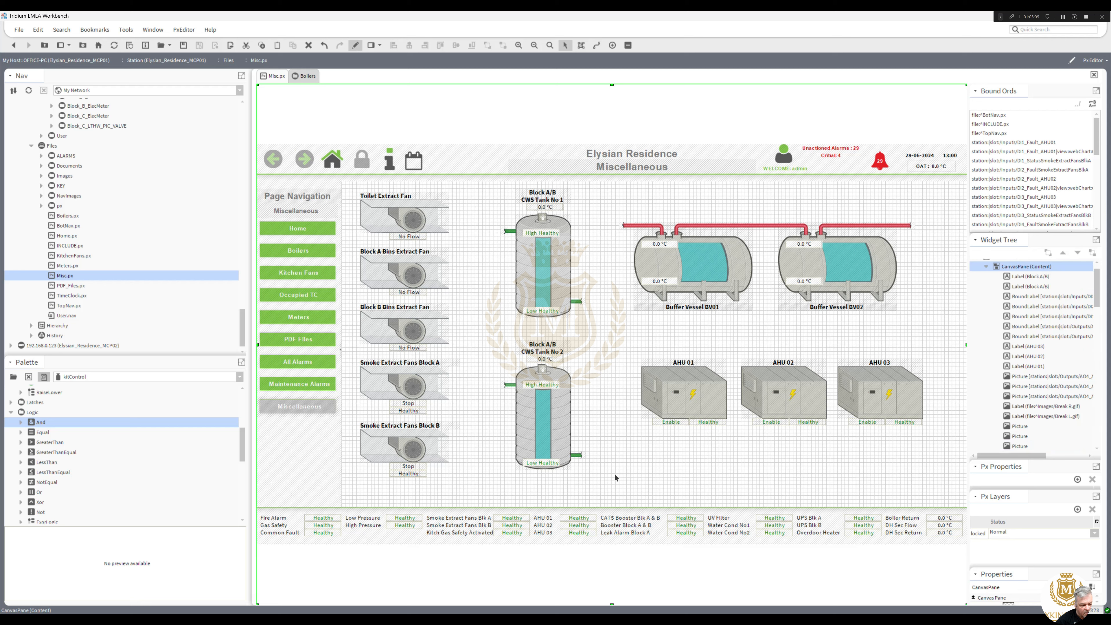
# Move both CWS tanks with their labels, readings and pipes left, closer to the extract fans.
pyautogui.moveTo(507, 212); pyautogui.dragTo(473, 178)
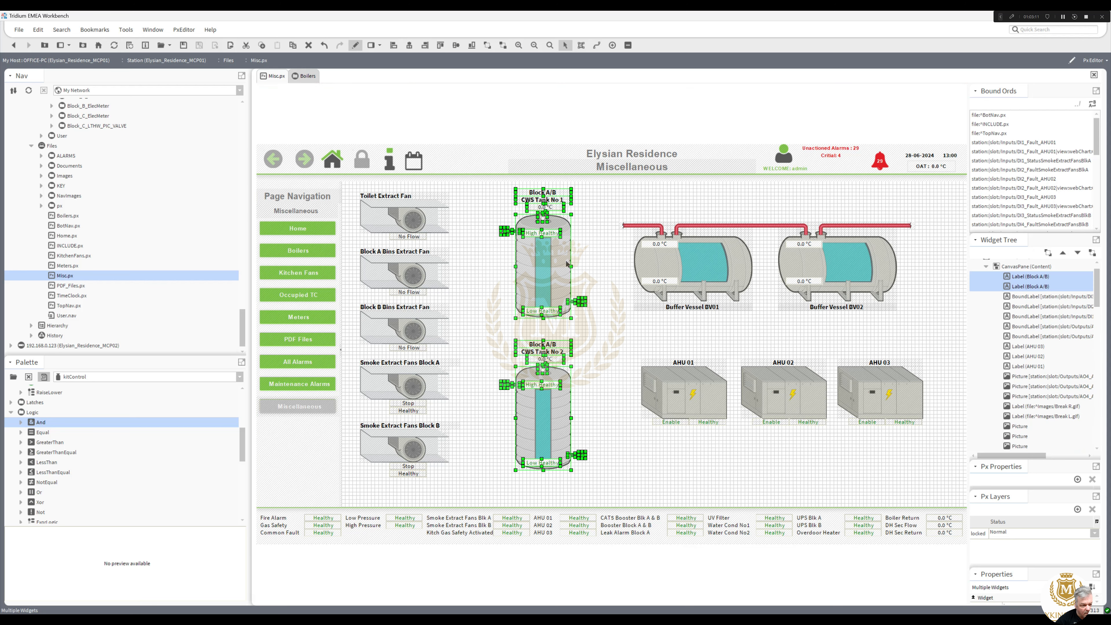
pyautogui.press('Left')
pyautogui.press('Left')
pyautogui.press('Left')
pyautogui.press('Left')
pyautogui.press('Left')
pyautogui.press('Left')
pyautogui.press('Left')
pyautogui.press('Left')
pyautogui.press('Left')
pyautogui.press('Left')
pyautogui.press('Left')
pyautogui.press('Left')
pyautogui.press('Left')
pyautogui.press('Left')
pyautogui.press('Left')
pyautogui.press('Left')
pyautogui.press('Left')
pyautogui.press('Left')
pyautogui.press('Left')
pyautogui.press('Left')
pyautogui.press('Left')
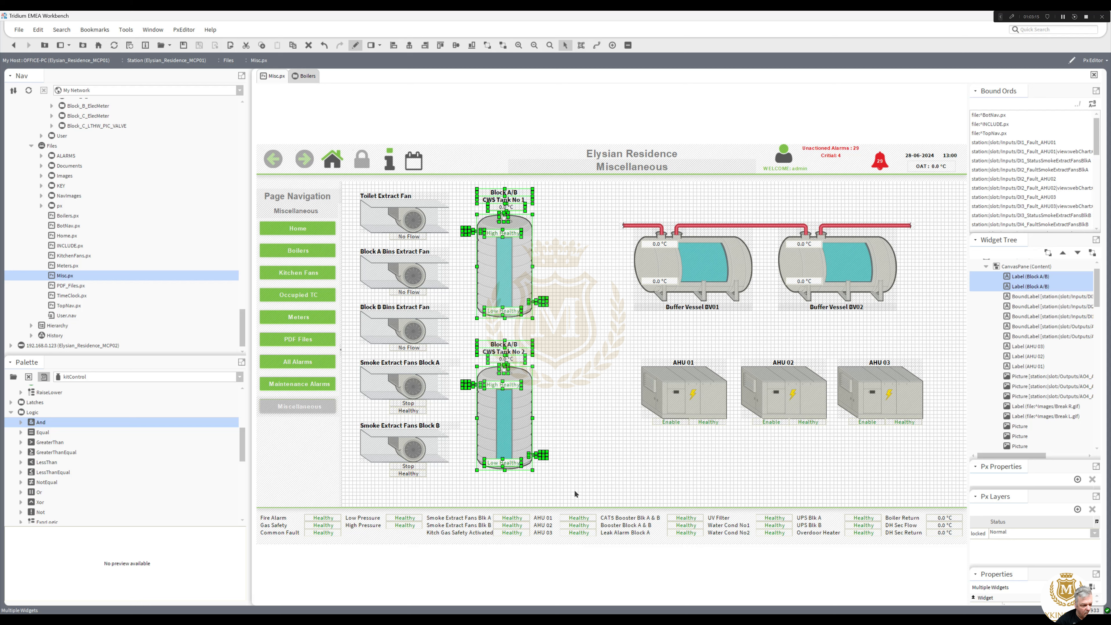
# Move all the extract fans and both CWS tanks together slightly left, towards the page navigation buttons.
pyautogui.moveTo(576, 493); pyautogui.dragTo(335, 178)
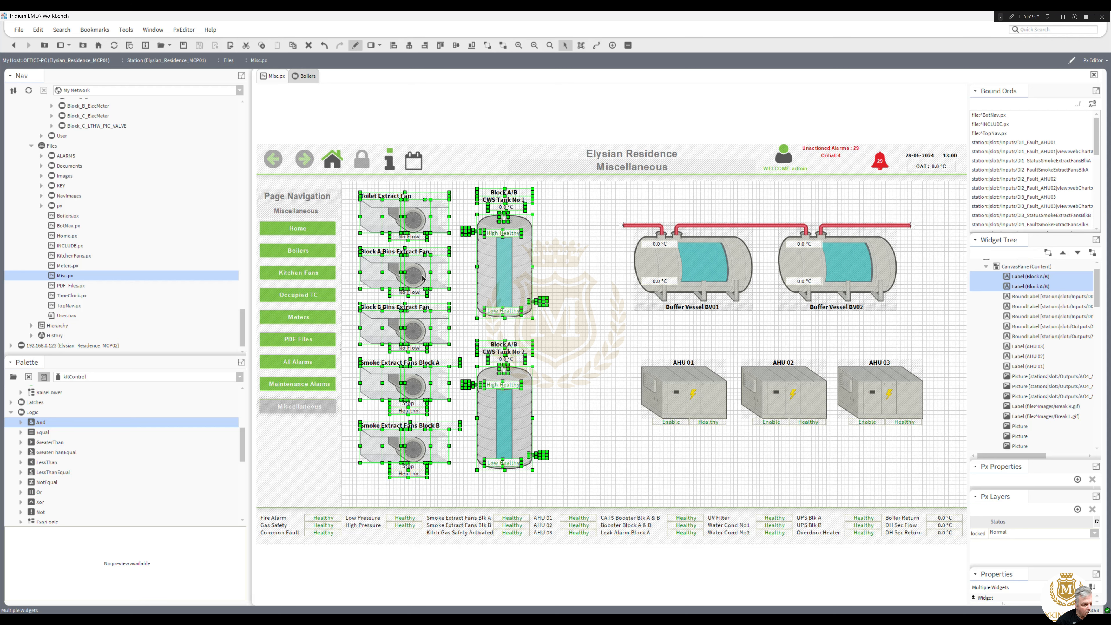
pyautogui.press('Left')
pyautogui.press('Left')
pyautogui.press('Left')
pyautogui.press('Left')
pyautogui.press('Left')
pyautogui.press('Left')
pyautogui.press('Left')
pyautogui.press('Left')
pyautogui.press('Left')
pyautogui.press('Left')
pyautogui.press('Left')
pyautogui.press('Left')
pyautogui.press('Left')
pyautogui.press('Left')
pyautogui.press('Left')
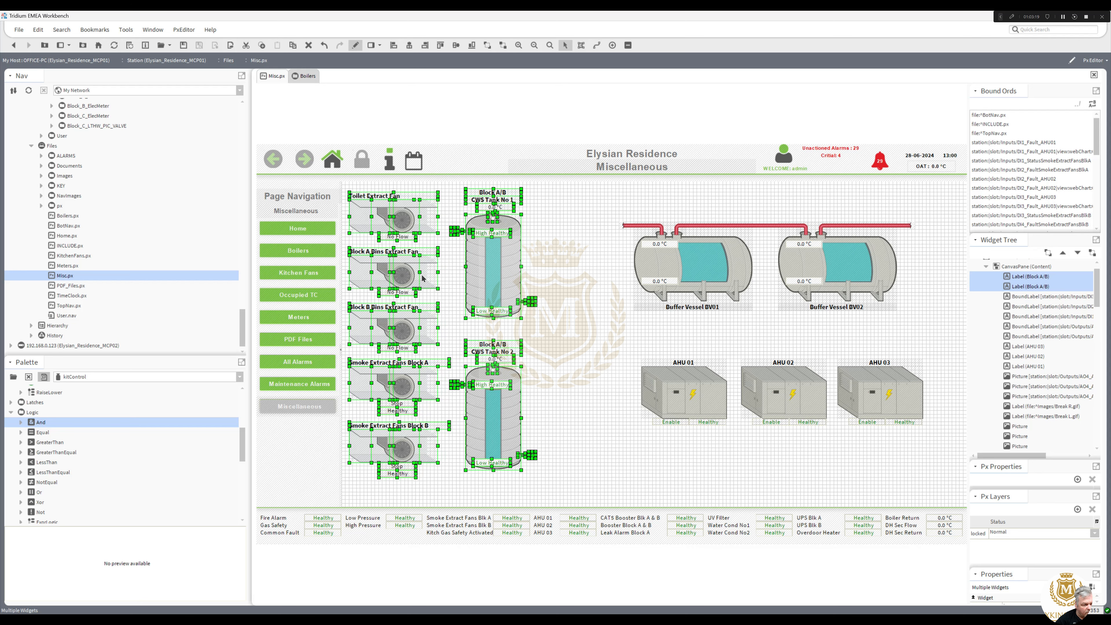
# Move the two buffer vessels with their pipework and the three AHUs right to free space beside the CWS tanks.
pyautogui.moveTo(594, 195); pyautogui.dragTo(967, 467)
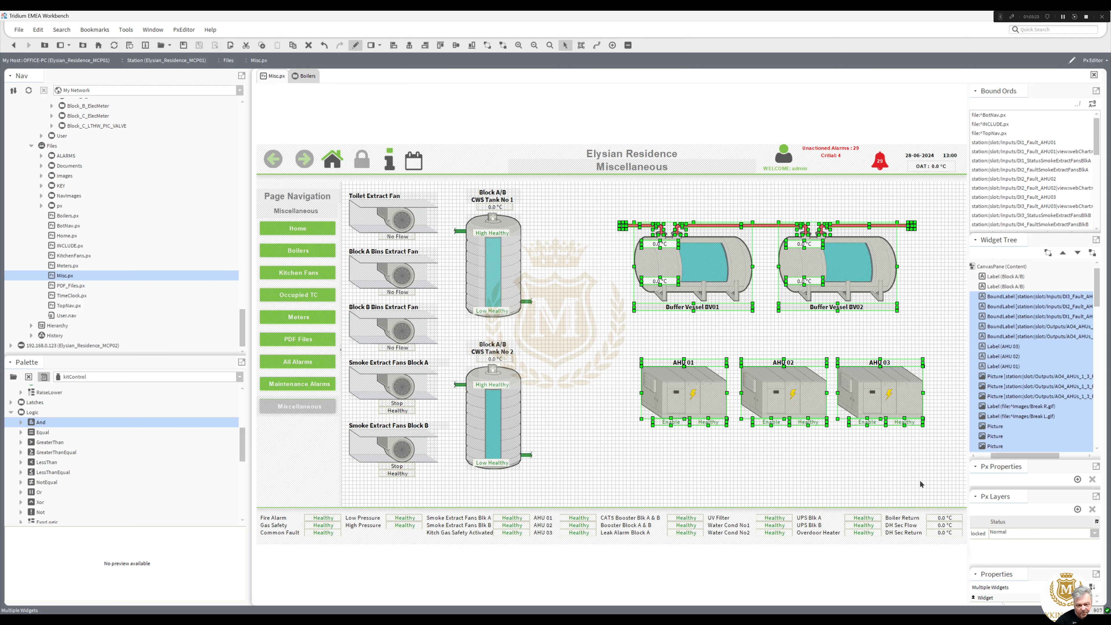
pyautogui.moveTo(881, 394); pyautogui.dragTo(911, 390)
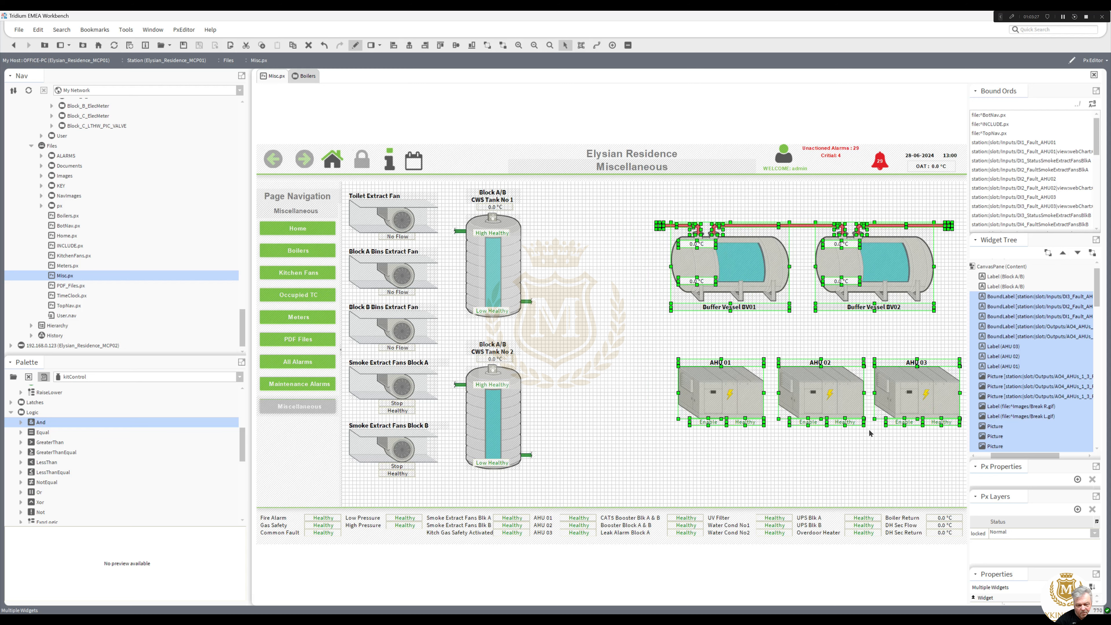
pyautogui.click(570, 499)
# Duplicate both Block A/B CWS tanks with their labels, readings and pipes, and place the copies directly to their right.
pyautogui.moveTo(571, 500); pyautogui.dragTo(440, 177)
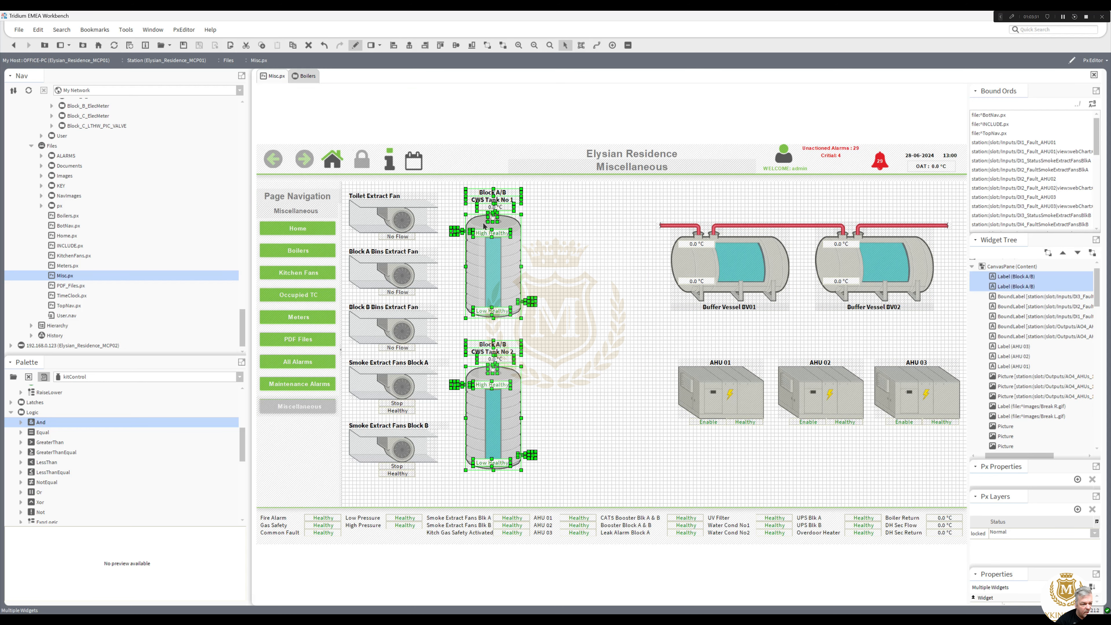
pyautogui.rightClick(484, 266)
pyautogui.click(508, 295)
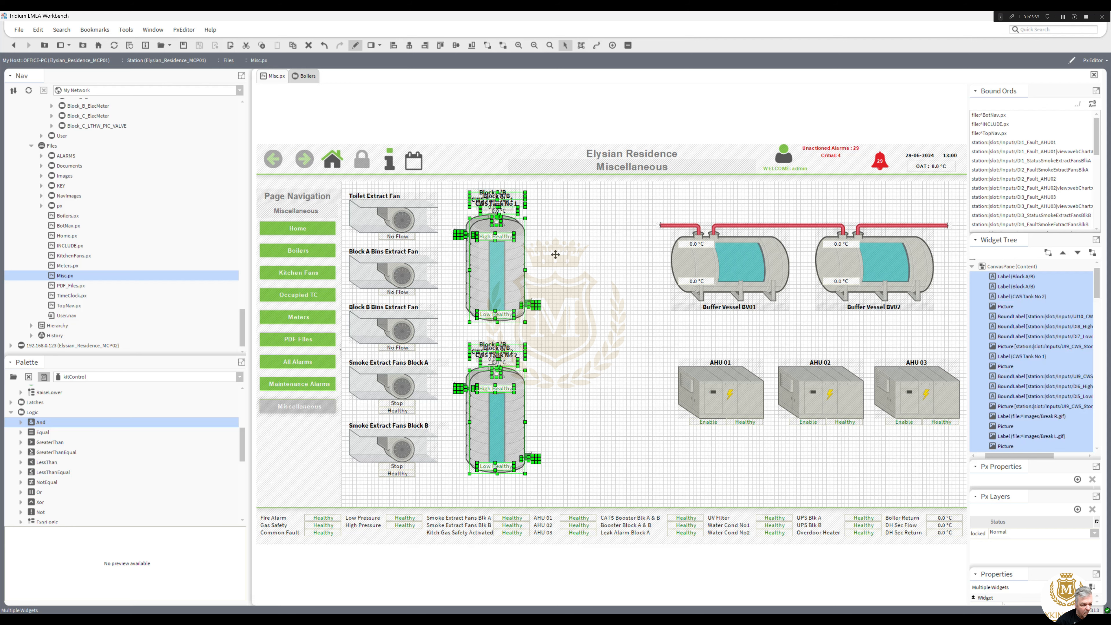
pyautogui.click(577, 259)
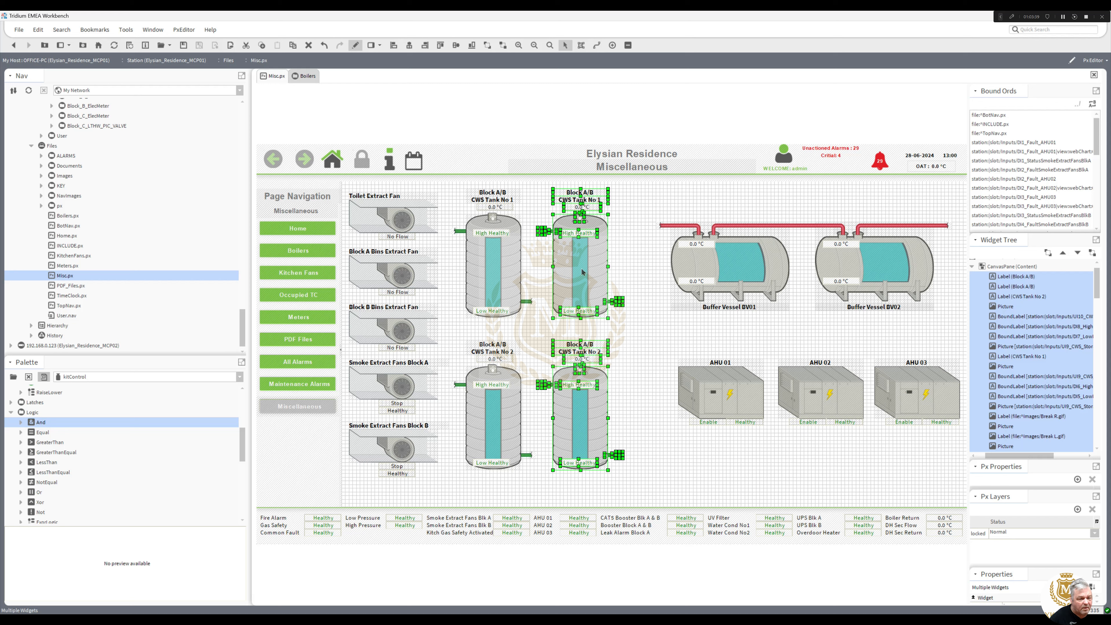
# Change the Block A/B labels above the two copied CWS tanks to Block C.
pyautogui.click(580, 194)
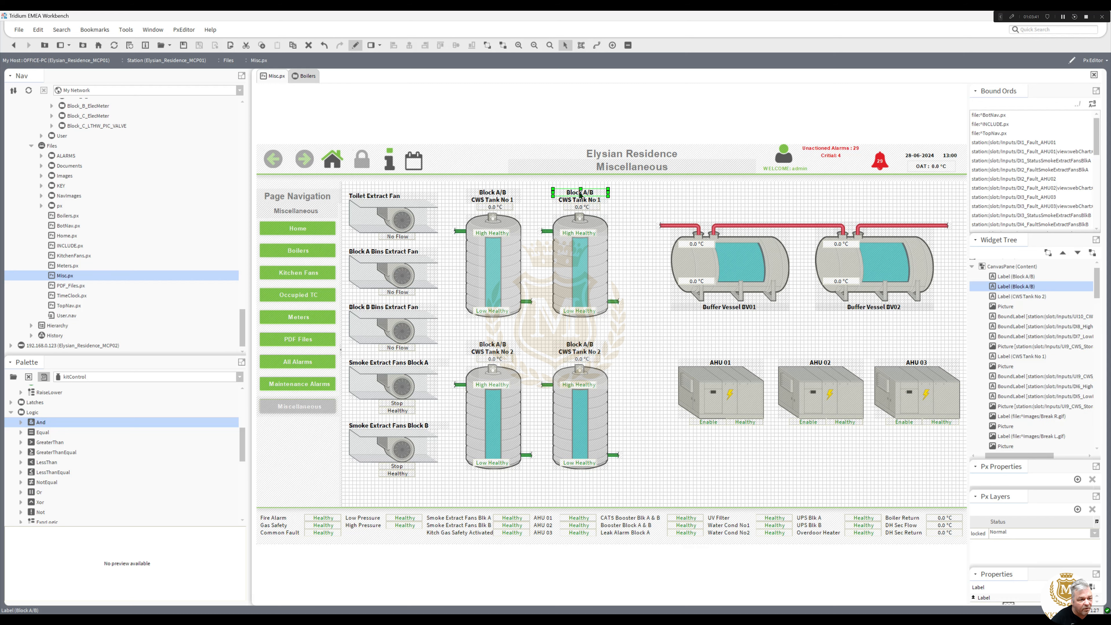
pyautogui.doubleClick(581, 193)
pyautogui.moveTo(499, 343); pyautogui.dragTo(542, 344)
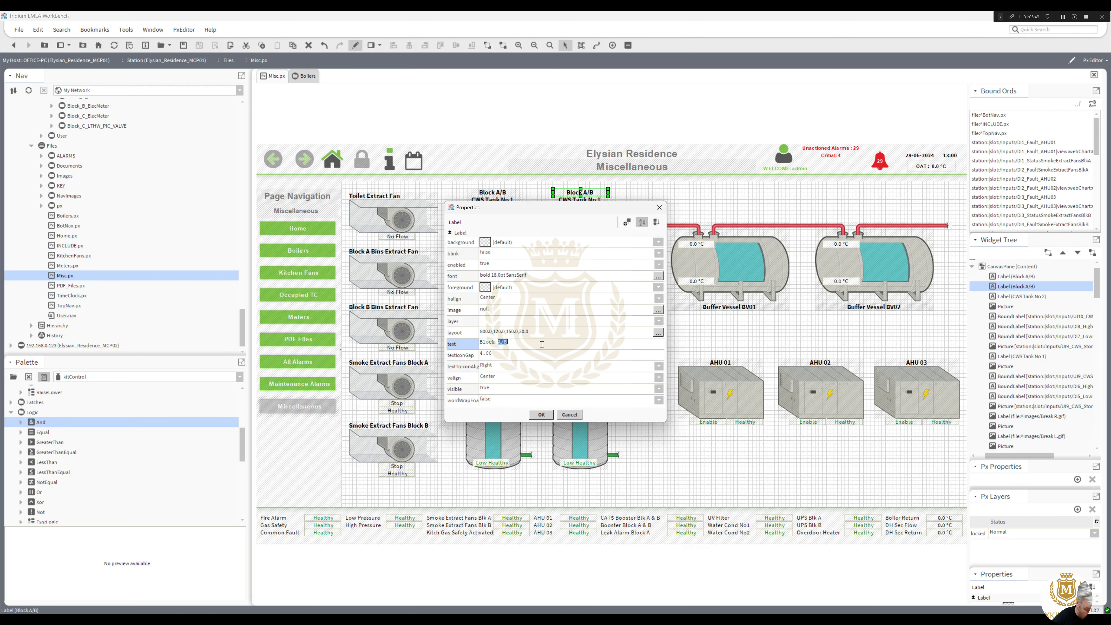
pyautogui.write('V')
pyautogui.click(542, 414)
pyautogui.doubleClick(579, 341)
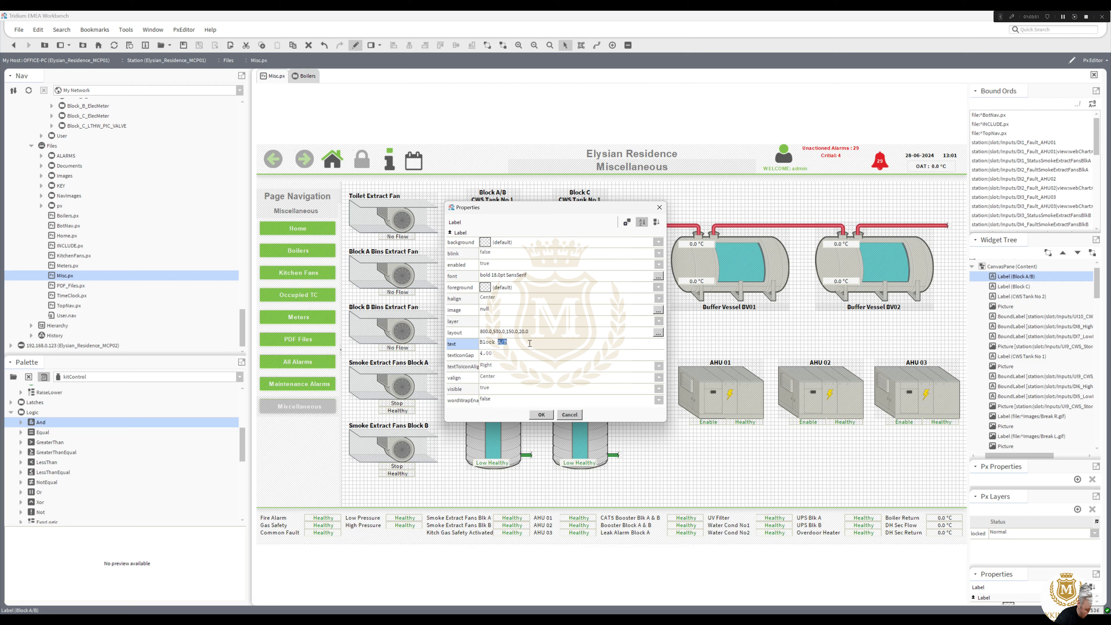
pyautogui.write('C')
pyautogui.click(542, 414)
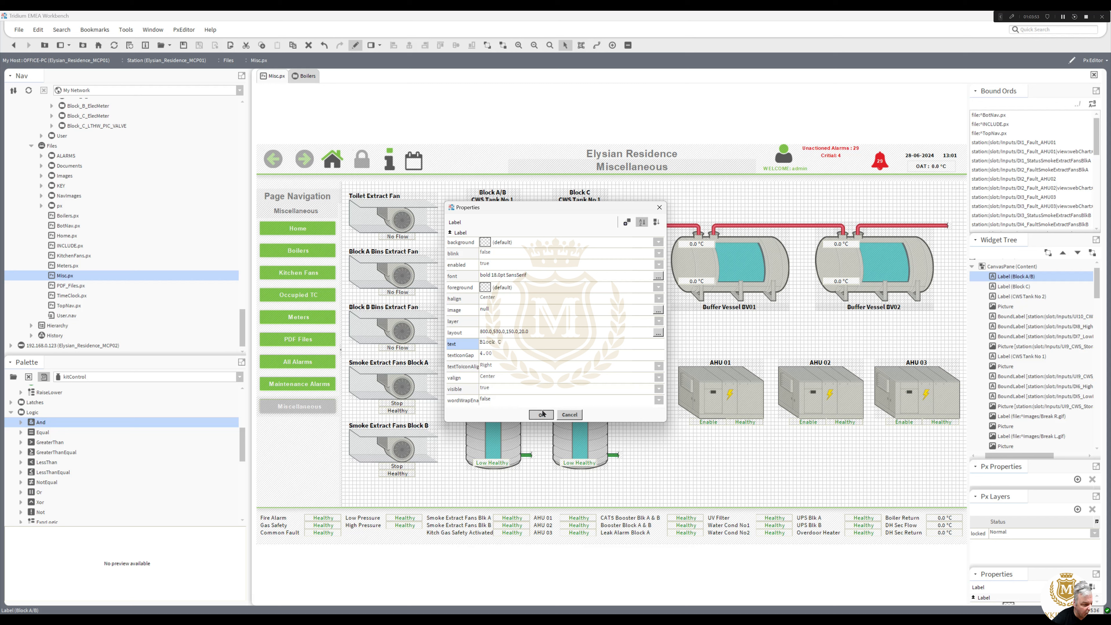
# Collapse MCP01's own Inputs folder and expand the Inputs folder under the Elysian_Residence_MCP02 points of the NiagaraNetwork.
pyautogui.moveTo(241, 324); pyautogui.dragTo(240, 174)
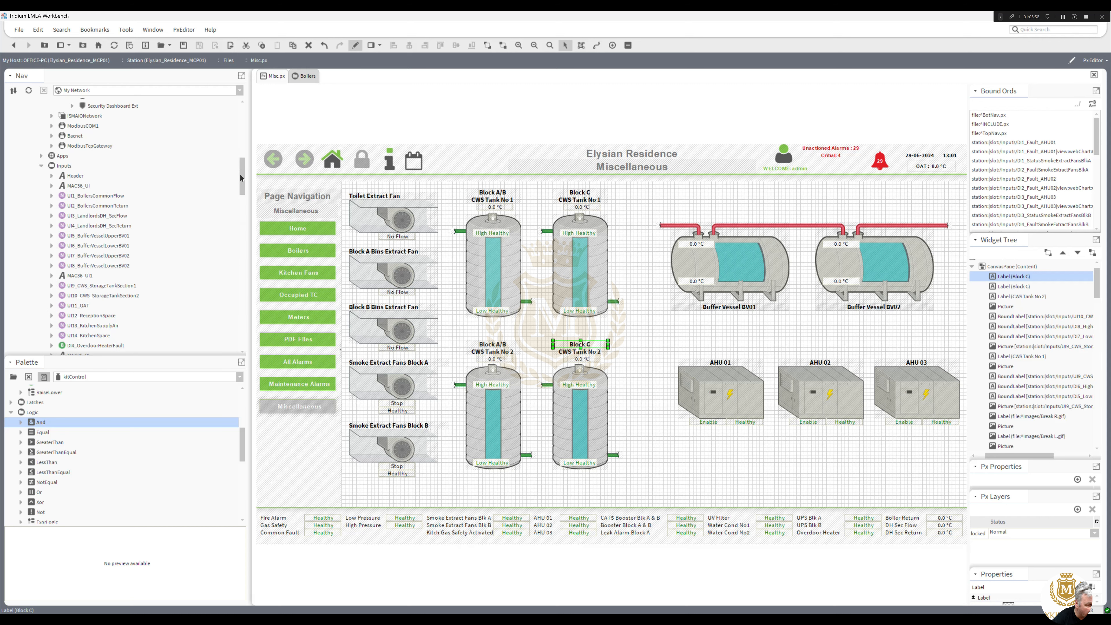
pyautogui.click(40, 165)
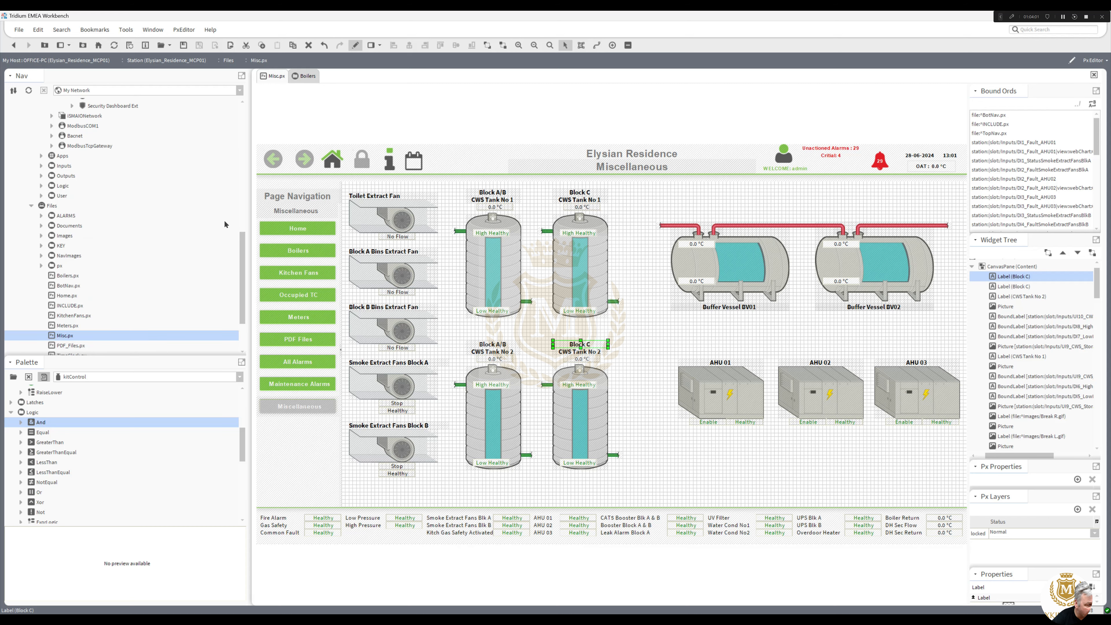
pyautogui.moveTo(244, 258); pyautogui.dragTo(242, 185)
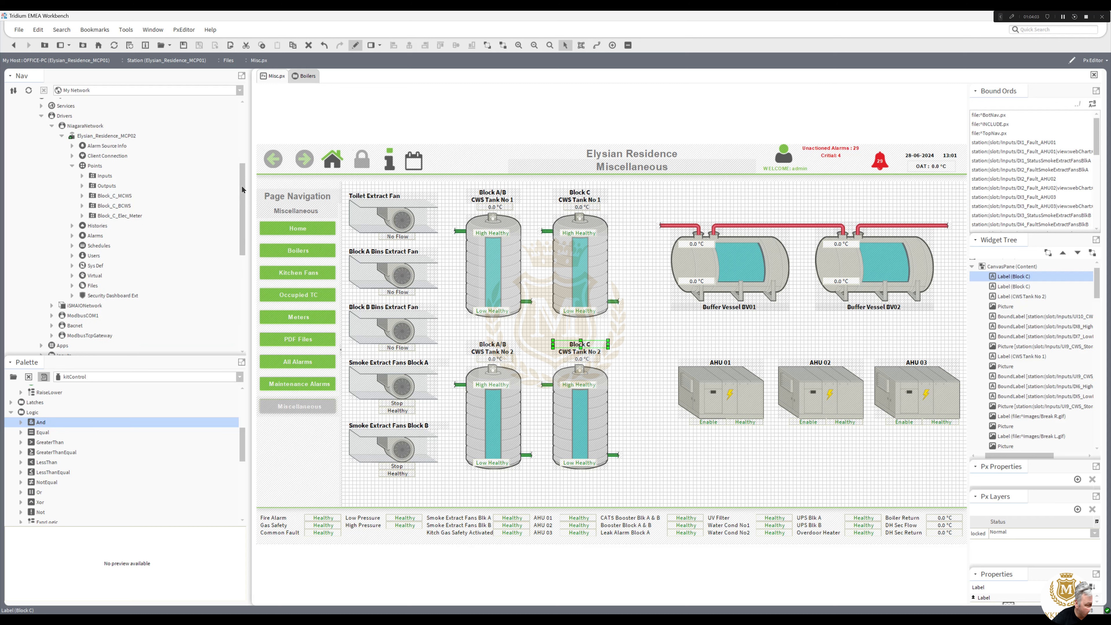
pyautogui.click(82, 176)
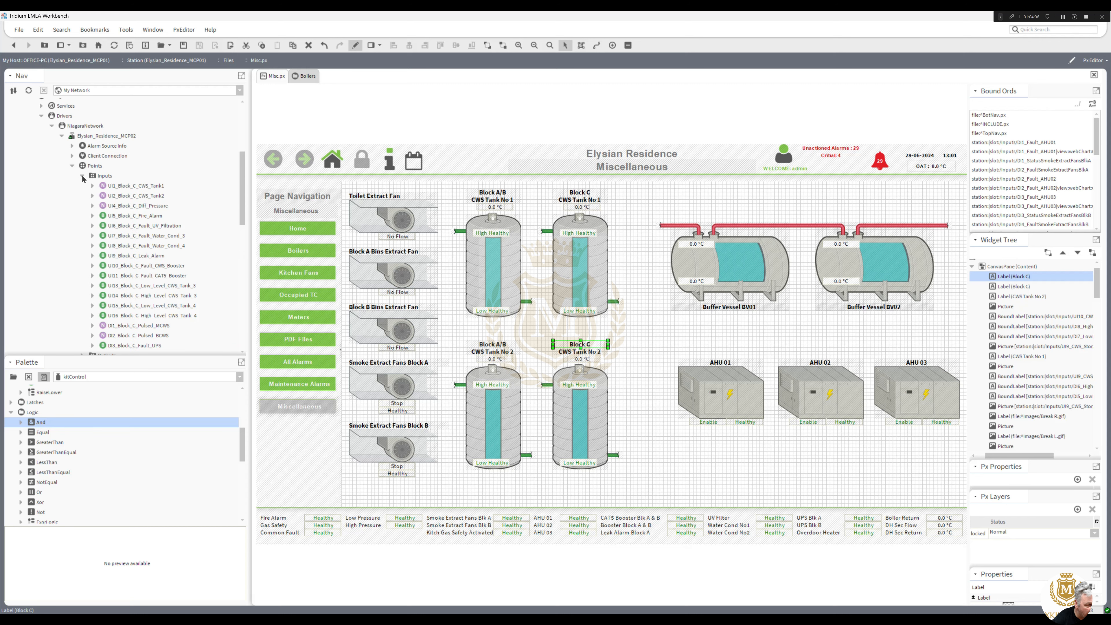
# Make bound labels with display names for the Block C CWS tank temperature and high/low level points, placing them below the AHUs.
pyautogui.click(145, 187)
pyautogui.keyDown('ctrl'); pyautogui.click(144, 196); pyautogui.keyUp('ctrl')
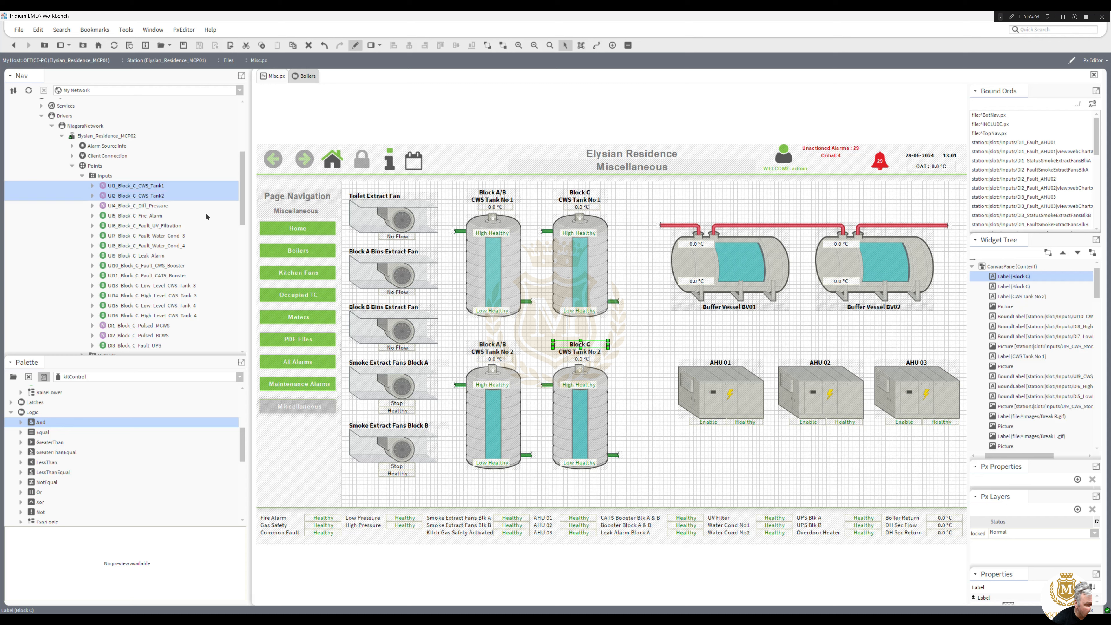
pyautogui.scroll(-2, 243, 207)
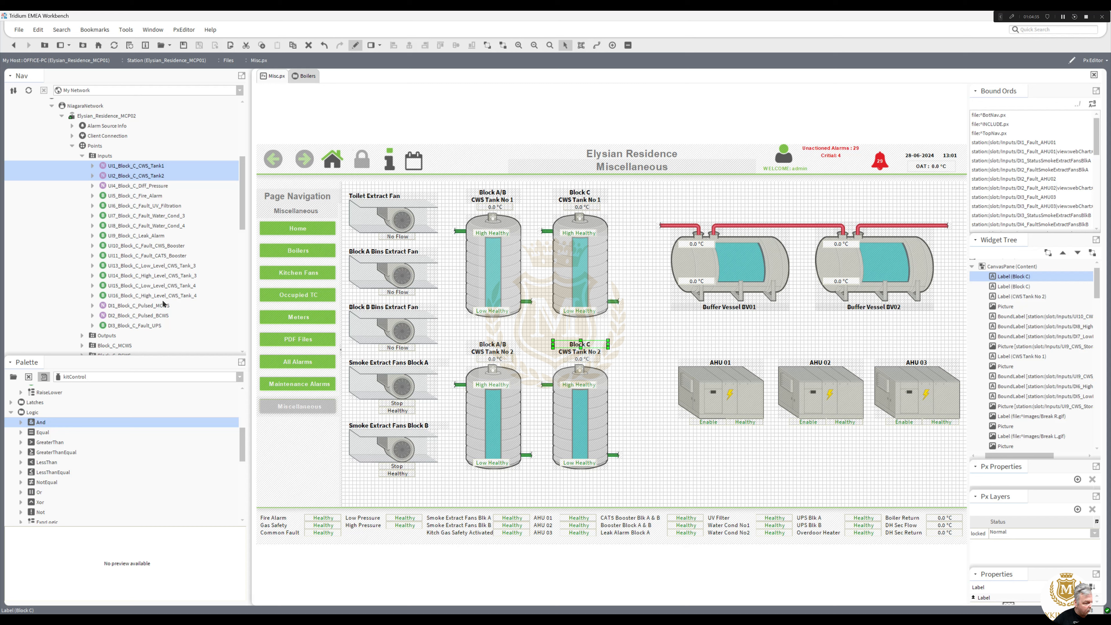
pyautogui.keyDown('ctrl'); pyautogui.click(152, 266); pyautogui.keyUp('ctrl')
pyautogui.keyDown('ctrl'); pyautogui.click(152, 276); pyautogui.keyUp('ctrl')
pyautogui.keyDown('ctrl'); pyautogui.click(150, 286); pyautogui.keyUp('ctrl')
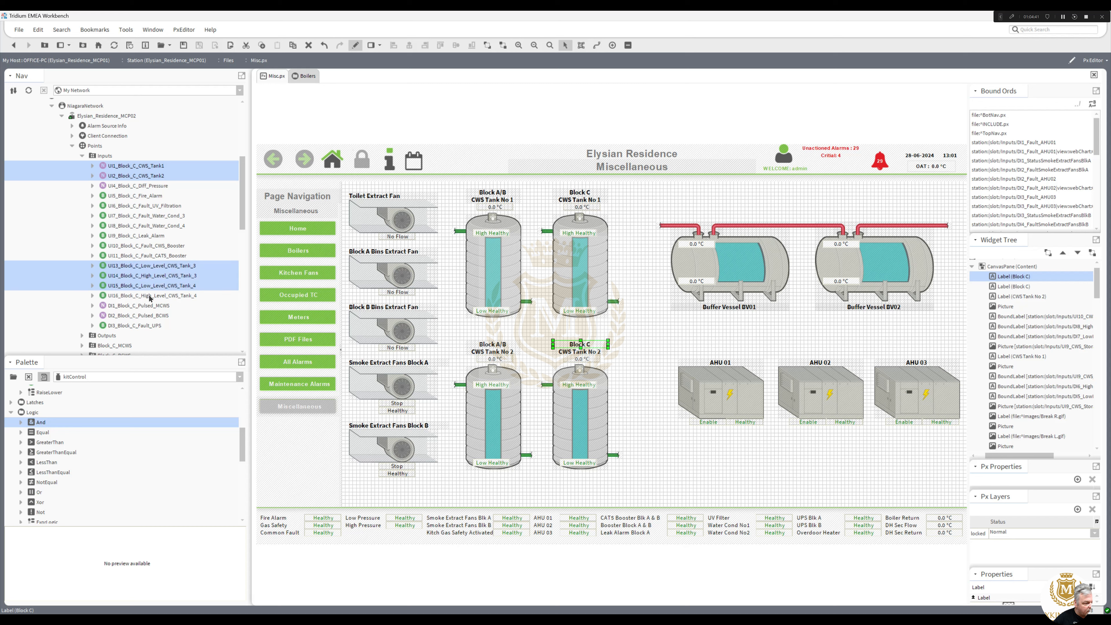
pyautogui.keyDown('ctrl'); pyautogui.click(150, 297); pyautogui.keyUp('ctrl')
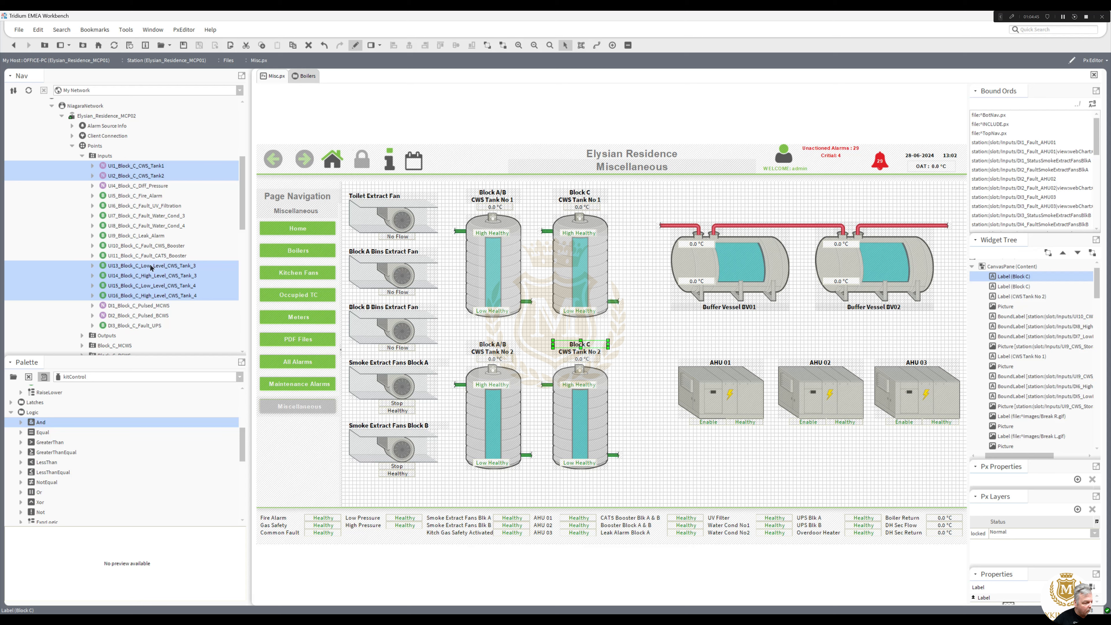
pyautogui.moveTo(190, 299); pyautogui.dragTo(668, 428)
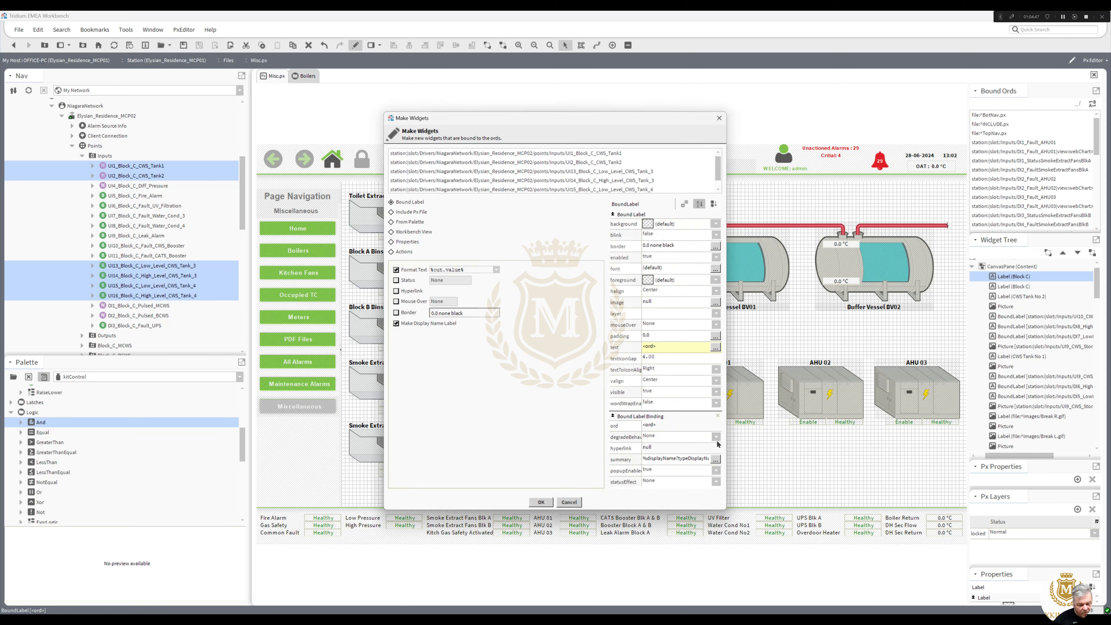
pyautogui.click(542, 504)
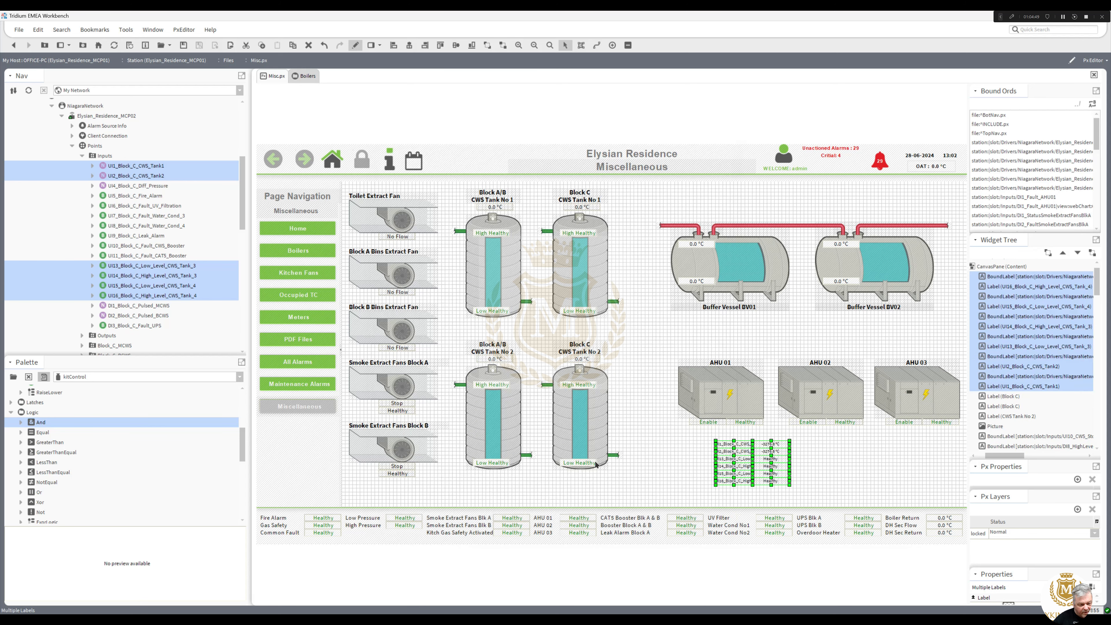
pyautogui.click(651, 438)
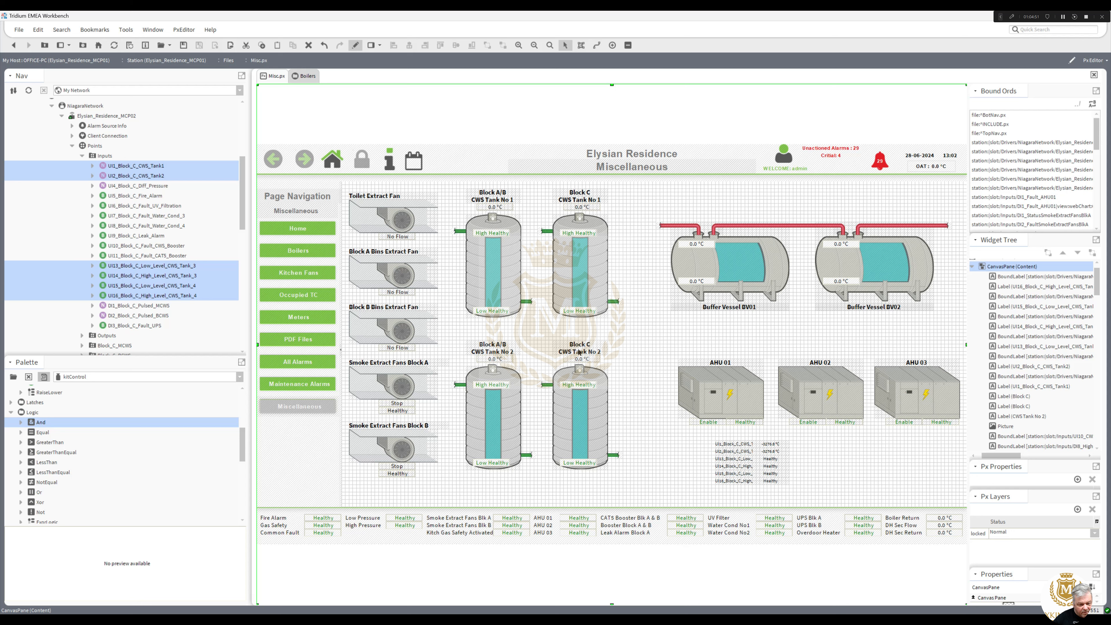
# Rename the upper Block C tank's label to CWS Tank No 3.
pyautogui.doubleClick(586, 201)
pyautogui.tripleClick(506, 343)
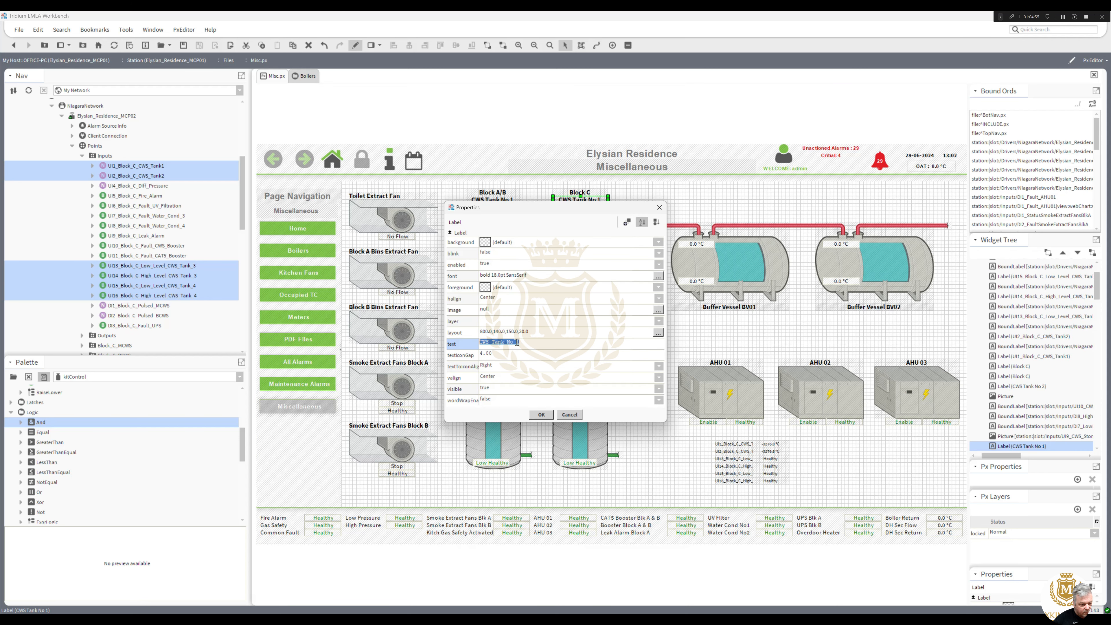
pyautogui.click(517, 342)
pyautogui.press('BackSpace')
pyautogui.write('3')
pyautogui.click(541, 415)
# Rename the lower Block C tank's label to CWS Tank No 4.
pyautogui.click(587, 352)
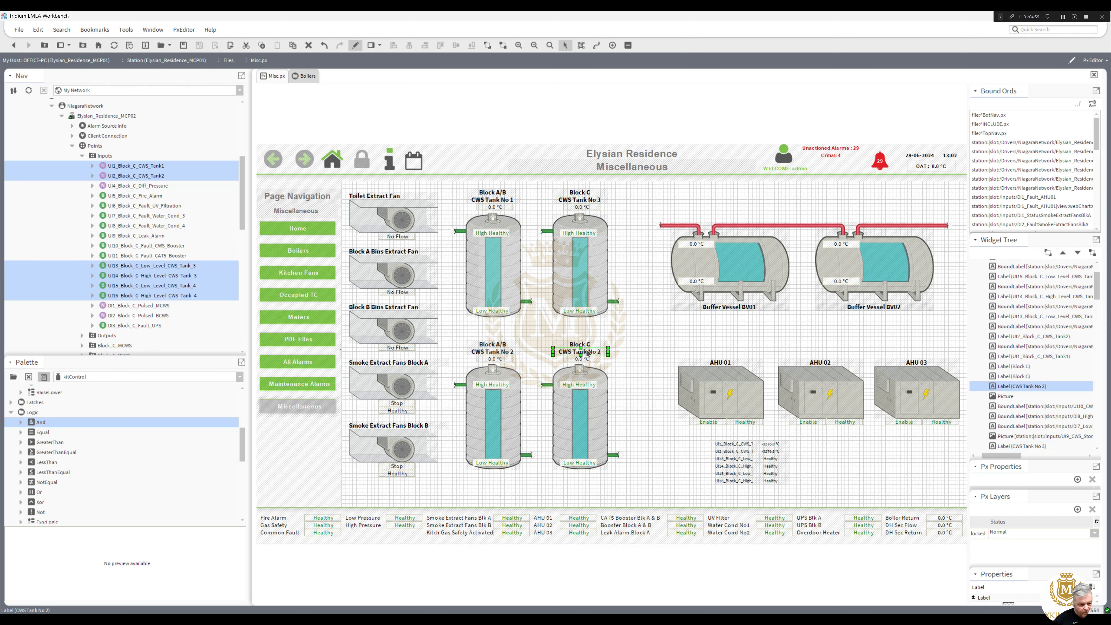
pyautogui.doubleClick(588, 352)
pyautogui.click(522, 342)
pyautogui.press('BackSpace')
pyautogui.write('4')
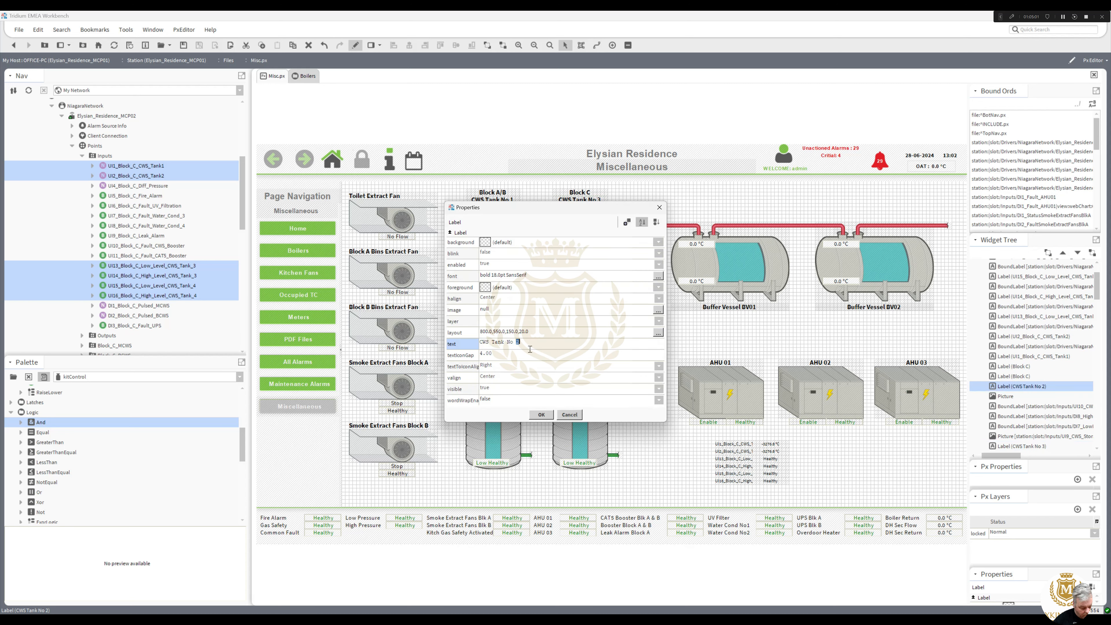
pyautogui.click(541, 414)
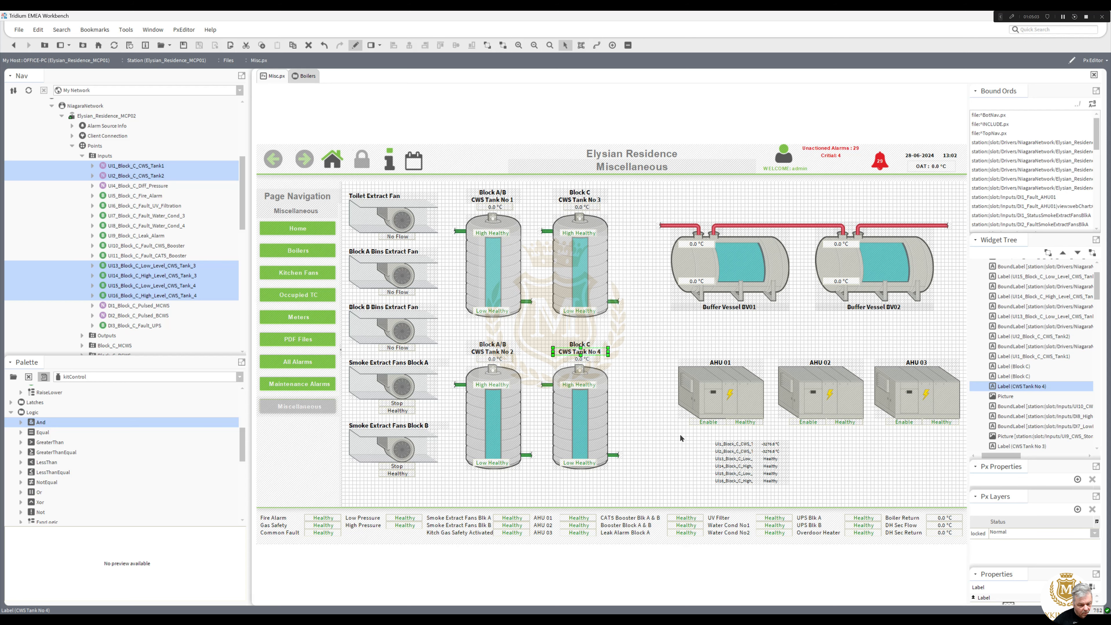
# Widen the six Block C point name labels below the AHUs so their full names are readable.
pyautogui.moveTo(769, 495); pyautogui.dragTo(671, 444)
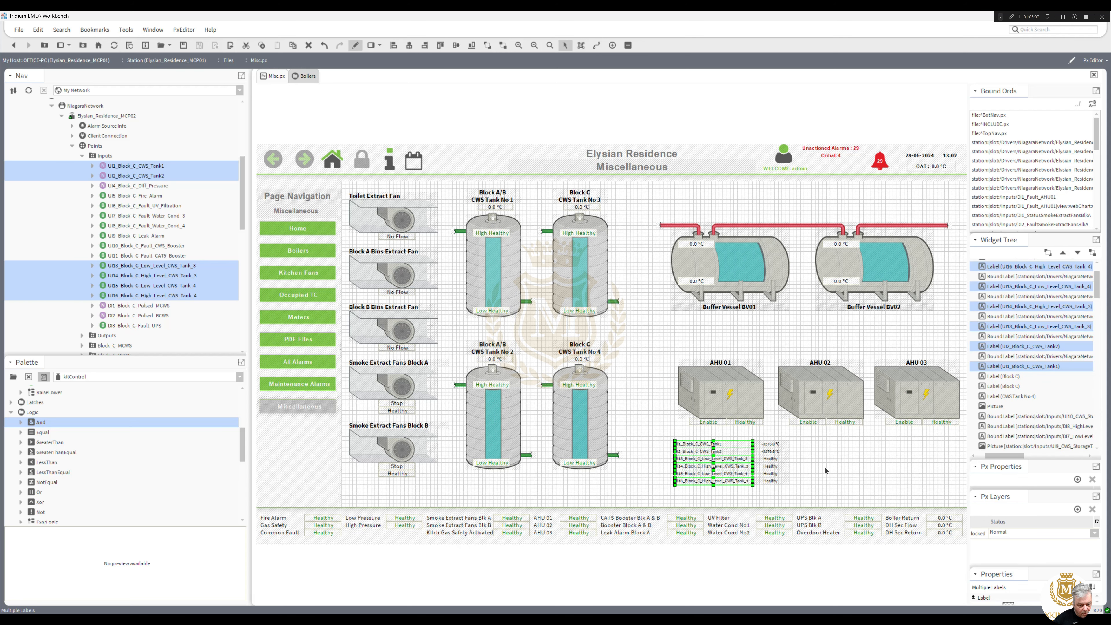
pyautogui.click(813, 460)
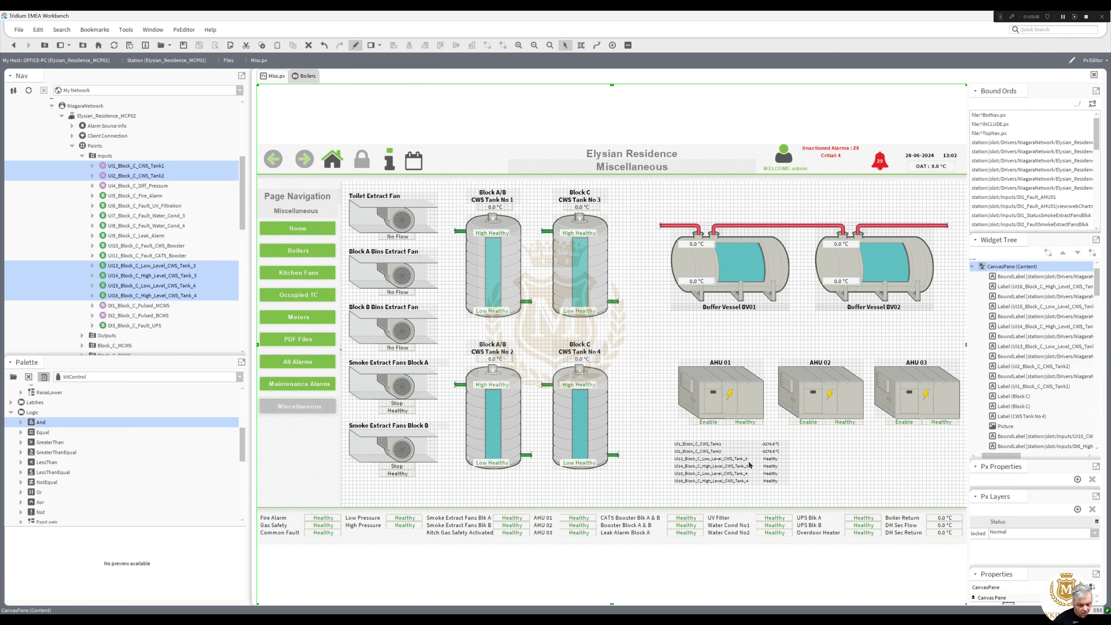
# Copy the ord of UI13_Block_C_Low_Level_CWS_Tank_3 from its bound label into the label binding of CWS Tank No 3's low level label.
pyautogui.doubleClick(772, 460)
pyautogui.click(658, 400)
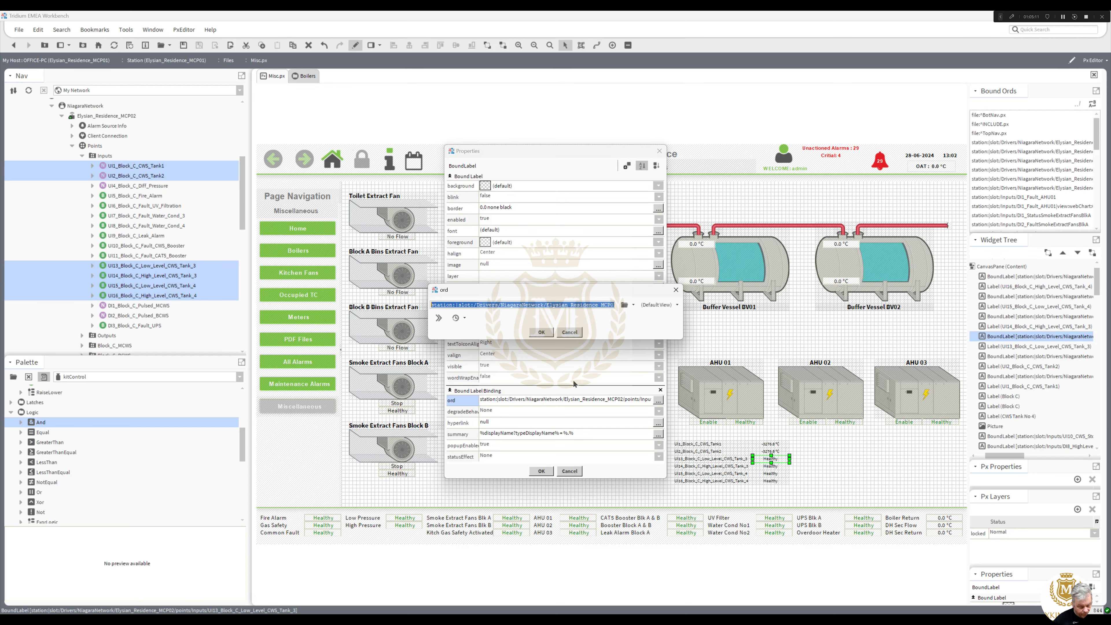
pyautogui.press('Return')
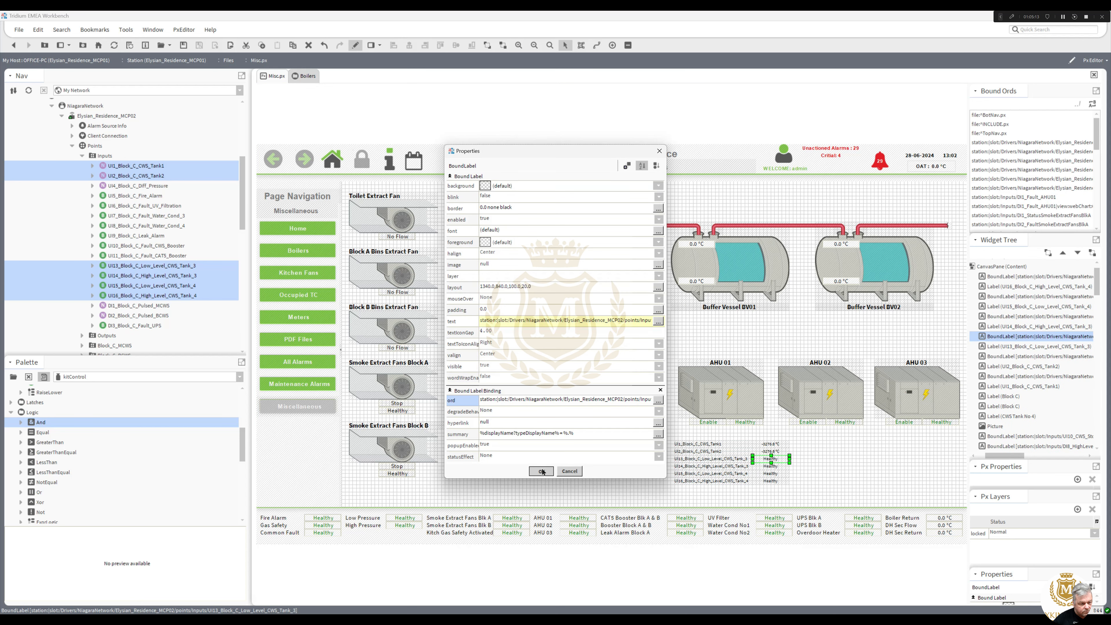
pyautogui.click(541, 471)
pyautogui.doubleClick(580, 313)
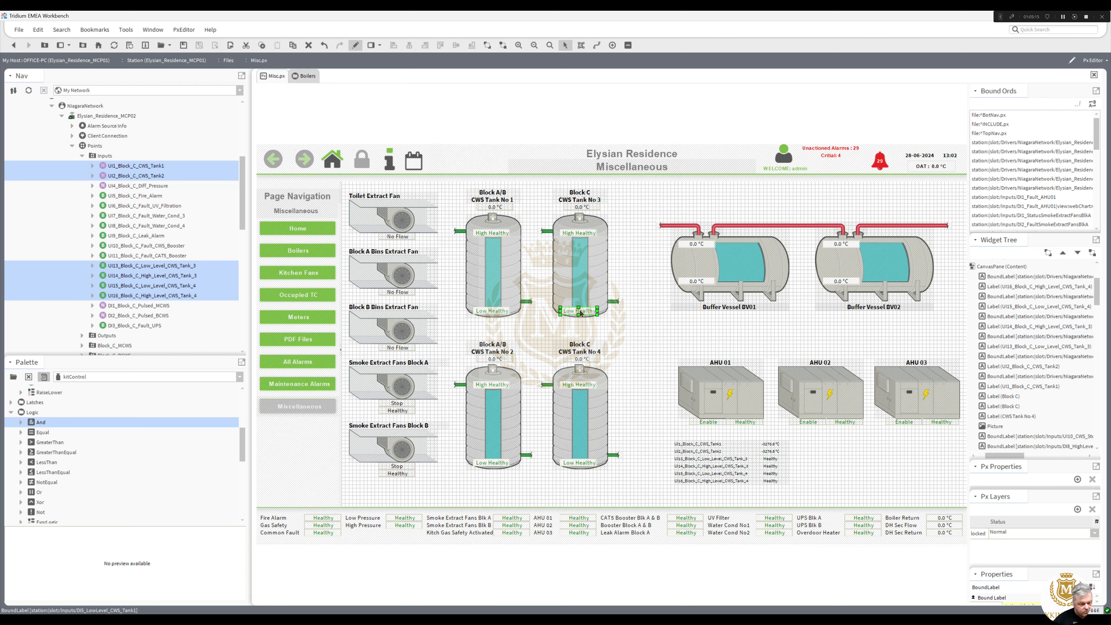
pyautogui.click(578, 360)
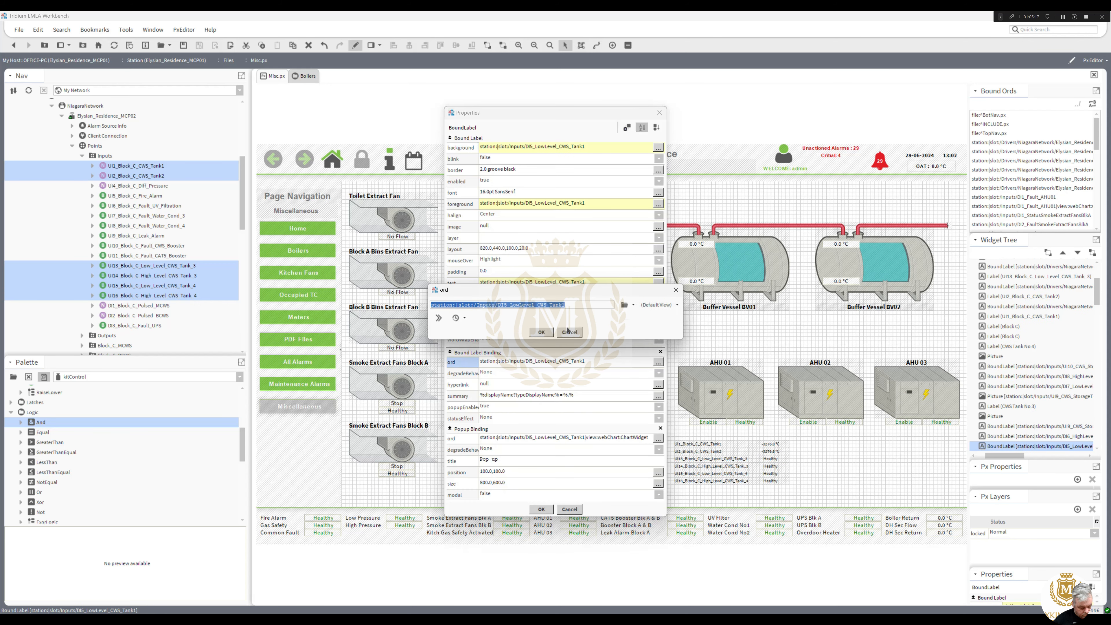
pyautogui.hotkey('ctrl', 'v')
pyautogui.press('Return')
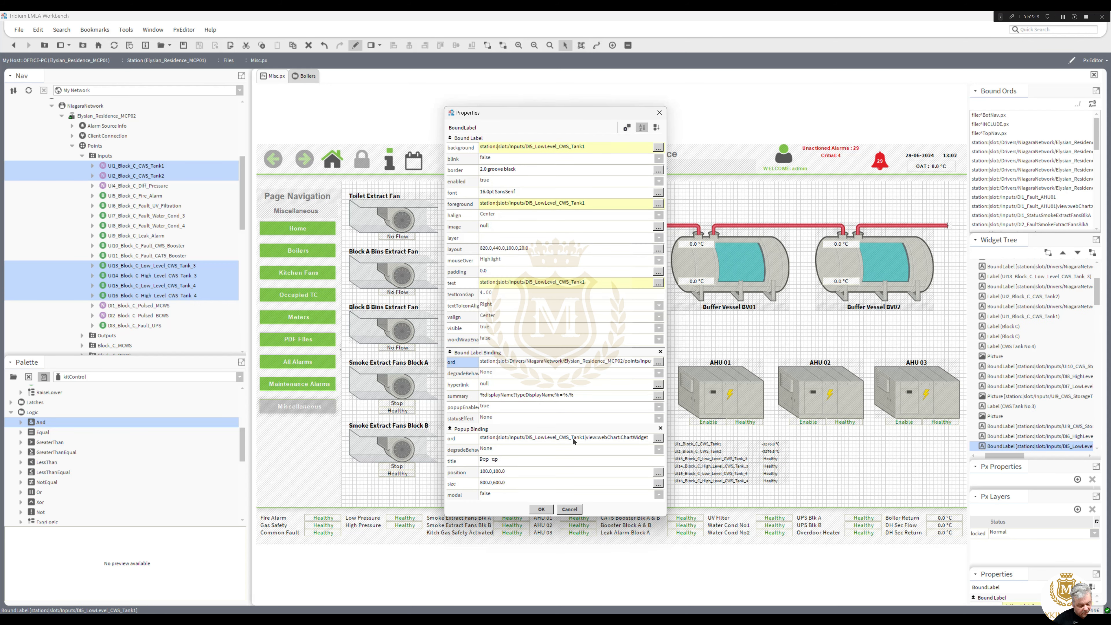
# Point the low level label's popup binding to the UI13_Block_C_Low_Level_CWS_Tank_3 history under Elysian_Residence_MCP02.
pyautogui.click(572, 437)
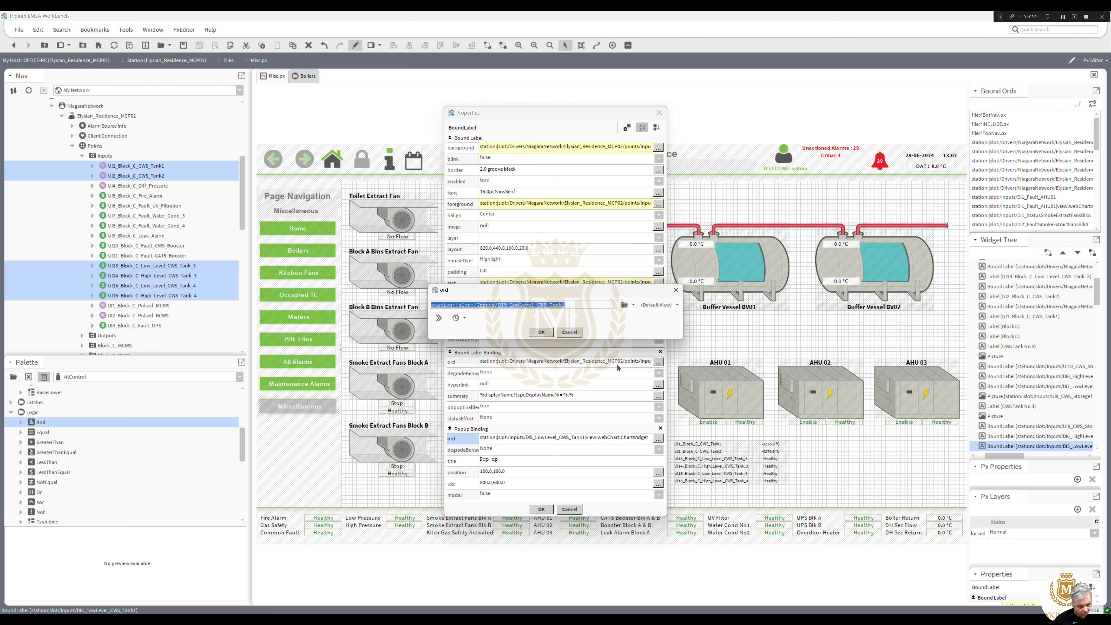
pyautogui.click(634, 306)
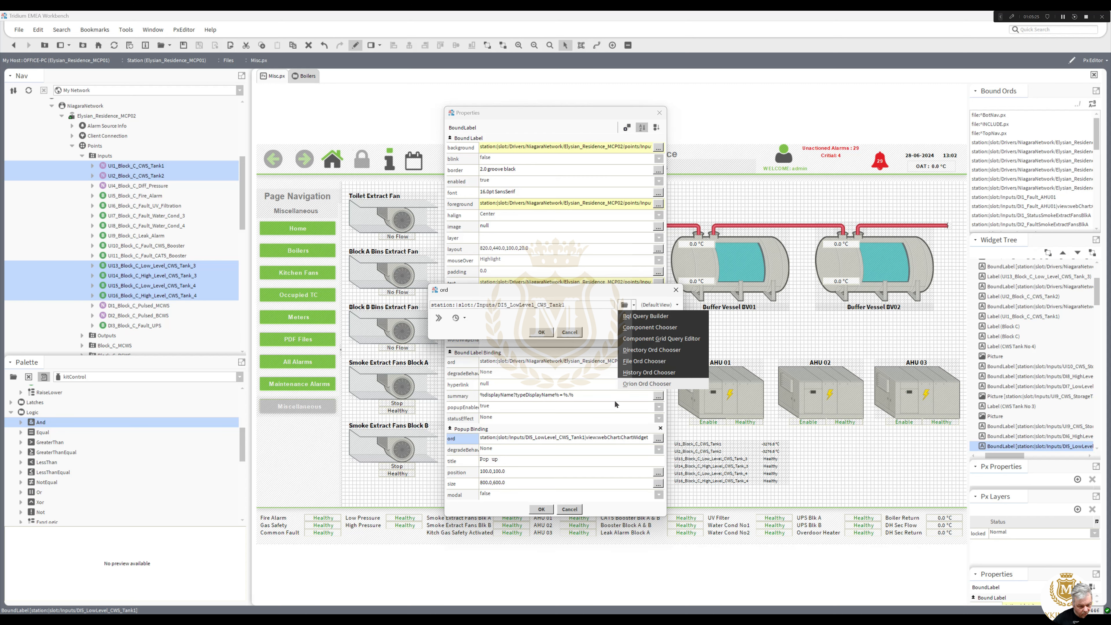
pyautogui.click(630, 373)
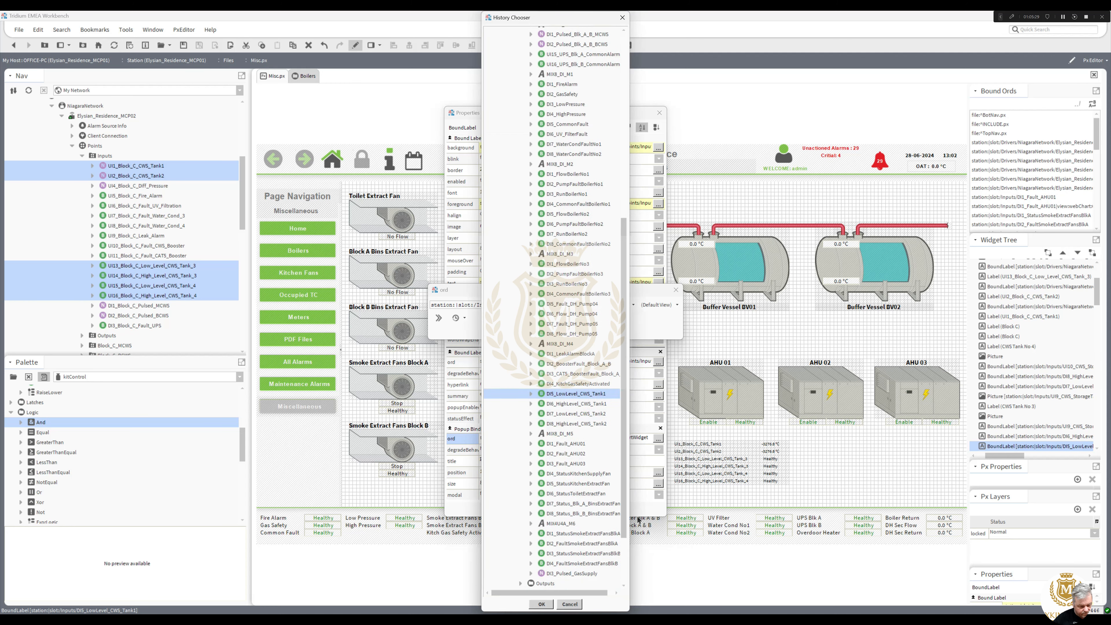
pyautogui.moveTo(638, 520); pyautogui.dragTo(632, 568)
pyautogui.click(511, 564)
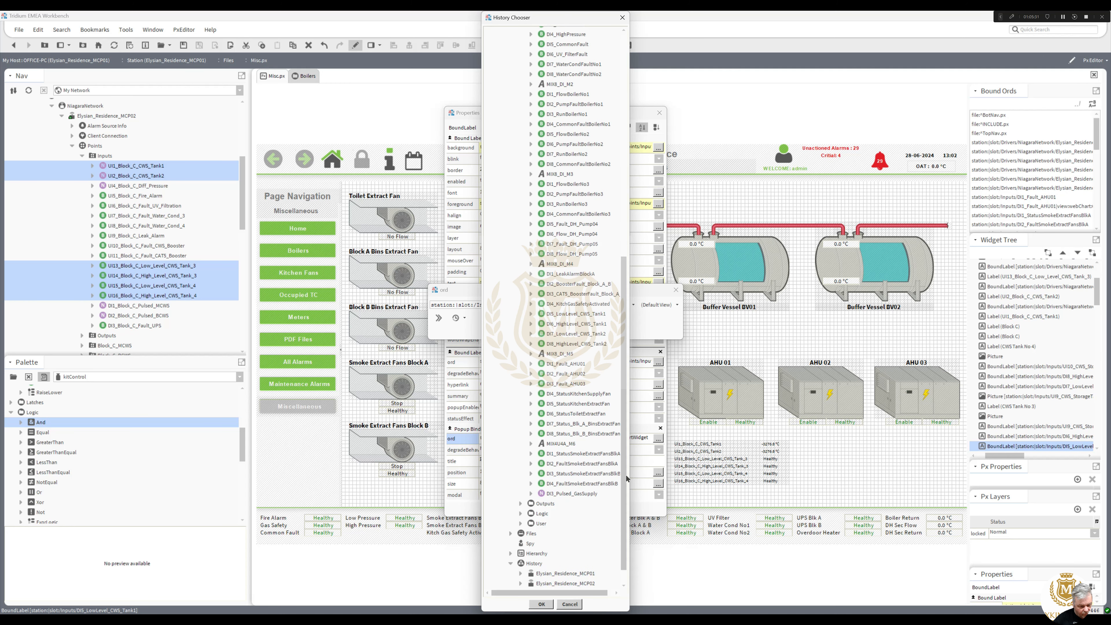
pyautogui.moveTo(623, 474); pyautogui.dragTo(622, 551)
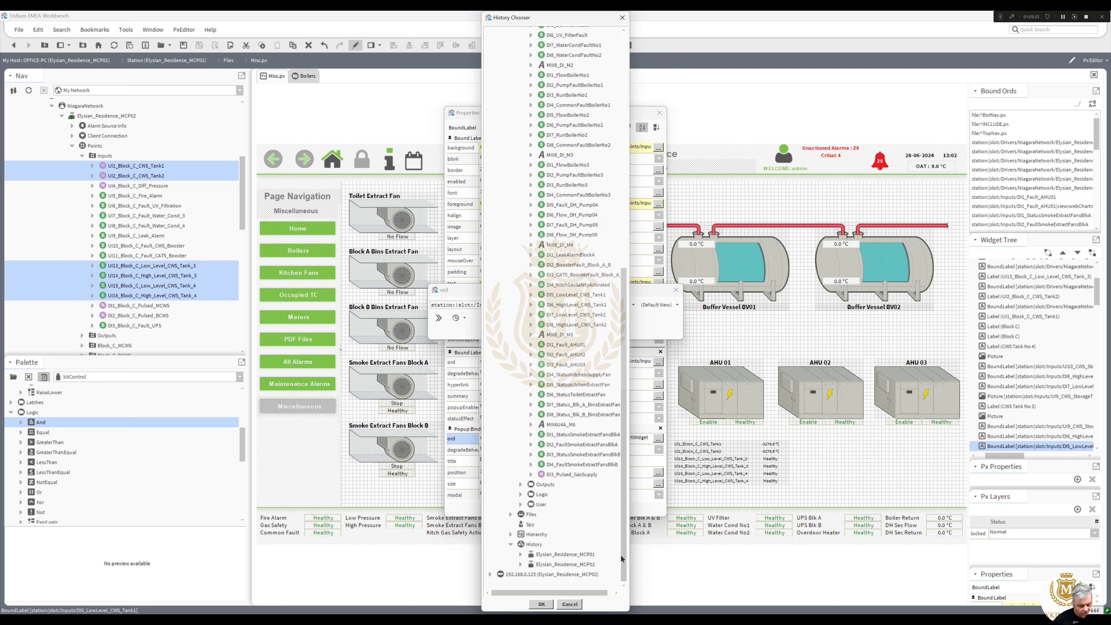
pyautogui.click(521, 564)
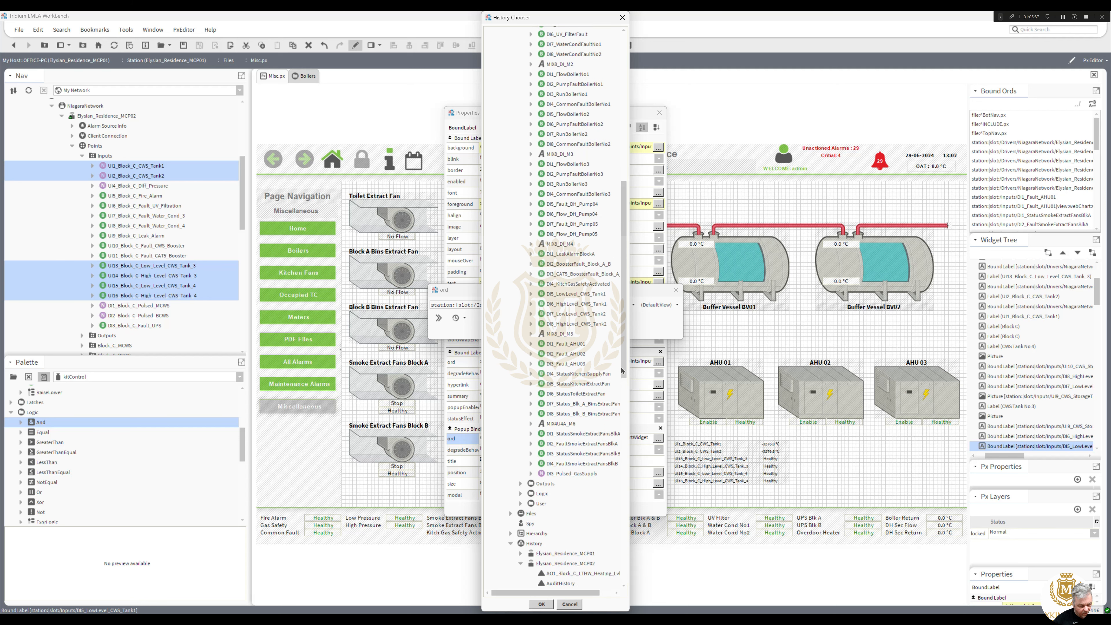
pyautogui.moveTo(627, 352); pyautogui.dragTo(668, 556)
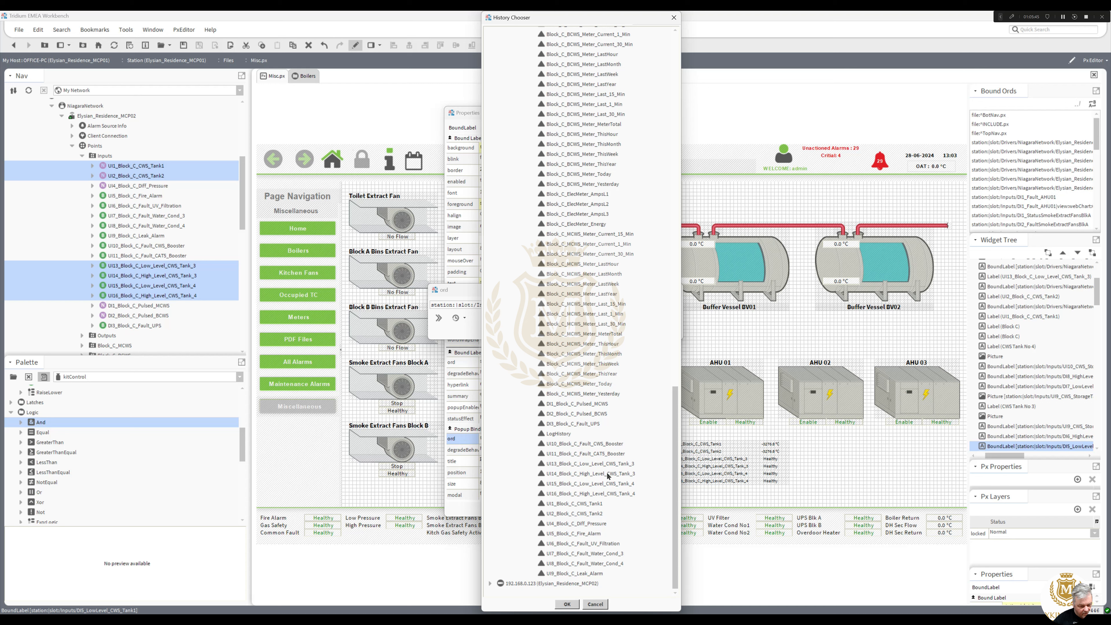
pyautogui.doubleClick(600, 464)
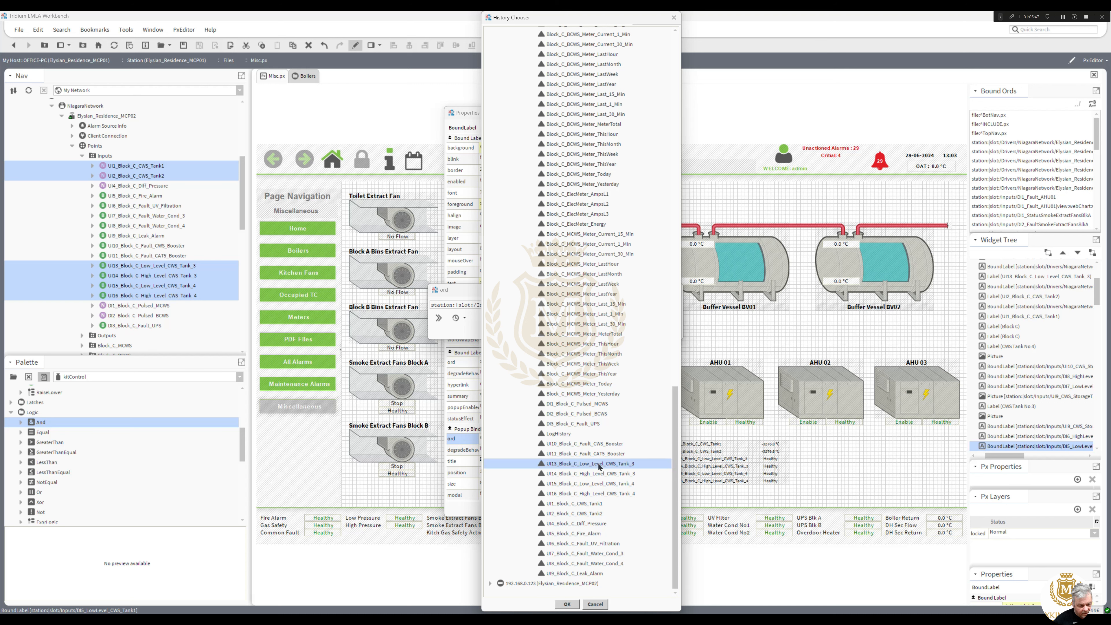
# Set the popup ord's view to History Chart and apply the low level label's properties.
pyautogui.click(656, 305)
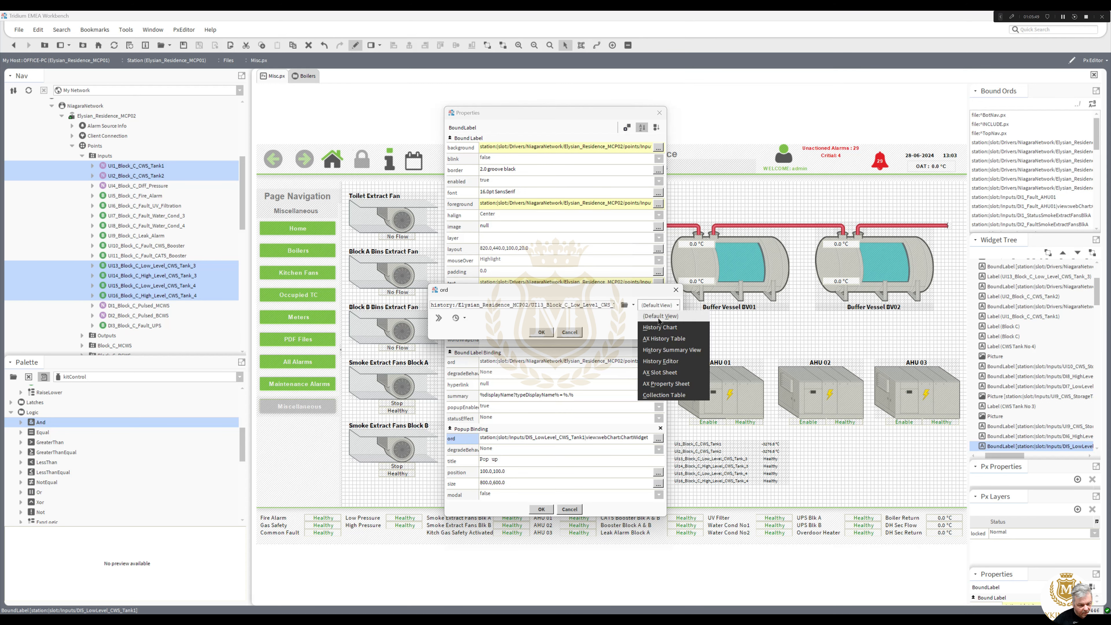
pyautogui.click(660, 317)
pyautogui.click(547, 332)
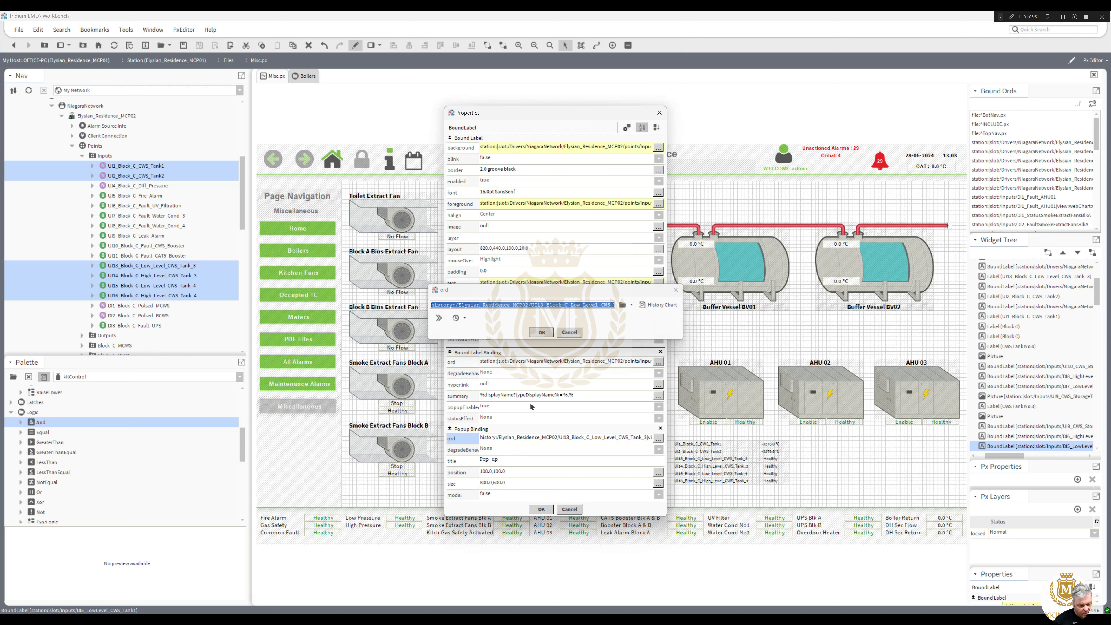
pyautogui.doubleClick(541, 438)
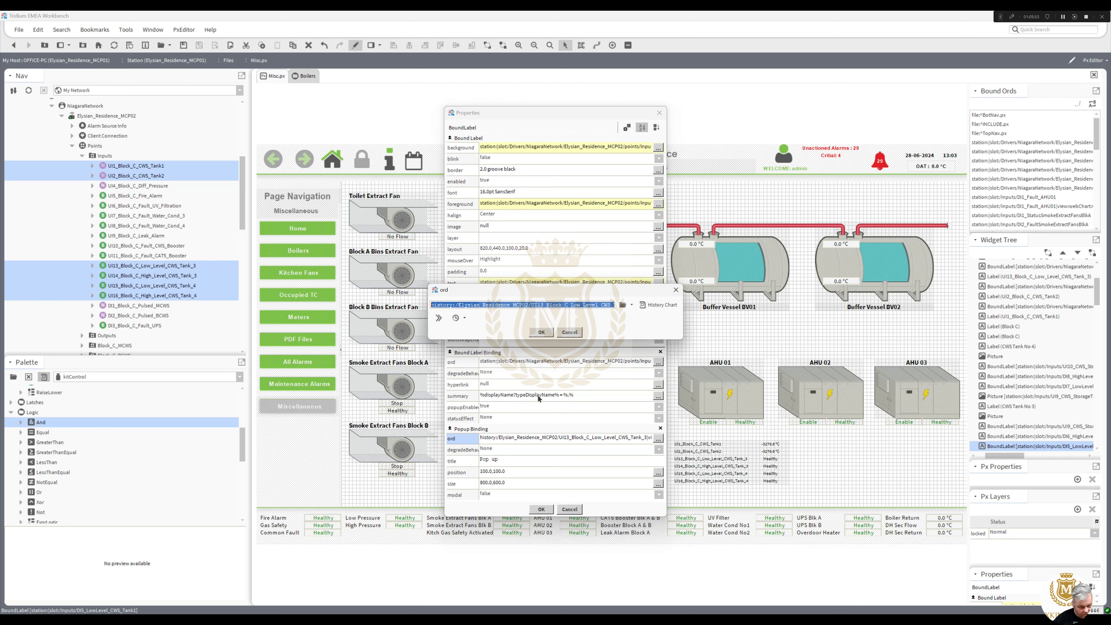
pyautogui.click(542, 333)
pyautogui.click(541, 509)
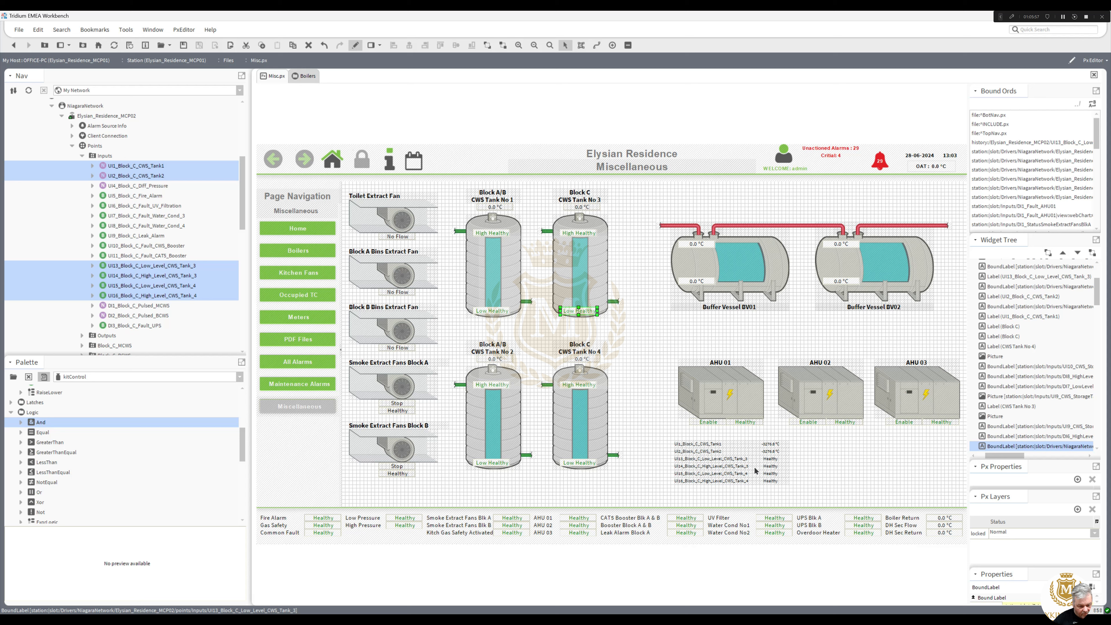
# Copy the ord of UI14_Block_C_High_Level_CWS_Tank_3 into the label binding of CWS Tank No 3's high level label.
pyautogui.doubleClick(773, 467)
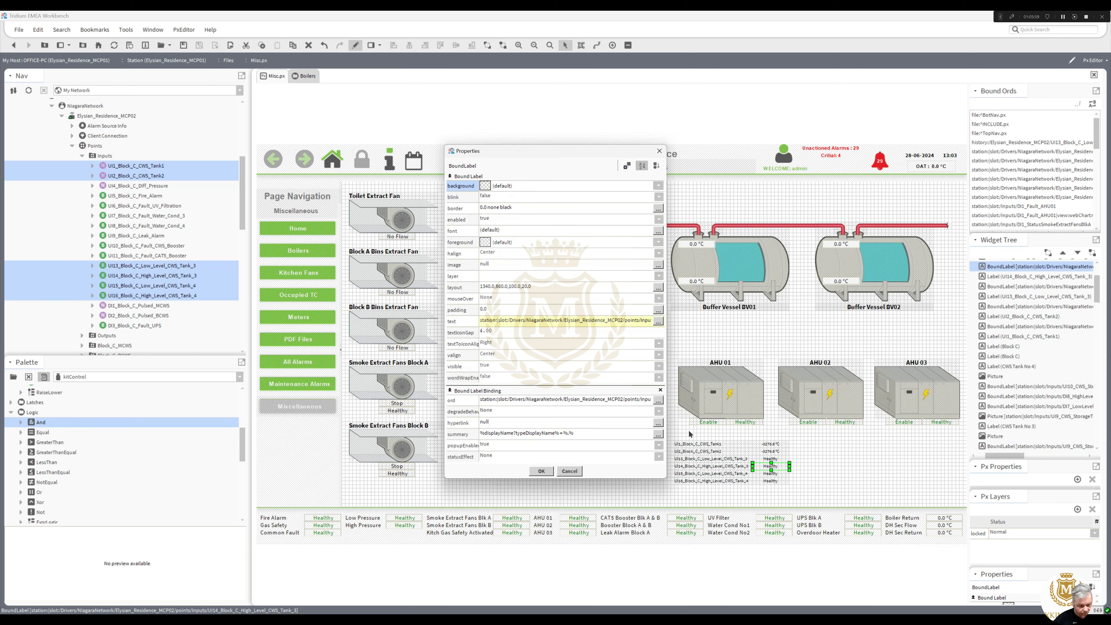
pyautogui.doubleClick(623, 403)
pyautogui.click(542, 332)
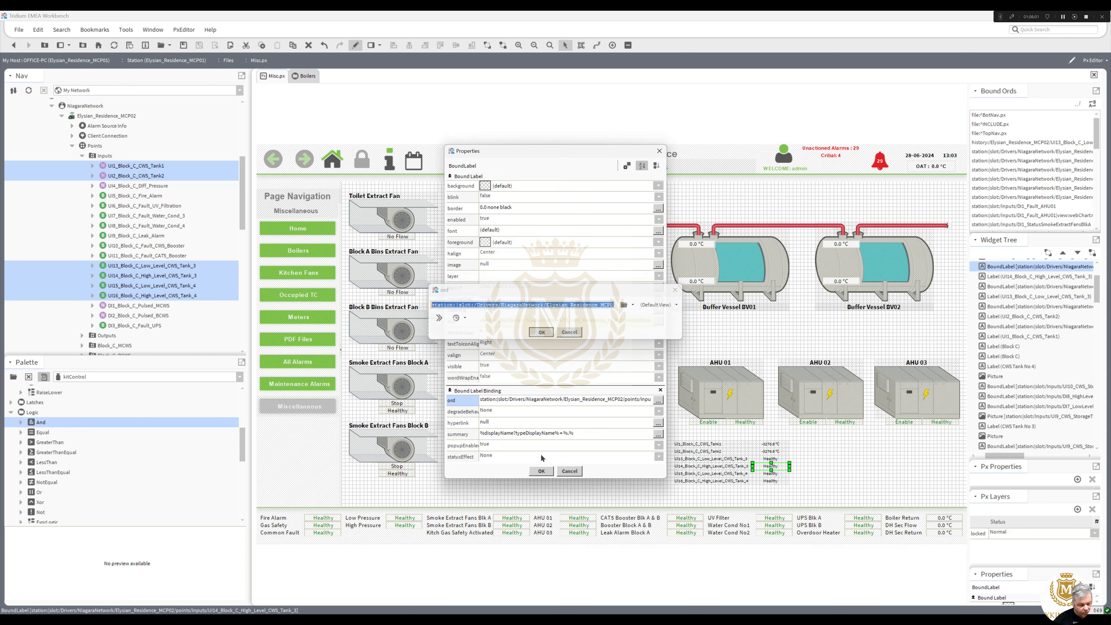
pyautogui.click(541, 472)
pyautogui.doubleClick(576, 237)
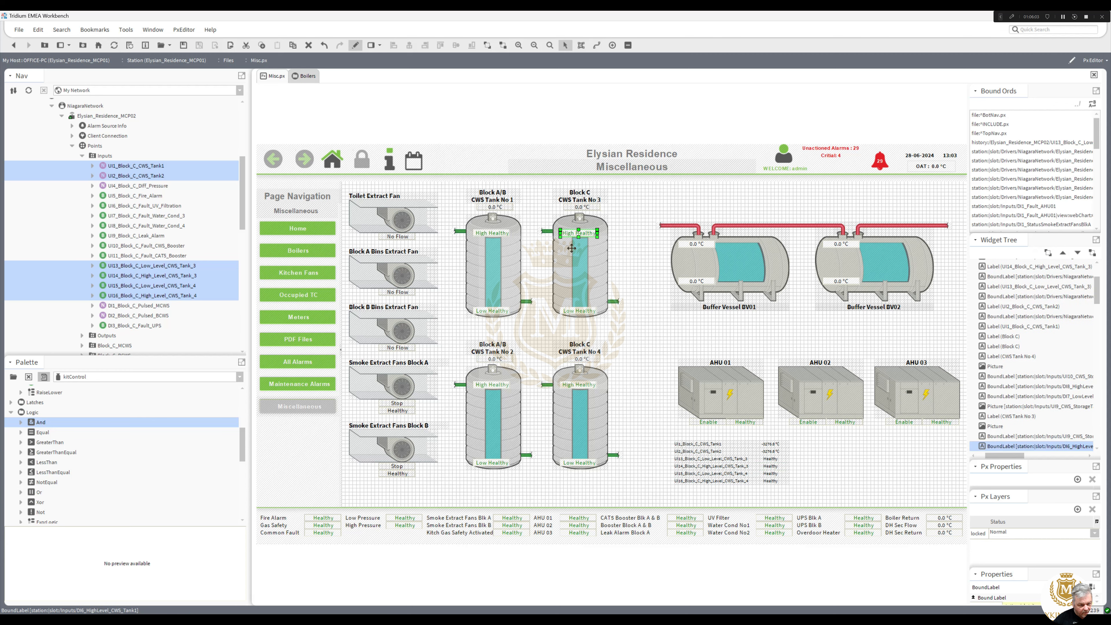
pyautogui.doubleClick(587, 363)
pyautogui.hotkey('ctrl', 'v')
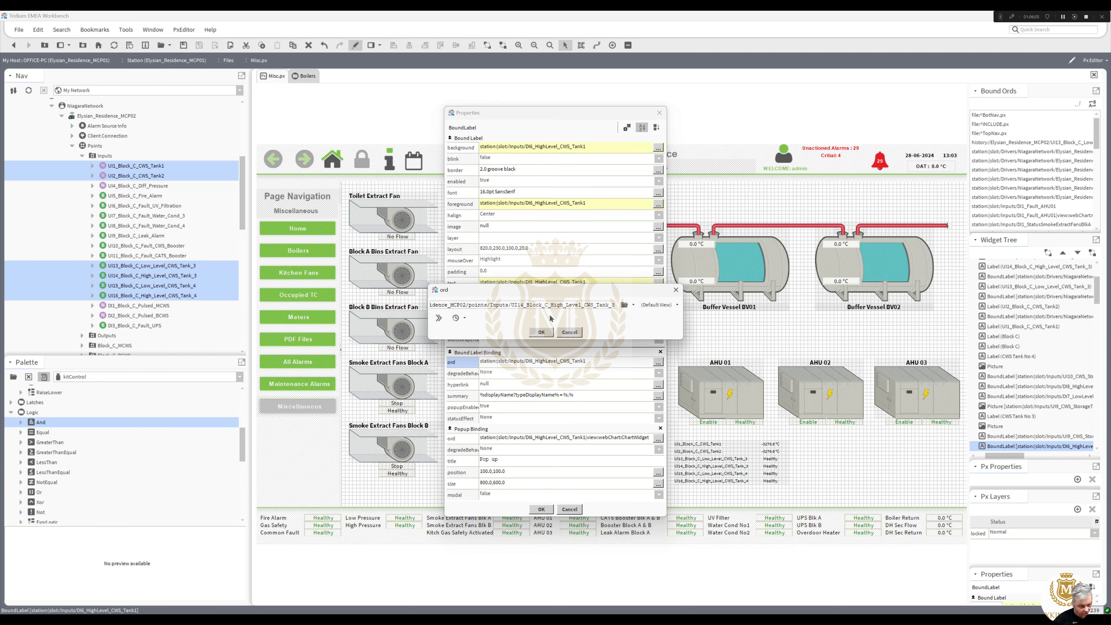
pyautogui.click(541, 332)
pyautogui.click(541, 509)
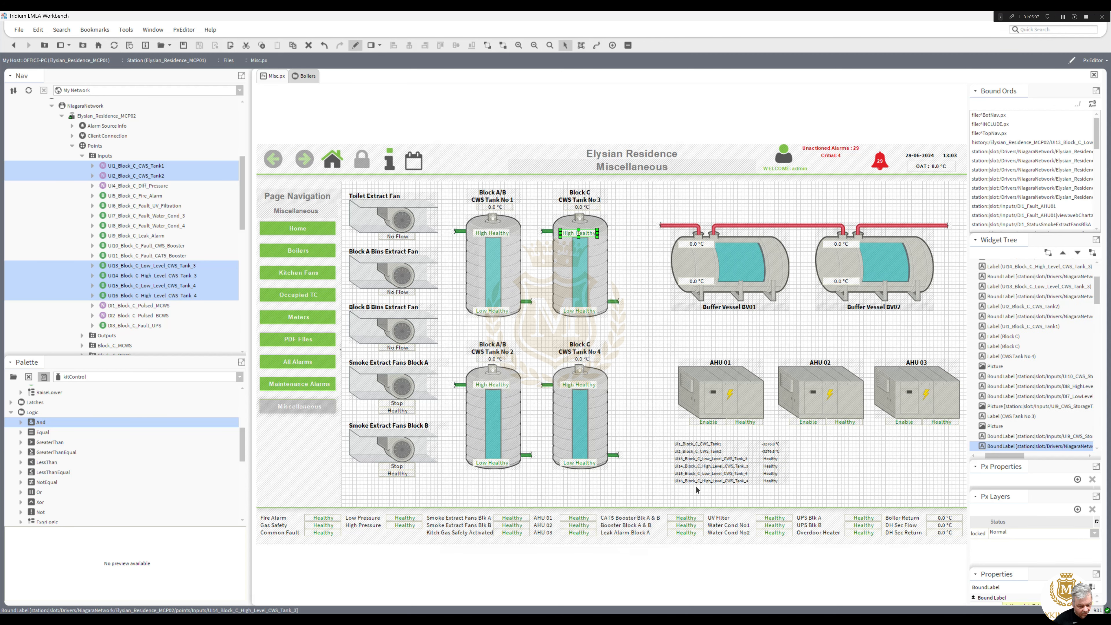
# Copy the ord of UI15_Block_C_Low_Level_CWS_Tank_4 into the label binding of CWS Tank No 4's low level label.
pyautogui.doubleClick(770, 474)
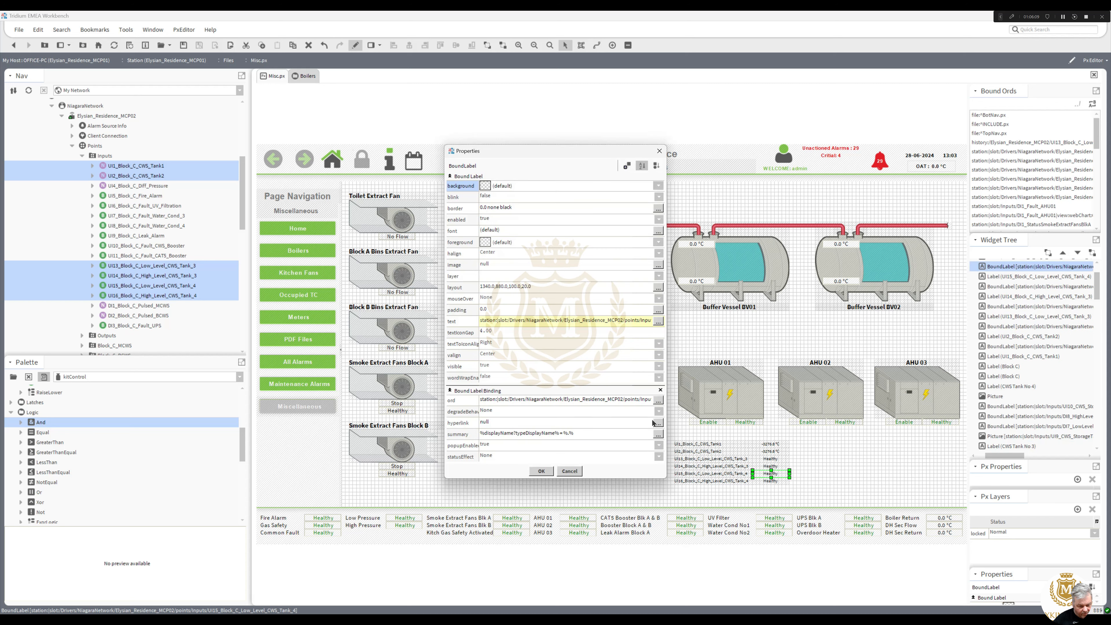
pyautogui.doubleClick(606, 401)
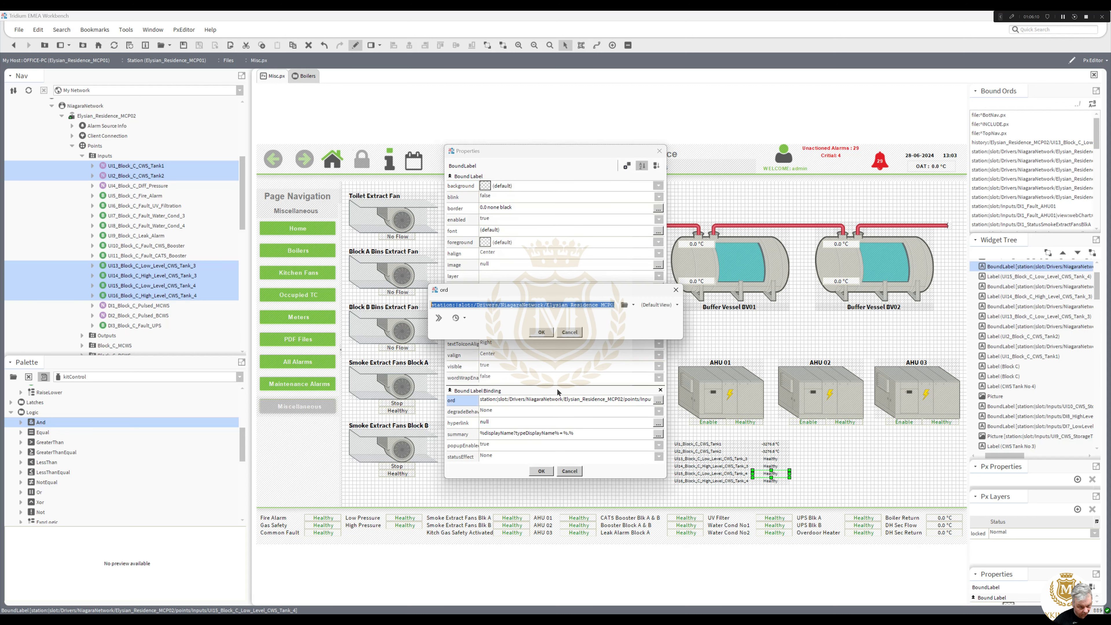
pyautogui.click(542, 332)
pyautogui.click(542, 471)
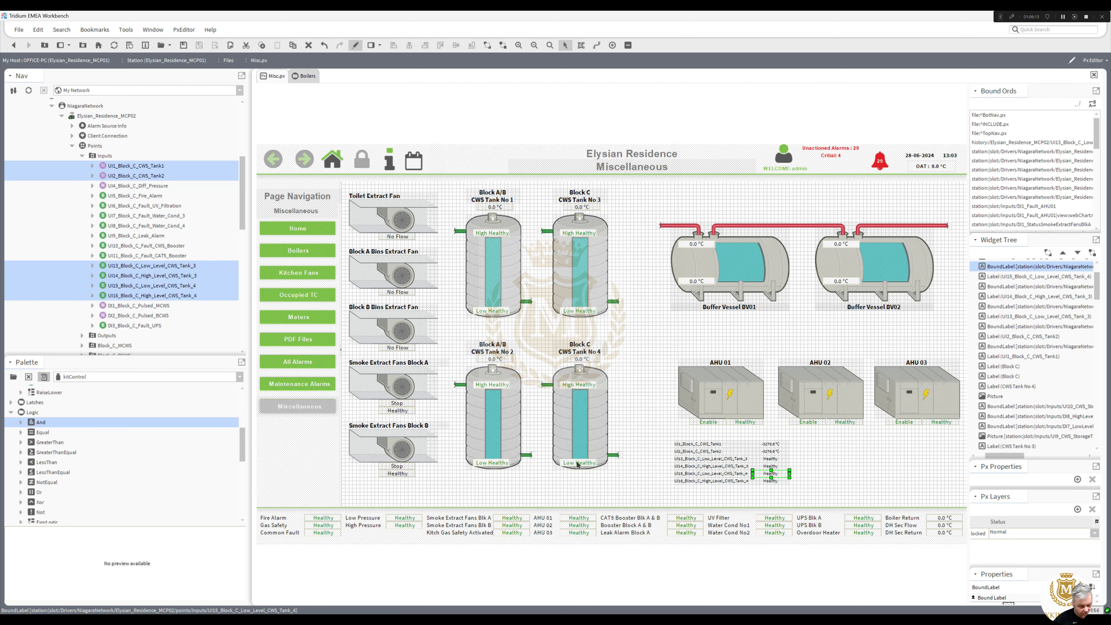
pyautogui.doubleClick(577, 463)
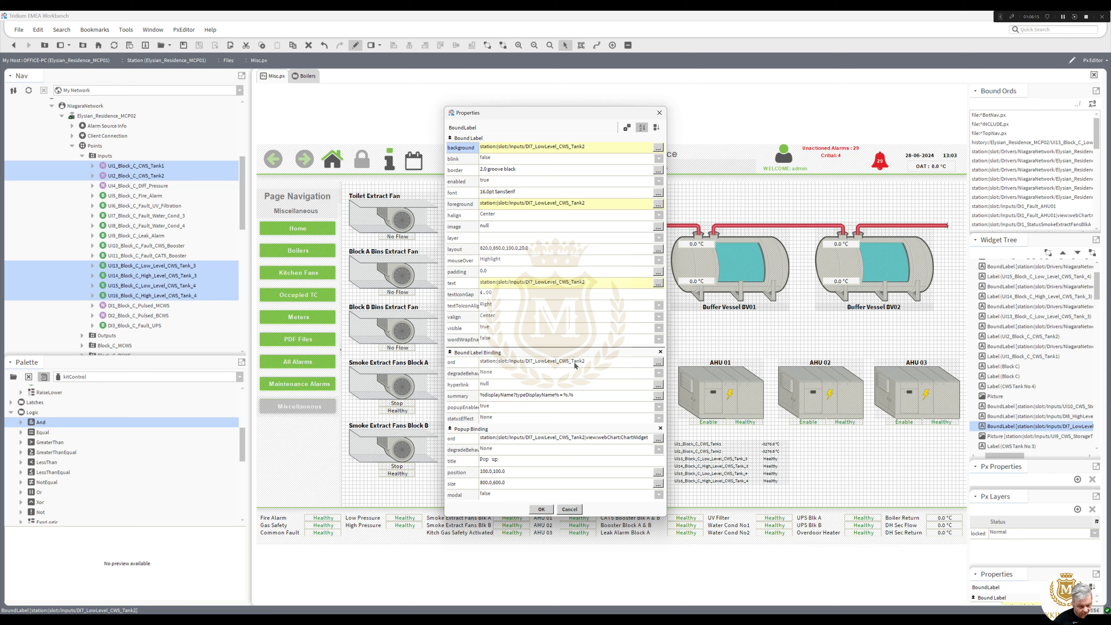
pyautogui.doubleClick(574, 361)
pyautogui.click(543, 334)
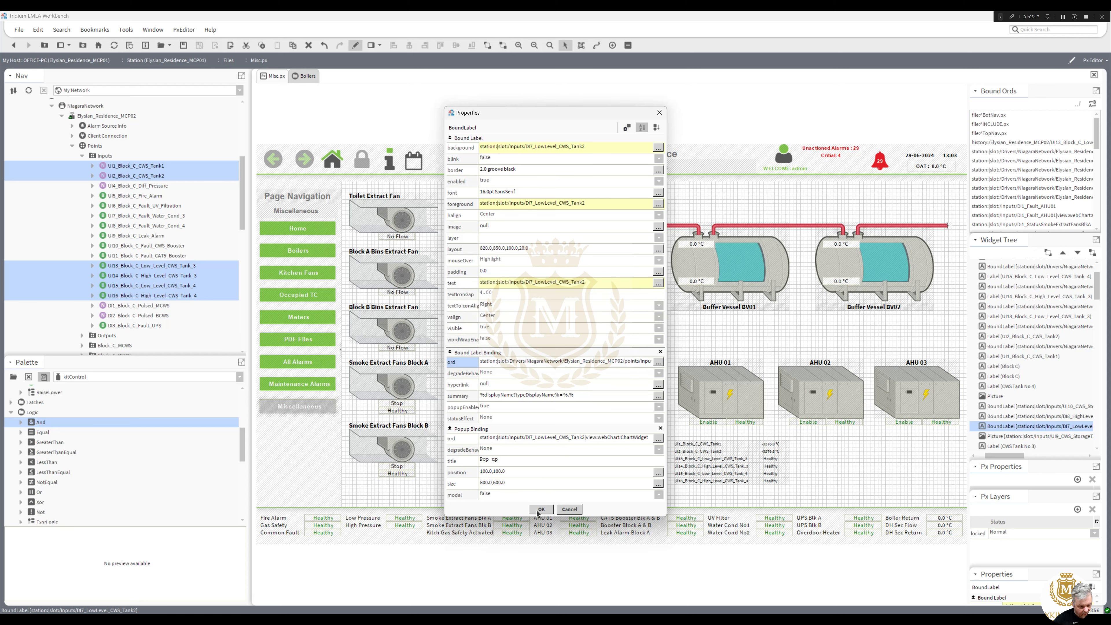
pyautogui.click(541, 509)
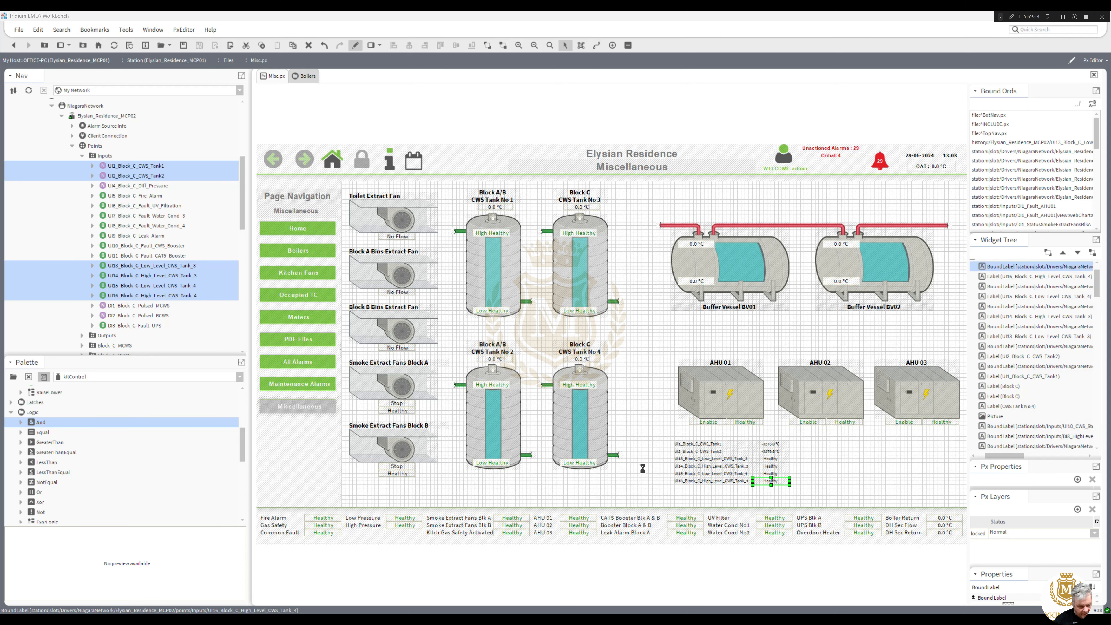
# Copy the ord of UI16_Block_C_High_Level_CWS_Tank_4 into the label binding of CWS Tank No 4's high level label.
pyautogui.doubleClick(585, 400)
pyautogui.hotkey('ctrl', 'c')
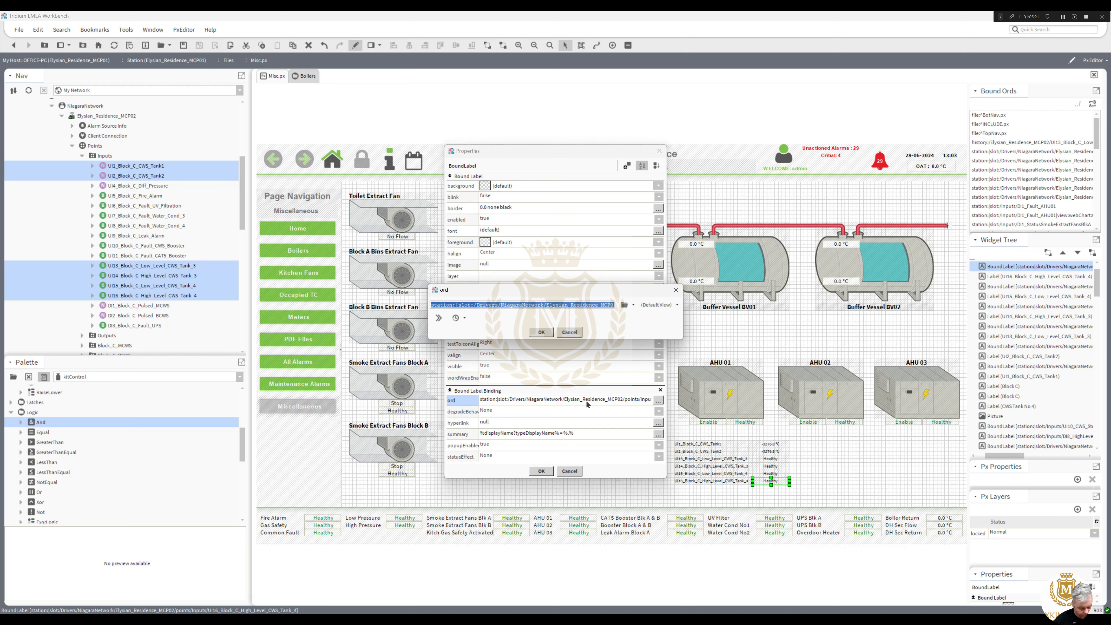
pyautogui.click(546, 334)
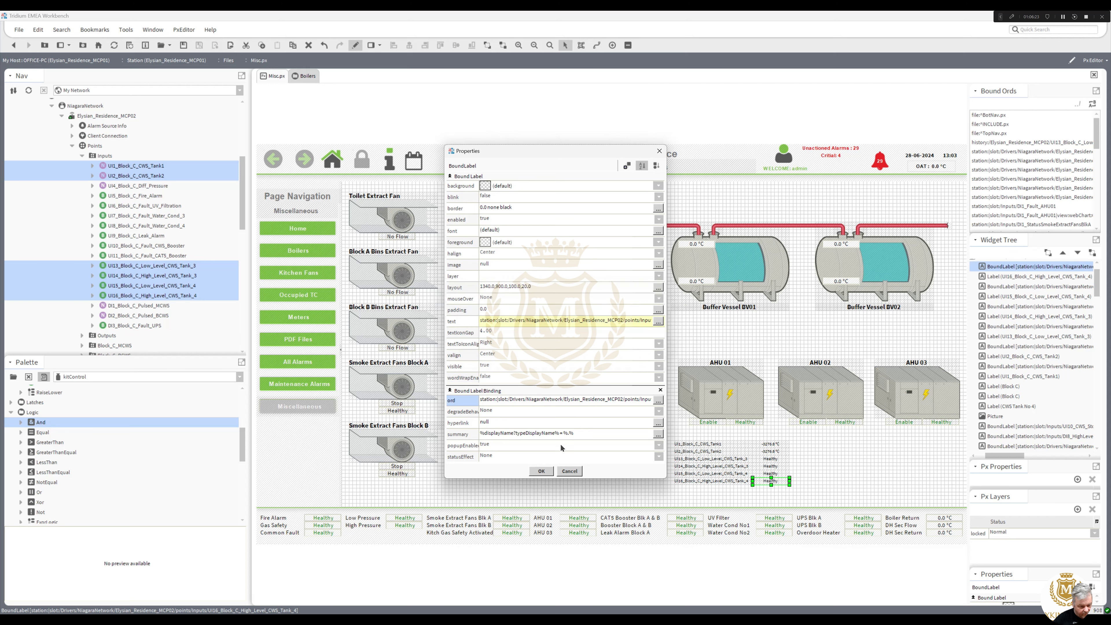
pyautogui.click(542, 471)
pyautogui.doubleClick(577, 385)
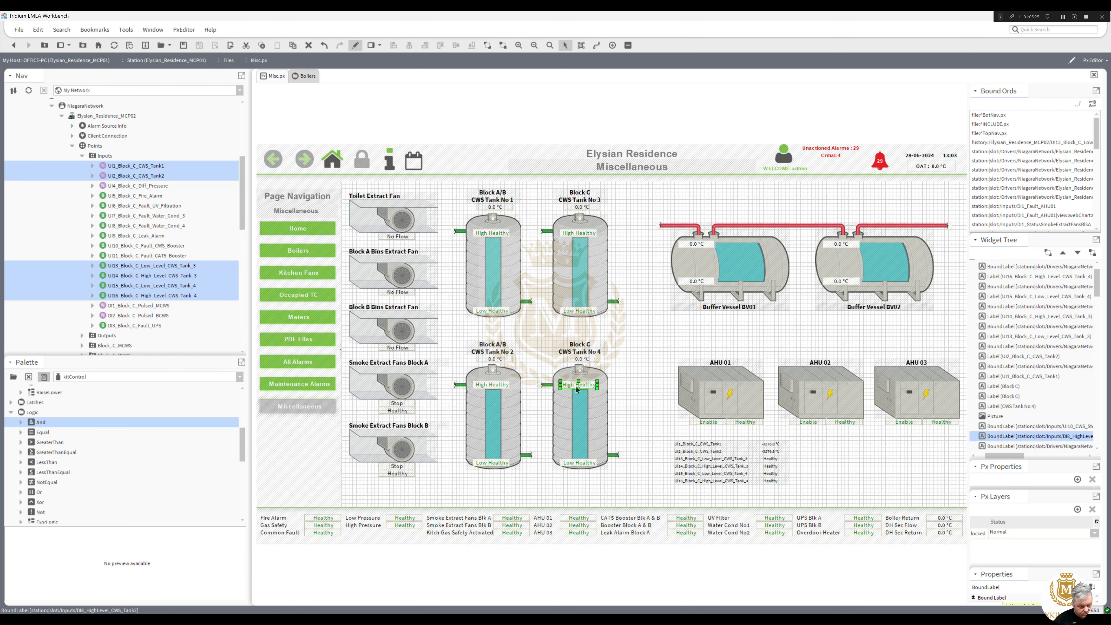
pyautogui.doubleClick(555, 362)
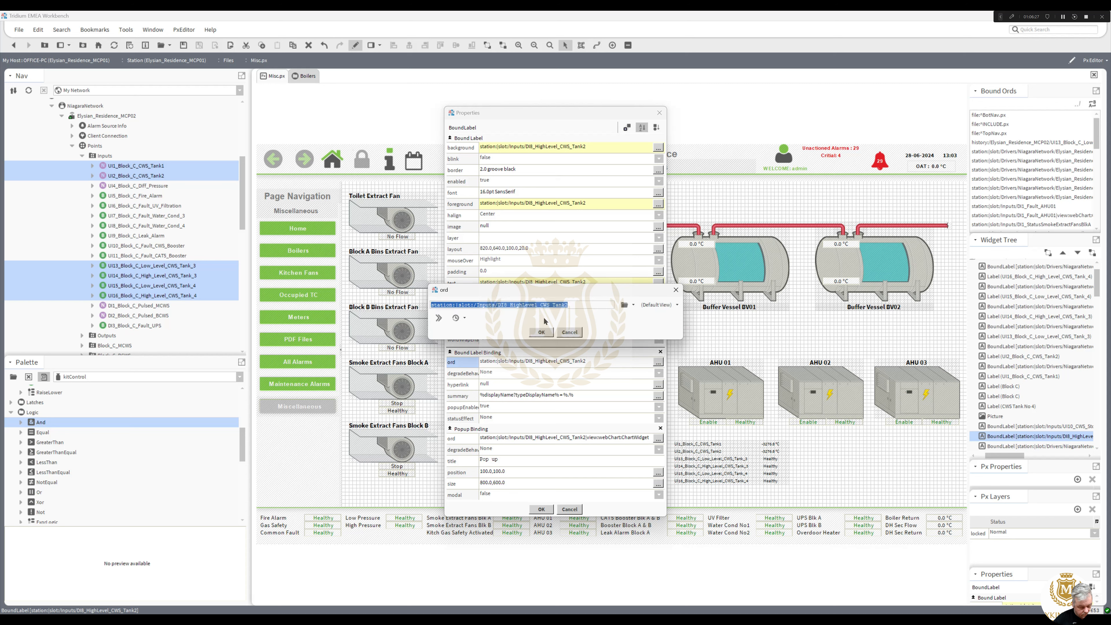
pyautogui.hotkey('ctrl', 'v')
pyautogui.click(541, 332)
pyautogui.click(541, 509)
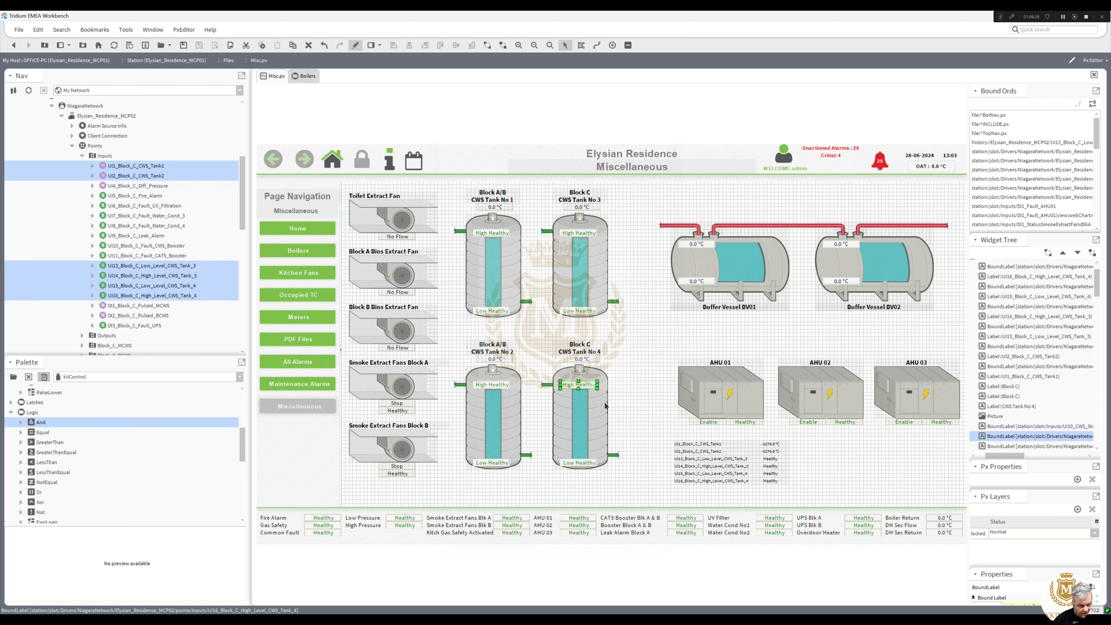
# Copy CWS Tank No 3's low level popup ord into its high level label's popup binding and choose the UI14_Block_C_High_Level_CWS_Tank_3 history.
pyautogui.doubleClick(580, 311)
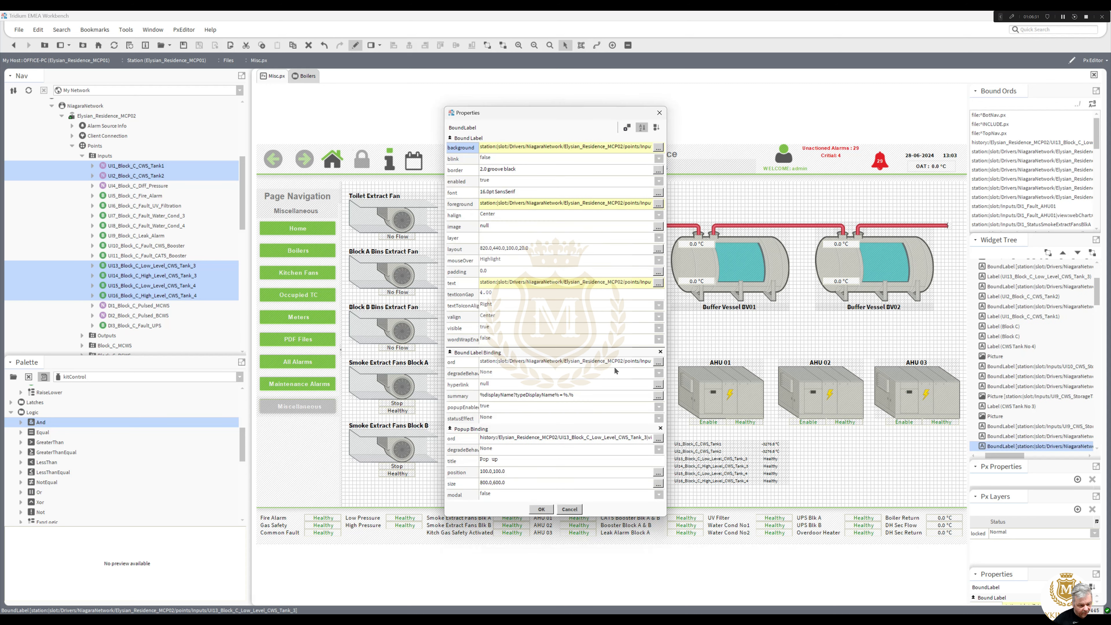
pyautogui.doubleClick(604, 437)
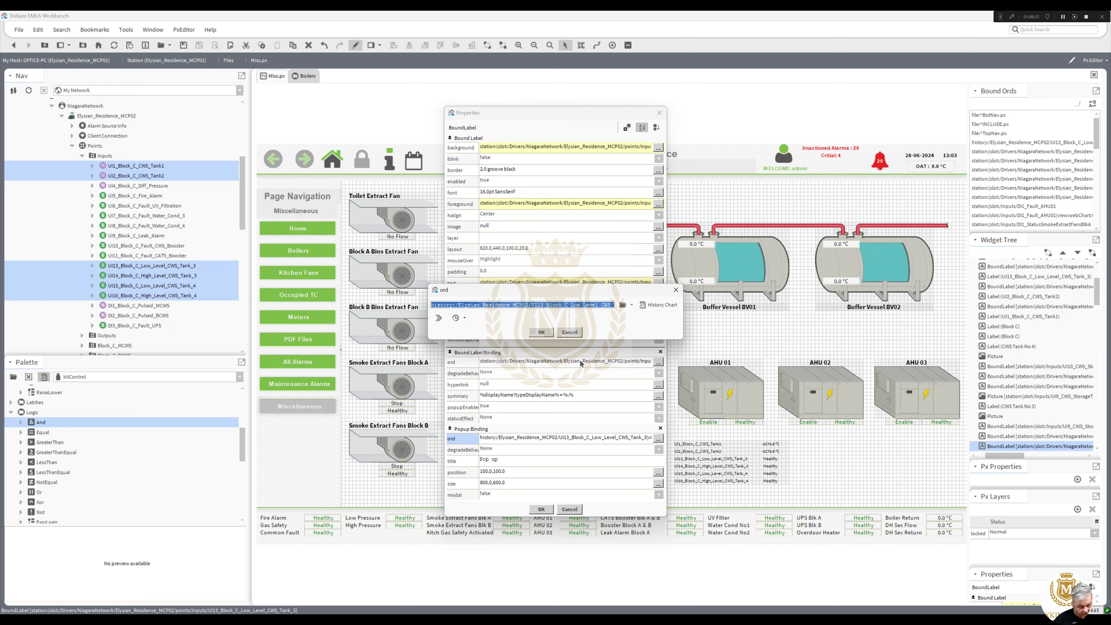
pyautogui.click(541, 332)
pyautogui.click(541, 509)
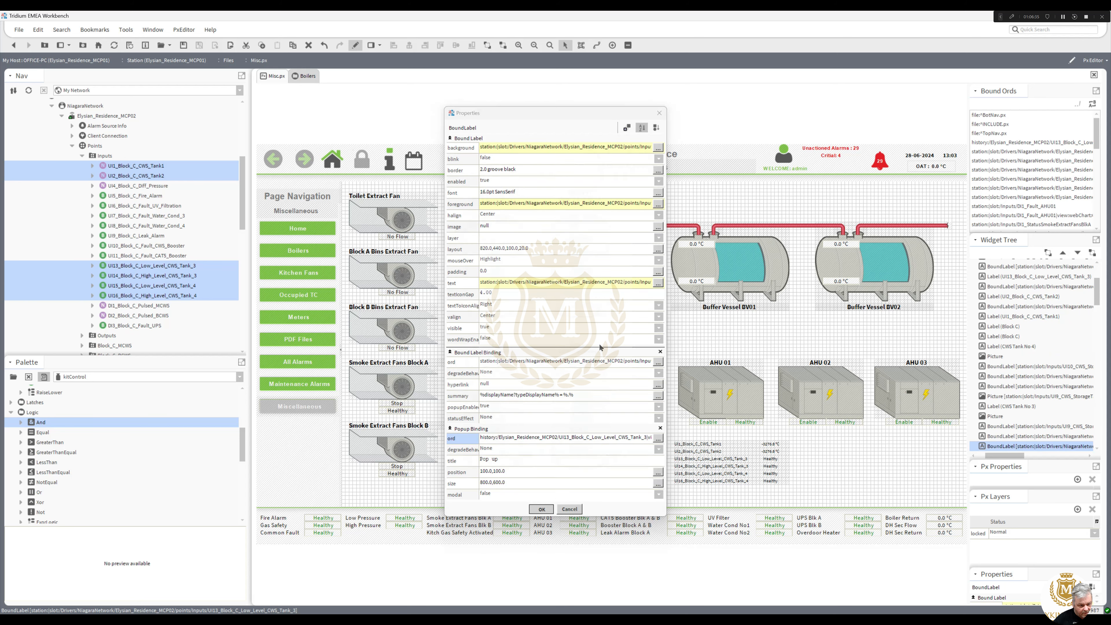
pyautogui.doubleClick(580, 234)
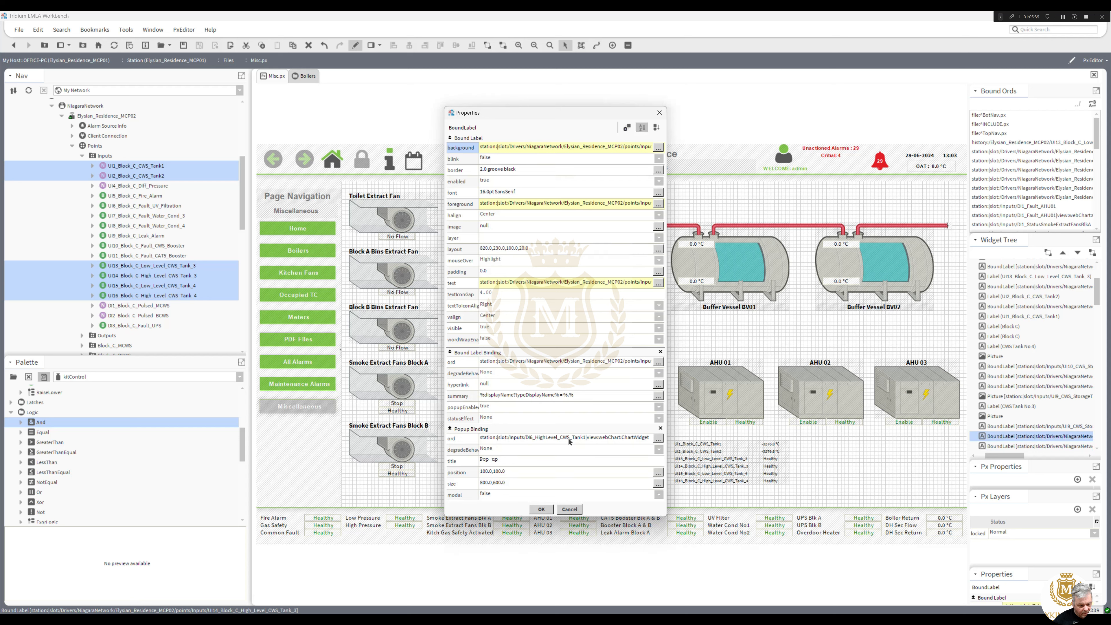
pyautogui.doubleClick(568, 438)
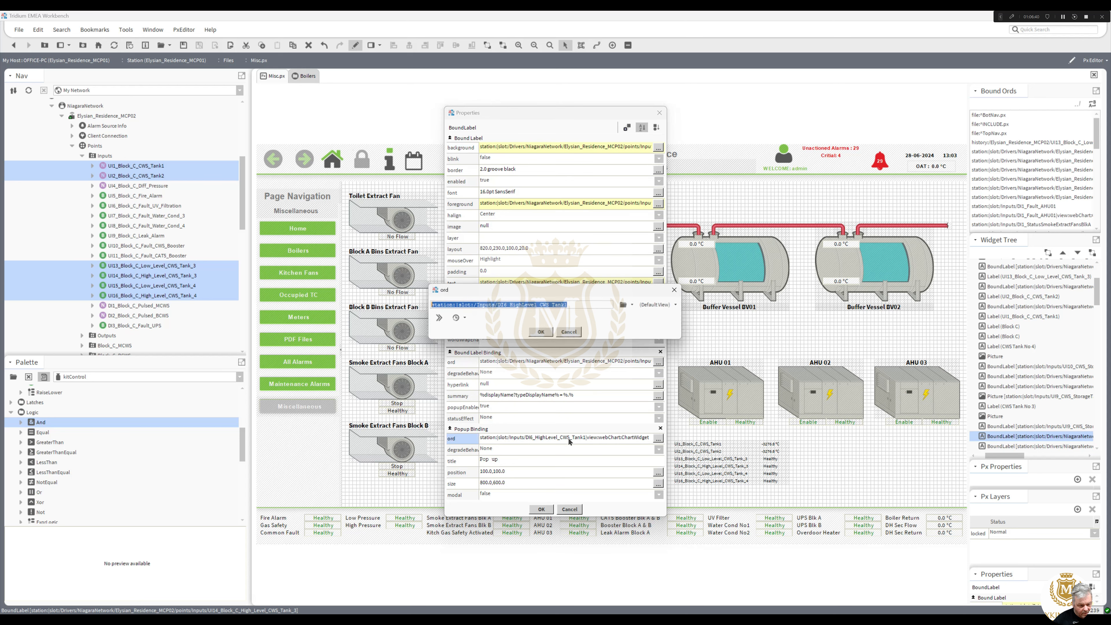
pyautogui.click(634, 305)
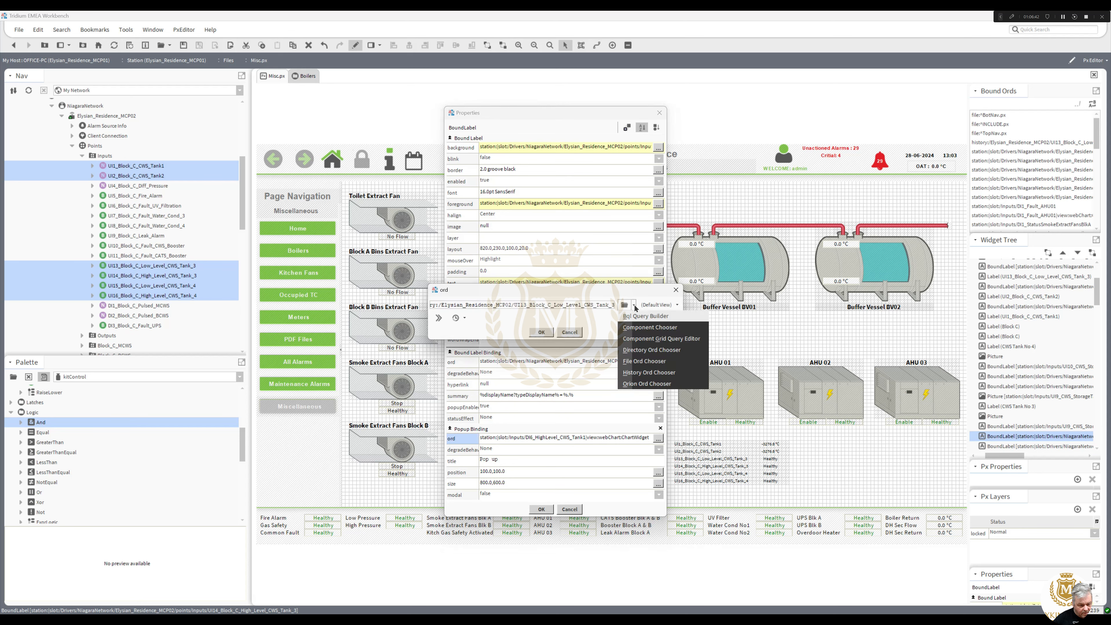
pyautogui.click(636, 372)
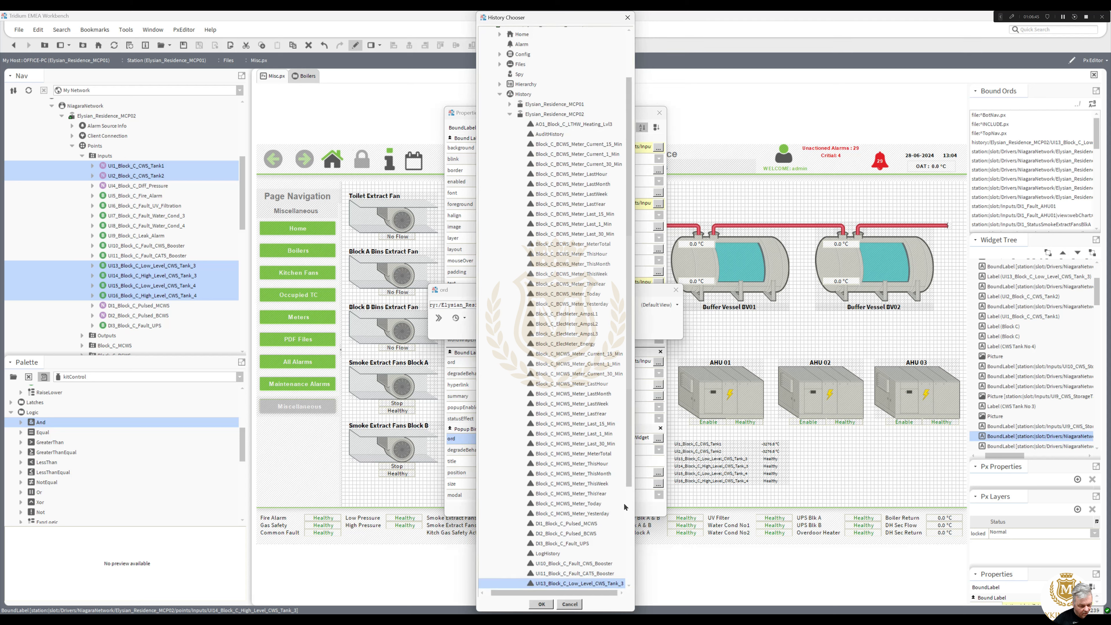
pyautogui.scroll(-4, 629, 463)
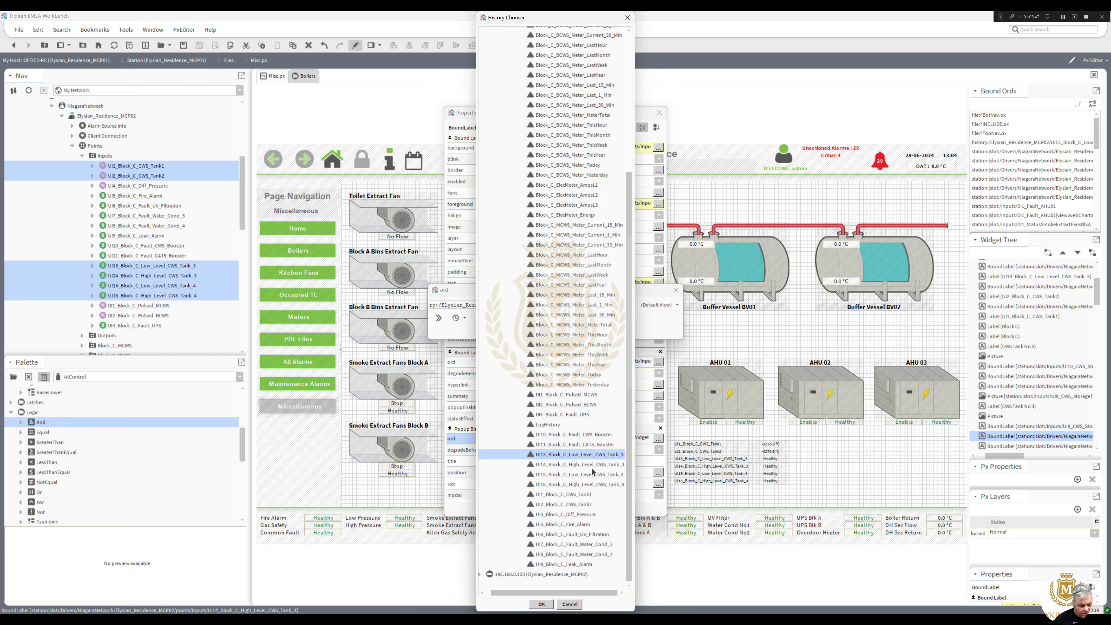
pyautogui.doubleClick(588, 465)
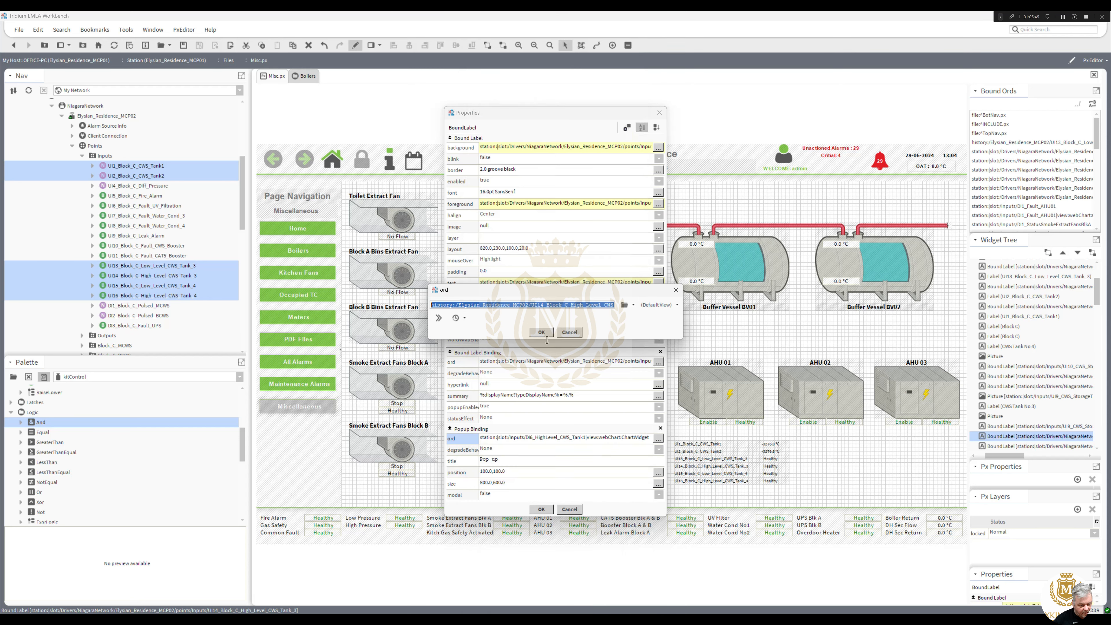
pyautogui.click(541, 332)
pyautogui.click(541, 509)
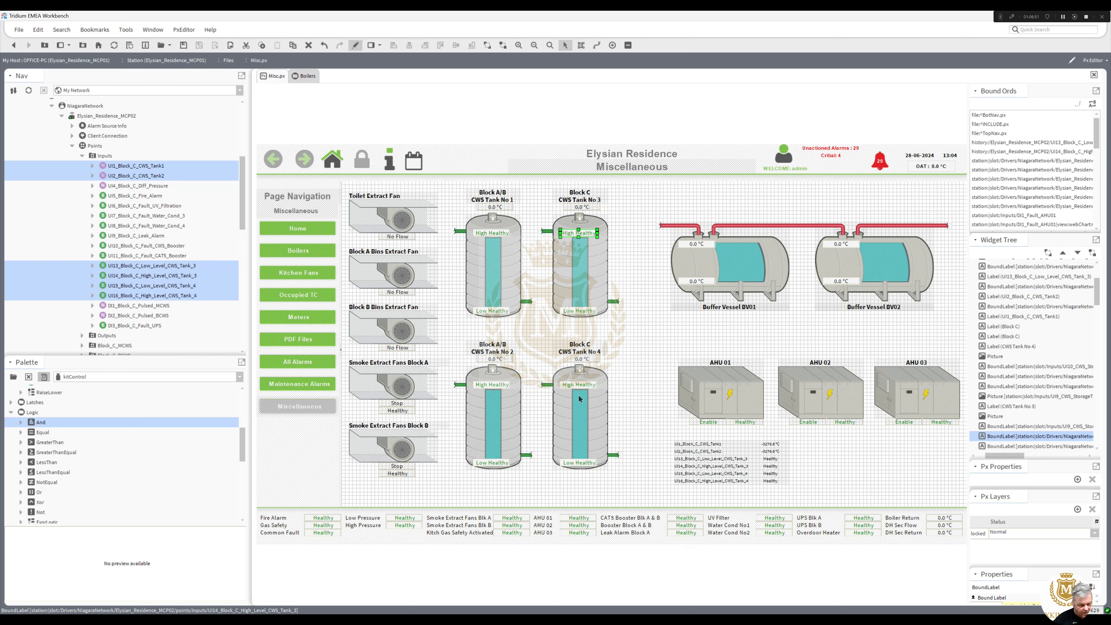
# Point the popup binding of CWS Tank No 4's high level label to the UI16_Block_C_High_Level_CWS_Tank_4 history under Elysian_Residence_MCP02.
pyautogui.doubleClick(580, 394)
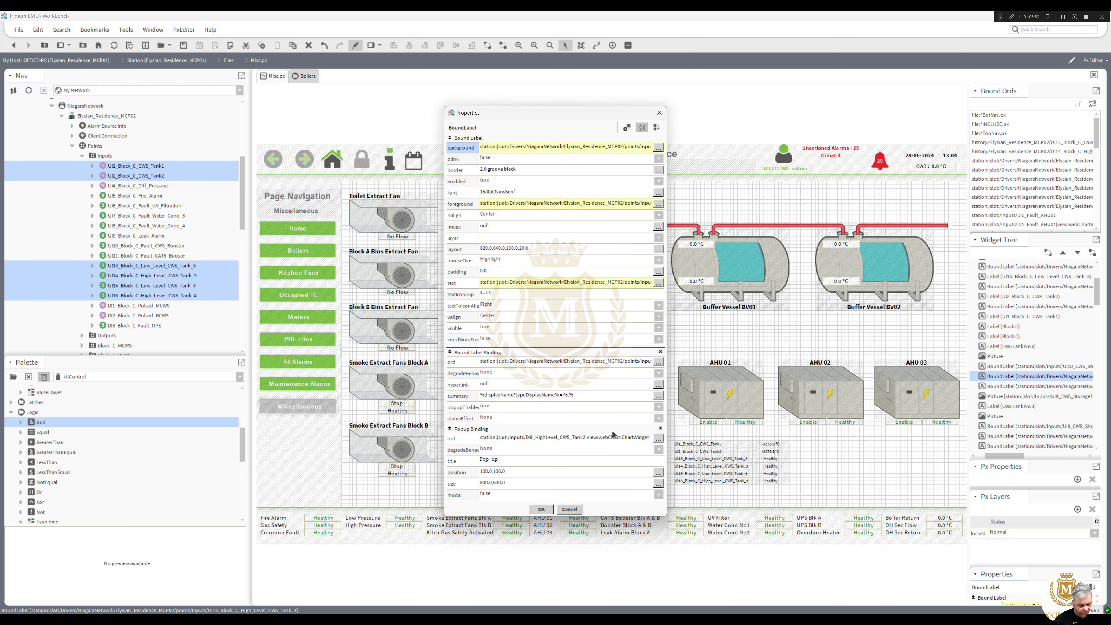
pyautogui.click(658, 438)
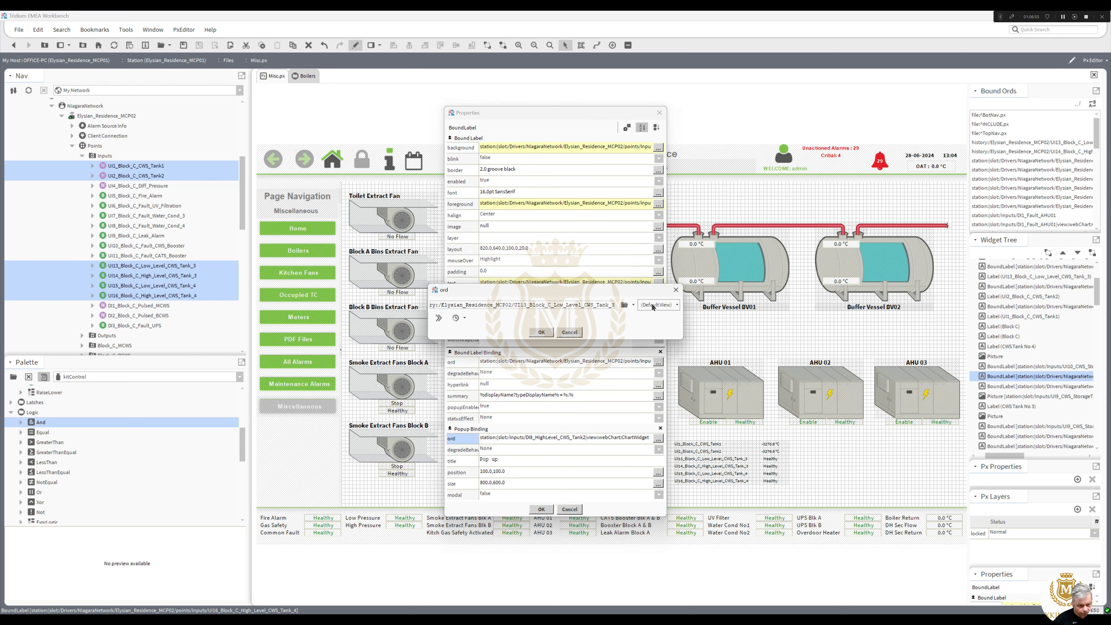
pyautogui.click(634, 305)
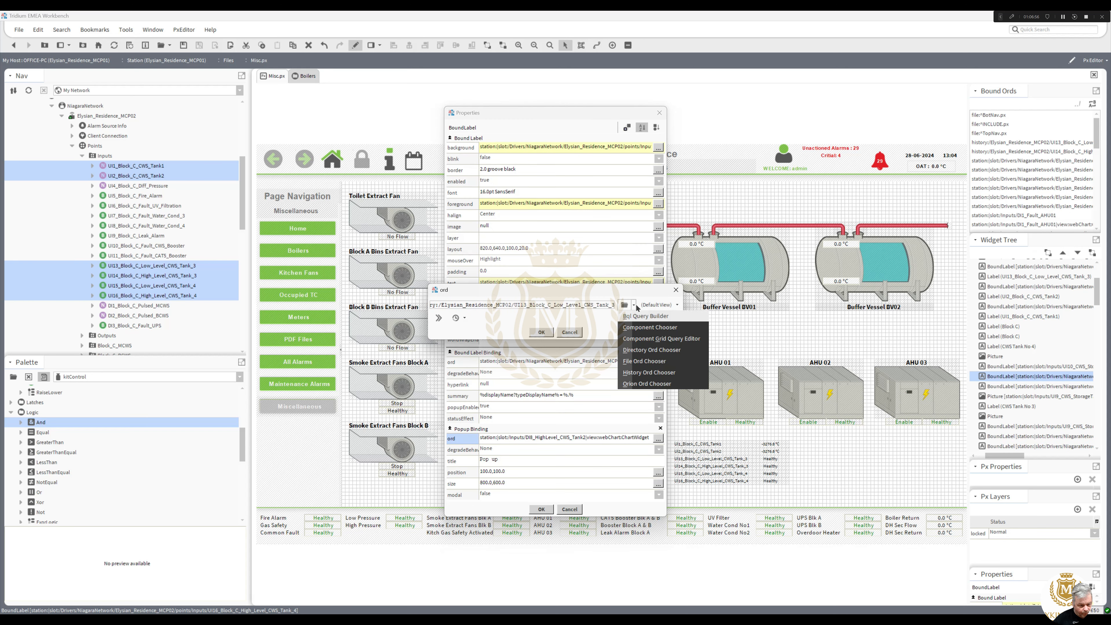
pyautogui.click(649, 373)
pyautogui.moveTo(631, 375); pyautogui.dragTo(630, 490)
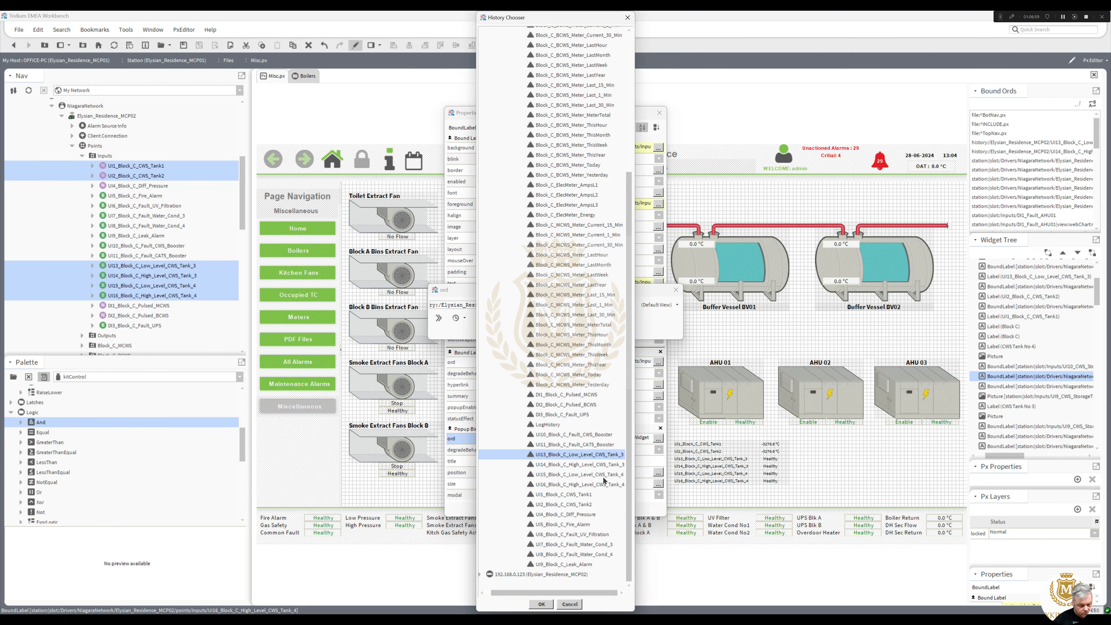
pyautogui.click(585, 485)
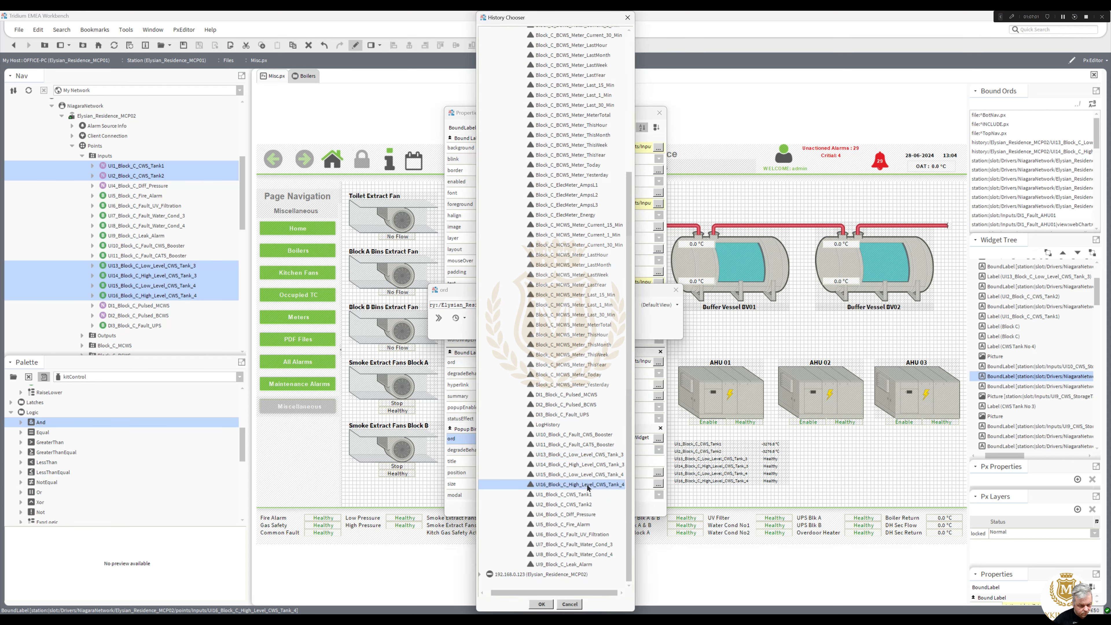
pyautogui.doubleClick(588, 485)
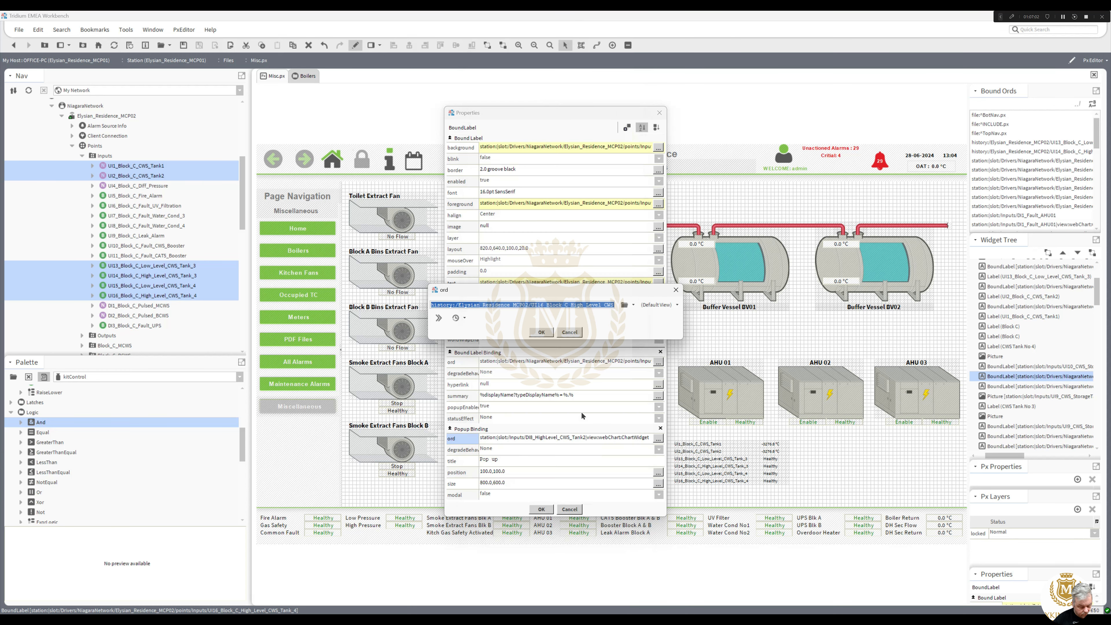
pyautogui.click(541, 331)
pyautogui.click(541, 509)
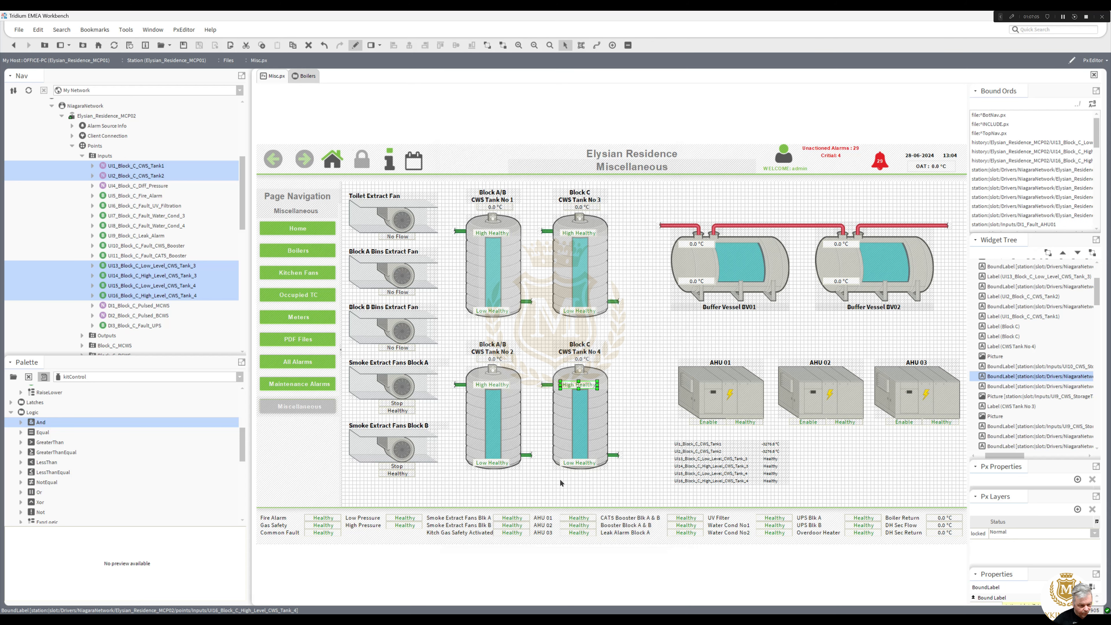
# Point the popup binding of CWS Tank No 4's low level label to the UI15_Block_C_Low_Level_CWS_Tank_4 history under Elysian_Residence_MCP02.
pyautogui.doubleClick(580, 462)
pyautogui.doubleClick(610, 441)
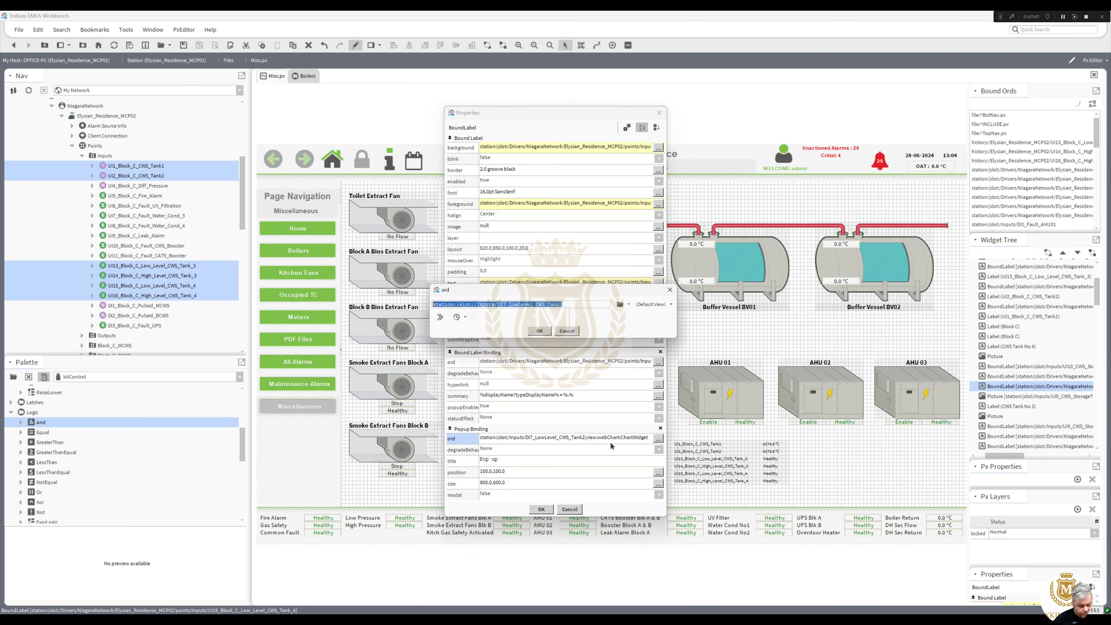
pyautogui.hotkey('ctrl', 'v')
pyautogui.click(635, 304)
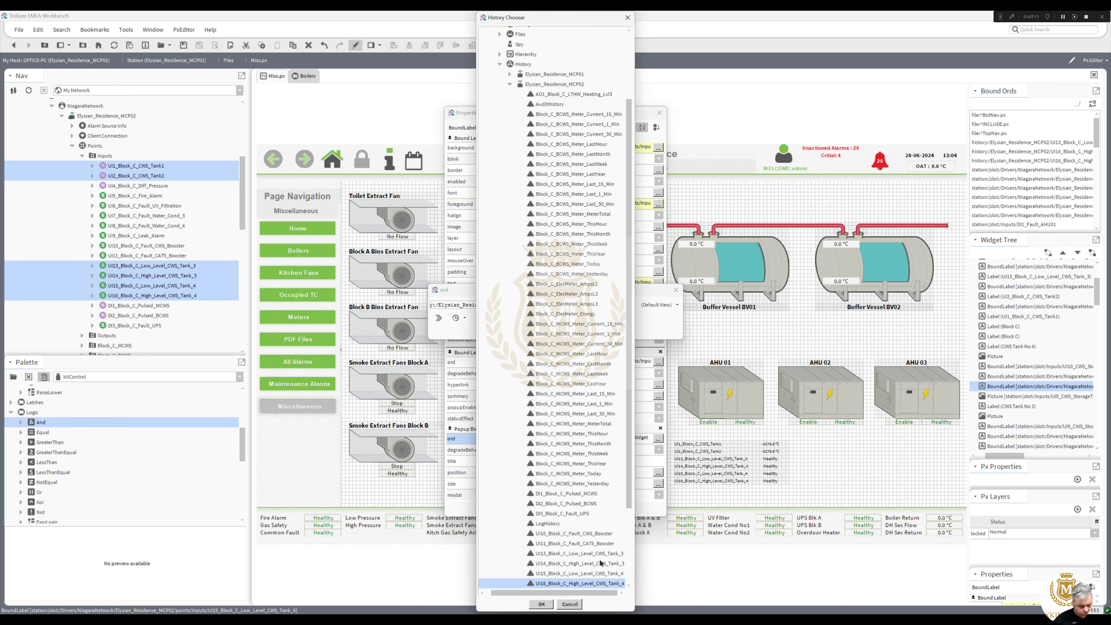
pyautogui.doubleClick(590, 573)
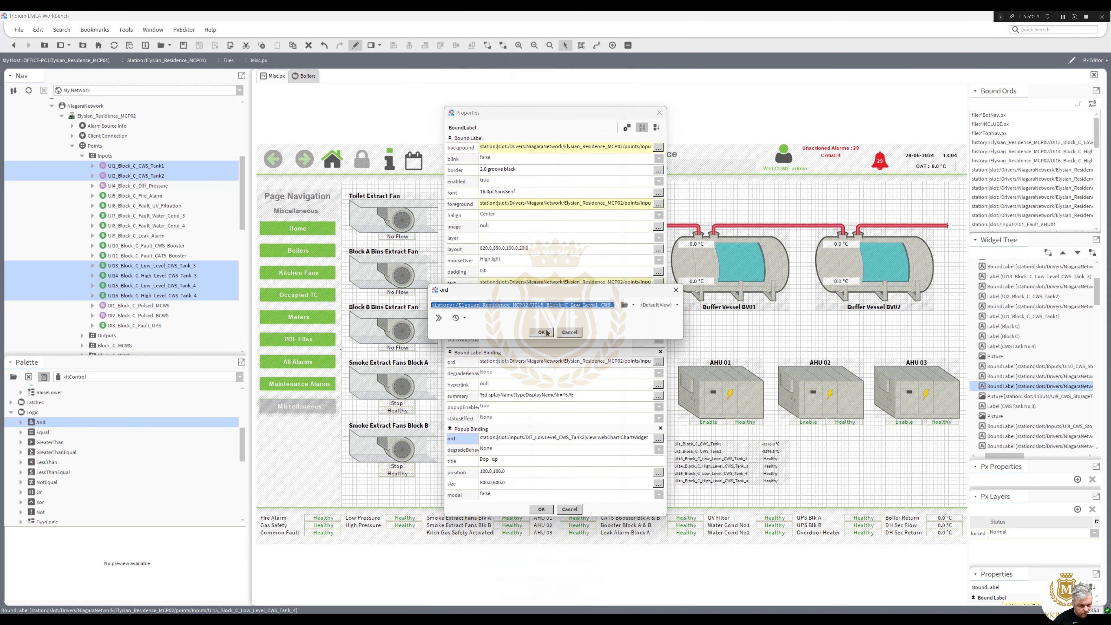
pyautogui.click(542, 332)
pyautogui.click(541, 509)
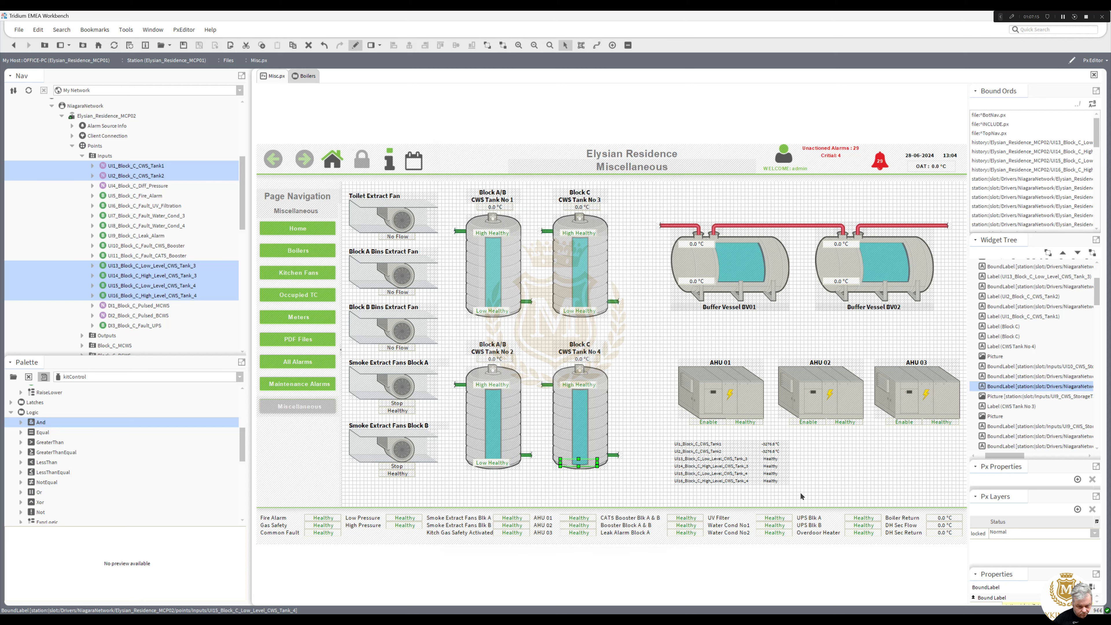
# Delete the spare name and value labels of the four Block C high and low level points below the AHUs.
pyautogui.moveTo(809, 490); pyautogui.dragTo(661, 455)
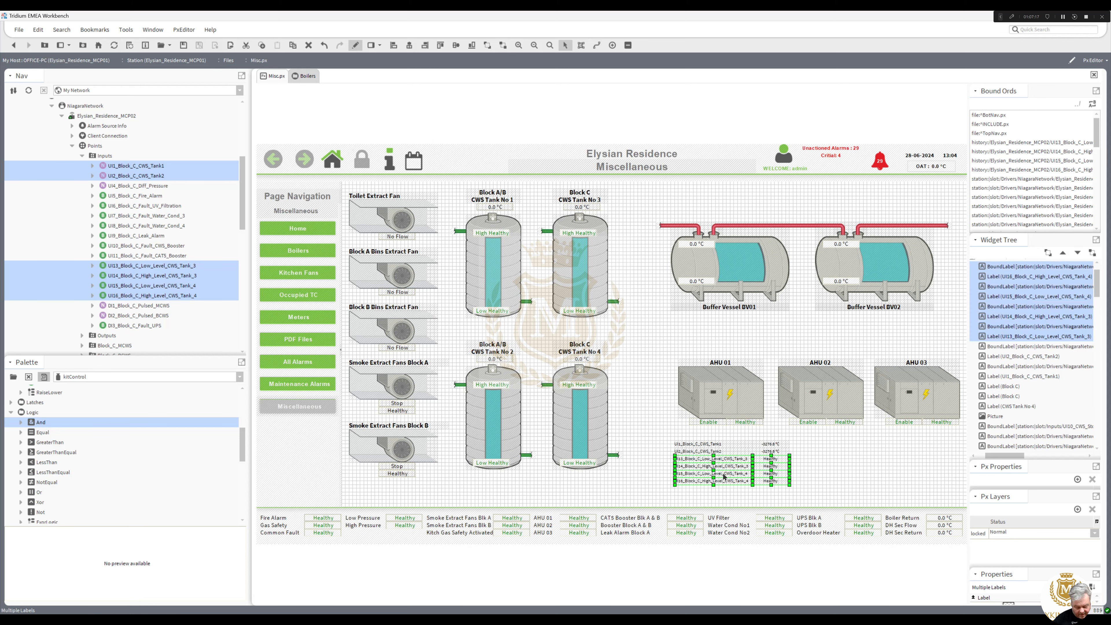
pyautogui.press('Delete')
# Copy the ord of UI1_Block_C_CWS_Tank1 into the label binding of CWS Tank No 3's temperature label.
pyautogui.click(778, 445)
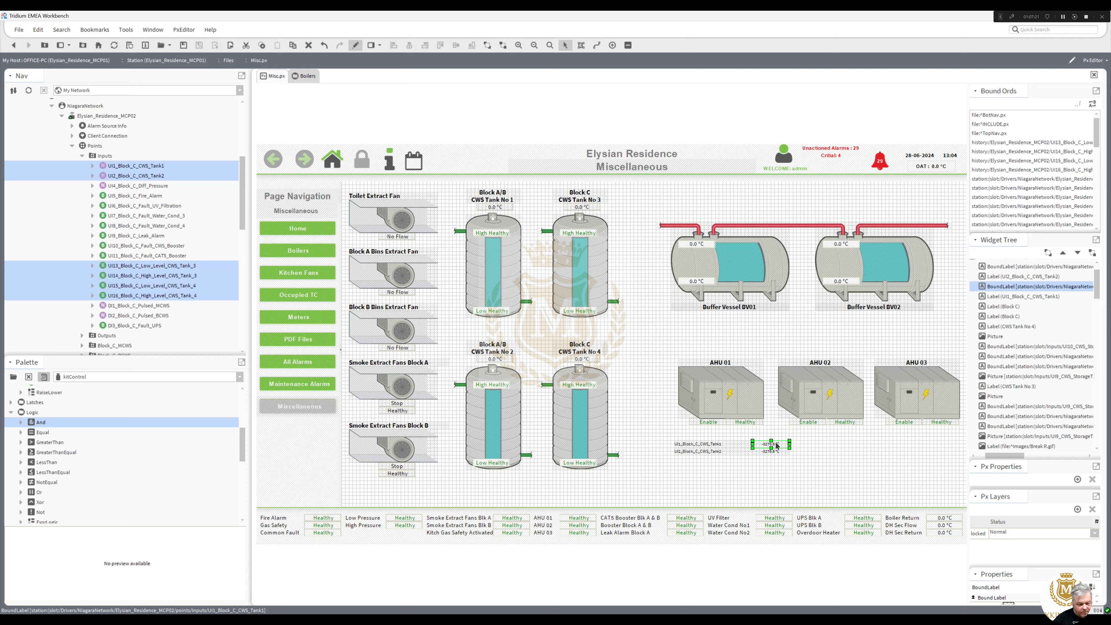
pyautogui.doubleClick(777, 445)
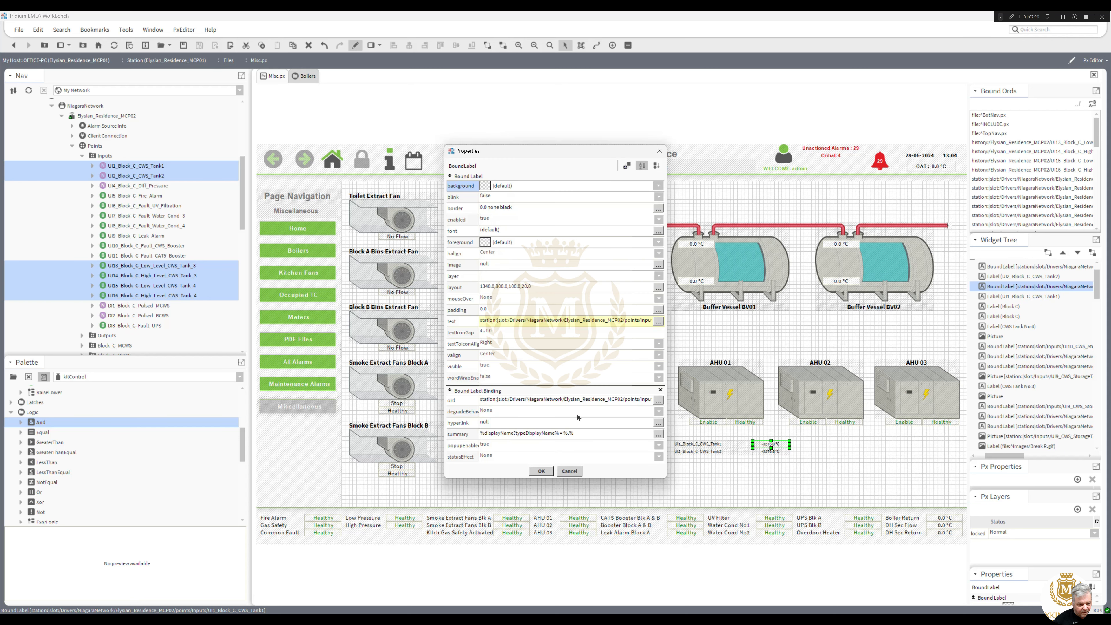
pyautogui.click(658, 400)
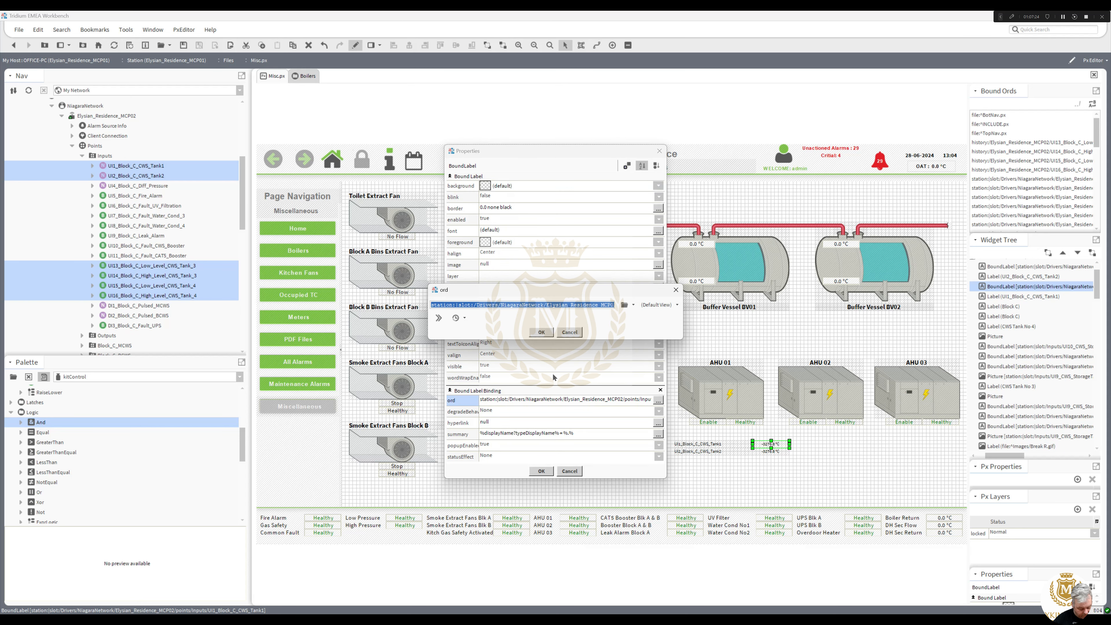
pyautogui.click(541, 332)
pyautogui.click(541, 472)
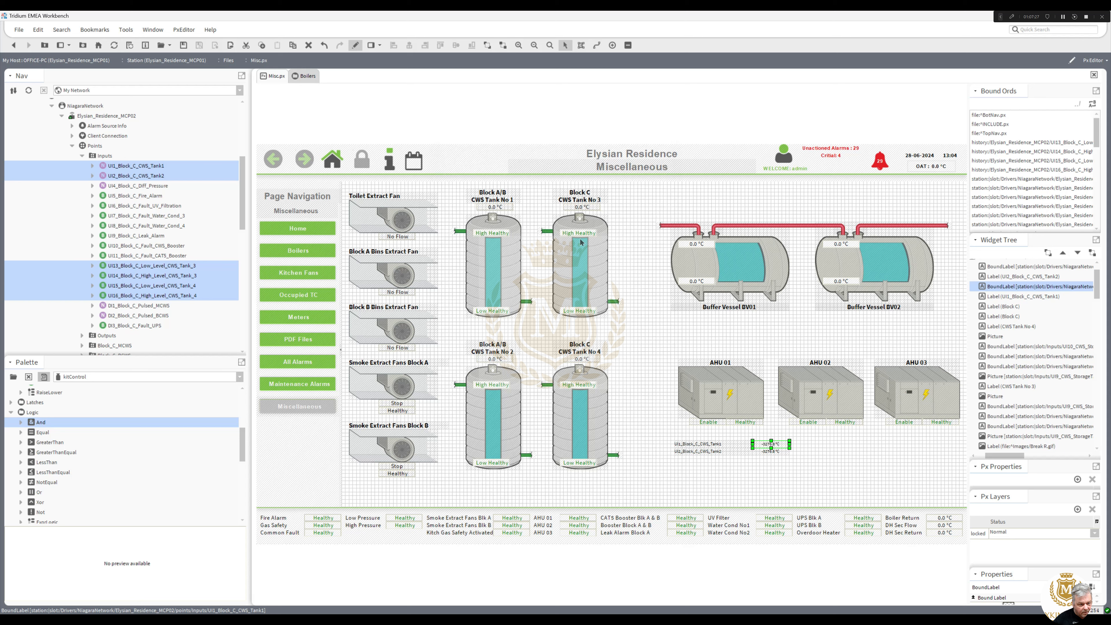
pyautogui.doubleClick(582, 212)
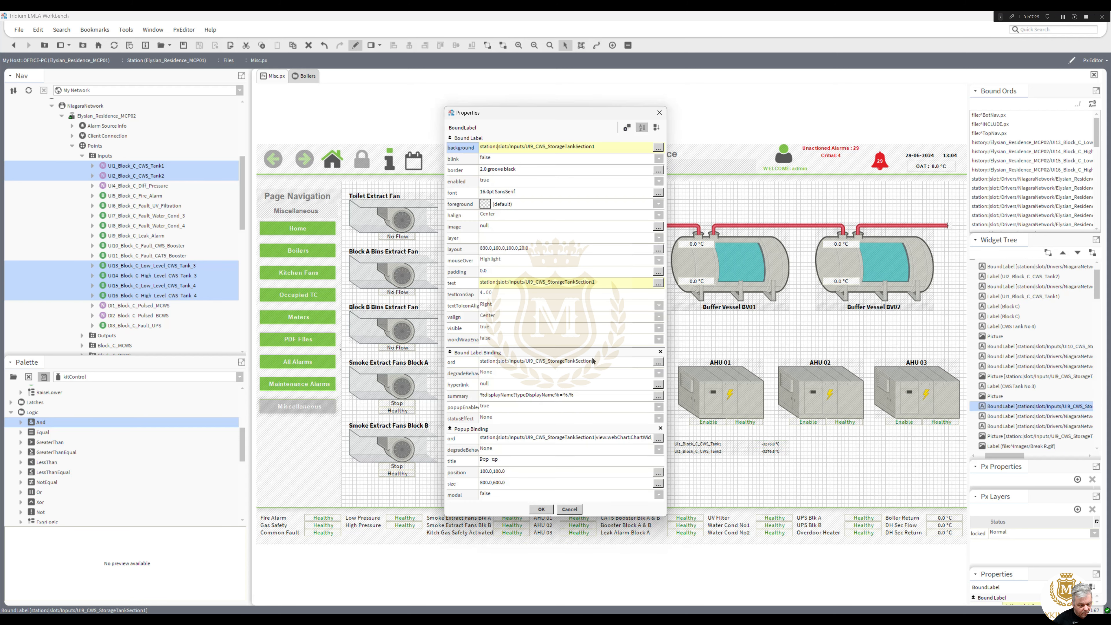
pyautogui.doubleClick(592, 359)
pyautogui.click(541, 332)
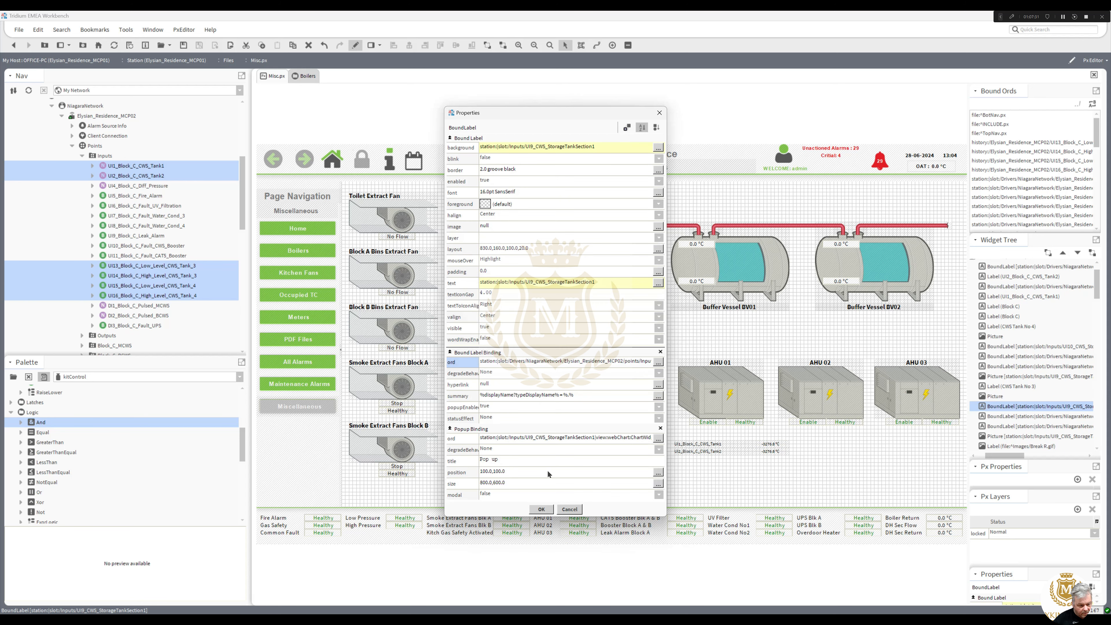
pyautogui.click(541, 509)
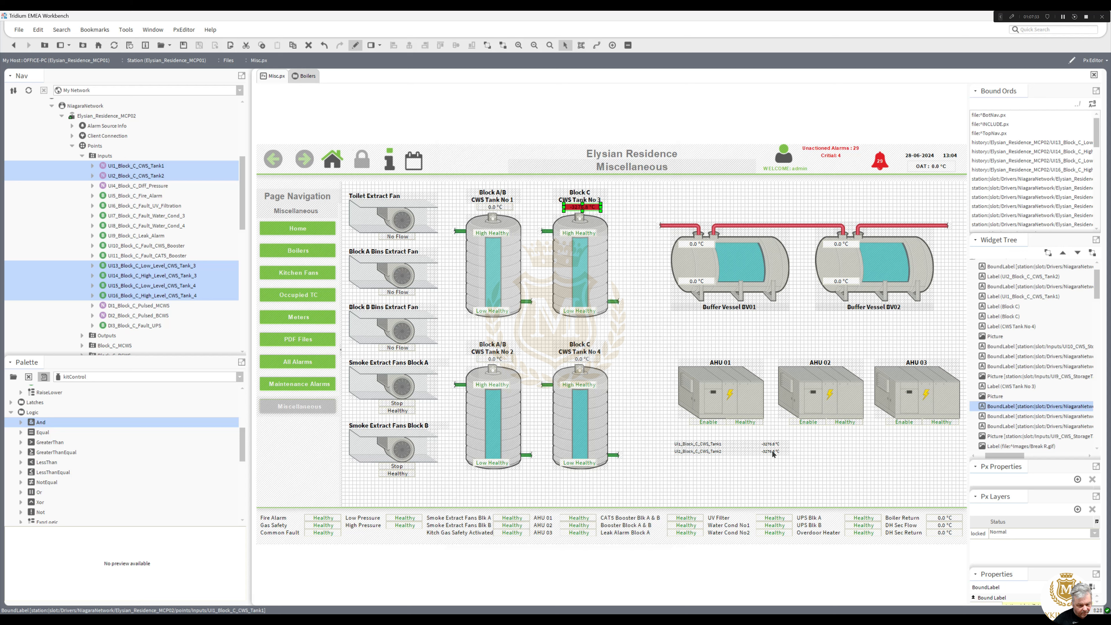
# Copy the ord of UI2_Block_C_CWS_Tank2 into the label binding of CWS Tank No 4's temperature label.
pyautogui.doubleClick(773, 452)
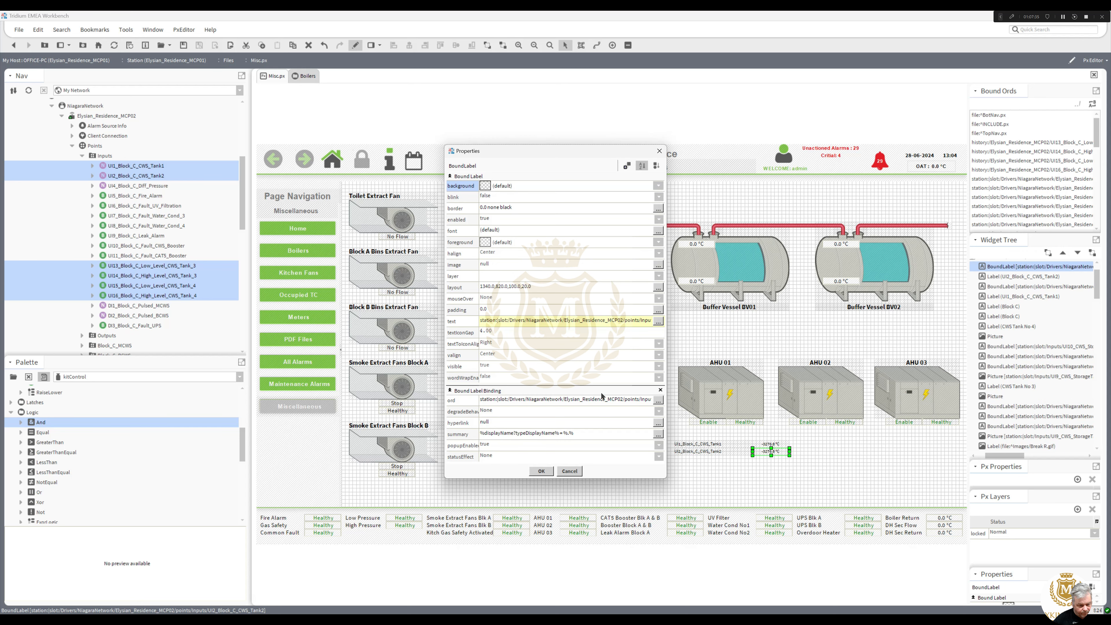
pyautogui.doubleClick(602, 401)
pyautogui.click(541, 333)
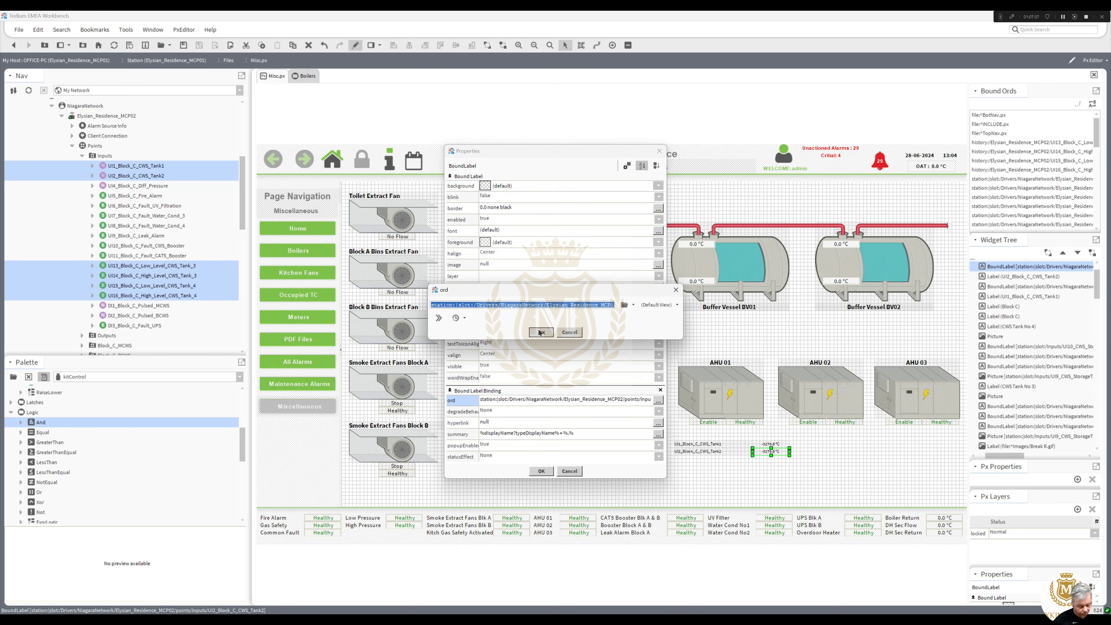
pyautogui.click(541, 471)
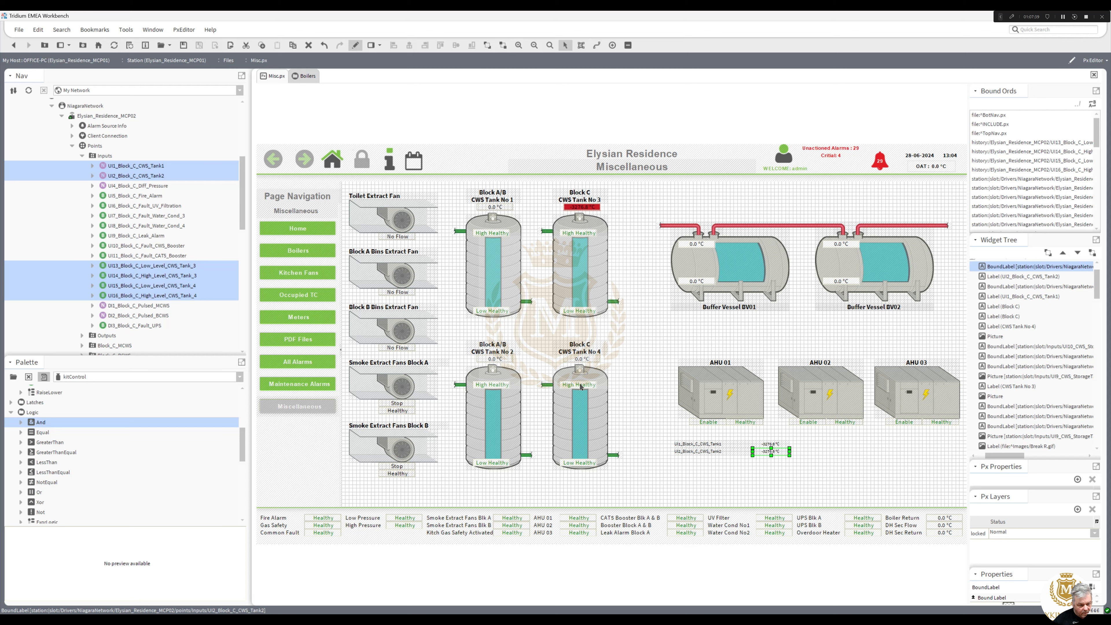
pyautogui.doubleClick(582, 360)
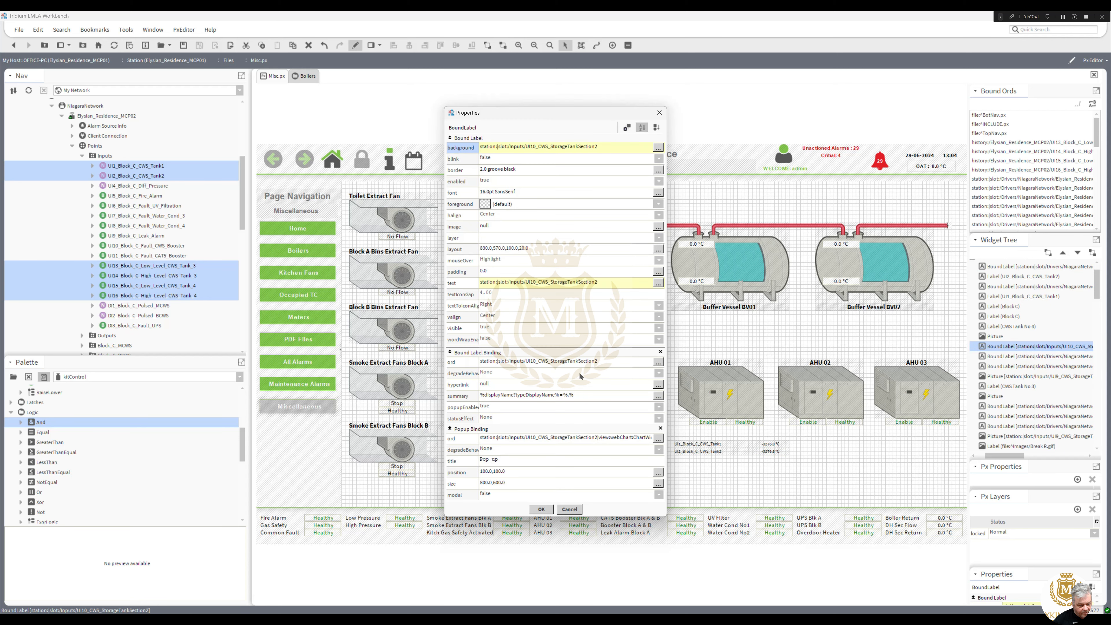
pyautogui.click(584, 365)
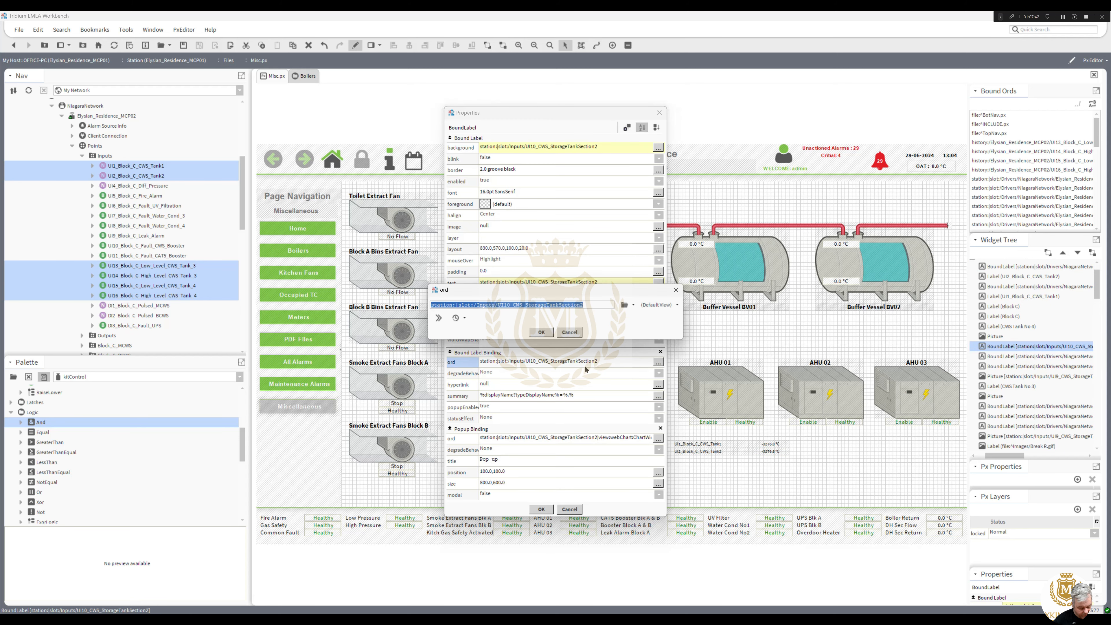
pyautogui.click(542, 332)
pyautogui.click(547, 513)
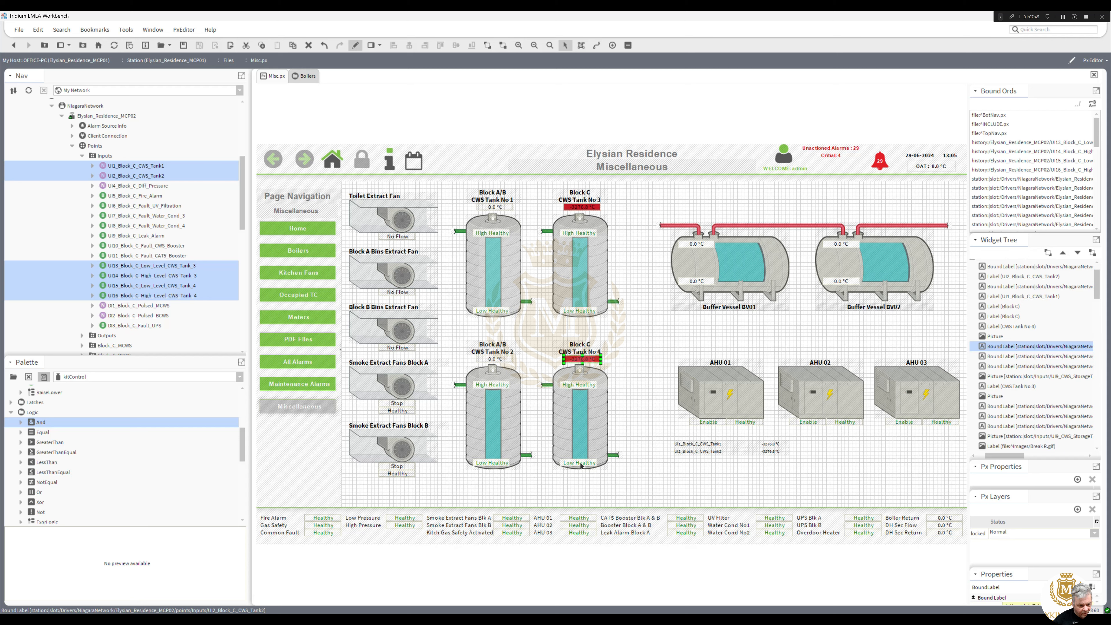
# Copy the low level label's popup ord into CWS Tank No 4's temperature popup binding and repoint it to the UI2_Block_C_CWS_Tank2 history.
pyautogui.doubleClick(583, 480)
pyautogui.click(615, 436)
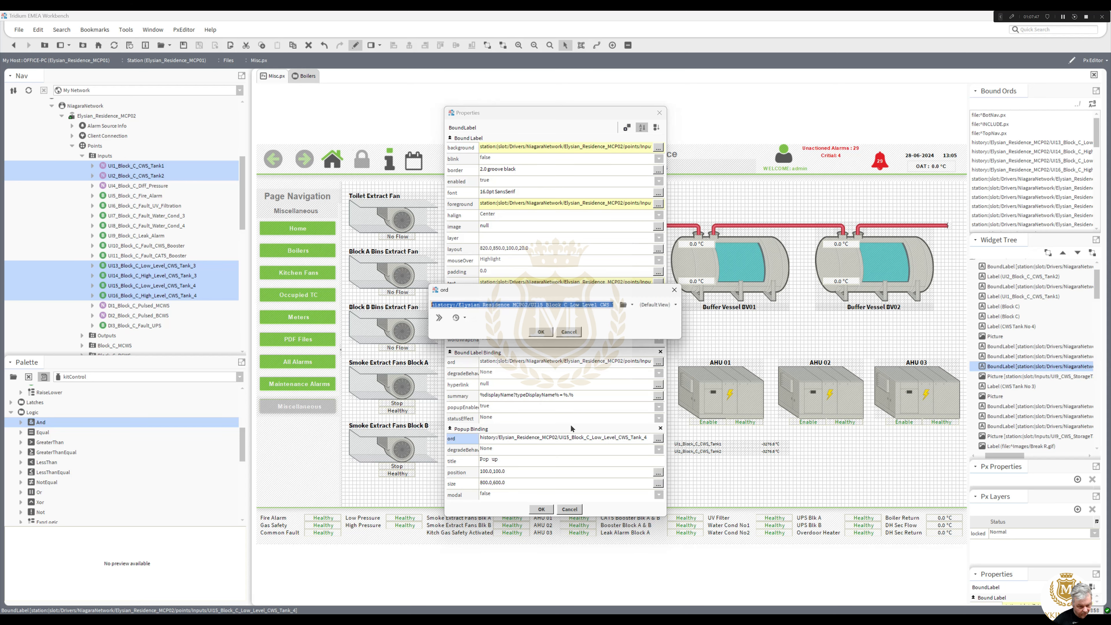
pyautogui.press('Return')
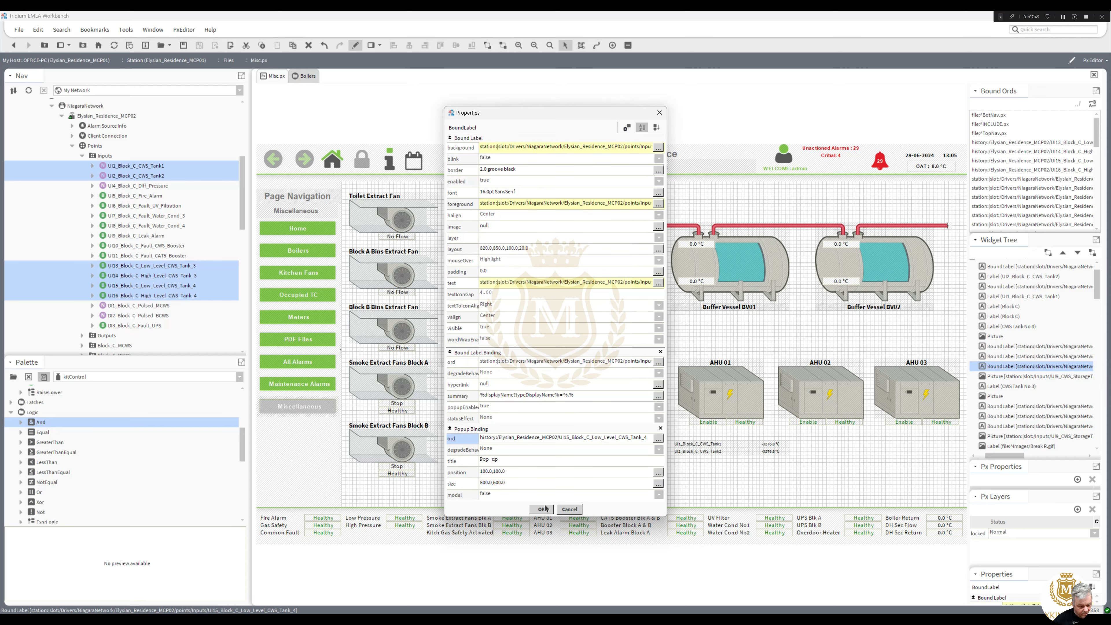
pyautogui.click(542, 509)
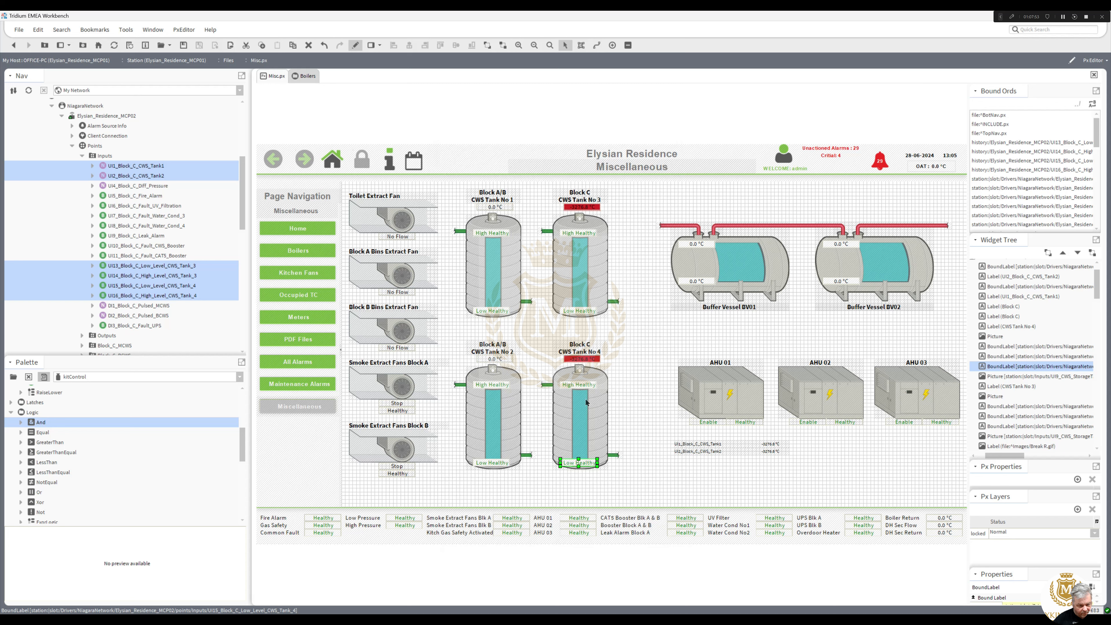
pyautogui.doubleClick(580, 359)
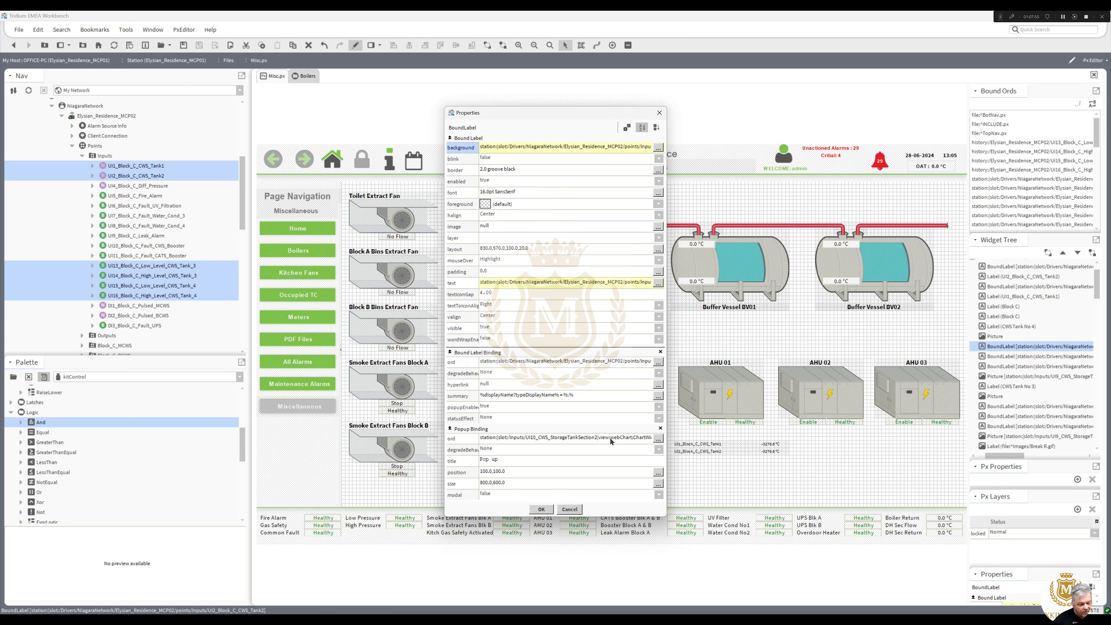
pyautogui.click(609, 437)
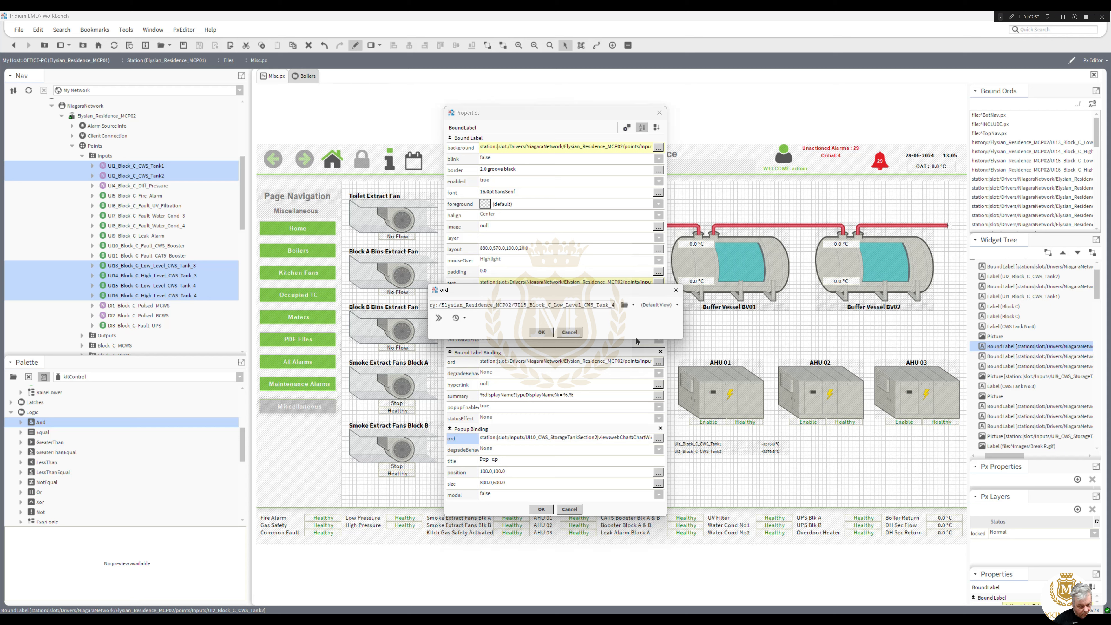
pyautogui.click(634, 305)
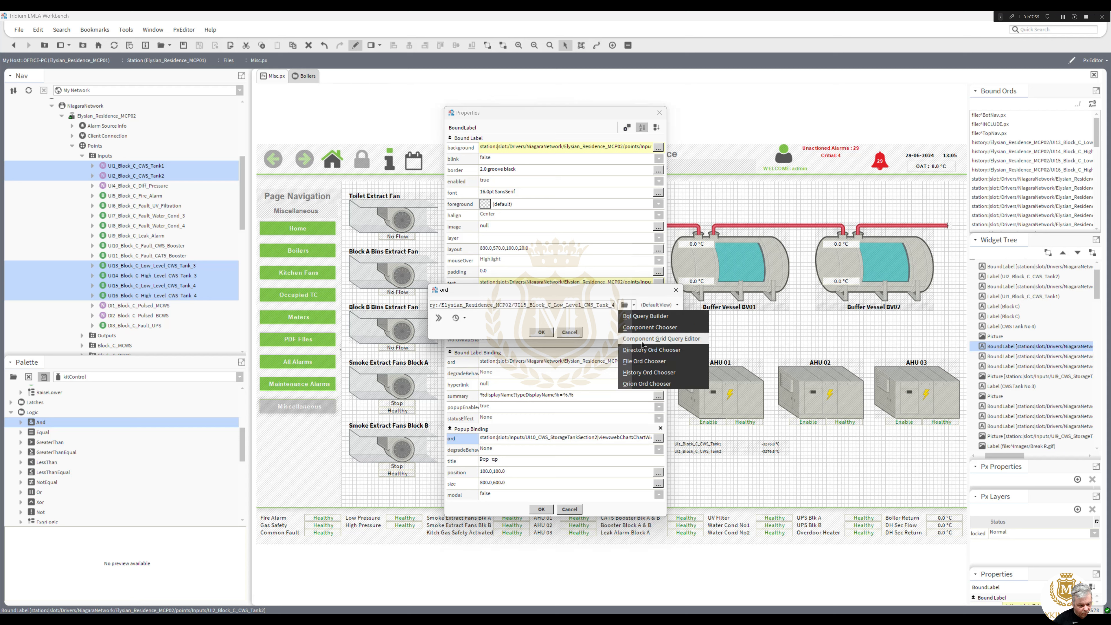
pyautogui.click(642, 372)
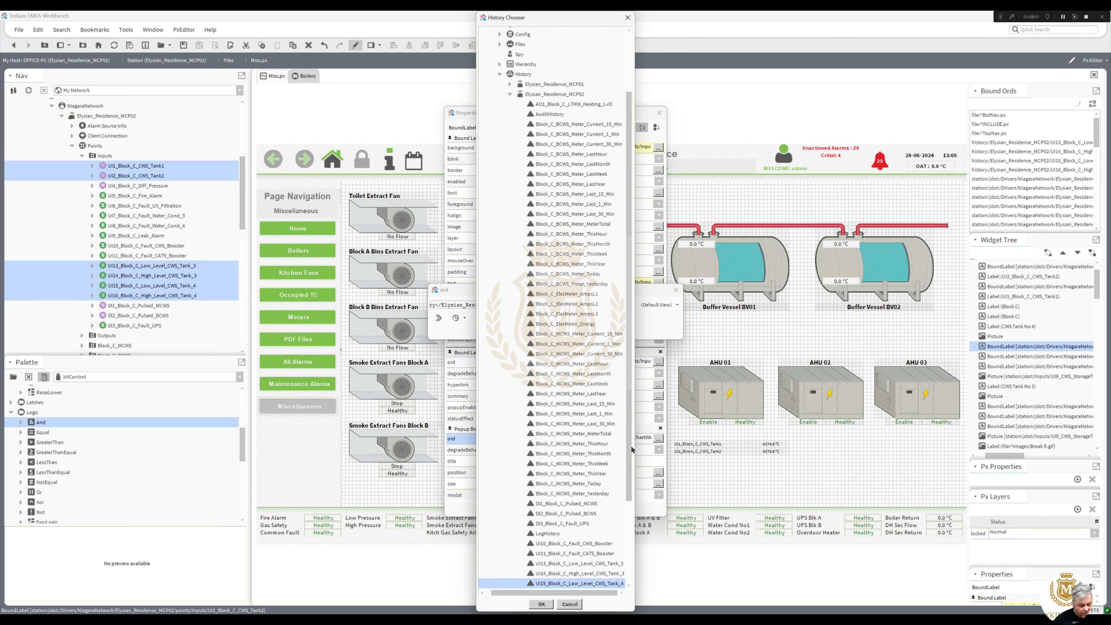
pyautogui.moveTo(630, 450); pyautogui.dragTo(628, 530)
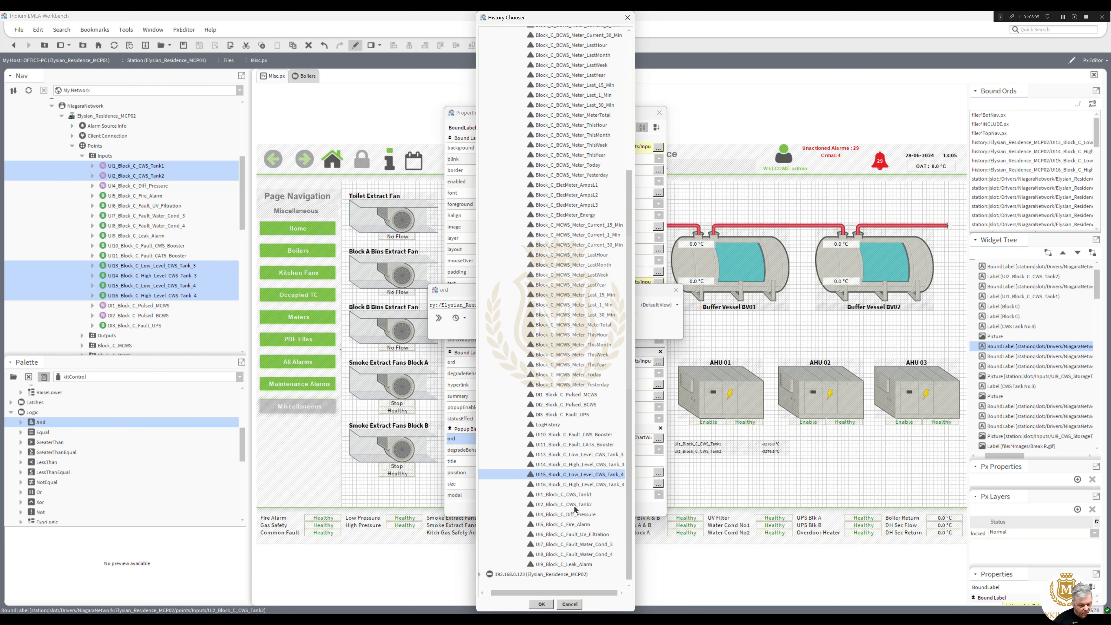
pyautogui.doubleClick(574, 504)
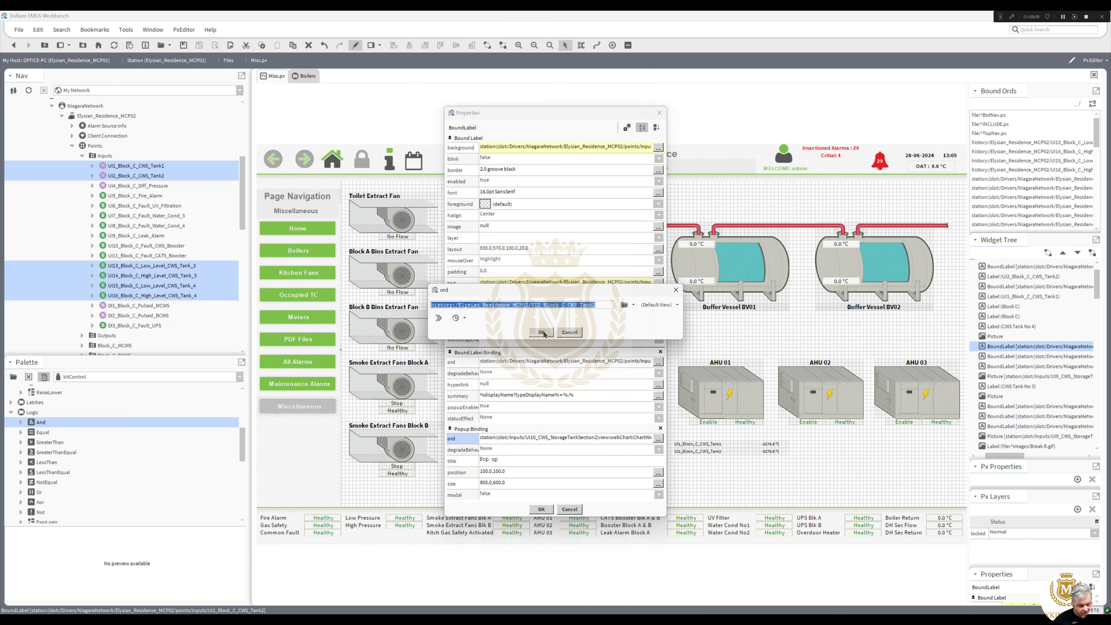
pyautogui.press('Return')
pyautogui.click(541, 509)
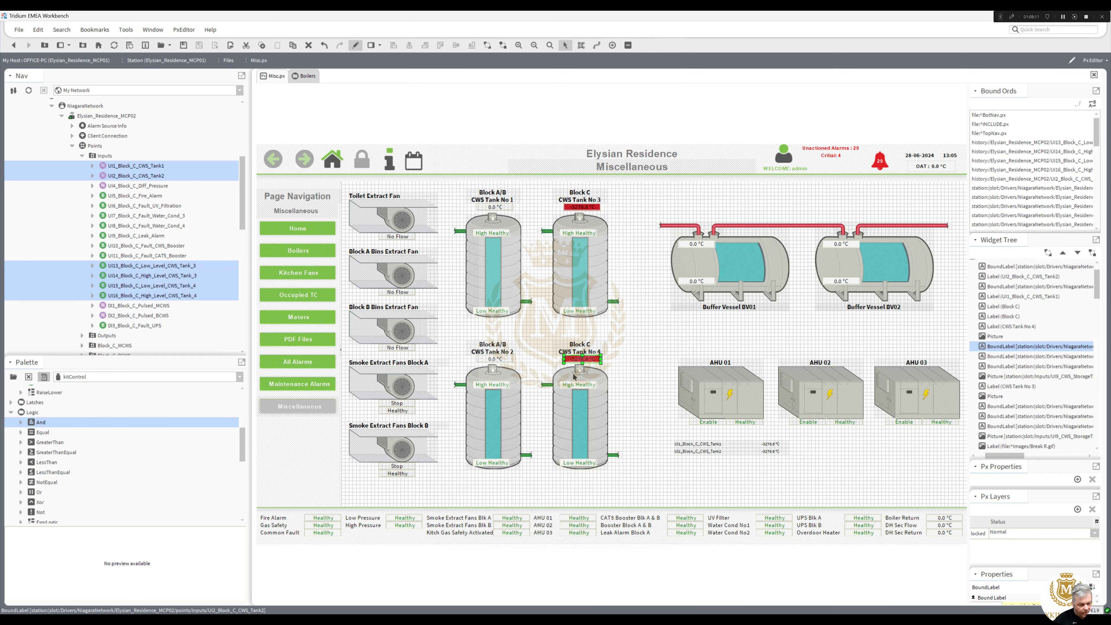
# Point the popup binding of CWS Tank No 3's temperature label to the UI1_Block_C_CWS_Tank1 history under Elysian_Residence_MCP02.
pyautogui.doubleClick(582, 206)
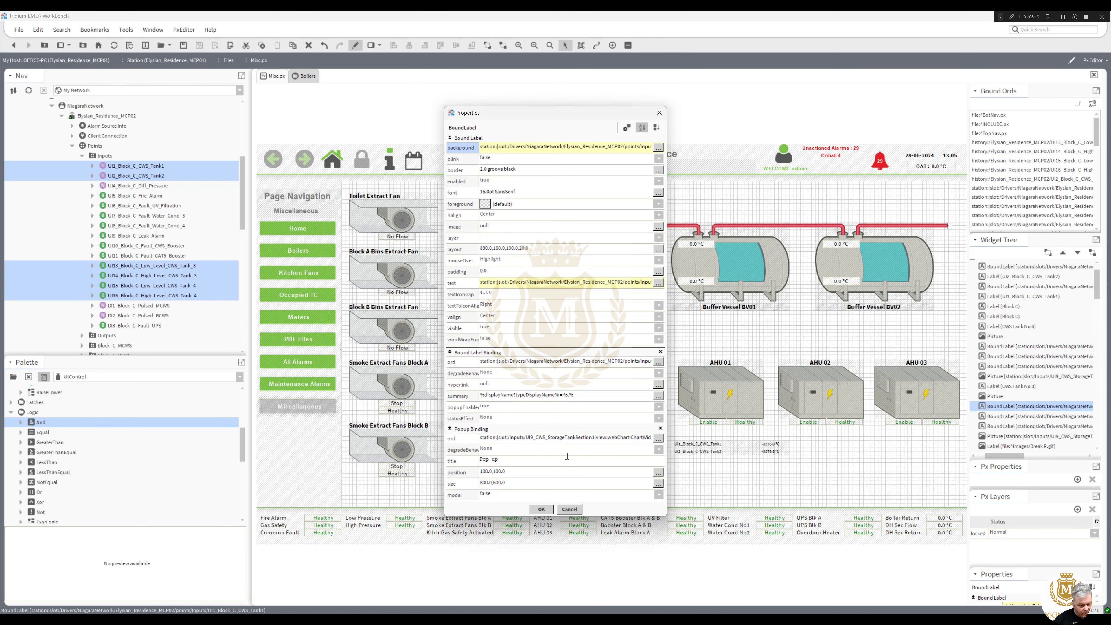
pyautogui.doubleClick(570, 438)
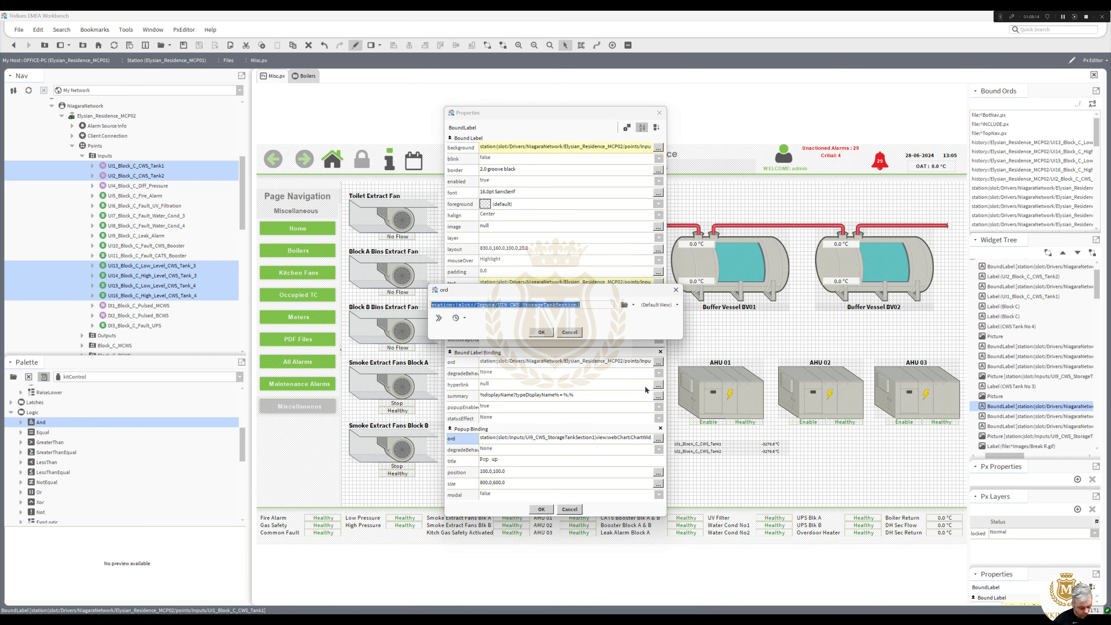
pyautogui.click(634, 306)
pyautogui.click(640, 367)
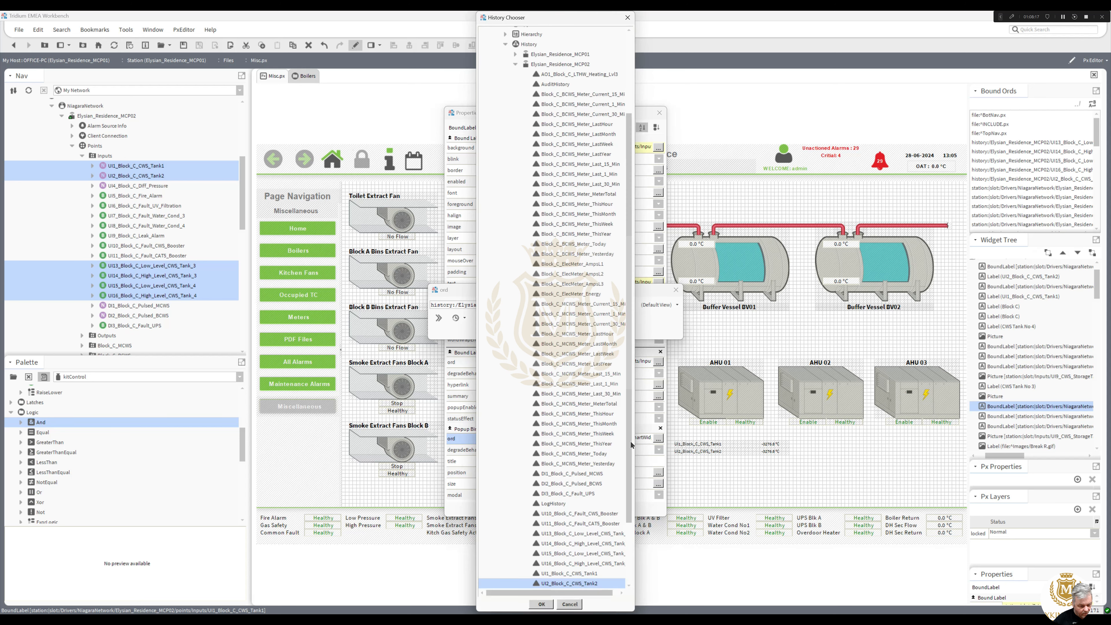
pyautogui.doubleClick(587, 573)
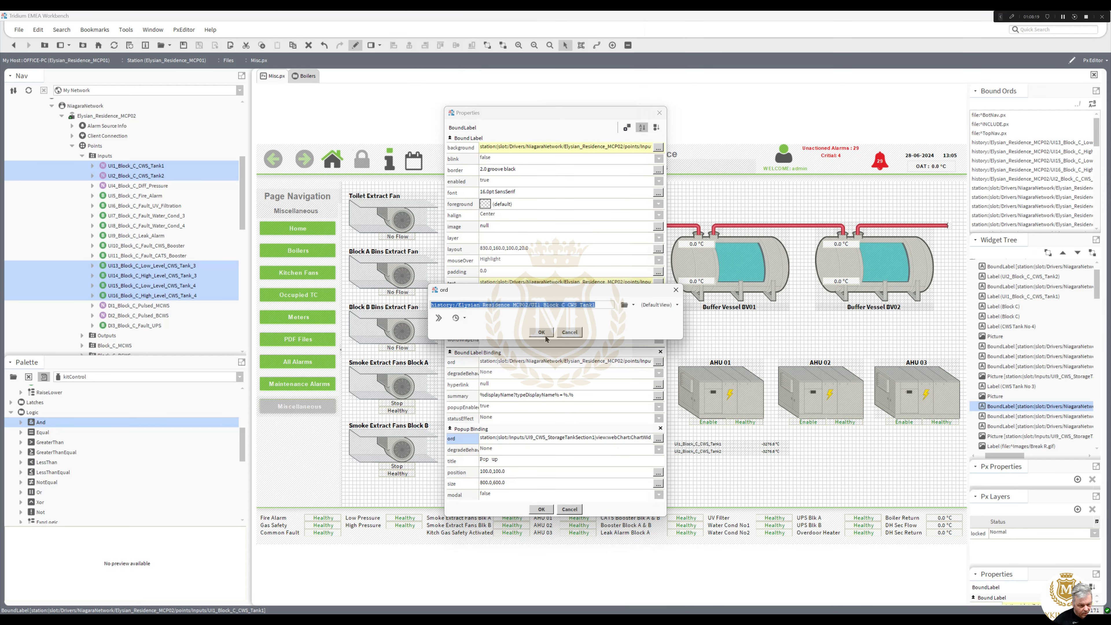
pyautogui.click(544, 333)
pyautogui.click(541, 509)
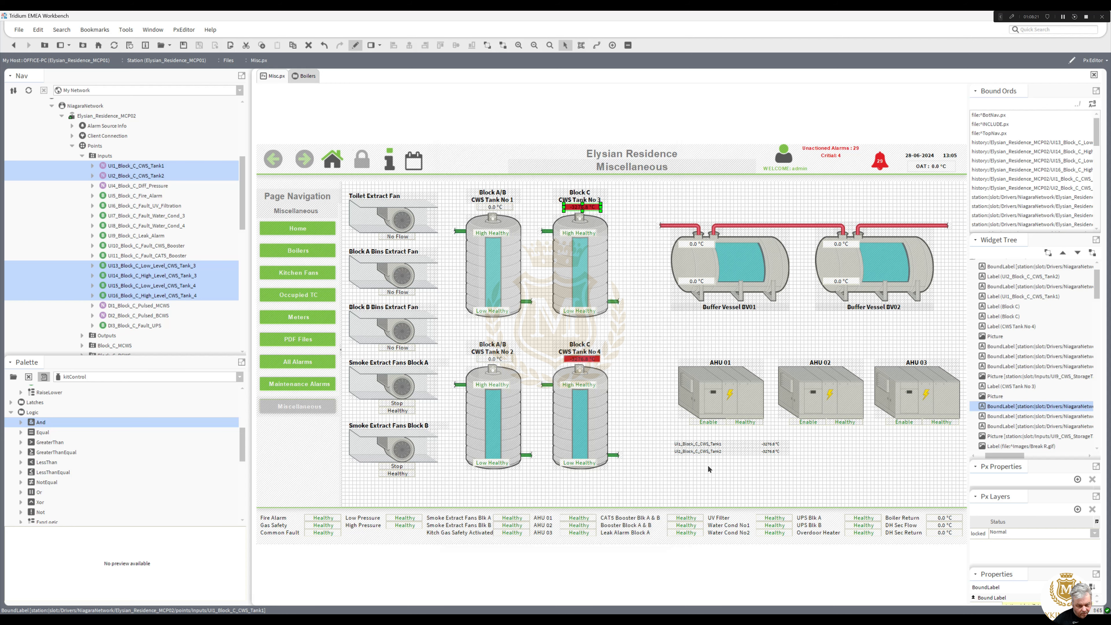
# Delete the spare Block C CWS Tank1 and Tank2 name and value labels below the AHUs and switch the page to view mode.
pyautogui.moveTo(662, 465); pyautogui.dragTo(810, 428)
pyautogui.press('Delete')
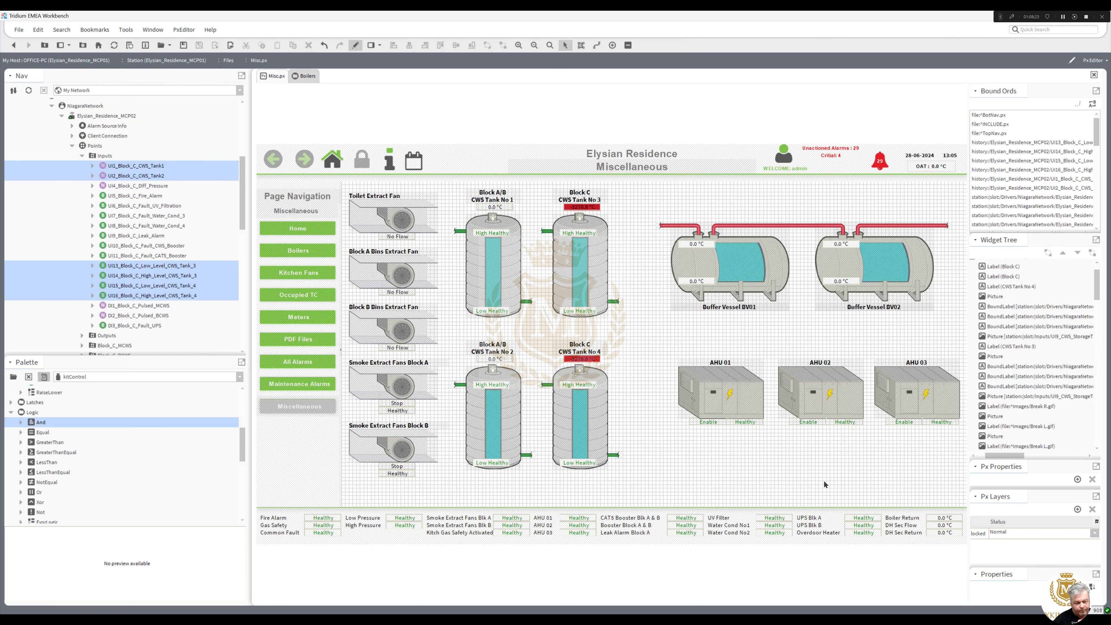
pyautogui.click(356, 45)
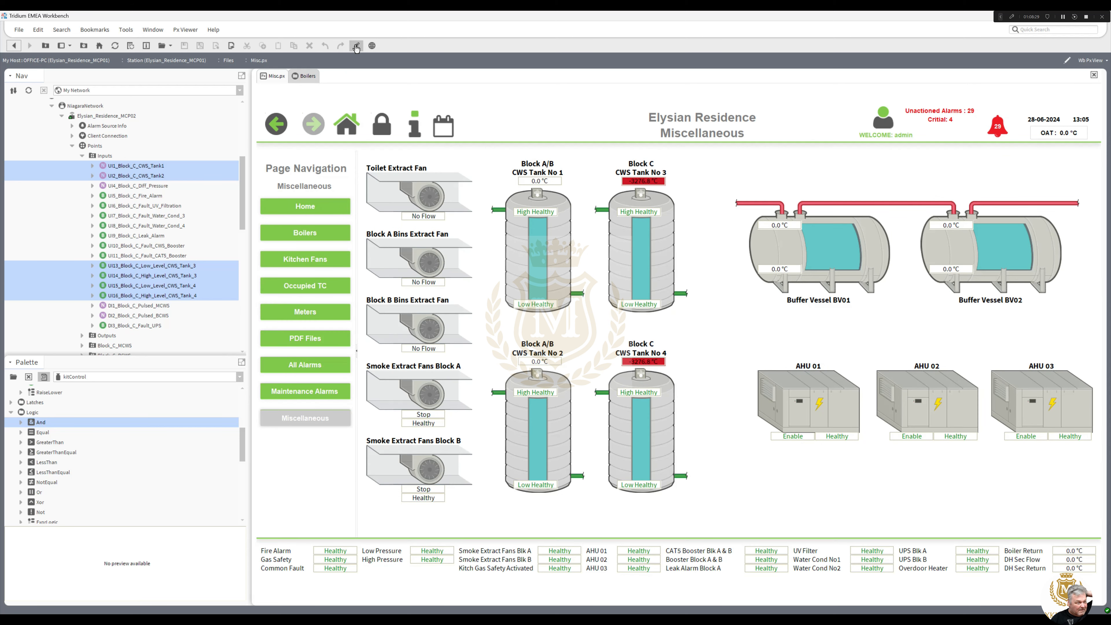
pyautogui.click(161, 187)
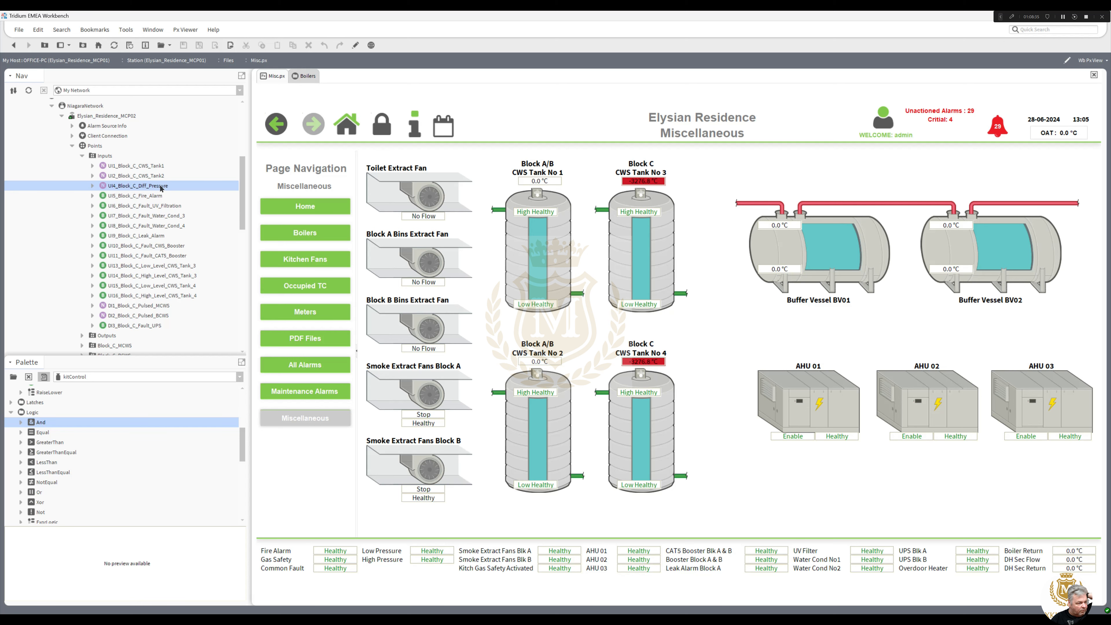
pyautogui.click(157, 206)
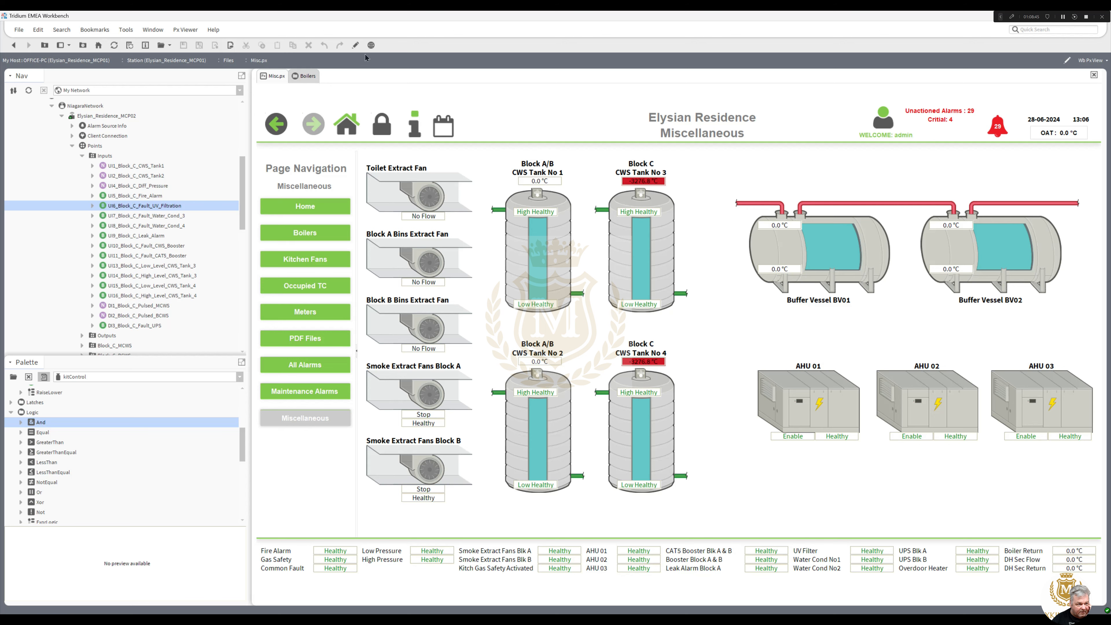
# Return the page to edit mode and move both buffer vessels with their pipework and labels up, level with the top tank row.
pyautogui.click(355, 45)
pyautogui.moveTo(636, 202); pyautogui.dragTo(970, 343)
pyautogui.press('Up')
pyautogui.press('Up')
pyautogui.press('Up')
pyautogui.press('Up')
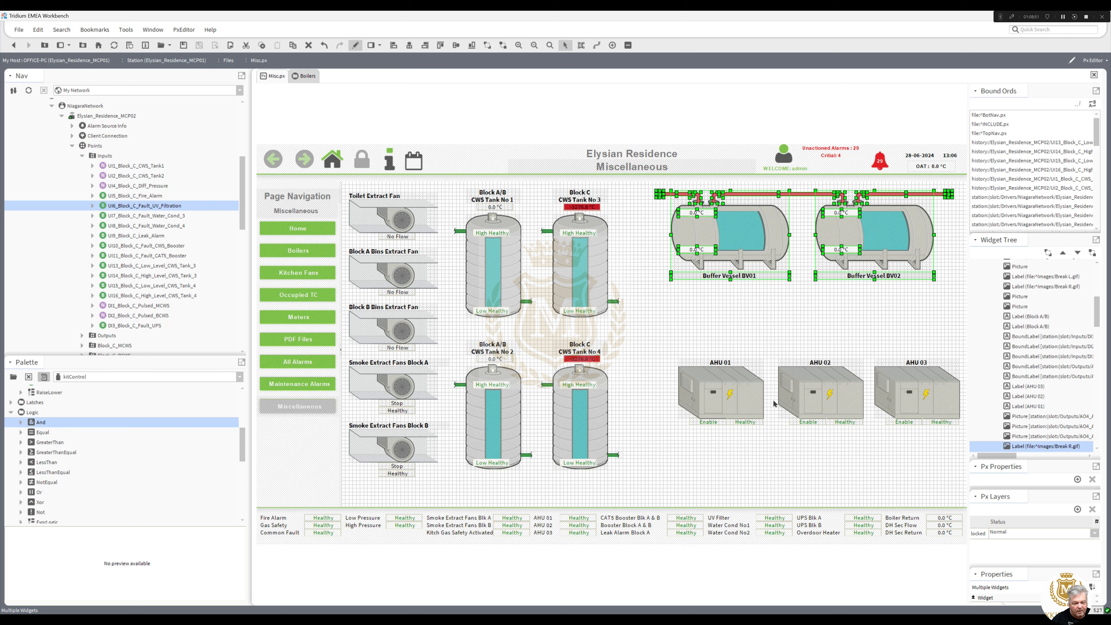
# Move the three AHUs with their titles and status labels up and slightly left, directly beneath the buffer vessels.
pyautogui.moveTo(653, 338); pyautogui.dragTo(967, 448)
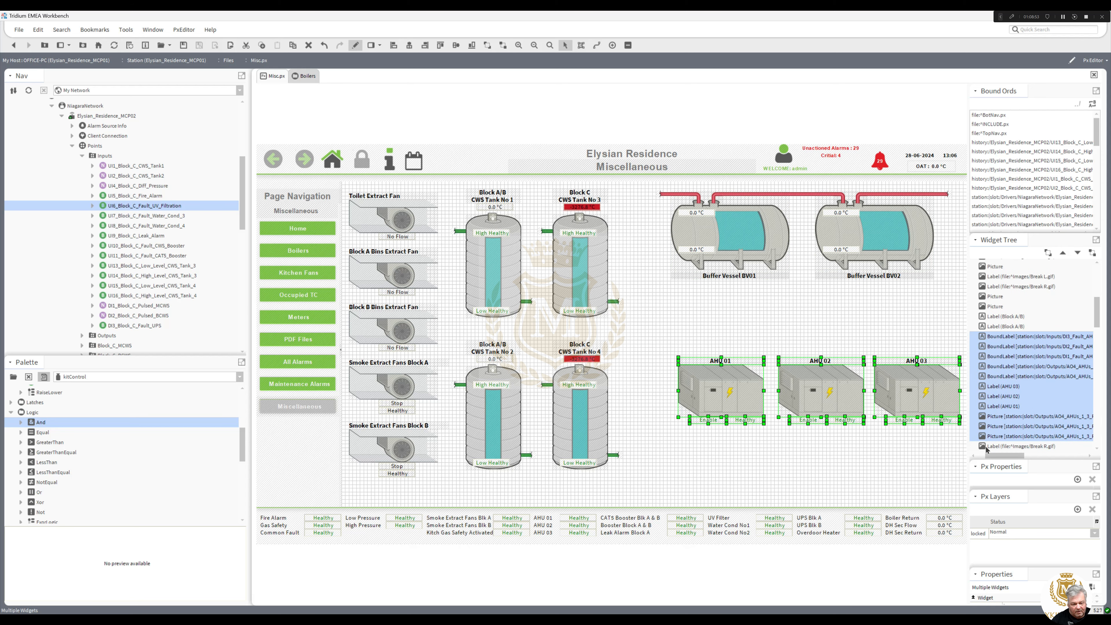
pyautogui.press('Up')
pyautogui.press('Up')
pyautogui.press('Up')
pyautogui.press('Up')
pyautogui.press('Up')
pyautogui.press('Up')
pyautogui.press('Up')
pyautogui.press('Up')
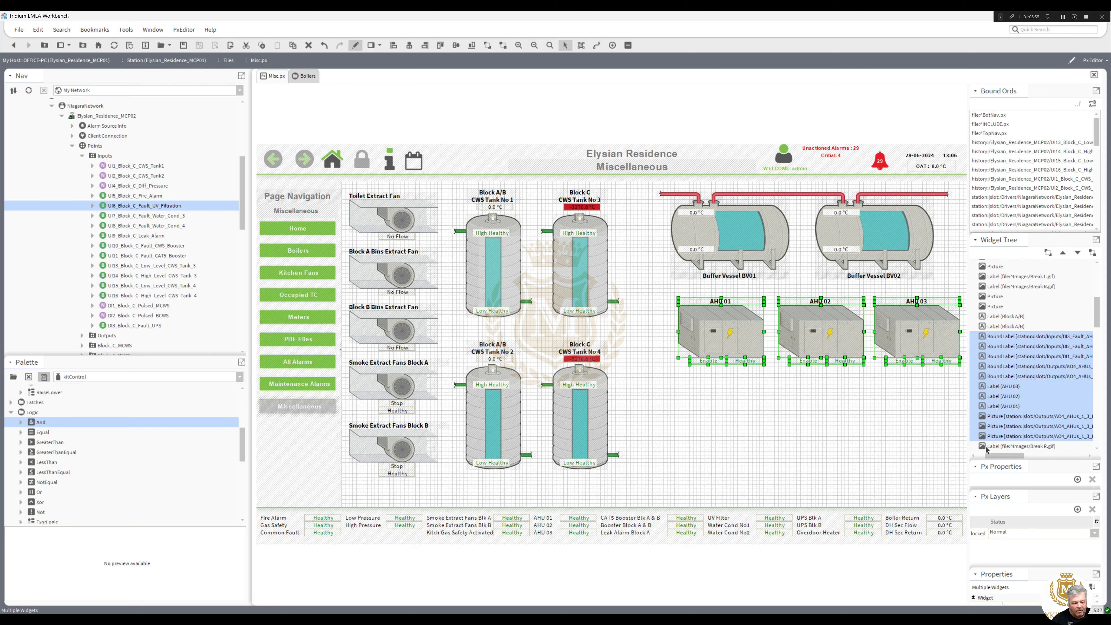
pyautogui.press('Up')
pyautogui.press('Up')
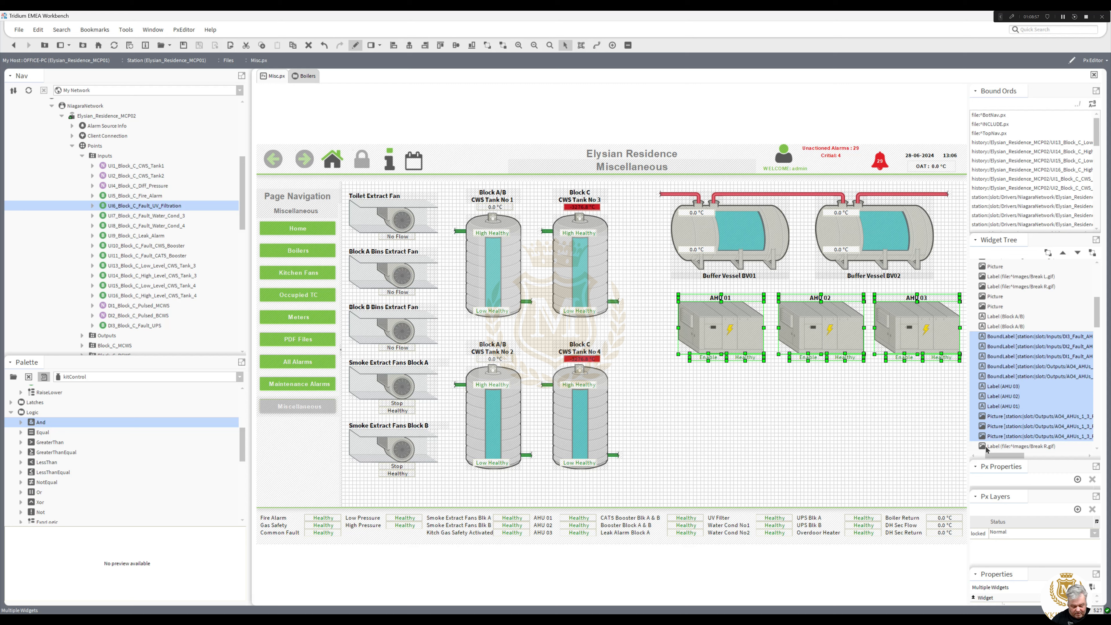
pyautogui.press('Left')
pyautogui.press('Left')
pyautogui.press('Left')
pyautogui.press('Left')
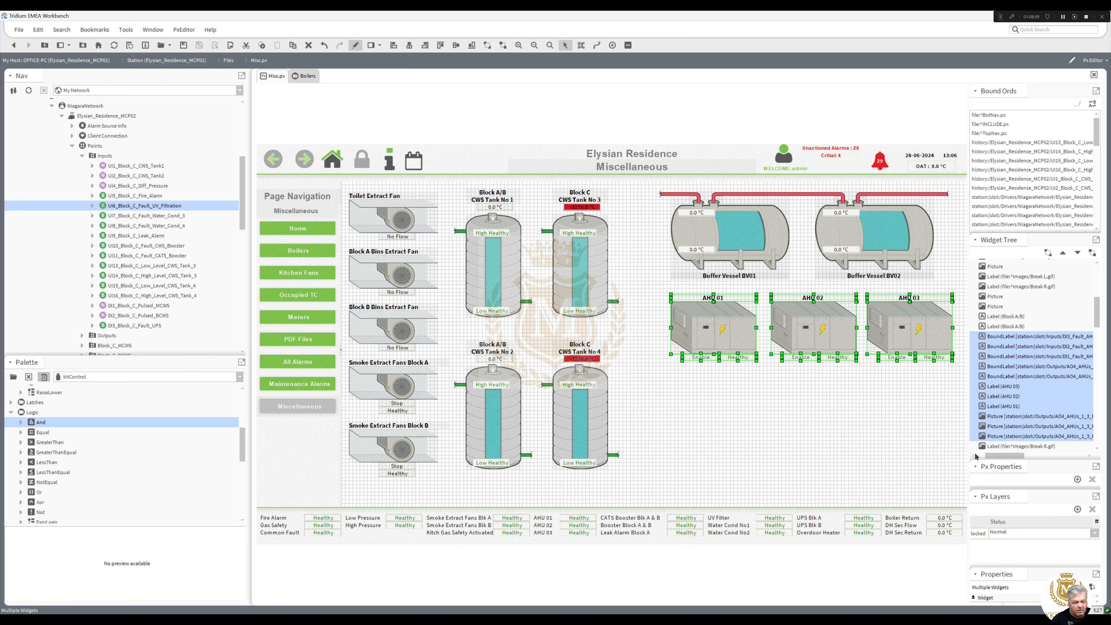
pyautogui.press('Up')
pyautogui.press('Up')
pyautogui.press('Up')
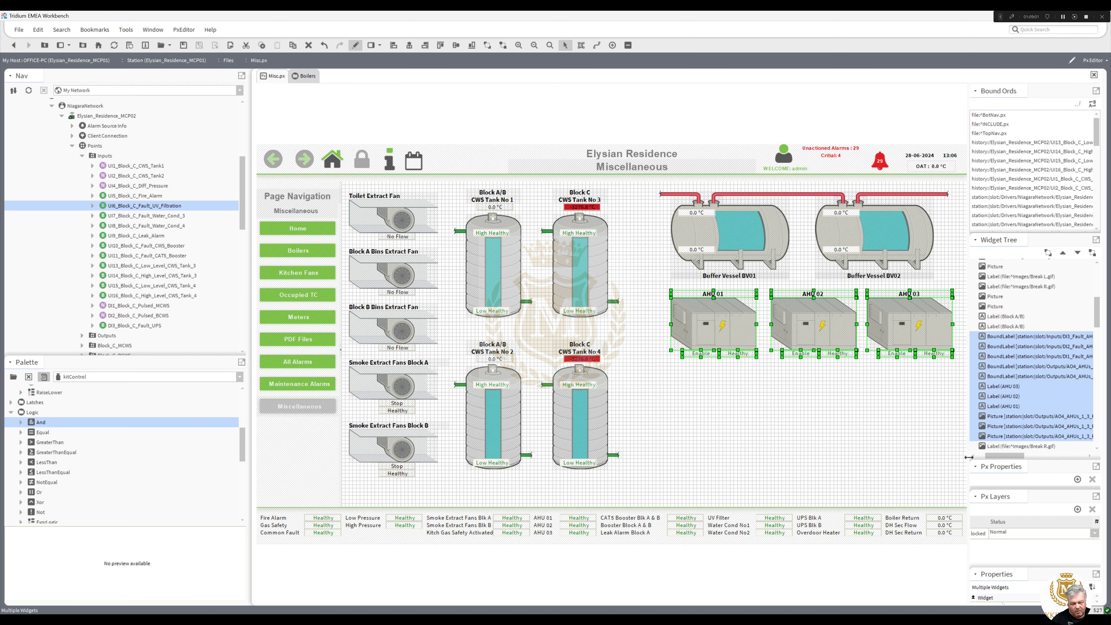
pyautogui.click(770, 402)
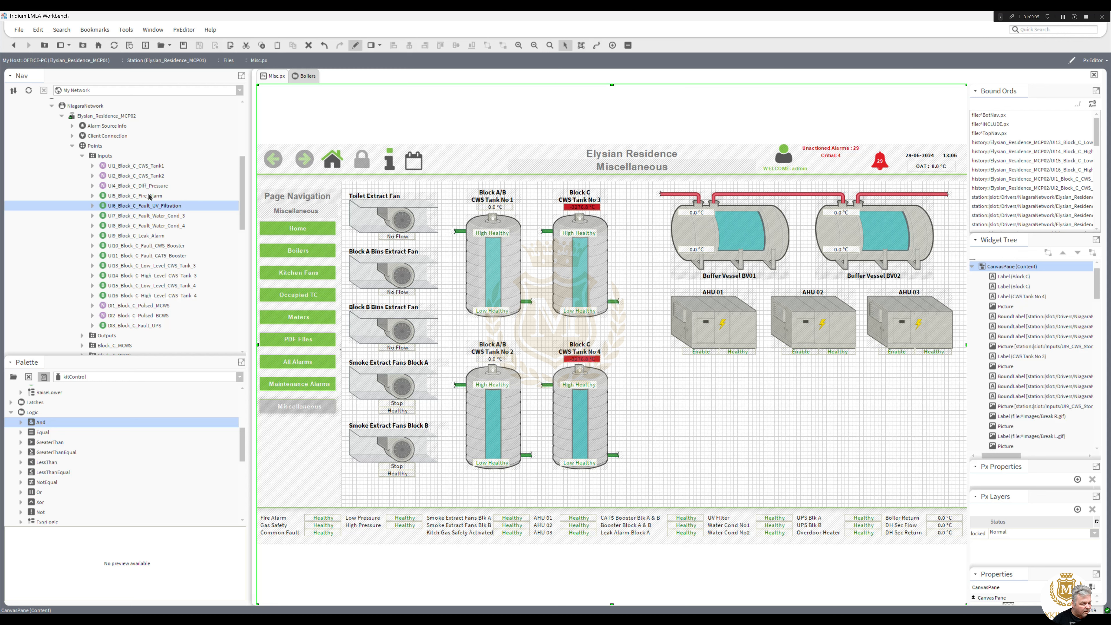
# Select the points from UI4_Block_C_Diff_Pressure through UI11_Block_C_CAT5_Booster, together with DI3_Block_C_Fault_UPS, under Elysian_Residence_MCP02's Inputs.
pyautogui.moveTo(148, 187); pyautogui.dragTo(165, 269)
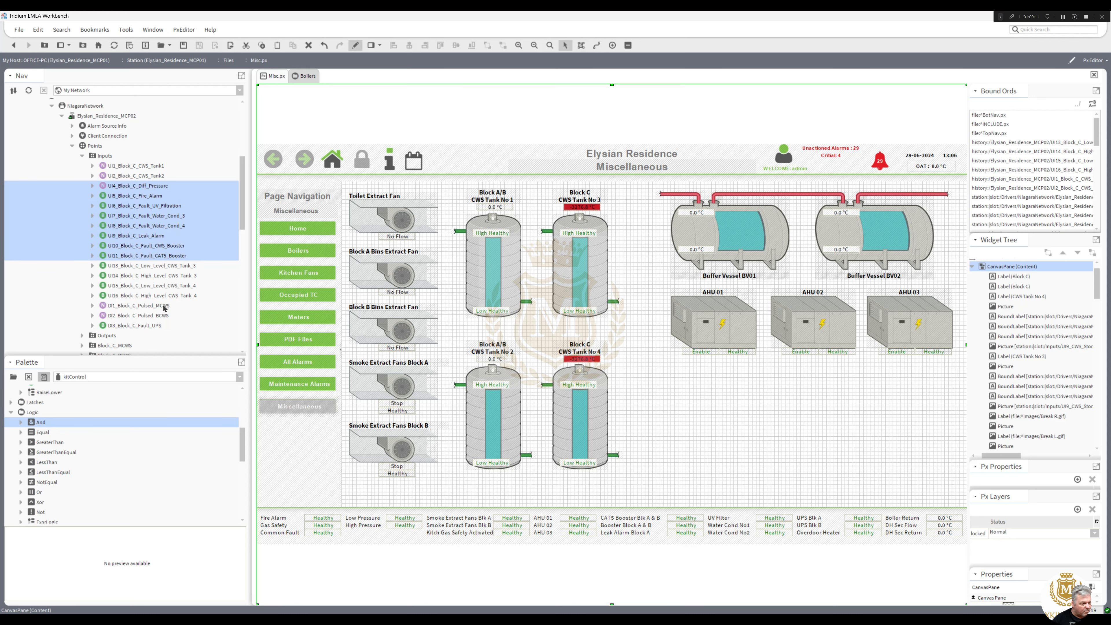
pyautogui.keyDown('ctrl'); pyautogui.click(150, 327); pyautogui.keyUp('ctrl')
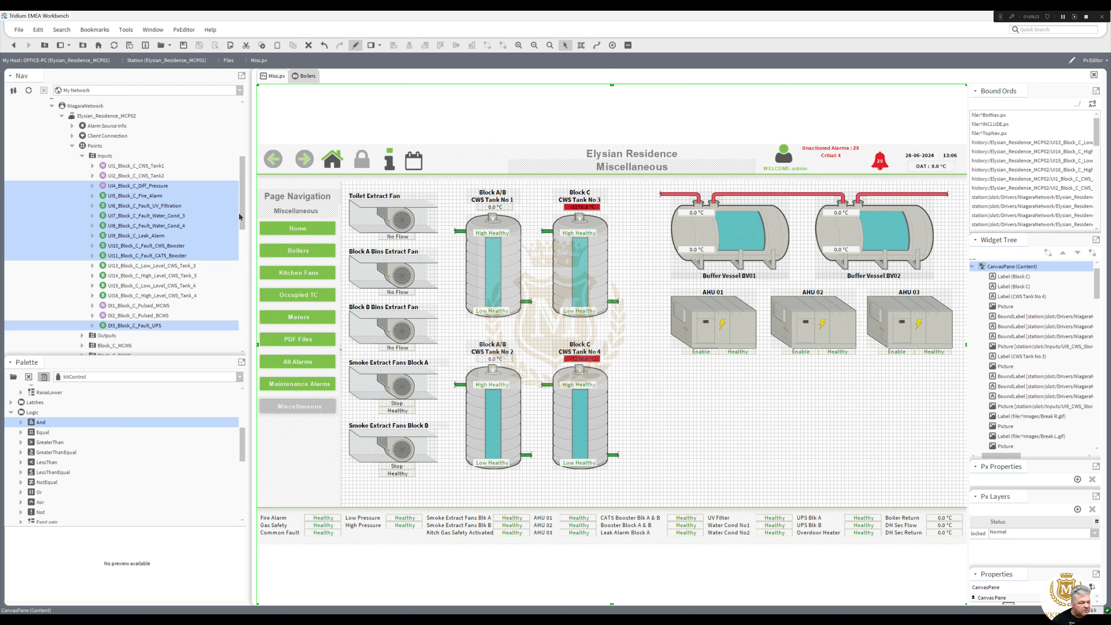
pyautogui.moveTo(144, 188); pyautogui.dragTo(725, 385)
pyautogui.click(650, 225)
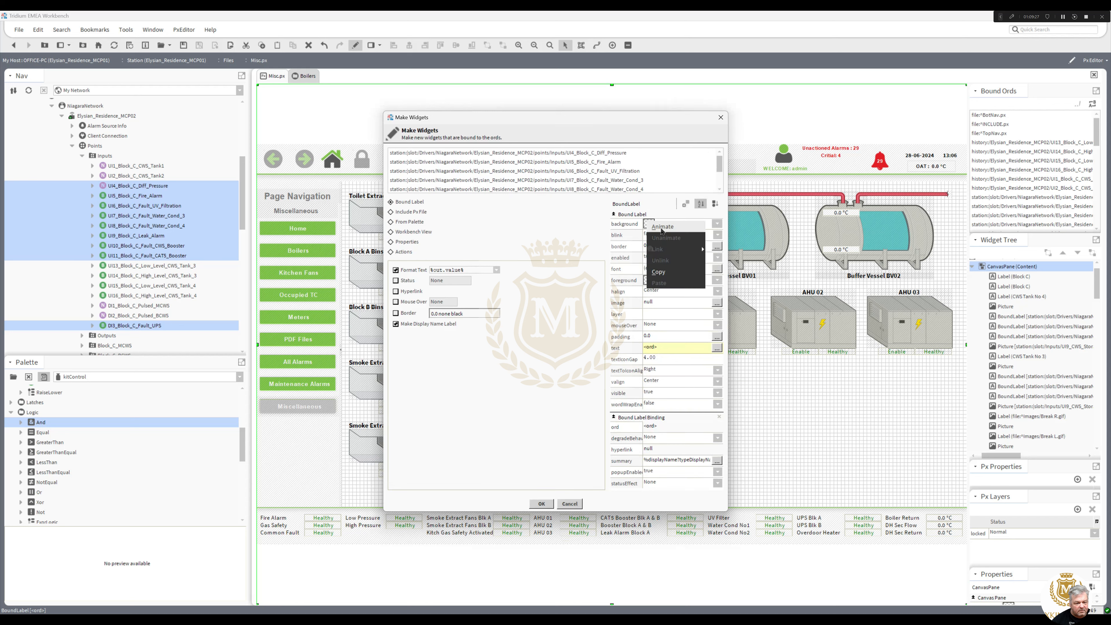
pyautogui.click(662, 231)
pyautogui.click(541, 268)
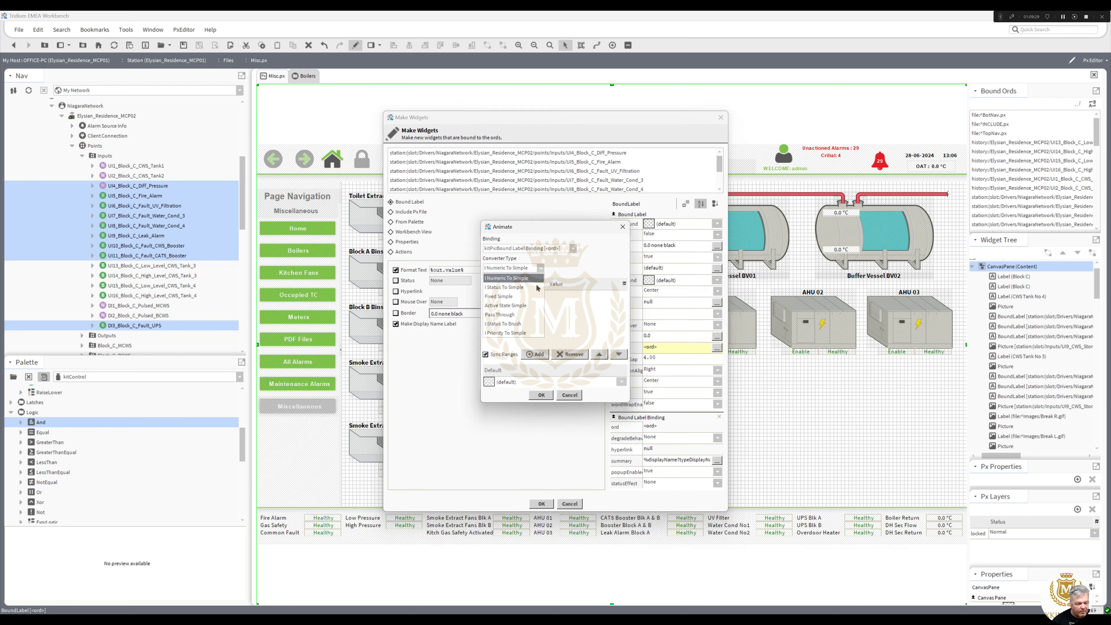
pyautogui.click(595, 298)
pyautogui.moveTo(624, 312); pyautogui.dragTo(620, 386)
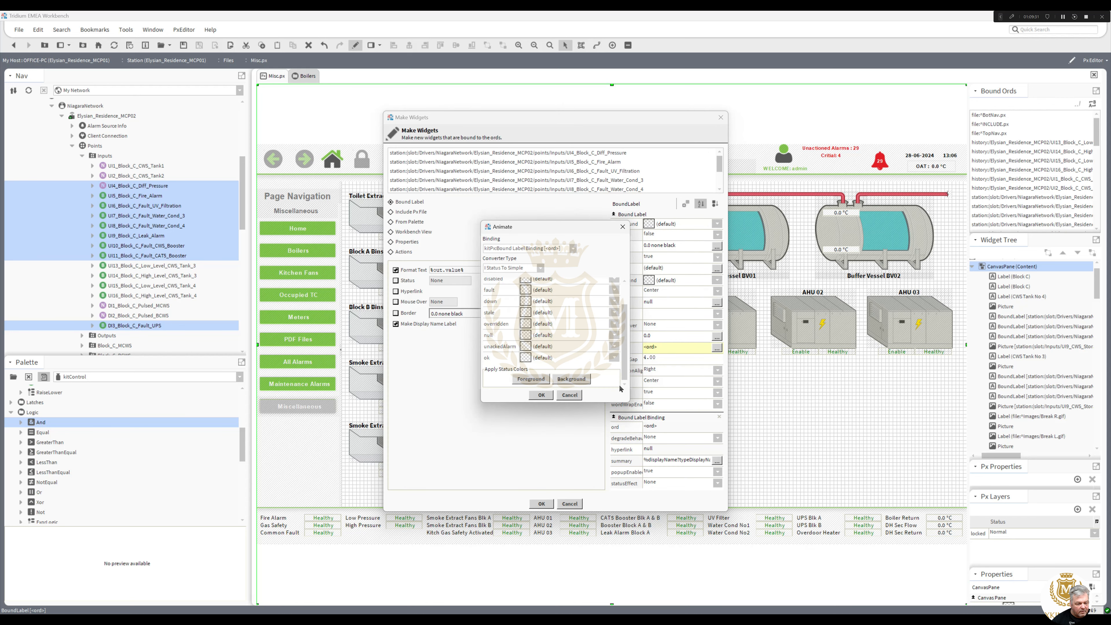
pyautogui.click(571, 380)
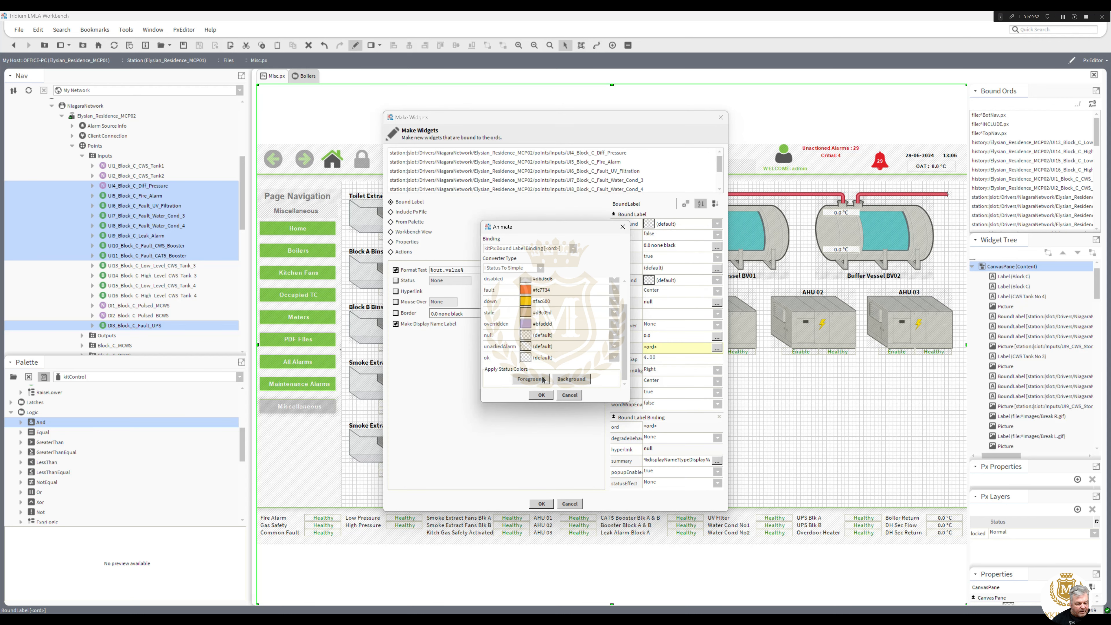
pyautogui.click(525, 358)
pyautogui.click(462, 291)
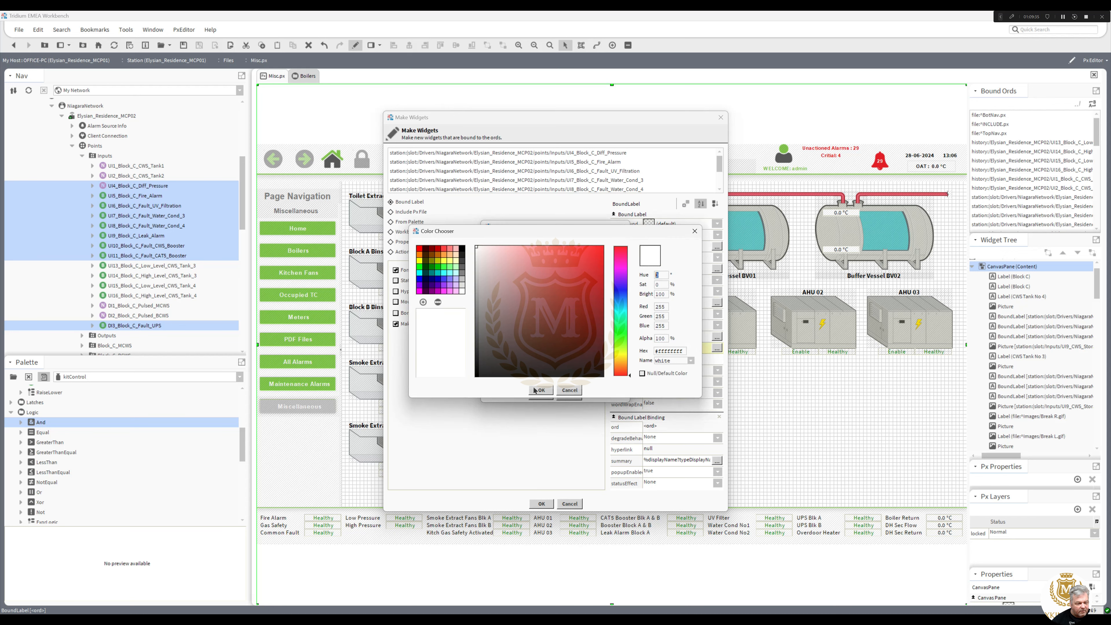
pyautogui.click(541, 390)
pyautogui.click(526, 349)
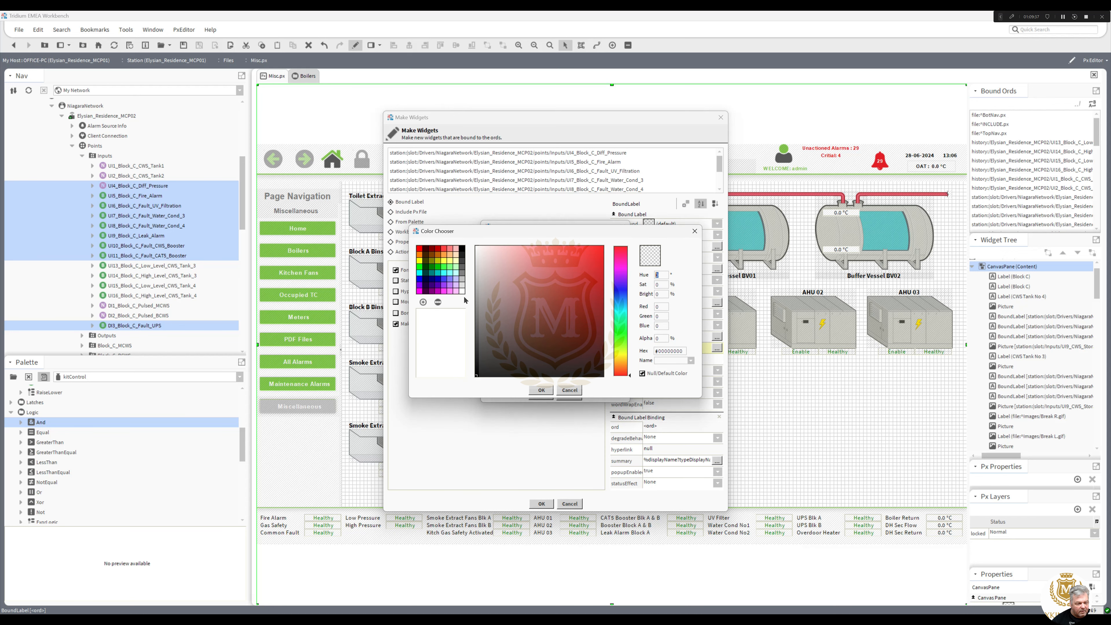
pyautogui.click(462, 291)
pyautogui.click(541, 390)
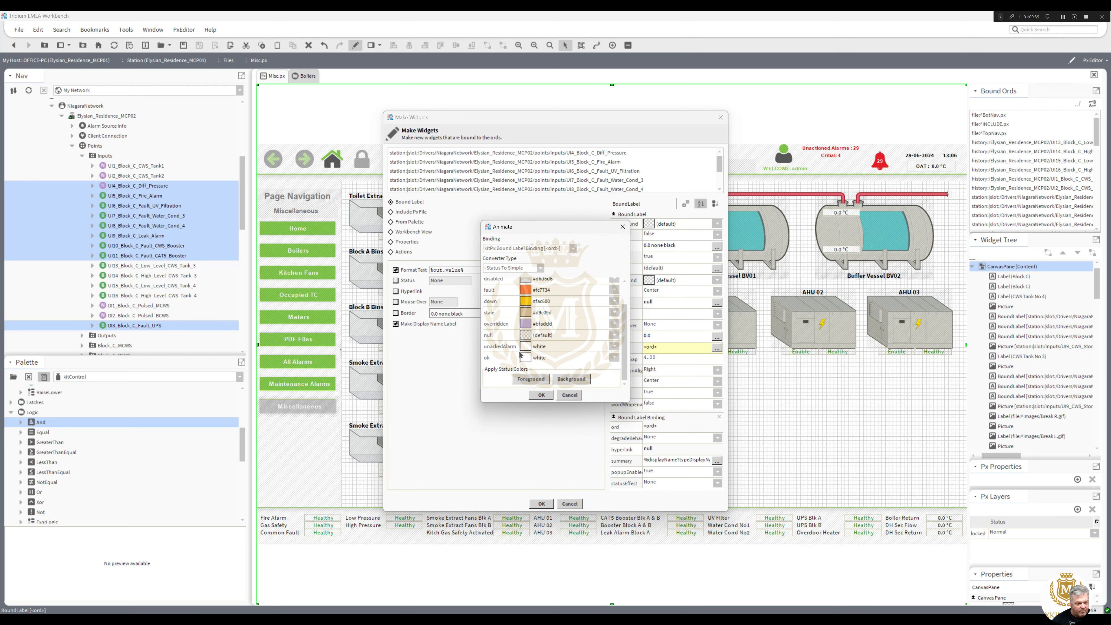
pyautogui.click(527, 338)
pyautogui.click(462, 292)
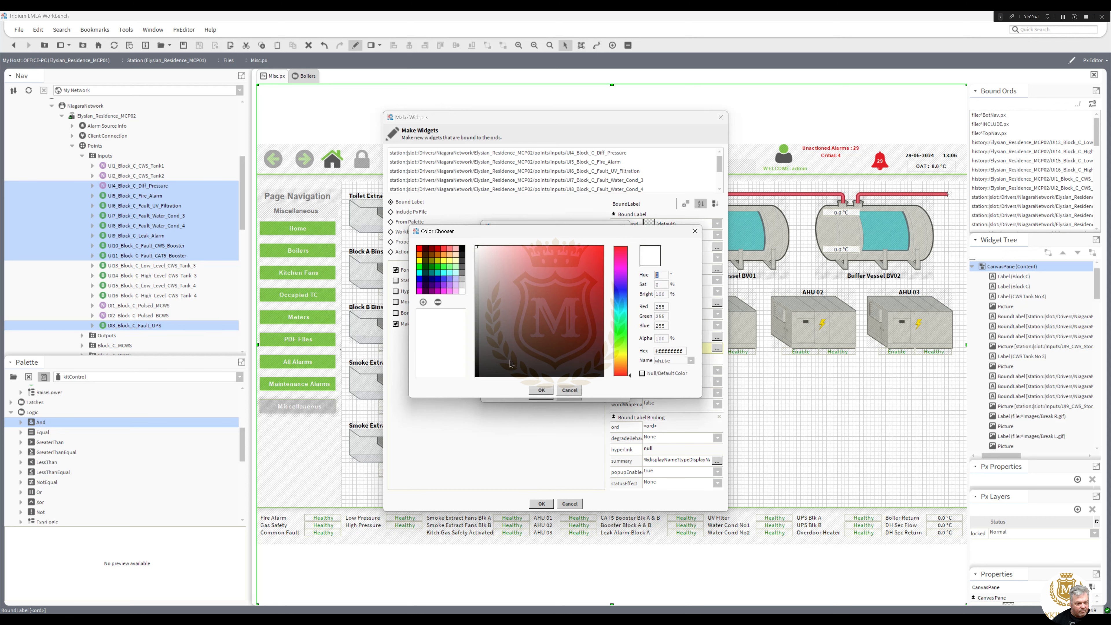
pyautogui.click(541, 390)
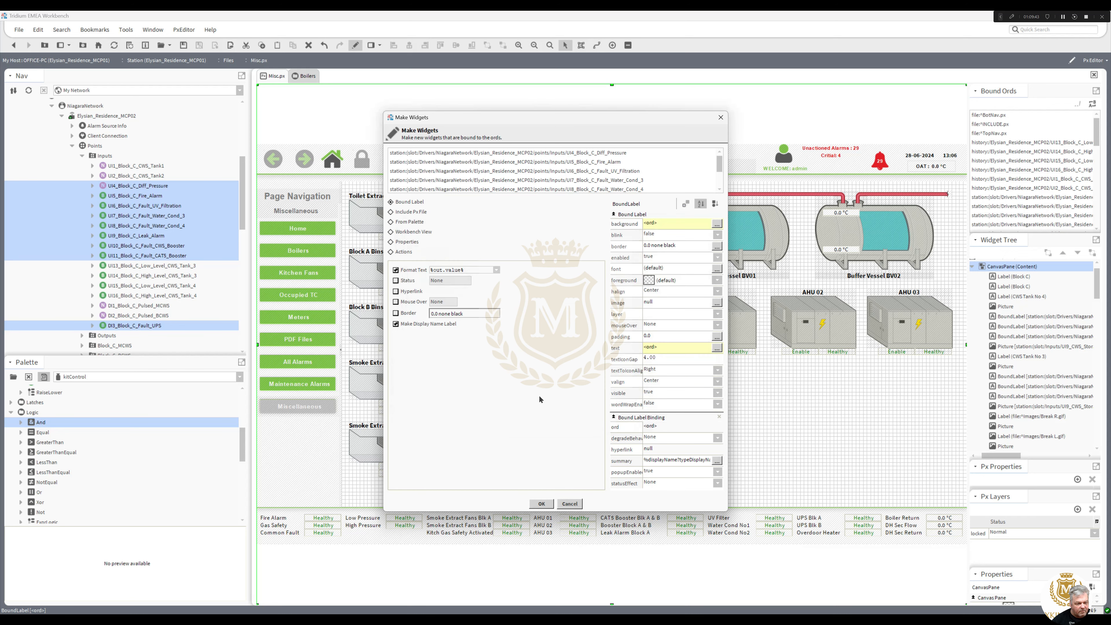
pyautogui.click(662, 246)
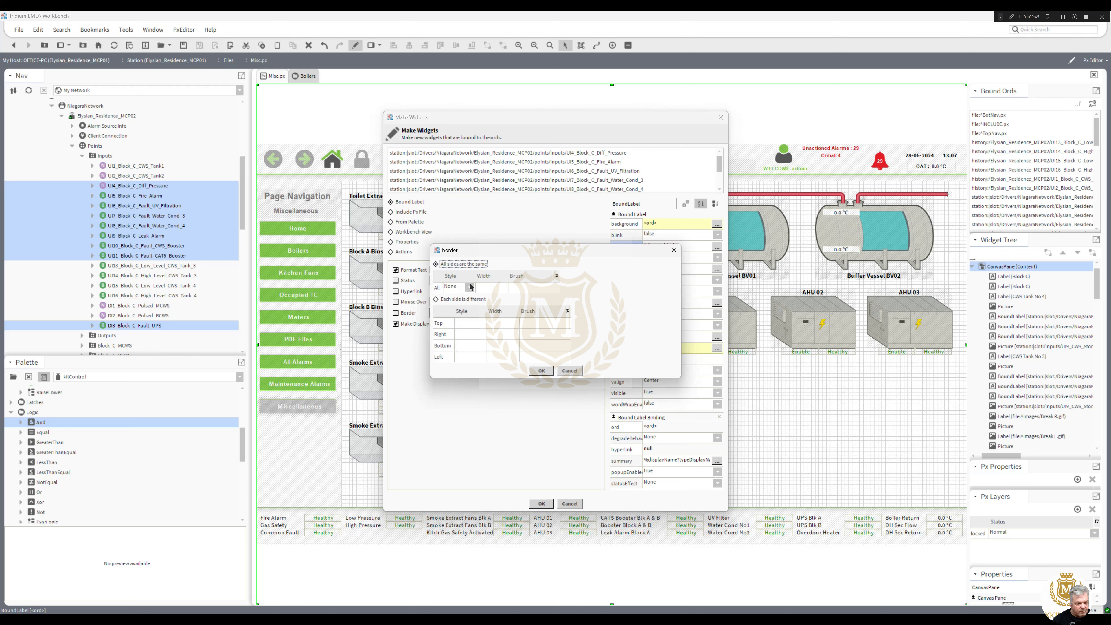
pyautogui.click(470, 287)
pyautogui.click(477, 360)
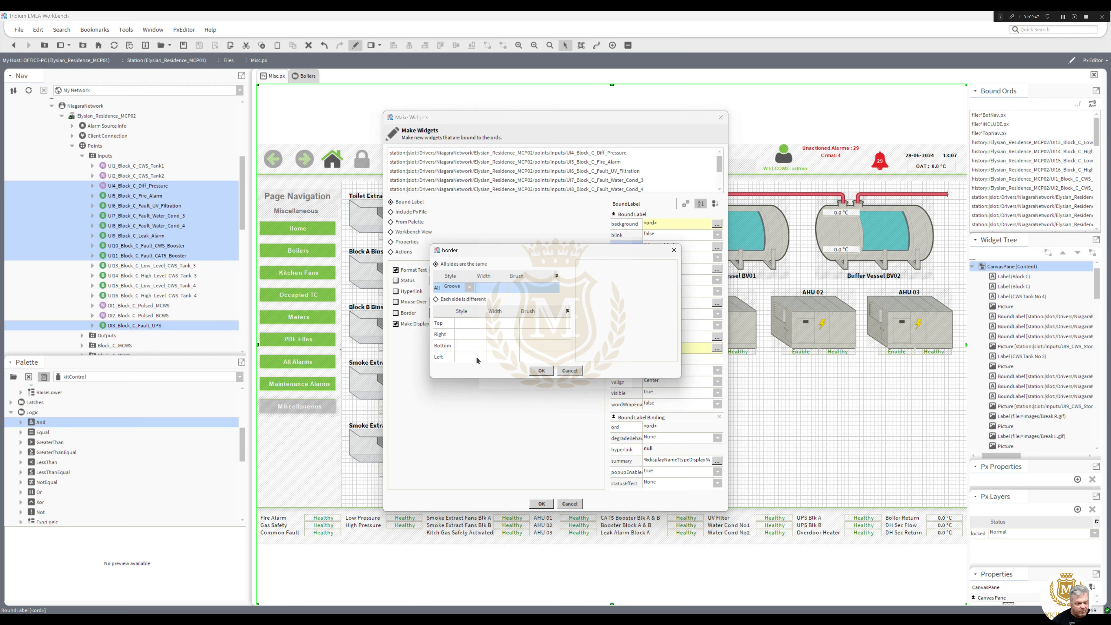
pyautogui.click(542, 371)
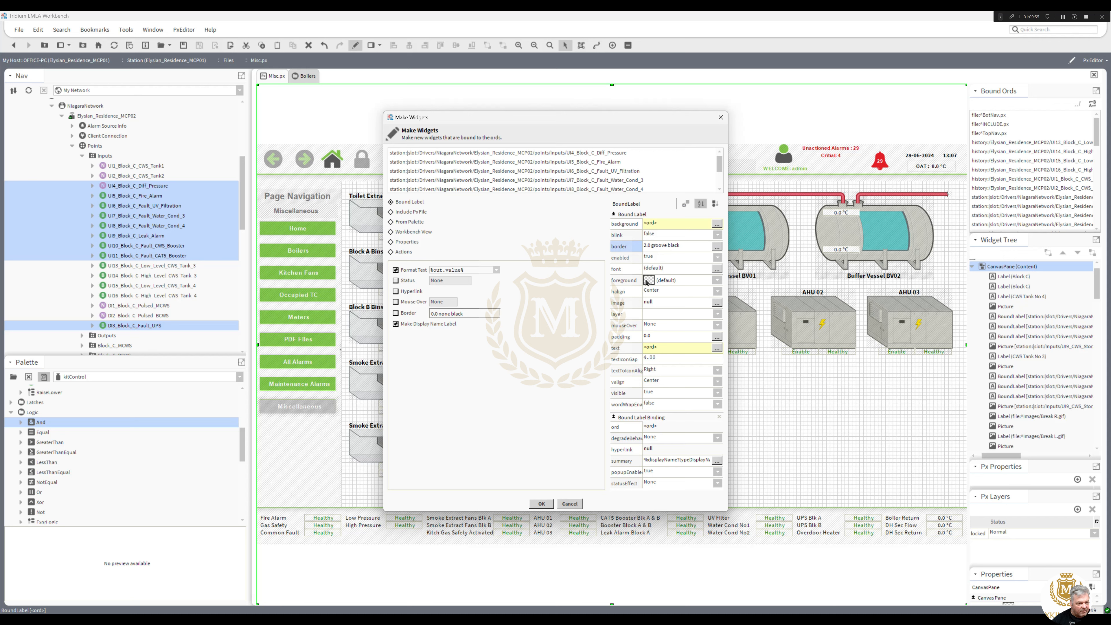
pyautogui.rightClick(647, 282)
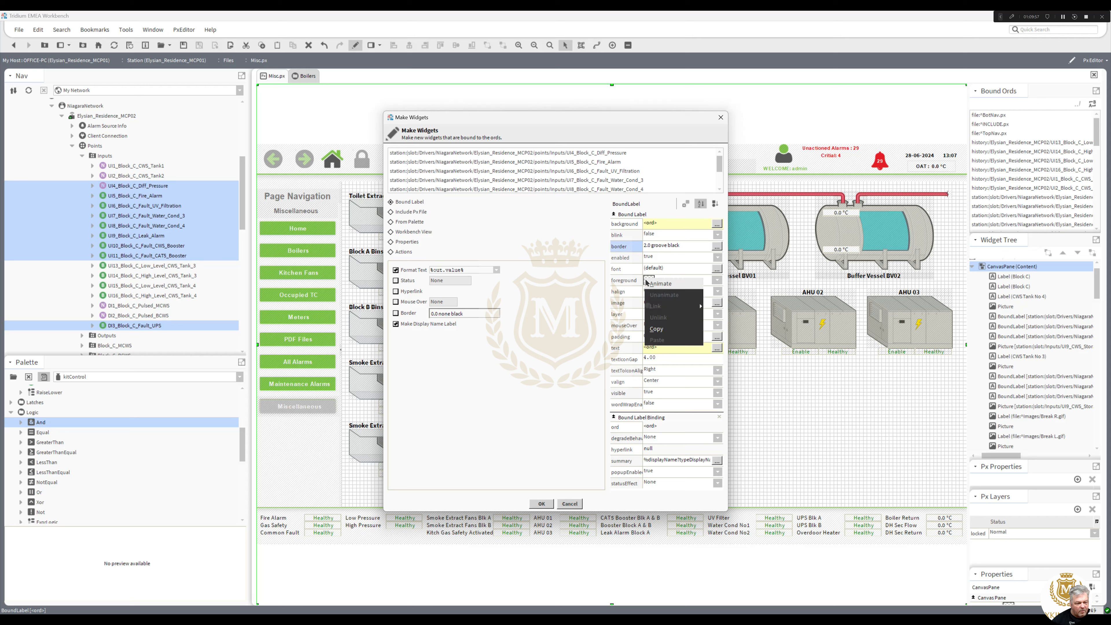
pyautogui.click(660, 284)
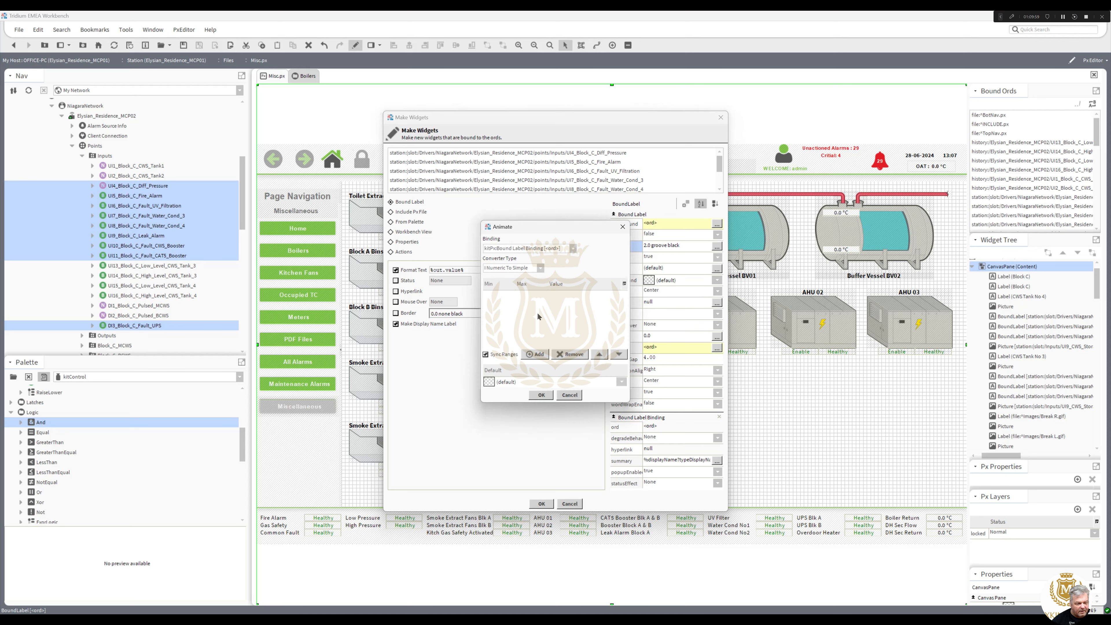
pyautogui.click(564, 395)
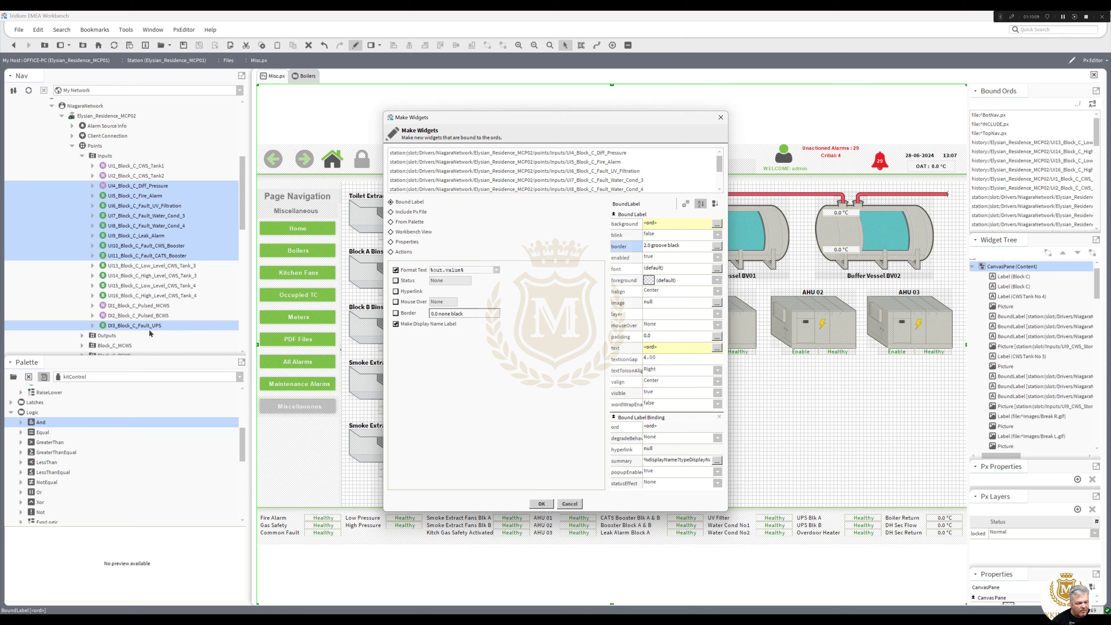
pyautogui.click(570, 504)
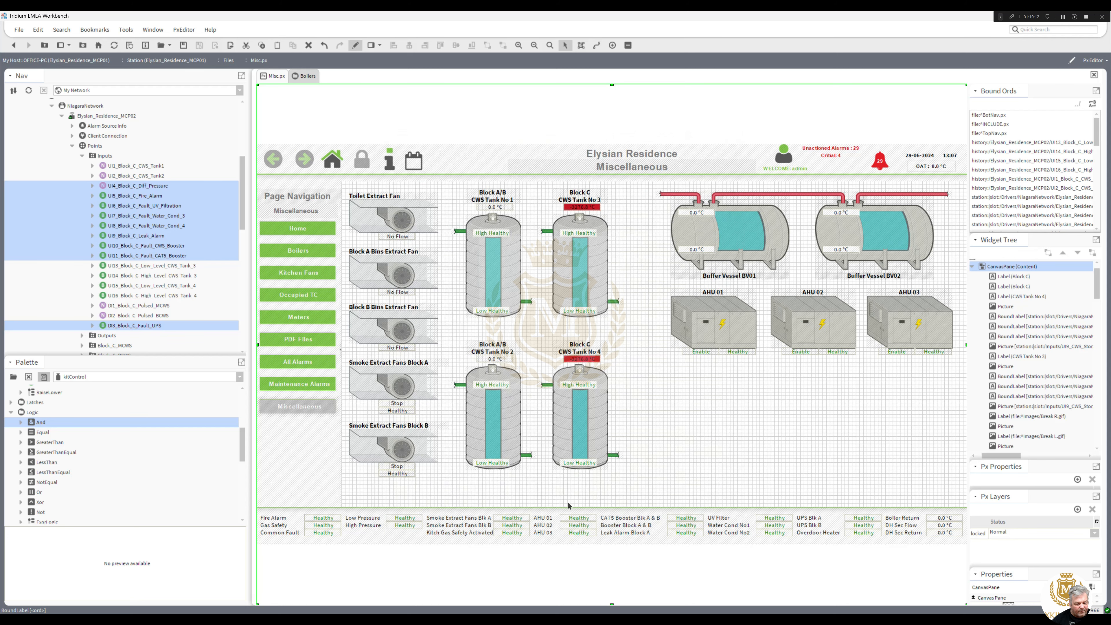
# Start bound labels for the selected points except UI4_Block_C_Diff_Pressure, animating their background with the I Status To Simple converter and background status colours.
pyautogui.keyDown('ctrl'); pyautogui.click(140, 189); pyautogui.keyUp('ctrl')
pyautogui.moveTo(134, 200); pyautogui.dragTo(676, 372)
pyautogui.rightClick(649, 223)
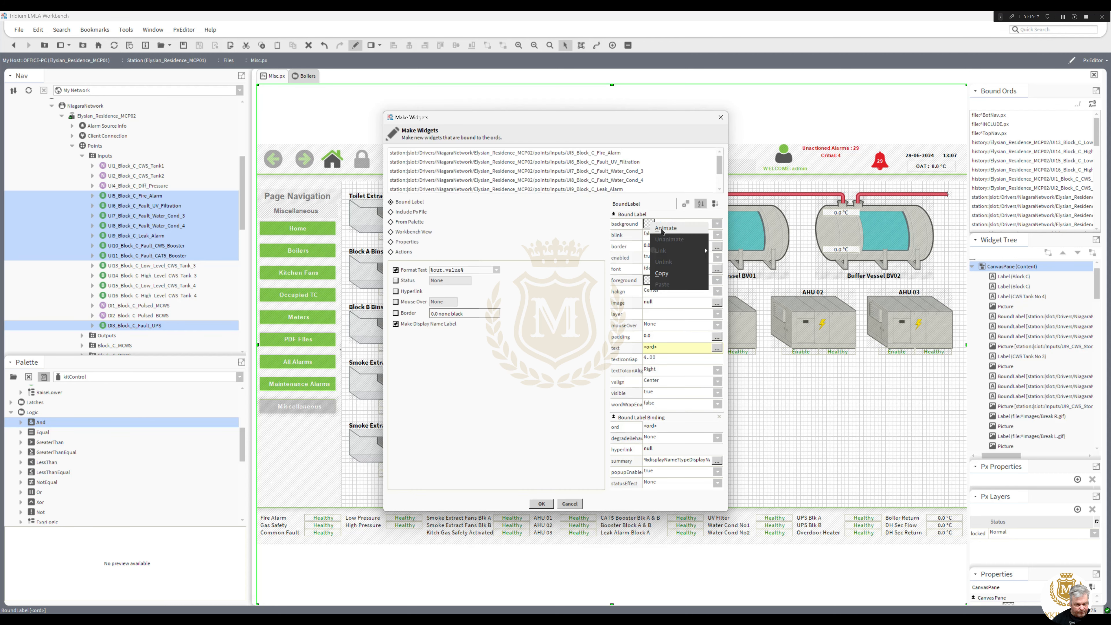
pyautogui.click(663, 233)
pyautogui.click(552, 268)
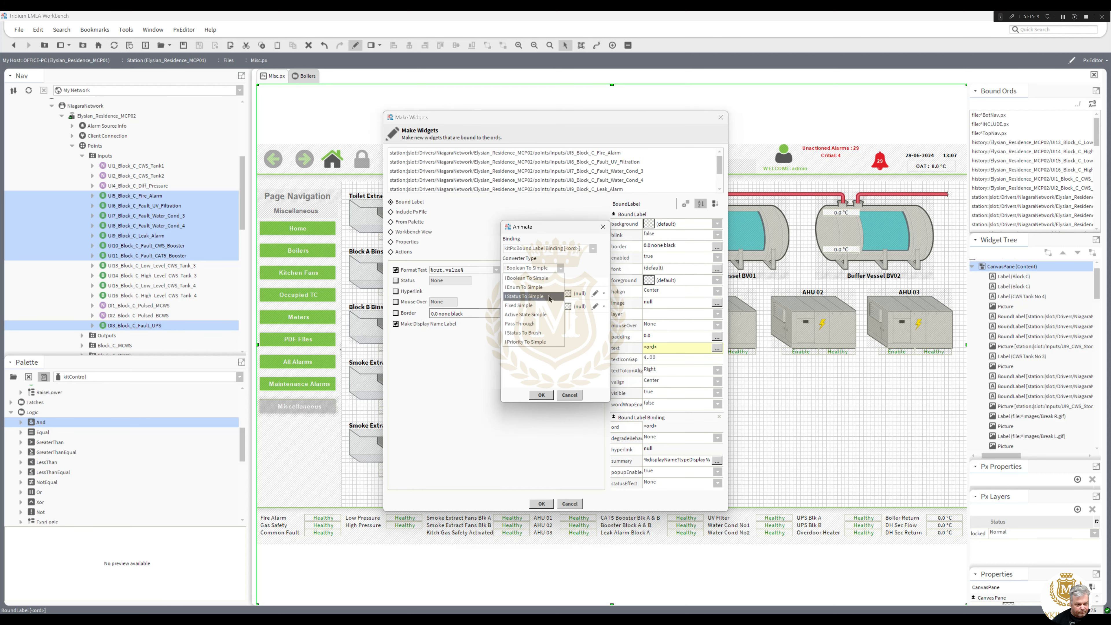
pyautogui.click(532, 298)
pyautogui.moveTo(605, 338); pyautogui.dragTo(602, 427)
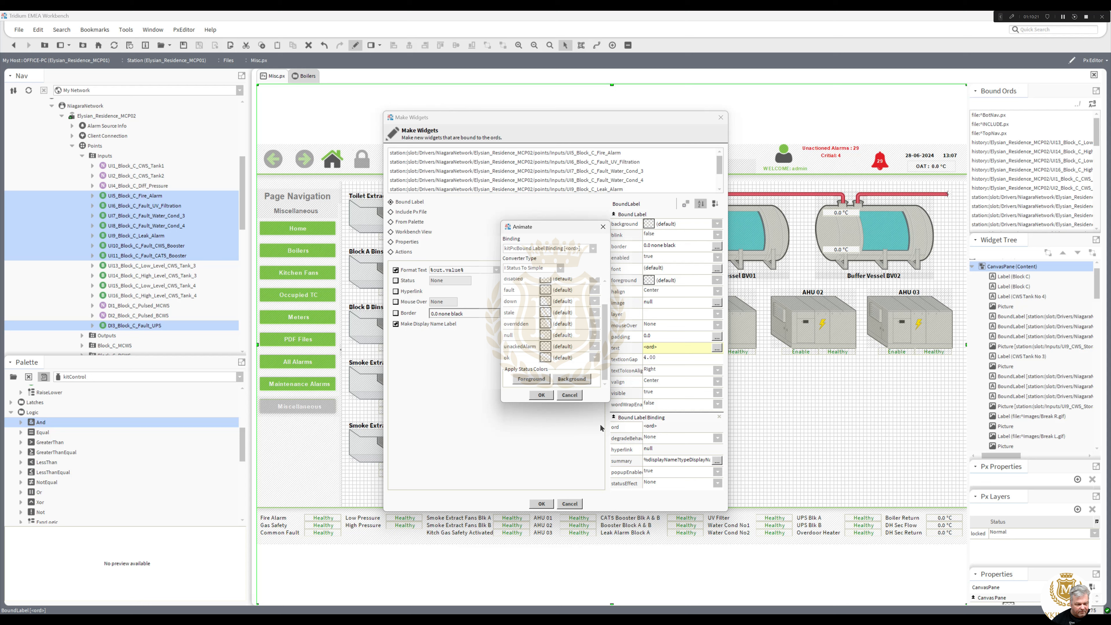
pyautogui.click(573, 378)
# Set the ok and unackedAlarm colours of the labels' background animation to white and apply the animation.
pyautogui.click(545, 358)
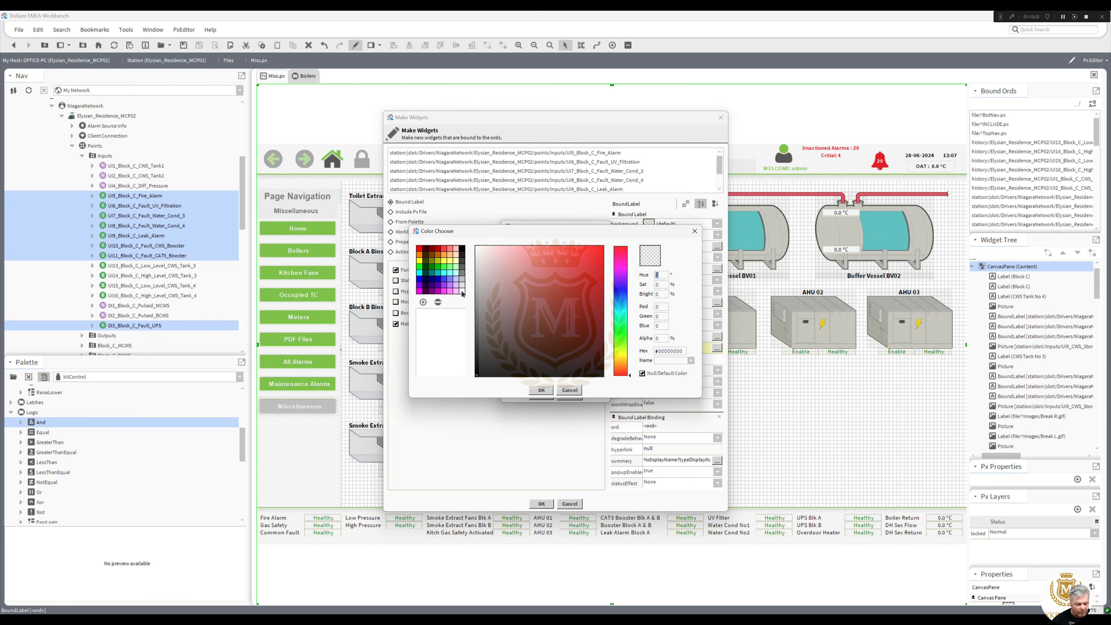
pyautogui.click(541, 390)
pyautogui.click(548, 349)
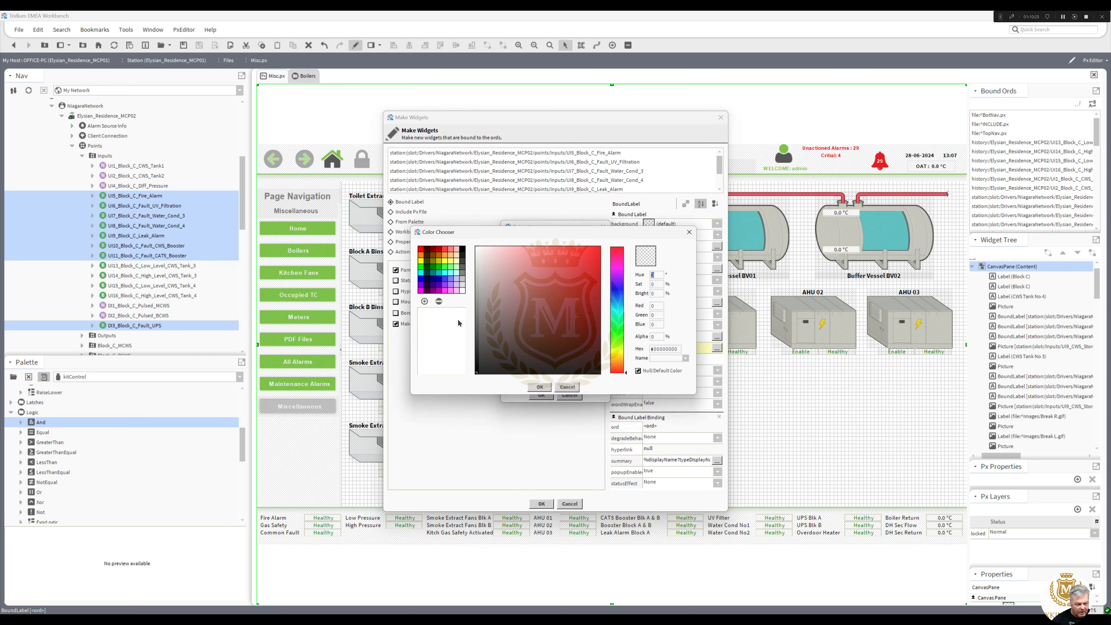
pyautogui.click(462, 290)
pyautogui.click(540, 387)
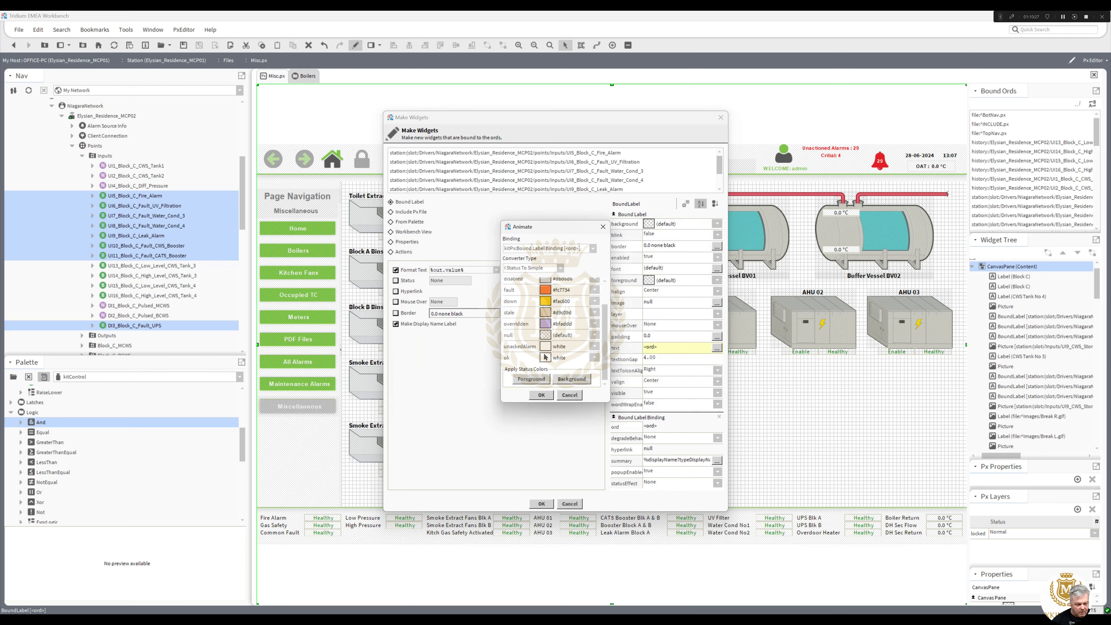
pyautogui.click(547, 345)
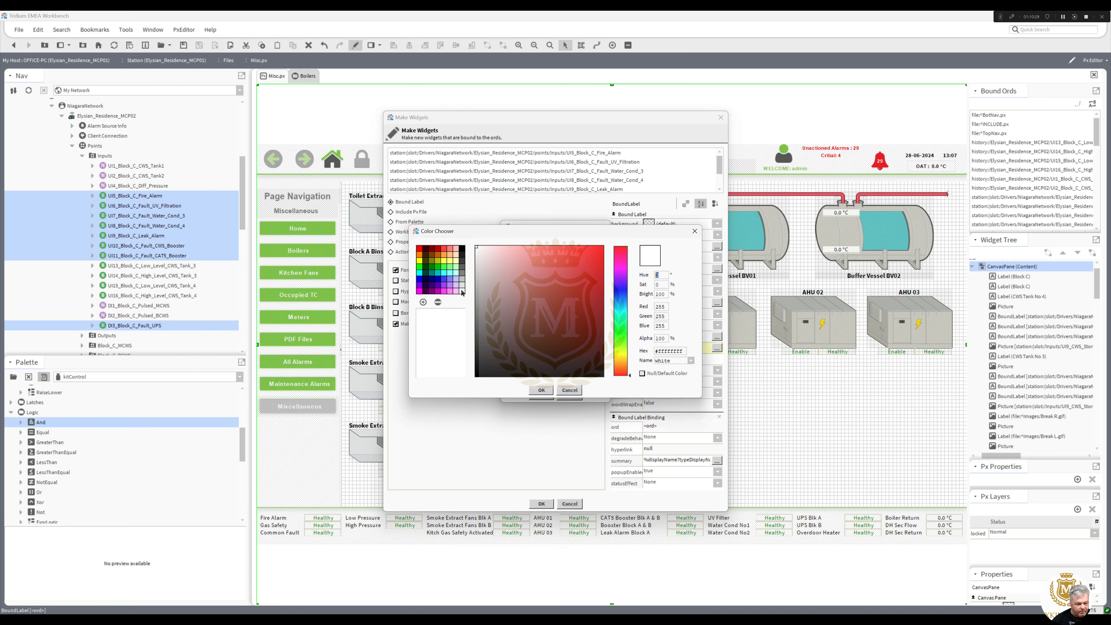
pyautogui.click(541, 395)
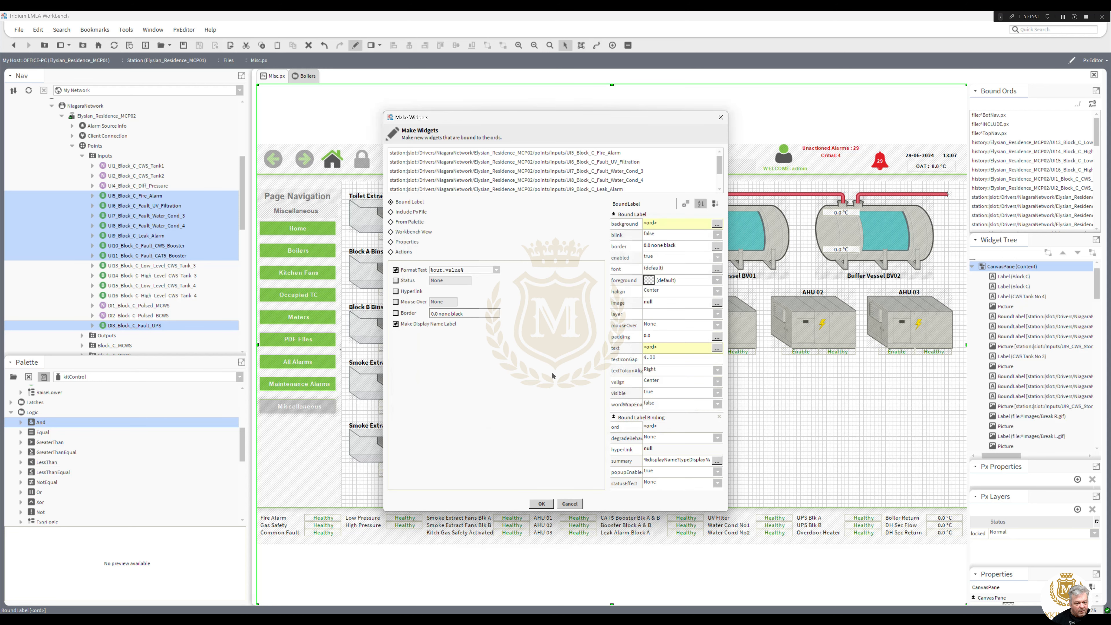
# Give the new bound labels the same groove border on all sides.
pyautogui.click(650, 246)
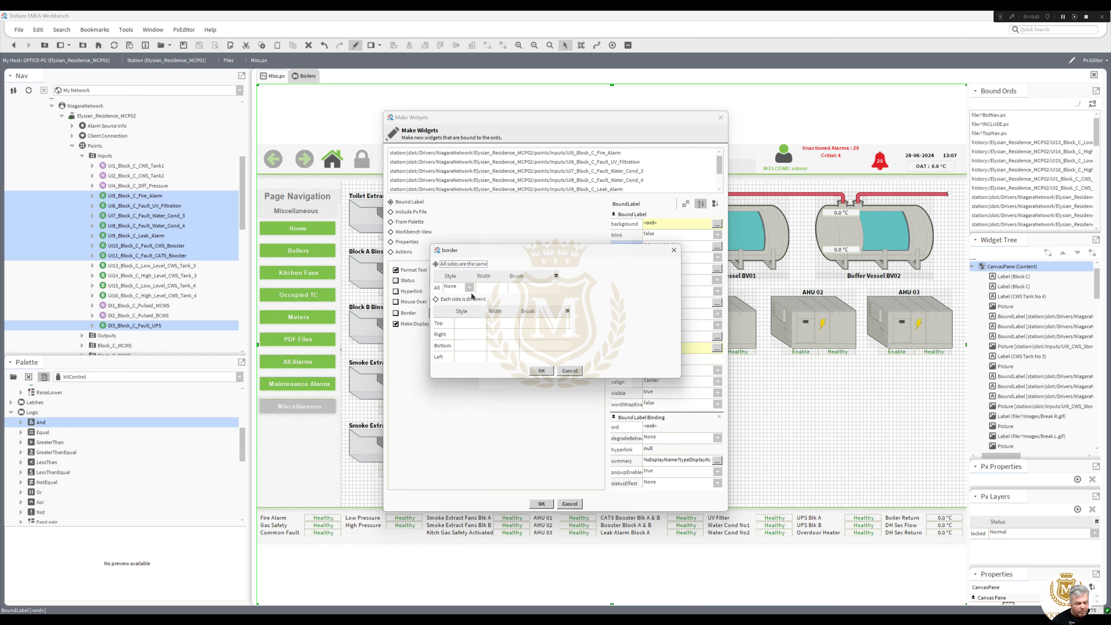
pyautogui.click(470, 287)
pyautogui.click(463, 334)
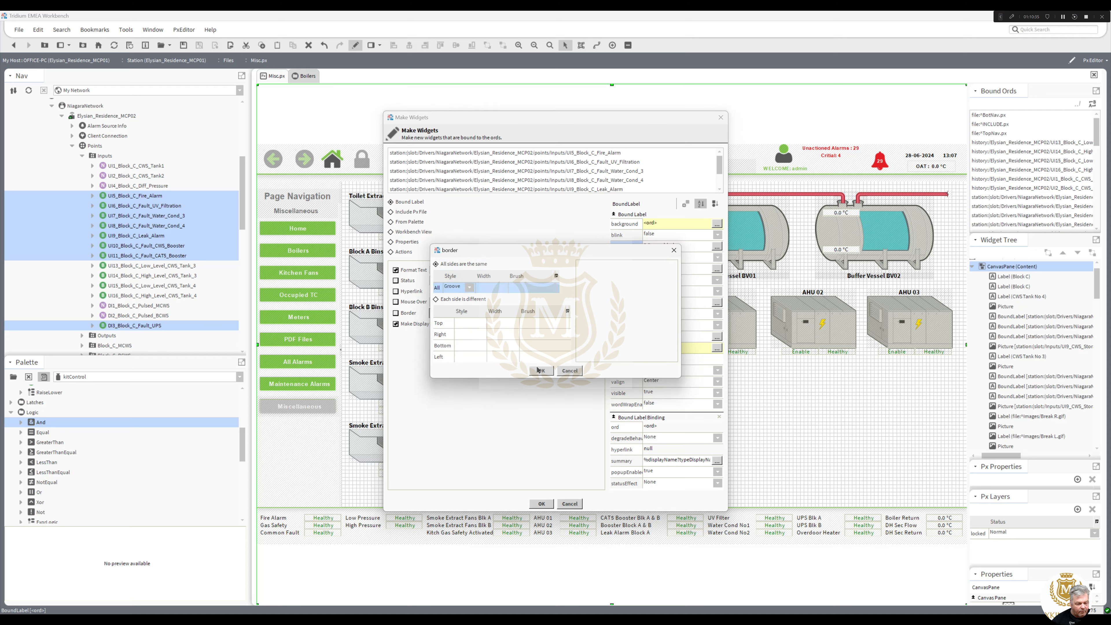
pyautogui.click(541, 371)
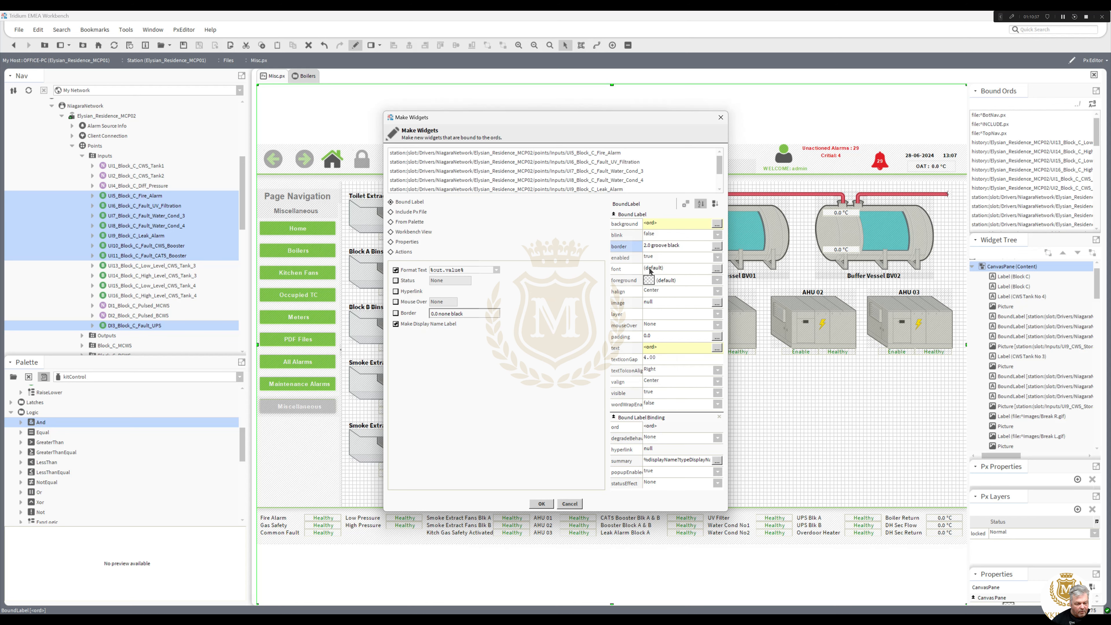
# Animate the labels' foreground with the I Boolean To Simple converter, using white for the true value and green for the false value.
pyautogui.rightClick(650, 281)
pyautogui.click(657, 285)
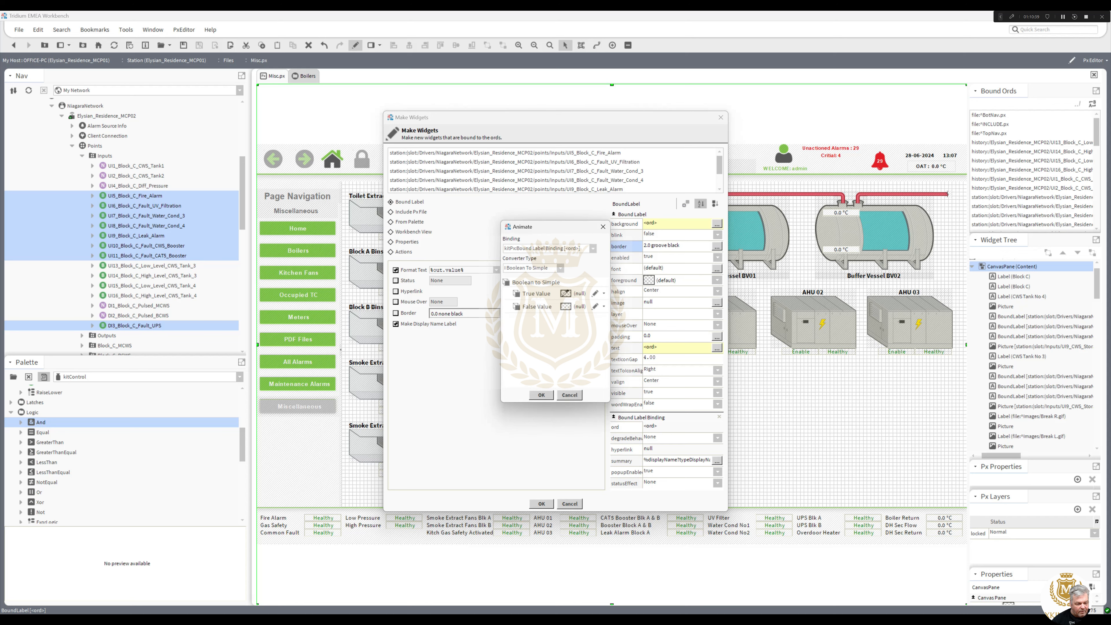
pyautogui.click(566, 293)
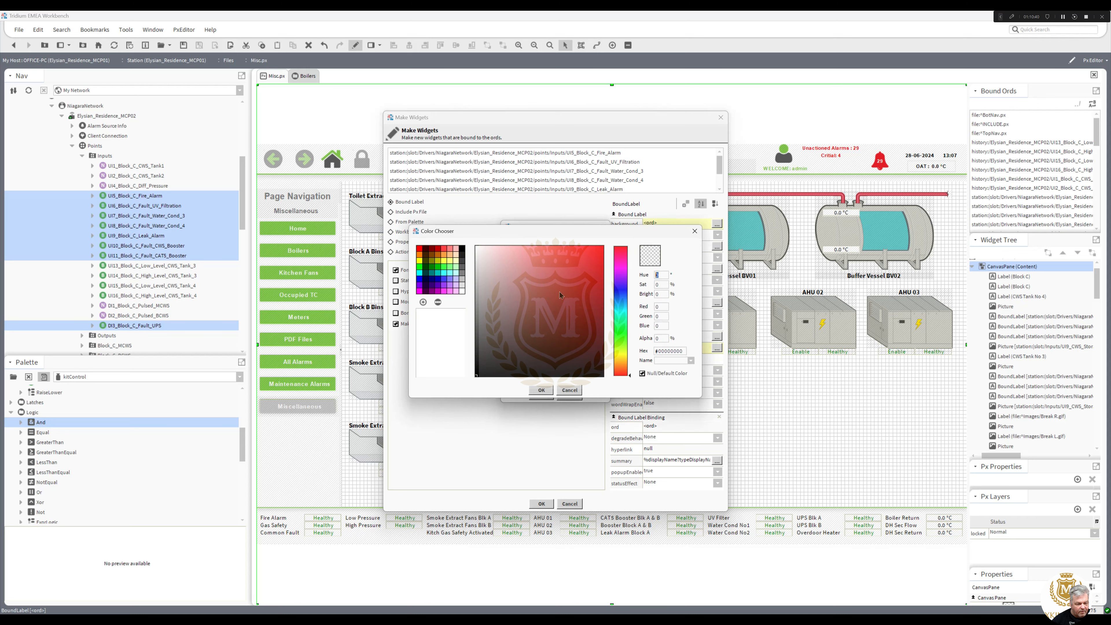
pyautogui.click(461, 290)
pyautogui.click(542, 391)
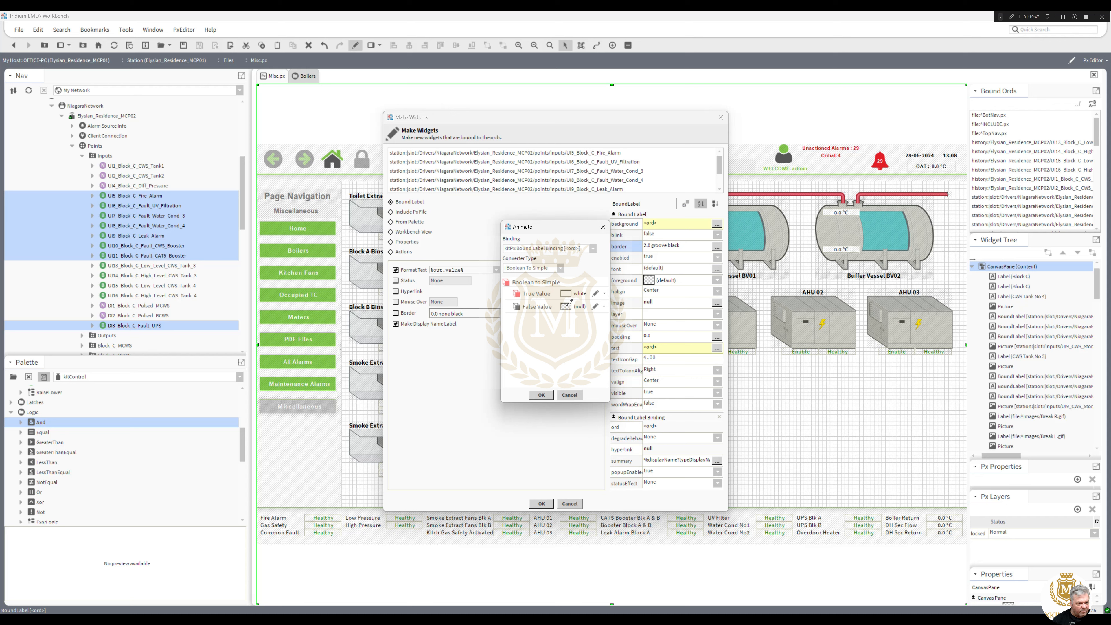
pyautogui.click(566, 306)
pyautogui.click(432, 269)
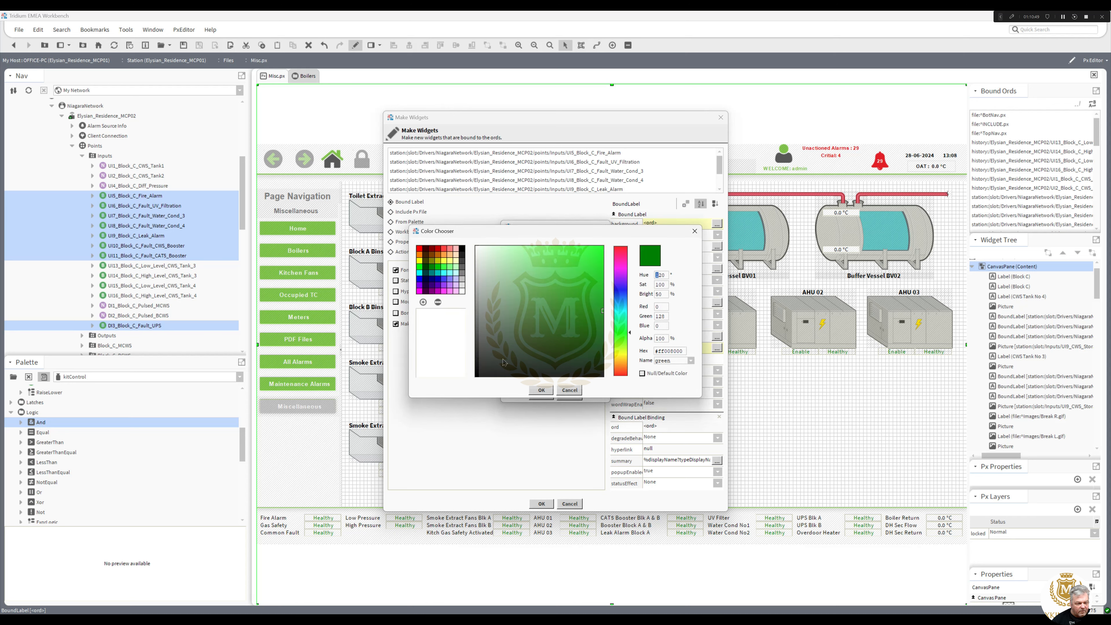
pyautogui.click(538, 390)
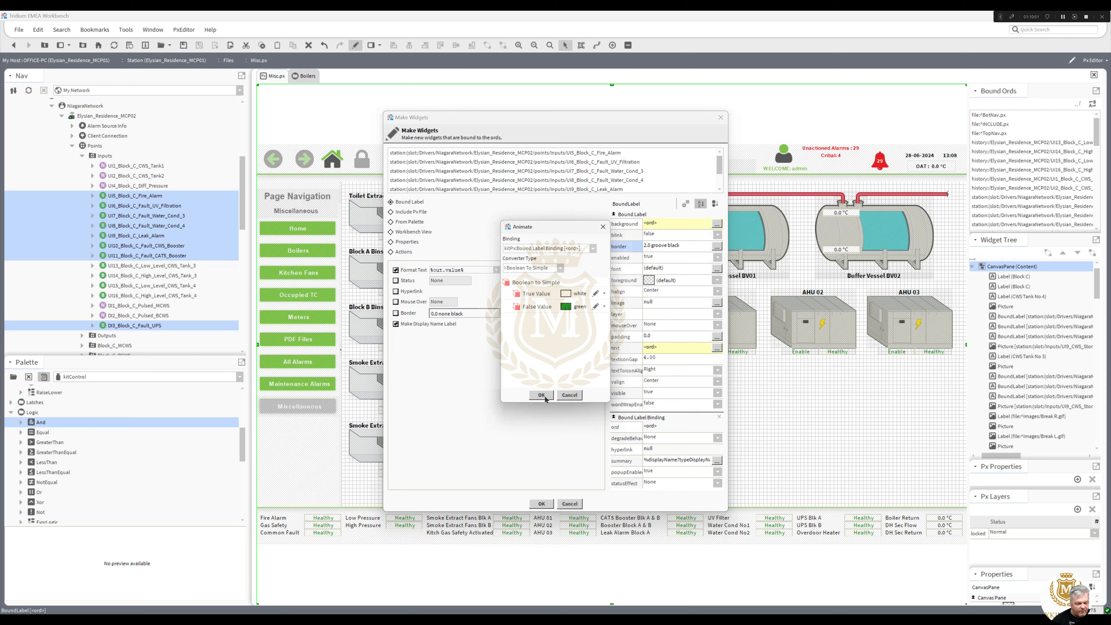
pyautogui.click(542, 395)
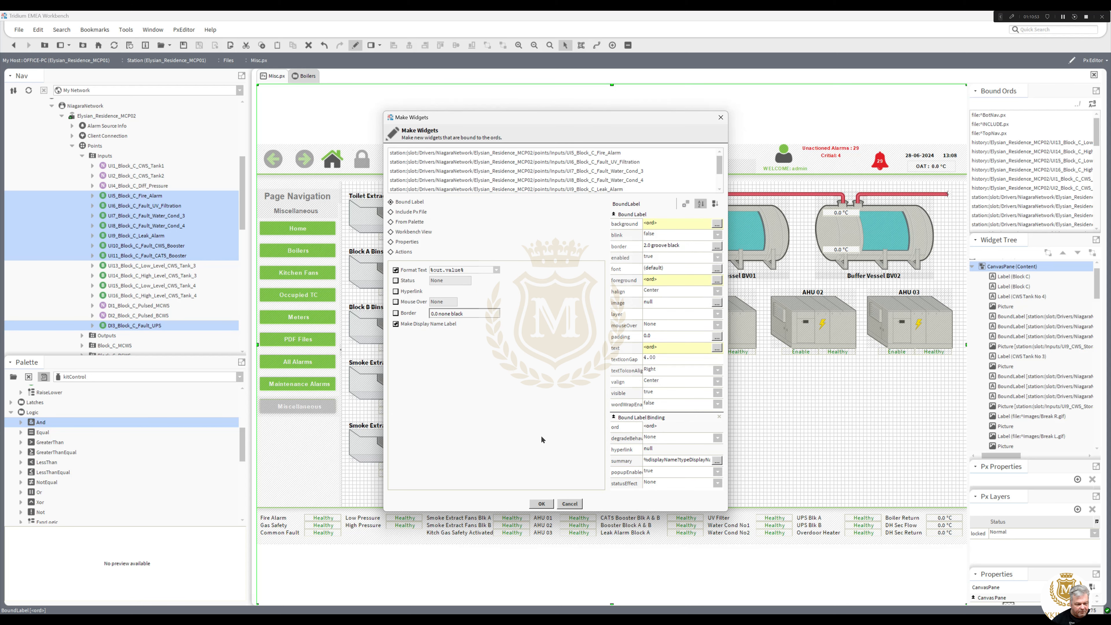
# Create the configured bound labels with display names for the selected Block C alarm and fault points.
pyautogui.click(541, 503)
pyautogui.click(759, 404)
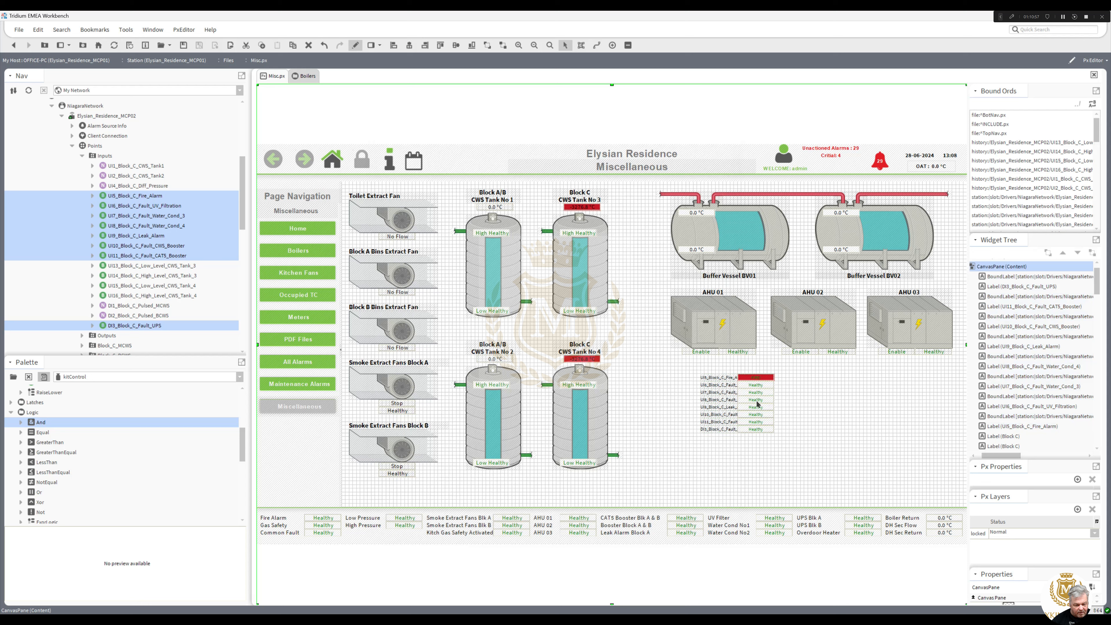
# Swap the UI5_Block_C_Fire_Alarm status label's foreground colours to green for the true value and white for the false value.
pyautogui.doubleClick(756, 377)
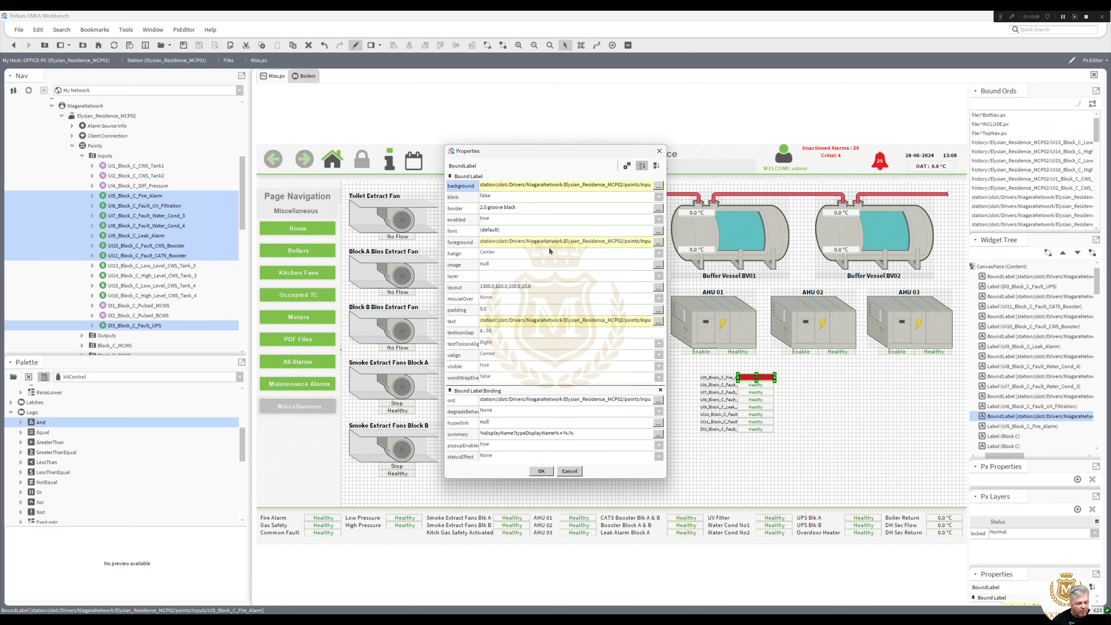
pyautogui.doubleClick(531, 242)
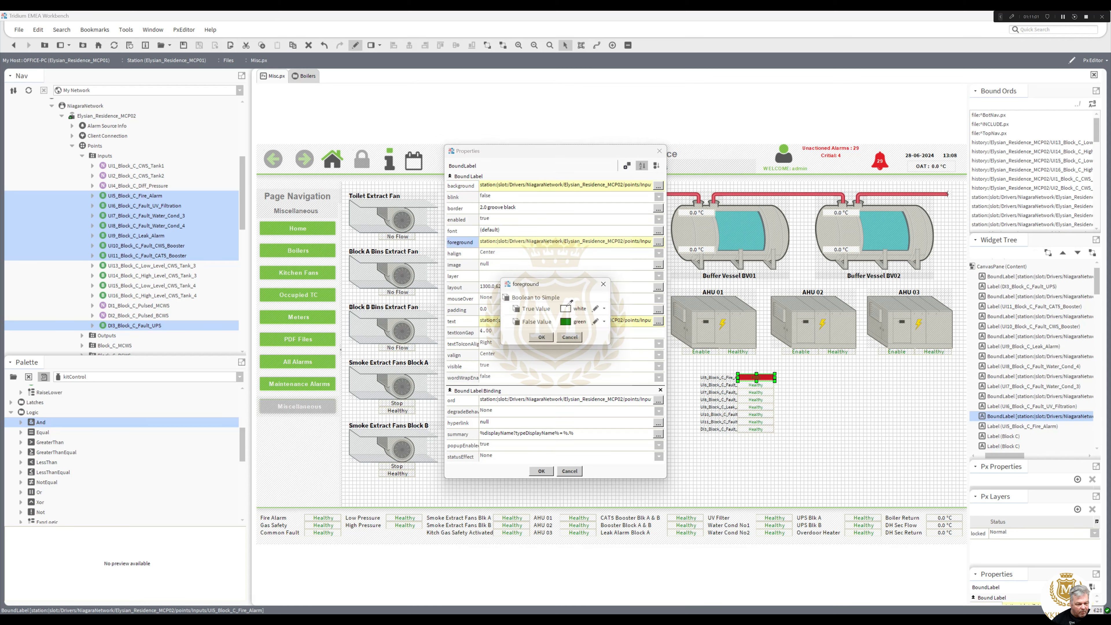
pyautogui.click(566, 322)
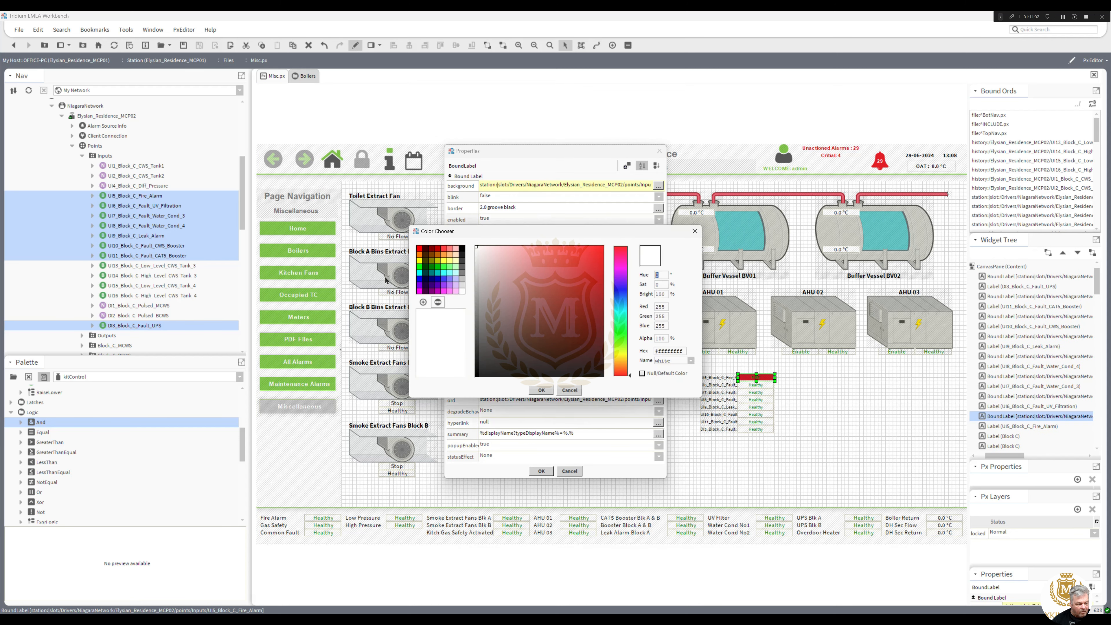
pyautogui.click(544, 390)
pyautogui.click(567, 320)
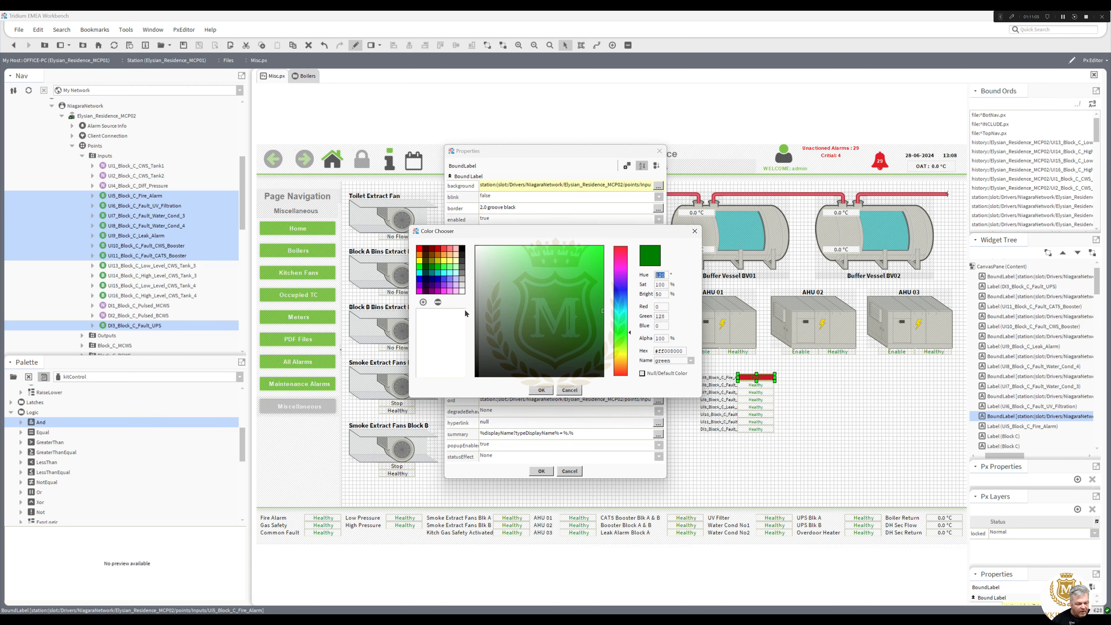
pyautogui.click(463, 291)
pyautogui.click(541, 389)
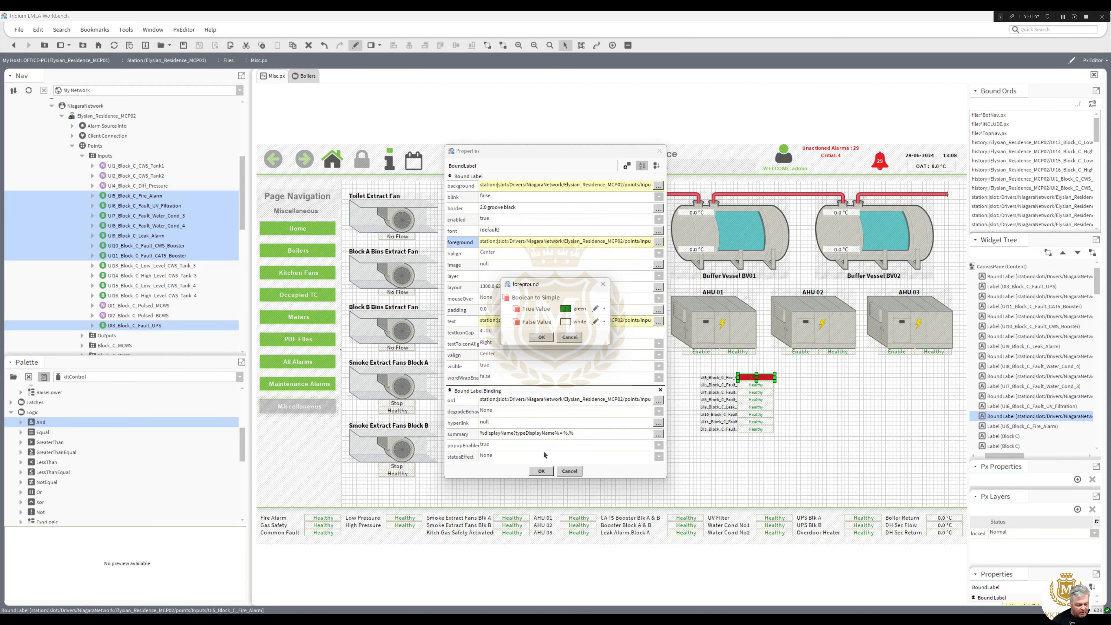
pyautogui.click(542, 337)
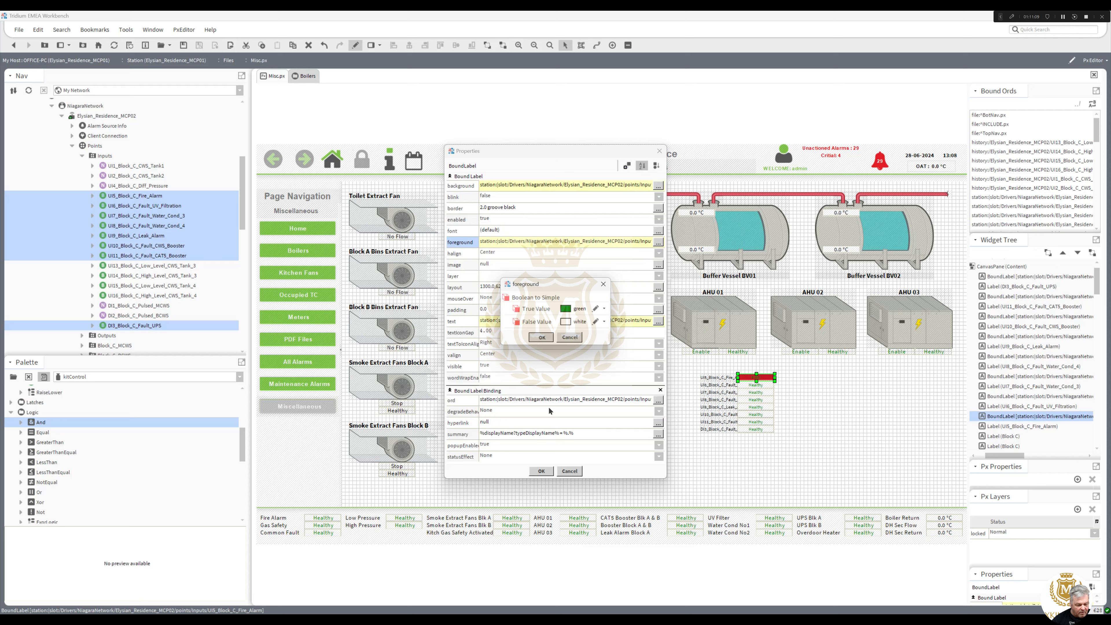
pyautogui.click(541, 471)
# Set the font of all new Block C name and status labels to 16 pt SansSerif.
pyautogui.moveTo(779, 455); pyautogui.dragTo(683, 356)
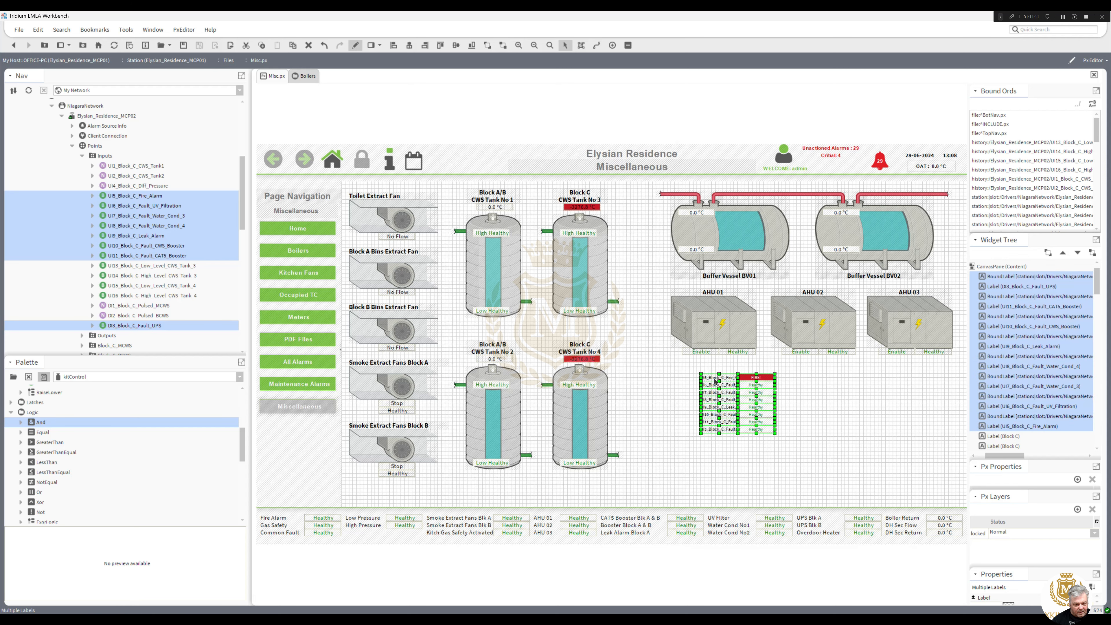
pyautogui.rightClick(719, 381)
pyautogui.click(744, 461)
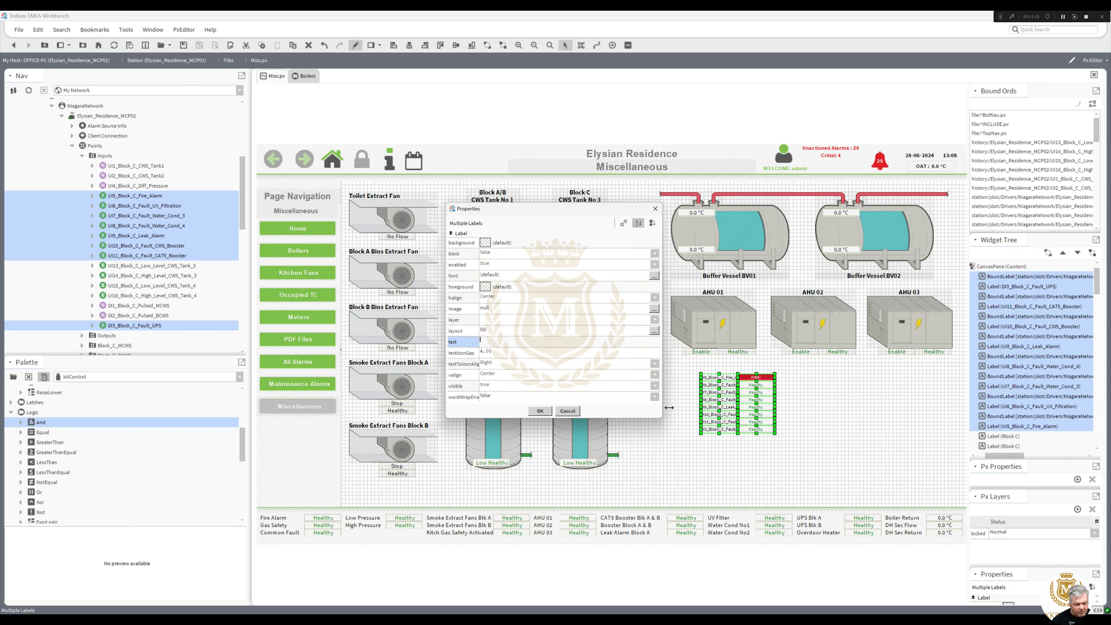
pyautogui.click(658, 276)
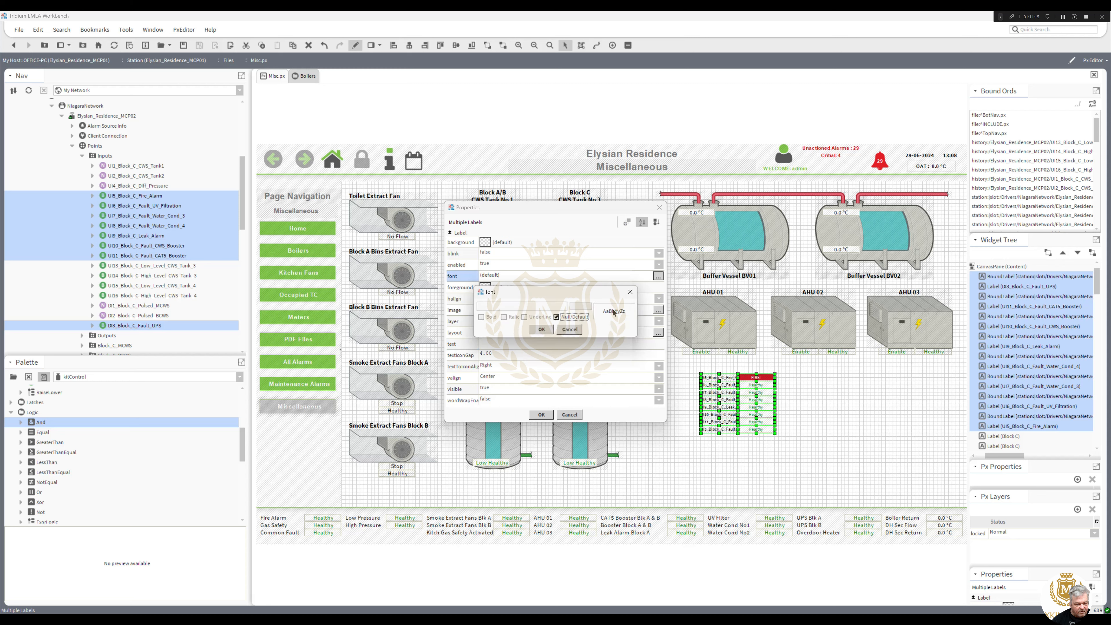
pyautogui.click(557, 317)
pyautogui.click(589, 307)
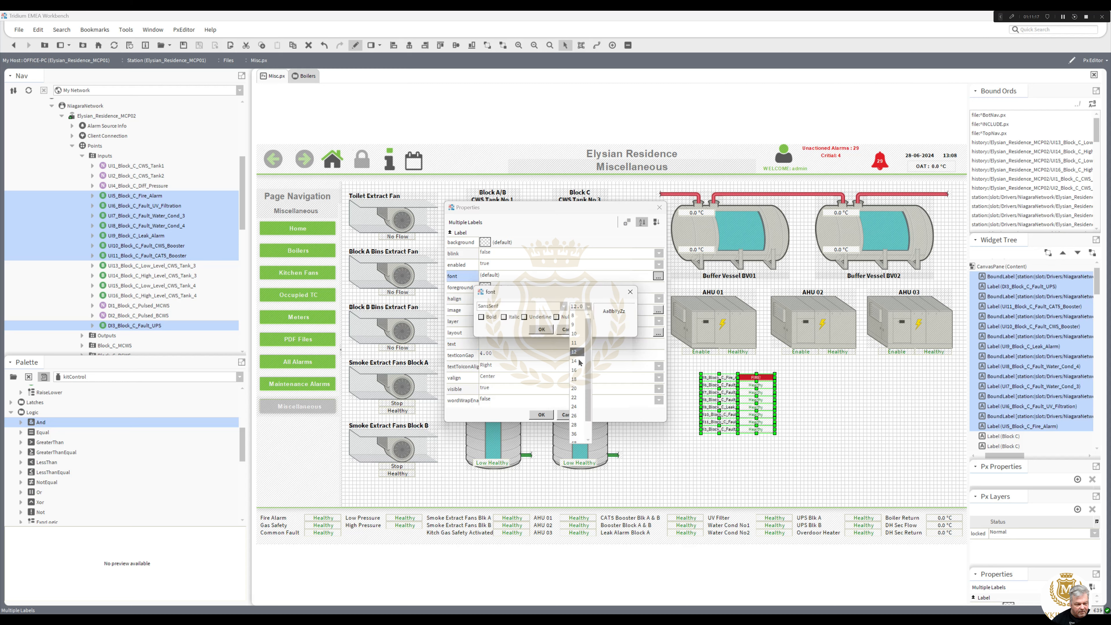
pyautogui.click(577, 371)
pyautogui.click(541, 329)
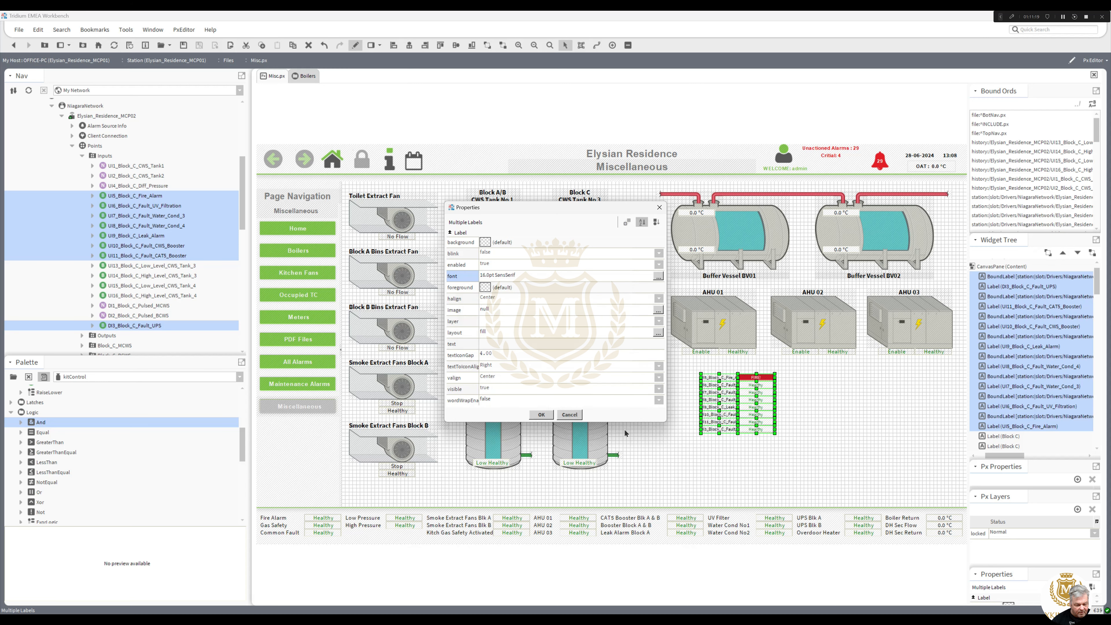
pyautogui.click(541, 414)
# Widen the Block C point-name labels away from the status labels so the longer names fit, with their text left-aligned.
pyautogui.moveTo(757, 449); pyautogui.dragTo(656, 376)
pyautogui.rightClick(678, 379)
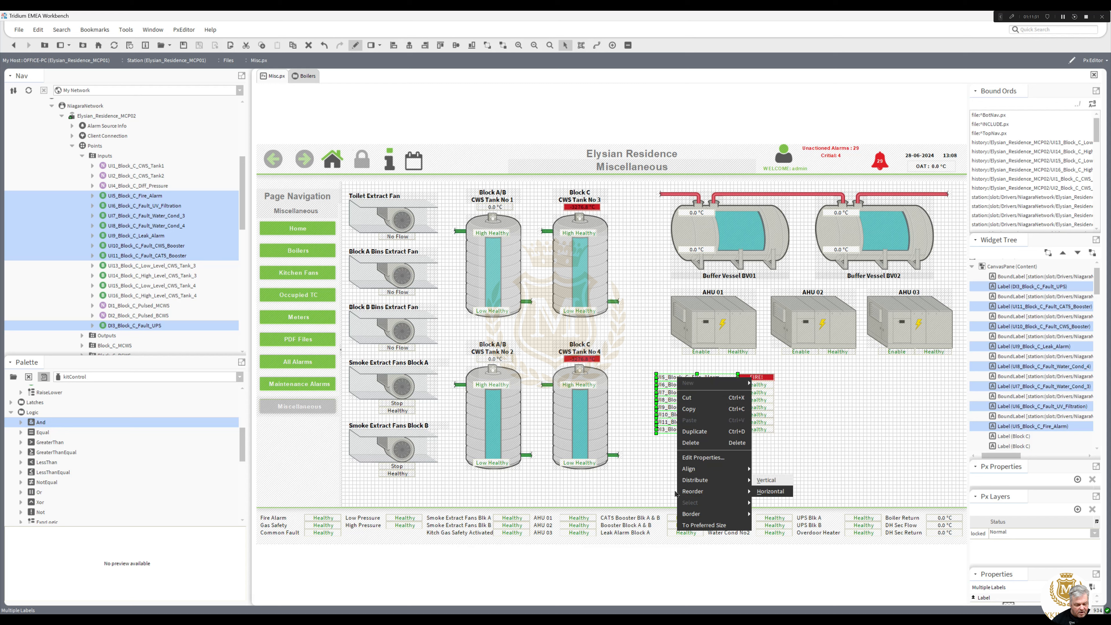
pyautogui.click(661, 485)
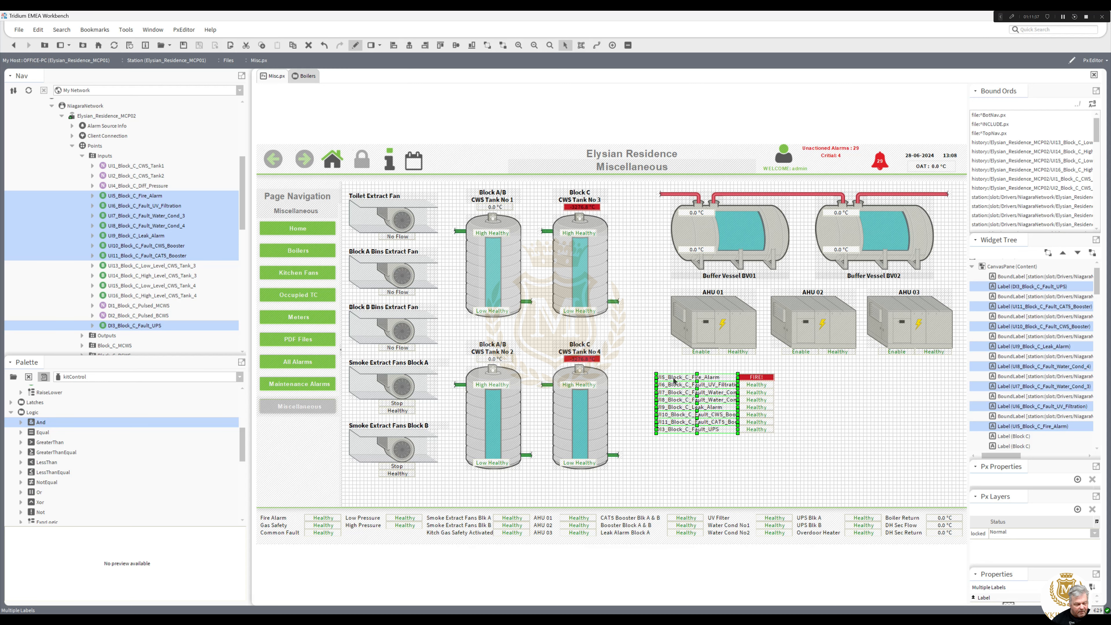
# Change the fire alarm name label's text to Block C Fire Alarm, removing the point prefix and underscores.
pyautogui.click(133, 198)
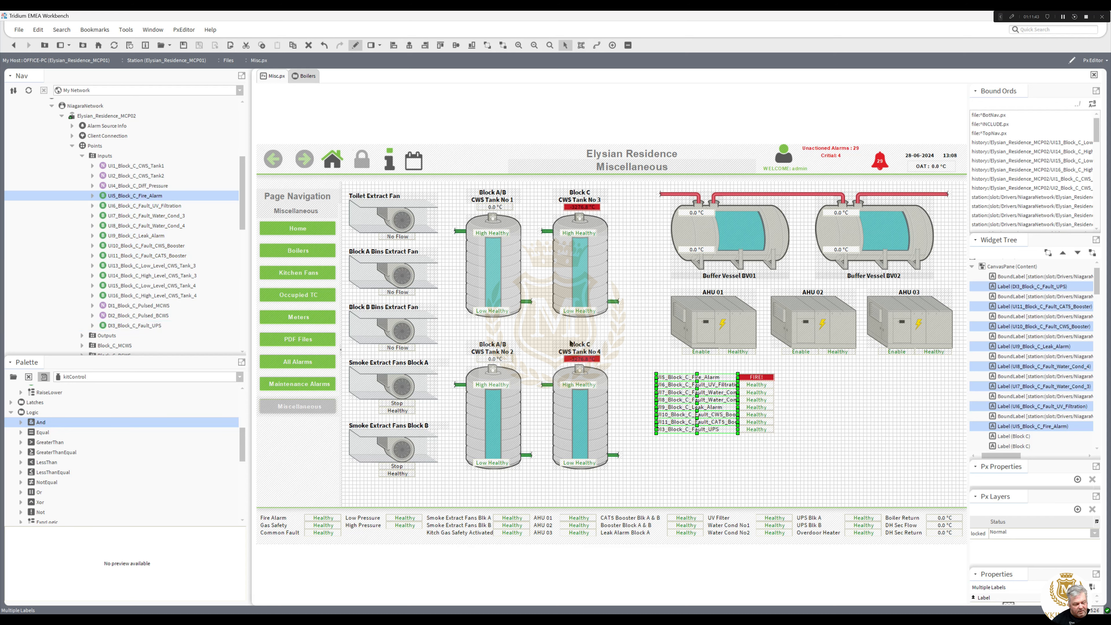
pyautogui.click(717, 463)
pyautogui.rightClick(685, 381)
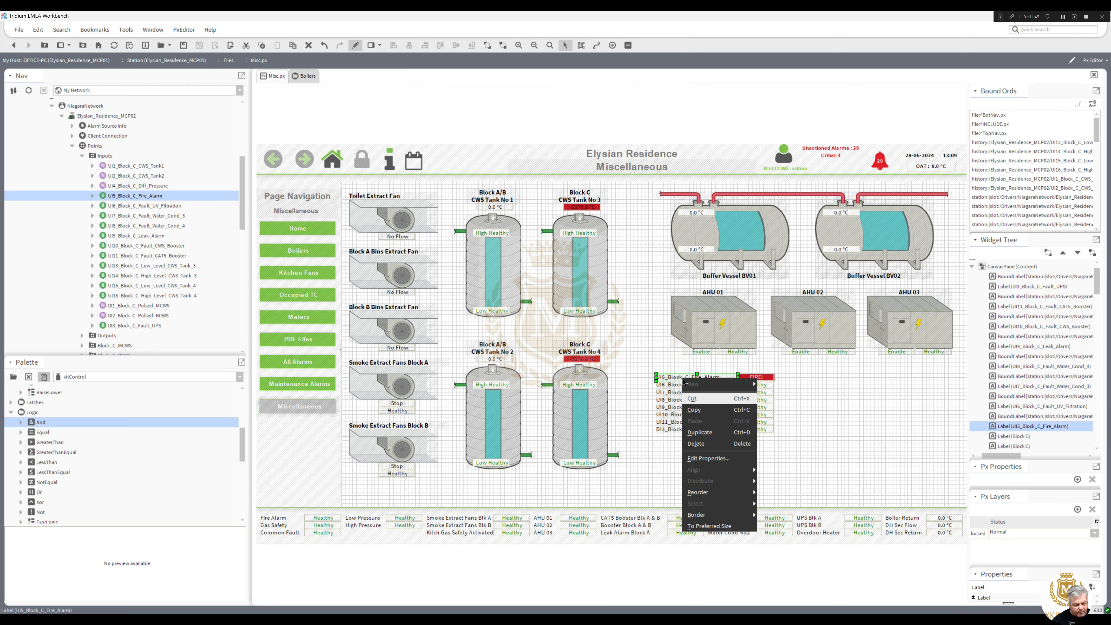
pyautogui.click(708, 458)
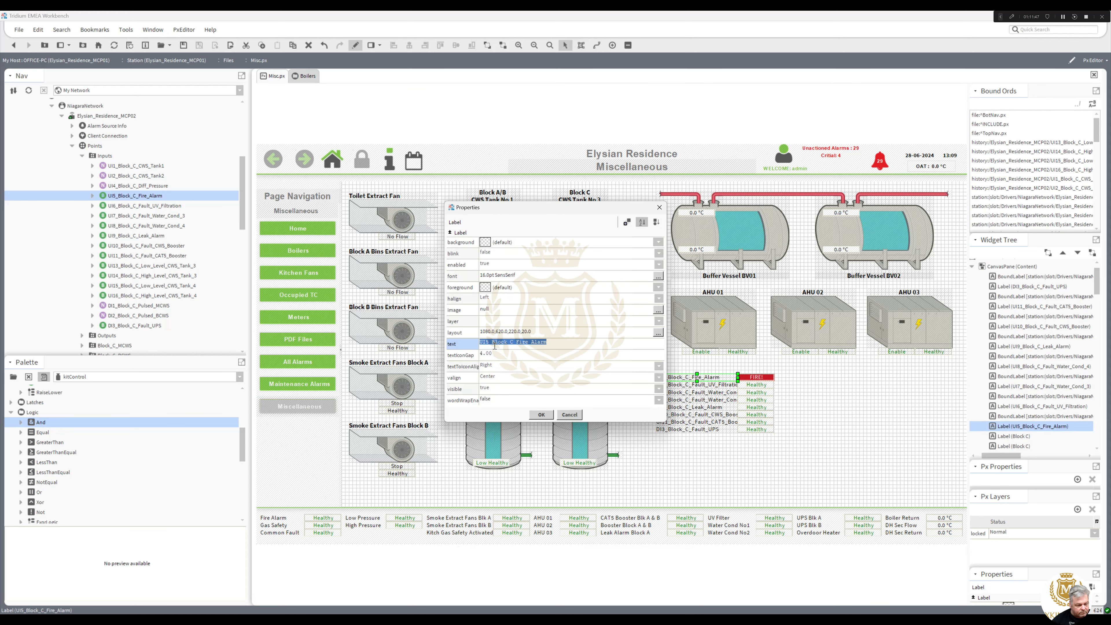
pyautogui.moveTo(493, 345); pyautogui.dragTo(480, 344)
pyautogui.press('BackSpace')
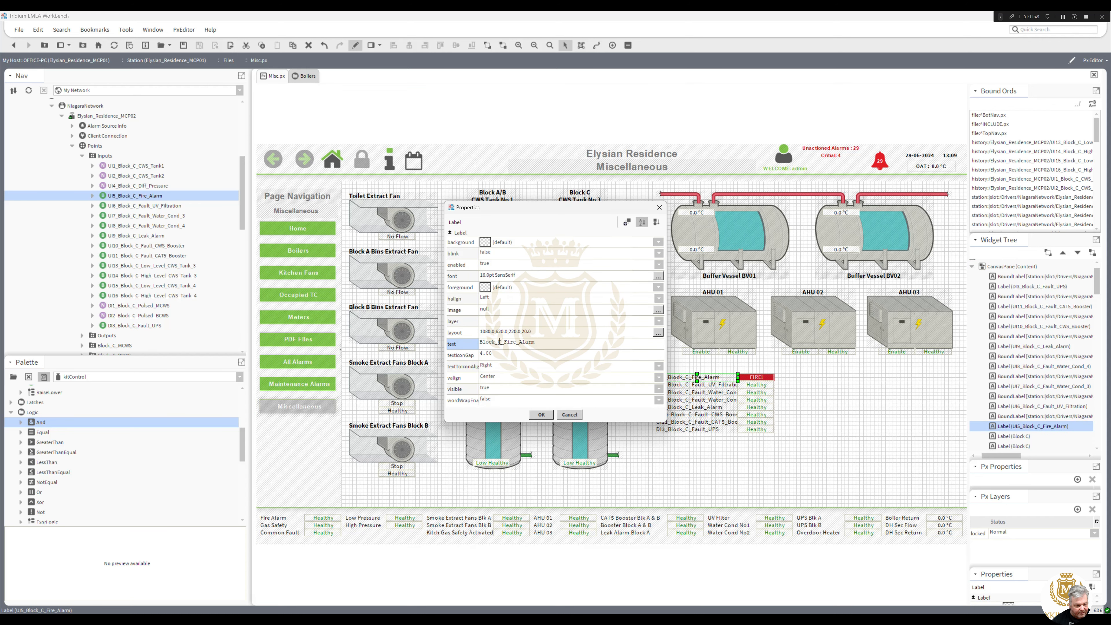
pyautogui.press('BackSpace')
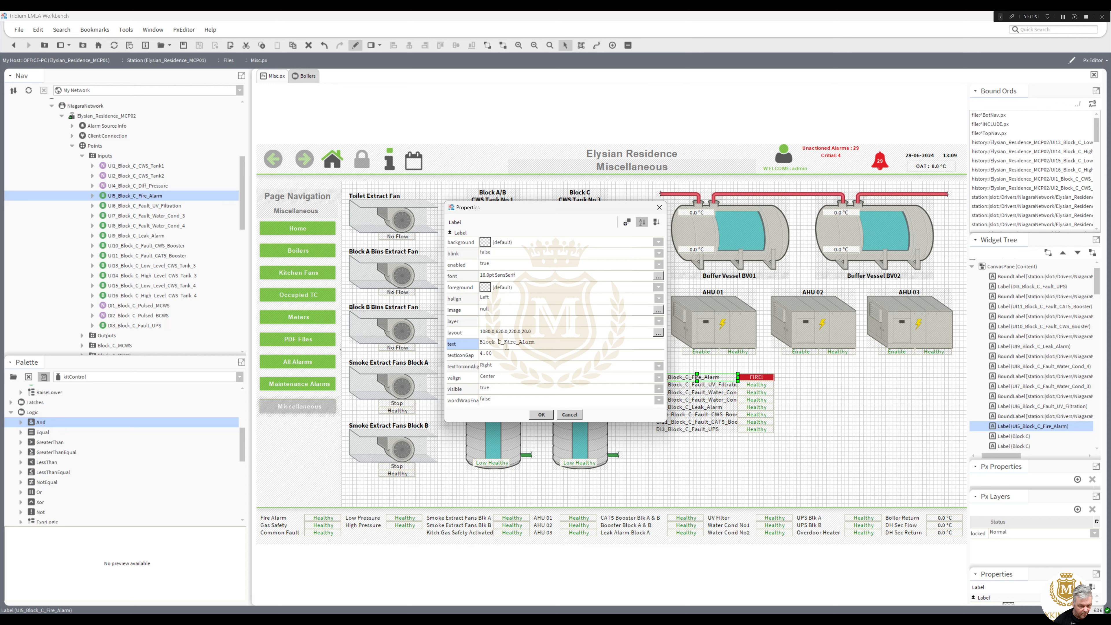
pyautogui.press('Right')
pyautogui.press('Right')
pyautogui.press('Right')
pyautogui.press('Right')
pyautogui.press('Right')
pyautogui.press('Right')
pyautogui.press('Right')
pyautogui.press('BackSpace')
pyautogui.press('BackSpace')
pyautogui.click(543, 415)
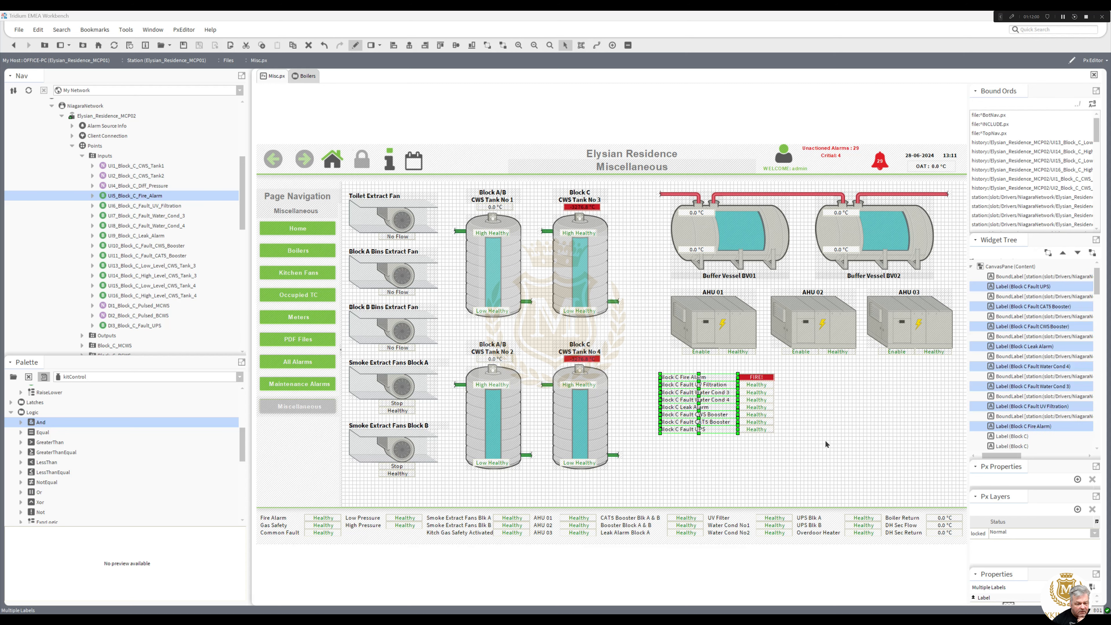
# Move all Block C name and status labels together so the block lines up with the edge of AHU 01.
pyautogui.click(792, 447)
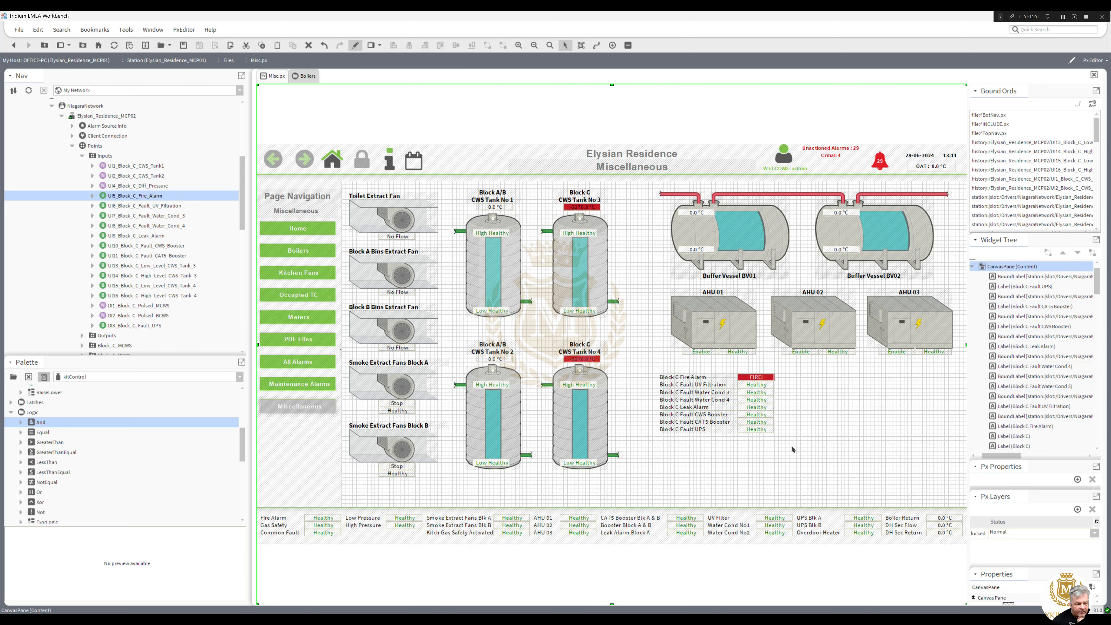
pyautogui.moveTo(798, 447); pyautogui.dragTo(689, 381)
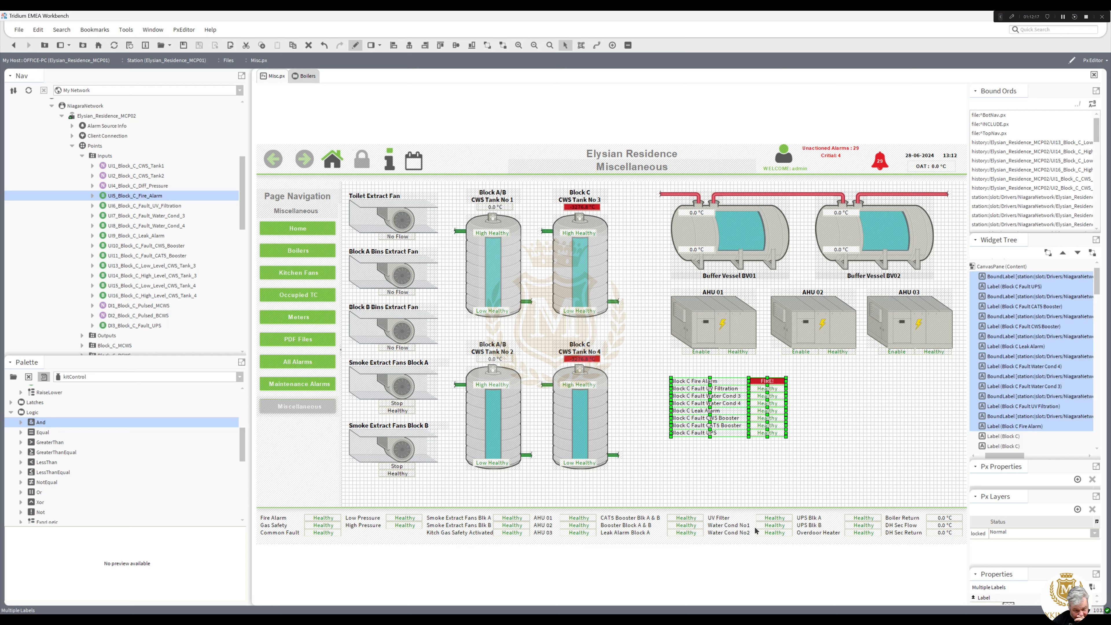
pyautogui.click(735, 447)
pyautogui.click(724, 399)
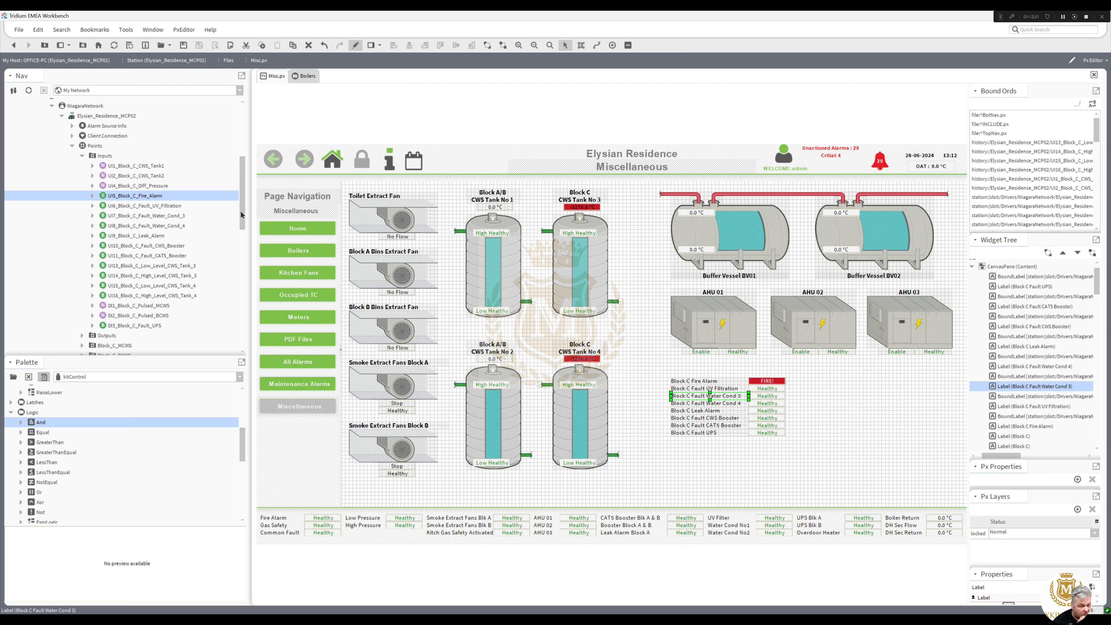
pyautogui.moveTo(241, 214); pyautogui.dragTo(243, 240)
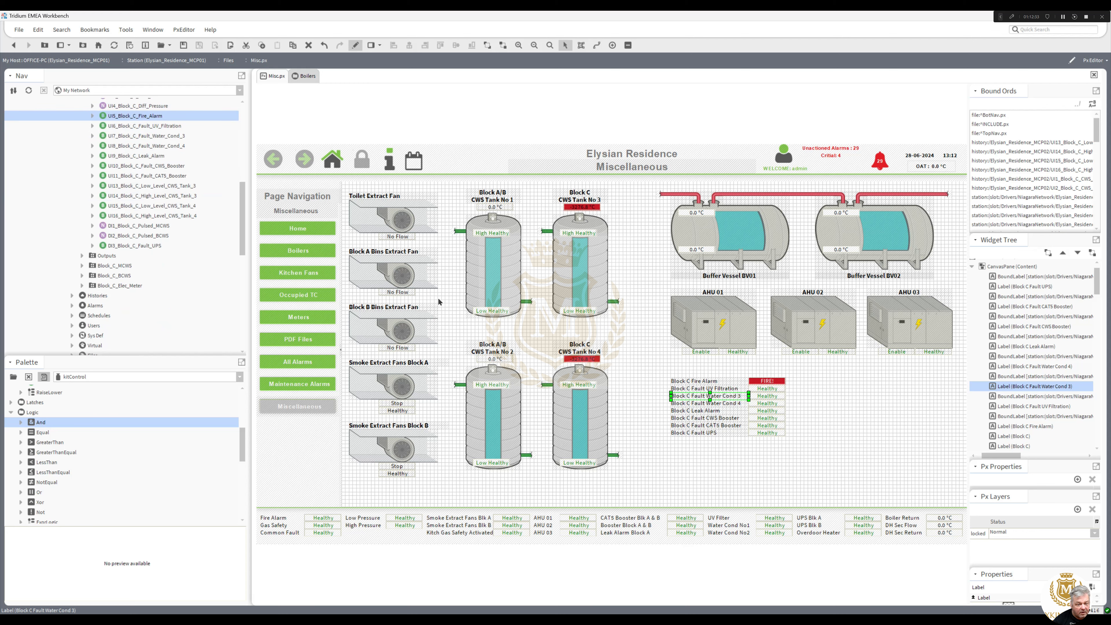
# Copy the Healthy status labels of Block C Fault Water Cond 3 and Block C Fault Water Cond 4.
pyautogui.click(765, 396)
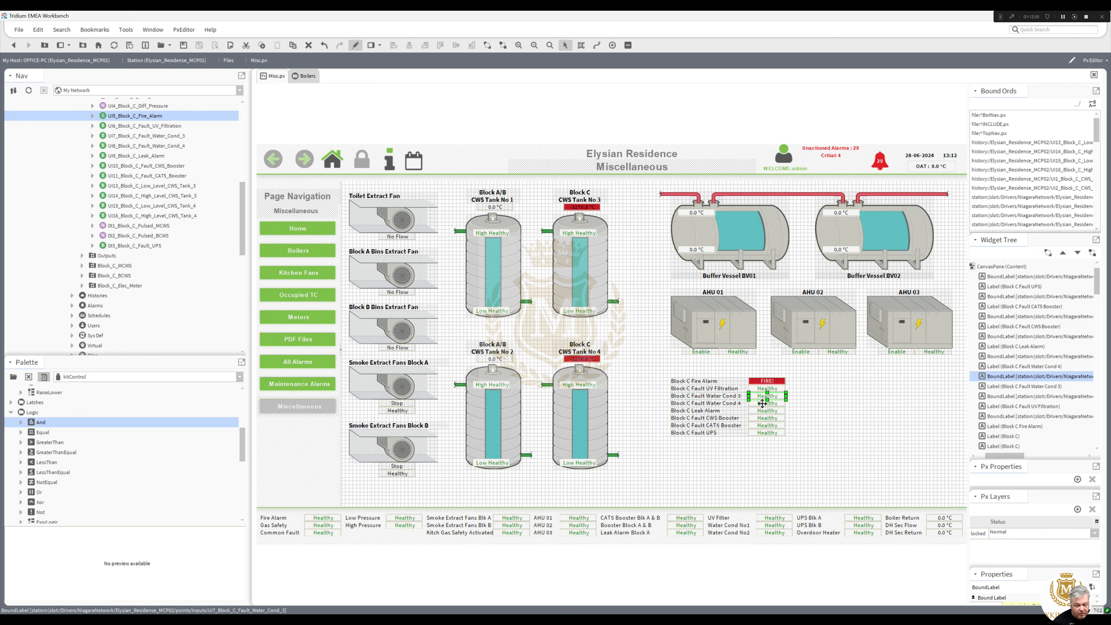
pyautogui.keyDown('ctrl'); pyautogui.click(764, 404); pyautogui.keyUp('ctrl')
pyautogui.rightClick(763, 407)
pyautogui.press('Escape')
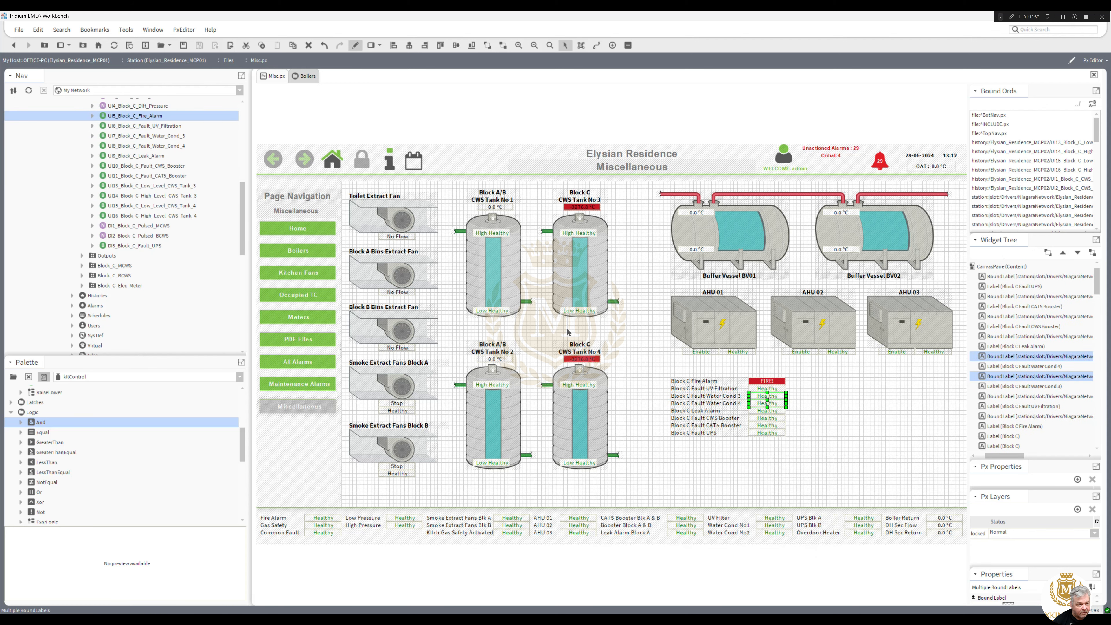
# Open BotNav.px from the station's Files folder and put it into edit mode.
pyautogui.click(308, 76)
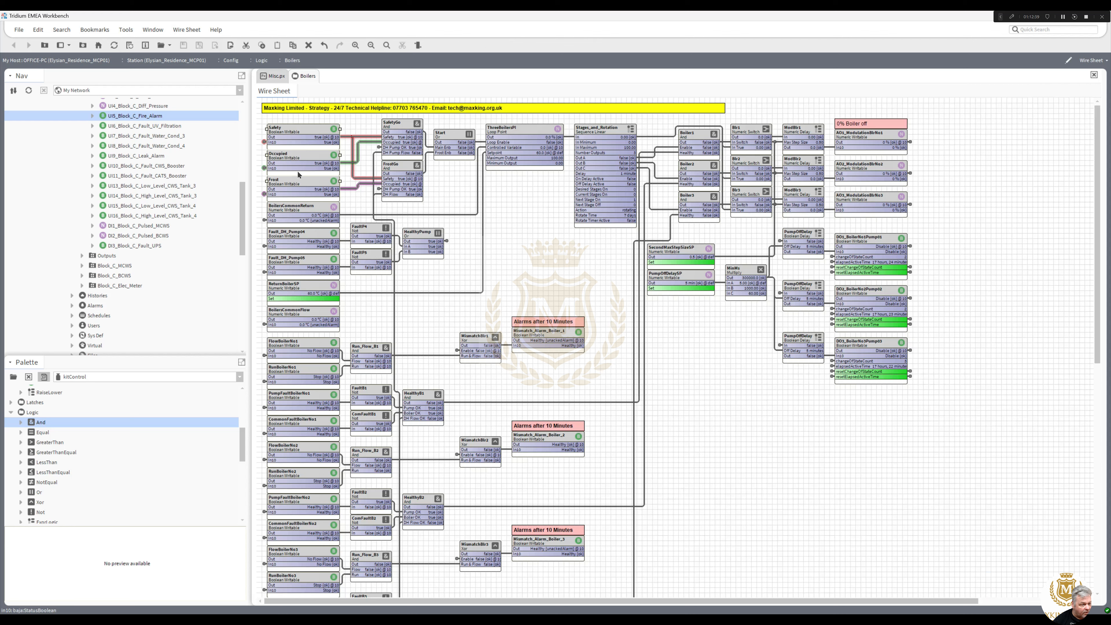
pyautogui.moveTo(239, 244); pyautogui.dragTo(243, 339)
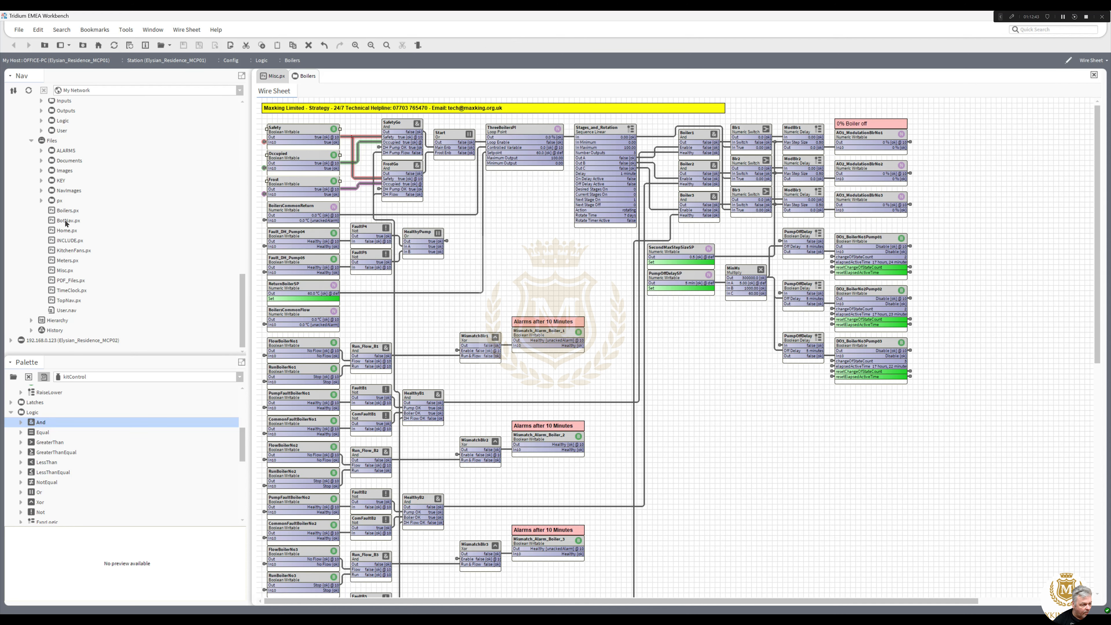
pyautogui.doubleClick(177, 220)
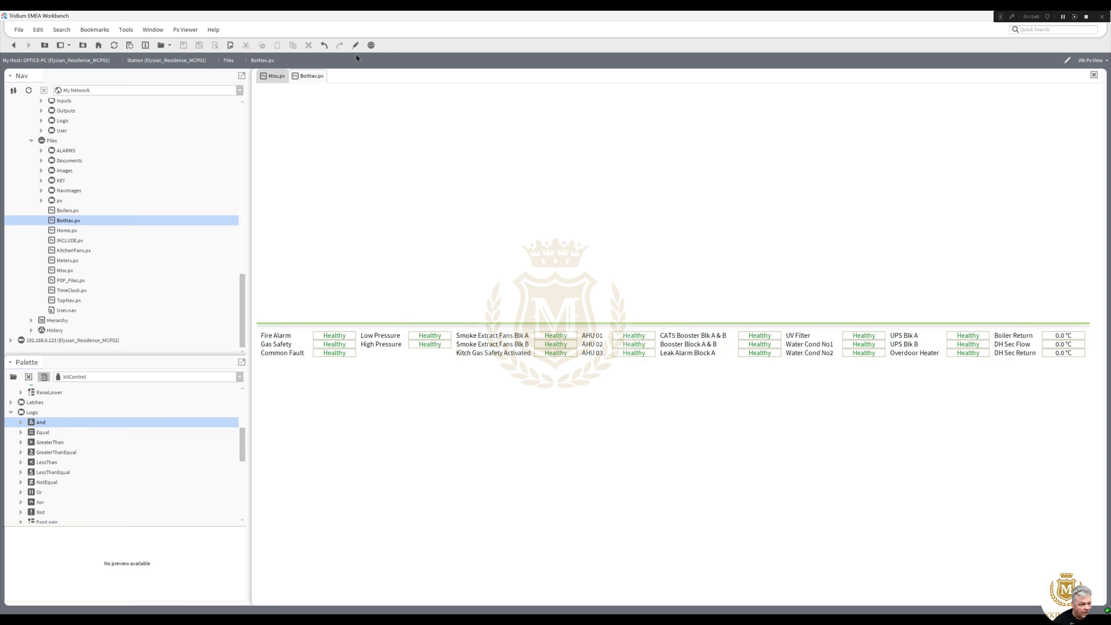
pyautogui.click(355, 45)
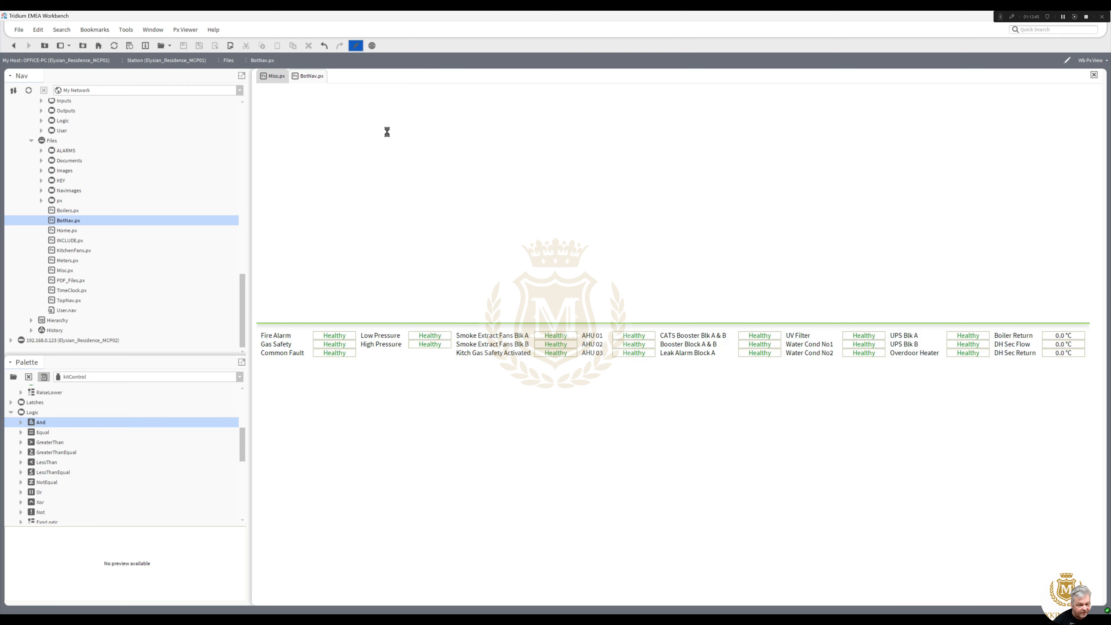
# Move the UV Filter label and status below Leak Alarm Block A, and shift the Water Cond No1 and No2 rows up one row.
pyautogui.click(689, 350)
pyautogui.keyDown('shift'); pyautogui.click(752, 352); pyautogui.keyUp('shift')
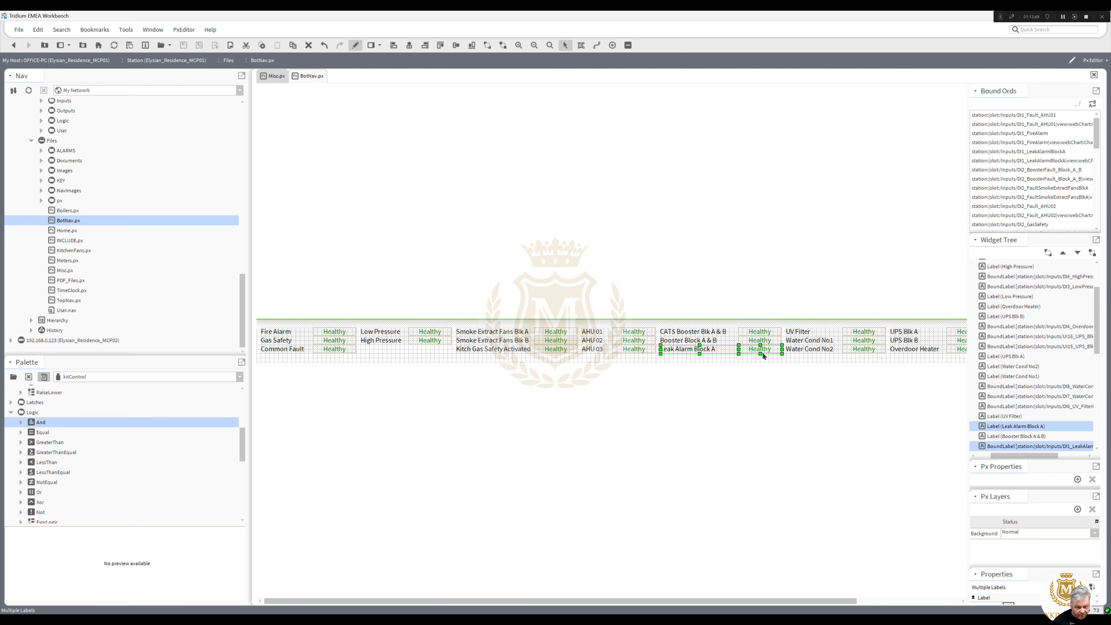
pyautogui.click(802, 333)
pyautogui.keyDown('shift'); pyautogui.click(864, 332); pyautogui.keyUp('shift')
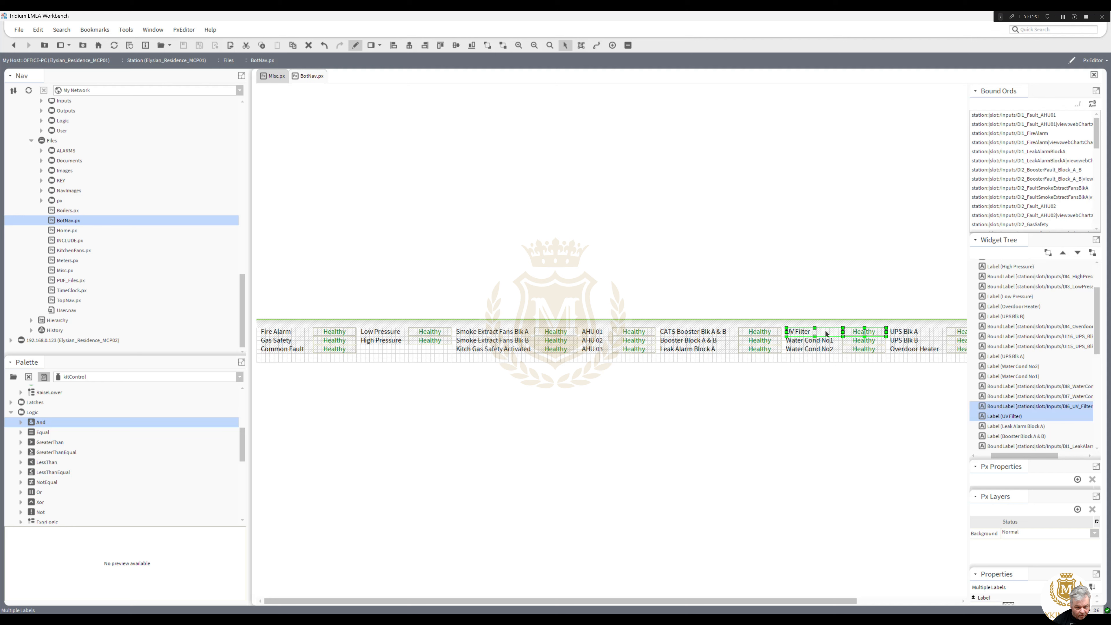
pyautogui.moveTo(823, 331)
pyautogui.mouseDown()
pyautogui.moveTo(770, 356)
pyautogui.moveTo(719, 356)
pyautogui.mouseUp()
pyautogui.moveTo(897, 377)
pyautogui.mouseDown()
pyautogui.moveTo(779, 331)
pyautogui.moveTo(809, 337)
pyautogui.mouseUp()
# Paste the two copied Block C water conditioner status labels directly below the Water Cond No2 status.
pyautogui.click(825, 357)
pyautogui.rightClick(825, 357)
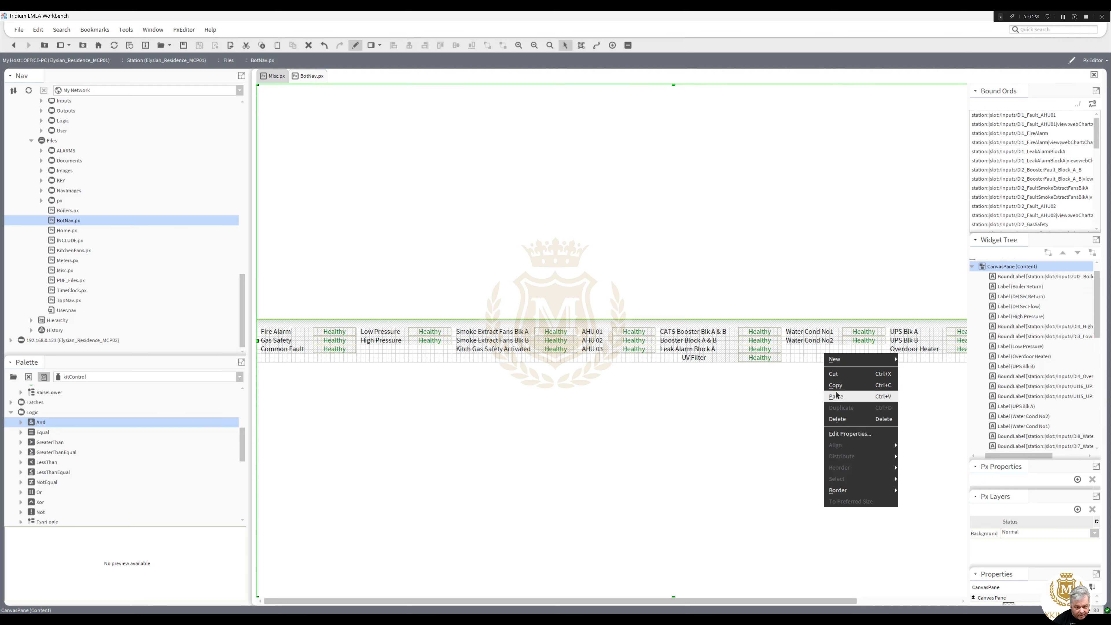
pyautogui.click(838, 398)
pyautogui.moveTo(850, 364); pyautogui.dragTo(868, 355)
# Duplicate the Water Cond No1 and Water Cond No2 labels and place the copies beside the two pasted status labels.
pyautogui.click(818, 341)
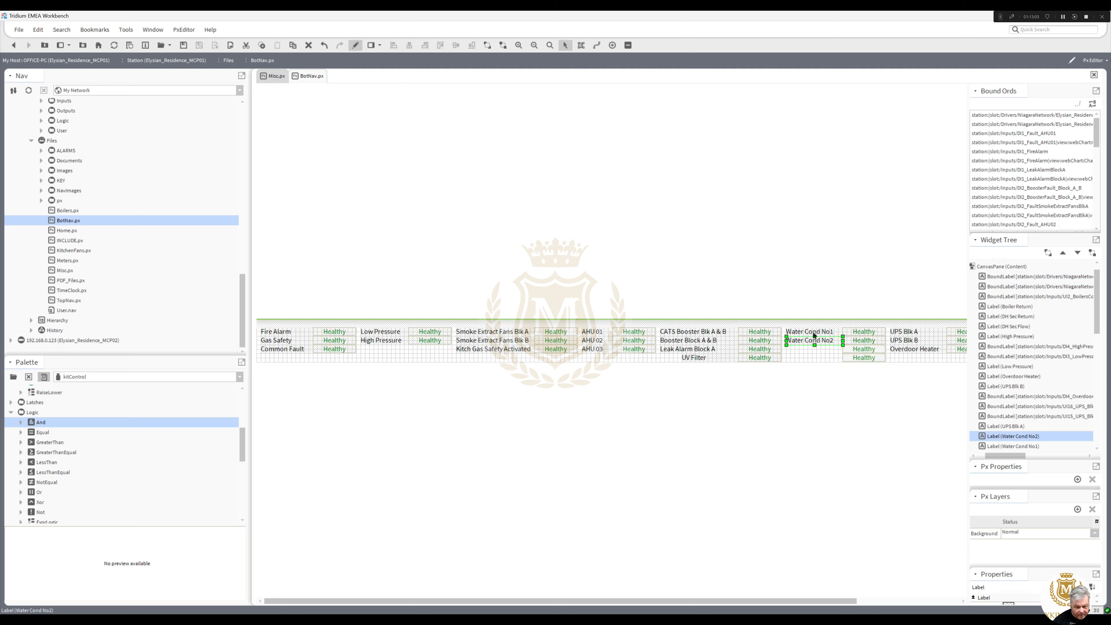
pyautogui.keyDown('shift'); pyautogui.click(814, 333); pyautogui.keyUp('shift')
pyautogui.rightClick(813, 333)
pyautogui.click(830, 385)
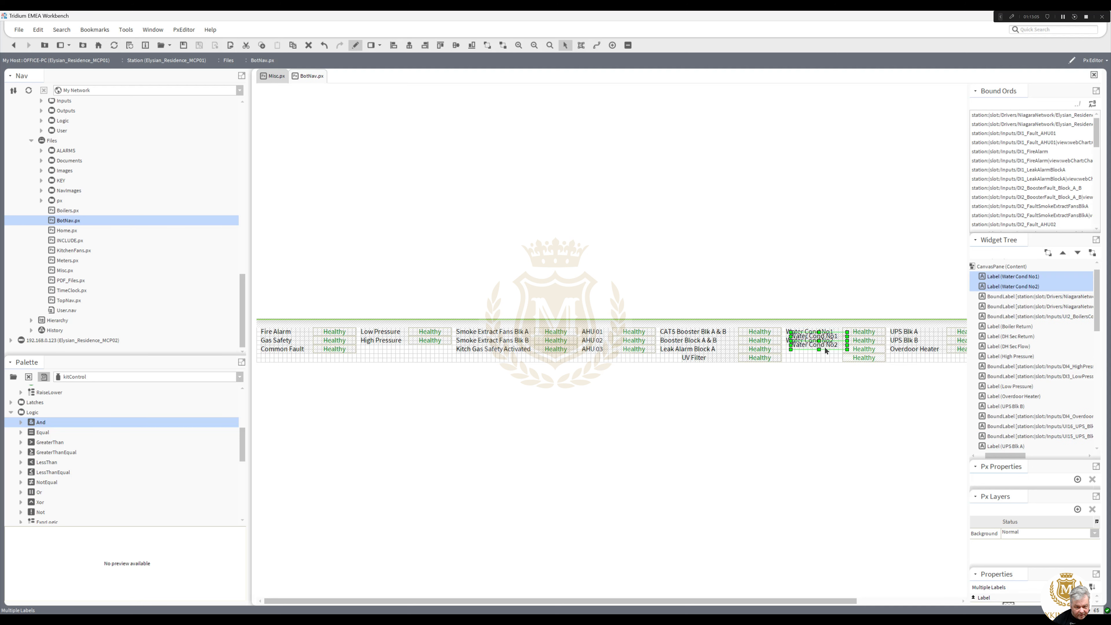
pyautogui.moveTo(819, 342); pyautogui.dragTo(815, 355)
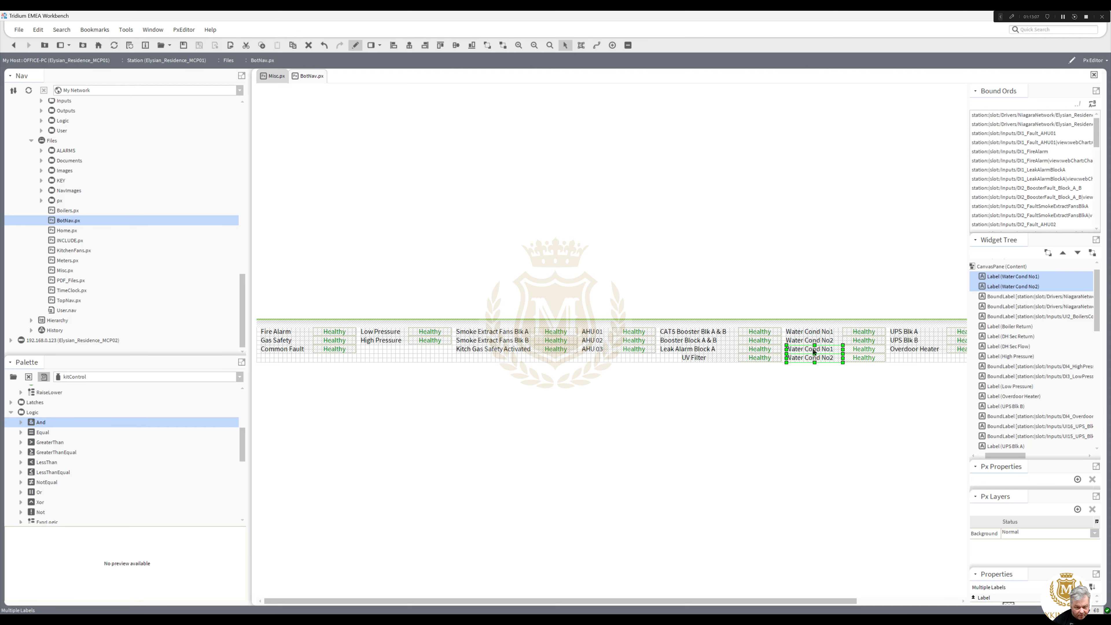
# Change the text of the two duplicated labels to Water Cond No3 and Water Cond No4.
pyautogui.click(815, 384)
pyautogui.doubleClick(815, 350)
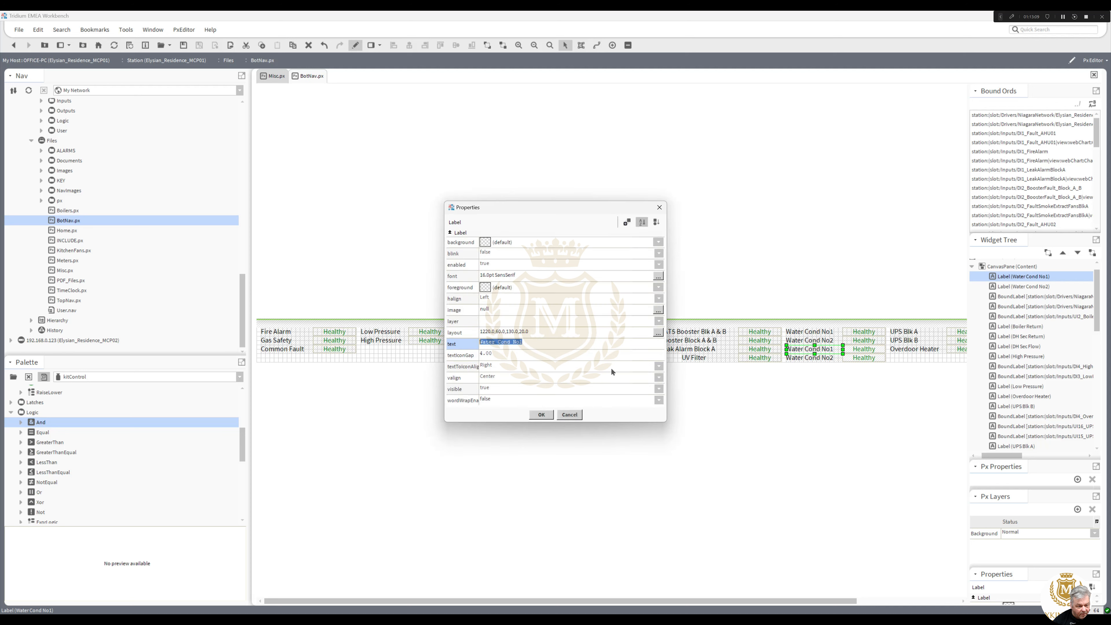
pyautogui.moveTo(520, 342); pyautogui.dragTo(533, 343)
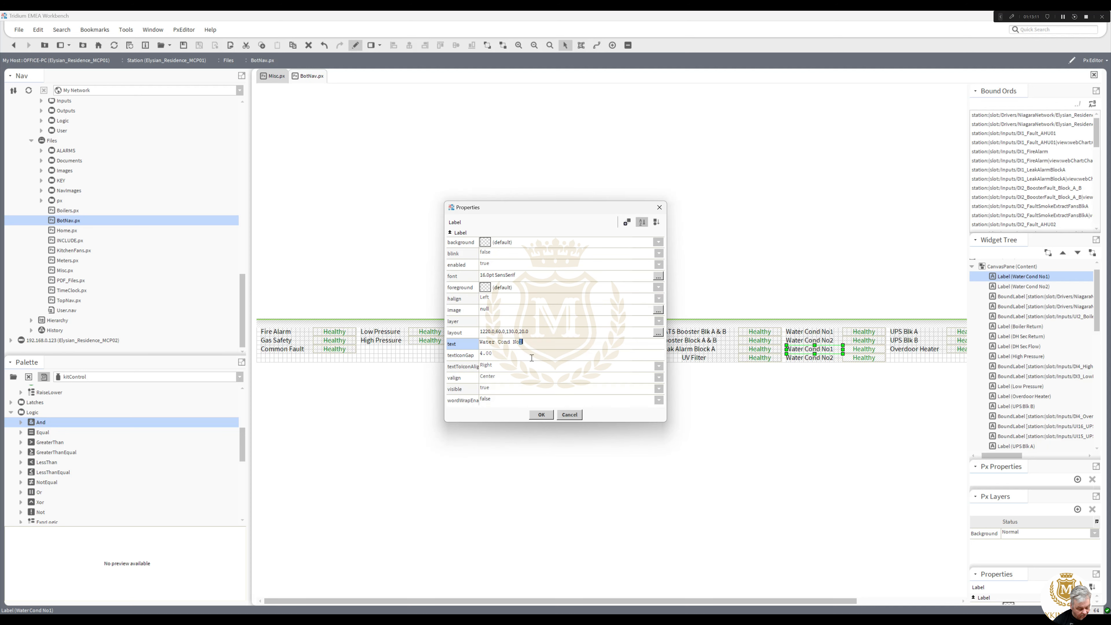
pyautogui.write('3')
pyautogui.click(546, 415)
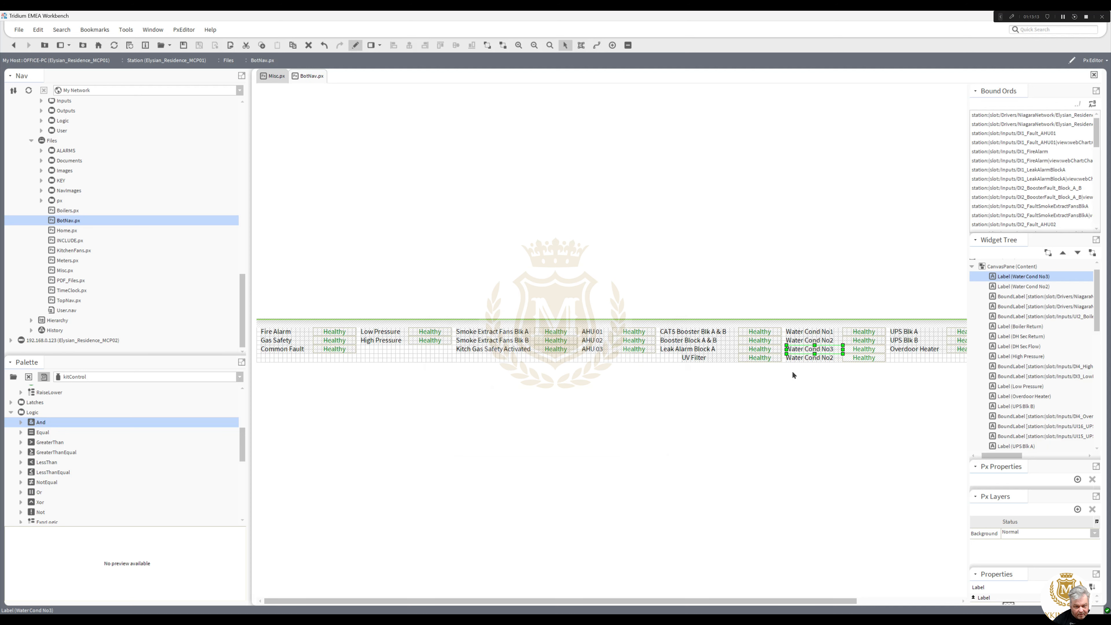
pyautogui.doubleClick(810, 358)
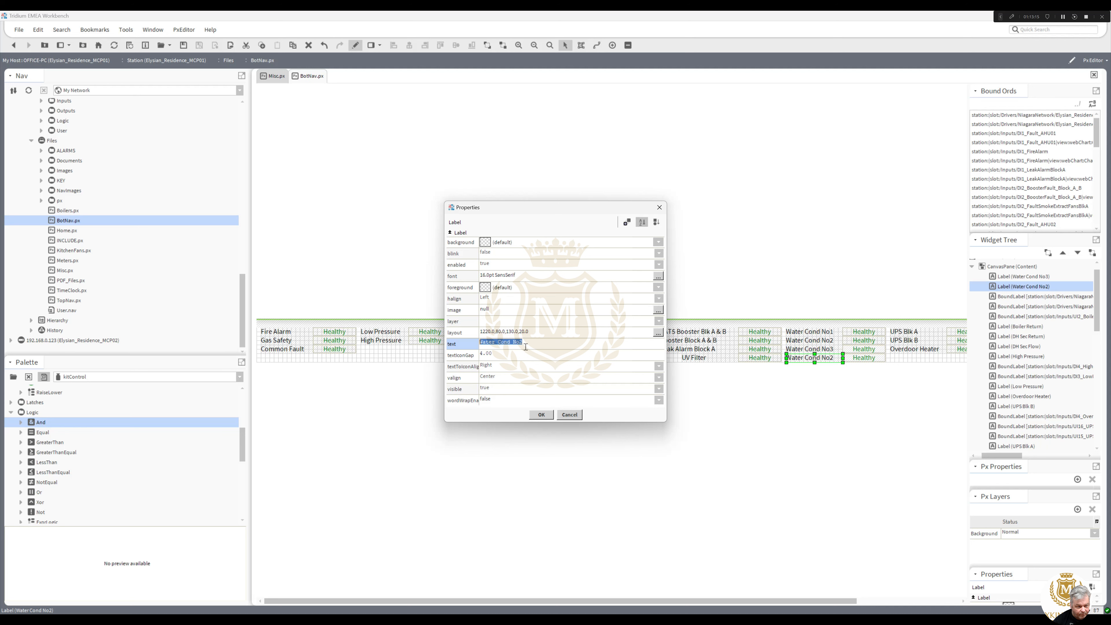
pyautogui.moveTo(520, 344); pyautogui.dragTo(536, 350)
pyautogui.click(541, 415)
# Check the Water Cond No1 status label's bindings and add a kitPx Popup Binding to the Water Cond No3 status label.
pyautogui.doubleClick(864, 333)
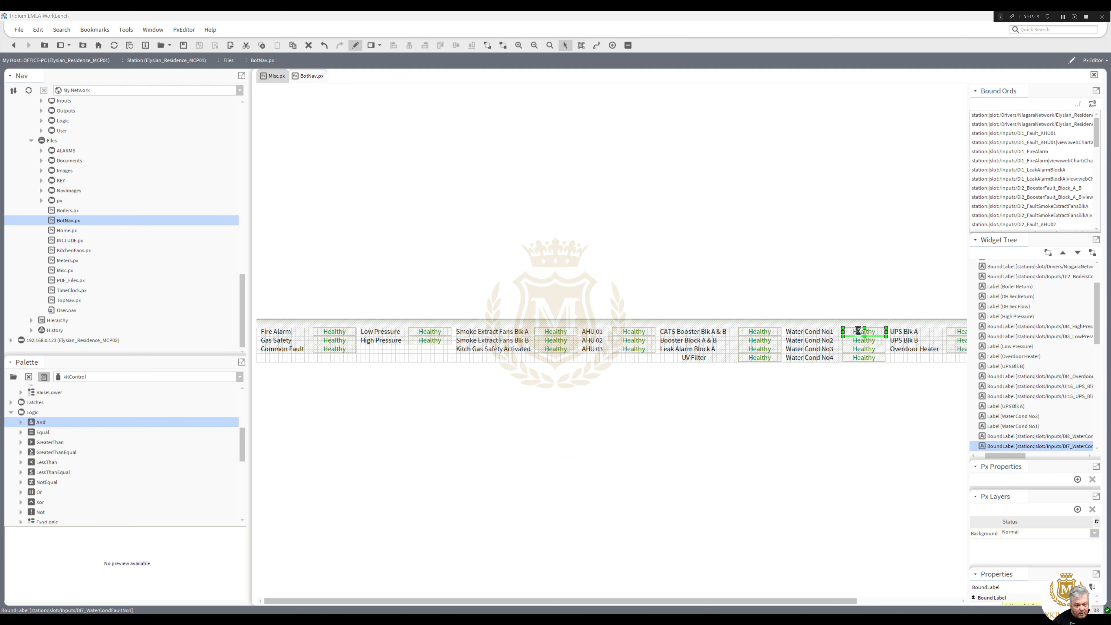
pyautogui.click(542, 509)
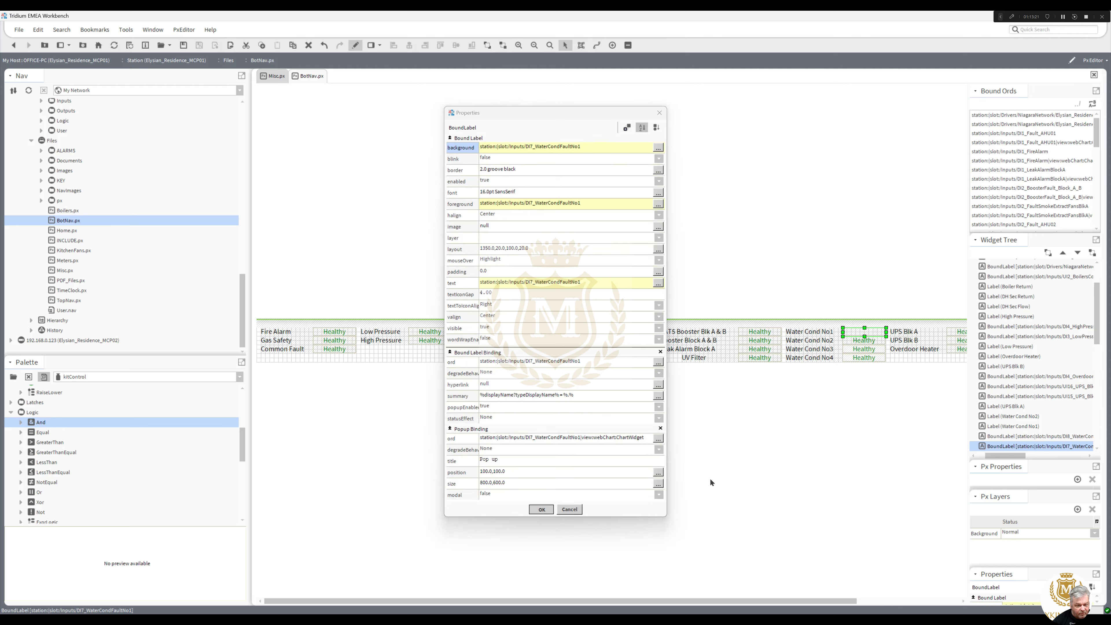
pyautogui.click(862, 352)
pyautogui.doubleClick(863, 353)
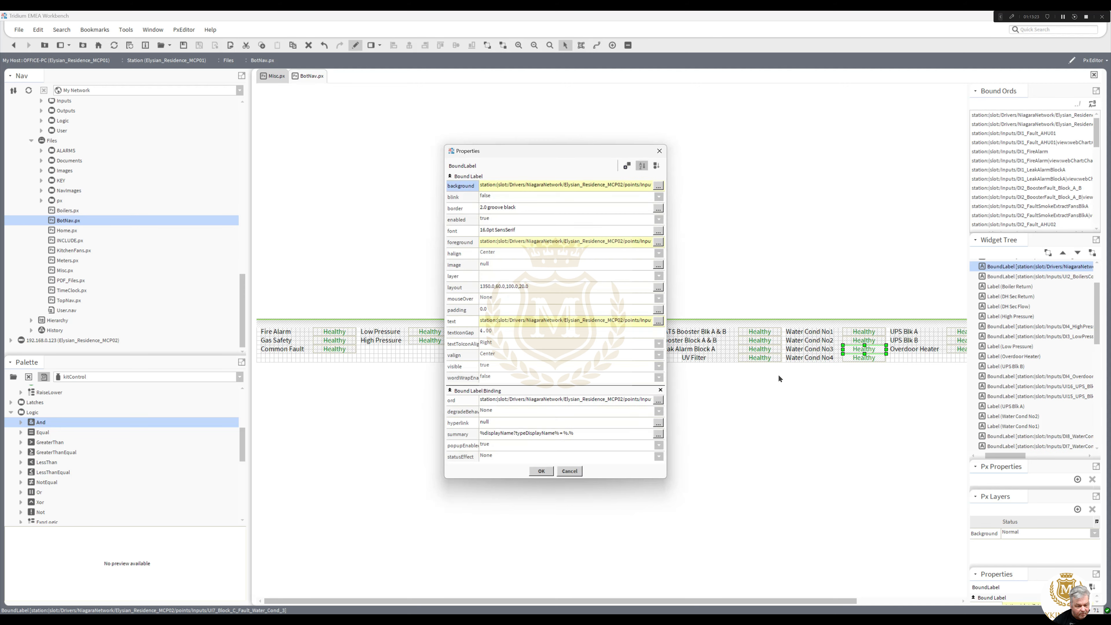
pyautogui.click(627, 166)
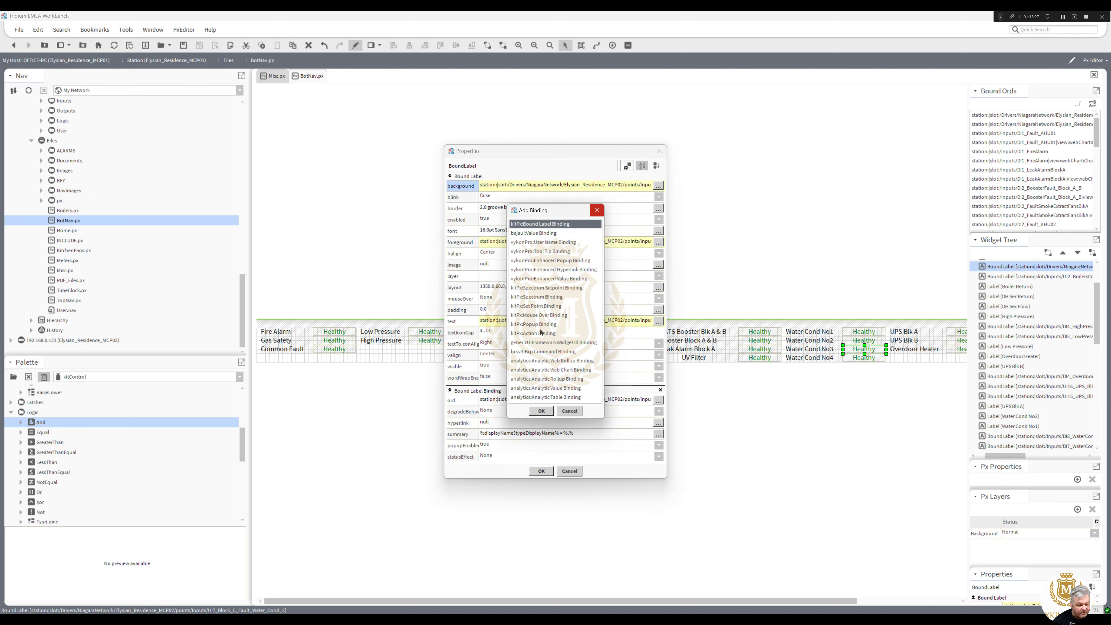
pyautogui.doubleClick(540, 323)
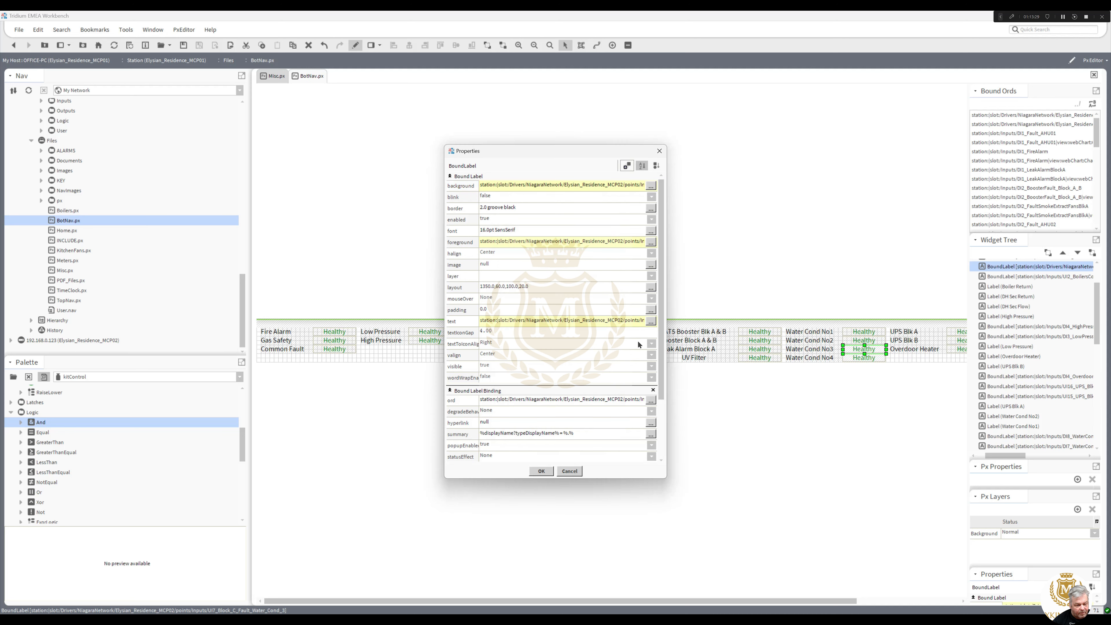
pyautogui.moveTo(662, 358); pyautogui.dragTo(651, 449)
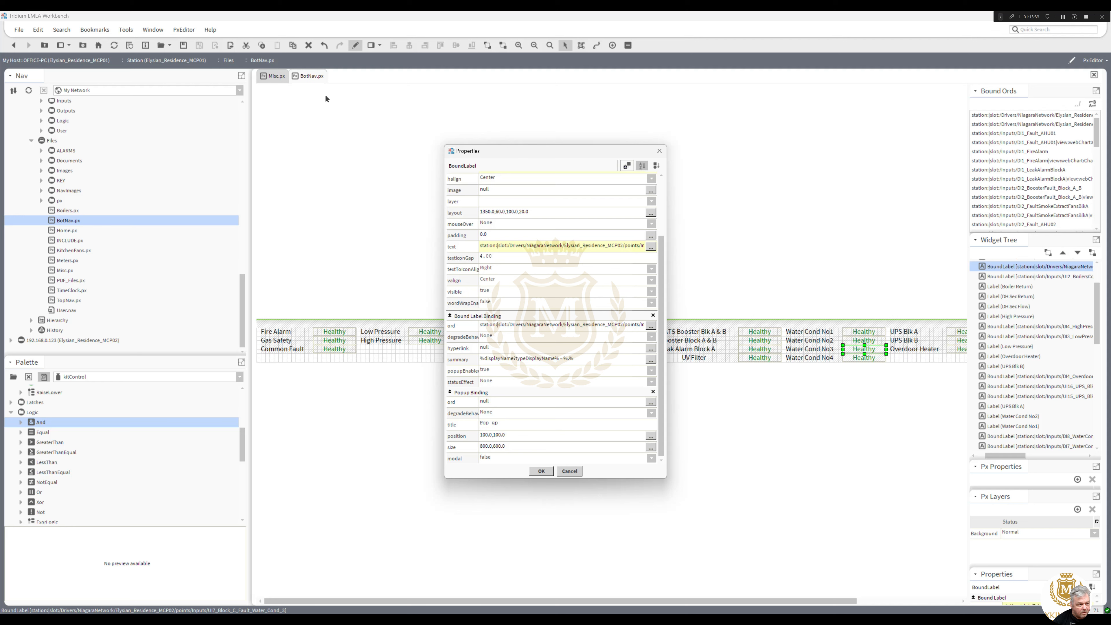
pyautogui.click(546, 474)
# Copy the popup history ord from the Block C CWS Tank No 4 high-level status label in Misc.px and return to BotNav.px.
pyautogui.click(271, 77)
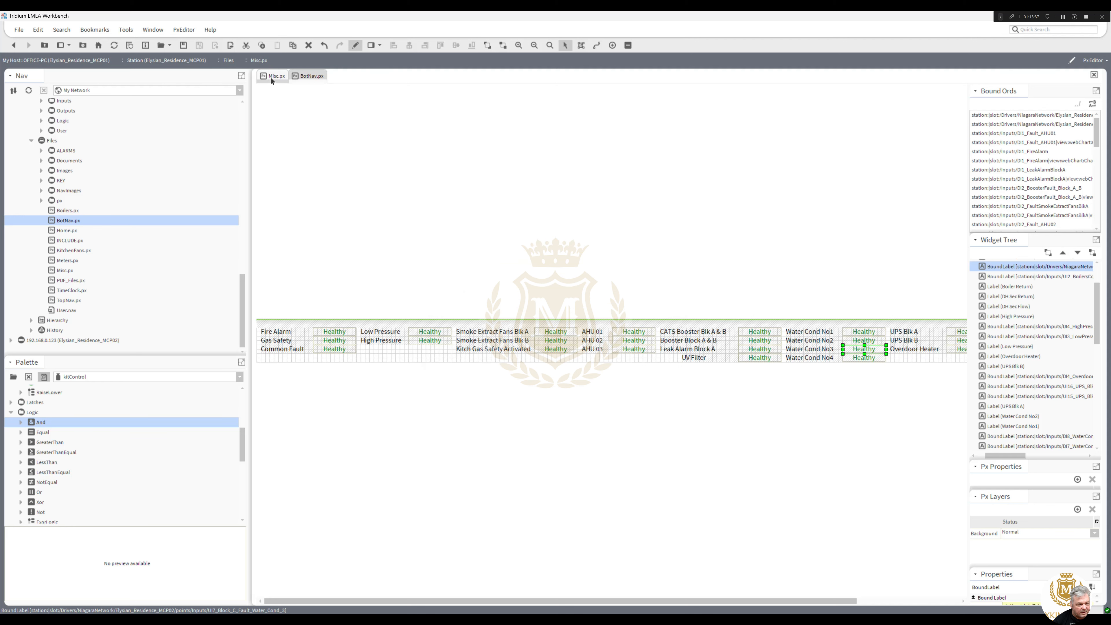
pyautogui.doubleClick(577, 386)
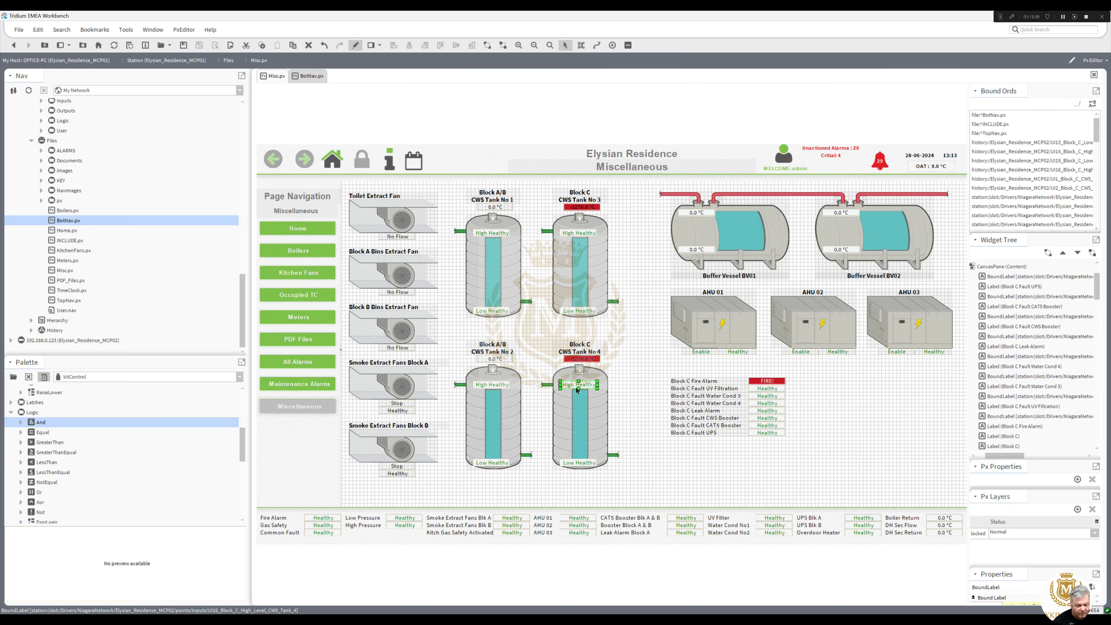
pyautogui.doubleClick(589, 440)
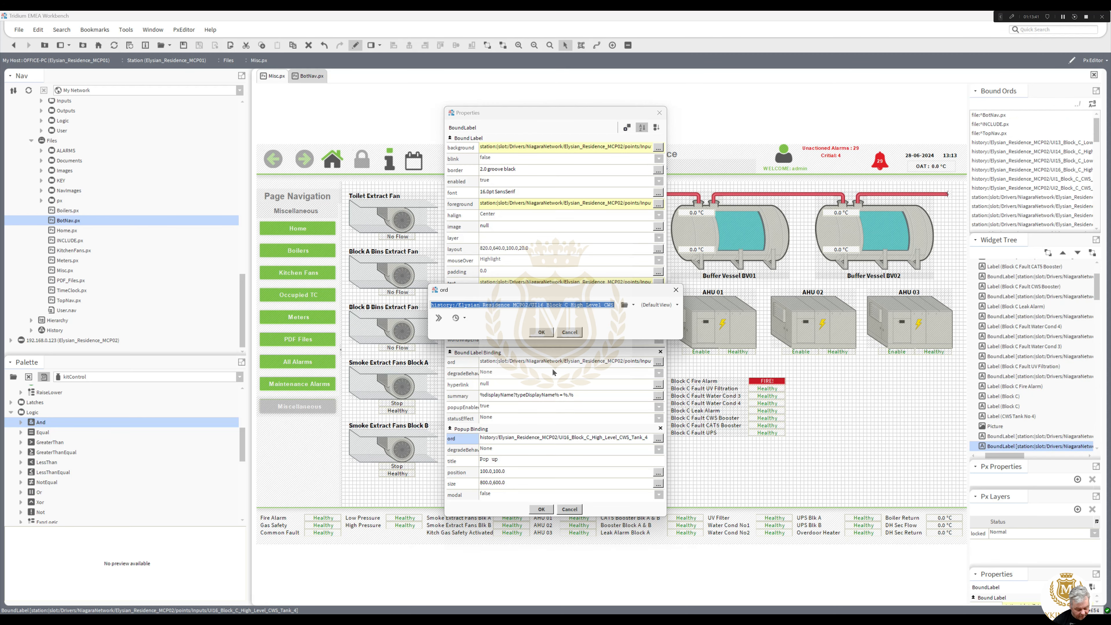
pyautogui.click(541, 332)
pyautogui.click(541, 509)
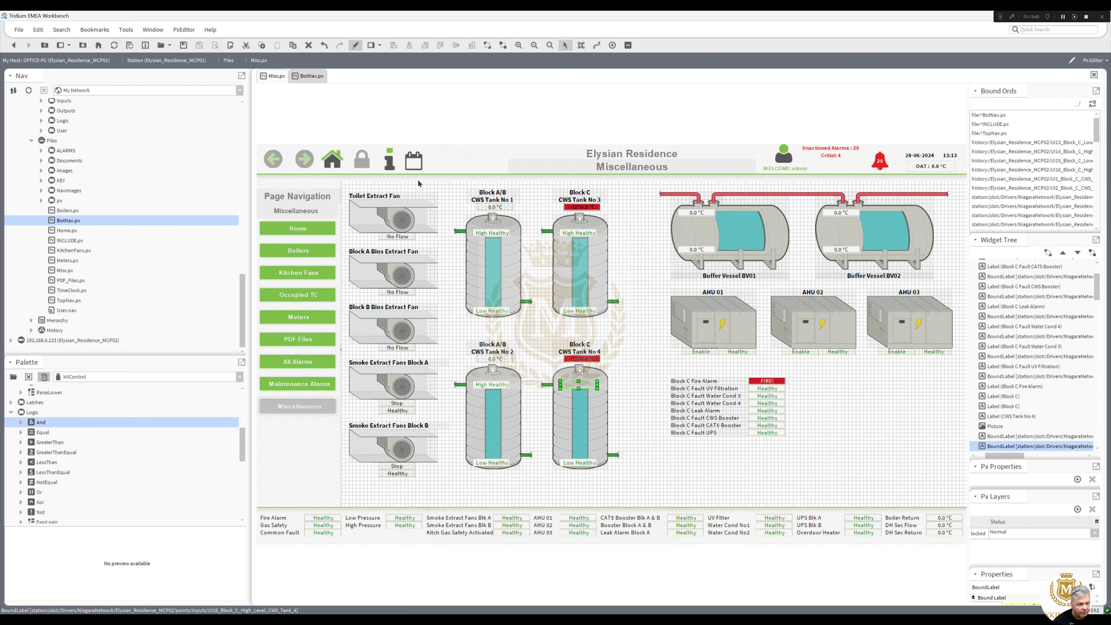
pyautogui.click(307, 76)
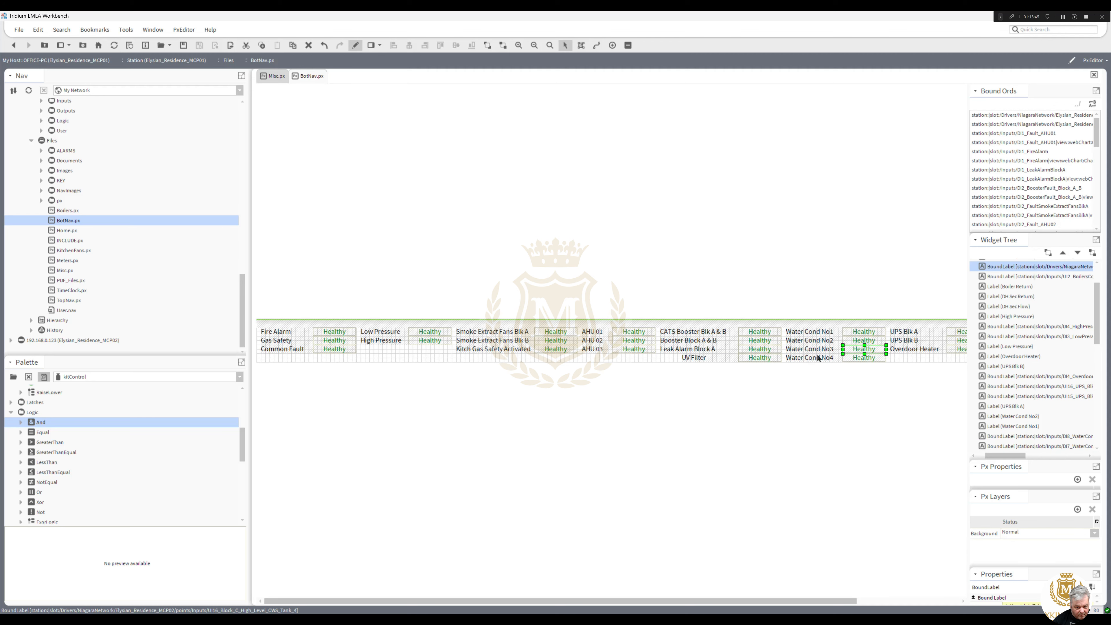
# Set the Water Cond No3 status label's popup ord to the UI7_Block_C_Fault_Water_Cond_3 history under Elysian_Residence_MCP02, starting from the copied ord.
pyautogui.doubleClick(864, 349)
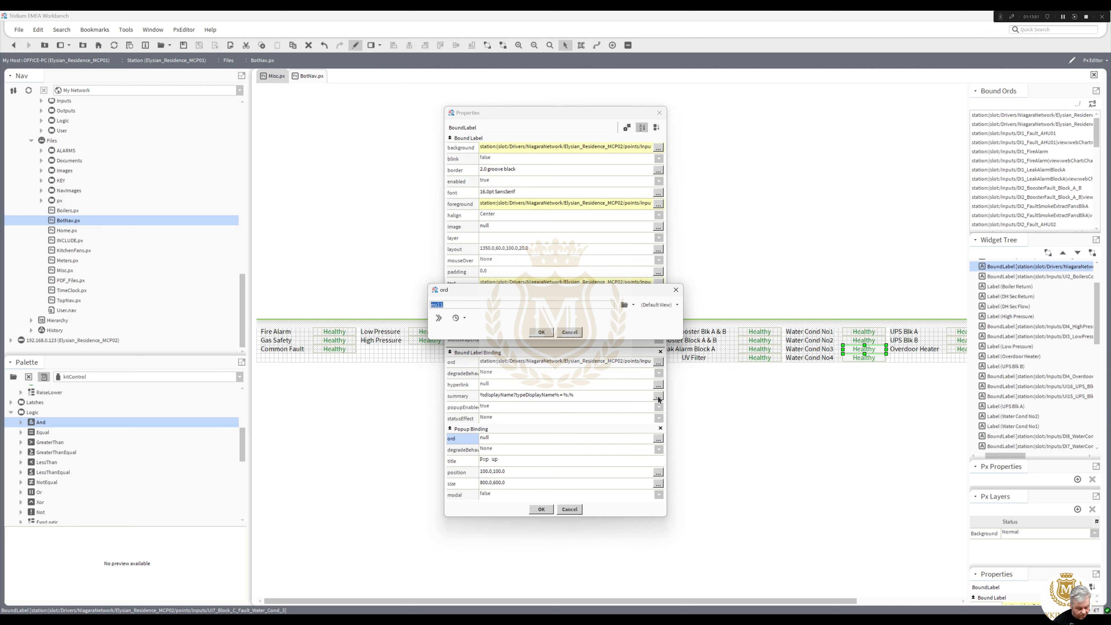
pyautogui.write('history:/Elysian_Residence_MCP02/UI16_Block_C_High_Level_CWS_Tank_4')
pyautogui.click(633, 305)
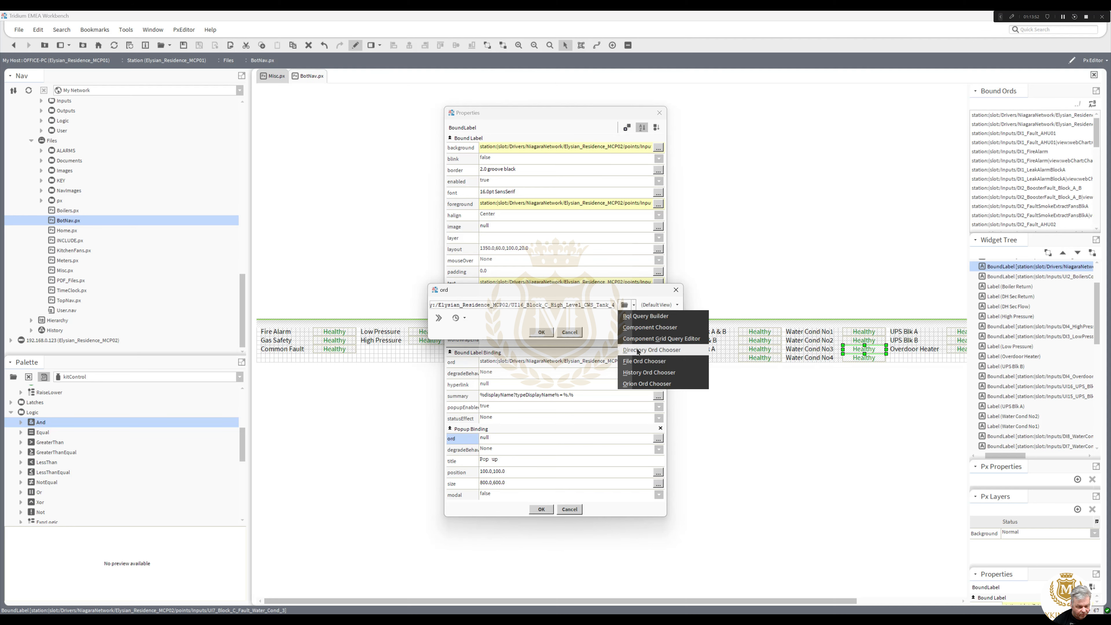
pyautogui.click(643, 376)
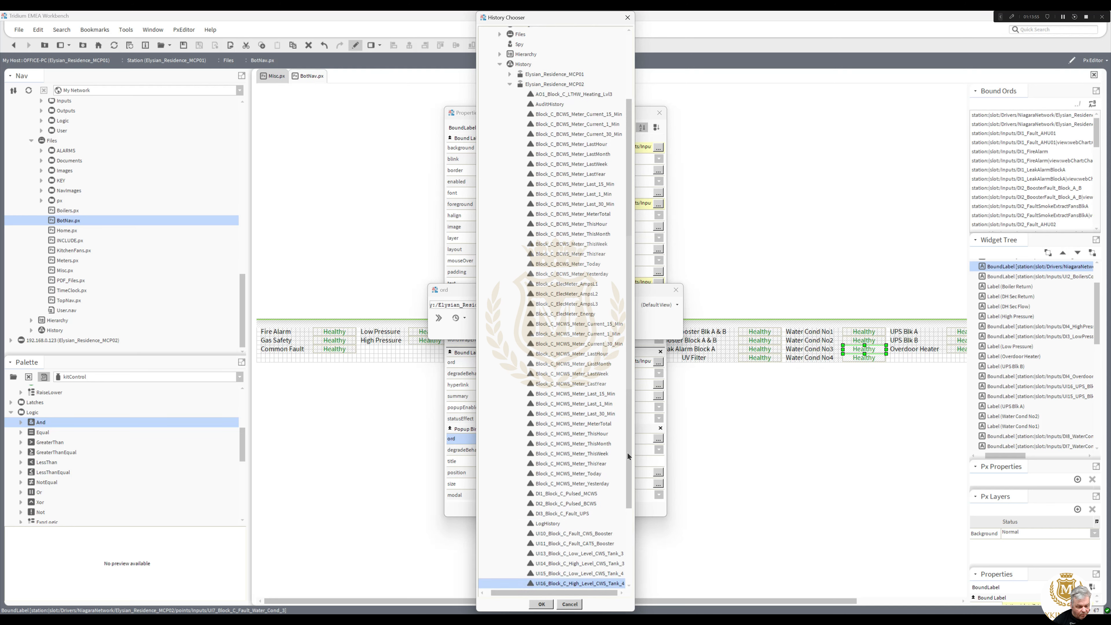
pyautogui.moveTo(628, 454); pyautogui.dragTo(625, 517)
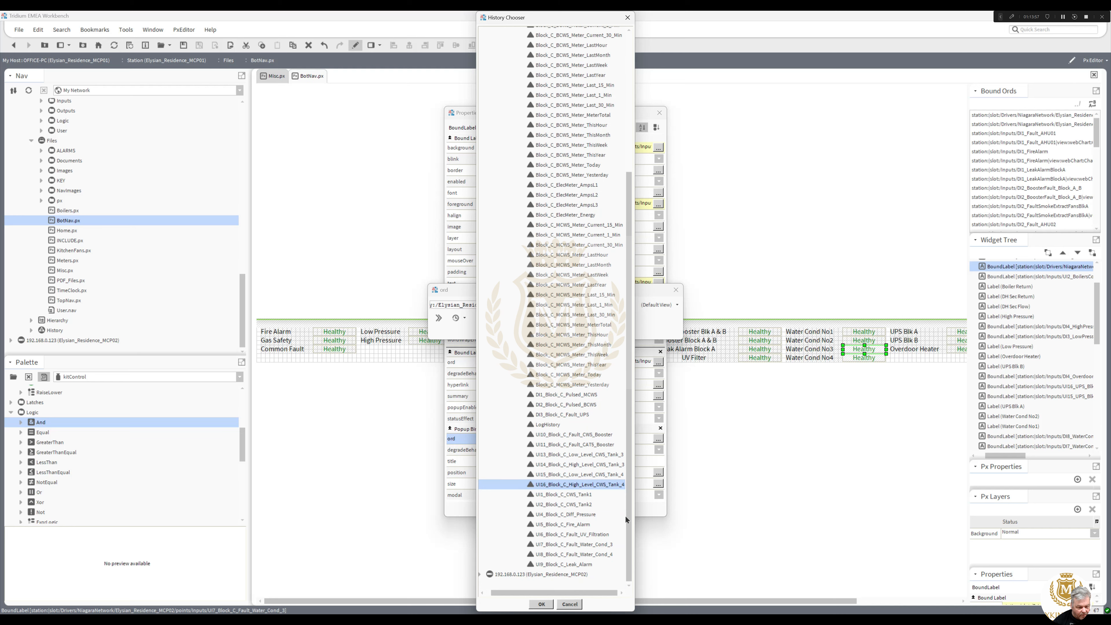
pyautogui.doubleClick(587, 544)
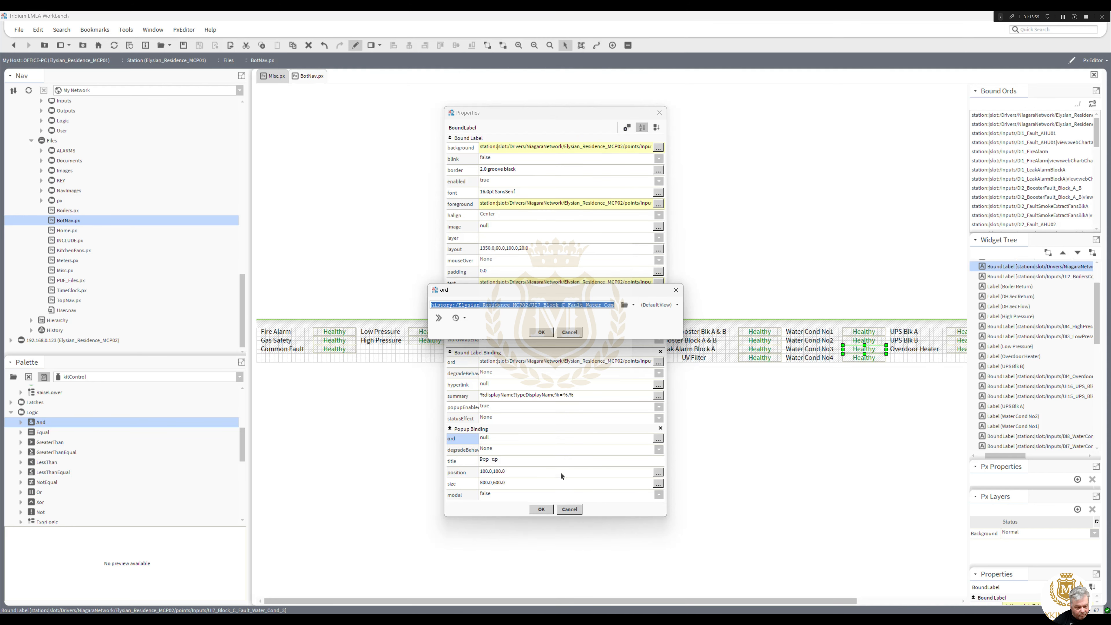
pyautogui.press('Return')
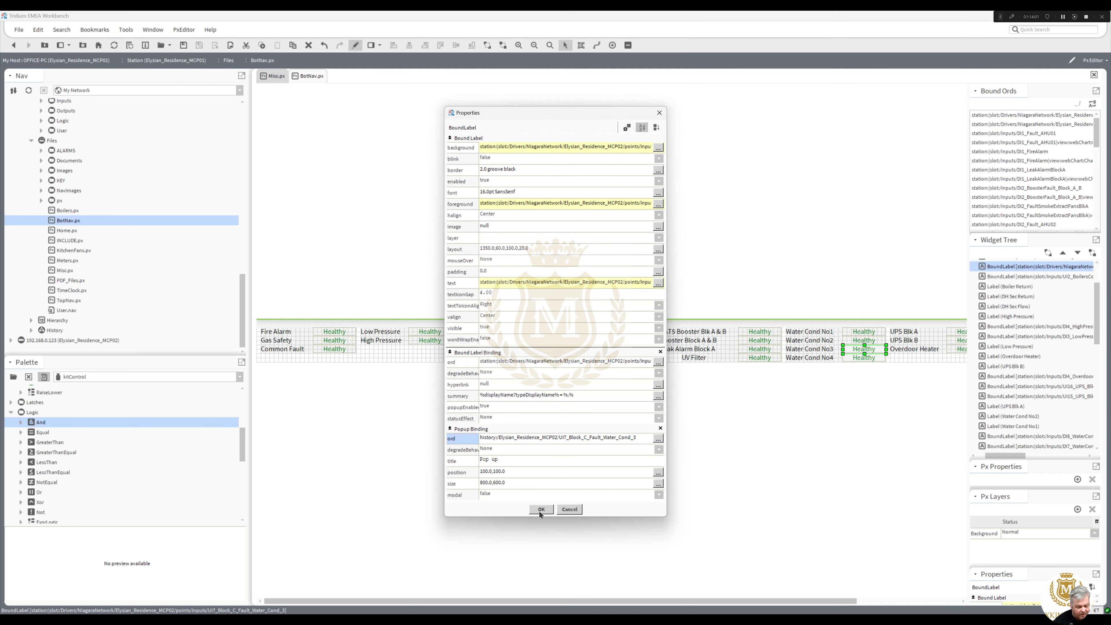
pyautogui.click(540, 509)
# Add a kitPx Popup Binding to the Water Cond No4 status label and set its ord to the UI8_Block_C_Fault_Water_Cond_4 history.
pyautogui.doubleClick(862, 358)
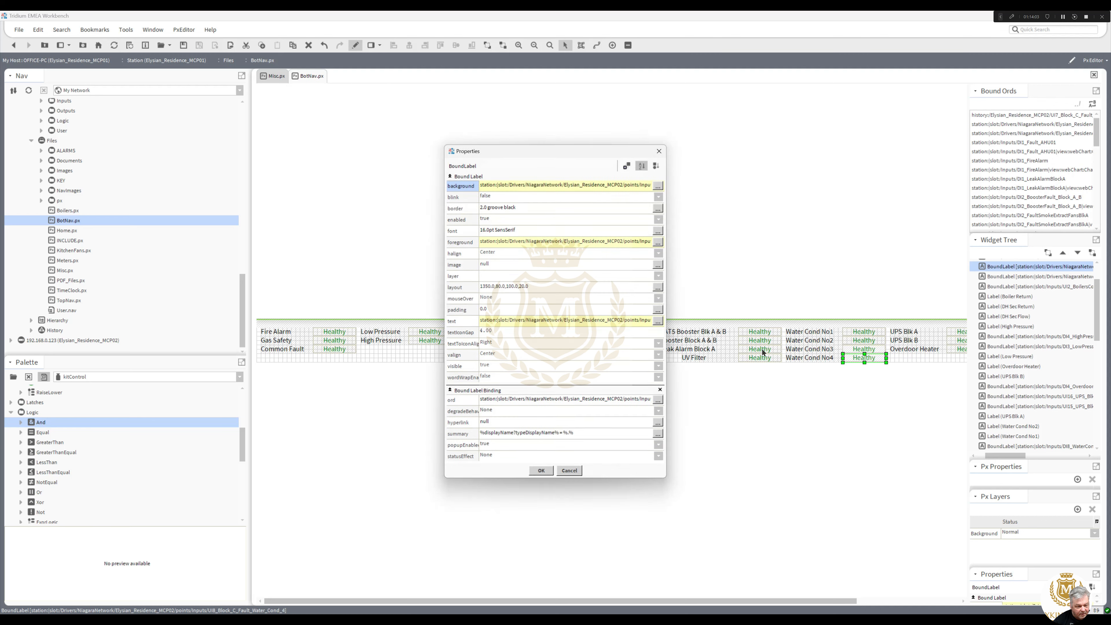
pyautogui.click(626, 167)
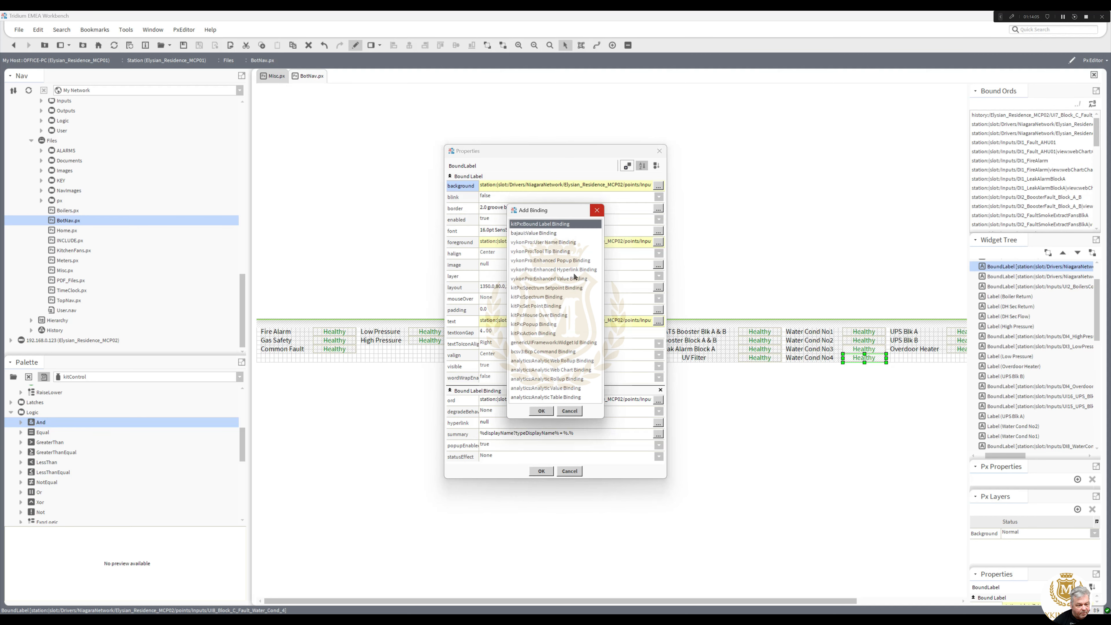
pyautogui.doubleClick(538, 324)
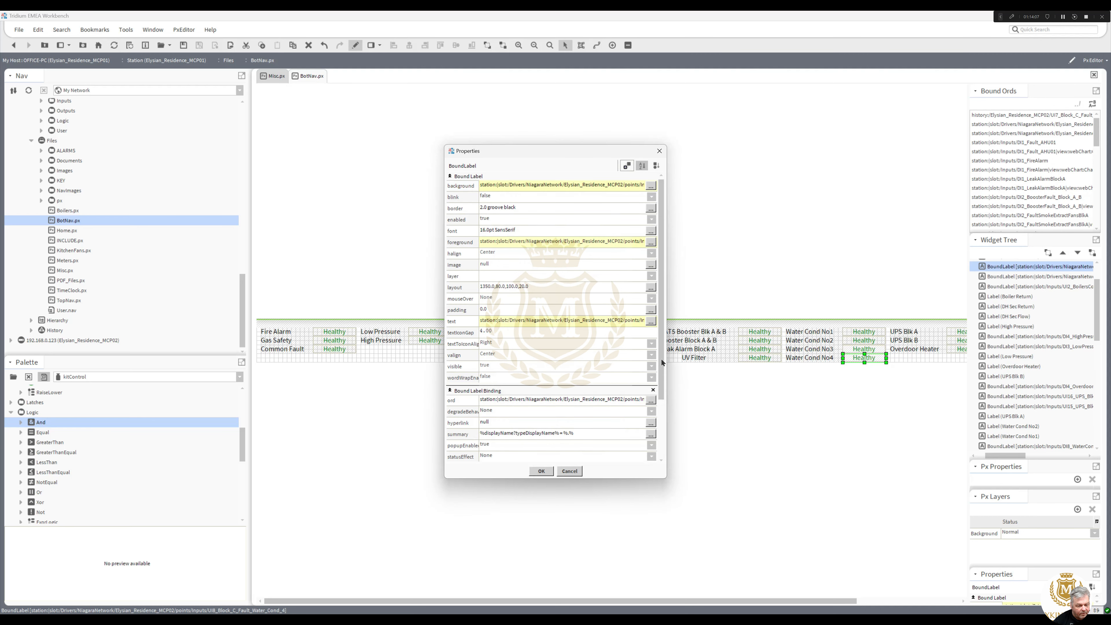
pyautogui.click(581, 401)
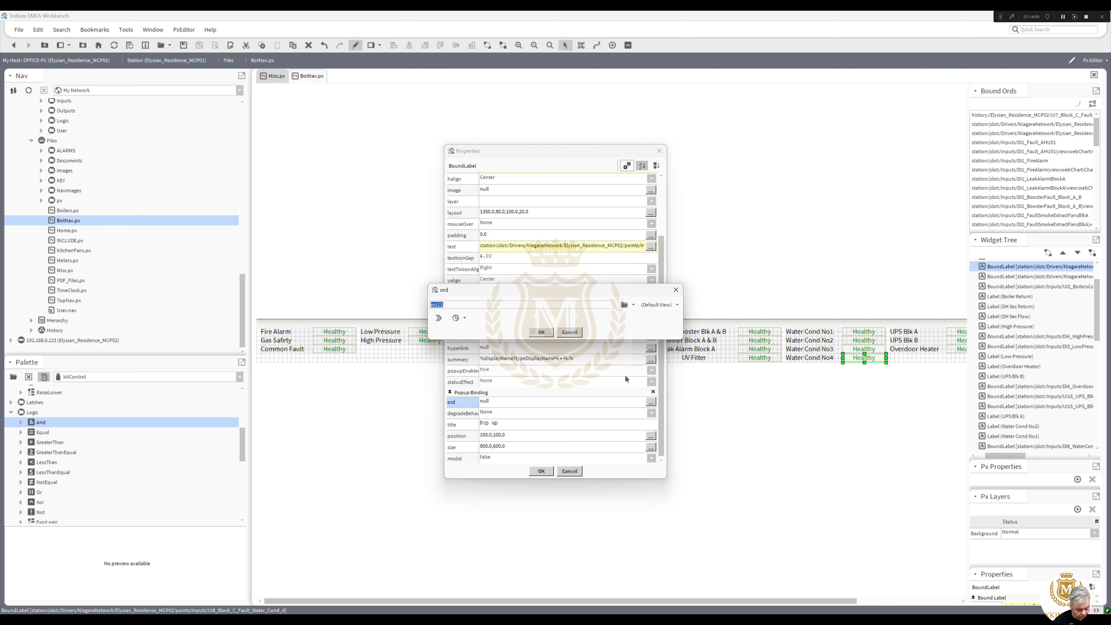
pyautogui.write('history:/Elysian_Residence_MCP02/UI7_Block_C_Fault_Water_Cond_3')
pyautogui.click(634, 305)
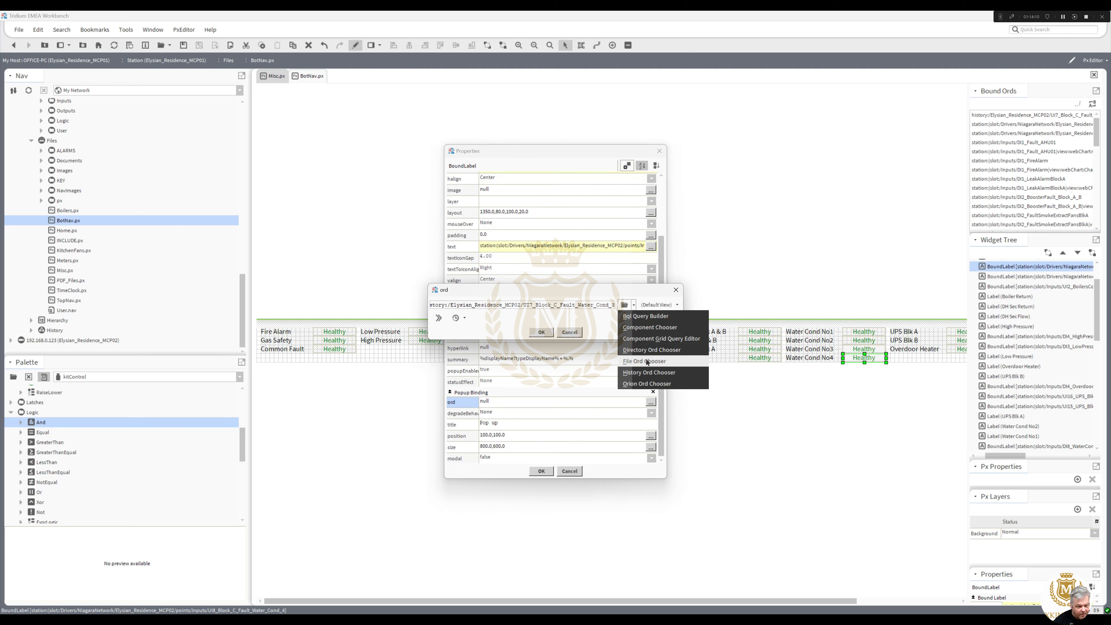
pyautogui.click(645, 375)
pyautogui.scroll(-2, 625, 520)
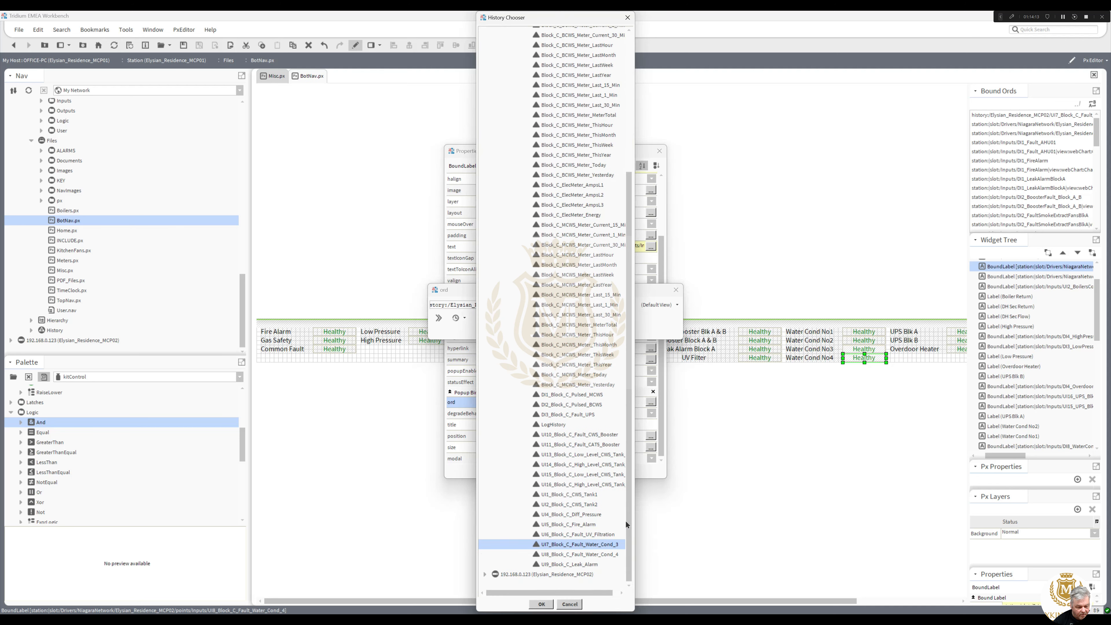
pyautogui.doubleClick(613, 554)
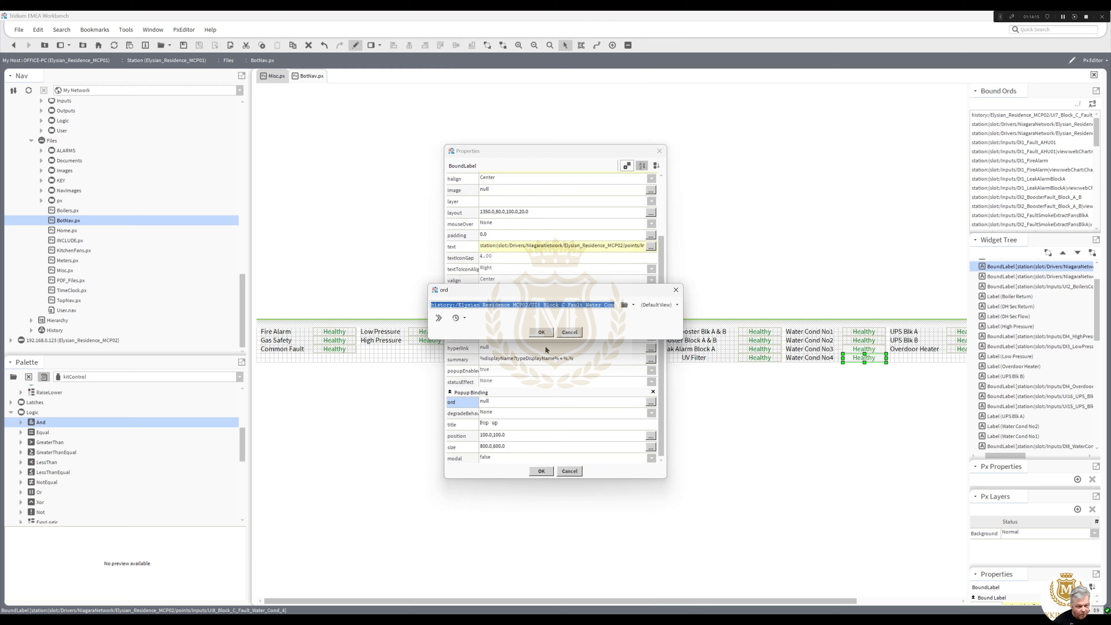
pyautogui.click(541, 333)
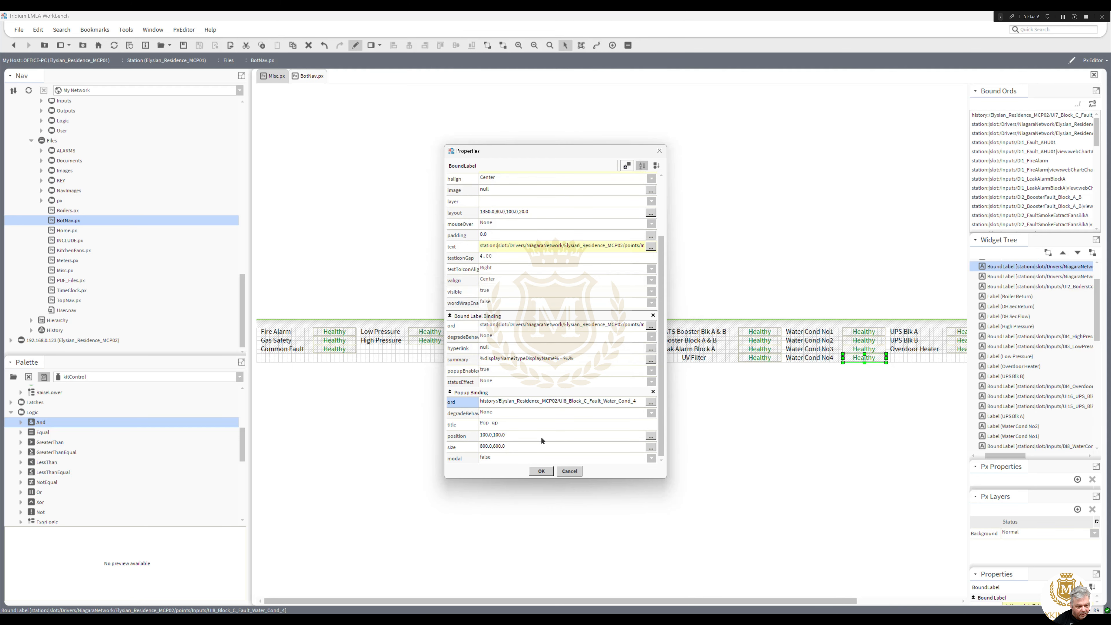
# Set mouseOver to Highlight for the Water Cond No4 and Water Cond No3 status labels.
pyautogui.click(490, 223)
pyautogui.click(499, 244)
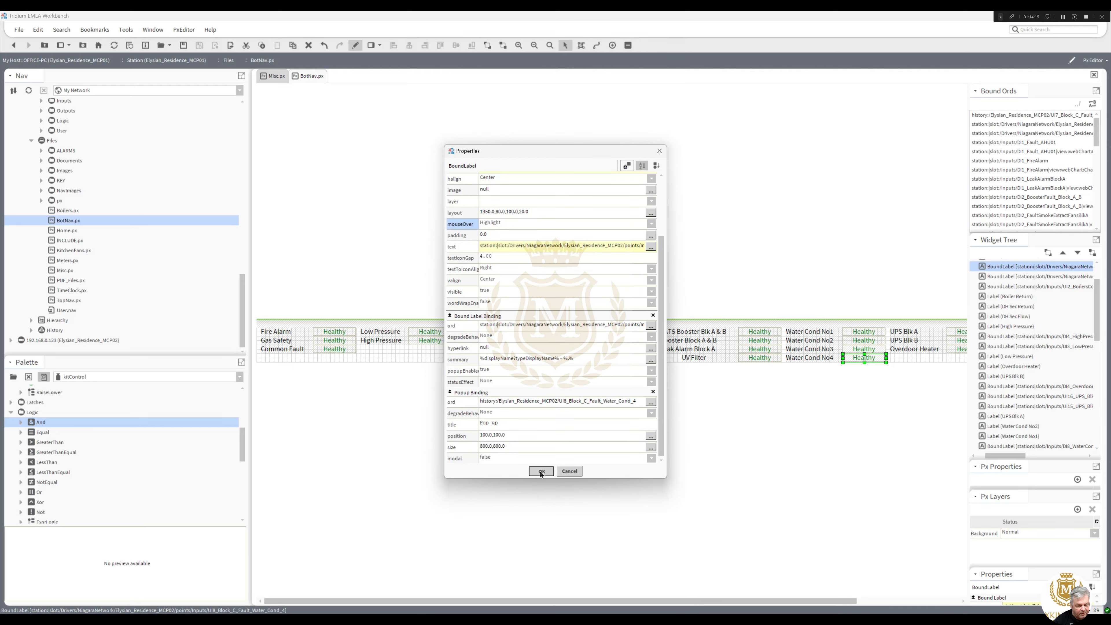
pyautogui.click(541, 471)
pyautogui.doubleClick(864, 349)
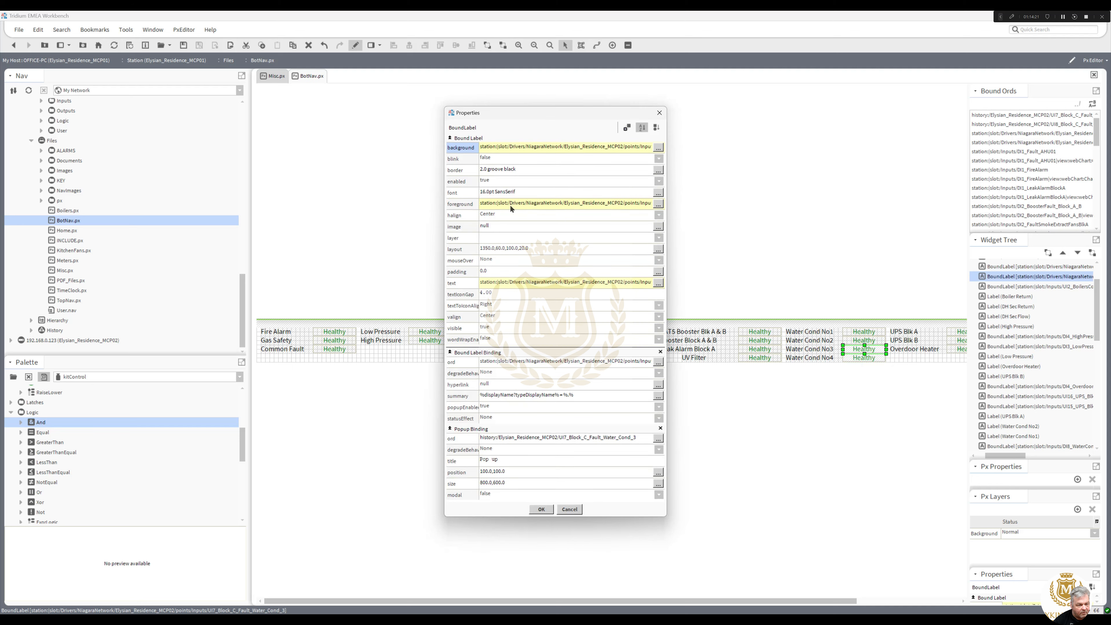
pyautogui.click(492, 259)
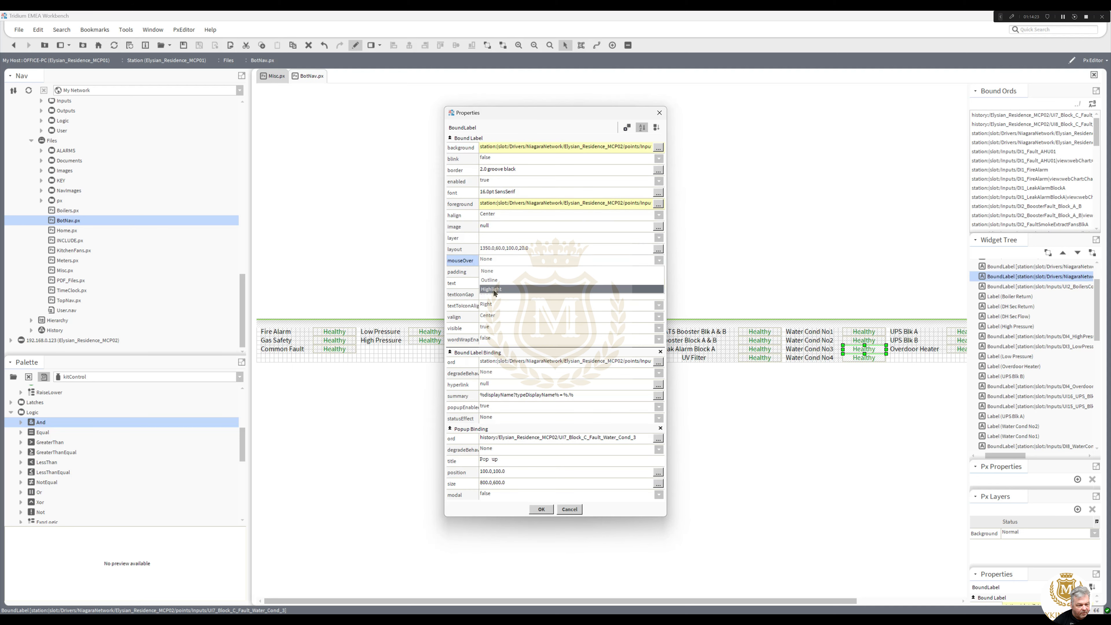
pyautogui.click(494, 278)
pyautogui.click(541, 509)
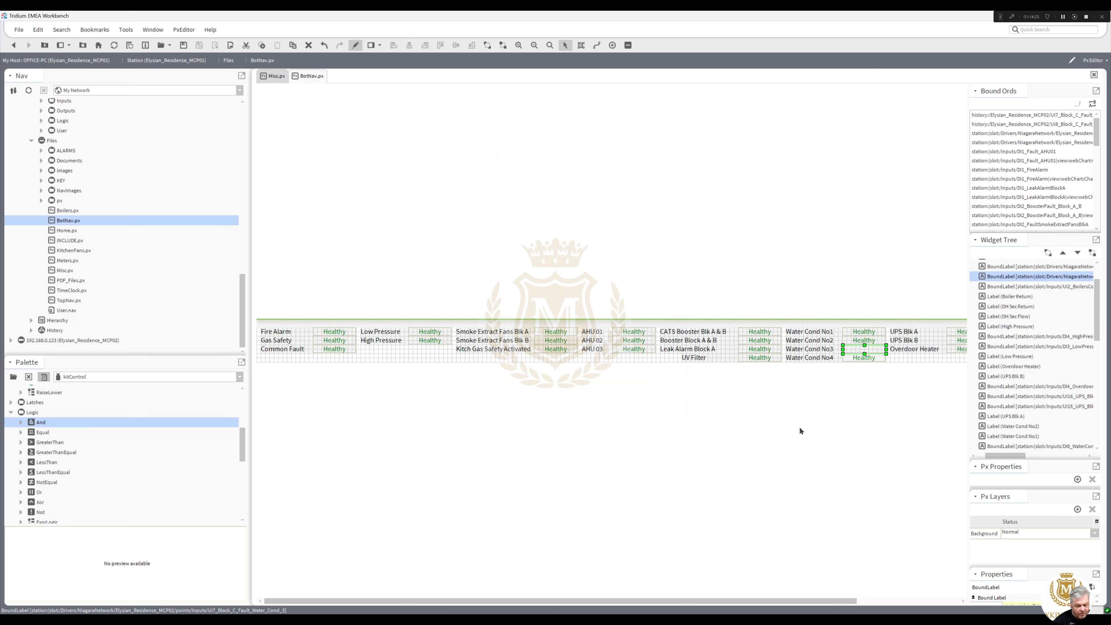
# Compare the properties of the Water Cond No2 status label with those of the Water Cond No3 status label.
pyautogui.click(864, 342)
pyautogui.doubleClick(864, 343)
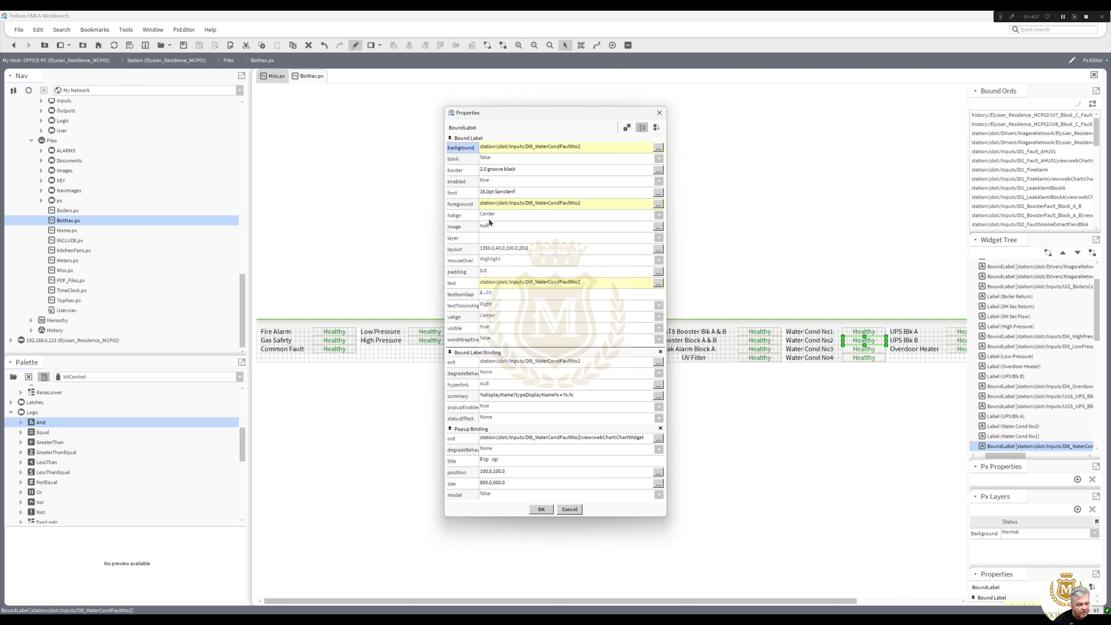
pyautogui.click(542, 509)
pyautogui.click(864, 349)
pyautogui.doubleClick(864, 349)
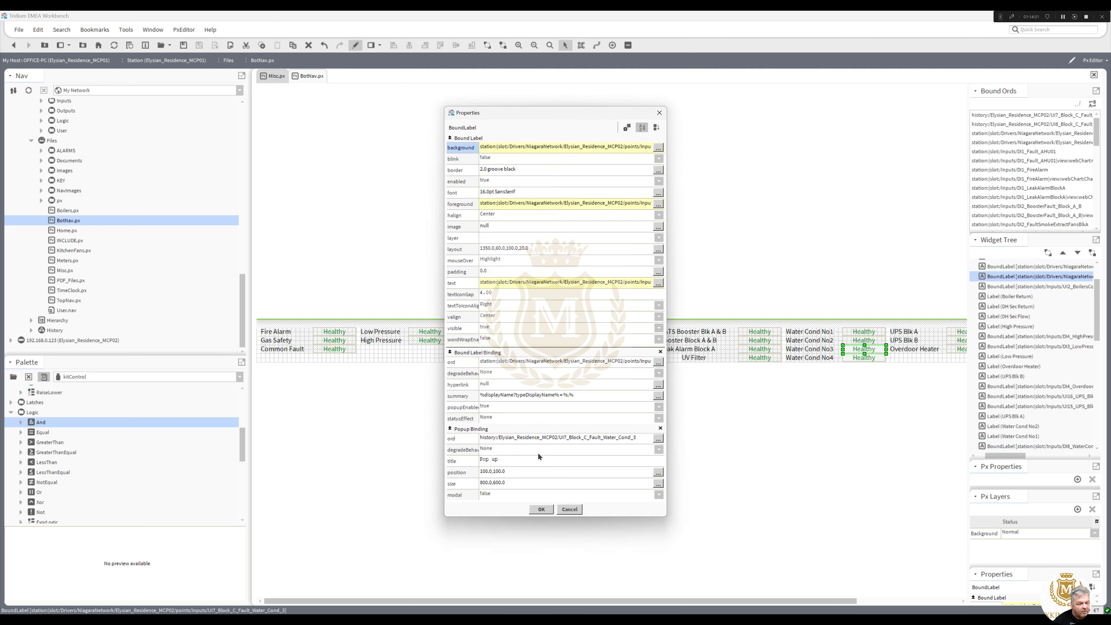
pyautogui.click(541, 509)
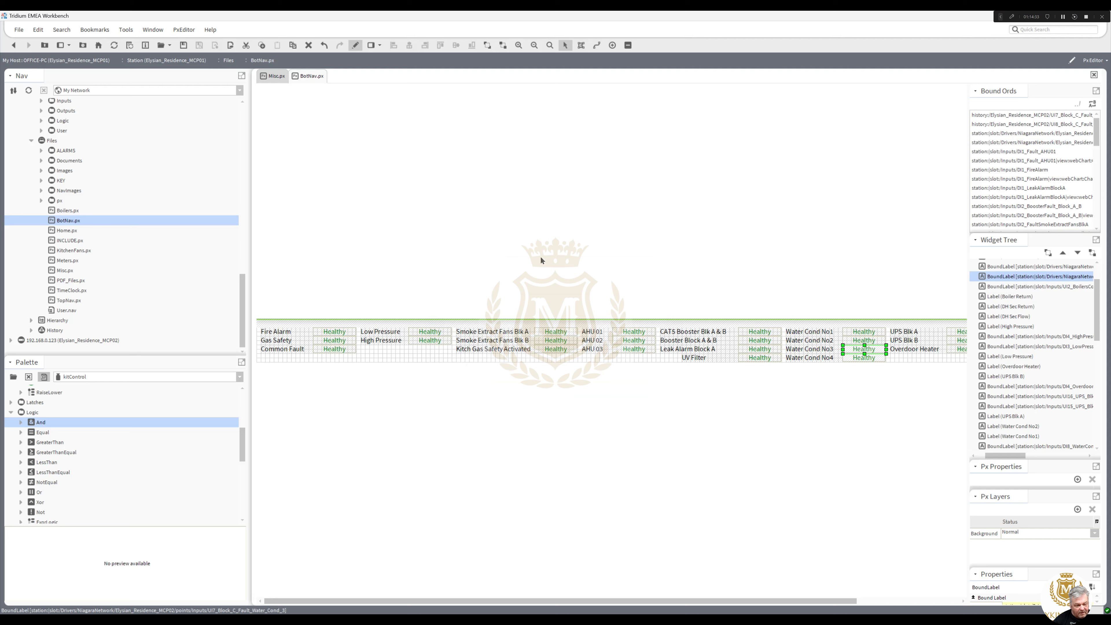
# Check the Block C water conditioner entries in Misc.px, return to BotNav.px and preview it in view mode.
pyautogui.click(274, 76)
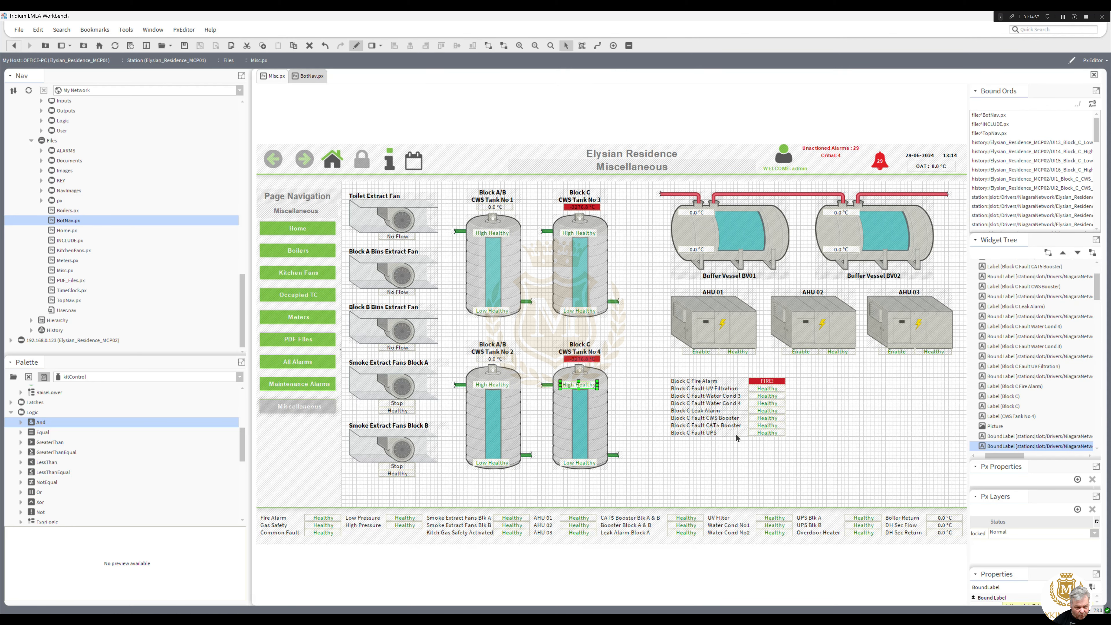
pyautogui.click(717, 396)
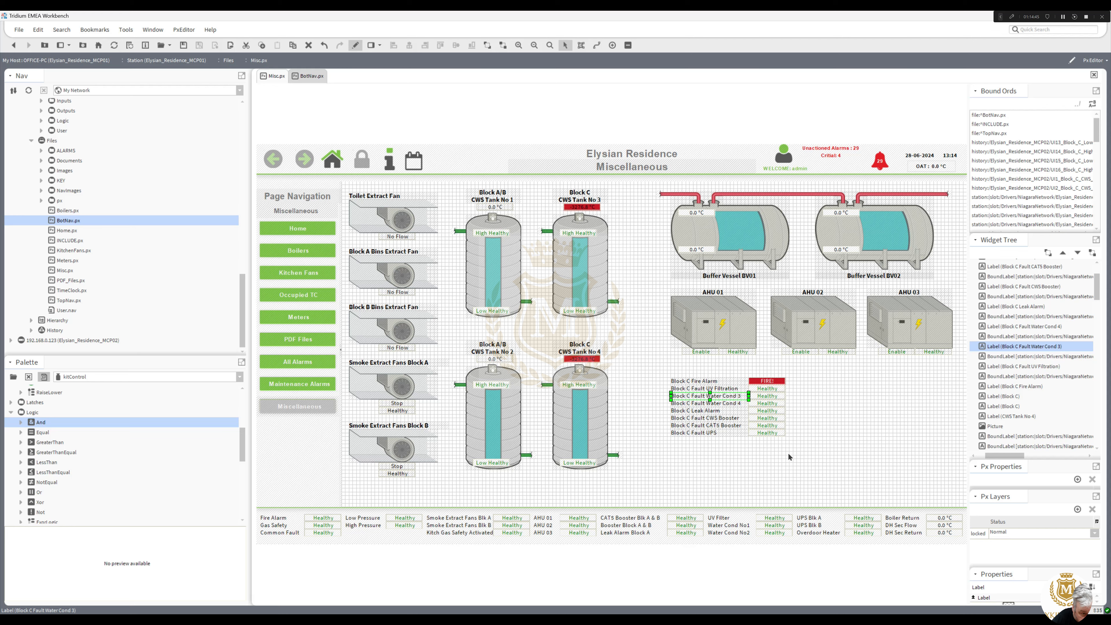
pyautogui.click(312, 77)
pyautogui.click(355, 46)
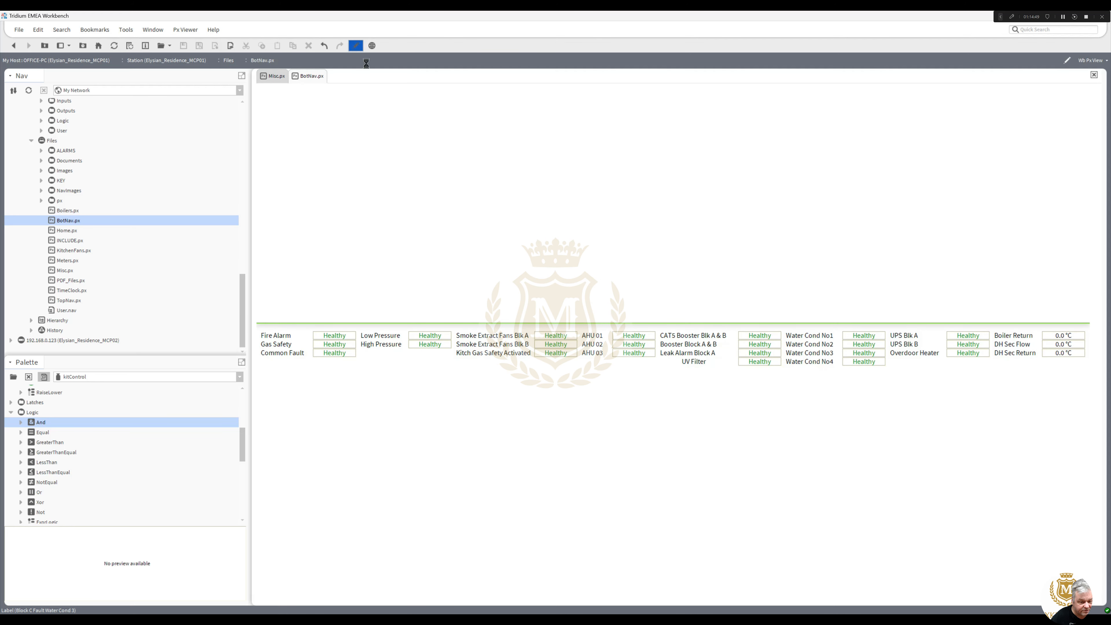
# Copy the Water Cond No3 and No4 status labels from BotNav.px in edit mode and switch to Misc.px.
pyautogui.click(864, 349)
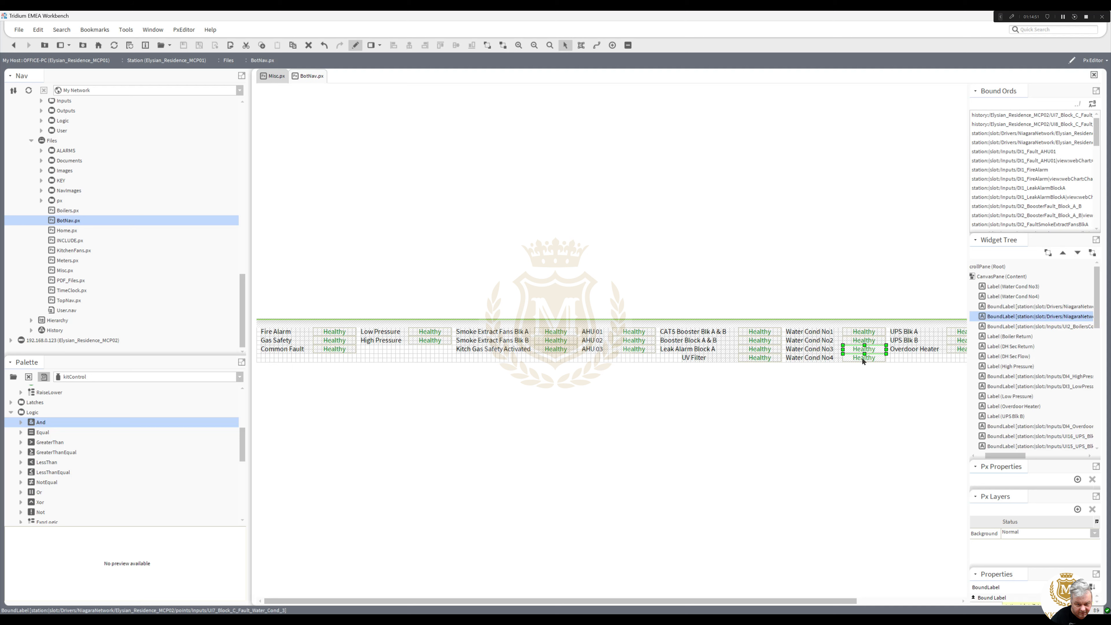
pyautogui.keyDown('ctrl'); pyautogui.click(859, 358); pyautogui.keyUp('ctrl')
pyautogui.rightClick(862, 358)
pyautogui.click(875, 388)
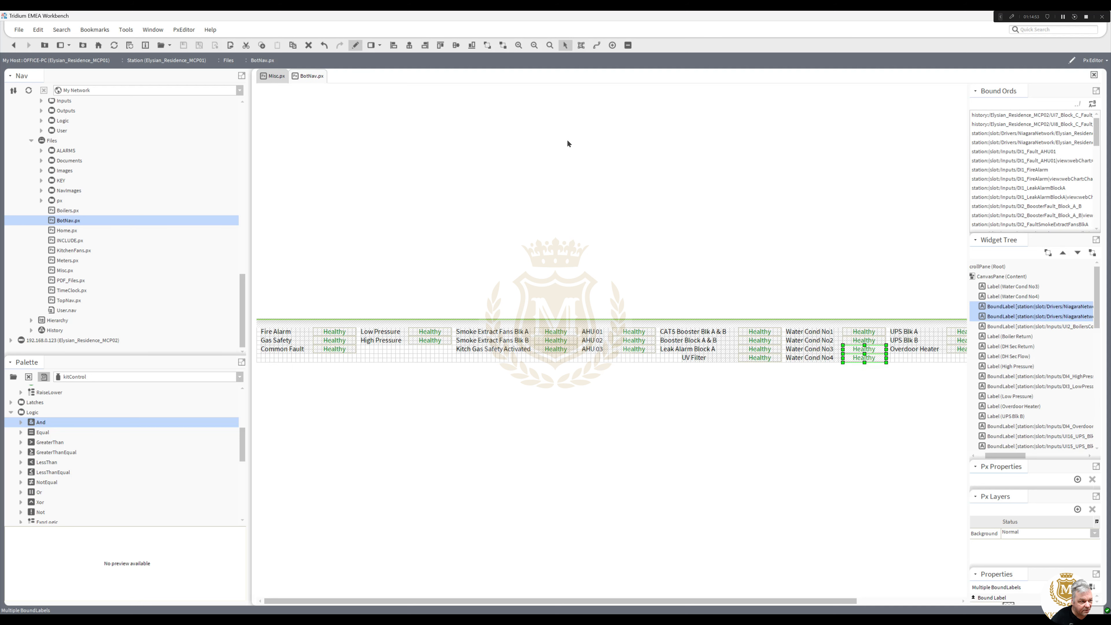
pyautogui.click(356, 46)
pyautogui.click(281, 80)
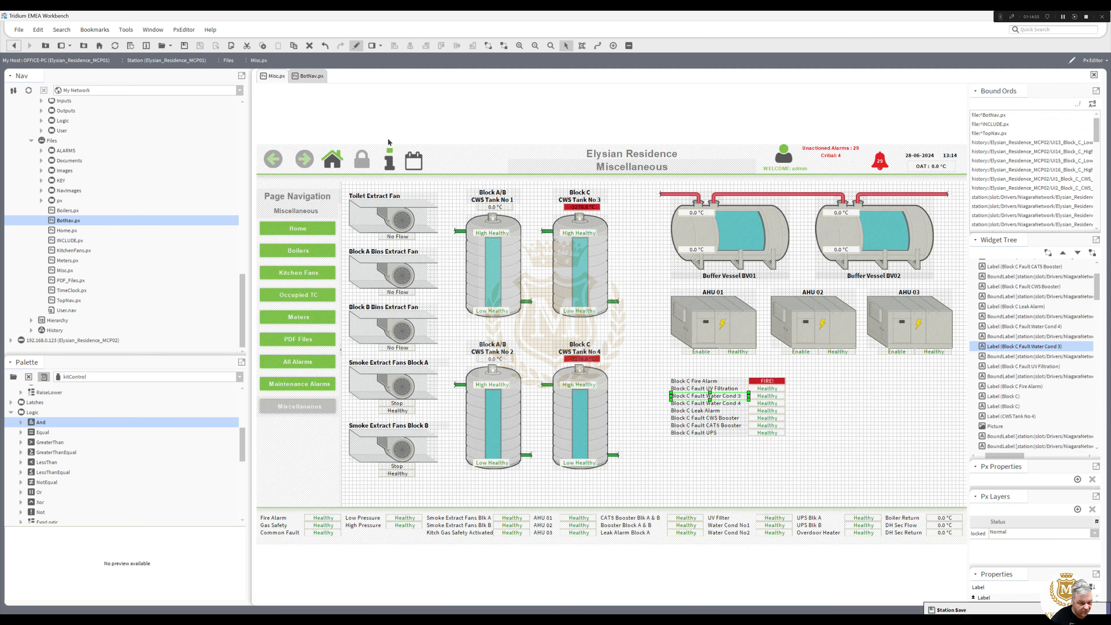
# Delete the existing status labels beside Block C Fault Water Cond 3 and Block C Fault Water Cond 4.
pyautogui.click(771, 396)
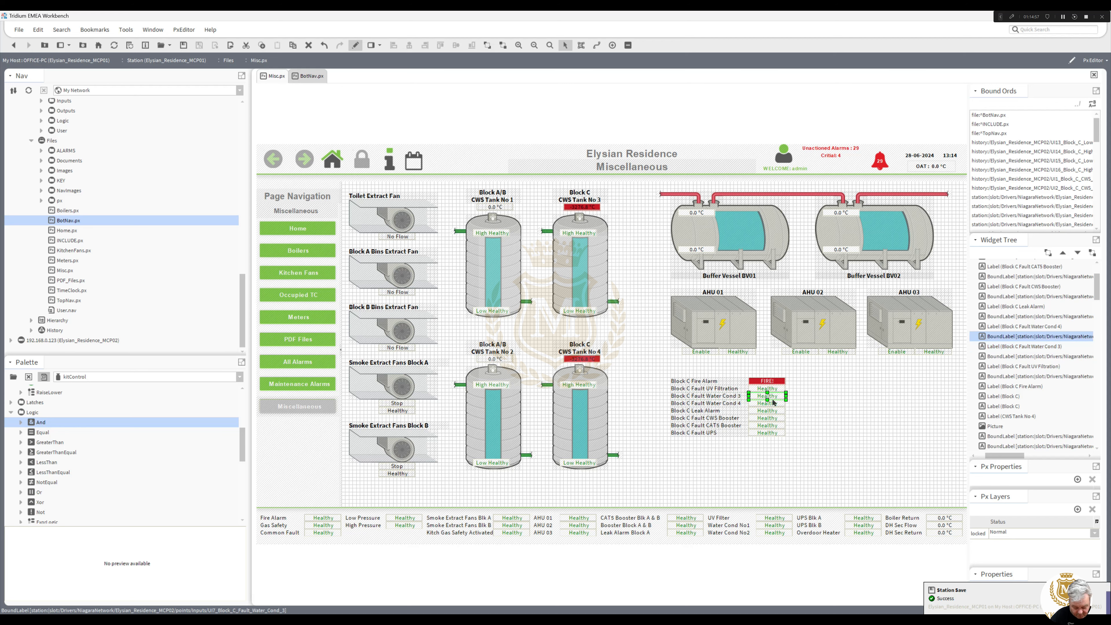
pyautogui.press('Delete')
pyautogui.click(772, 404)
pyautogui.press('Delete')
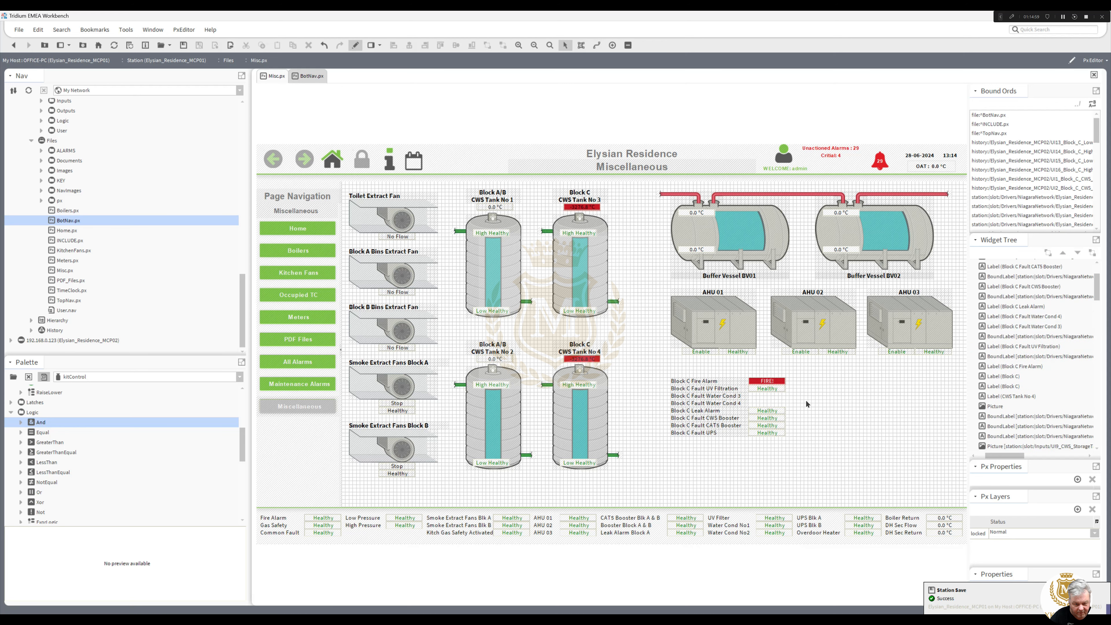
# Paste the two copied status labels and place them beside Block C Fault Water Cond 3 and Water Cond 4.
pyautogui.rightClick(806, 400)
pyautogui.click(827, 443)
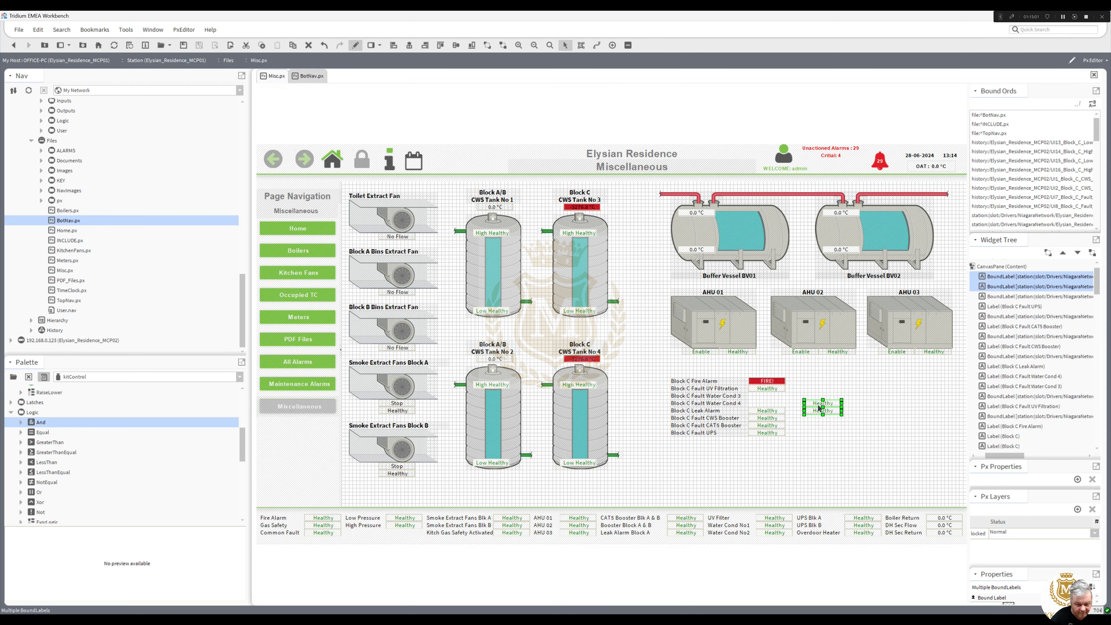
pyautogui.moveTo(821, 409); pyautogui.dragTo(762, 397)
pyautogui.click(815, 405)
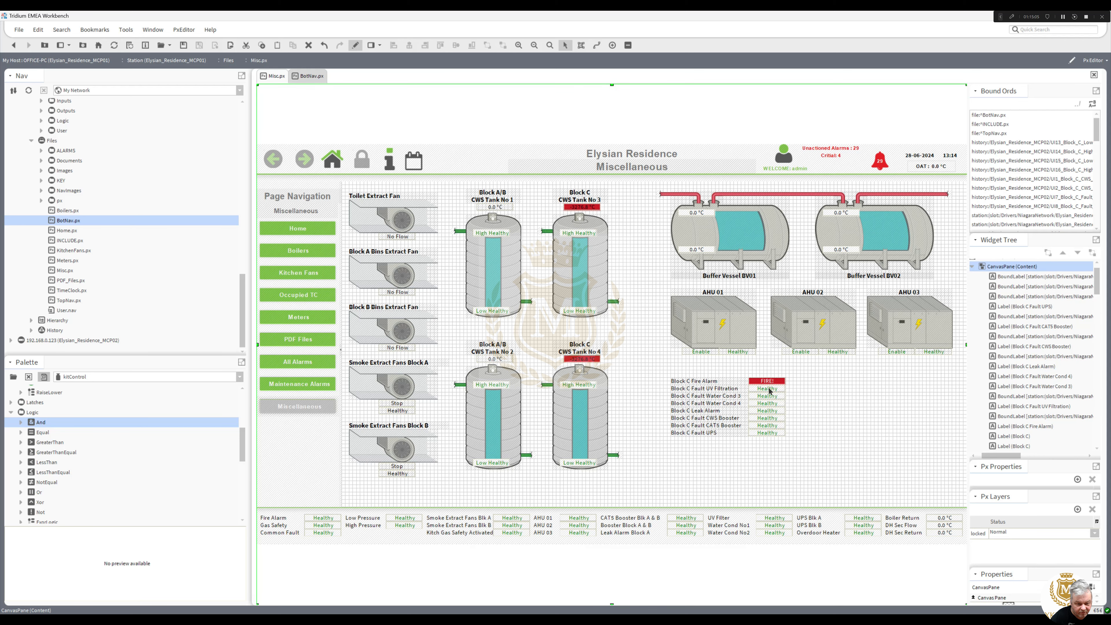
# Check the Block C Fault UV Filtration status label's bindings and copy the popup history ord from the Water Cond 3 status label.
pyautogui.doubleClick(770, 389)
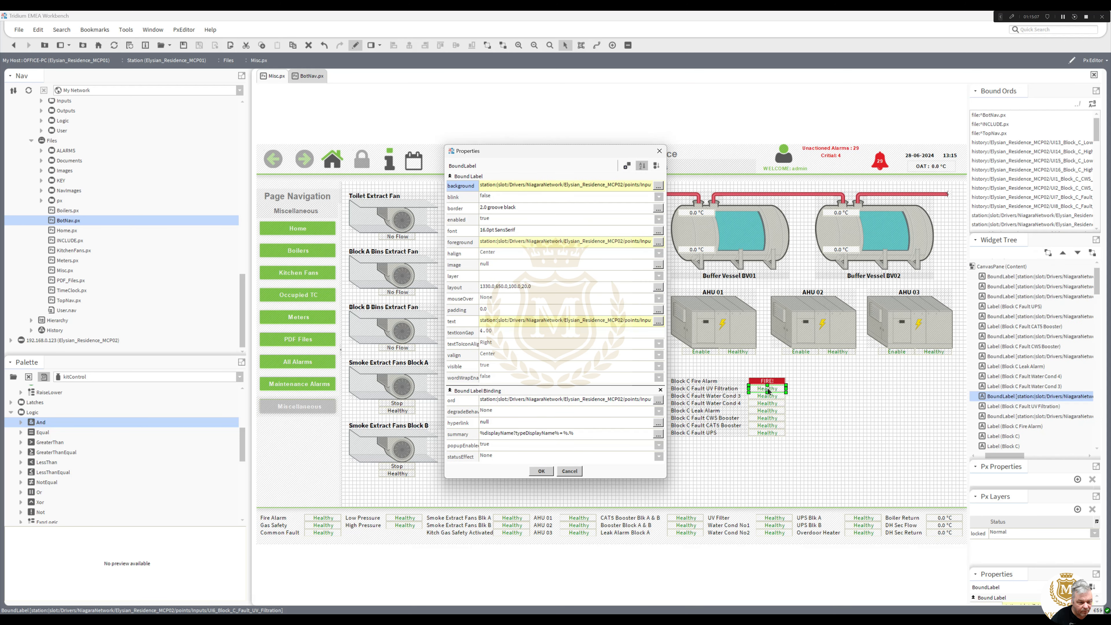
pyautogui.click(569, 472)
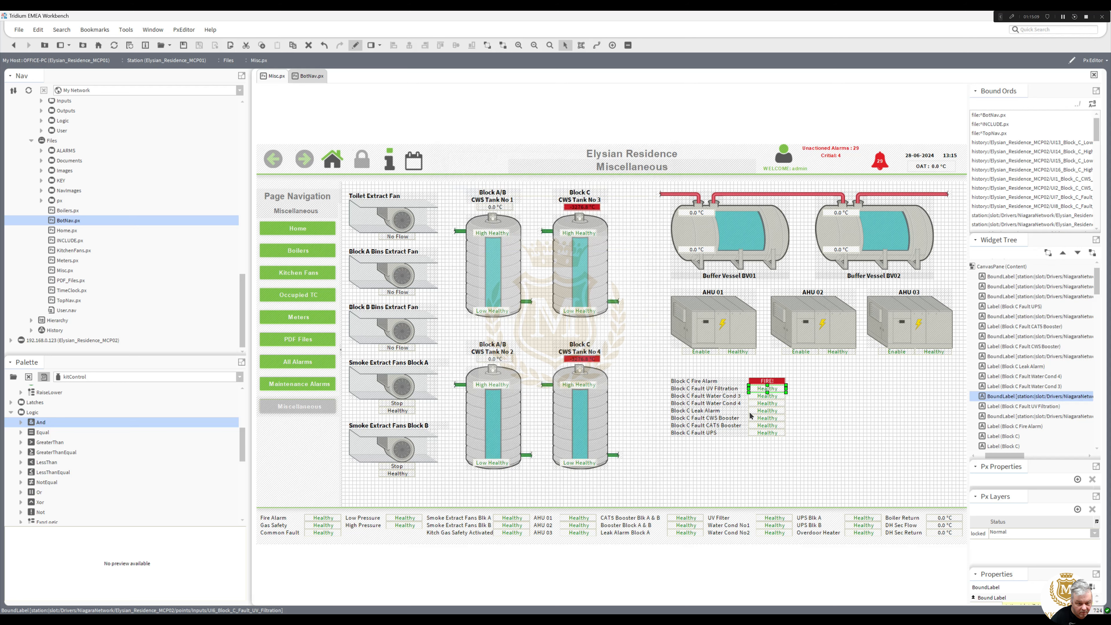
pyautogui.doubleClick(762, 398)
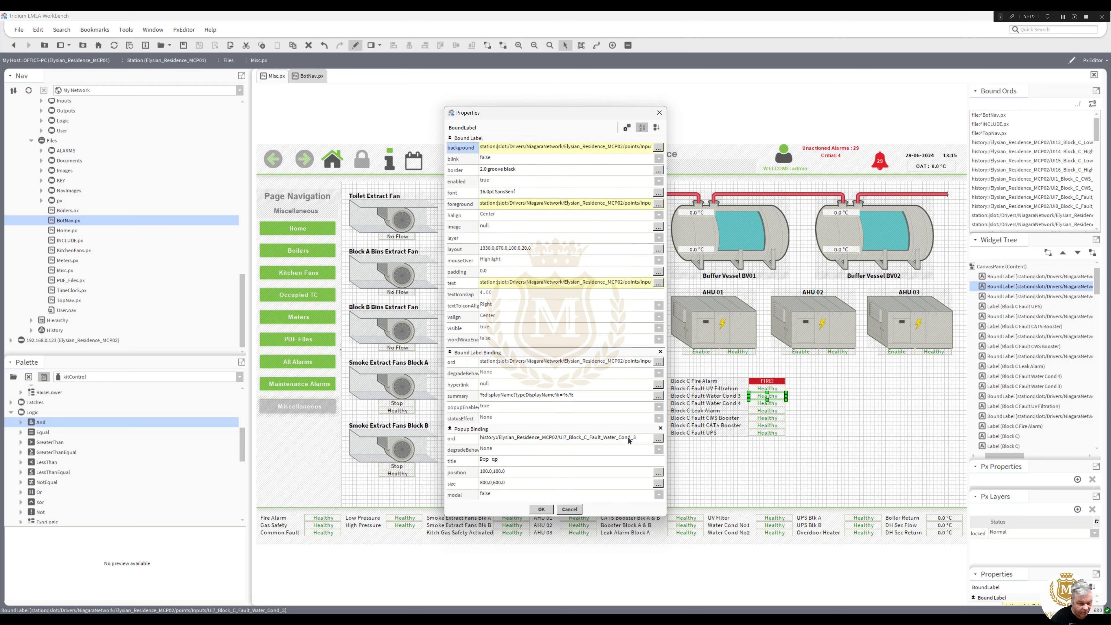
pyautogui.click(658, 438)
pyautogui.hotkey('ctrl', 'c')
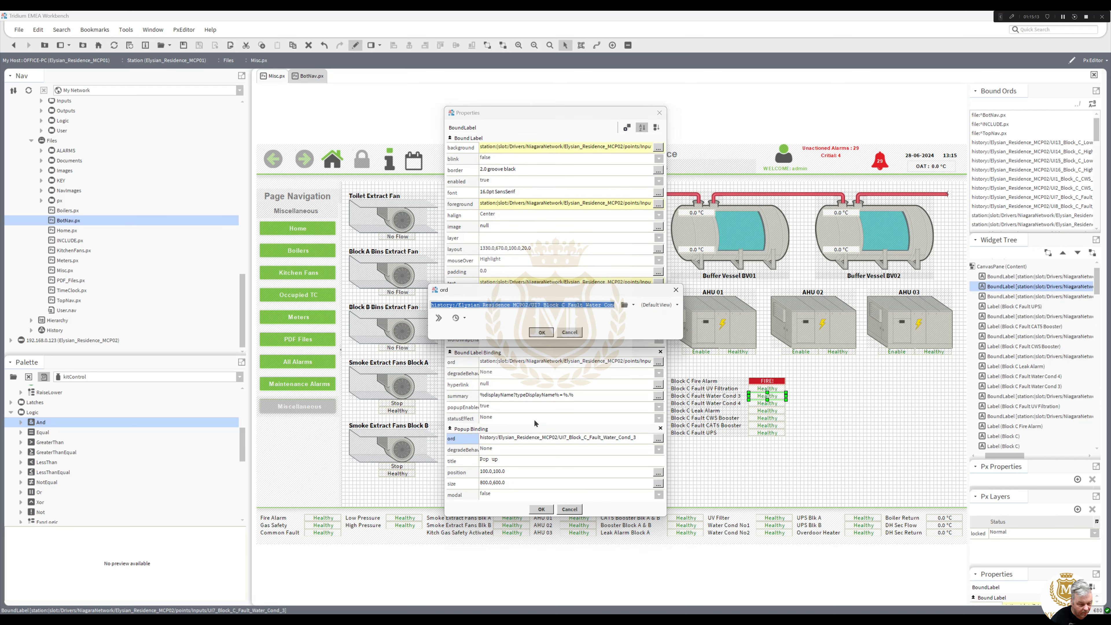
pyautogui.press('Escape')
pyautogui.click(552, 509)
# Add a Popup Binding to the Block C Fault UV Filtration status label and set its ord to the UI6_Block_C_Fault_UV_Filtration history.
pyautogui.doubleClick(768, 389)
pyautogui.scroll(-3, 586, 407)
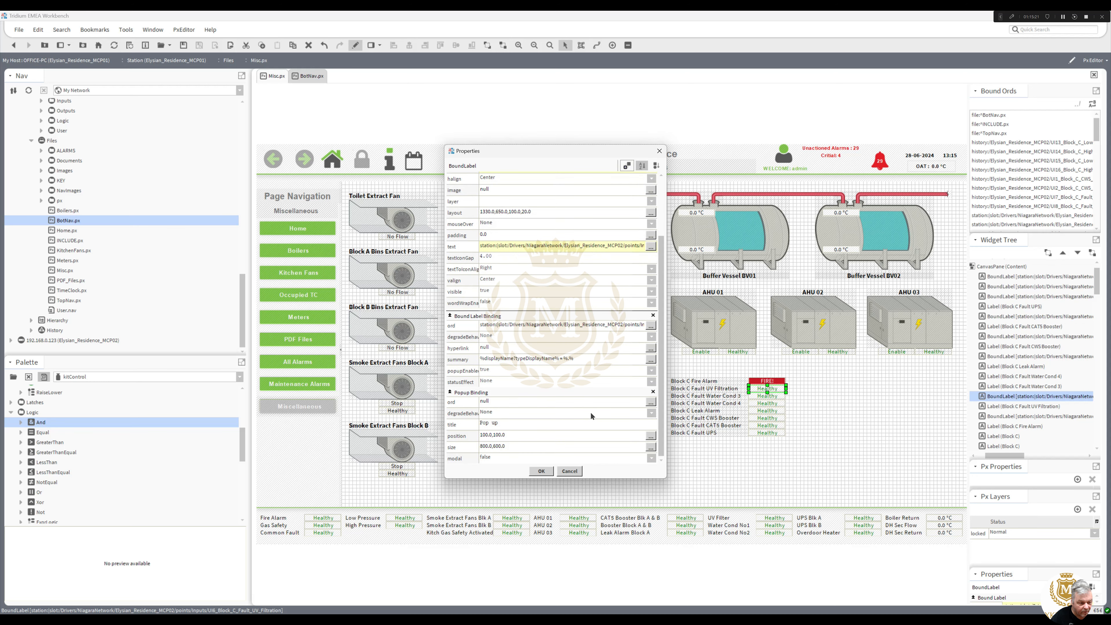
pyautogui.click(621, 401)
pyautogui.hotkey('ctrl', 'v')
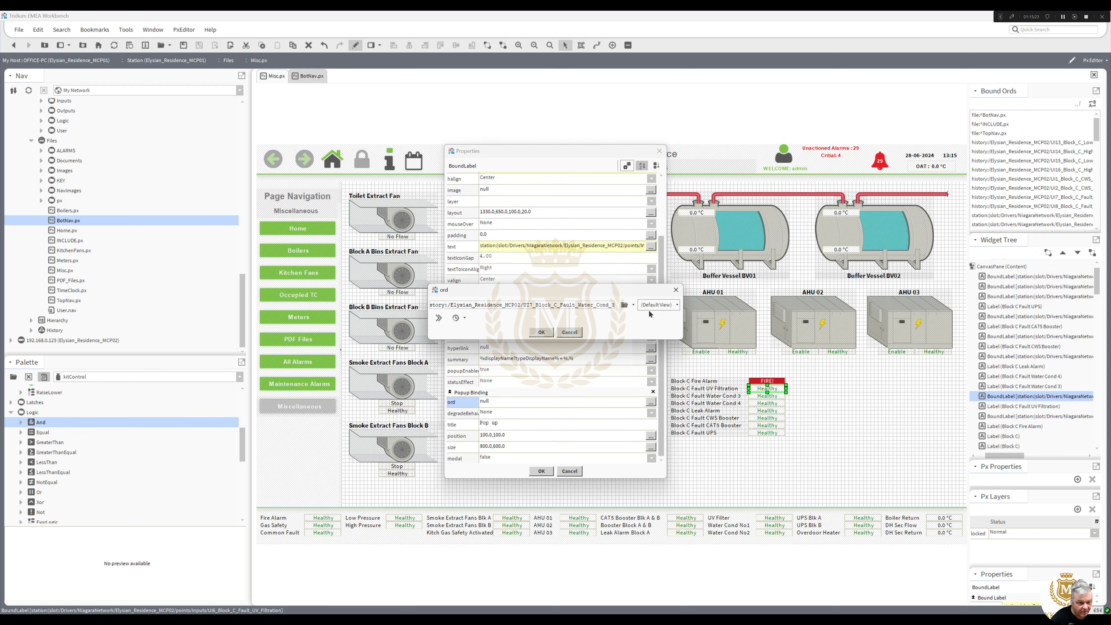
pyautogui.click(633, 305)
pyautogui.click(649, 372)
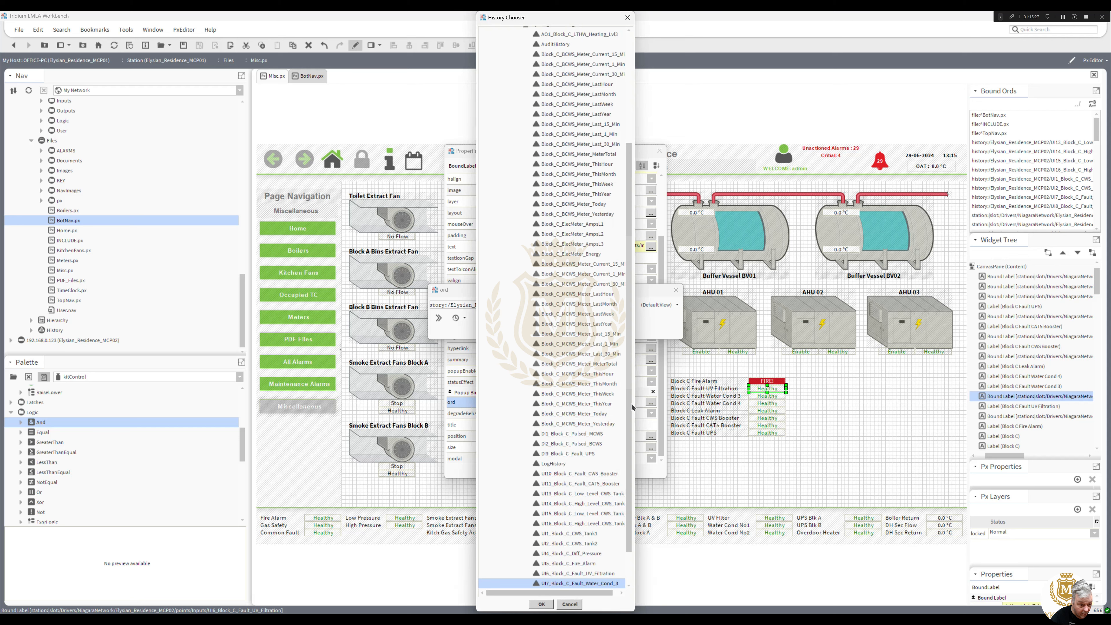
pyautogui.scroll(-2, 628, 438)
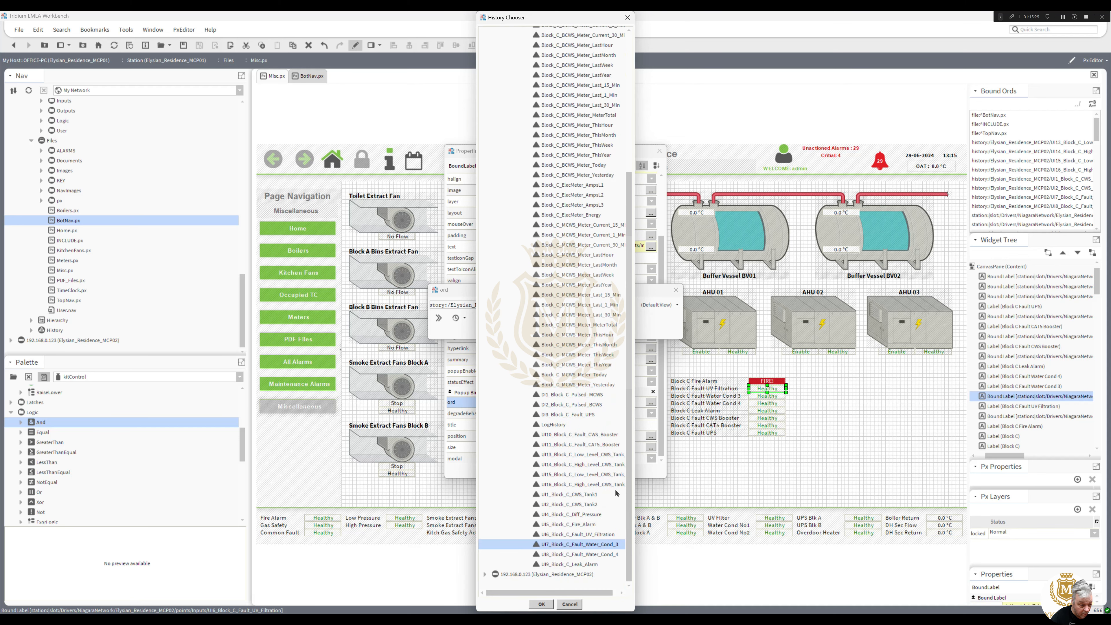
pyautogui.doubleClick(602, 535)
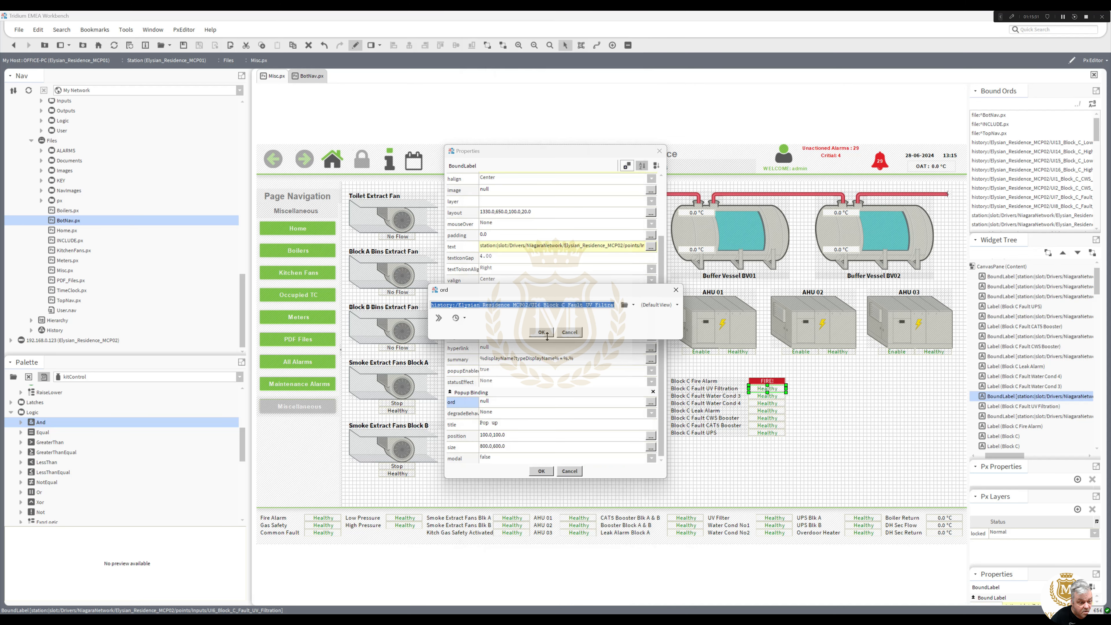
pyautogui.click(545, 333)
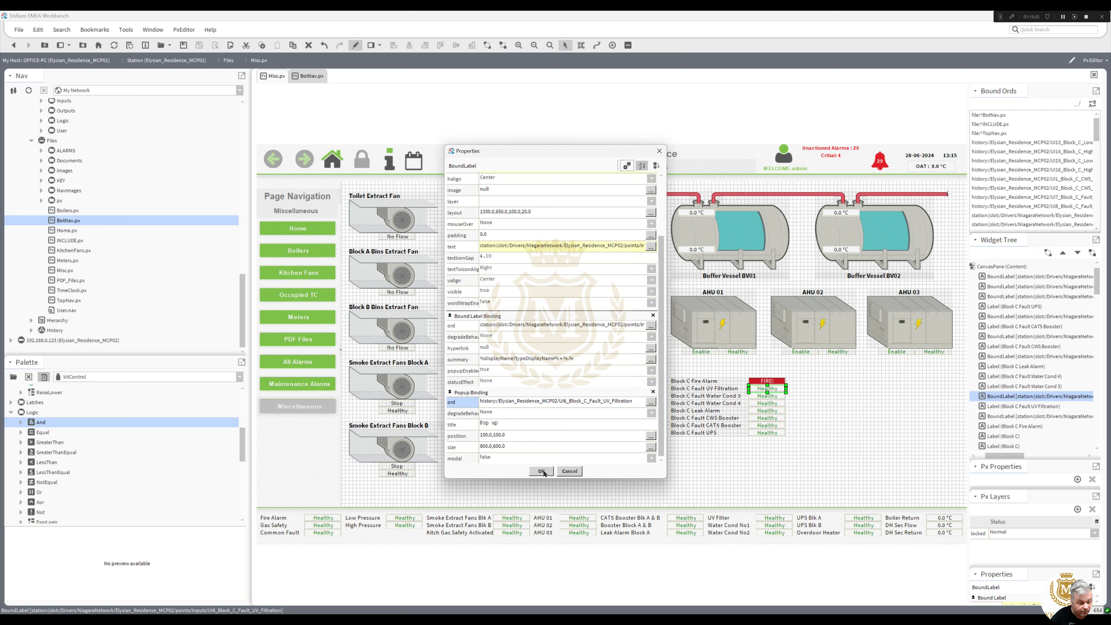
# Apply the popup binding and set the Block C Fault UV Filtration status label's mouseOver property to Highlight.
pyautogui.click(543, 472)
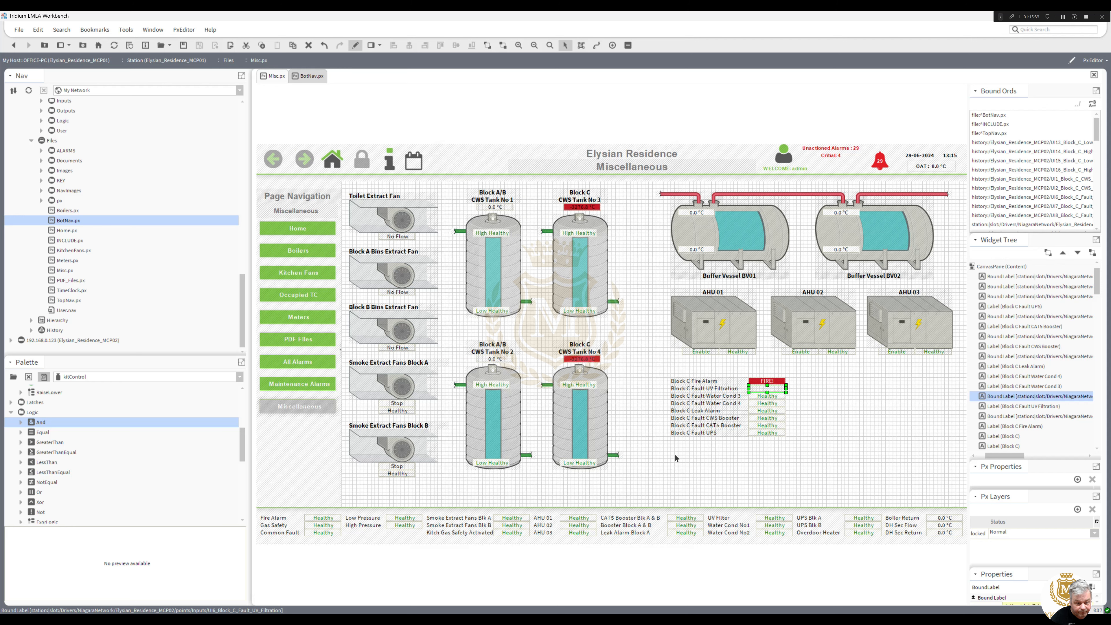
pyautogui.doubleClick(767, 389)
pyautogui.click(497, 262)
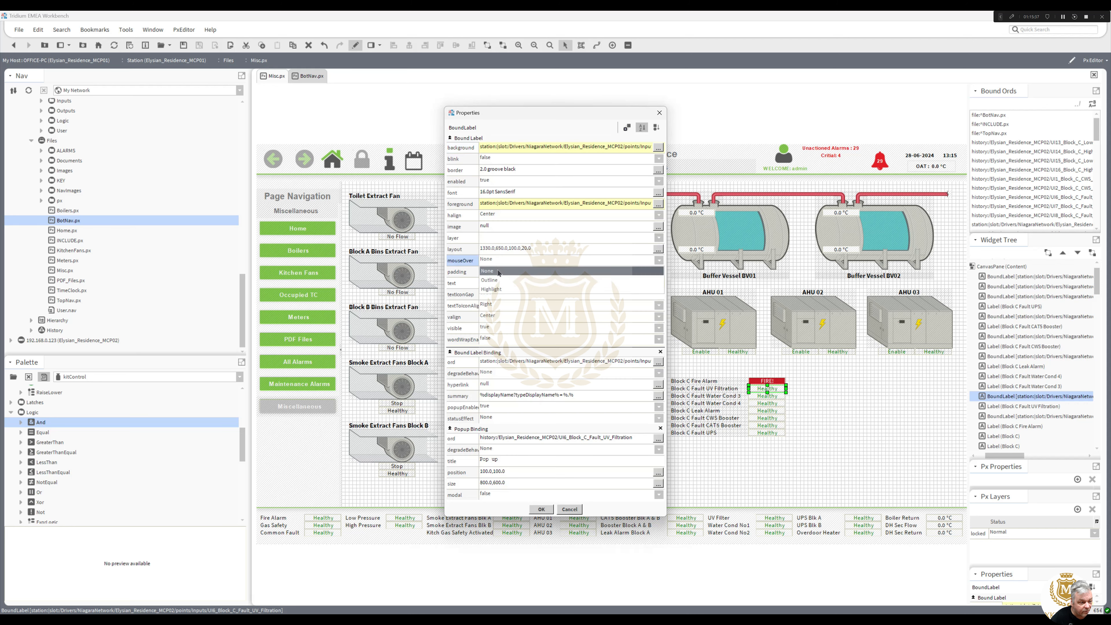
pyautogui.click(496, 290)
pyautogui.click(541, 509)
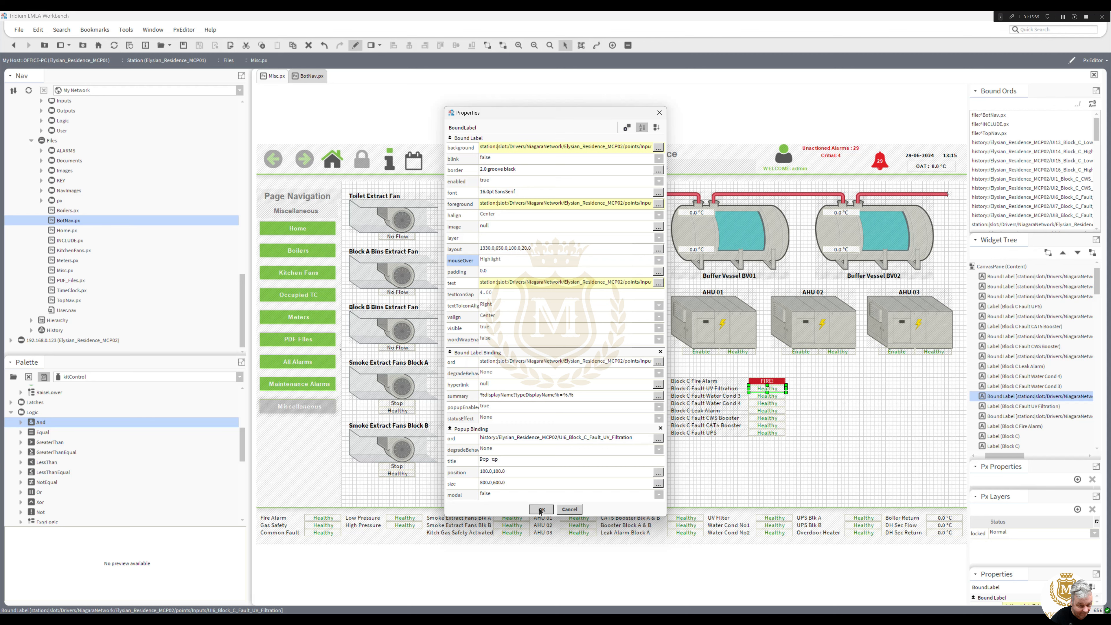
# Add a Popup Binding to the Block C Leak Alarm status label and set its ord to the UI9_Block_C_Leak_Alarm history.
pyautogui.doubleClick(764, 412)
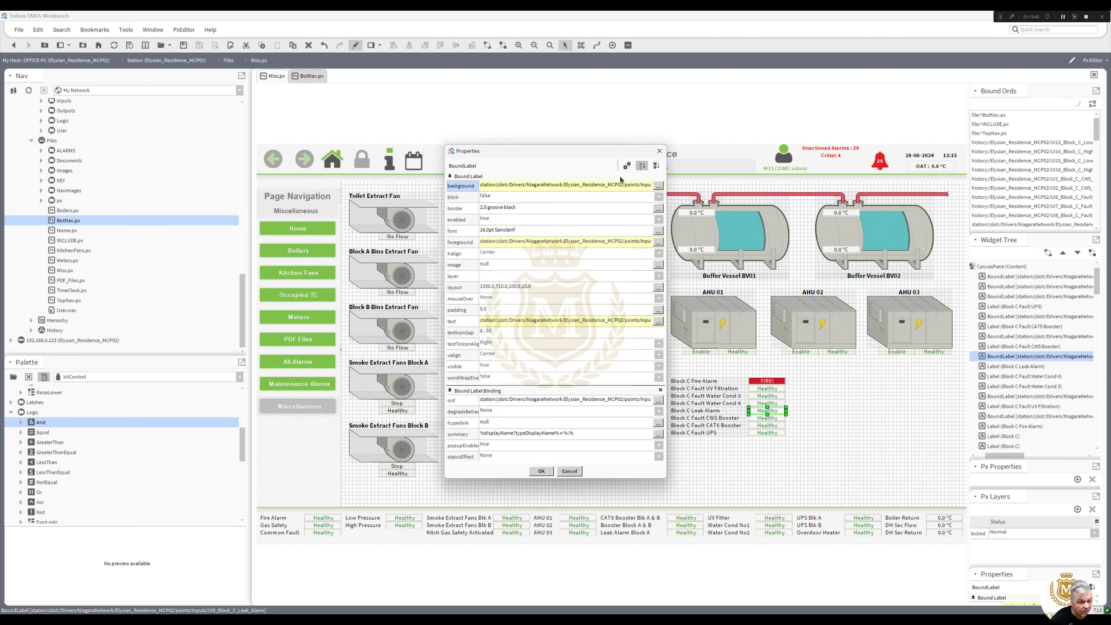
pyautogui.click(627, 166)
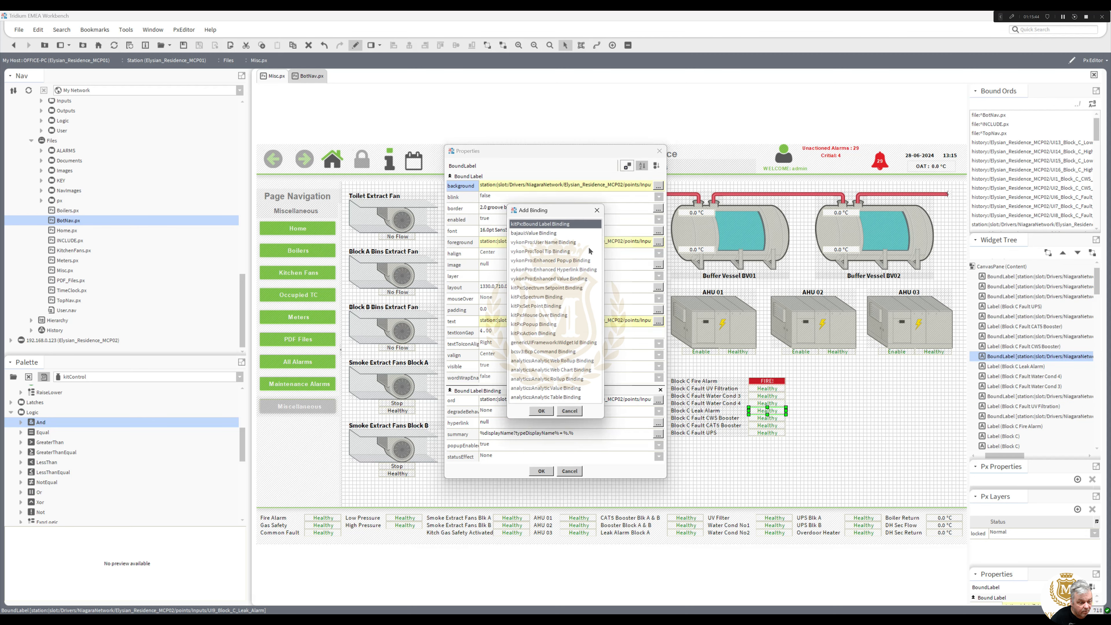
pyautogui.doubleClick(539, 325)
pyautogui.scroll(-3, 636, 451)
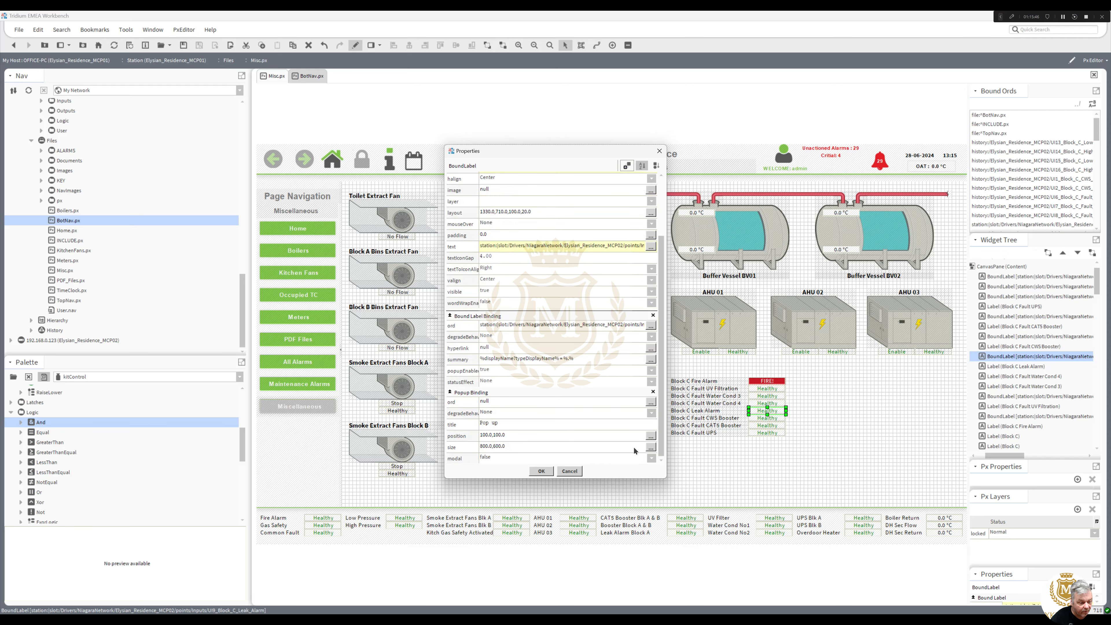
pyautogui.doubleClick(558, 403)
pyautogui.hotkey('ctrl', 'v')
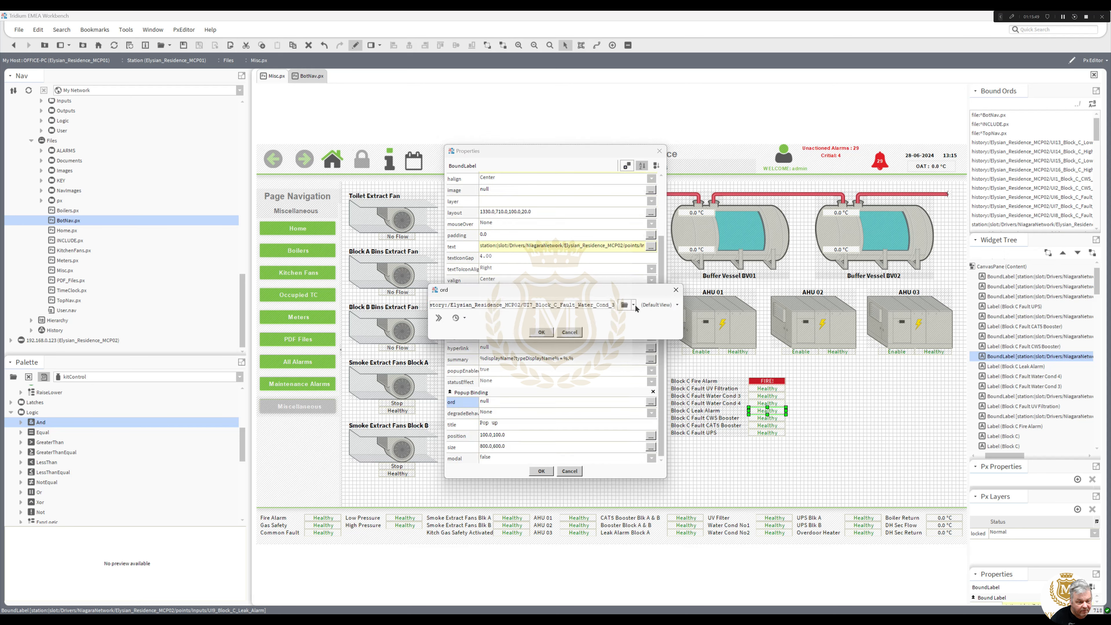
pyautogui.click(633, 304)
pyautogui.click(650, 345)
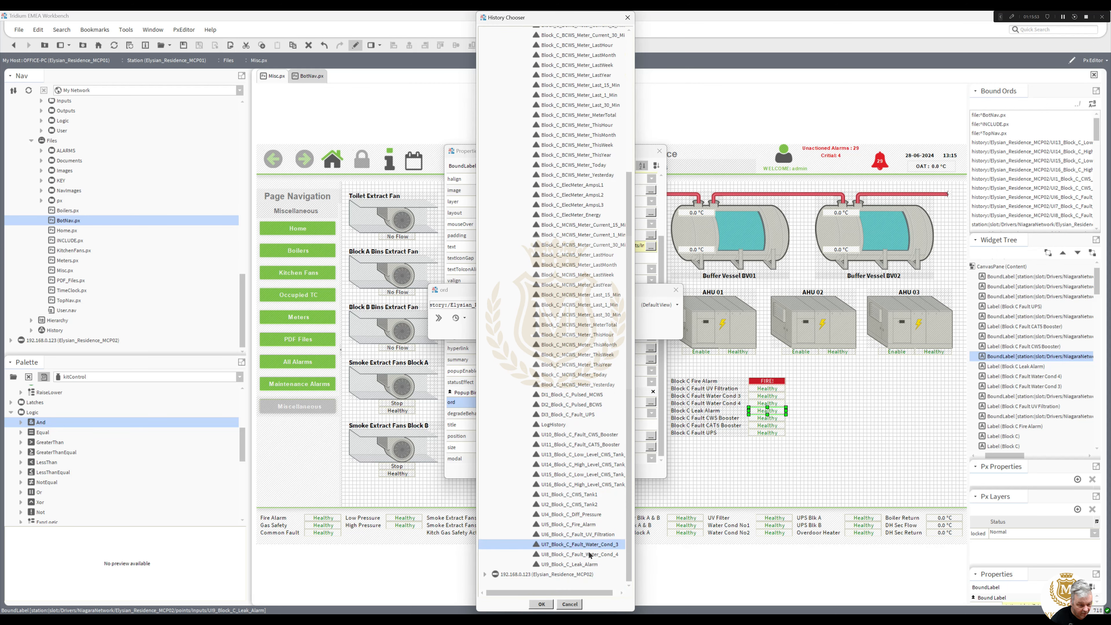
pyautogui.doubleClick(579, 564)
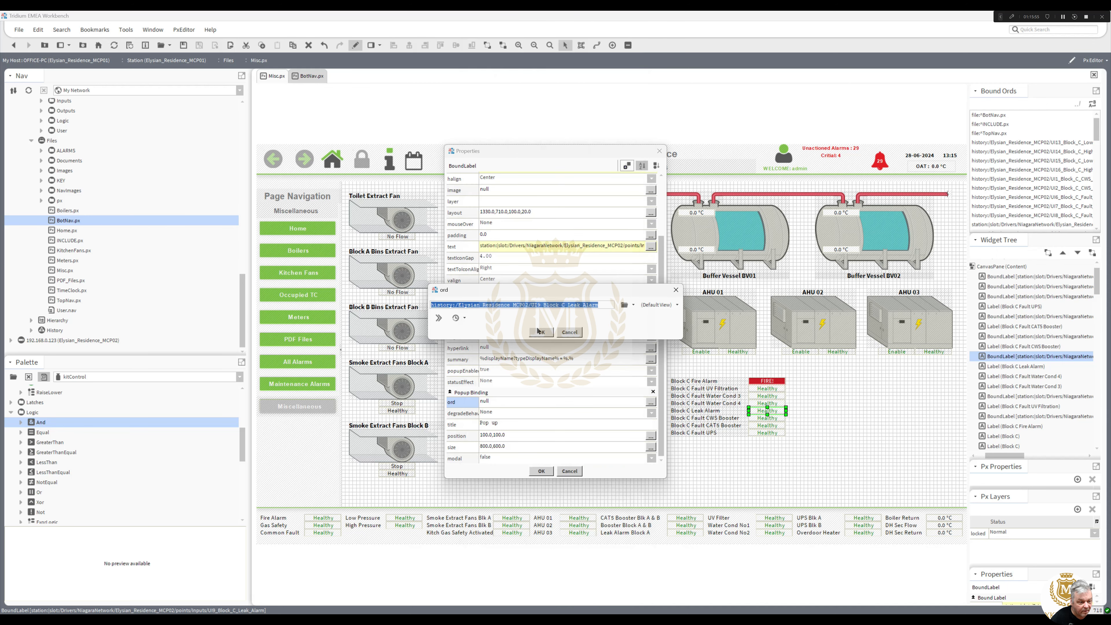
pyautogui.click(539, 331)
# Set the Block C Leak Alarm status label's mouseOver property to Highlight and apply its properties.
pyautogui.click(488, 224)
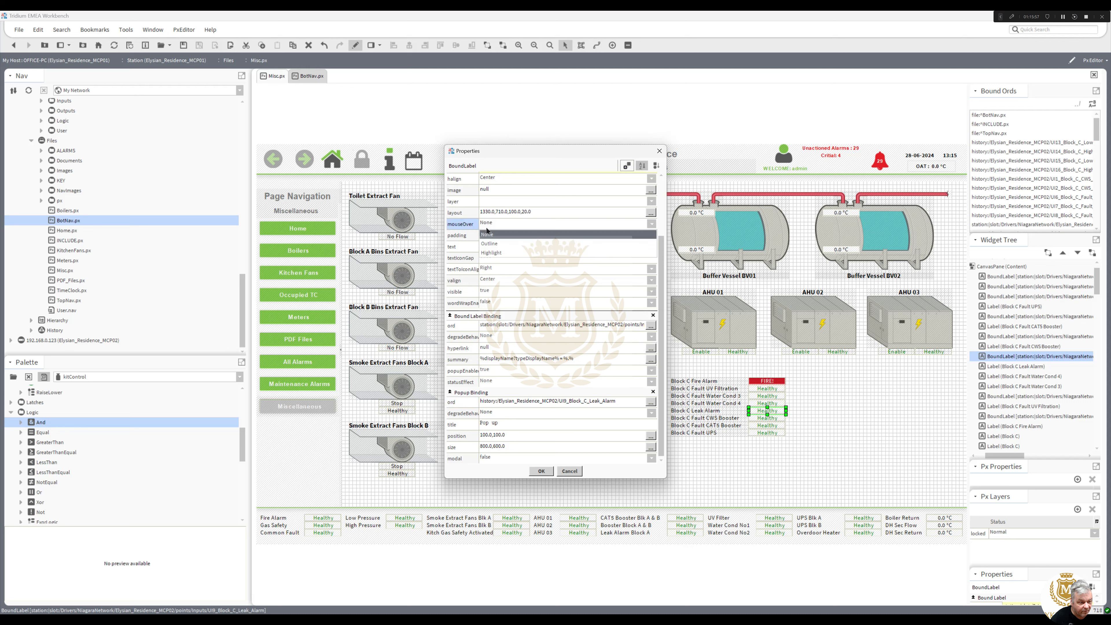
pyautogui.click(490, 253)
pyautogui.click(541, 471)
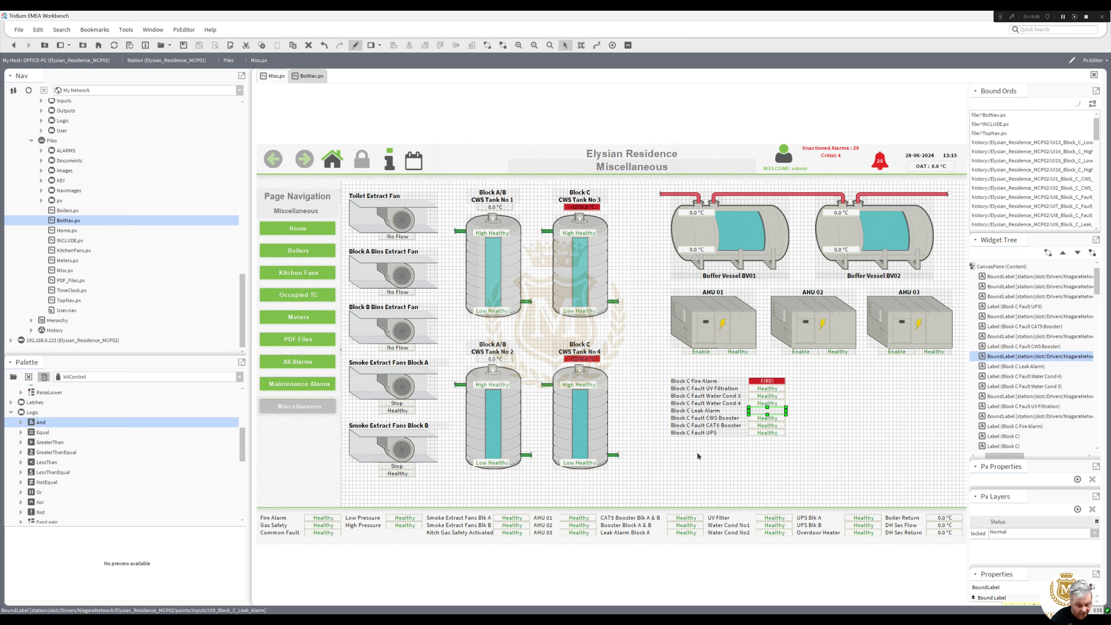
# Add a Popup Binding to the Block C Fault CWS Booster status label and set its ord to the UI10_Block_C_Fault_CWS_Booster history.
pyautogui.doubleClick(766, 419)
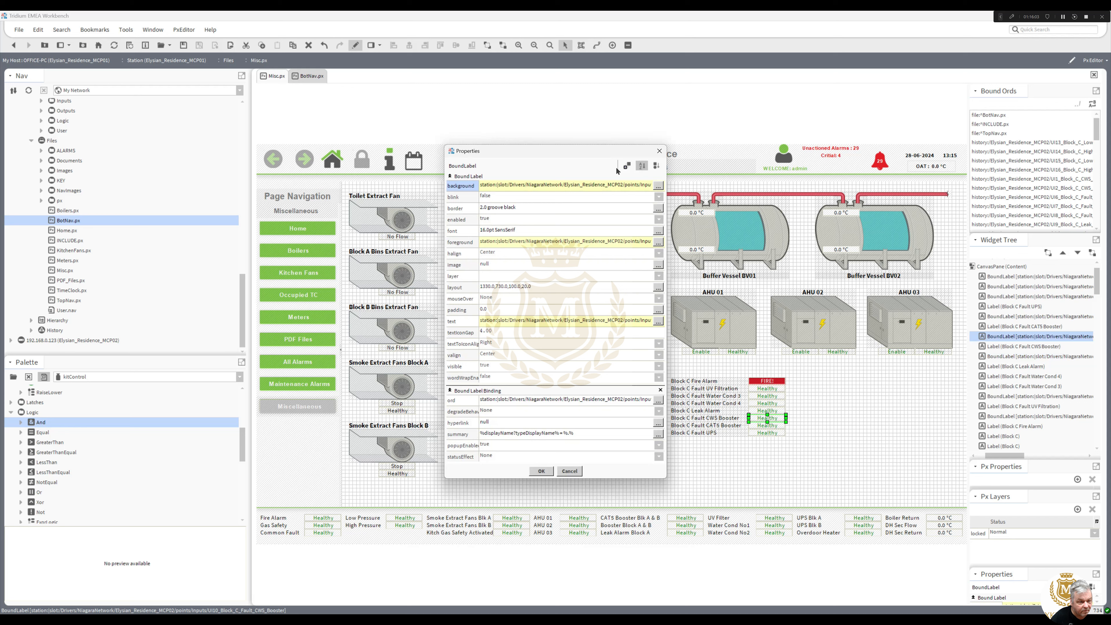
pyautogui.click(627, 166)
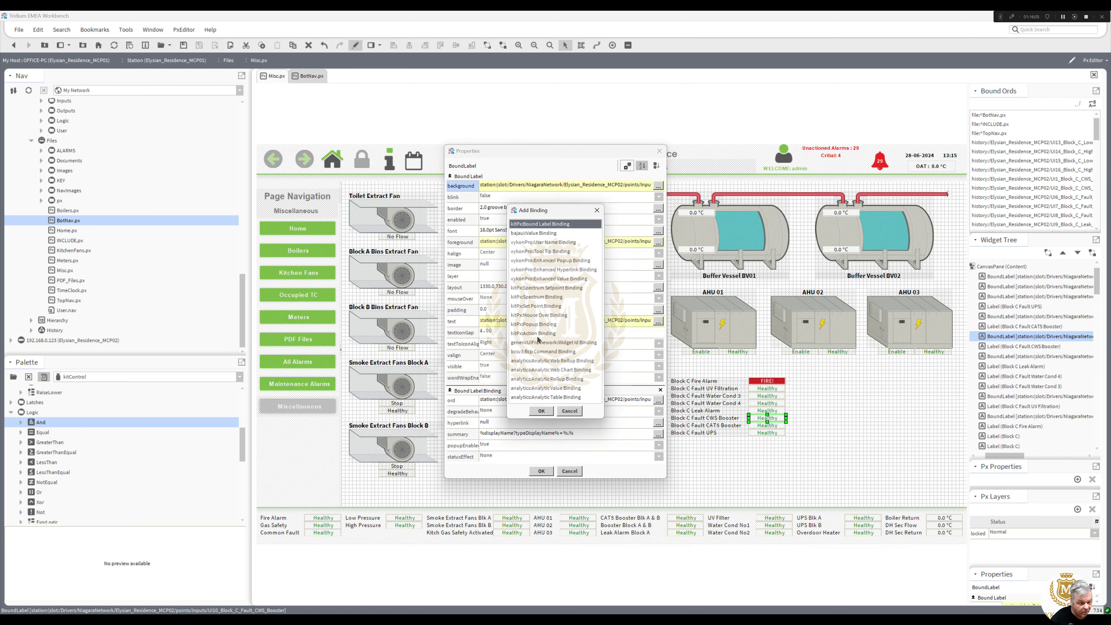
pyautogui.doubleClick(540, 325)
pyautogui.scroll(-5, 652, 442)
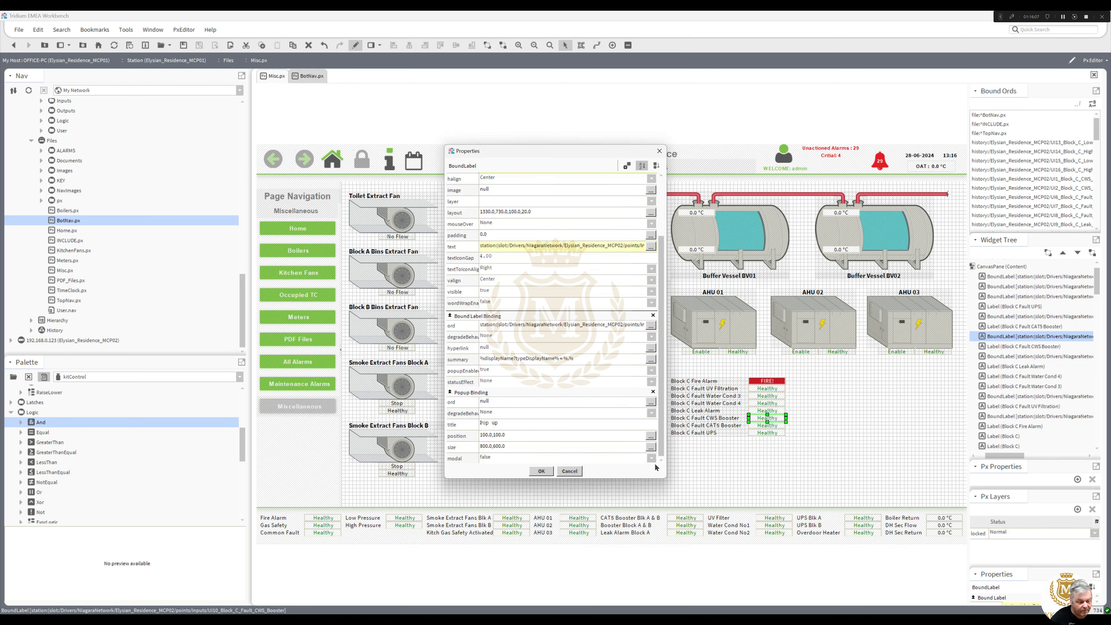
pyautogui.click(566, 402)
pyautogui.hotkey('ctrl', 'v')
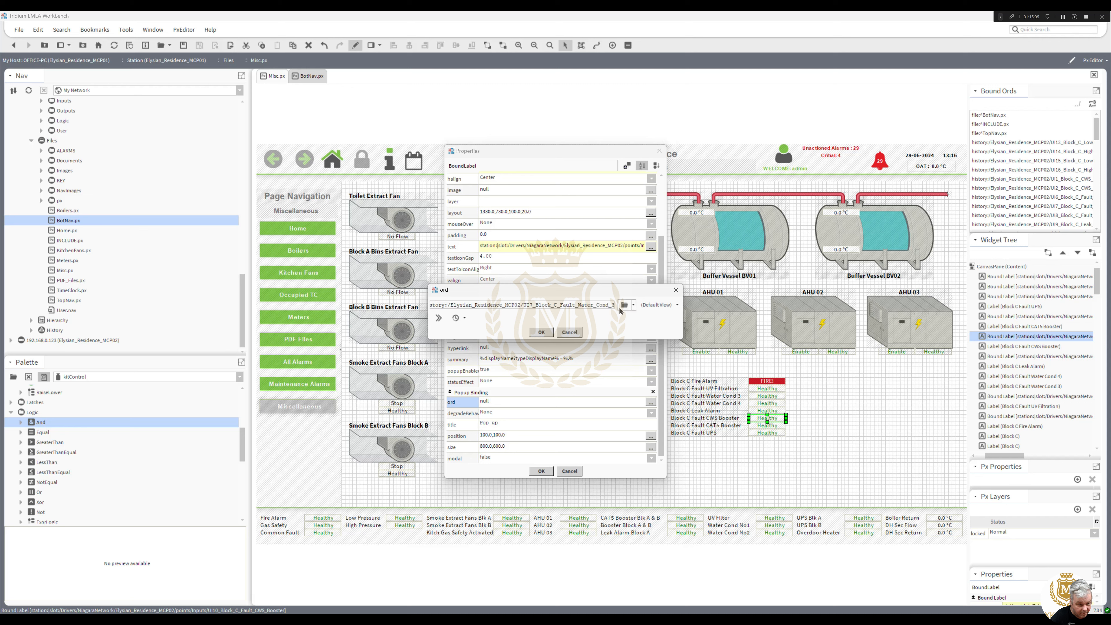
pyautogui.click(634, 305)
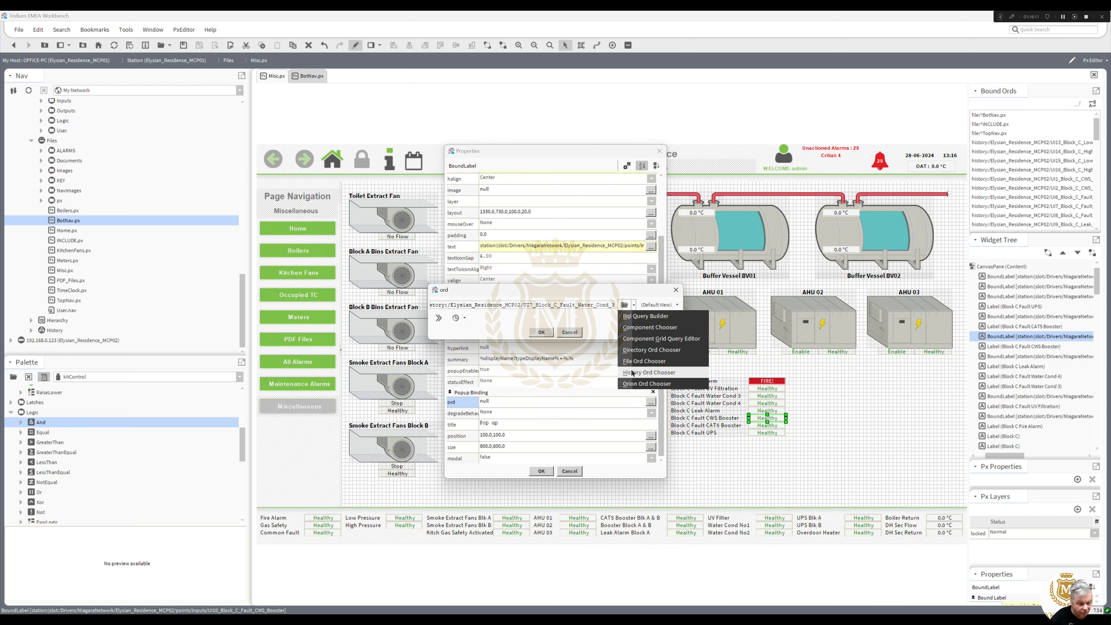
pyautogui.click(632, 373)
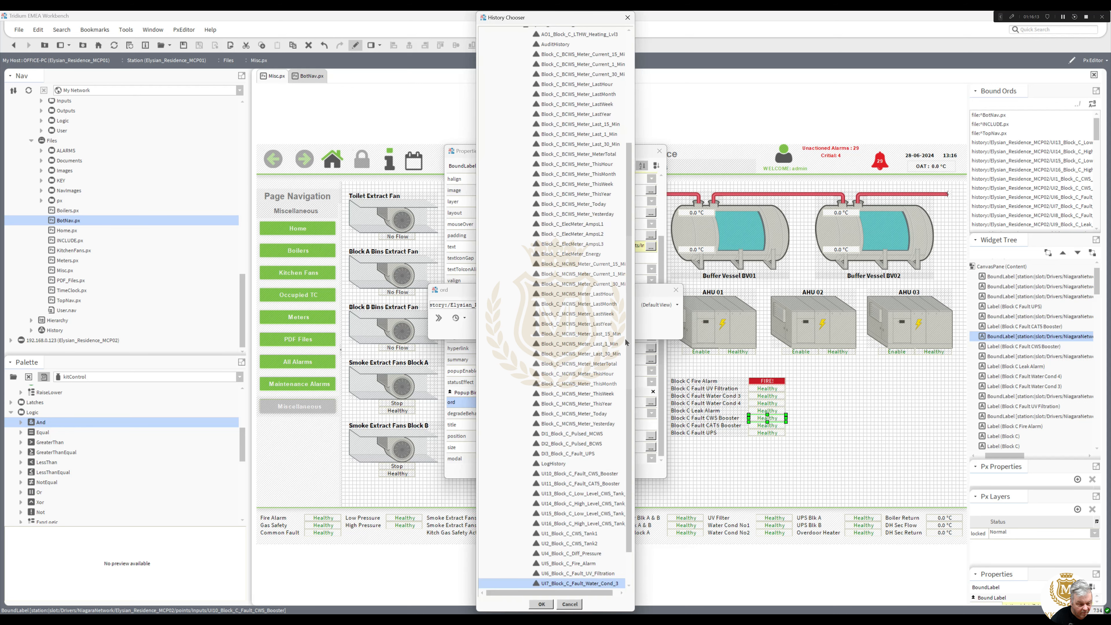
pyautogui.doubleClick(591, 473)
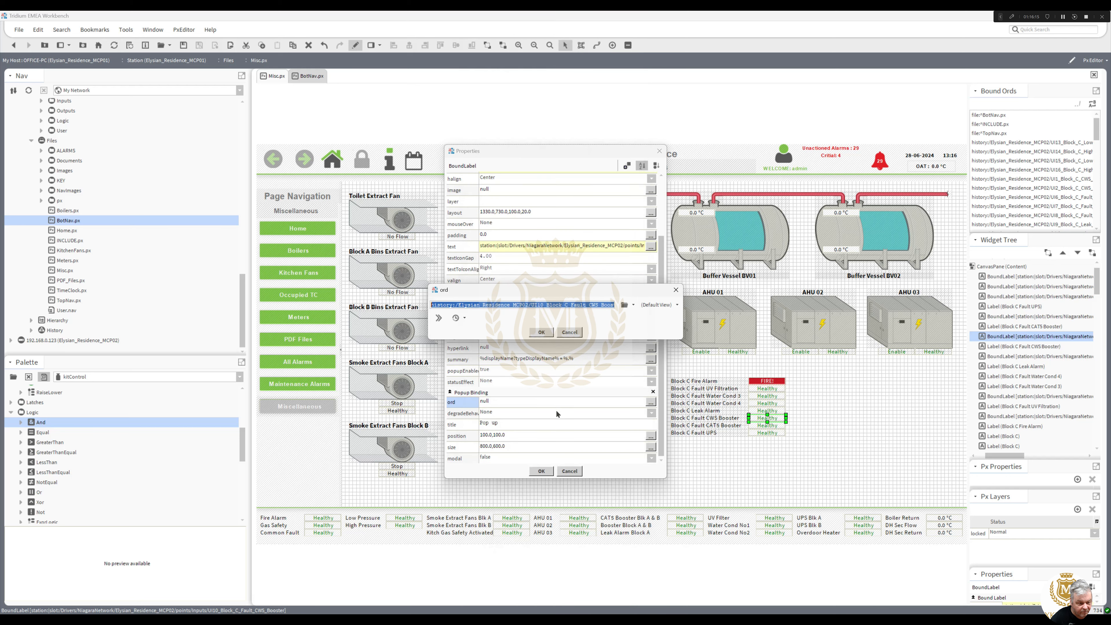
pyautogui.click(543, 333)
# Set the Block C Fault CWS Booster status label's mouseOver property to Highlight and apply its properties.
pyautogui.click(486, 223)
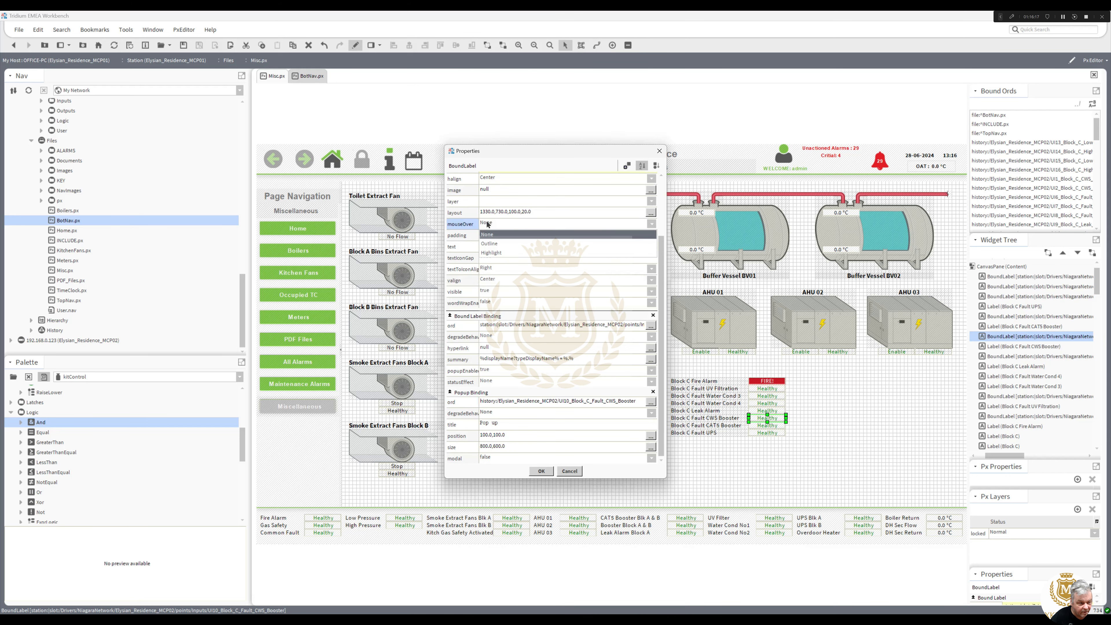
pyautogui.click(486, 253)
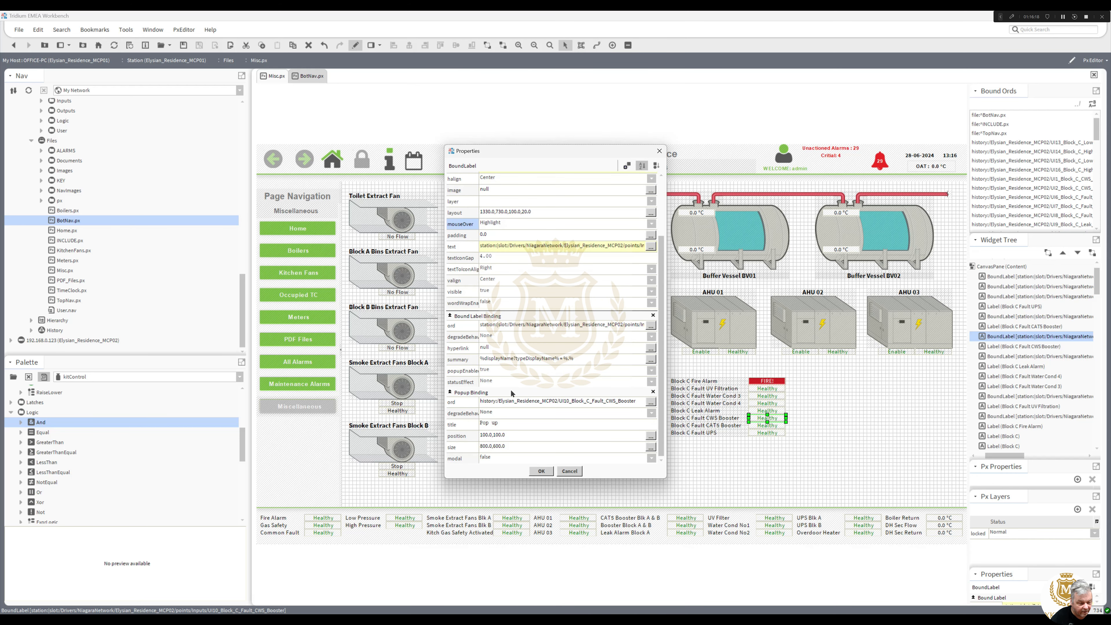
pyautogui.click(541, 472)
# Add a Popup Binding to the Block C Fault CAT5 Booster status label and set its ord to the UI8_Block_C_Fault_Water_Cond_4 history.
pyautogui.doubleClick(767, 425)
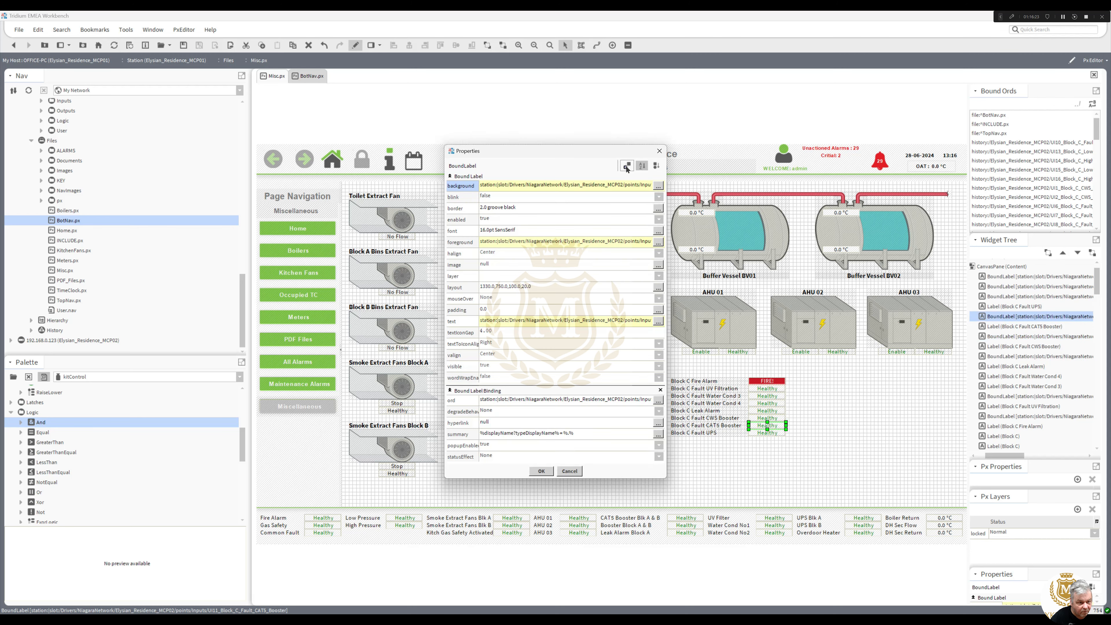
pyautogui.click(626, 165)
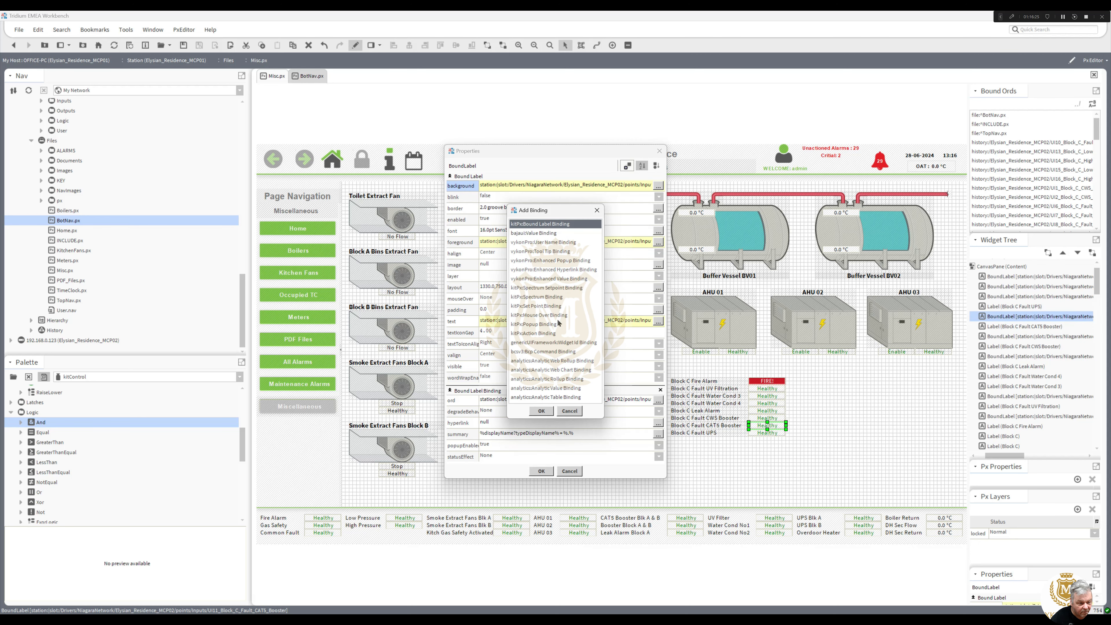
pyautogui.doubleClick(542, 325)
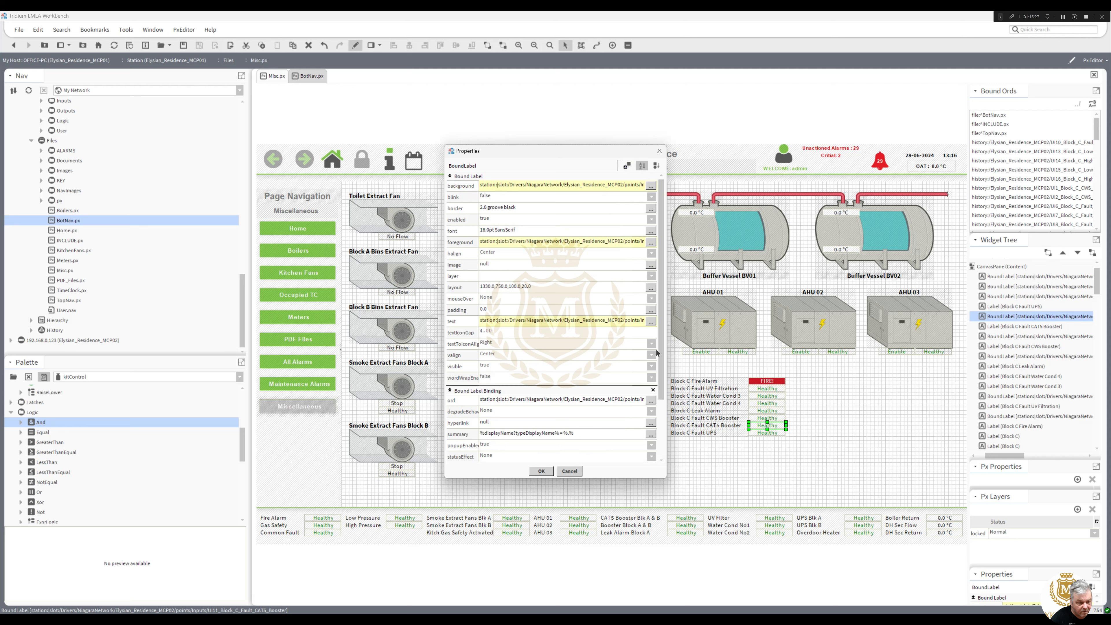
pyautogui.scroll(-3, 657, 352)
pyautogui.click(550, 403)
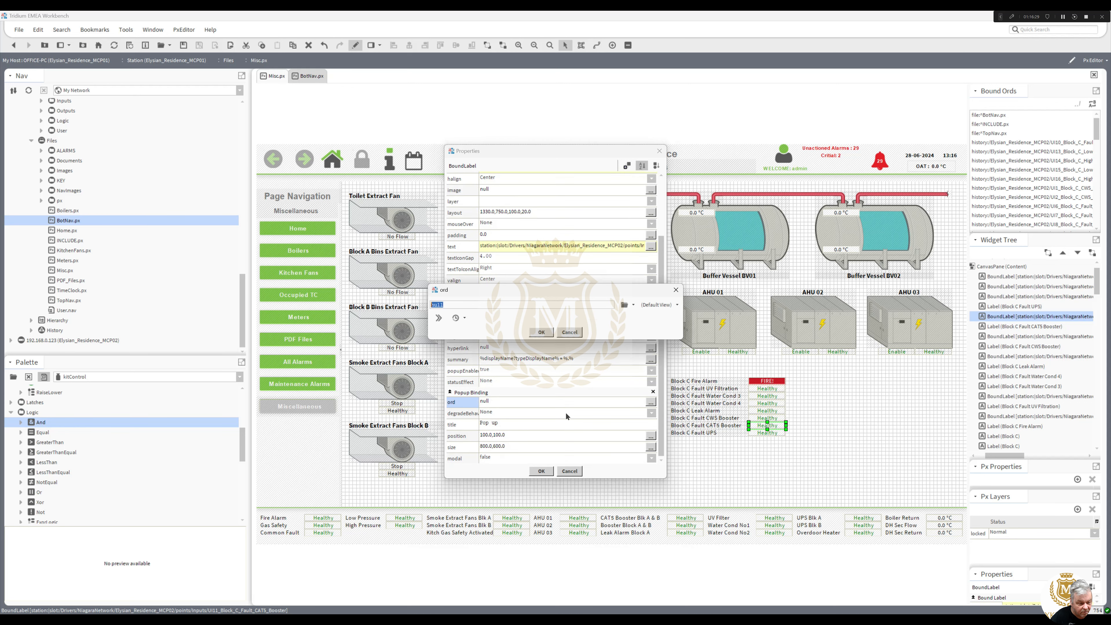
pyautogui.hotkey('ctrl', 'v')
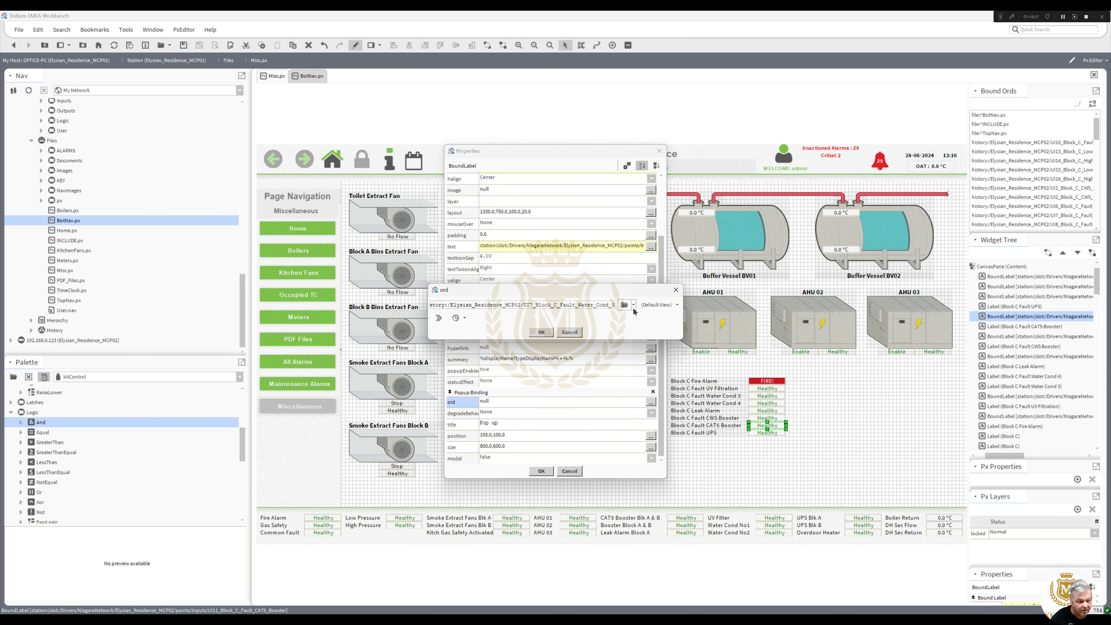
pyautogui.click(634, 306)
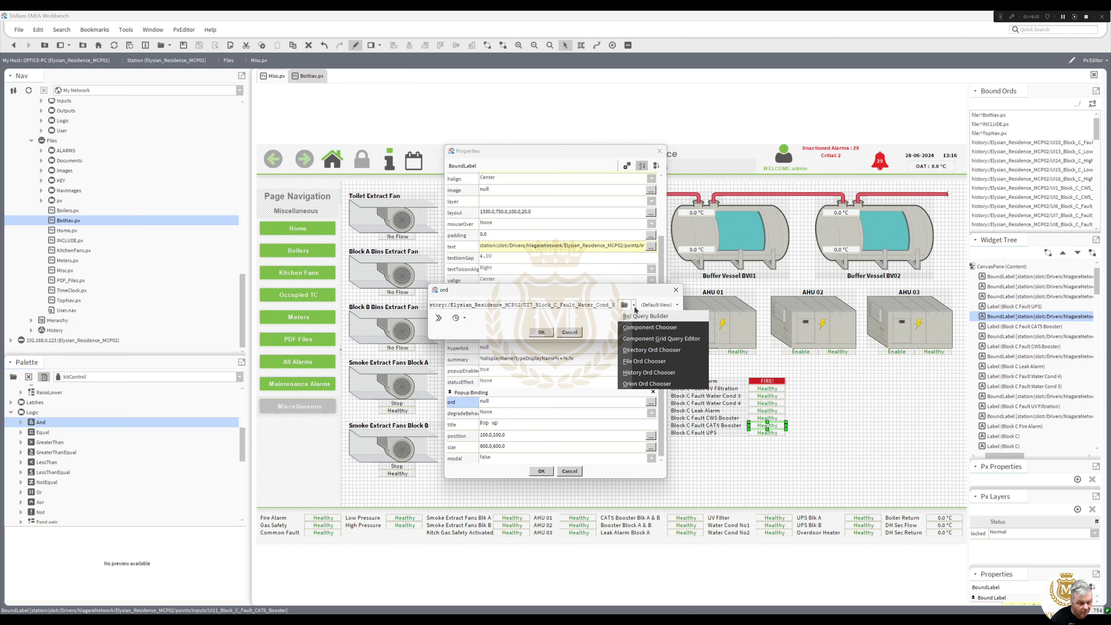
pyautogui.click(642, 373)
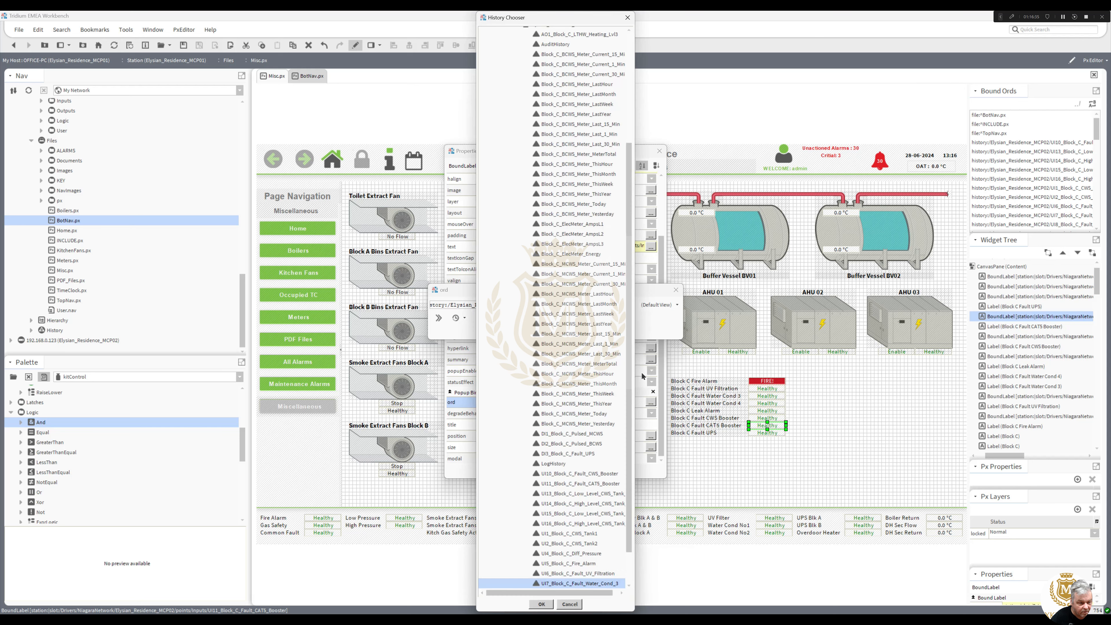
pyautogui.scroll(-2, 632, 476)
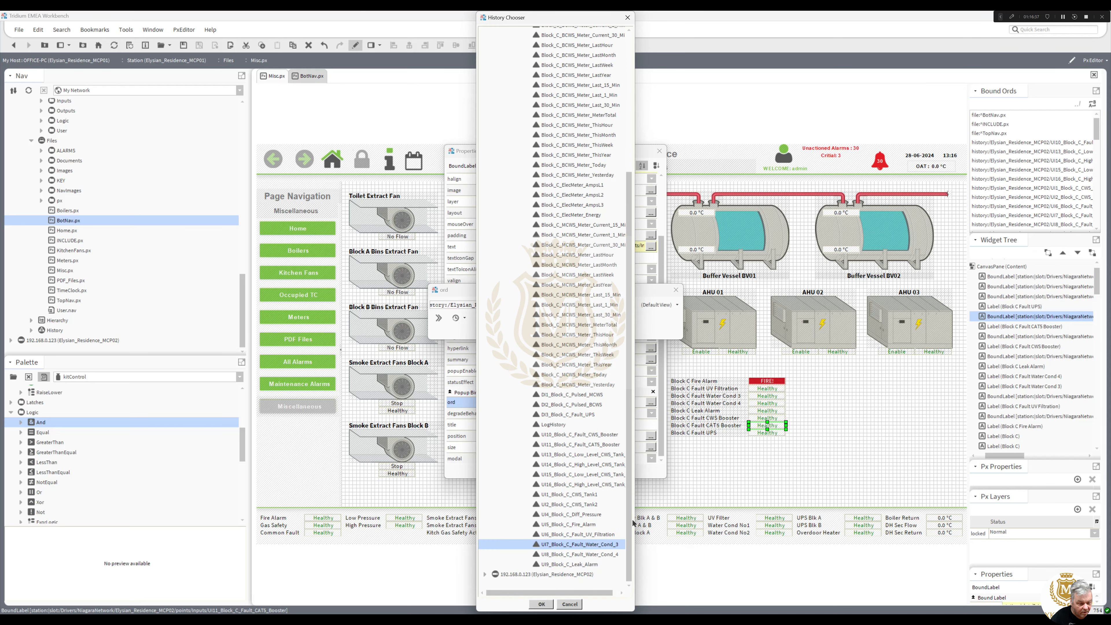
pyautogui.doubleClick(602, 555)
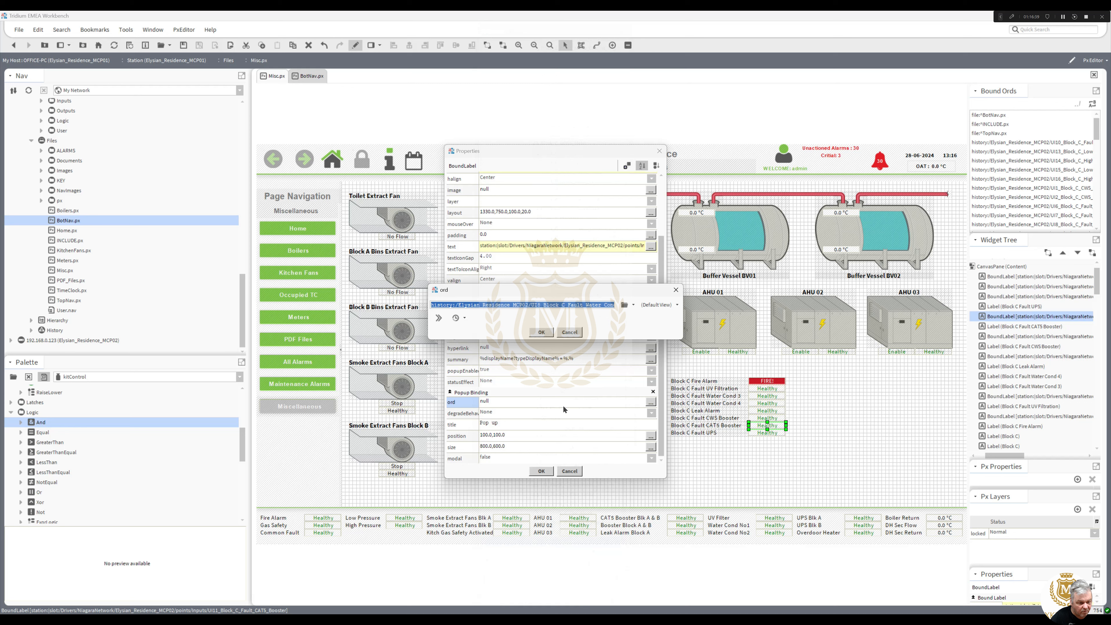
pyautogui.click(541, 333)
# Set the Block C Fault CAT5 Booster status label's mouseOver property to Highlight and apply its properties.
pyautogui.click(497, 224)
pyautogui.click(500, 253)
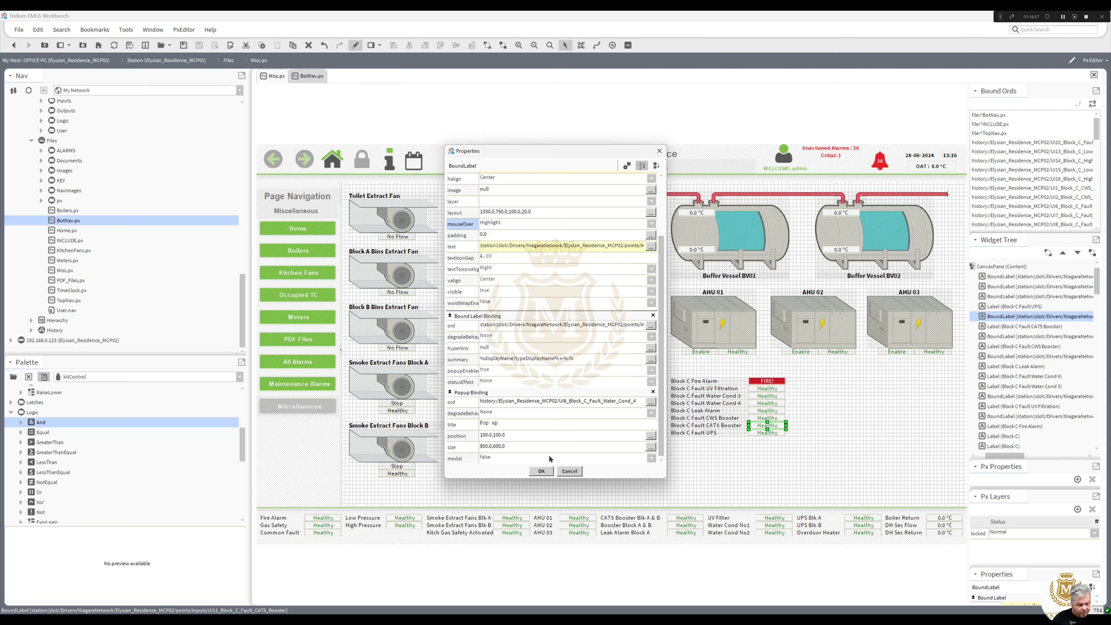
pyautogui.click(541, 471)
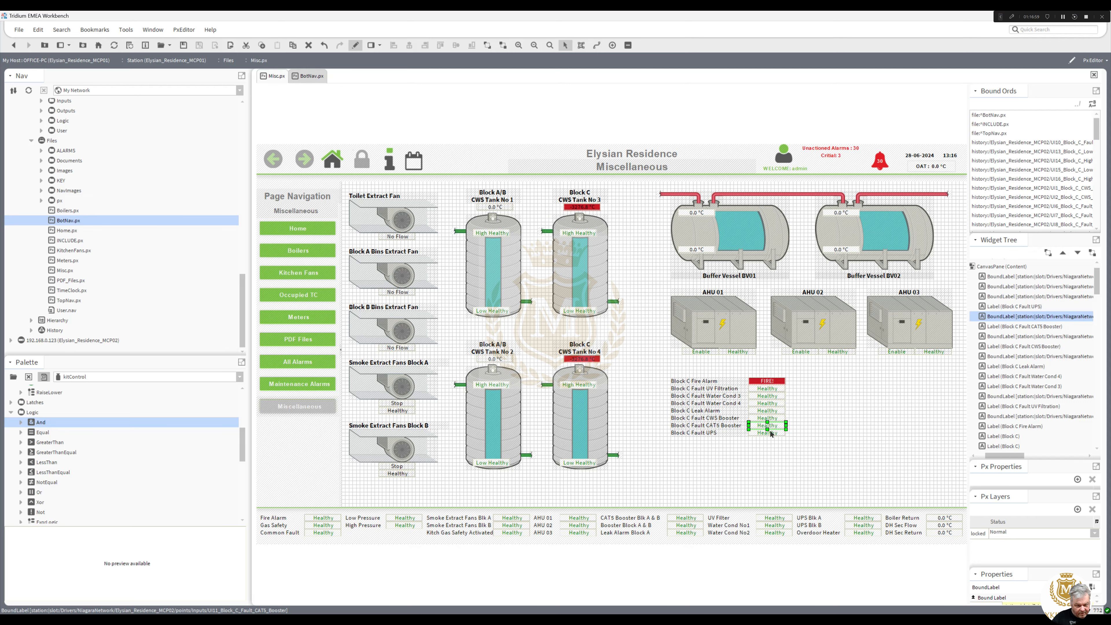
# Add a Popup Binding to the Block C Fault UPS status label and set its ord to the DI3_Block_C_Fault_UPS history.
pyautogui.doubleClick(769, 433)
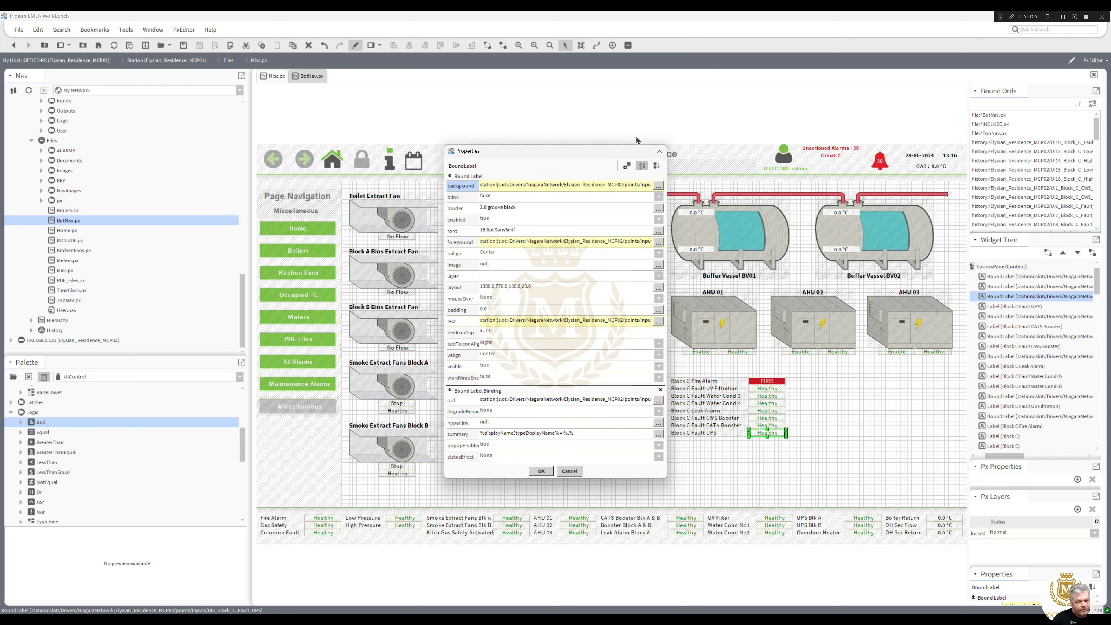
pyautogui.click(627, 167)
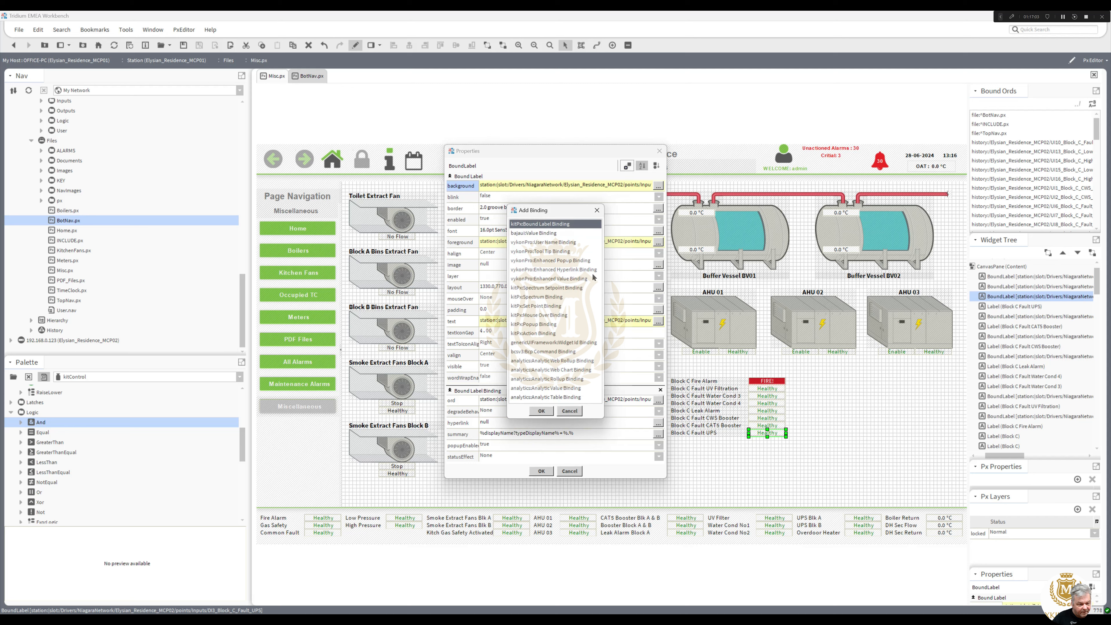
pyautogui.doubleClick(545, 325)
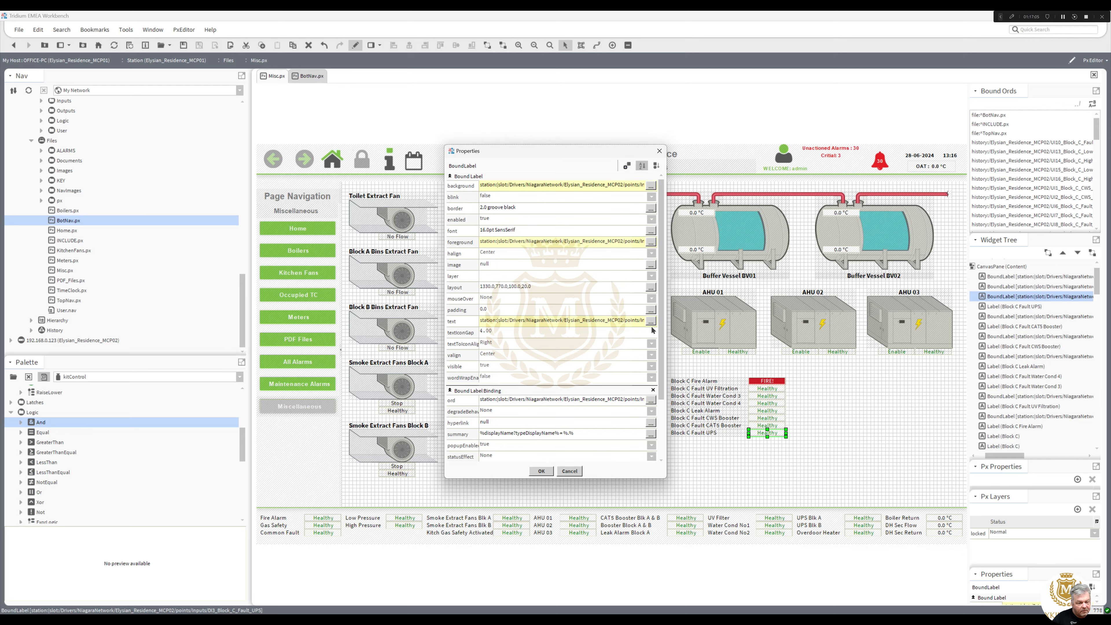
pyautogui.scroll(-3, 661, 334)
pyautogui.doubleClick(578, 400)
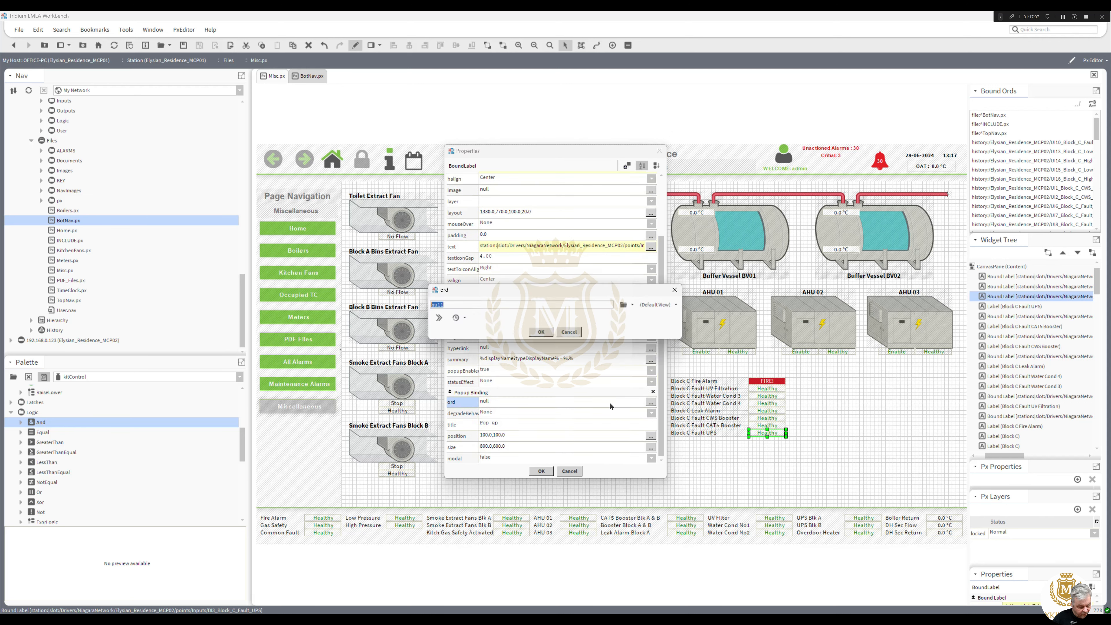
pyautogui.write('history:/Elysian_Residence_MCP02/UI7_Block_C_Fault_Water_Cond_3')
pyautogui.click(634, 304)
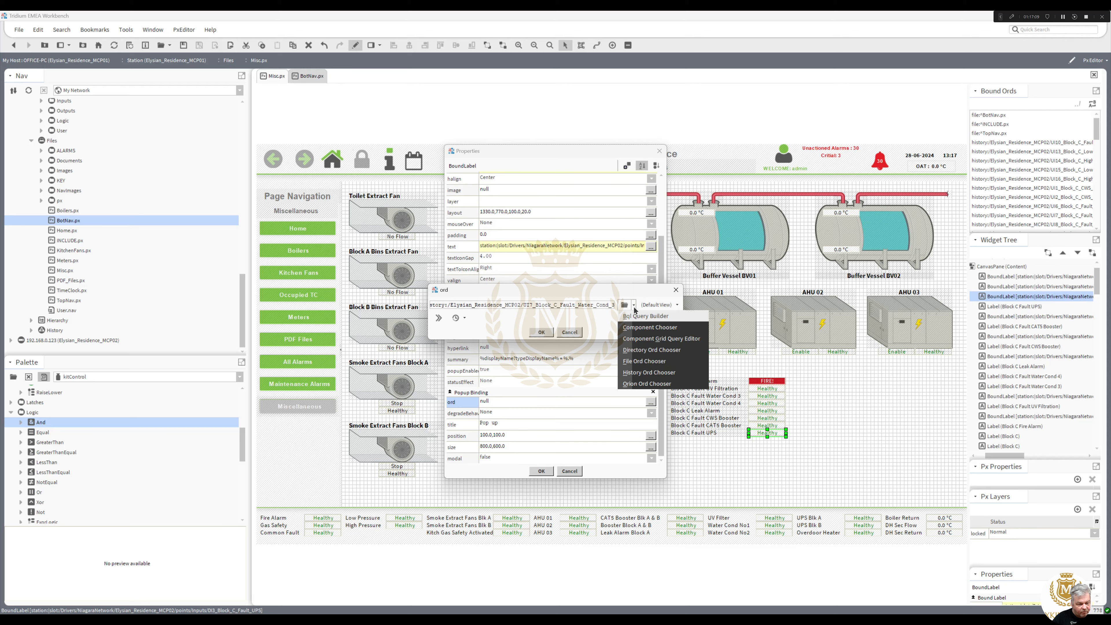
pyautogui.click(642, 372)
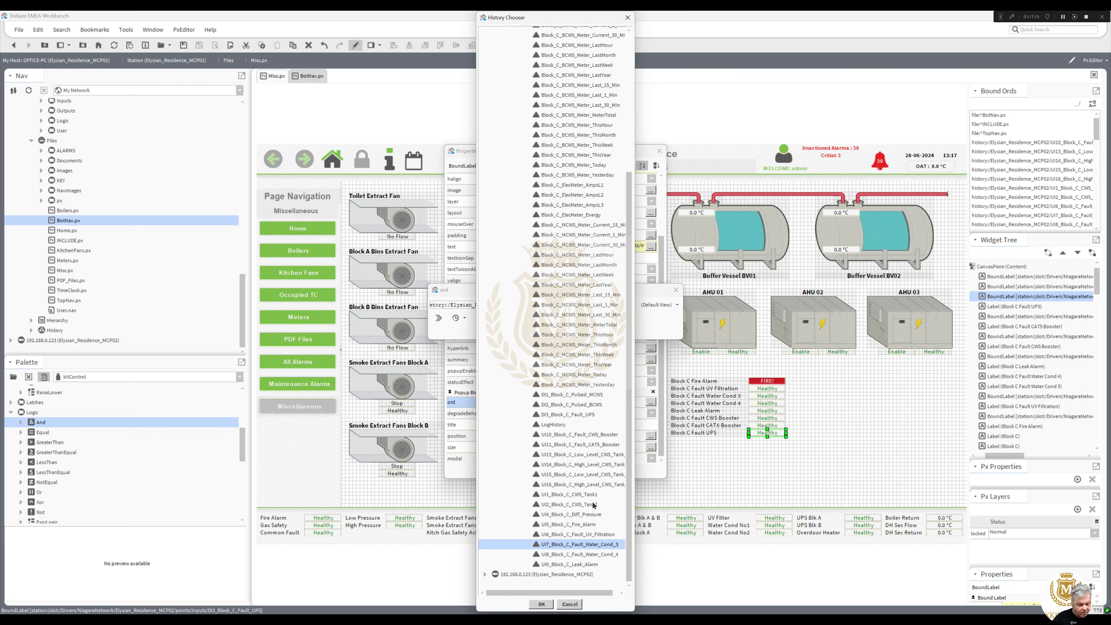
pyautogui.doubleClick(565, 413)
pyautogui.click(542, 333)
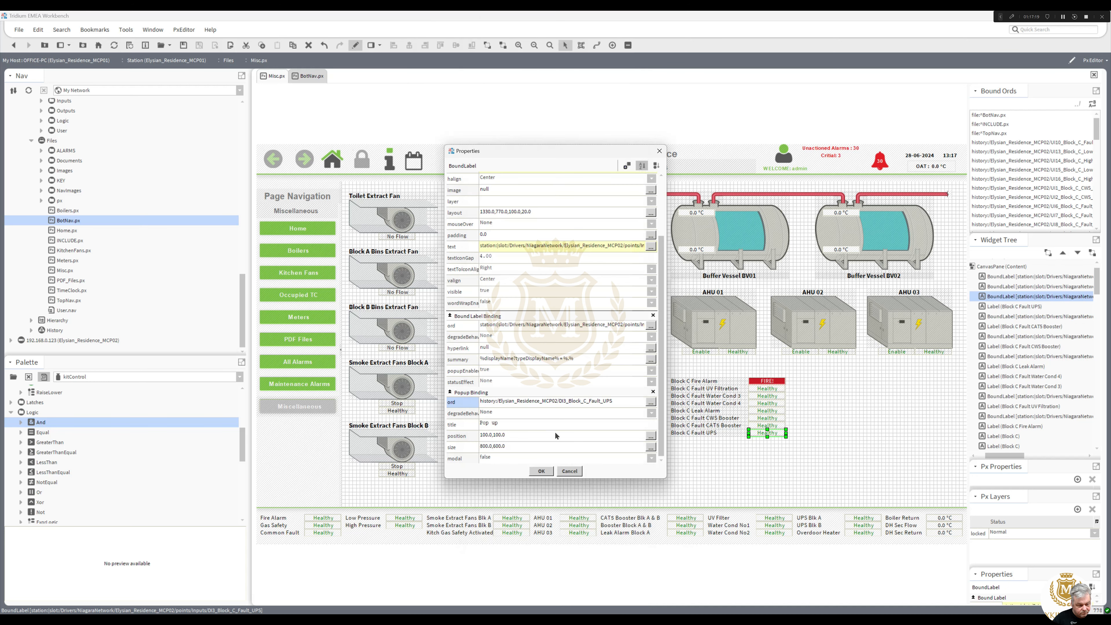
# Set the Block C Fault UPS status label's mouseOver property to Highlight and apply its properties.
pyautogui.click(488, 224)
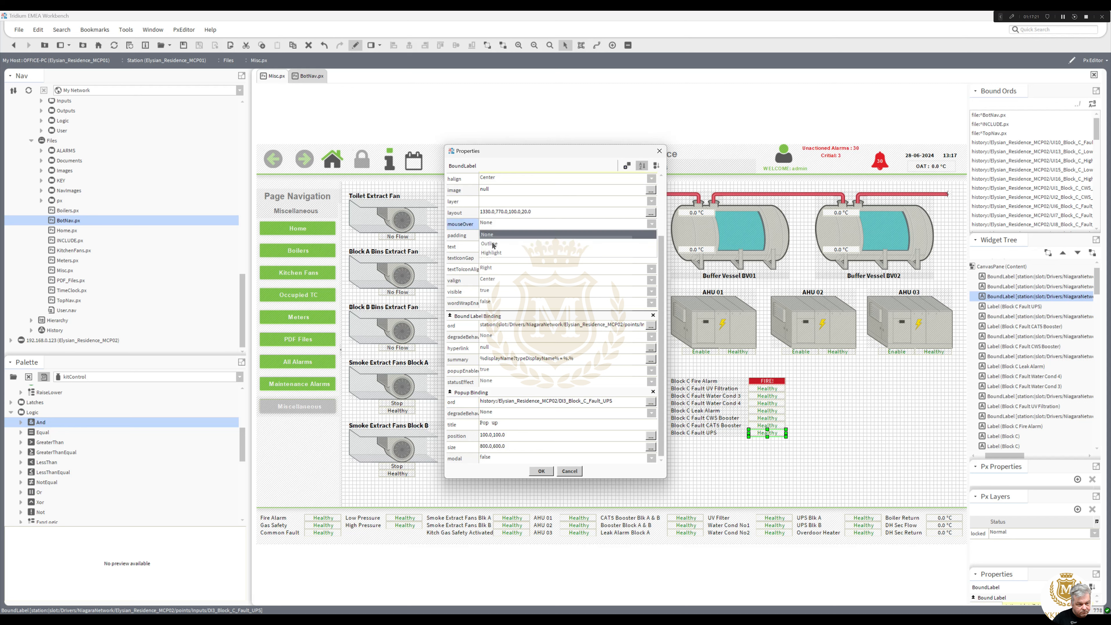
pyautogui.click(499, 248)
pyautogui.click(541, 472)
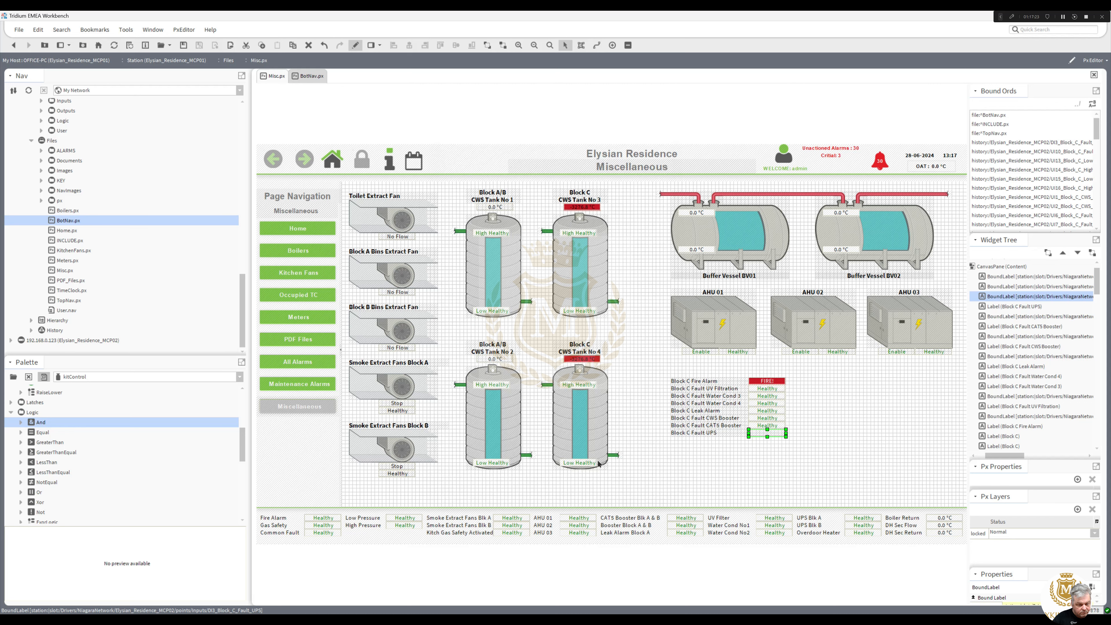
# Move the whole group of Block C alarm and fault labels with their status labels across to beneath AHU 03.
pyautogui.click(734, 457)
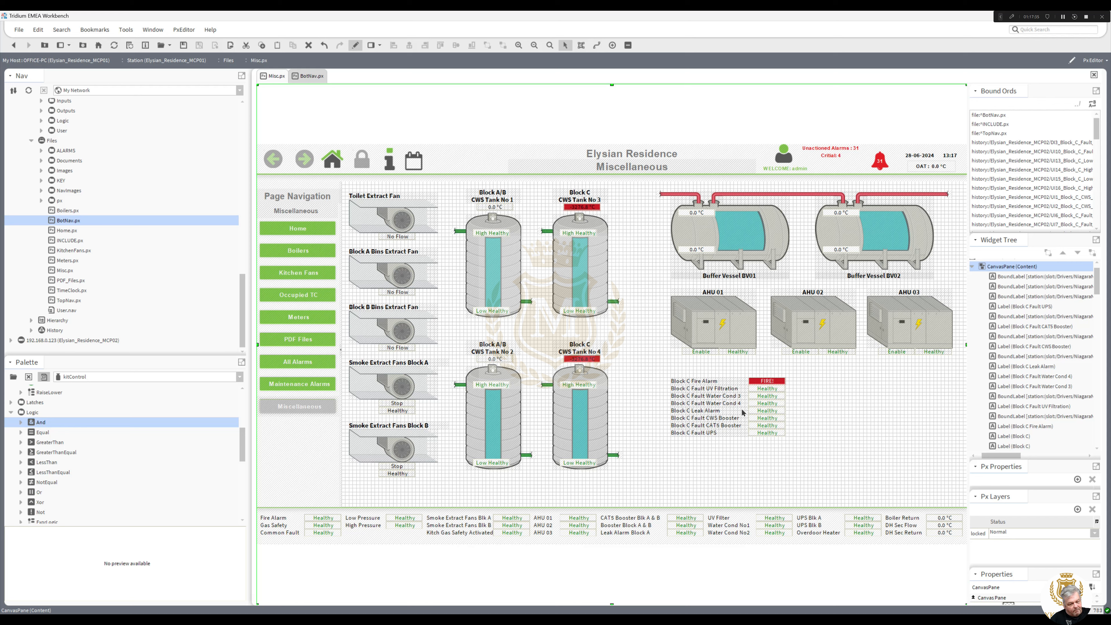
pyautogui.moveTo(805, 453); pyautogui.dragTo(850, 381)
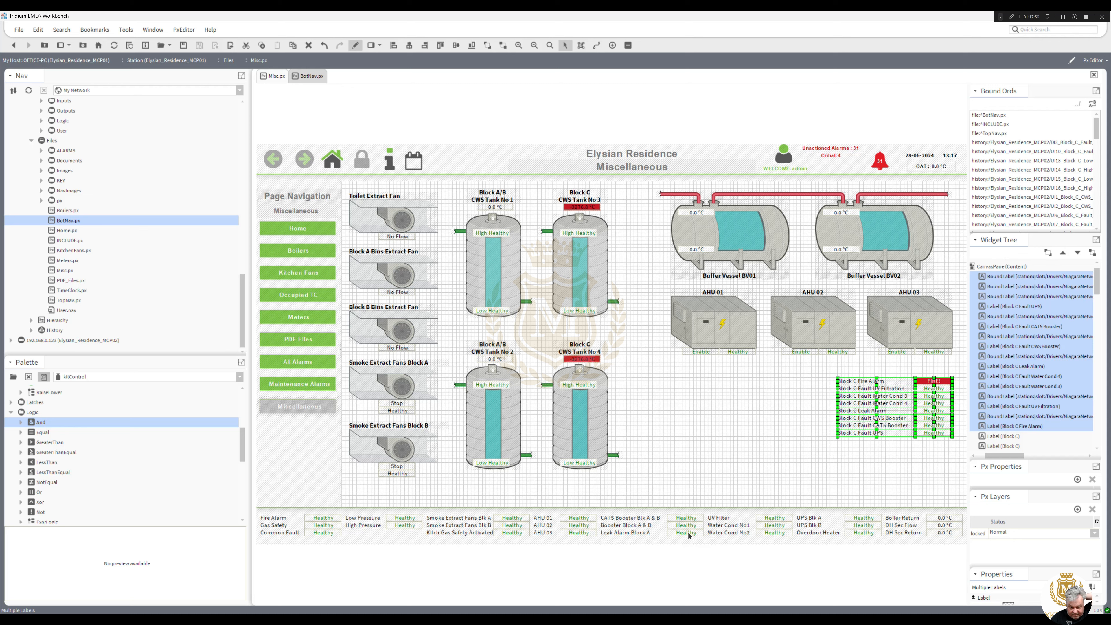
pyautogui.click(885, 465)
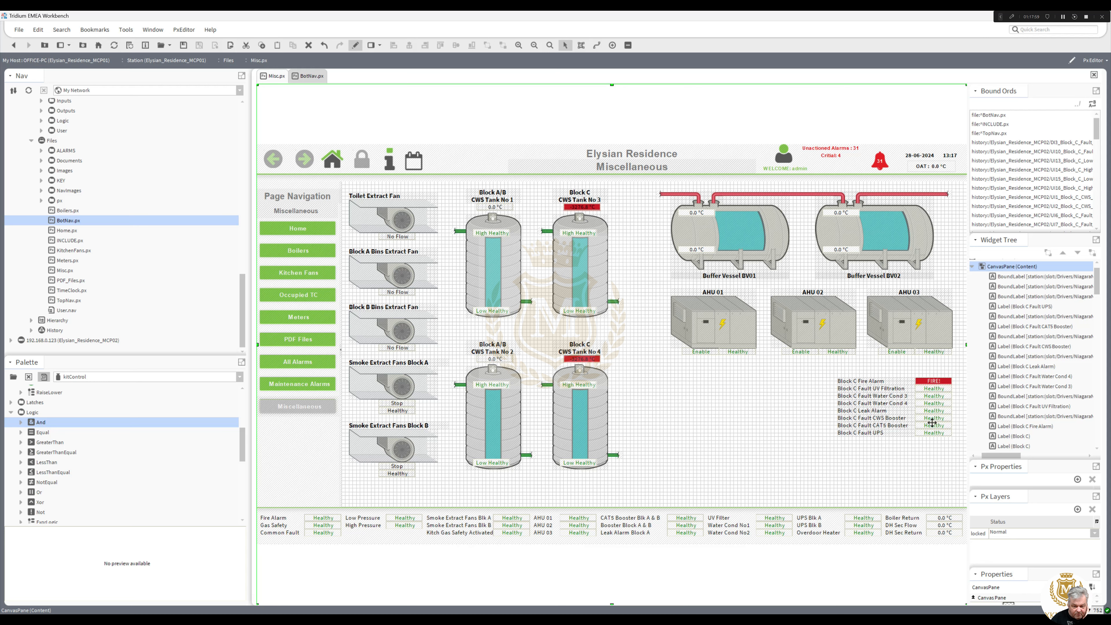
# Copy the Block C Fault CAT5 Booster status label from Misc.px and open BotNav.px in edit mode.
pyautogui.click(933, 426)
pyautogui.rightClick(933, 426)
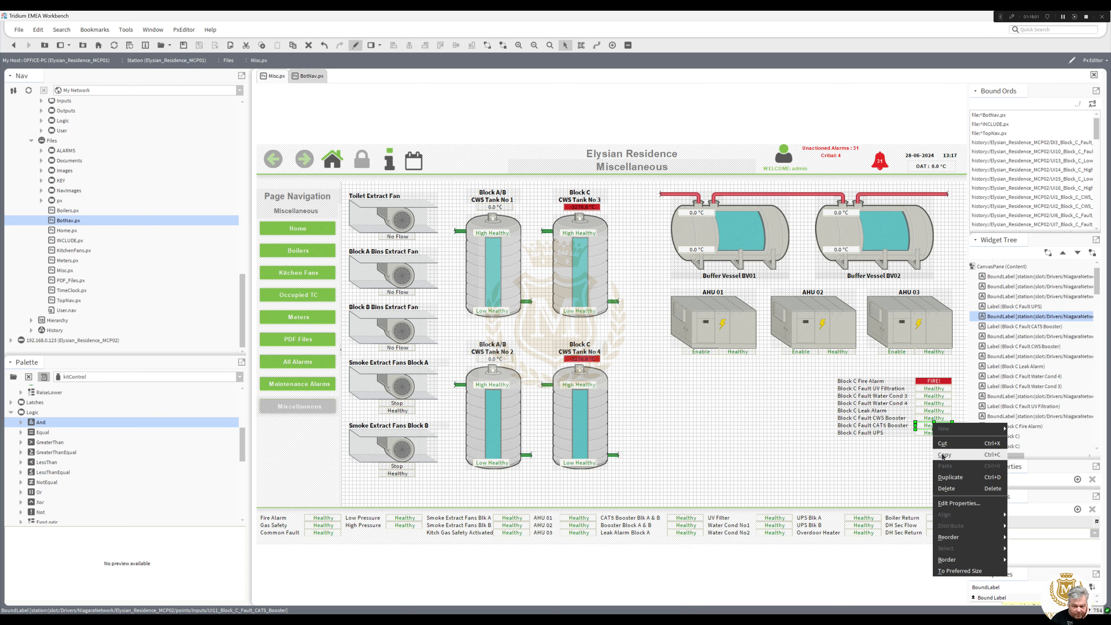
pyautogui.press('Escape')
pyautogui.click(309, 77)
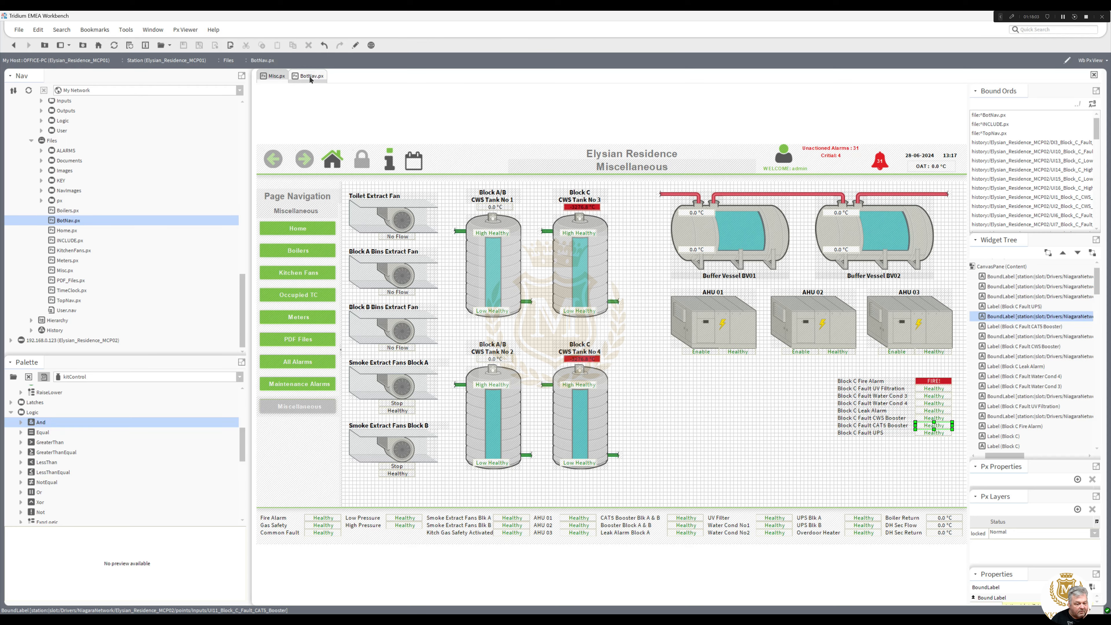
pyautogui.click(355, 45)
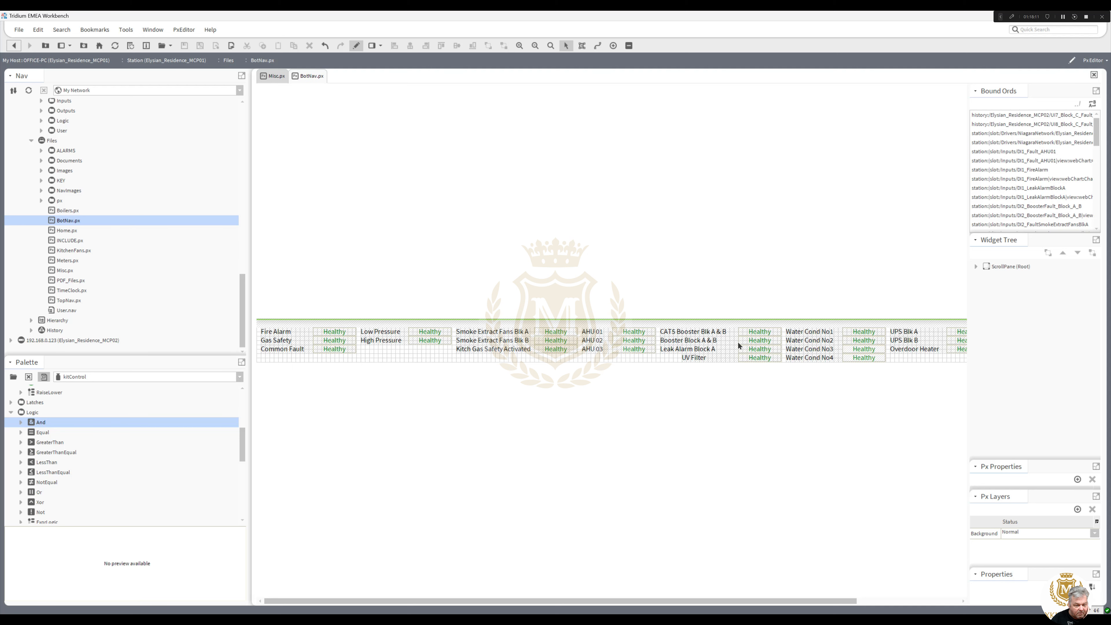
# Move the UV Filter label and status beneath High Pressure, and shift the Booster Block A & B and Leak Alarm Block A rows down one row.
pyautogui.click(700, 356)
pyautogui.keyDown('ctrl'); pyautogui.click(751, 358); pyautogui.keyUp('ctrl')
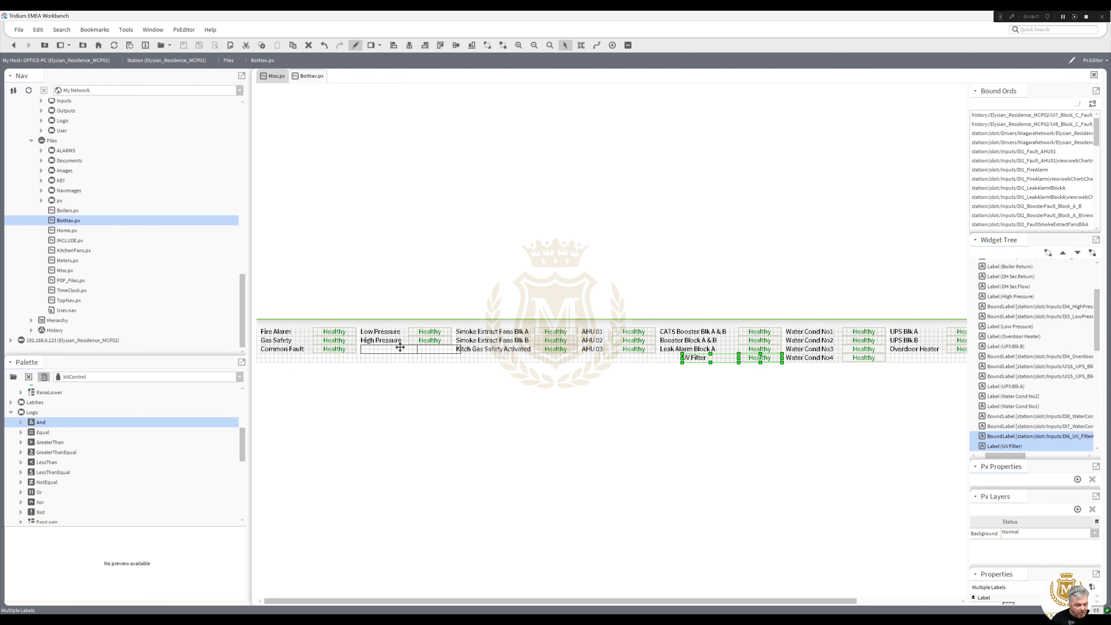
pyautogui.moveTo(395, 347); pyautogui.dragTo(362, 351)
pyautogui.click(385, 350)
pyautogui.moveTo(657, 359)
pyautogui.mouseDown()
pyautogui.moveTo(791, 333)
pyautogui.moveTo(765, 346)
pyautogui.mouseUp()
# Paste the copied CAT5 Booster status label into BotNav.px, in the gap beneath the CAT5 Booster Blk A & B status.
pyautogui.rightClick(765, 335)
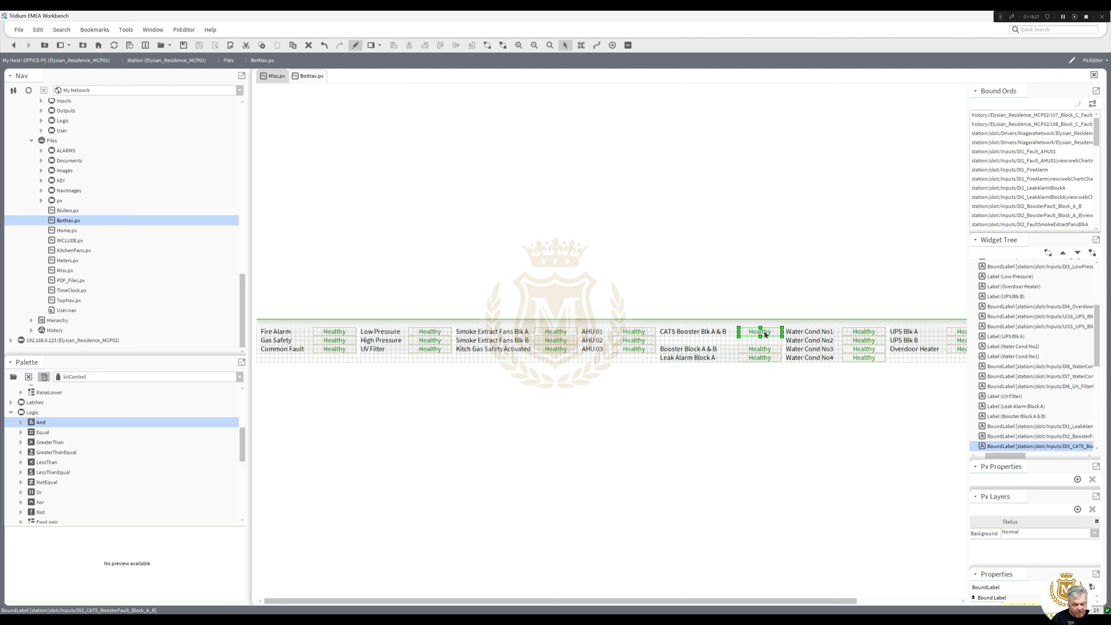
pyautogui.click(734, 339)
pyautogui.rightClick(733, 340)
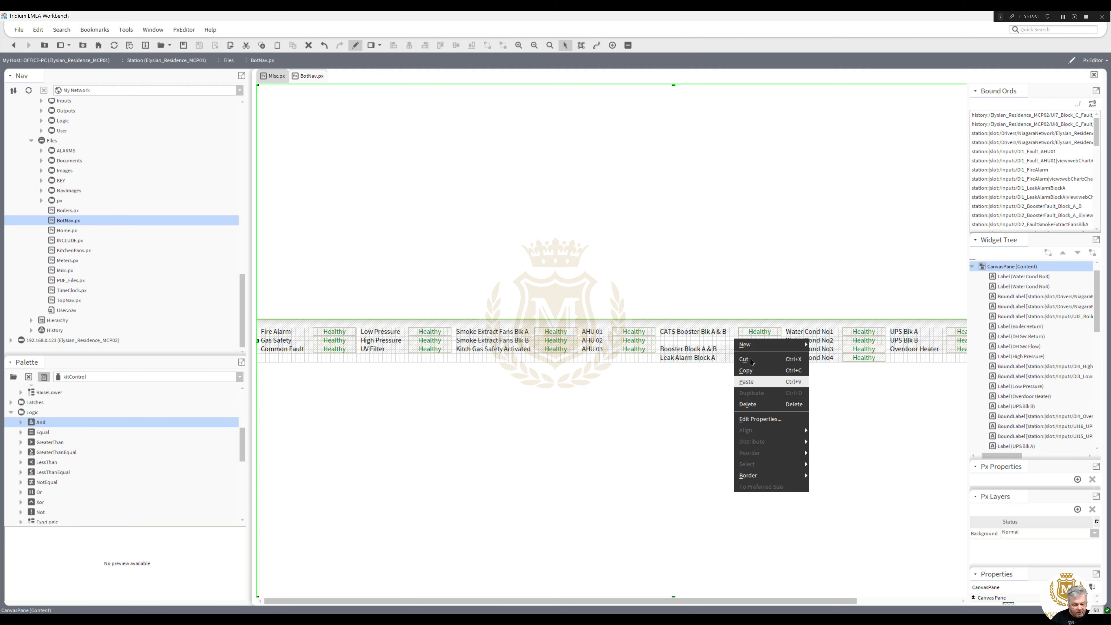
pyautogui.click(746, 381)
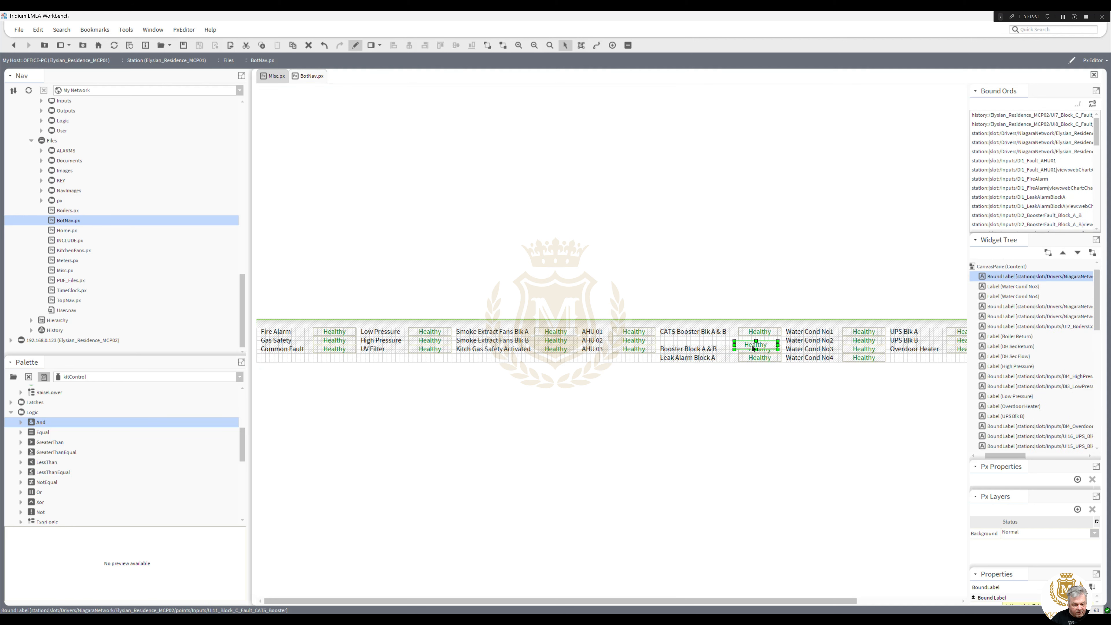
# Duplicate the CAT5 Booster Blk A & B label and place the copy in the empty row directly below it.
pyautogui.click(712, 334)
pyautogui.rightClick(712, 334)
pyautogui.click(715, 373)
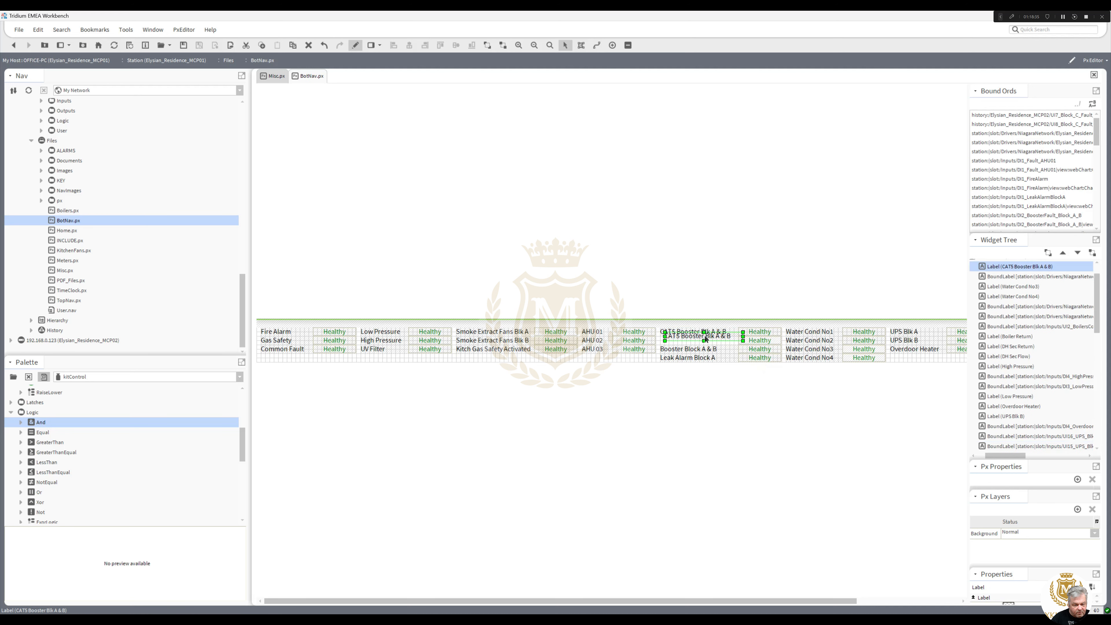
pyautogui.moveTo(702, 337); pyautogui.dragTo(697, 342)
# Change the duplicated label's text to CAT5 Booster Block C and apply its properties.
pyautogui.doubleClick(700, 341)
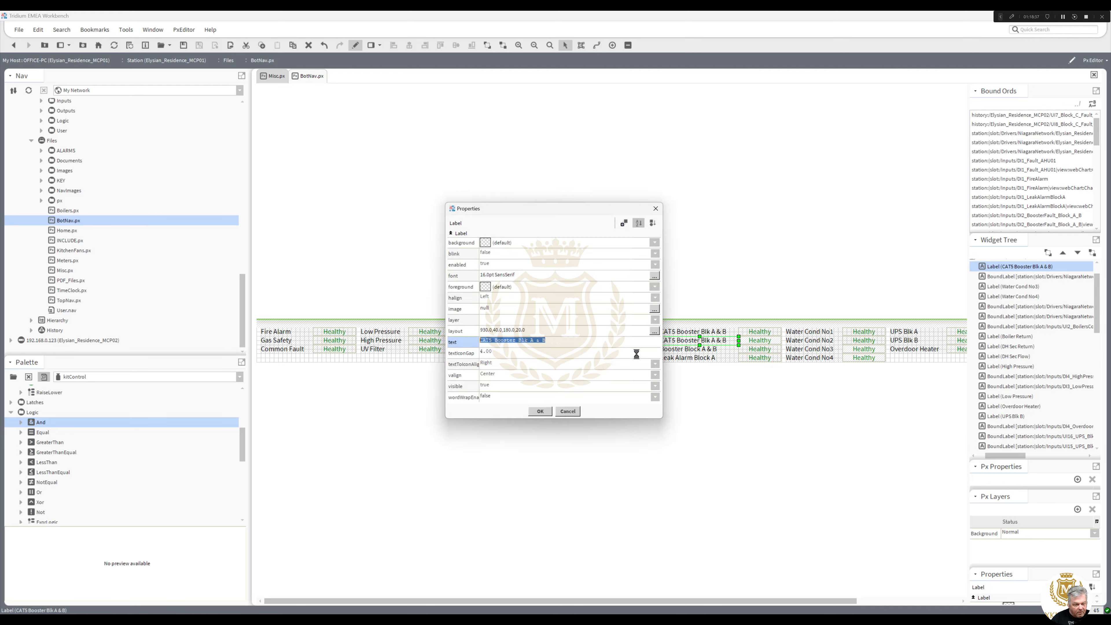
pyautogui.moveTo(523, 342); pyautogui.dragTo(596, 345)
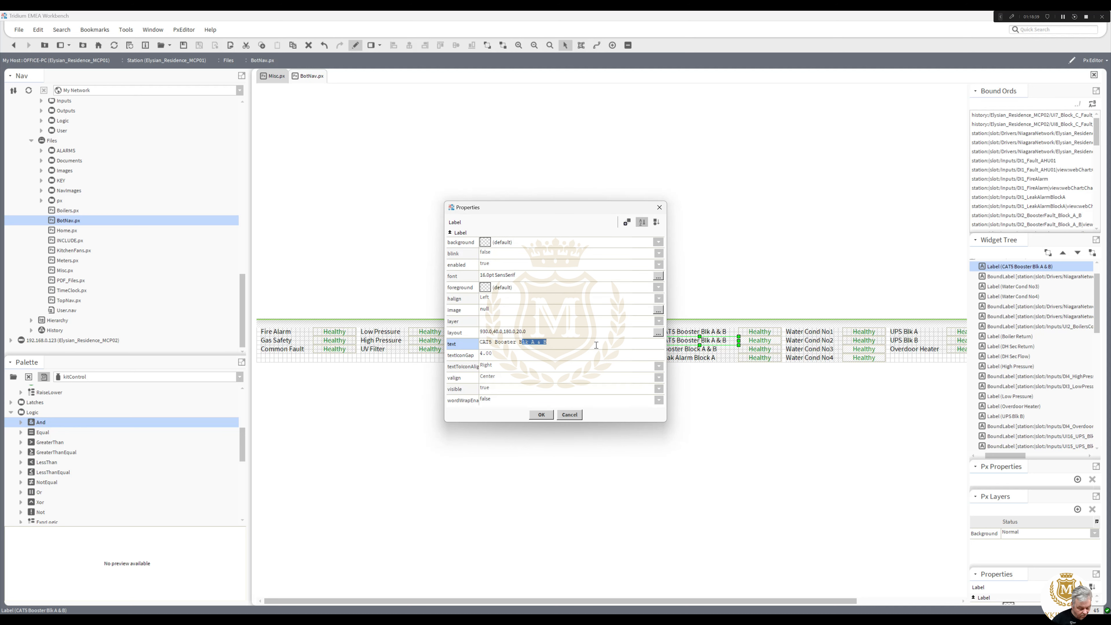
pyautogui.write('lock C')
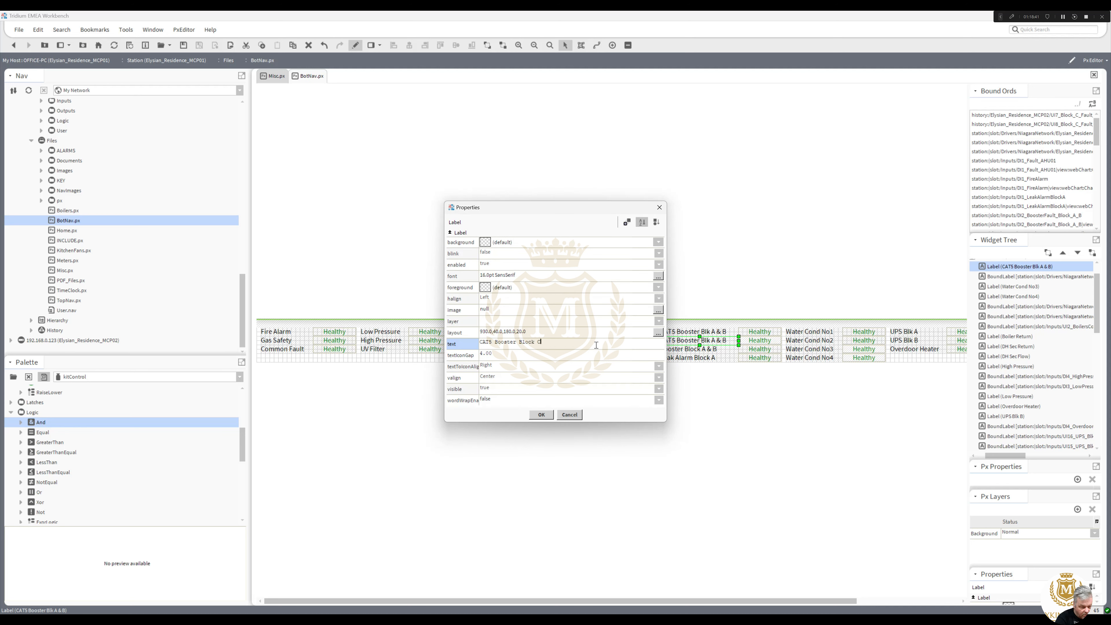
pyautogui.click(542, 414)
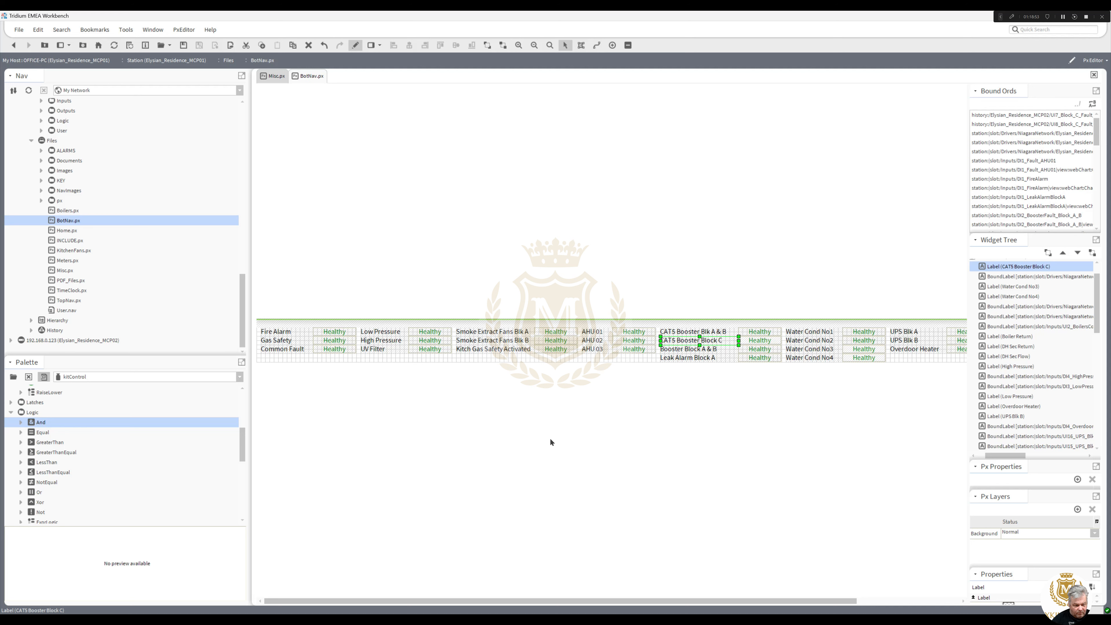
# Move the Overdoor Heater label and its status label down one row, level with Water Cond No4.
pyautogui.moveTo(779, 600); pyautogui.dragTo(896, 584)
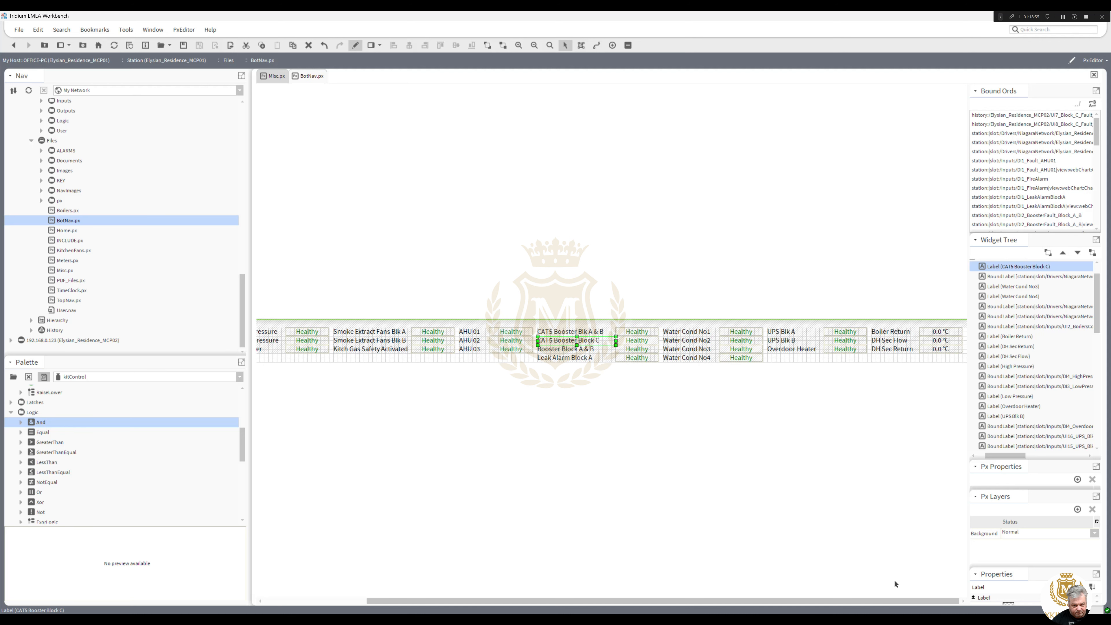
pyautogui.click(789, 350)
pyautogui.keyDown('ctrl'); pyautogui.click(842, 350); pyautogui.keyUp('ctrl')
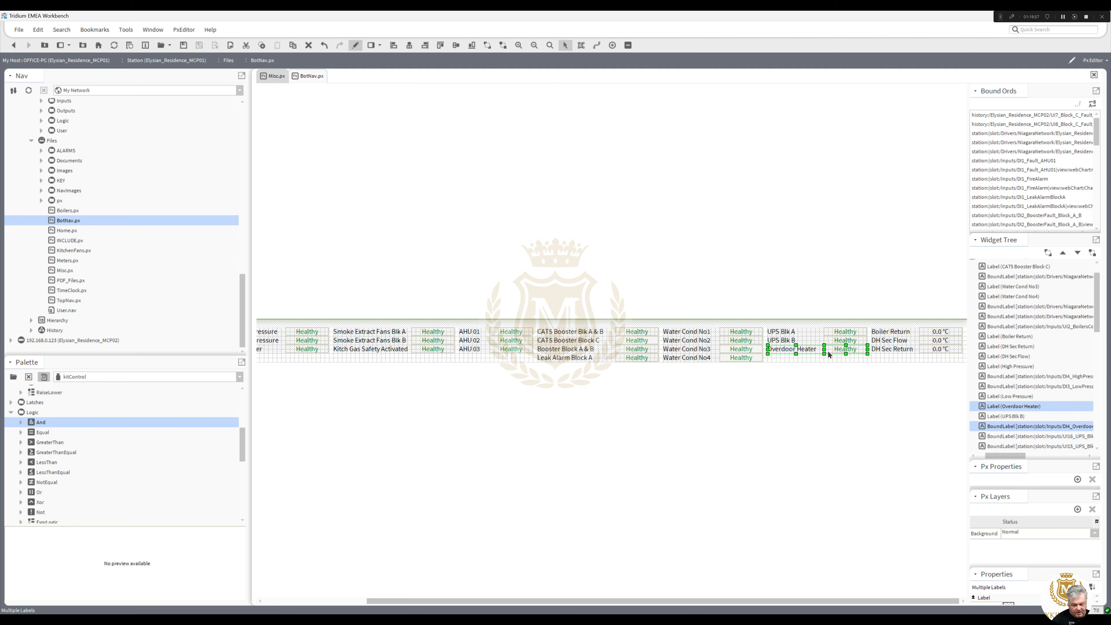
pyautogui.moveTo(813, 352); pyautogui.dragTo(812, 362)
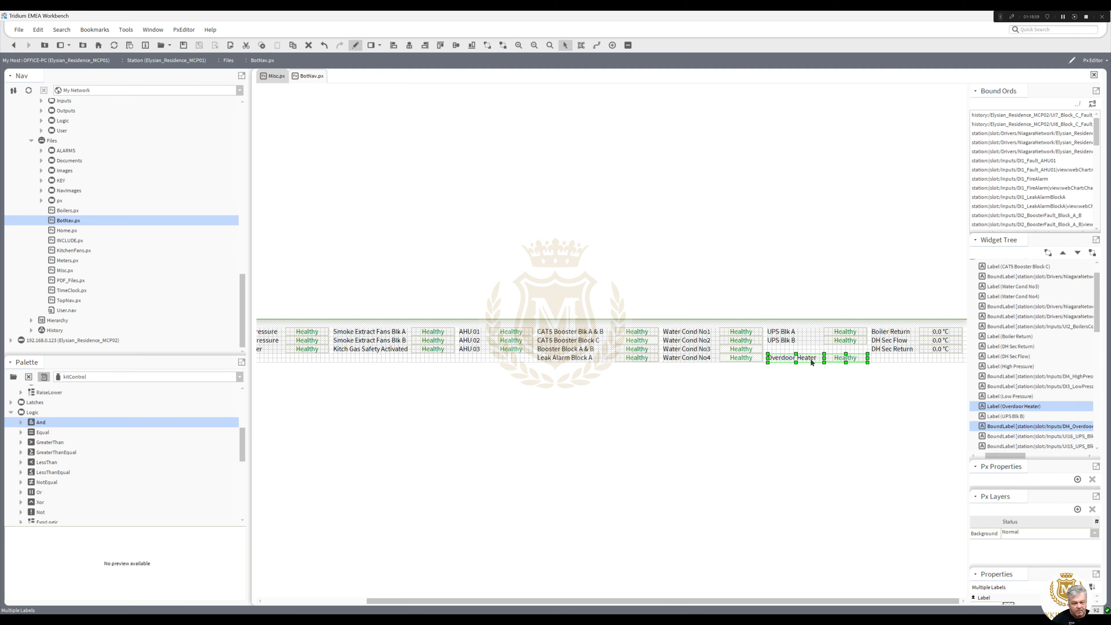
# Copy the Block C Fault UPS status label from Misc.px into BotNav.px and place it directly beneath the UPS Blk B status.
pyautogui.click(263, 77)
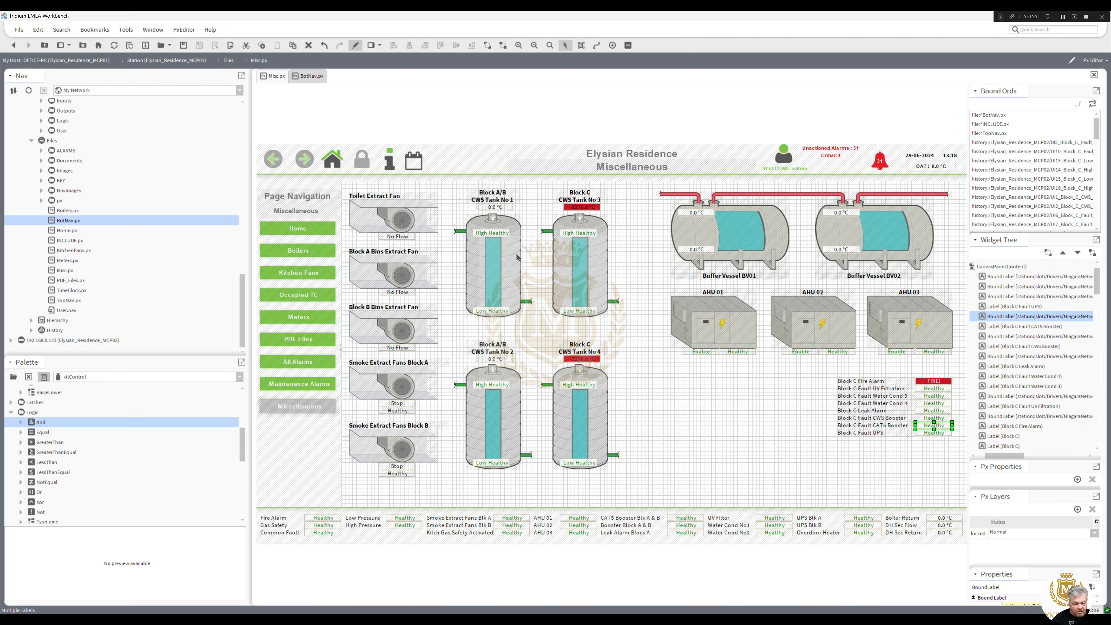
pyautogui.rightClick(926, 433)
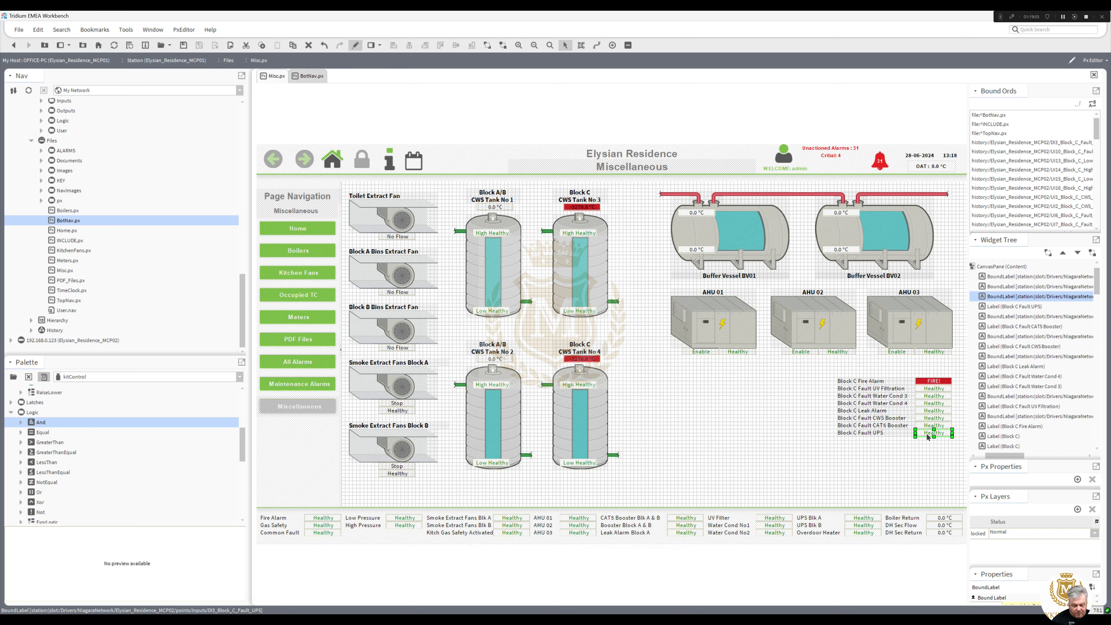
pyautogui.click(944, 465)
pyautogui.click(310, 75)
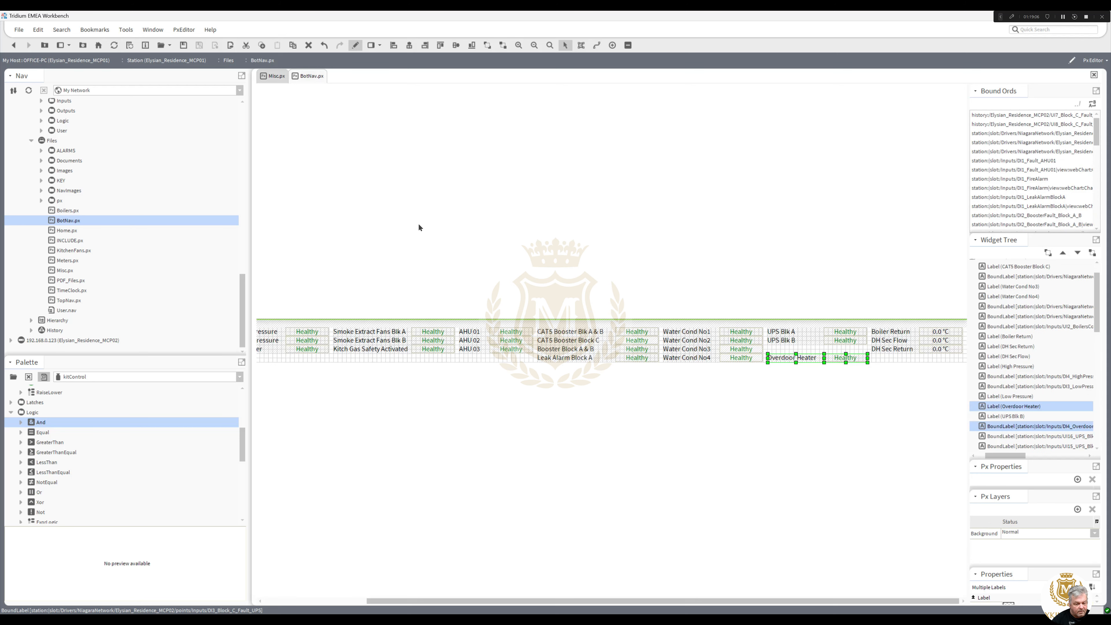
pyautogui.rightClick(783, 350)
pyautogui.click(801, 392)
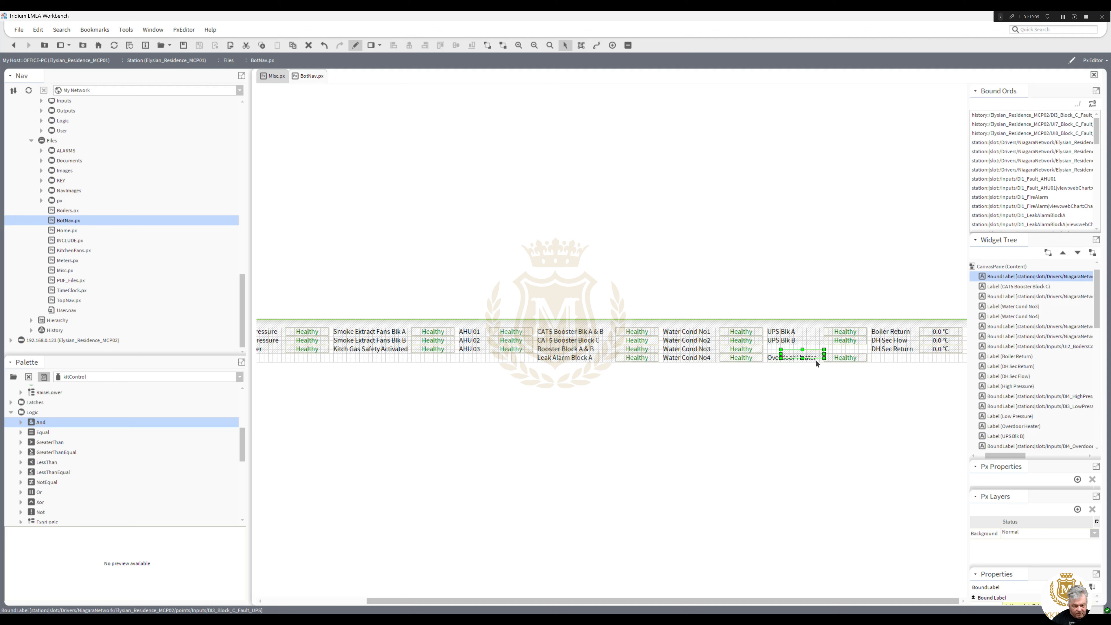
pyautogui.moveTo(817, 362); pyautogui.dragTo(860, 358)
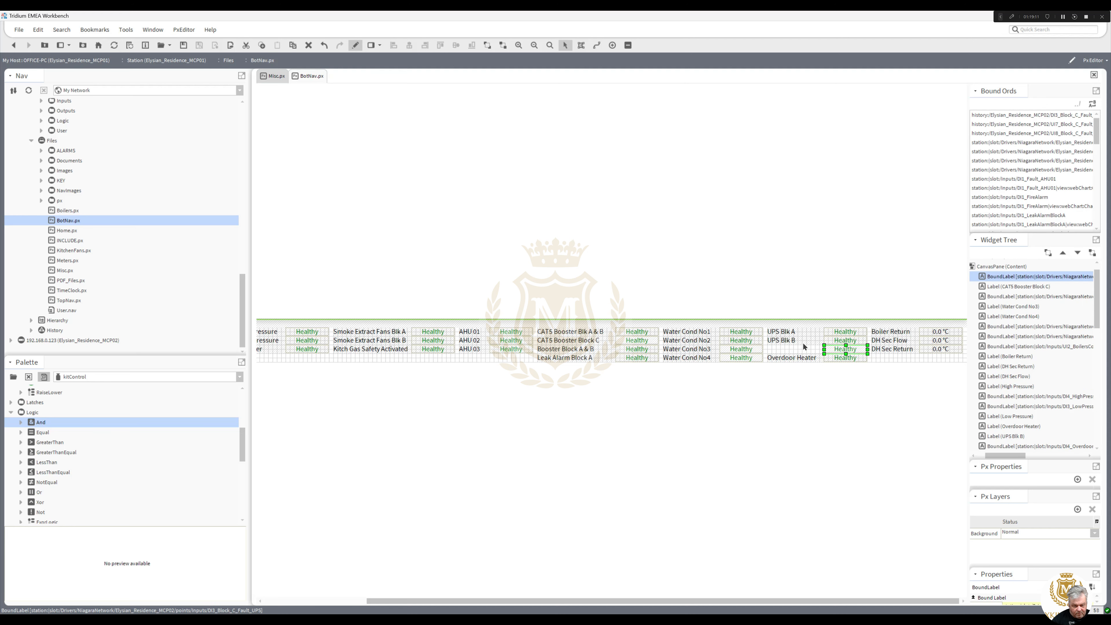
# Duplicate the UPS Blk B label into the row directly below it and set the copy's text to UPS Block C.
pyautogui.rightClick(795, 341)
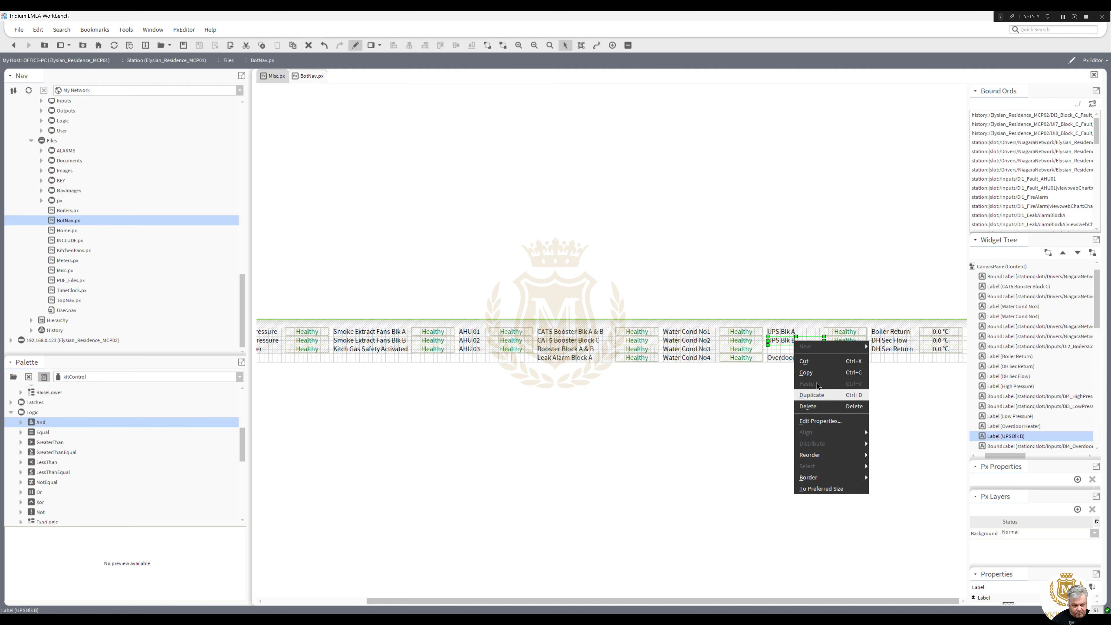
pyautogui.click(812, 394)
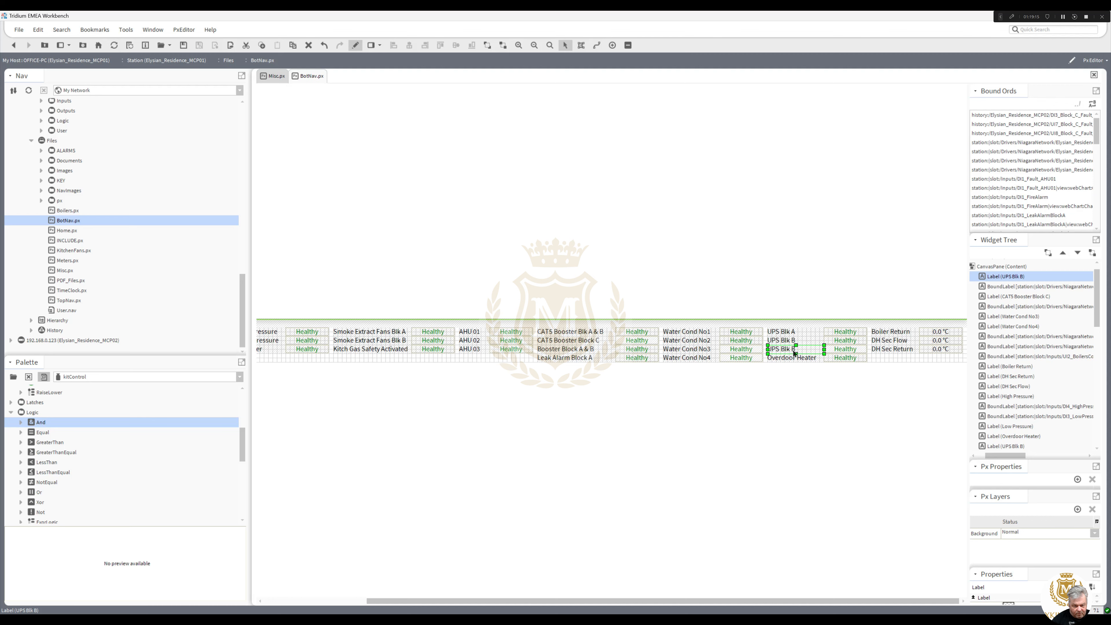
pyautogui.doubleClick(795, 353)
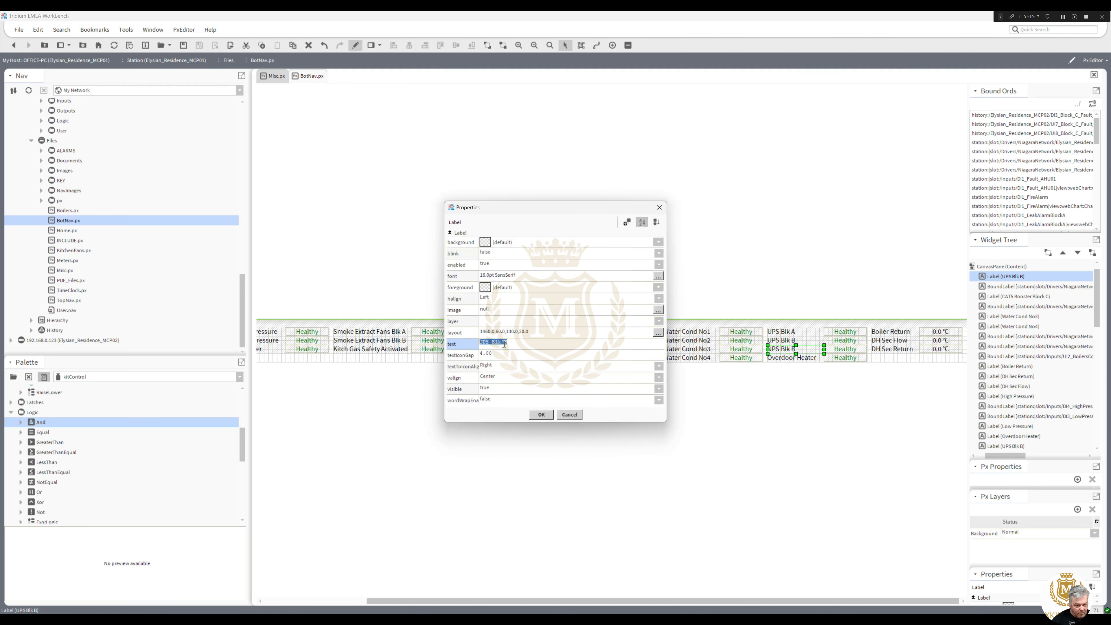
pyautogui.moveTo(491, 343); pyautogui.dragTo(550, 345)
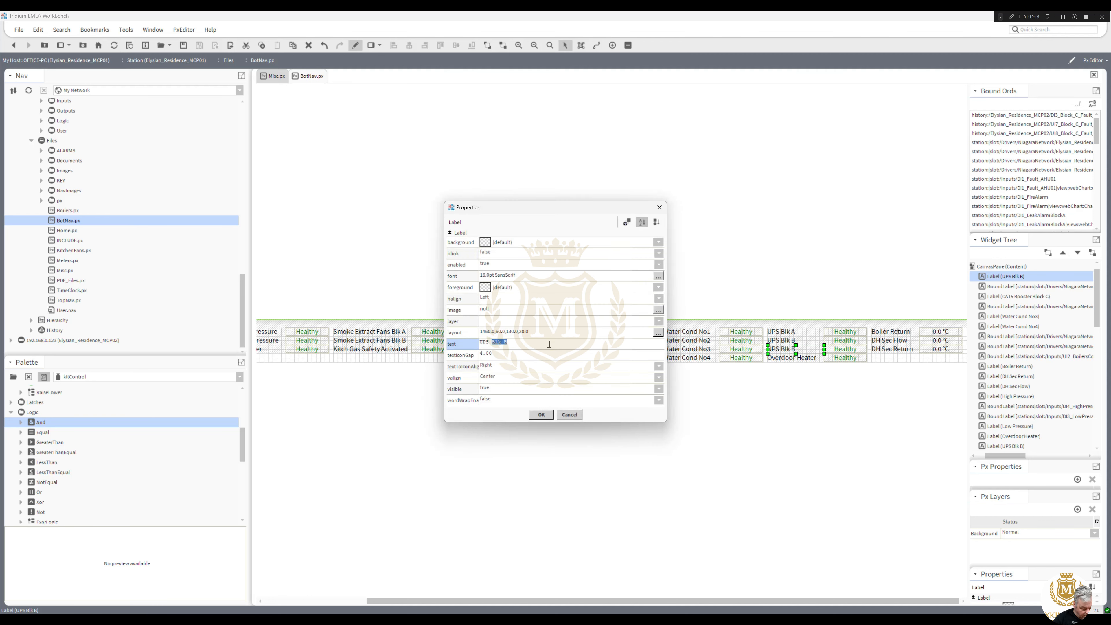
pyautogui.write('V')
pyautogui.write('lock C')
pyautogui.moveTo(491, 341); pyautogui.dragTo(506, 342)
pyautogui.click(541, 415)
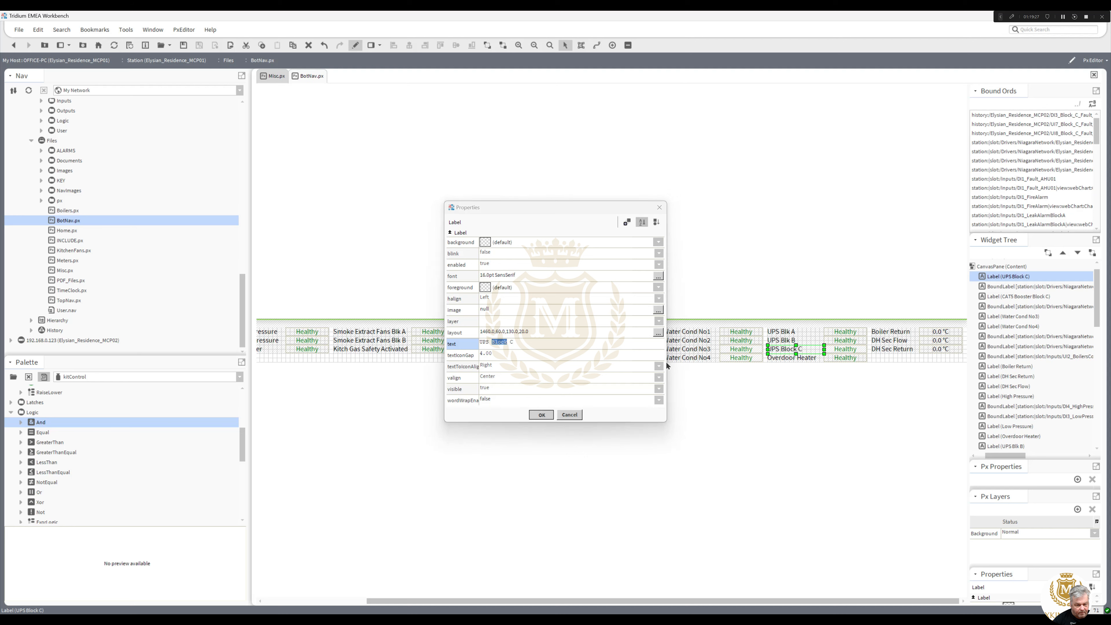
# Rename the UPS Blk B and UPS Blk A labels to UPS Block B and UPS Block A.
pyautogui.doubleClick(783, 341)
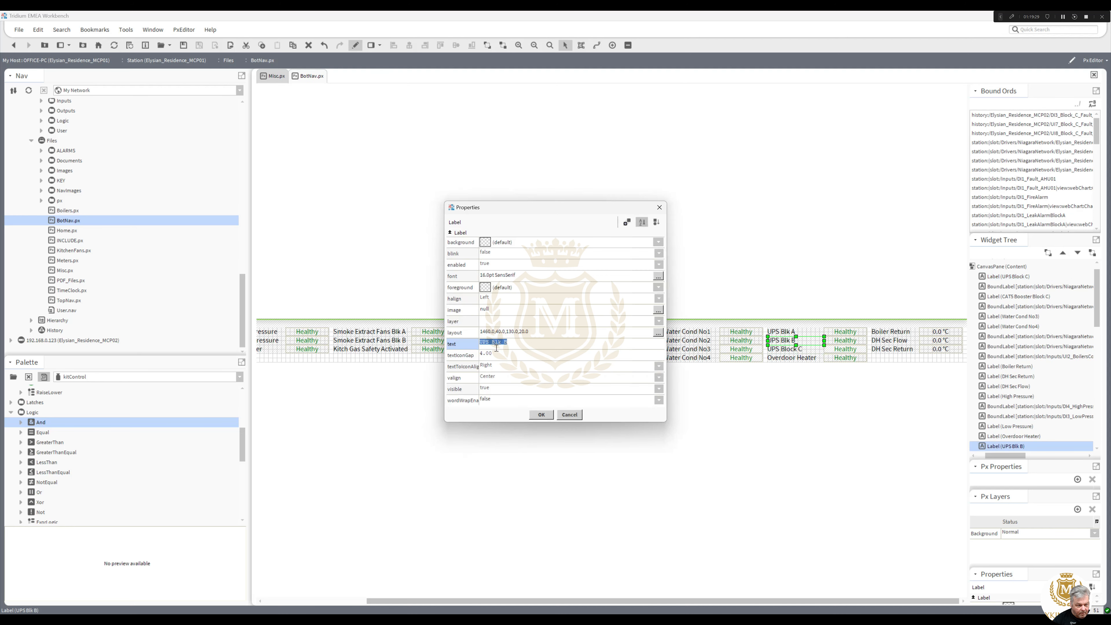
pyautogui.moveTo(492, 342); pyautogui.dragTo(501, 342)
pyautogui.write('Block')
pyautogui.click(541, 415)
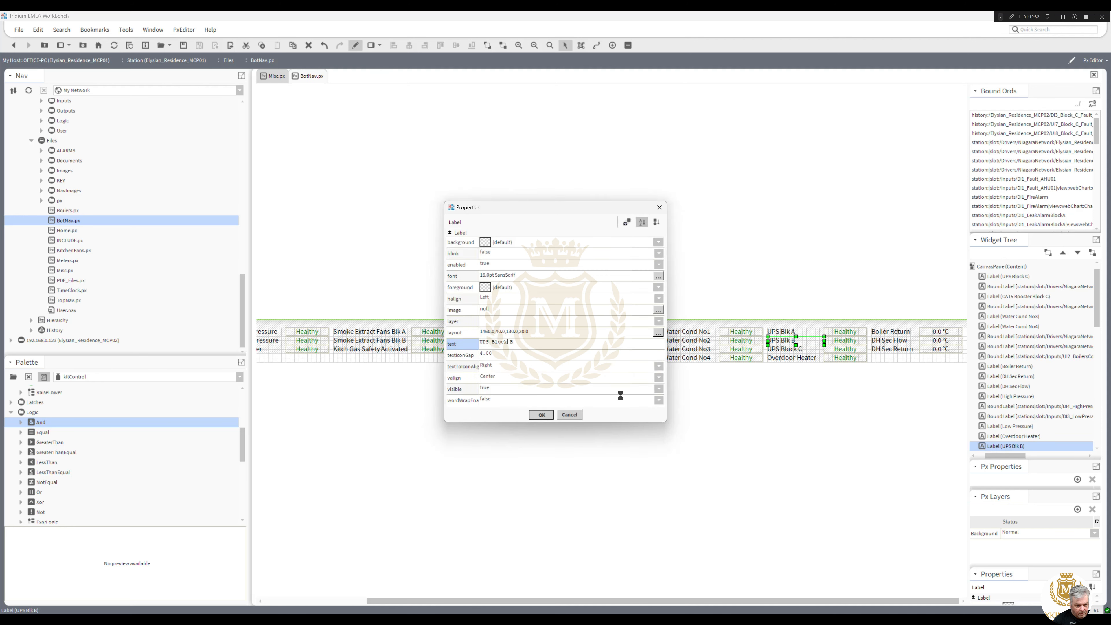
pyautogui.doubleClick(784, 334)
pyautogui.moveTo(492, 342); pyautogui.dragTo(501, 342)
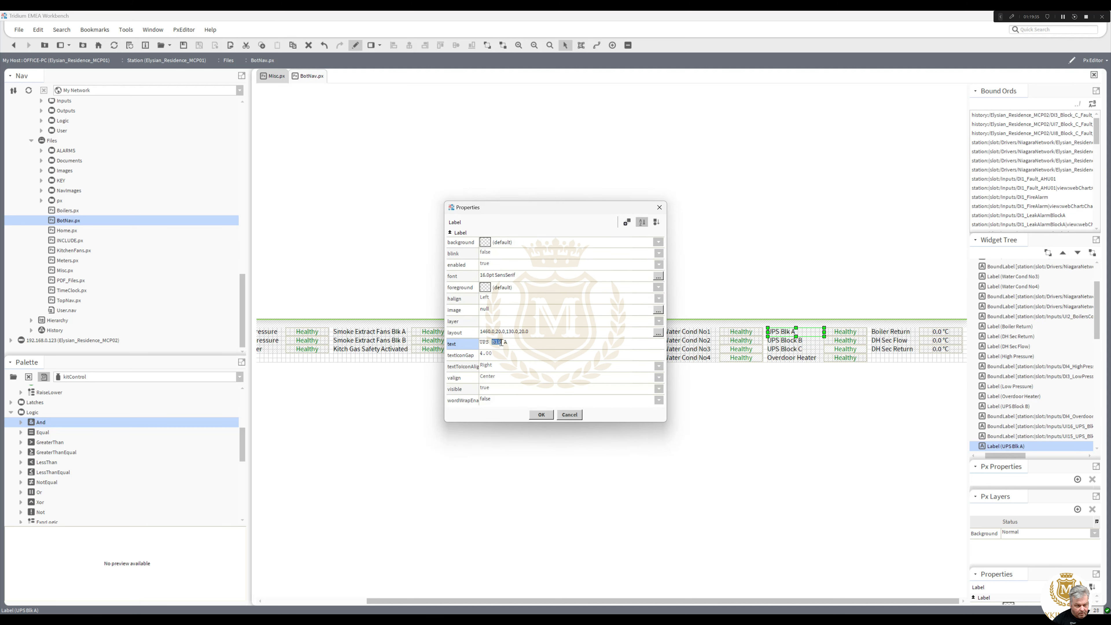
pyautogui.click(542, 415)
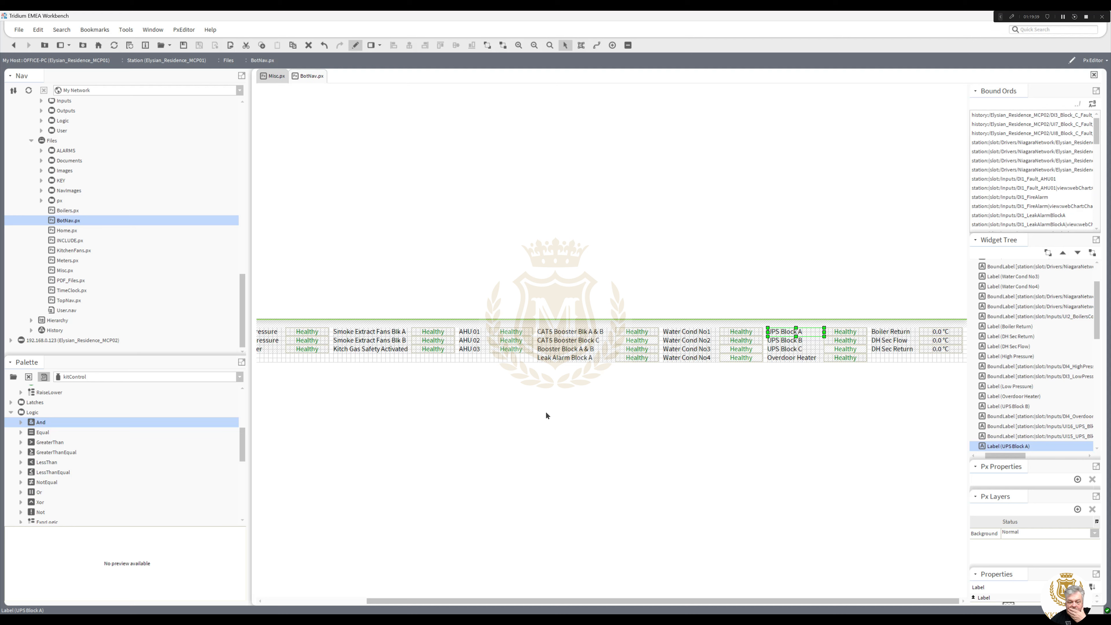
# Move the Leak Alarm Block A label and its status label in BotNav.px to the empty row beneath Kitch Gas Safety Activated.
pyautogui.click(276, 76)
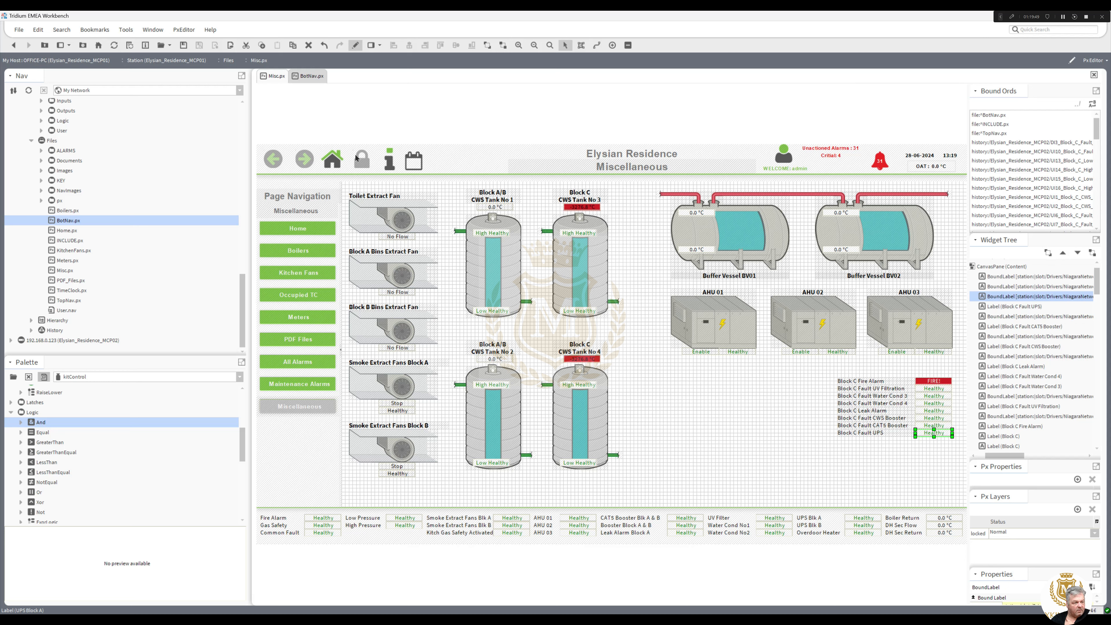
pyautogui.click(317, 76)
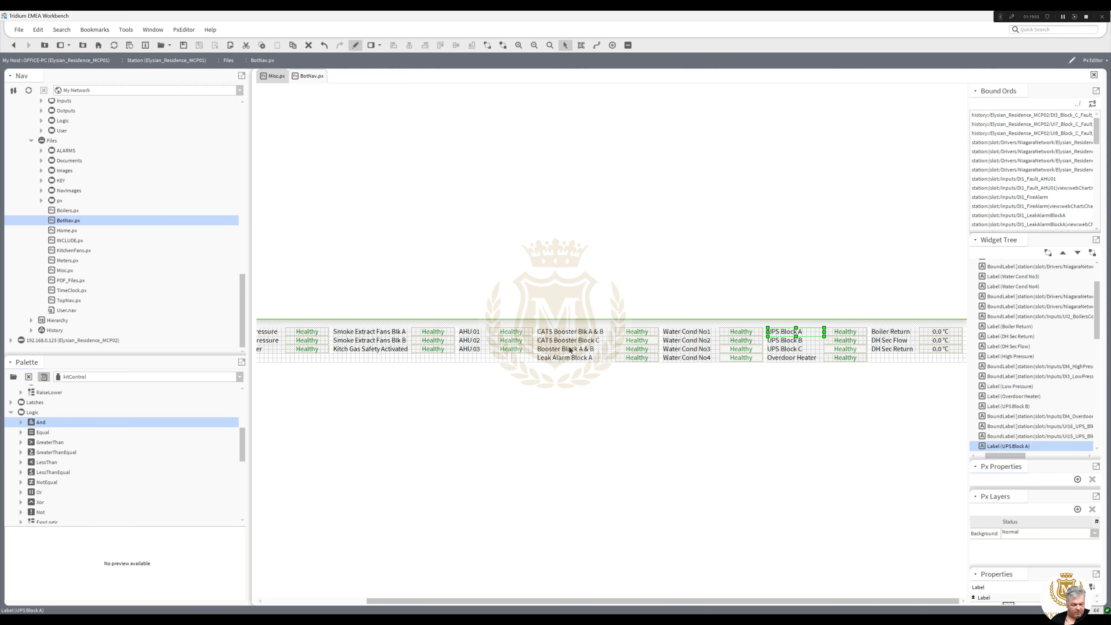
pyautogui.click(573, 358)
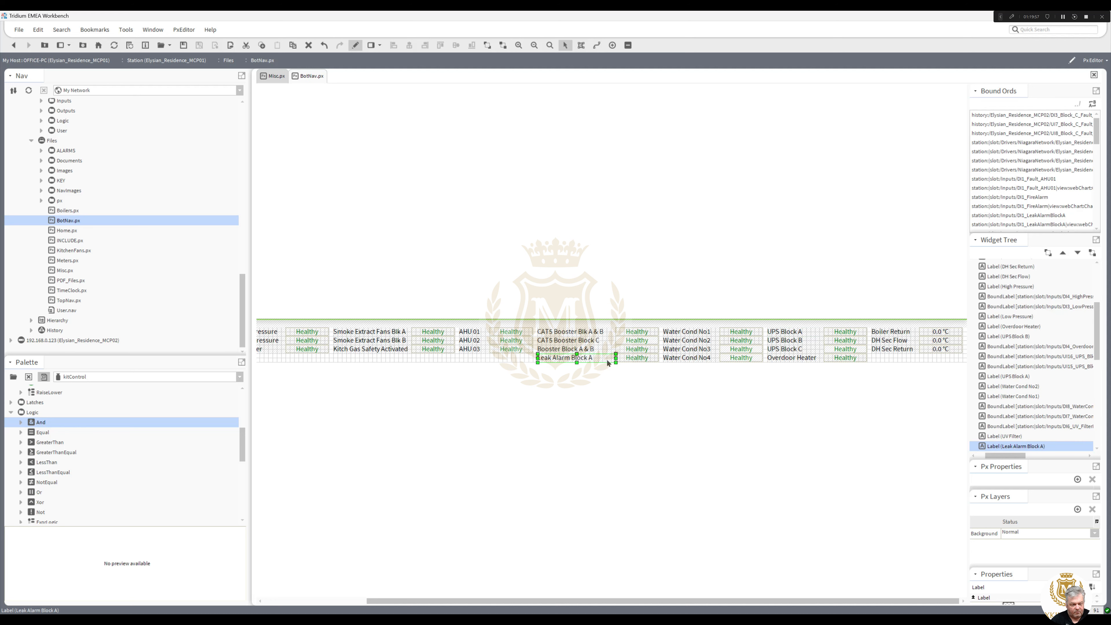
pyautogui.keyDown('ctrl'); pyautogui.click(637, 358); pyautogui.keyUp('ctrl')
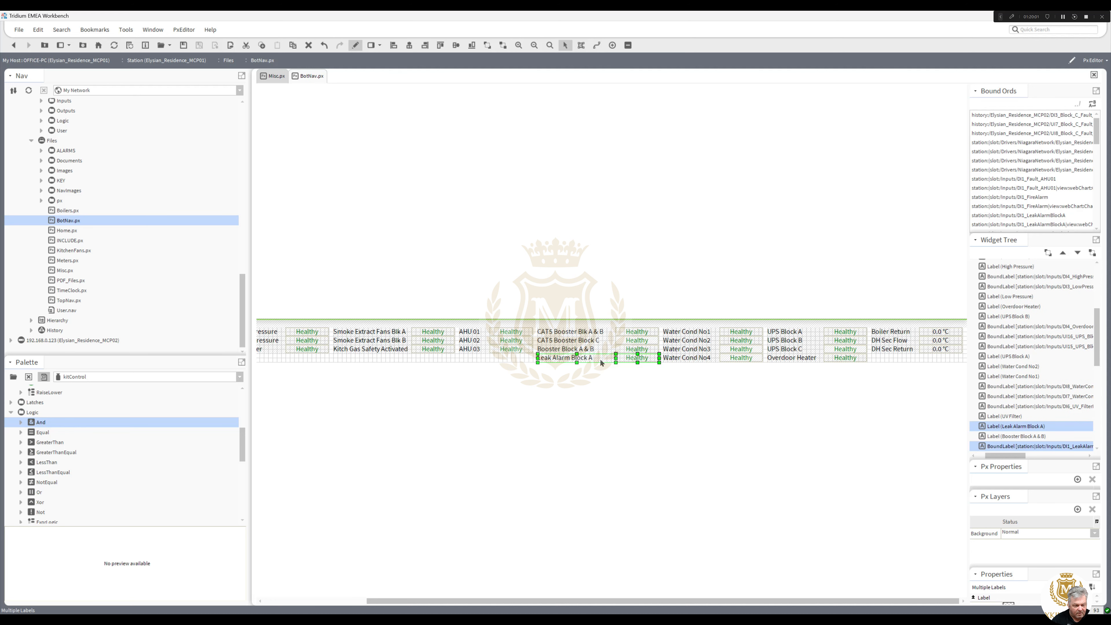
pyautogui.moveTo(600, 362); pyautogui.dragTo(396, 362)
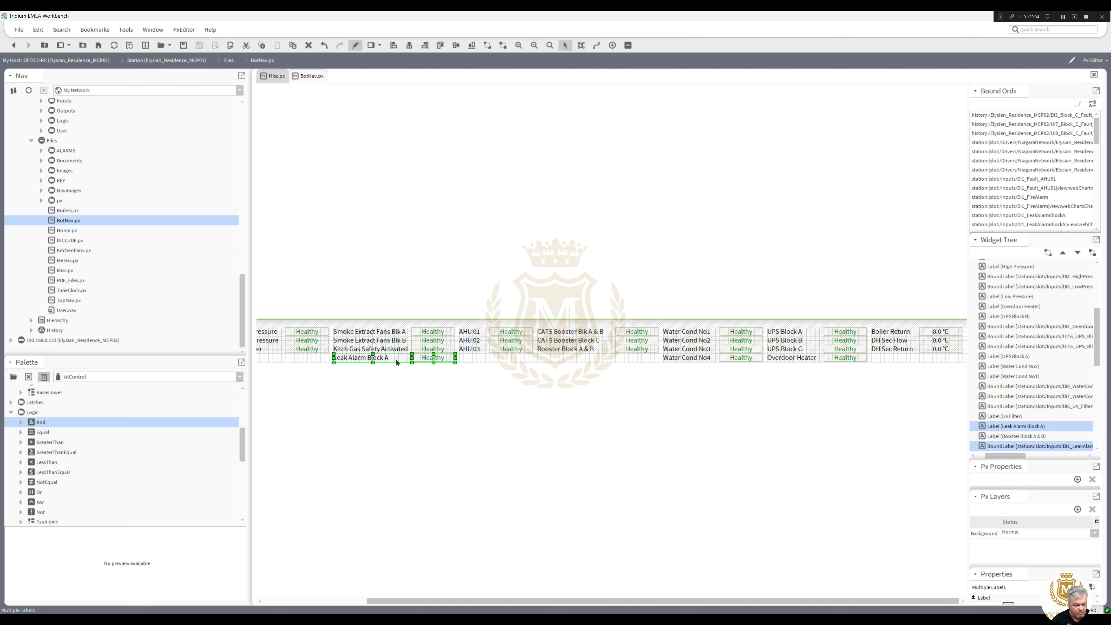
# Duplicate the Booster Block A & B label into the row directly below it and set the copy's text to Booster Block C.
pyautogui.click(555, 353)
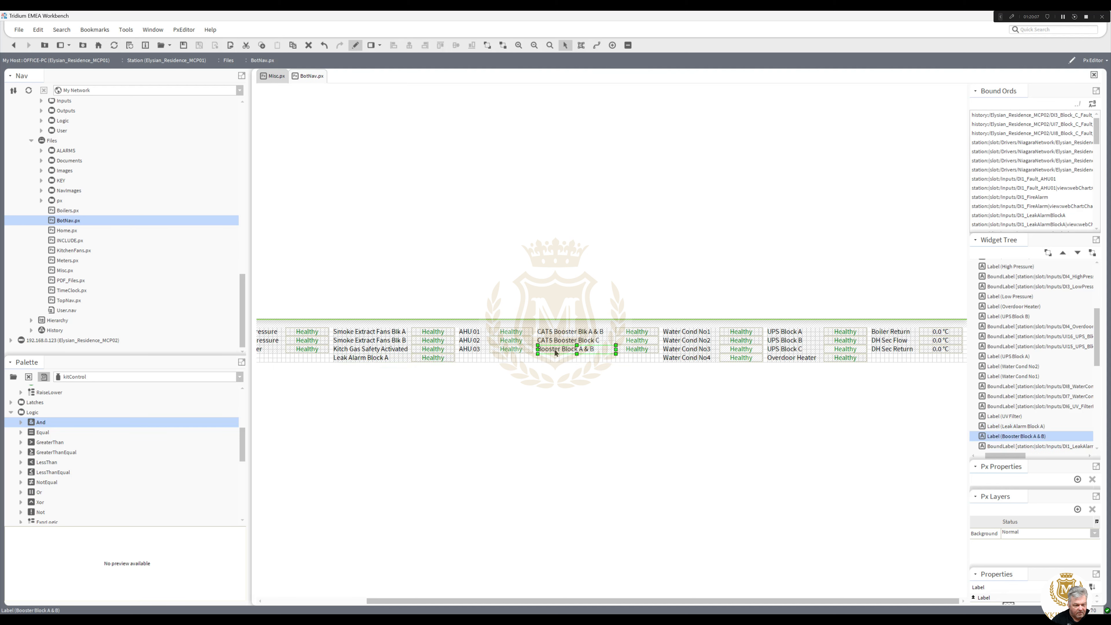
pyautogui.rightClick(554, 353)
pyautogui.click(571, 364)
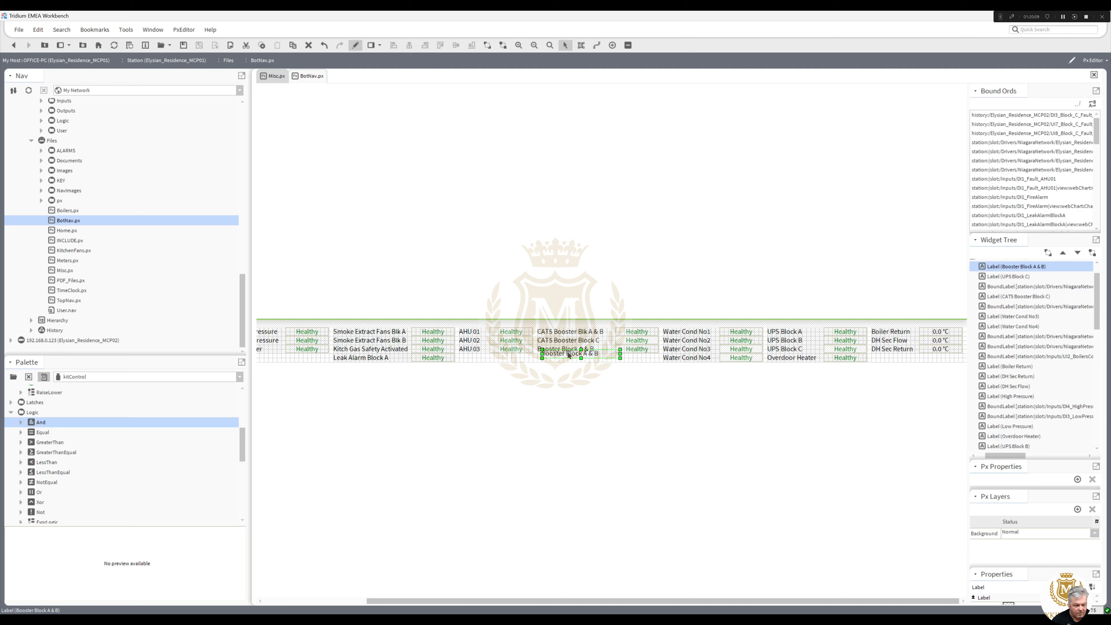
pyautogui.moveTo(569, 353)
pyautogui.mouseDown()
pyautogui.moveTo(525, 343)
pyautogui.moveTo(565, 345)
pyautogui.mouseUp()
pyautogui.doubleClick(565, 358)
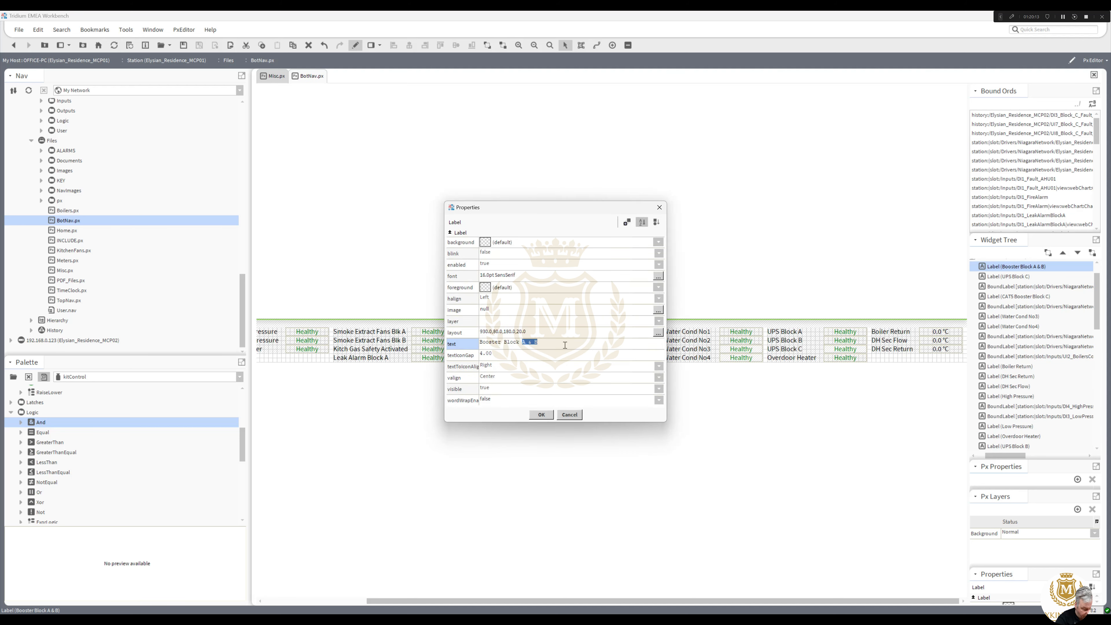
pyautogui.write('C')
pyautogui.click(541, 415)
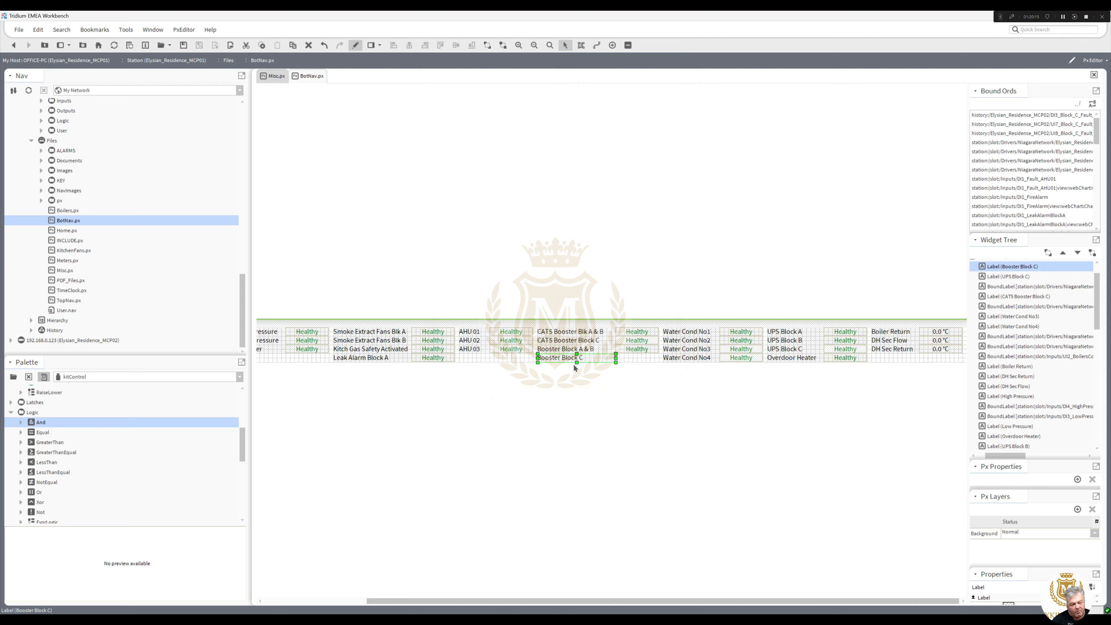
# Copy the Block C Fault CWS Booster status label from Misc.px into BotNav.px and place it beside the Booster Block C label.
pyautogui.click(274, 75)
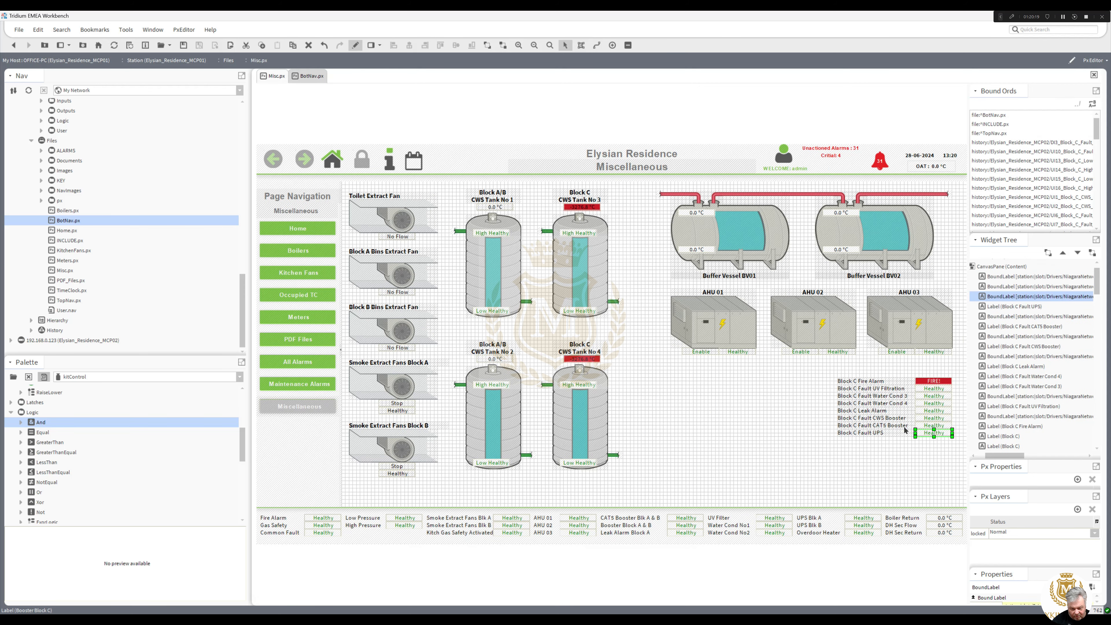
pyautogui.rightClick(928, 419)
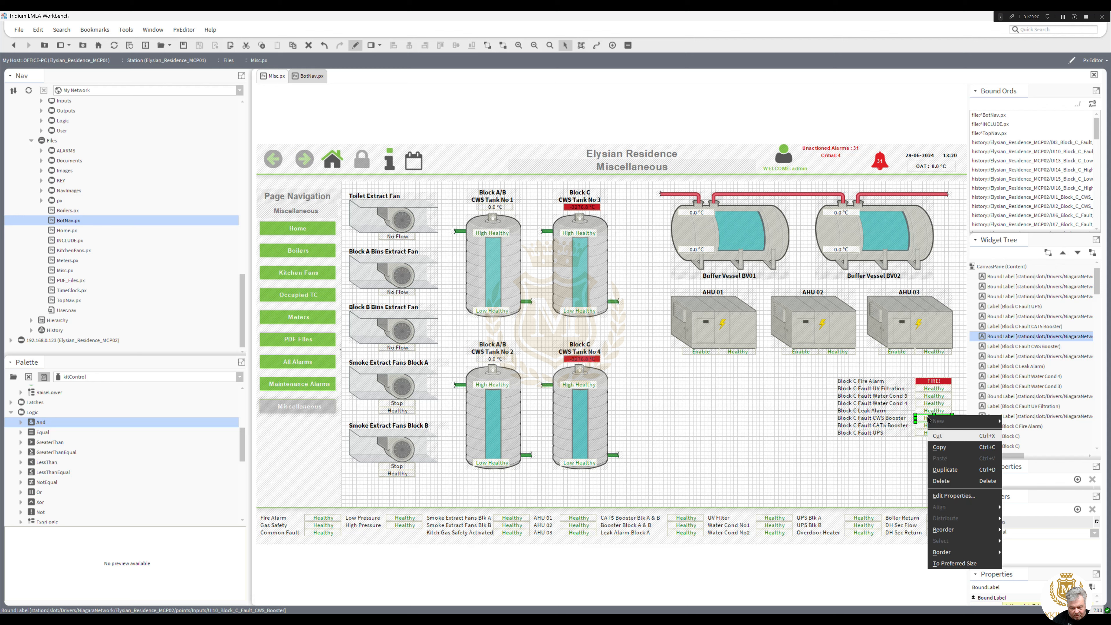
pyautogui.click(940, 447)
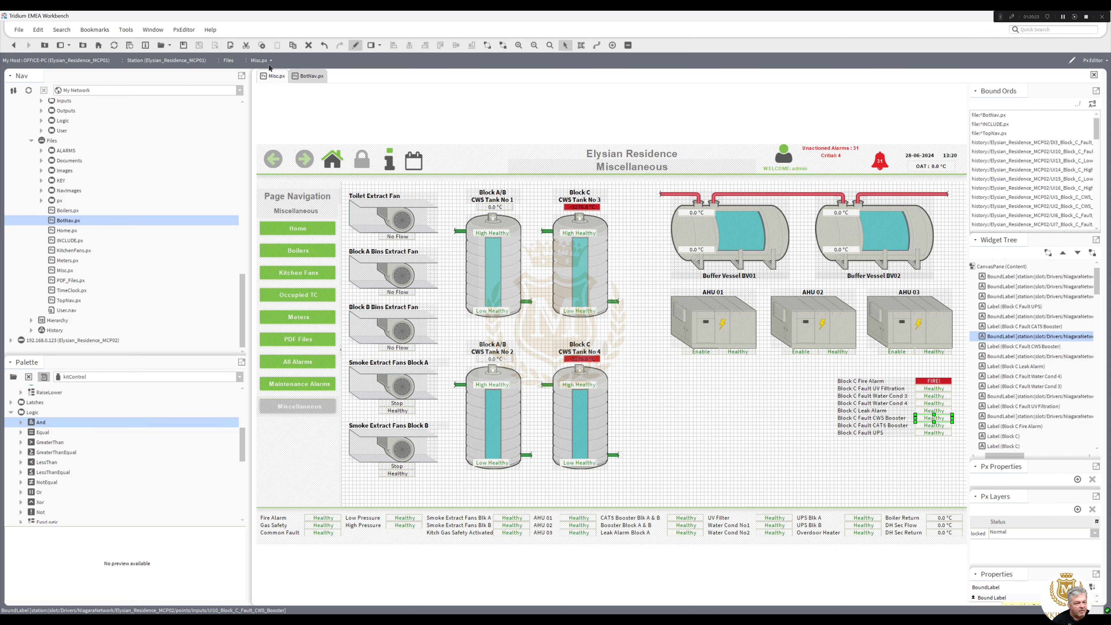
pyautogui.click(305, 76)
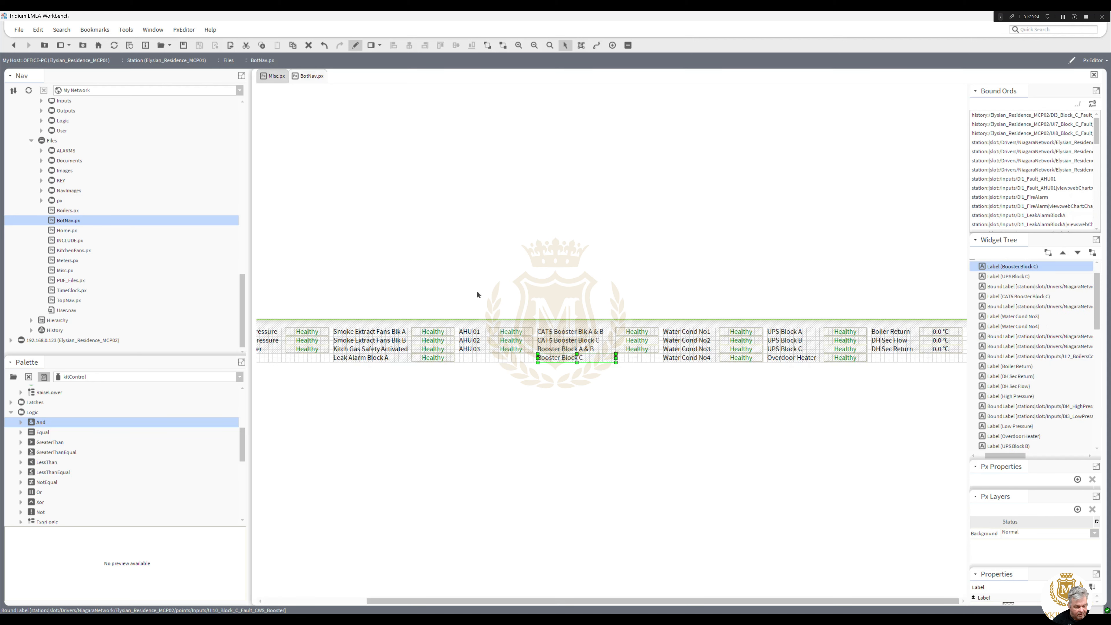
pyautogui.rightClick(628, 358)
pyautogui.click(643, 390)
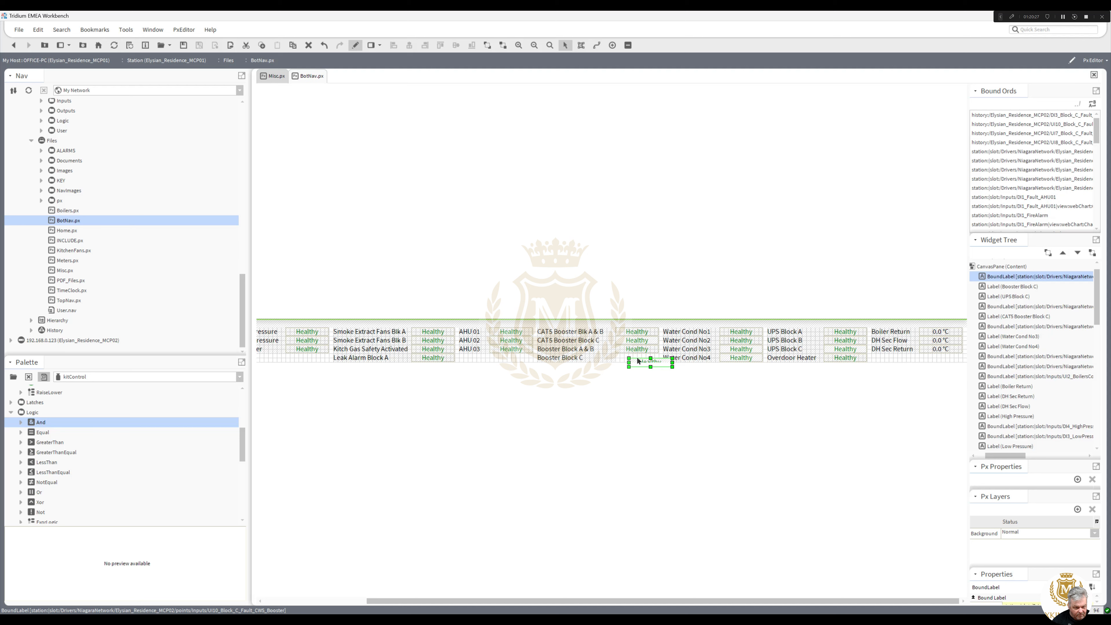
pyautogui.moveTo(646, 360); pyautogui.dragTo(632, 356)
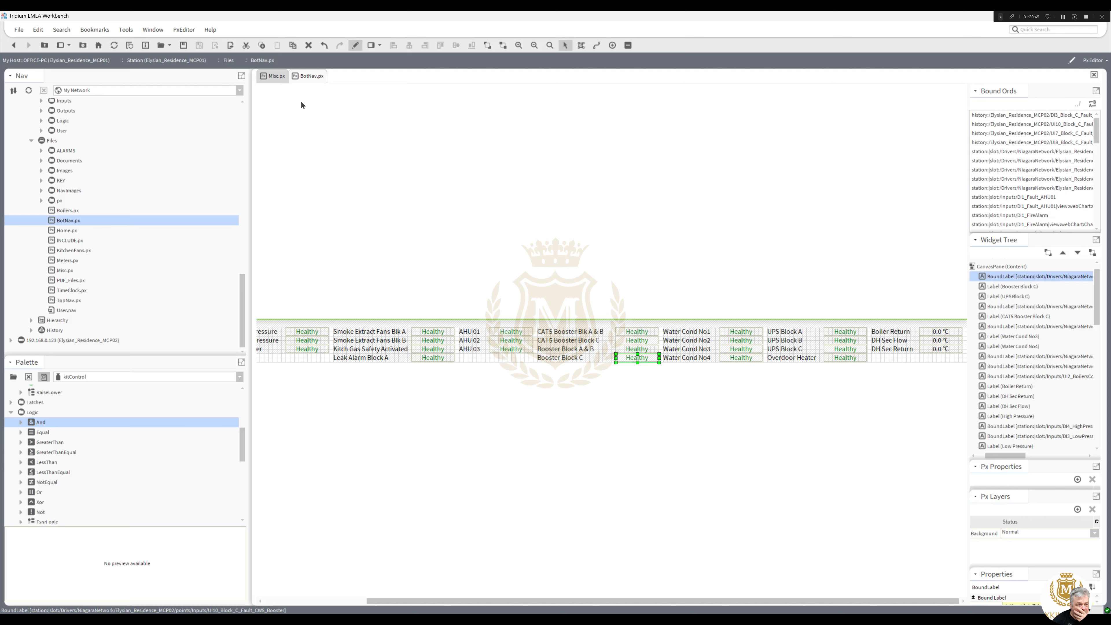
# Check the Block C alarm and fault labels in Misc.px against the statuses in the page's footer.
pyautogui.click(277, 77)
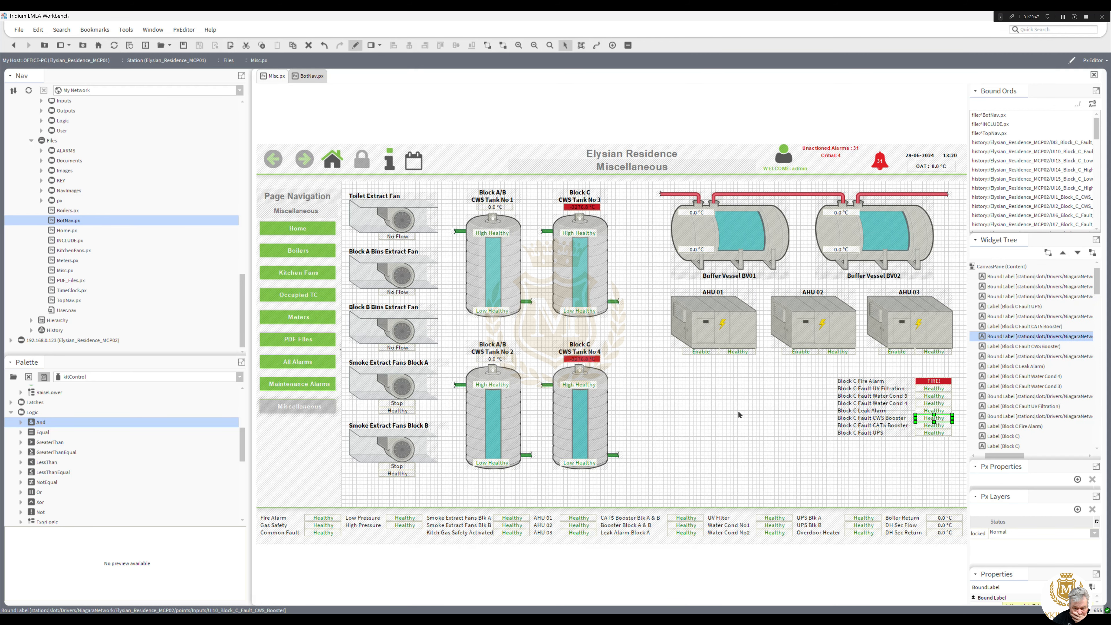
pyautogui.click(878, 433)
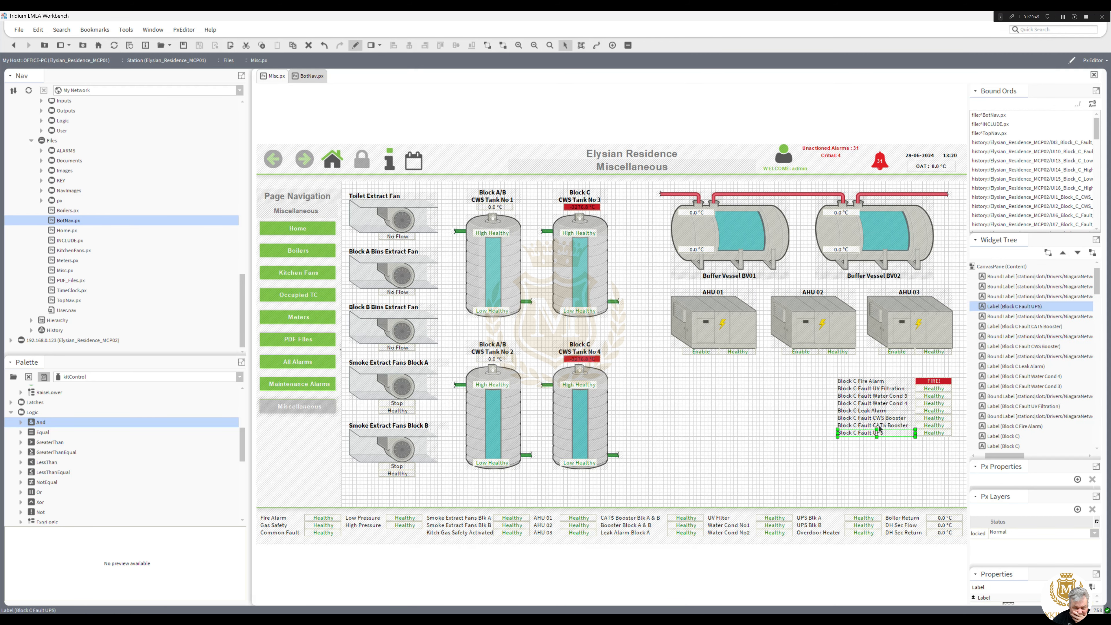
pyautogui.click(878, 423)
pyautogui.click(877, 417)
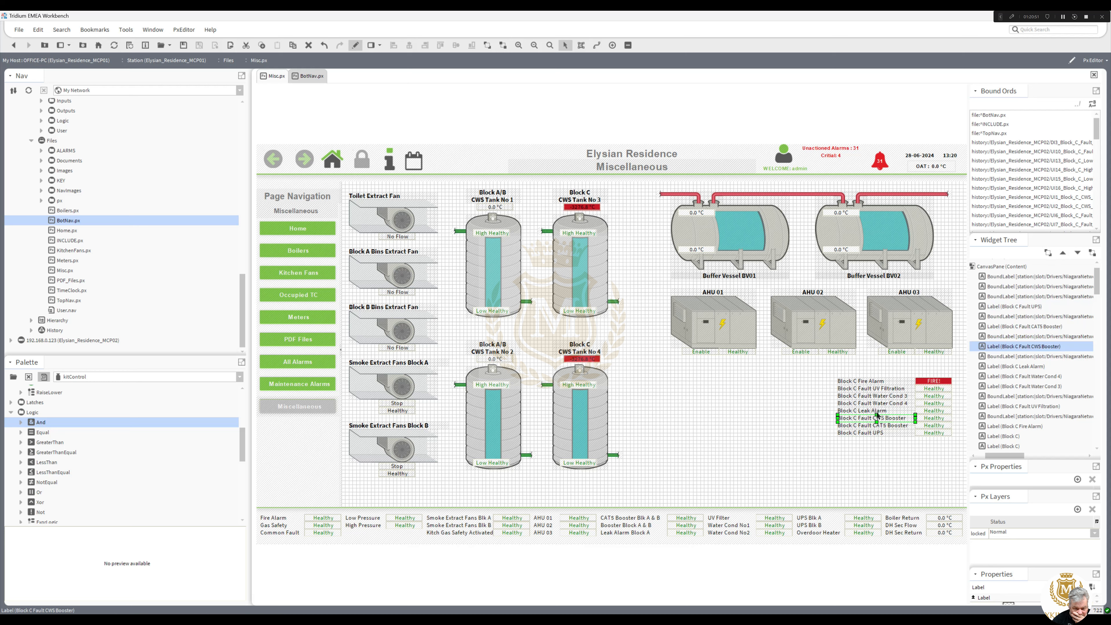
pyautogui.click(877, 413)
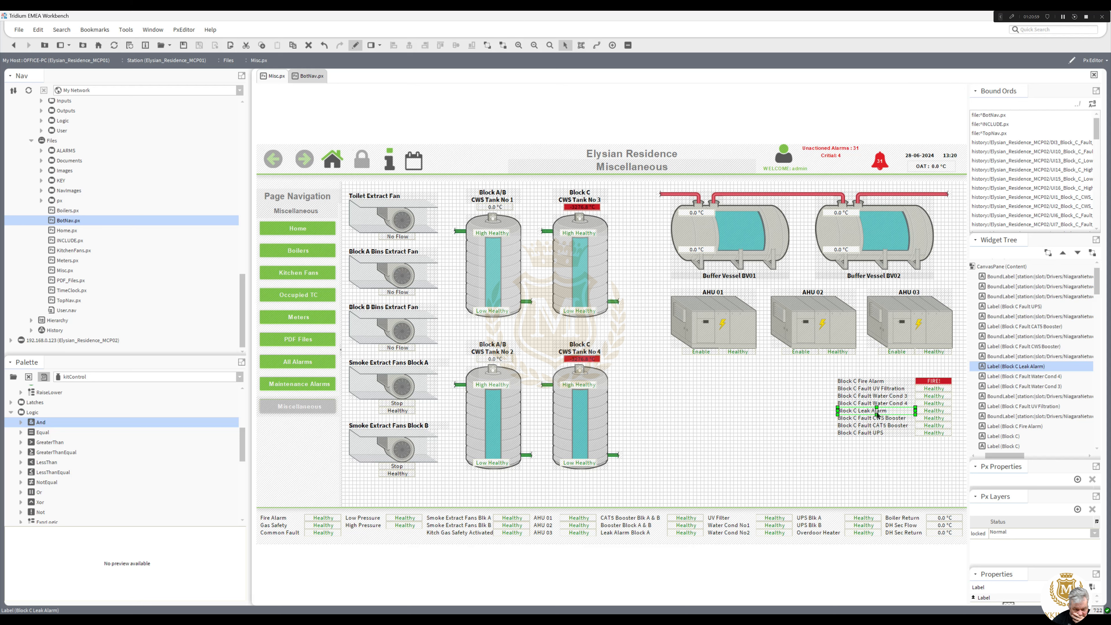
pyautogui.click(794, 503)
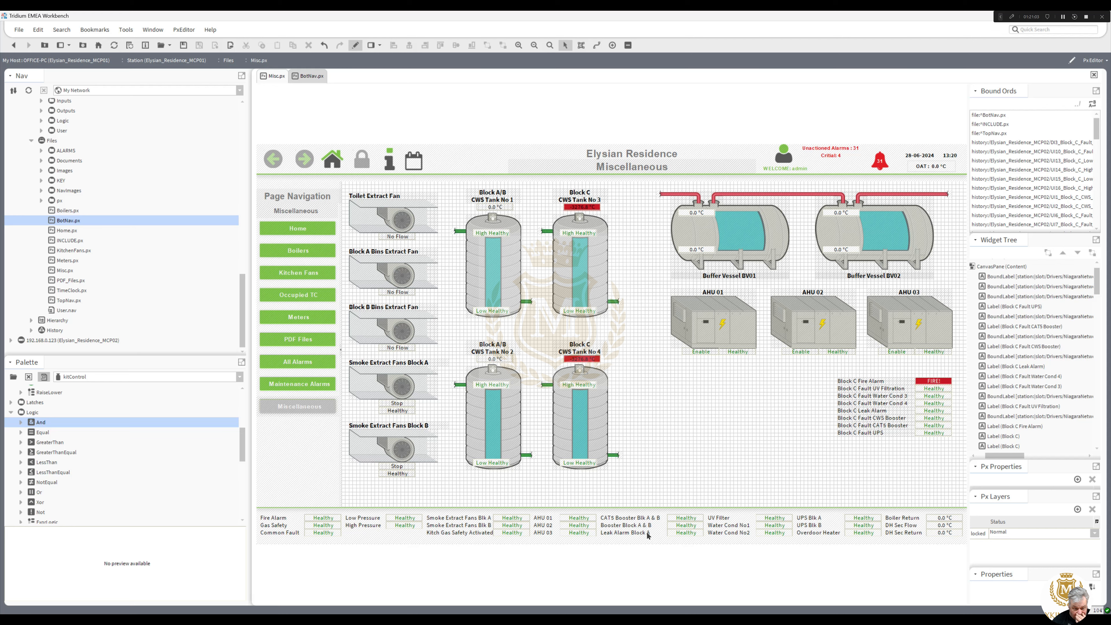
# Duplicate the Leak Alarm Block A label in BotNav.px, place the copy beneath UV Filter and narrow it to the column width.
pyautogui.click(312, 77)
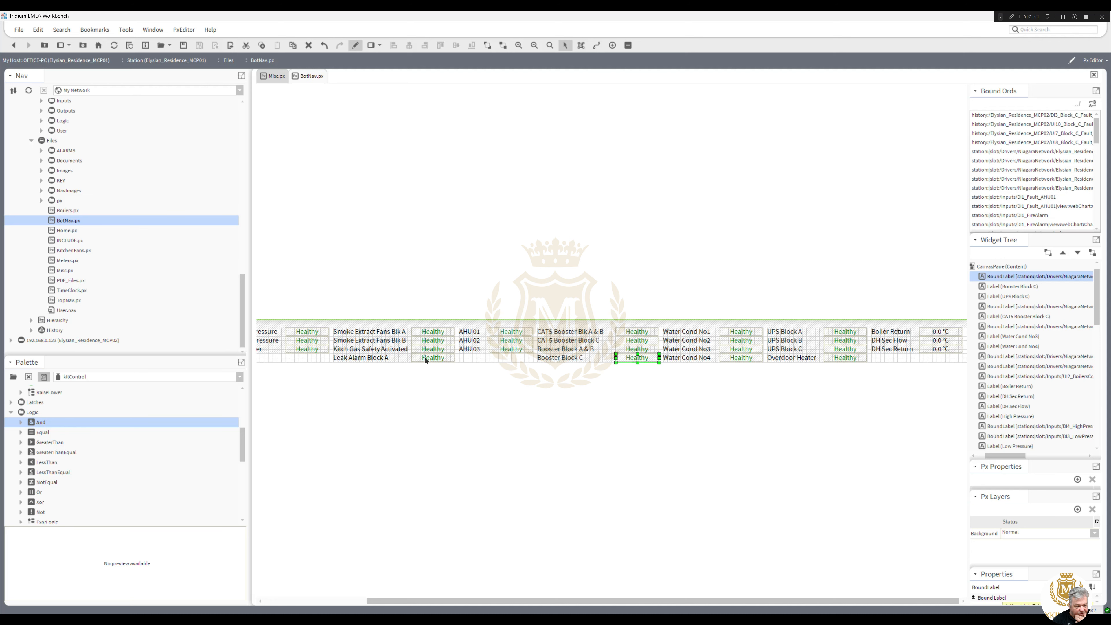
pyautogui.moveTo(483, 603); pyautogui.dragTo(354, 599)
pyautogui.click(486, 358)
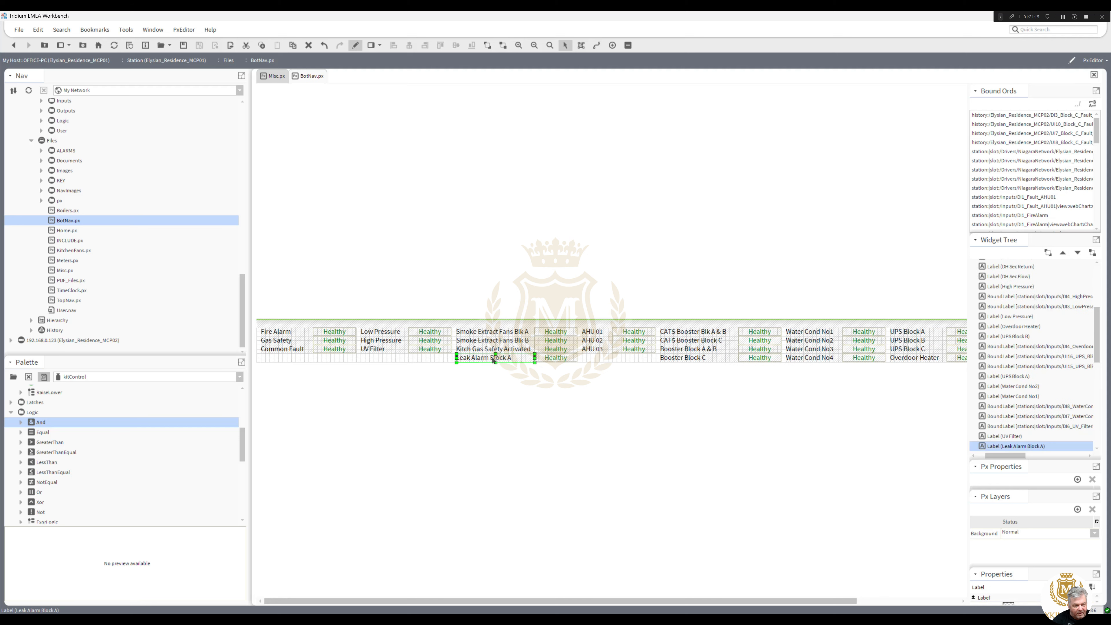
pyautogui.rightClick(495, 360)
pyautogui.click(510, 412)
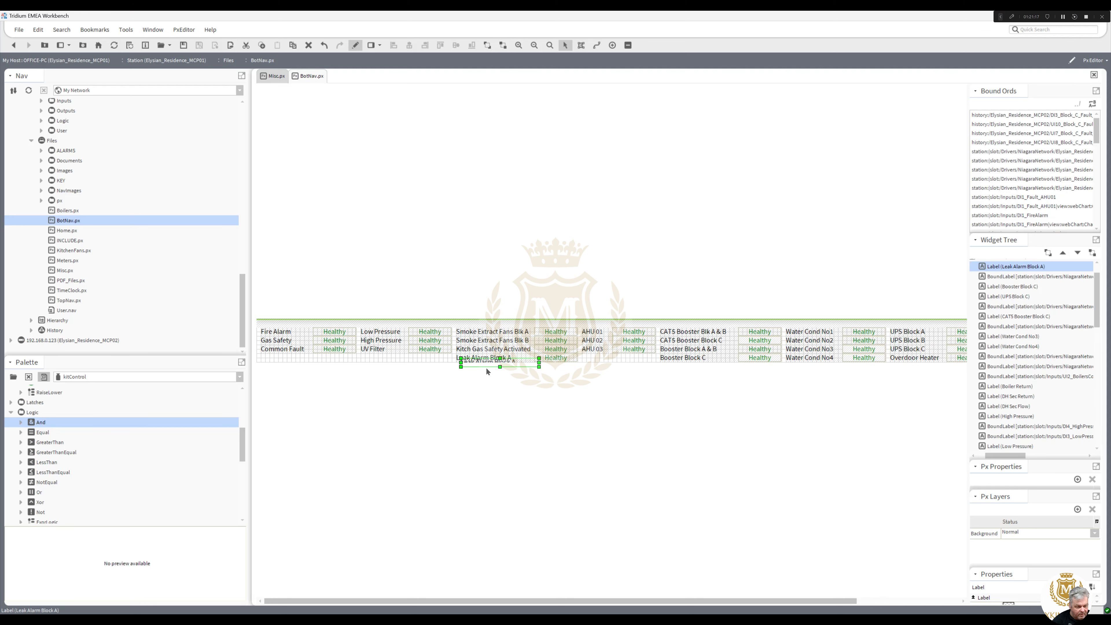
pyautogui.moveTo(487, 361); pyautogui.dragTo(396, 358)
# Set the text of the duplicated leak alarm label beneath UV Filter to Leak Alarm Blk C.
pyautogui.doubleClick(383, 361)
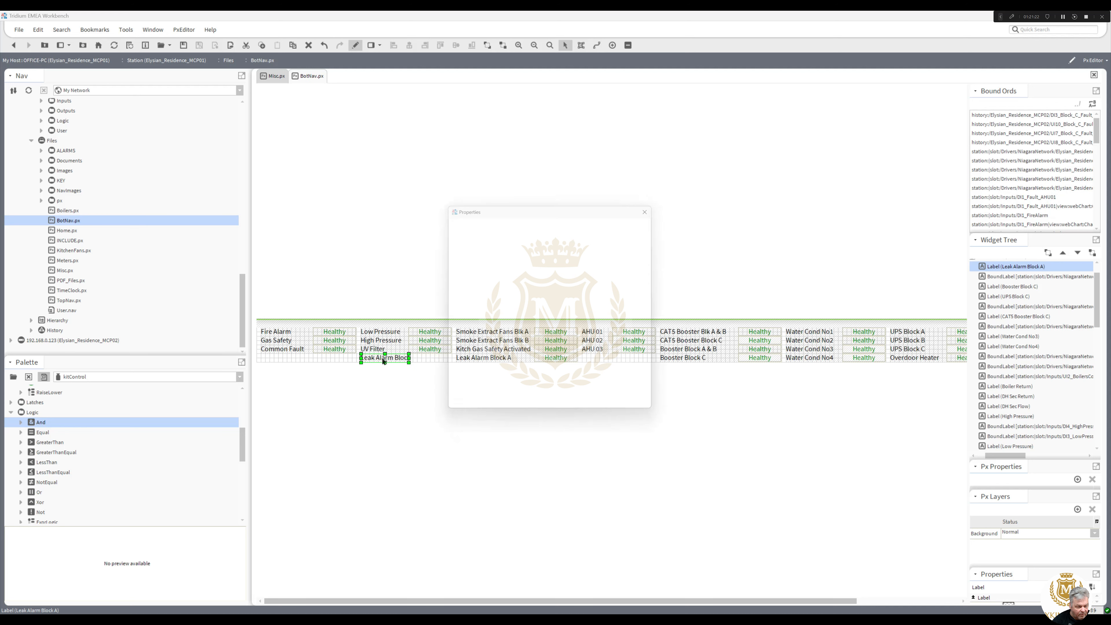
pyautogui.click(515, 343)
pyautogui.moveTo(516, 343); pyautogui.dragTo(529, 341)
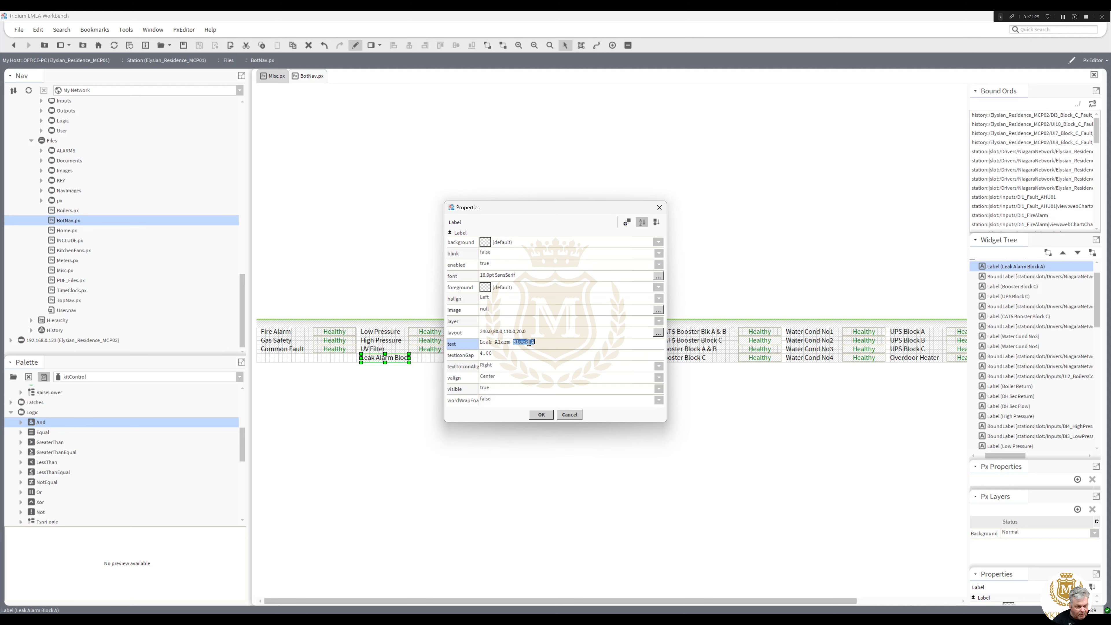
pyautogui.write('Blk')
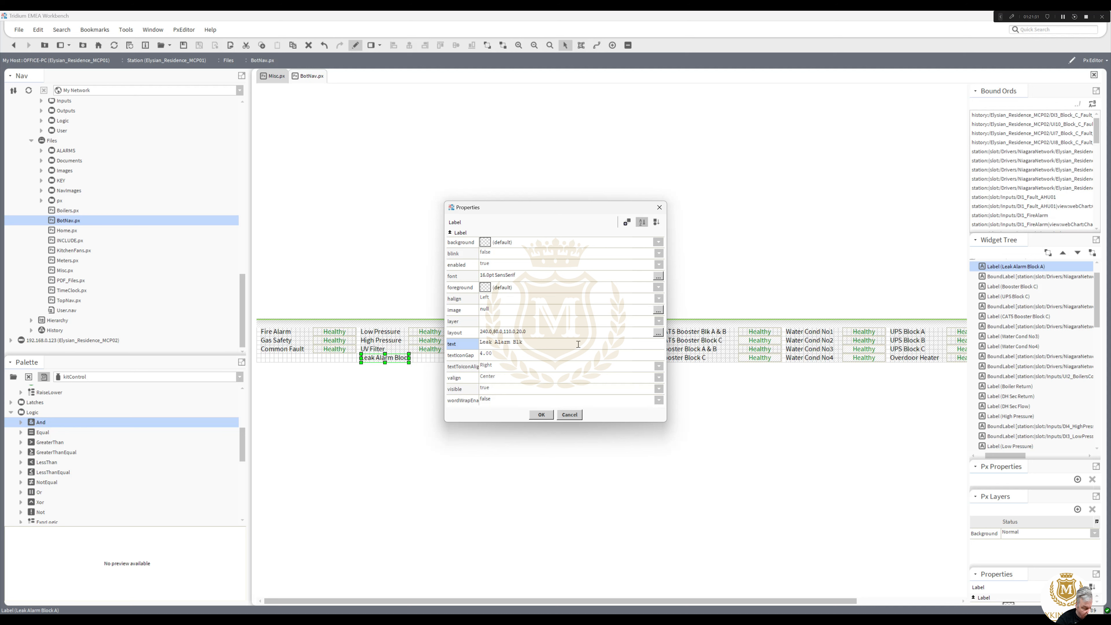
pyautogui.write(' C')
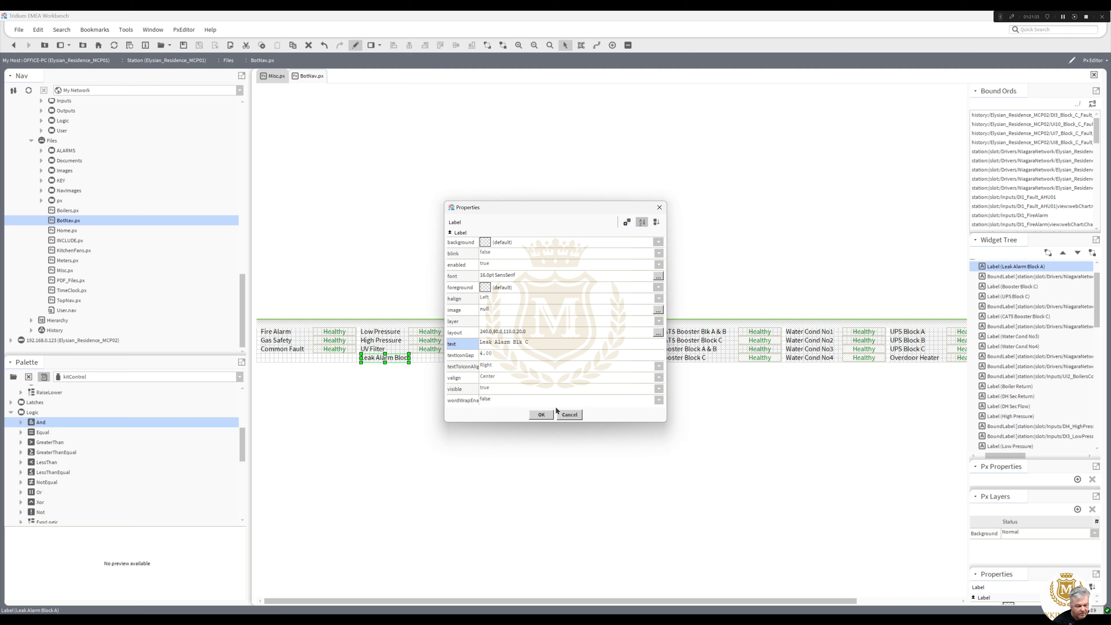
pyautogui.click(542, 415)
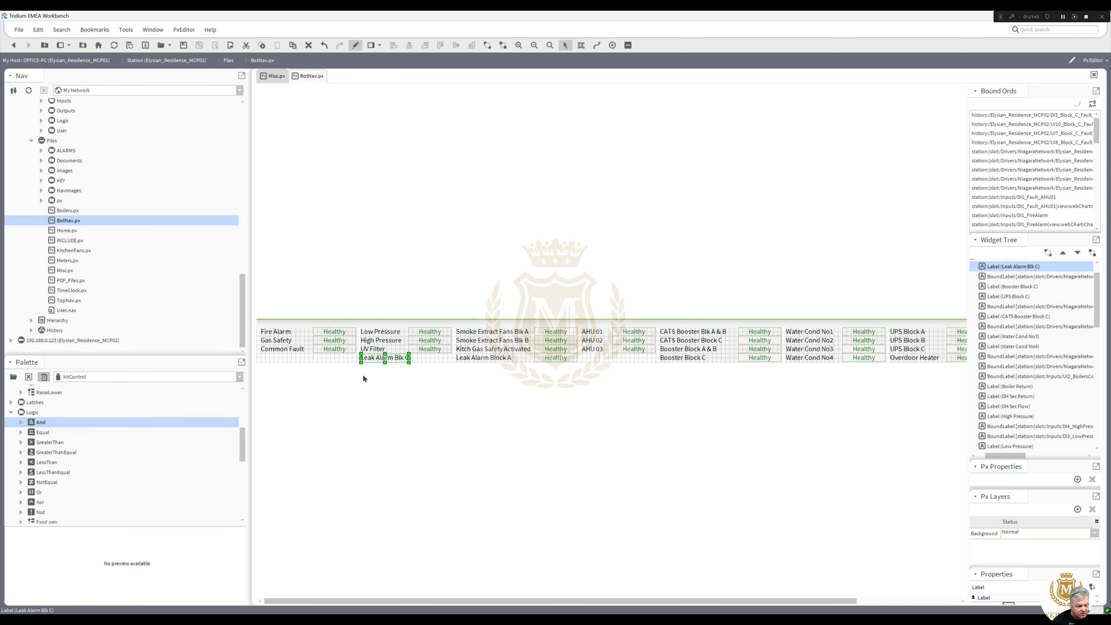
# Narrow the Healthy status boxes slightly in every column from Fire Alarm through UPS Block A, keeping their left edges in place.
pyautogui.moveTo(362, 375)
pyautogui.mouseDown()
pyautogui.moveTo(303, 318)
pyautogui.moveTo(349, 332)
pyautogui.mouseUp()
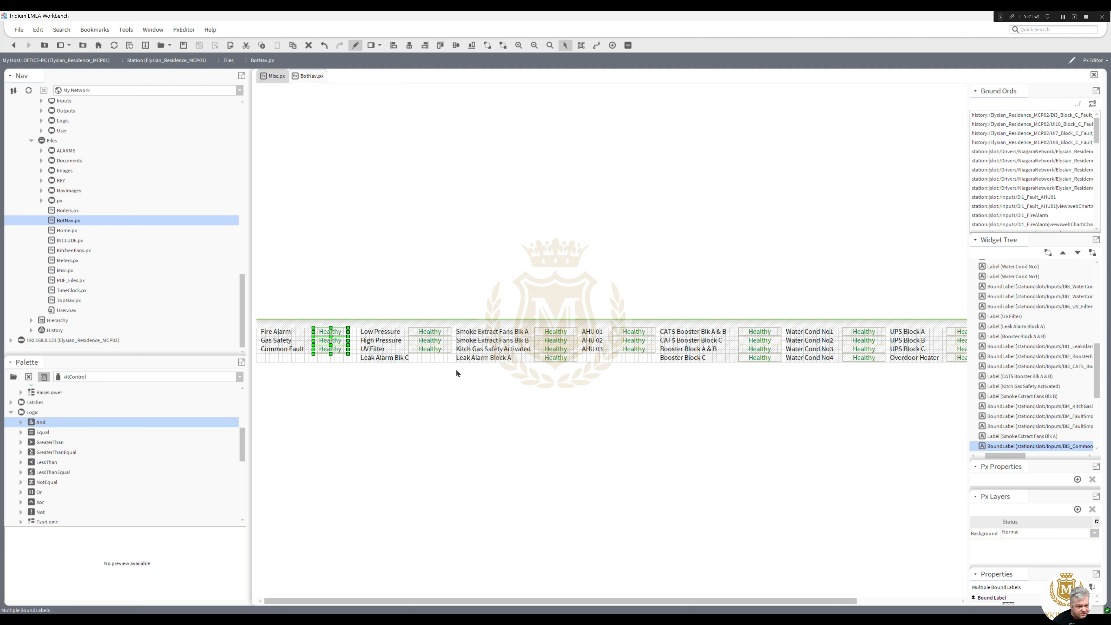
pyautogui.moveTo(456, 371)
pyautogui.mouseDown()
pyautogui.moveTo(400, 315)
pyautogui.moveTo(444, 332)
pyautogui.mouseUp()
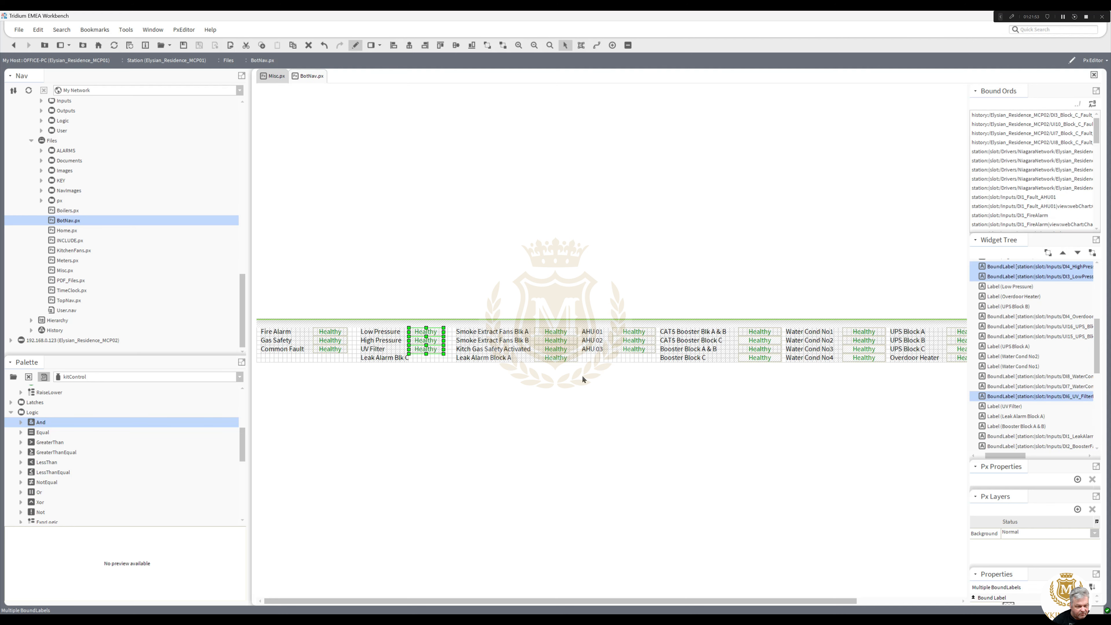
pyautogui.moveTo(582, 375)
pyautogui.mouseDown()
pyautogui.moveTo(527, 323)
pyautogui.moveTo(569, 331)
pyautogui.mouseUp()
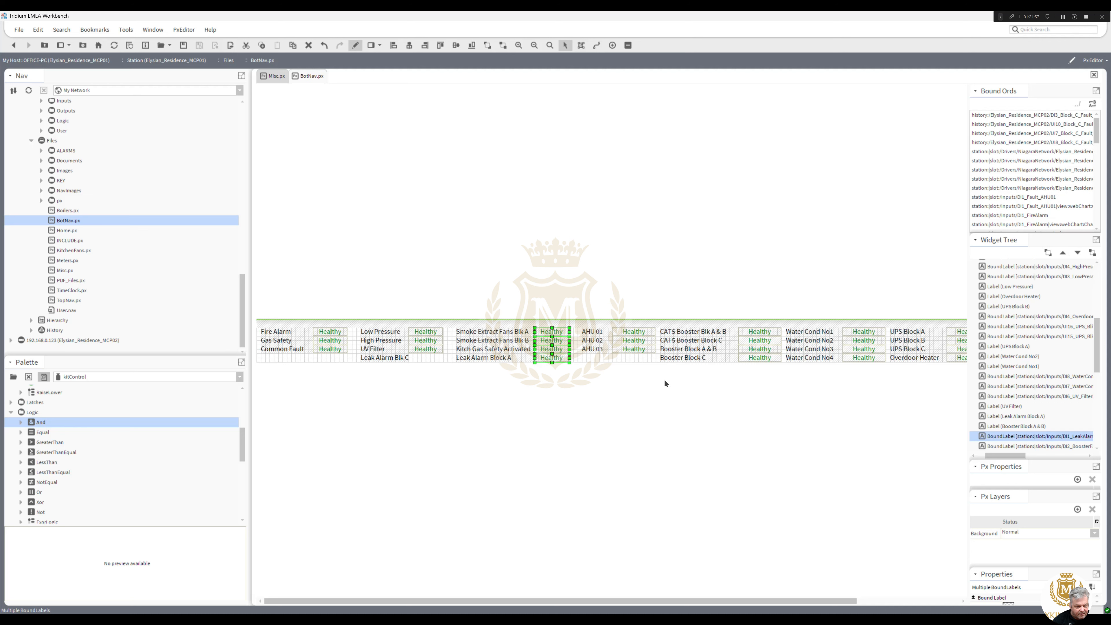
pyautogui.moveTo(665, 383)
pyautogui.mouseDown()
pyautogui.moveTo(628, 328)
pyautogui.moveTo(604, 321)
pyautogui.moveTo(648, 332)
pyautogui.mouseUp()
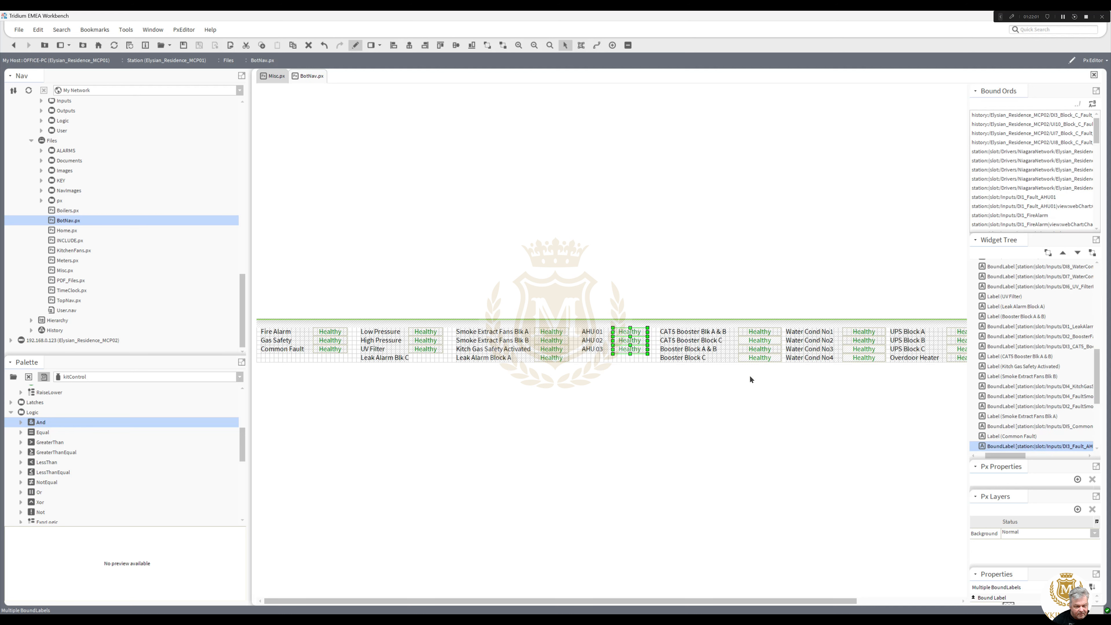
pyautogui.moveTo(790, 372)
pyautogui.mouseDown()
pyautogui.moveTo(728, 317)
pyautogui.moveTo(769, 332)
pyautogui.mouseUp()
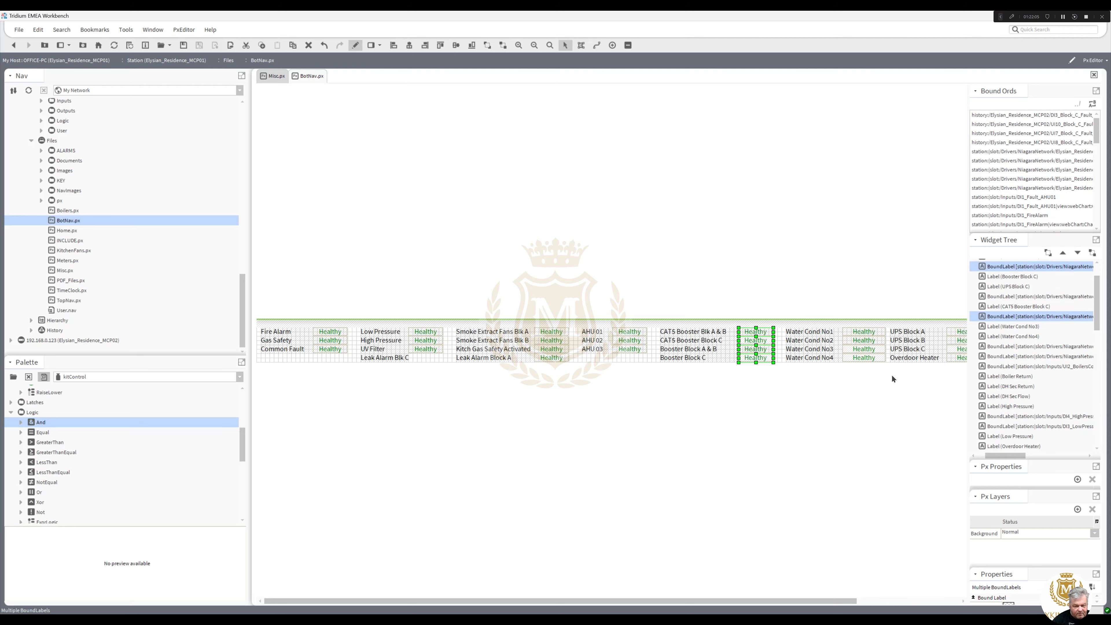
pyautogui.moveTo(892, 374)
pyautogui.mouseDown()
pyautogui.moveTo(829, 319)
pyautogui.moveTo(880, 333)
pyautogui.mouseUp()
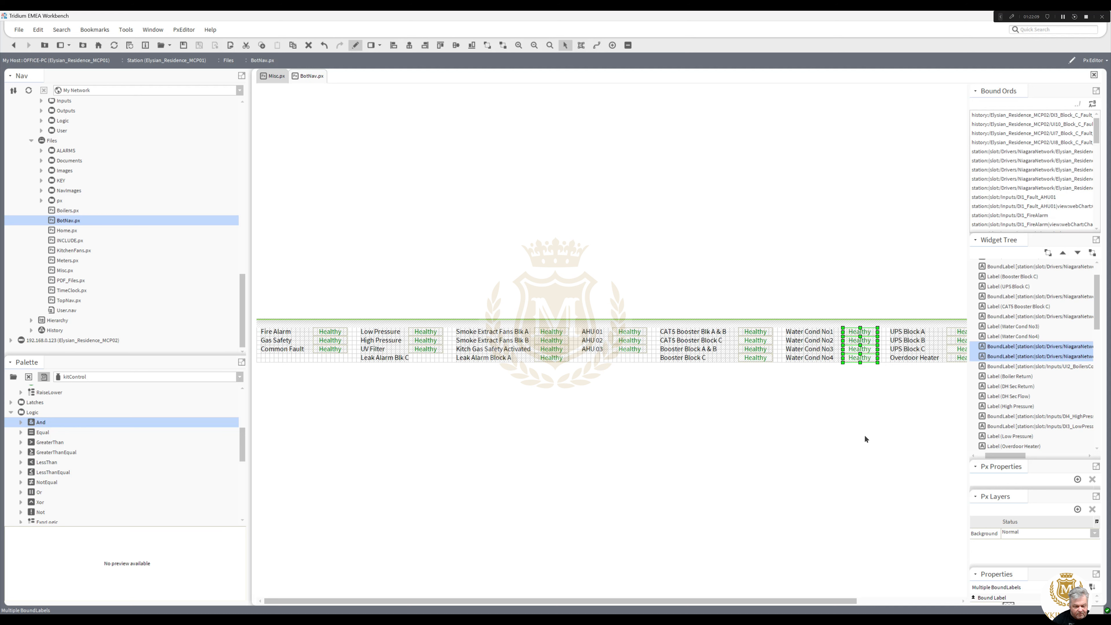
pyautogui.moveTo(835, 602); pyautogui.dragTo(953, 598)
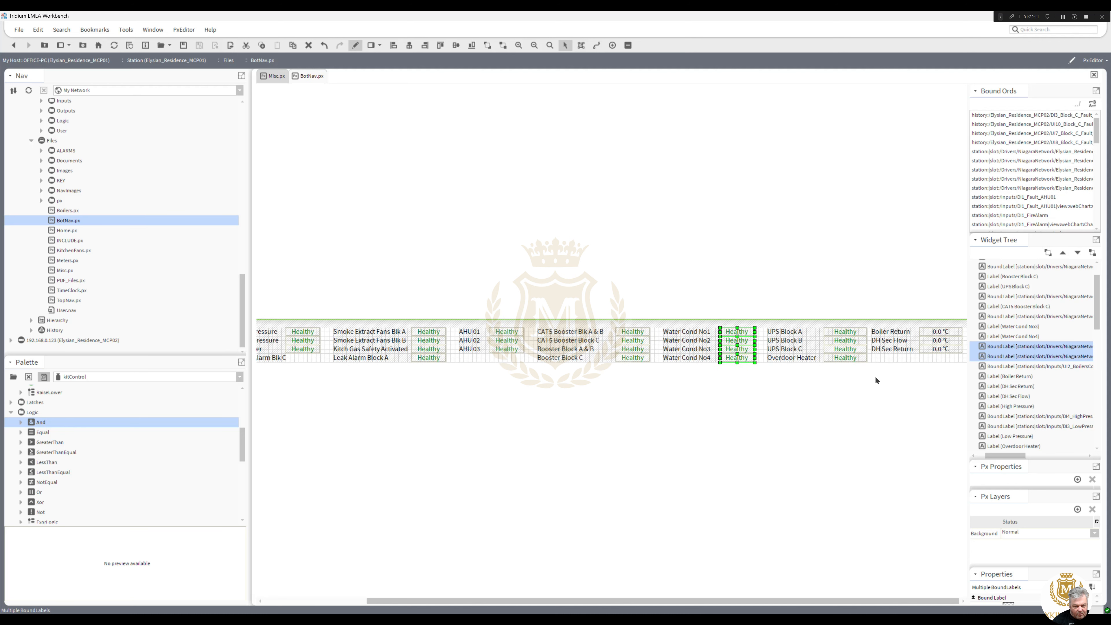
pyautogui.moveTo(879, 375); pyautogui.dragTo(817, 322)
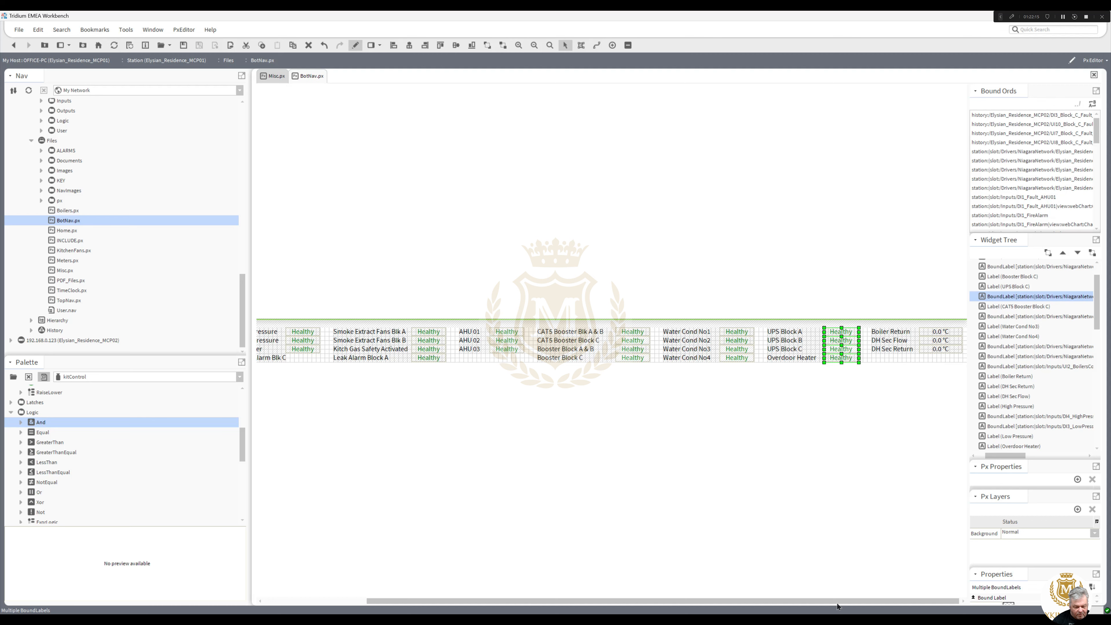
pyautogui.moveTo(838, 601); pyautogui.dragTo(688, 589)
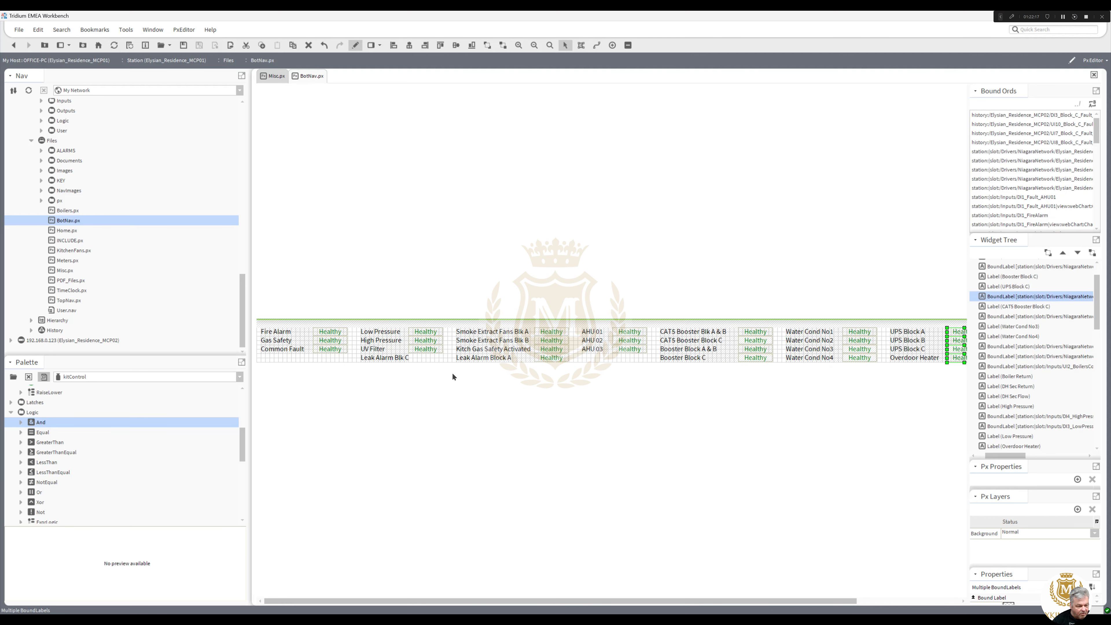
# Shift the Low Pressure, Smoke Extract, AHU, CAT5 Booster, Water Cond and UPS columns with their statuses left to close the gaps.
pyautogui.moveTo(452, 372)
pyautogui.mouseDown()
pyautogui.moveTo(351, 322)
pyautogui.moveTo(365, 331)
pyautogui.mouseUp()
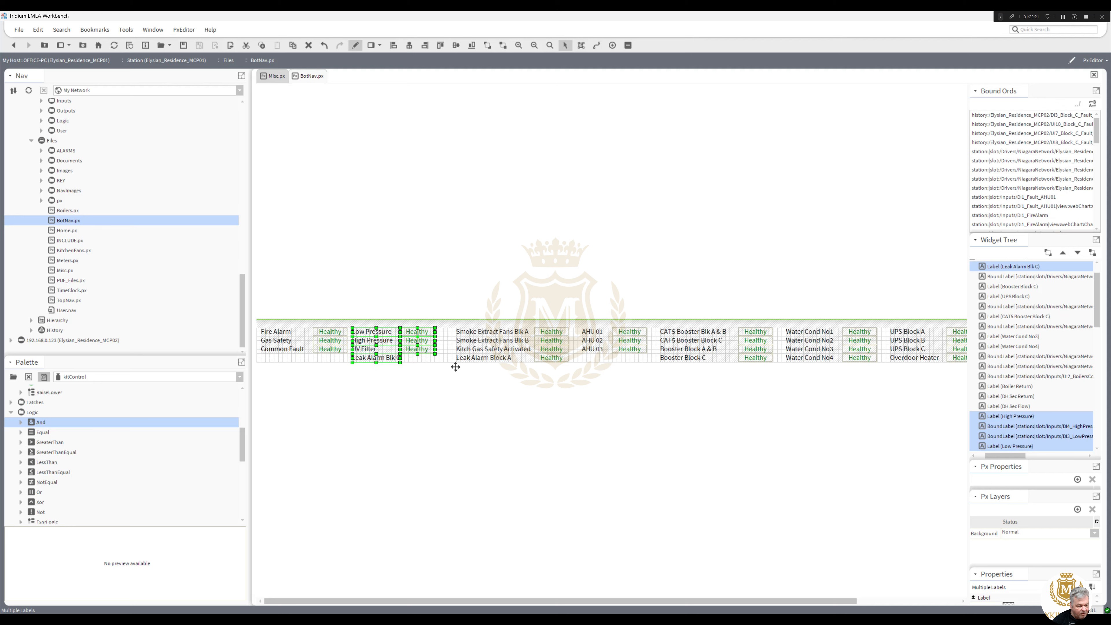
pyautogui.moveTo(579, 376)
pyautogui.mouseDown()
pyautogui.moveTo(454, 319)
pyautogui.moveTo(456, 333)
pyautogui.mouseUp()
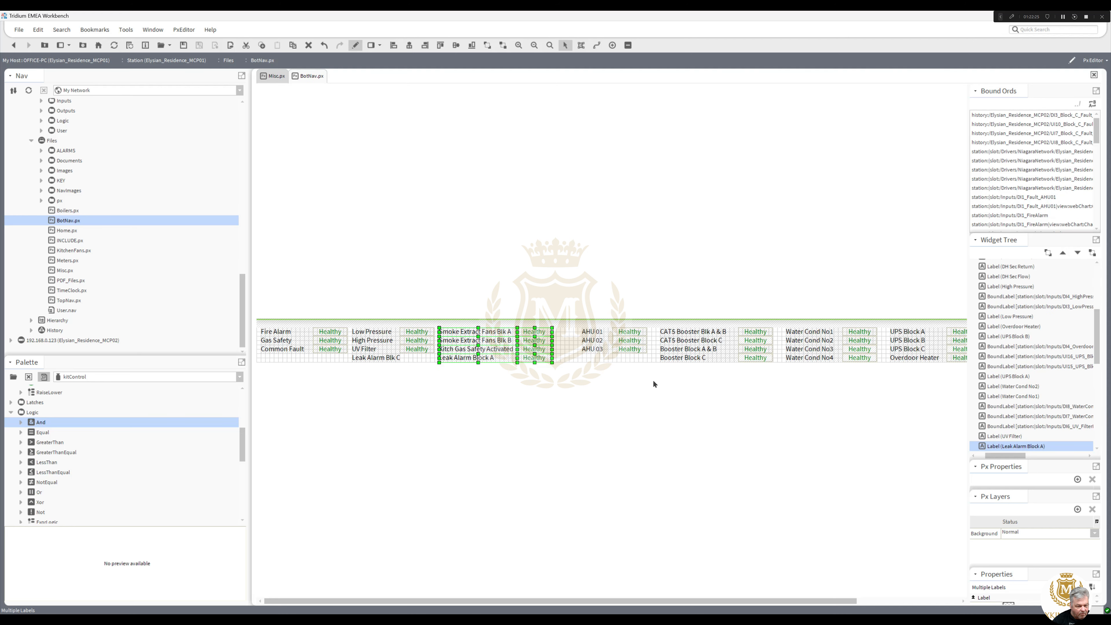
pyautogui.moveTo(664, 379); pyautogui.dragTo(571, 329)
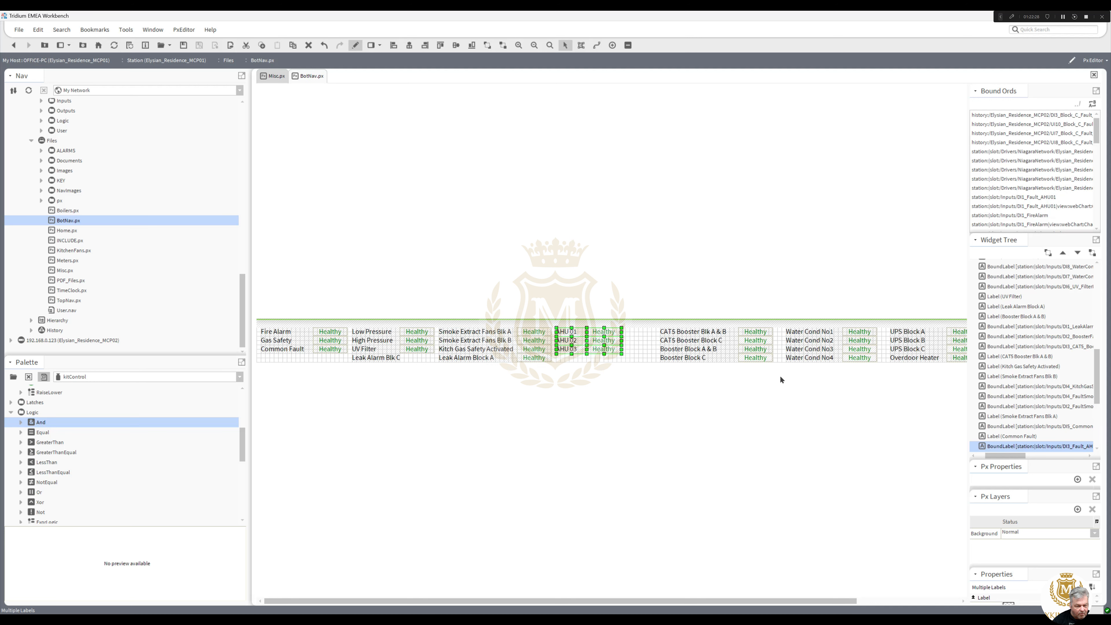
pyautogui.moveTo(780, 376)
pyautogui.mouseDown()
pyautogui.moveTo(661, 315)
pyautogui.moveTo(641, 331)
pyautogui.mouseUp()
pyautogui.moveTo(885, 371)
pyautogui.mouseDown()
pyautogui.moveTo(794, 325)
pyautogui.moveTo(767, 340)
pyautogui.mouseUp()
pyautogui.moveTo(820, 601); pyautogui.dragTo(917, 588)
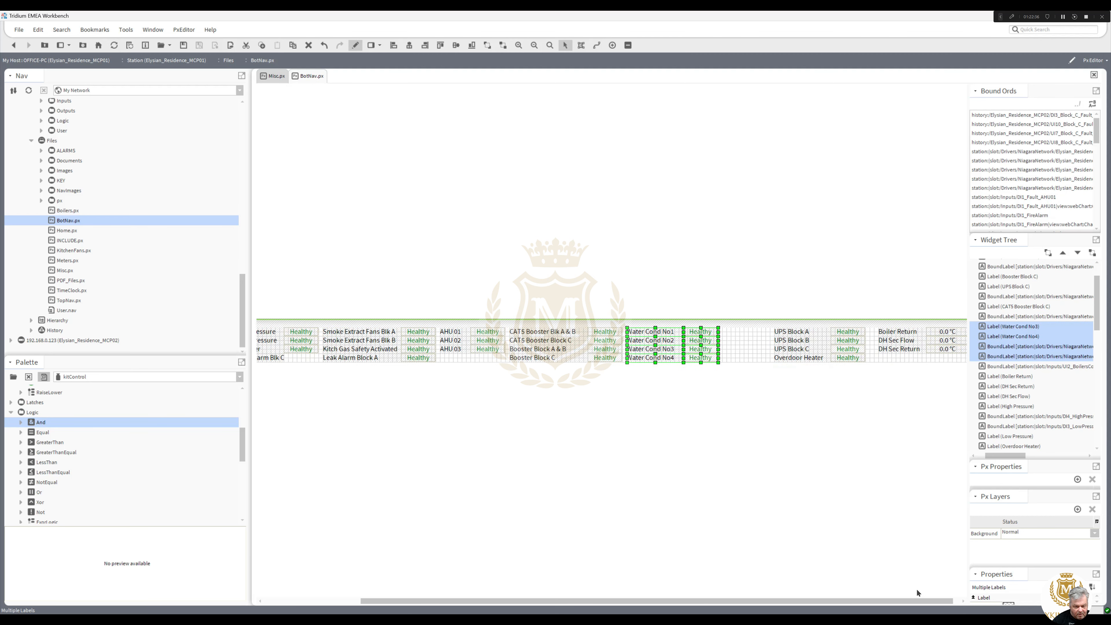
pyautogui.moveTo(881, 375)
pyautogui.mouseDown()
pyautogui.moveTo(769, 324)
pyautogui.moveTo(743, 335)
pyautogui.mouseUp()
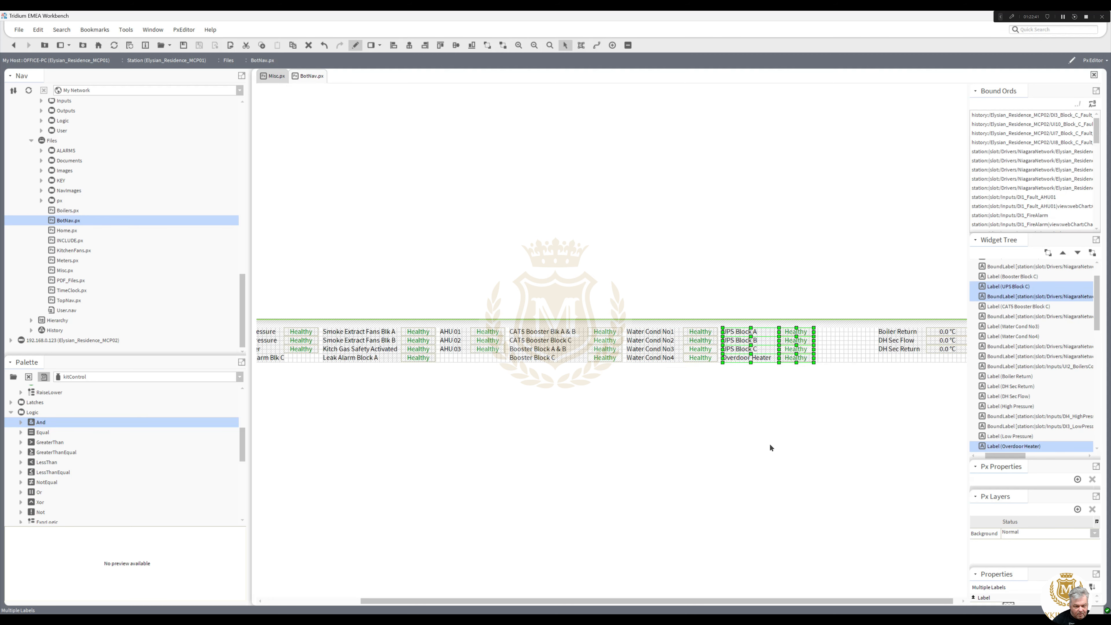
pyautogui.moveTo(787, 601); pyautogui.dragTo(596, 588)
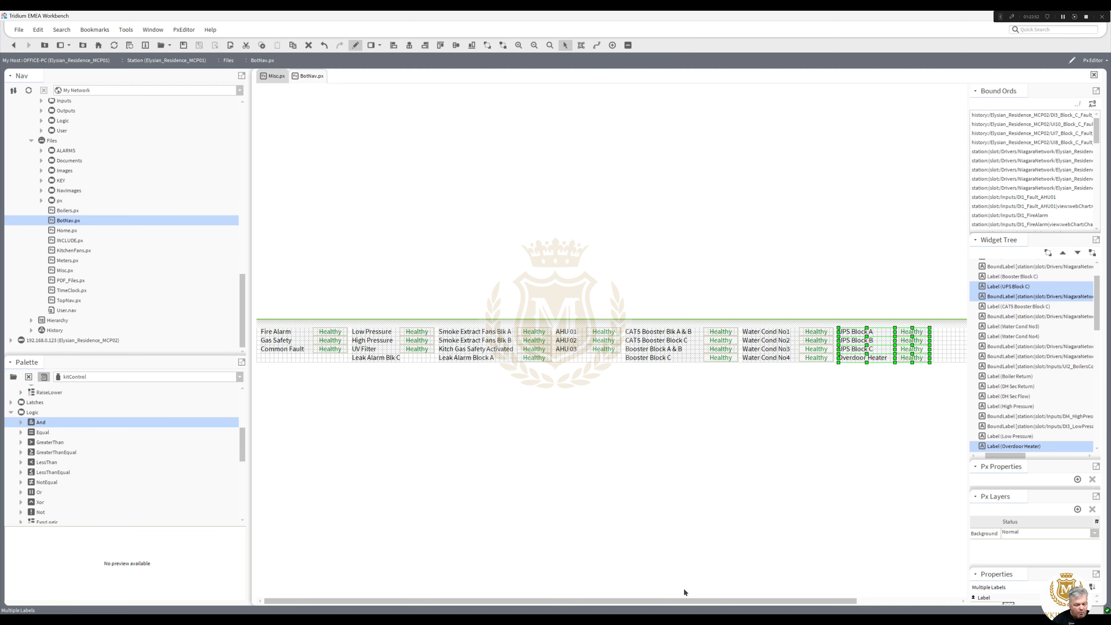
# Move the Boiler Return, DH Sec Flow and DH Sec Return labels with their temperature values slightly right.
pyautogui.hscroll(5, 683, 588)
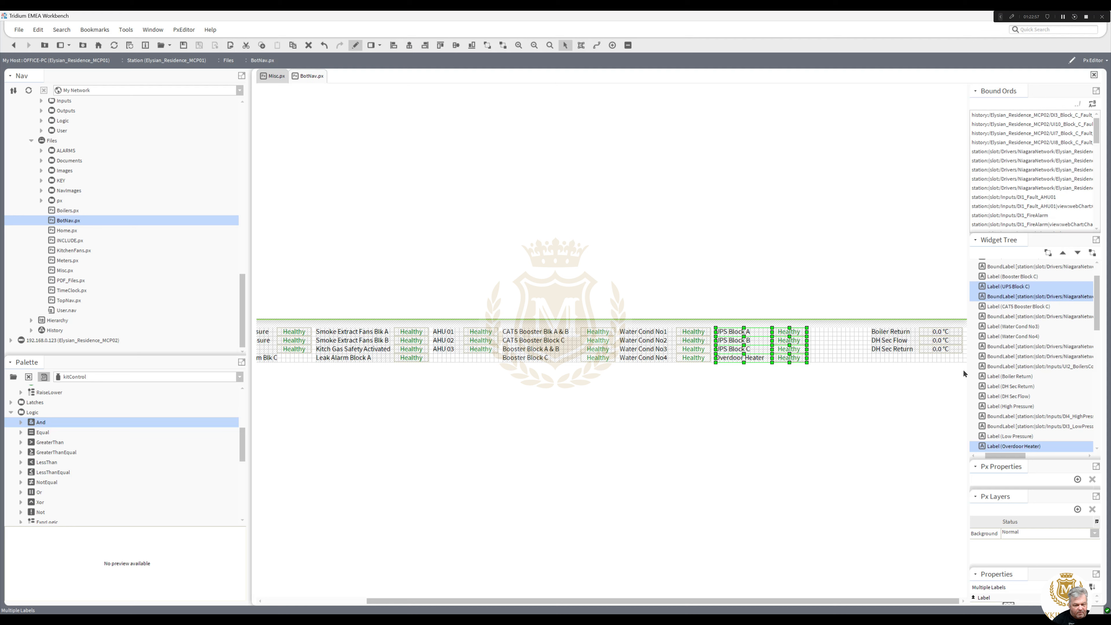
pyautogui.moveTo(963, 369); pyautogui.dragTo(894, 333)
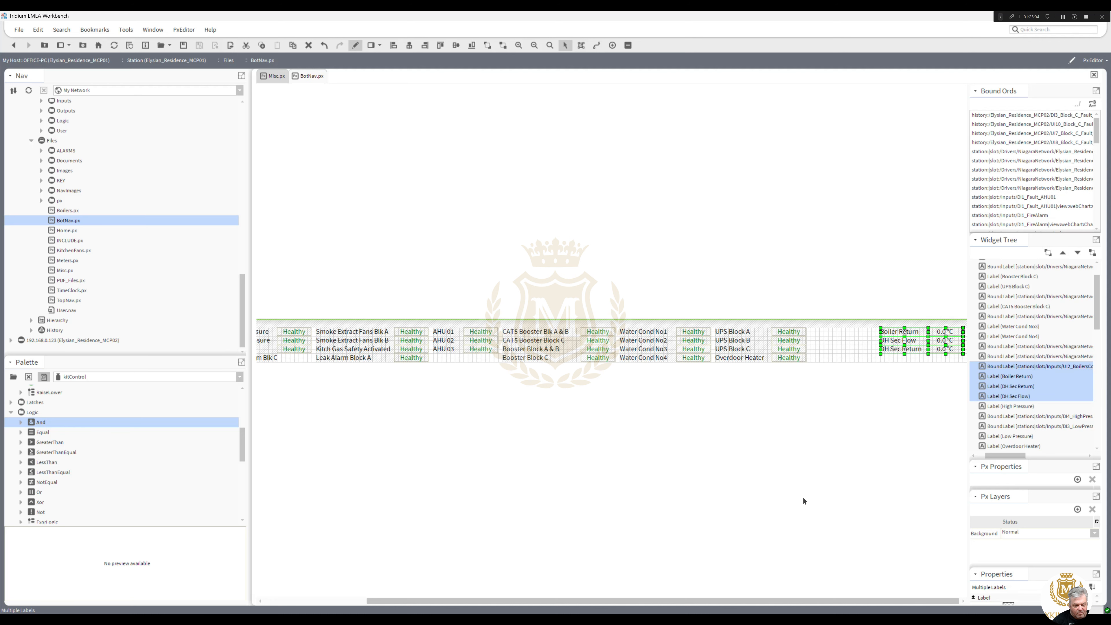
pyautogui.moveTo(807, 600); pyautogui.dragTo(672, 603)
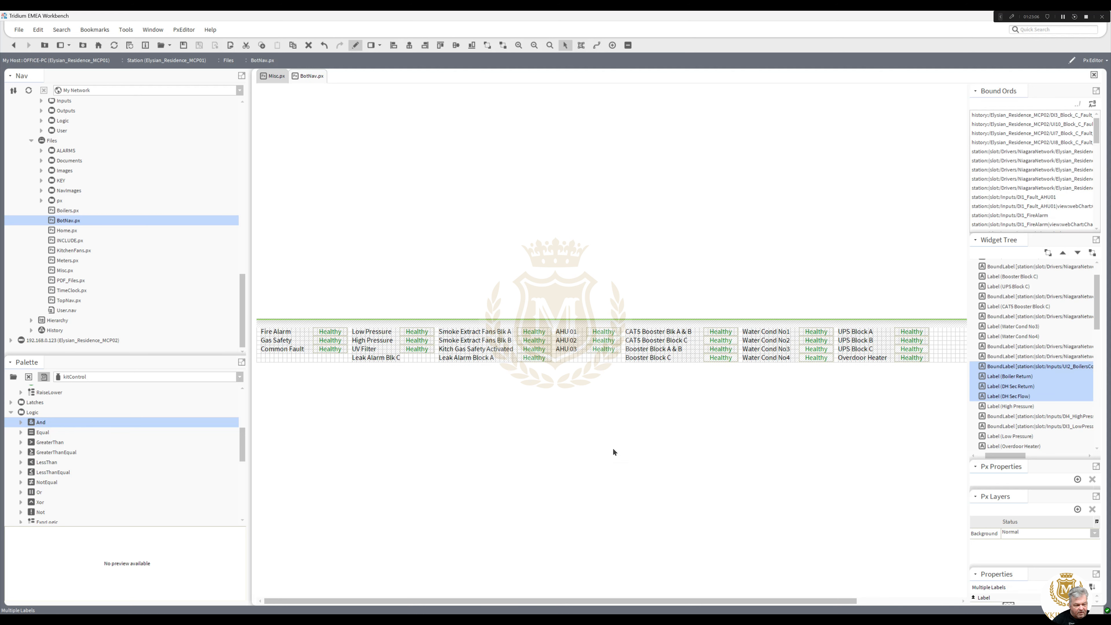
# Move the Leak Alarm Block A label and its status between UPS Block A and Boiler Return, and narrow the label to fit.
pyautogui.click(489, 358)
pyautogui.keyDown('shift'); pyautogui.click(529, 359); pyautogui.keyUp('shift')
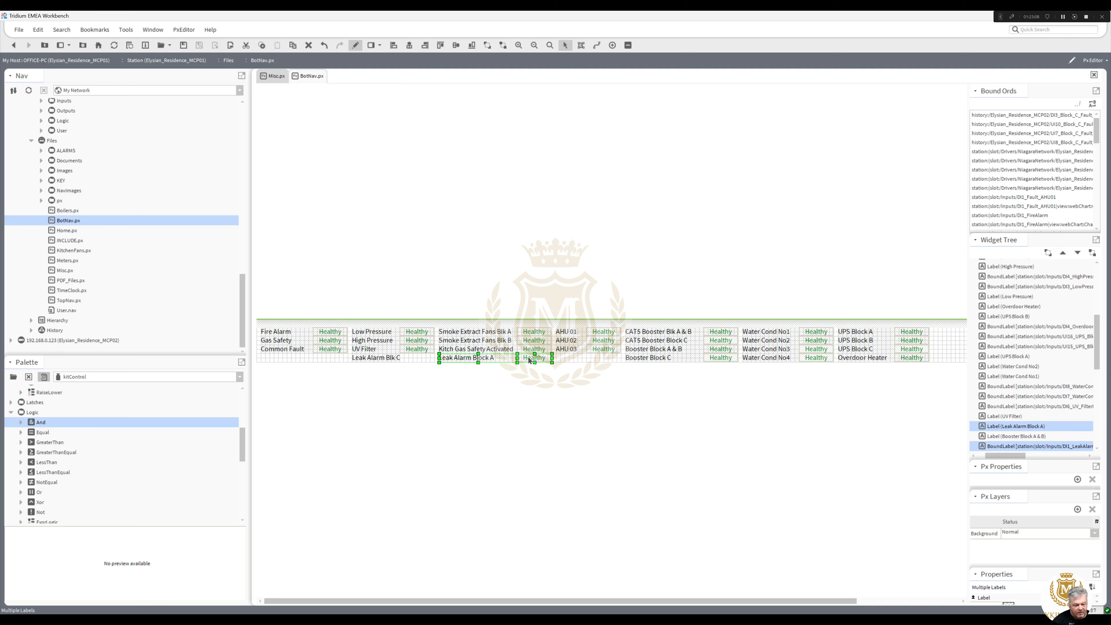
pyautogui.moveTo(529, 358)
pyautogui.mouseDown()
pyautogui.moveTo(788, 357)
pyautogui.moveTo(954, 332)
pyautogui.mouseUp()
pyautogui.moveTo(801, 602); pyautogui.dragTo(977, 577)
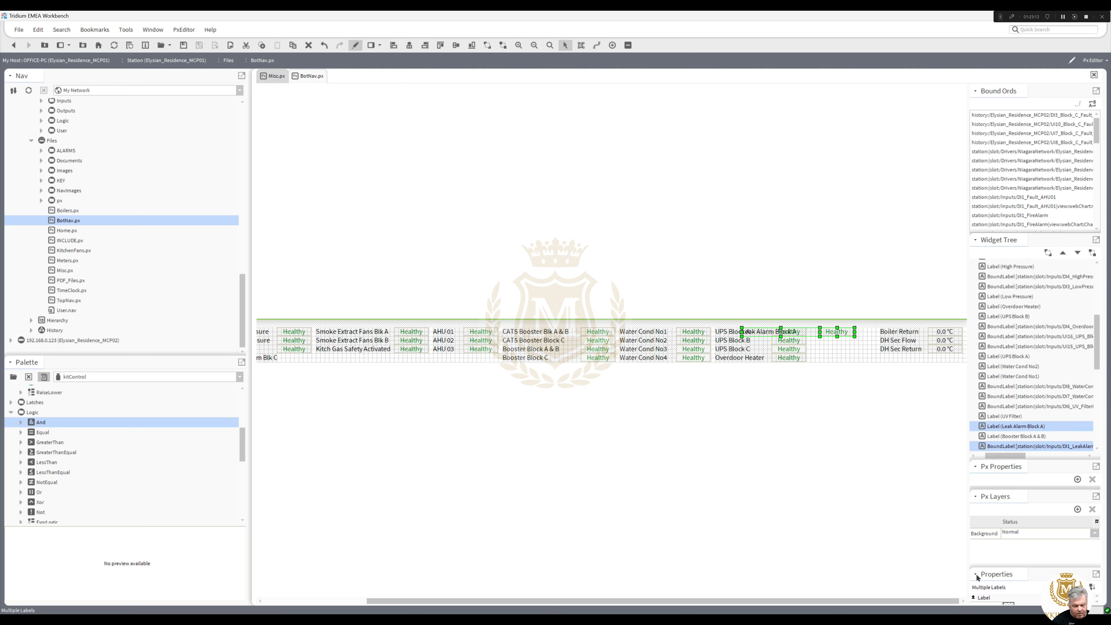
pyautogui.moveTo(834, 332); pyautogui.dragTo(856, 332)
pyautogui.click(842, 357)
pyautogui.click(807, 333)
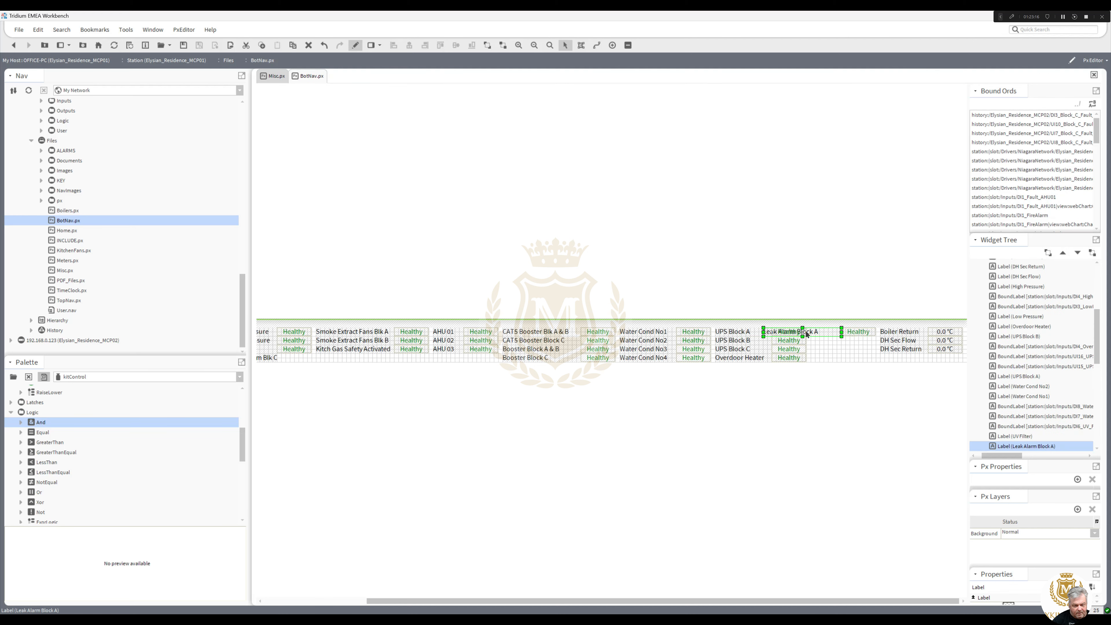
pyautogui.moveTo(763, 332); pyautogui.dragTo(811, 332)
pyautogui.click(830, 356)
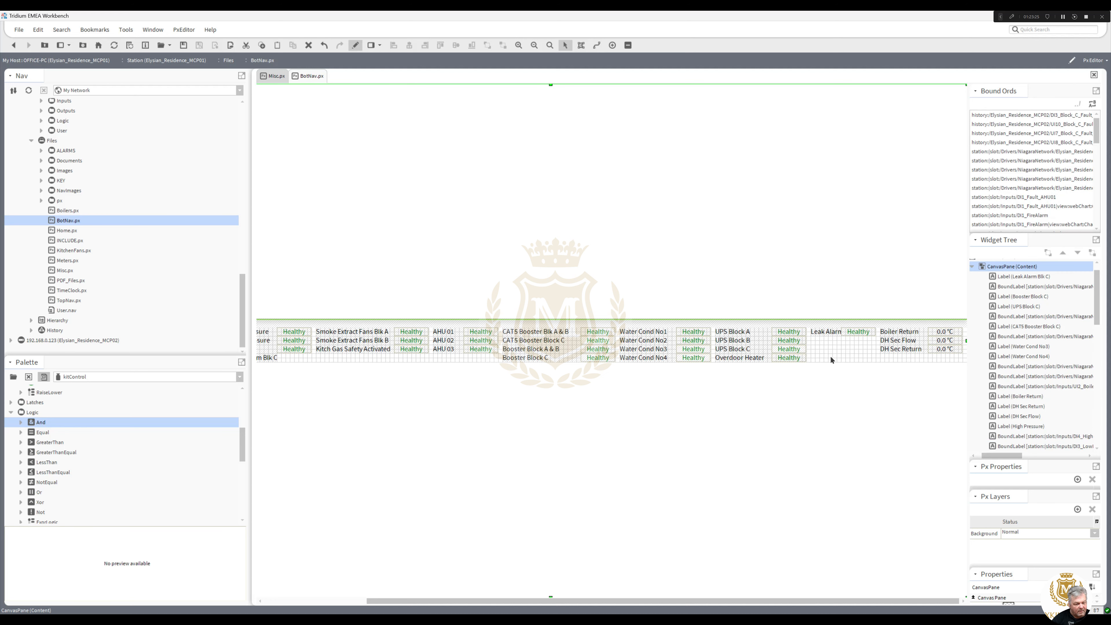
# Narrow the four CAT5 Booster and Booster labels slightly and shift their status boxes left against them.
pyautogui.moveTo(588, 369); pyautogui.dragTo(498, 323)
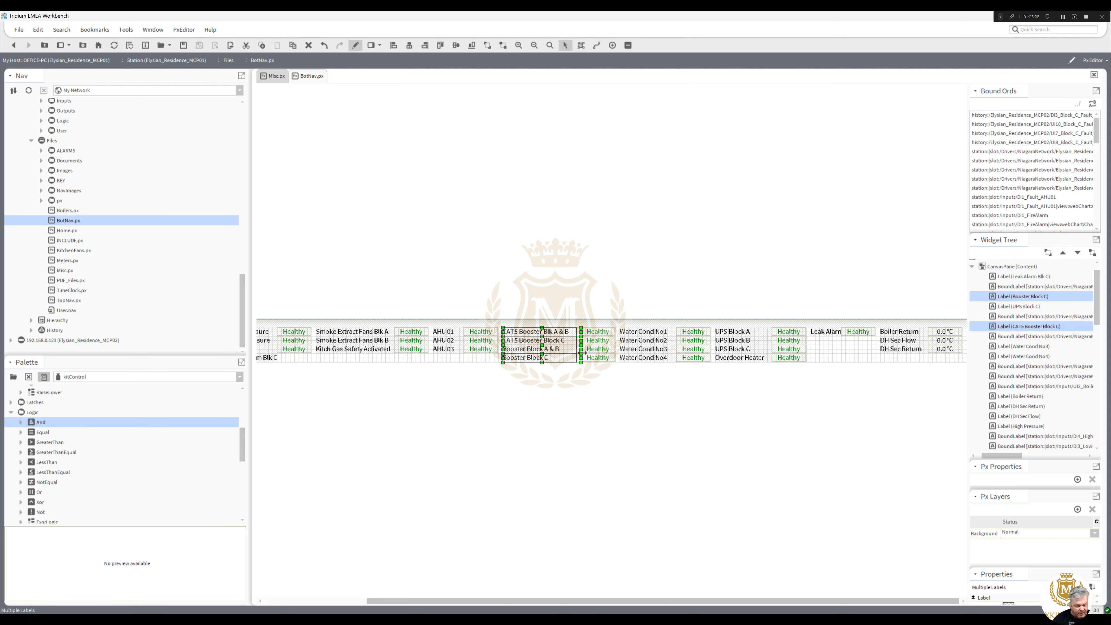
pyautogui.moveTo(621, 383); pyautogui.dragTo(579, 329)
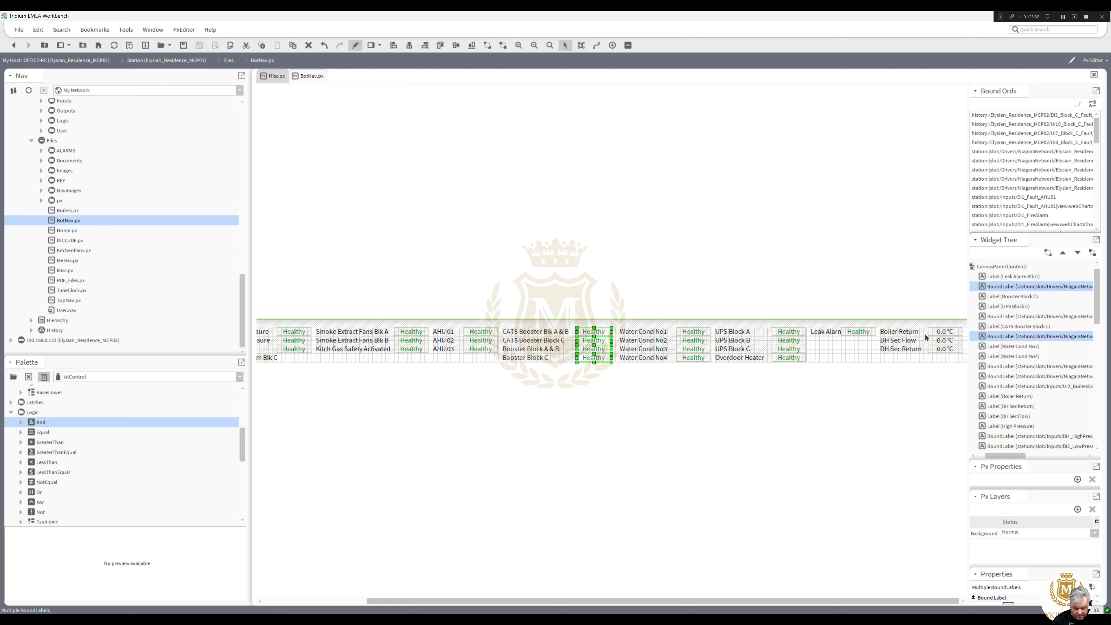
pyautogui.moveTo(810, 603); pyautogui.dragTo(661, 593)
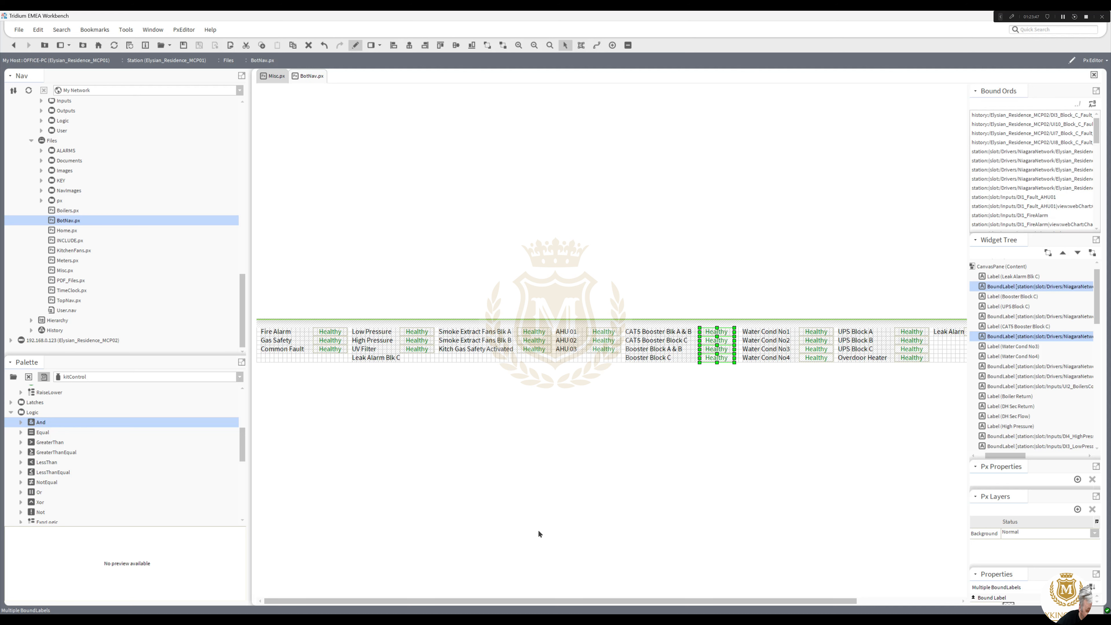
pyautogui.moveTo(607, 602); pyautogui.dragTo(709, 598)
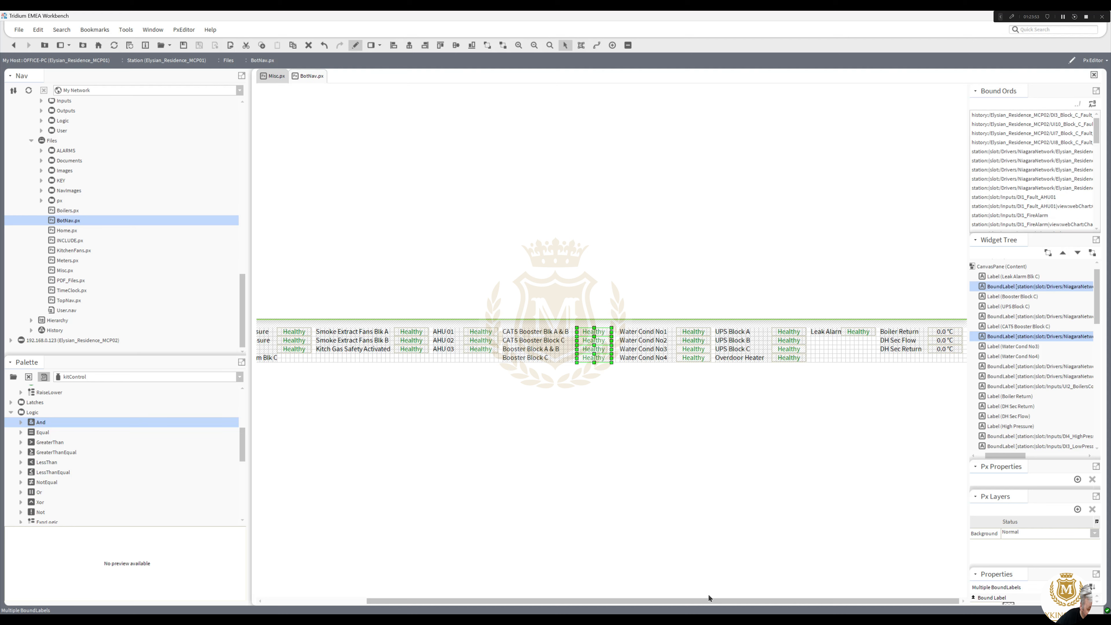
pyautogui.moveTo(691, 598); pyautogui.dragTo(472, 591)
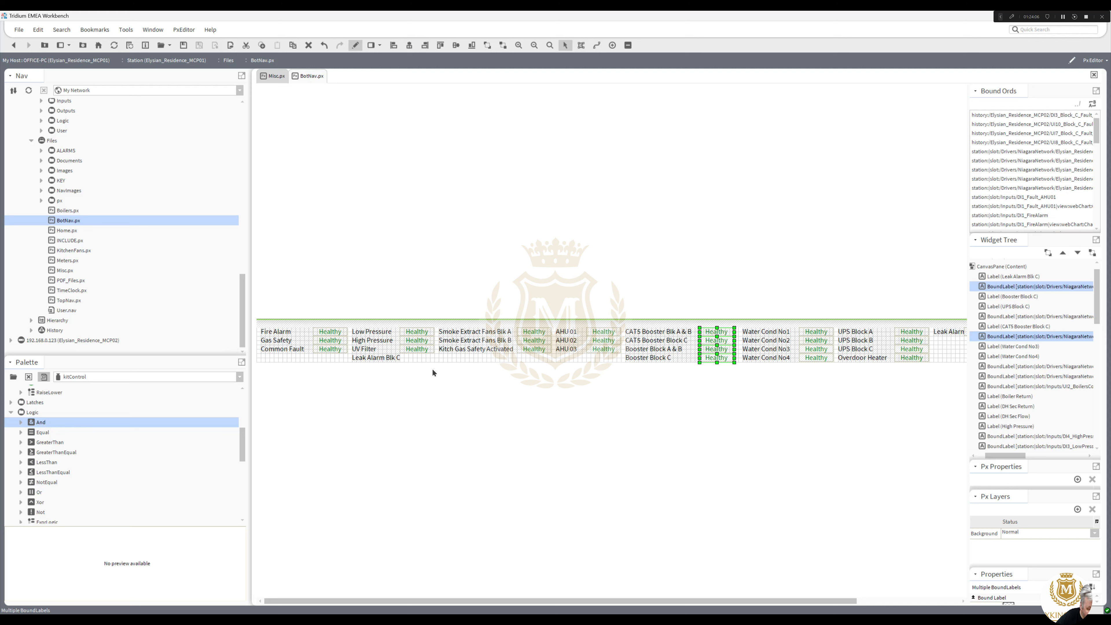
pyautogui.moveTo(656, 601); pyautogui.dragTo(691, 603)
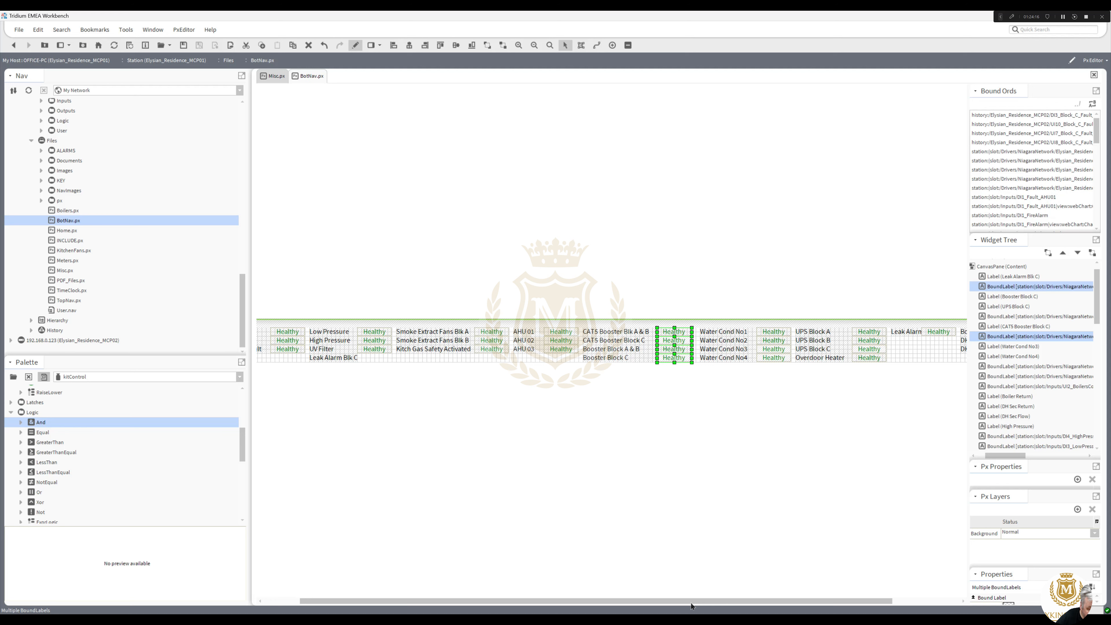
pyautogui.moveTo(691, 605); pyautogui.dragTo(626, 605)
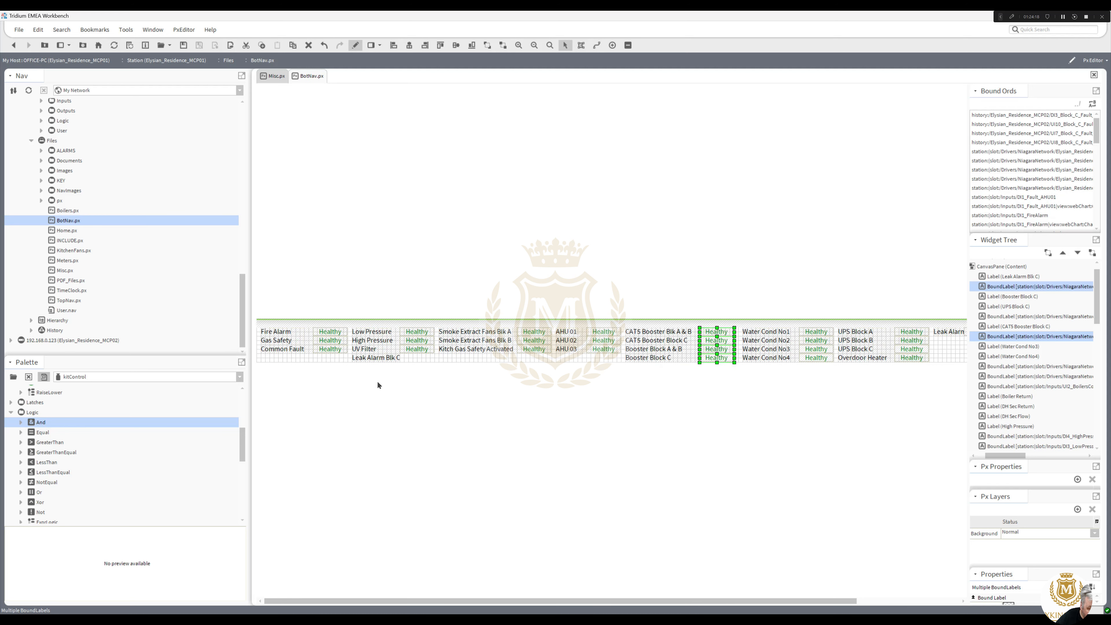
# Shorten the text of the Leak Alarm Blk C label to "Leak Alm Blk C".
pyautogui.doubleClick(372, 358)
pyautogui.tripleClick(502, 342)
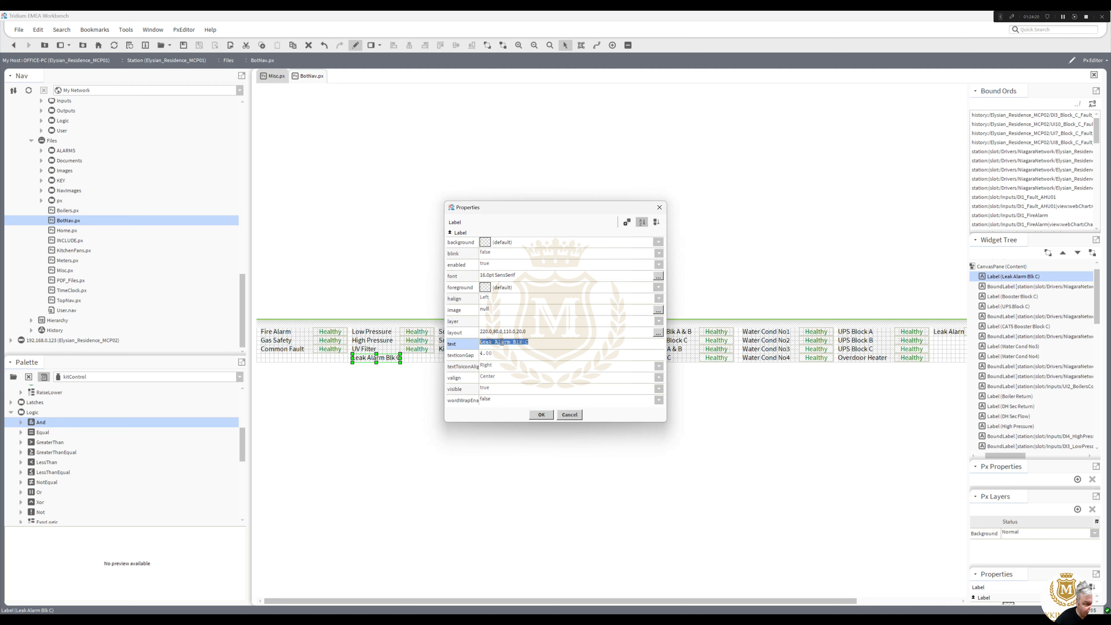
pyautogui.moveTo(501, 342); pyautogui.dragTo(506, 342)
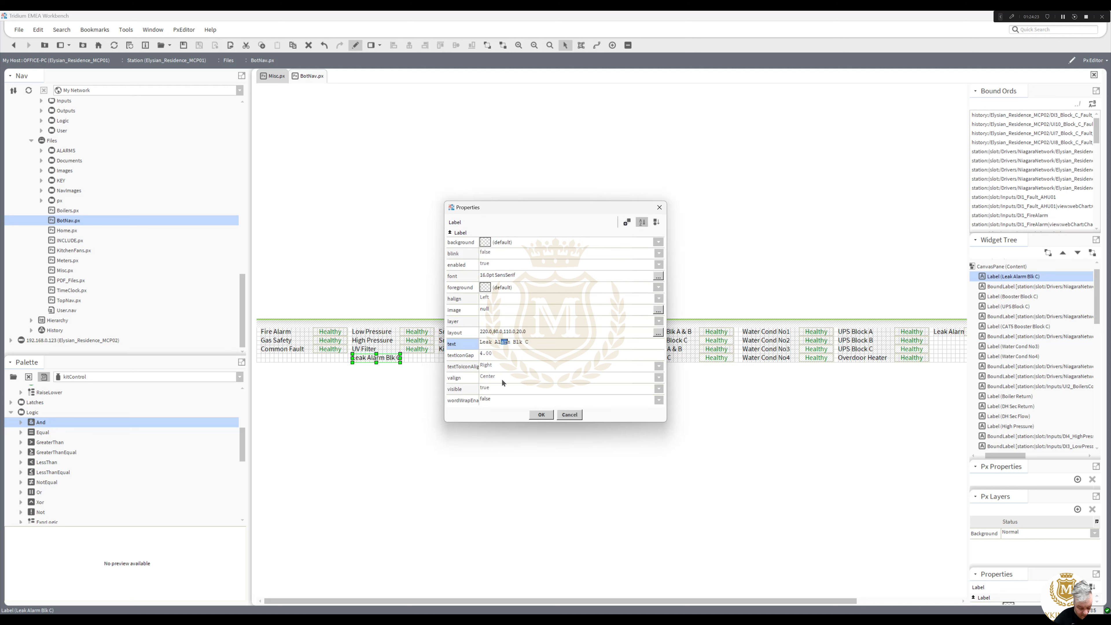
pyautogui.press('BackSpace')
pyautogui.click(542, 414)
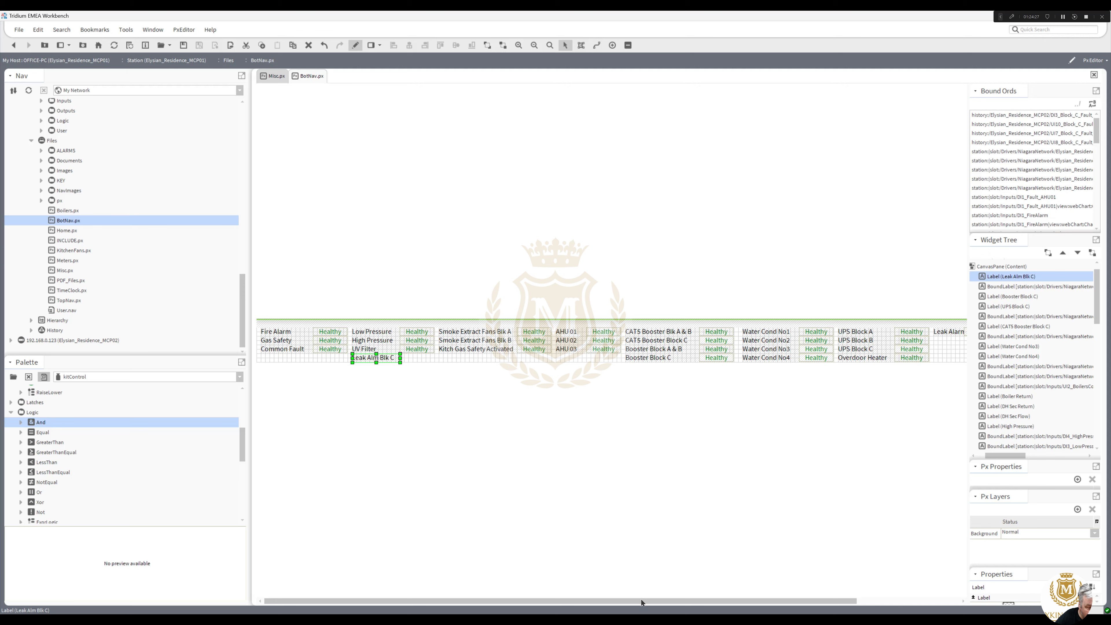
# Move the Leak Alarm Block A label and its status to the fourth row beneath Kitch Gas Safety Activated.
pyautogui.moveTo(642, 602); pyautogui.dragTo(727, 594)
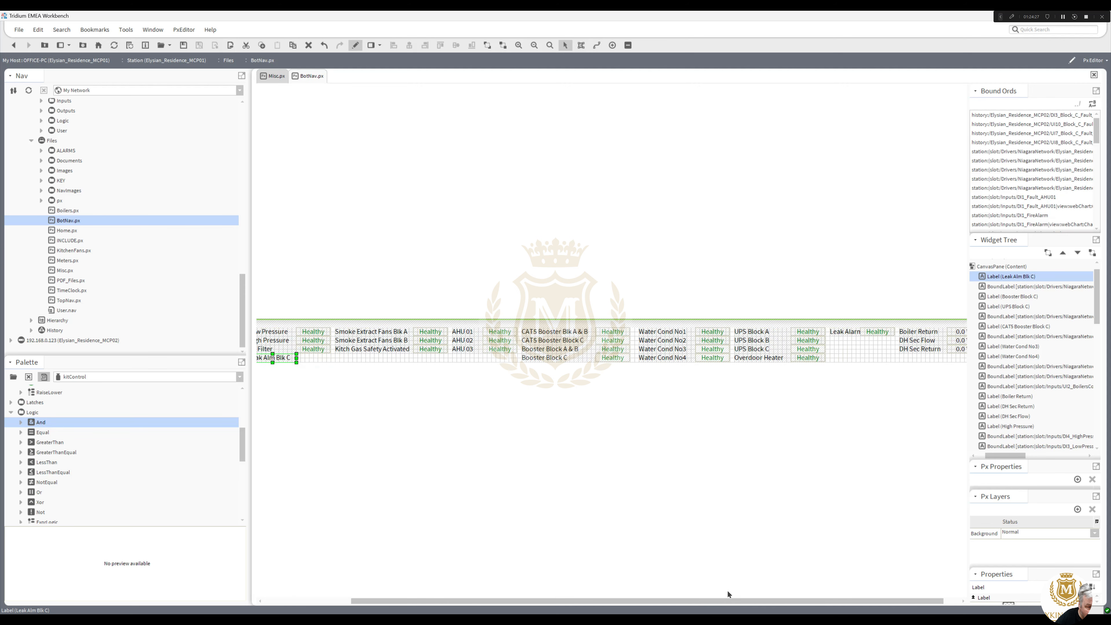
pyautogui.click(845, 332)
pyautogui.keyDown('shift'); pyautogui.click(874, 333); pyautogui.keyUp('shift')
pyautogui.moveTo(857, 333)
pyautogui.mouseDown()
pyautogui.moveTo(504, 379)
pyautogui.moveTo(384, 370)
pyautogui.moveTo(411, 367)
pyautogui.mouseUp()
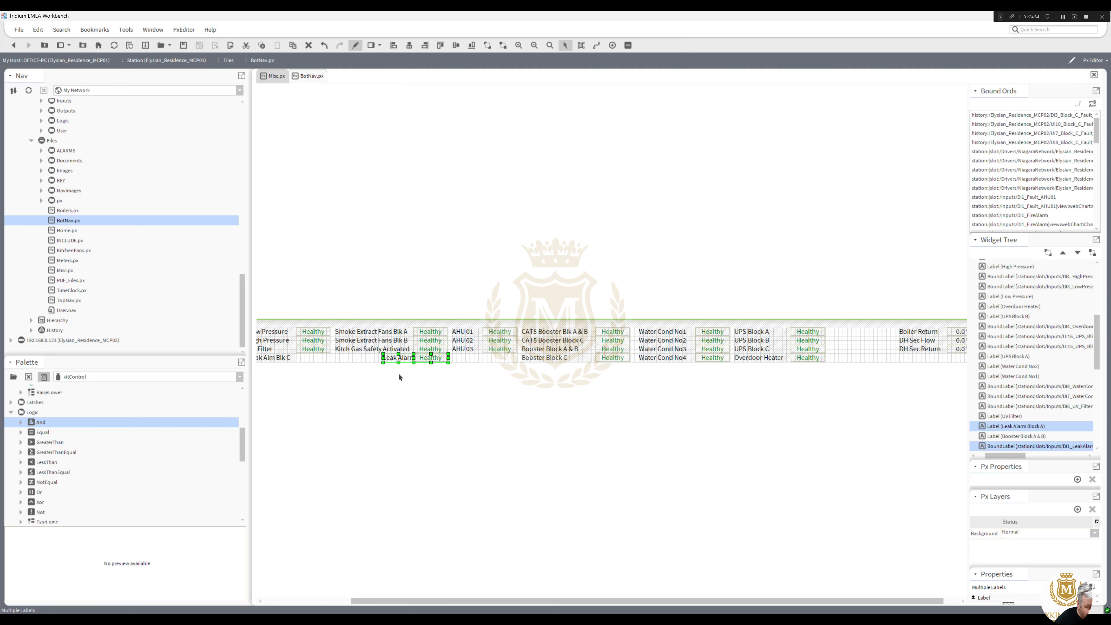
# Shorten the text of the moved Leak Alarm Block A label to "Leak Alm Blk A".
pyautogui.doubleClick(398, 358)
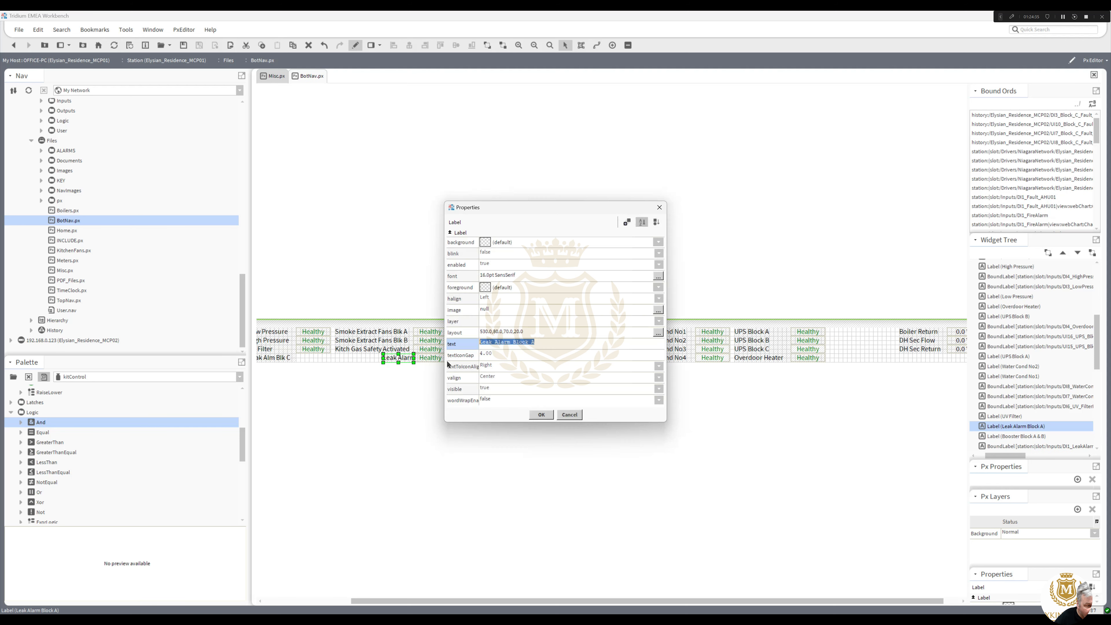
pyautogui.click(502, 342)
pyautogui.press('Delete')
pyautogui.press('Delete')
pyautogui.moveTo(513, 342); pyautogui.dragTo(519, 342)
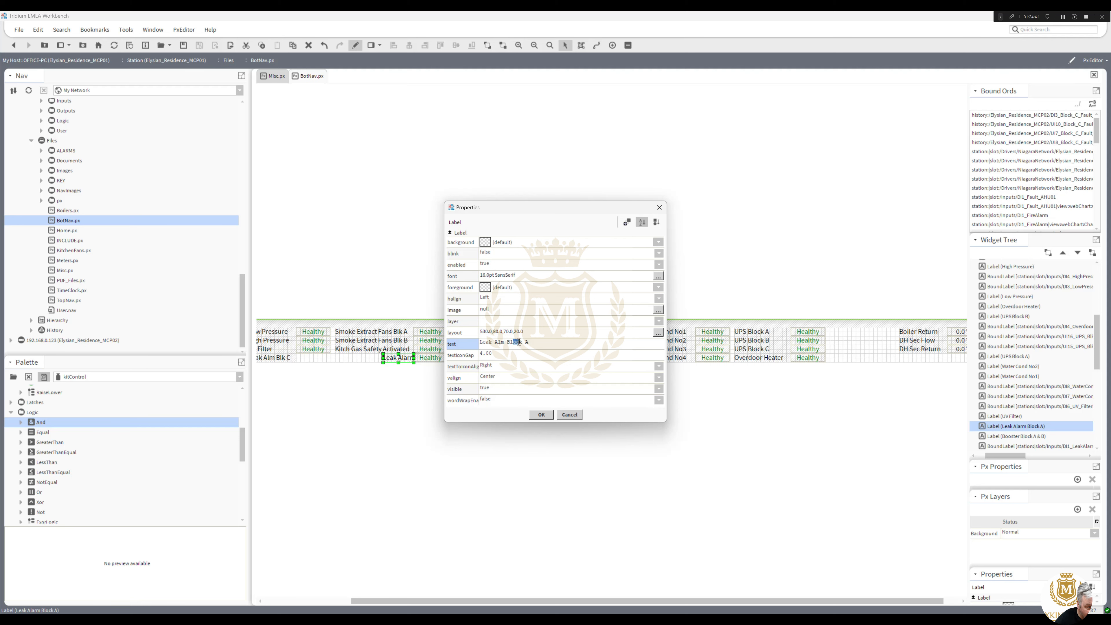
pyautogui.click(540, 415)
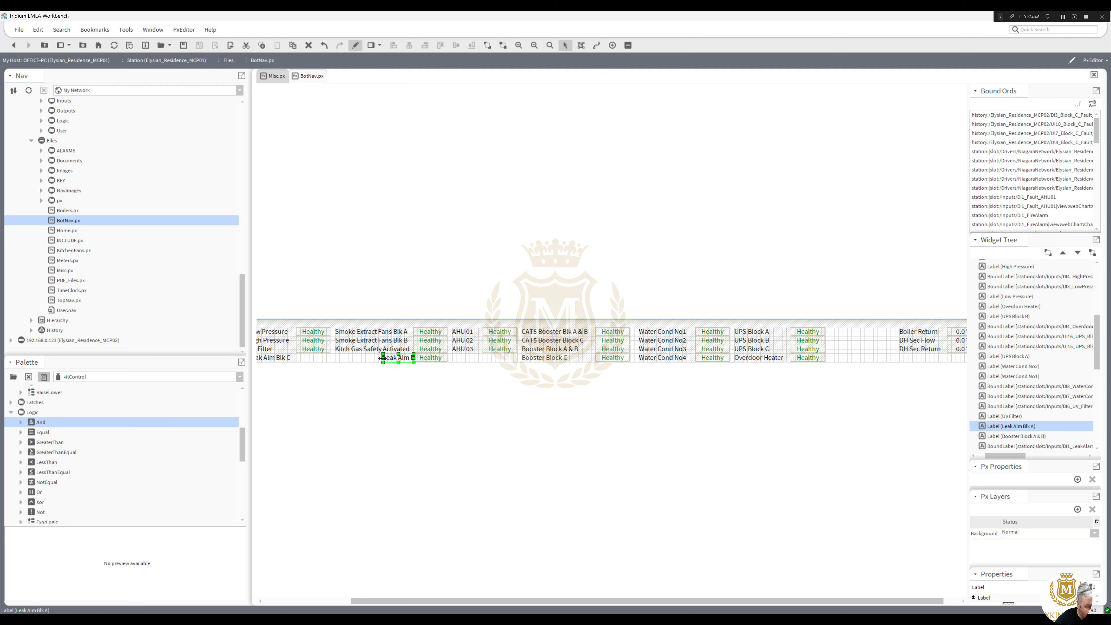
# Move Leak Alm Blk C beneath AHU 03 and place Leak Alm Blk A, resized to column width, with its status beneath UV Filter.
pyautogui.moveTo(366, 358); pyautogui.dragTo(335, 358)
pyautogui.moveTo(495, 601); pyautogui.dragTo(406, 596)
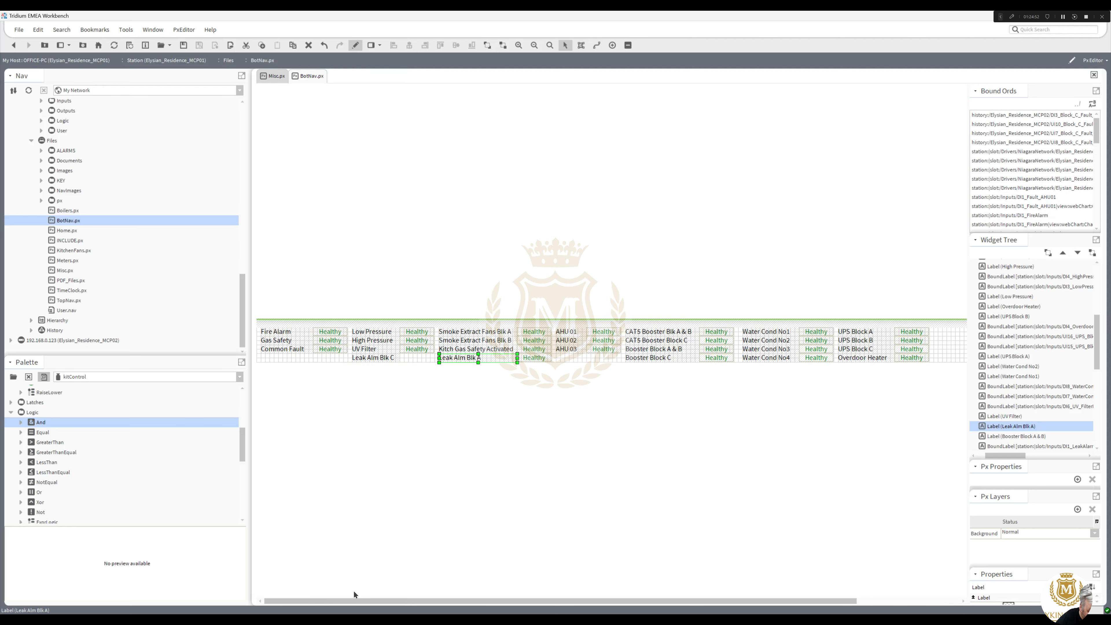
pyautogui.moveTo(397, 357); pyautogui.dragTo(606, 358)
pyautogui.click(492, 360)
pyautogui.moveTo(492, 359); pyautogui.dragTo(405, 359)
pyautogui.moveTo(430, 358); pyautogui.dragTo(399, 358)
pyautogui.moveTo(534, 358); pyautogui.dragTo(417, 358)
pyautogui.click(373, 361)
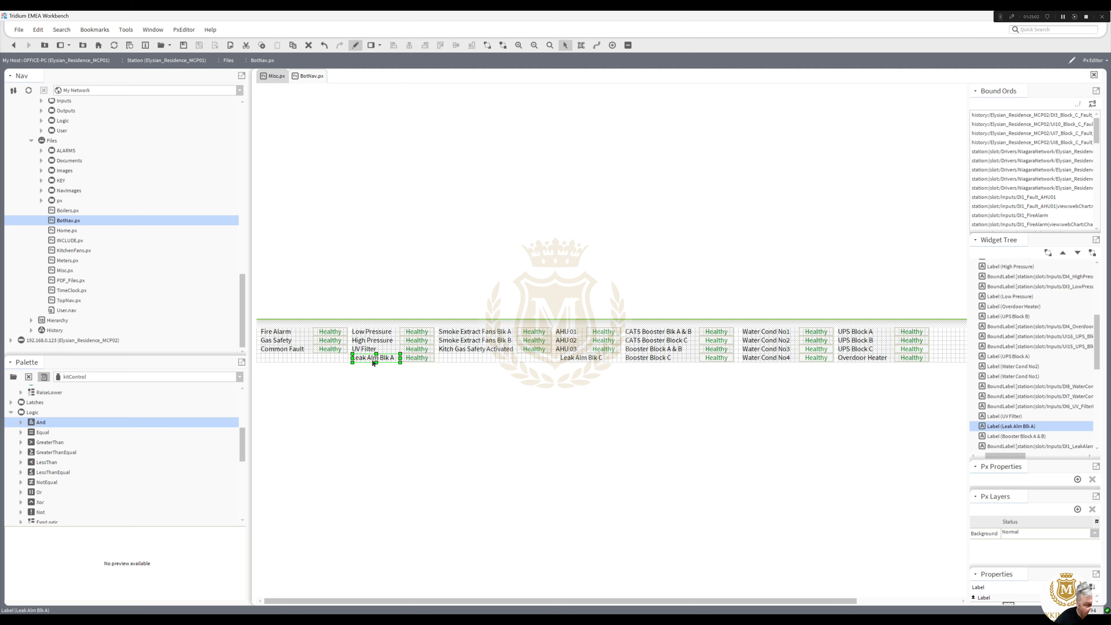
# Change the text of the Leak Alm Blk A label to "Leak Alm Blk A/B".
pyautogui.doubleClick(391, 359)
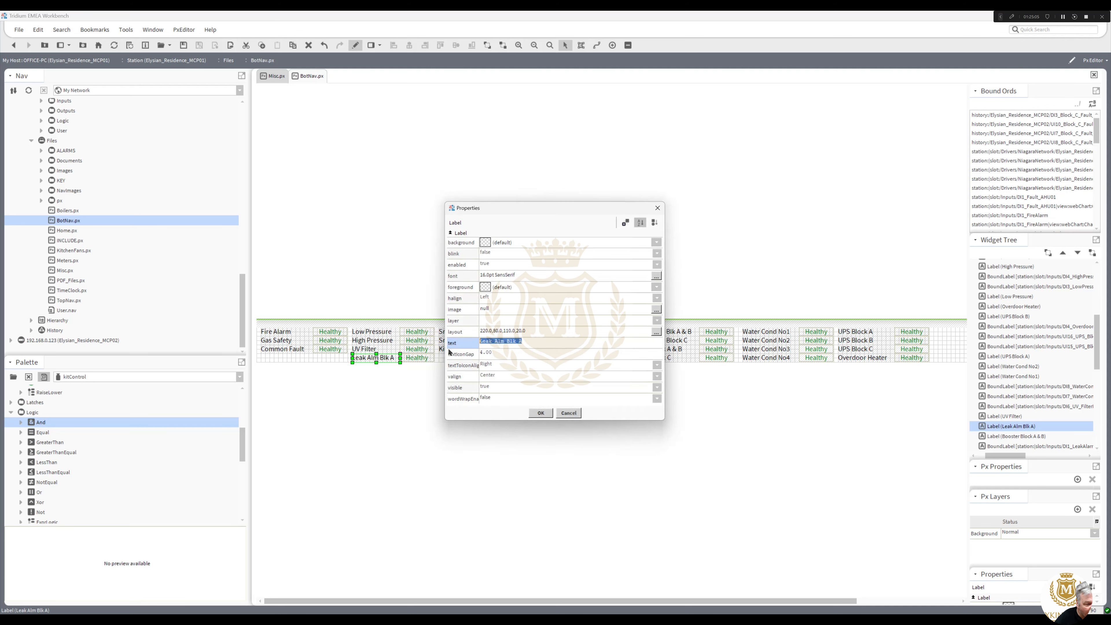
pyautogui.click(527, 340)
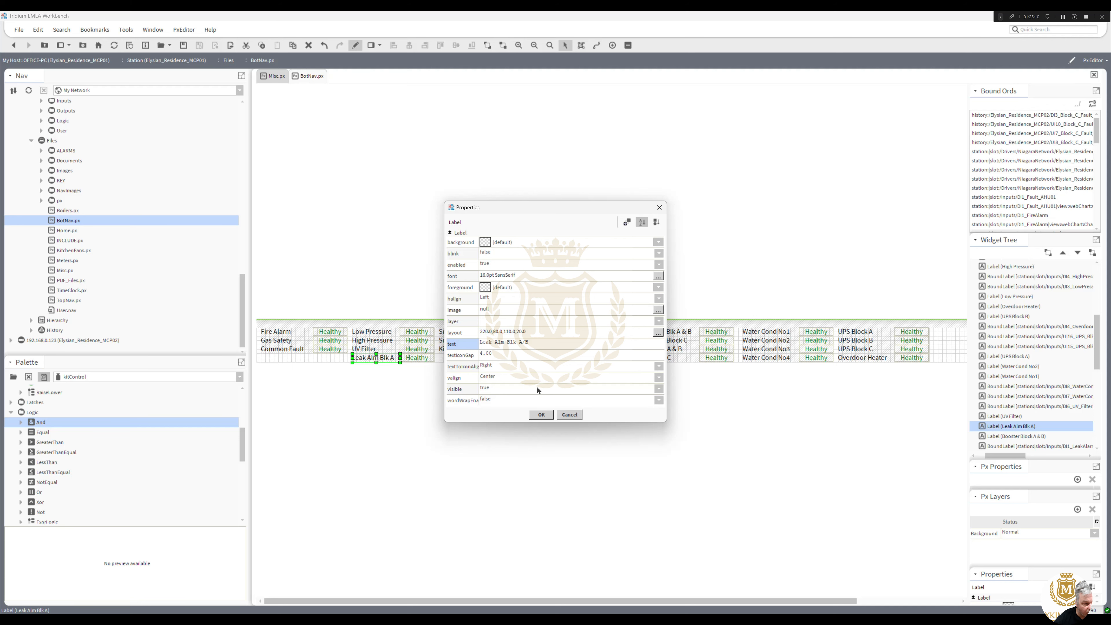
pyautogui.click(543, 415)
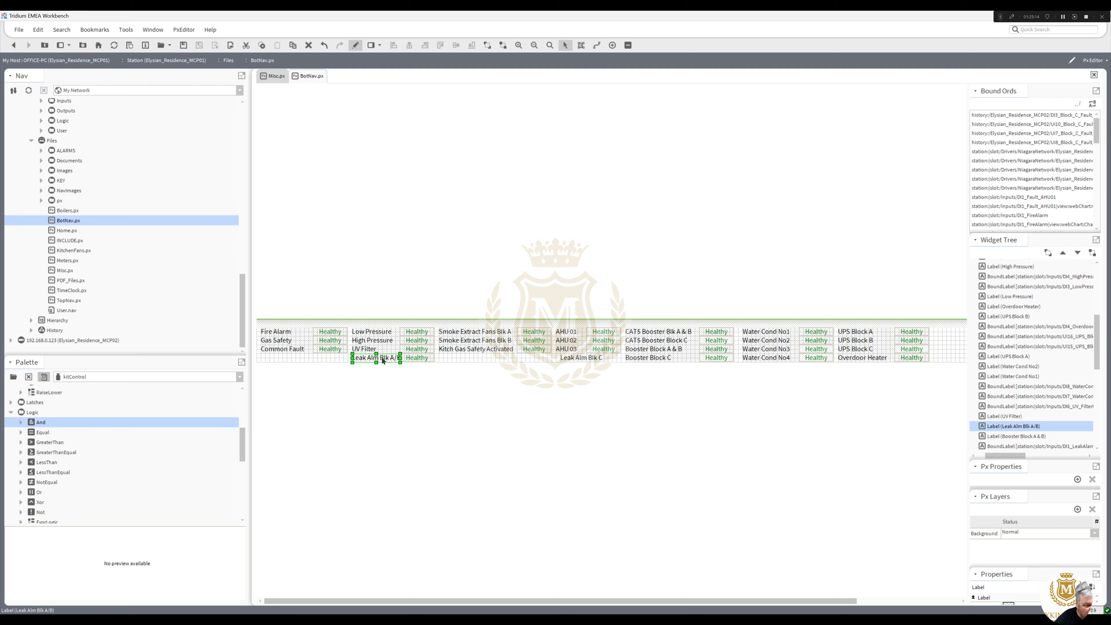
# Move Leak Alm Blk A/B and its status beneath Common Fault, and place Leak Alm Blk C beneath UV Filter.
pyautogui.moveTo(382, 359); pyautogui.dragTo(290, 360)
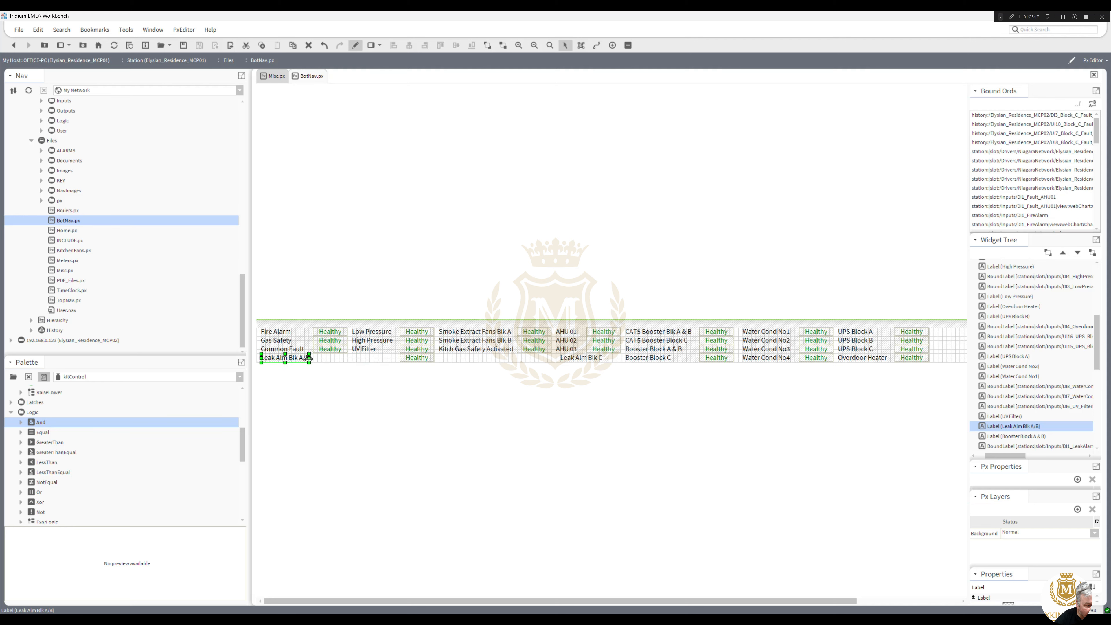
pyautogui.click(316, 388)
pyautogui.moveTo(414, 357); pyautogui.dragTo(327, 359)
pyautogui.moveTo(576, 360); pyautogui.dragTo(367, 362)
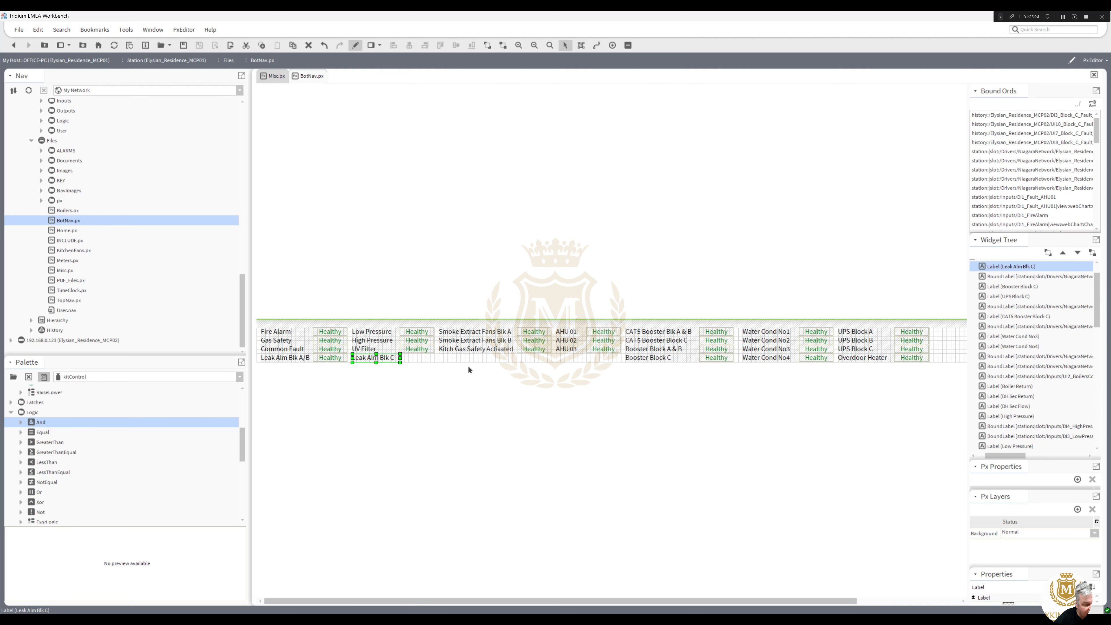
# Copy the Block C Leak Alarm status from Misc.px into BotNav.px, place it beside Leak Alm Blk C and narrow it to column width.
pyautogui.click(275, 76)
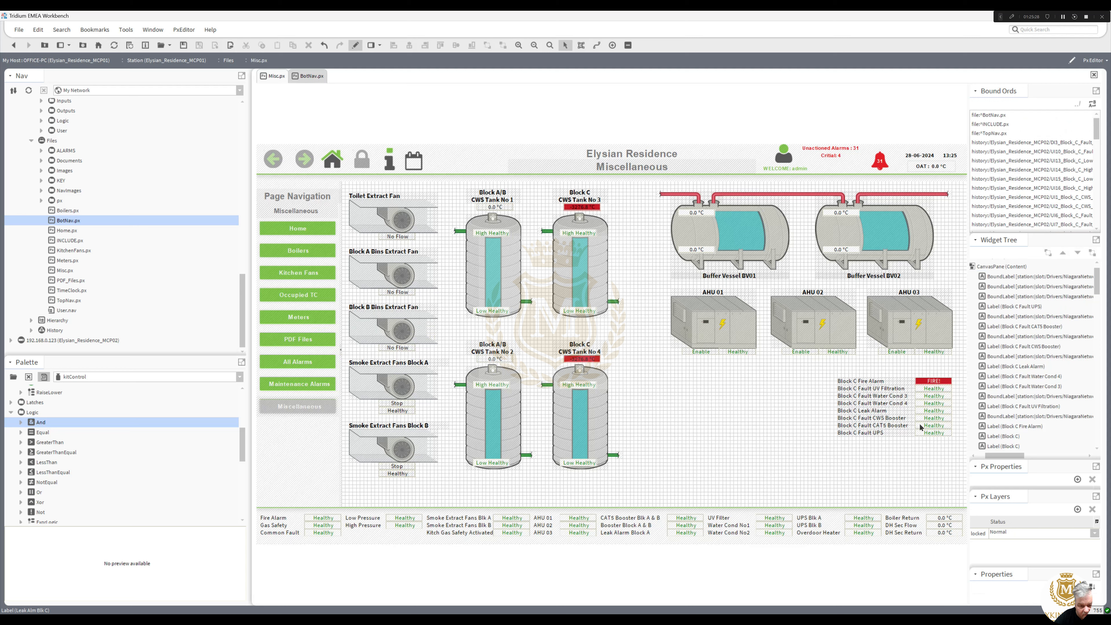
pyautogui.click(929, 413)
pyautogui.rightClick(928, 411)
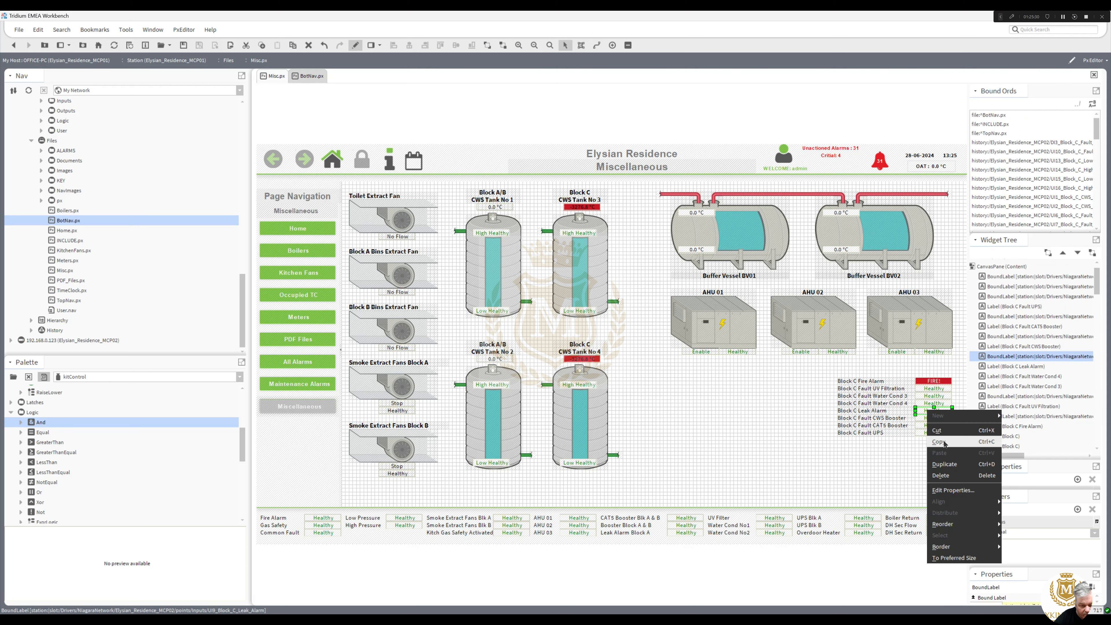
pyautogui.click(943, 441)
pyautogui.click(310, 76)
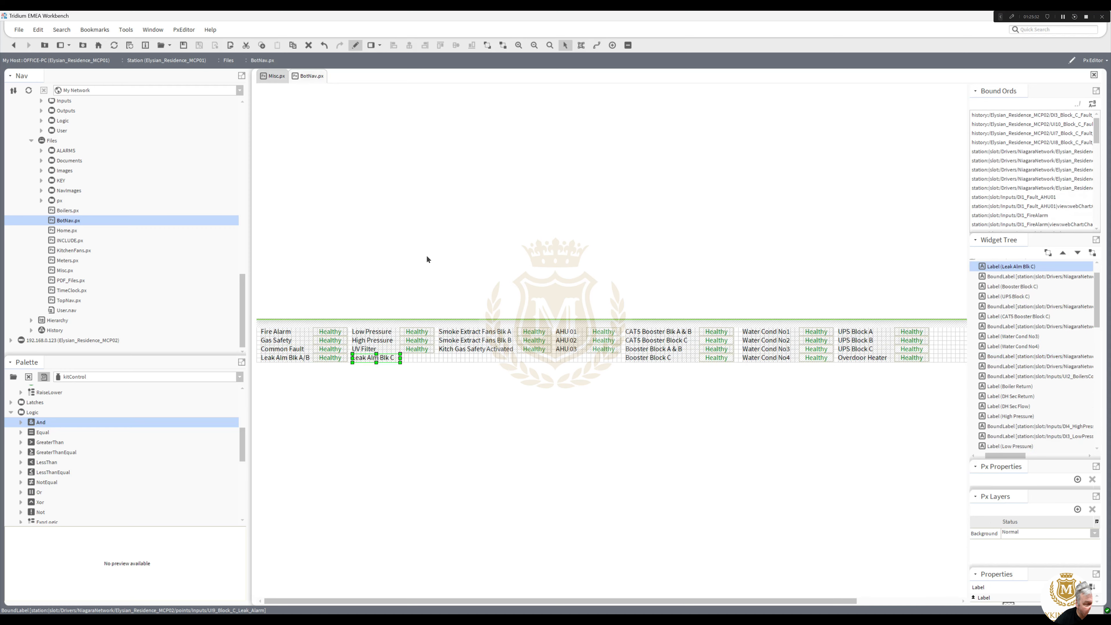
pyautogui.rightClick(461, 362)
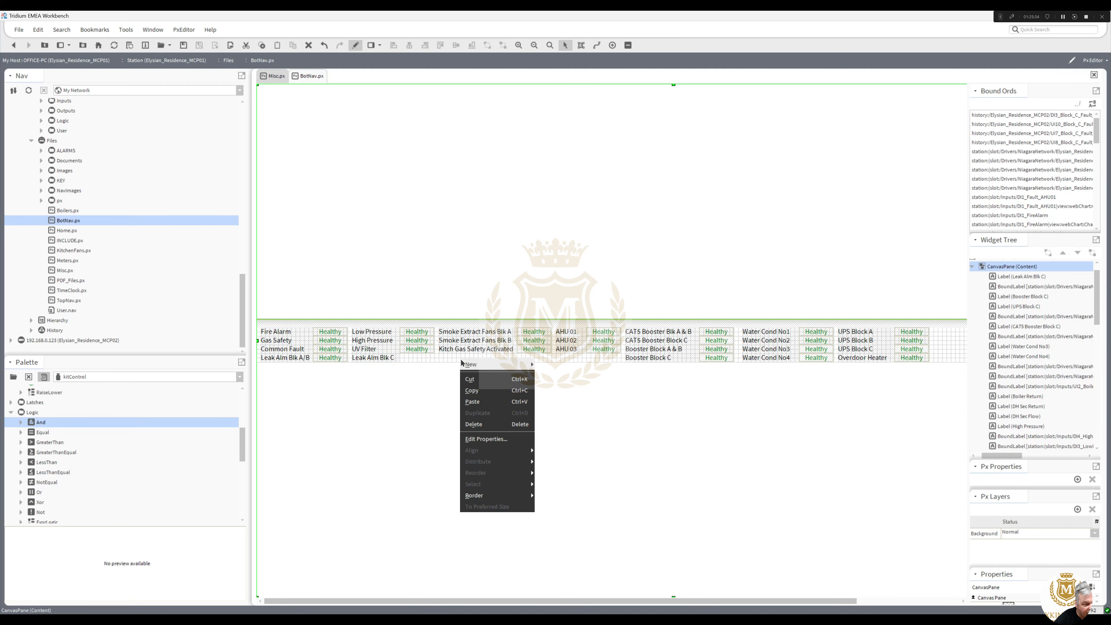
pyautogui.click(481, 401)
pyautogui.moveTo(482, 366)
pyautogui.mouseDown()
pyautogui.moveTo(421, 362)
pyautogui.moveTo(433, 361)
pyautogui.mouseUp()
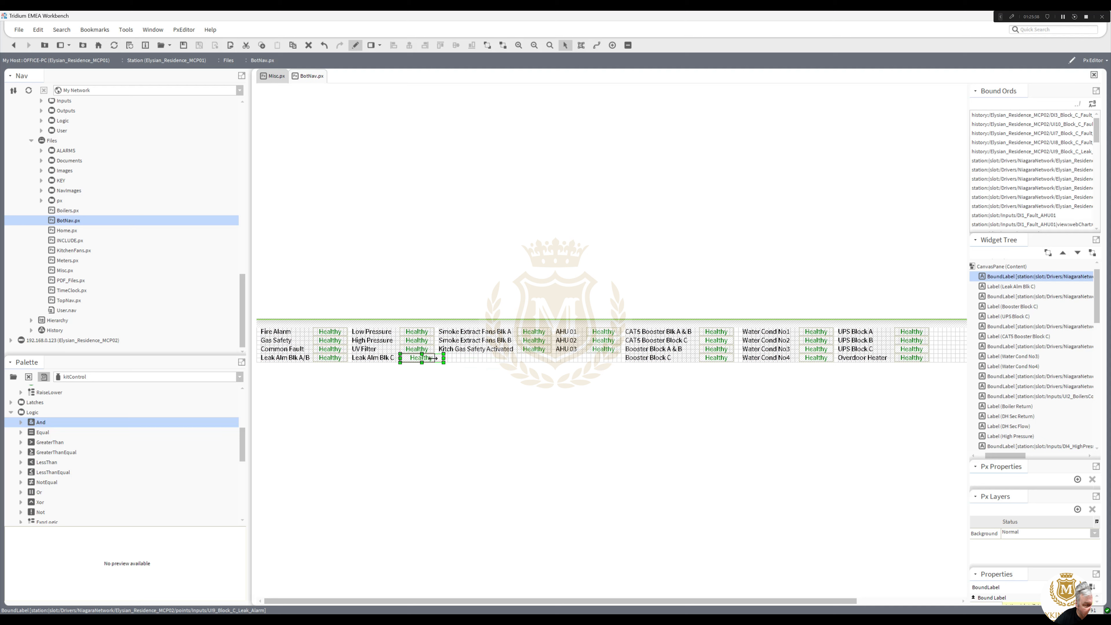
pyautogui.click(470, 391)
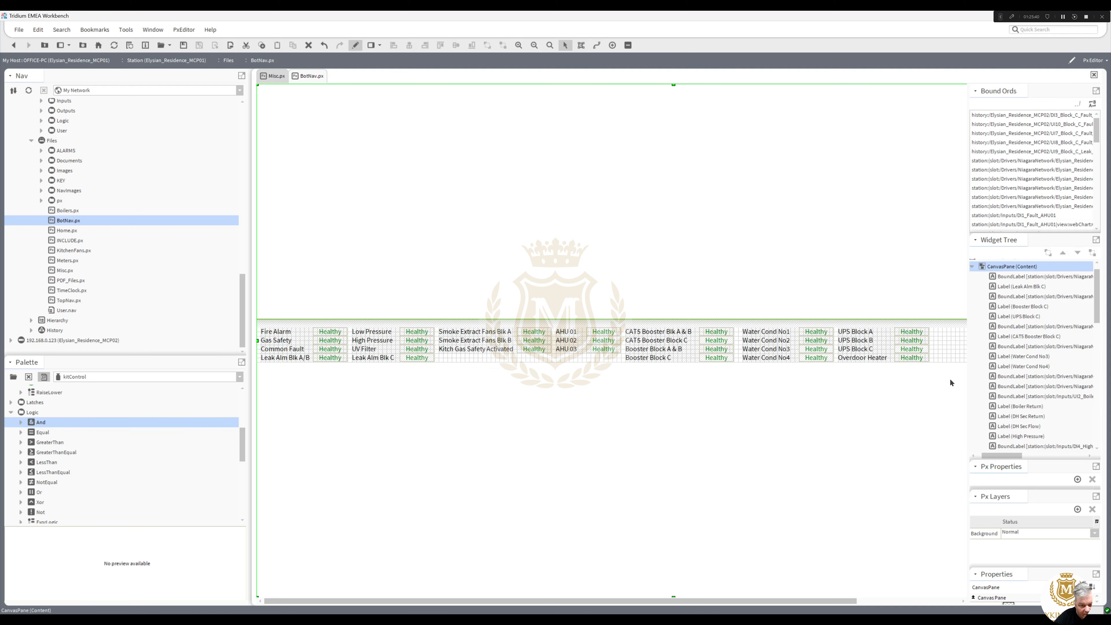
# Nudge the status columns right in growing groups, from UPS back to Fire Alarm, to open a small gap between them.
pyautogui.moveTo(947, 378)
pyautogui.mouseDown()
pyautogui.moveTo(831, 318)
pyautogui.moveTo(871, 332)
pyautogui.mouseUp()
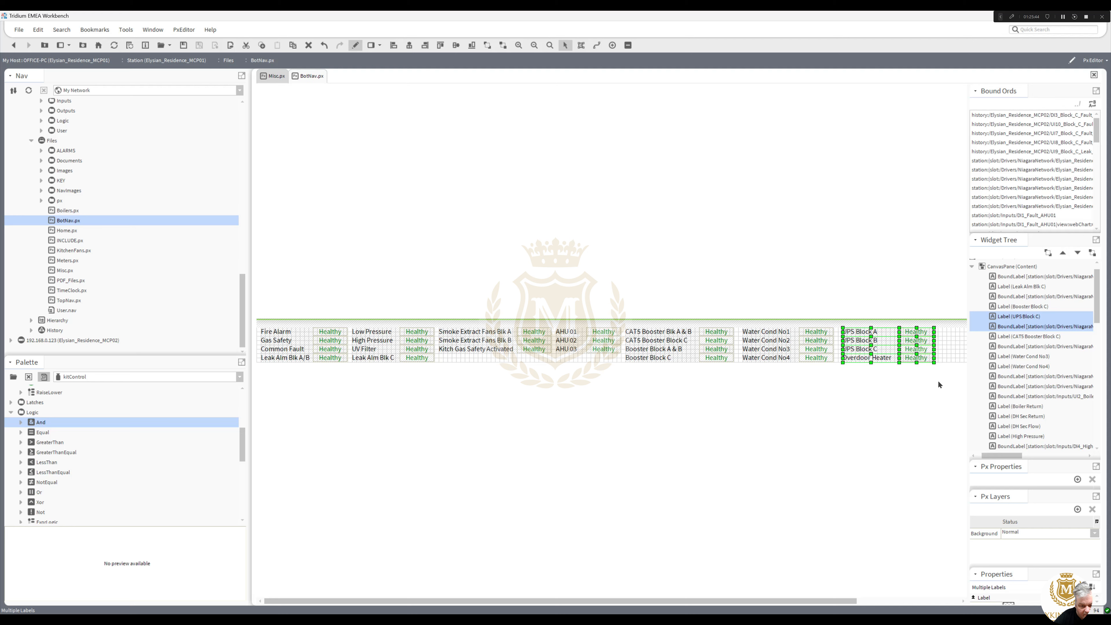
pyautogui.moveTo(953, 381); pyautogui.dragTo(739, 316)
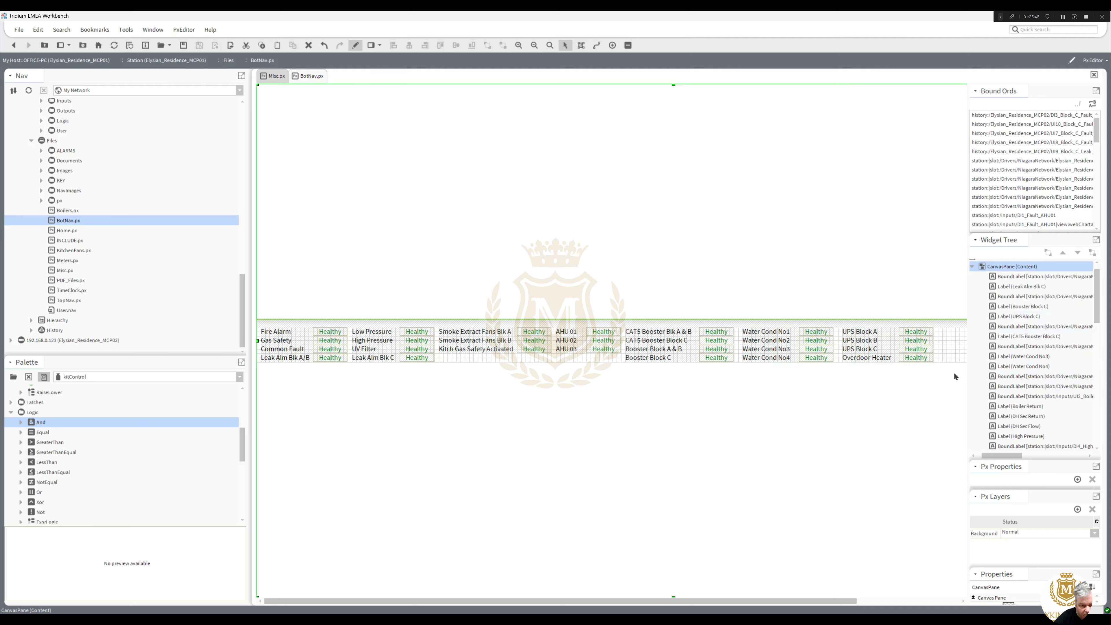
pyautogui.moveTo(944, 375); pyautogui.dragTo(640, 333)
pyautogui.moveTo(948, 375); pyautogui.dragTo(576, 328)
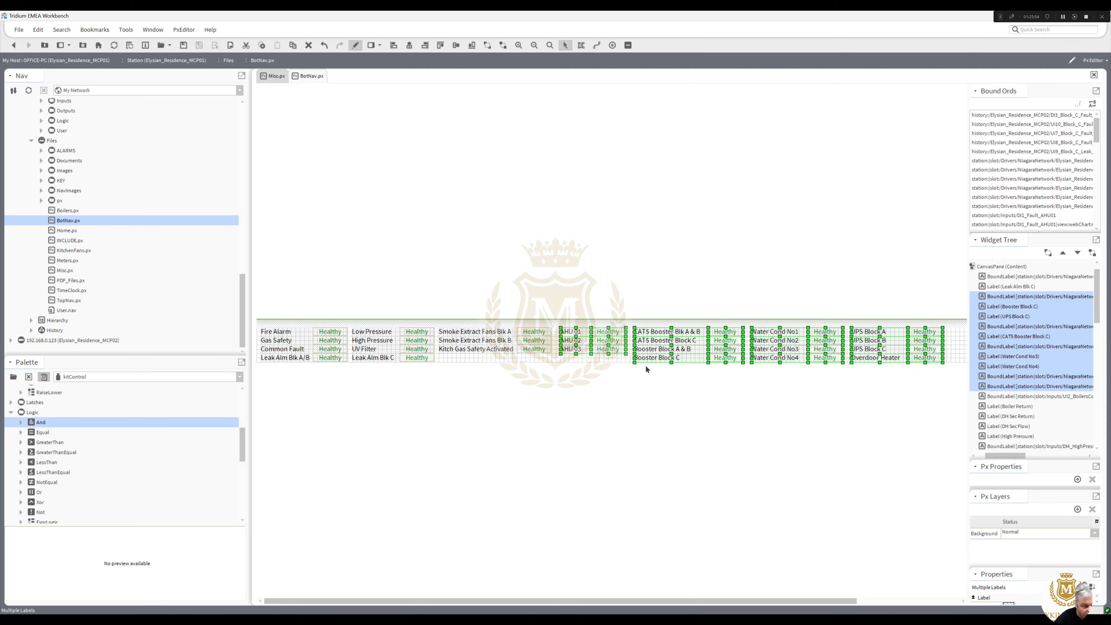
pyautogui.moveTo(950, 372)
pyautogui.mouseDown()
pyautogui.moveTo(435, 320)
pyautogui.moveTo(457, 330)
pyautogui.mouseUp()
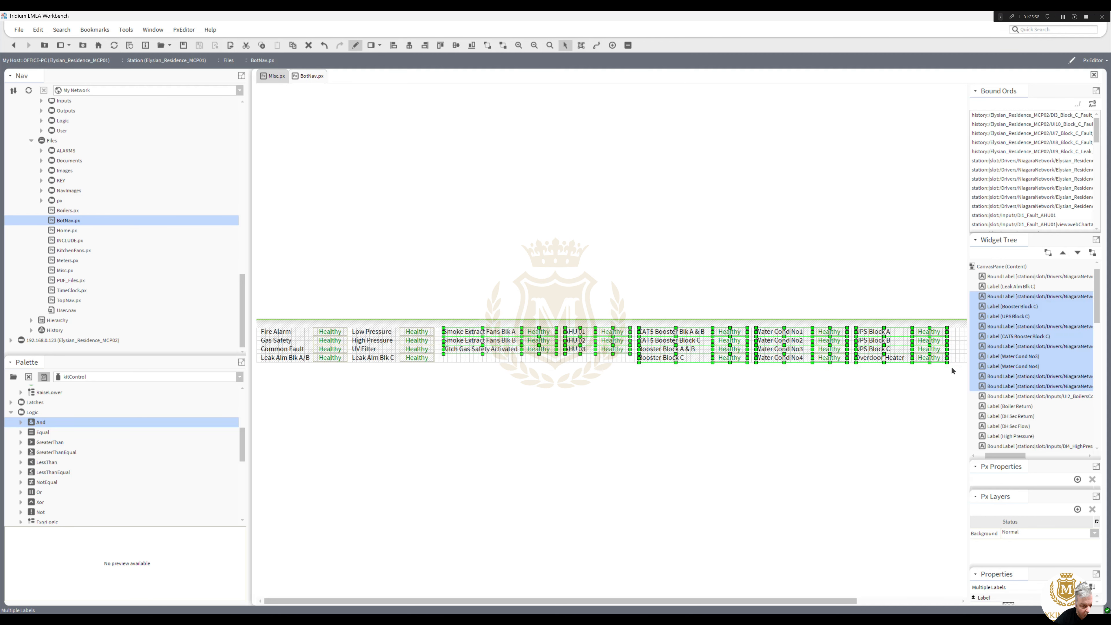
pyautogui.moveTo(952, 371); pyautogui.dragTo(359, 332)
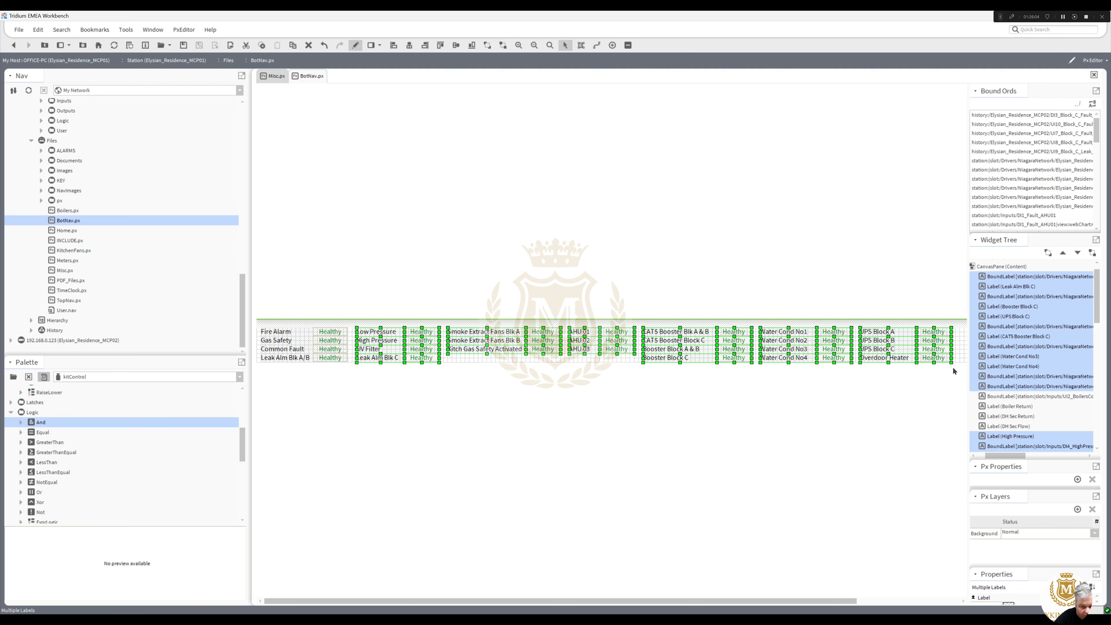
pyautogui.moveTo(954, 371); pyautogui.dragTo(284, 334)
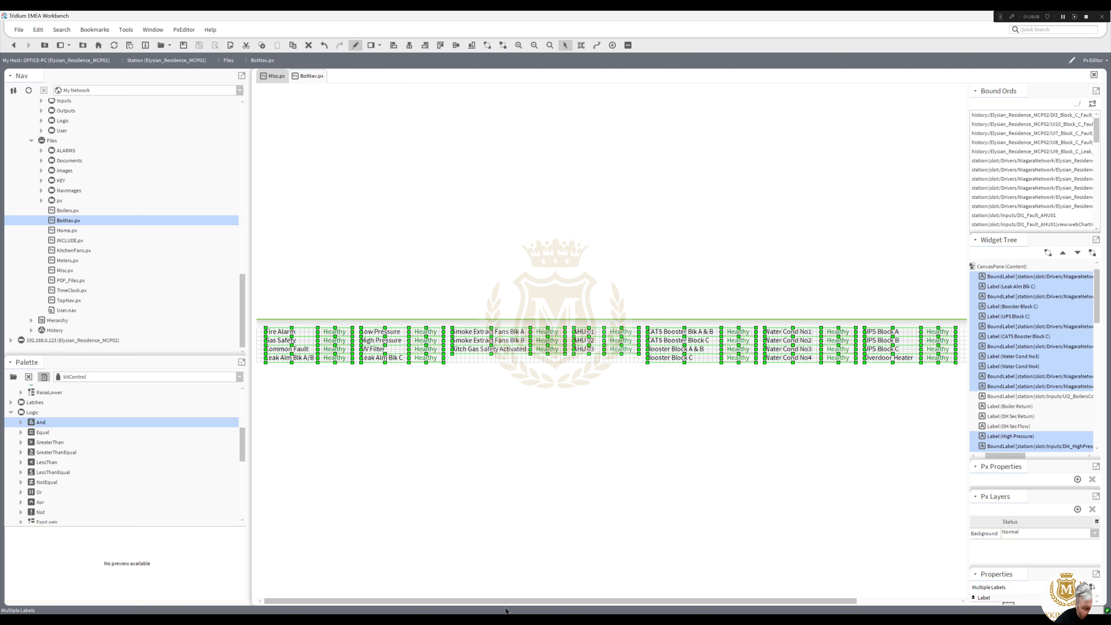
# Move the Boiler Return, DH Sec Flow and DH Sec Return labels with their temperature values down one row.
pyautogui.moveTo(509, 601); pyautogui.dragTo(787, 582)
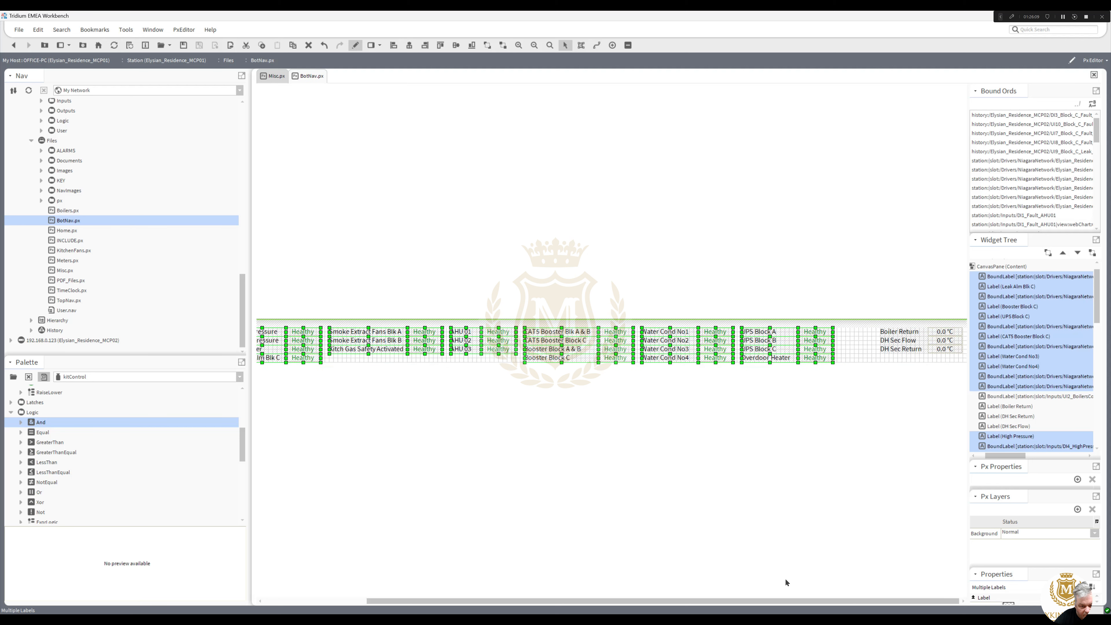
pyautogui.click(931, 384)
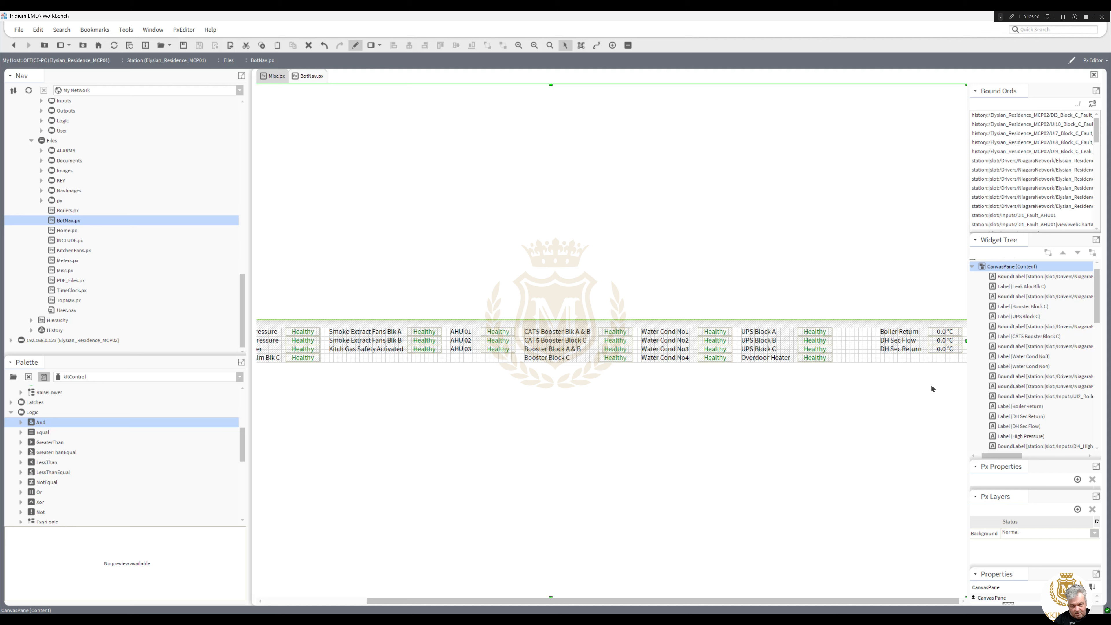
pyautogui.moveTo(858, 372); pyautogui.dragTo(946, 340)
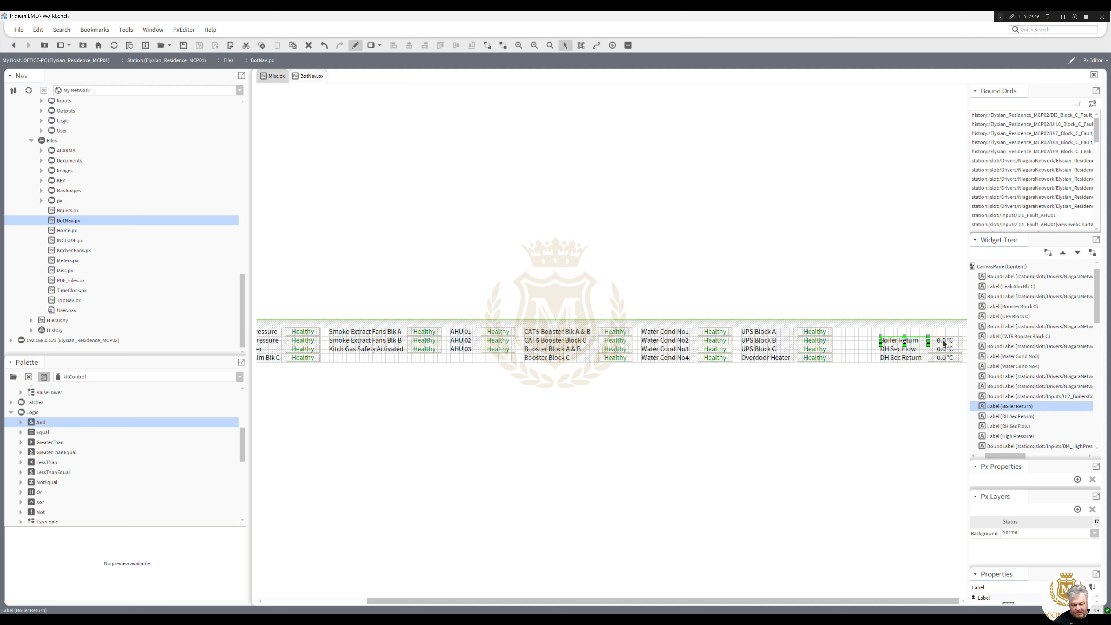
# Duplicate the Boiler Return label with its temperature value and place the copies in the empty first row above.
pyautogui.rightClick(916, 342)
pyautogui.click(932, 396)
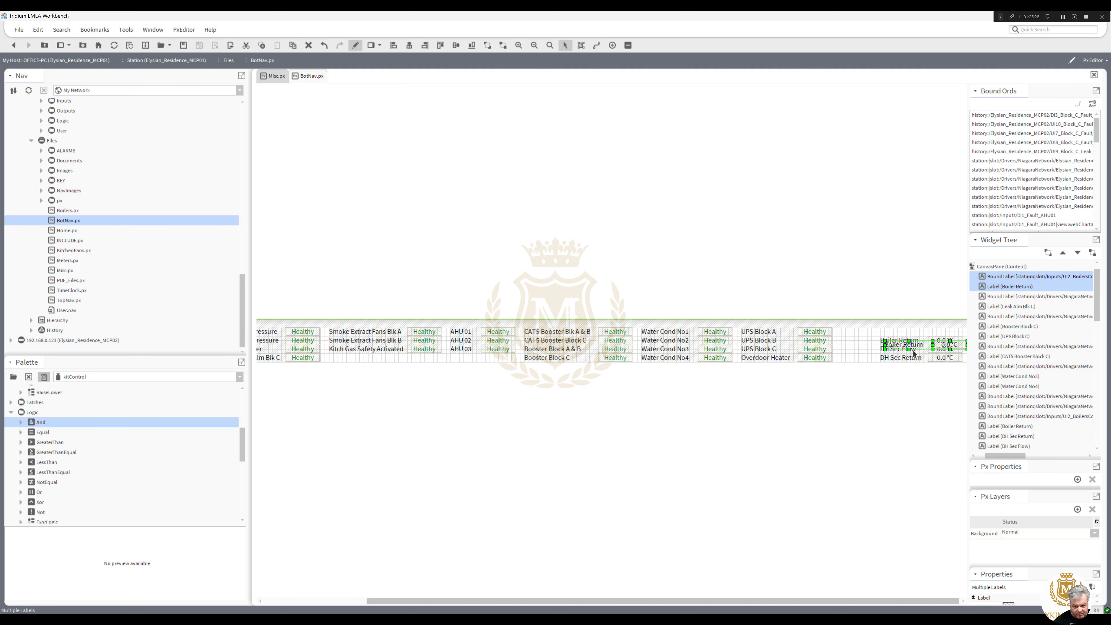
pyautogui.moveTo(908, 346); pyautogui.dragTo(905, 333)
# Change the text of the duplicated Boiler Return label in the first row to "Boiler Flow".
pyautogui.doubleClick(900, 332)
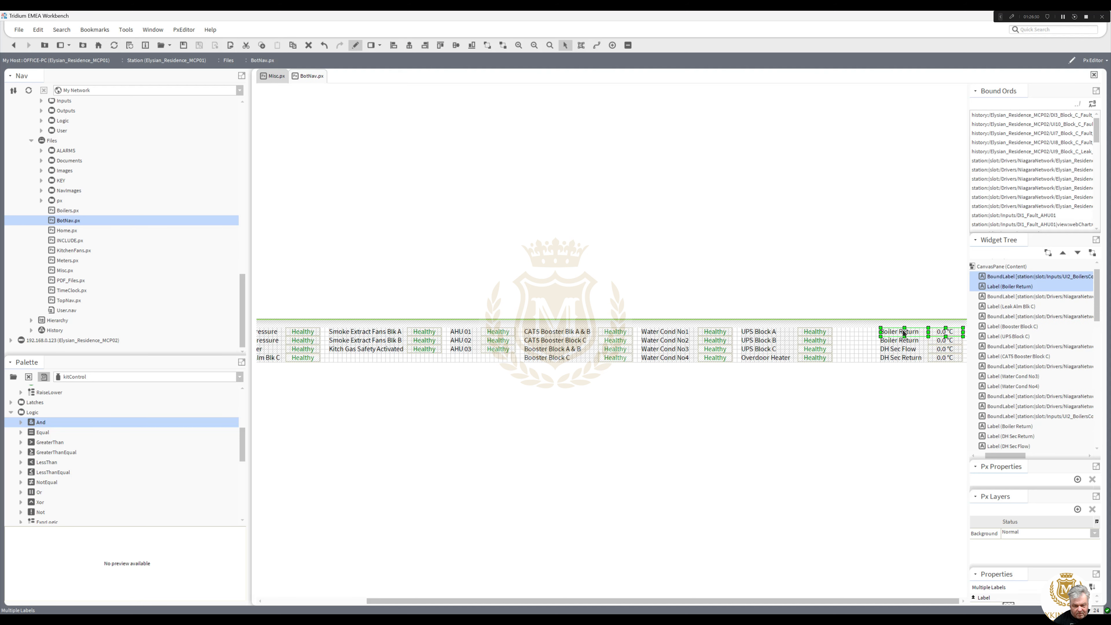
pyautogui.moveTo(501, 343); pyautogui.dragTo(545, 341)
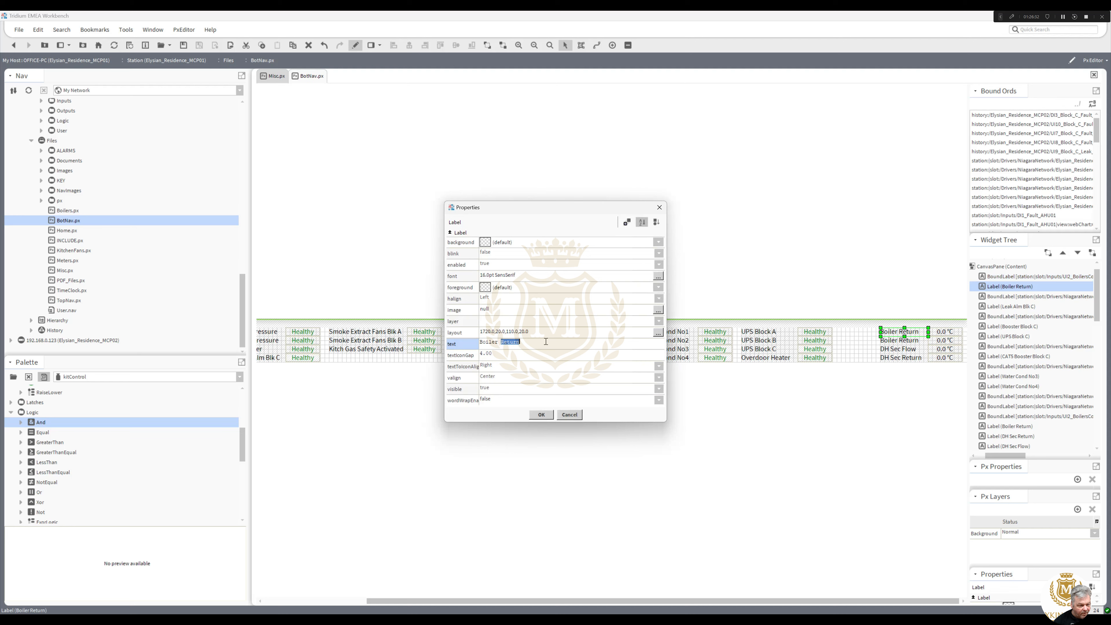
pyautogui.write('Flow')
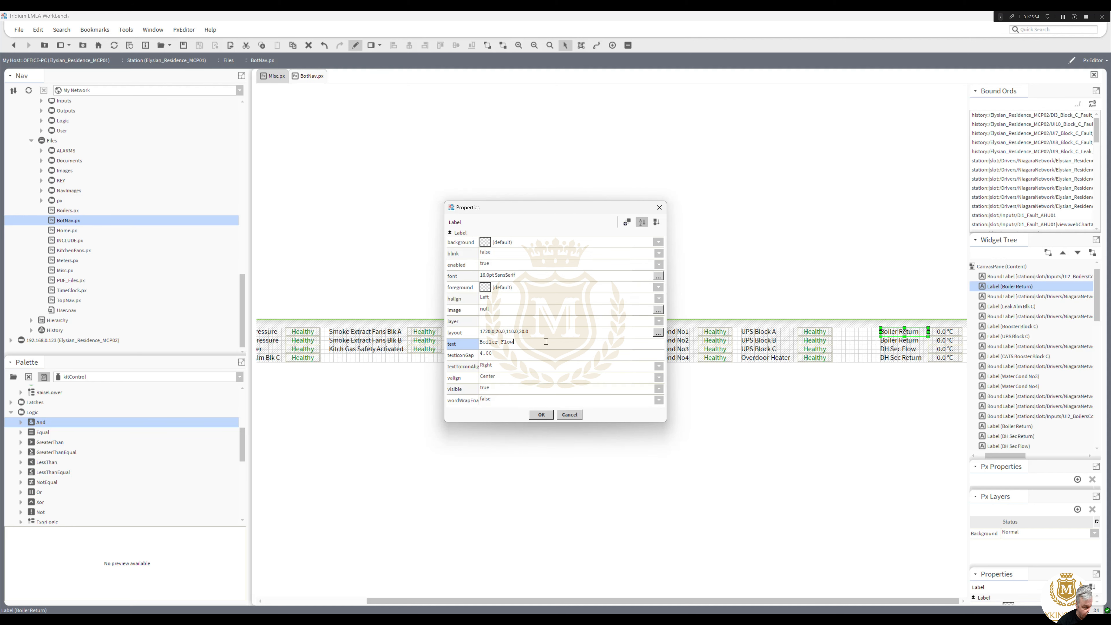
pyautogui.click(542, 415)
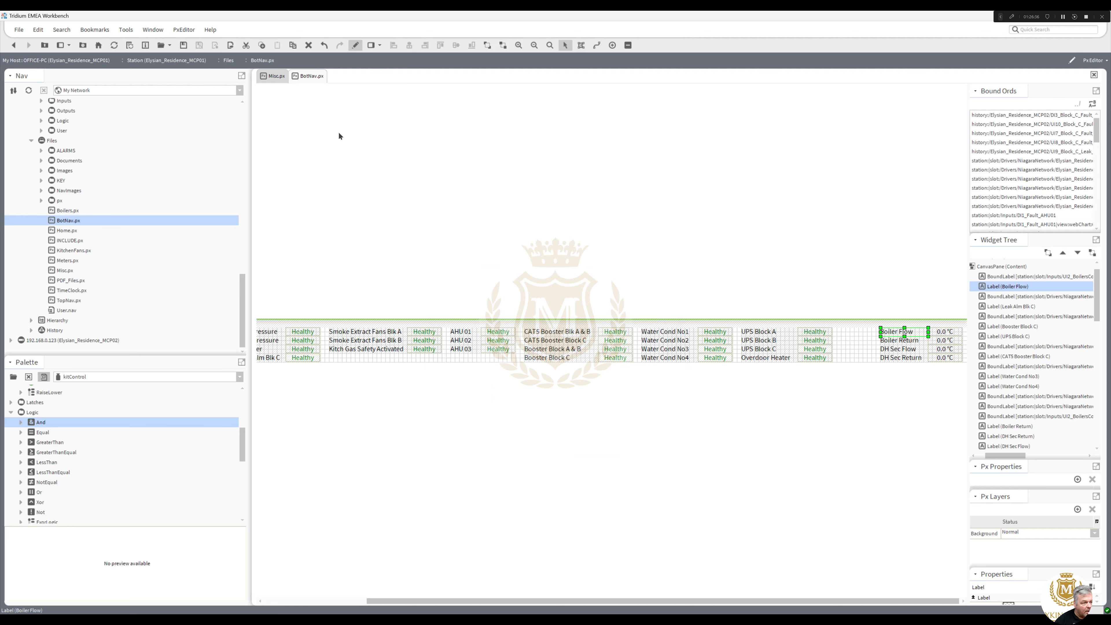
# Open the Gas Boilers page for editing and copy the Boilers Common Flow temperature value.
pyautogui.click(275, 78)
pyautogui.click(355, 45)
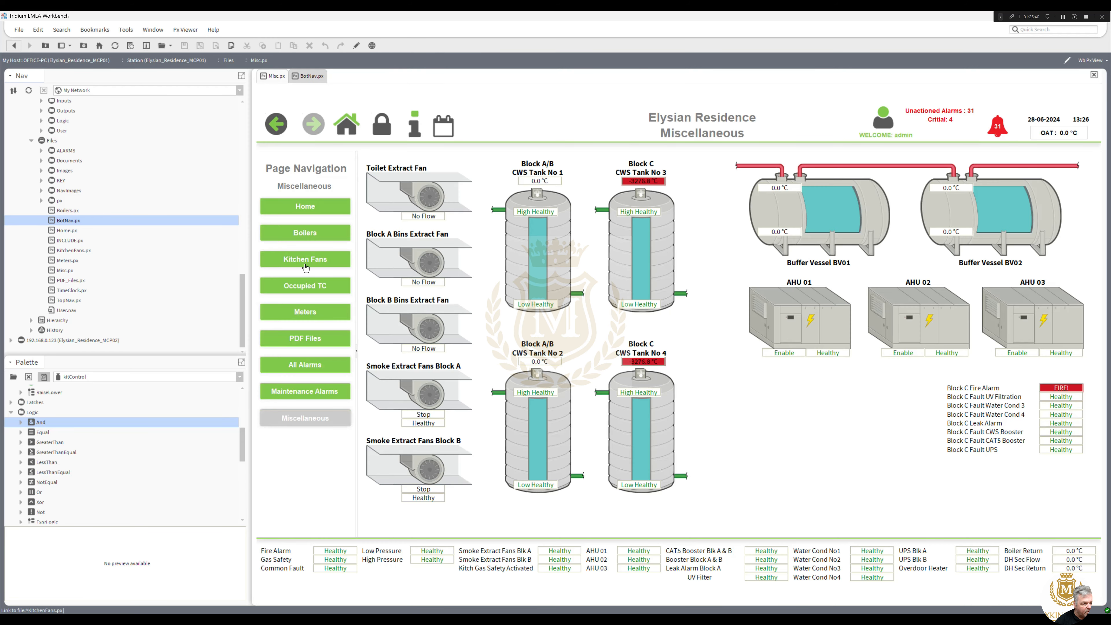
pyautogui.click(302, 235)
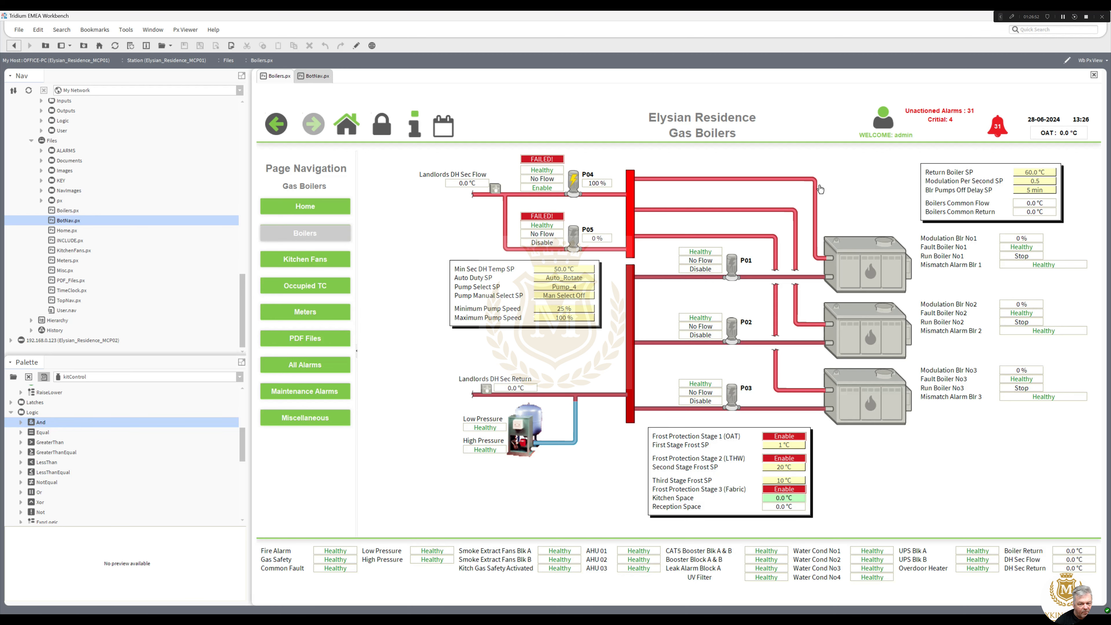
pyautogui.click(357, 45)
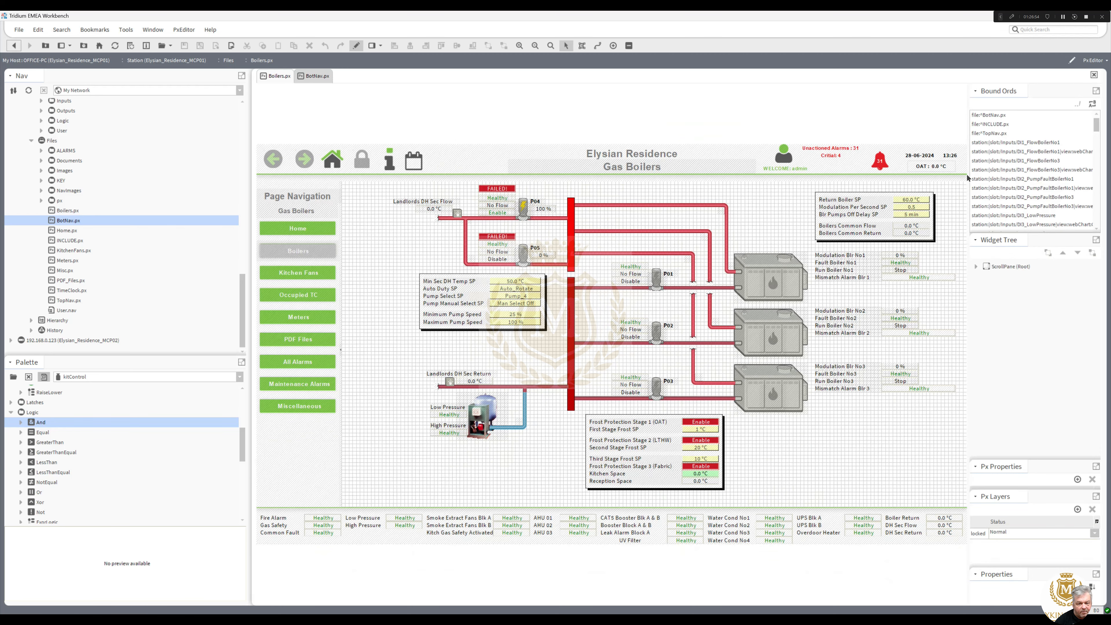
pyautogui.rightClick(919, 226)
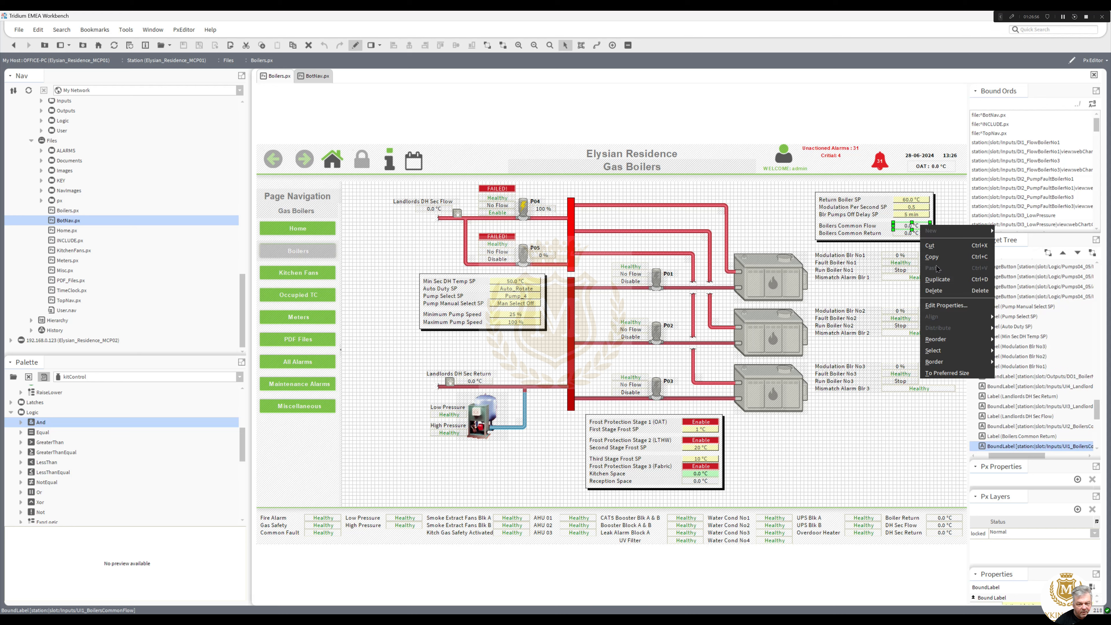
pyautogui.click(934, 258)
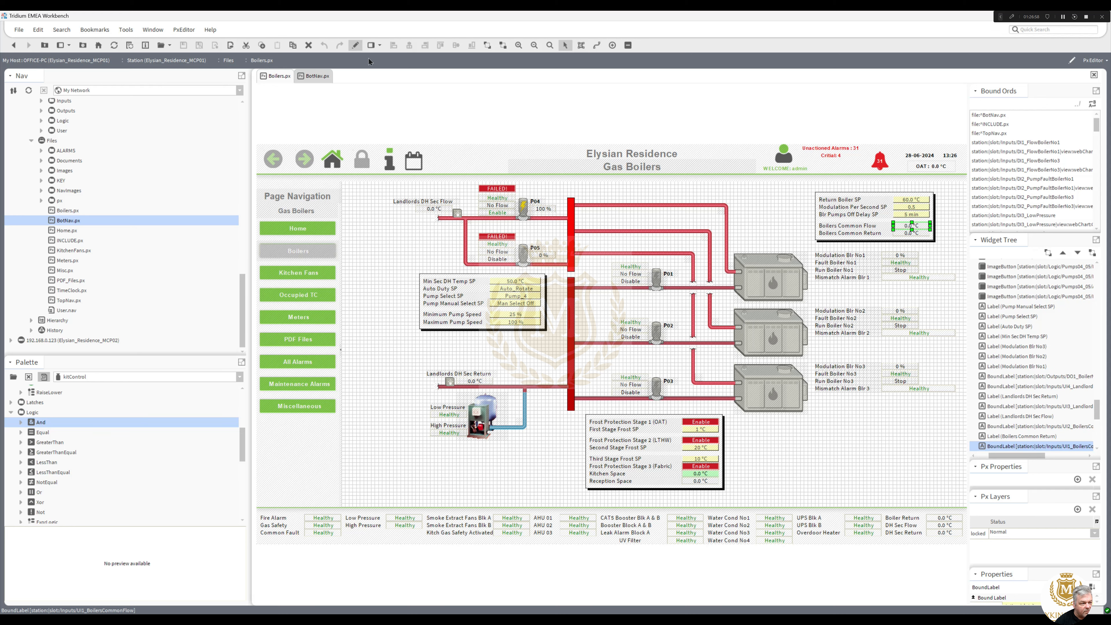
# Return to BotNav.px in edit mode and paste the copied Common Flow value in the gap before the boiler temperature labels.
pyautogui.click(357, 46)
pyautogui.click(320, 78)
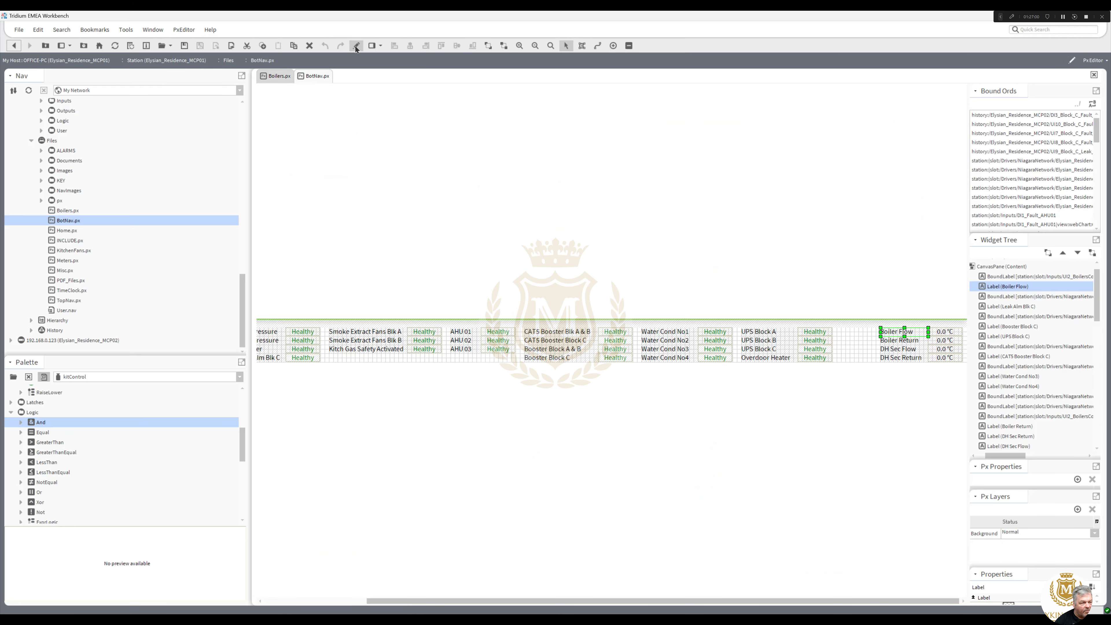
pyautogui.click(357, 46)
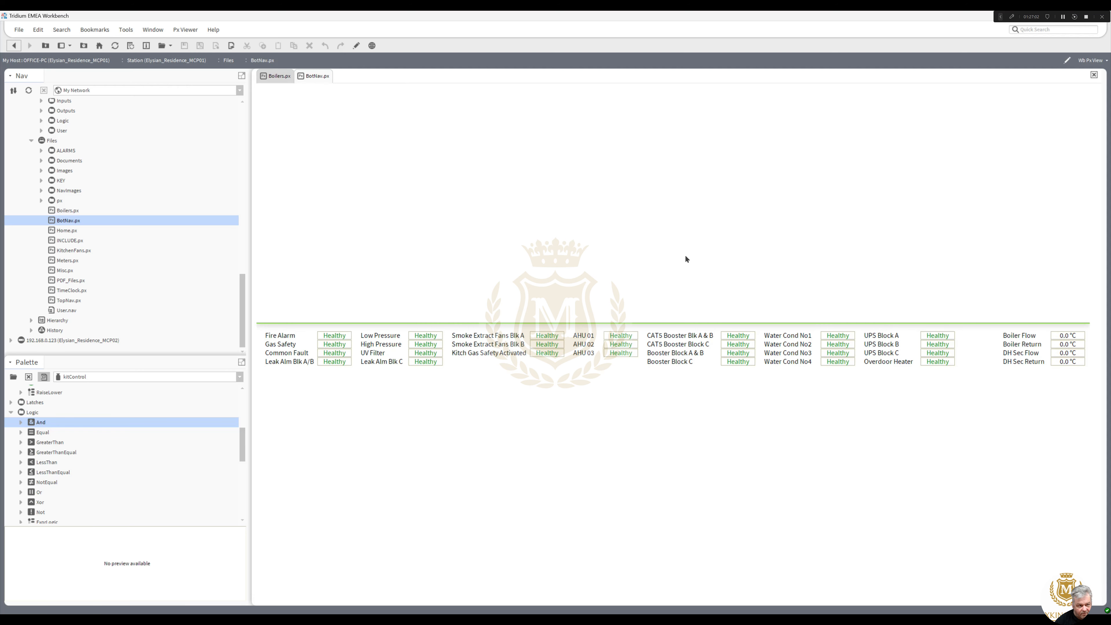
pyautogui.click(356, 45)
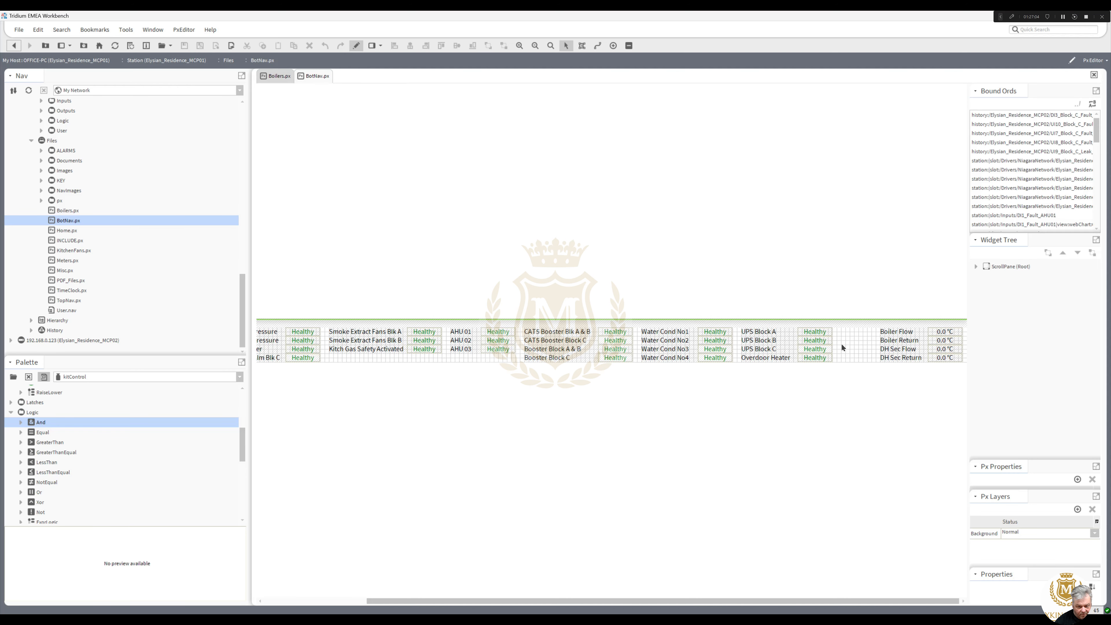
pyautogui.rightClick(846, 343)
pyautogui.click(864, 356)
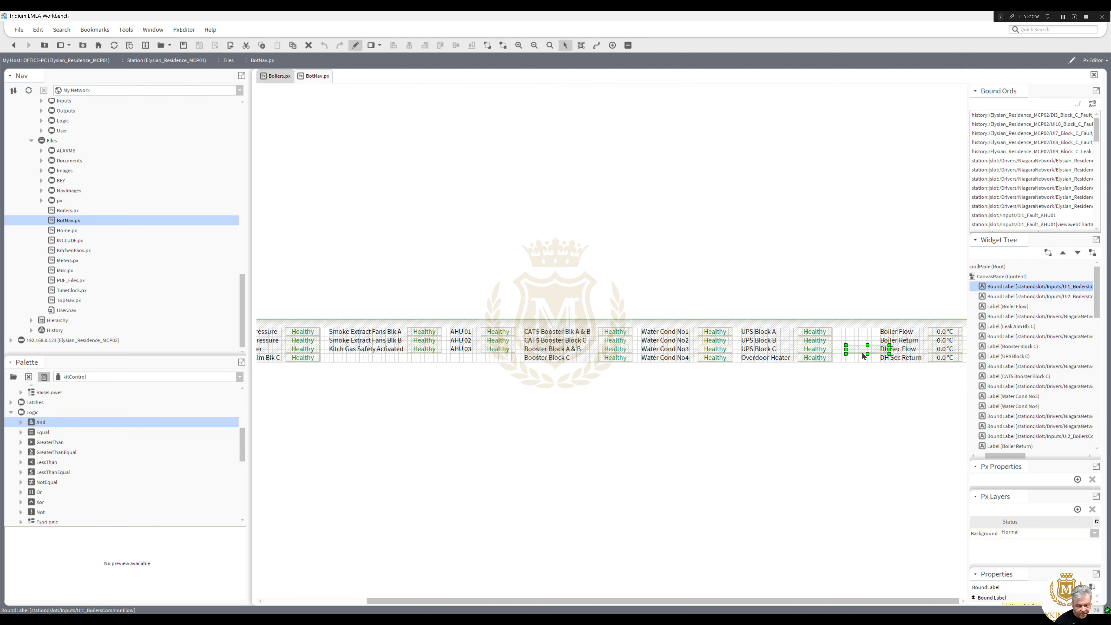
# Replace the Common Return value beside Boiler Flow with the pasted Common Flow value, sized 80 by 20 at position 1930, 20.
pyautogui.doubleClick(861, 351)
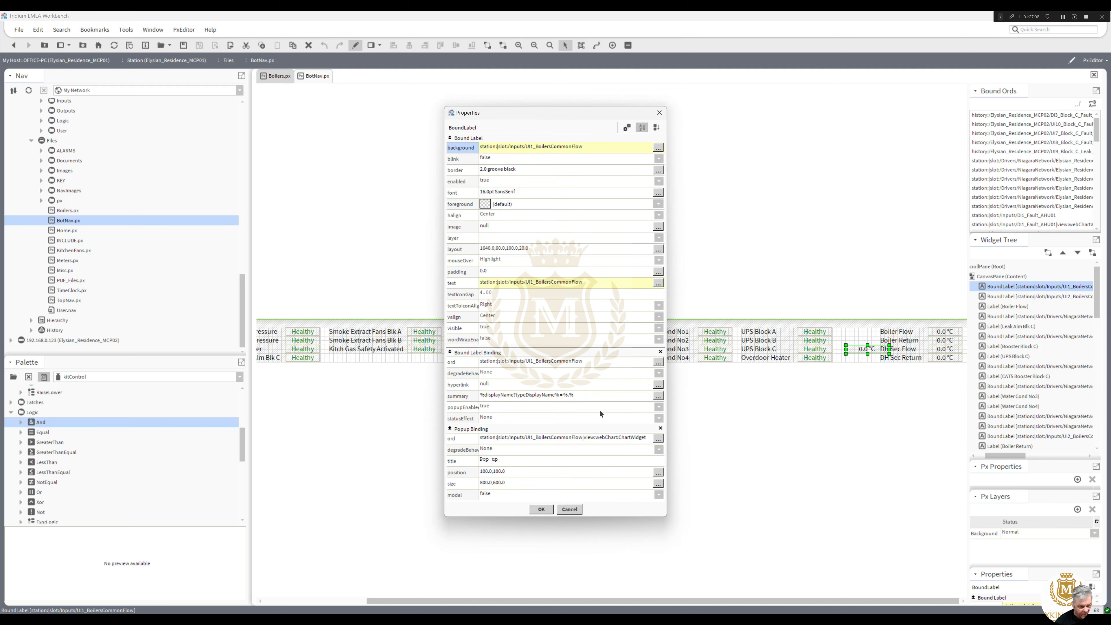
pyautogui.click(541, 511)
pyautogui.click(542, 509)
pyautogui.doubleClick(947, 336)
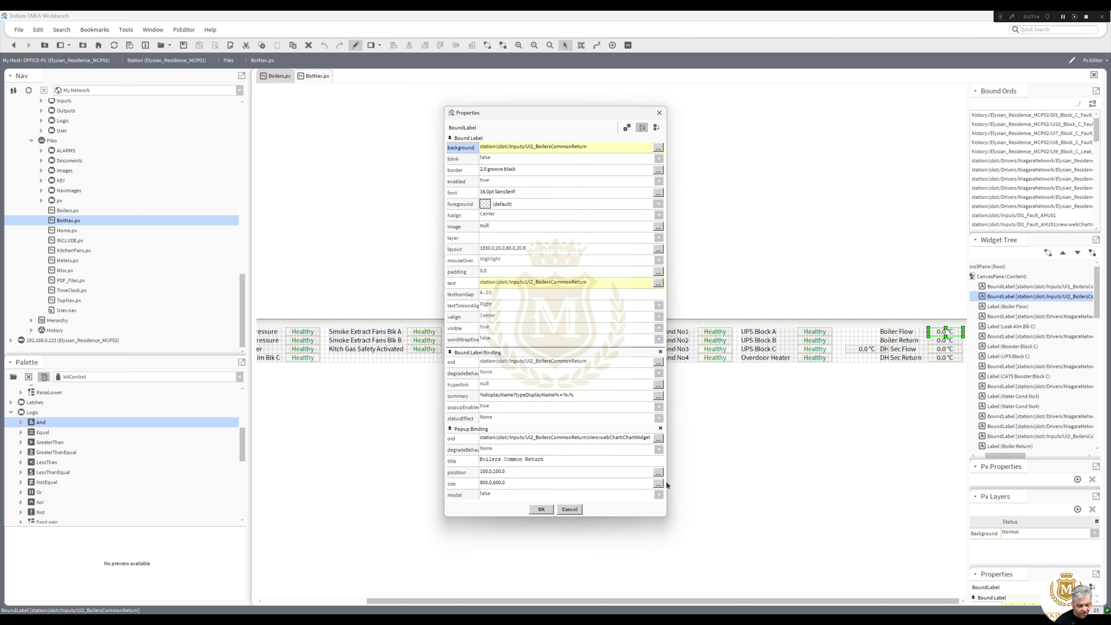
pyautogui.click(541, 510)
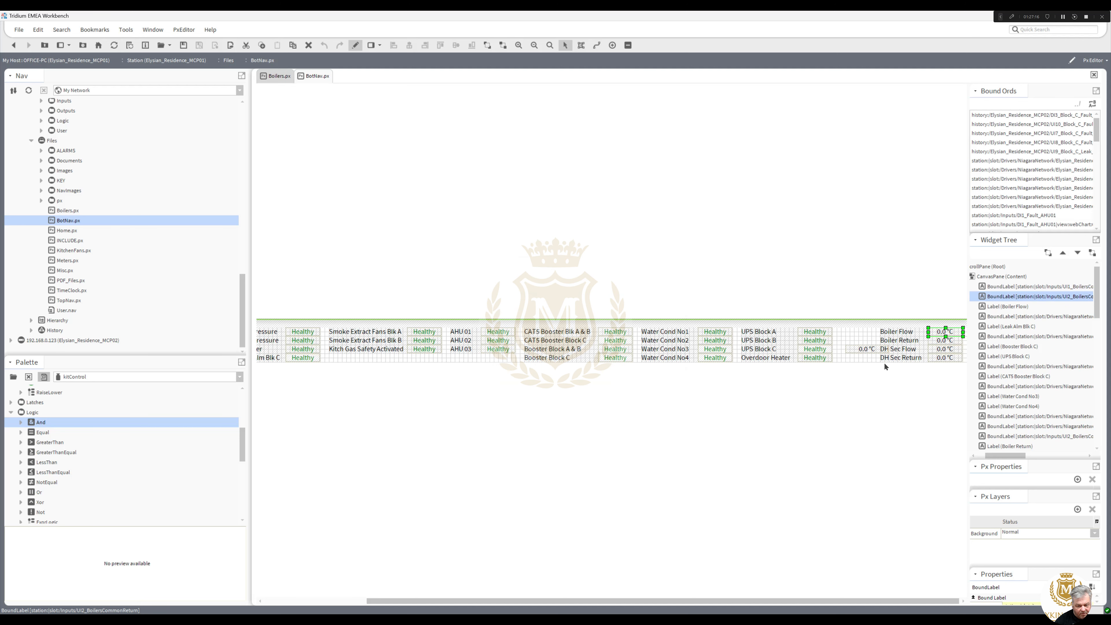
pyautogui.moveTo(953, 331)
pyautogui.mouseDown()
pyautogui.moveTo(853, 336)
pyautogui.moveTo(947, 331)
pyautogui.moveTo(935, 331)
pyautogui.mouseUp()
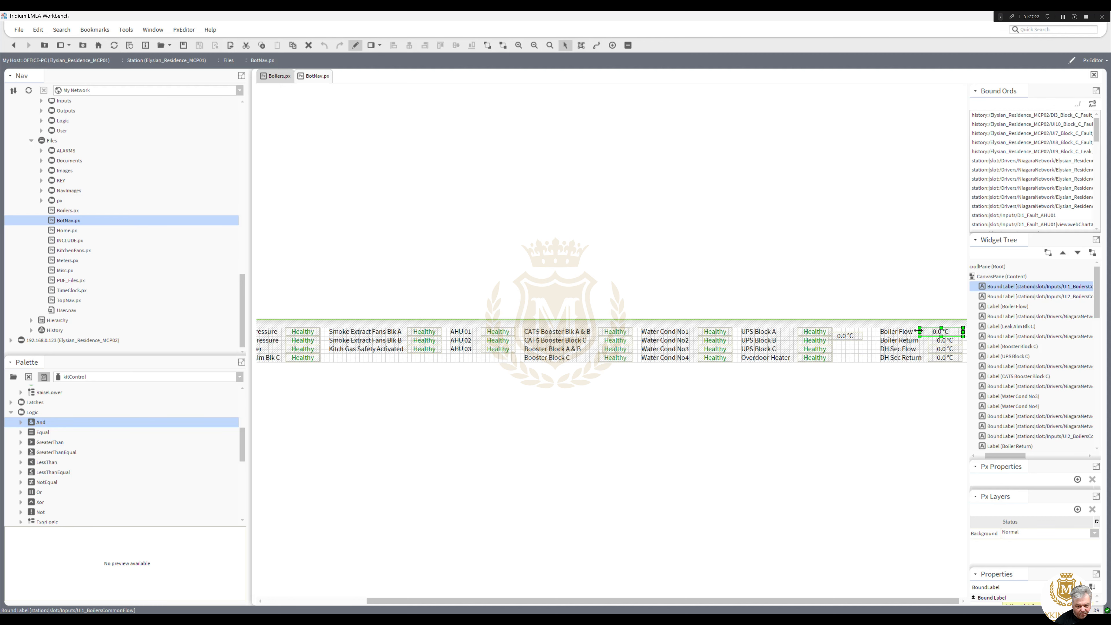
pyautogui.doubleClick(936, 332)
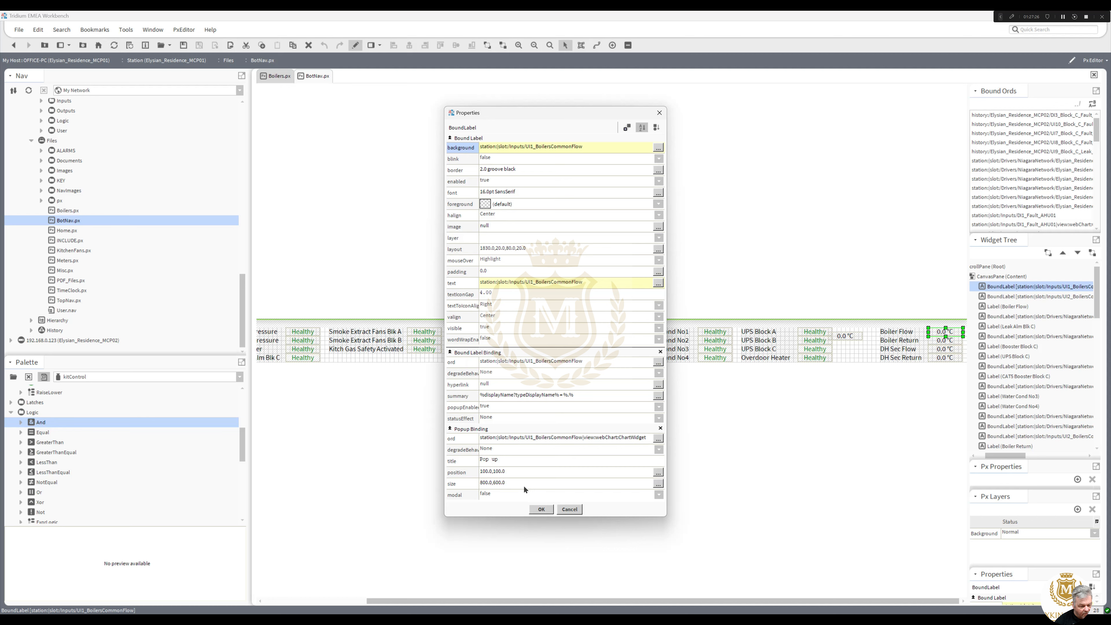
pyautogui.click(552, 510)
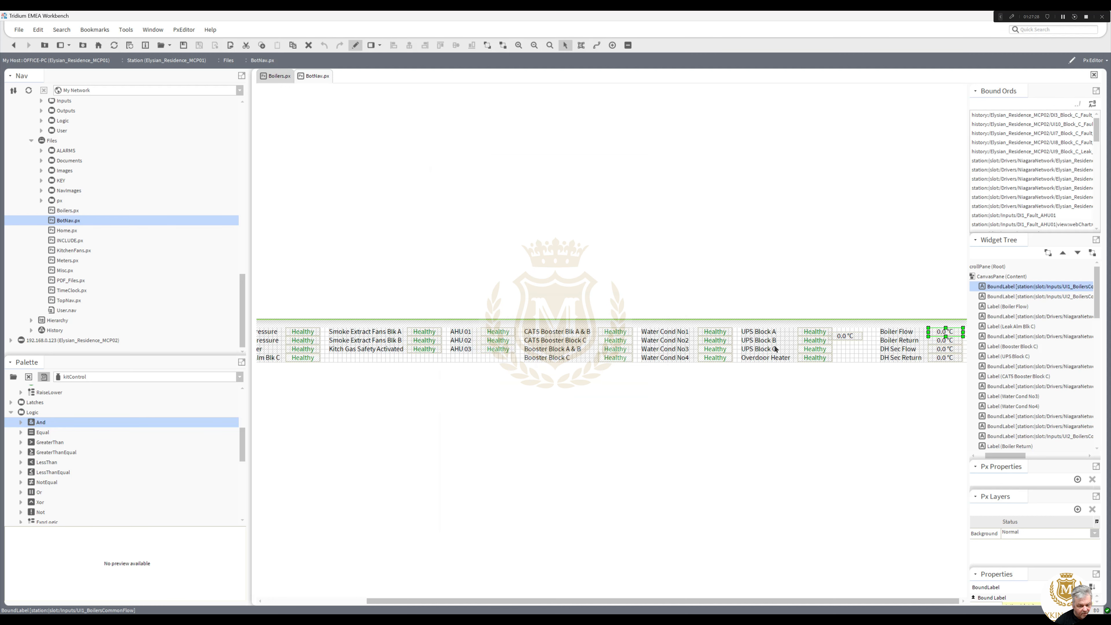
# Copy the displaced Common Return value's popup title to the Common Flow value and change it to "Boilers Common Flow".
pyautogui.click(830, 340)
pyautogui.doubleClick(830, 341)
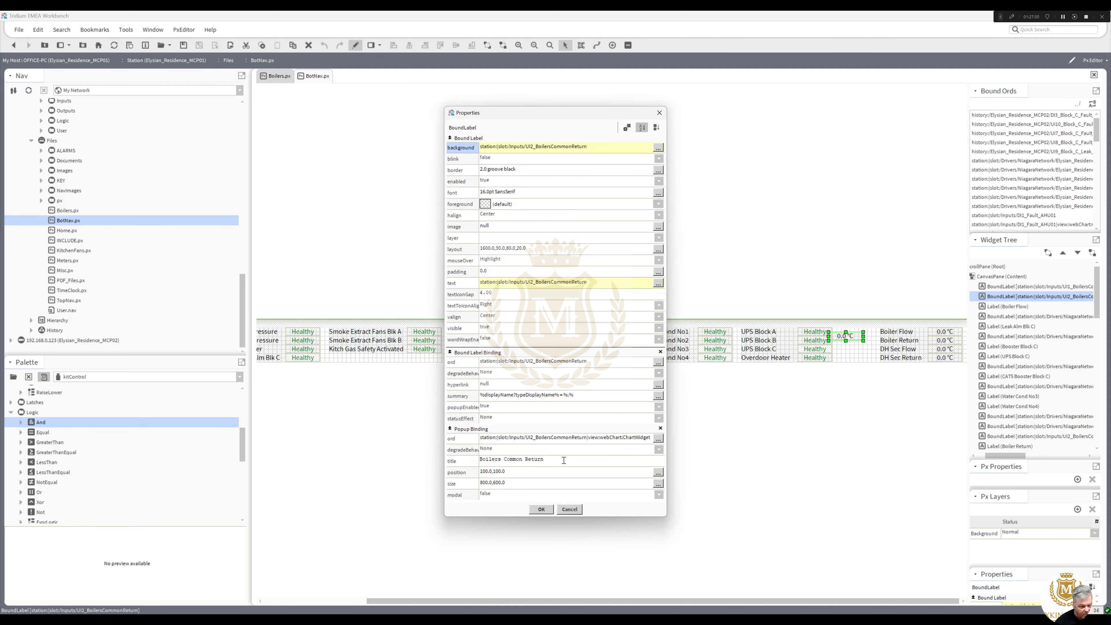
pyautogui.moveTo(564, 460); pyautogui.dragTo(430, 485)
pyautogui.click(542, 510)
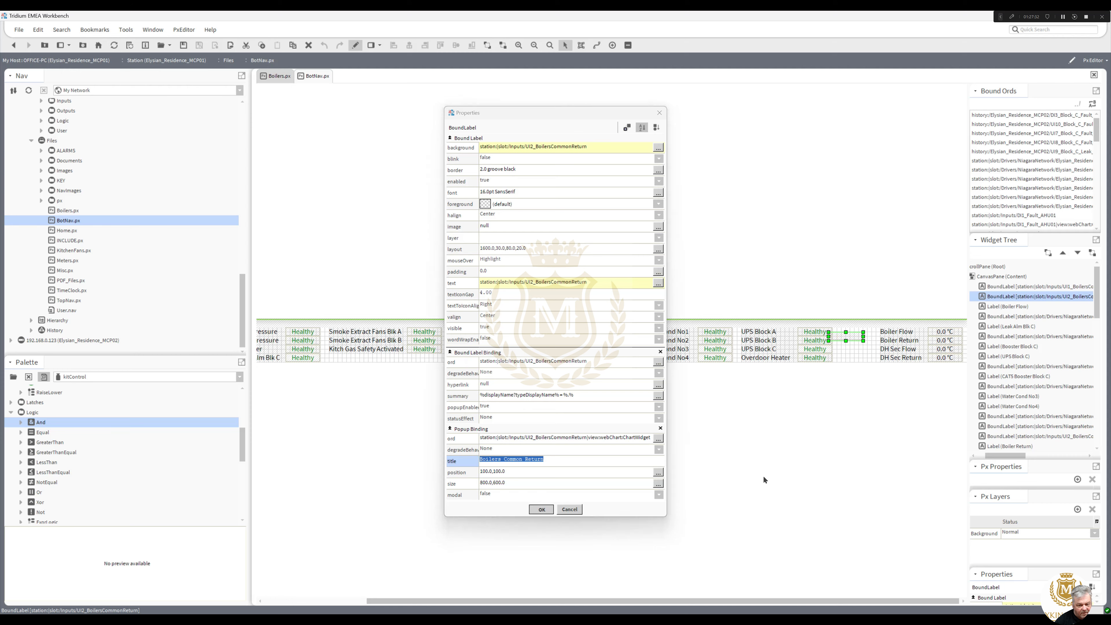
pyautogui.click(947, 334)
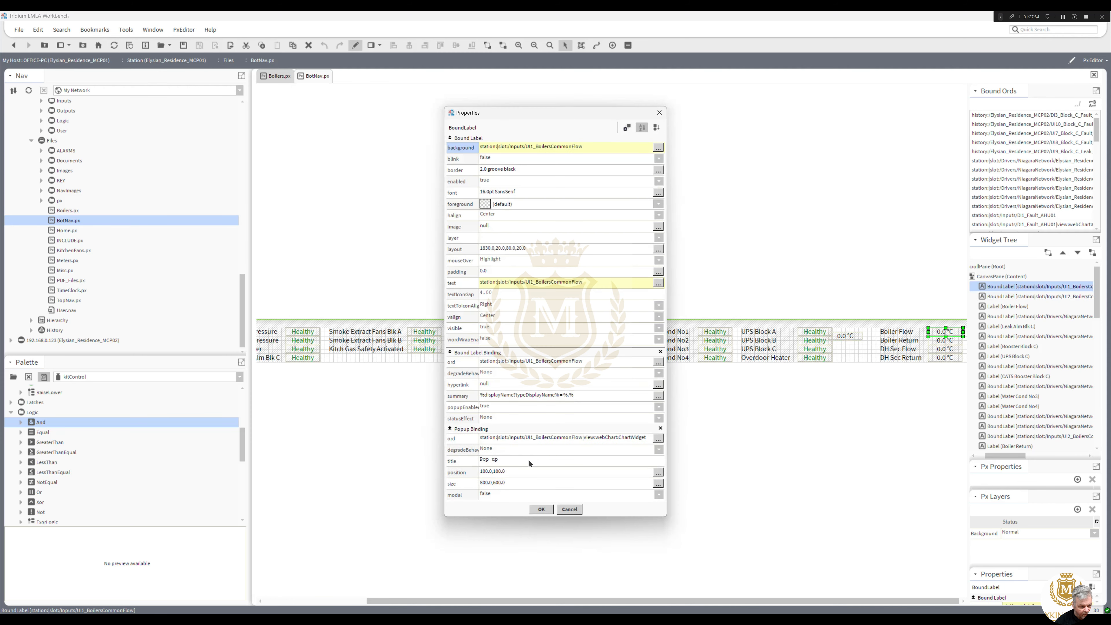
pyautogui.click(523, 462)
pyautogui.hotkey('ctrl', 'v')
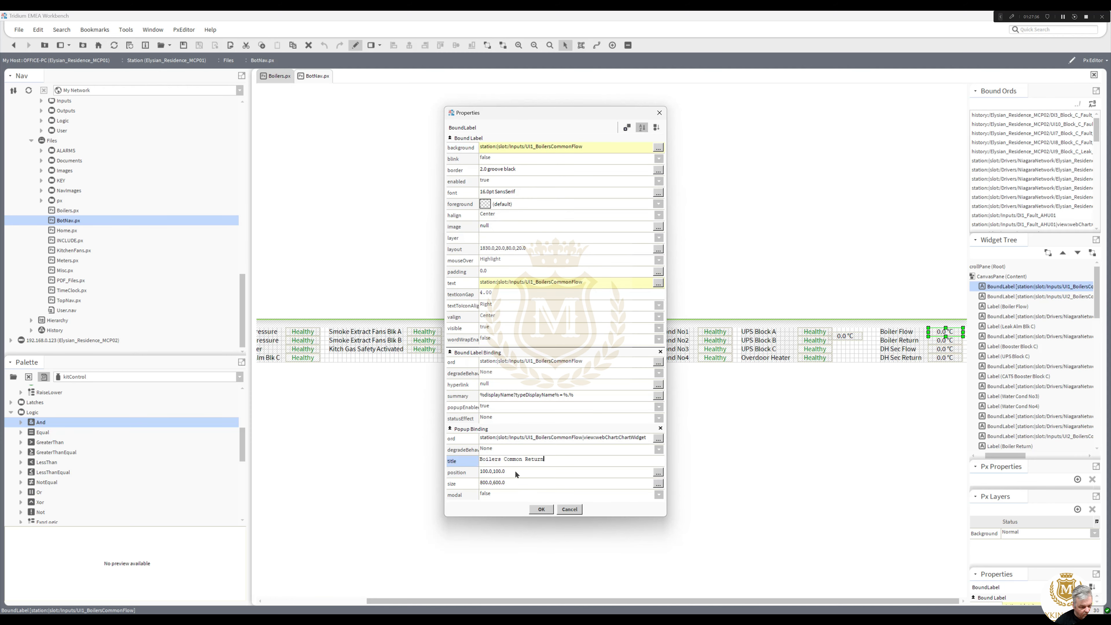
pyautogui.moveTo(526, 459); pyautogui.dragTo(585, 458)
pyautogui.press('BackSpace')
pyautogui.press('BackSpace')
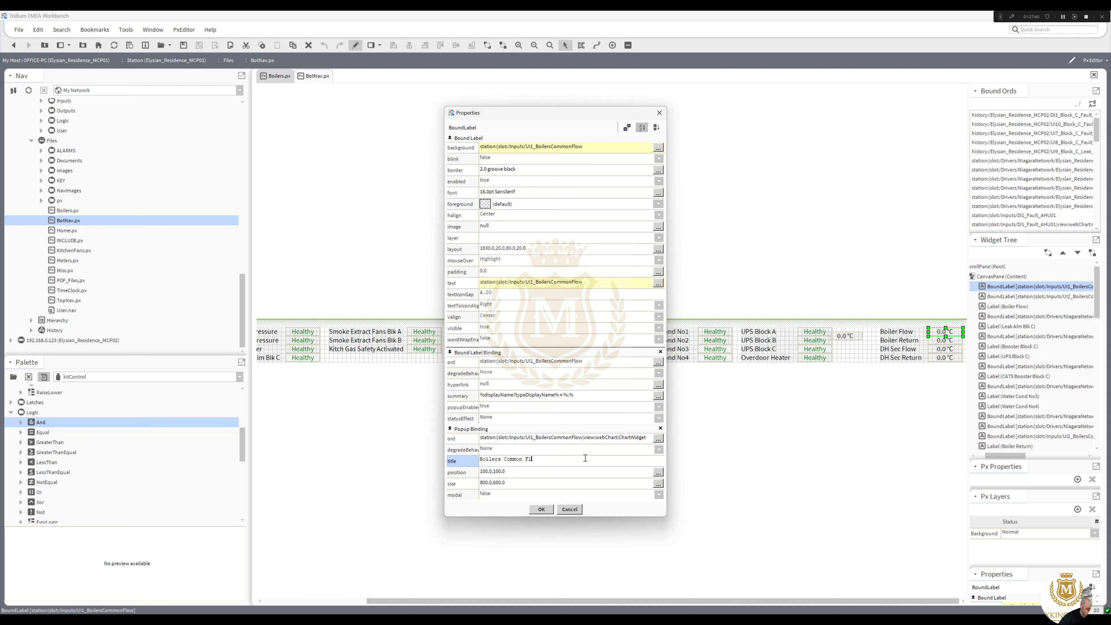
pyautogui.click(542, 508)
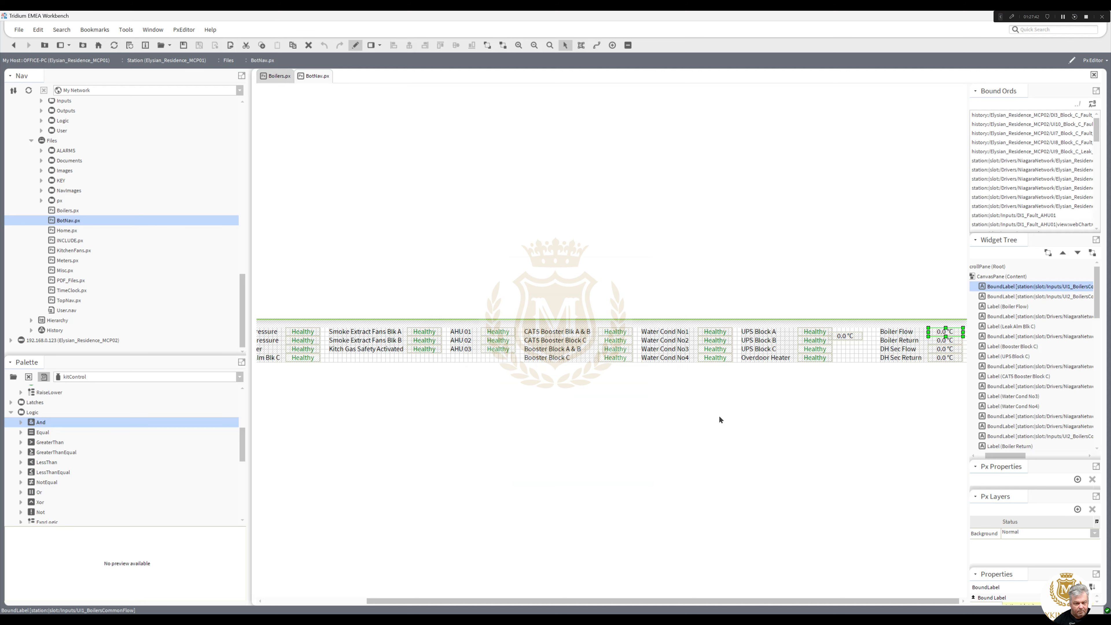
# Delete the displaced Common Return value from the gap and check the status bar on the Maintenance Alarms and Miscellaneous pages.
pyautogui.click(856, 335)
pyautogui.press('Delete')
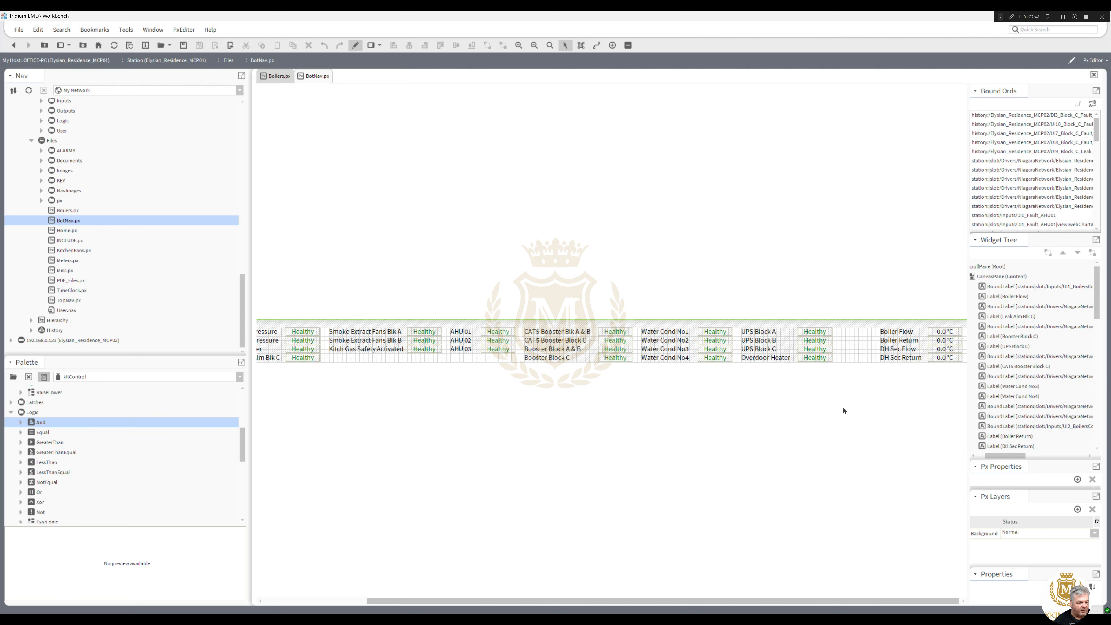
pyautogui.click(355, 46)
pyautogui.click(277, 75)
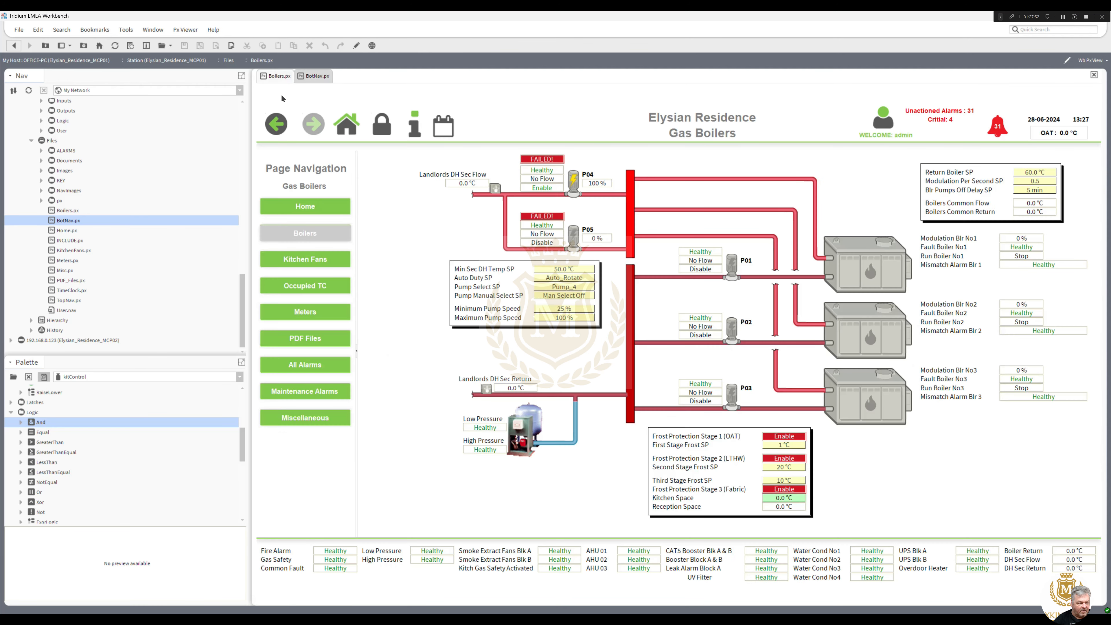
pyautogui.click(308, 391)
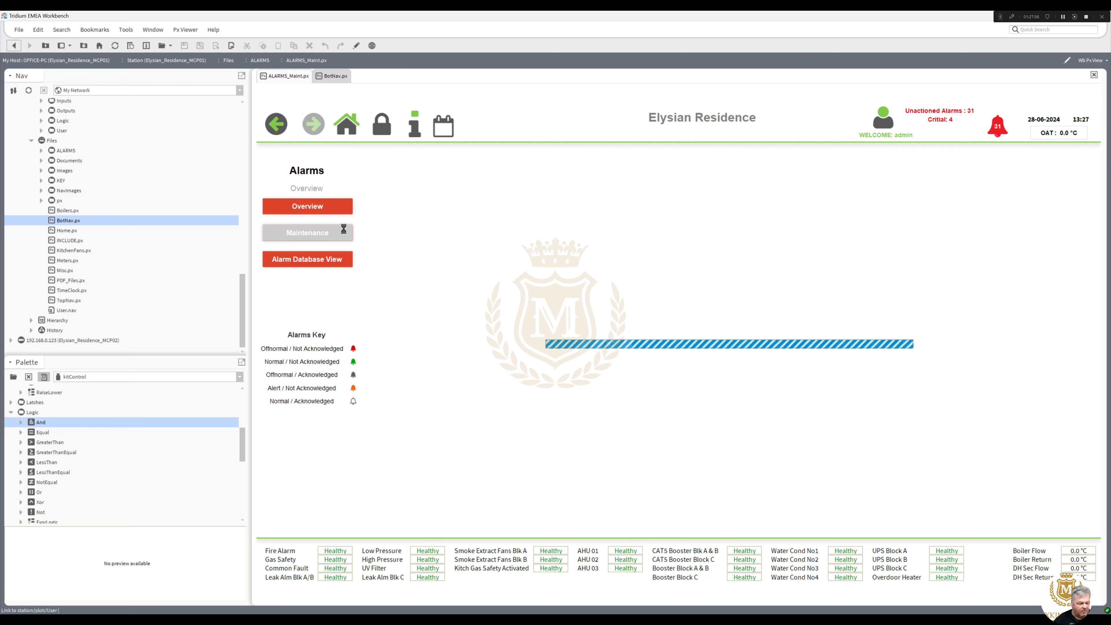
pyautogui.click(305, 418)
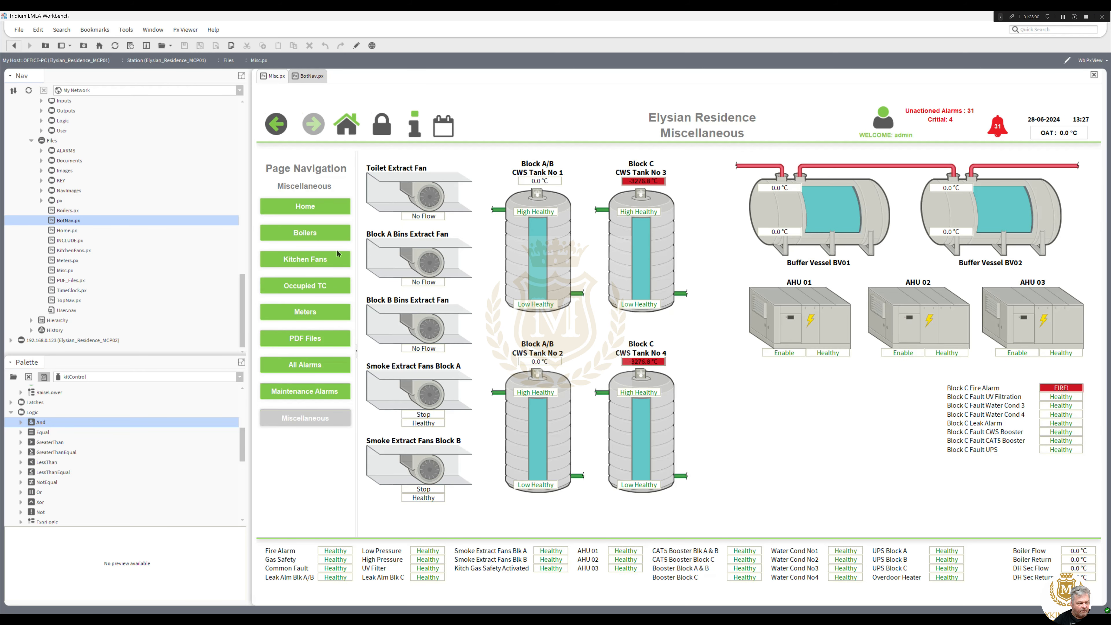
# Open the Gas Boilers page for editing and copy the two background boxes behind the Frost Protection settings.
pyautogui.click(314, 236)
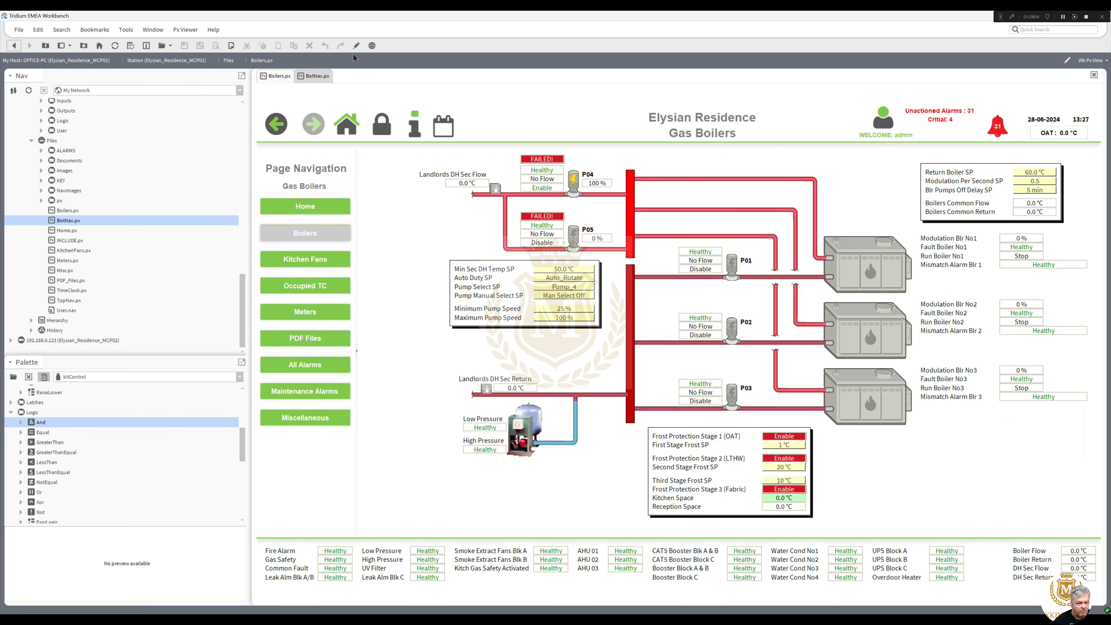
pyautogui.click(356, 46)
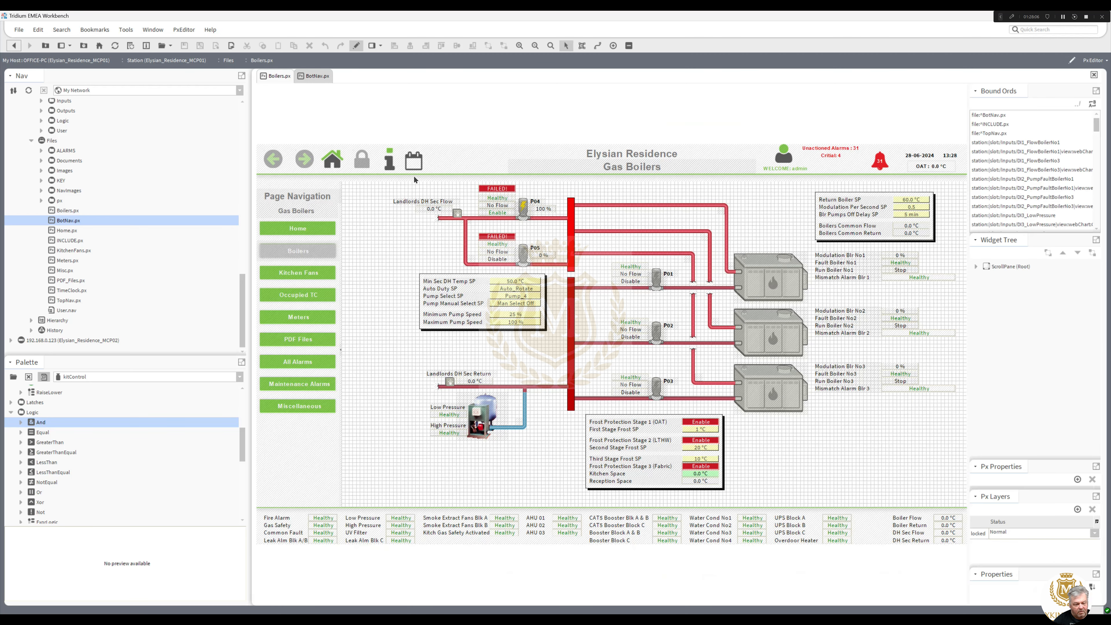
pyautogui.click(630, 489)
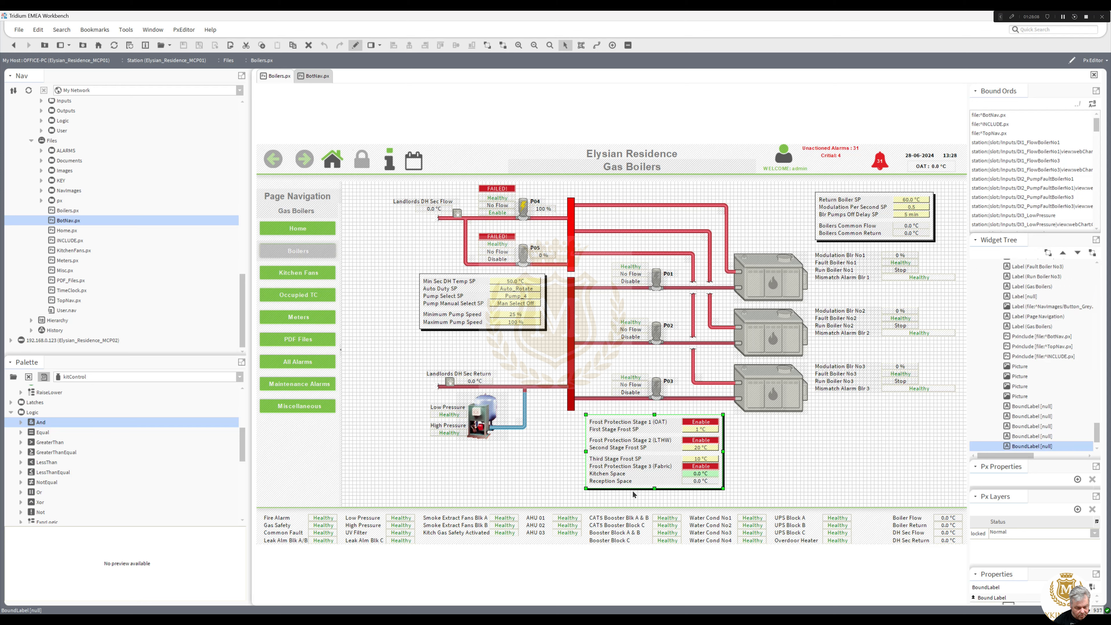
pyautogui.rightClick(633, 490)
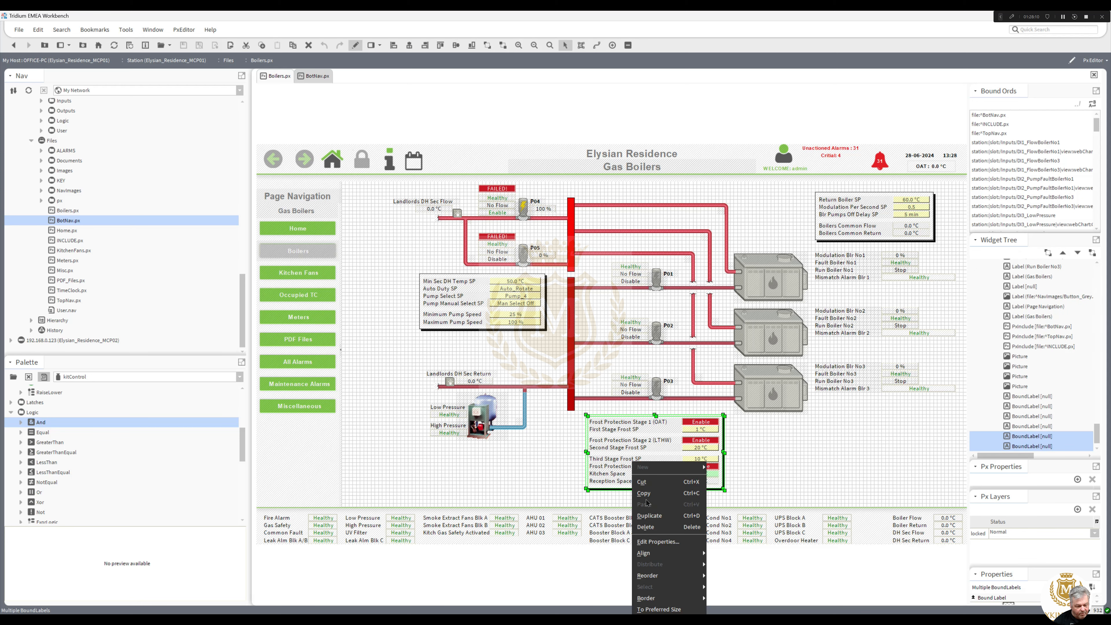
pyautogui.click(621, 488)
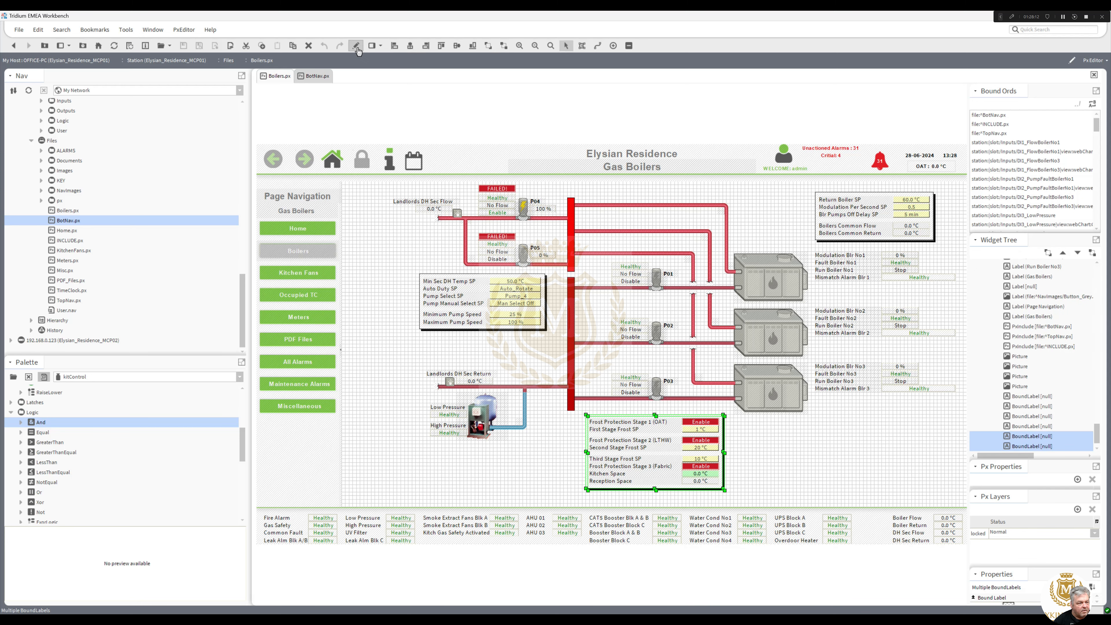
# Paste the copied background boxes onto the Miscellaneous page in the empty area beside CWS Tank No 4.
pyautogui.click(356, 45)
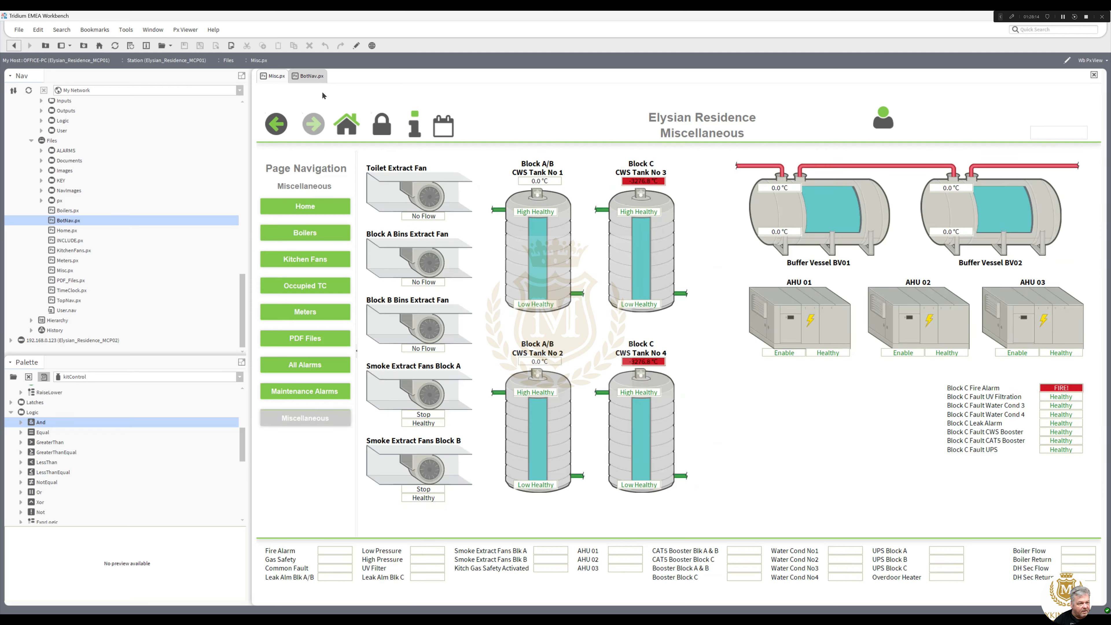
pyautogui.click(356, 46)
pyautogui.rightClick(624, 385)
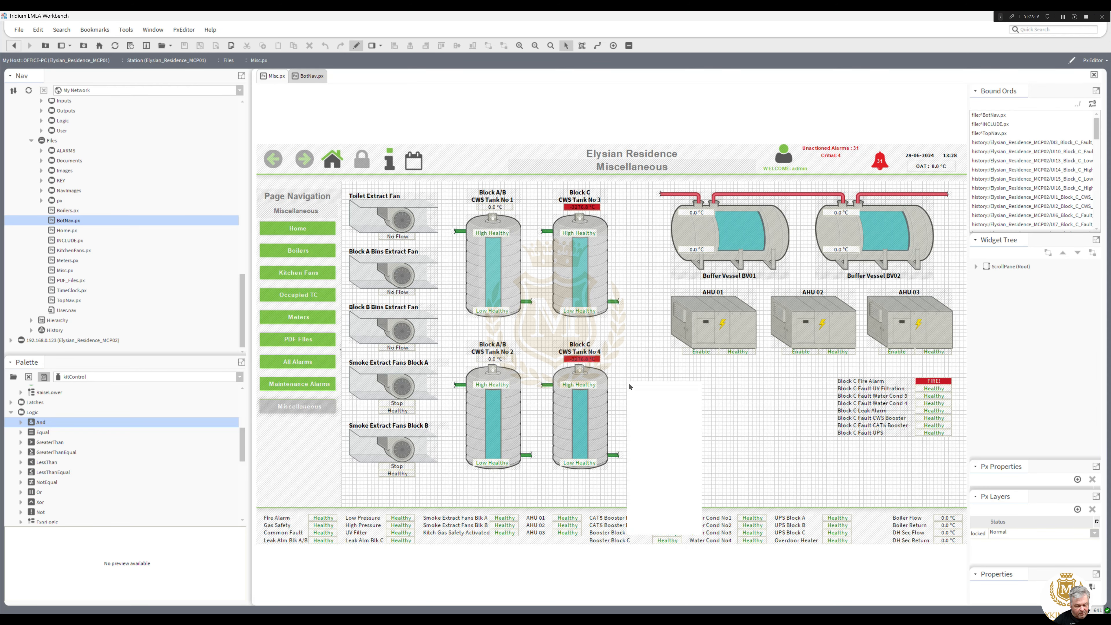
pyautogui.click(665, 424)
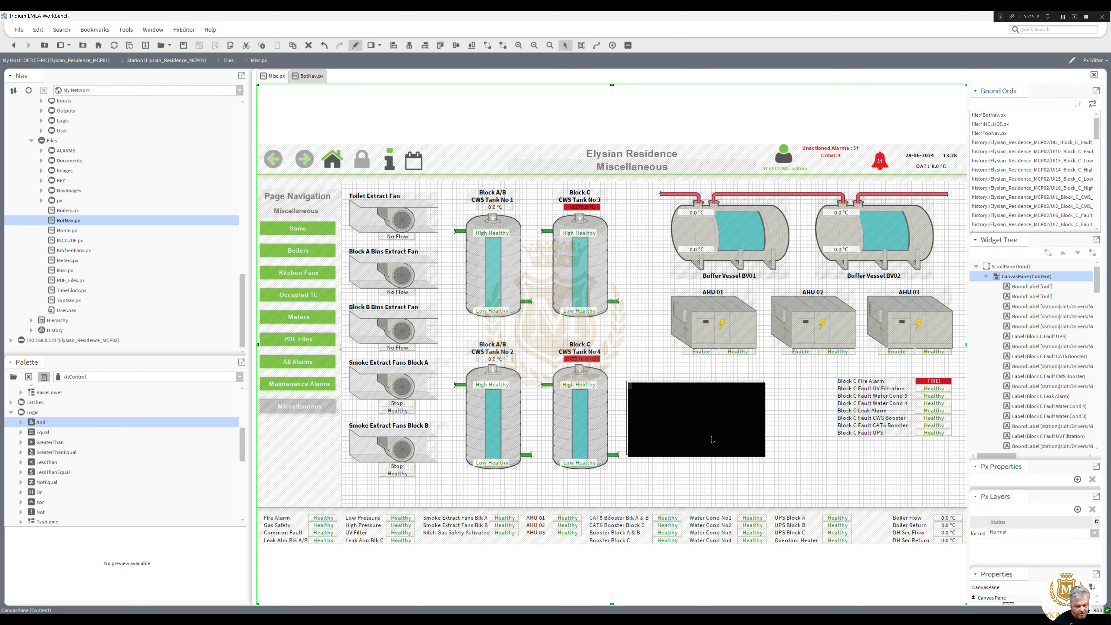
# Move the light background box over the Block C status list, shrink it to fit and send it behind the list.
pyautogui.click(699, 408)
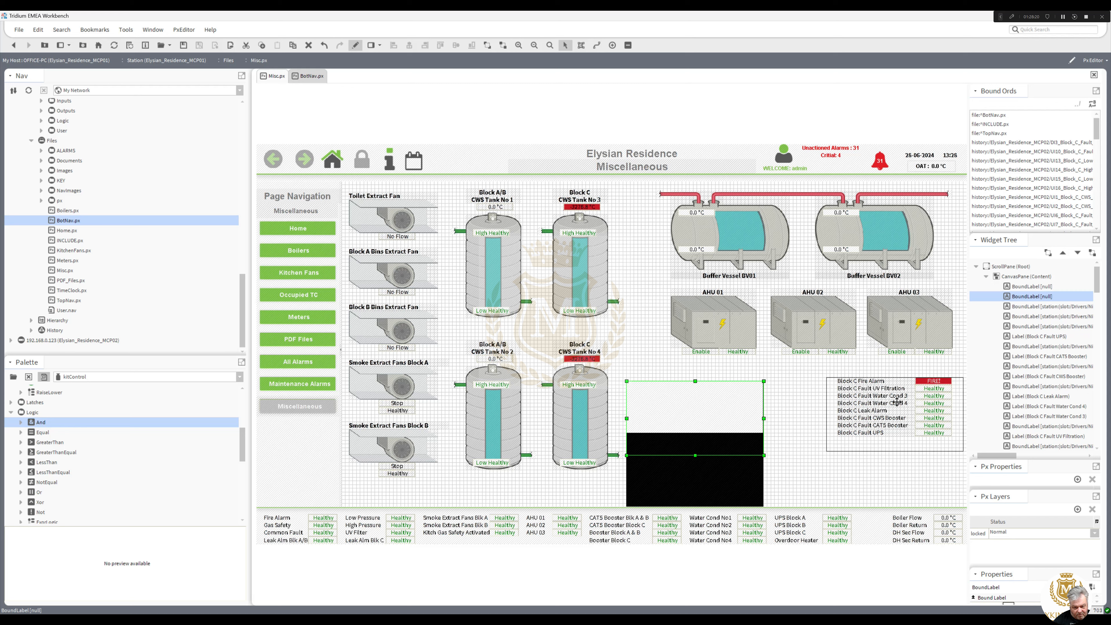
pyautogui.moveTo(891, 397); pyautogui.dragTo(891, 398)
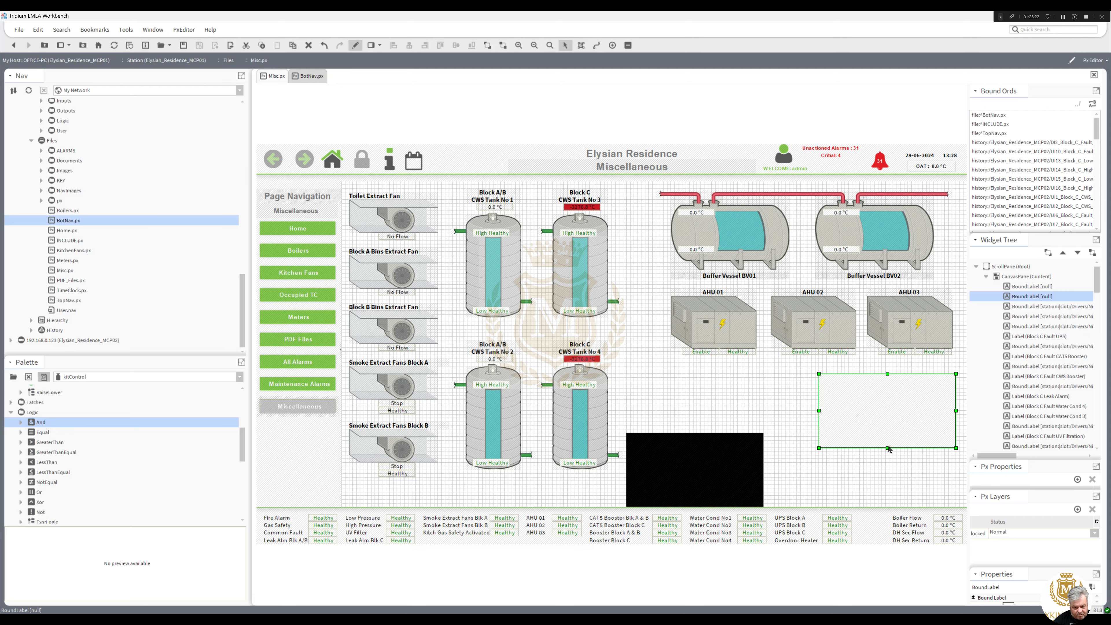
pyautogui.moveTo(888, 443); pyautogui.dragTo(888, 441)
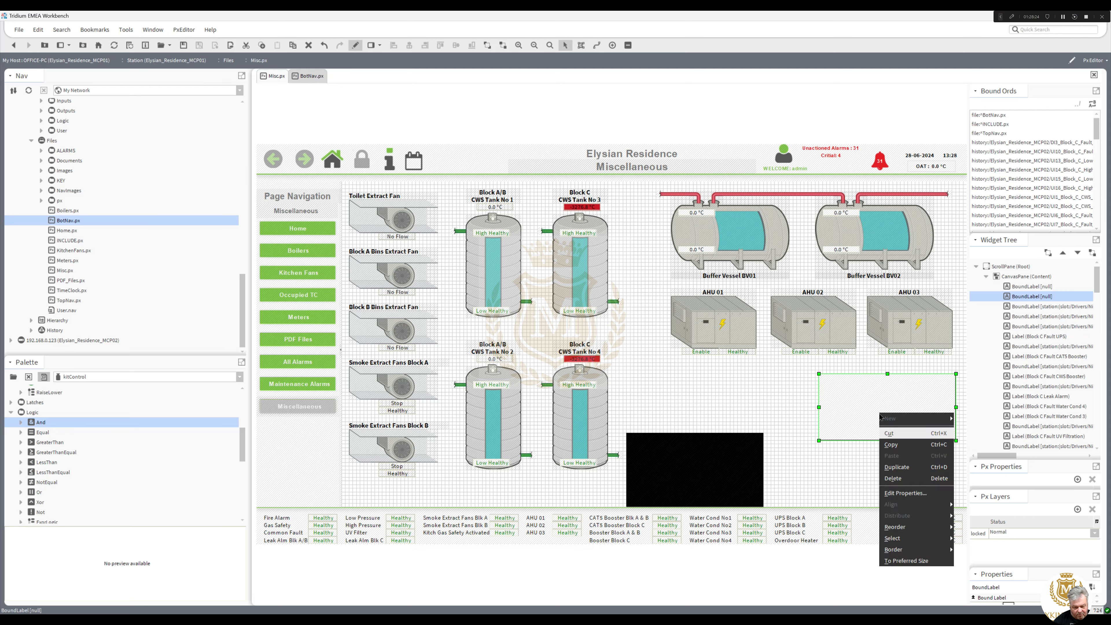
pyautogui.rightClick(879, 413)
pyautogui.moveTo(910, 529)
pyautogui.click(973, 561)
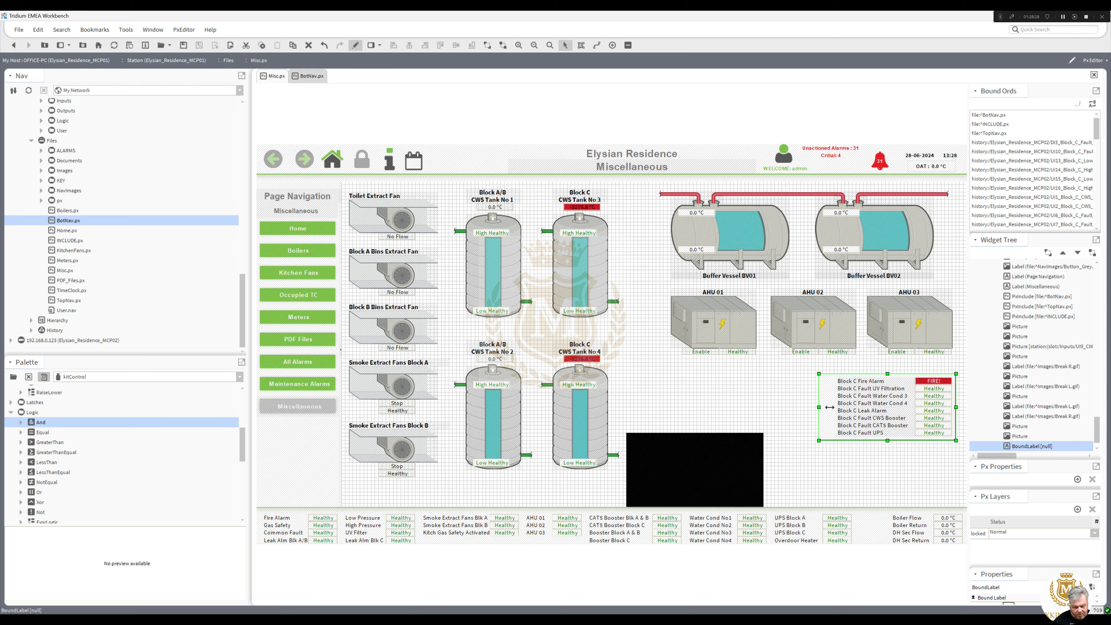
pyautogui.moveTo(830, 407); pyautogui.dragTo(835, 409)
# Move the black box over the Block C status list, resize it to match the light box and send it to the back.
pyautogui.moveTo(733, 468); pyautogui.dragTo(929, 411)
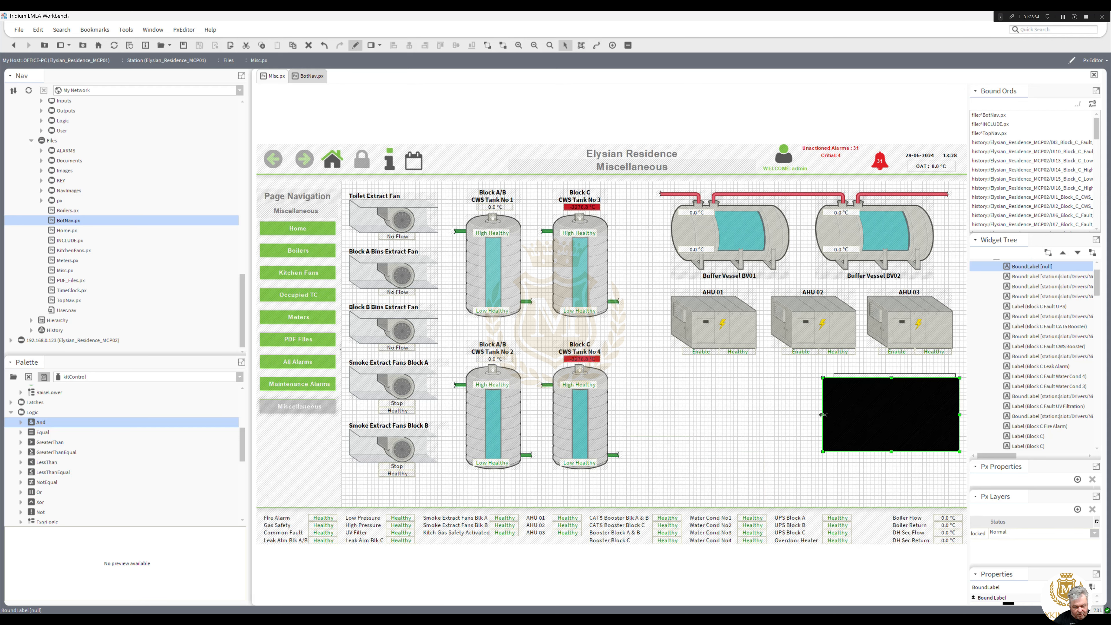
pyautogui.moveTo(824, 415); pyautogui.dragTo(838, 415)
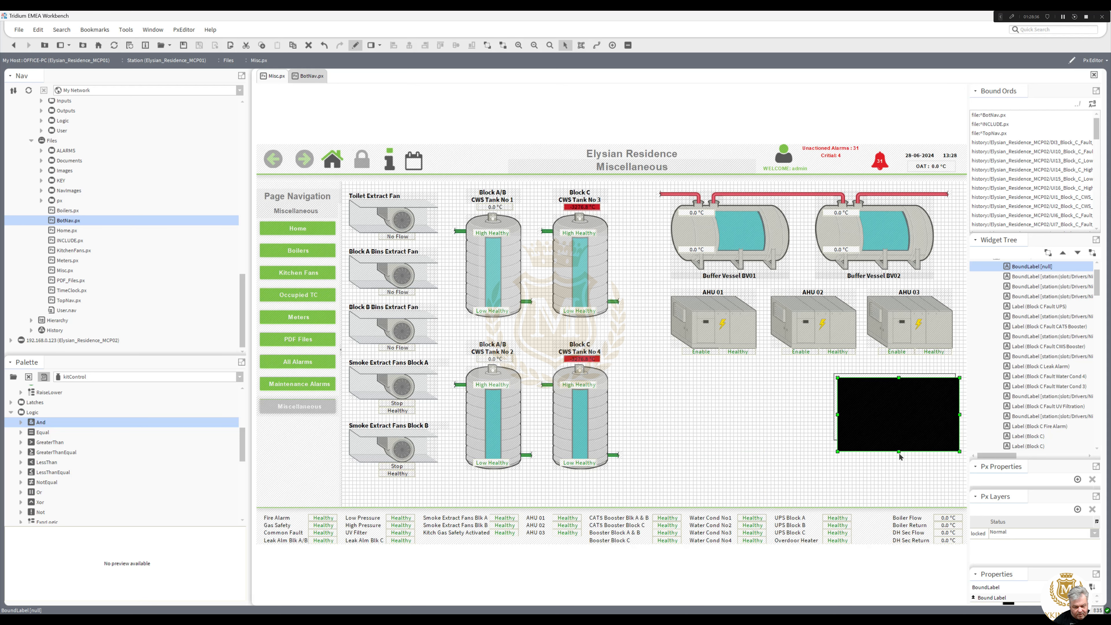
pyautogui.moveTo(899, 448)
pyautogui.mouseDown()
pyautogui.moveTo(883, 459)
pyautogui.moveTo(883, 441)
pyautogui.mouseUp()
pyautogui.rightClick(883, 421)
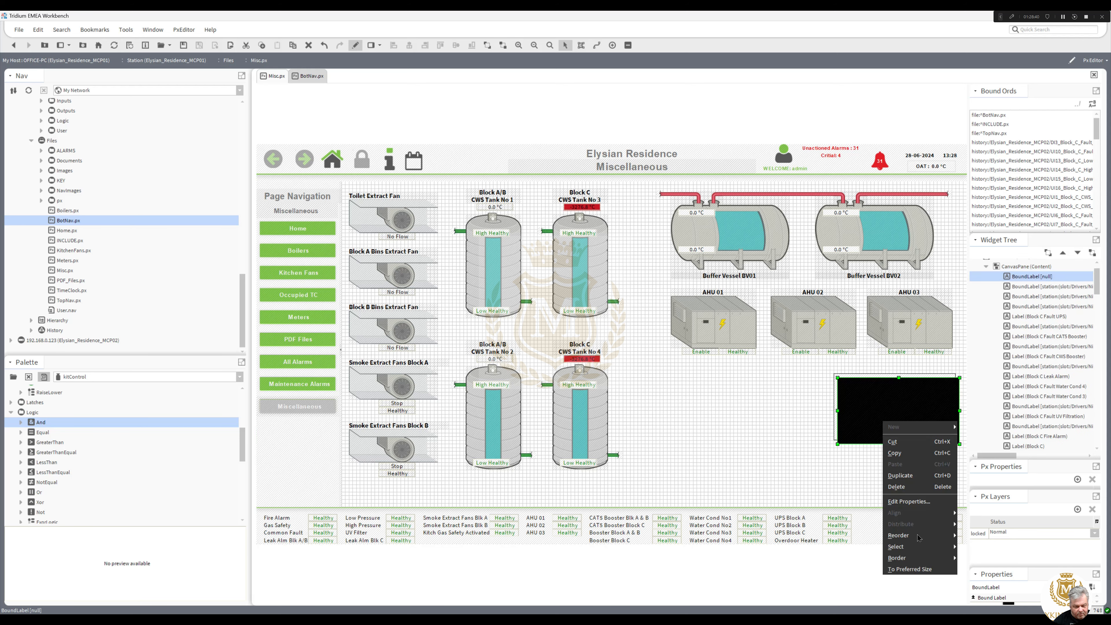
pyautogui.moveTo(919, 535)
pyautogui.click(974, 569)
# Nudge the black shadow box slightly up and to the left behind the Block C list and check the page in view mode.
pyautogui.click(882, 450)
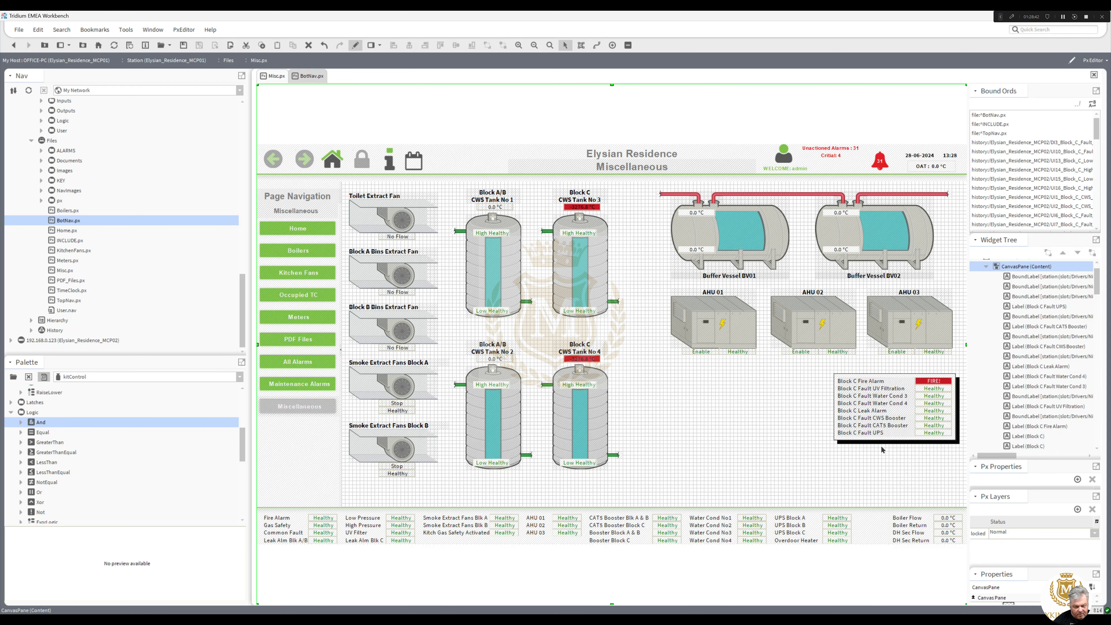
pyautogui.click(882, 443)
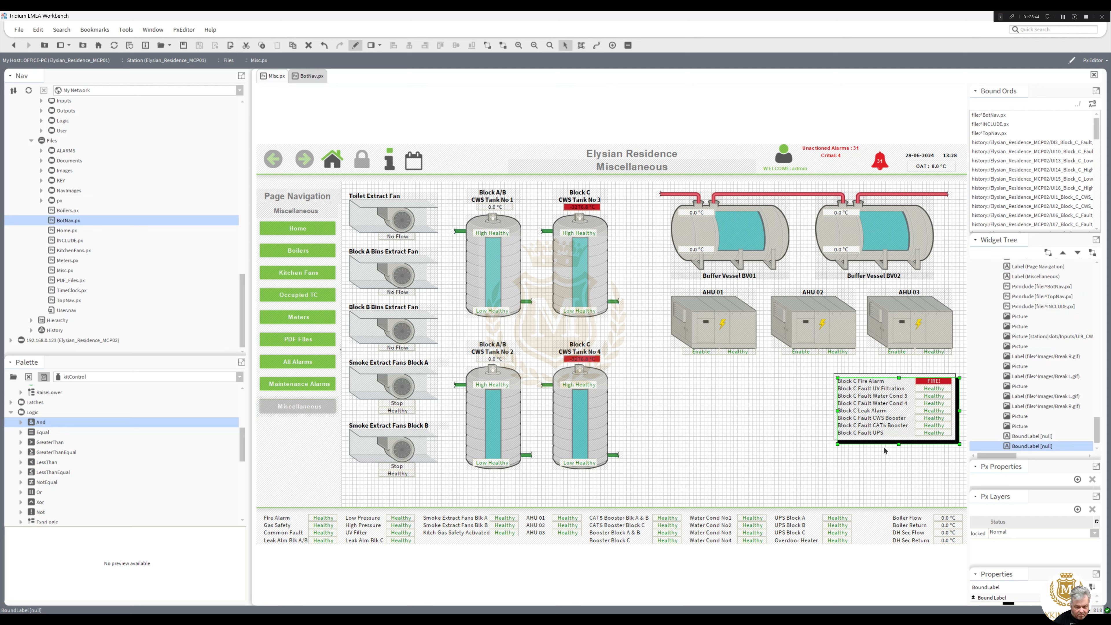
pyautogui.press('Up')
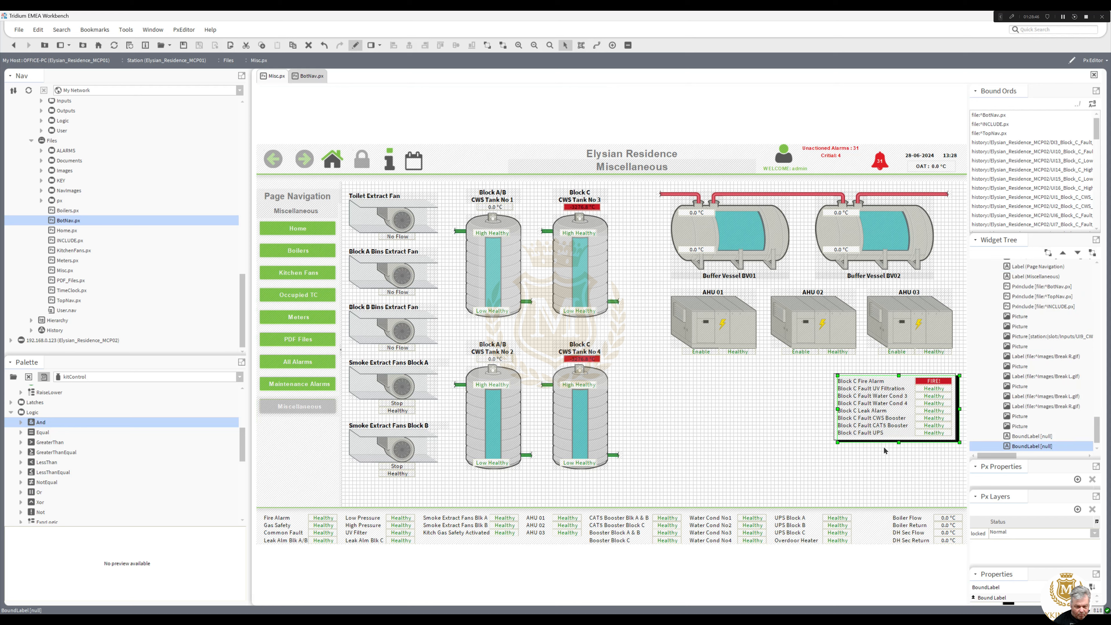
pyautogui.press('Left')
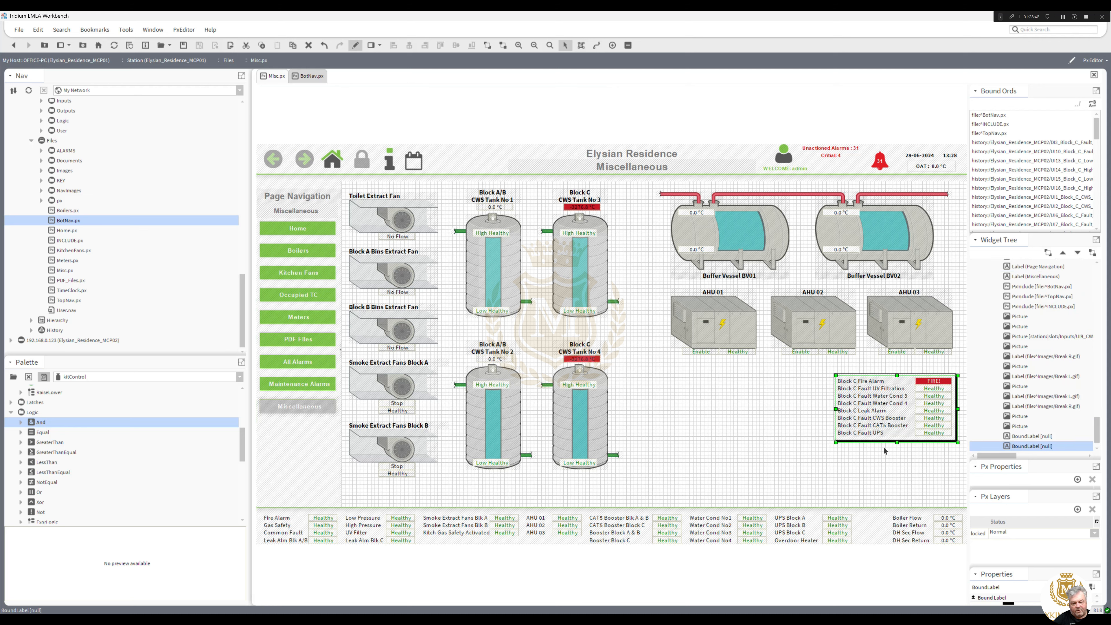
pyautogui.click(876, 477)
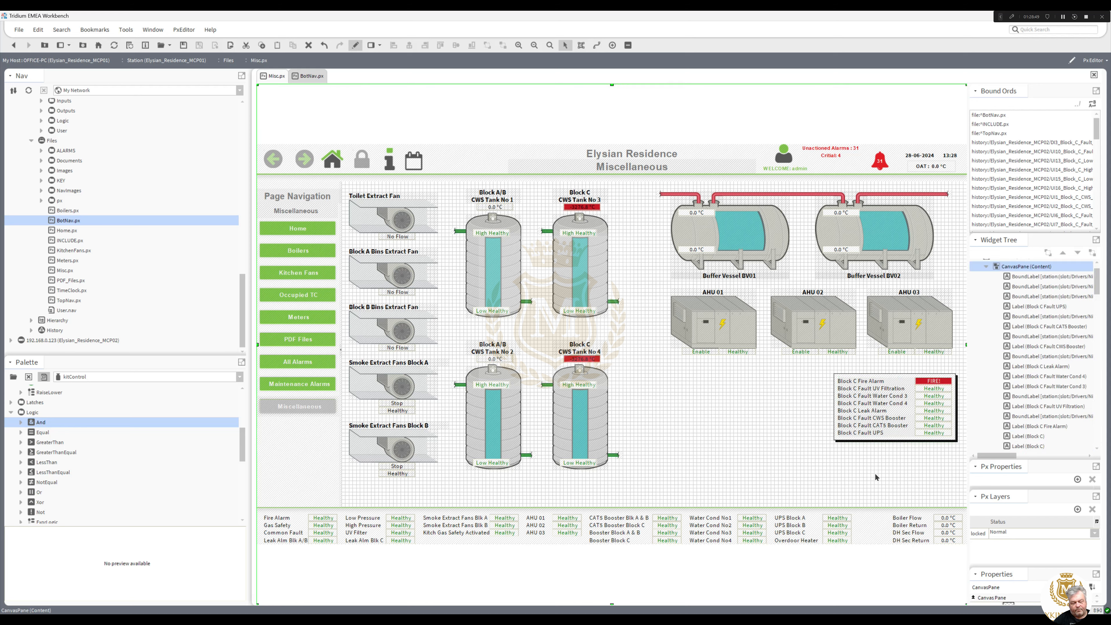
pyautogui.click(358, 49)
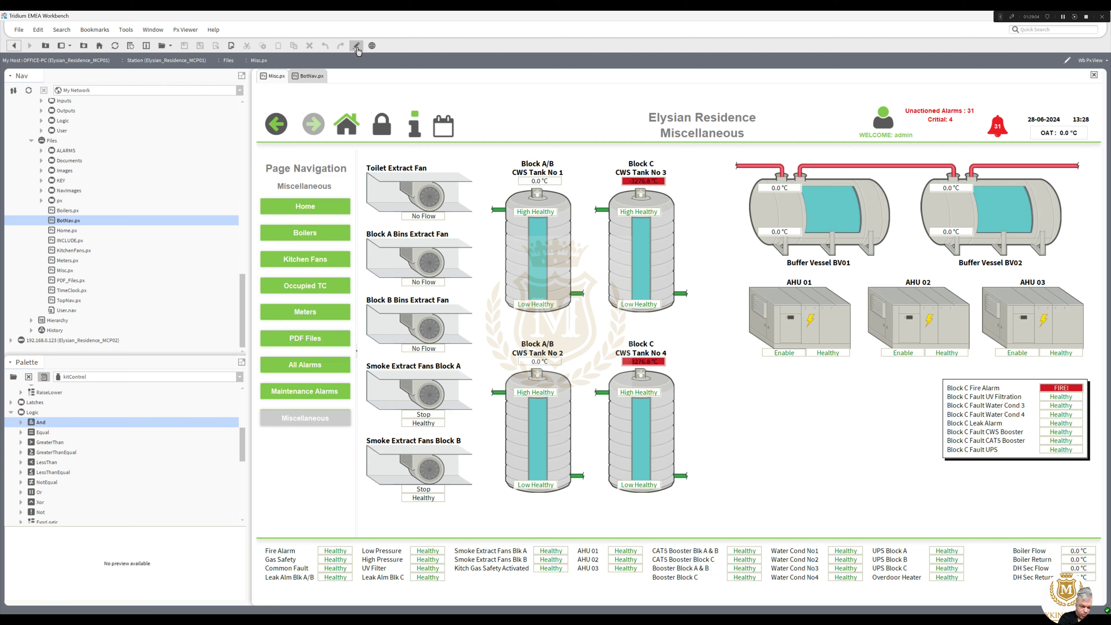
# Return to edit mode, duplicate the whole Block C status list with its boxes and place the copy beneath AHU 01 and AHU 02.
pyautogui.click(356, 47)
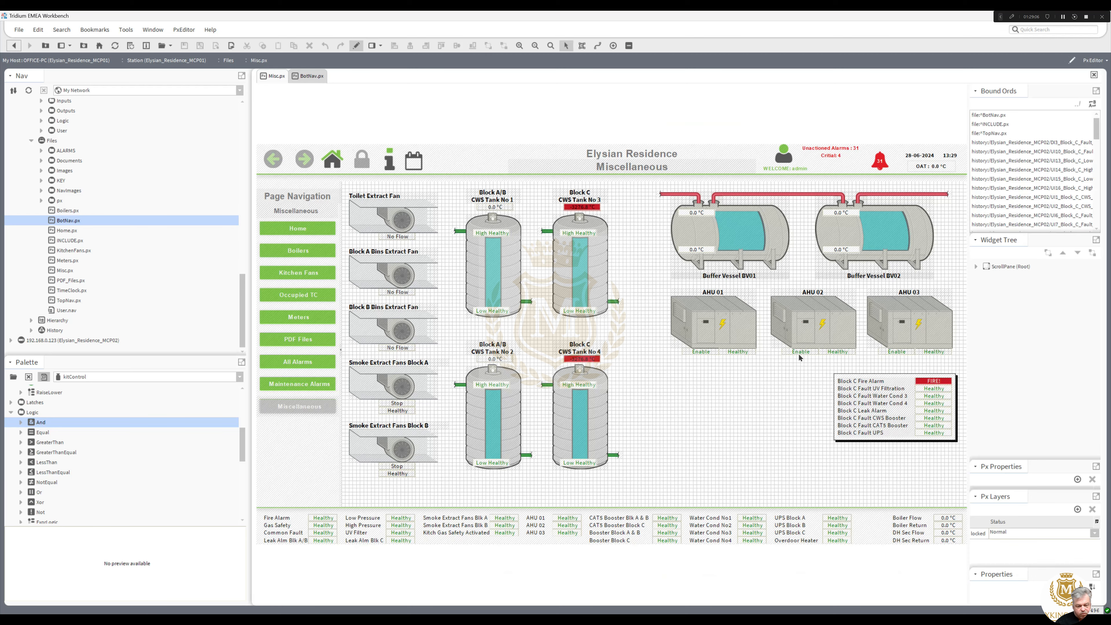
pyautogui.moveTo(862, 447); pyautogui.dragTo(905, 373)
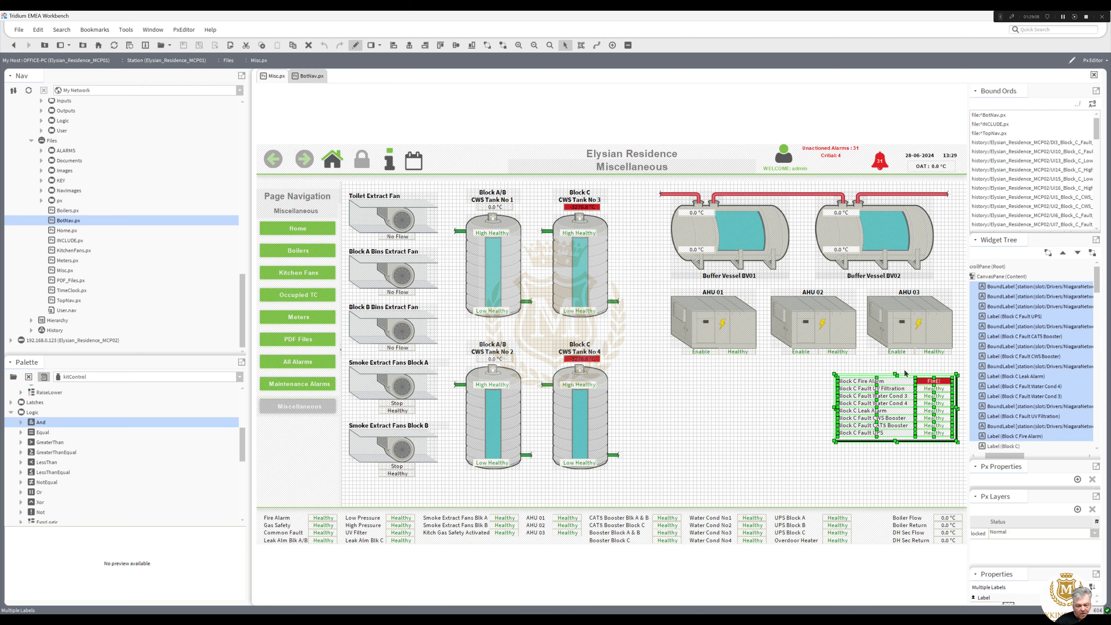
pyautogui.rightClick(894, 383)
pyautogui.click(894, 387)
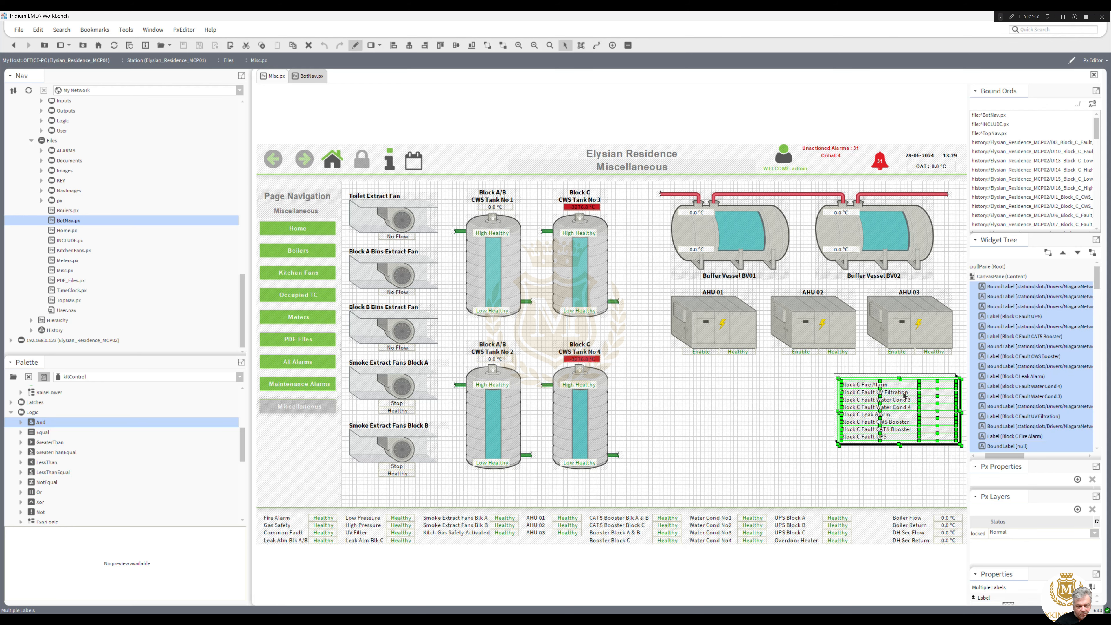
pyautogui.moveTo(894, 387); pyautogui.dragTo(747, 381)
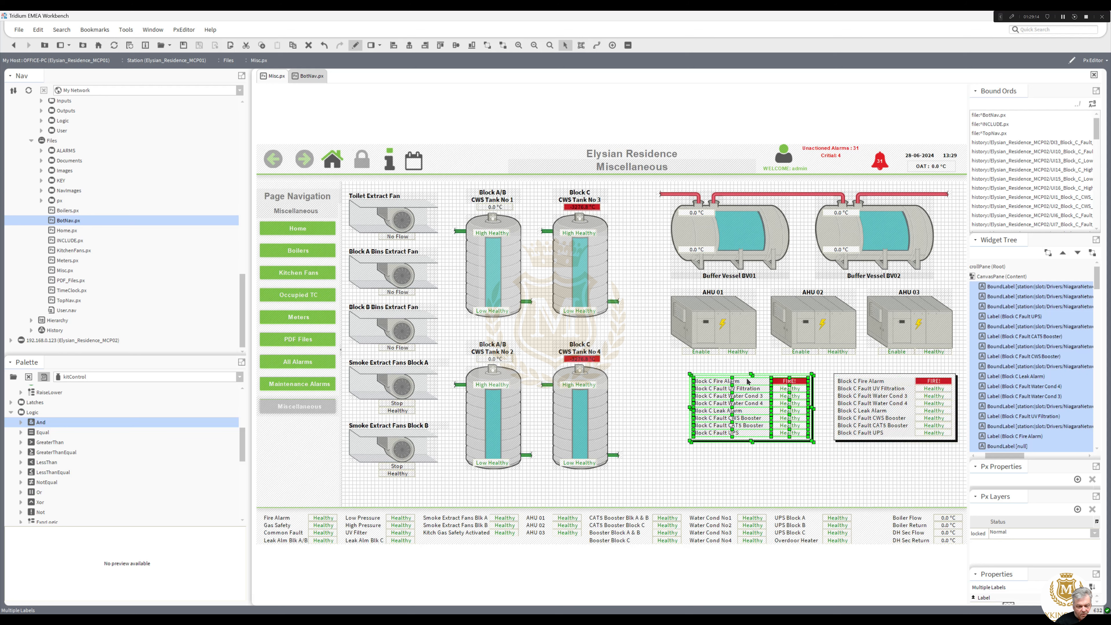
pyautogui.click(746, 465)
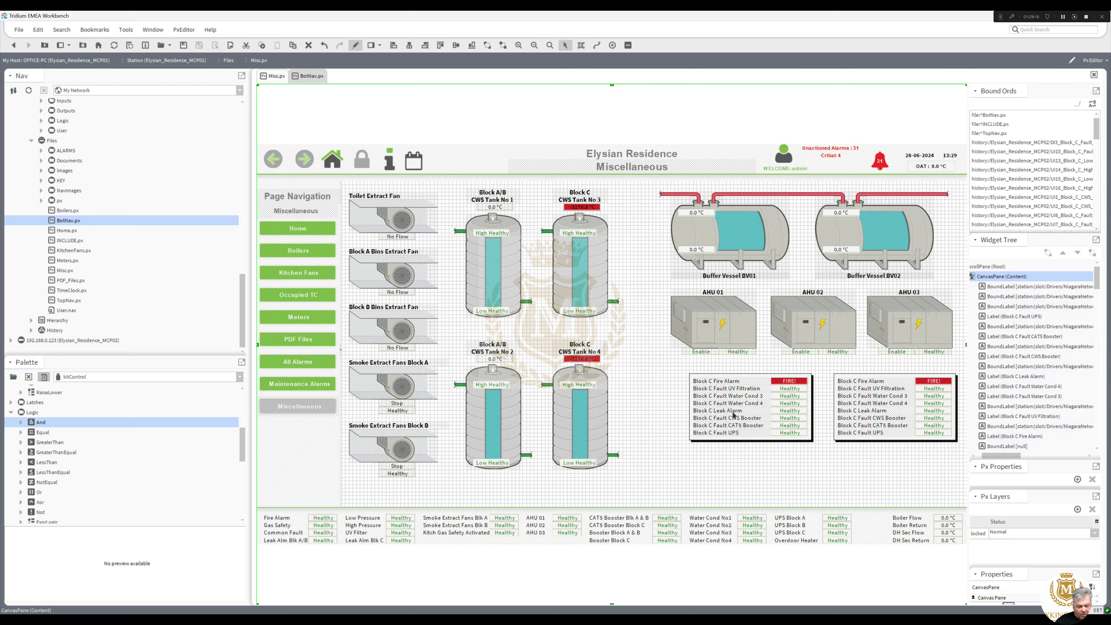
# Change the first label text in the copied list to "Block A/B Fire Alarm".
pyautogui.doubleClick(718, 382)
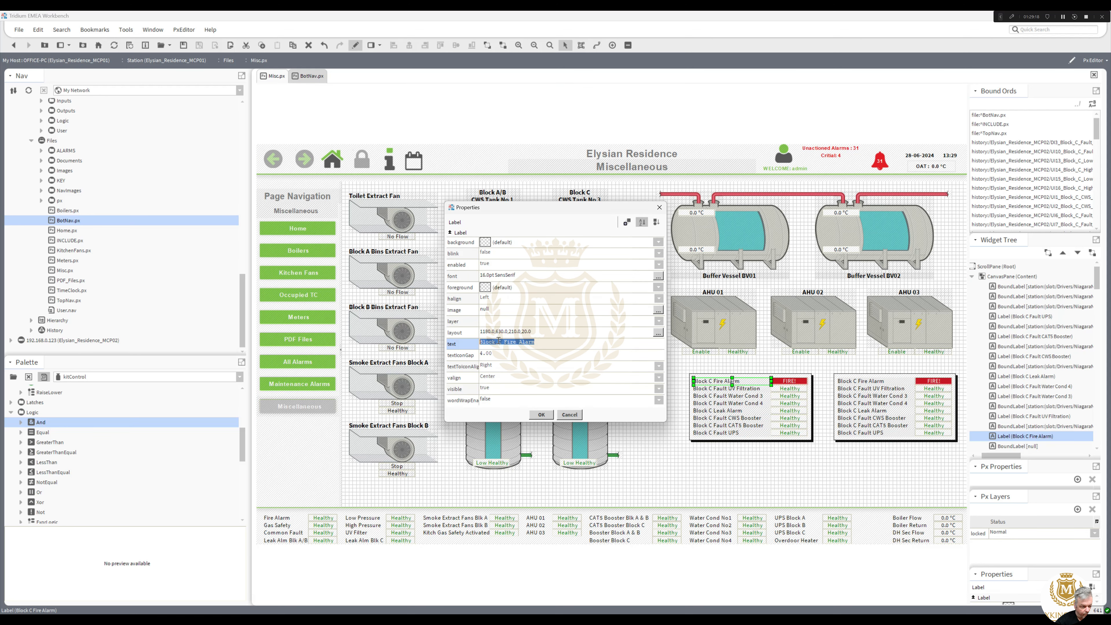
pyautogui.click(500, 341)
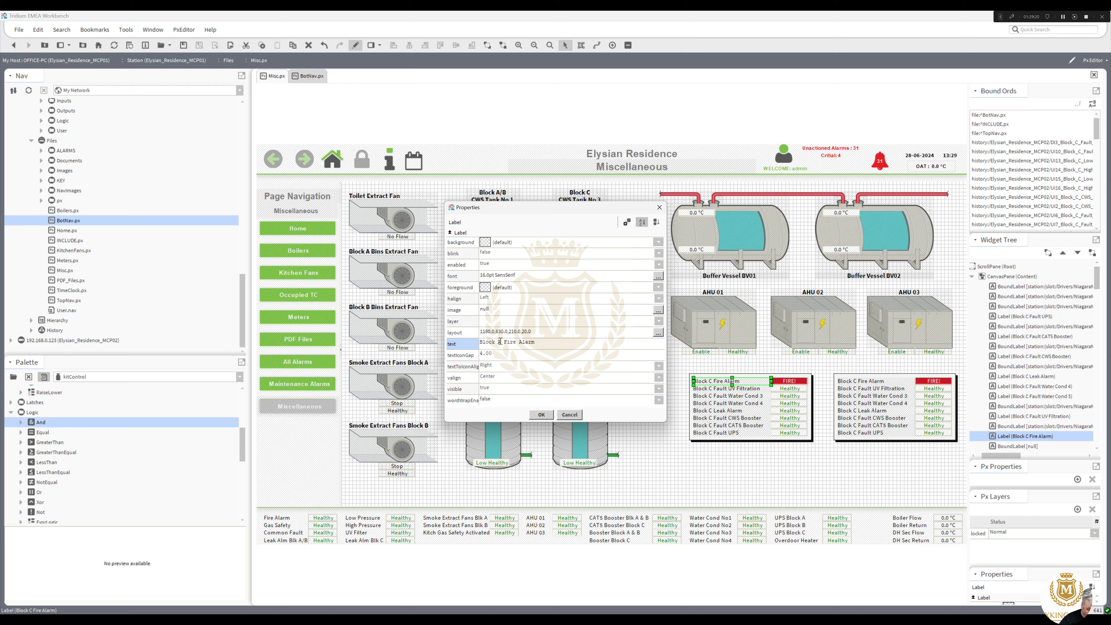
pyautogui.press('Delete')
pyautogui.write('A/B')
pyautogui.moveTo(498, 342); pyautogui.dragTo(508, 342)
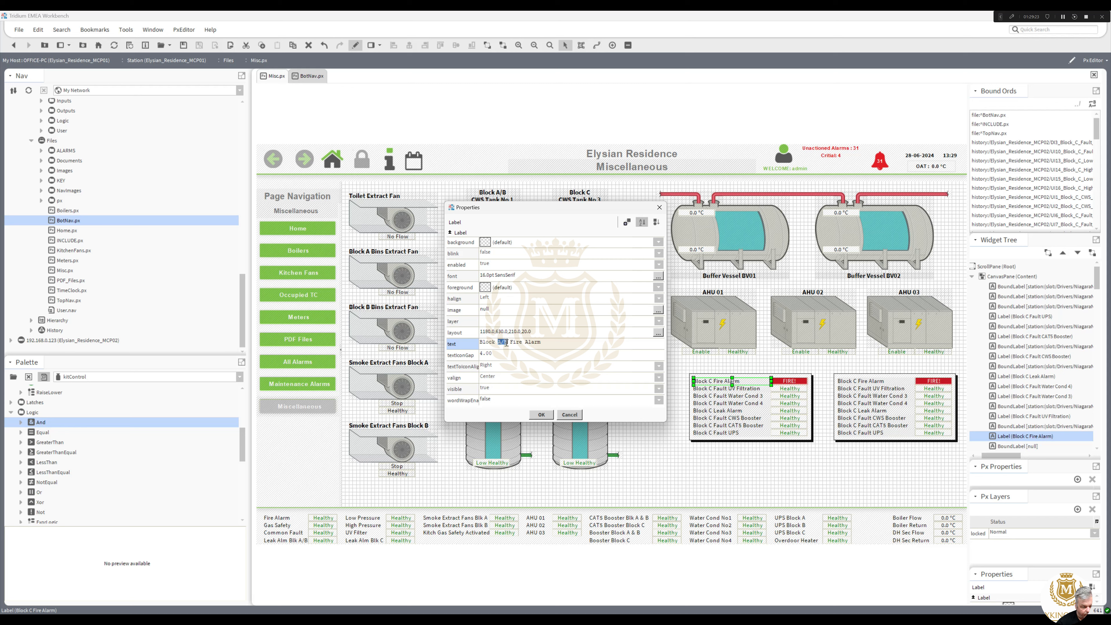
pyautogui.click(541, 414)
# Change the UV Filtration label in the copied list to "Block A/B Fault UV Filtration".
pyautogui.click(716, 389)
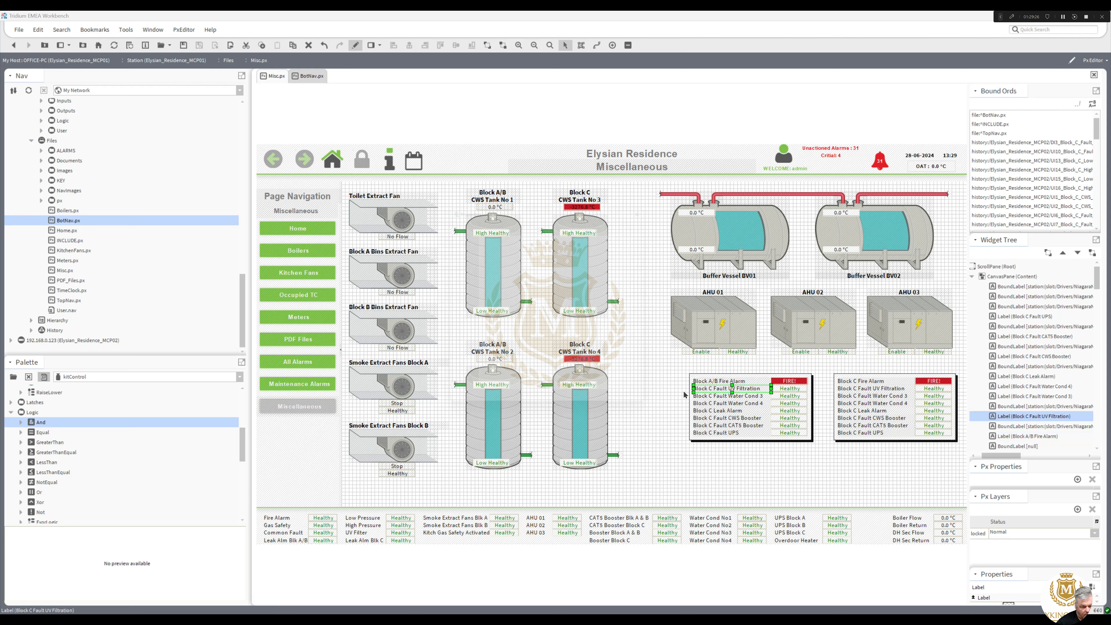
pyautogui.doubleClick(685, 394)
pyautogui.doubleClick(499, 342)
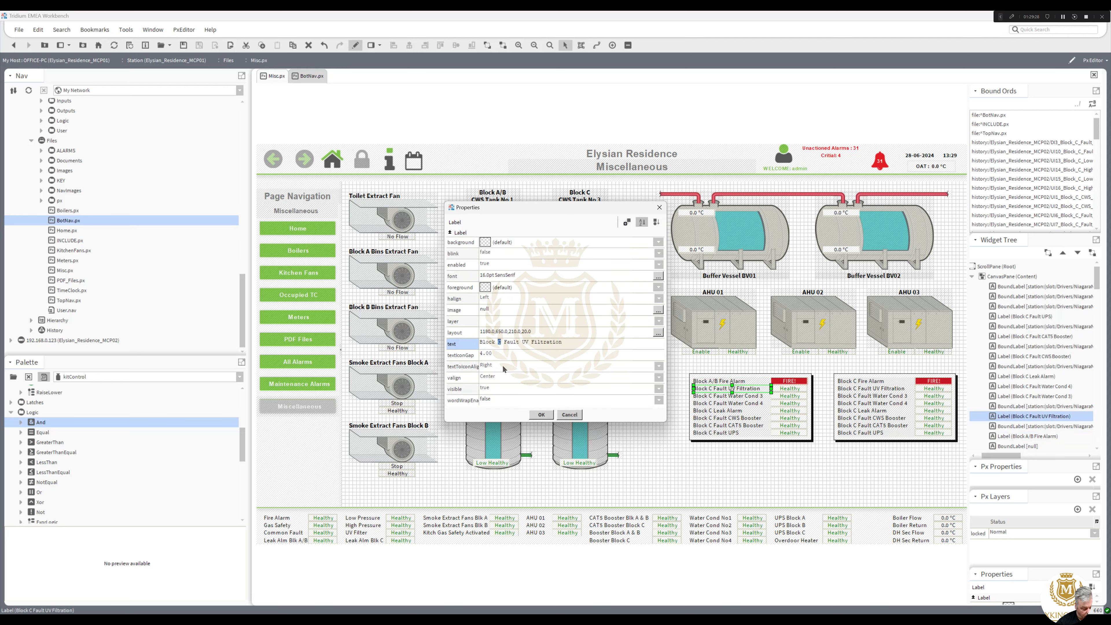
pyautogui.write('A/B')
pyautogui.click(541, 414)
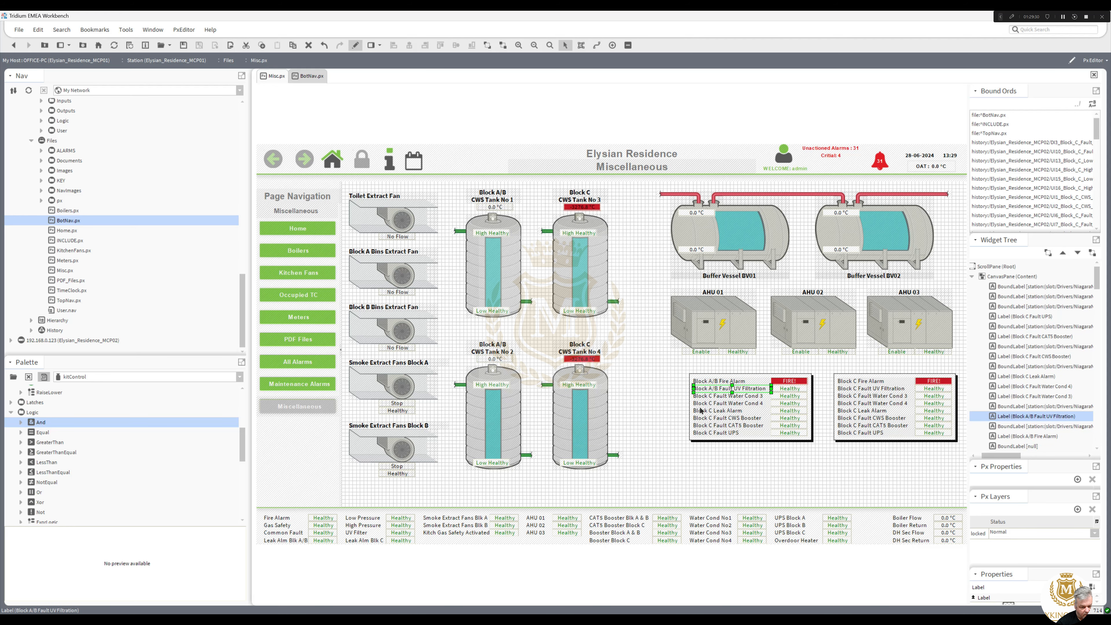
# Change the Water Cond 3 label in the copied list to "Block A/B Fault Water Cond 3".
pyautogui.click(710, 397)
pyautogui.doubleClick(710, 397)
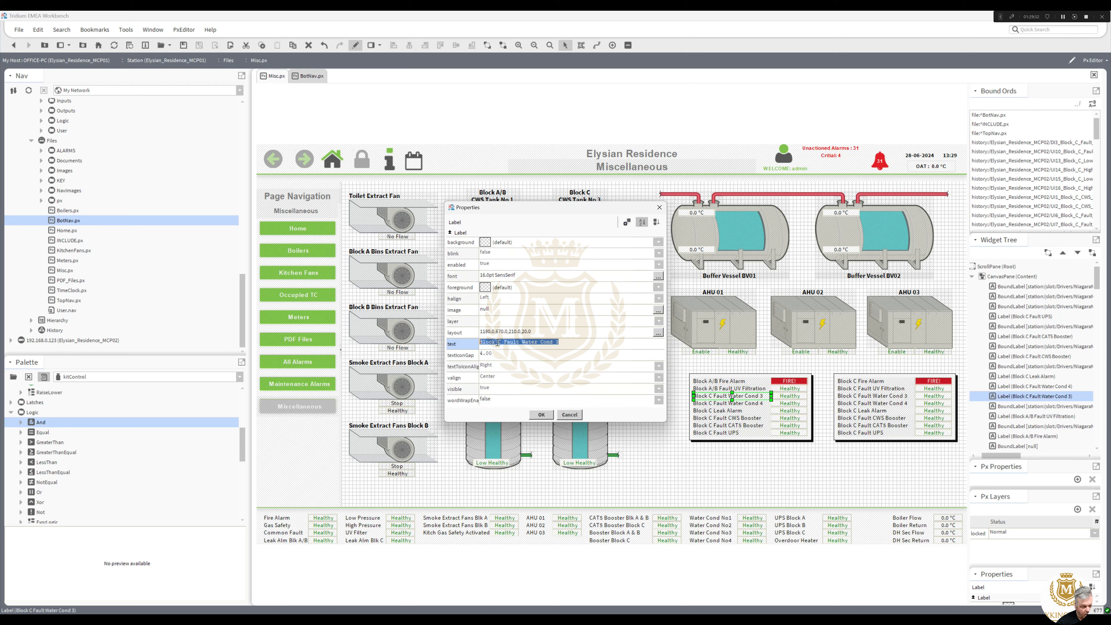
pyautogui.doubleClick(500, 341)
pyautogui.write('A/B')
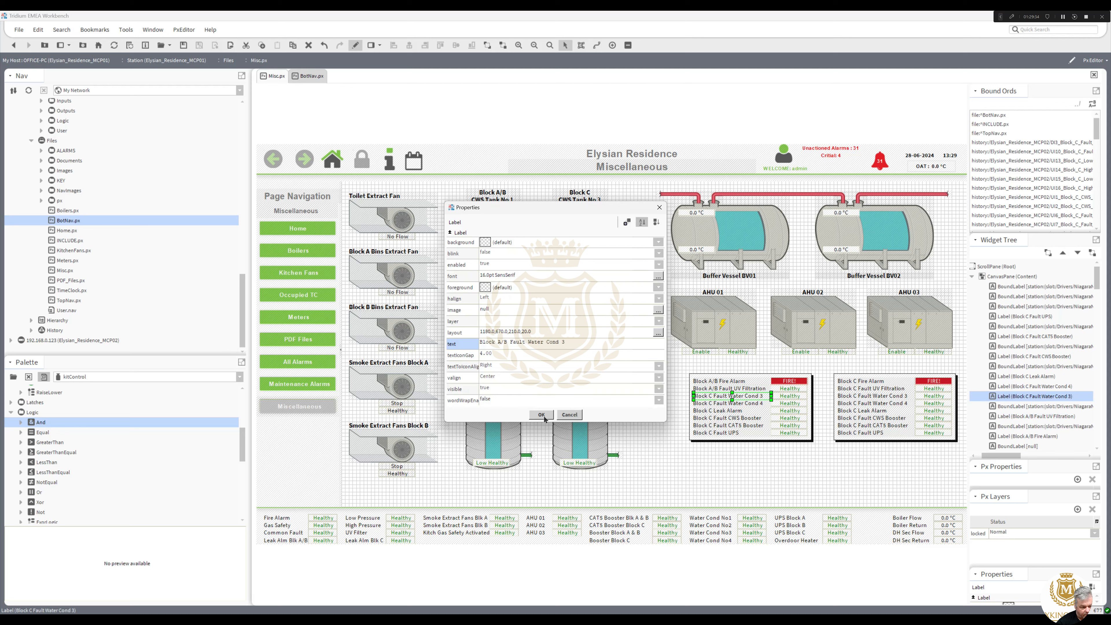
pyautogui.click(541, 414)
# Change the Water Cond 4 label in the copied list to "Block A/B Fault Water Cond 4".
pyautogui.doubleClick(713, 403)
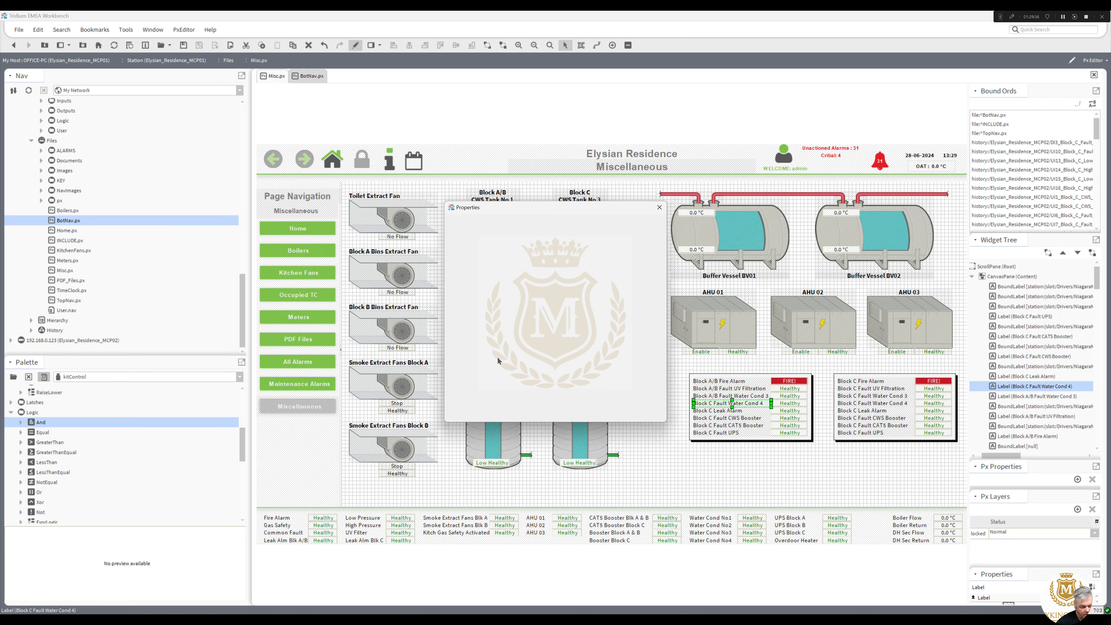
pyautogui.doubleClick(500, 342)
pyautogui.write('A/B Fault Water Cond 4')
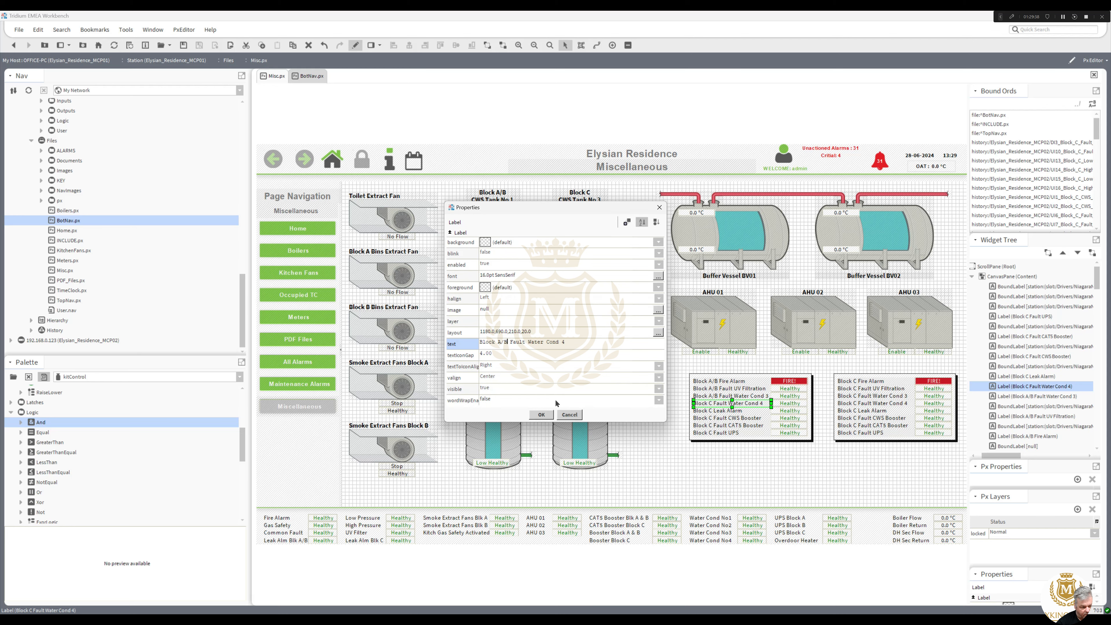
pyautogui.click(541, 415)
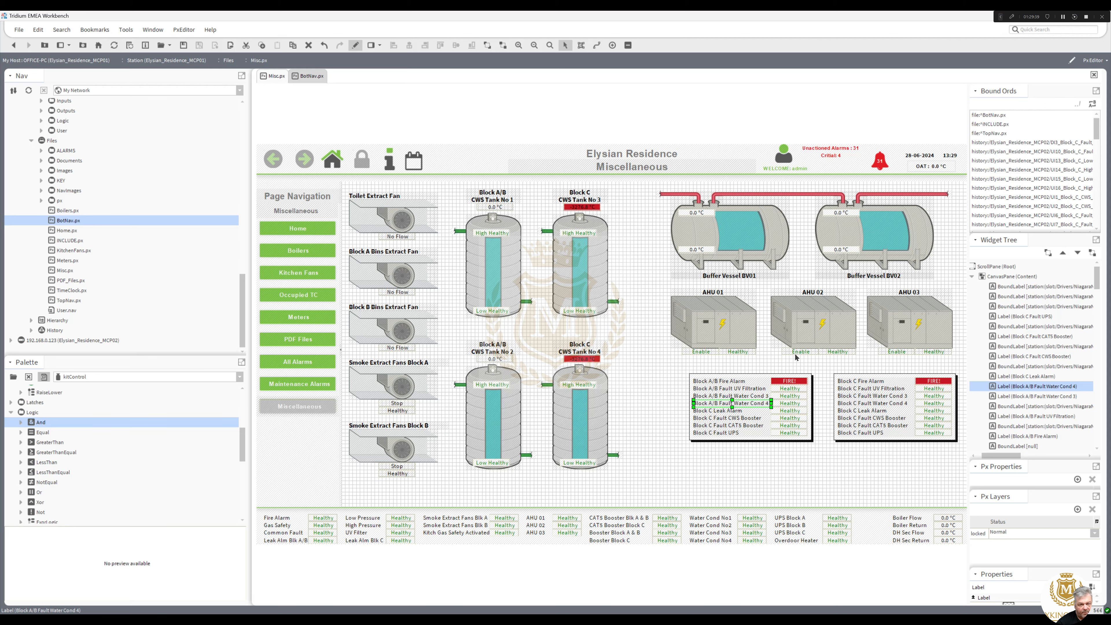
pyautogui.click(1063, 17)
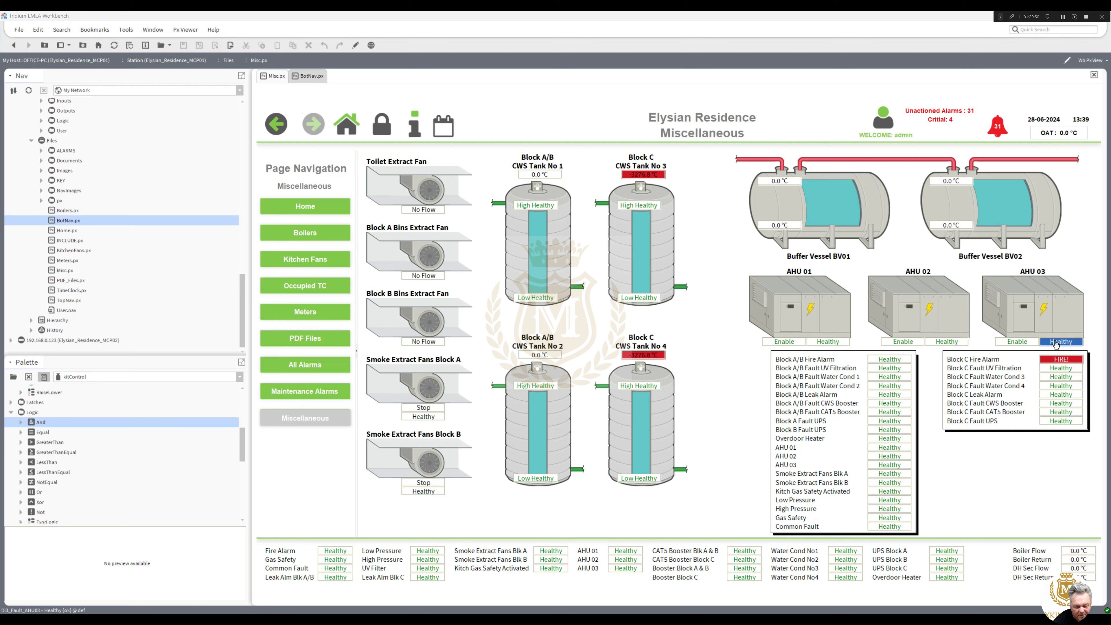
# Open the Miscellaneous page for editing and delete the AHU 01, AHU 02 and AHU 03 rows from the Block A/B status list.
pyautogui.click(355, 45)
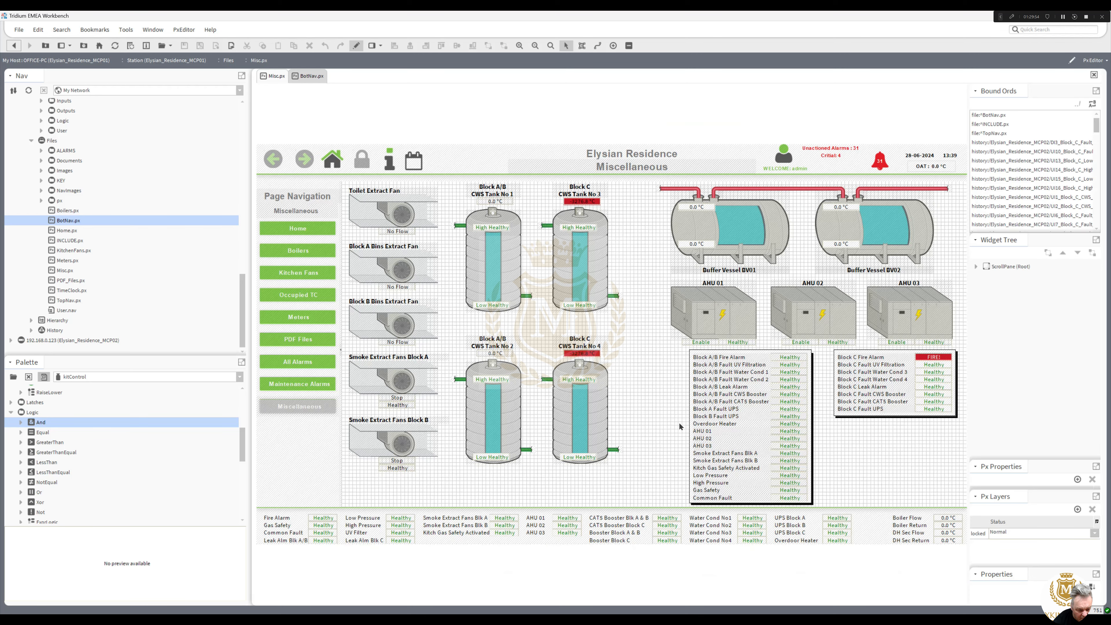
pyautogui.moveTo(680, 423)
pyautogui.mouseDown()
pyautogui.moveTo(805, 462)
pyautogui.moveTo(828, 455)
pyautogui.mouseUp()
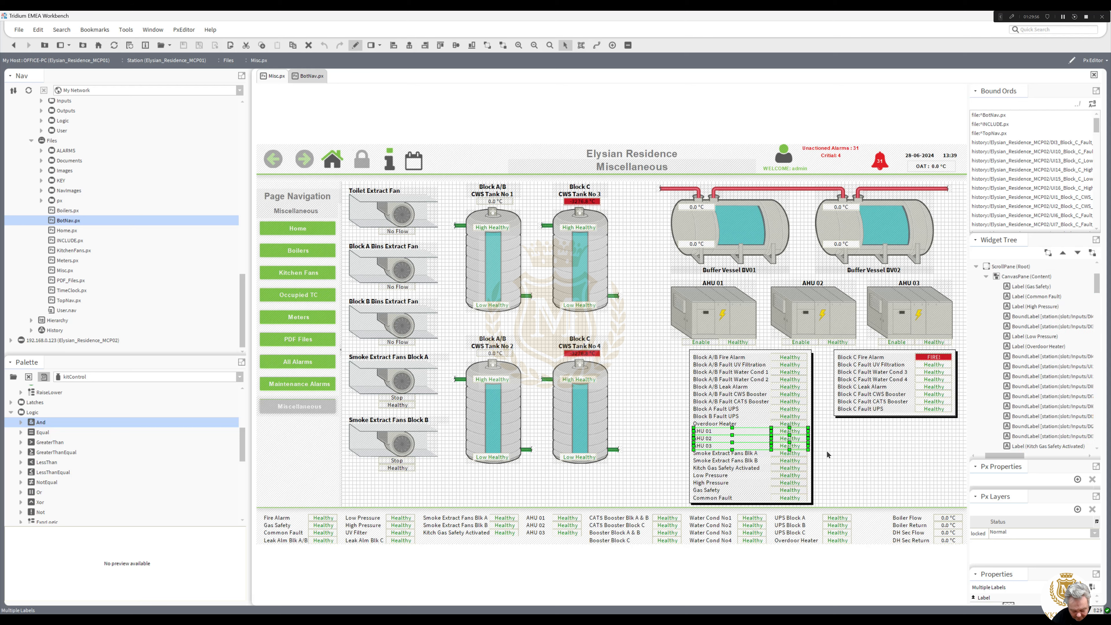
pyautogui.press('Delete')
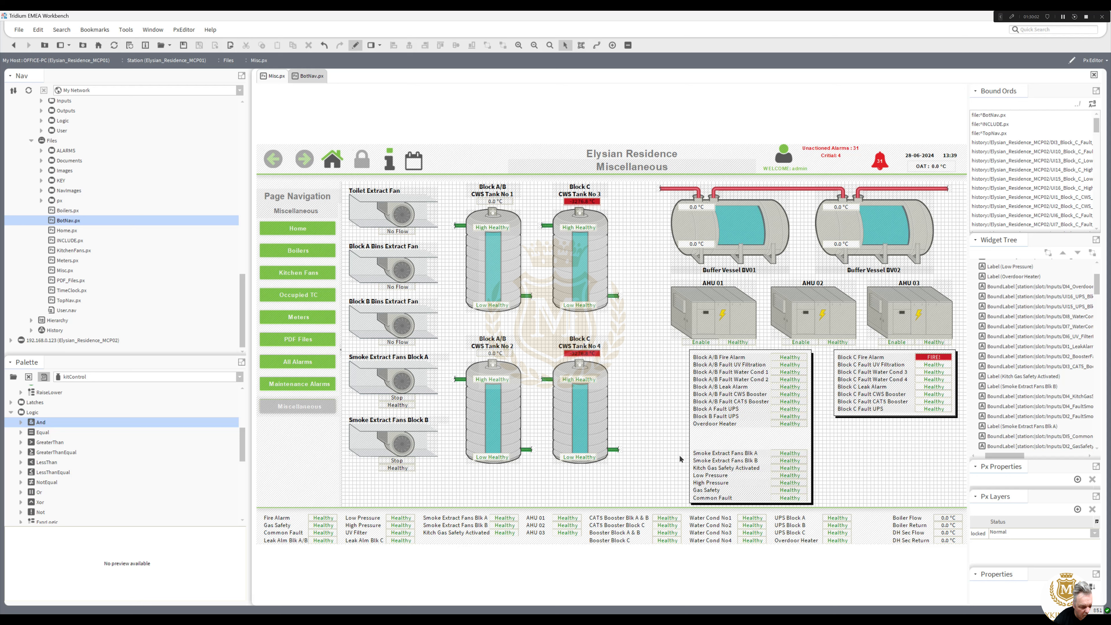
# Move the rows from Smoke Extract Fans Blk A to Common Fault up directly beneath Overdoor Heater in the Block A/B list.
pyautogui.moveTo(677, 445); pyautogui.dragTo(827, 510)
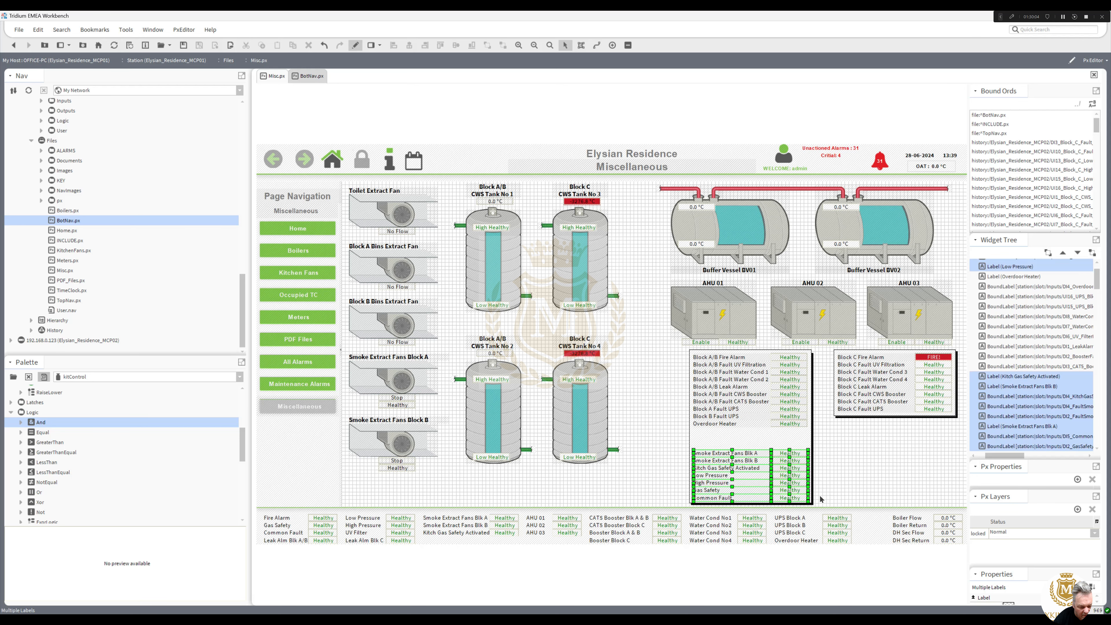
pyautogui.press('Up')
pyautogui.press('Up')
pyautogui.press('Up')
pyautogui.press('Up')
pyautogui.press('Up')
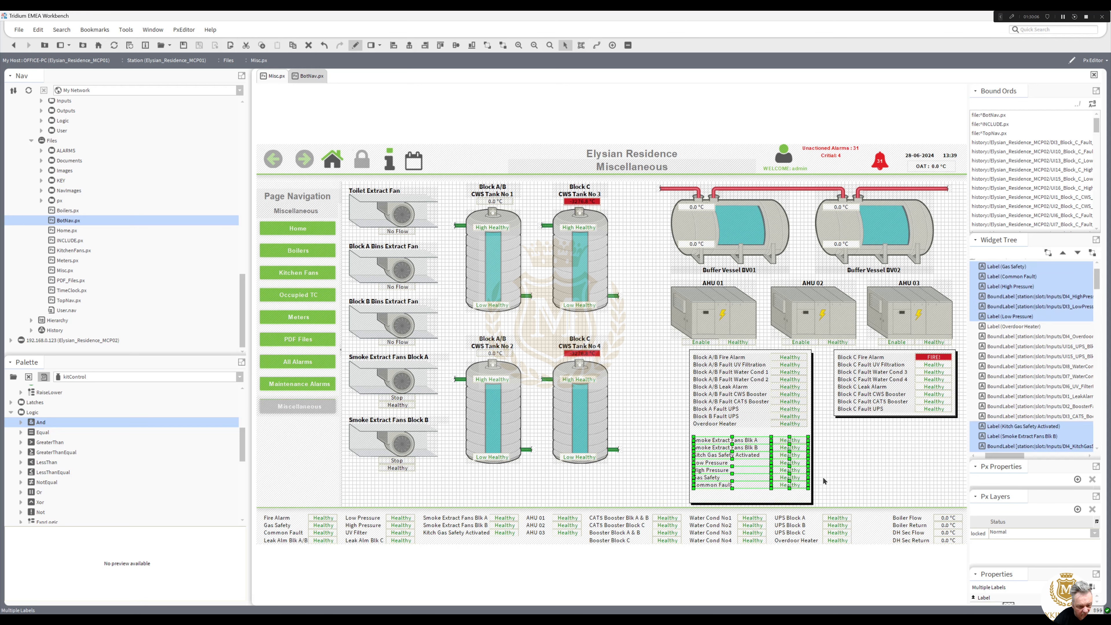
pyautogui.press('Up')
pyautogui.press('Up')
pyautogui.click(762, 499)
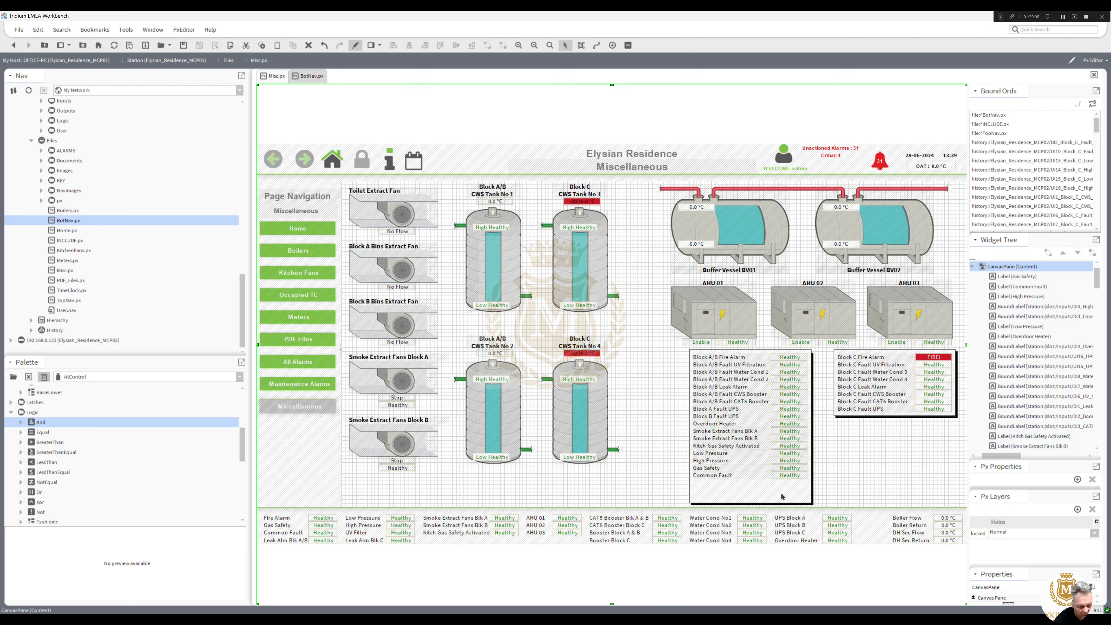
# Shorten the Block A/B list's background box and its black shadow so both end just below the Common Fault row.
pyautogui.moveTo(751, 503); pyautogui.dragTo(747, 485)
pyautogui.click(748, 498)
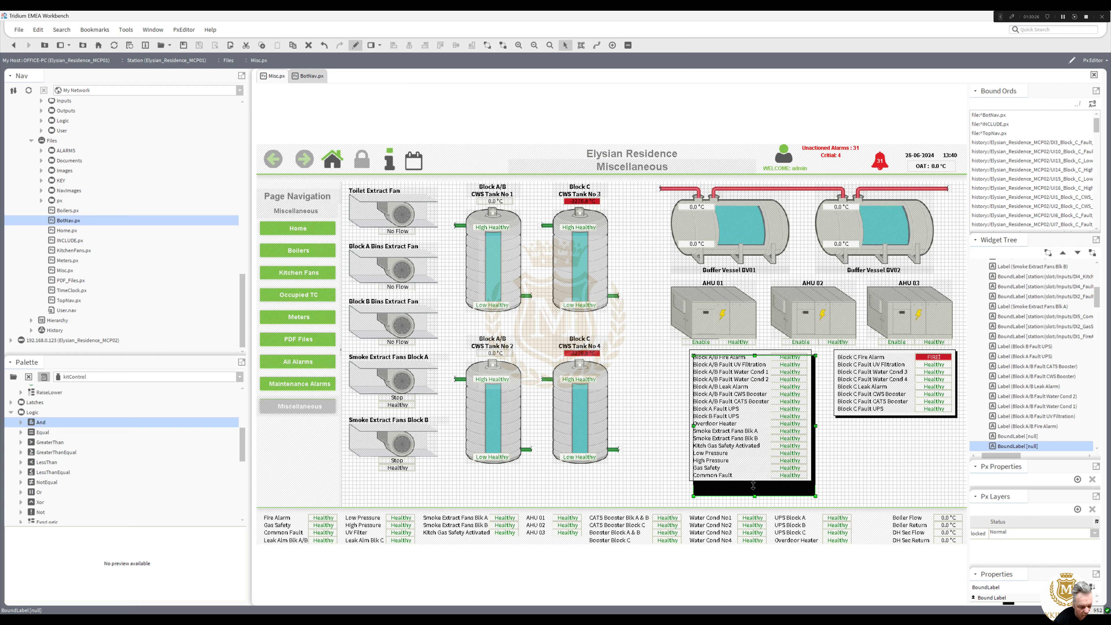
pyautogui.moveTo(753, 485); pyautogui.dragTo(754, 485)
pyautogui.press('Up')
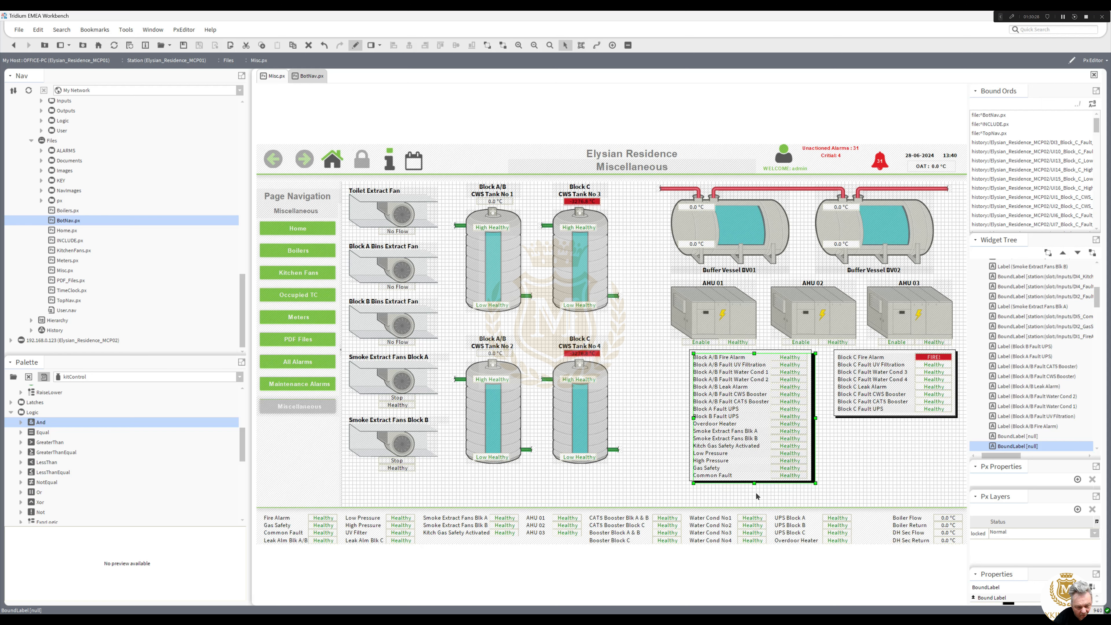
pyautogui.press('Left')
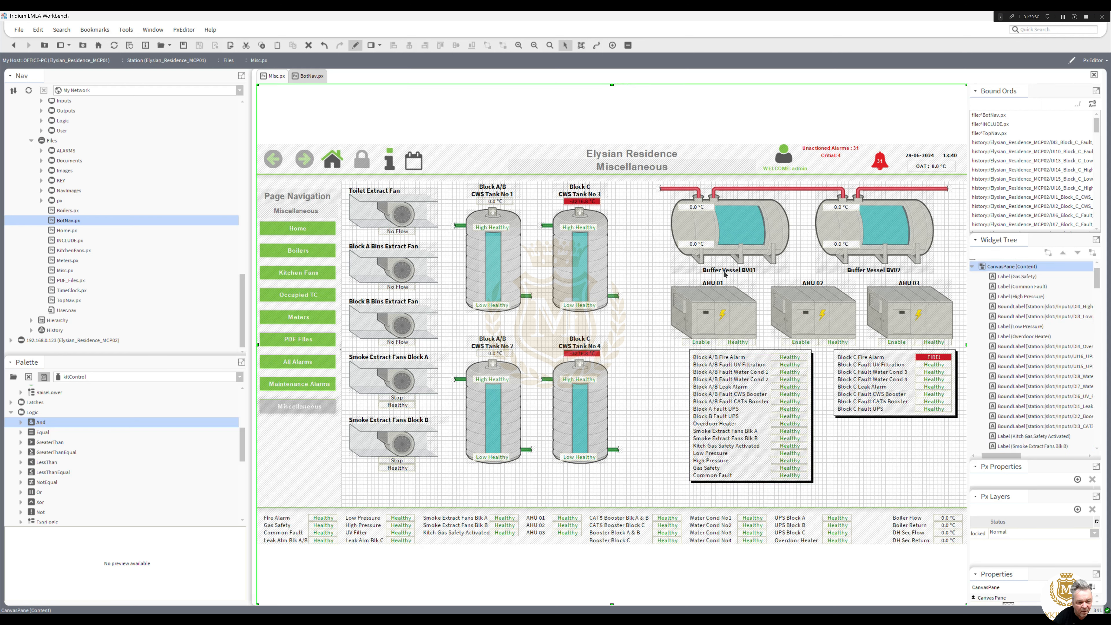
# Move the upper and lower temperature readings of Buffer Vessels BV01 and BV02 onto the blue water area of each vessel.
pyautogui.moveTo(694, 243); pyautogui.dragTo(739, 240)
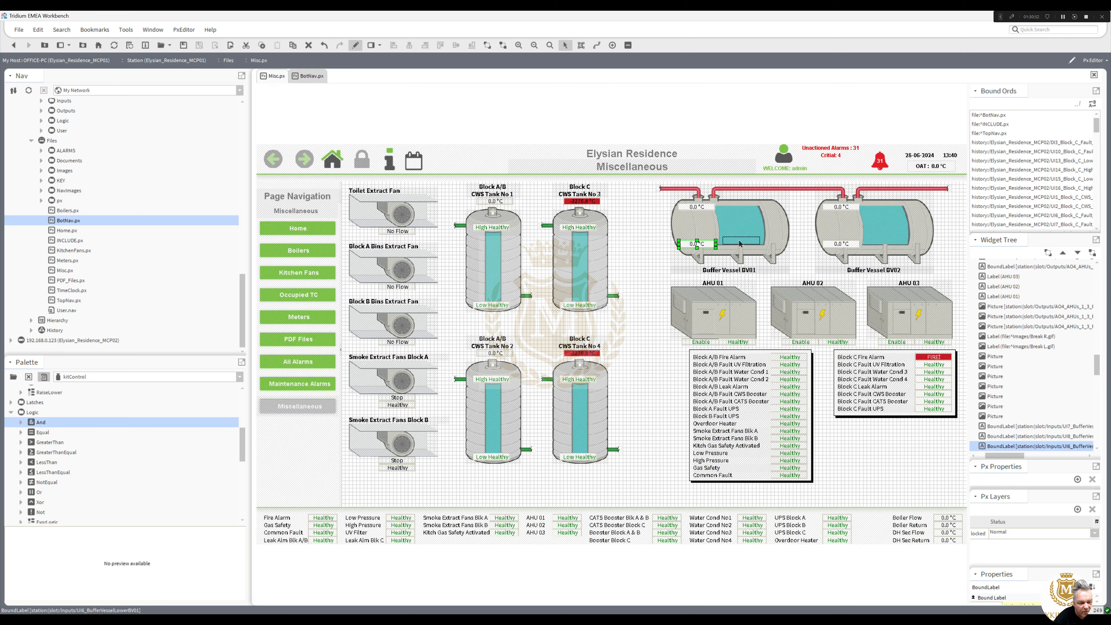
pyautogui.moveTo(702, 207); pyautogui.dragTo(737, 212)
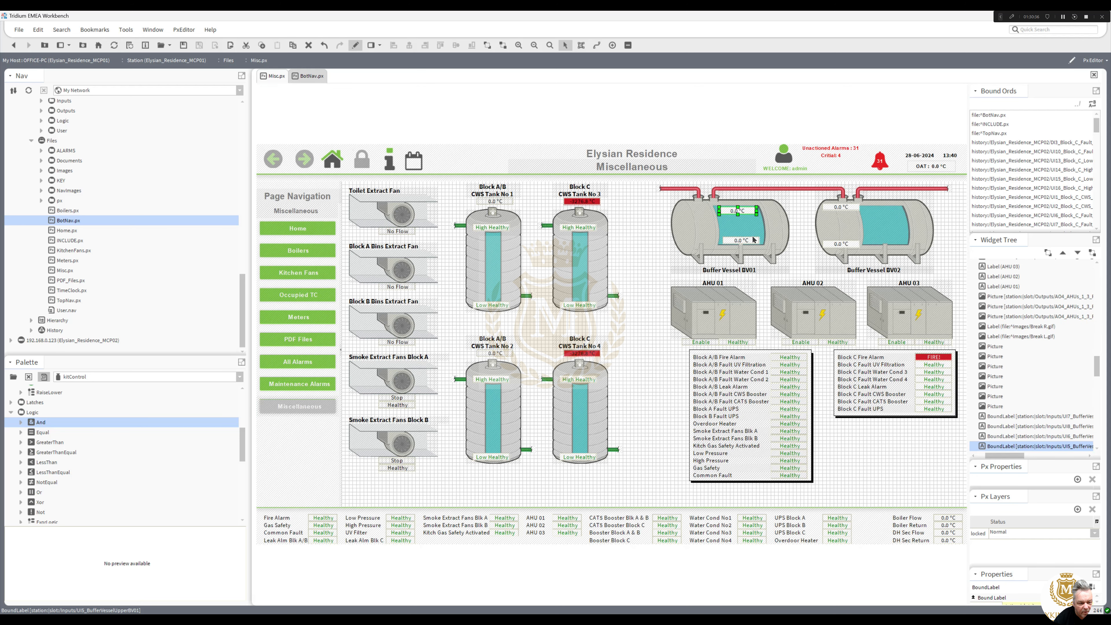
pyautogui.click(746, 243)
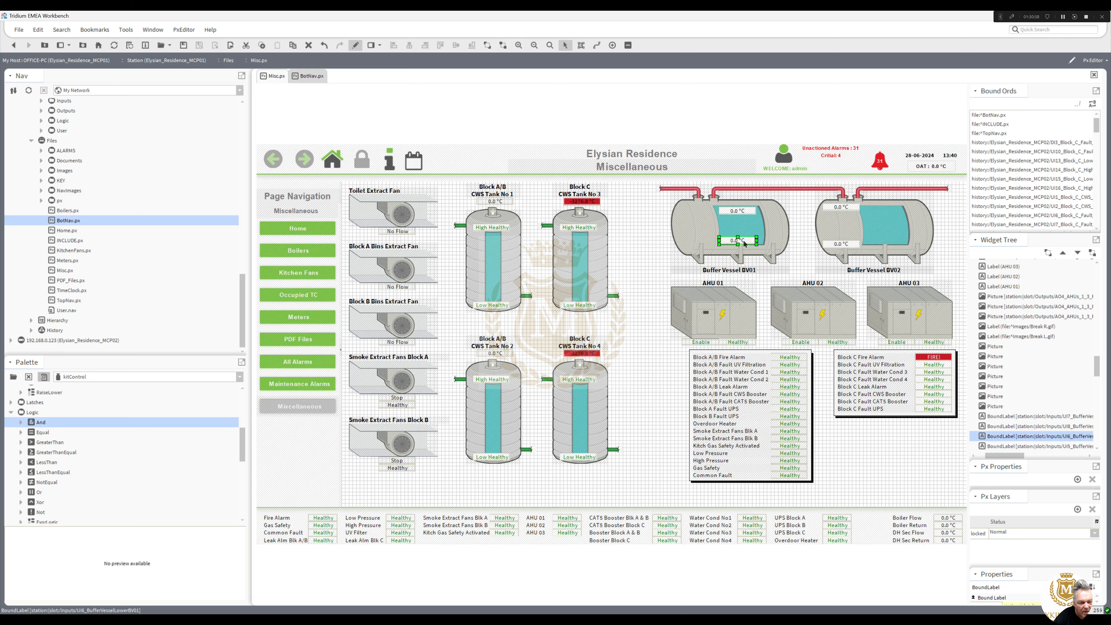
pyautogui.moveTo(743, 243); pyautogui.dragTo(747, 244)
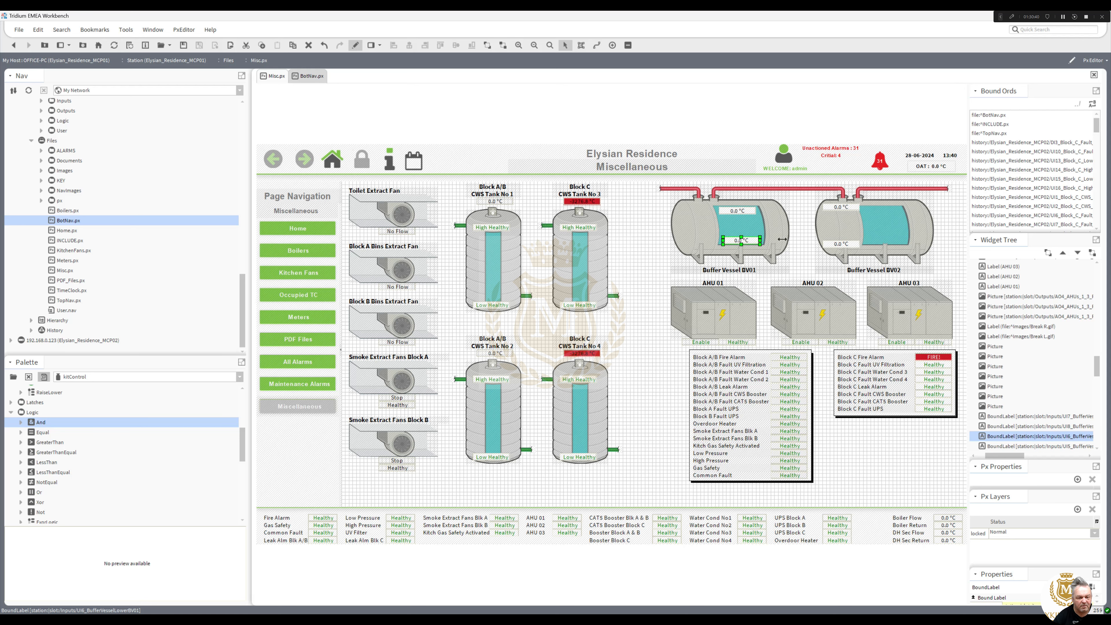
pyautogui.moveTo(844, 205); pyautogui.dragTo(884, 210)
pyautogui.moveTo(848, 245); pyautogui.dragTo(891, 238)
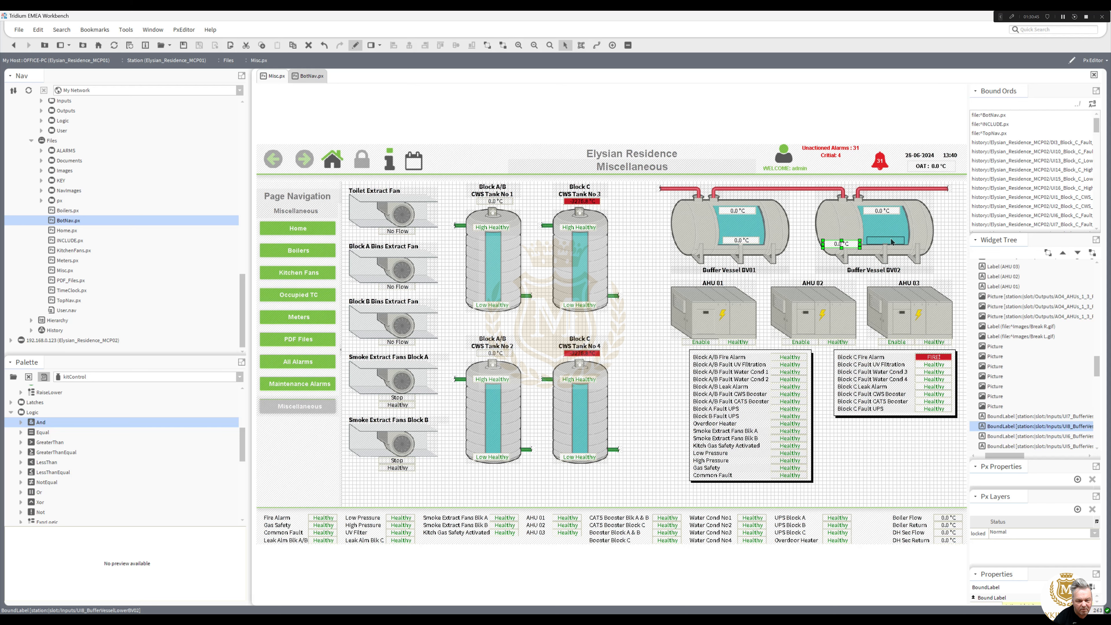
pyautogui.click(948, 258)
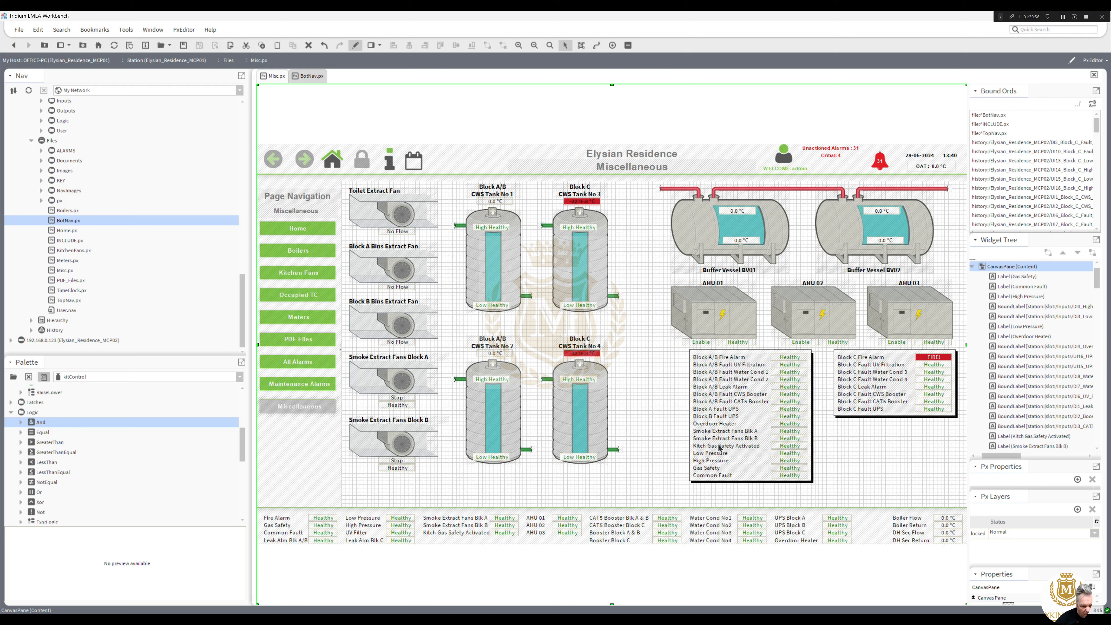
# Duplicate the Block A/B Leak Alarm label and its status, and place the copies below CWS Tank No 1 with the status under the label.
pyautogui.click(722, 386)
pyautogui.click(787, 387)
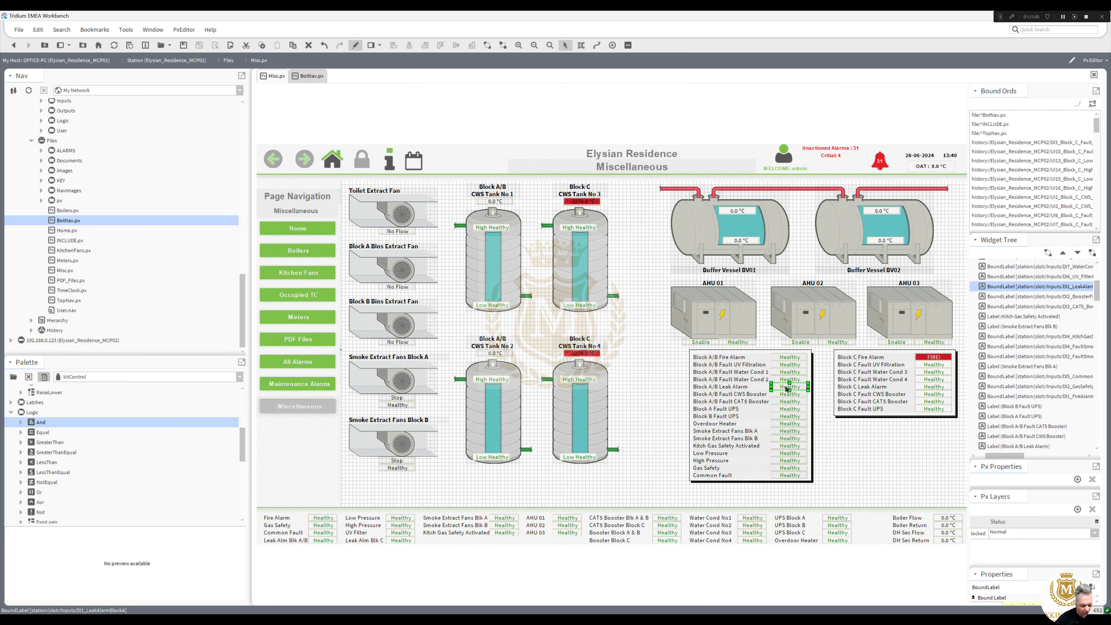
pyautogui.keyDown('ctrl'); pyautogui.click(744, 388); pyautogui.keyUp('ctrl')
pyautogui.rightClick(745, 387)
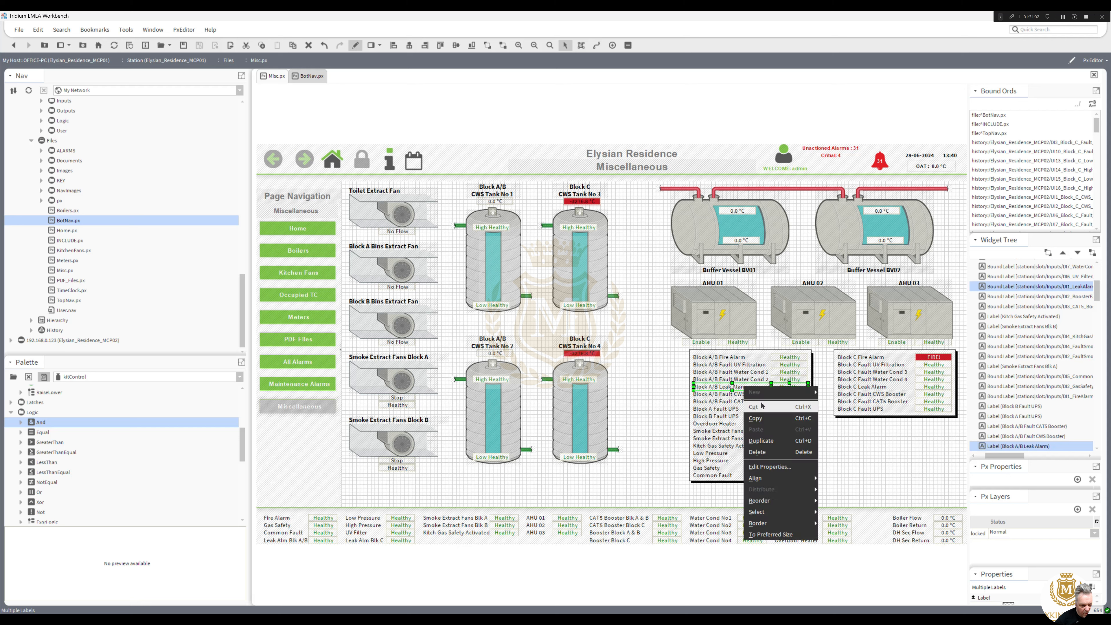
pyautogui.click(762, 441)
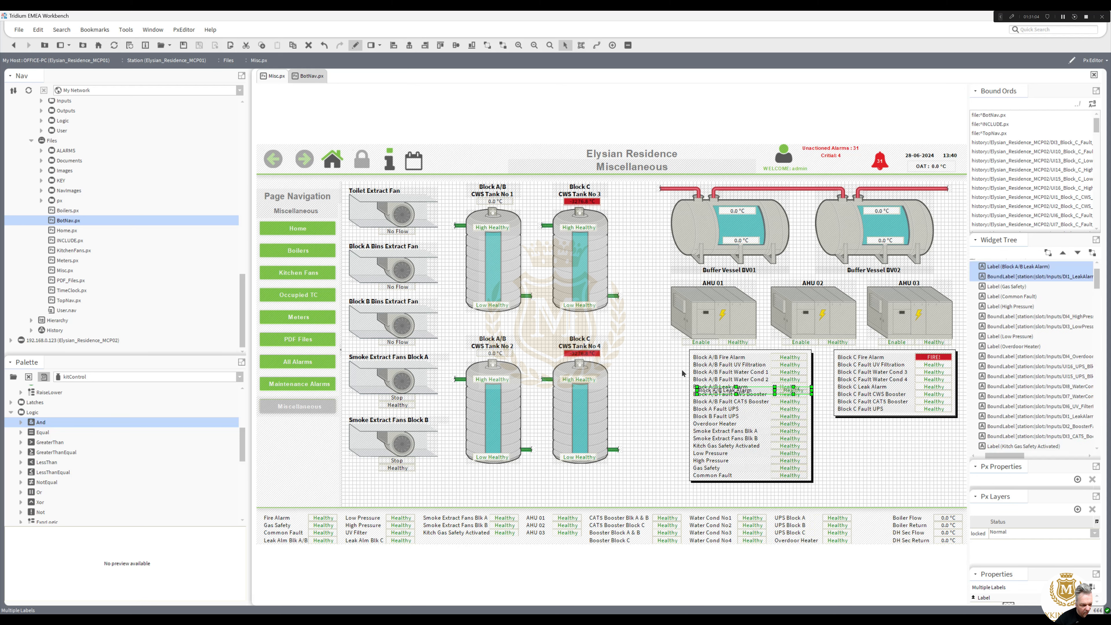
pyautogui.moveTo(682, 373)
pyautogui.mouseDown()
pyautogui.moveTo(533, 322)
pyautogui.moveTo(567, 320)
pyautogui.moveTo(495, 321)
pyautogui.mouseUp()
pyautogui.keyDown('shift'); pyautogui.click(499, 319); pyautogui.keyUp('shift')
pyautogui.click(495, 329)
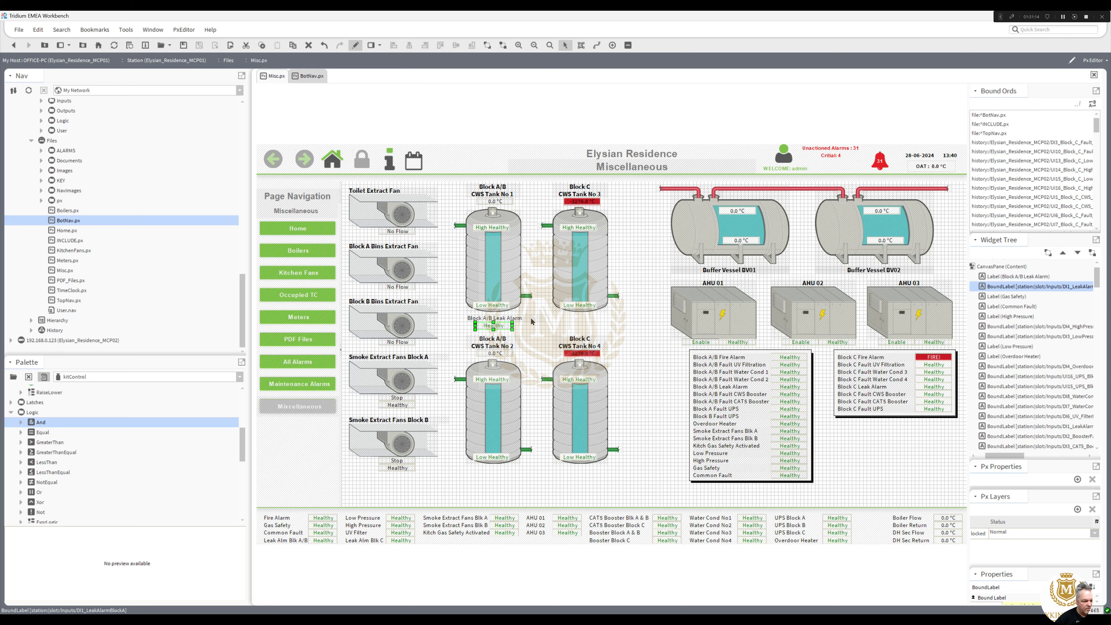
# Move the copied Block A/B Leak Alarm label and status together to just below CWS Tank No 2.
pyautogui.click(533, 319)
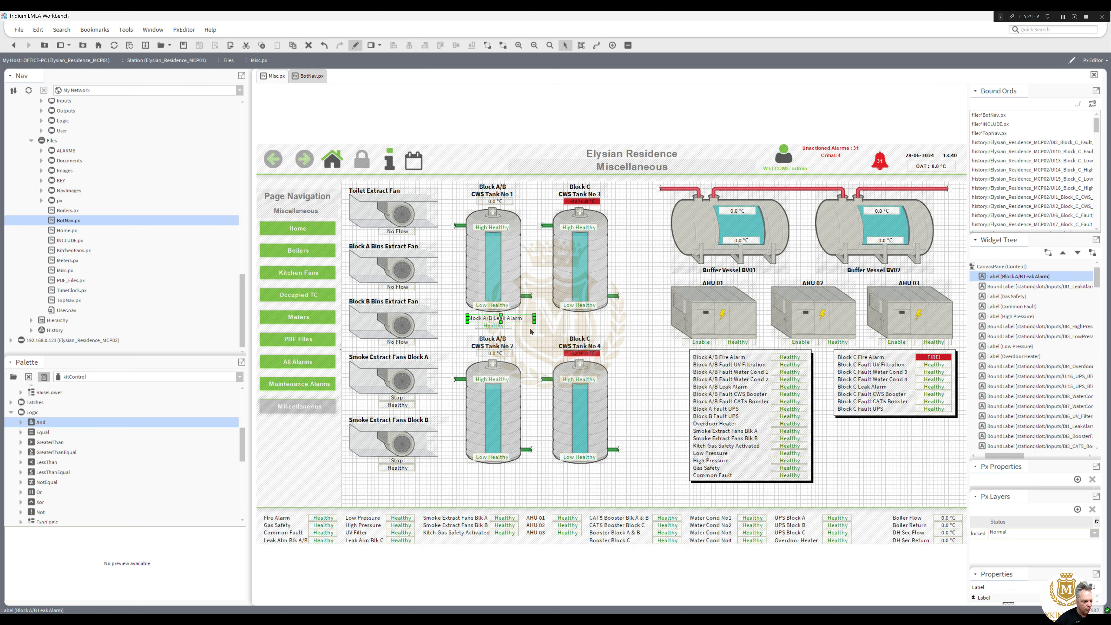
pyautogui.click(497, 329)
pyautogui.click(497, 327)
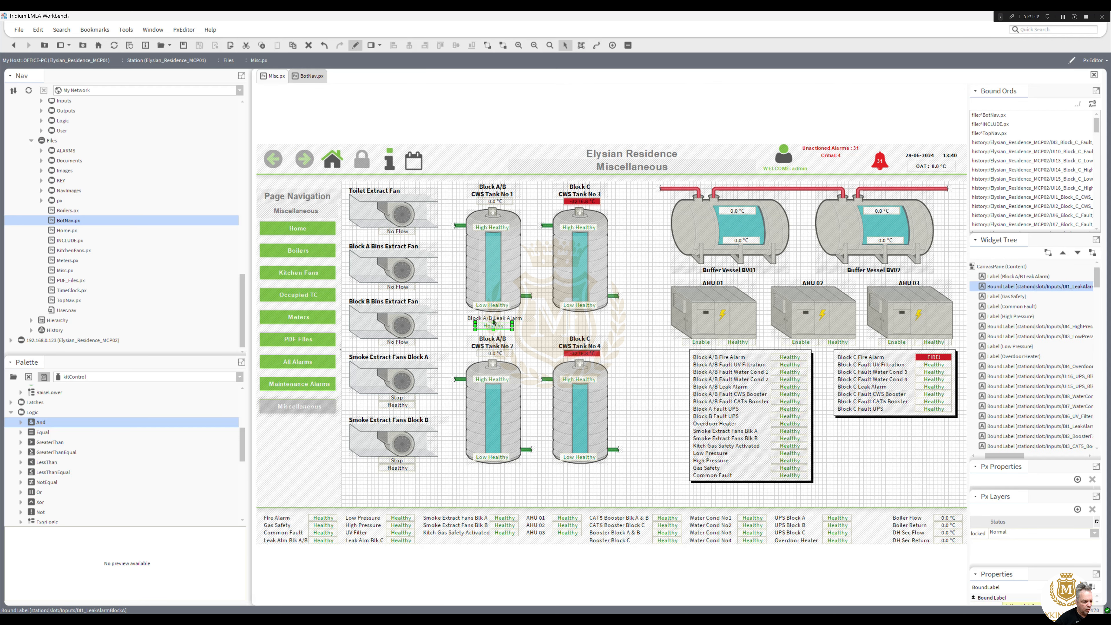
pyautogui.keyDown('ctrl'); pyautogui.click(493, 321); pyautogui.keyUp('ctrl')
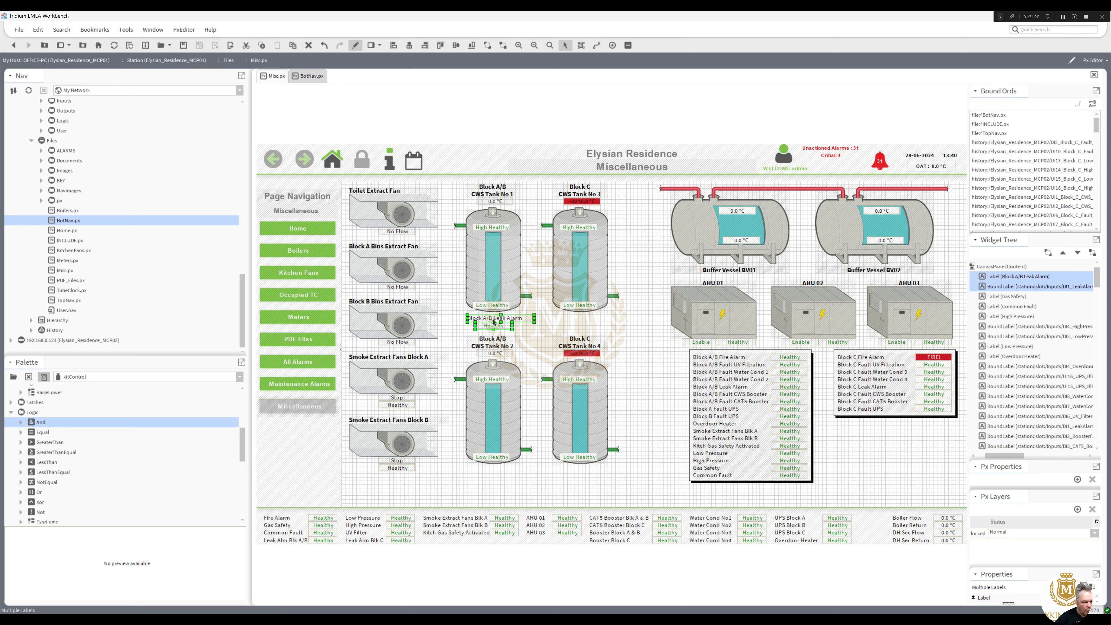
pyautogui.moveTo(493, 322); pyautogui.dragTo(487, 473)
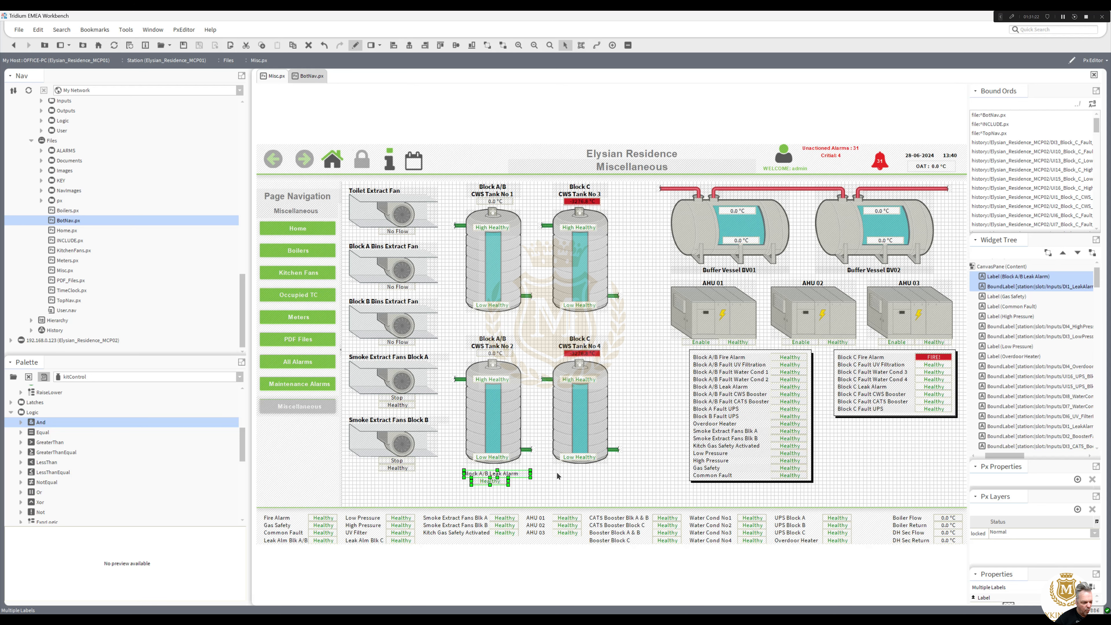
# Duplicate the leak alarm label and status below CWS Tank No 2 and place the copies below CWS Tank No 4.
pyautogui.rightClick(494, 481)
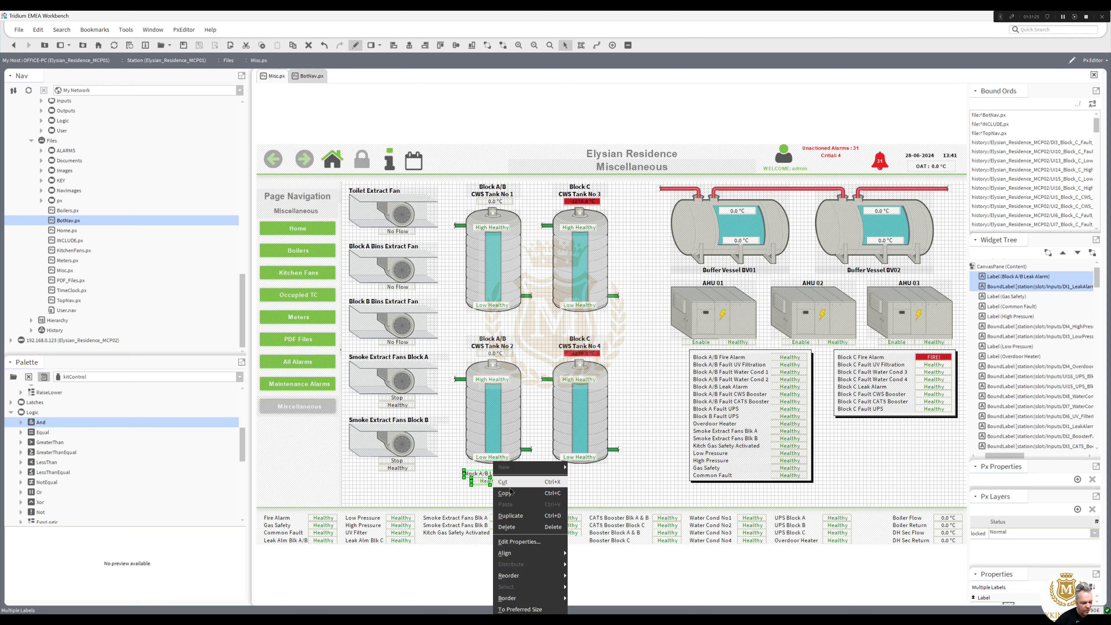
pyautogui.click(511, 516)
pyautogui.moveTo(489, 481); pyautogui.dragTo(570, 476)
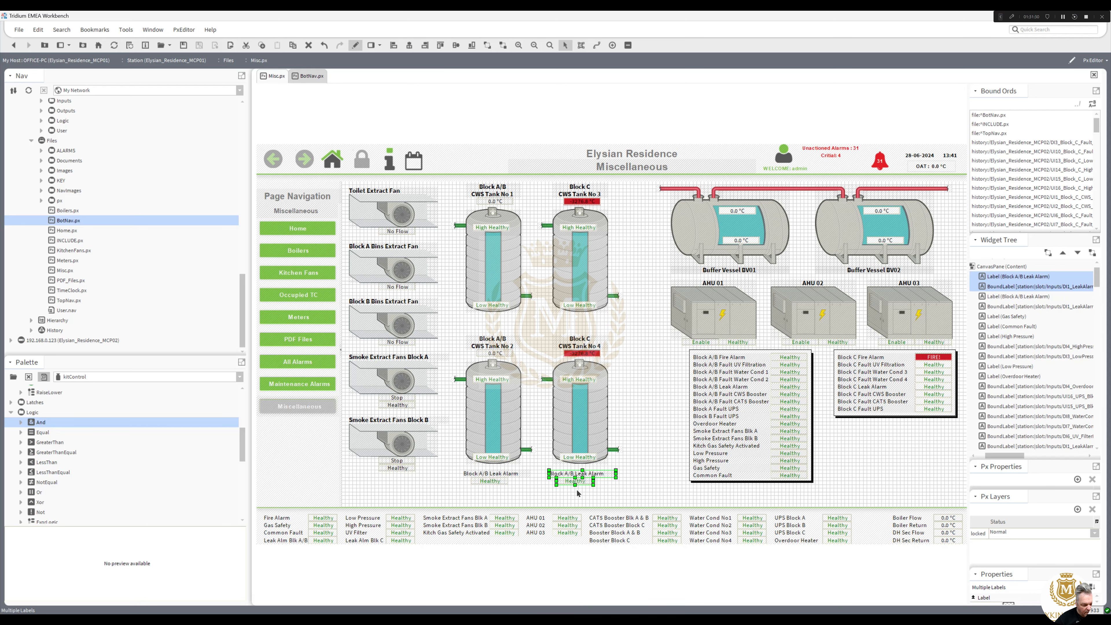
# Change the label below CWS Tank No 4 to "Block C Leak Alarm" and set its horizontal alignment to Center.
pyautogui.doubleClick(582, 474)
pyautogui.click(499, 344)
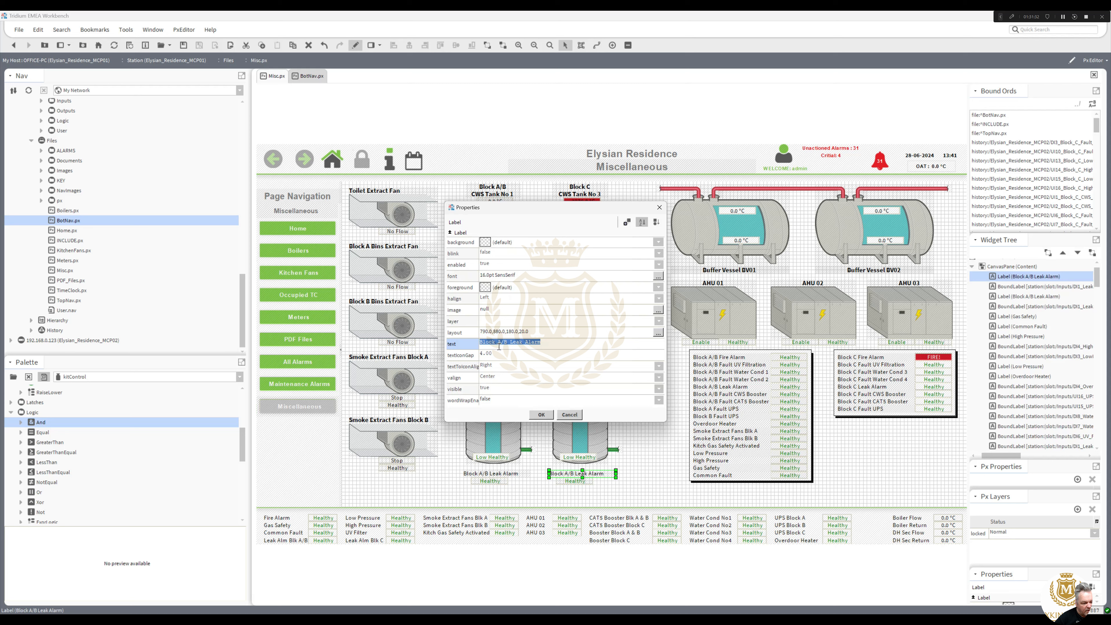
pyautogui.moveTo(498, 343); pyautogui.dragTo(507, 342)
pyautogui.write('C')
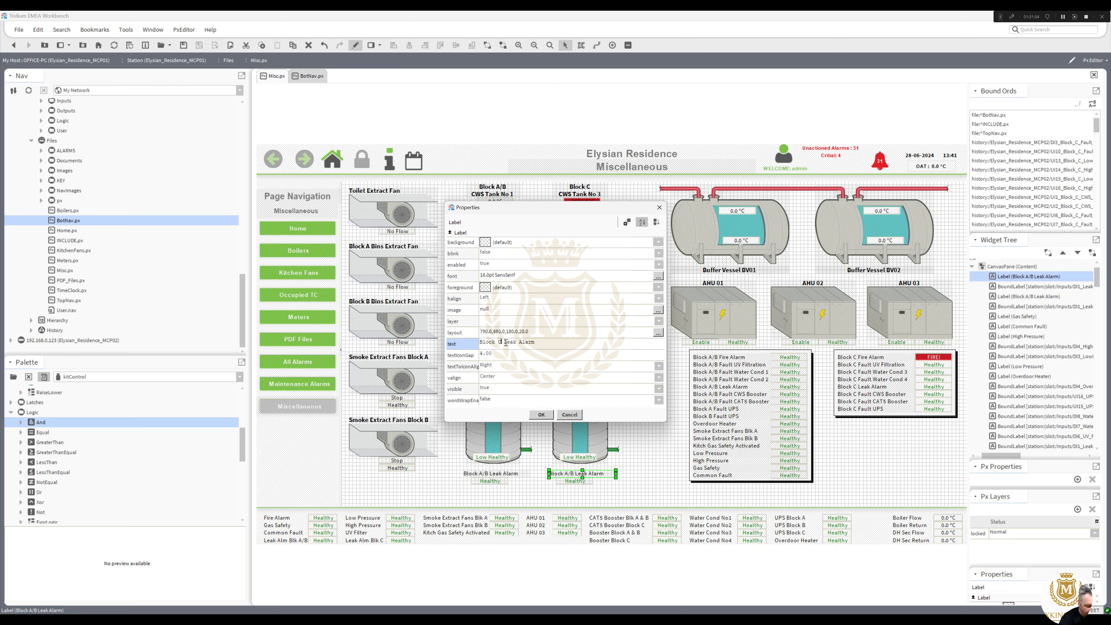
pyautogui.click(496, 300)
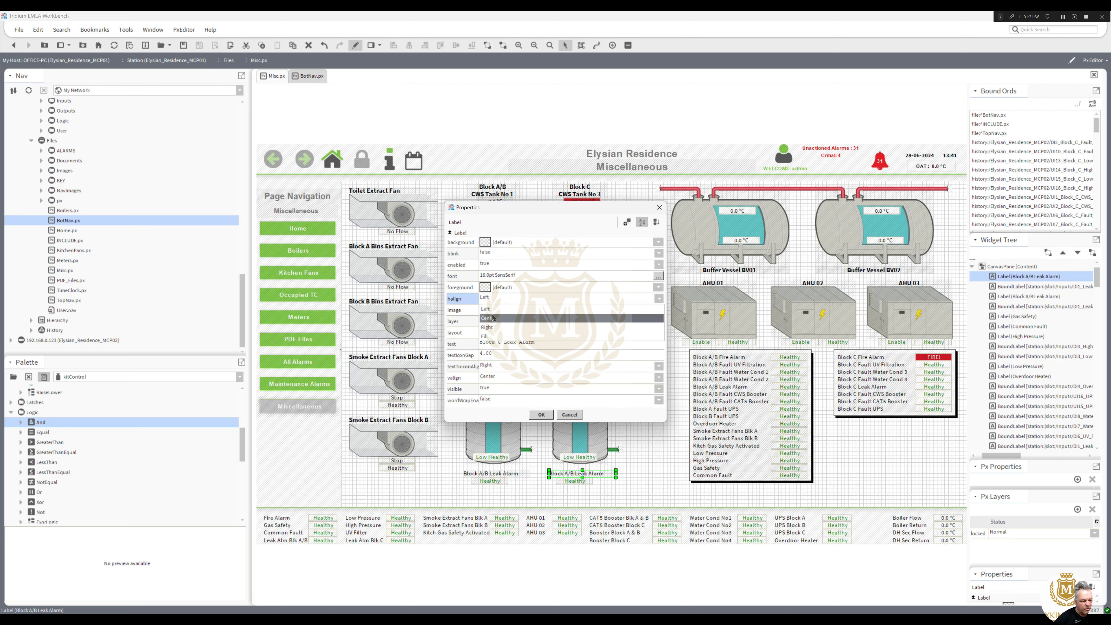
pyautogui.click(493, 319)
pyautogui.click(541, 415)
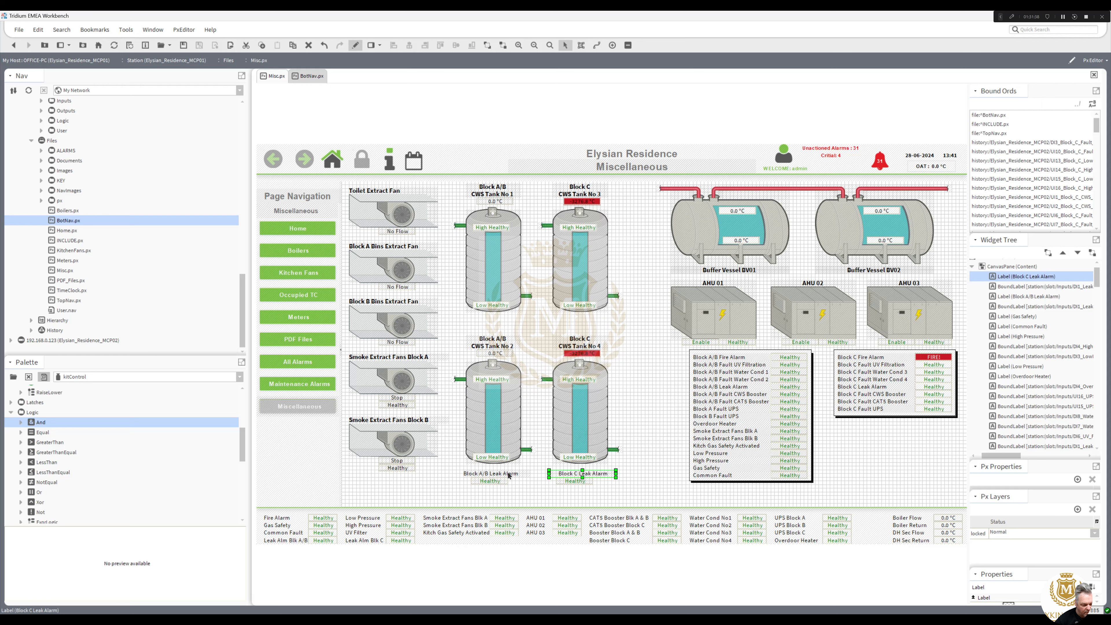
# Set the horizontal alignment of the Block A/B Leak Alarm label below CWS Tank No 2 to Center.
pyautogui.click(507, 473)
pyautogui.doubleClick(508, 473)
pyautogui.click(489, 300)
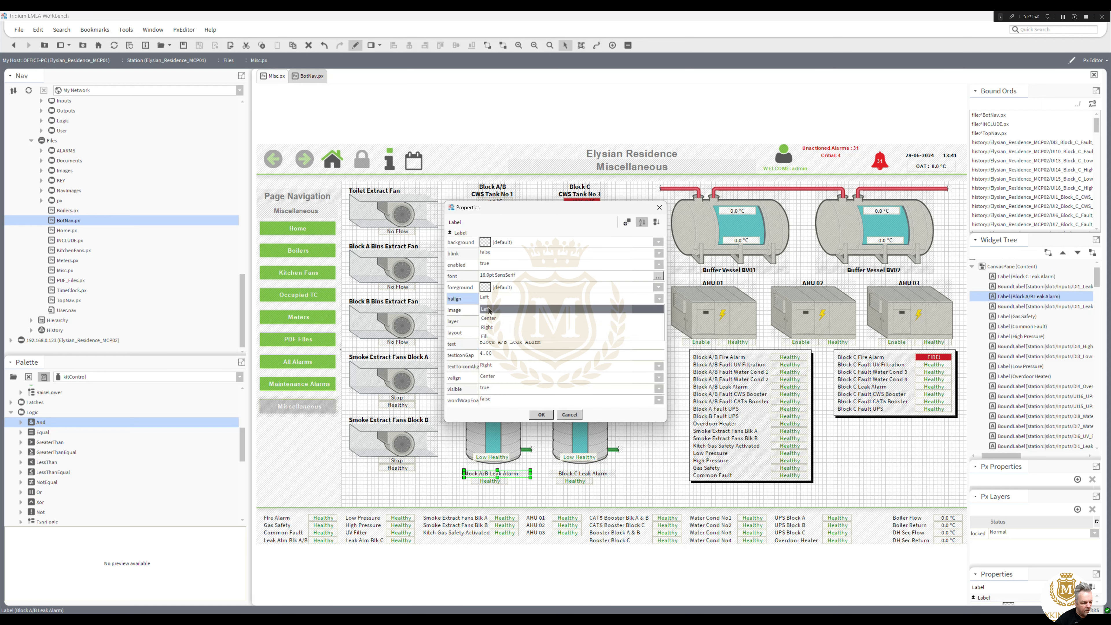
pyautogui.click(493, 318)
pyautogui.click(542, 415)
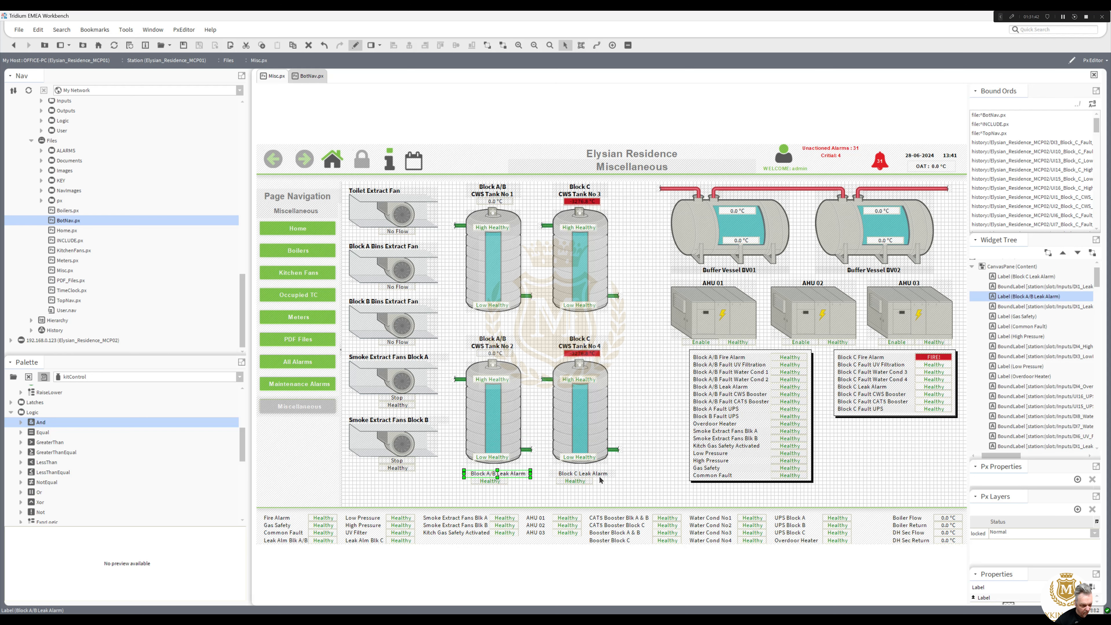
# Replace the status under the Block C Leak Alarm label below CWS Tank No 4 with a duplicate of the Block C list's leak alarm status.
pyautogui.click(584, 482)
pyautogui.press('Delete')
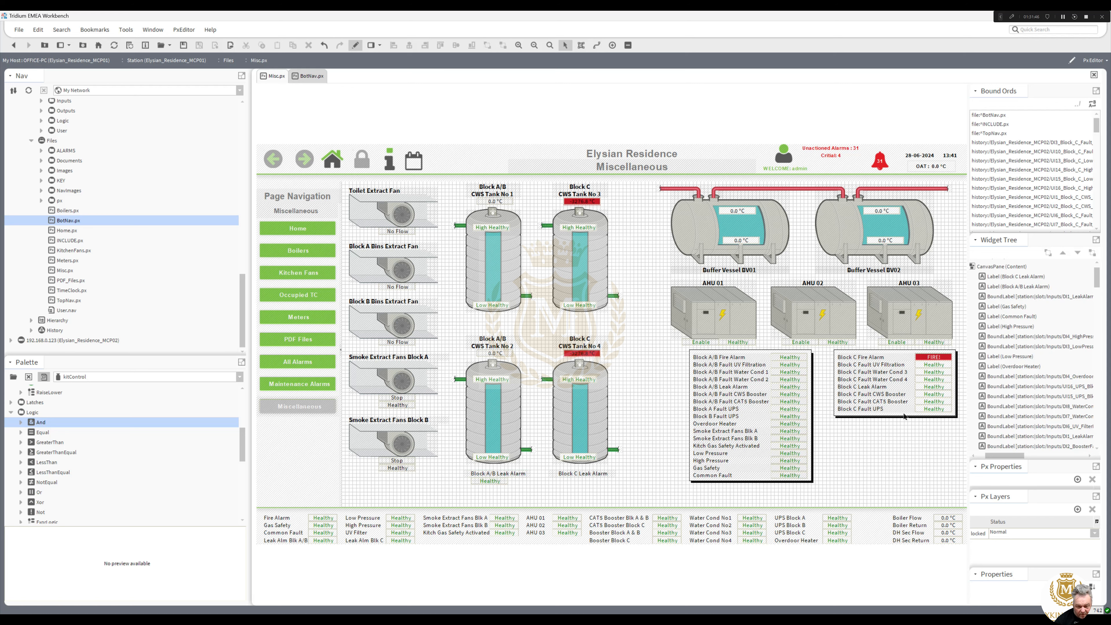
pyautogui.click(931, 388)
pyautogui.rightClick(931, 387)
pyautogui.click(945, 439)
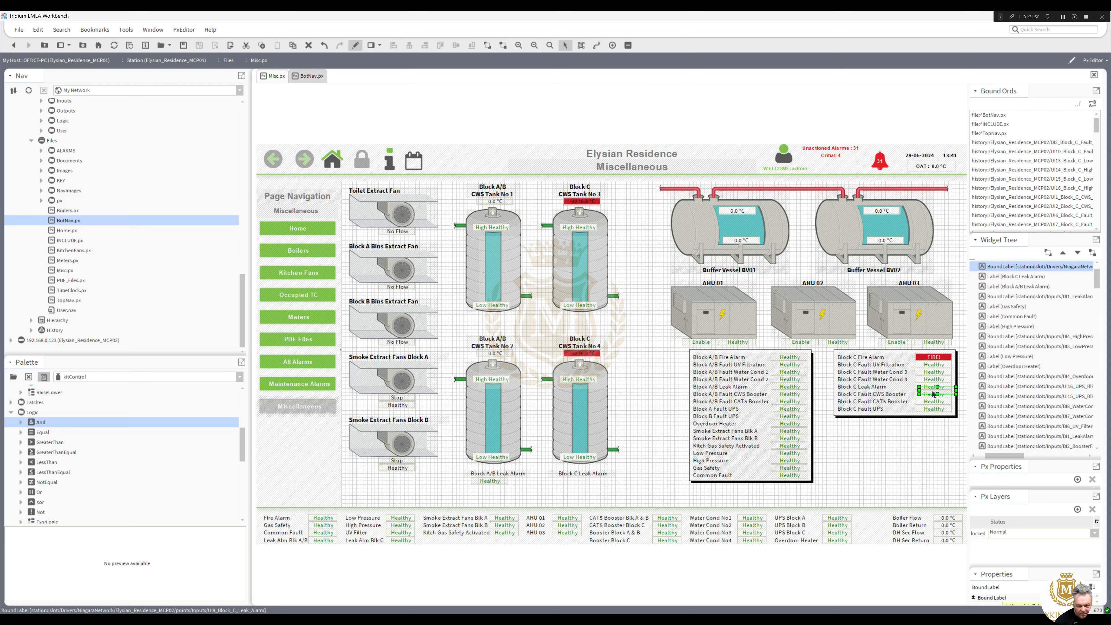
pyautogui.moveTo(934, 394); pyautogui.dragTo(574, 483)
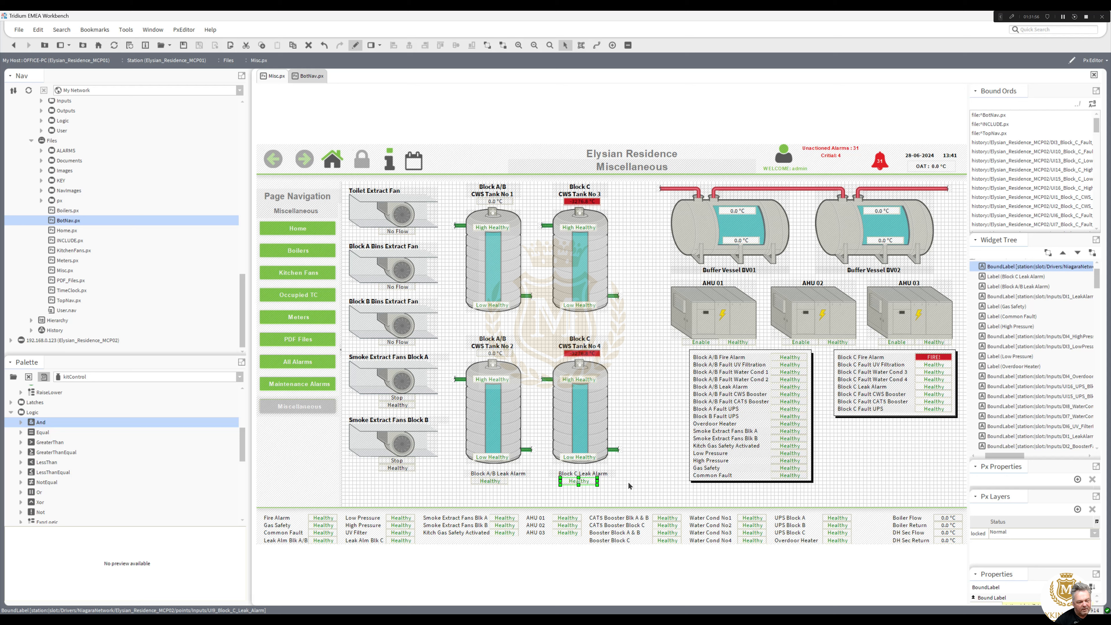
pyautogui.click(588, 489)
pyautogui.moveTo(582, 484)
pyautogui.mouseDown()
pyautogui.moveTo(492, 488)
pyautogui.moveTo(583, 484)
pyautogui.mouseUp()
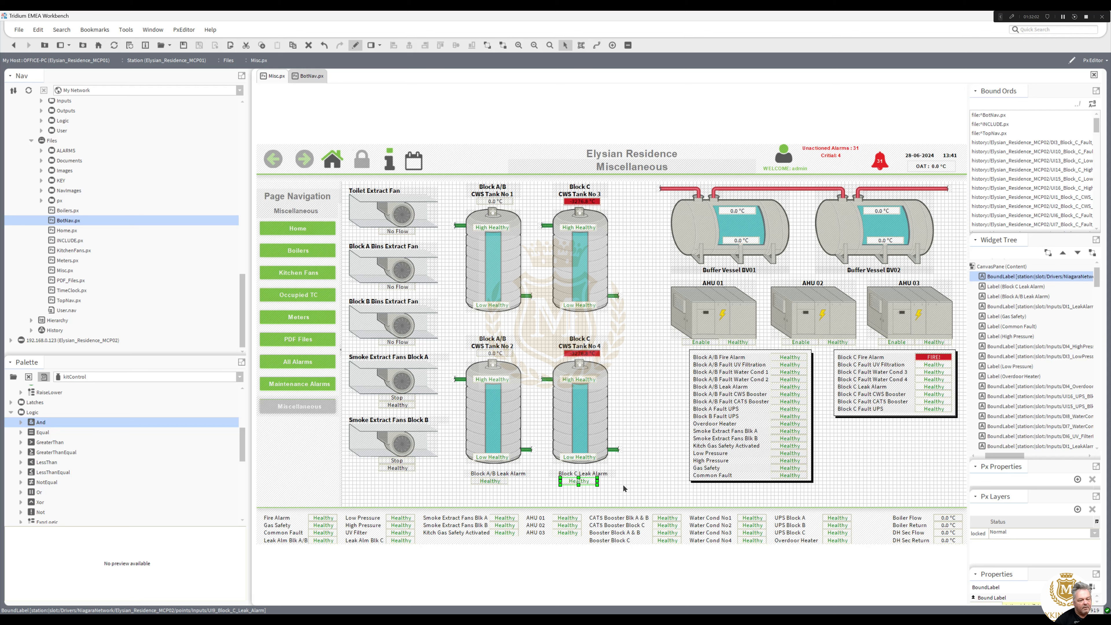
# Shift all four CWS tanks with their labels, readings and leak alarms slightly down and to the right as one group.
pyautogui.click(622, 486)
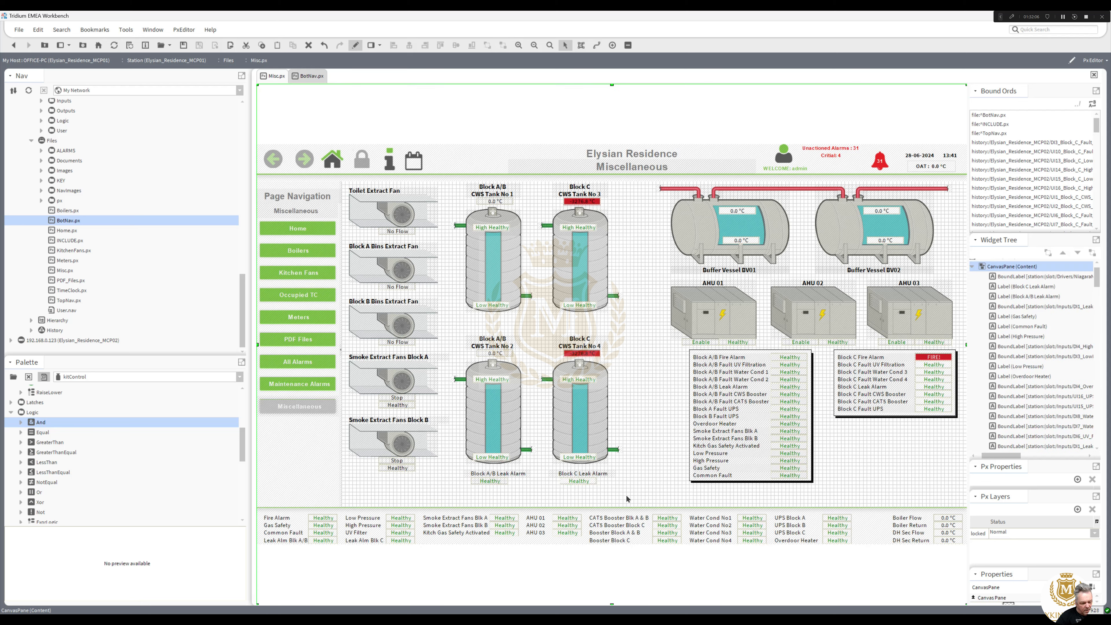
pyautogui.moveTo(637, 494); pyautogui.dragTo(482, 199)
pyautogui.click(454, 329)
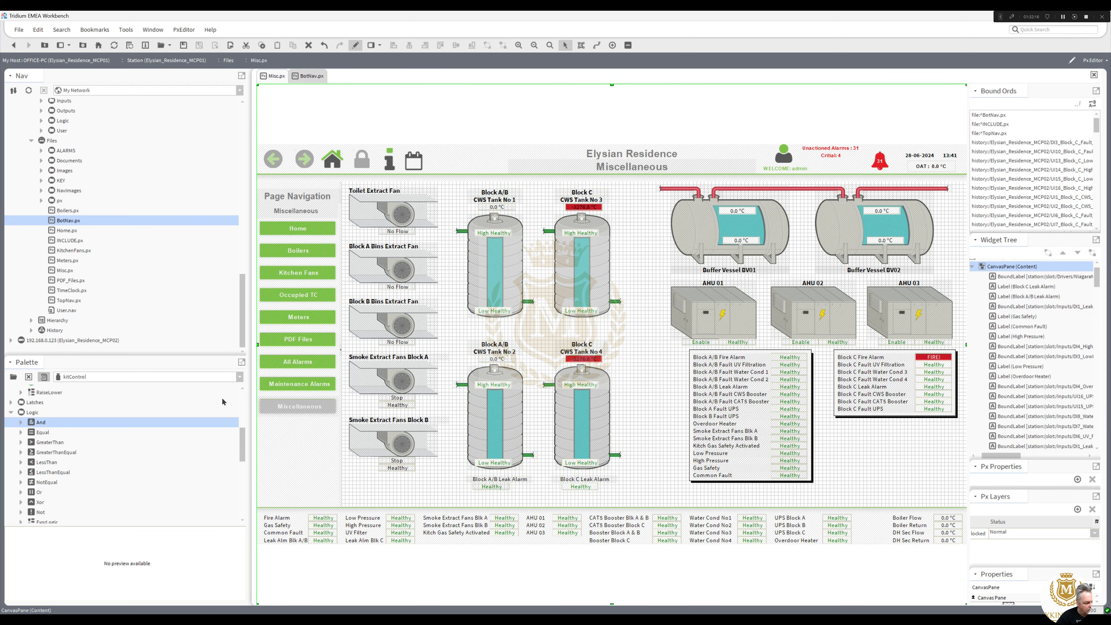
# Add a BooleanImage from the kitPx palette and size it as a tall frame around CWS Tanks No 1 and 2.
pyautogui.click(240, 376)
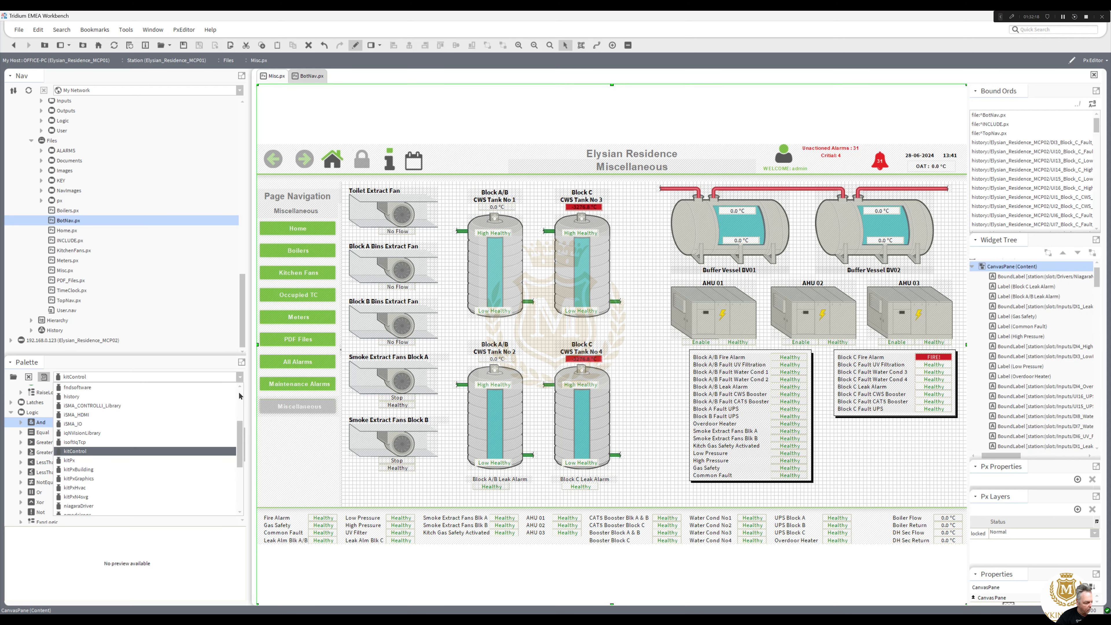
pyautogui.moveTo(238, 433)
pyautogui.mouseDown()
pyautogui.moveTo(246, 399)
pyautogui.moveTo(233, 476)
pyautogui.moveTo(235, 445)
pyautogui.mouseUp()
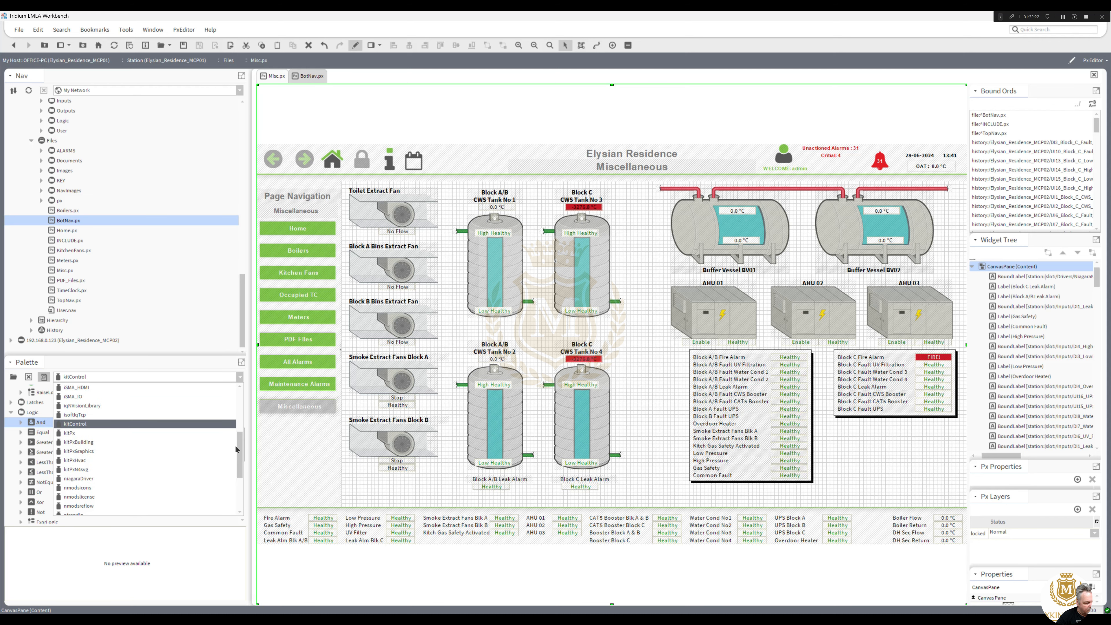
pyautogui.click(101, 436)
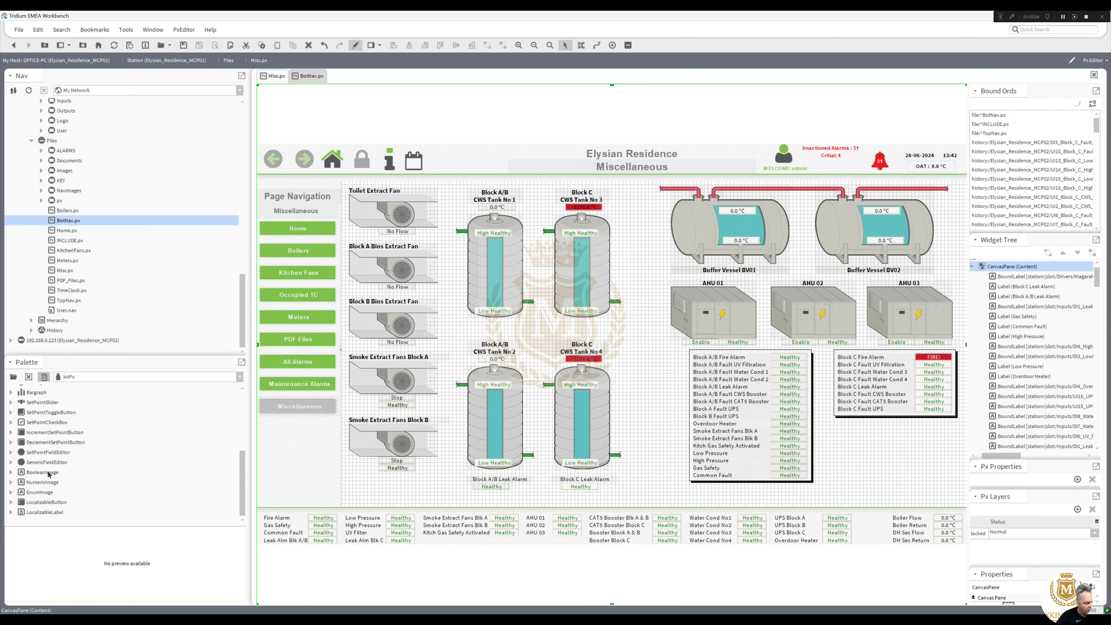
pyautogui.moveTo(40, 475); pyautogui.dragTo(463, 331)
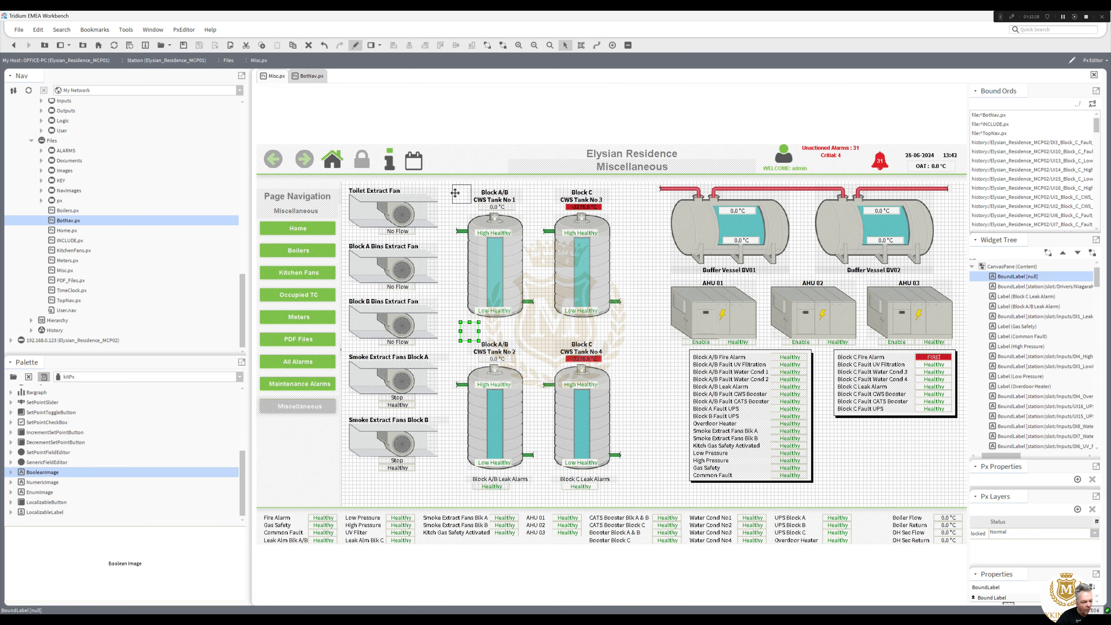
pyautogui.moveTo(454, 193); pyautogui.dragTo(454, 194)
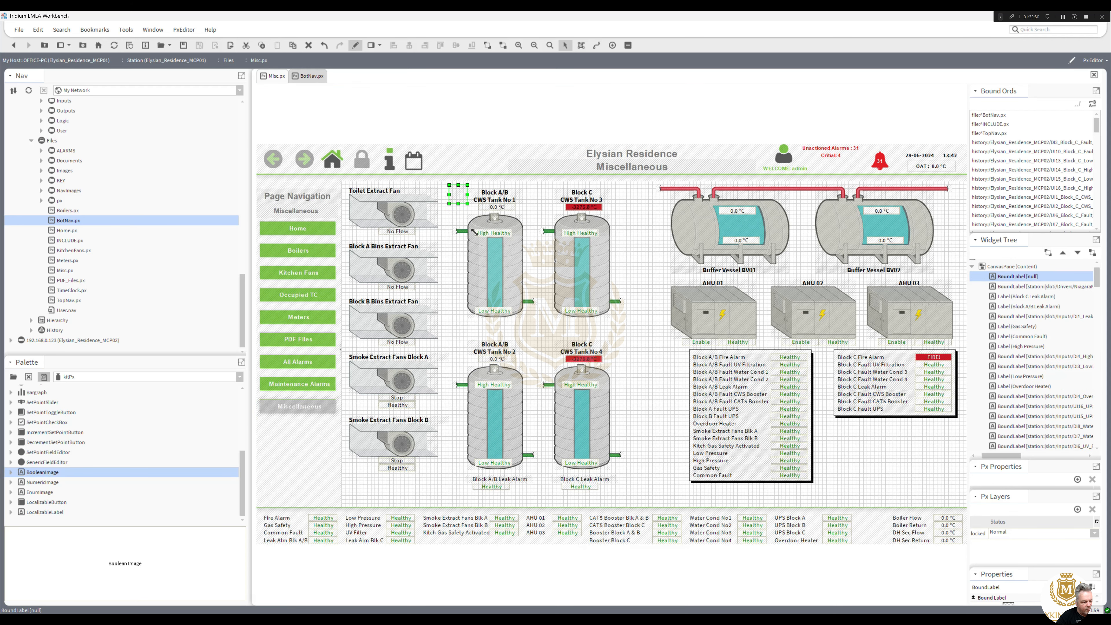
pyautogui.moveTo(474, 233); pyautogui.dragTo(539, 495)
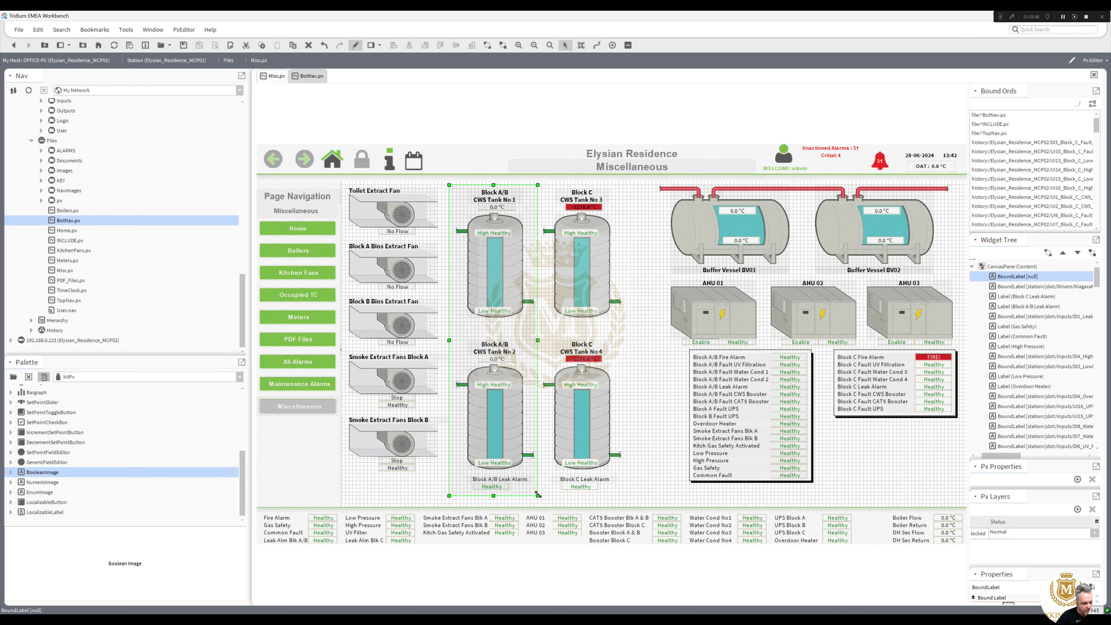
# Give the frame around CWS Tanks No 1 and 2 a solid blue border of width 2 on all sides.
pyautogui.doubleClick(518, 427)
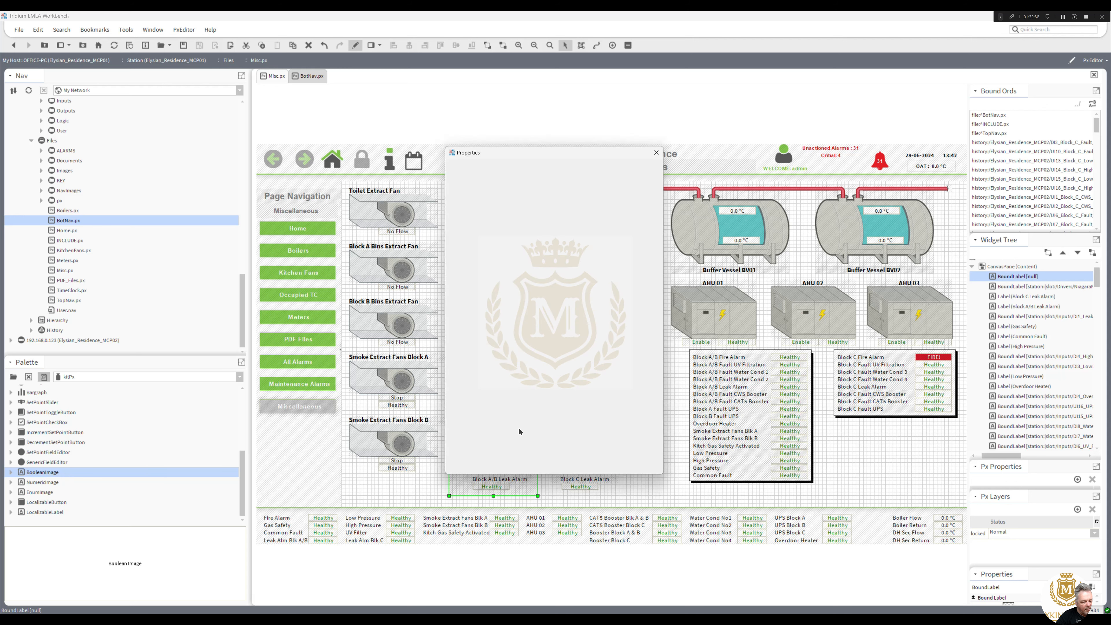
pyautogui.click(485, 207)
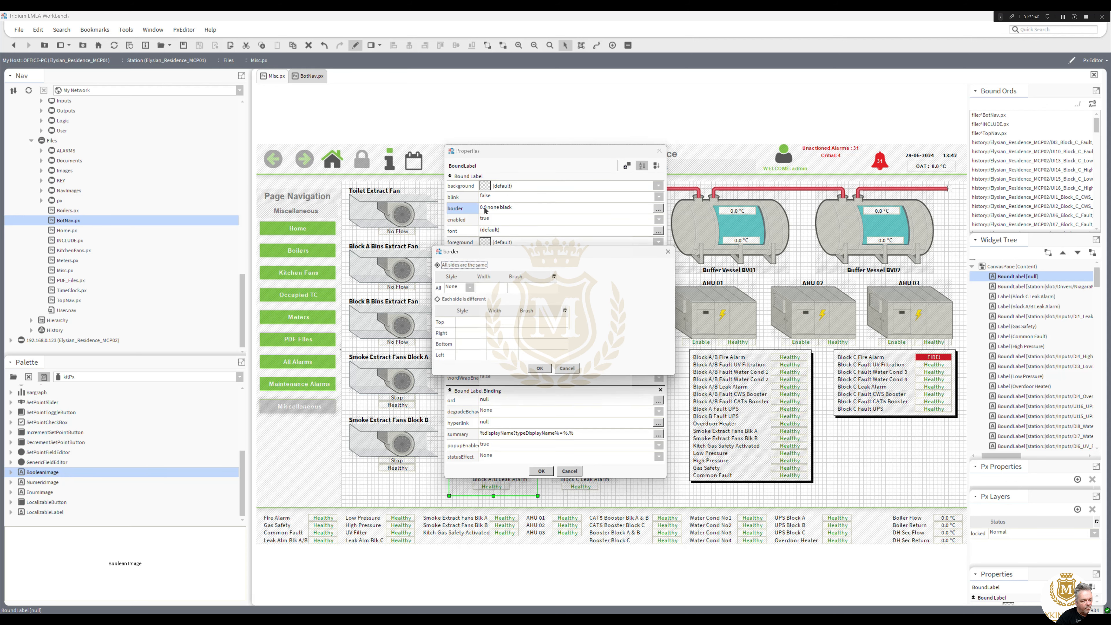
pyautogui.click(469, 289)
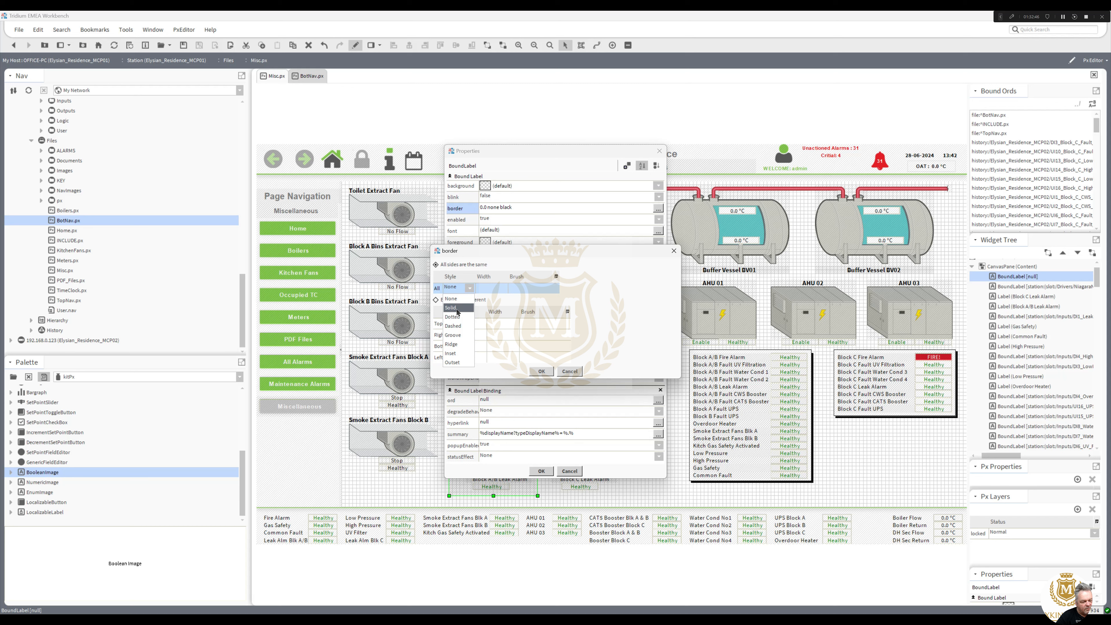
pyautogui.click(456, 309)
pyautogui.press('BackSpace')
pyautogui.press('BackSpace')
pyautogui.press('BackSpace')
pyautogui.press('BackSpace')
pyautogui.write('2')
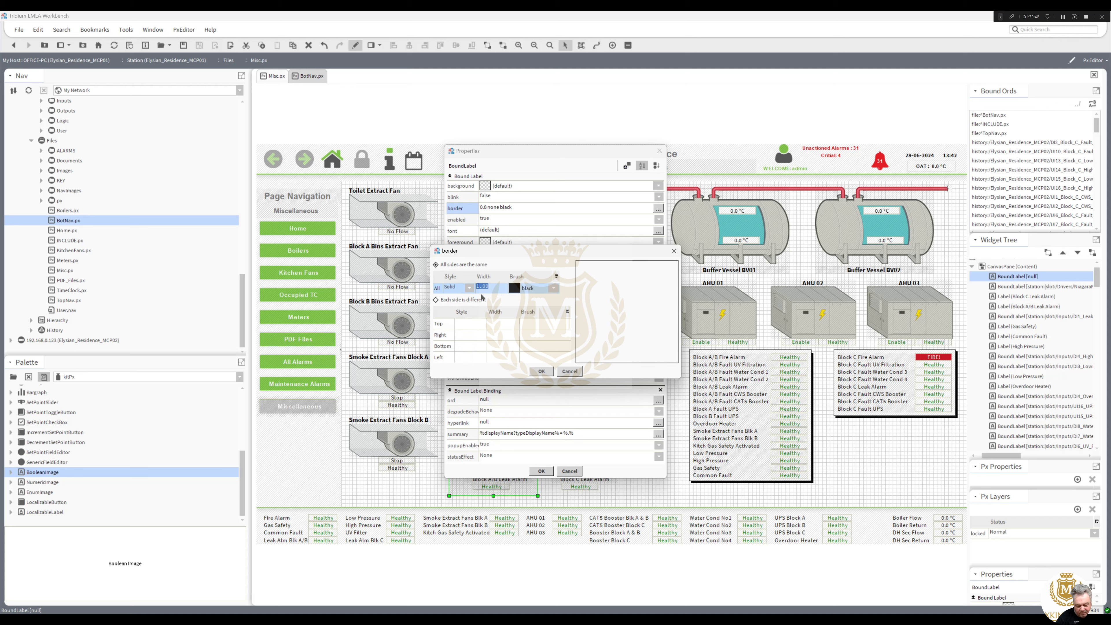
pyautogui.press('Tab')
pyautogui.click(514, 288)
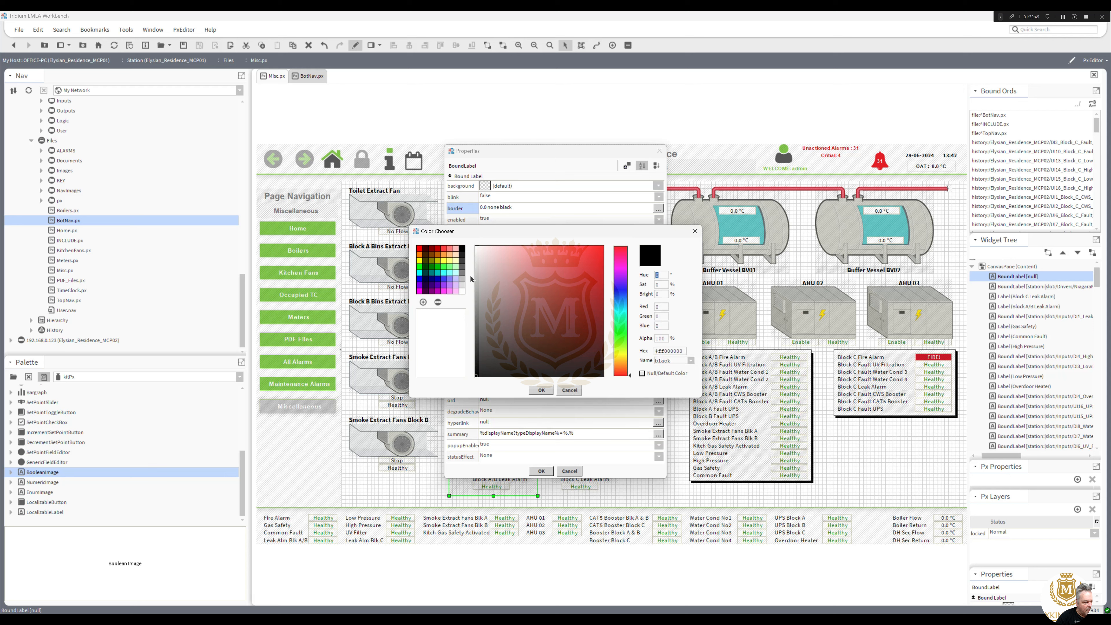
pyautogui.click(421, 284)
pyautogui.click(541, 390)
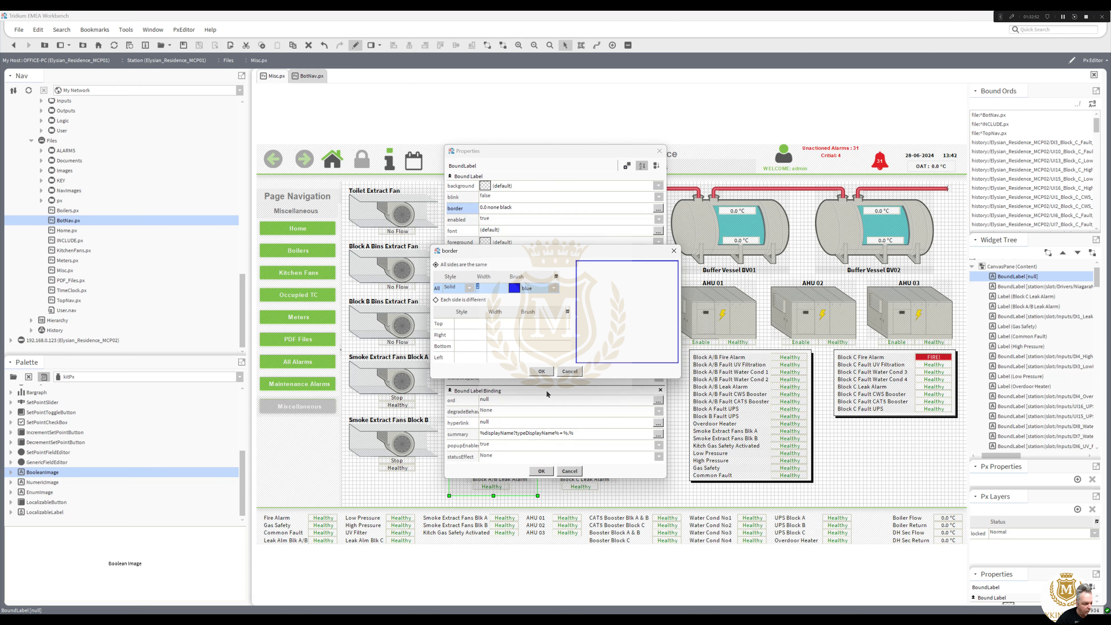
pyautogui.click(541, 372)
pyautogui.click(541, 472)
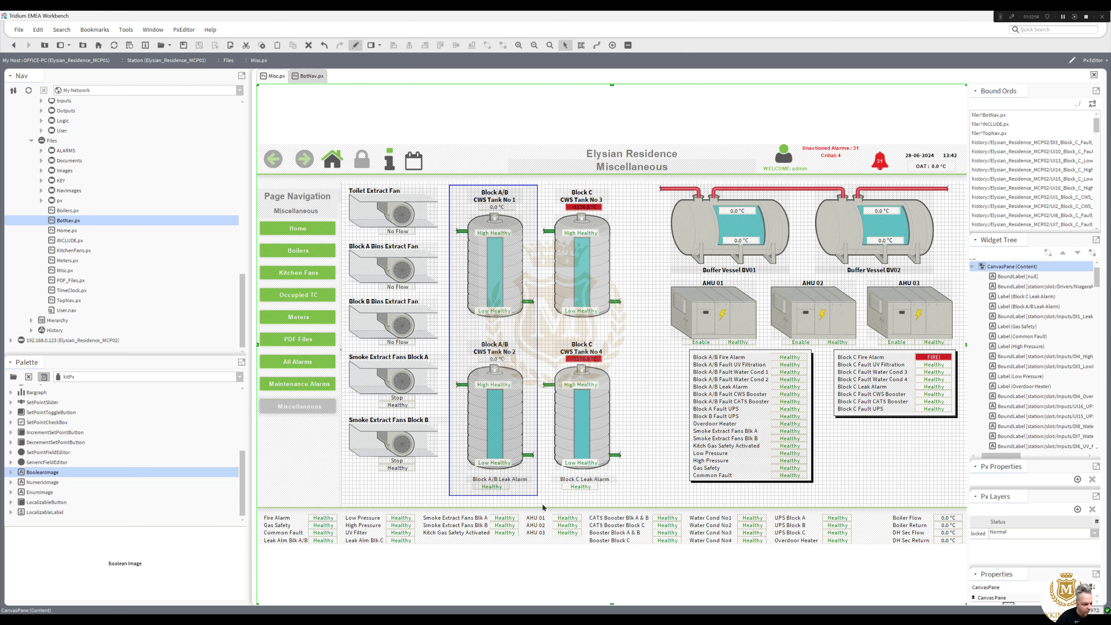
# Nudge the Block A/B frame together with its tanks, labels, readings and leak alarm slightly to the left.
pyautogui.moveTo(542, 503); pyautogui.dragTo(441, 179)
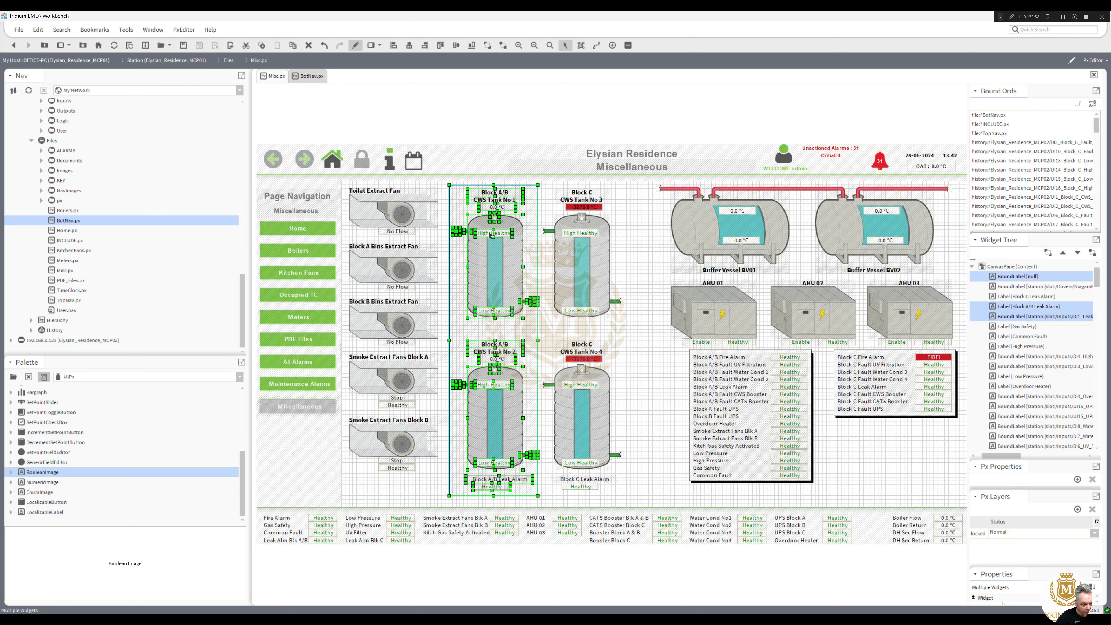
pyautogui.press('Left')
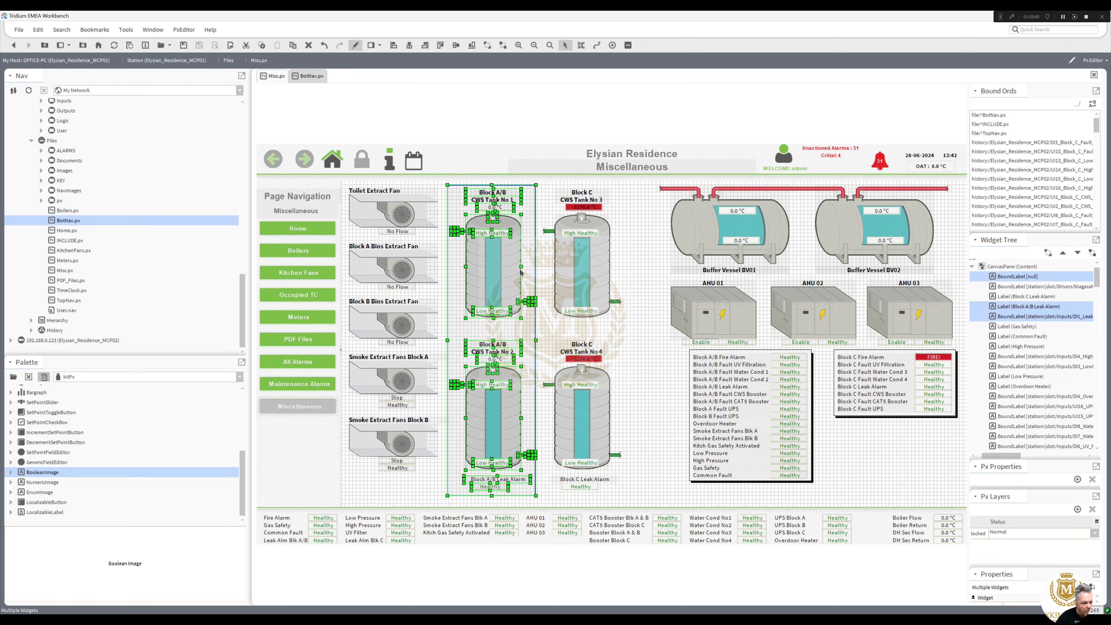
pyautogui.press('Left')
# Send the Block A/B frame to the bottom of the stacking order and widen it slightly on its right side.
pyautogui.rightClick(506, 327)
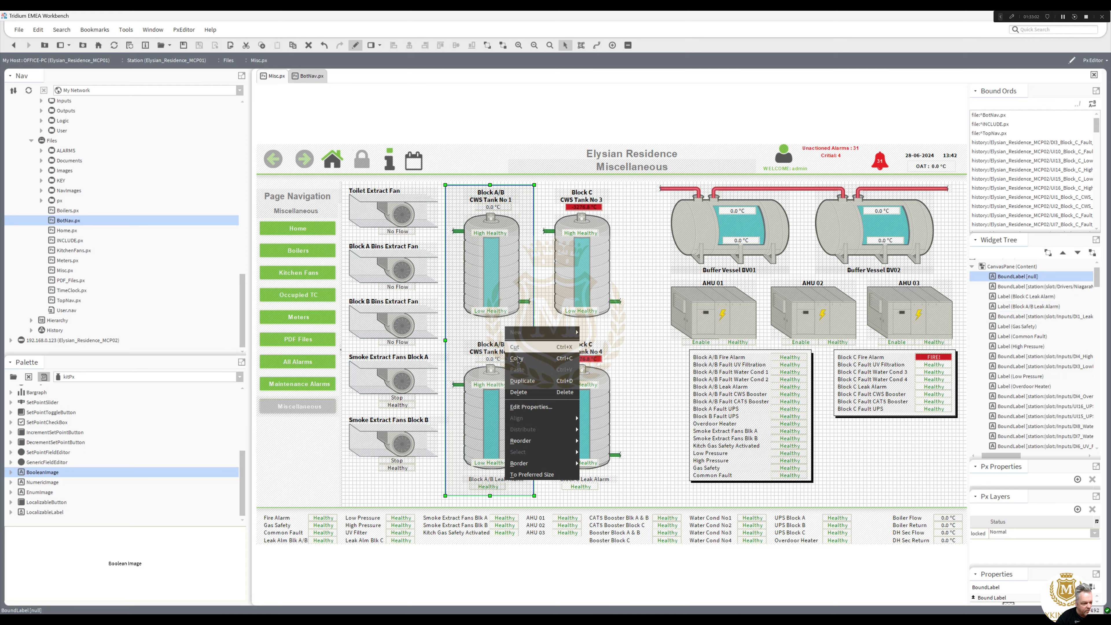
pyautogui.moveTo(547, 443)
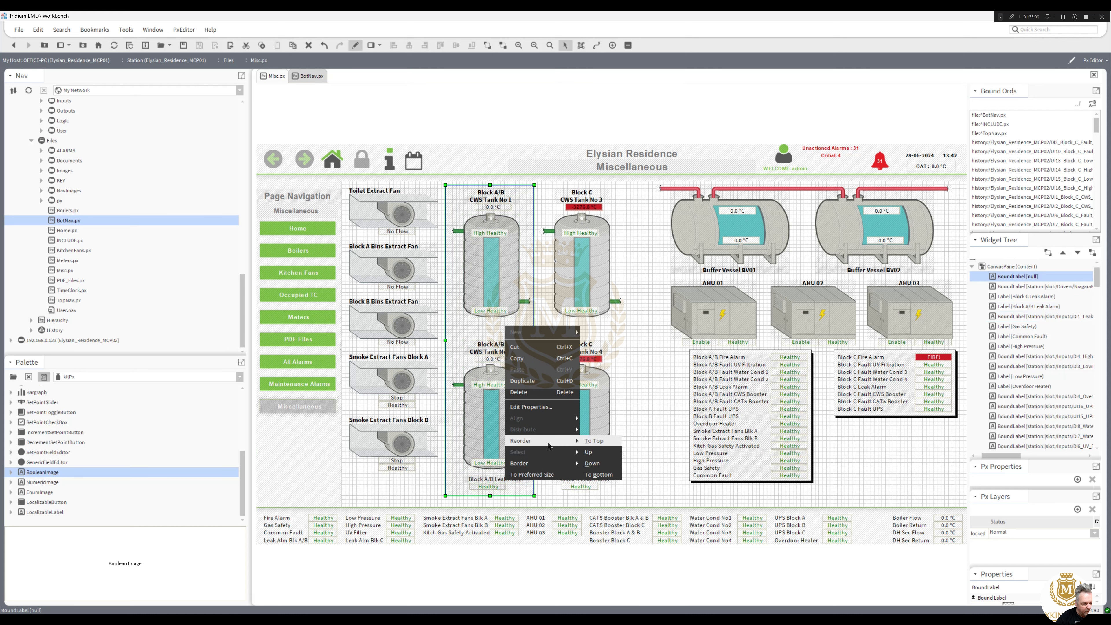
pyautogui.click(599, 476)
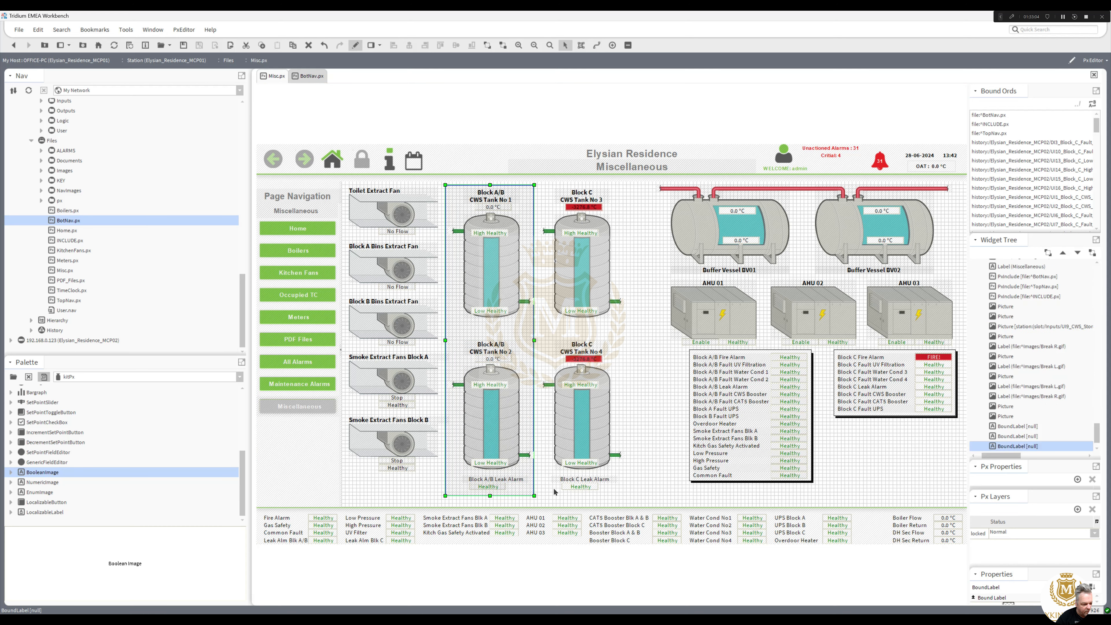
pyautogui.click(532, 492)
pyautogui.moveTo(534, 340); pyautogui.dragTo(539, 350)
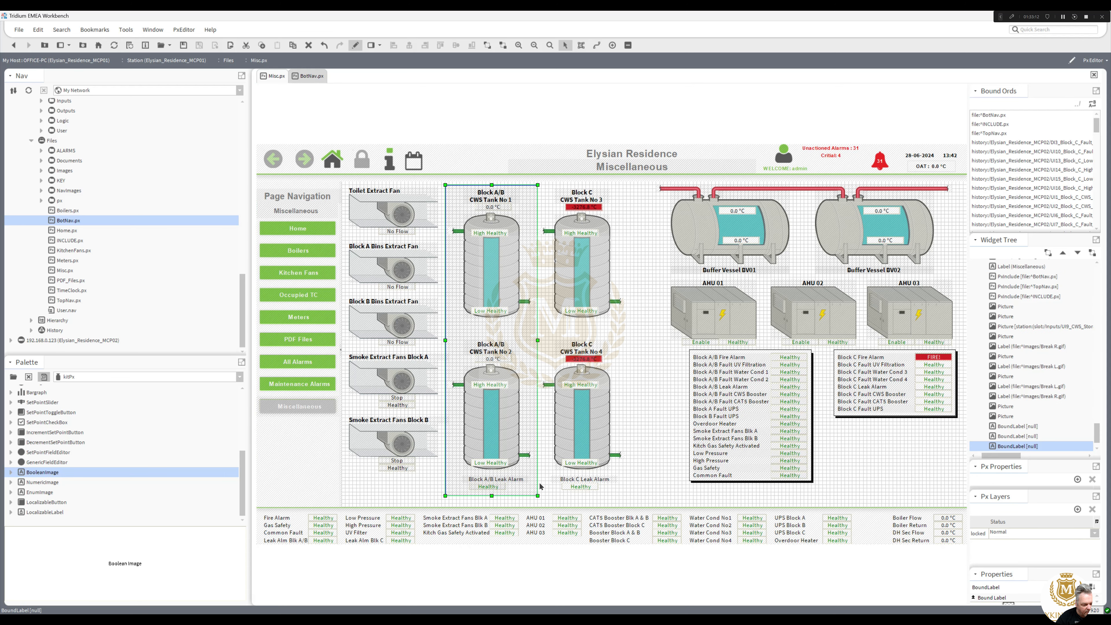
# Duplicate the Block A/B frame and place the copy around CWS Tanks No 3 and 4.
pyautogui.rightClick(528, 498)
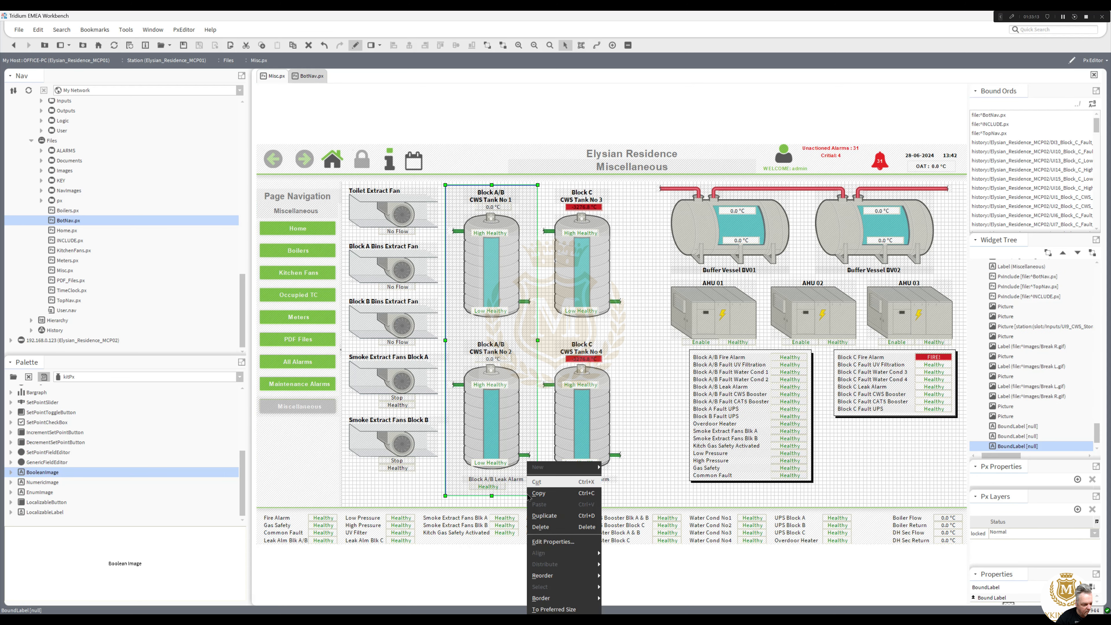
pyautogui.click(545, 519)
pyautogui.moveTo(494, 413); pyautogui.dragTo(622, 419)
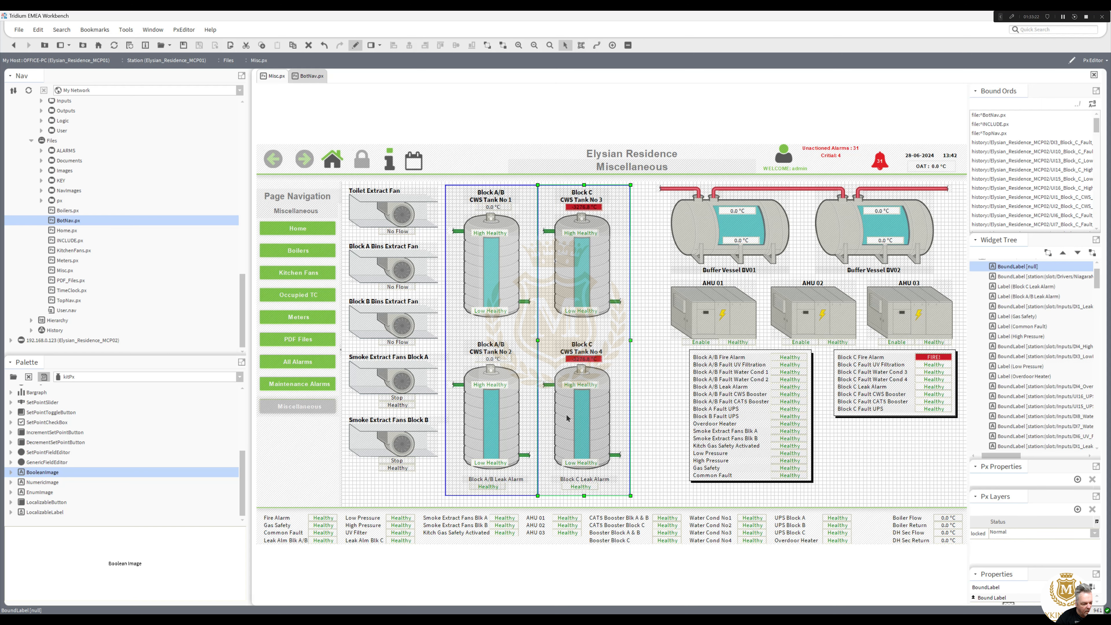
# Nudge the Block C frame with its tanks, labels, readings and leak alarm to the right, leaving a gap between the frames.
pyautogui.moveTo(635, 500); pyautogui.dragTo(535, 180)
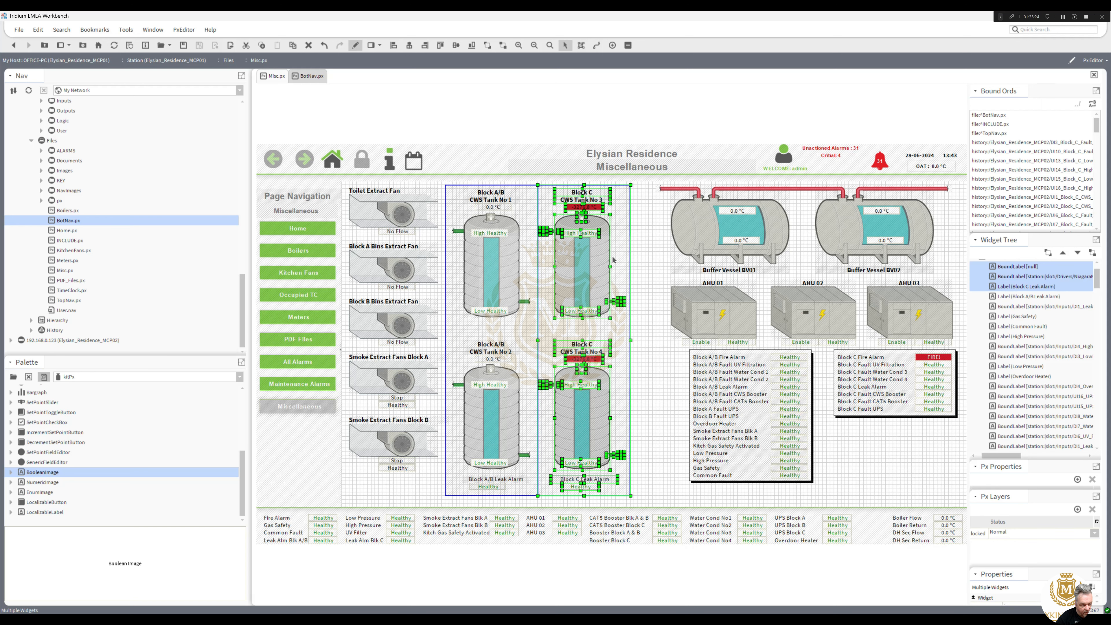
pyautogui.press('Right')
pyautogui.press('Right')
pyautogui.press('Right')
pyautogui.press('Right')
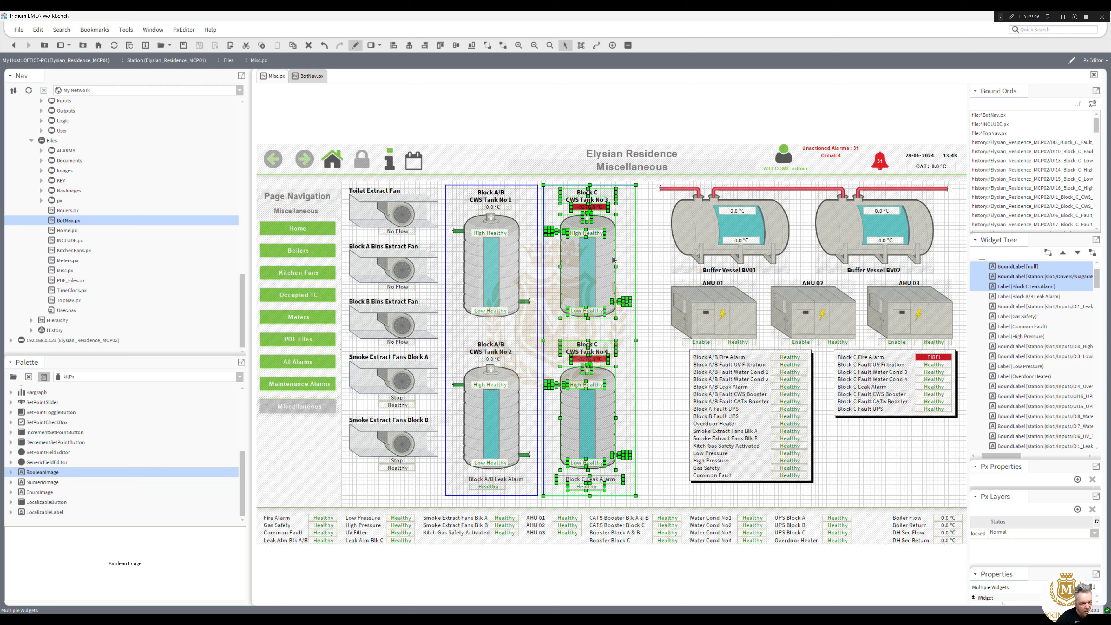
pyautogui.click(653, 356)
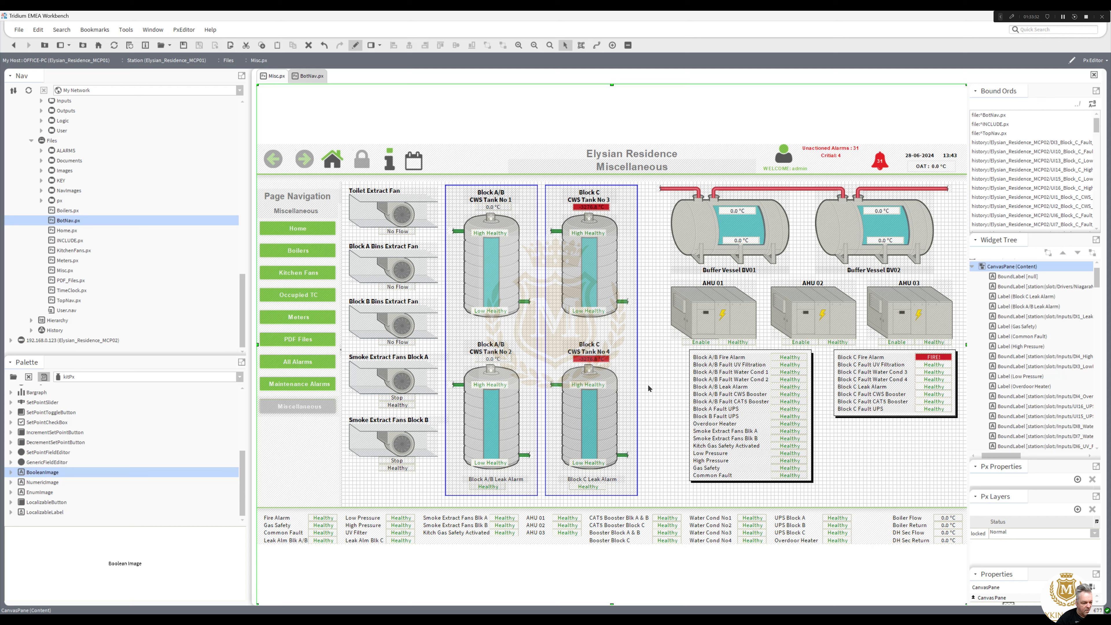
# Send the frame around the Block C tanks to the bottom of the stacking order.
pyautogui.click(649, 458)
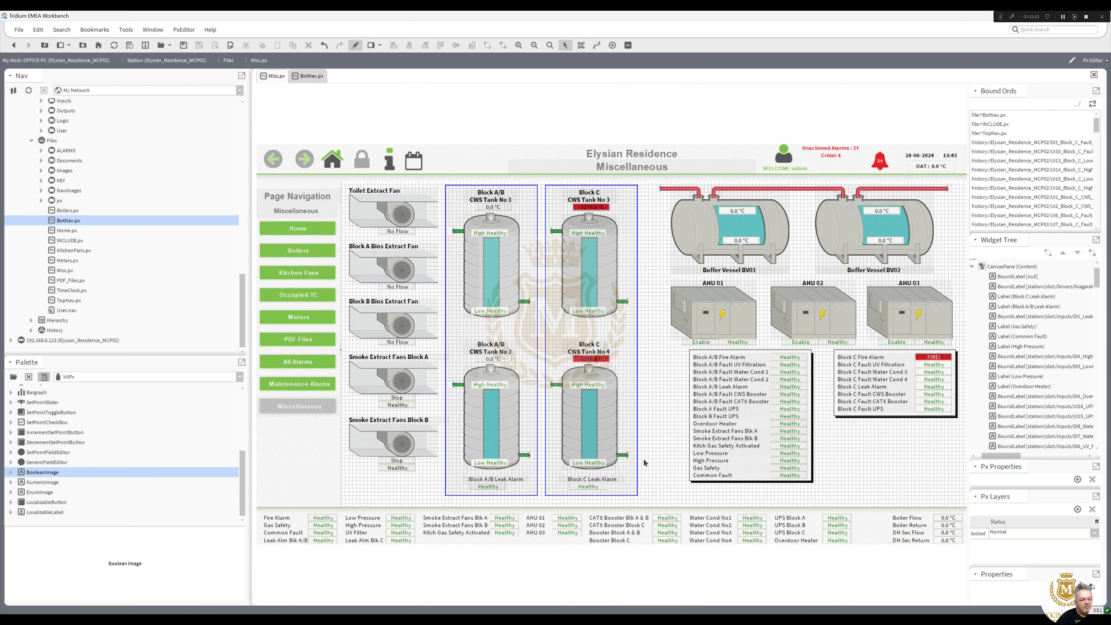
pyautogui.rightClick(628, 423)
pyautogui.moveTo(655, 531)
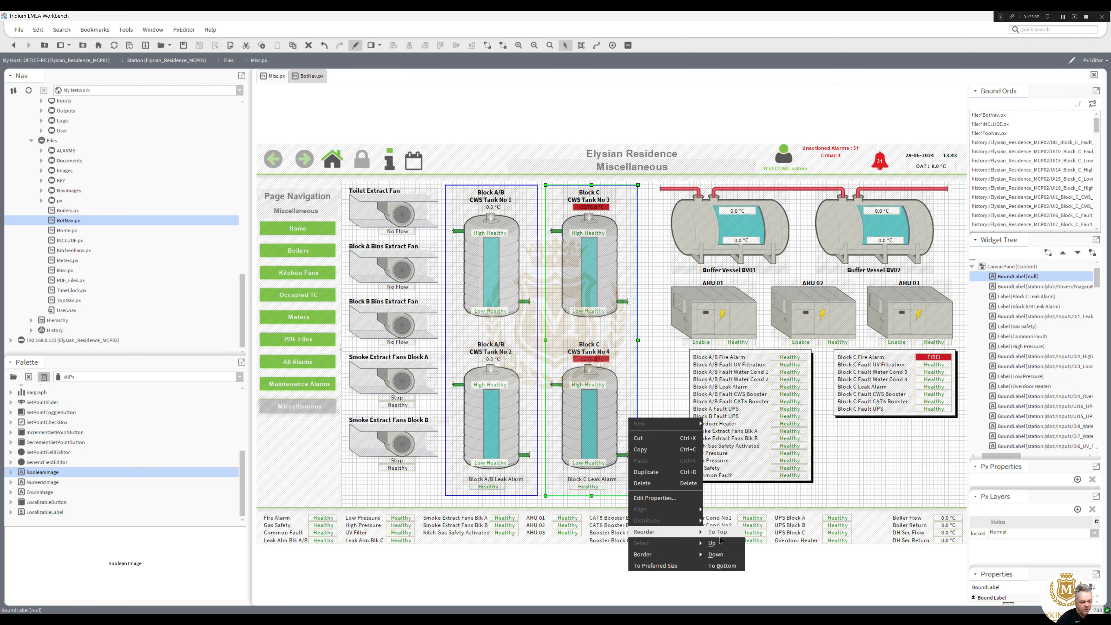
pyautogui.click(720, 566)
pyautogui.click(668, 470)
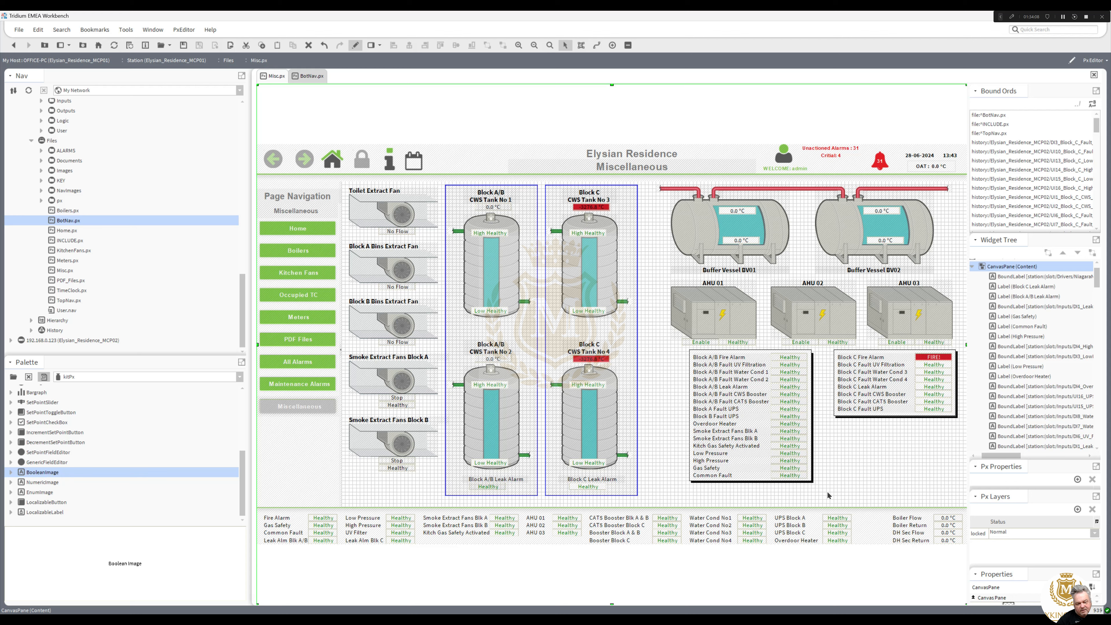
# Shift the Block A/B status list with its box left to line up under AHU 01, and switch the page to view mode.
pyautogui.moveTo(828, 495); pyautogui.dragTo(692, 355)
pyautogui.click(811, 387)
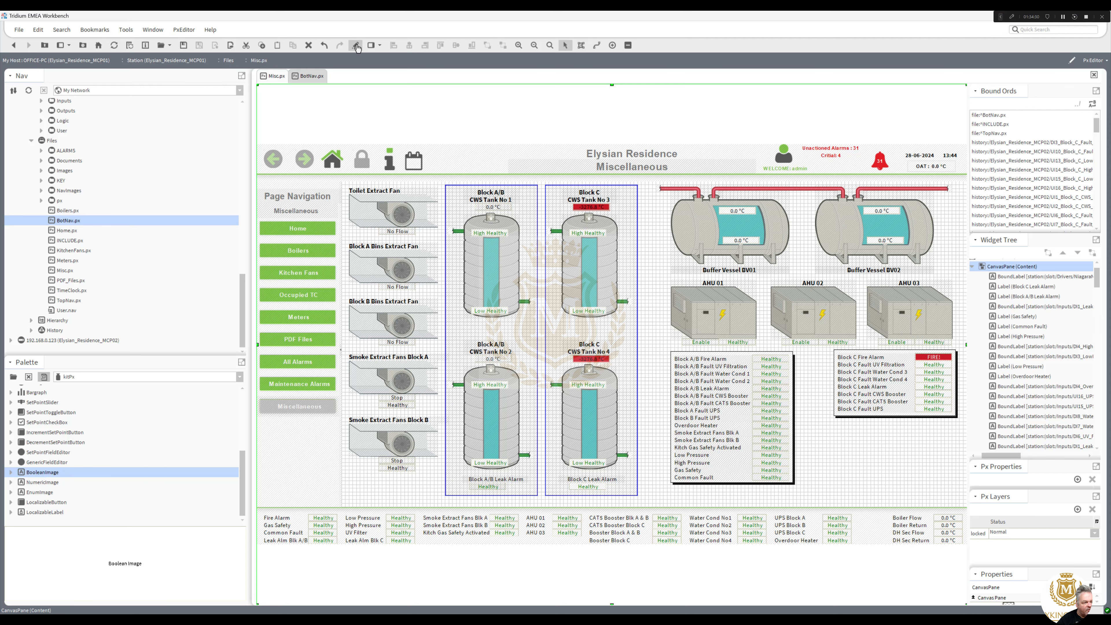
pyautogui.click(356, 46)
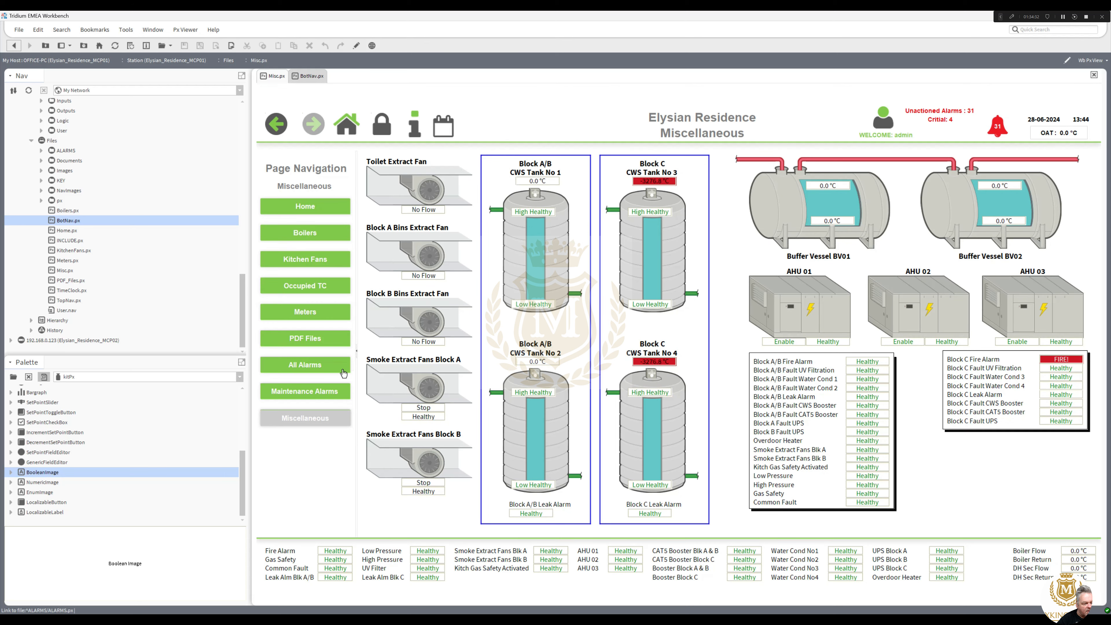